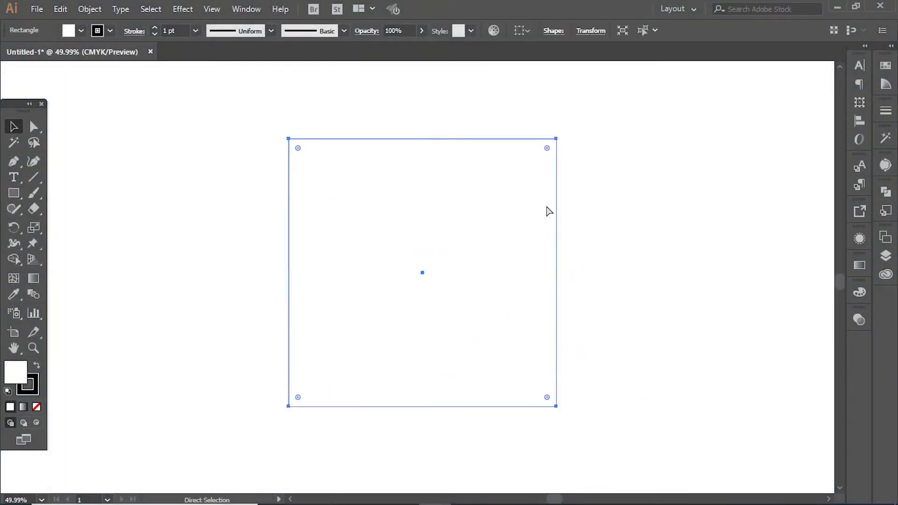
Scale a smaller inset square inside the outer square frame.
left_click_drag(555, 139, 543, 150)
left_click(602, 134)
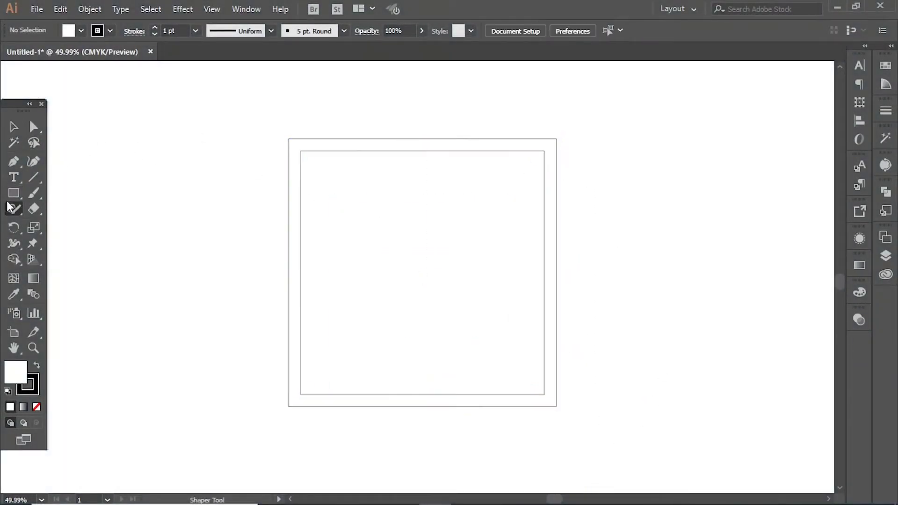
key("m")
key("v")
Copy small squares into a row of five, stretch it across the inset, and repeat it into a 5×5 grid.
left_click_drag(308, 160, 345, 160)
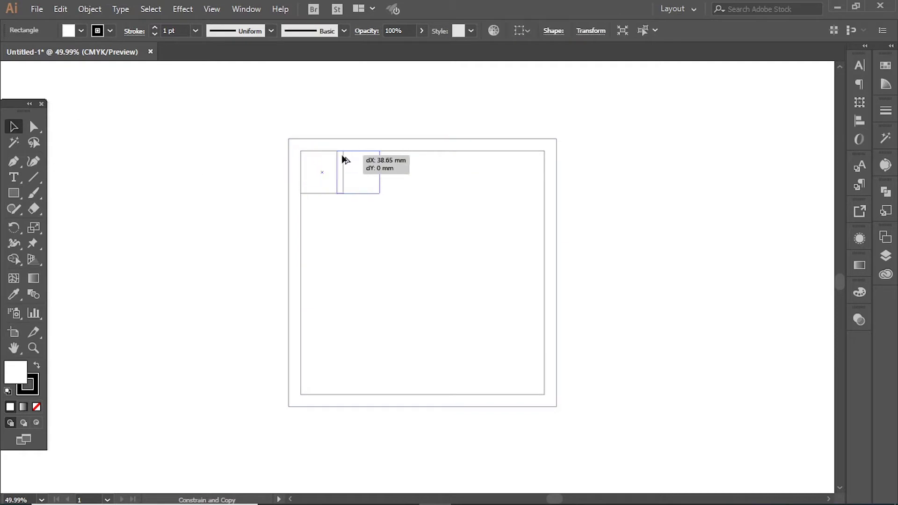
left_click_drag(599, 115, 295, 184)
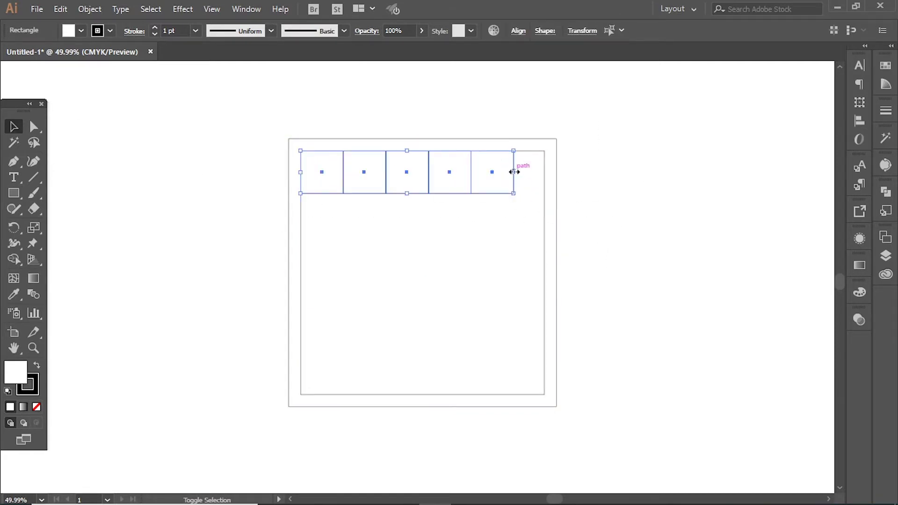
mouse_move(514, 172)
left_mouse_down()
mouse_move(544, 172)
mouse_move(560, 204)
left_mouse_up()
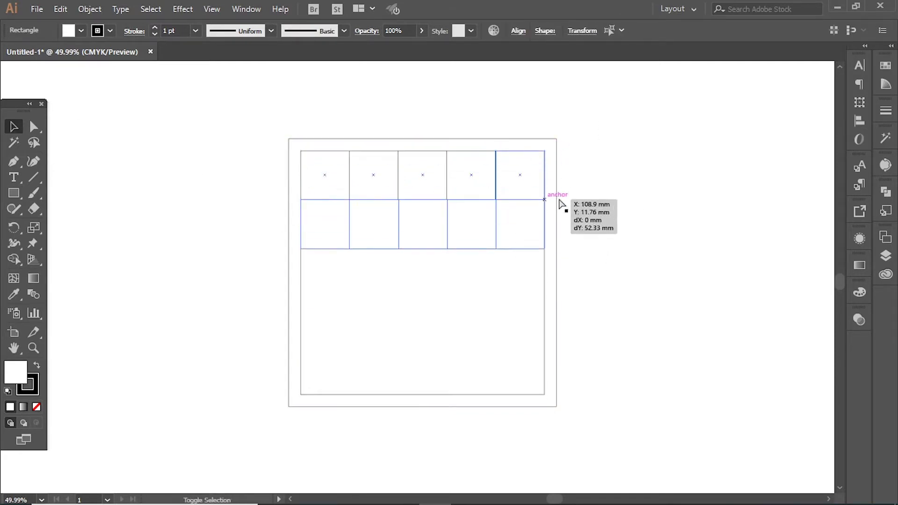
key("ctrl+d")
key("ctrl+d")
key("ctrl+d")
key("ctrl+shift+a")
key("ctrl+plus")
left_click(13, 192)
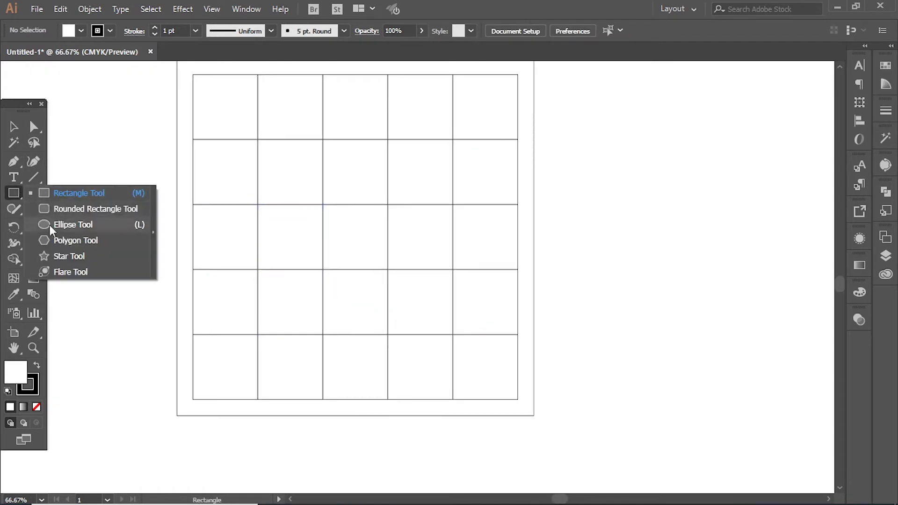
left_click(50, 225)
Draw a circle sized to fit a grid cell and copy it into the top-left cell.
left_click_drag(253, 313, 257, 332)
key("v")
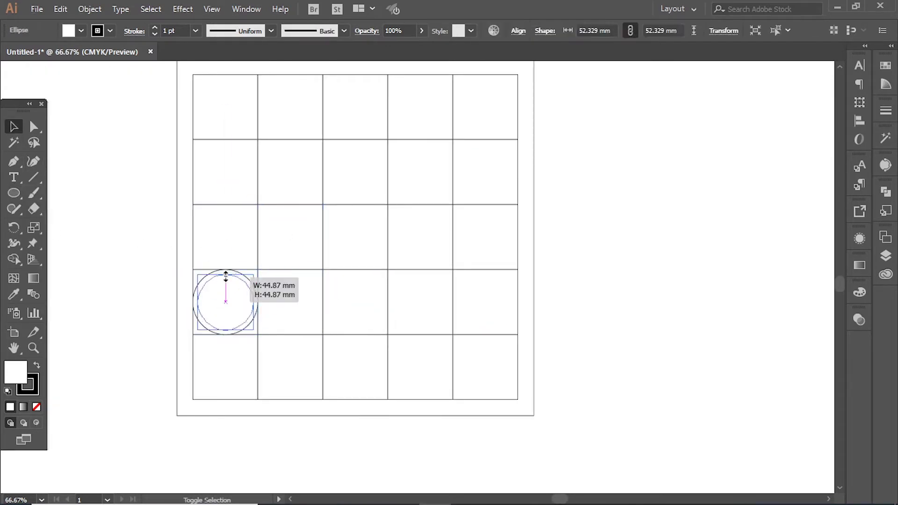
mouse_move(226, 269)
left_mouse_down()
mouse_move(227, 281)
mouse_move(256, 184)
mouse_move(251, 176)
left_mouse_up()
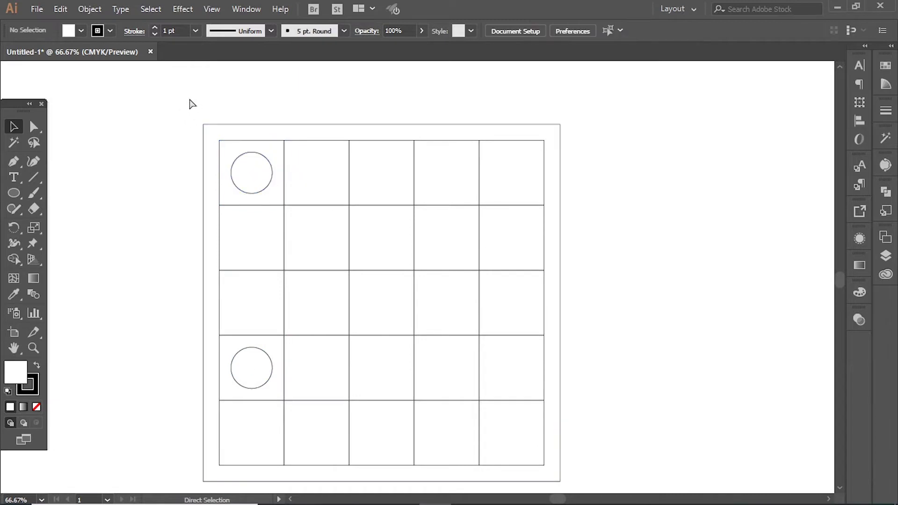
left_click_drag(191, 104, 596, 241)
scroll(596, 241, "down", 2)
left_click_drag(598, 394, 532, 440)
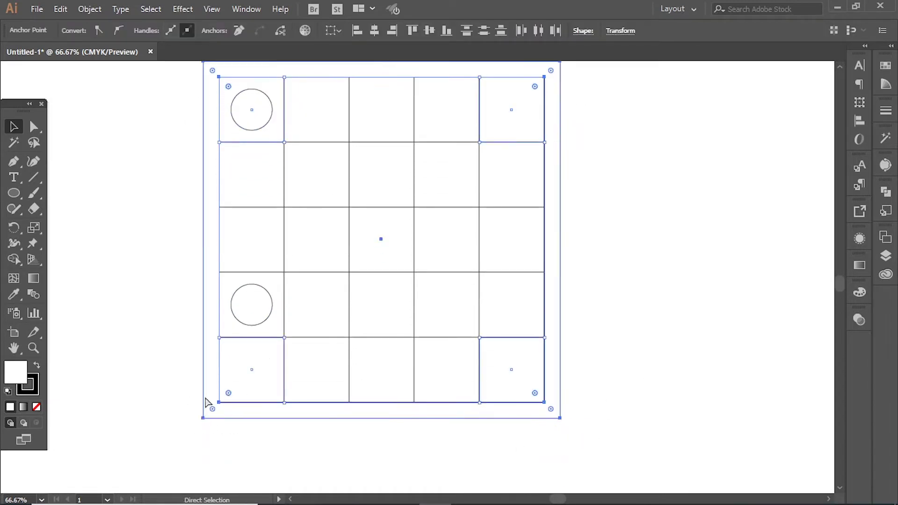
Round the grid corners to 27.11 mm and round the outer frame's corners.
left_click_drag(212, 408, 246, 398)
key("ctrl+z")
left_click_drag(228, 86, 254, 113)
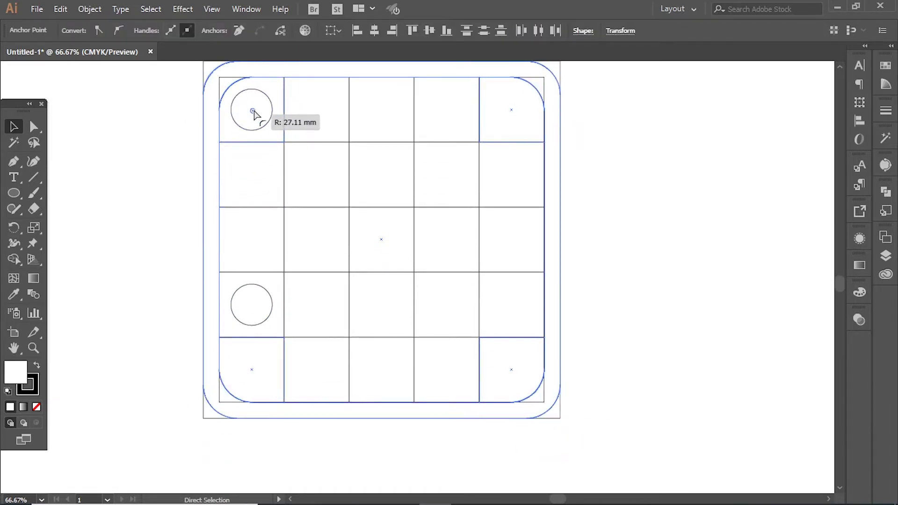
scroll(613, 214, "up", 3)
left_click_drag(244, 181, 248, 187)
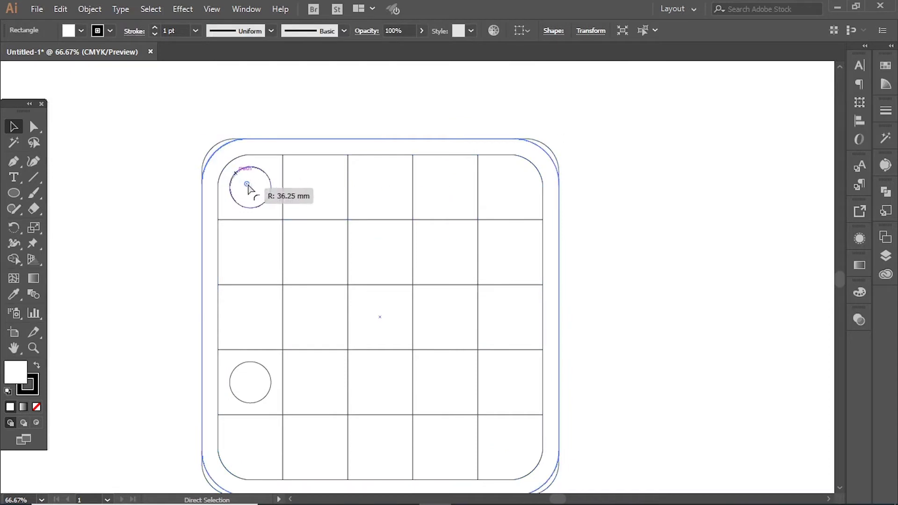
Move the lower-left circle into the fourth bottom cell.
left_click(275, 117)
key("ctrl+minus")
left_click(214, 348)
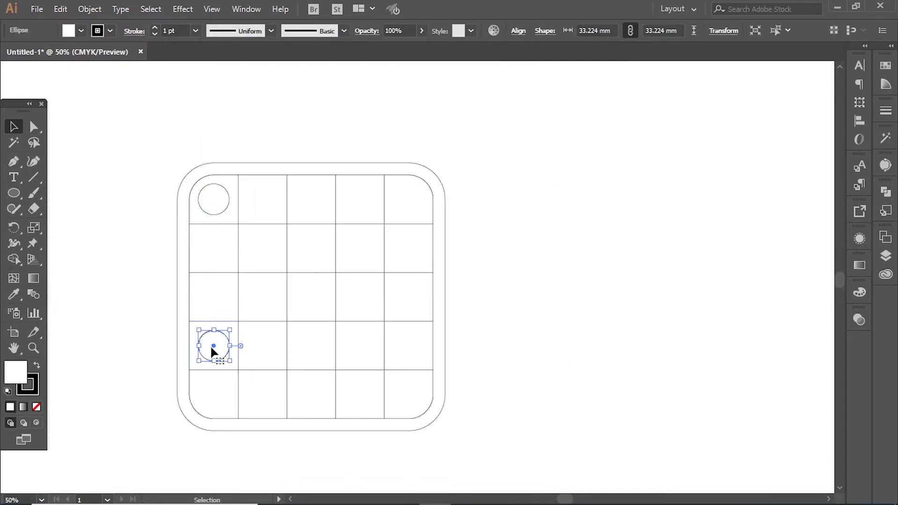
left_click_drag(211, 400, 364, 398)
Rotate all the artwork 45° and scale it non-uniformly to 100% width, 50% height.
key("ctrl+a")
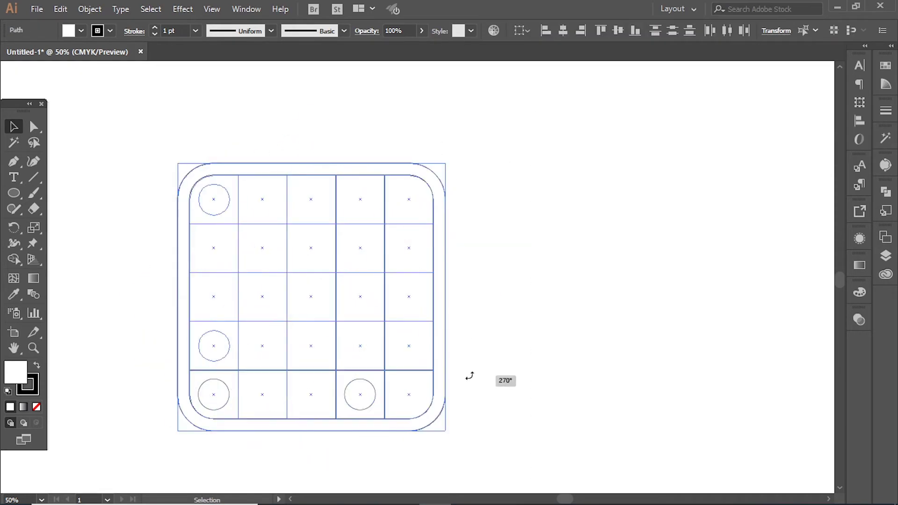
left_click_drag(469, 375, 48, 226)
left_click(310, 296, "alt")
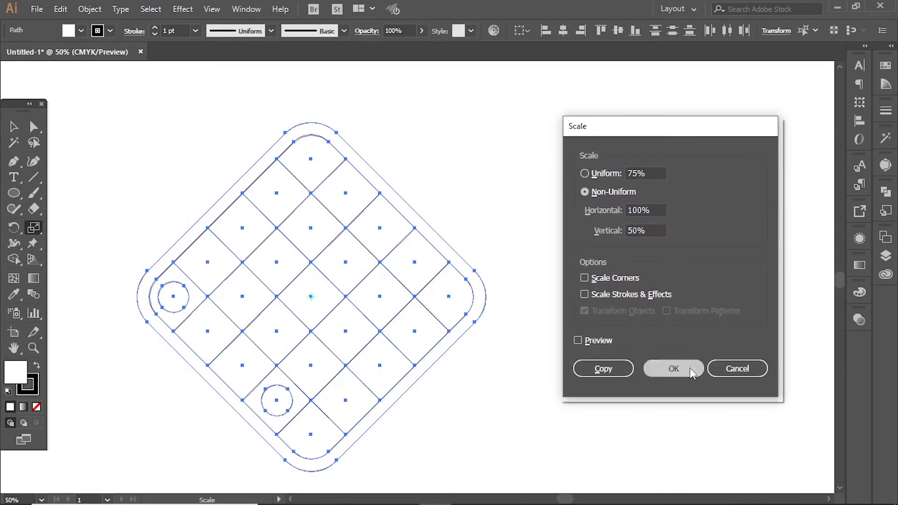
left_click(674, 369)
left_click(525, 200)
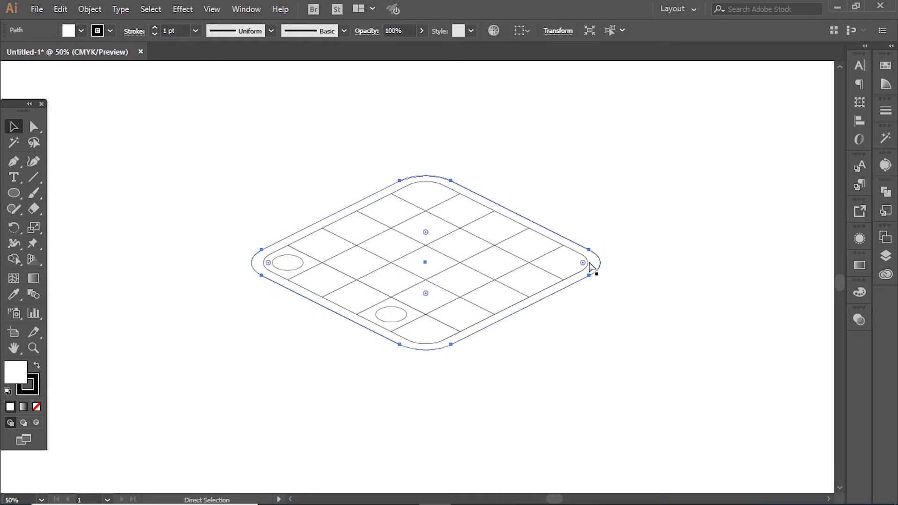
Copy the outer rounded outline straight down and send the copy behind the tile.
left_click(696, 225)
key("ctrl+plus")
left_click(364, 425)
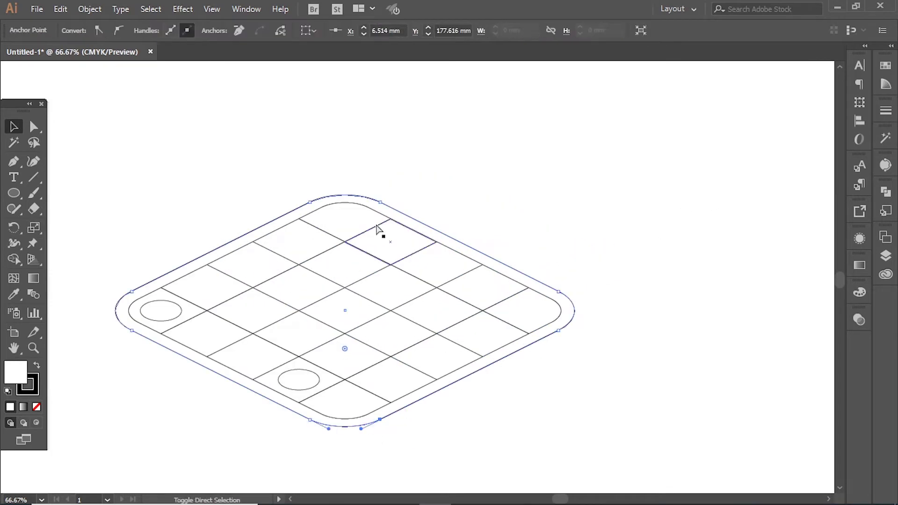
left_click(415, 153)
left_click(345, 193)
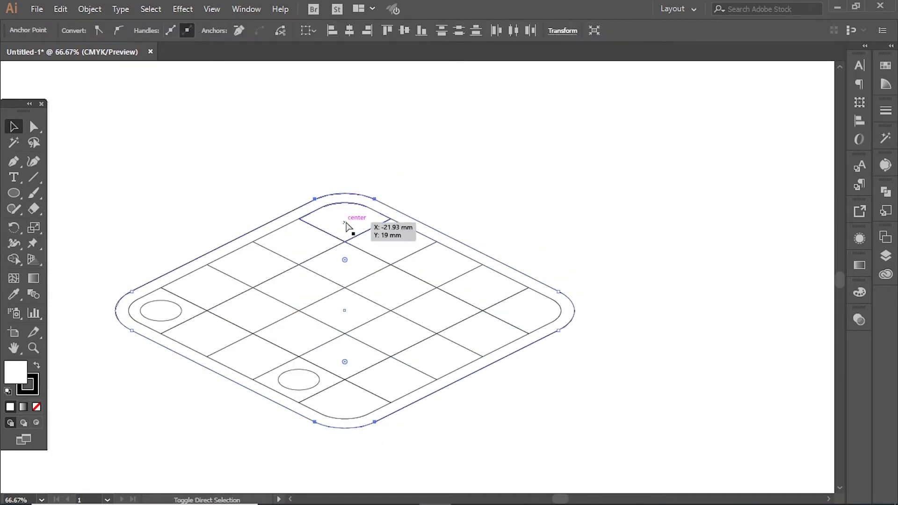
left_click(560, 164)
scroll(281, 169, "left", 2)
scroll(281, 169, "down", 3)
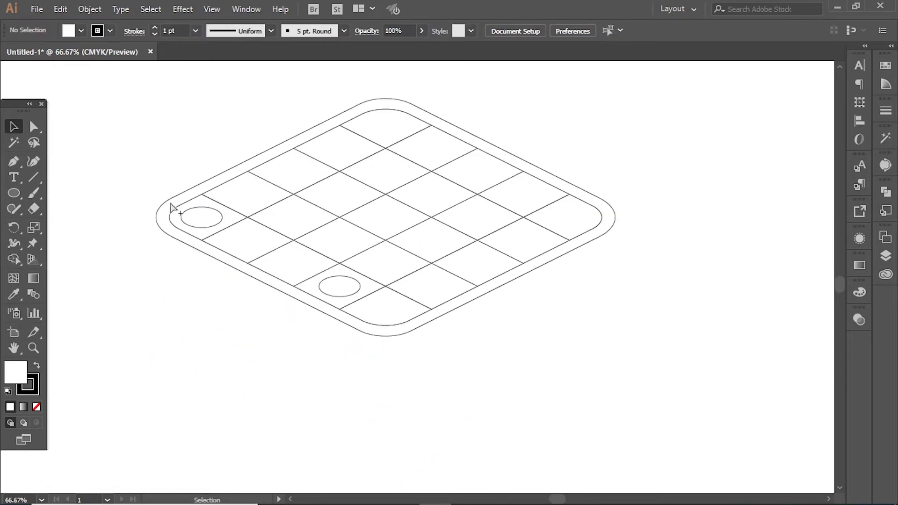
left_click_drag(164, 206, 164, 280)
key("ctrl+shift+bracketleft")
Draw vertical lines at both tile edges and merge the side regions into walls with Shape Builder.
key("ctrl+shift+a")
key("backslash")
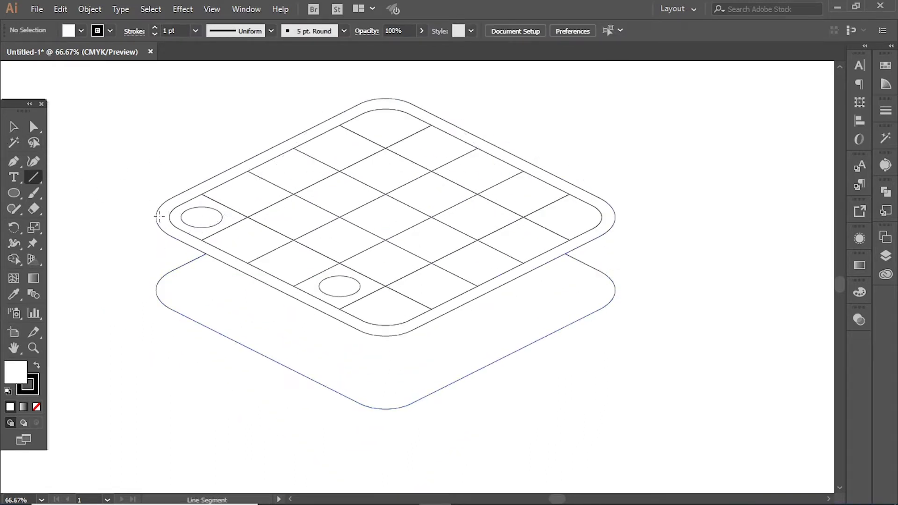
left_click_drag(156, 216, 156, 319)
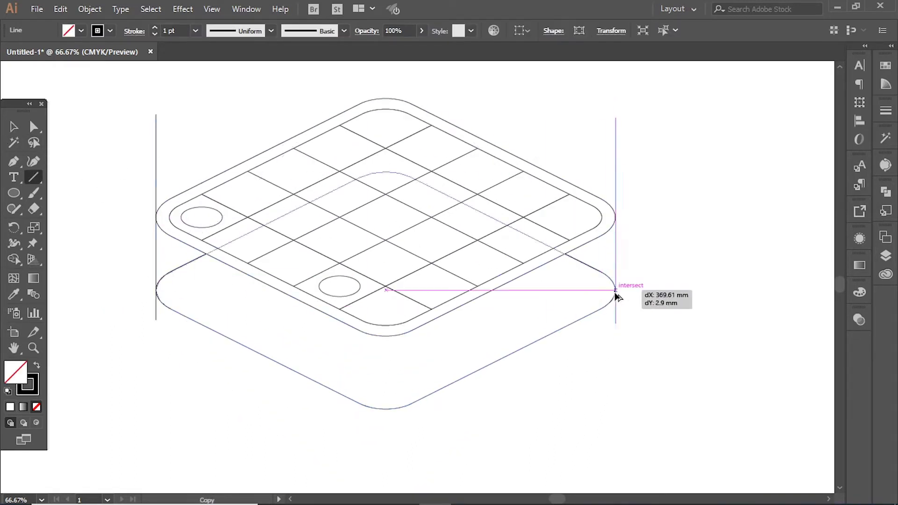
left_click_drag(496, 297, 616, 293)
left_click(609, 266, "ctrl+shift")
left_click_drag(128, 115, 194, 148)
key("shift+m")
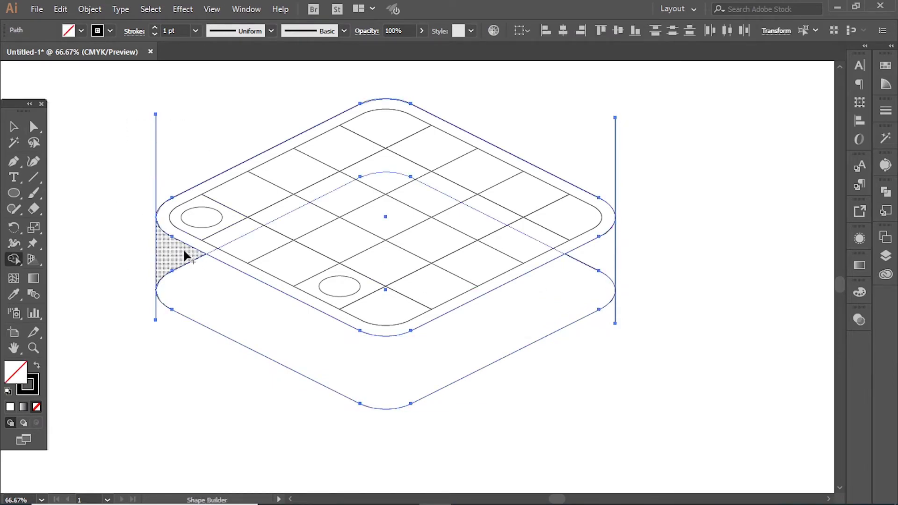
key("ctrl+shift+a")
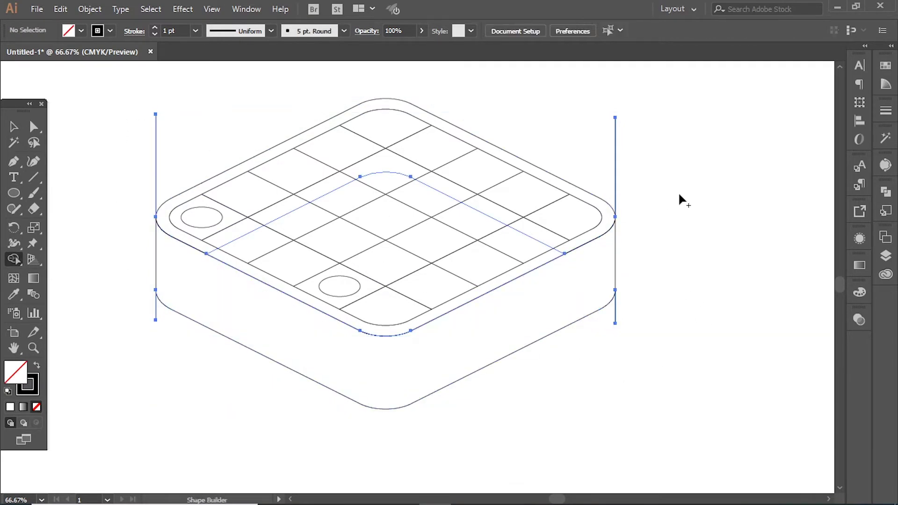
key("v")
scroll(580, 292, "up", 3)
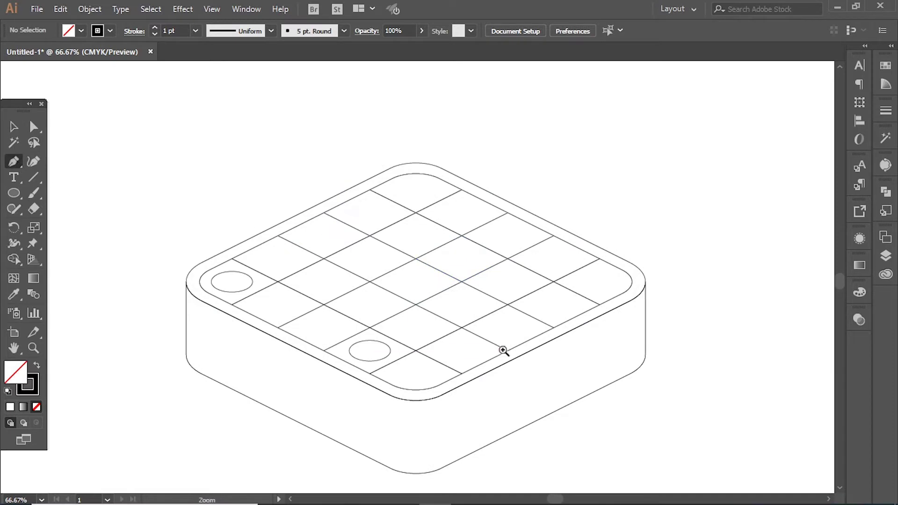
Draw a wall base segment along the grid line and copy it upward for the wall top.
left_click(502, 350)
left_click(441, 360)
left_click(579, 291)
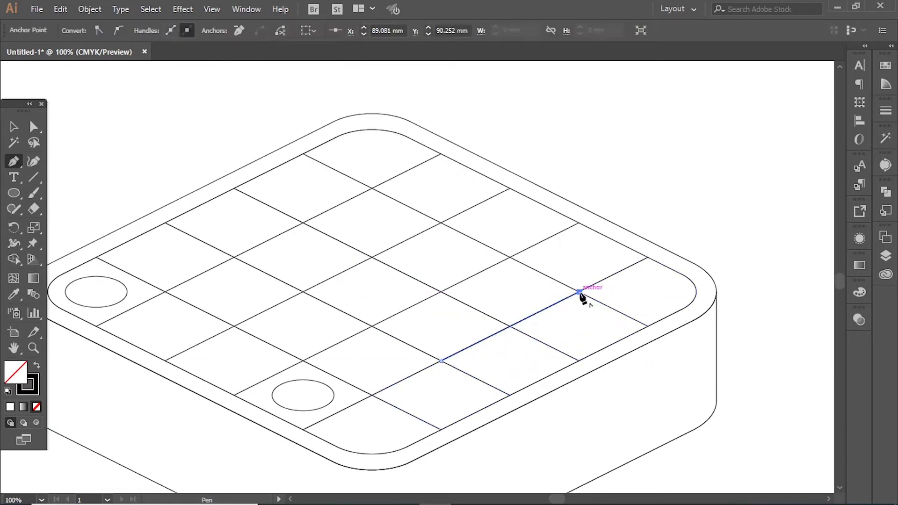
key("ctrl+minus")
left_click_drag(538, 284, 559, 273)
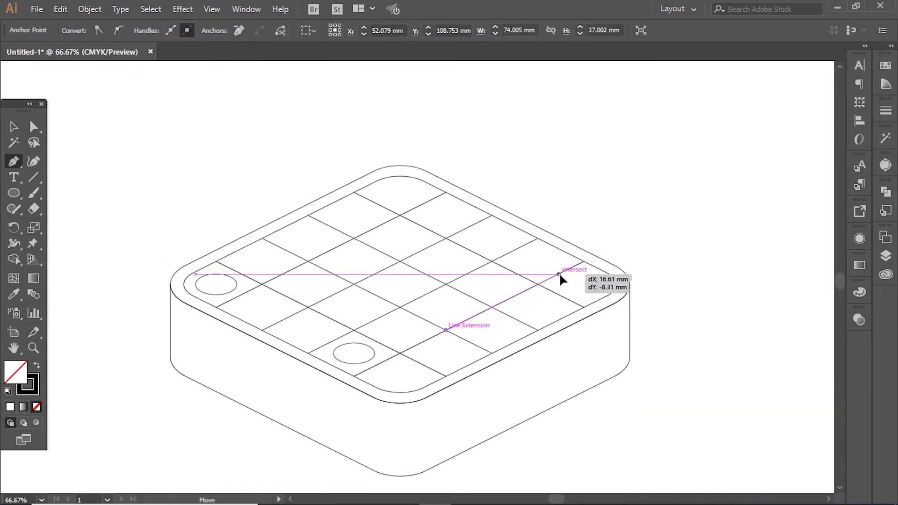
mouse_move(443, 331)
left_mouse_down()
mouse_move(316, 262)
mouse_move(583, 293)
mouse_move(538, 186)
left_mouse_up()
scroll(583, 293, "up", 1)
Add the wall's vertical edge and mirror a copy of the wall to the left corner.
left_click(536, 181)
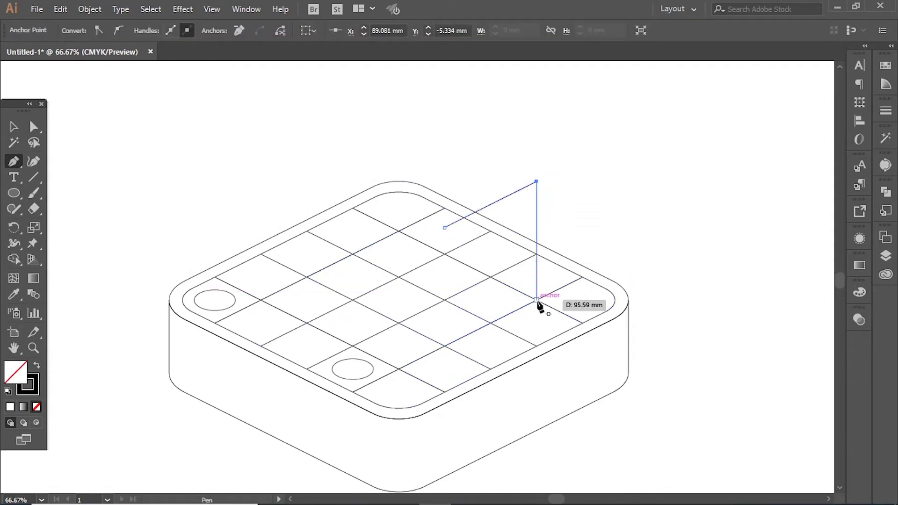
left_click(456, 265, "alt")
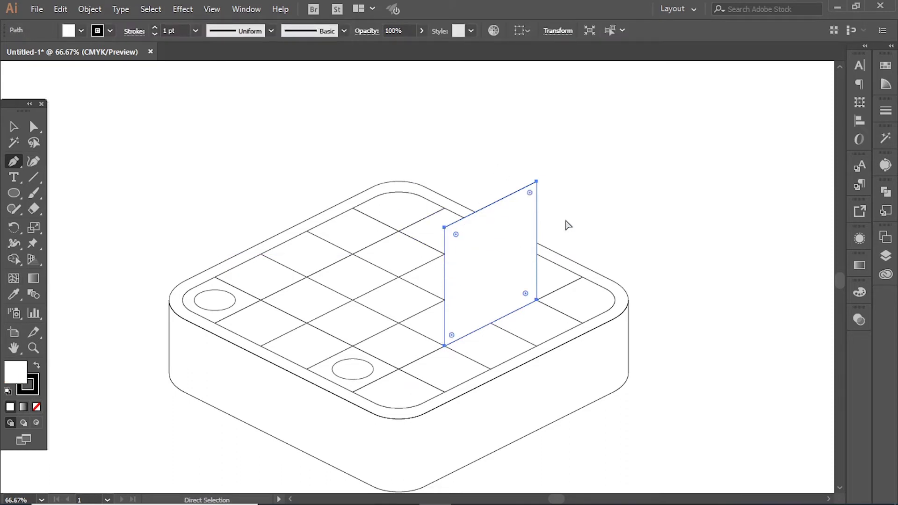
left_click_drag(538, 297, 311, 280)
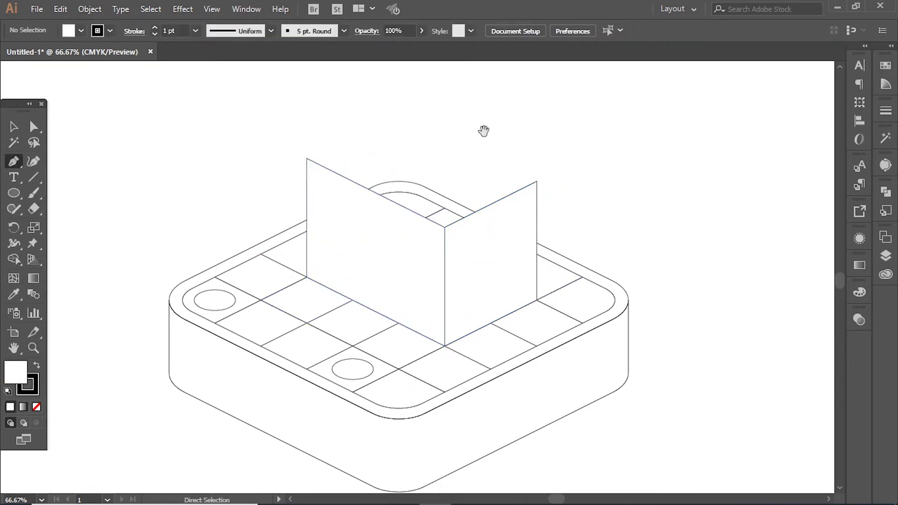
left_click_drag(481, 132, 470, 168)
Draw the pitched gable roof outline snapping to the wall corners.
left_click(432, 262)
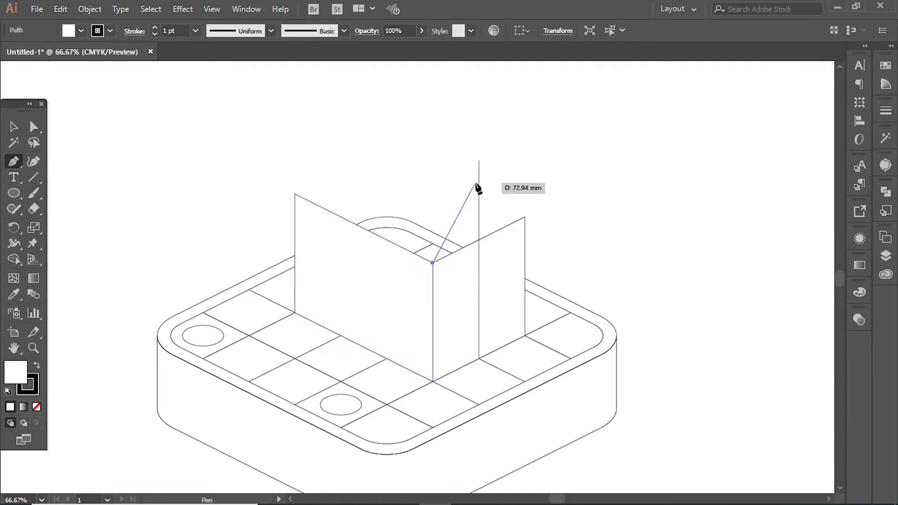
left_click(478, 190)
left_click(525, 217)
left_click(521, 187, "ctrl")
left_click(525, 217)
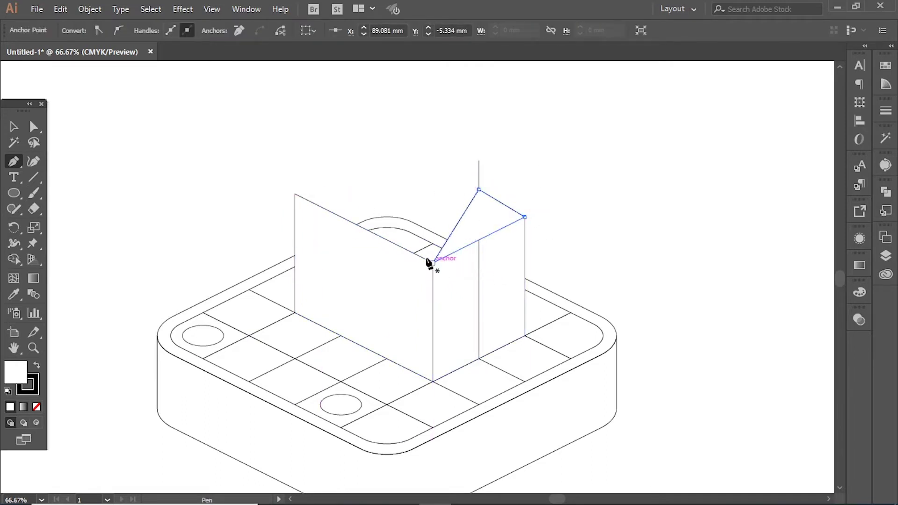
left_click(432, 261)
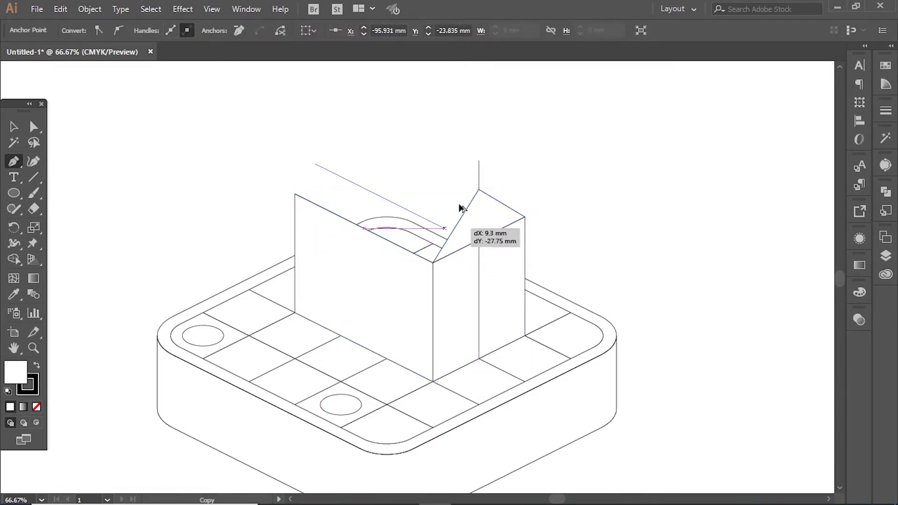
left_click_drag(460, 207, 478, 190)
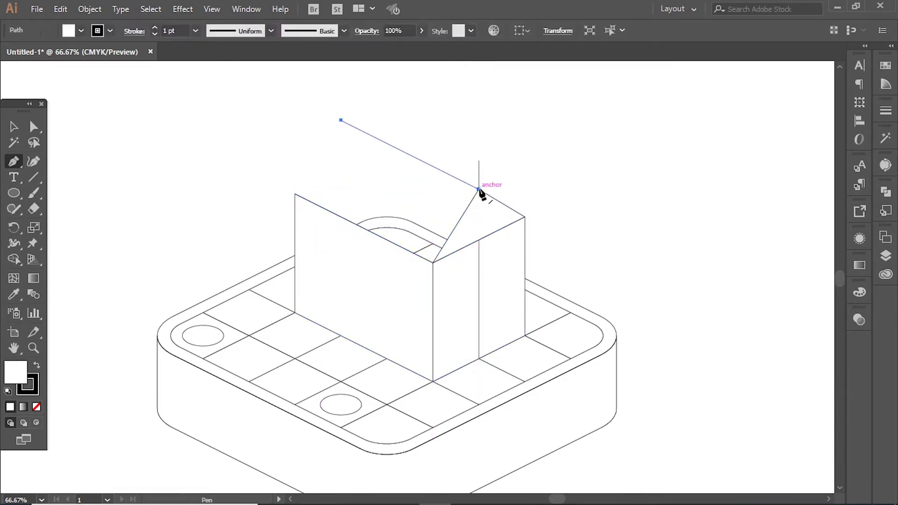
left_click(295, 194)
left_click(484, 163, "ctrl")
key("ctrl+z")
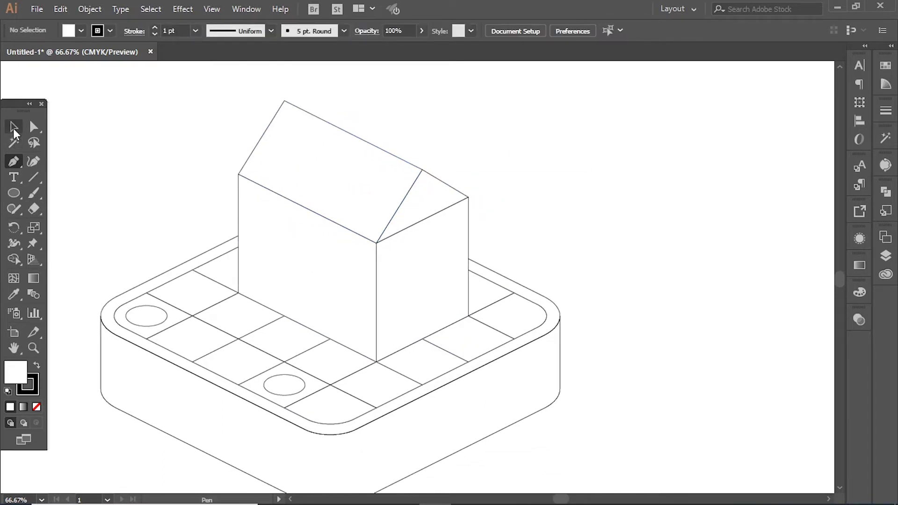
Draw the front roof edge line and give it a thin strip thickness.
left_click(13, 126)
key("ctrl+plus")
key("ctrl+plus")
key("p")
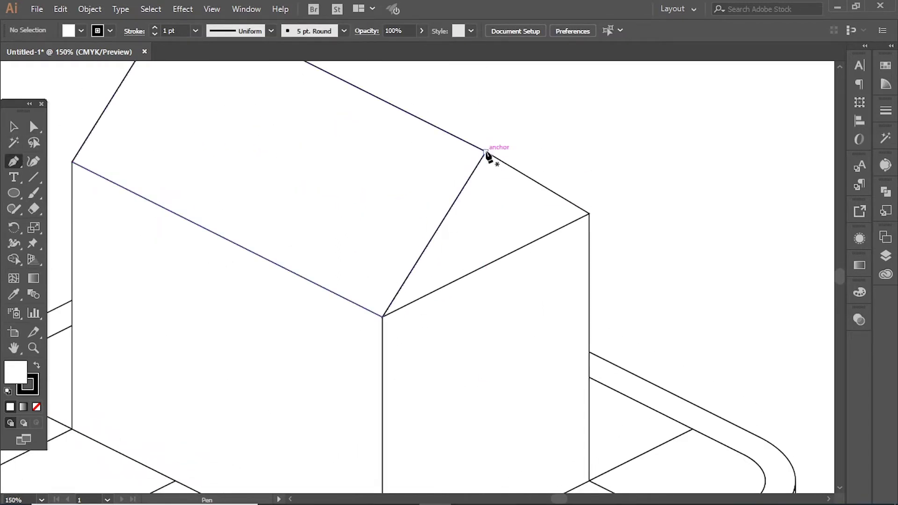
left_click(485, 152)
left_click(382, 317)
left_click_drag(382, 323, 363, 354)
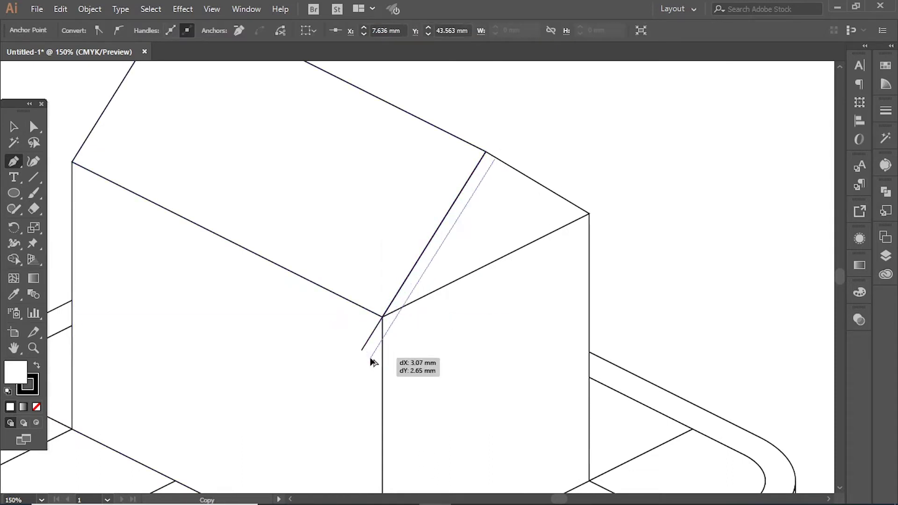
mouse_move(543, 133)
left_mouse_down()
mouse_move(631, 154)
mouse_move(646, 187)
left_mouse_up()
left_click_drag(577, 200, 602, 238)
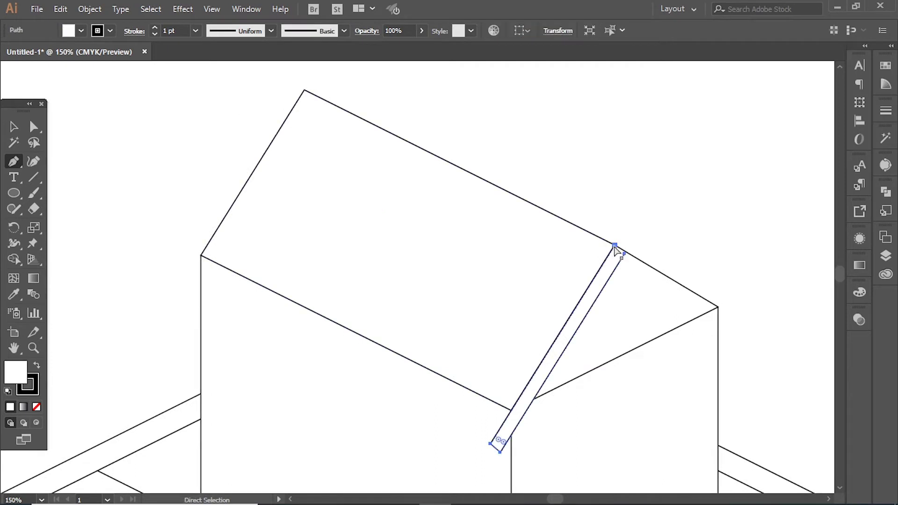
Delete the roof strip's left edge segment and move the loose line onto the roof edge.
left_click(416, 151, "ctrl")
left_click(444, 218, "ctrl")
key("Delete")
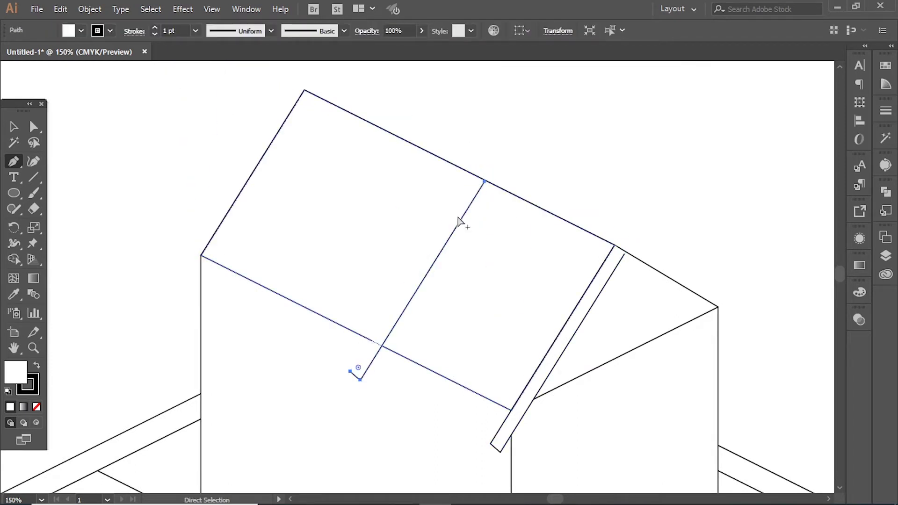
key("ctrl+z")
left_click_drag(353, 107, 304, 90)
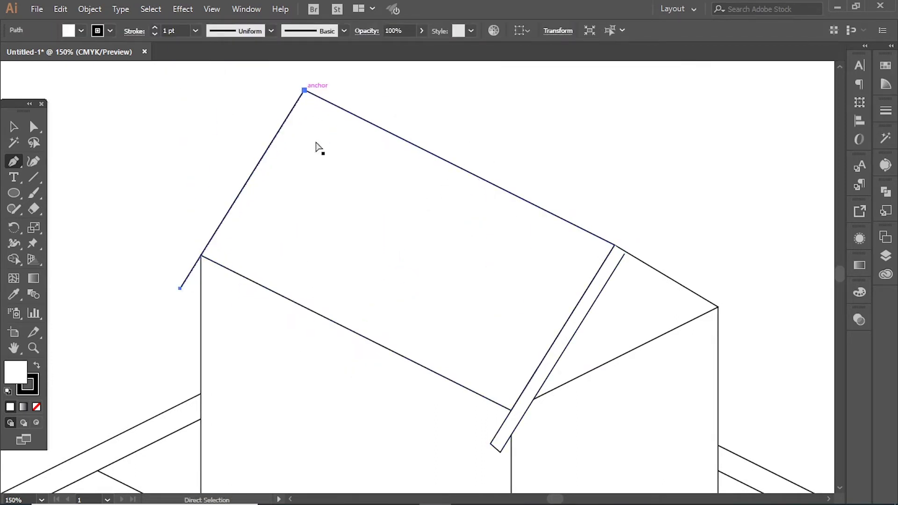
scroll(192, 230, "down", 3)
Close the roof shape through the ridge point and push its corner point outward.
left_click(192, 226)
key("ctrl+minus")
key("ctrl+minus")
key("ctrl+plus")
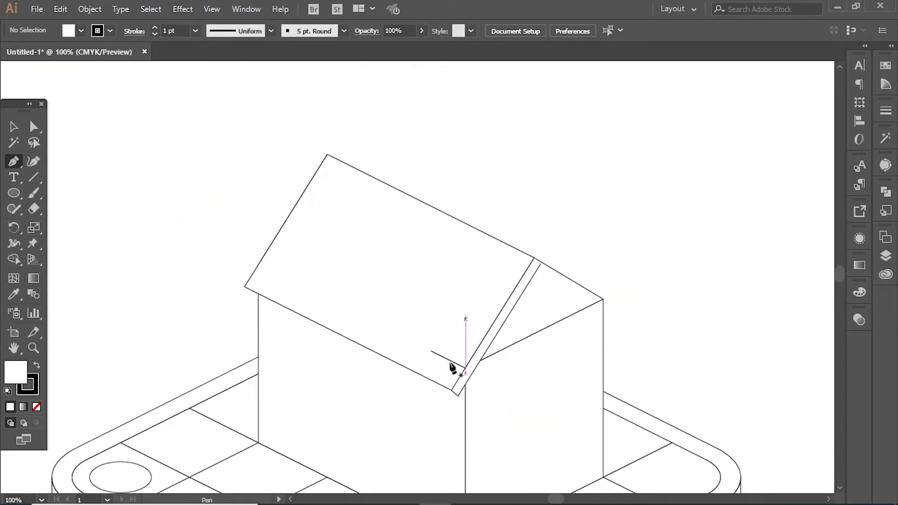
left_click(452, 390)
left_click(533, 258)
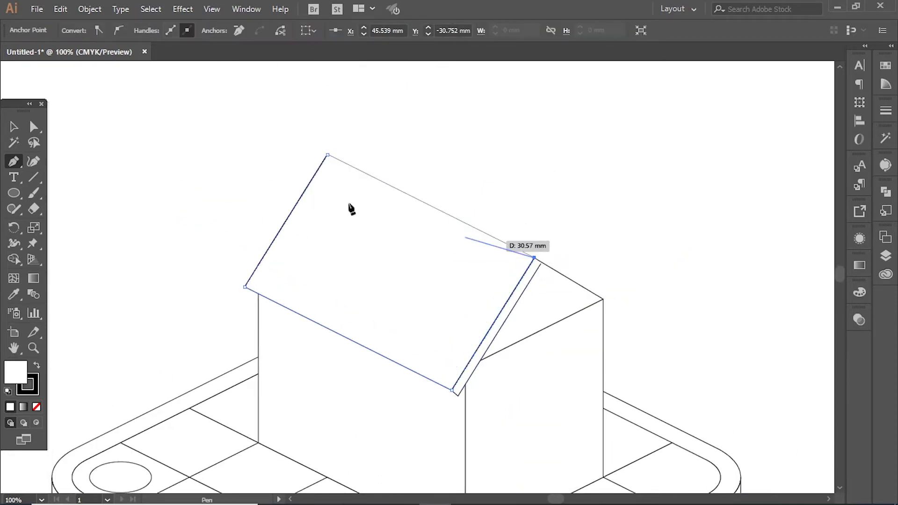
left_click(327, 155)
key("ctrl+plus")
scroll(401, 230, "down", 2)
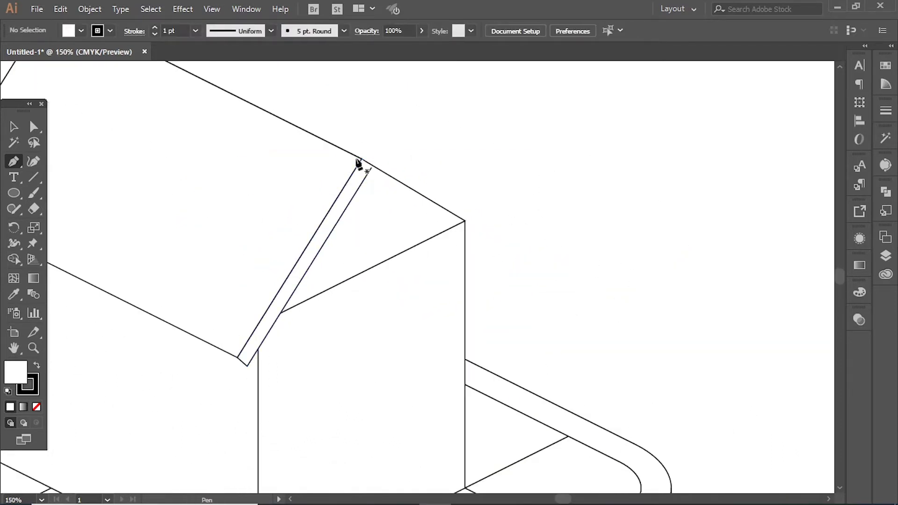
left_click_drag(464, 221, 509, 246)
Draw two parallel eave lines extending past the wall and roof.
left_click(259, 322)
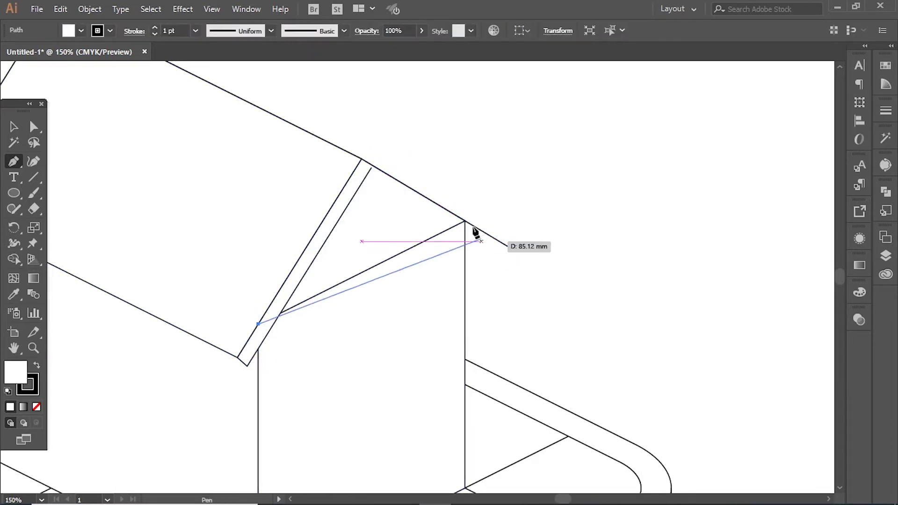
left_click(464, 221)
left_click(327, 299, "ctrl")
left_click_drag(239, 360, 241, 361)
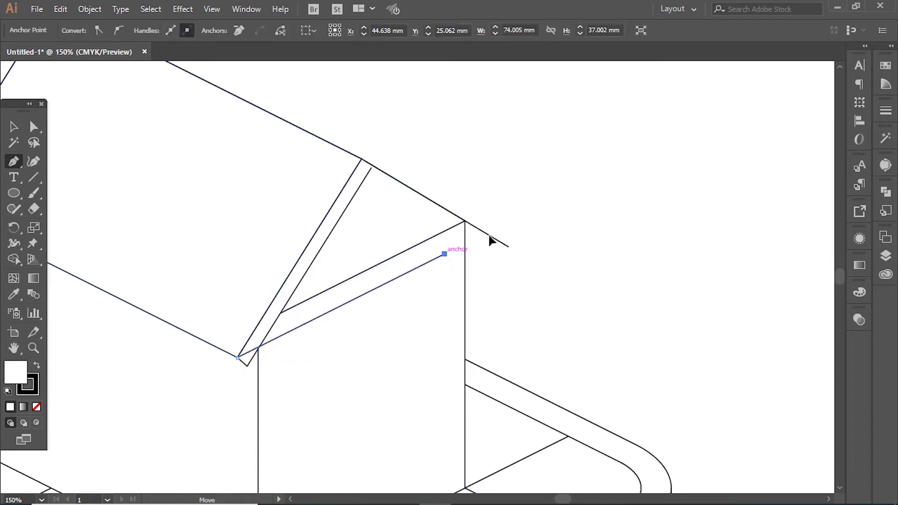
left_click_drag(445, 252, 552, 201)
left_click_drag(207, 370, 247, 365)
Extend the roof line end past the wall and draw the eave end cap.
key("ctrl+plus")
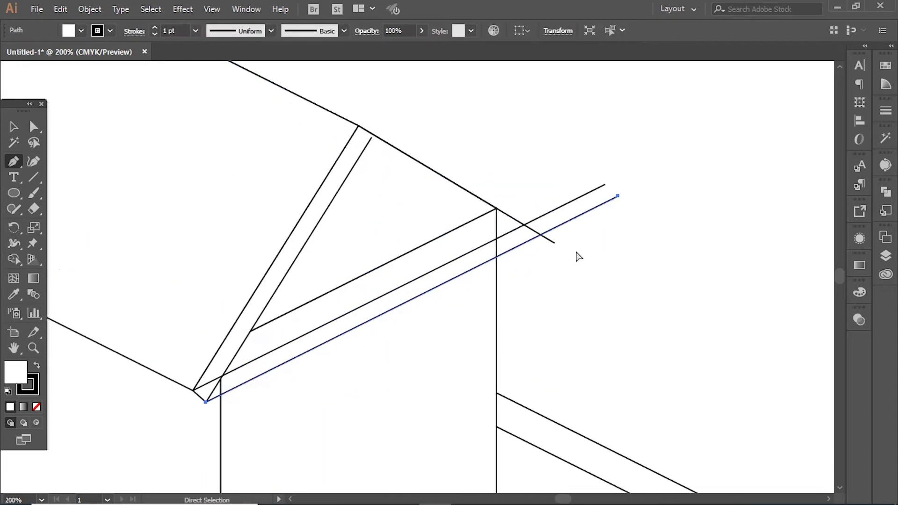
left_click(554, 243, "ctrl")
left_click_drag(537, 234, 524, 225)
left_click(518, 277, "ctrl")
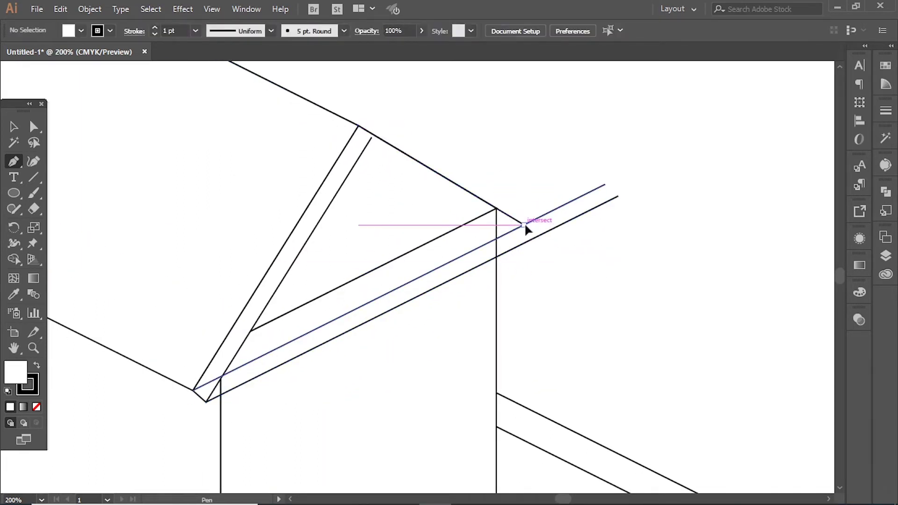
left_click(524, 225)
left_click(520, 245)
left_click(423, 125, "ctrl")
Paste a copy of the roof edge line below it, aligned to the eave cap.
key("ctrl+plus")
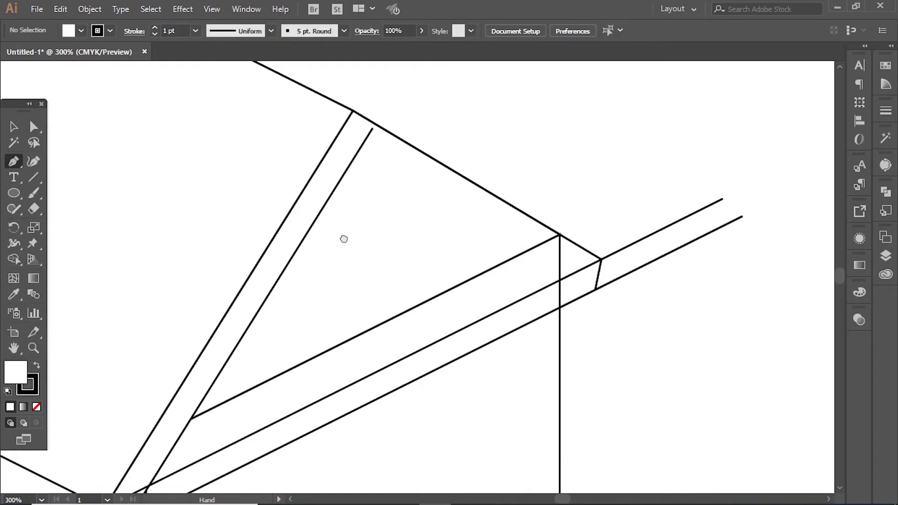
left_click(357, 127, "ctrl")
key("ctrl+c")
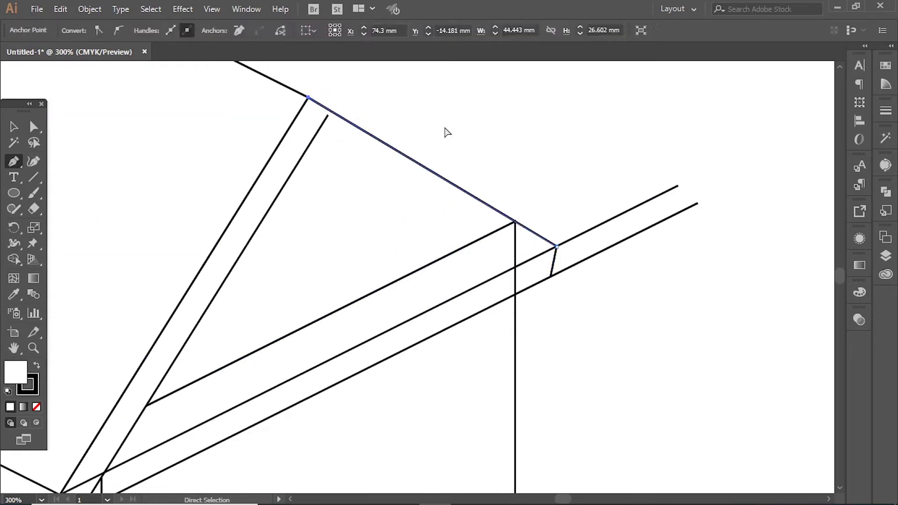
key("ctrl+v")
left_click_drag(293, 206, 295, 122)
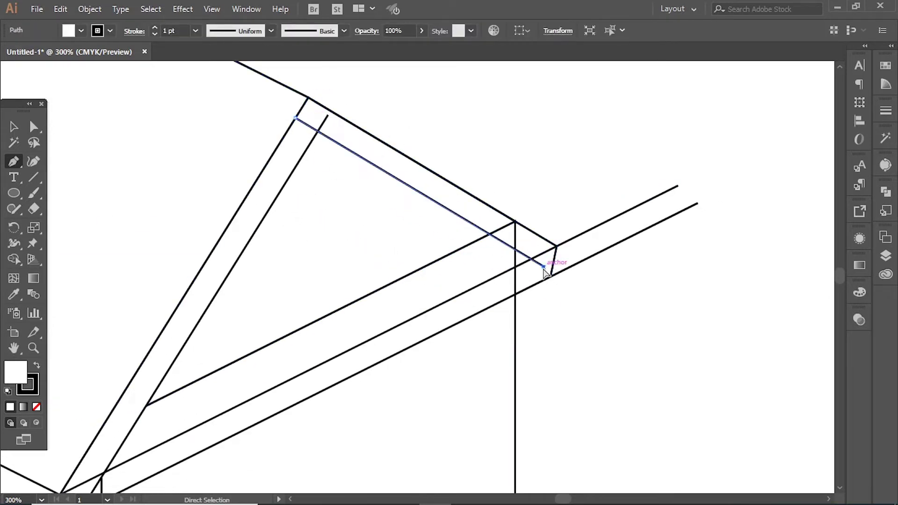
left_click(619, 281, "ctrl")
key("ctrl+plus")
left_click(535, 349, "ctrl")
left_click_drag(535, 349, 537, 353)
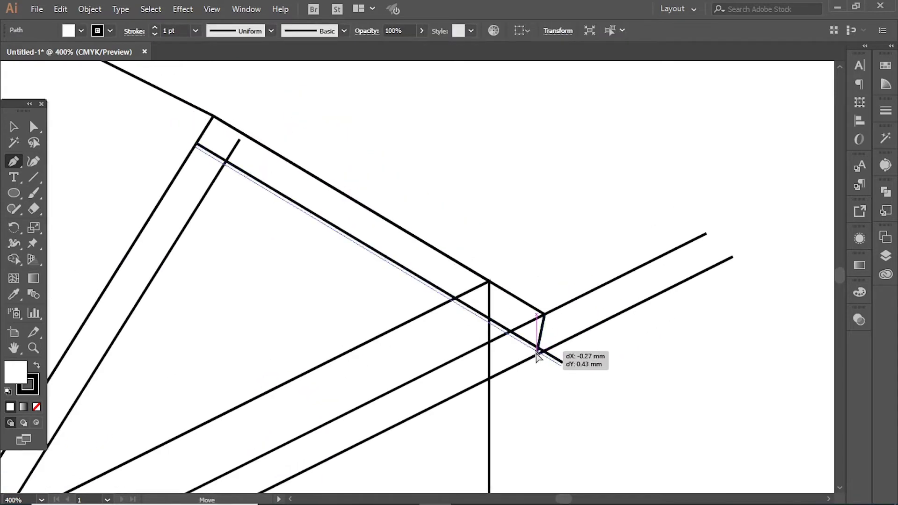
key("ctrl+minus")
key("ctrl+minus")
left_click(613, 343, "ctrl")
Draw a small square window and skew it into a parallelogram on the gable wall.
key("ctrl+plus")
left_click(464, 293, "ctrl")
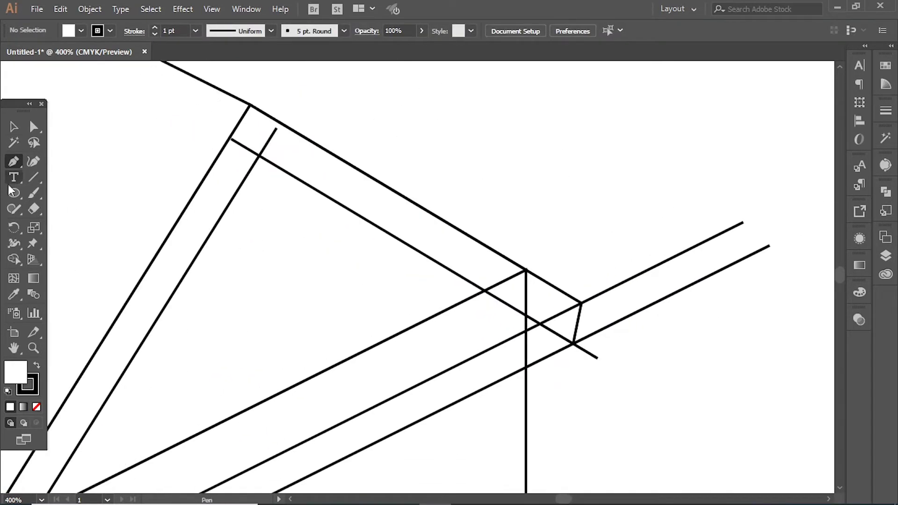
key("m")
left_click_drag(276, 228, 328, 281)
key("v")
mouse_move(339, 234)
left_mouse_down()
mouse_move(385, 254)
mouse_move(426, 173)
mouse_move(501, 176)
mouse_move(420, 262)
left_mouse_up()
left_click(477, 240)
Adjust the roof overhang corner point and review the whole house.
key("ctrl+plus")
key("ctrl+plus")
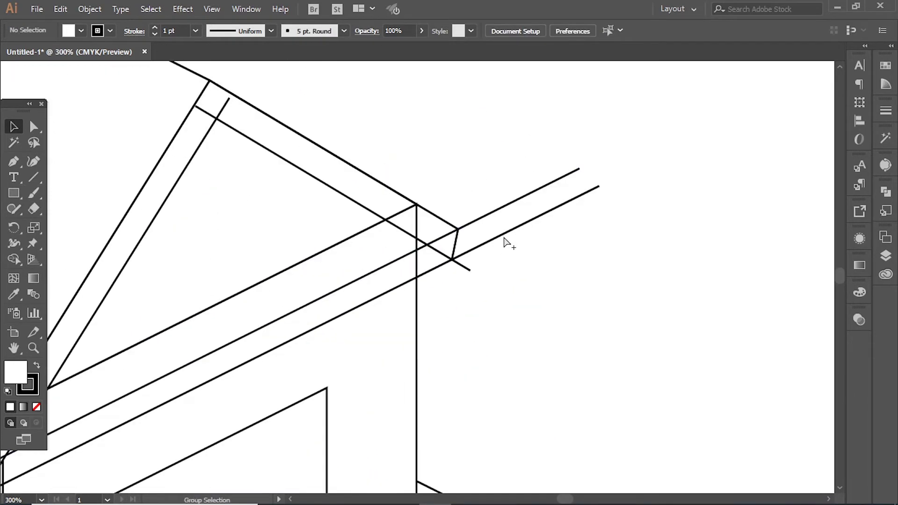
mouse_move(532, 262)
left_mouse_down()
mouse_move(638, 244)
mouse_move(624, 232)
left_mouse_up()
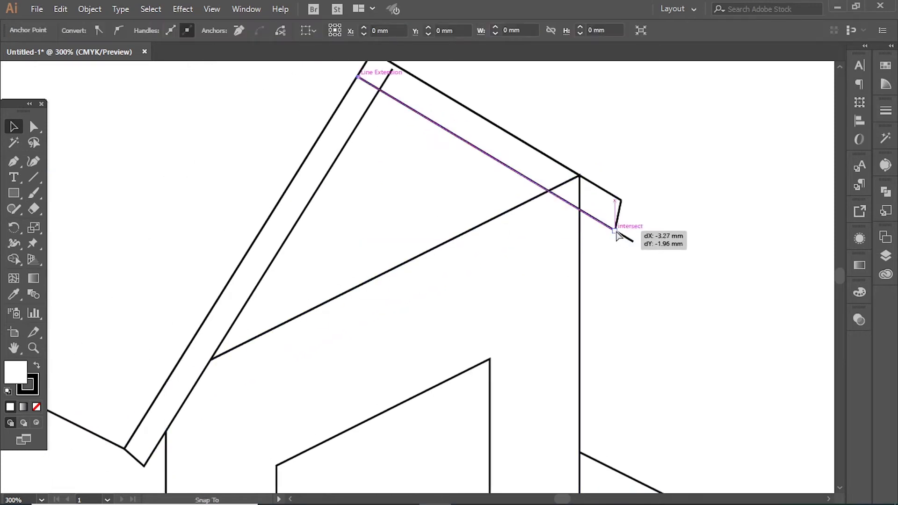
key("ctrl+0")
key("ctrl+plus")
key("ctrl+plus")
left_click_drag(381, 237, 472, 210)
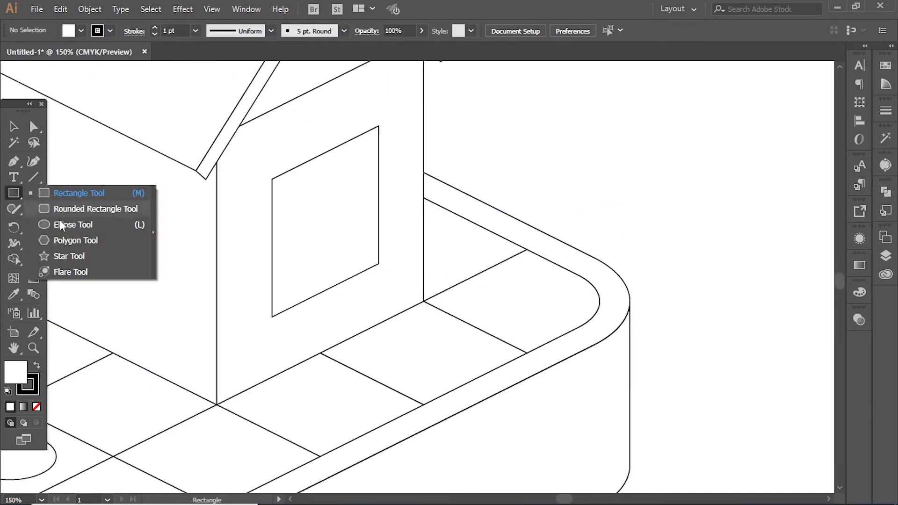
Draw a circle with a matching square at the wall's bottom corner, scaled to the wall width.
left_click_drag(14, 193, 60, 220)
mouse_move(273, 179)
left_mouse_down()
mouse_move(361, 293)
mouse_move(389, 296)
left_mouse_up()
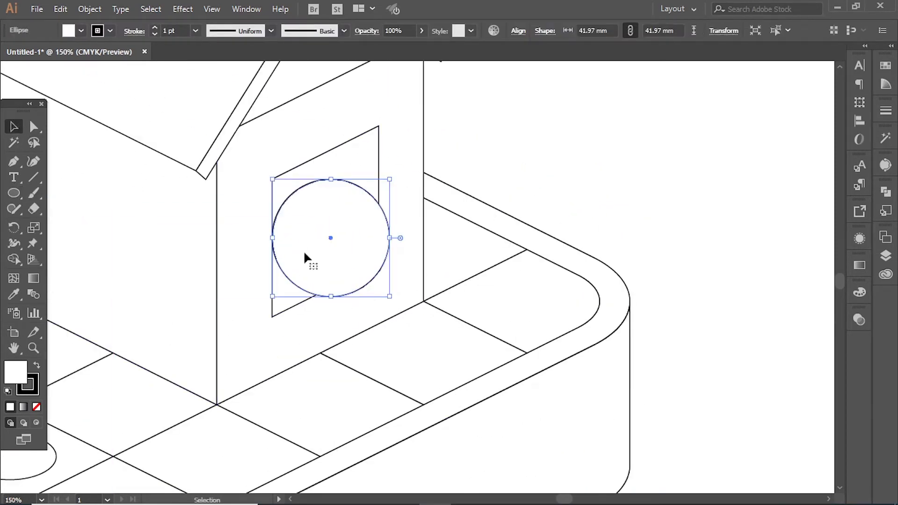
key("ctrl+minus")
left_click(533, 231)
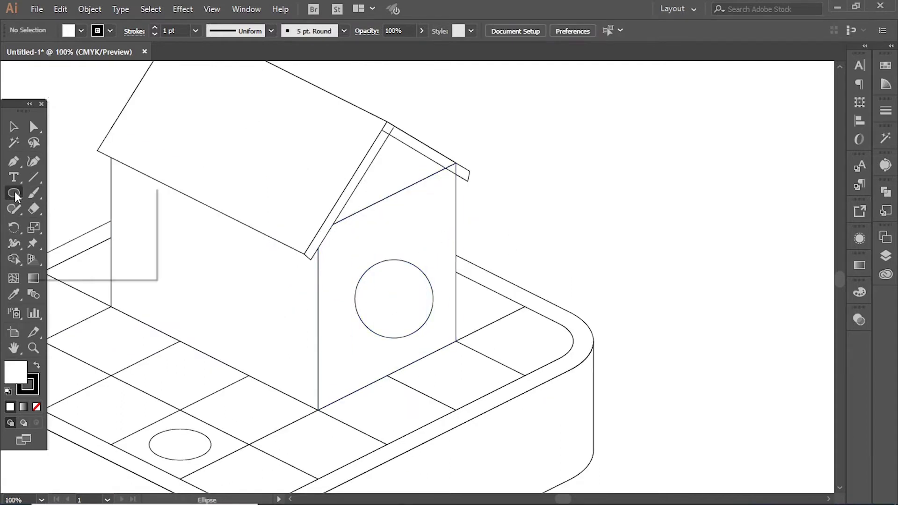
left_click_drag(434, 314, 433, 313)
key("v")
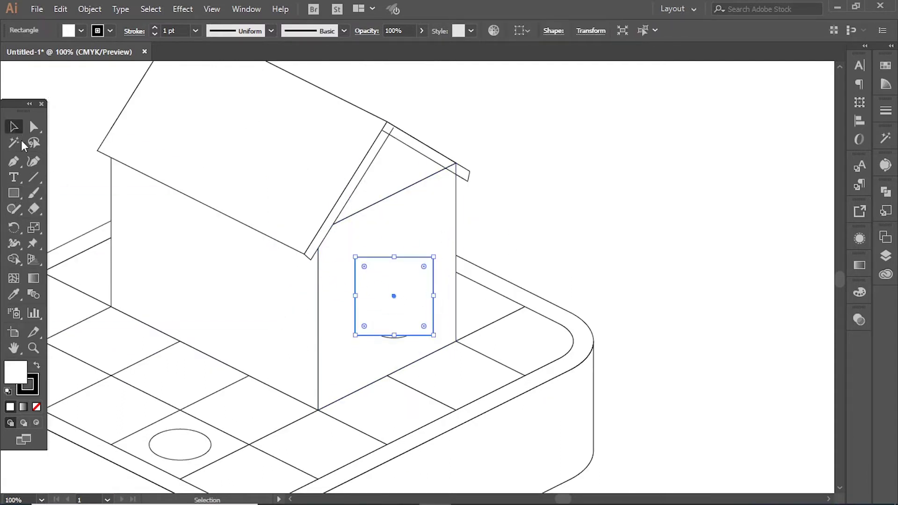
left_click(364, 322, "shift")
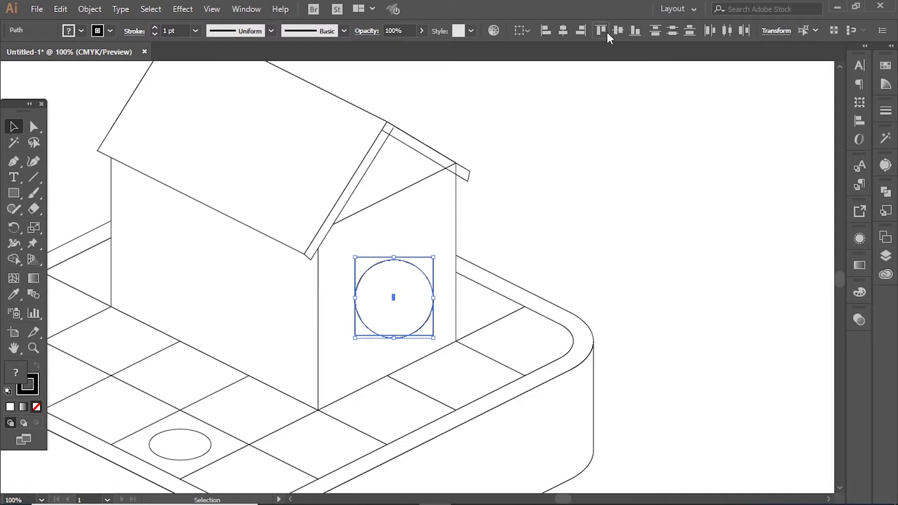
left_click_drag(348, 336, 319, 411)
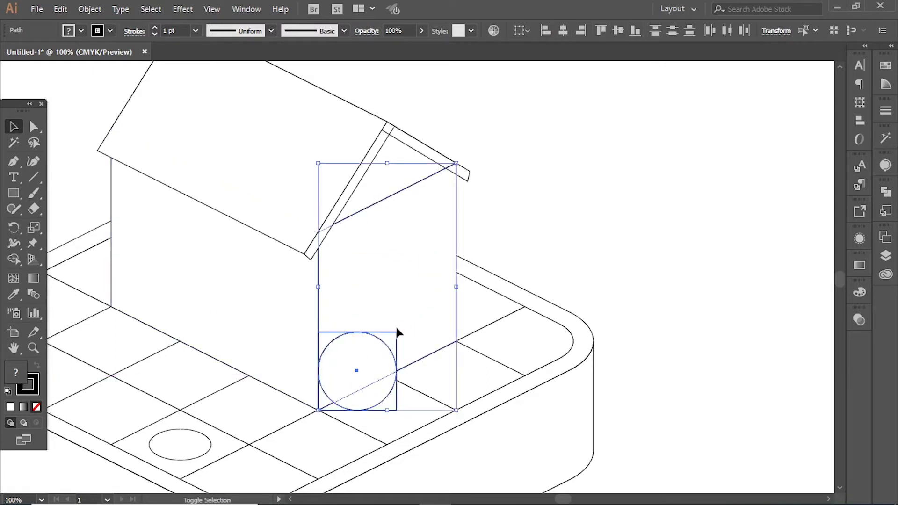
left_click_drag(396, 332, 456, 254)
Shear the circle and square -27° on the vertical axis, then move the ellipse up the wall.
left_click_drag(34, 228, 70, 242)
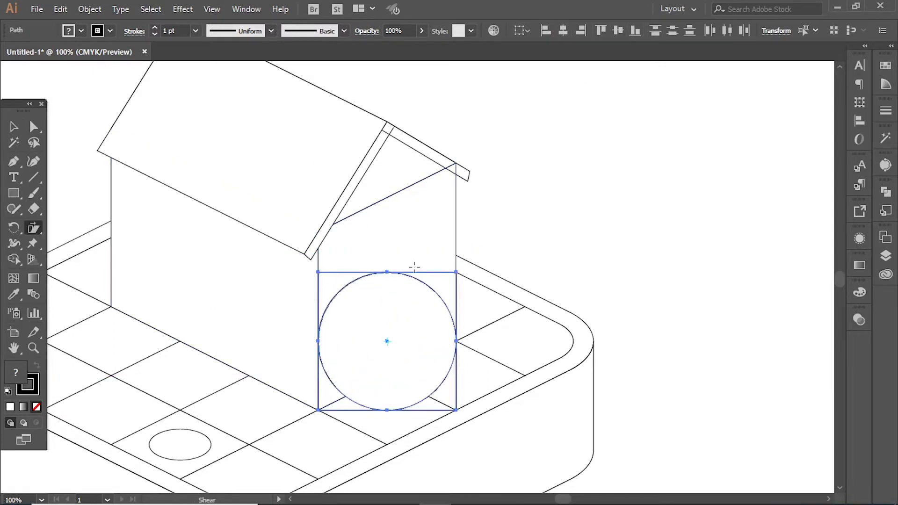
left_click_drag(456, 272, 452, 304)
left_click(318, 410, "alt")
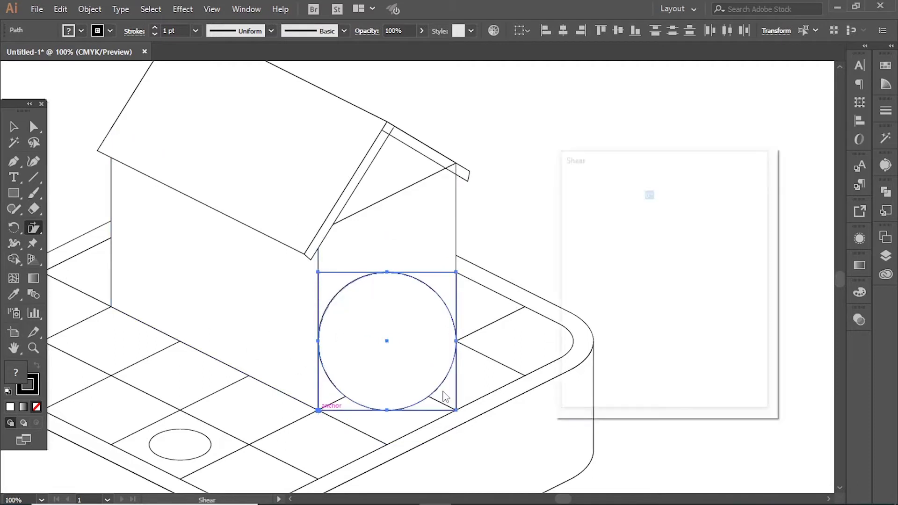
double_click(661, 187)
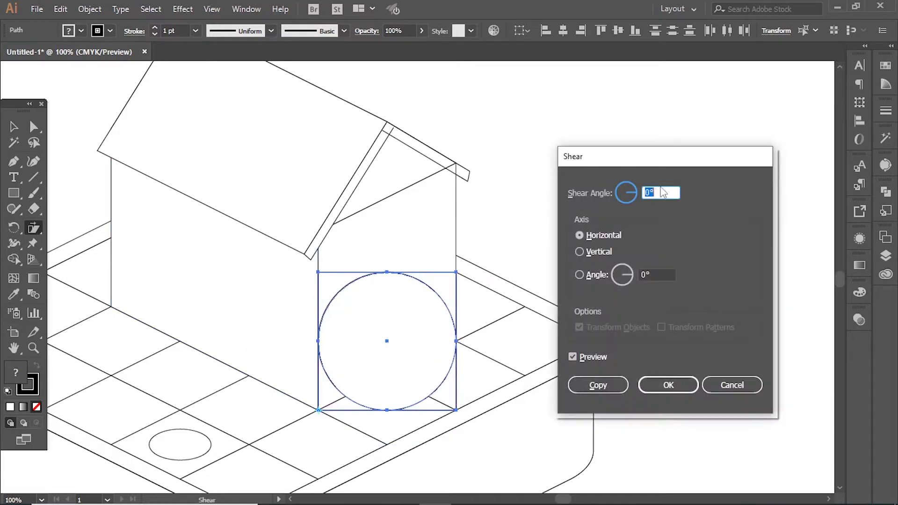
left_click(604, 252)
type("-27")
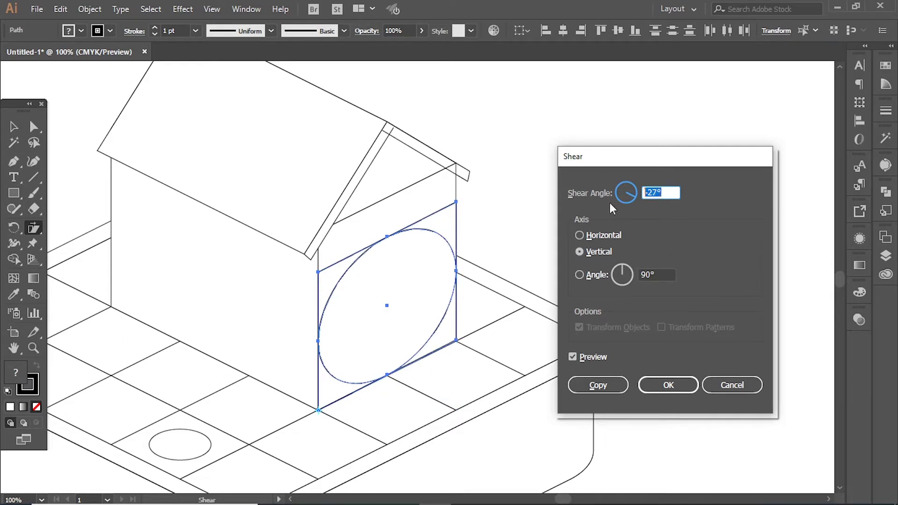
left_click(668, 385)
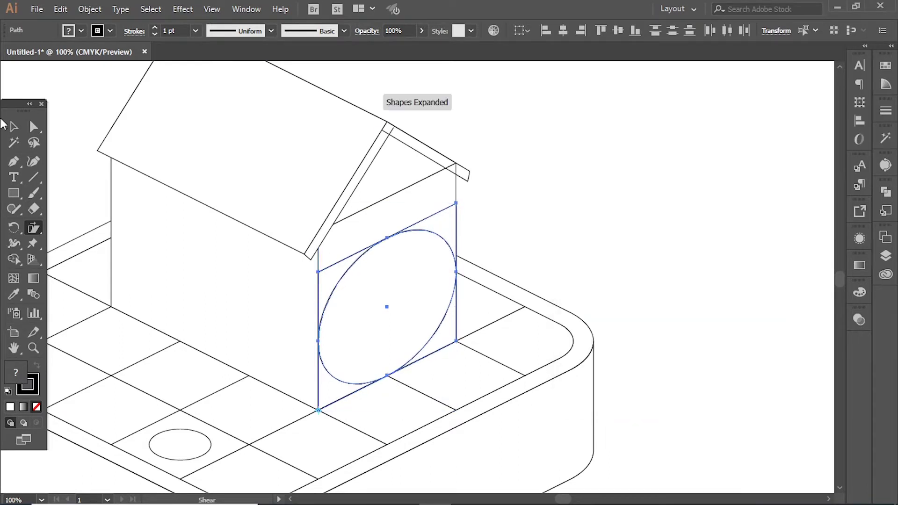
left_click_drag(413, 270, 406, 219)
Copy the ellipse straight down the wall and shrink the upper one into a smaller oval window.
key("ctrl+plus")
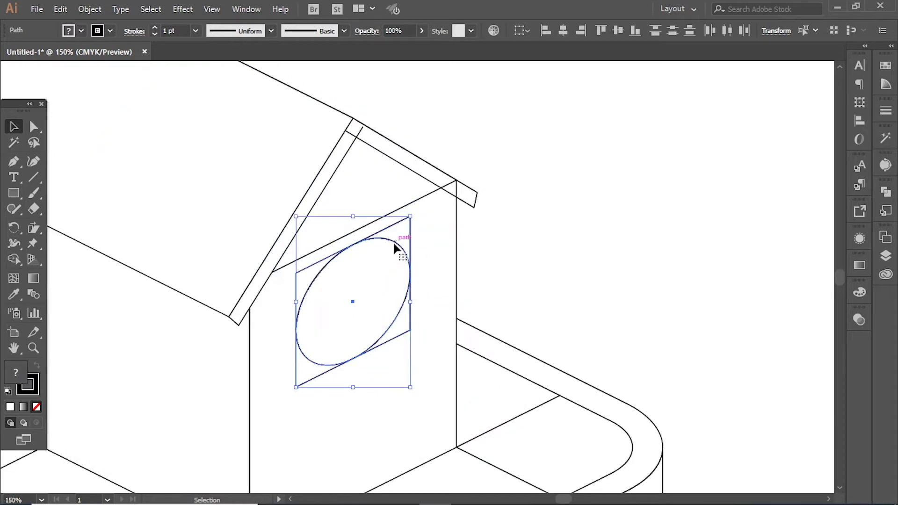
left_click(403, 195)
scroll(397, 163, "down", 2)
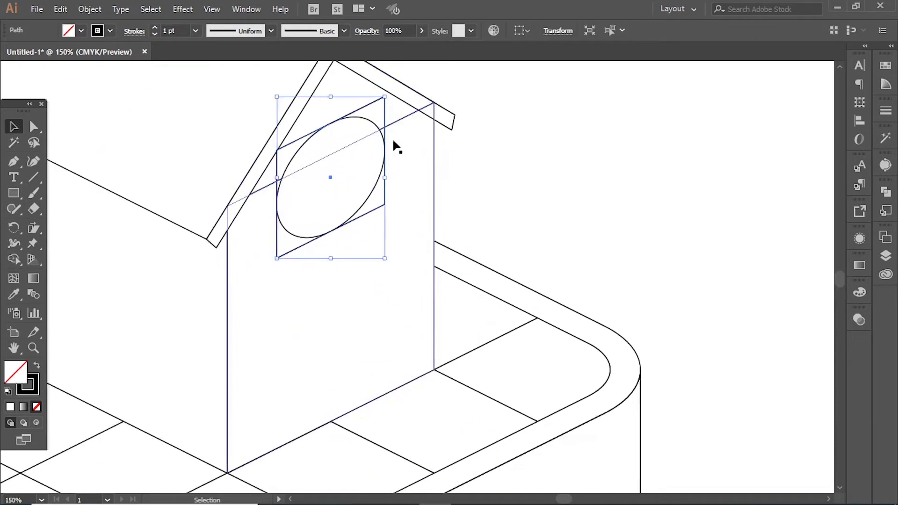
left_click_drag(378, 133, 378, 240)
key("ctrl+plus")
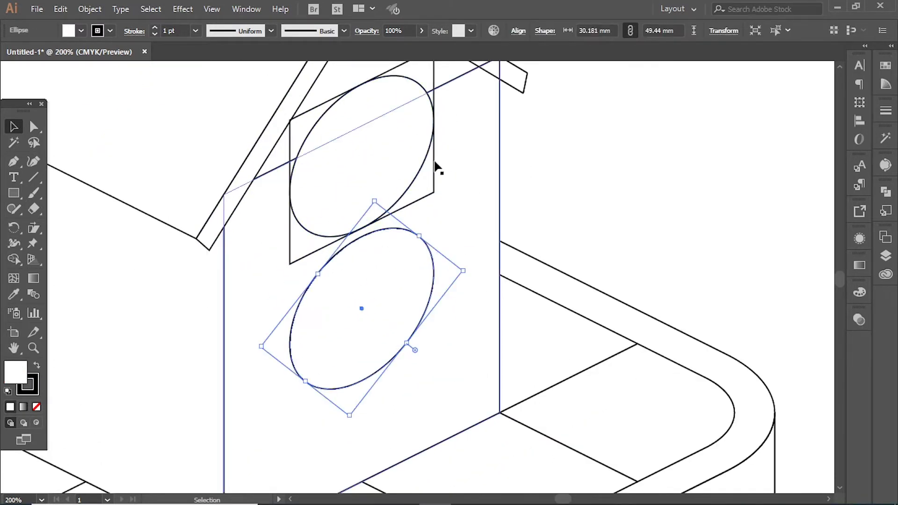
key("ctrl+shift+a")
key("ctrl+minus")
left_click(400, 180)
left_click_drag(434, 136, 411, 142)
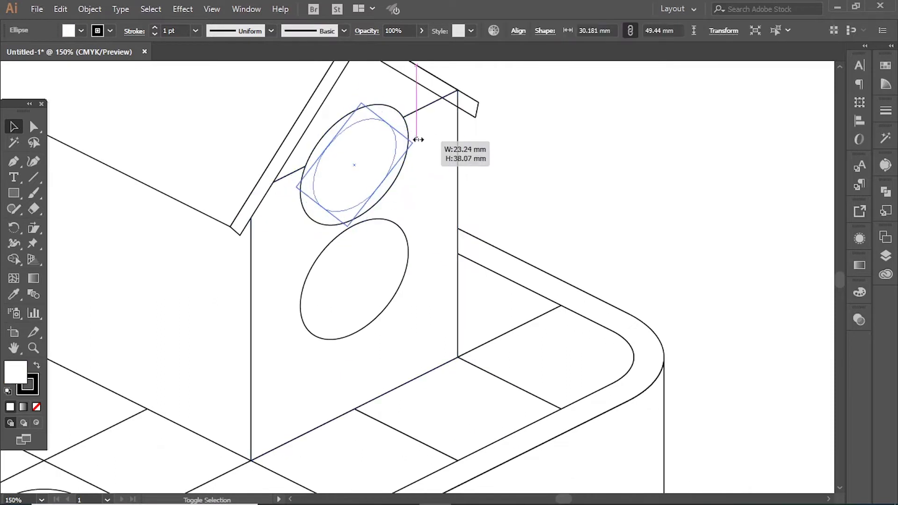
key("ctrl+shift+a")
scroll(376, 180, "down", 2)
Delete the lower ellipse's bottom anchor and close the arc into an arched door with vertical sides.
left_click(379, 225)
left_click(323, 299)
key("Delete")
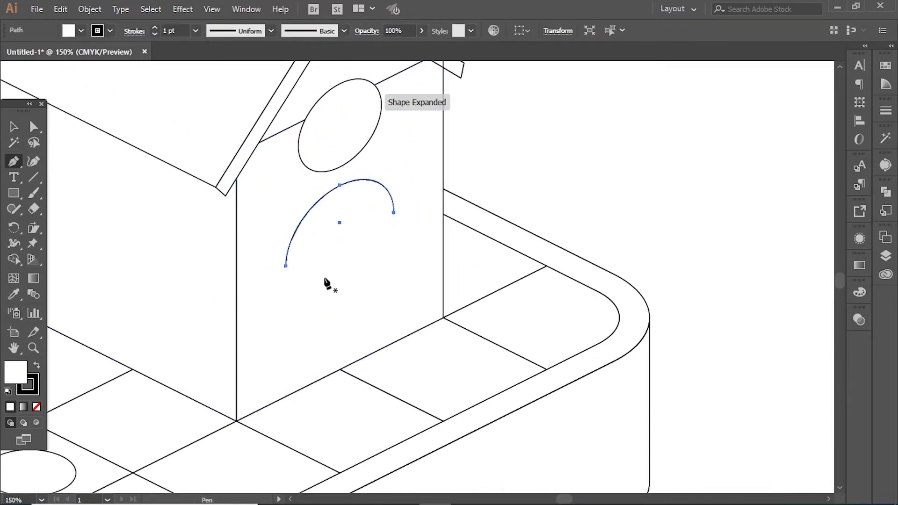
key("p")
left_click(286, 266)
key("Escape")
left_click(394, 213)
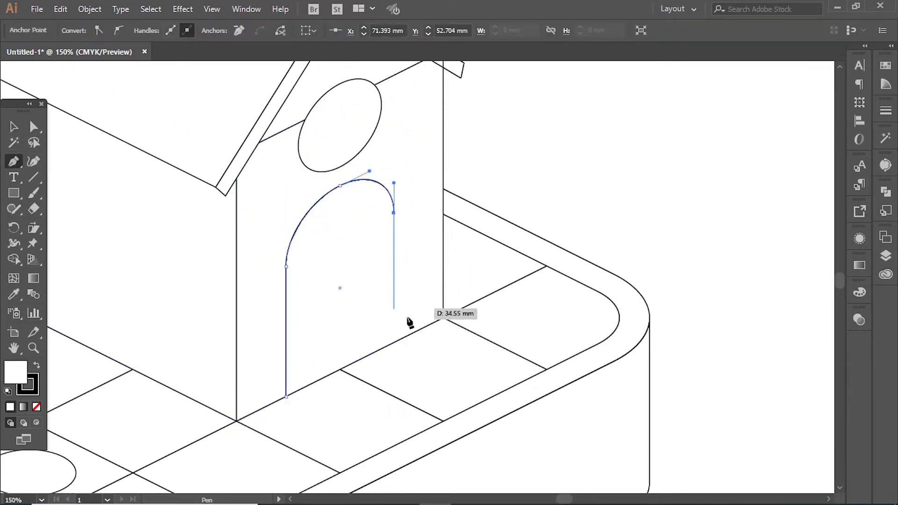
left_click(394, 343)
left_click(286, 396)
key("ctrl+shift+a")
left_click_drag(501, 117, 581, 194)
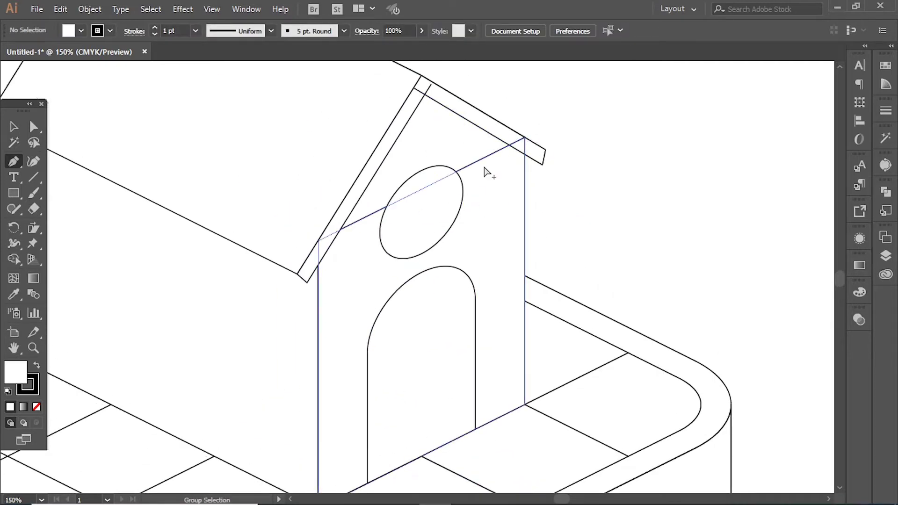
left_click(567, 264)
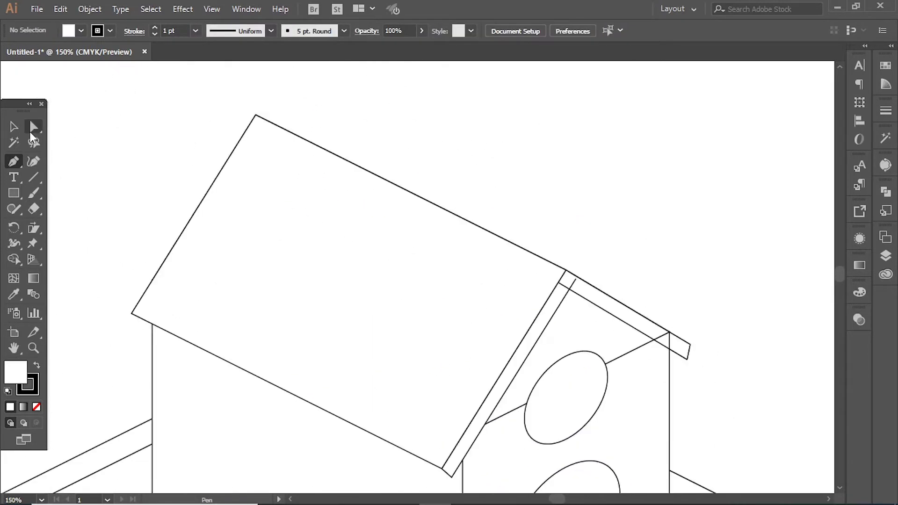
Copy a floor tile up onto the roof and place a lower duplicate of the diamond.
key("a")
mouse_move(210, 327)
left_mouse_down()
mouse_move(310, 134)
mouse_move(336, 147)
left_mouse_up()
left_click(347, 258, "ctrl+space")
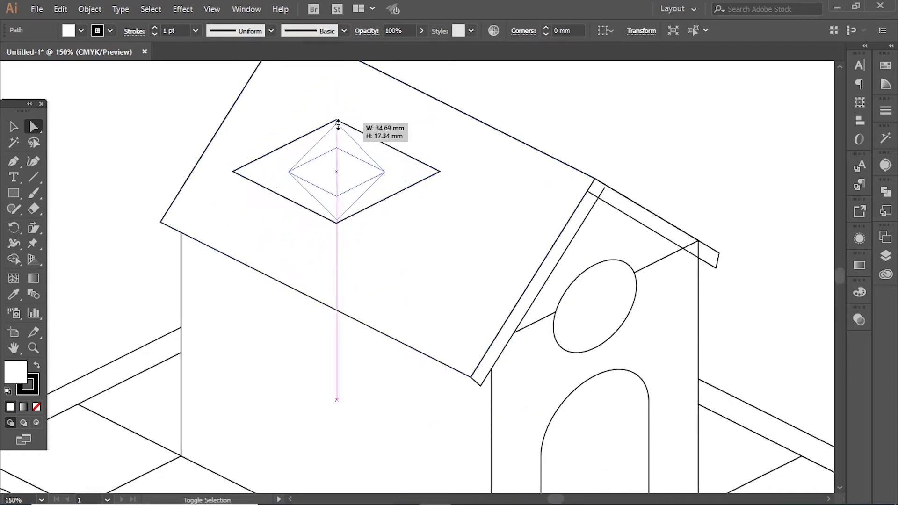
left_click_drag(233, 171, 232, 207)
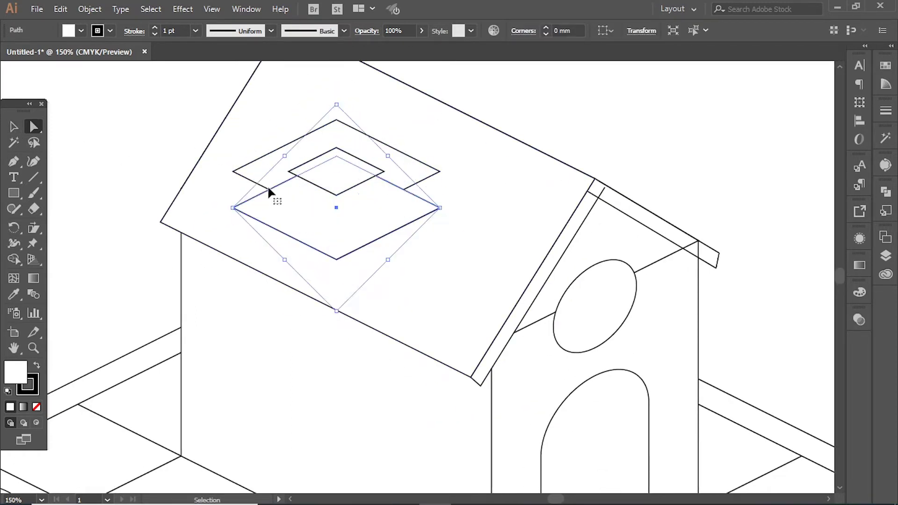
Draw the chimney cap's left and right vertical edges between the two diamonds.
left_click(15, 163)
left_click(233, 208)
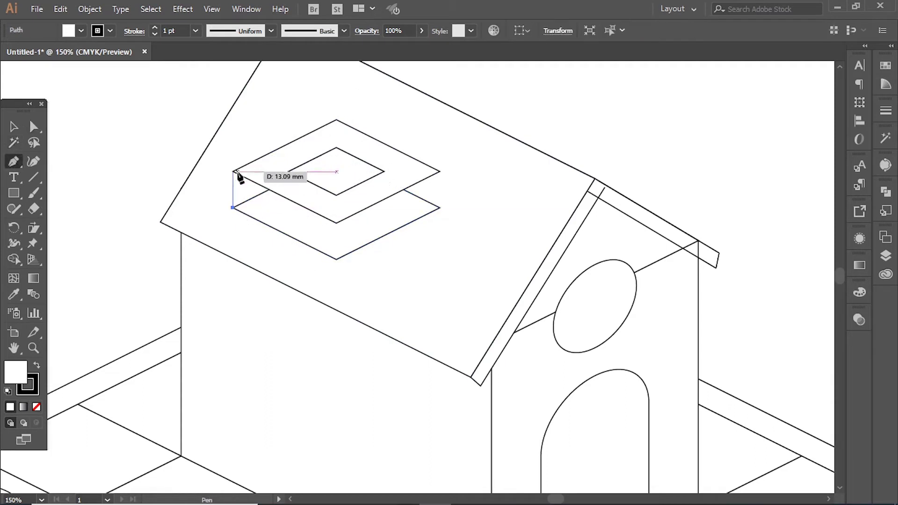
left_click(233, 171)
left_click(439, 210, "ctrl")
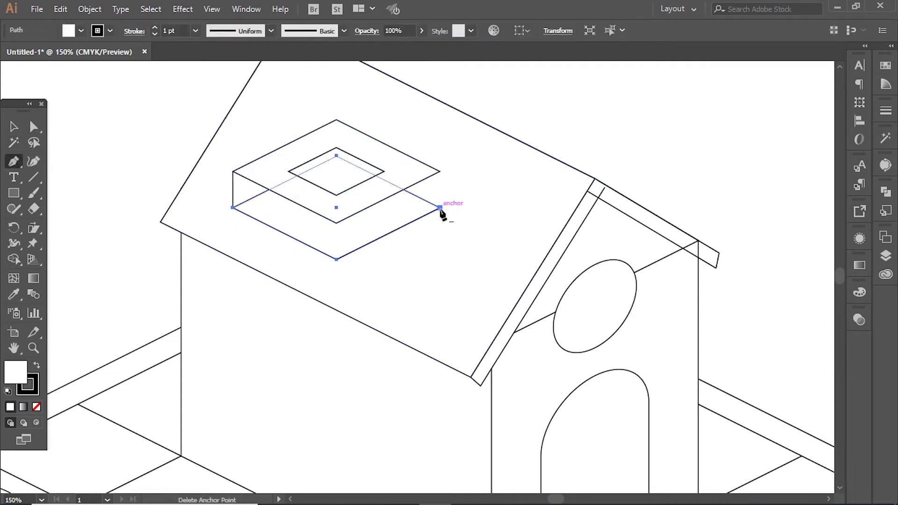
left_click(439, 208)
left_click(439, 171)
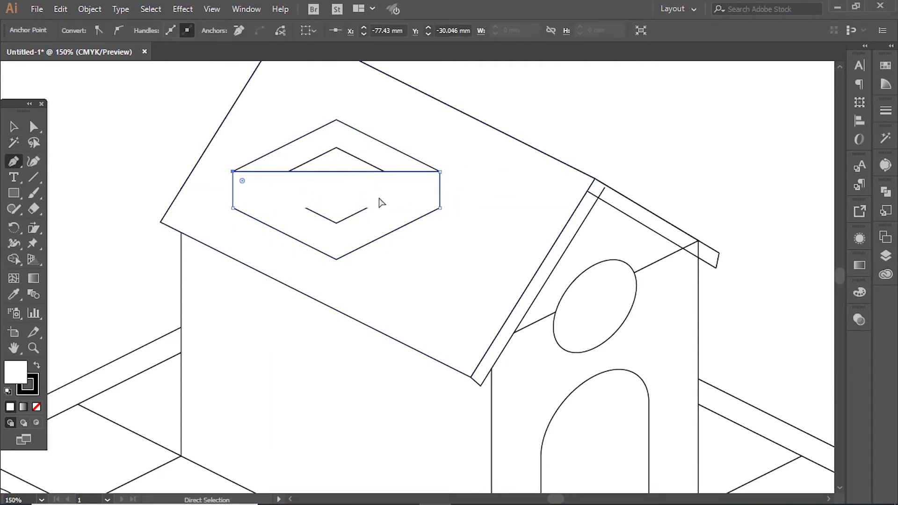
key("ctrl+z")
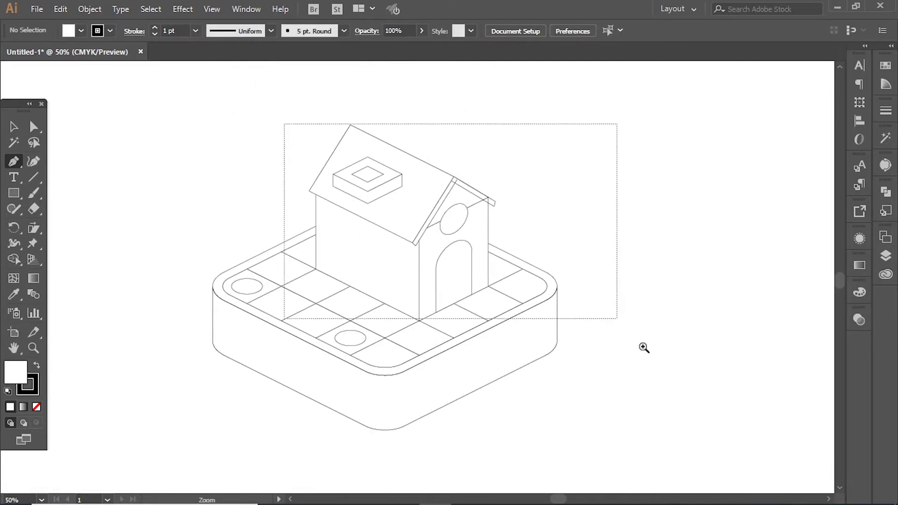
Draw the chimney shaft's left side, bottom edge and right side below the cap.
left_click_drag(285, 124, 615, 316)
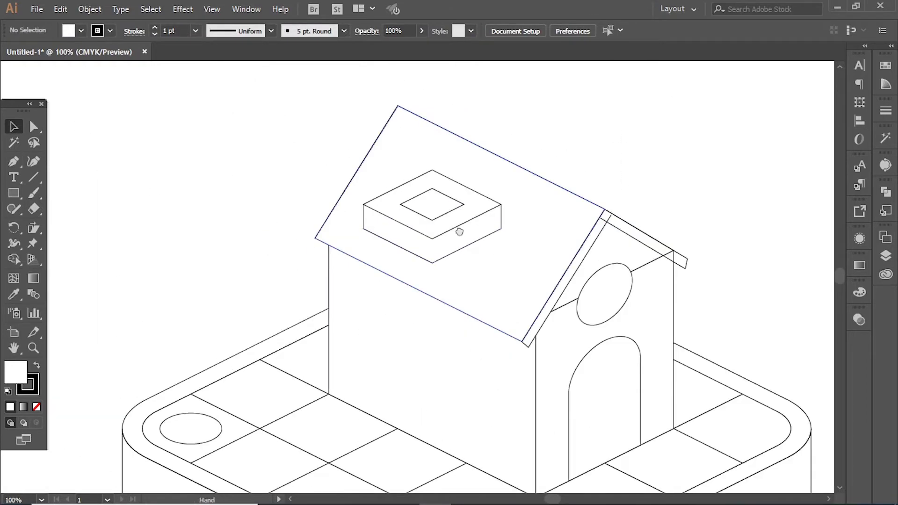
left_click_drag(491, 110, 388, 216)
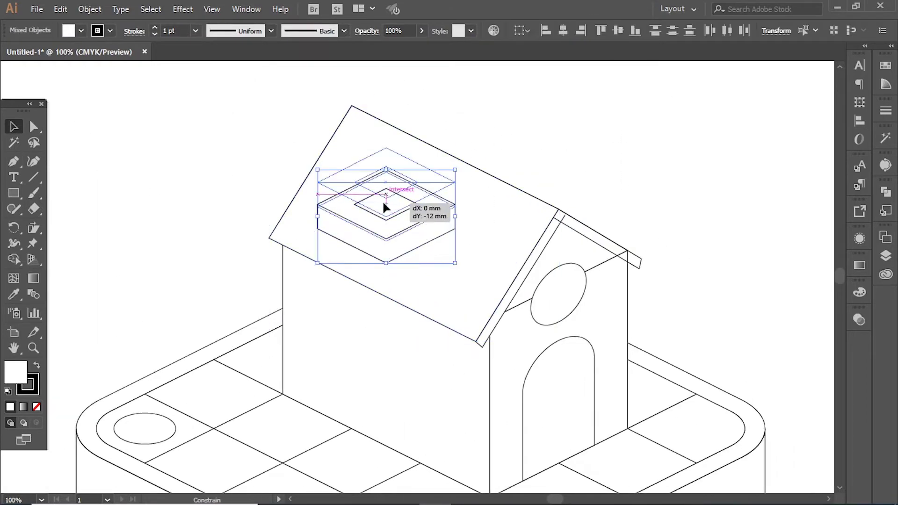
key("ctrl+plus")
left_click(13, 162)
key("ctrl+shift+a")
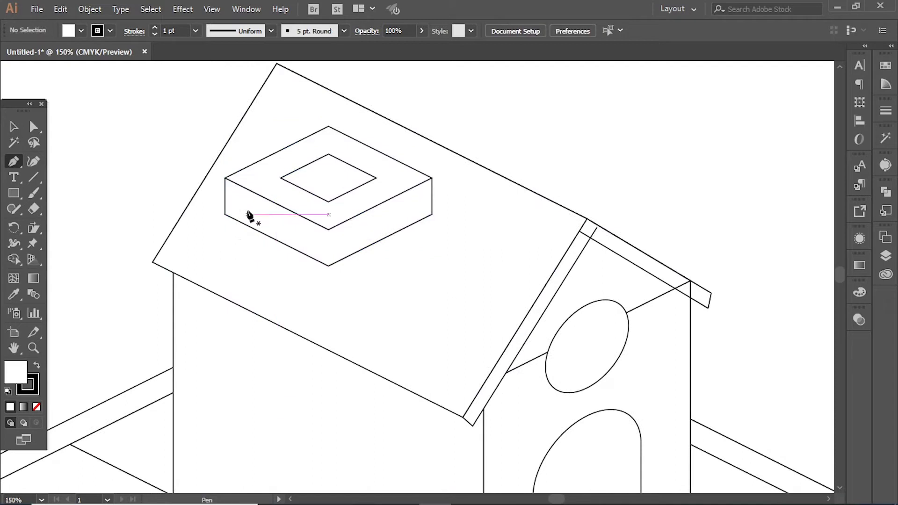
left_click(258, 187)
left_click(258, 273)
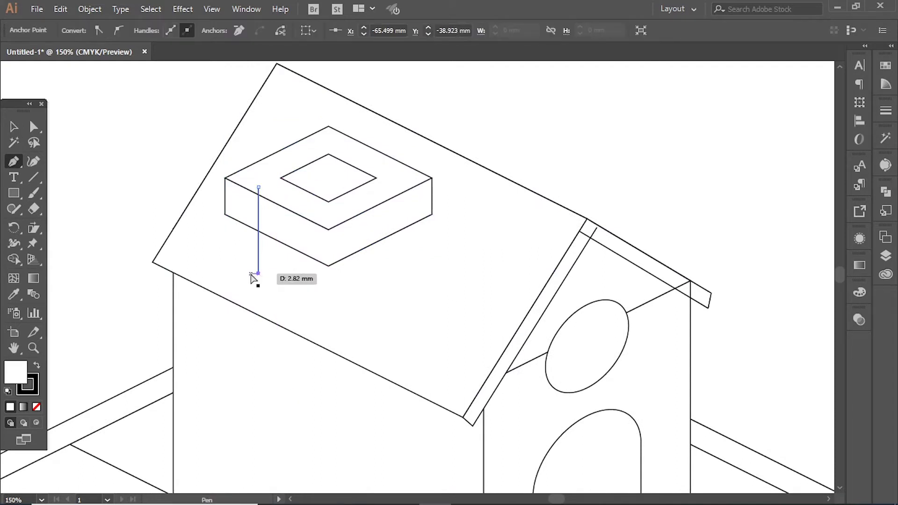
left_click(258, 314)
left_click(329, 349)
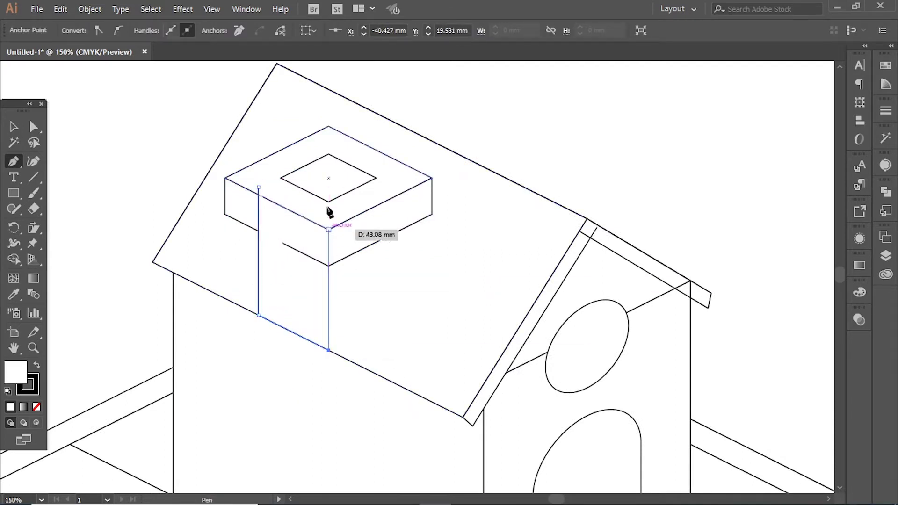
left_click(329, 187)
left_click_drag(329, 349, 330, 305)
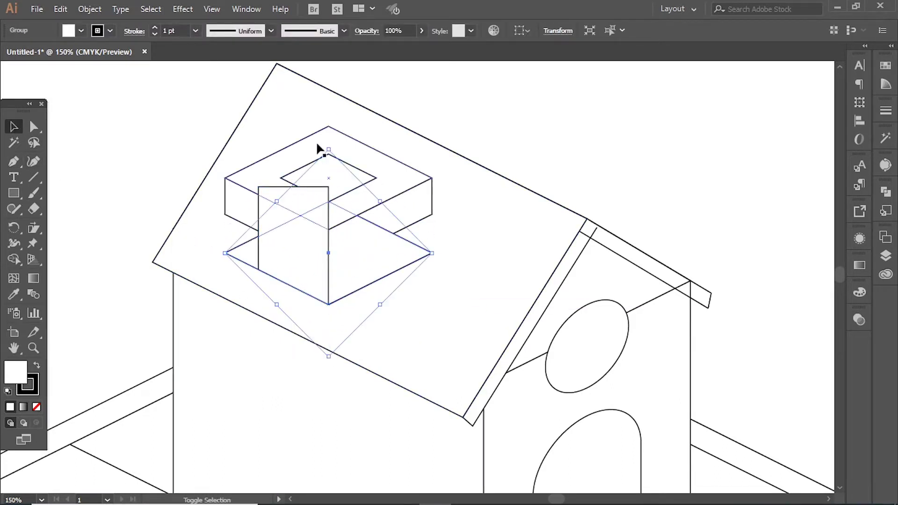
Place a diamond at the chimney base, add the right side edge, and shorten the chimney.
left_click_drag(318, 148, 261, 280)
scroll(226, 233, "up", 3)
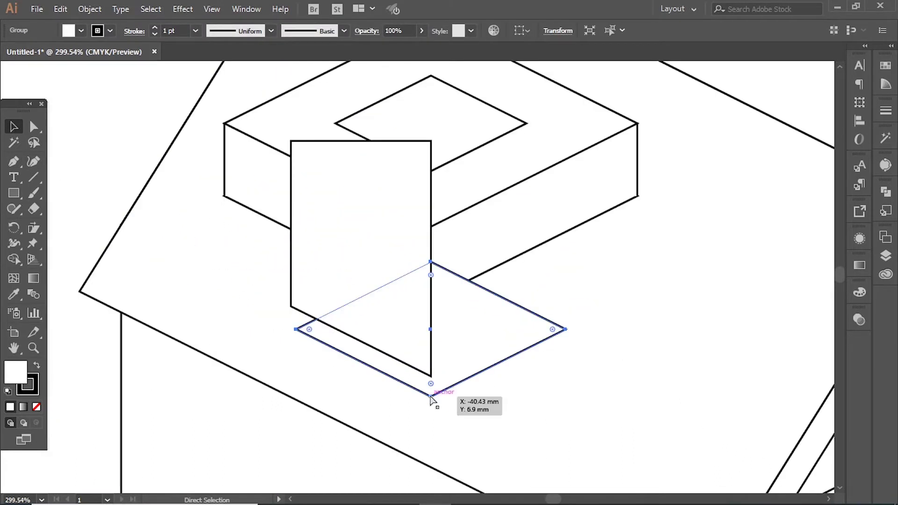
left_click_drag(430, 396, 431, 376)
key("ctrl+minus")
key("ctrl+minus")
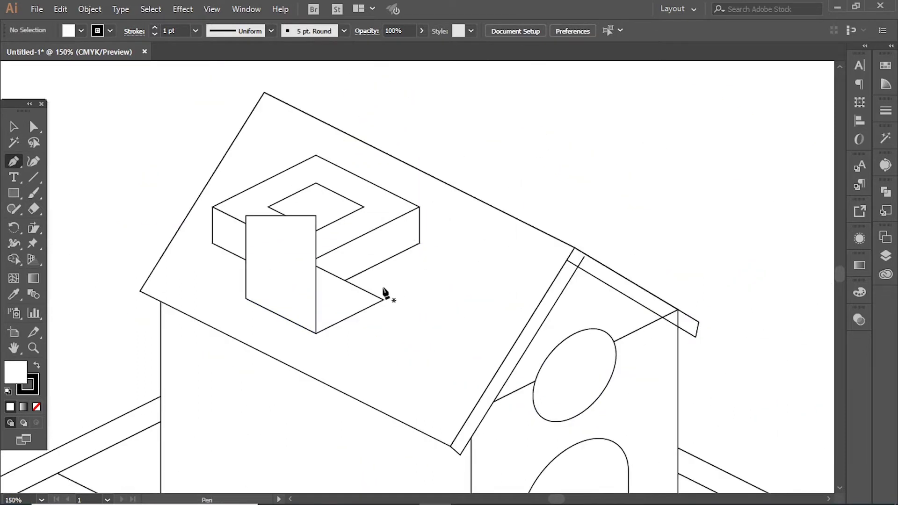
left_click(383, 299)
left_click(383, 207)
left_click(317, 215)
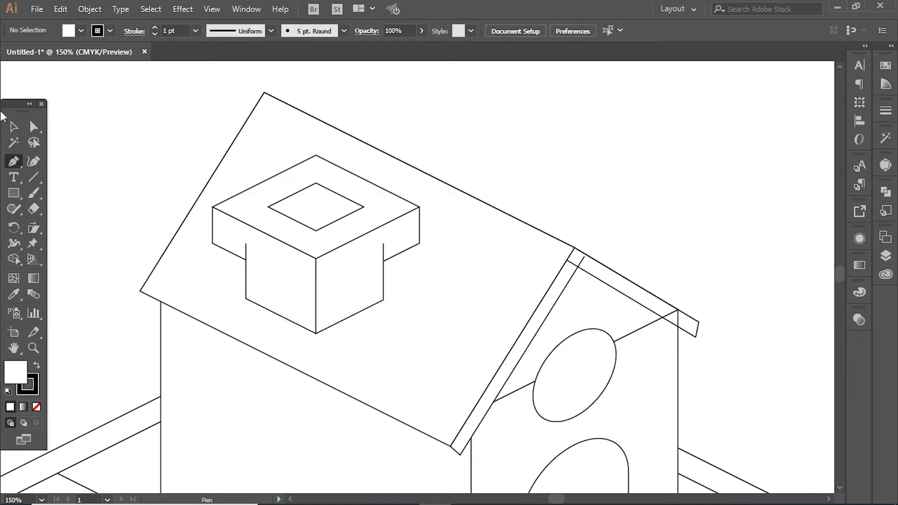
left_click(310, 220)
left_click(360, 305, "shift")
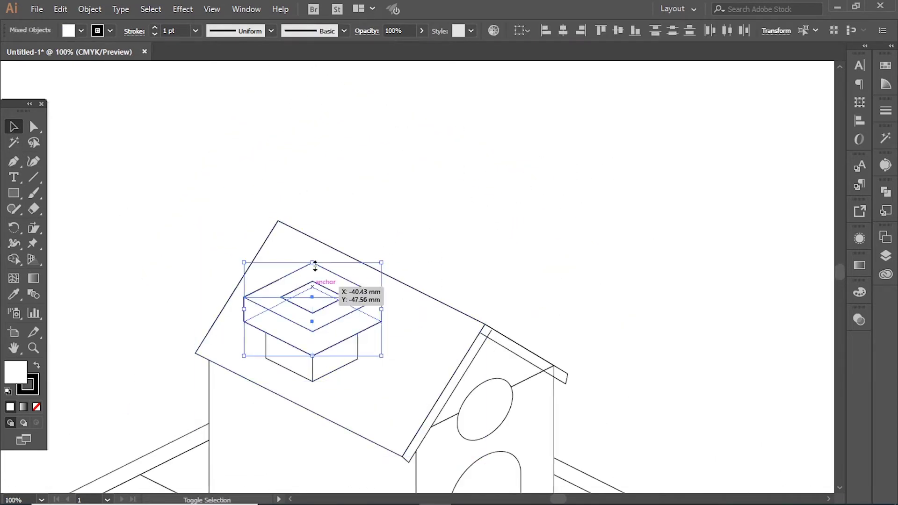
left_click_drag(315, 266, 315, 282)
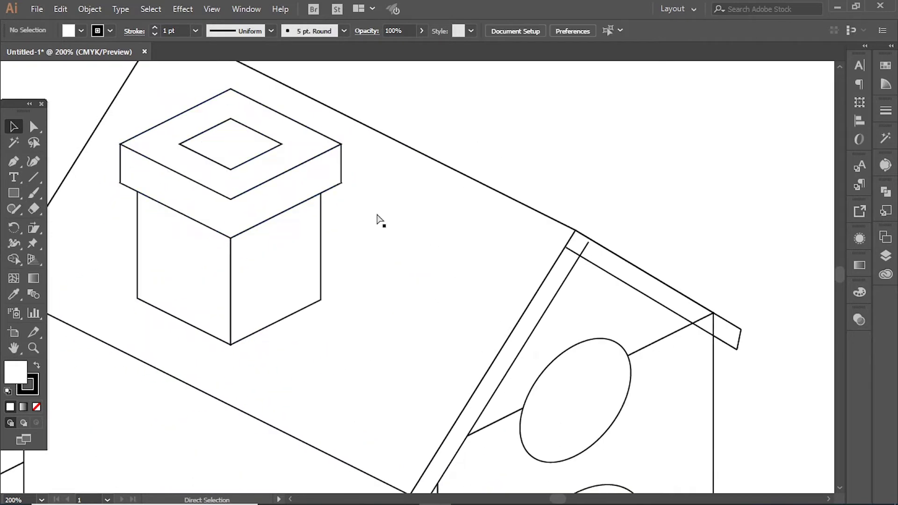
Join the chimney corner to the roof line and extend its side face down to the roof.
left_click(415, 428)
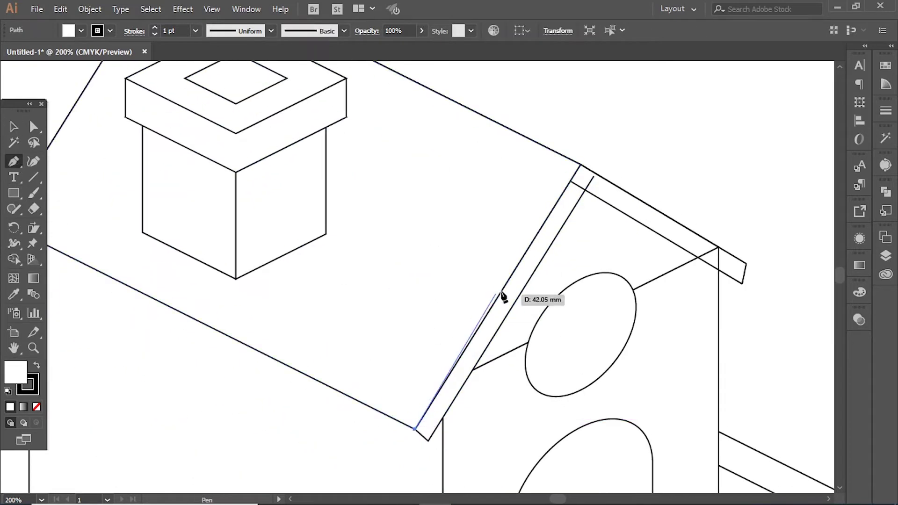
left_click(517, 270)
left_click_drag(417, 424, 233, 281)
key("ctrl+minus")
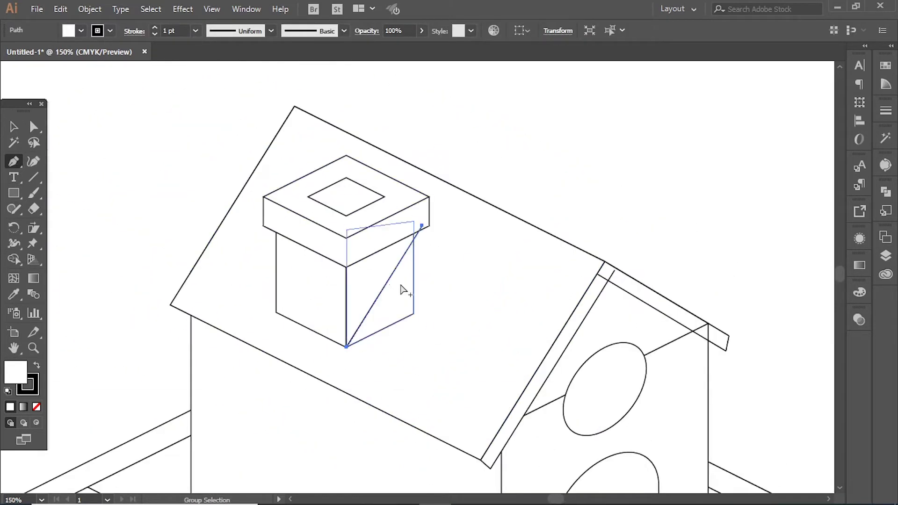
left_click_drag(414, 240, 421, 225)
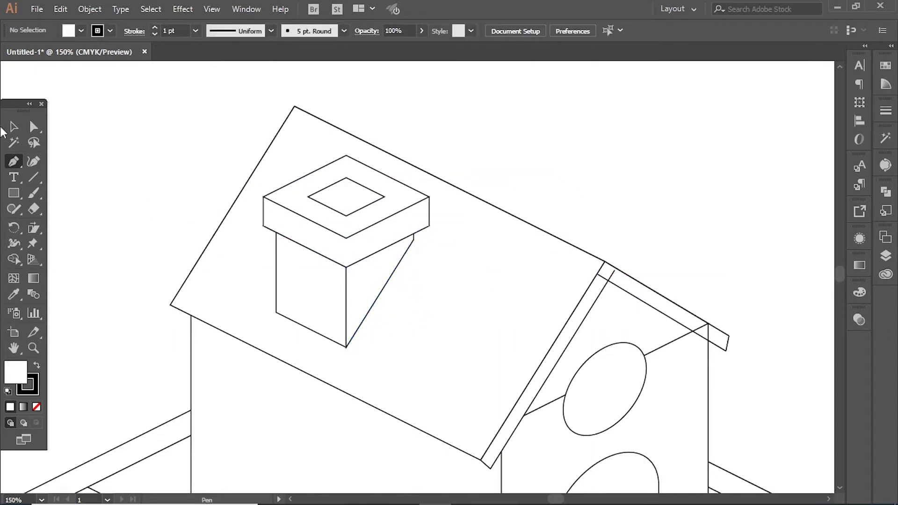
mouse_move(346, 346)
left_mouse_down()
mouse_move(346, 360)
mouse_move(344, 351)
left_mouse_up()
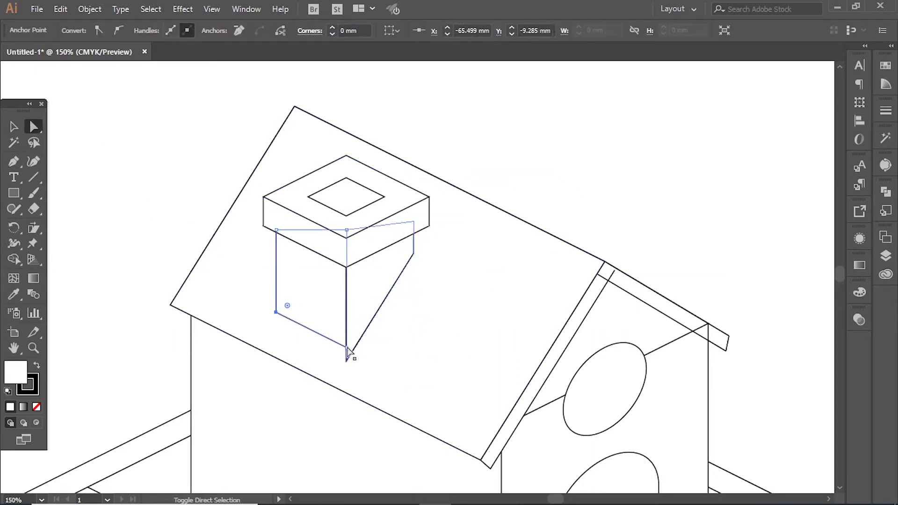
key("ctrl+minus")
key("ctrl+minus")
left_click(639, 231)
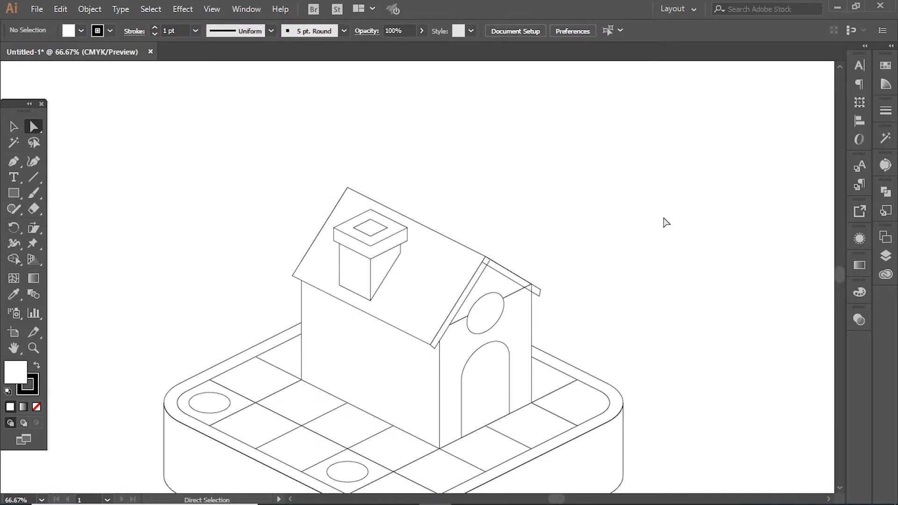
scroll(472, 300, "up", 3)
Move a rhombus onto the roof and stretch it into a strip along the ridge.
scroll(428, 392, "down", 3)
left_click_drag(427, 392, 493, 251)
scroll(493, 251, "up", 3)
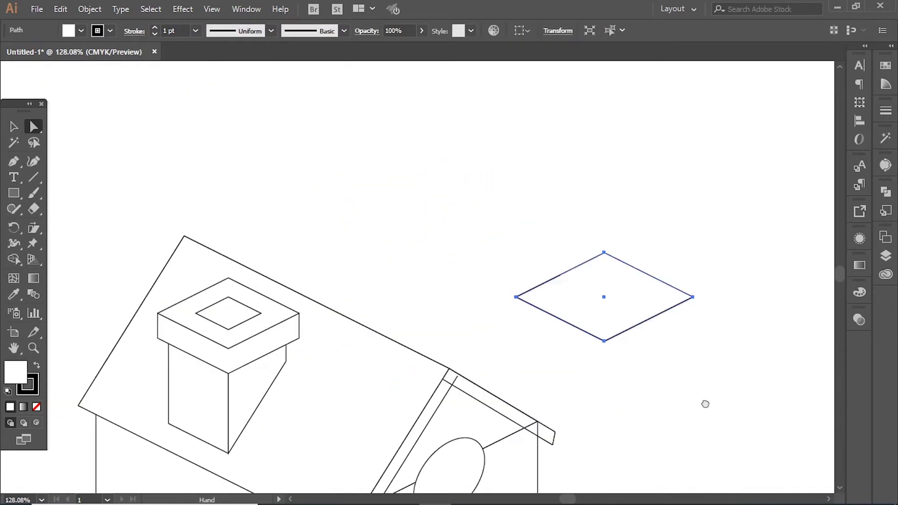
left_click_drag(705, 403, 732, 405)
mouse_move(650, 306)
left_mouse_down()
mouse_move(478, 363)
mouse_move(438, 349)
left_mouse_up()
scroll(439, 349, "up", 1)
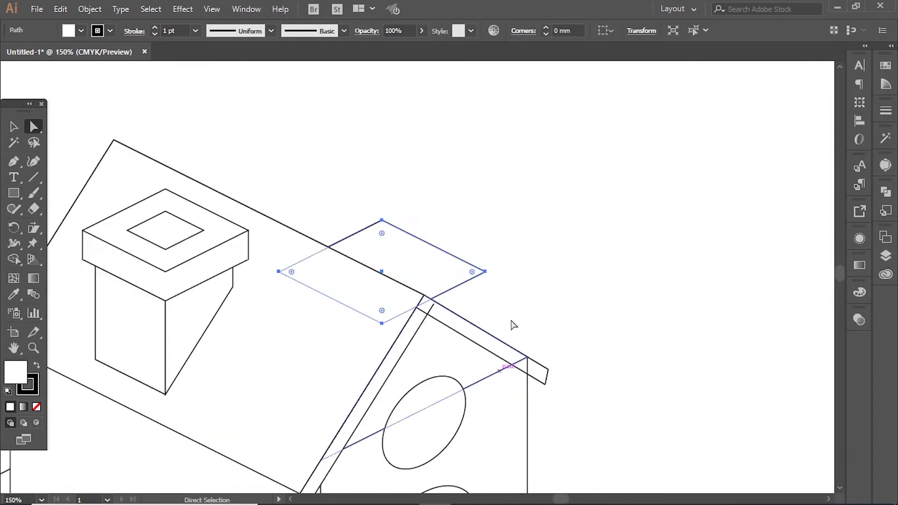
left_click_drag(486, 271, 431, 269)
left_click_drag(496, 375, 210, 256)
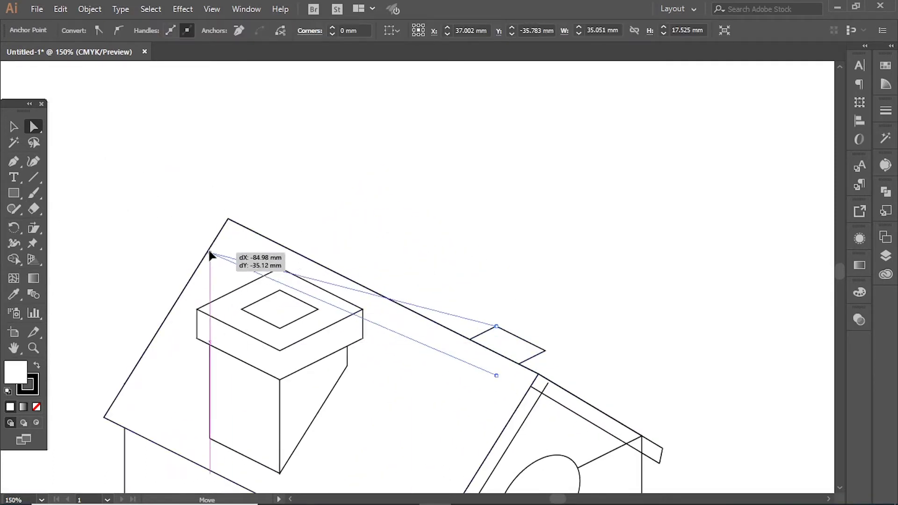
key("ctrl+z")
mouse_move(497, 375)
left_mouse_down()
mouse_move(536, 378)
mouse_move(542, 361)
mouse_move(537, 374)
mouse_move(228, 219)
left_mouse_up()
Duplicate the strip below itself and draw the closed side face joining the two strips.
key("ctrl+plus")
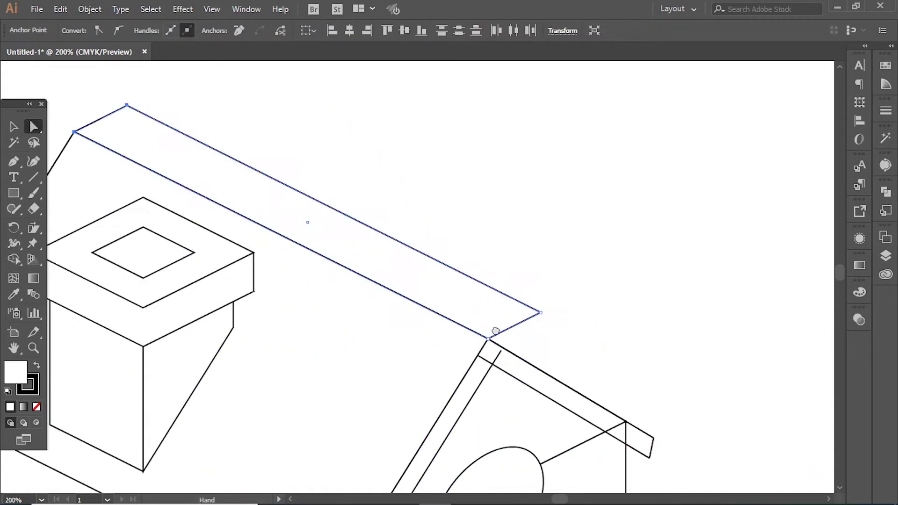
mouse_move(593, 286)
left_mouse_down()
mouse_move(592, 300)
mouse_move(557, 280)
left_mouse_up()
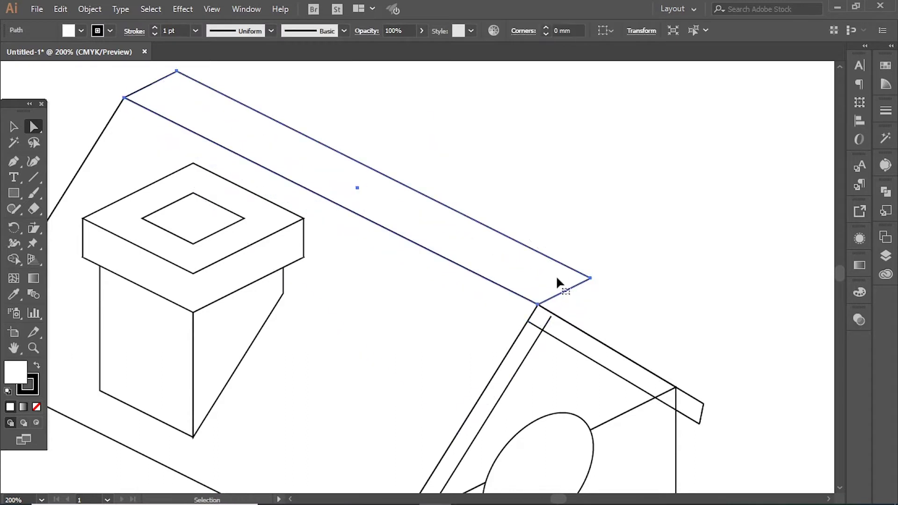
left_click(556, 278, "shift")
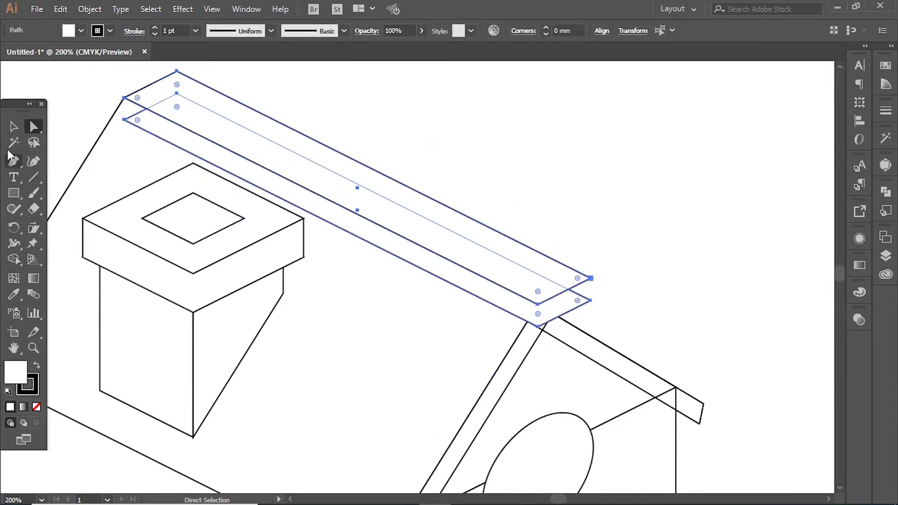
left_click(12, 159)
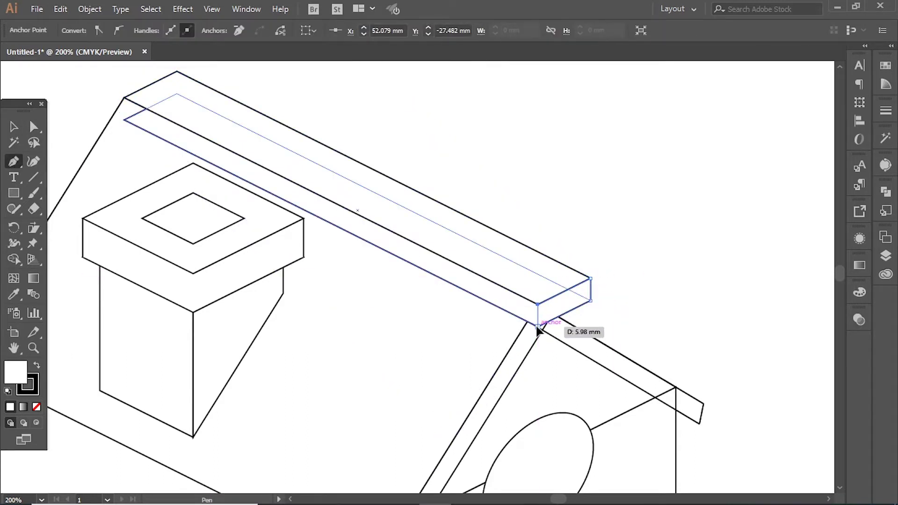
key("ctrl+shift+a")
left_click(538, 304)
left_click(124, 98)
left_click(124, 119)
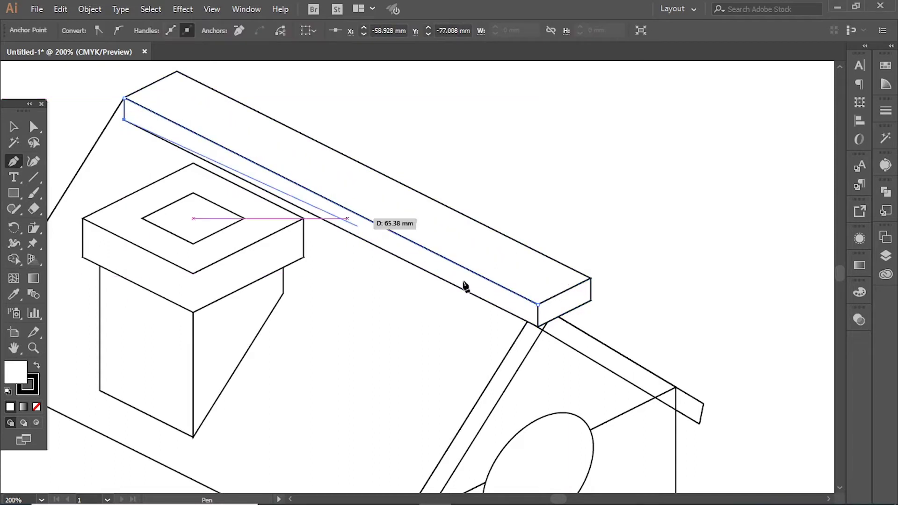
left_click(538, 304)
key("ctrl+shift+a")
Move the finished ridge beam onto the roof peak and fine-tune its position.
left_click(556, 303)
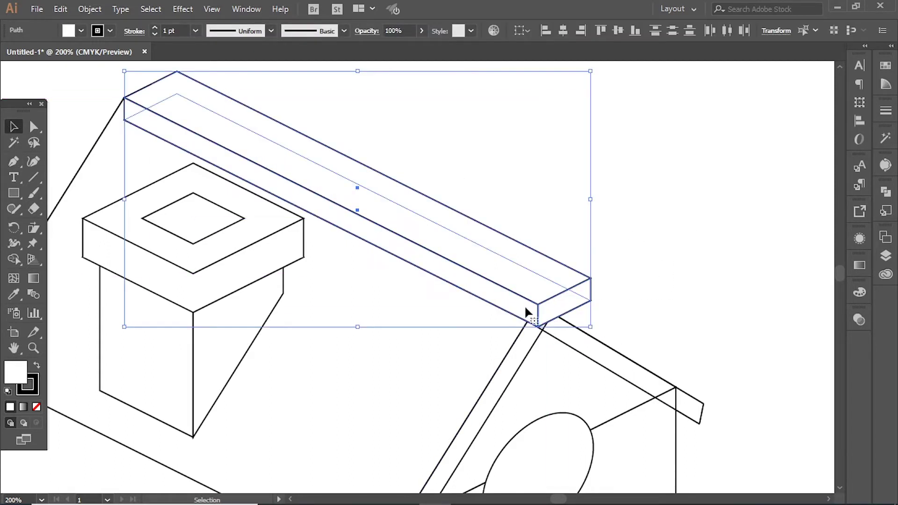
left_click_drag(525, 308, 507, 215)
left_click_drag(541, 172, 539, 279)
key("ctrl+minus")
key("ctrl+minus")
key("ctrl+plus")
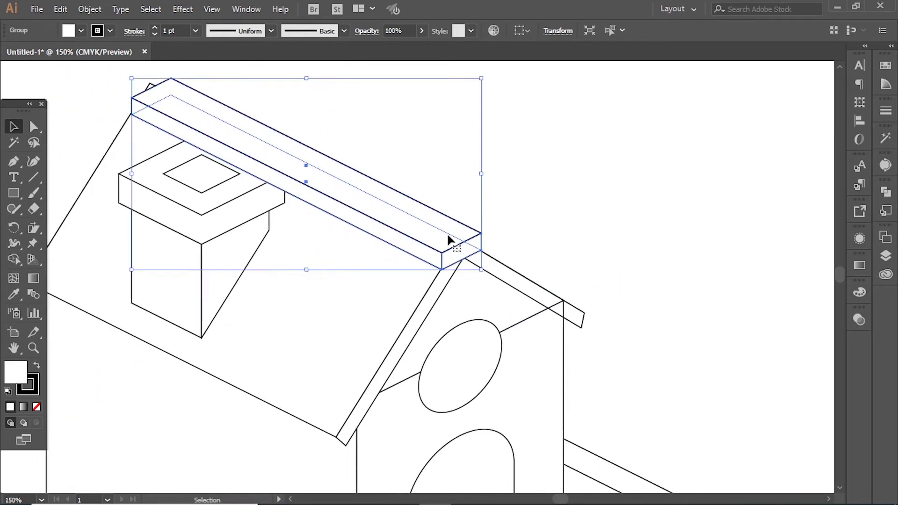
left_click_drag(447, 231, 448, 237)
key("ctrl+z")
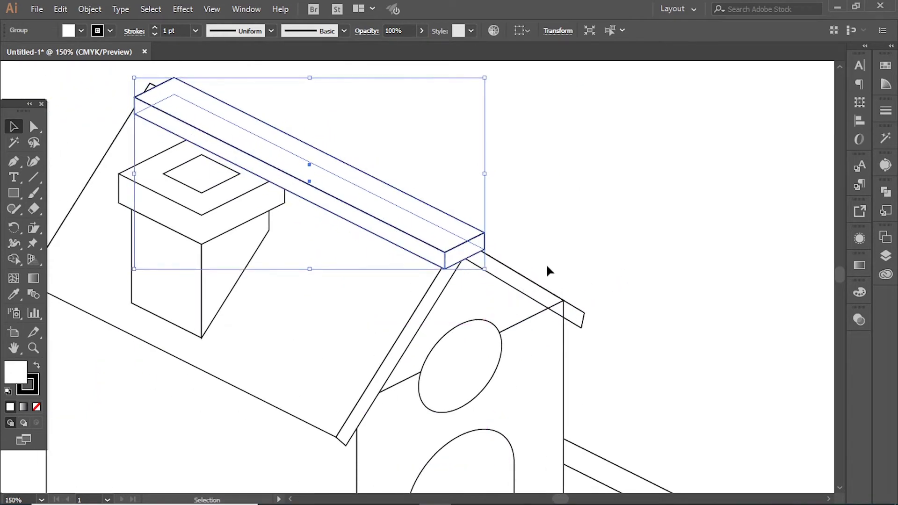
left_click(542, 231)
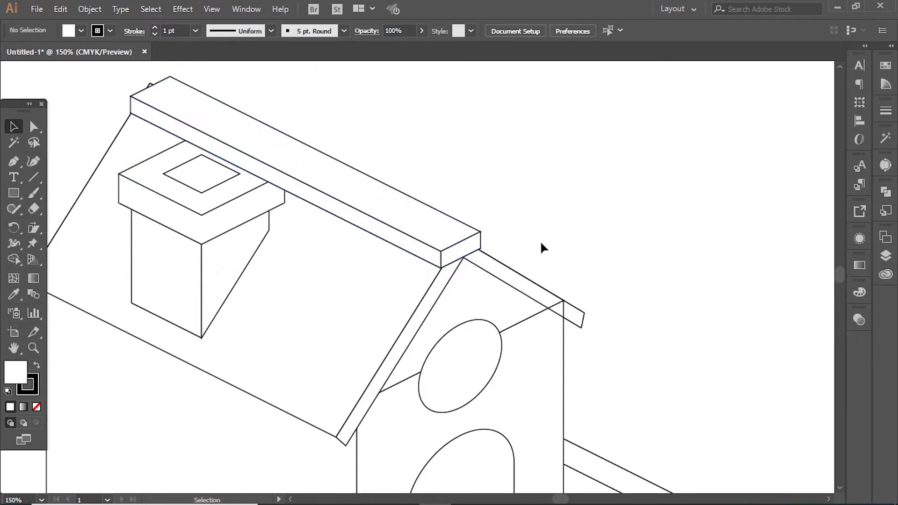
Select the chimney, cut it, and paste it back in front of the ridge beam.
key("a")
left_click_drag(146, 84, 145, 90)
key("v")
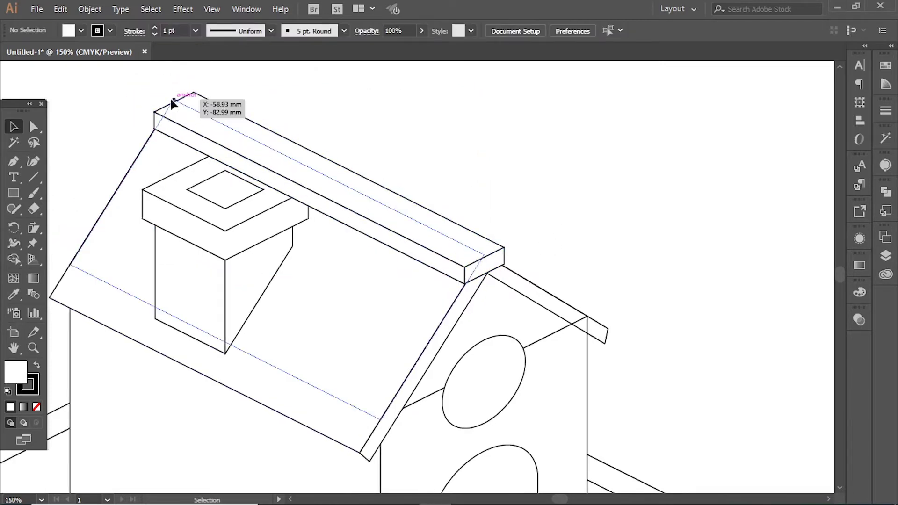
left_click(579, 211, "ctrl+alt")
left_click(579, 210, "ctrl+alt")
left_click_drag(444, 245, 452, 252)
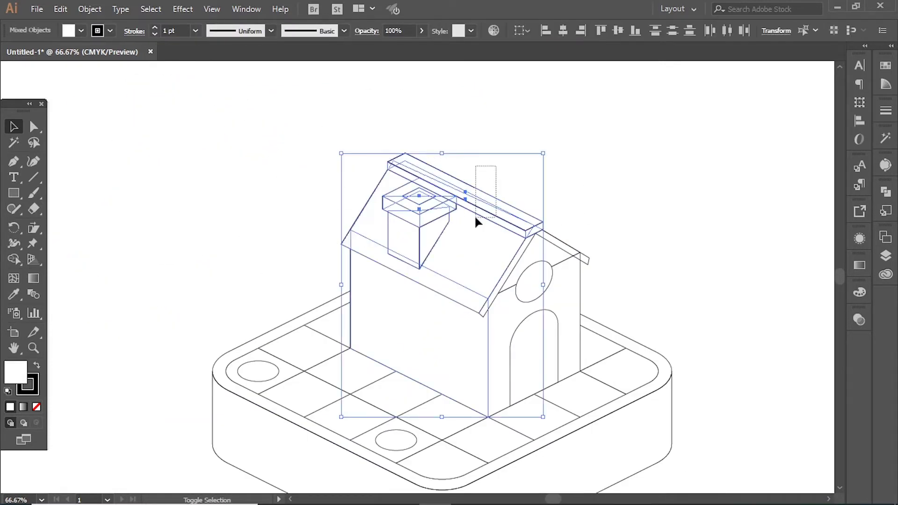
left_click(510, 318, "shift")
key("Delete")
key("ctrl+1")
key("ctrl+v")
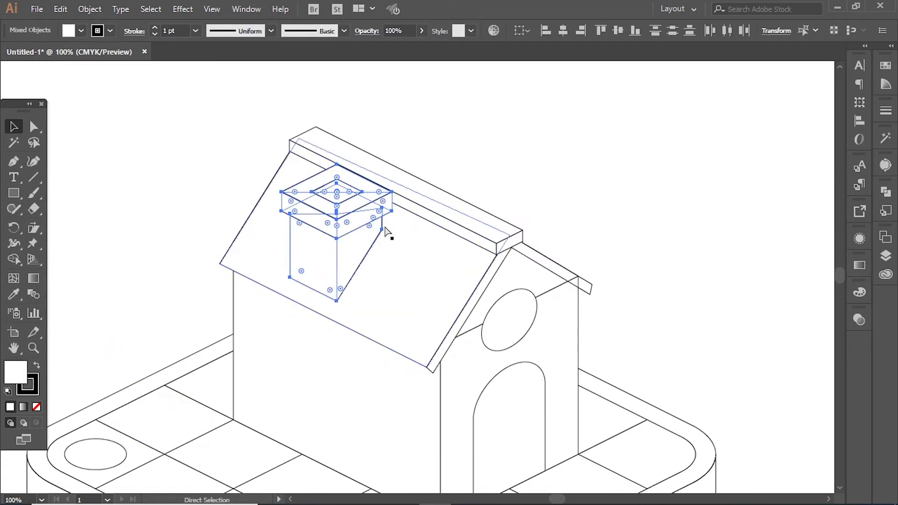
Move the chimney slightly lower down the roof slope, clear of the ridge.
left_click_drag(386, 230, 395, 231)
left_click_drag(350, 255, 335, 239)
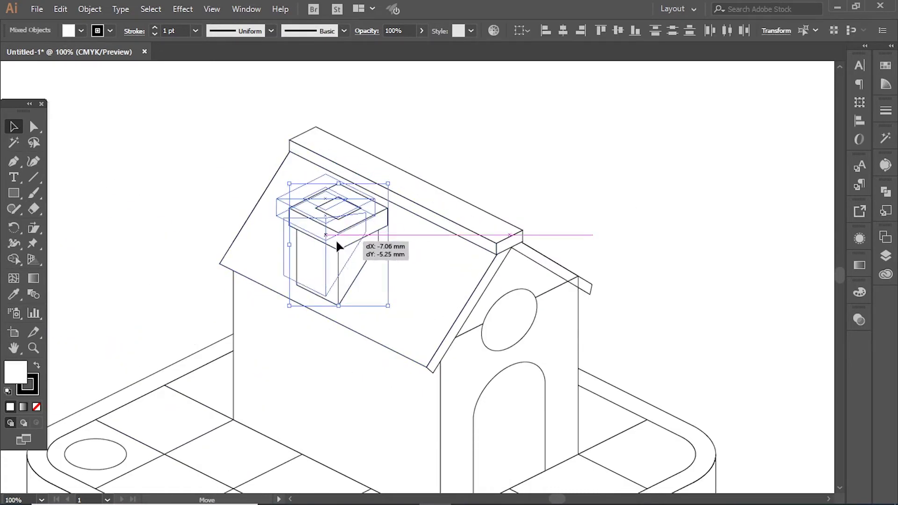
left_click(605, 214)
key("ctrl+minus")
key("ctrl+1")
Draw a short depth line at the door's corner and copy the door down-left to its end.
key("ctrl+plus")
left_click_drag(400, 284, 356, 218)
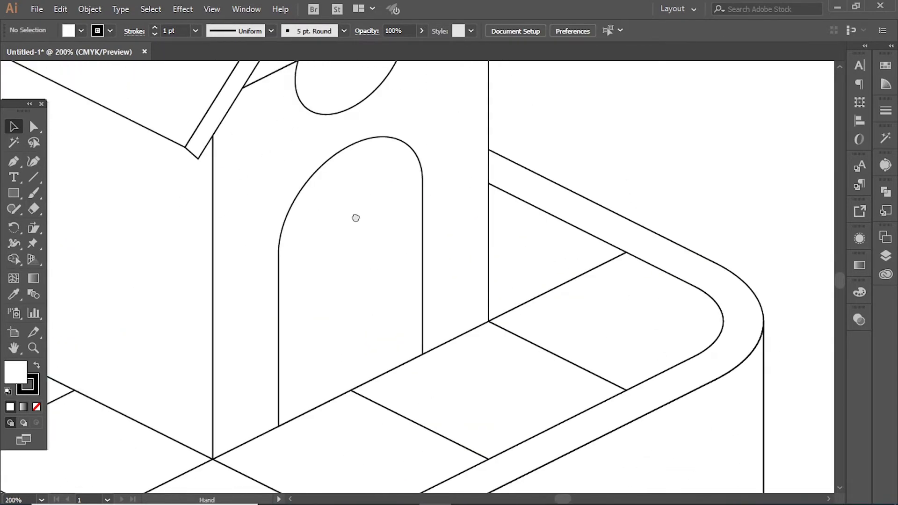
left_click(411, 339)
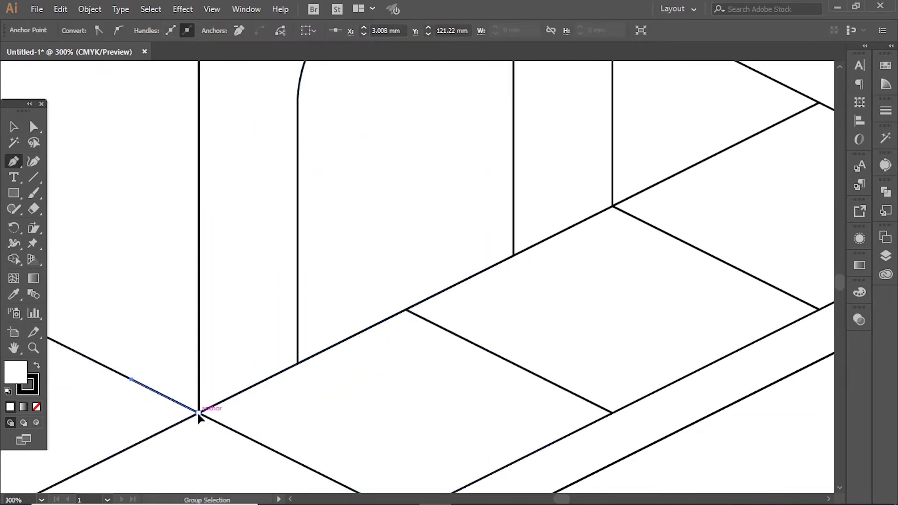
left_click(230, 326)
left_click(296, 363)
key("v")
left_click_drag(231, 326, 299, 360)
key("ctrl+minus")
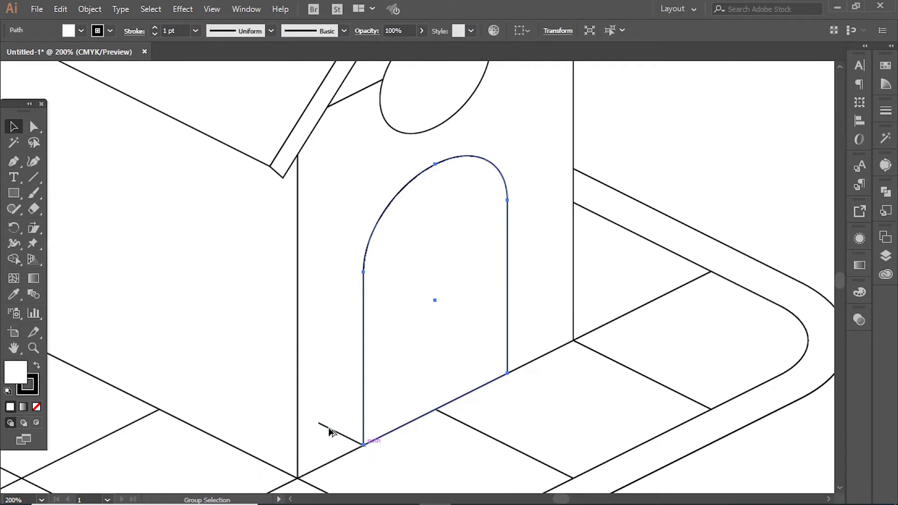
left_click_drag(363, 444, 319, 423)
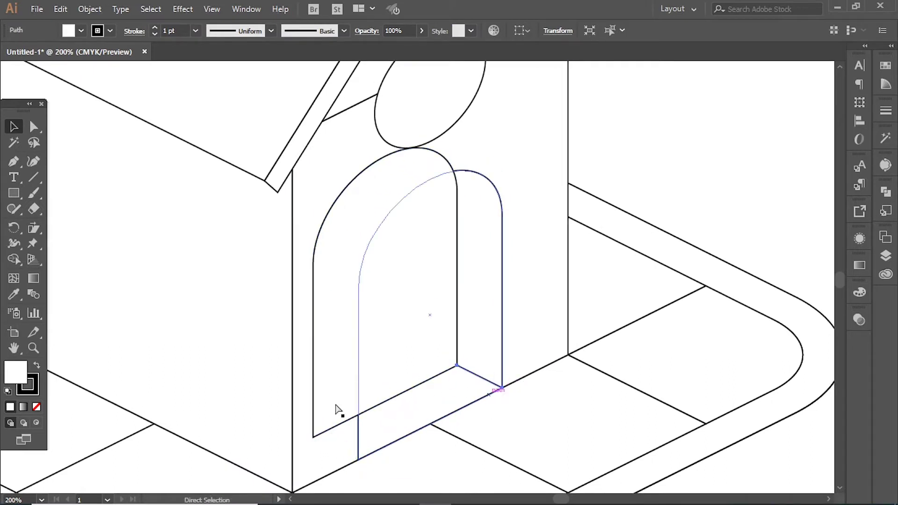
Draw the door's floor edge and merge the overlapping door shapes with Shape Builder.
left_click(457, 365)
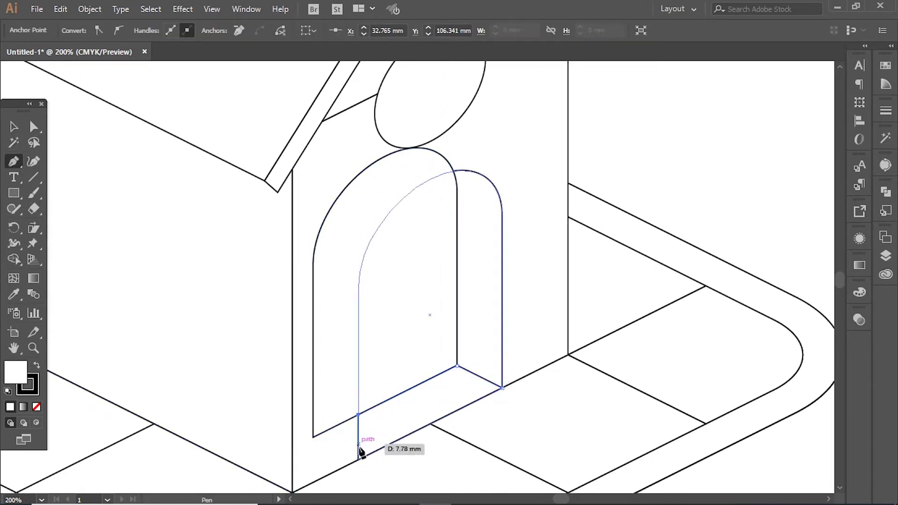
left_click(503, 387)
left_click(437, 260)
left_click(13, 259)
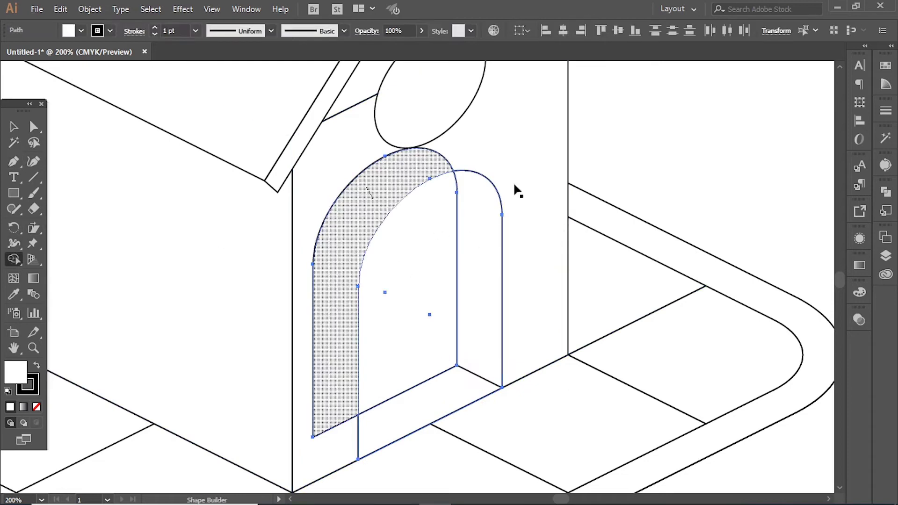
key("ctrl+minus")
key("ctrl+minus")
key("ctrl+minus")
scroll(561, 323, "up", 3)
key("a")
Snap the inner door outline's bottom corner onto the frame corner.
key("ctrl+1")
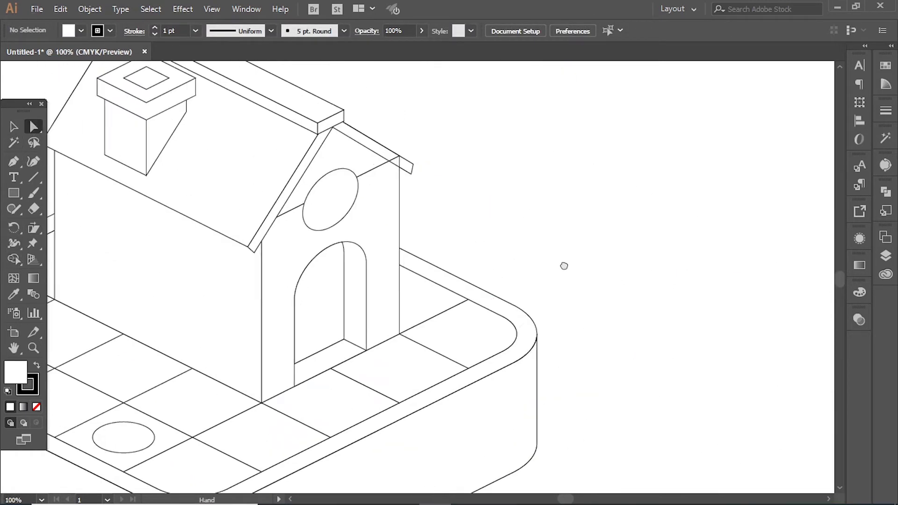
left_click_drag(565, 264, 588, 289)
key("ctrl+plus")
key("ctrl+plus")
left_click(486, 311)
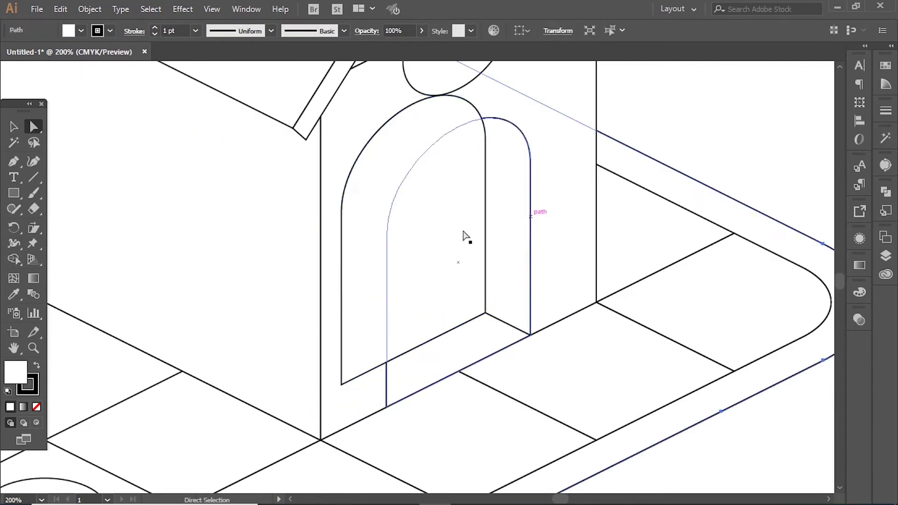
left_click_drag(485, 312, 530, 335)
scroll(529, 335, "up", 10)
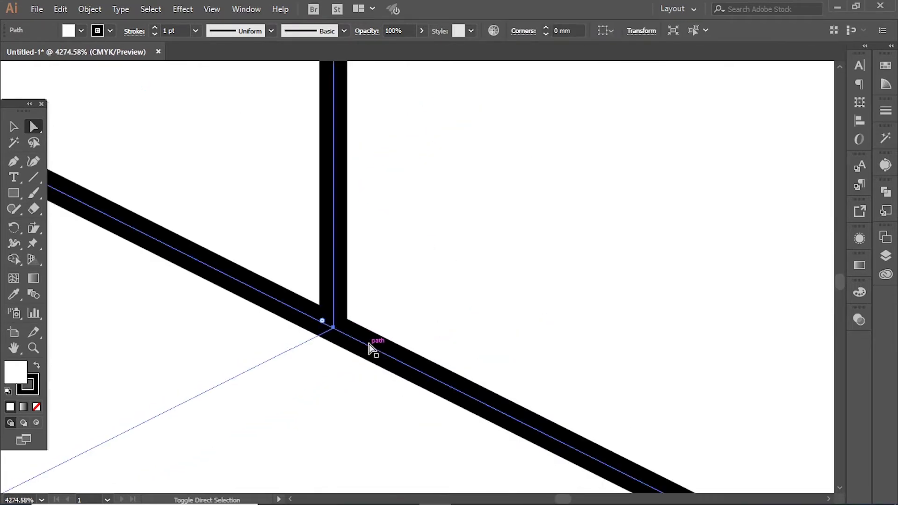
scroll(458, 255, "down", 7)
scroll(457, 255, "down", 3)
key("shift+m")
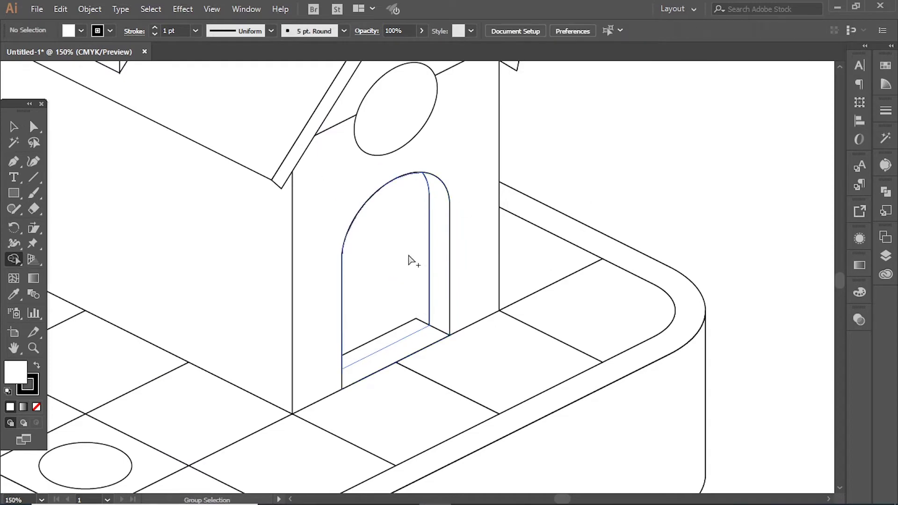
scroll(277, 304, "down", 1)
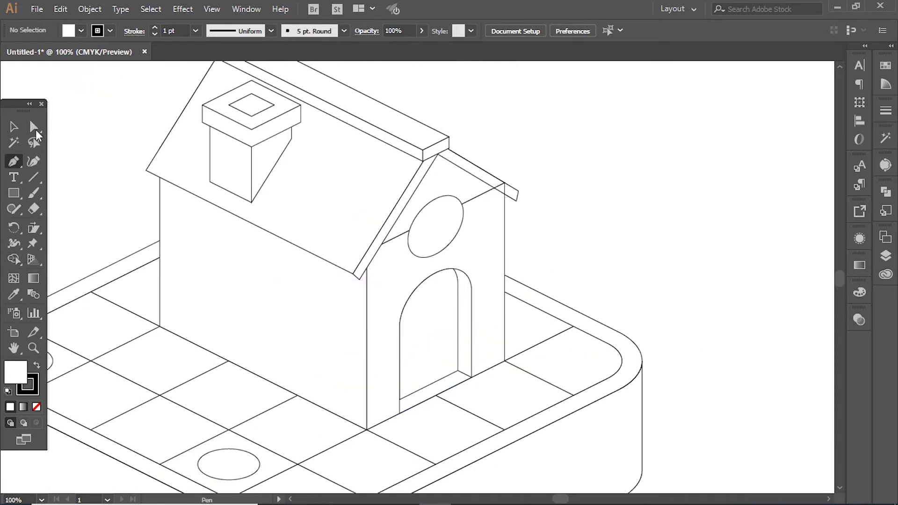
Draw a parallelogram panel outline with the Pen tool.
scroll(293, 280, "up", 1)
key("p")
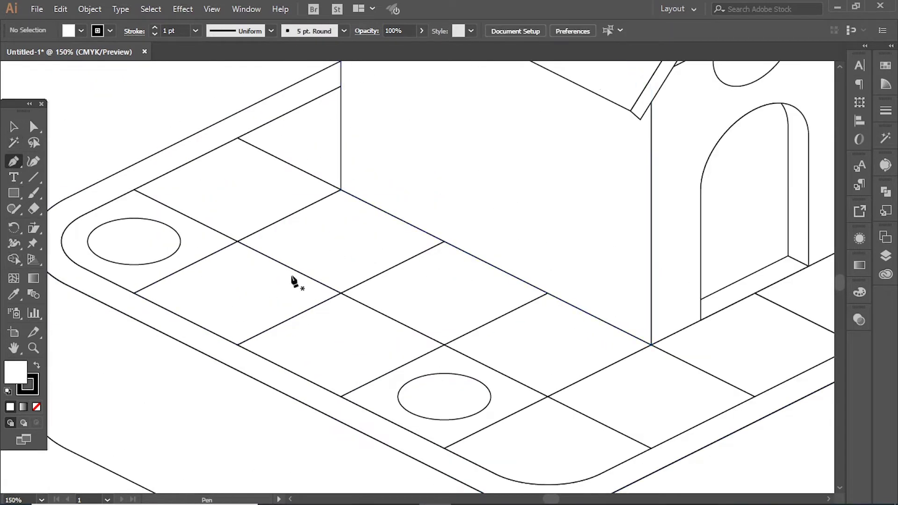
left_click(342, 294)
left_click(238, 242)
left_click(341, 189)
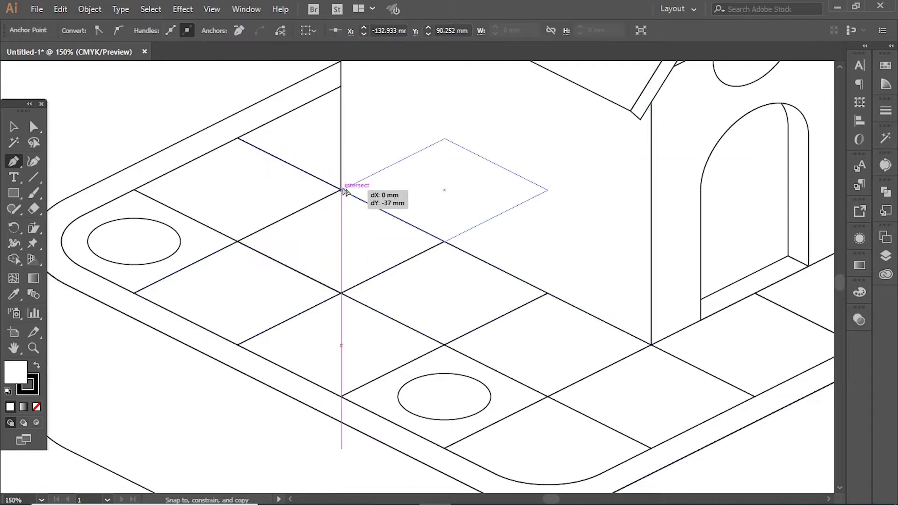
left_click(341, 149)
left_click(341, 293)
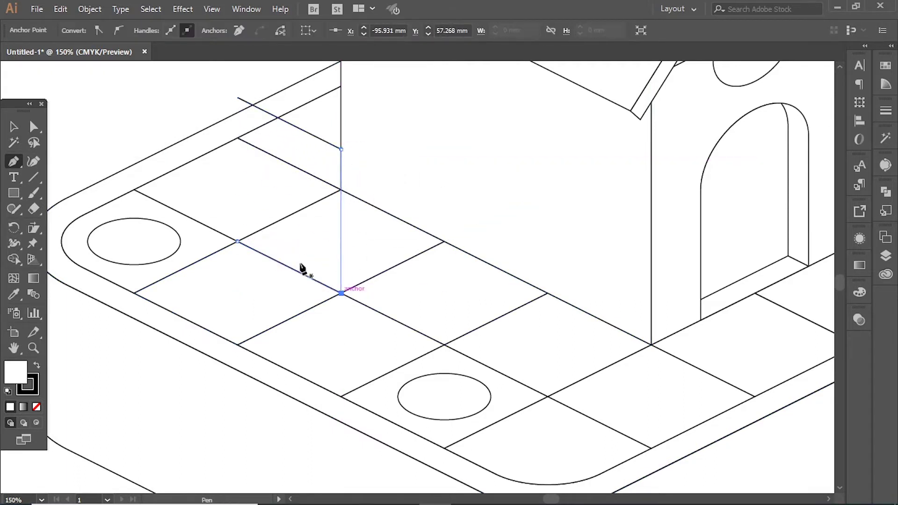
left_click(238, 98)
left_click(238, 241)
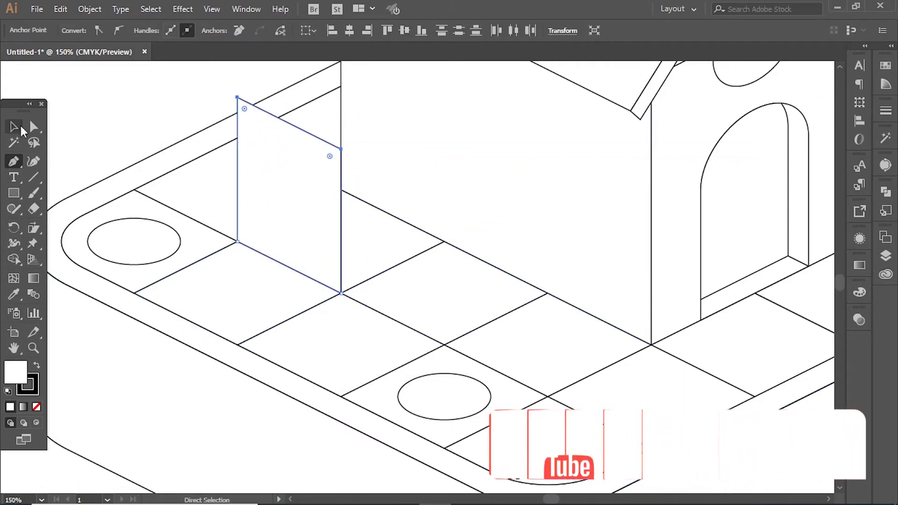
Move the parallelogram onto the left house wall and stretch its right side along the slope.
left_click(19, 127)
left_click_drag(407, 240, 411, 243)
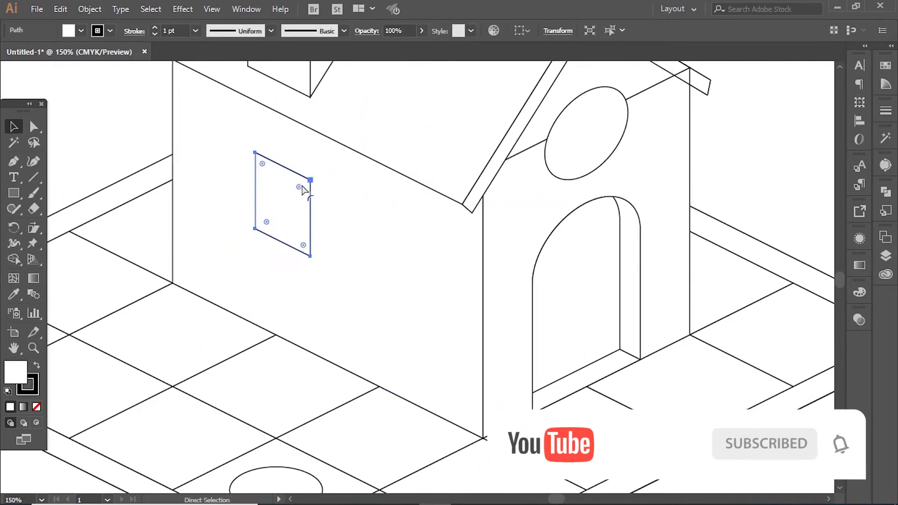
left_click_drag(303, 190, 330, 203)
key("ctrl+plus")
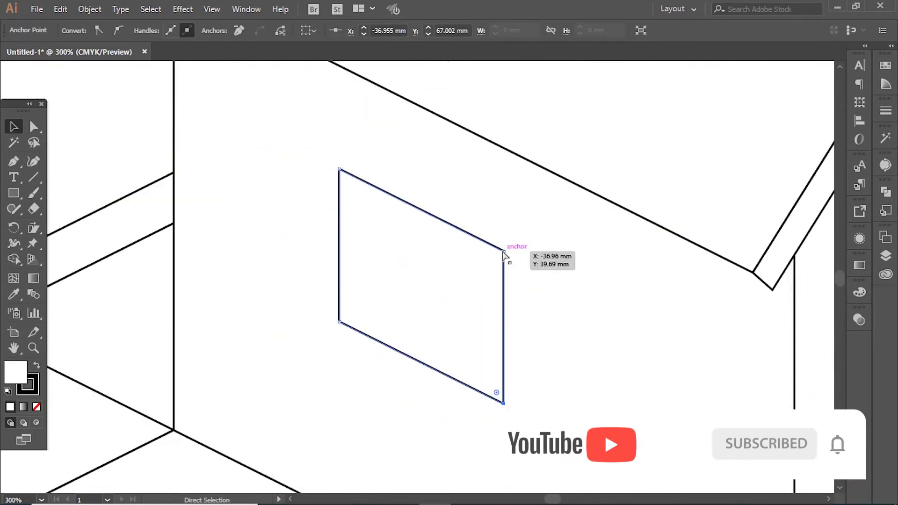
left_click_drag(504, 402, 459, 381)
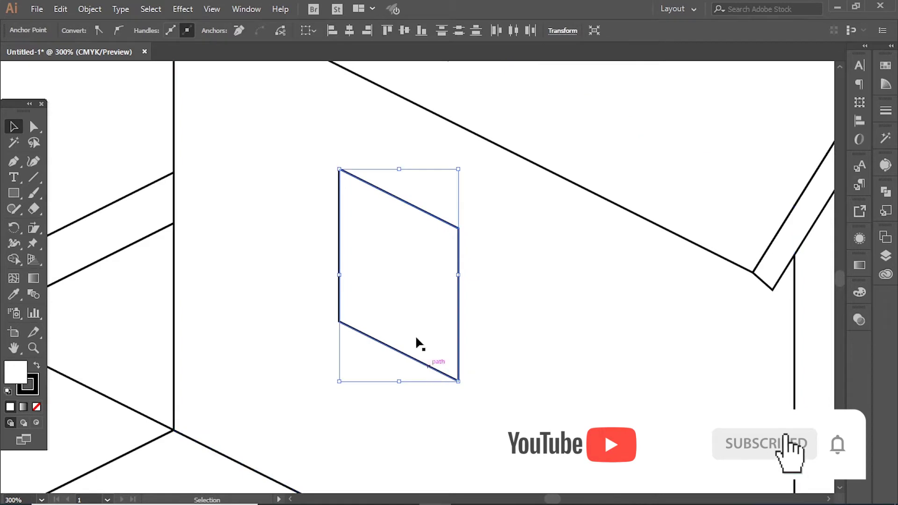
left_click_drag(418, 344, 476, 335)
left_click_drag(475, 259, 417, 273)
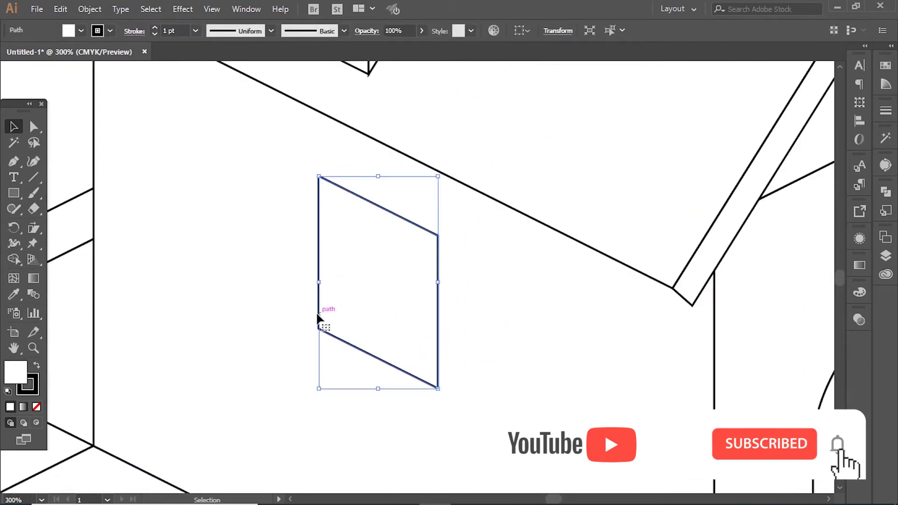
Adjust the window's top-right anchor to match the isometric wall angle.
left_click(34, 127)
key("ctrl+minus")
key("ctrl+minus")
key("ctrl+minus")
left_click_drag(402, 371, 328, 257)
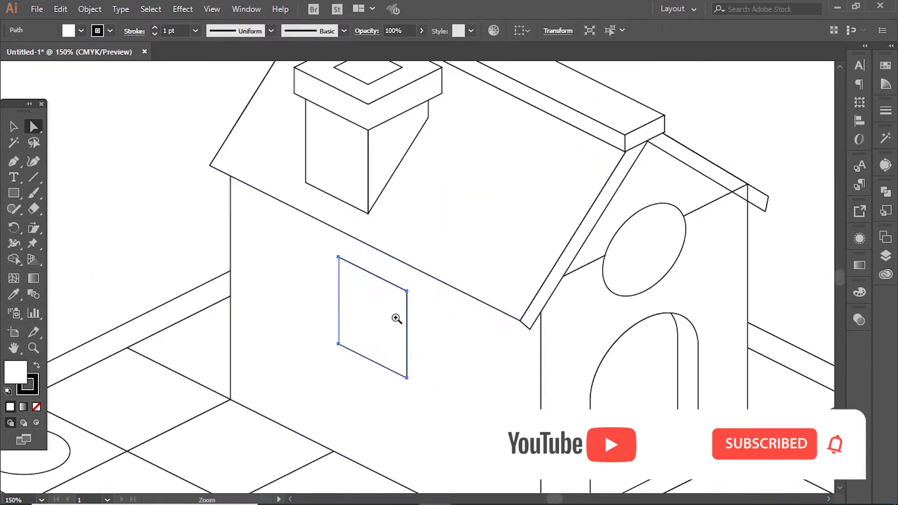
key("ctrl+plus")
left_click_drag(431, 242, 447, 251)
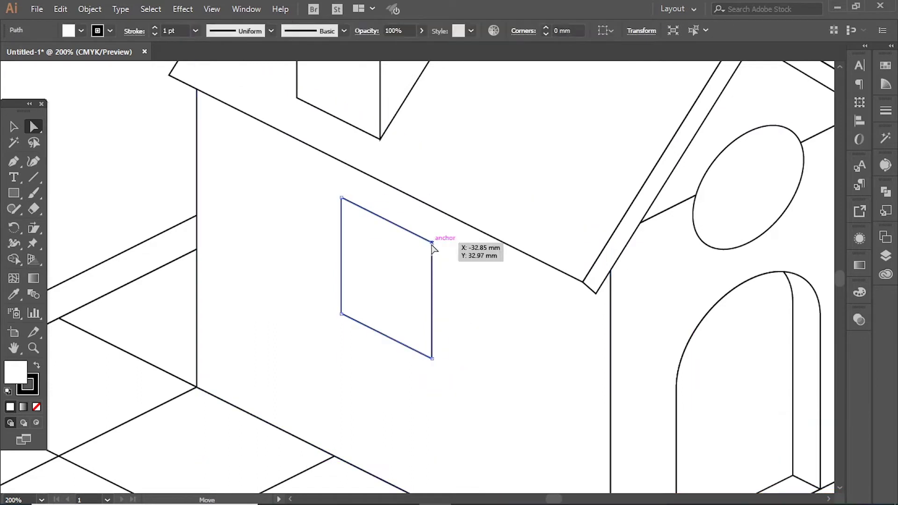
left_click(372, 371)
Draw a second line along the roof's lower edge, snapping both ends to the roof corners.
key("ctrl+minus")
key("ctrl+minus")
key("ctrl+minus")
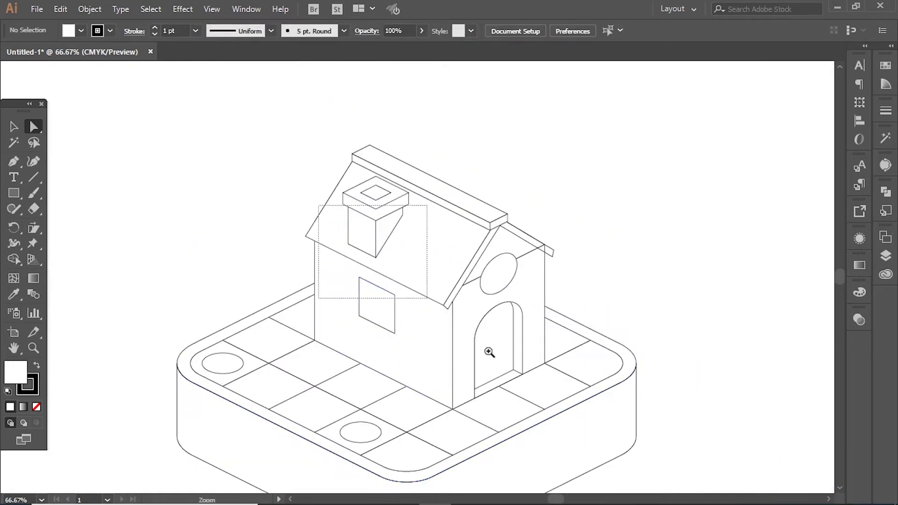
scroll(354, 290, "up", 4)
left_click(527, 354)
key("ctrl")
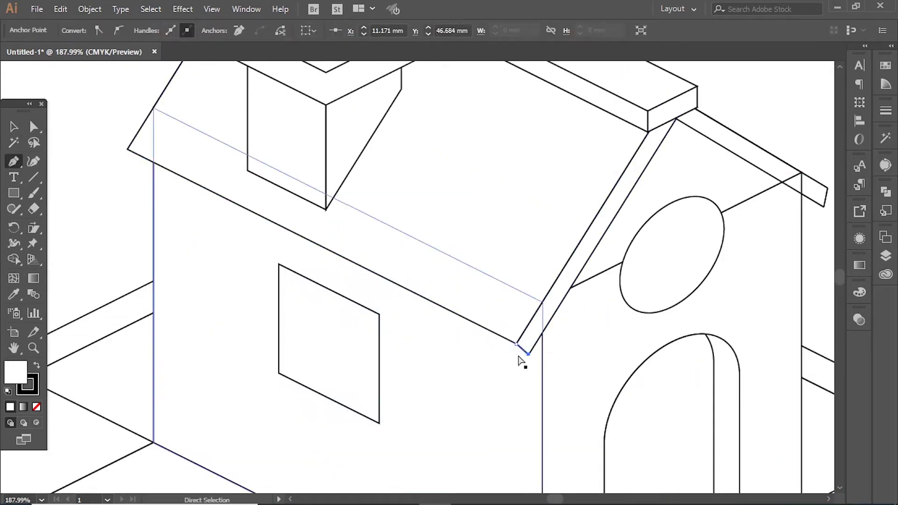
left_click_drag(164, 211, 129, 150)
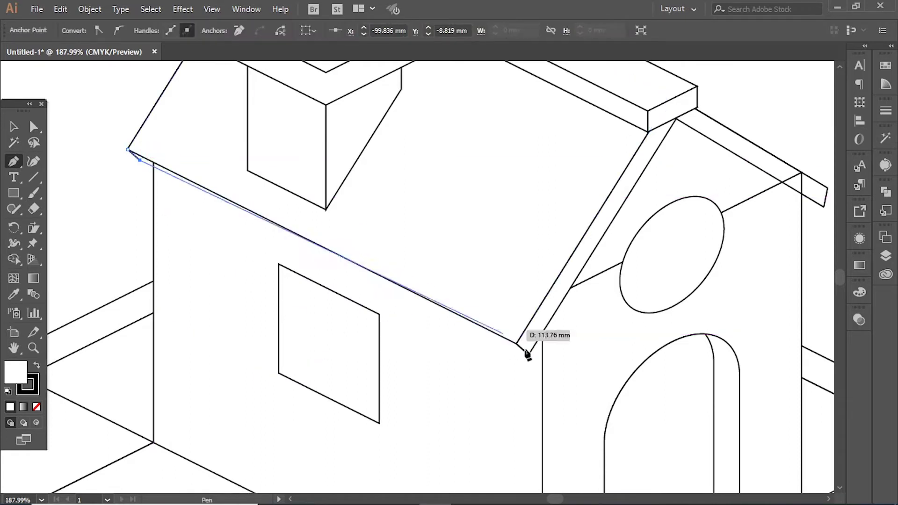
left_click_drag(528, 357, 517, 347)
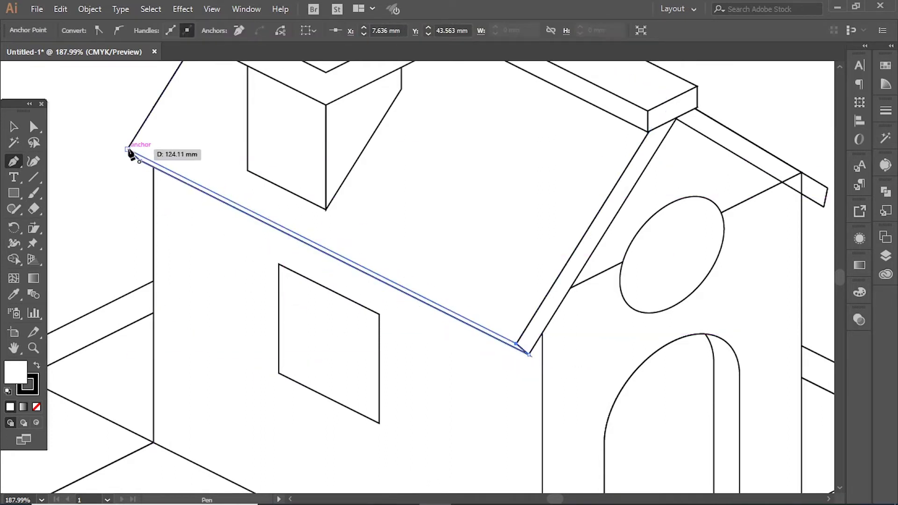
left_click(99, 133, "ctrl")
Copy the gable ellipse onto the window, reflect it vertically, and resize it to fit.
left_click_drag(333, 305, 306, 220)
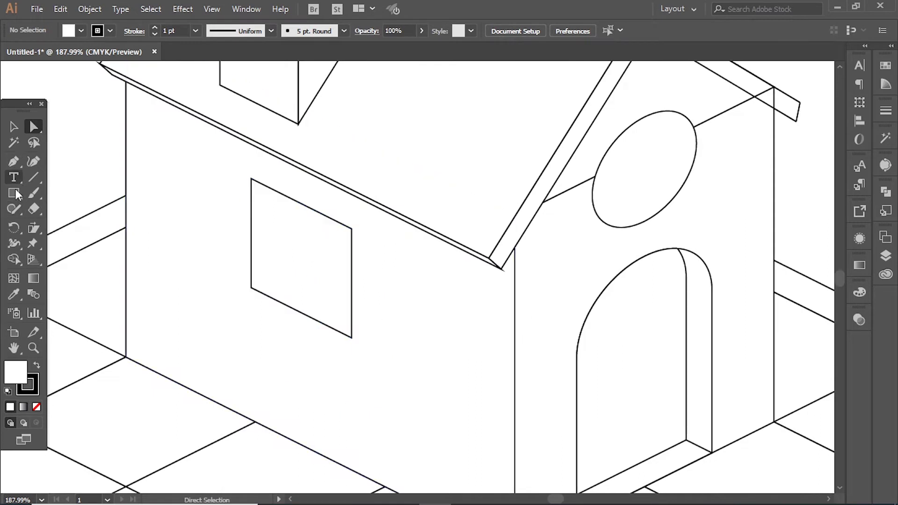
left_click_drag(616, 190, 273, 316)
right_click(330, 301)
left_click(497, 251)
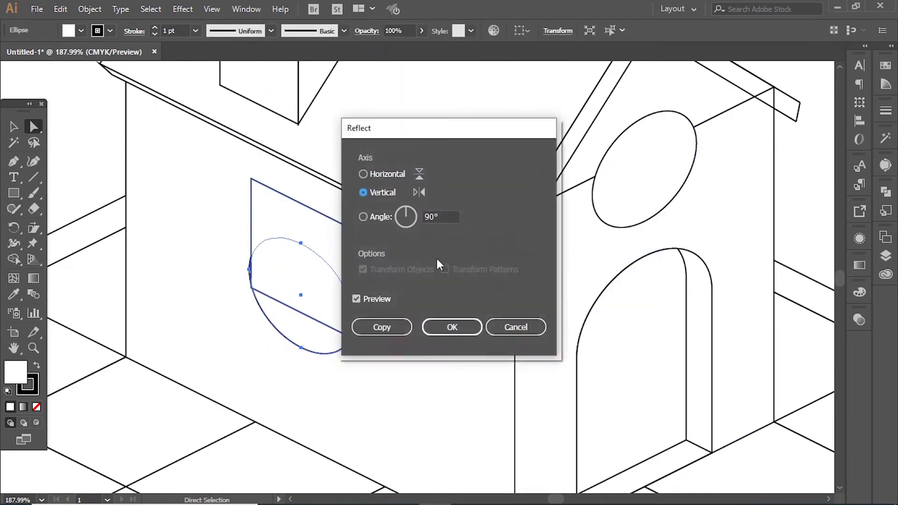
left_click(453, 326)
left_click_drag(326, 253, 326, 253)
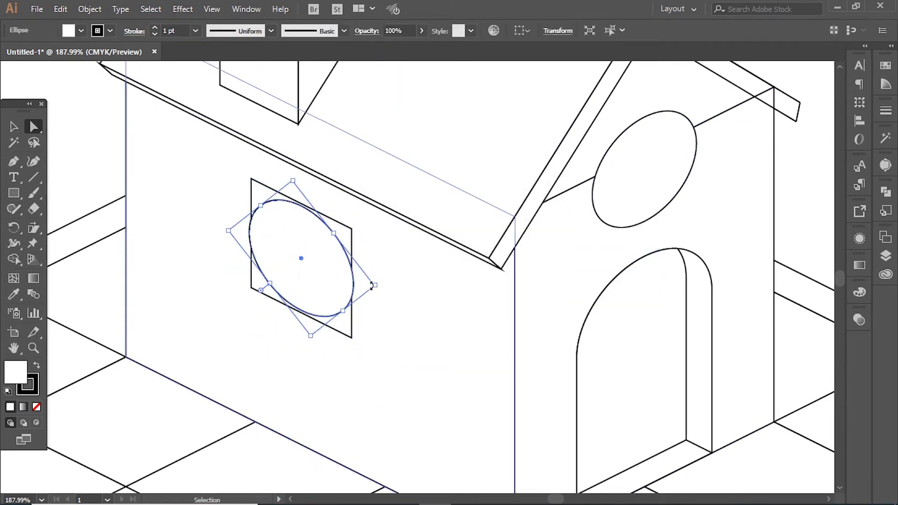
key("ctrl+plus")
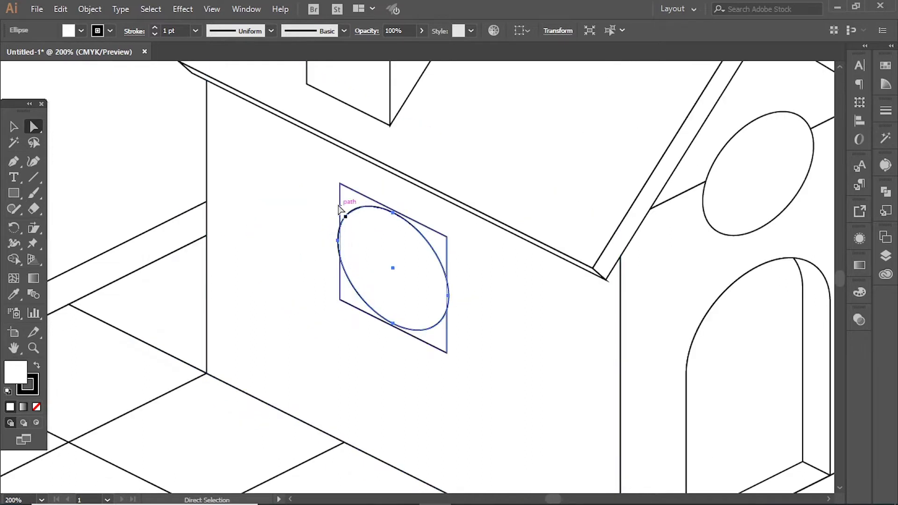
key("ctrl+plus")
key("ctrl+plus")
left_click_drag(444, 322, 449, 313)
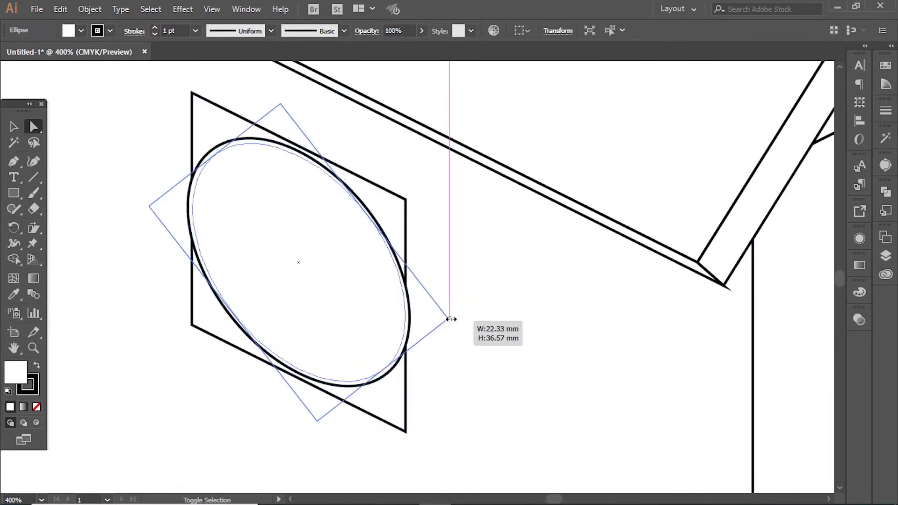
Delete the ellipse's bottom anchor and close the upper arc into an arched window outline.
left_click(196, 94)
left_click(299, 368)
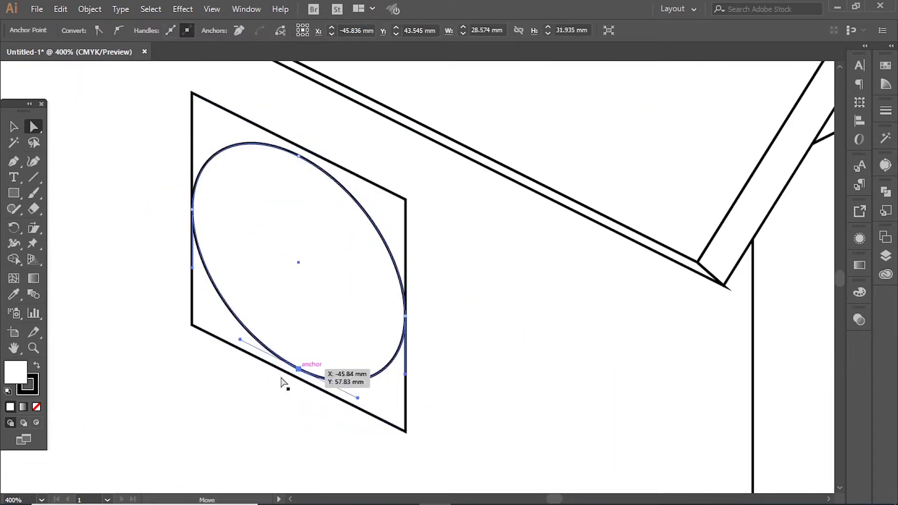
key("Delete")
left_click_drag(298, 157, 297, 148)
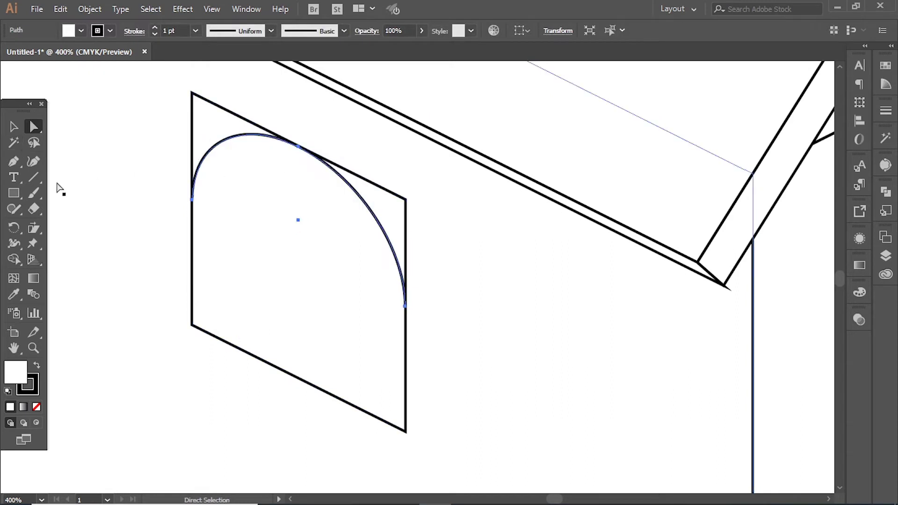
left_click(192, 200)
left_click(192, 324)
left_click(405, 431)
left_click(405, 306)
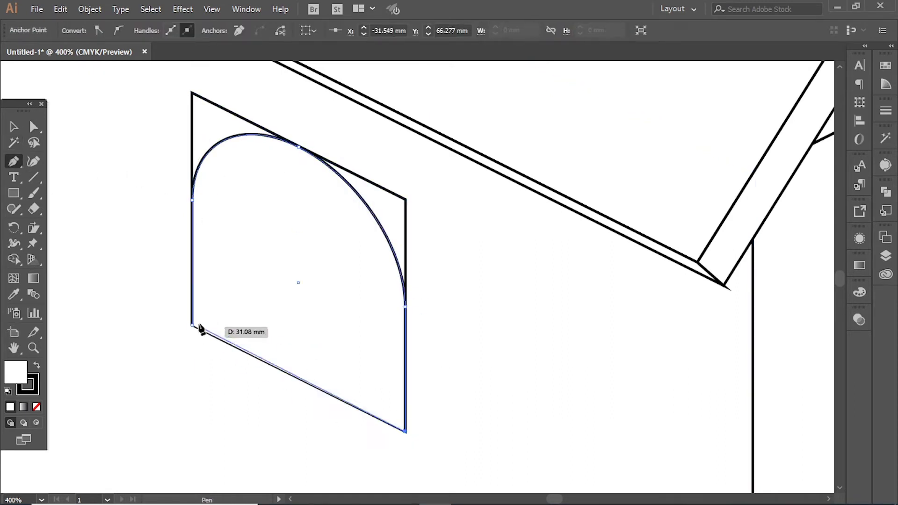
key("a")
left_click(86, 144)
key("ctrl+minus")
key("ctrl+minus")
key("ctrl+minus")
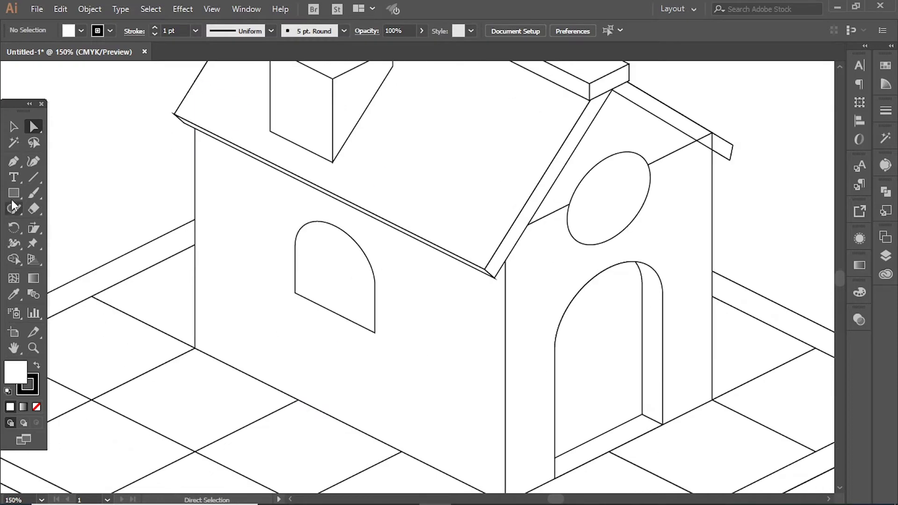
Draw a depth line at the arch's corner, offset a copy along it, and merge the inner region.
scroll(420, 382, "down", 3)
left_click(482, 410)
left_click(517, 387)
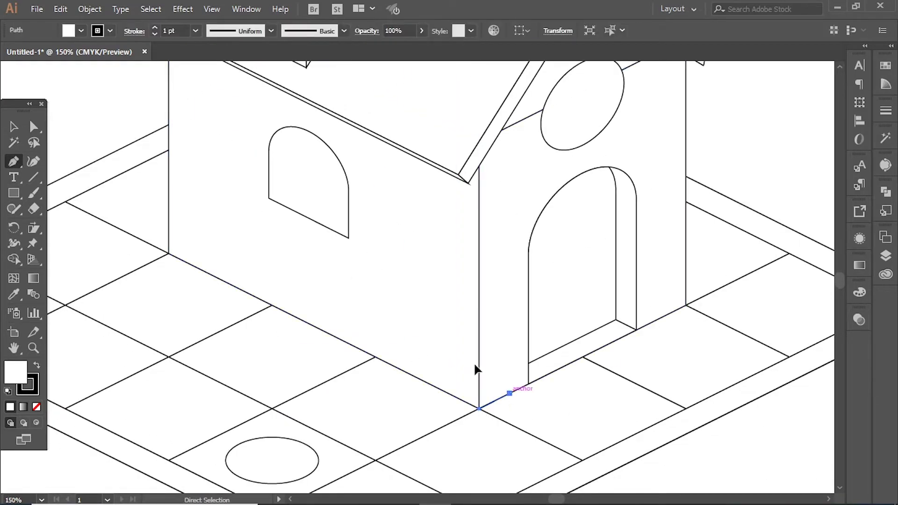
left_click(408, 244, "ctrl")
left_click_drag(299, 375, 257, 378)
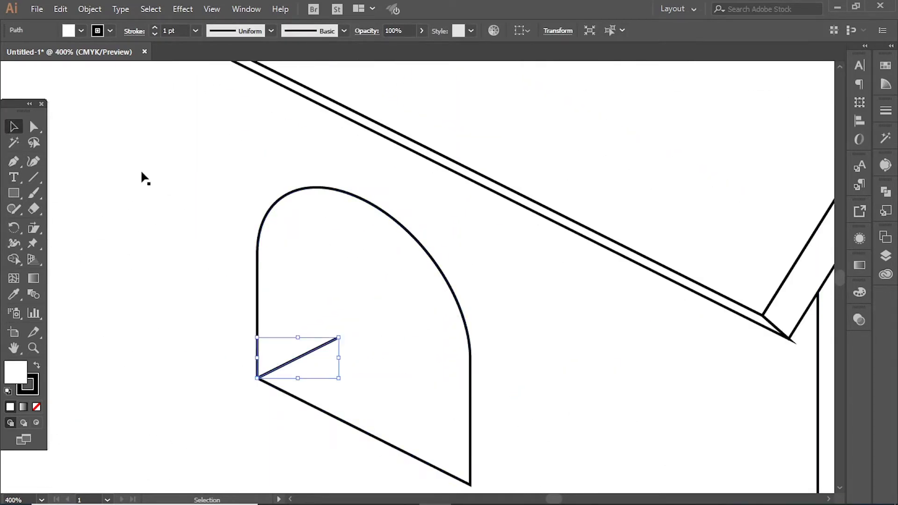
key("ctrl+minus")
left_click_drag(446, 300, 425, 310)
left_click(386, 331, "alt")
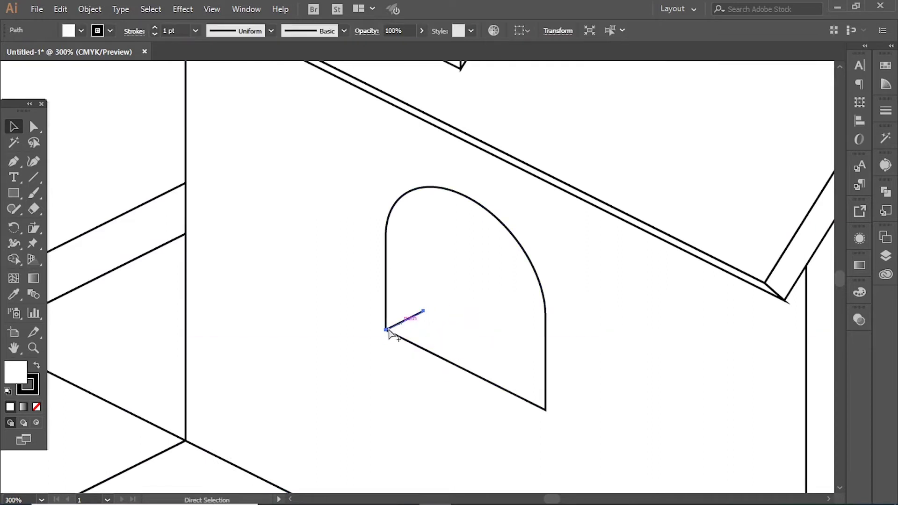
left_click_drag(387, 331, 424, 311)
key("shift+m")
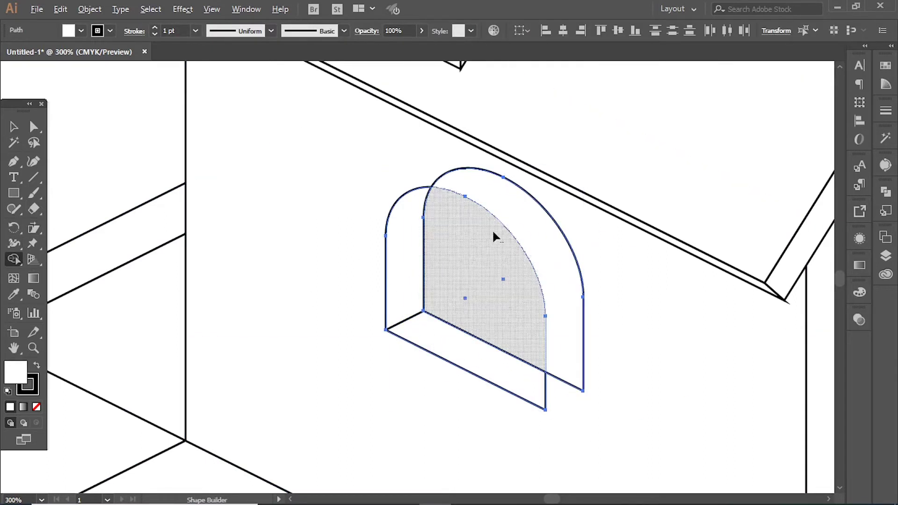
left_click(492, 229)
Draw the window's bottom sill face with the Pen tool.
left_click(13, 161)
left_click(387, 330)
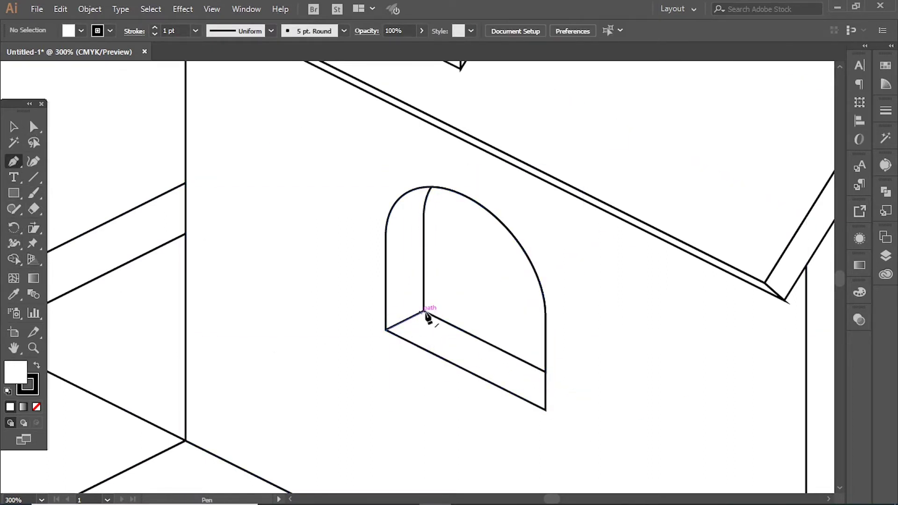
left_click(423, 311)
left_click(545, 409)
left_click(386, 331)
key("ctrl+1")
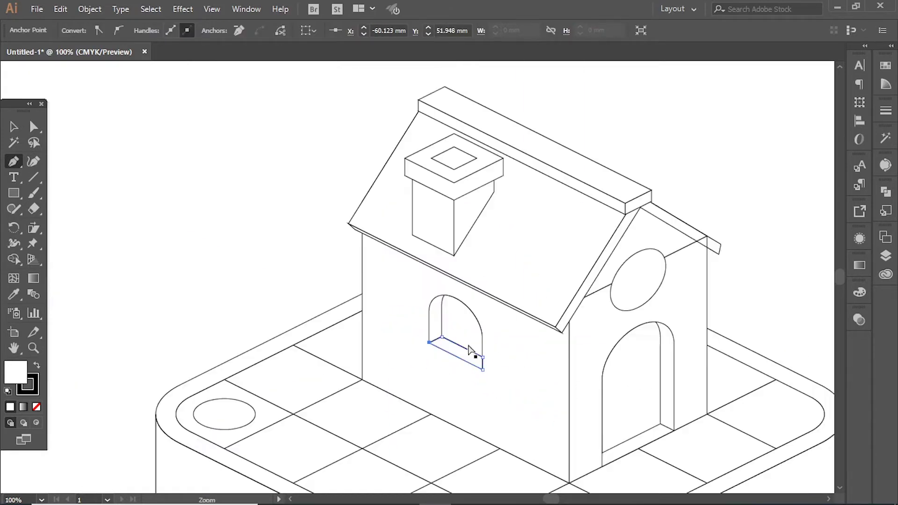
key("ctrl+shift+a")
key("ctrl+plus")
Snap a floor tile diamond to the window base and copy it in place.
left_click(33, 127)
key("ctrl+minus")
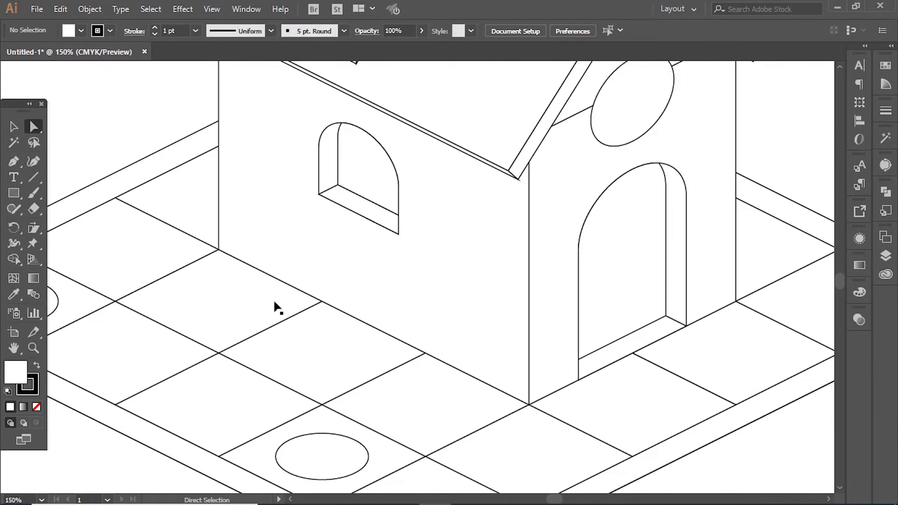
left_click(274, 305)
key("ctrl+plus")
left_click_drag(416, 171, 252, 195)
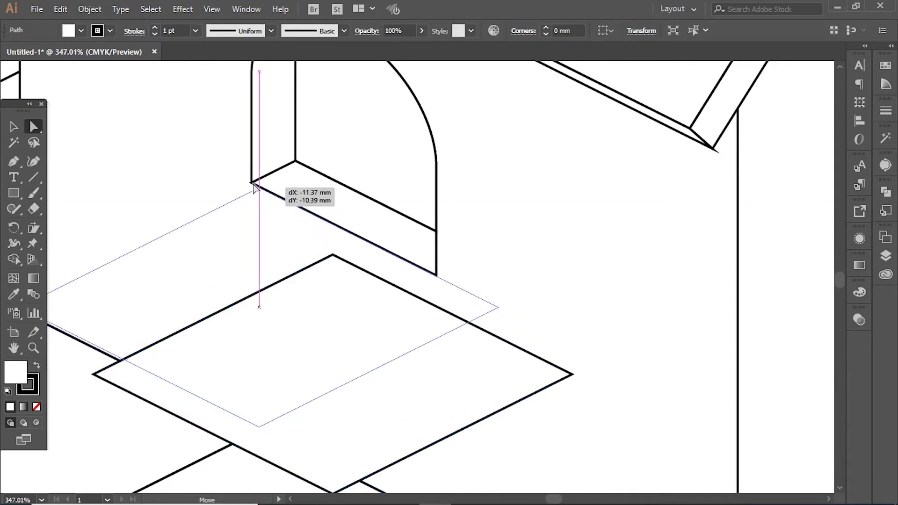
left_click_drag(491, 303, 437, 276)
key("ctrl+minus")
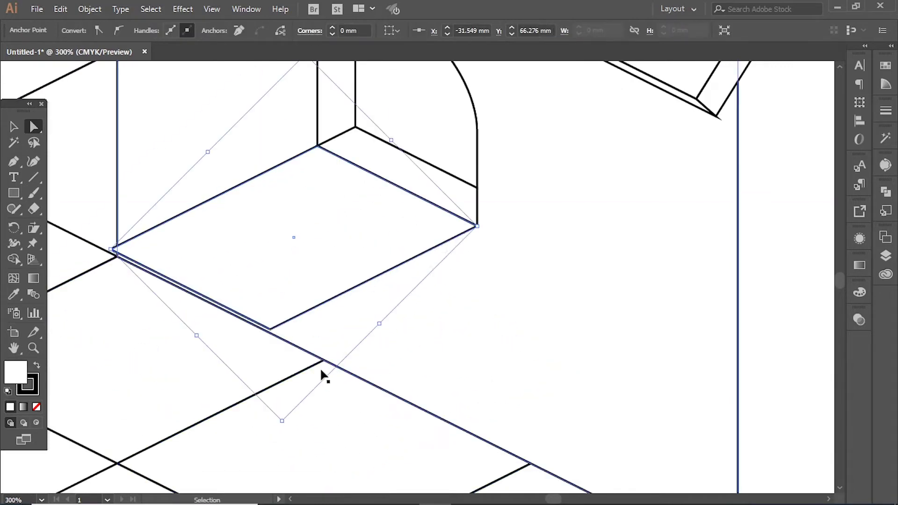
left_click(476, 233)
mouse_move(475, 233)
left_mouse_down()
mouse_move(432, 251)
mouse_move(477, 226)
left_mouse_up()
Trim the diamond with a crossing line using Shape Builder to form the sill's top face.
key("backslash")
key("v")
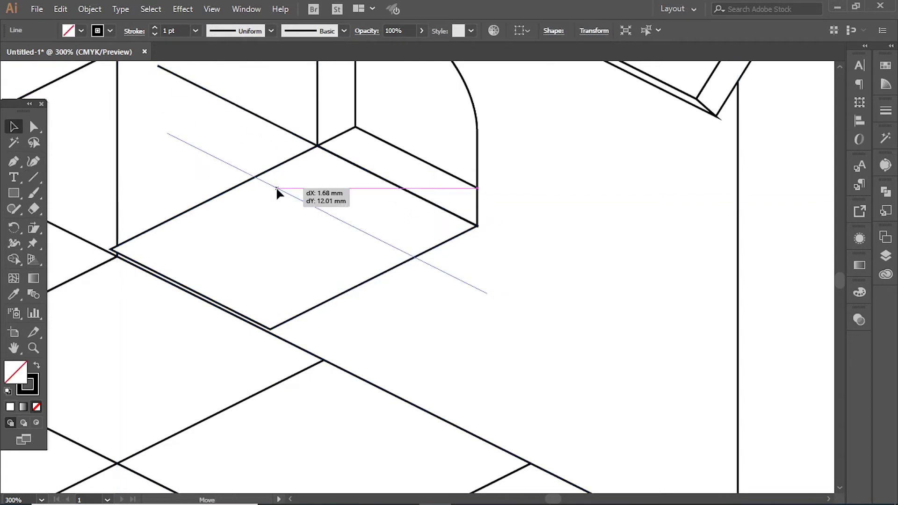
left_click_drag(276, 186, 287, 187)
left_click(355, 286, "shift")
key("shift+m")
left_click(266, 252, "alt")
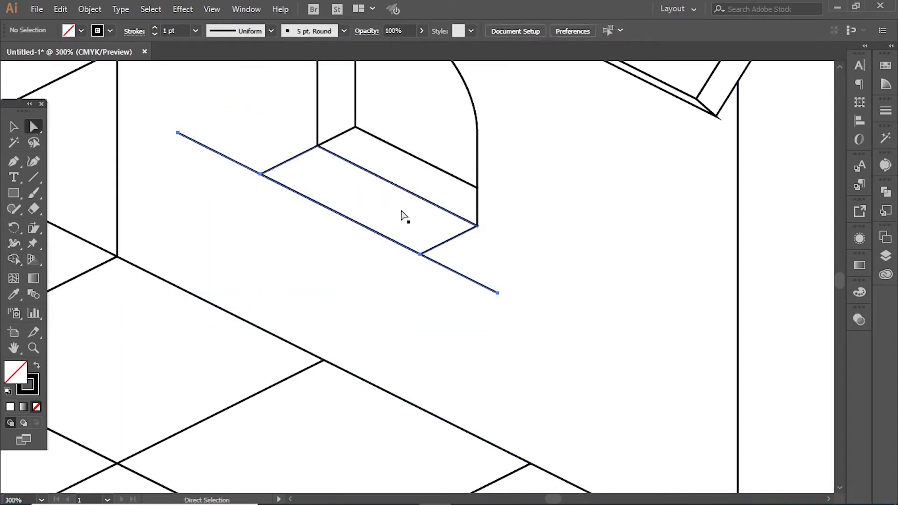
Copy the sill's top face downward and join the corners with vertical edges.
left_click_drag(476, 226, 477, 260)
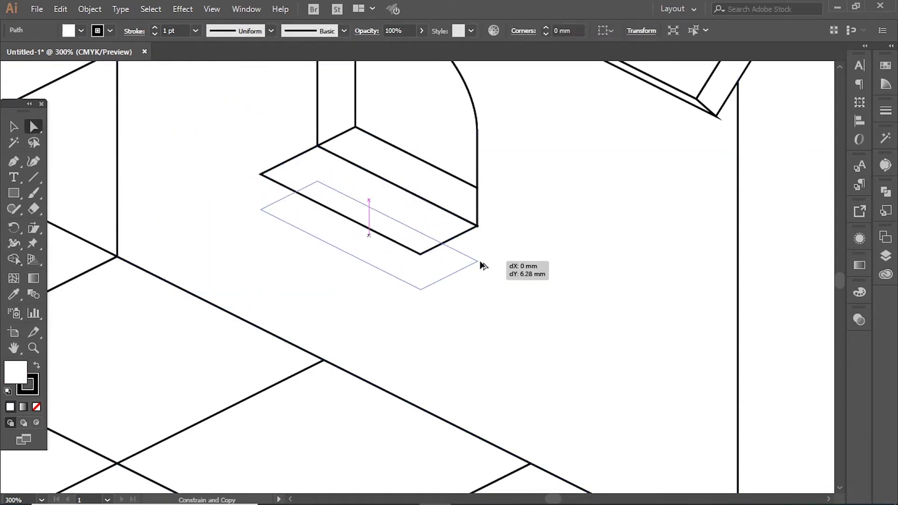
left_click(13, 164)
left_click(260, 175)
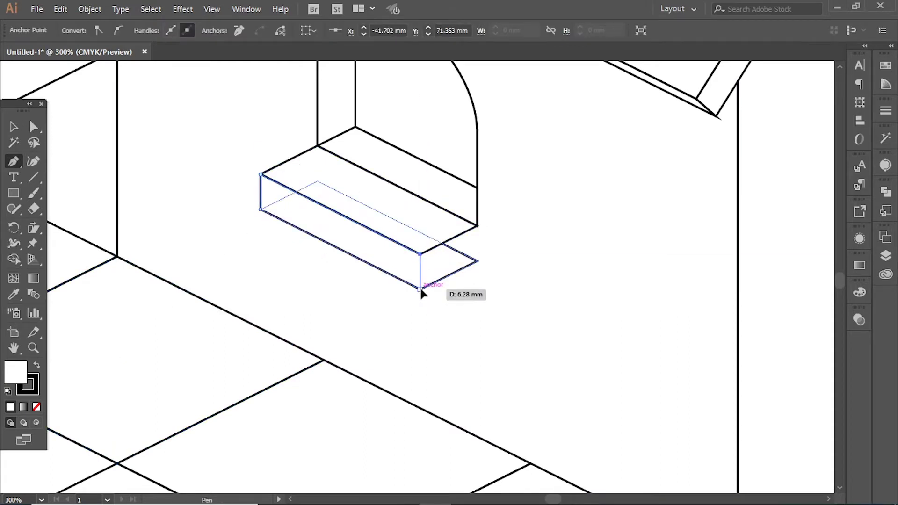
left_click(477, 226)
left_click(477, 261)
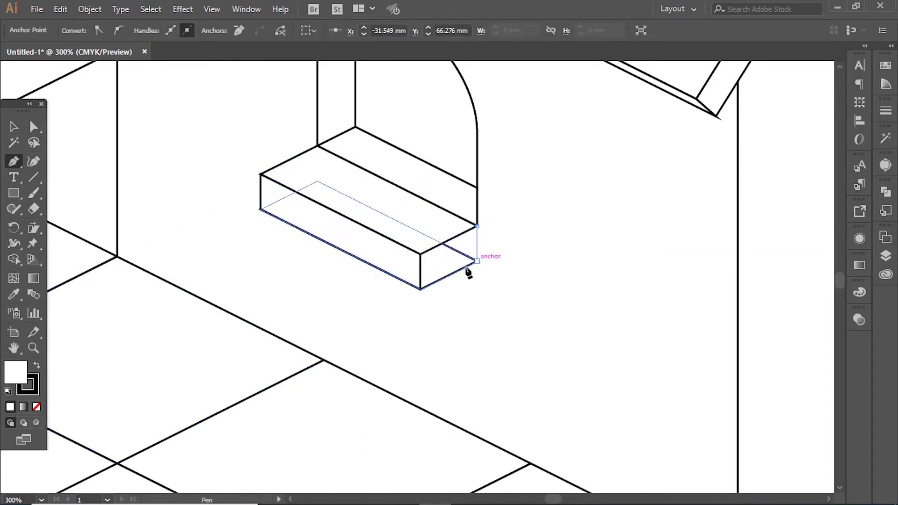
left_click(477, 226)
scroll(477, 226, "down", 4)
scroll(485, 260, "up", 1)
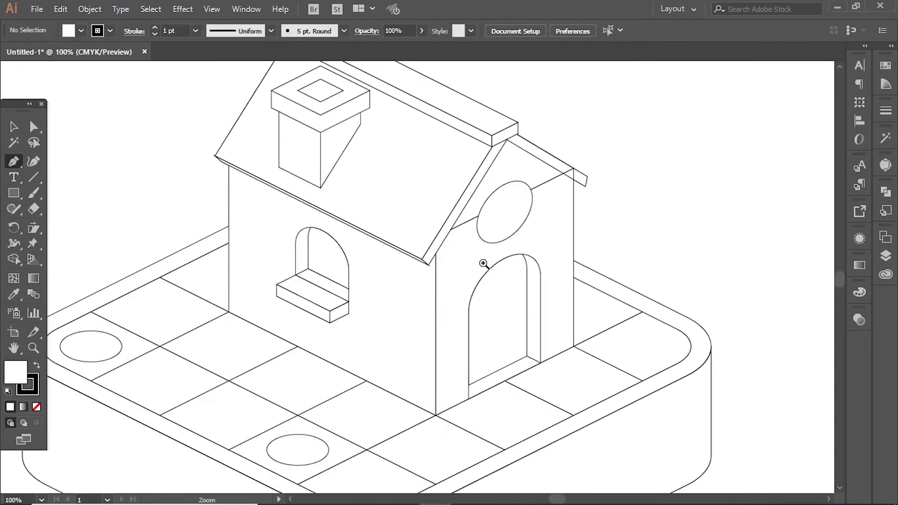
left_click(461, 276, "ctrl")
Copy an edge line into the round gable window and set it tangent to the ellipse.
scroll(461, 277, "up", 1)
left_click(31, 130)
left_click_drag(307, 337, 349, 107)
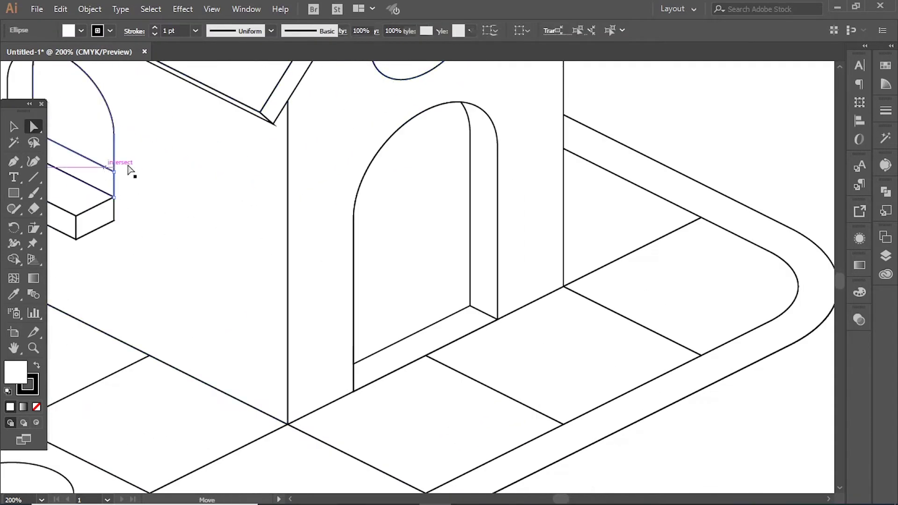
left_click_drag(129, 169, 253, 267)
key("ctrl+plus")
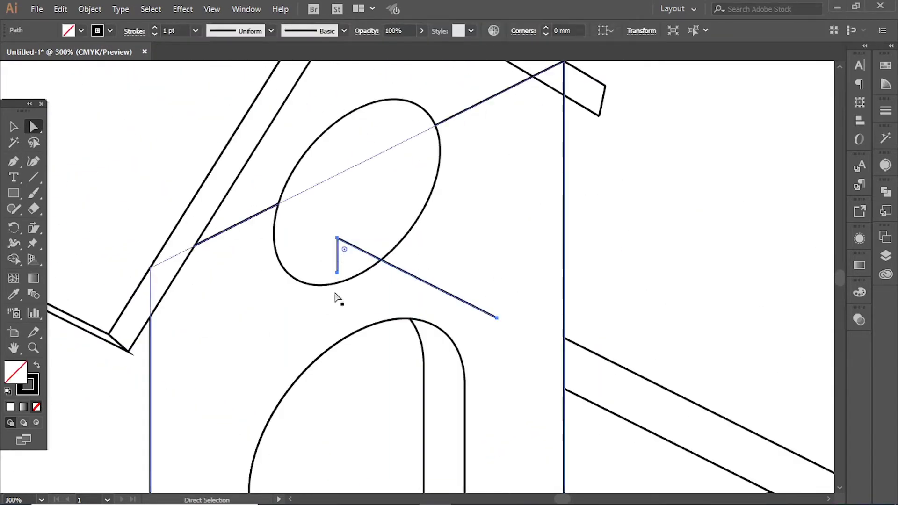
key("Delete")
left_click_drag(260, 272, 260, 273)
scroll(280, 304, "up", 5)
left_click_drag(281, 304, 236, 260)
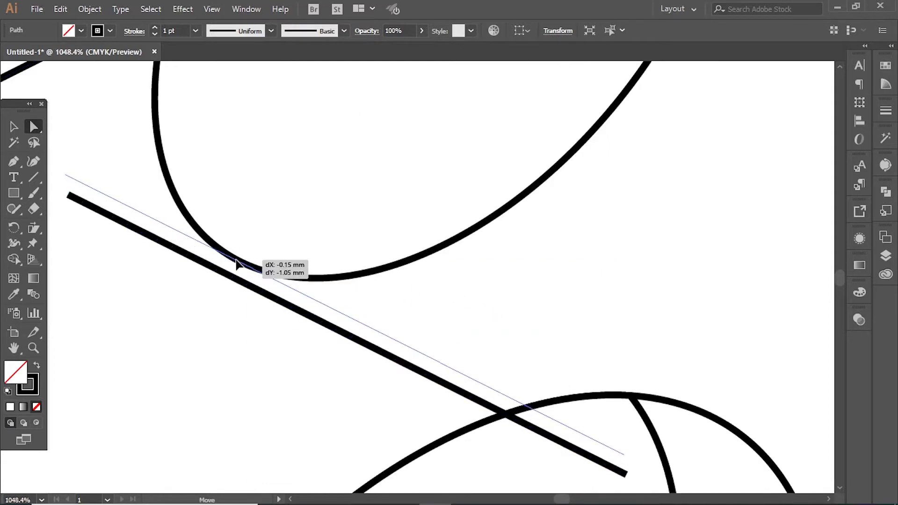
scroll(328, 377, "down", 2)
scroll(364, 376, "down", 2)
Duplicate the window ellipse offset up-left to give the rim depth.
mouse_move(502, 179)
left_mouse_down()
mouse_move(502, 166)
mouse_move(456, 152)
left_mouse_up()
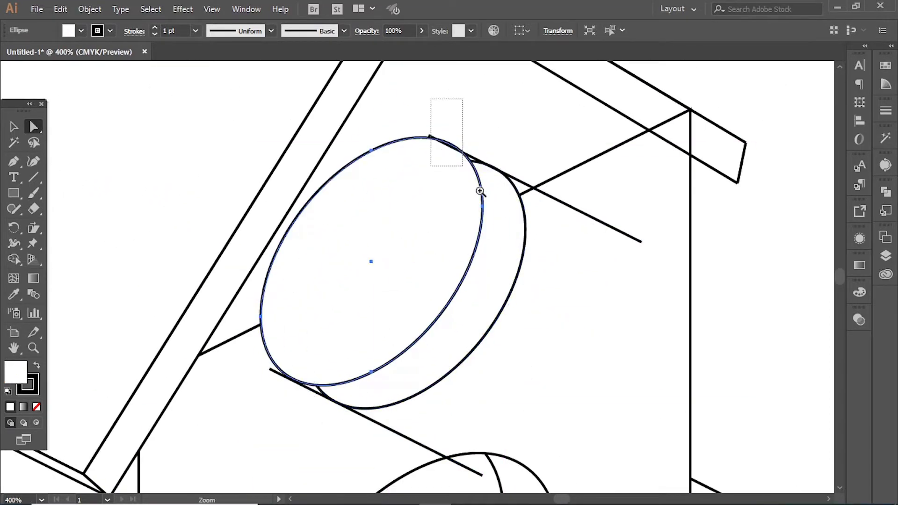
scroll(375, 296, "up", 5)
scroll(480, 377, "down", 5)
scroll(480, 377, "up", 1)
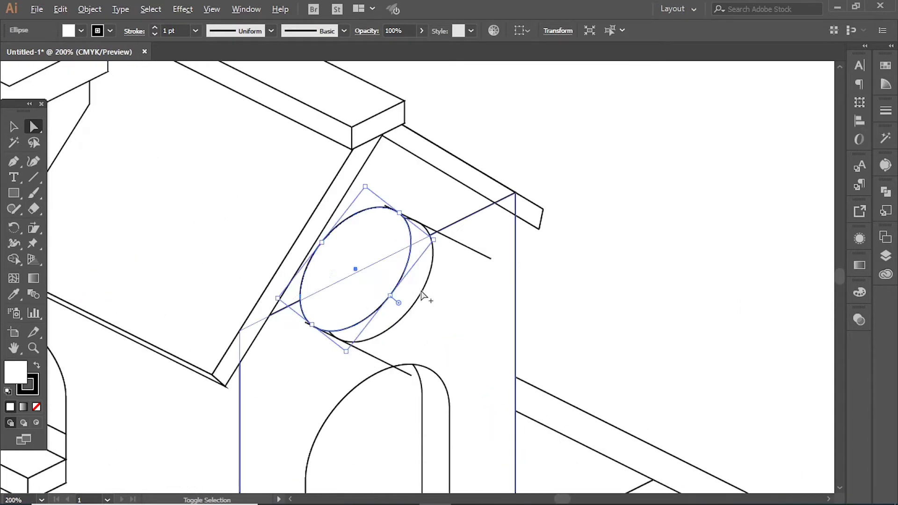
left_click(451, 238)
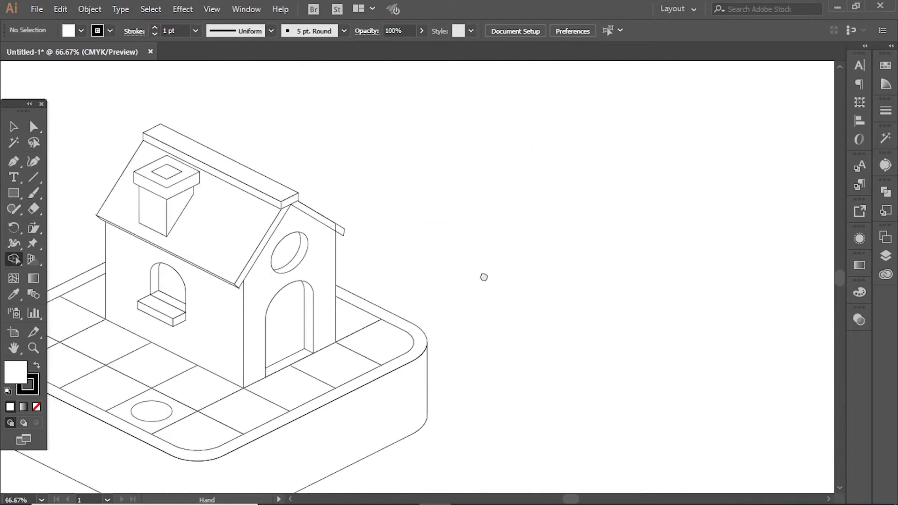
Alt-drag two copies of the corner ellipse onto a front floor tile for the trunk's base and top.
left_click_drag(483, 276, 608, 262)
key("v")
scroll(603, 194, "up", 2)
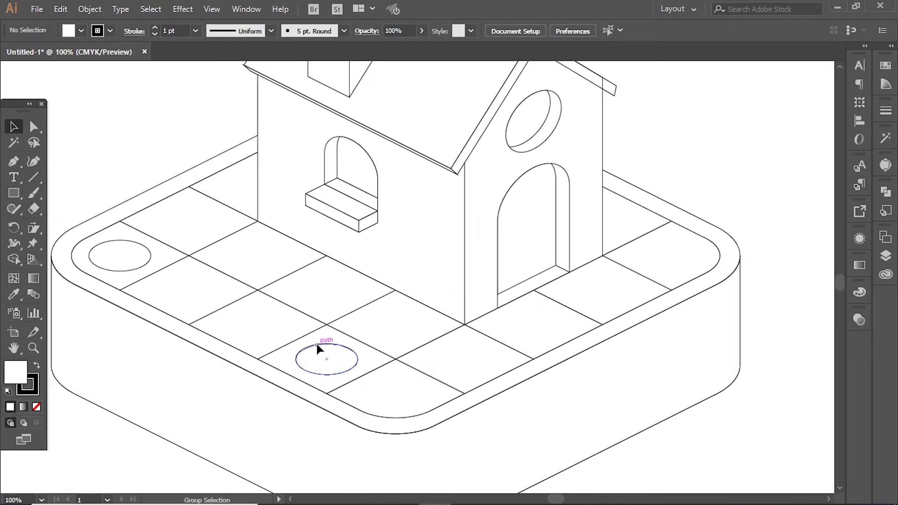
left_click_drag(316, 258, 316, 299)
scroll(359, 375, "up", 2)
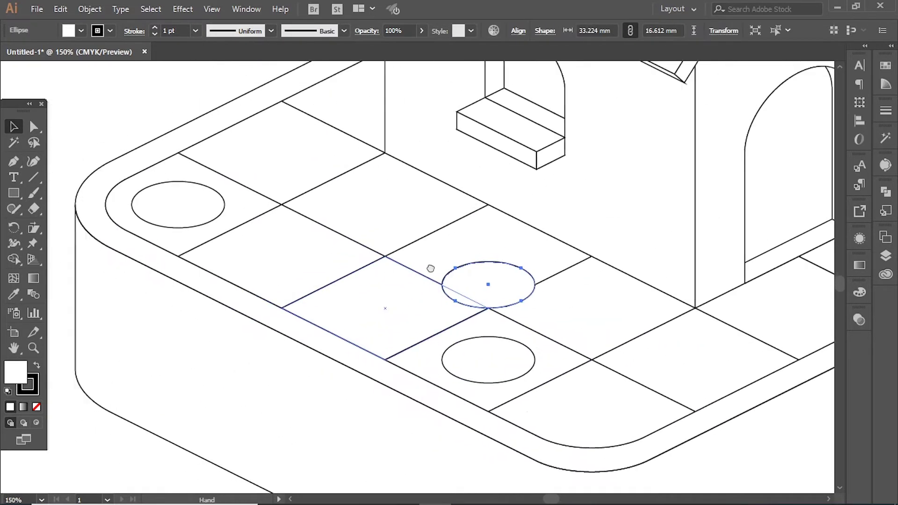
left_click_drag(257, 304, 257, 169)
left_click(321, 150)
key("ctrl+minus")
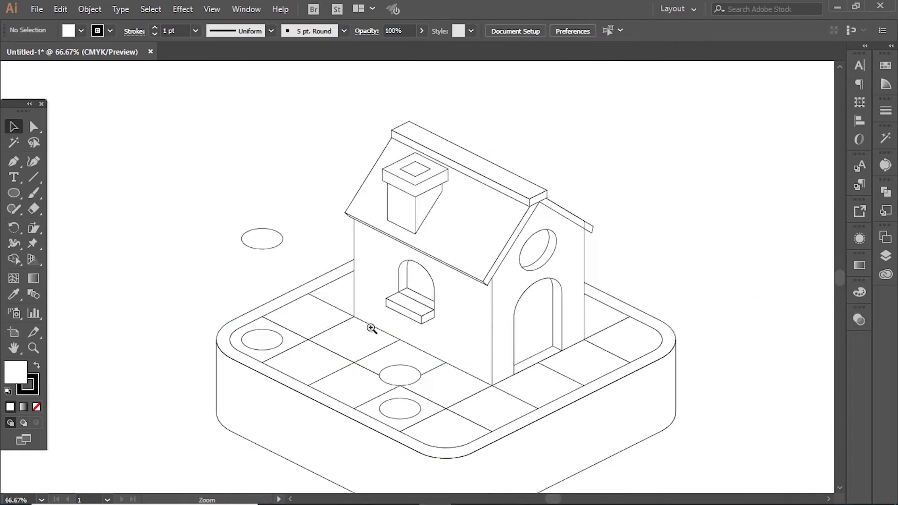
key("ctrl+plus")
key("ctrl+plus")
Join the two ellipses with Pen-drawn side edges and send the edges behind them.
left_click(374, 384)
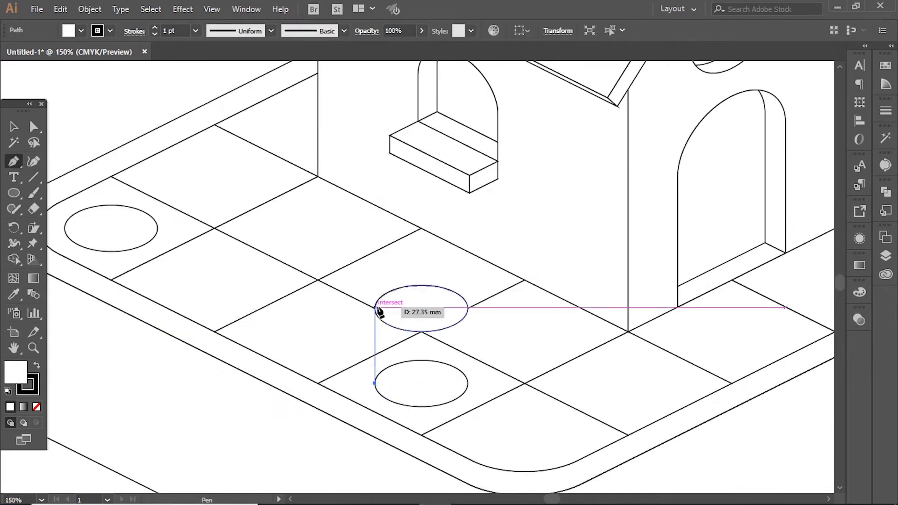
left_click(375, 307)
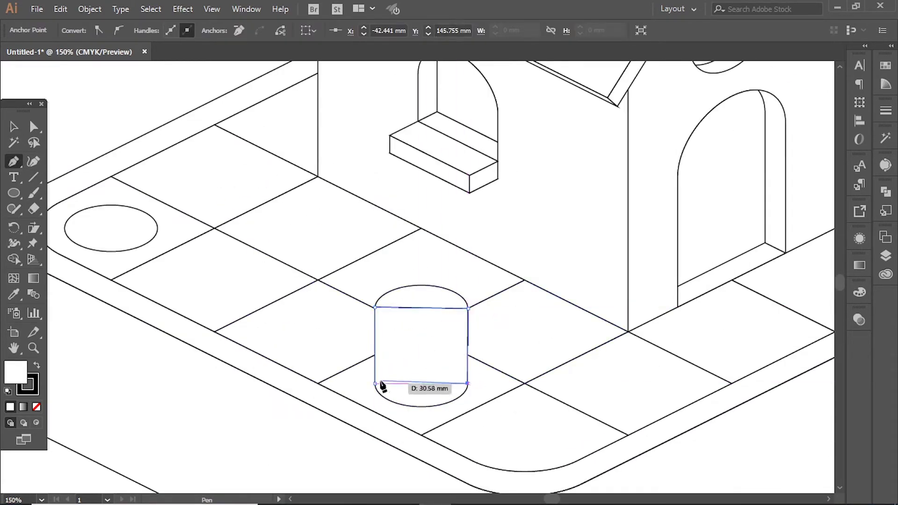
key("ctrl+shift+a")
key("ctrl+shift+bracketleft")
scroll(472, 374, "up", 2)
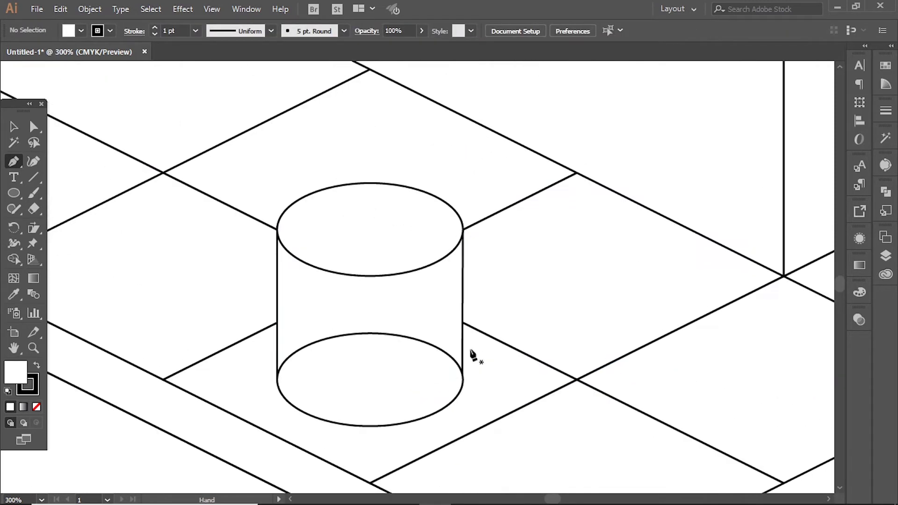
Shorten the trunk by lowering its top ellipse, and draw a round foliage circle above it.
left_click_drag(463, 230, 463, 229)
left_click(437, 198)
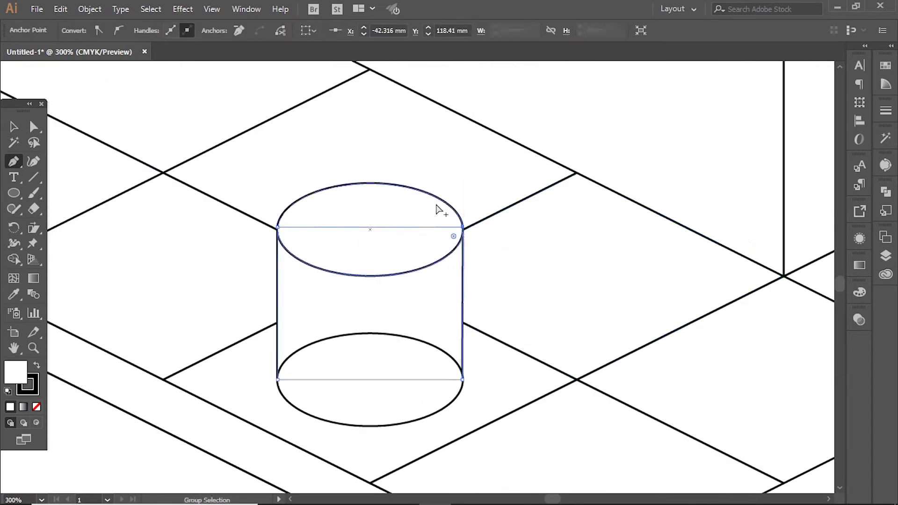
scroll(466, 375, "up", 2, "alt")
scroll(555, 465, "down", 1, "alt")
left_click_drag(477, 285, 504, 357)
left_click(495, 249)
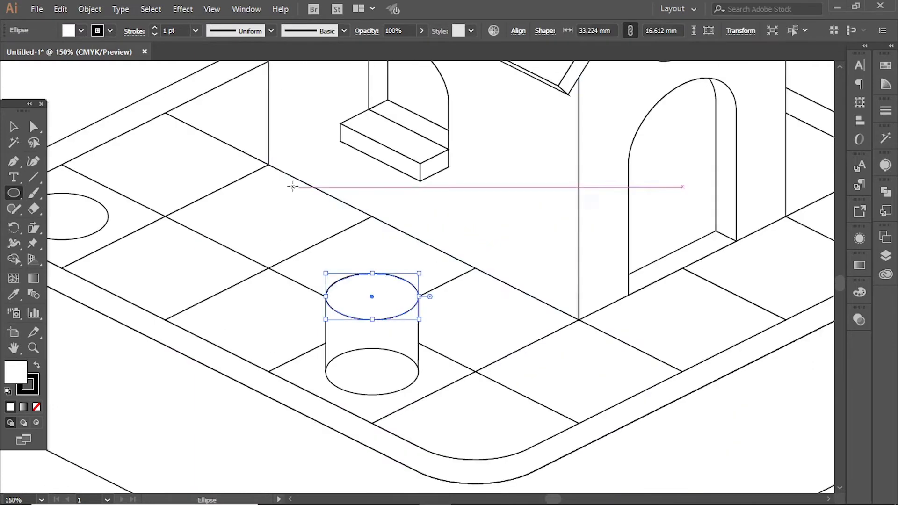
key("a")
left_click(385, 294)
mouse_move(384, 294)
left_mouse_down()
mouse_move(390, 329)
mouse_move(397, 287)
left_mouse_up()
left_click(396, 338)
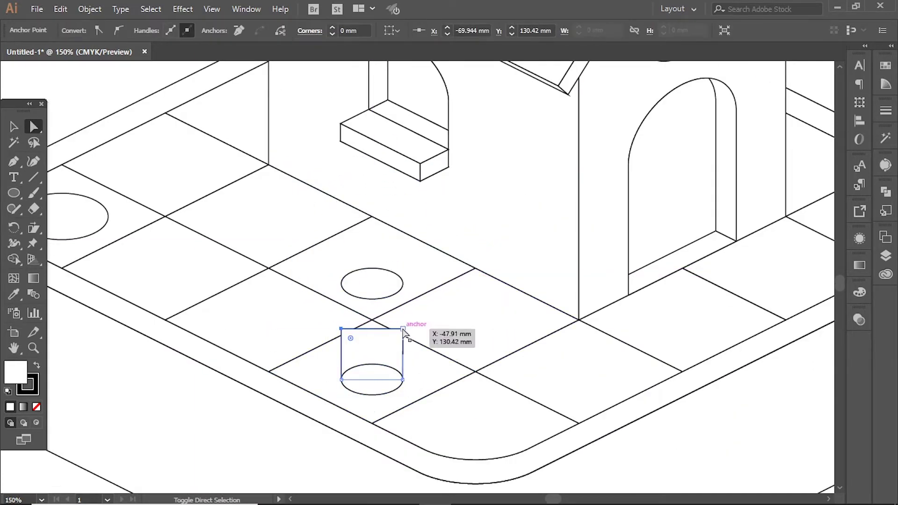
key("l")
mouse_move(377, 234)
left_mouse_down()
mouse_move(444, 299)
mouse_move(448, 326)
left_mouse_up()
Make a smaller foliage circle and paste a shrunken copy of the window ellipse onto the trunk.
key("v")
left_click_drag(295, 173, 384, 270)
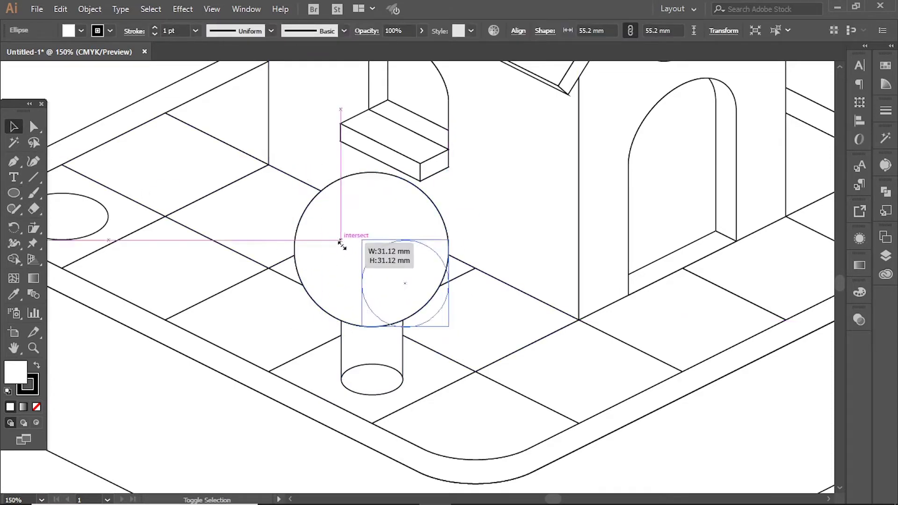
key("ctrl+minus")
key("ctrl+minus")
left_click(508, 178)
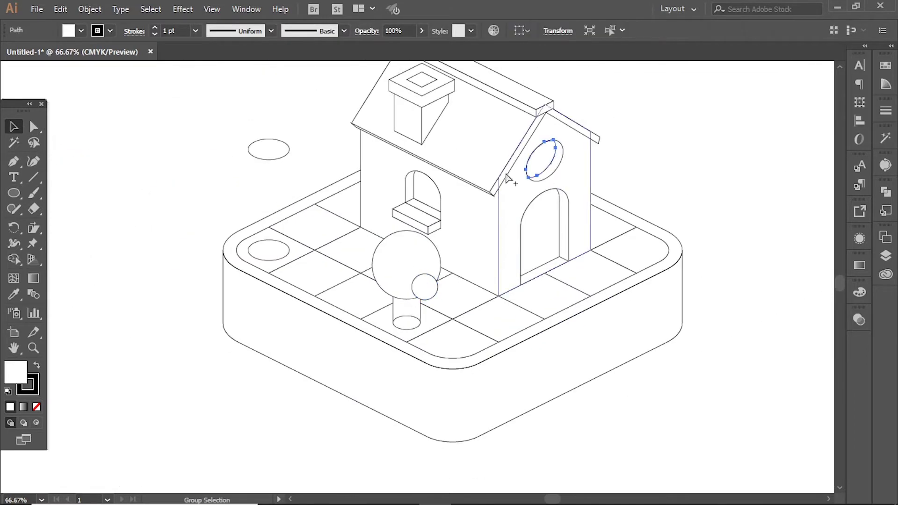
key("ctrl+c")
key("ctrl+plus")
key("ctrl+plus")
key("ctrl+plus")
key("ctrl+v")
left_click_drag(300, 151, 409, 337)
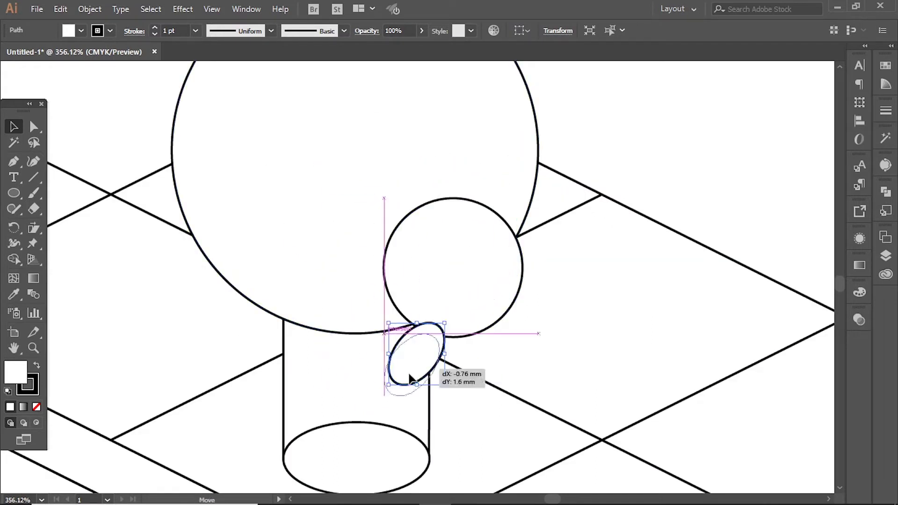
key("ctrl+plus")
Draw a pointed, curved branch rising from the small ellipse with the Pen tool.
key("p")
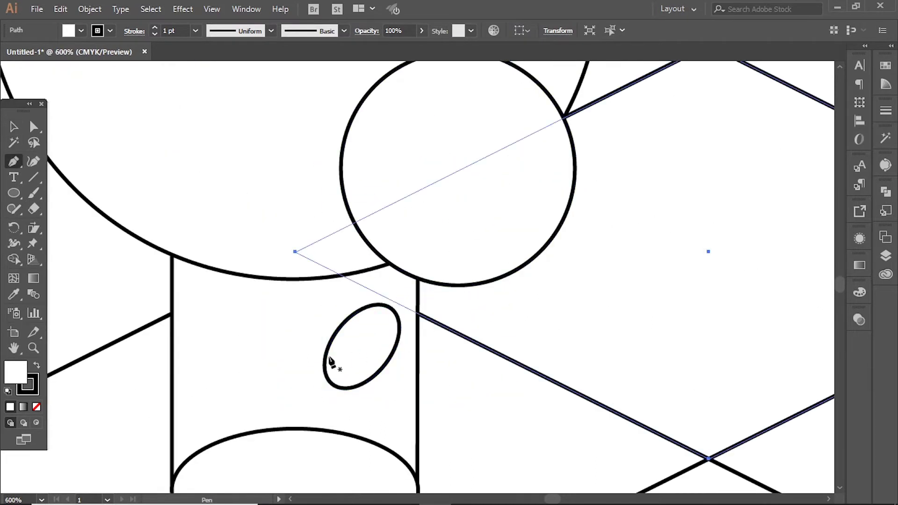
left_click(326, 354)
left_click(391, 192)
left_click_drag(408, 222, 401, 344)
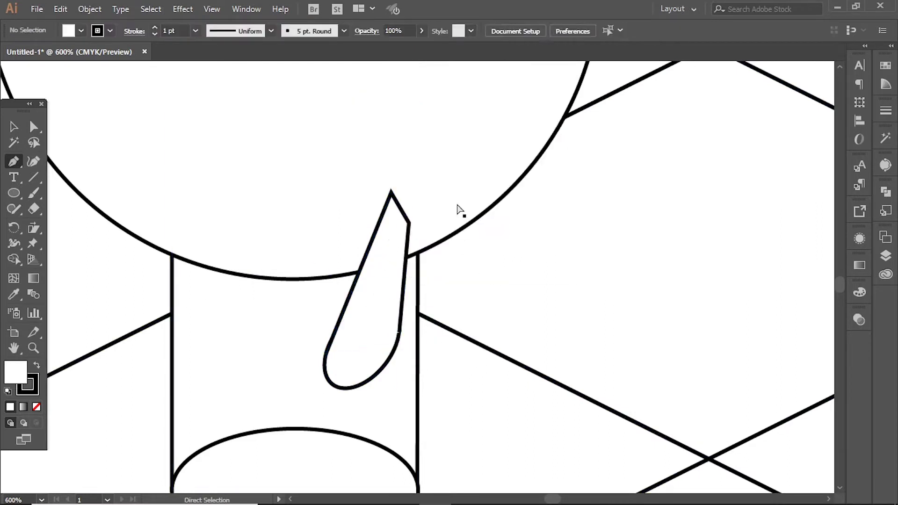
Set the small foliage circle on the branch tip and position both together.
key("ctrl+minus")
left_click_drag(426, 191, 465, 230)
left_click(413, 266, "shift")
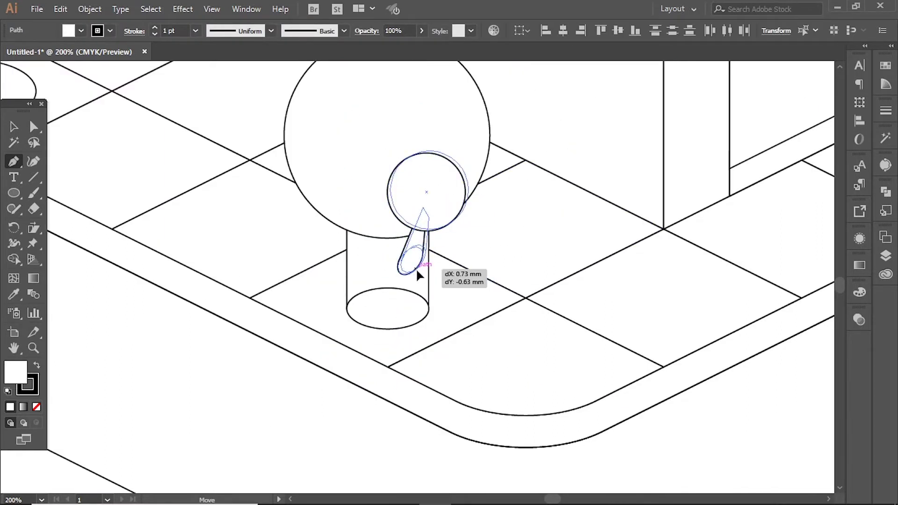
left_click_drag(417, 276, 417, 276)
left_click(611, 340, "ctrl")
left_click(450, 249)
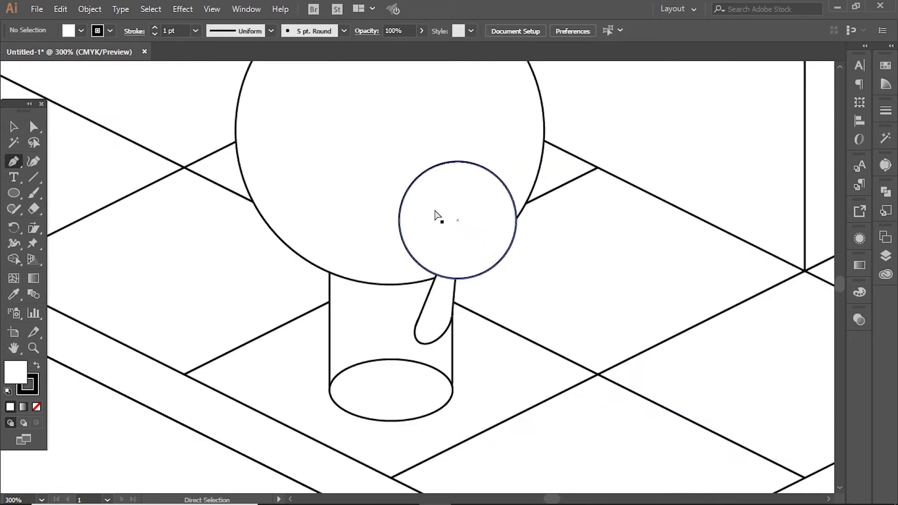
Fit the trunk's side edge onto its base ellipse to complete the cylinder.
left_click(350, 295)
scroll(423, 251, "down", 2)
scroll(647, 386, "down", 2)
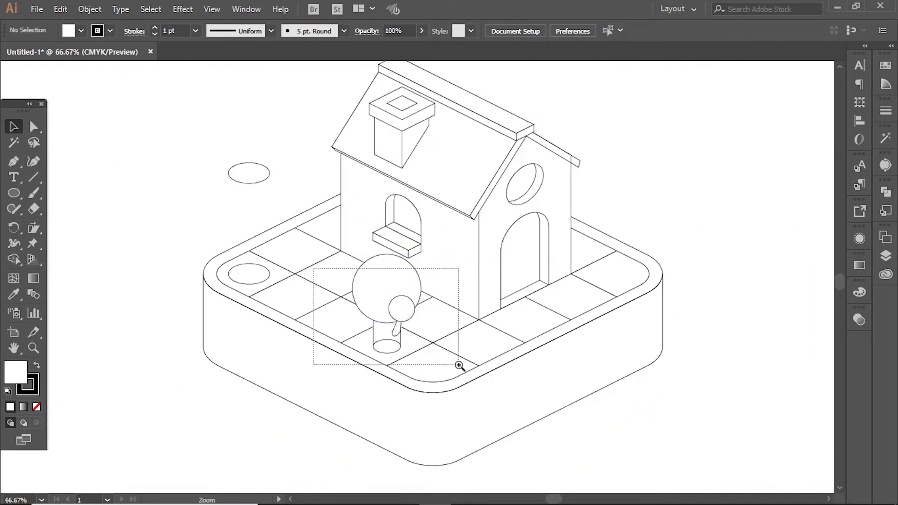
left_click_drag(321, 264, 457, 365)
left_click_drag(423, 220, 424, 251)
left_click(457, 396, "shift")
scroll(457, 397, "down", 3)
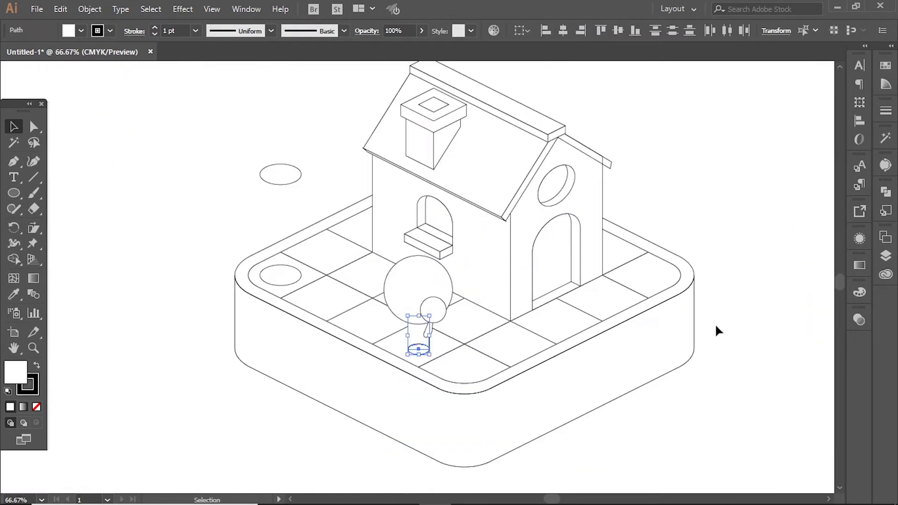
left_click(715, 324)
scroll(714, 324, "up", 1)
Delete the diamond guide and shrink both back-left corner ellipses down to trunk size.
left_click(435, 320, "ctrl")
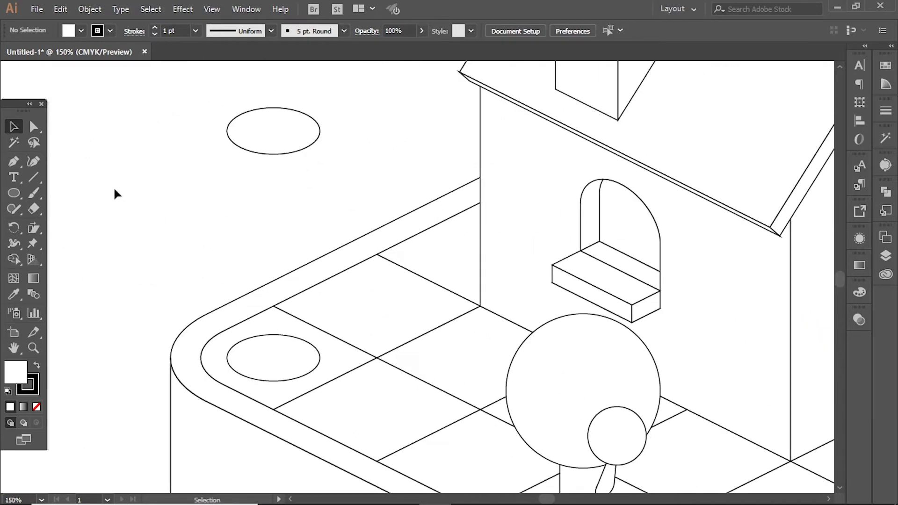
left_click_drag(378, 340, 272, 168)
key("Delete")
left_click(280, 132, "shift")
left_click_drag(273, 79, 319, 167)
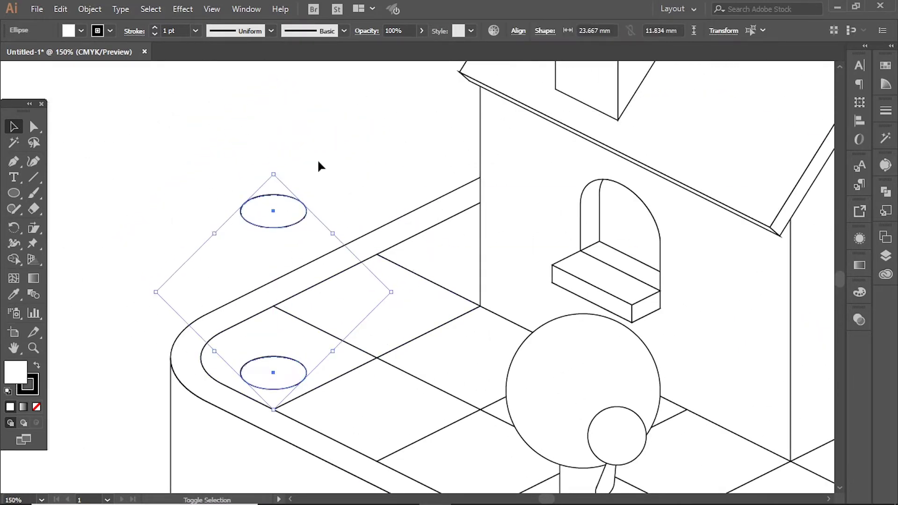
left_click(305, 186)
Paste a diamond onto the trunk top and round its corners with Live Corners.
left_click(34, 177)
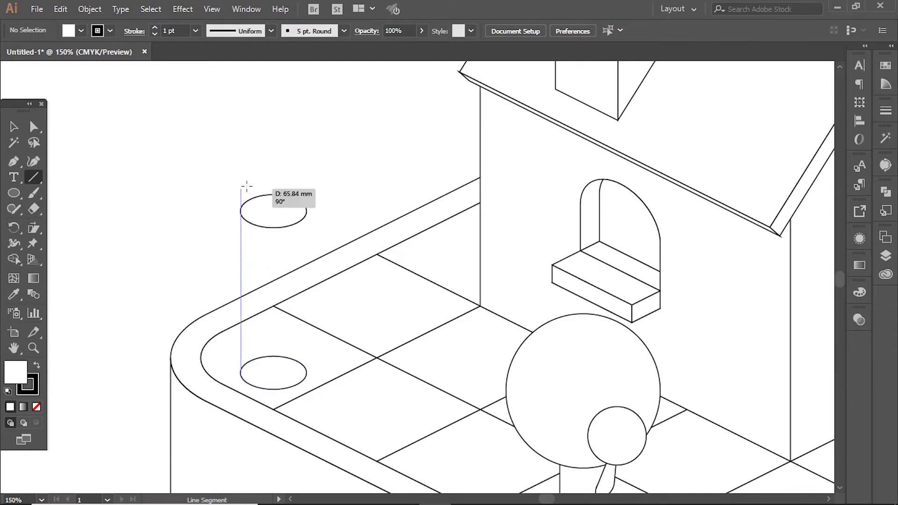
key("ctrl+v")
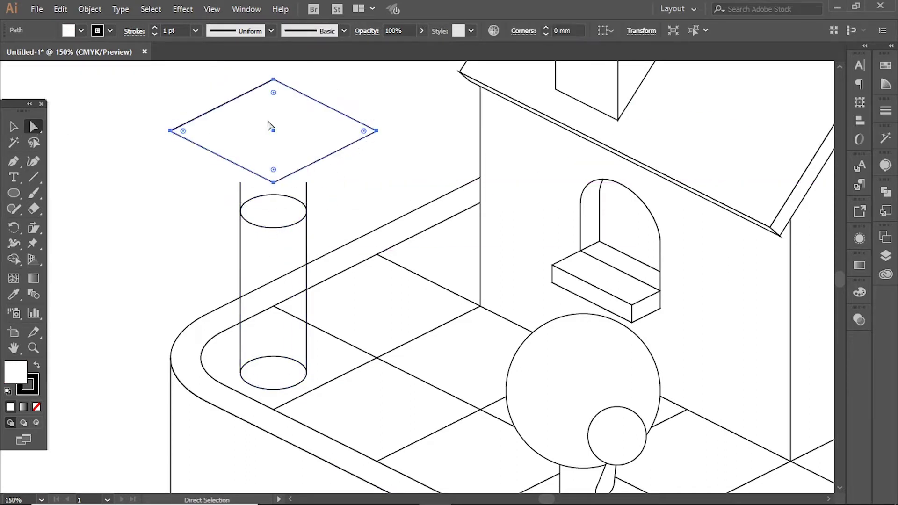
mouse_move(271, 126)
left_mouse_down()
mouse_move(271, 199)
mouse_move(340, 260)
left_mouse_up()
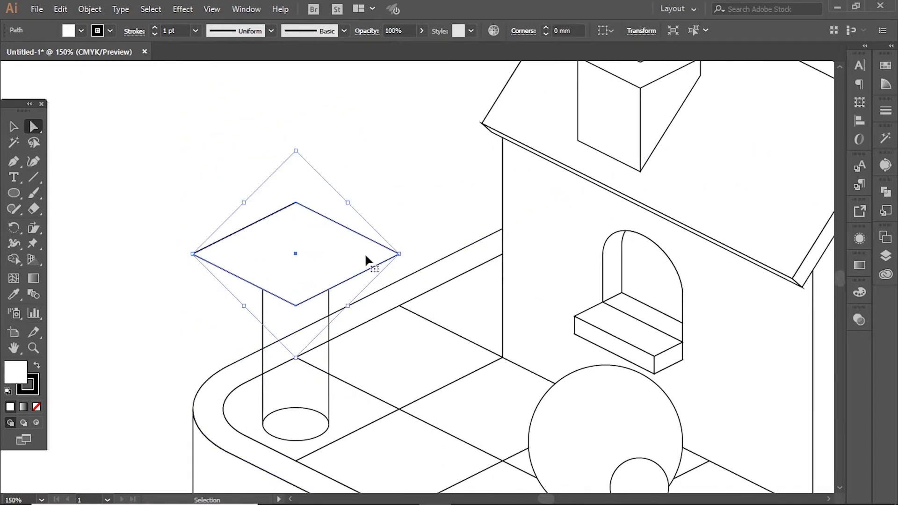
left_click_drag(397, 401, 252, 321)
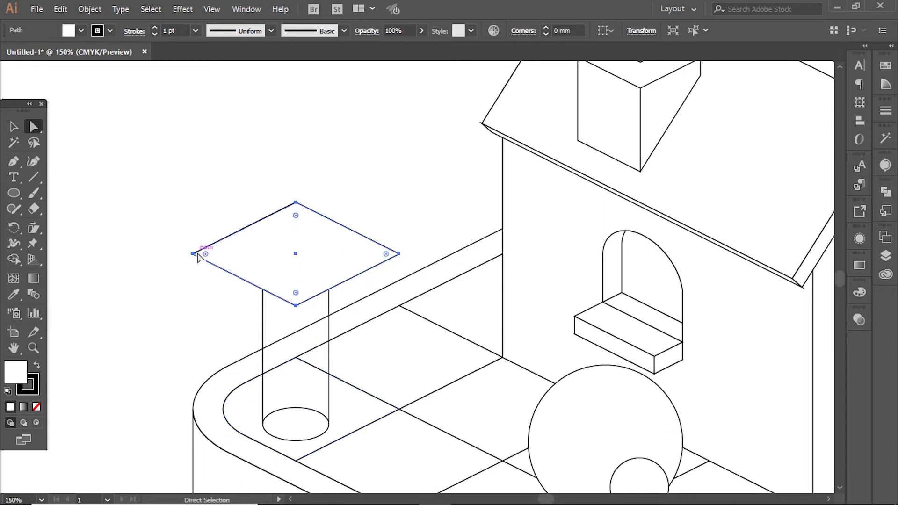
mouse_move(198, 256)
left_mouse_down()
mouse_move(276, 256)
mouse_move(213, 258)
mouse_move(356, 234)
mouse_move(311, 304)
left_mouse_up()
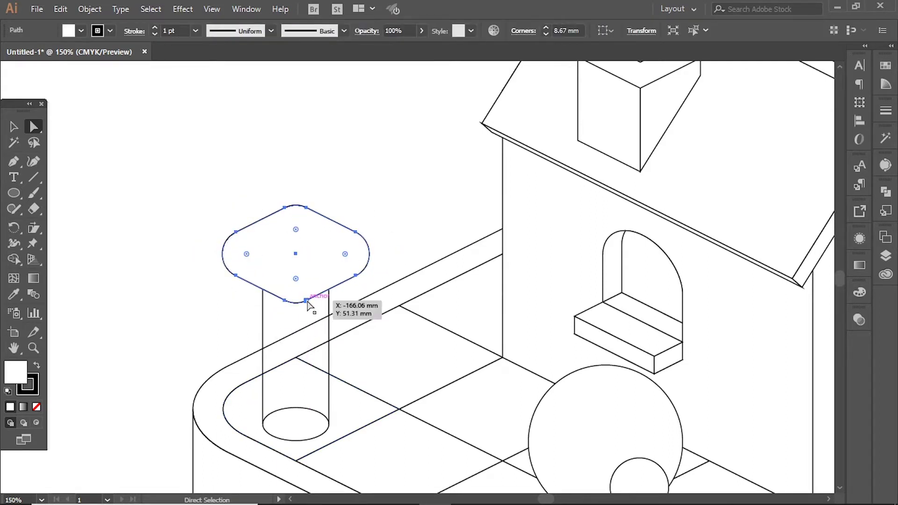
Adjust the top corner's rounding and Alt-drag a copy of the rounded diamond upward.
left_click(296, 205)
left_click_drag(296, 230, 303, 255)
left_click(401, 176)
scroll(455, 261, "down", 5)
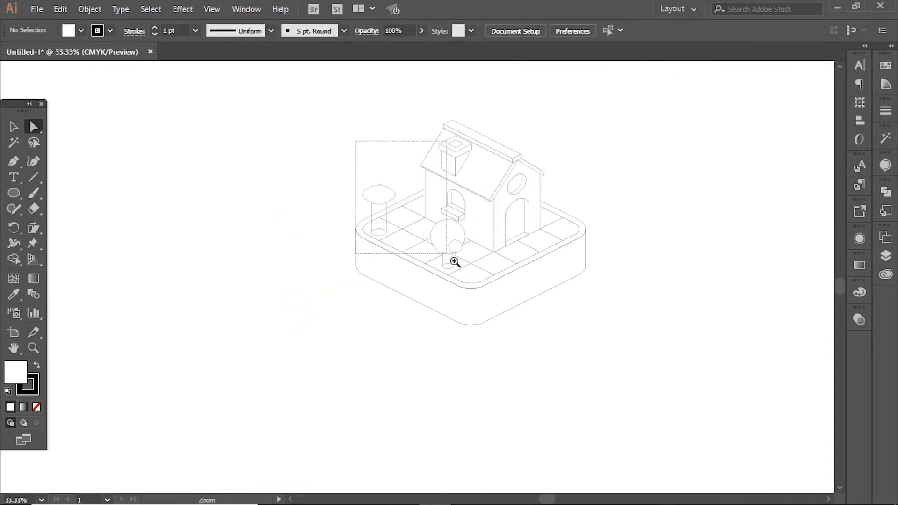
scroll(422, 297, "up", 5)
mouse_move(329, 342)
left_mouse_down()
mouse_move(329, 152)
mouse_move(324, 194)
left_mouse_up()
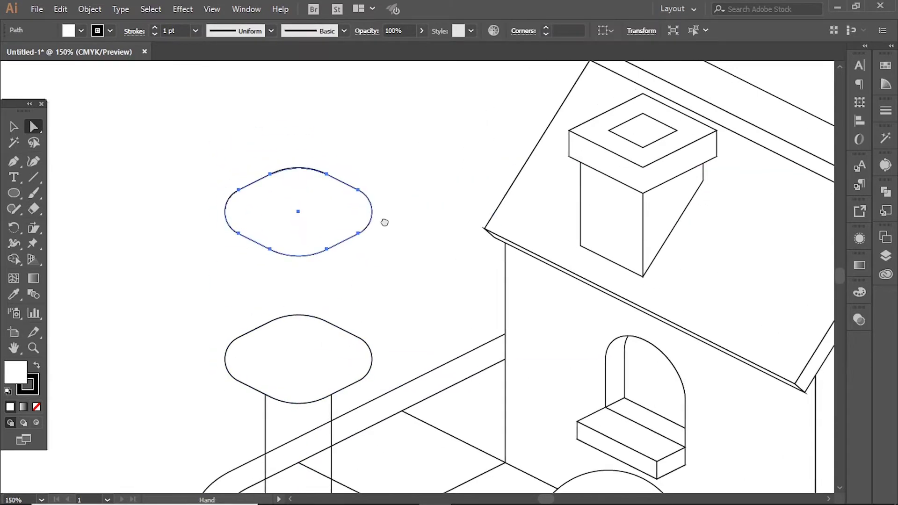
Stack the copied rounded shape above the lower one and join their sides with Pen edges.
left_click(384, 222)
left_click_drag(300, 234, 300, 256)
left_click(225, 359)
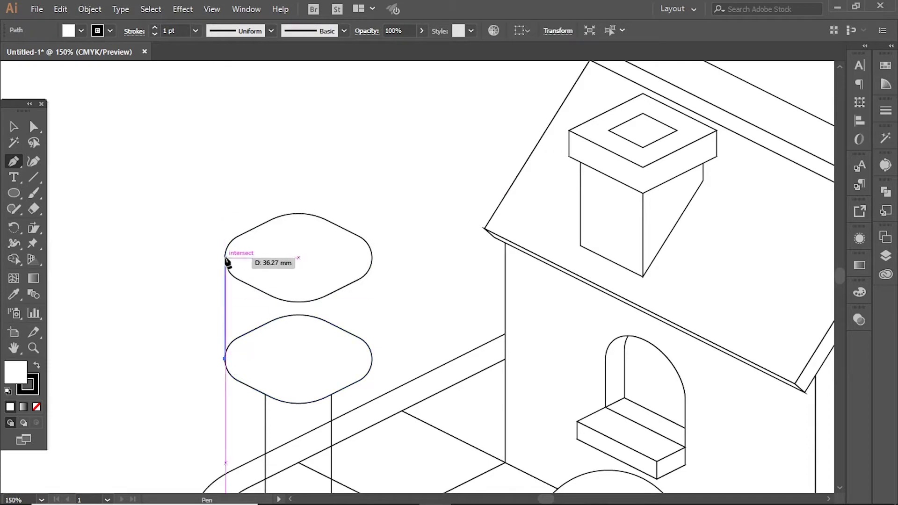
left_click(225, 255)
left_click(372, 358)
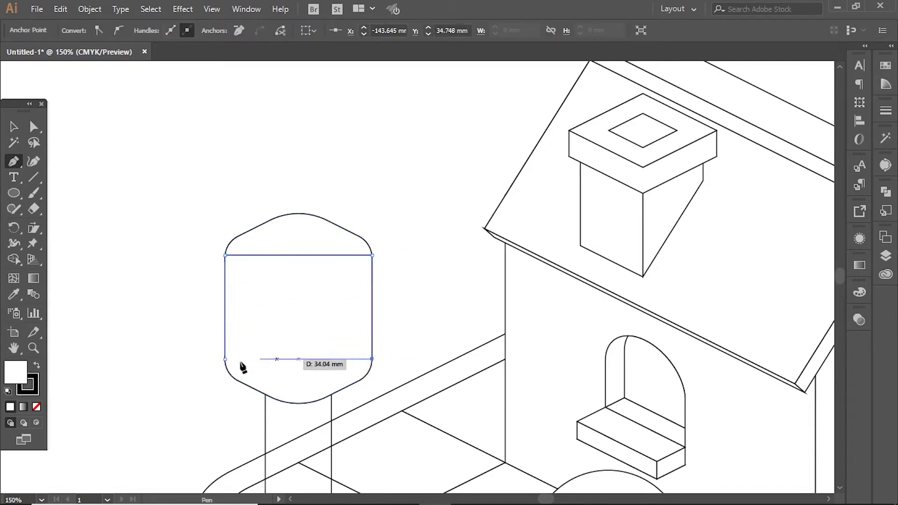
left_click(421, 200, "ctrl")
Merge the joined rounded pieces into one shape with the Shape Builder tool.
key("ctrl+minus")
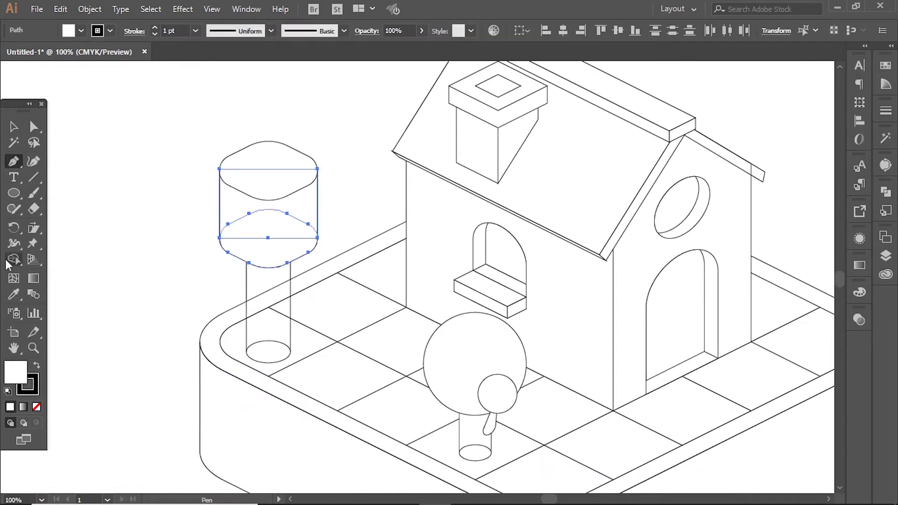
left_click(14, 258)
left_click_drag(268, 177, 268, 252)
key("v")
key("ctrl+plus")
left_click(304, 201)
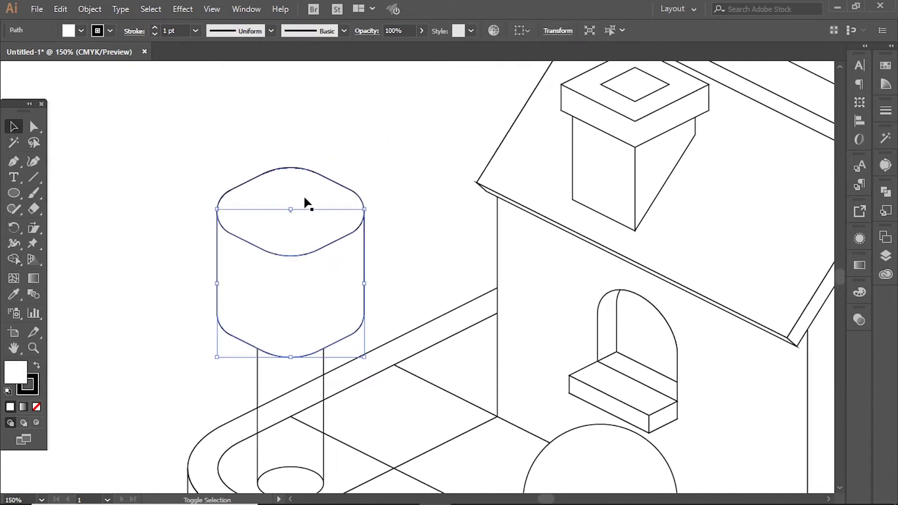
Enlarge the merged shape and lower its top section to form the first tier.
left_click(441, 220)
key("ctrl+0")
left_click(310, 194)
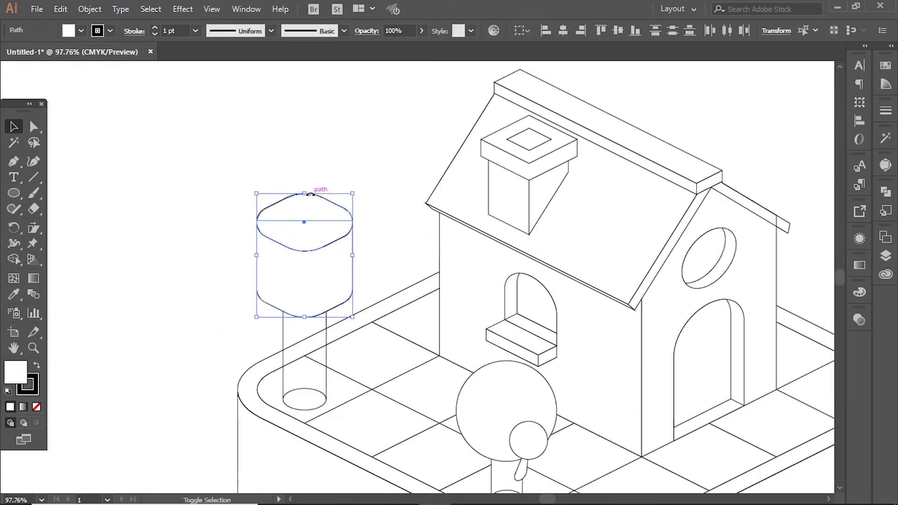
left_click_drag(310, 194, 375, 114)
left_click(375, 114)
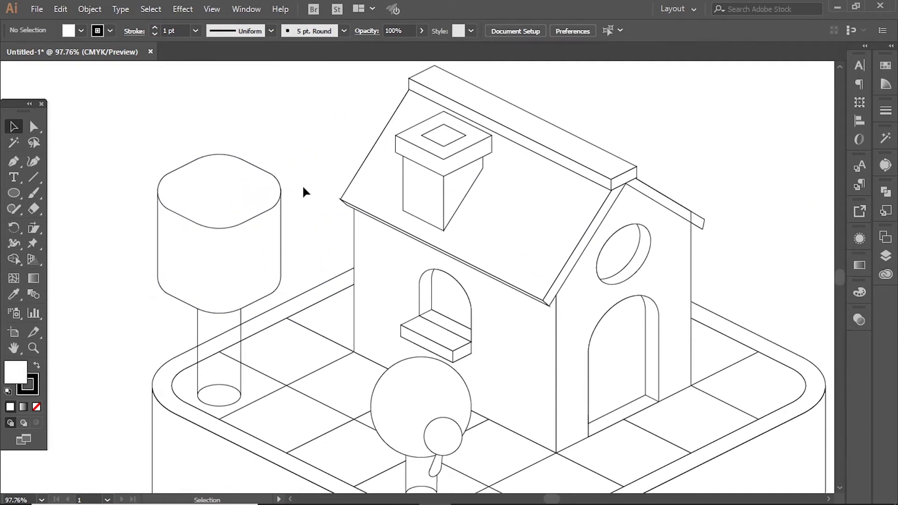
key("a")
left_click_drag(307, 122, 136, 248)
left_click_drag(280, 191, 281, 246)
Duplicate the top section upward into stacked tiers, shrinking the uppermost into a smaller third layer.
left_click(245, 280)
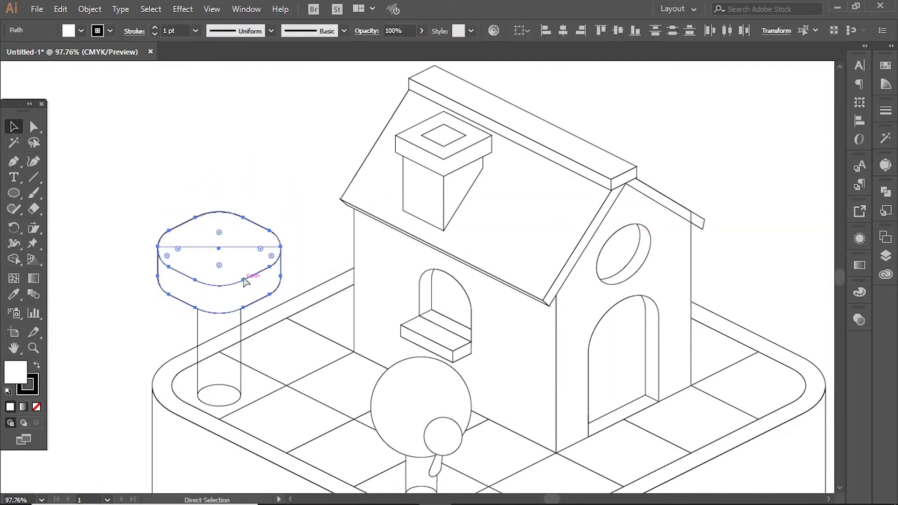
mouse_move(244, 280)
left_mouse_down()
mouse_move(228, 150)
mouse_move(228, 248)
left_mouse_up()
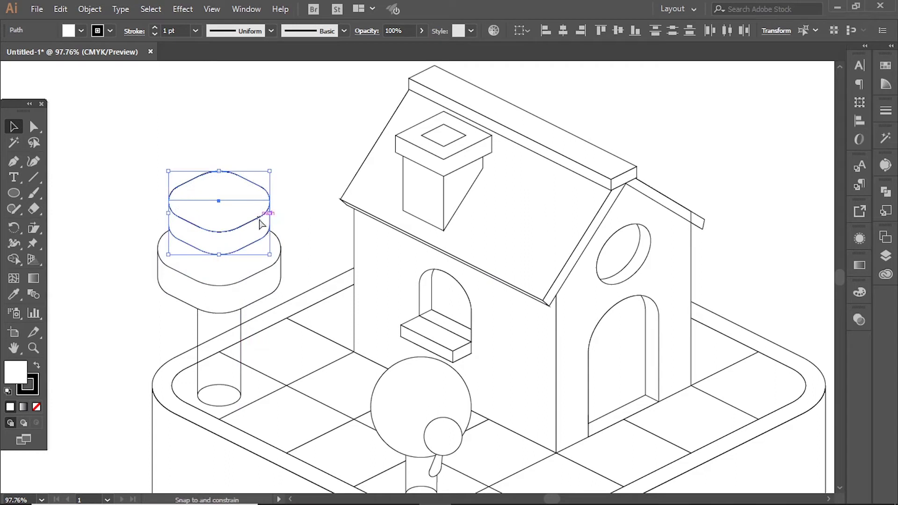
left_click(308, 216)
key("ctrl+1")
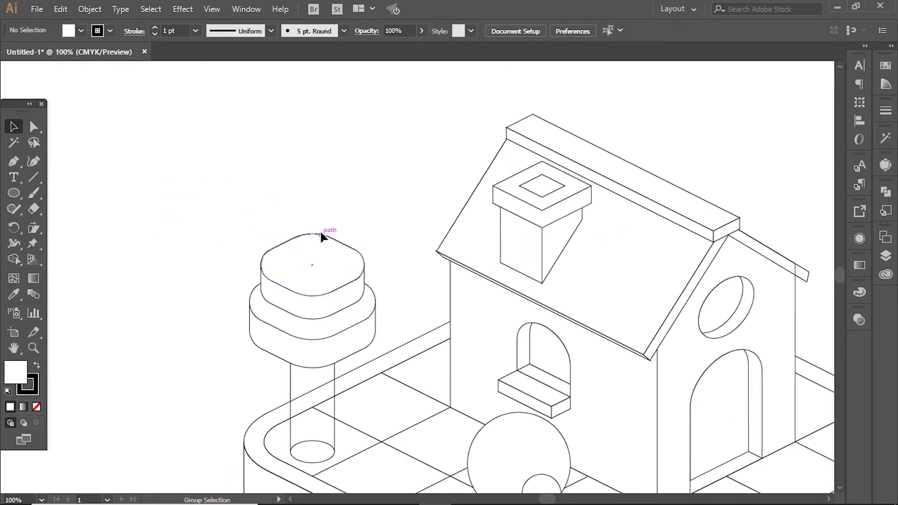
left_click(320, 236)
left_click(373, 224)
left_click(322, 237)
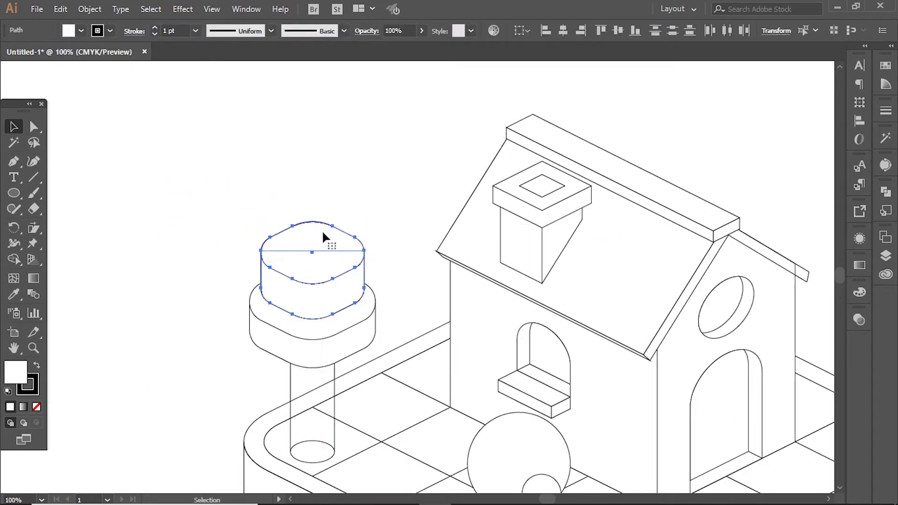
left_click_drag(313, 222, 317, 241)
left_click_drag(328, 207, 327, 206)
left_click(388, 152)
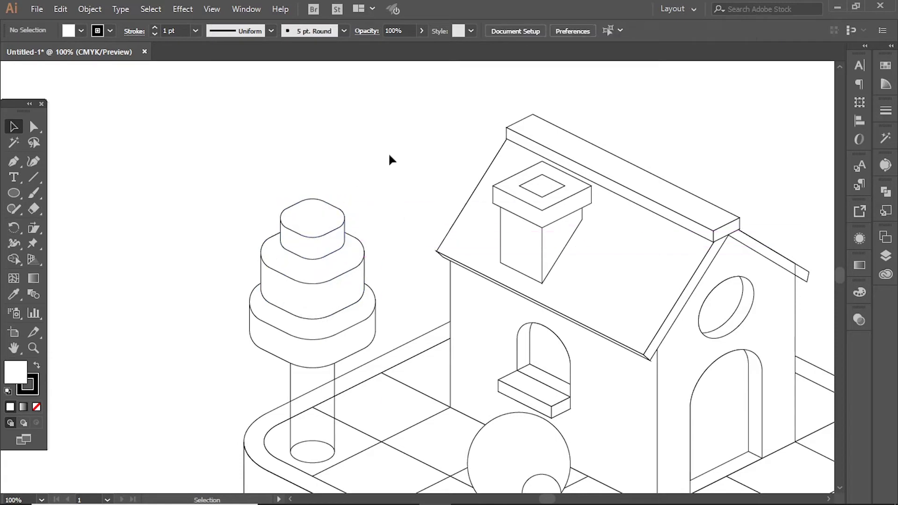
key("ctrl+minus")
left_click_drag(641, 238, 576, 271)
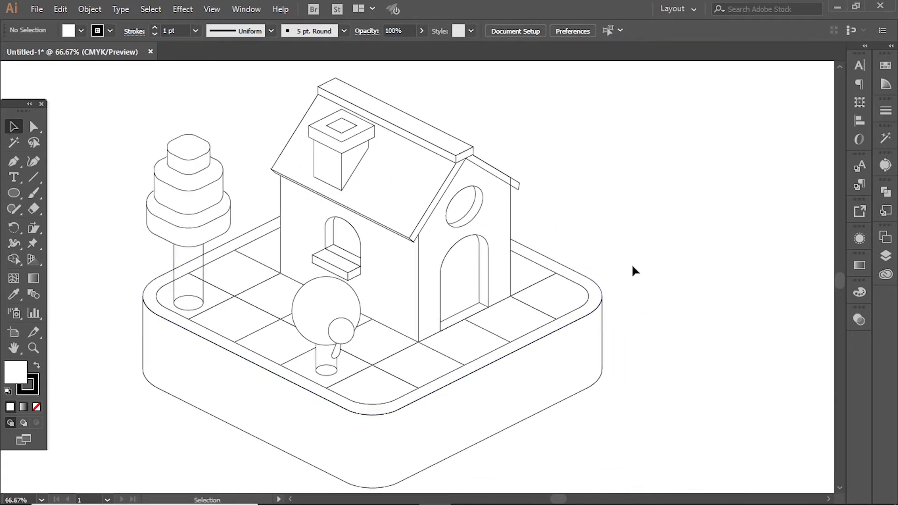
left_click(467, 336)
Snap the diamond to the tile corner, then move a copy to the empty area right of the base.
left_click_drag(218, 242, 272, 217)
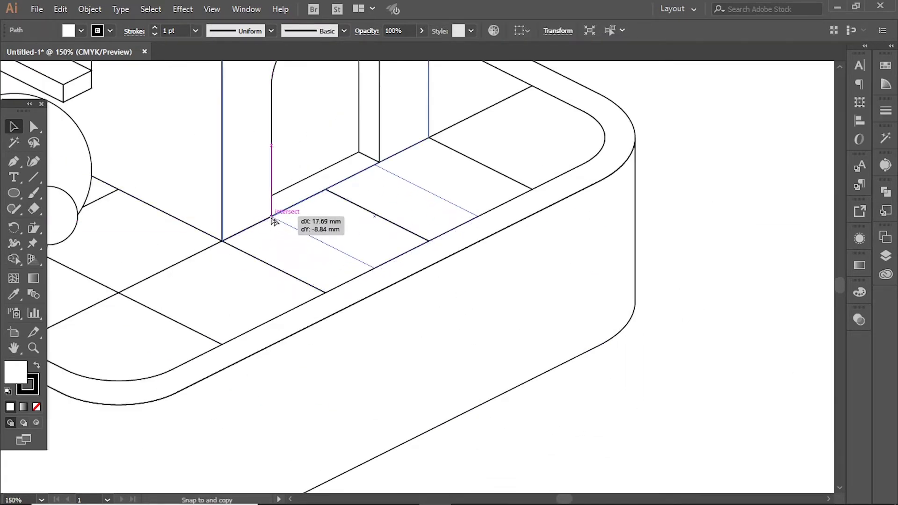
left_click_drag(435, 198, 381, 177)
key("ctrl+minus")
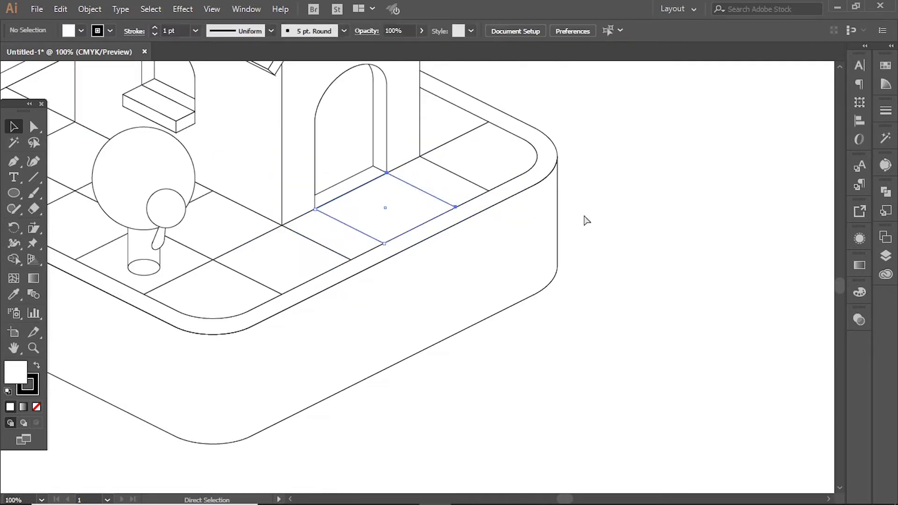
key("ctrl+minus")
key("ctrl+minus")
left_click_drag(553, 211, 542, 187)
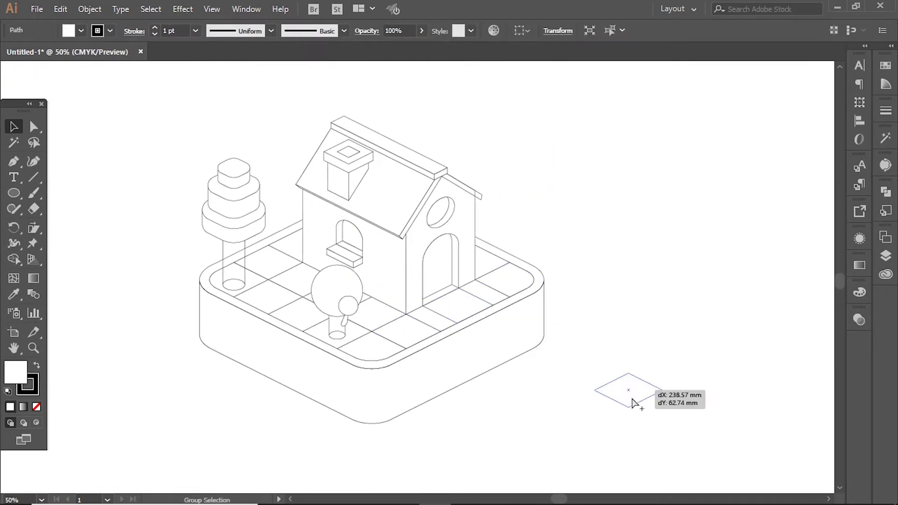
left_click(659, 395)
Draw a long straight line and align it beside the diamond copy as the rail's edge.
left_click(38, 180)
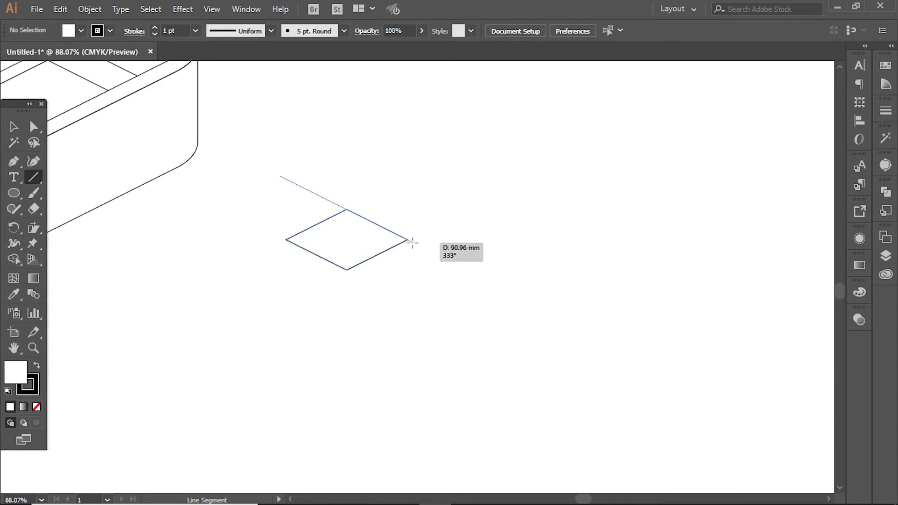
left_click_drag(413, 242, 408, 241)
left_click_drag(324, 144, 681, 287)
left_click_drag(127, 158, 312, 251)
key("v")
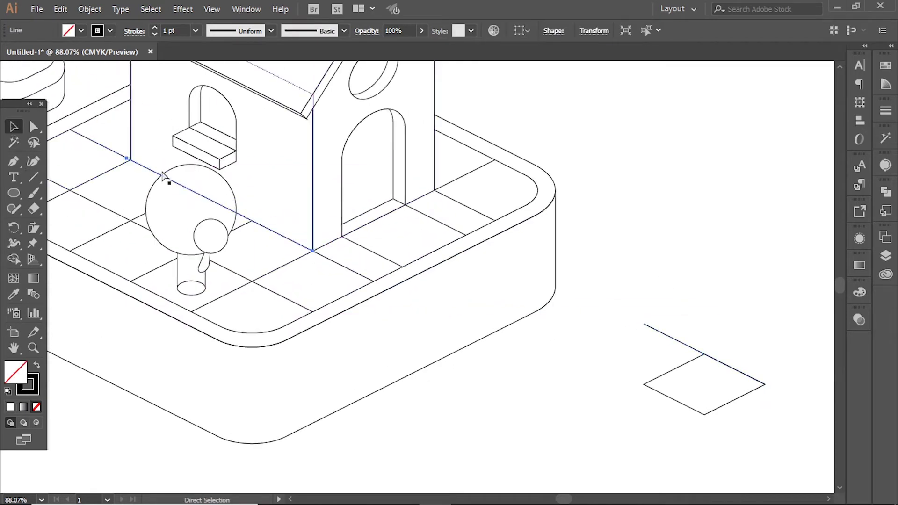
left_click_drag(127, 161, 132, 163)
left_click_drag(313, 252, 780, 311)
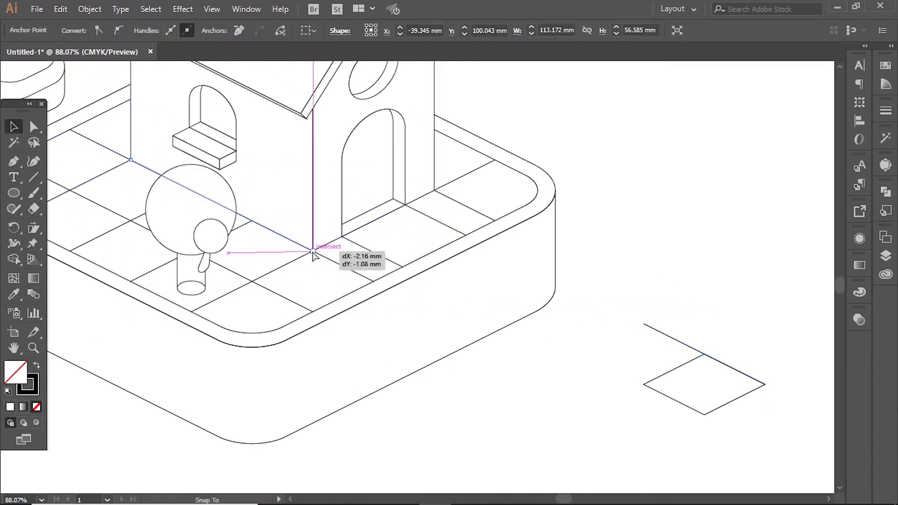
Copy the line and diamond downward, then join the line ends into the rail's closed side face.
left_click(459, 271, "ctrl")
left_click_drag(652, 298, 655, 341)
left_click(682, 301)
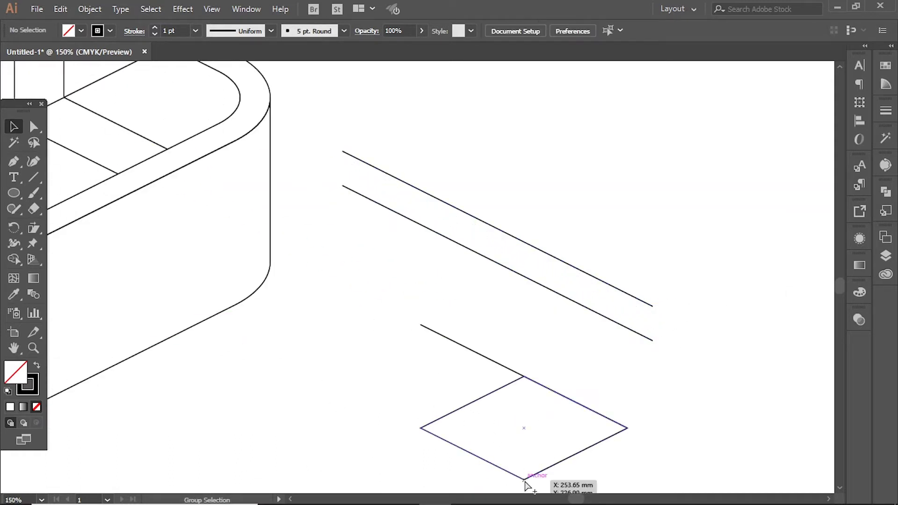
left_click_drag(525, 480, 652, 340)
key("ctrl+shift+a")
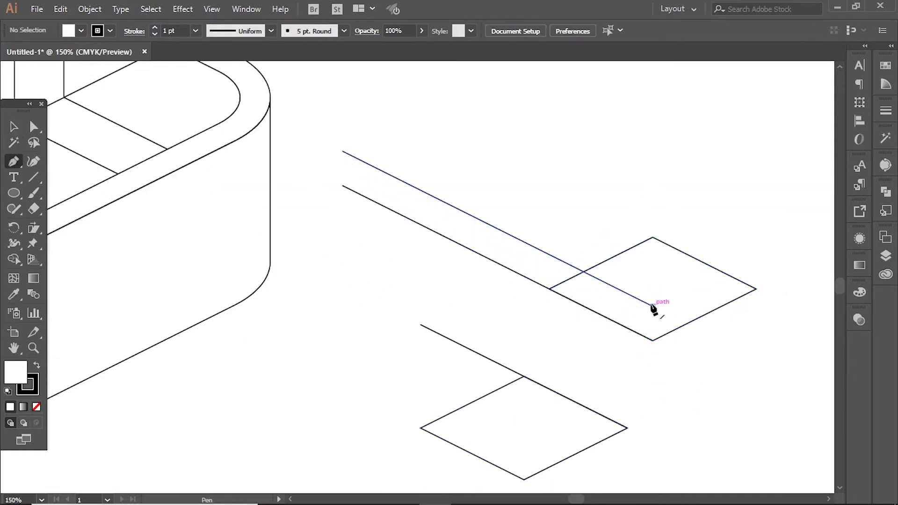
left_click(652, 306)
left_click(652, 340)
left_click(342, 186)
left_click(343, 151)
key("ctrl+plus")
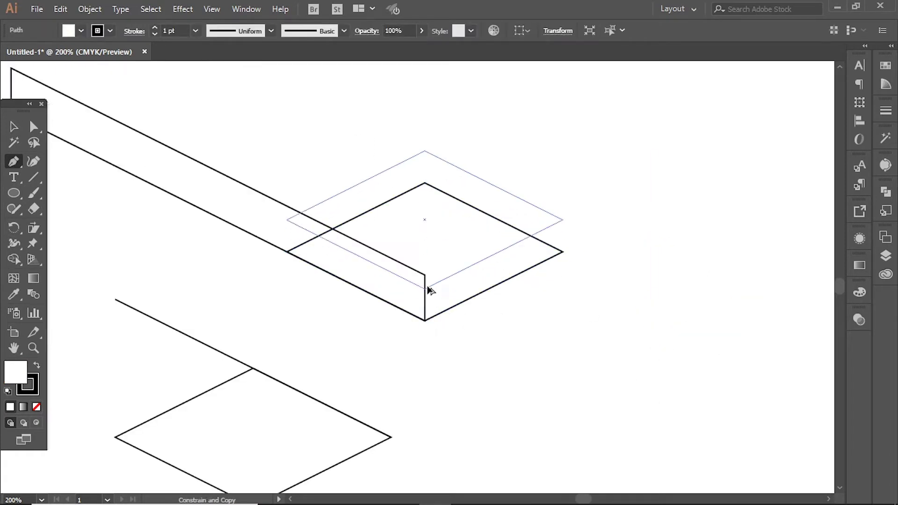
Raise a diamond copy and connect it to the original with vertical and angled Pen edges.
left_click_drag(425, 321, 425, 275)
key("ctrl+shift+a")
left_click(424, 320)
left_click(425, 275)
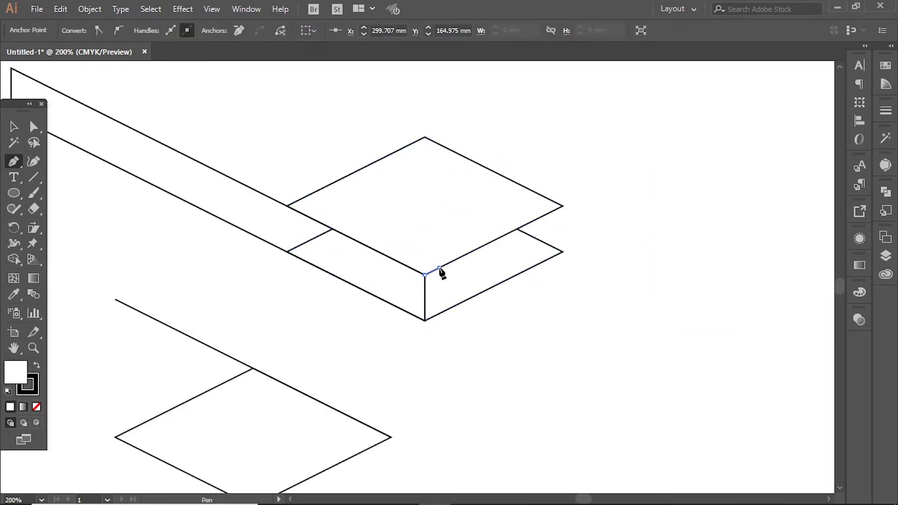
key("ctrl+shift+a")
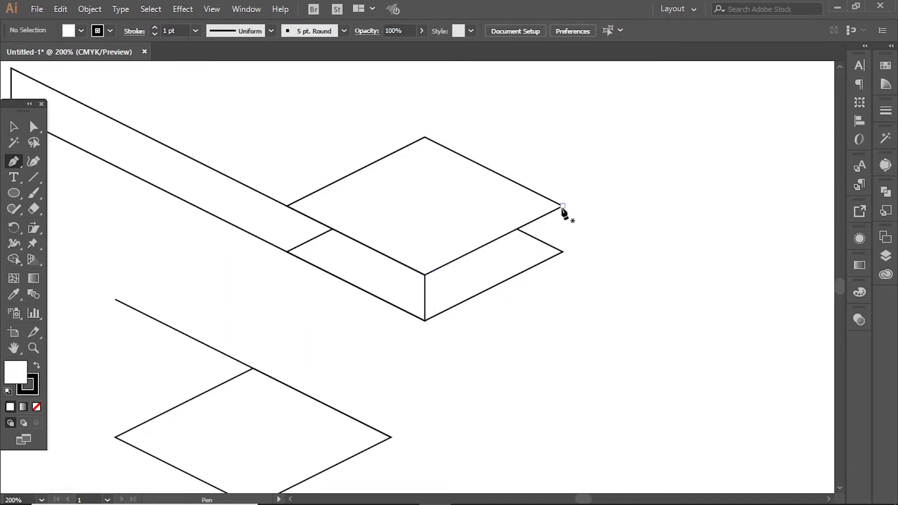
left_click(424, 137)
left_click(443, 265)
left_click(288, 205)
left_click(425, 137)
key("ctrl+minus")
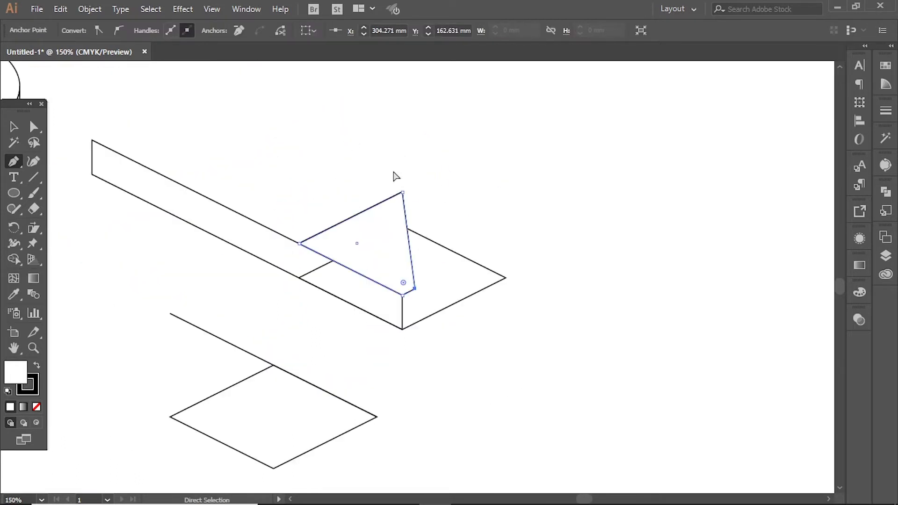
Close the box's small end face and delete the leftover triangle and crossing lines.
left_click_drag(513, 305, 512, 301)
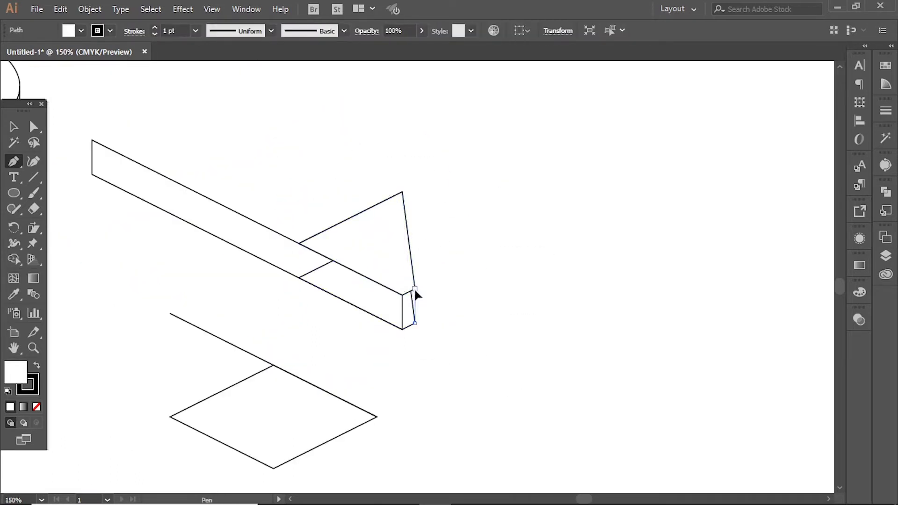
left_click(403, 329)
left_click(413, 325)
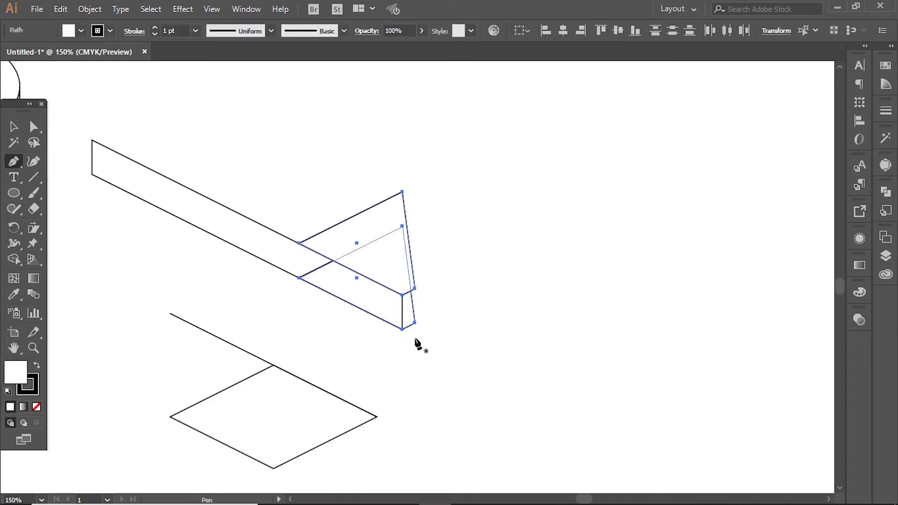
key("Delete")
scroll(421, 314, "up", 3)
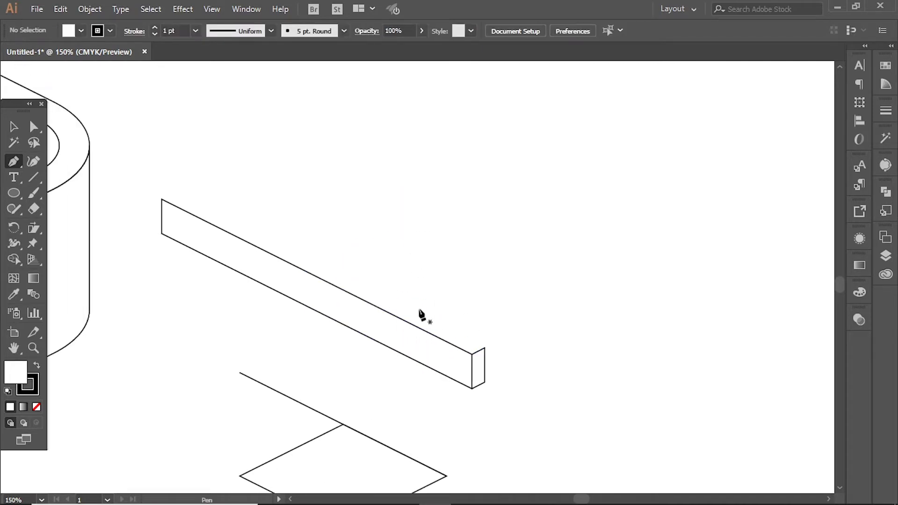
Draw the top-face edges along the bar and place a diamond copy above the original.
left_click(174, 192)
left_click(485, 348)
left_click(471, 353)
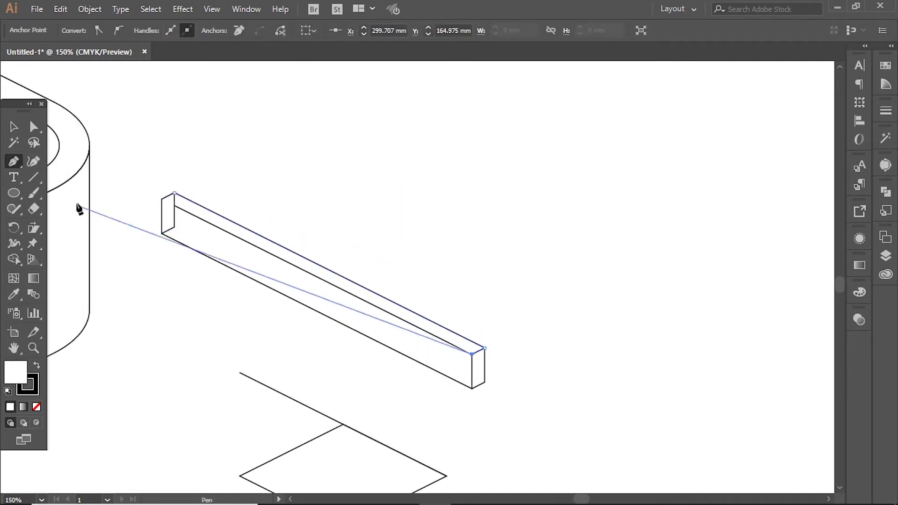
left_click(367, 230, "ctrl")
scroll(437, 371, "down", 3)
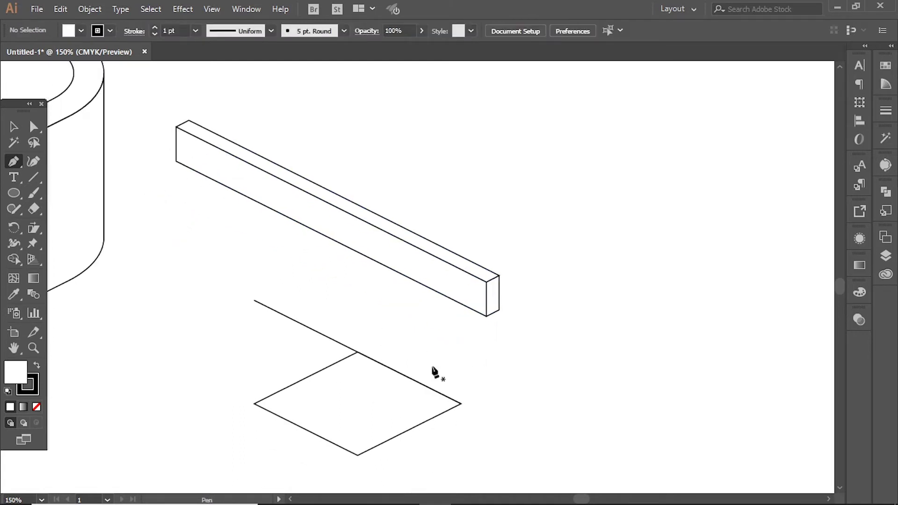
left_click(358, 454, "ctrl")
left_click_drag(375, 392, 375, 384)
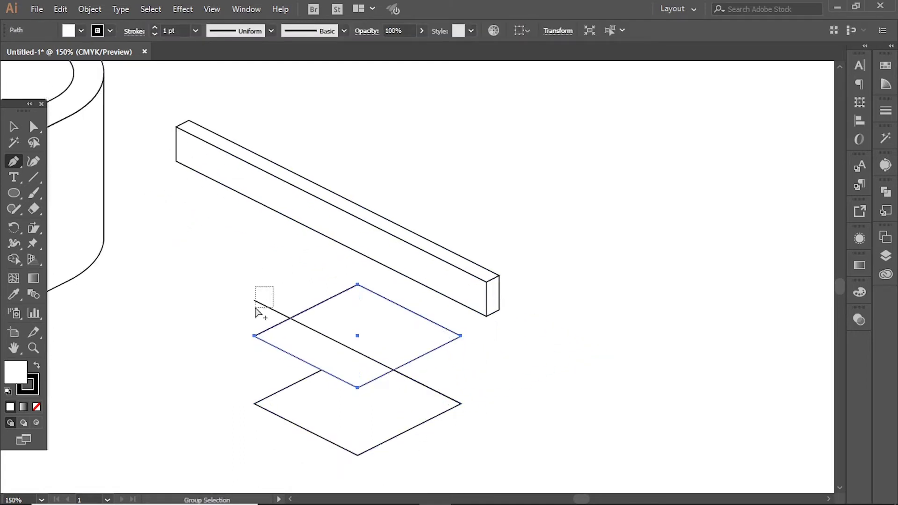
Connect the bar's right-end corners with short Pen edges to finish the rail box.
scroll(461, 310, "up", 3)
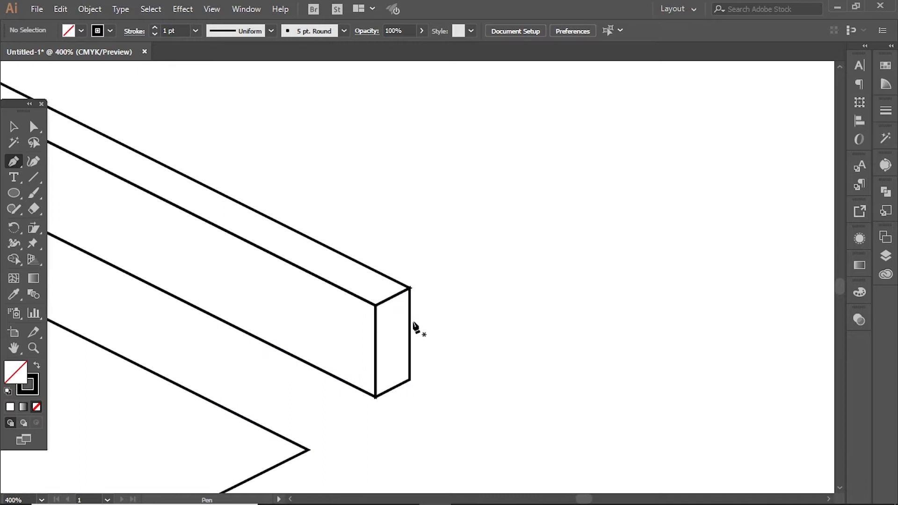
left_click(410, 288)
scroll(421, 288, "up", 1)
left_click(312, 219)
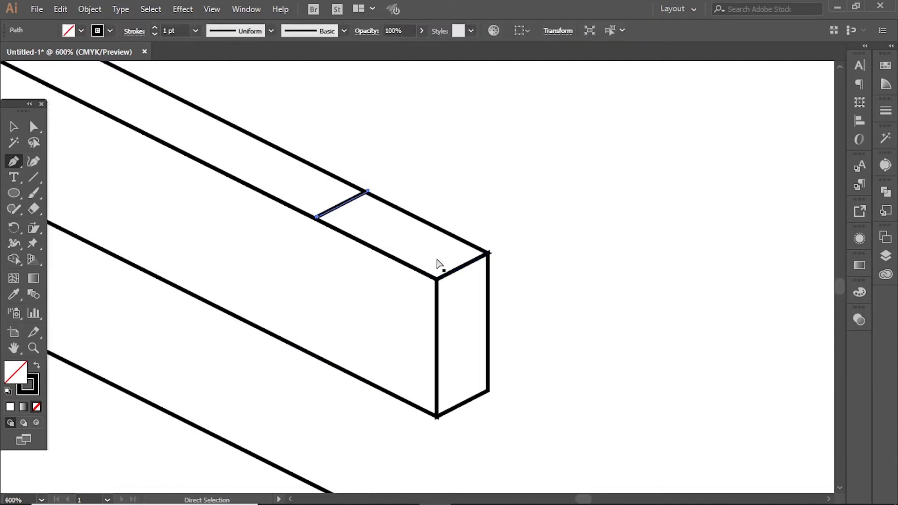
scroll(437, 261, "down", 1)
left_click_drag(481, 304, 684, 263)
left_click(576, 223, "ctrl")
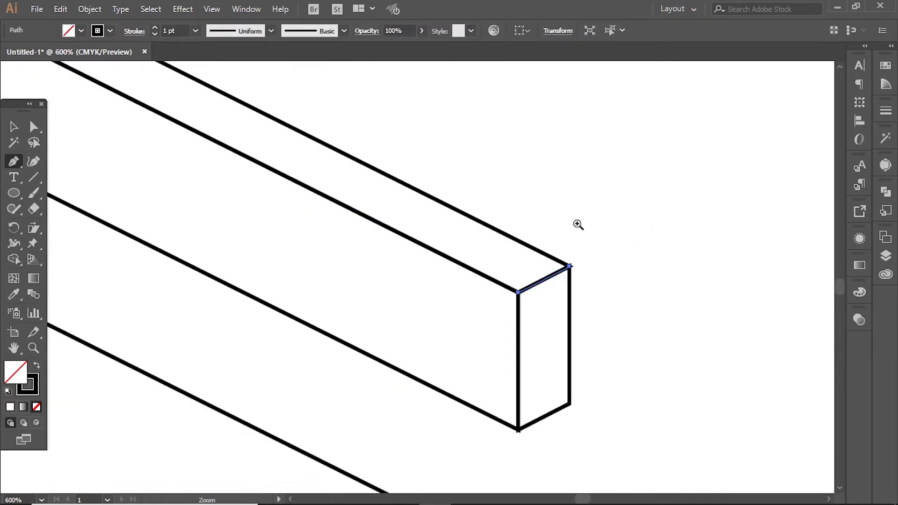
left_click(515, 293)
left_click(463, 193, "ctrl")
left_click(420, 265, "ctrl")
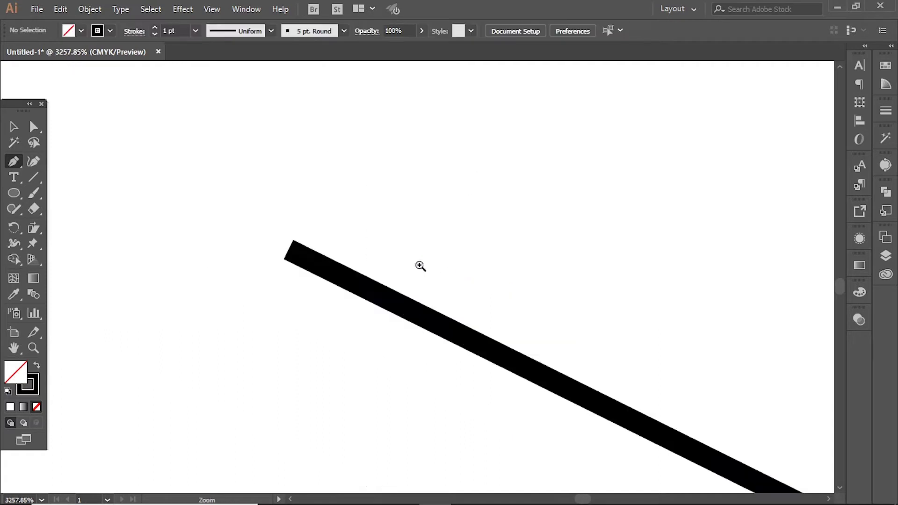
left_click(292, 256, "ctrl+alt")
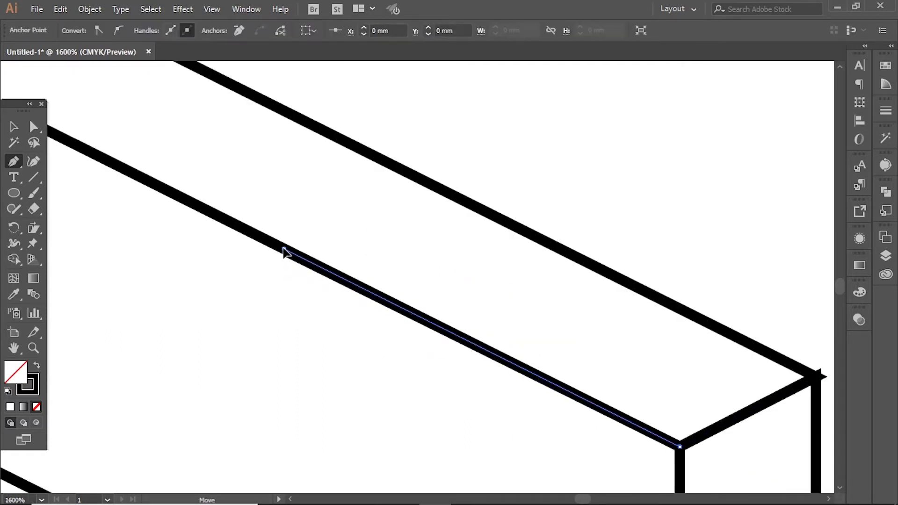
key("ctrl+minus")
key("ctrl+minus")
key("ctrl+minus")
left_click(570, 323, "ctrl")
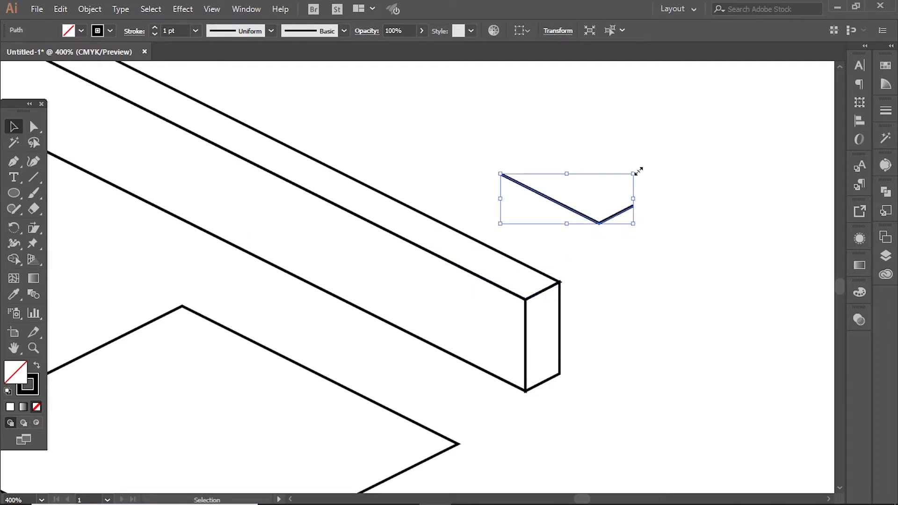
Position the small parallelogram as the post's top, above the bottom parallelogram.
left_click_drag(499, 175, 500, 174)
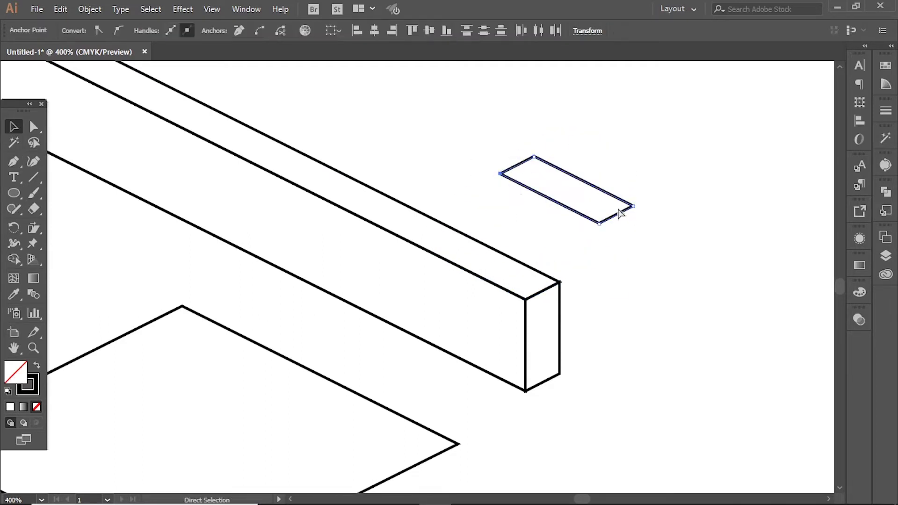
key("ctrl+minus")
key("ctrl+minus")
key("ctrl+minus")
left_click(608, 197)
left_click_drag(576, 159, 538, 276)
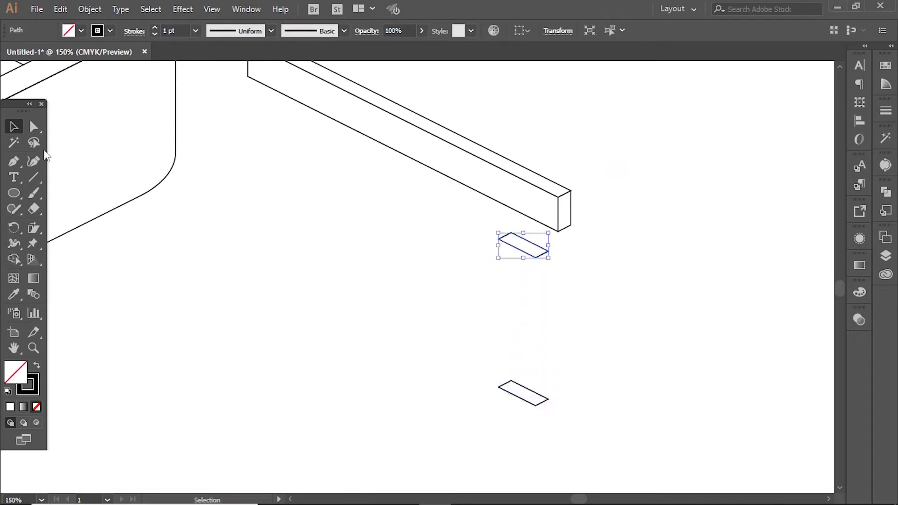
key("ctrl+minus")
key("ctrl+minus")
left_click_drag(632, 282, 540, 356)
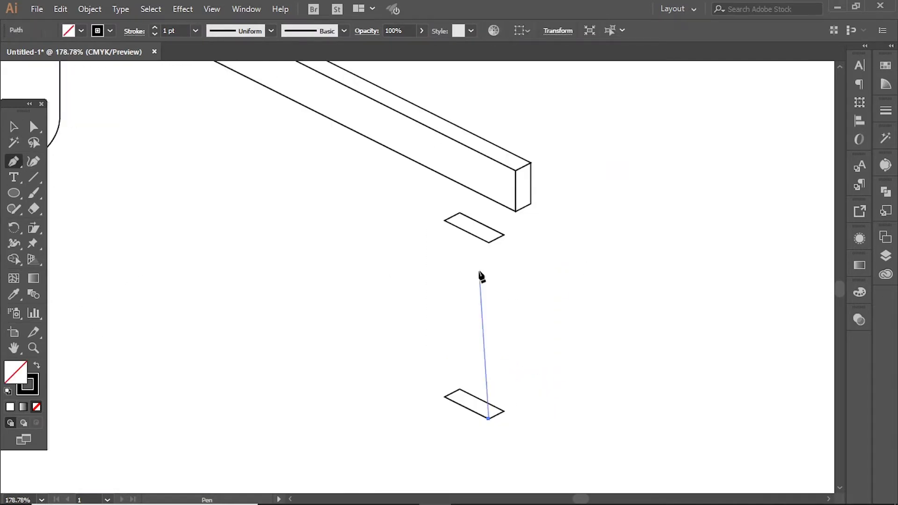
Join the two parallelograms' corners with vertical edges and move the finished post down and left.
left_click(503, 233)
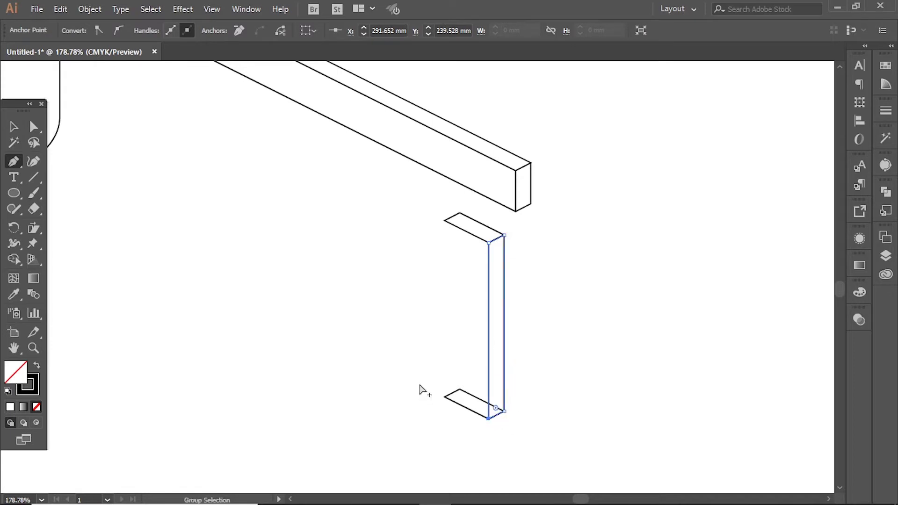
left_click(444, 397)
left_click(489, 242)
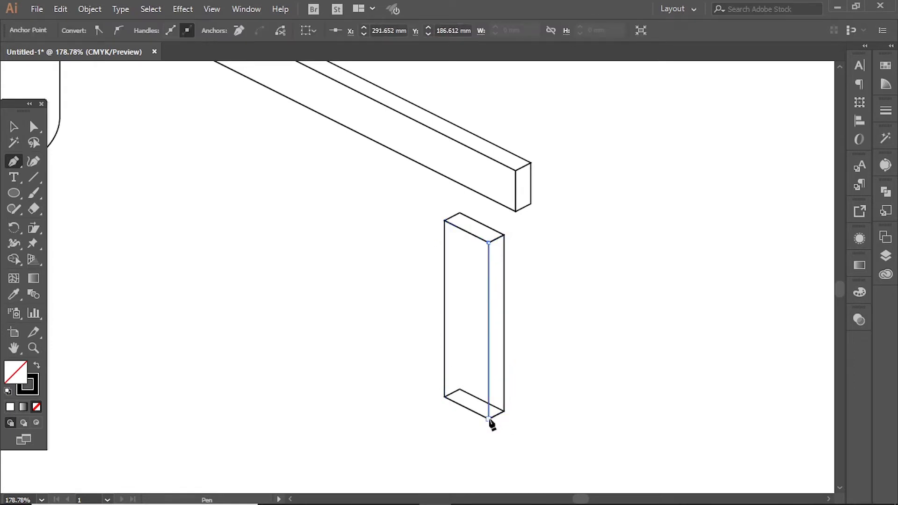
left_click(391, 342, "ctrl")
left_click_drag(416, 220, 472, 266)
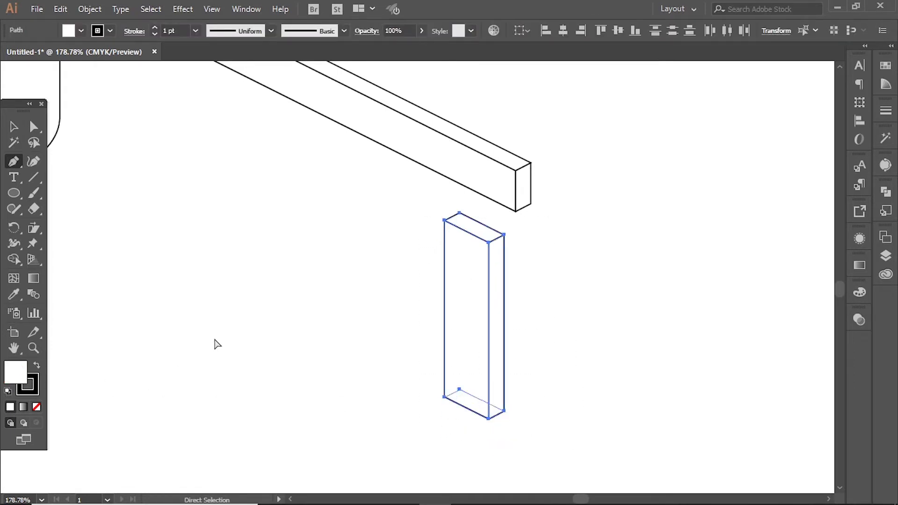
key("ctrl+shift+a")
key("v")
left_click(466, 346)
left_click_drag(465, 346, 346, 369)
key("ctrl+shift+a")
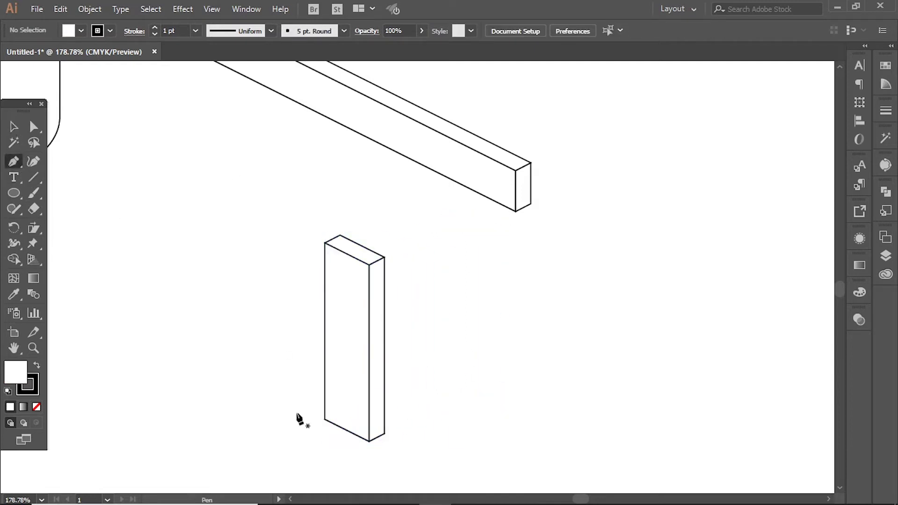
Draw rectangle and line guides over the post's front face, then delete the upper rectangle.
left_click(360, 280, "ctrl")
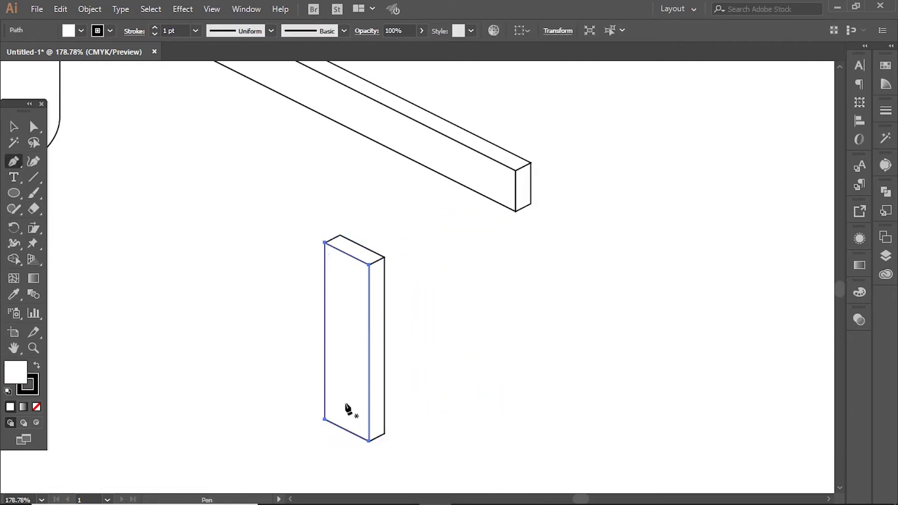
left_click(284, 196, "ctrl")
left_click_drag(369, 339, 369, 339)
left_click(212, 9)
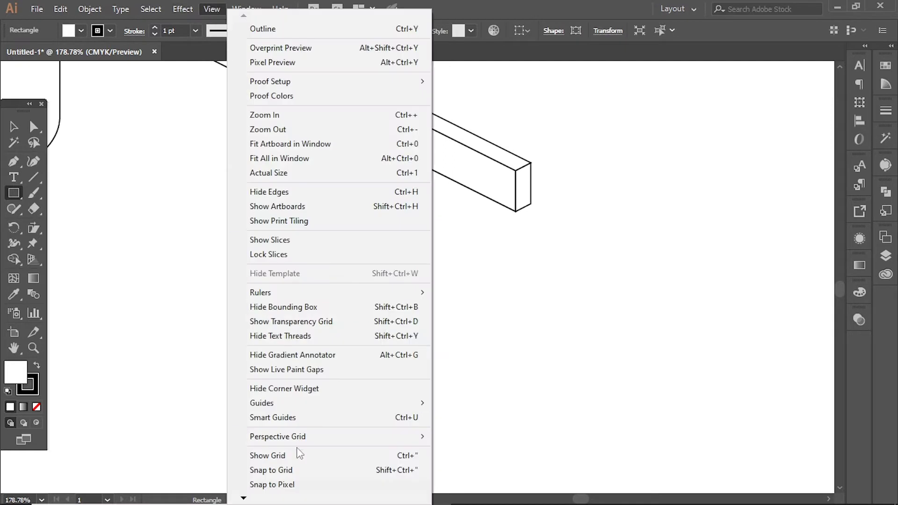
left_click(271, 405)
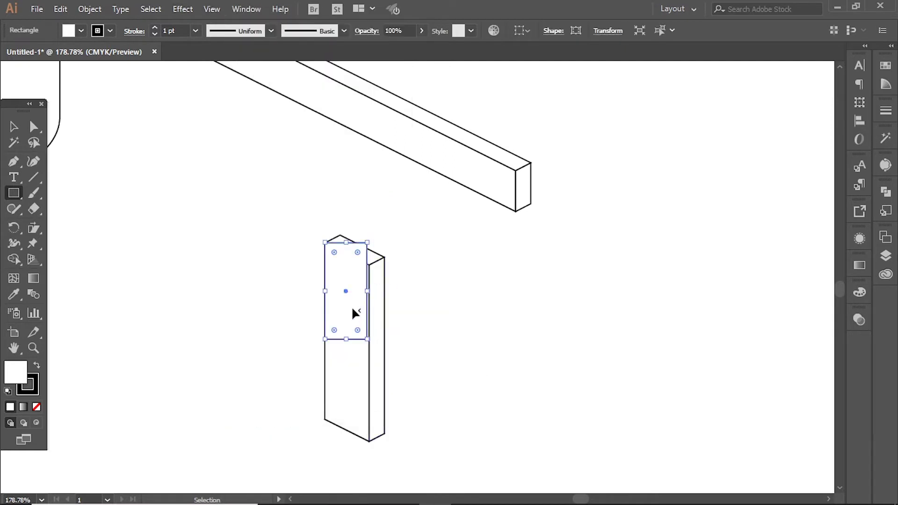
left_click(385, 280, "ctrl")
left_click_drag(369, 339, 324, 243)
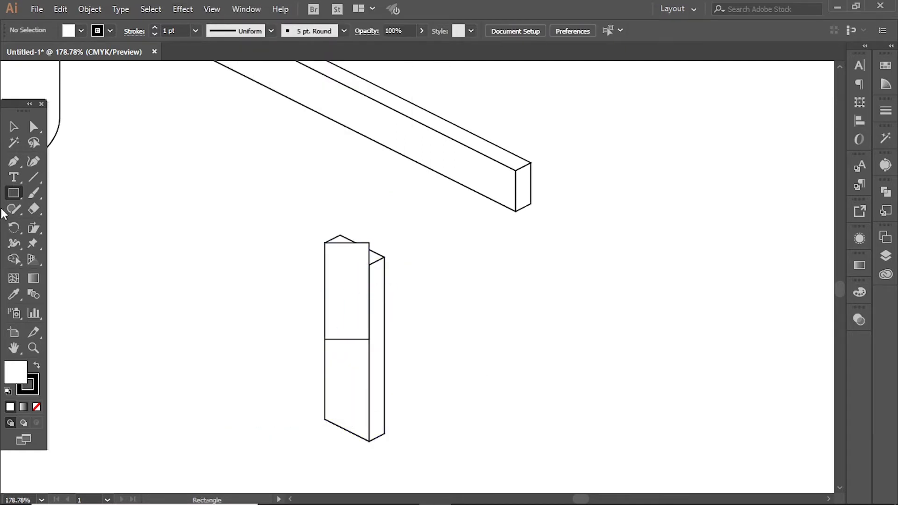
left_click_drag(347, 414, 347, 469)
left_click(324, 280, "ctrl")
key("a")
key("Delete")
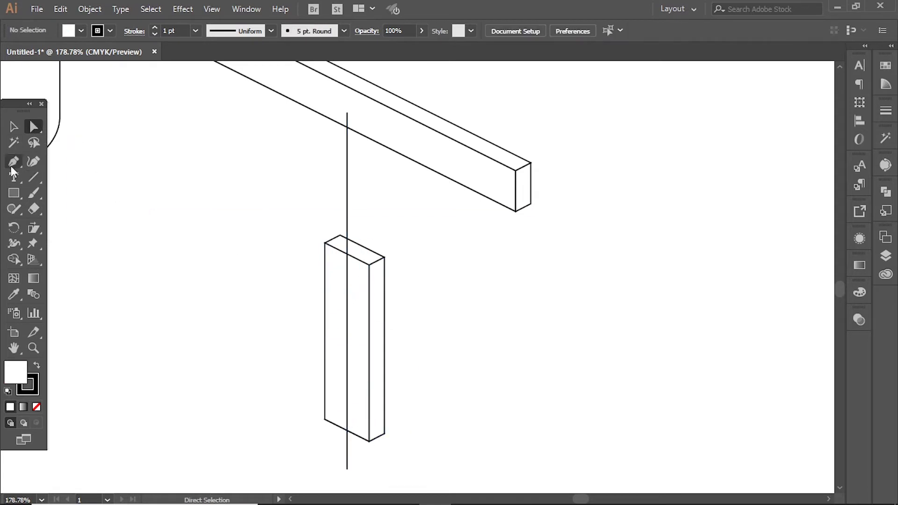
Raise the middle of the post's top edge into a pointed peak and join it to the corner.
left_click(14, 161)
scroll(231, 260, "up", 3)
left_click(390, 231)
left_click(463, 268)
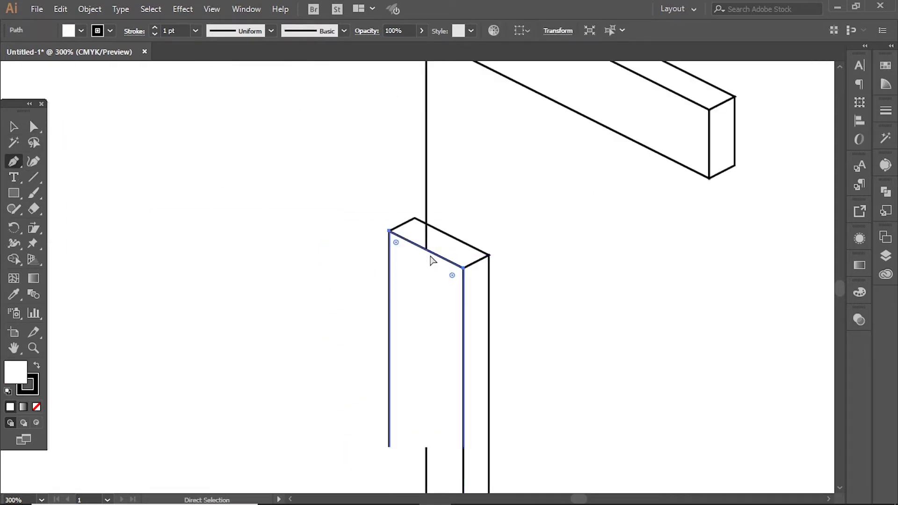
left_click(426, 248)
left_click_drag(426, 248, 426, 196)
scroll(439, 250, "up", 2)
left_click(381, 388)
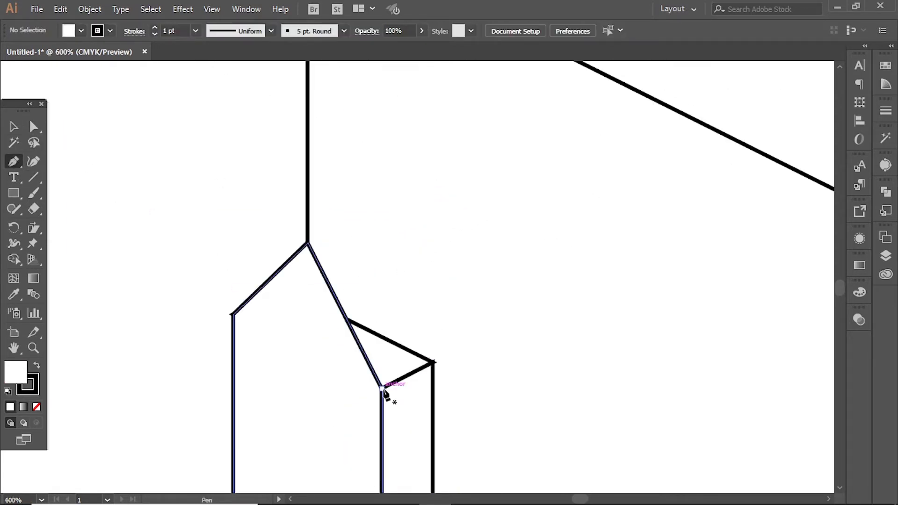
left_click(496, 355, "ctrl")
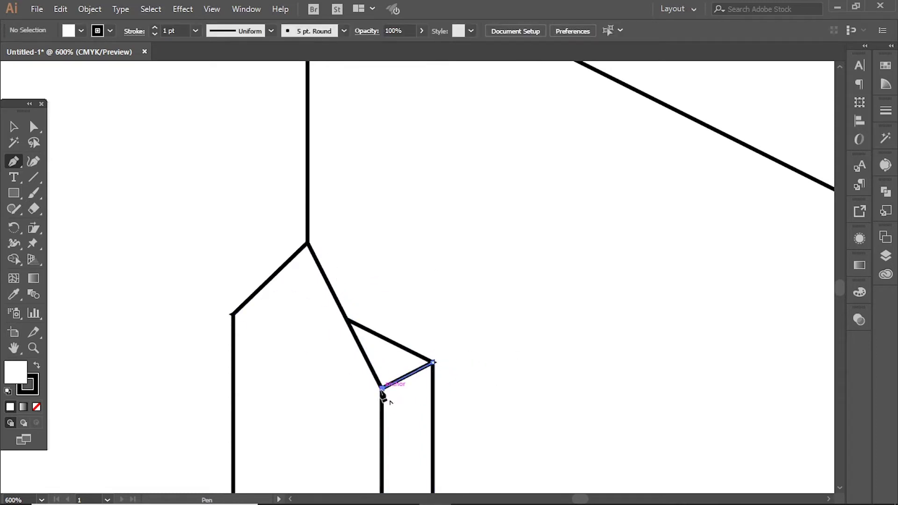
left_click(381, 389)
Copy the angled lines into a sloped top face, lower its top anchors, and move the picket to the rail.
left_click(13, 126)
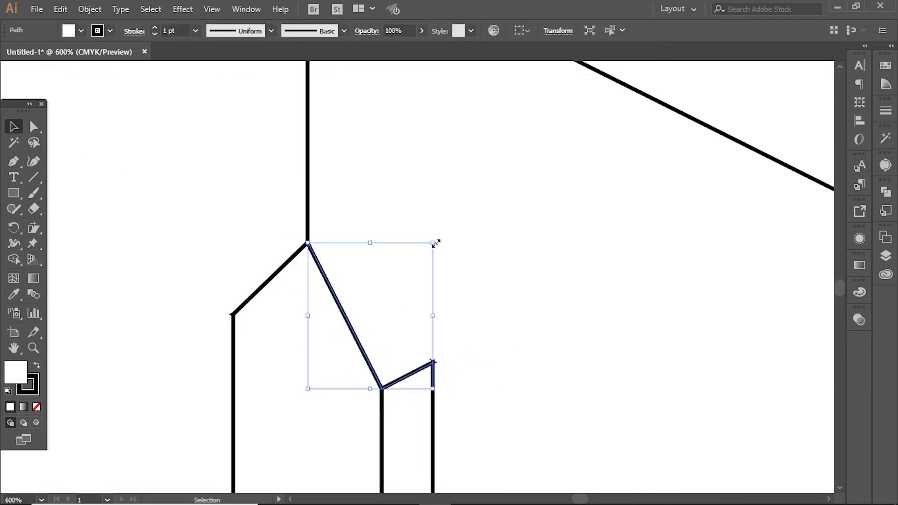
left_click_drag(438, 241, 311, 262)
left_click(361, 357)
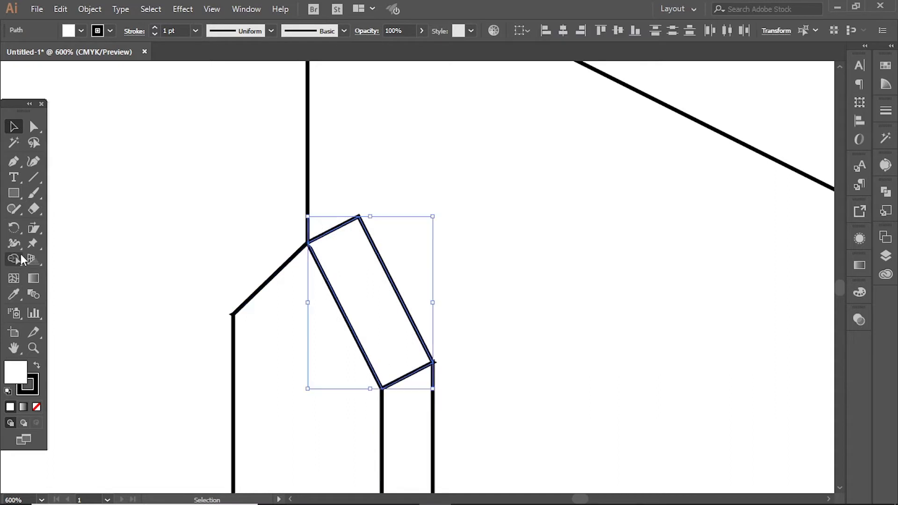
key("a")
left_click_drag(393, 199, 286, 272)
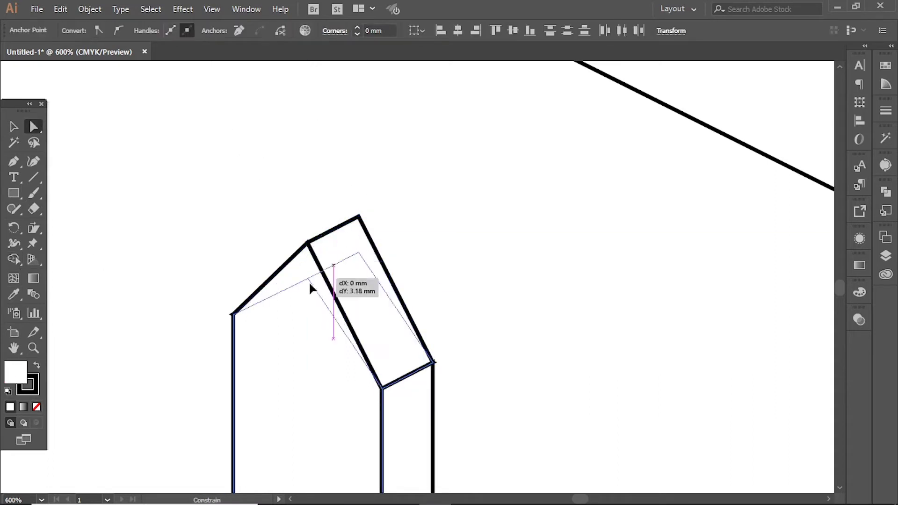
left_click_drag(307, 242, 310, 256)
left_click(465, 241)
key("ctrl+minus")
key("ctrl+minus")
key("ctrl+minus")
left_click_drag(382, 419, 542, 179)
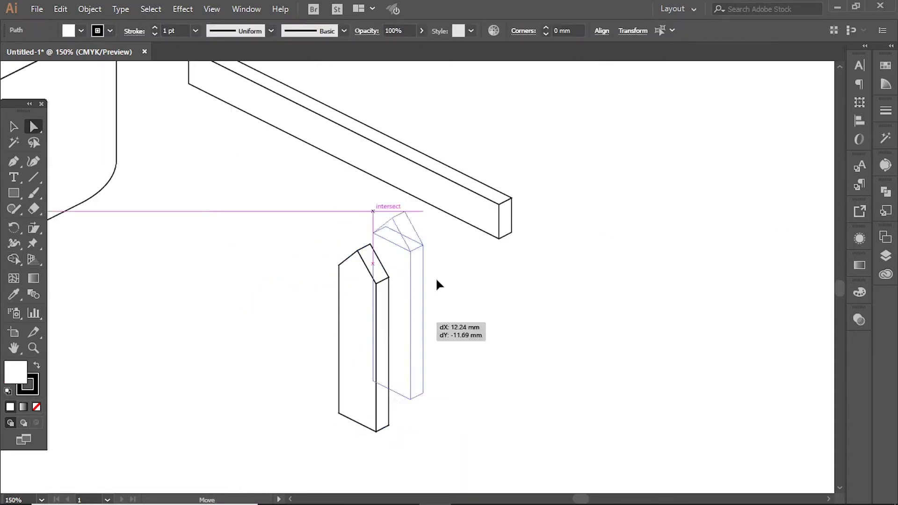
scroll(468, 400, "up", 5)
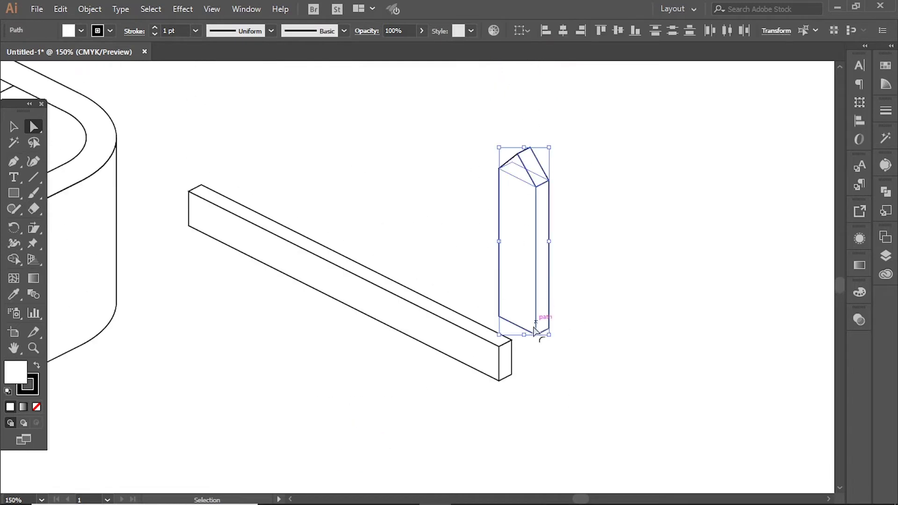
Place the picket at the rail's right end and drop a copy beside it.
mouse_move(534, 339)
left_mouse_down()
mouse_move(515, 345)
mouse_move(588, 407)
left_mouse_up()
scroll(515, 346, "up", 2)
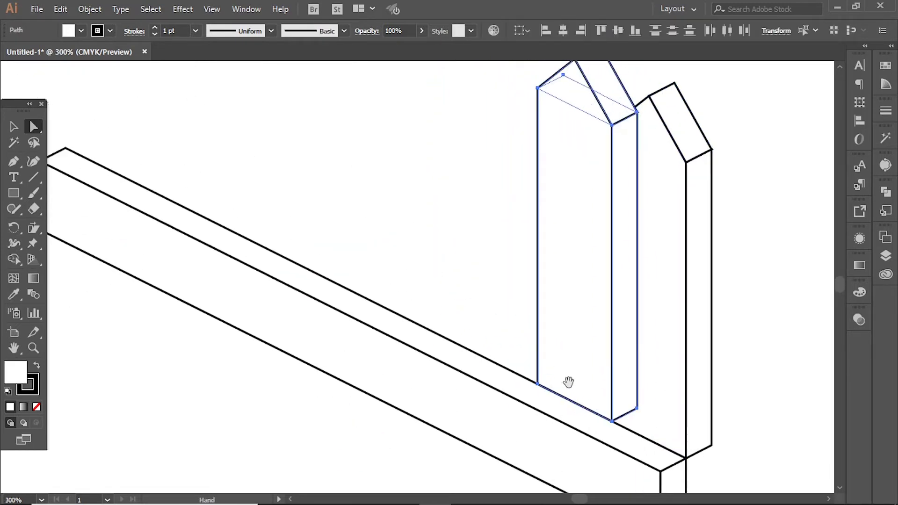
left_click_drag(728, 105, 672, 208)
scroll(668, 281, "down", 3)
left_click(672, 390, "shift")
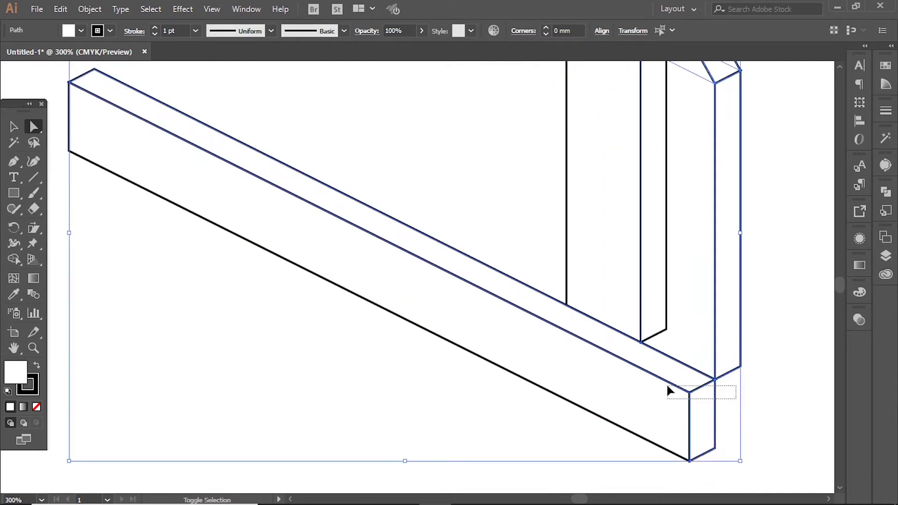
left_click(683, 393, "shift")
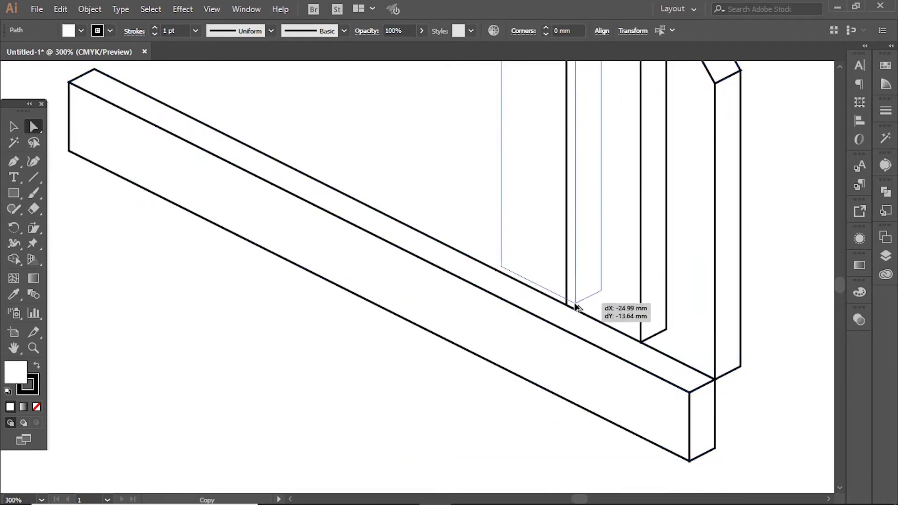
Add another picket copy, repeat it with Ctrl+D, and delete the overlapping extra picket.
left_click_drag(718, 375, 591, 367)
scroll(636, 341, "down", 3)
key("ctrl+d")
key("ctrl+d")
key("ctrl+d")
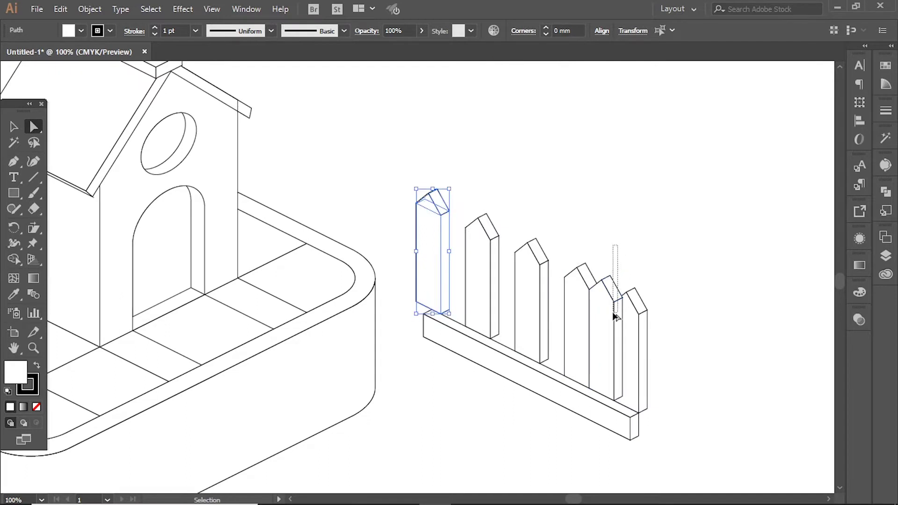
left_click_drag(614, 316, 615, 318)
key("Delete")
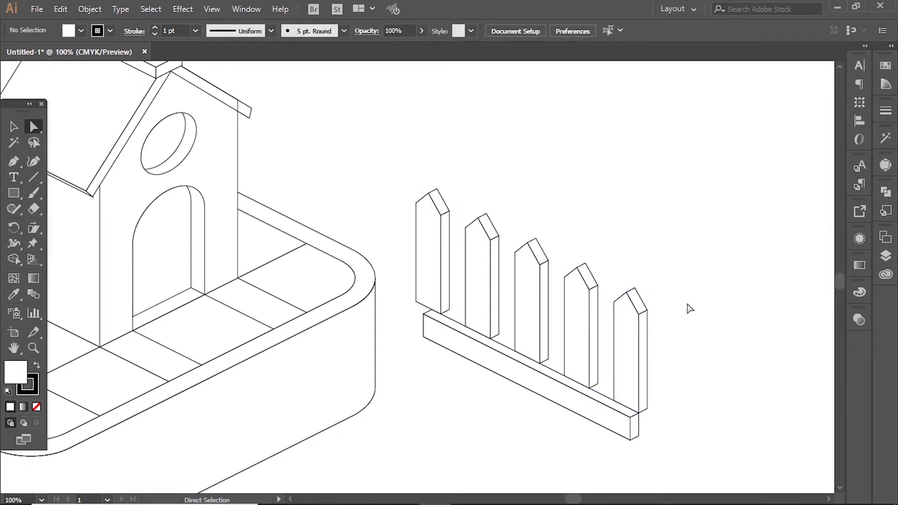
scroll(604, 327, "up", 1)
left_click_drag(619, 265, 604, 304)
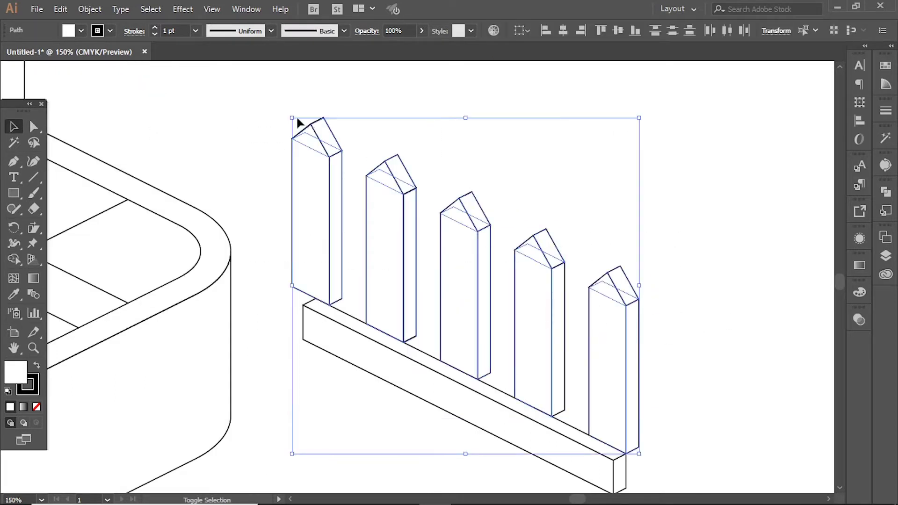
Shrink the row of five pickets with its bounding box.
left_click_drag(301, 120, 325, 143)
scroll(627, 250, "down", 3)
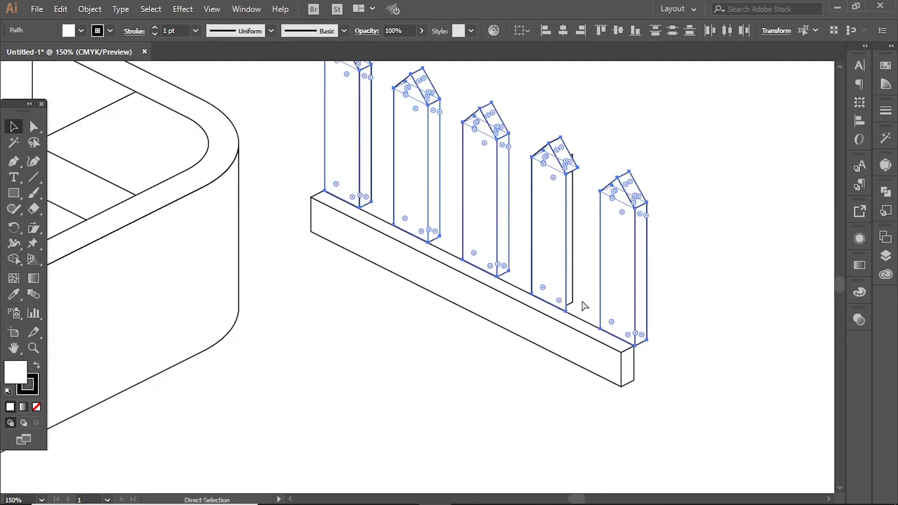
scroll(570, 248, "up", 3)
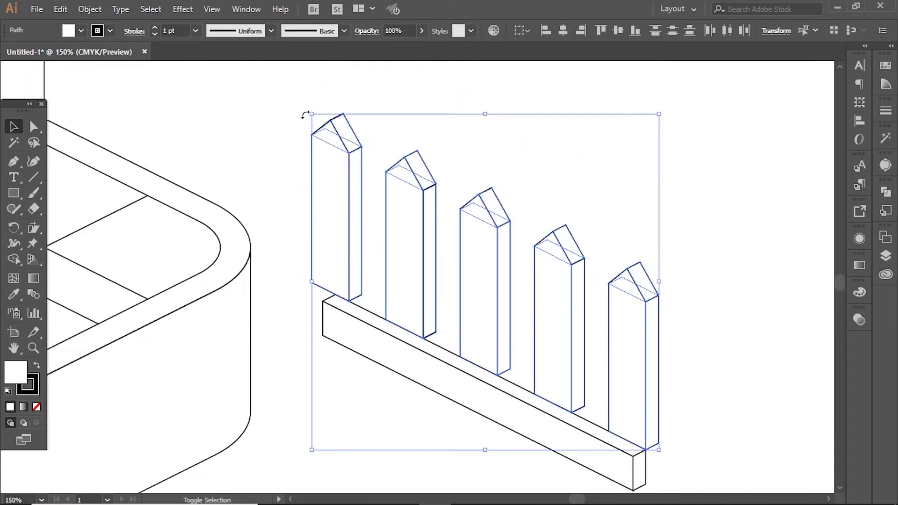
left_click_drag(311, 115, 335, 138)
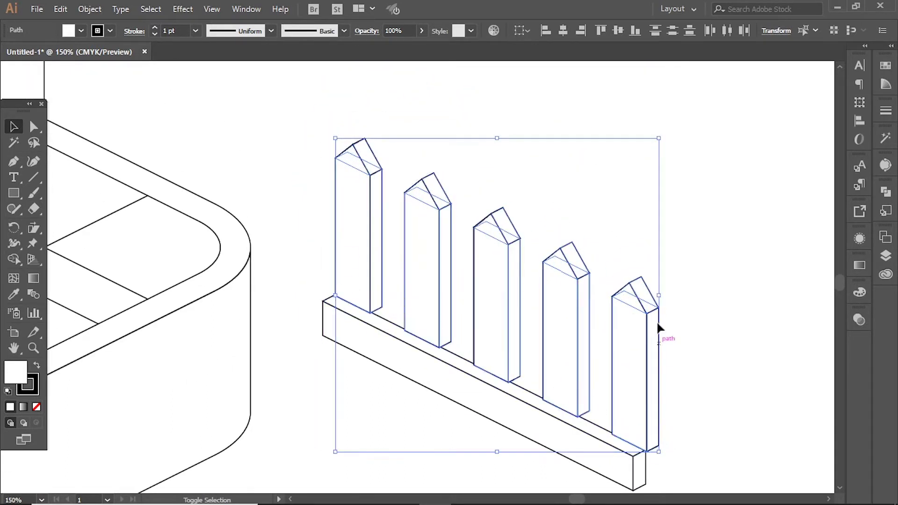
left_click_drag(659, 300, 655, 299)
scroll(654, 299, "up", 4)
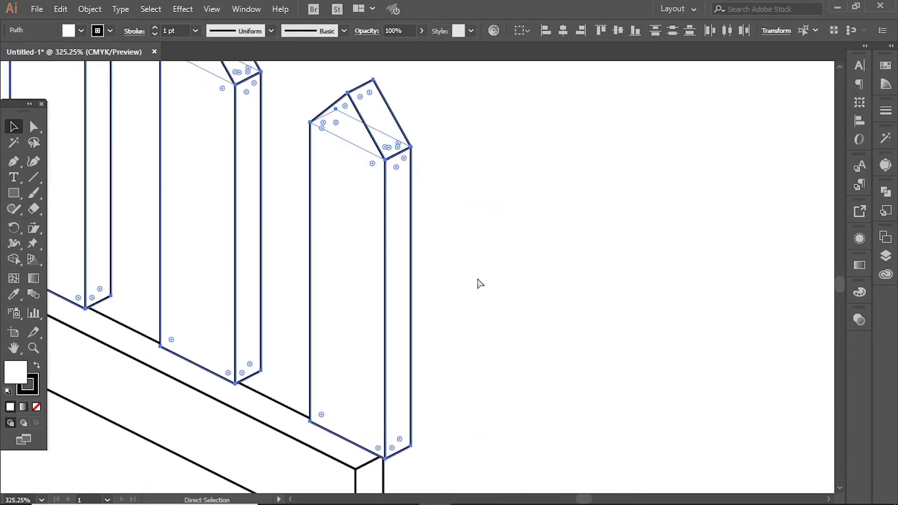
left_click_drag(411, 122, 425, 130)
Lower the pickets straight down 39 mm so the rail crosses their middles.
key("ctrl+1")
left_click_drag(356, 180, 358, 254)
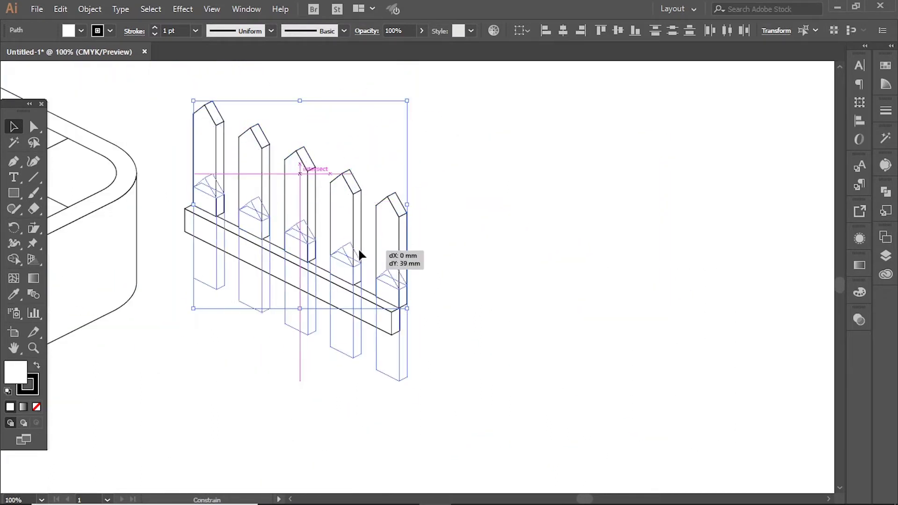
scroll(472, 283, "up", 2)
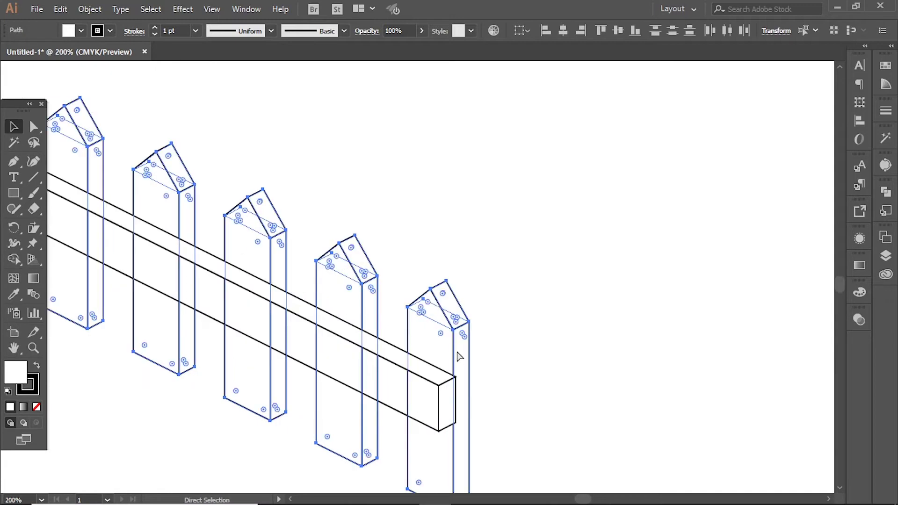
left_click_drag(642, 293, 644, 294)
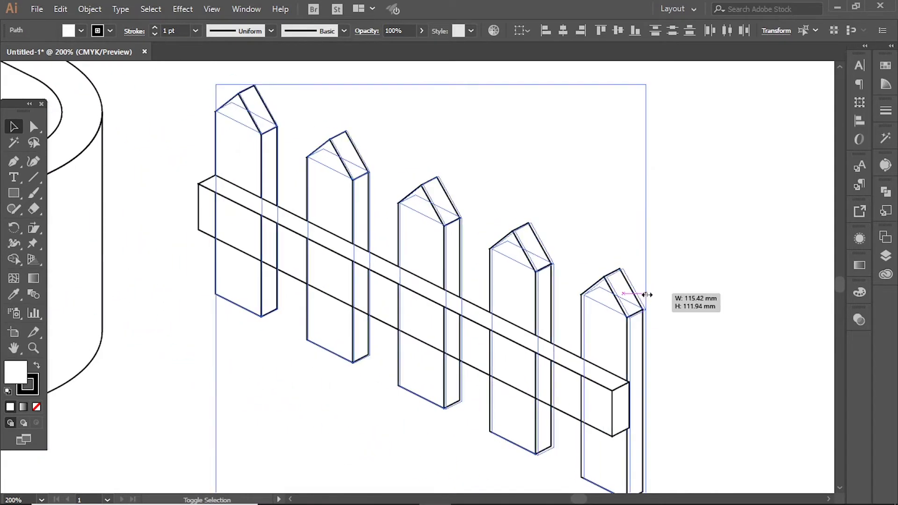
scroll(621, 256, "down", 3)
Give the rail a white fill so it sits in front of the pickets.
left_click(511, 292)
scroll(510, 292, "up", 3)
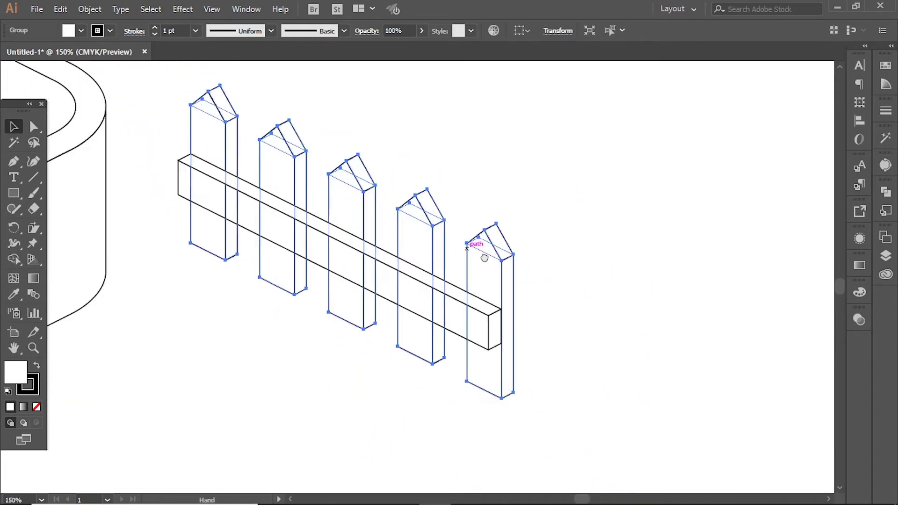
left_click(482, 369)
left_click(10, 407)
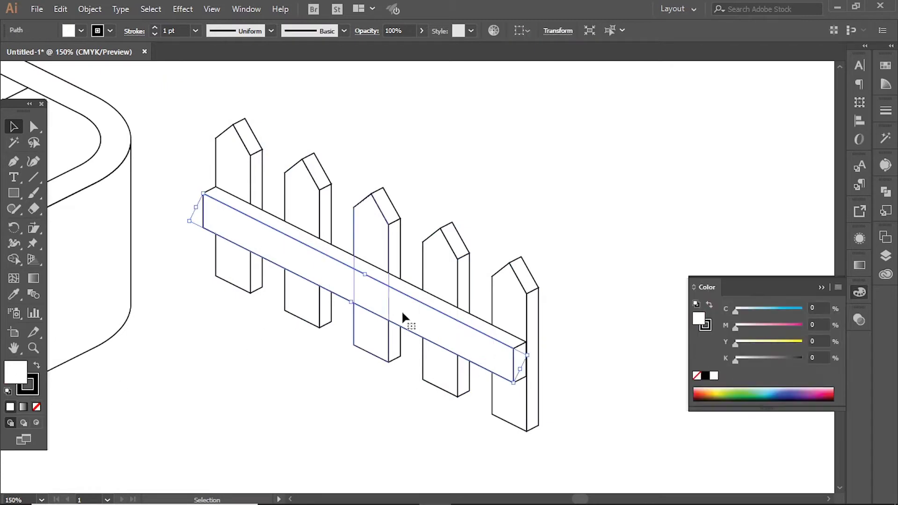
scroll(514, 258, "up", 1)
left_click(615, 202)
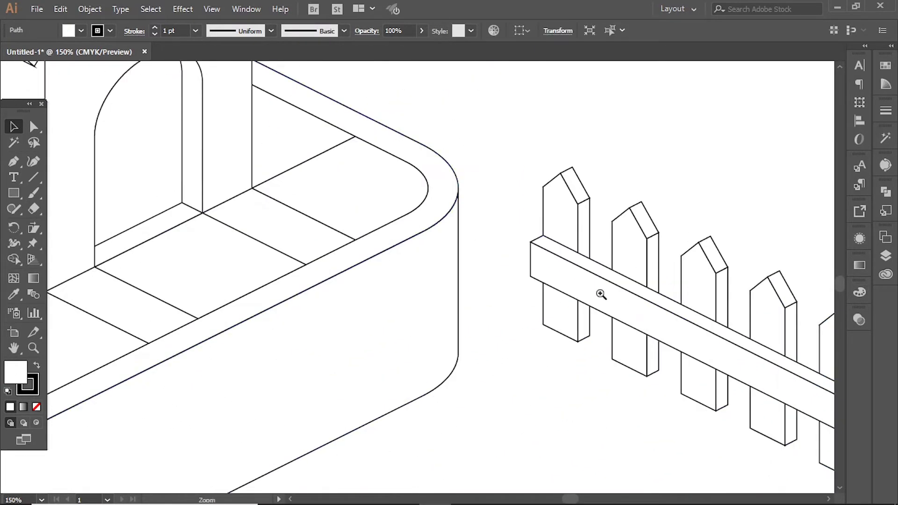
Reflect the pasted ellipse and shrink it to a small nail hole.
right_click(445, 236)
mouse_move(480, 423)
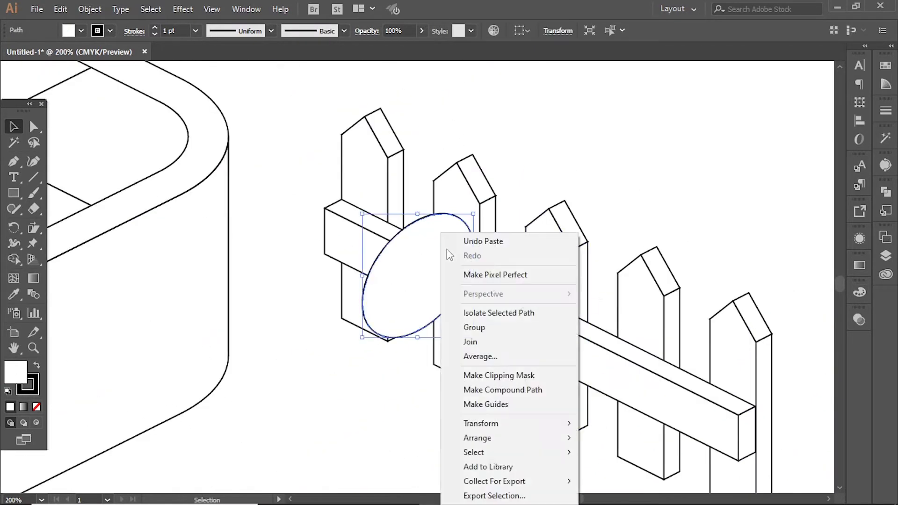
left_click(625, 349)
left_click(448, 313)
left_click_drag(471, 207, 463, 268)
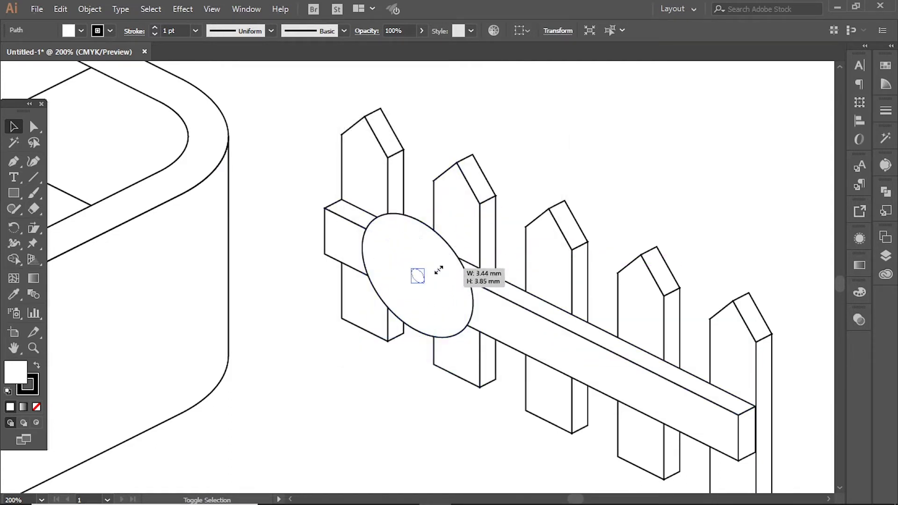
Place the nail hole on the rail over the first picket.
left_click(343, 240, "ctrl")
left_click_drag(214, 224, 214, 191)
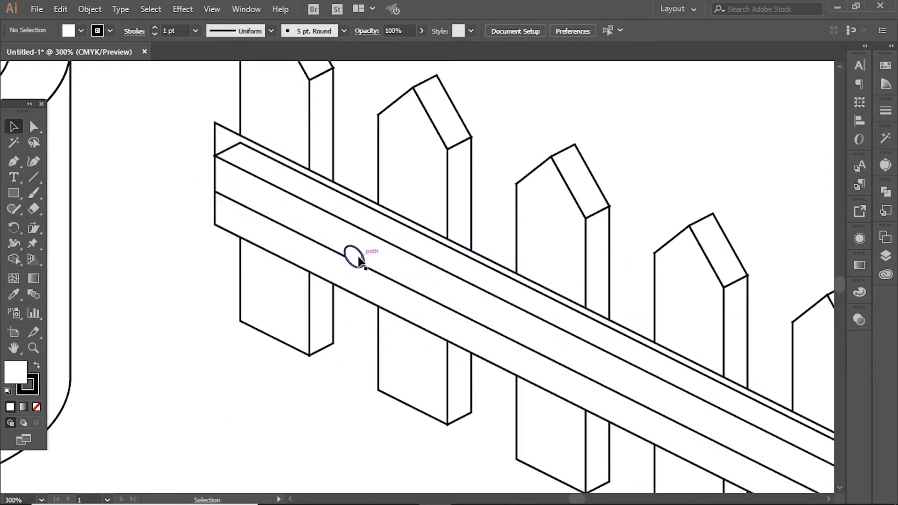
left_click(259, 216, "ctrl+alt")
left_click(334, 232, "ctrl")
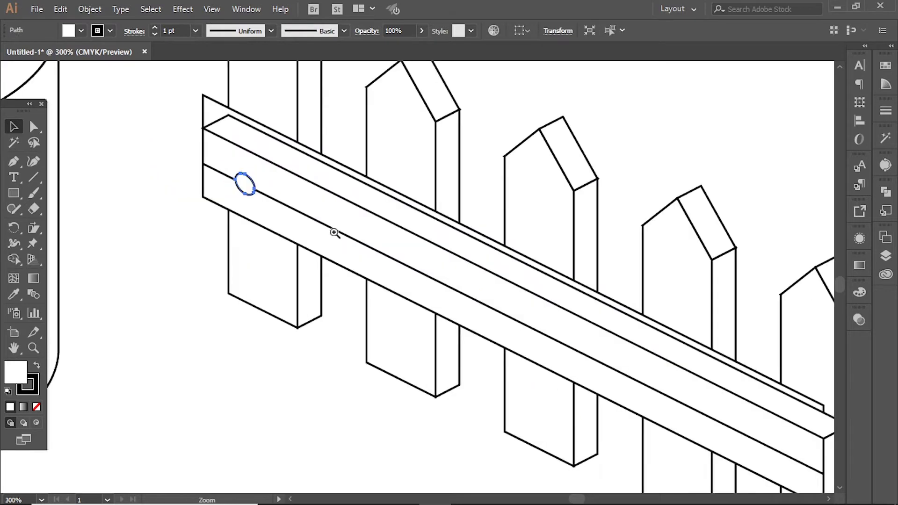
left_click_drag(356, 242, 355, 242)
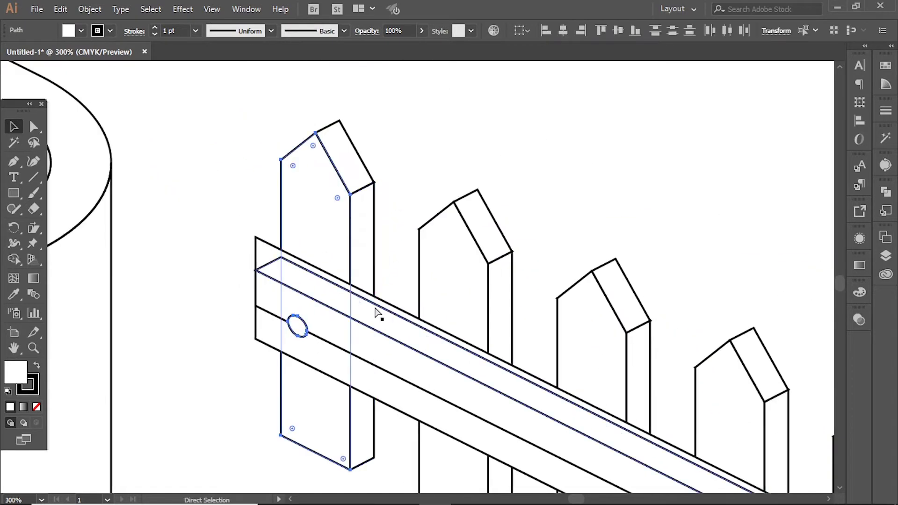
scroll(377, 315, "down", 3)
Repeat nail holes along the rail and bring the rail in front of the pickets.
left_click(445, 248, "ctrl+alt")
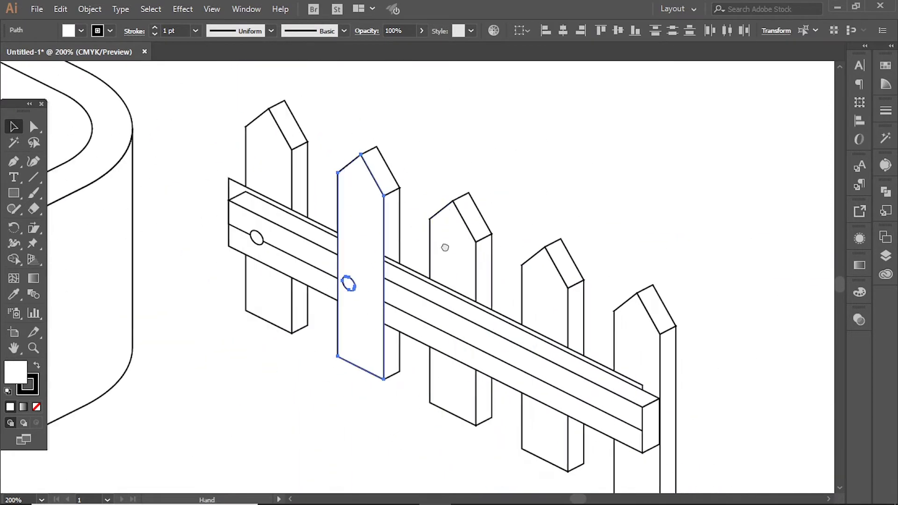
key("ctrl+d")
key("ctrl+d")
key("ctrl+d")
key("ctrl+z")
key("ctrl+z")
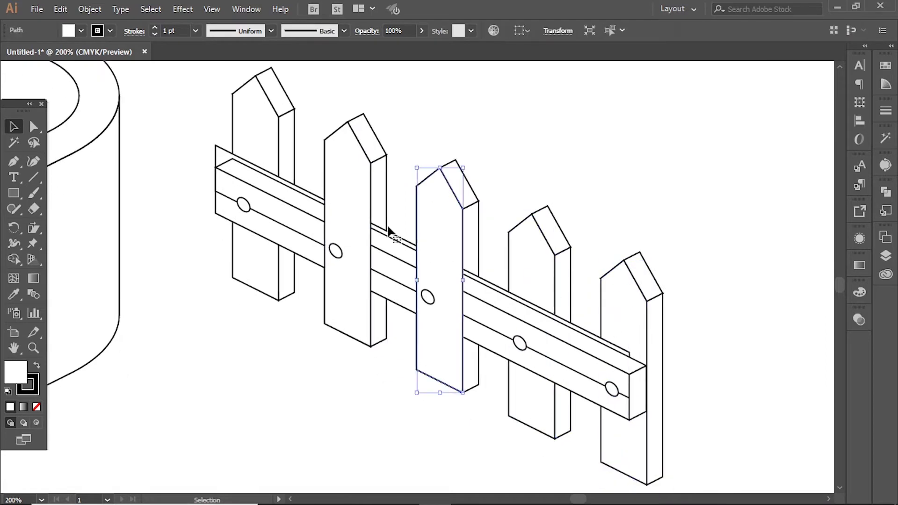
left_click(249, 178)
key("ctrl+shift+bracketright")
key("ctrl+shift+a")
Reshape the pointed top of the fifth picket.
left_click(502, 271, "ctrl+alt")
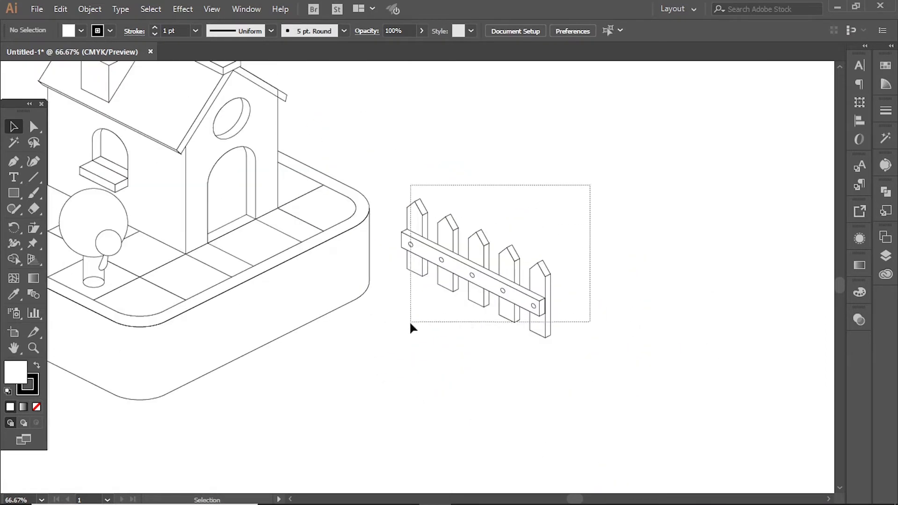
left_click_drag(589, 185, 409, 321)
key("ctrl+equal")
key("ctrl+equal")
left_click(80, 225, "ctrl")
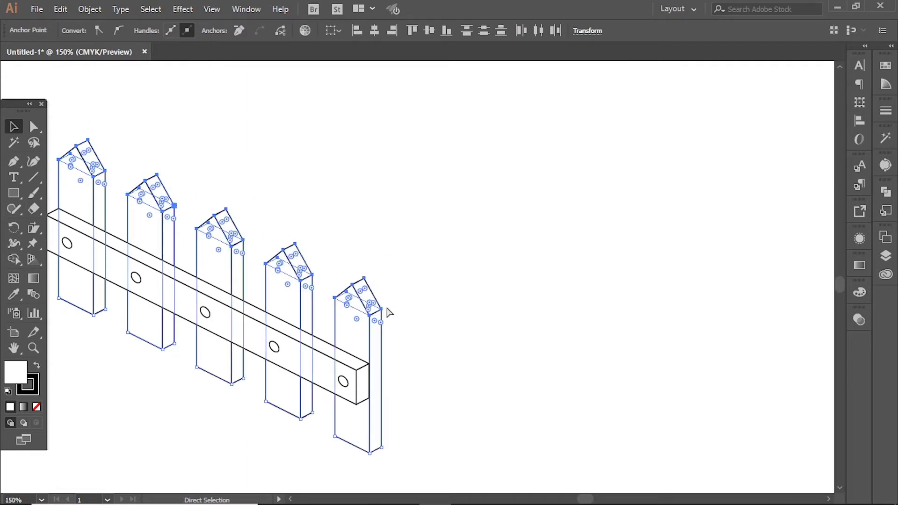
left_click_drag(335, 260, 398, 299)
key("ctrl+minus")
key("ctrl+minus")
key("ctrl+shift+a")
Paste a copy of the fence behind the round tree and shift it down-left.
mouse_move(588, 216)
left_mouse_down()
mouse_move(472, 374)
mouse_move(485, 375)
mouse_move(220, 307)
left_mouse_up()
key("ctrl+equal")
key("ctrl+equal")
key("ctrl+x")
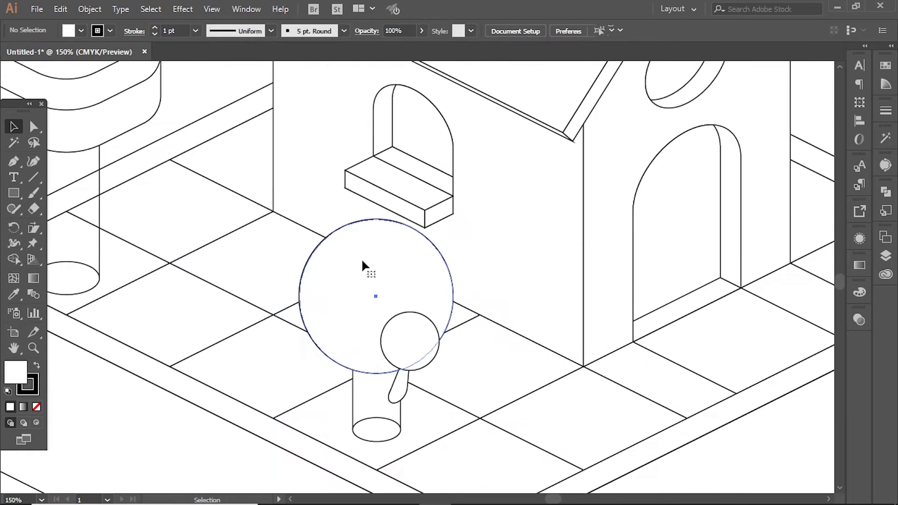
left_click(376, 270)
key("ctrl+b")
left_click(449, 344)
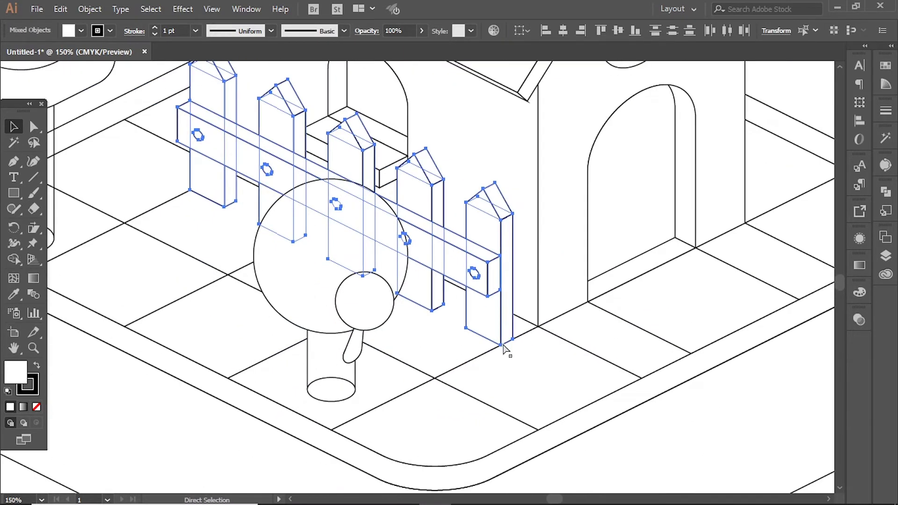
left_click_drag(501, 347, 479, 356)
Nudge the fence copy into position in the yard.
key("ctrl+minus")
key("ctrl+equal")
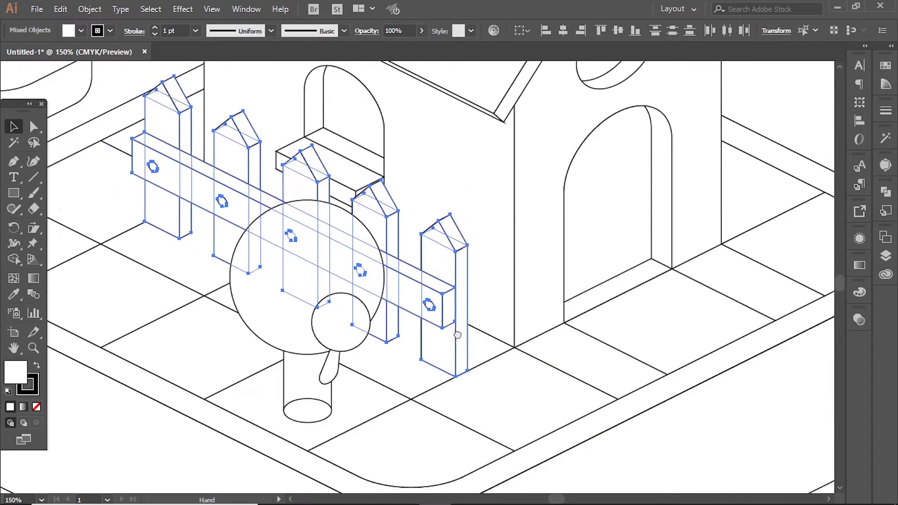
left_click_drag(495, 402, 489, 394)
key("ctrl+minus")
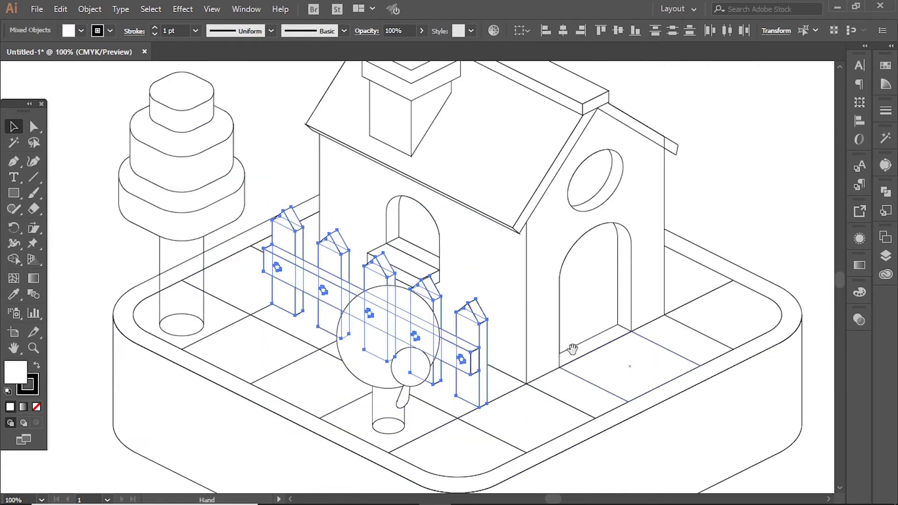
left_click(696, 241)
key("ctrl+minus")
key("ctrl+equal")
Scale the fence copy down and move it right and down.
left_click(159, 234)
left_click_drag(143, 179, 156, 192)
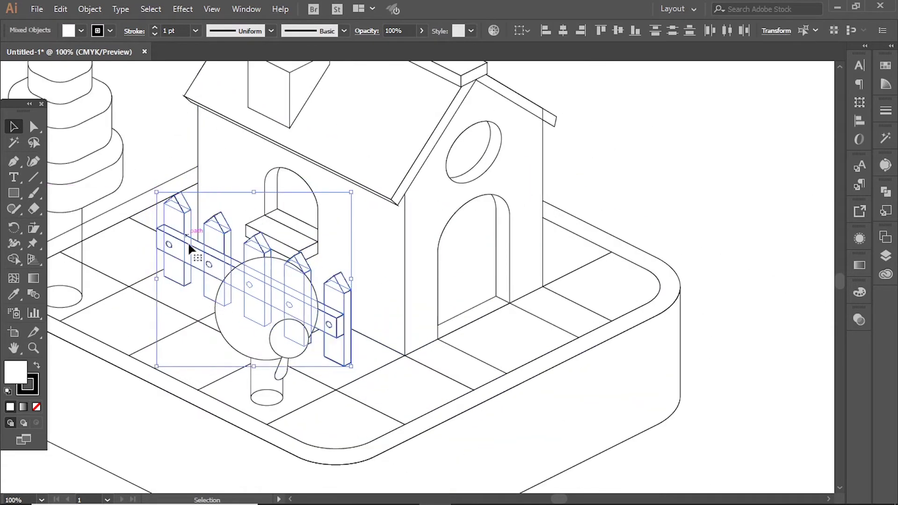
left_click_drag(337, 367, 343, 373)
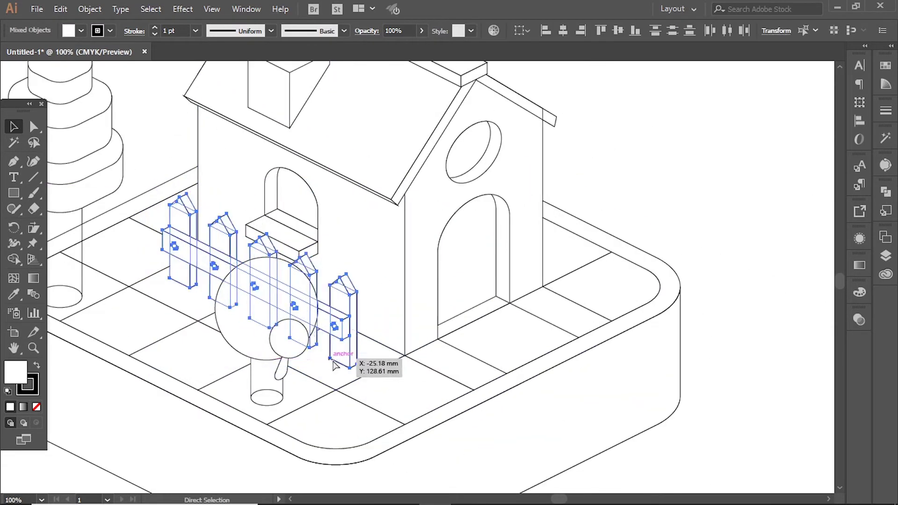
left_click(281, 370, "ctrl")
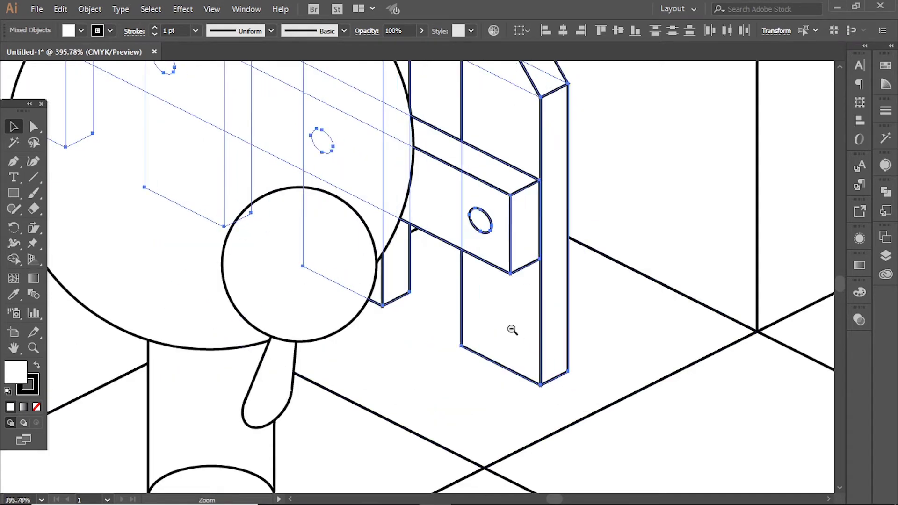
left_click(511, 384, "ctrl+alt")
left_click(457, 350)
Move the fence group onto the floor tile.
left_click(400, 357)
key("ctrl+plus")
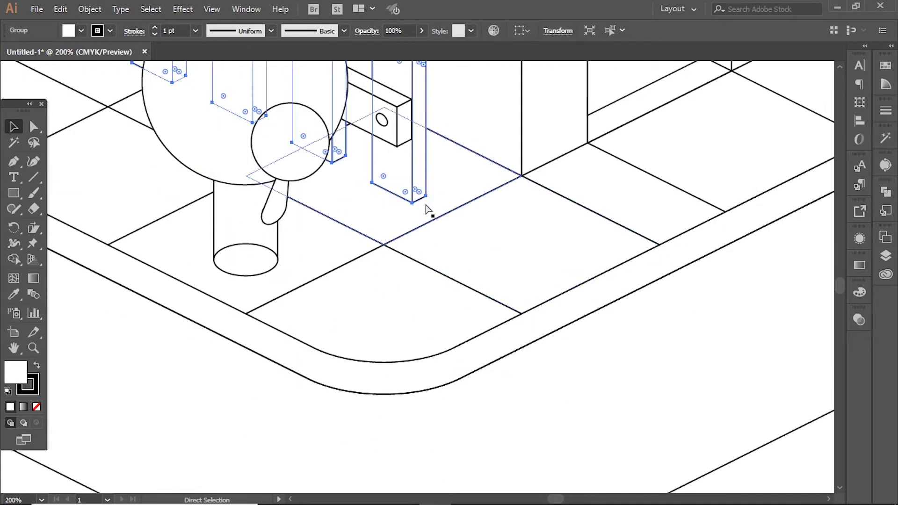
left_click_drag(427, 208, 414, 206)
key("ctrl+0")
left_click(577, 365)
scroll(437, 220, "up", 5)
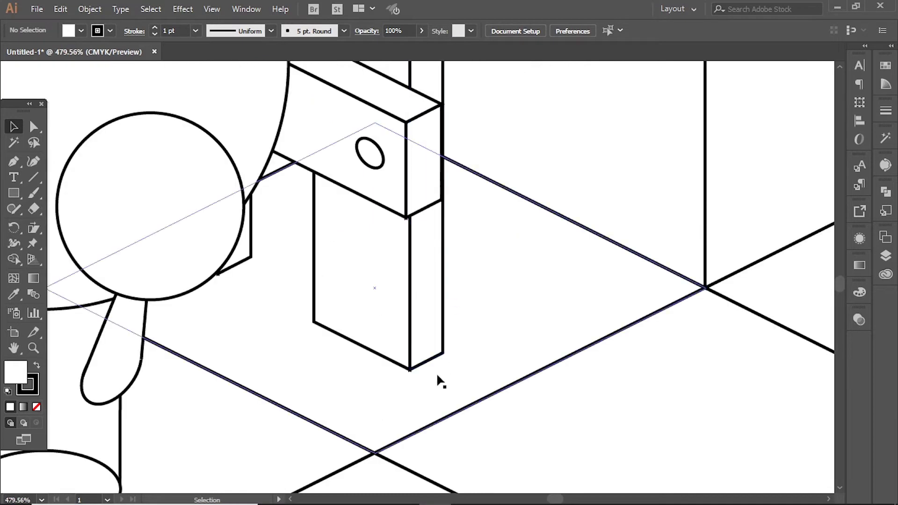
Copy a floor tile near the fence up and to the left.
left_click(612, 311)
left_click_drag(611, 310, 387, 206)
scroll(435, 181, "up", 5)
mouse_move(437, 241)
left_mouse_down()
mouse_move(435, 451)
mouse_move(442, 369)
left_mouse_up()
Shift the fence posts down, then slightly right and up into place.
left_click(465, 321)
left_click_drag(465, 320, 461, 345)
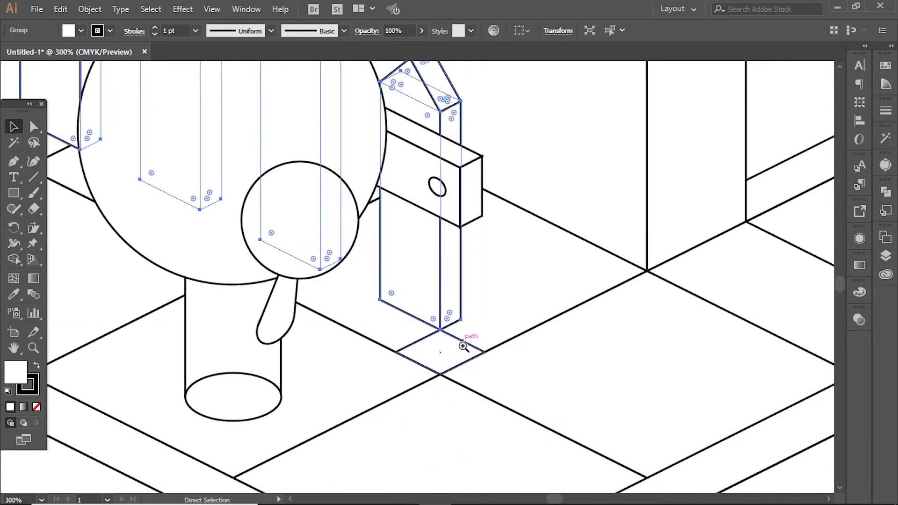
key("ctrl+minus")
left_click(487, 432)
key("ctrl+minus")
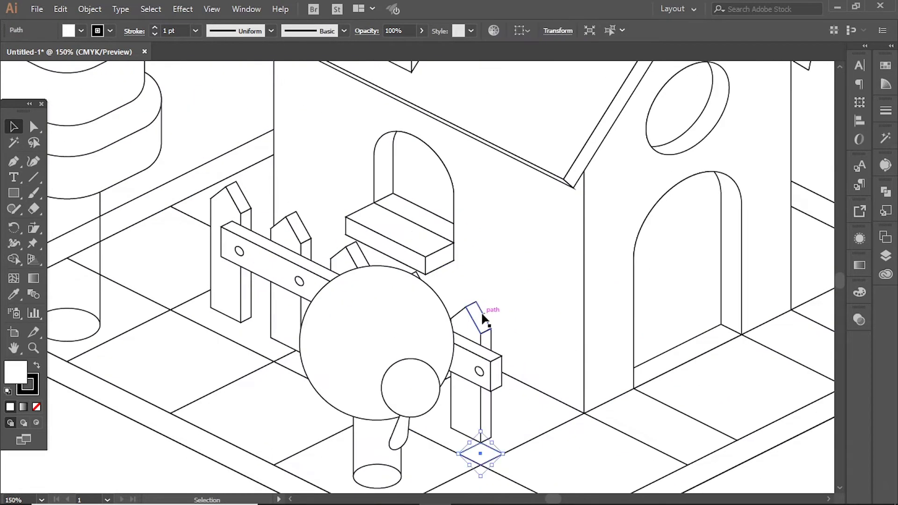
left_click_drag(237, 201, 248, 197)
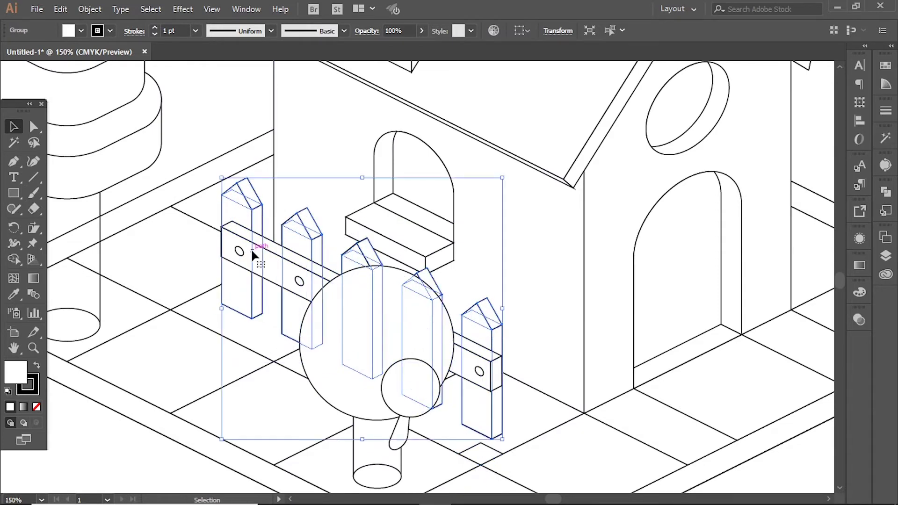
left_click(238, 253)
key("ctrl+shift+a")
key("ctrl+minus")
key("ctrl+minus")
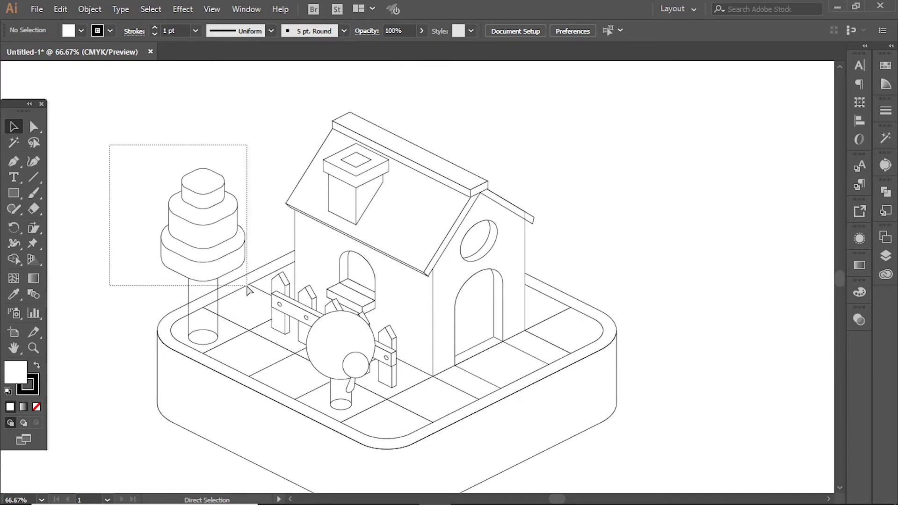
Lower the left tree's bottom points by about 15.81 mm.
left_click_drag(247, 286, 247, 285)
left_click_drag(246, 245, 248, 261)
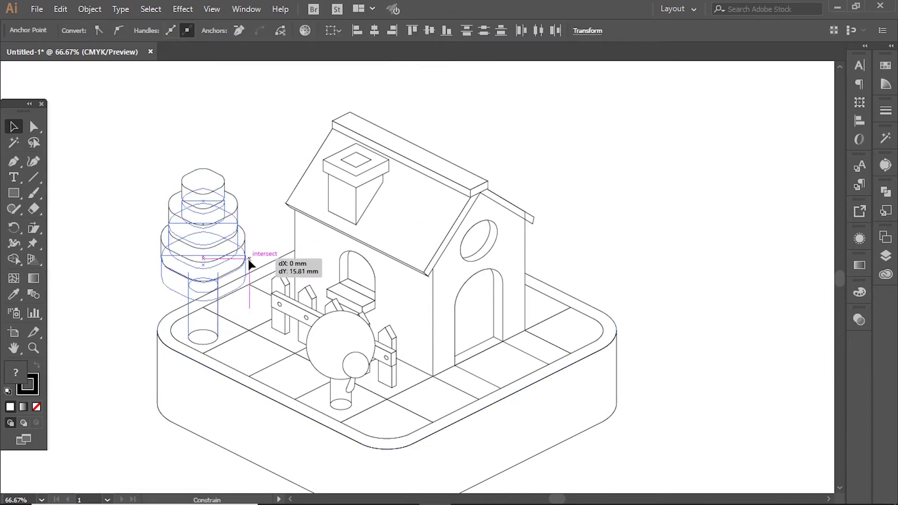
scroll(249, 263, "up", 5)
left_click_drag(415, 365, 409, 366)
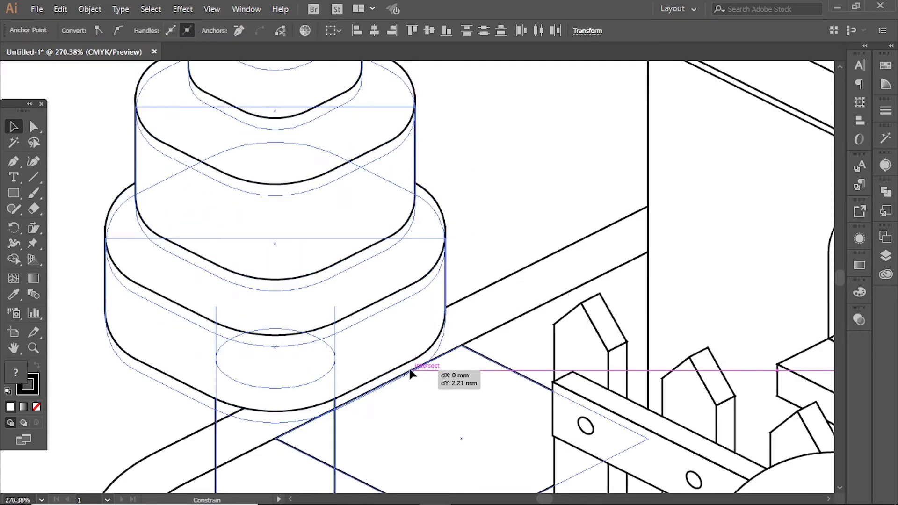
scroll(469, 215, "down", 5)
left_click(644, 237)
scroll(644, 238, "up", 1)
scroll(603, 235, "up", 3)
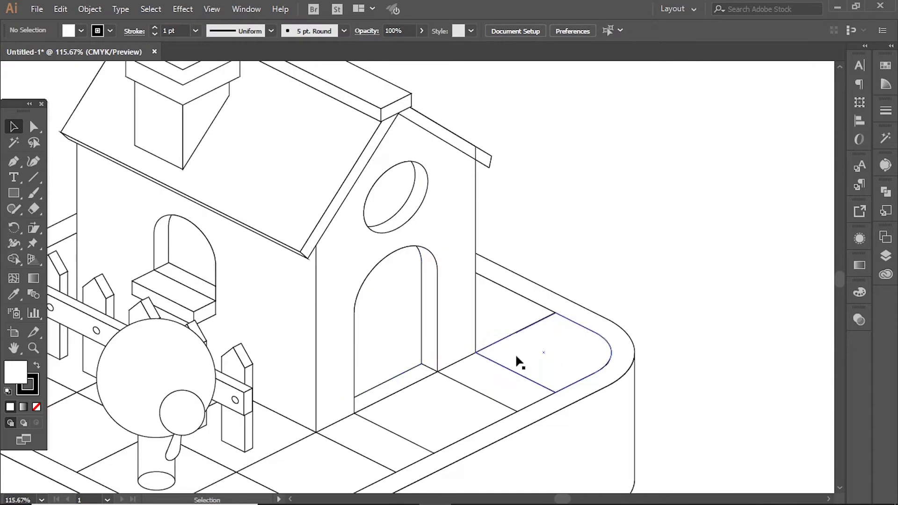
scroll(519, 362, "up", 1)
Widen the ellipse to fill the side door arch and raise it to the arch top.
left_click(322, 222)
scroll(398, 155, "up", 1)
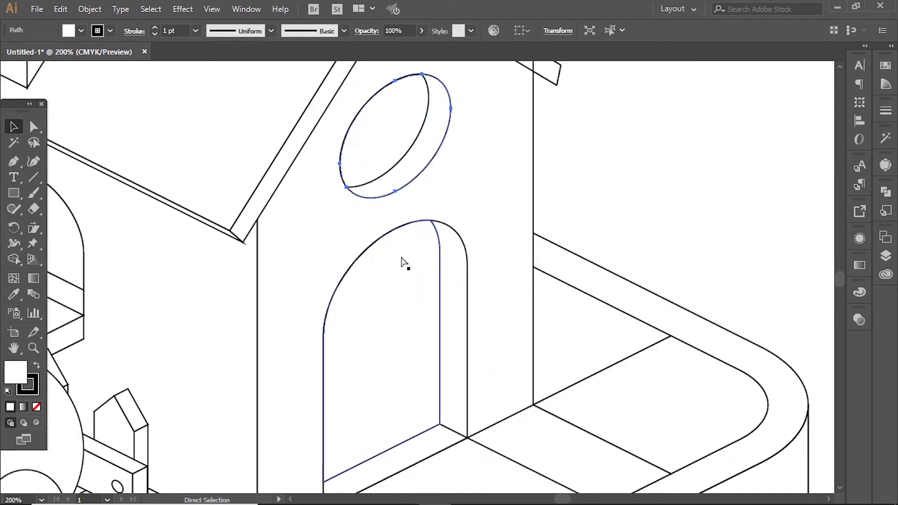
key("ctrl+z")
left_click_drag(450, 312, 470, 311)
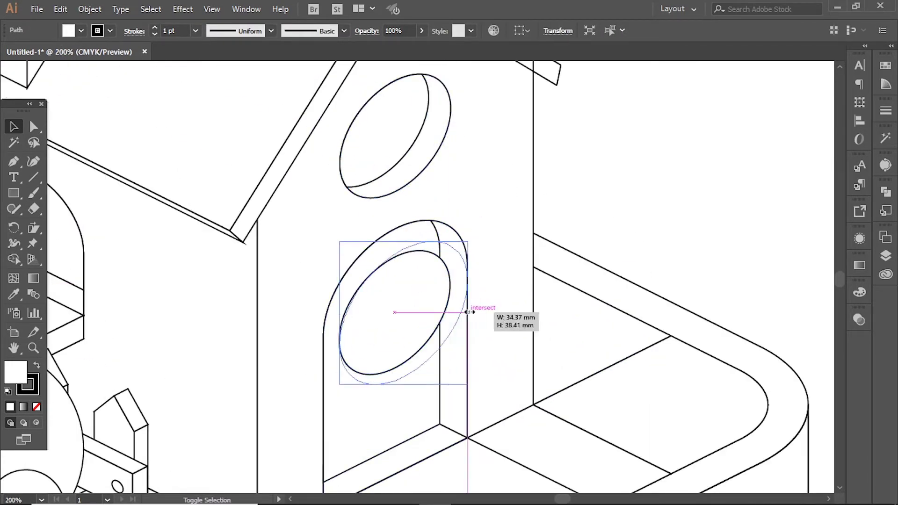
left_click_drag(337, 312, 329, 307)
scroll(422, 335, "up", 1)
left_click_drag(488, 137, 488, 118)
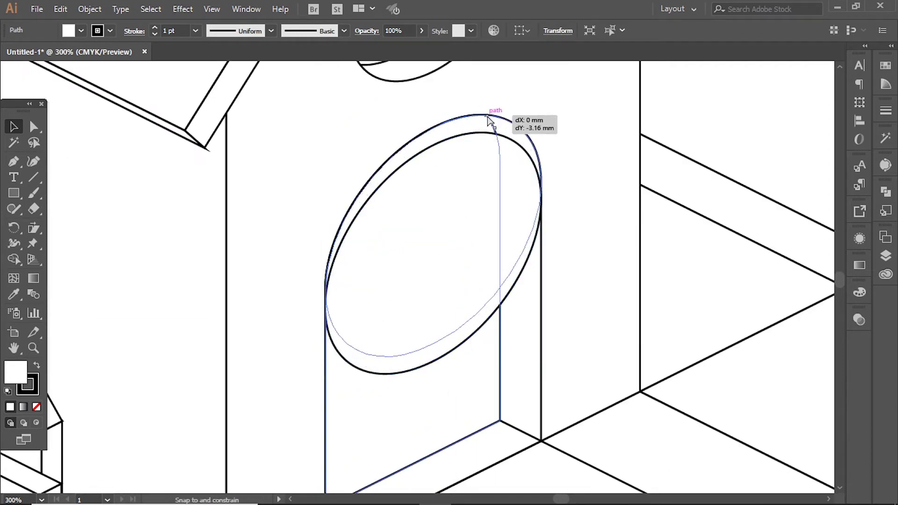
Draw a diagonal line at the door's base with the Line Segment tool.
left_click(32, 183)
scroll(645, 239, "down", 3)
scroll(517, 291, "down", 3)
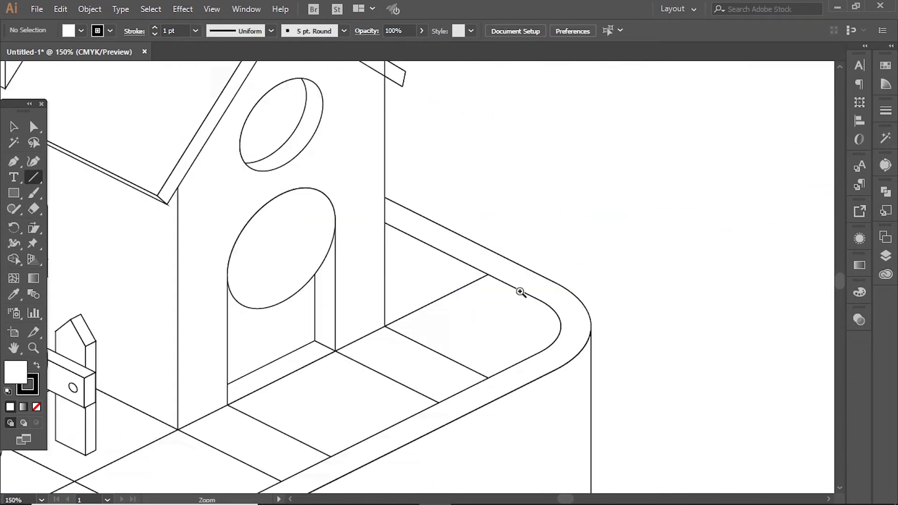
scroll(454, 297, "up", 5)
scroll(390, 270, "down", 3)
scroll(389, 271, "down", 3)
left_click_drag(461, 282, 287, 366)
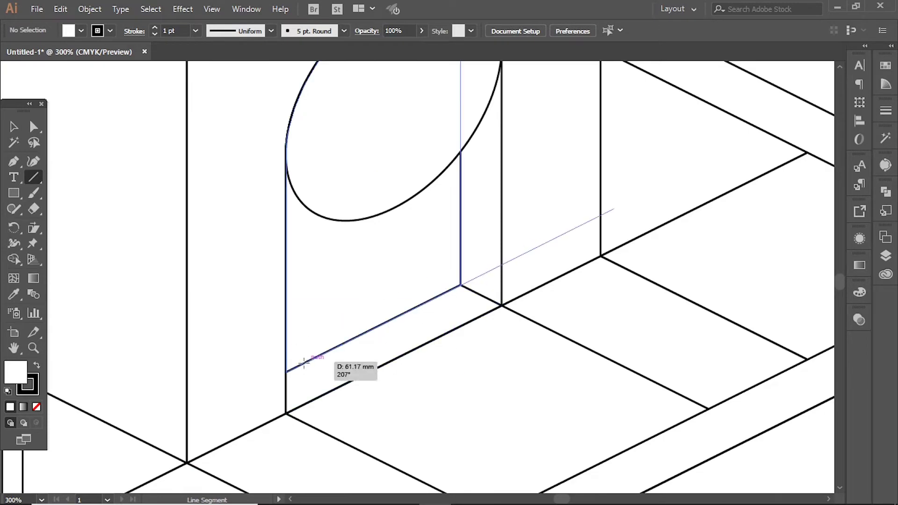
Resize the ellipse inside the door arch and add short lines at the door base.
key("v")
scroll(421, 288, "down", 1)
left_click_drag(481, 243, 461, 262)
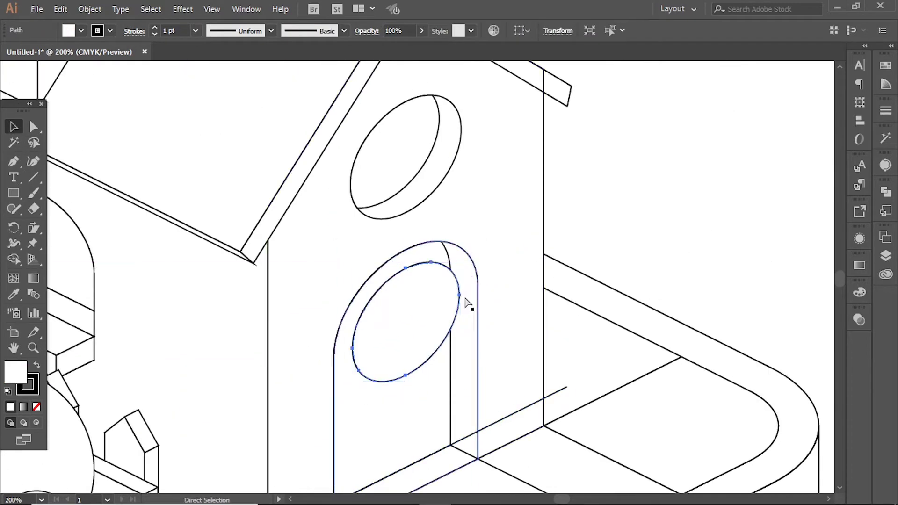
scroll(465, 303, "down", 3)
key("v")
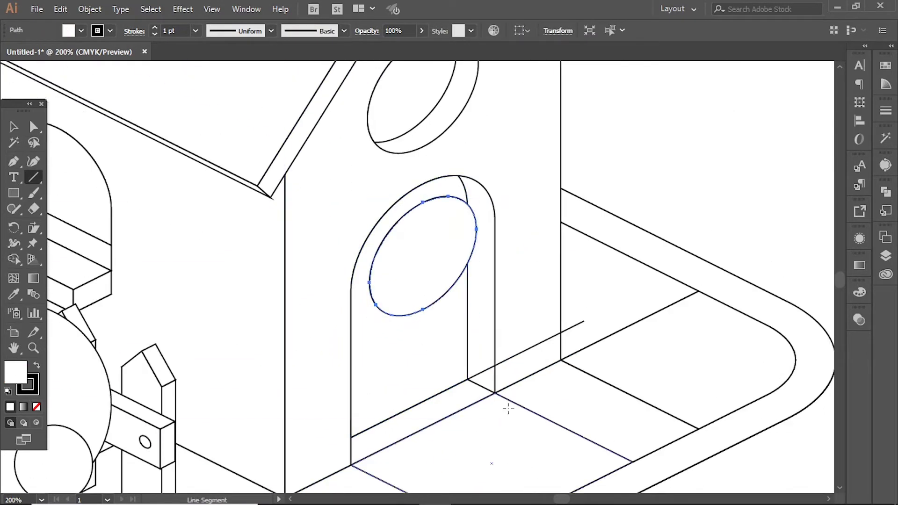
left_click_drag(522, 406, 467, 378)
left_click(403, 211)
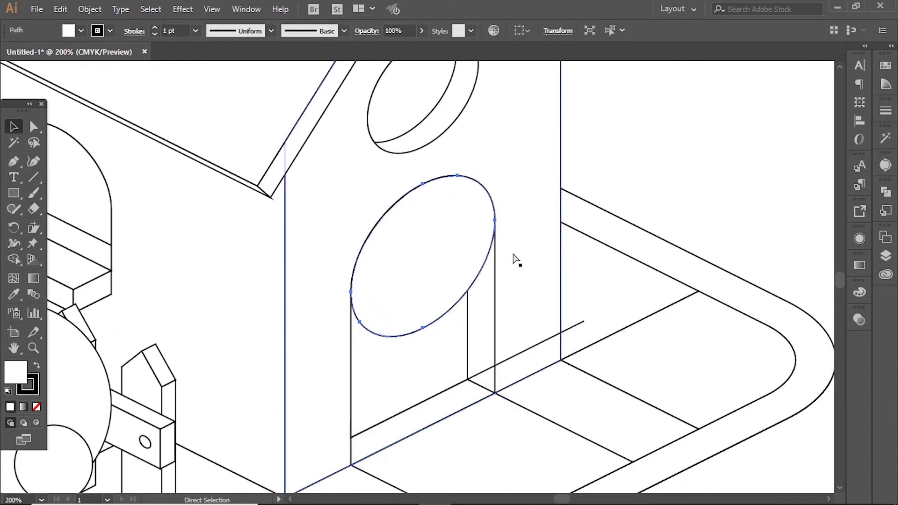
left_click_drag(459, 375, 468, 379)
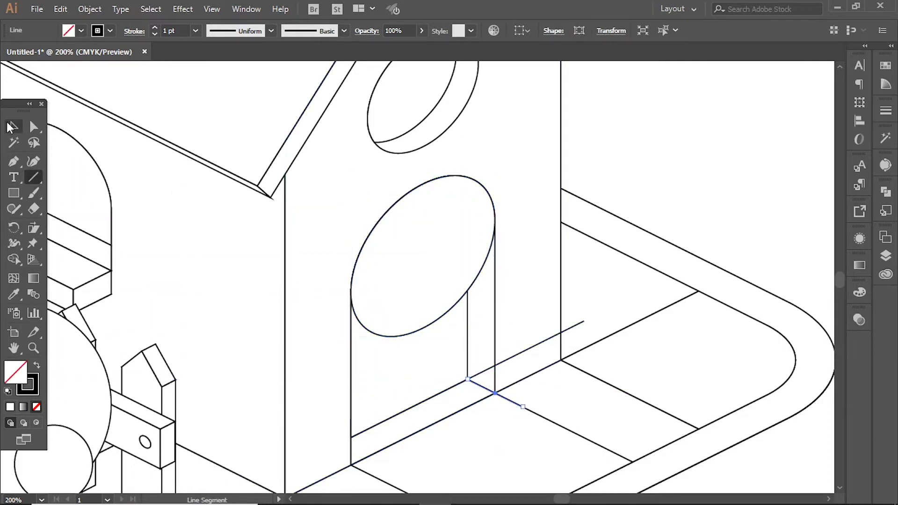
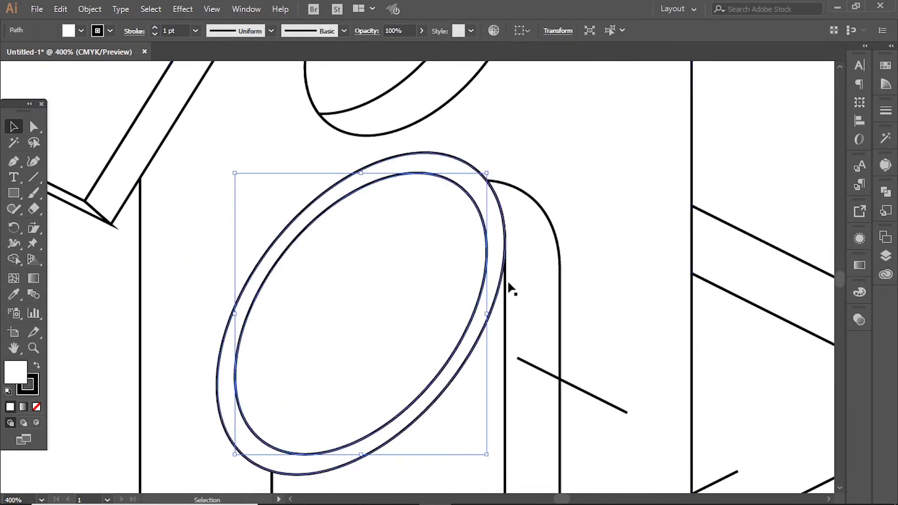
Make a smaller inner ellipse, cut it with a line, and delete its lower half to leave an arch.
key("ctrl+minus")
left_click_drag(383, 130, 374, 139)
key("backslash")
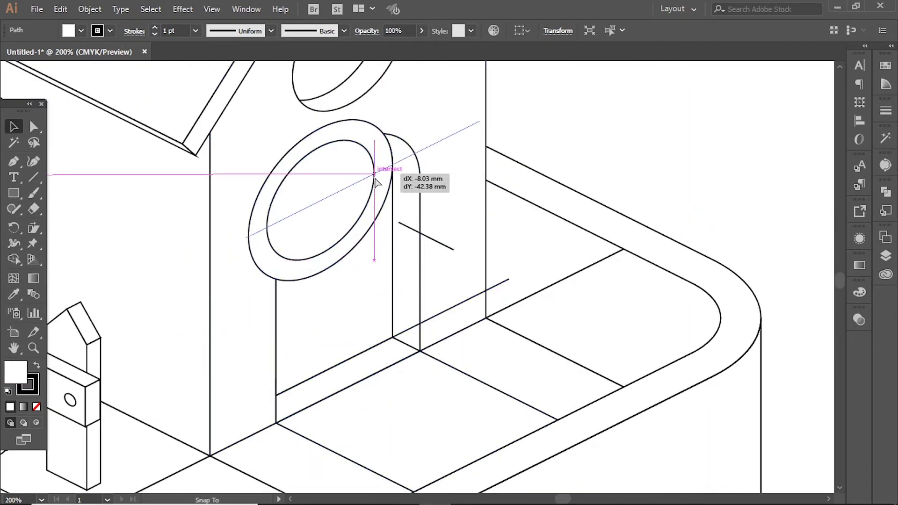
left_click_drag(363, 180, 479, 121)
left_click(14, 260)
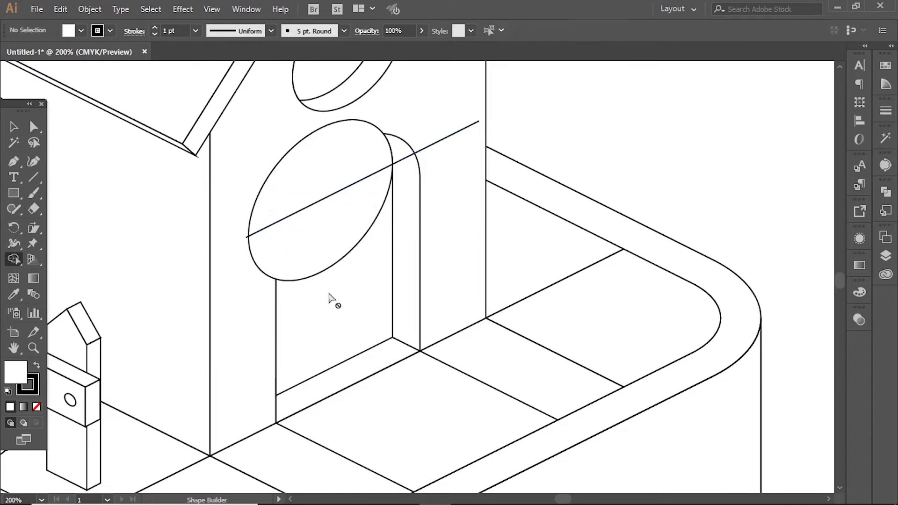
left_click_drag(340, 230, 395, 272)
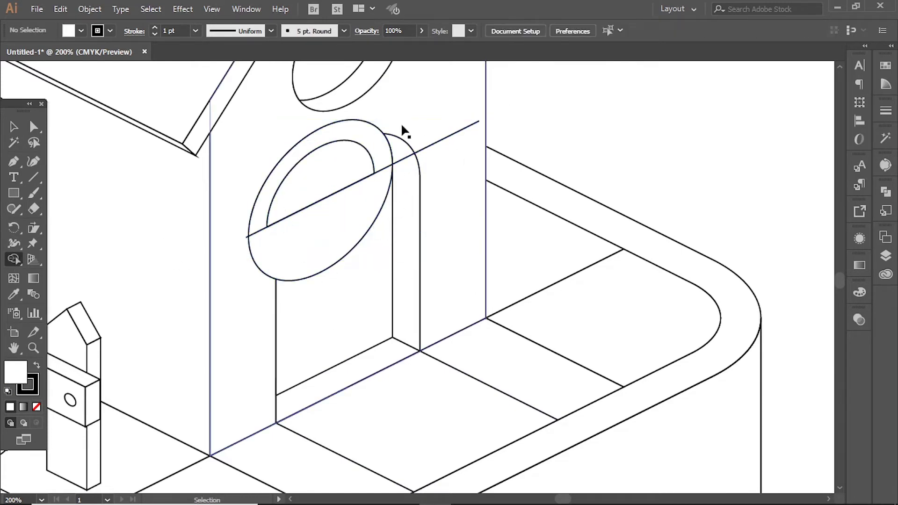
left_click(401, 128)
left_click(385, 154, "alt")
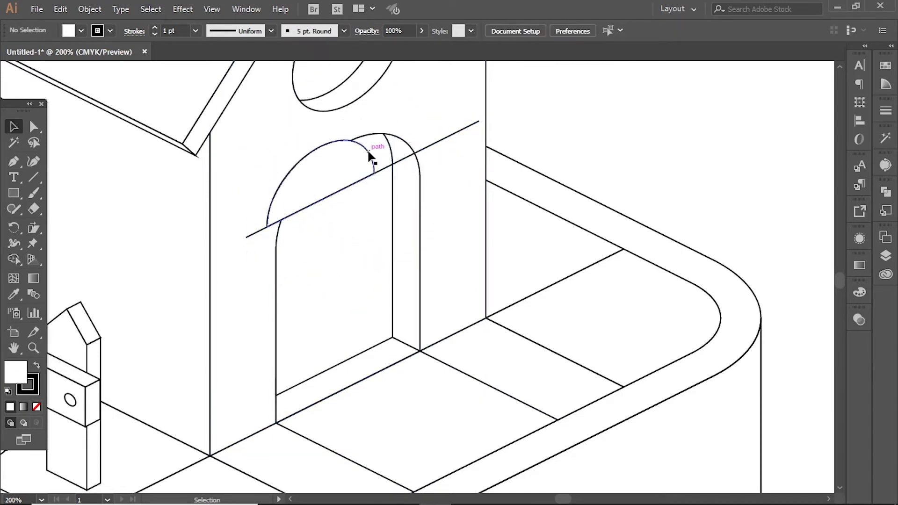
Draw a Pen segment from the arch edge inward and position it at the arch corner.
key("v")
left_click(375, 171)
left_click(348, 290)
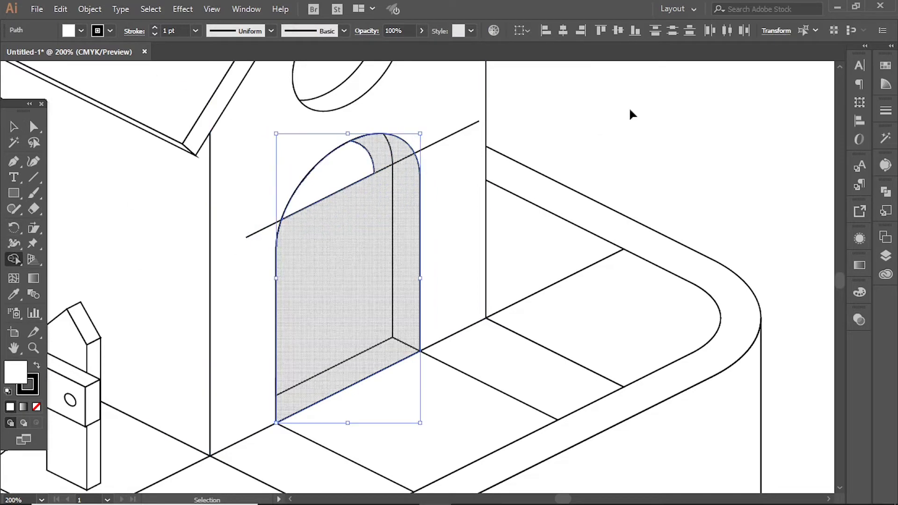
left_click(373, 174)
left_click(466, 378)
left_click(521, 407)
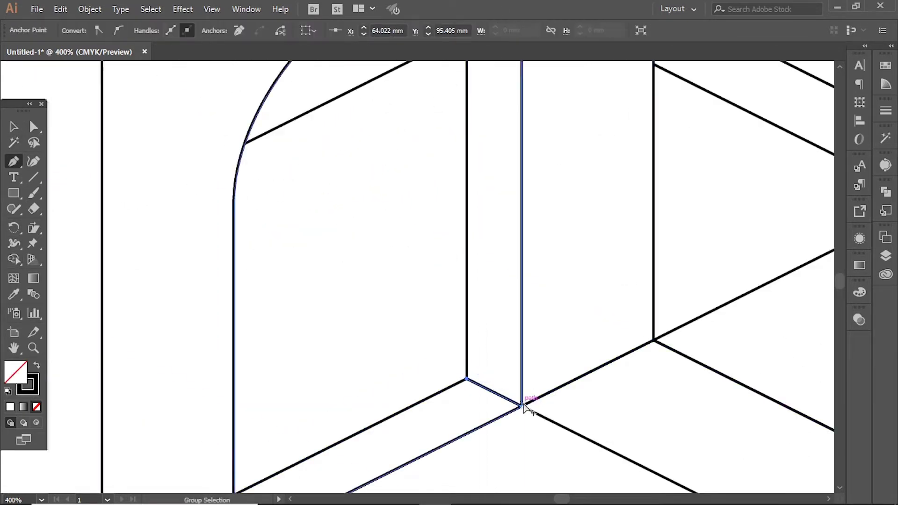
left_click_drag(521, 406, 406, 142)
scroll(407, 142, "up", 4)
left_click_drag(425, 303, 445, 255)
key("v")
key("ctrl+plus")
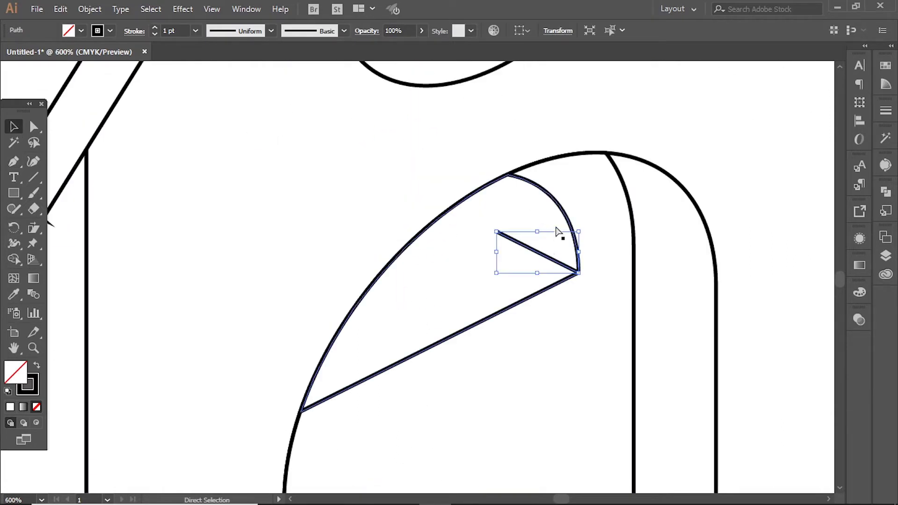
Duplicate the leaf shape and merge its region into the arch with Shape Builder.
left_click_drag(578, 273, 548, 257)
left_click(575, 187, "shift")
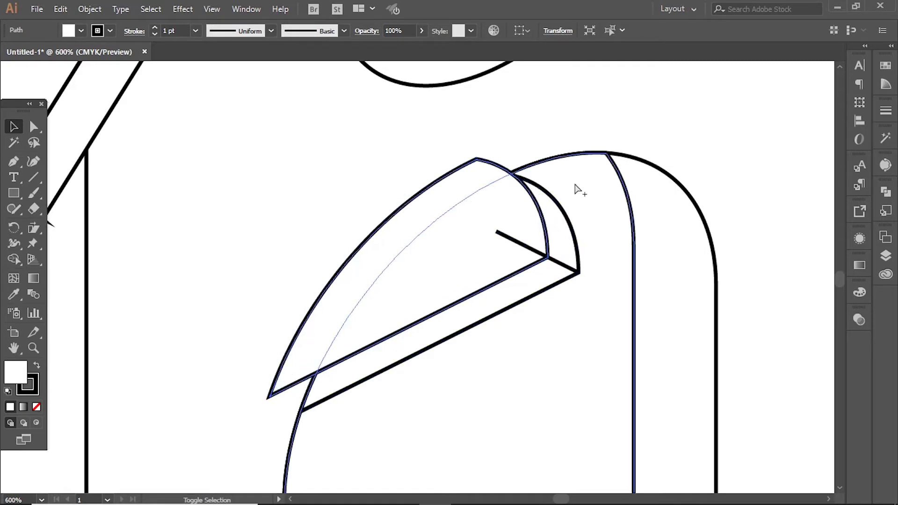
left_click(13, 259)
left_click_drag(456, 256, 661, 166)
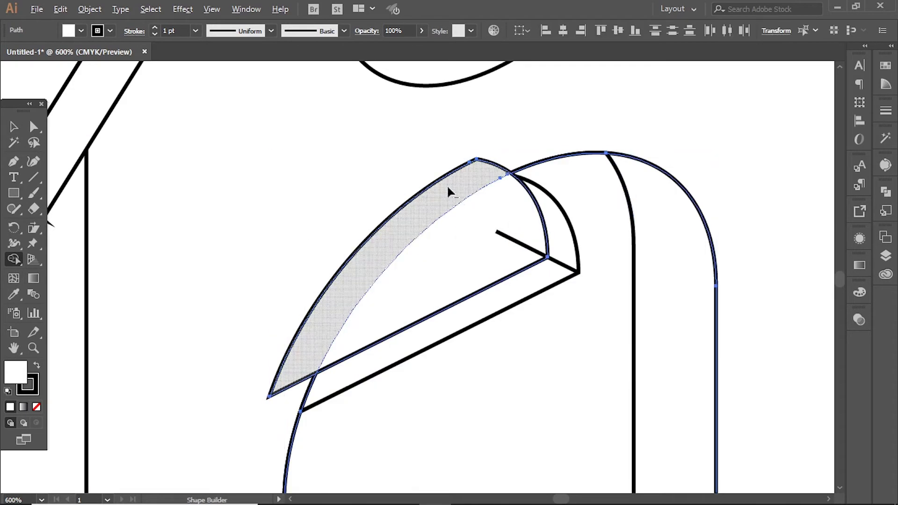
left_click(524, 193)
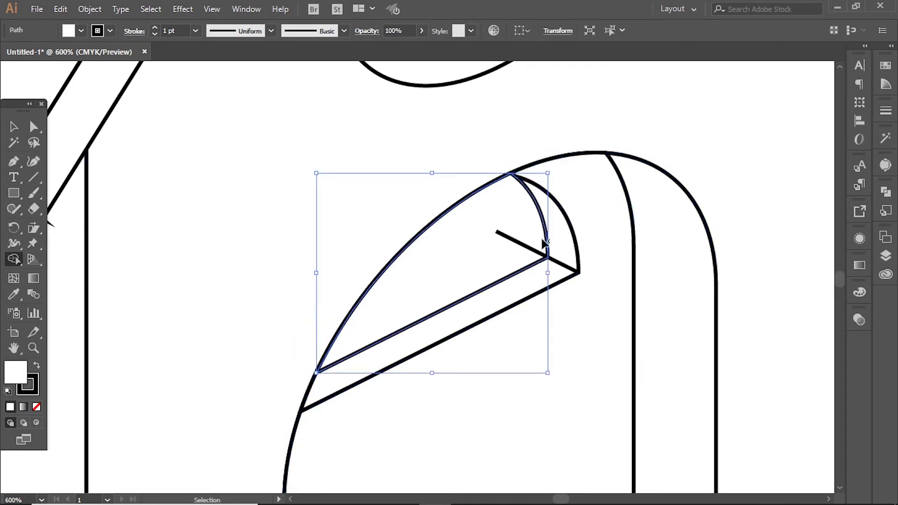
left_click_drag(546, 259, 541, 255)
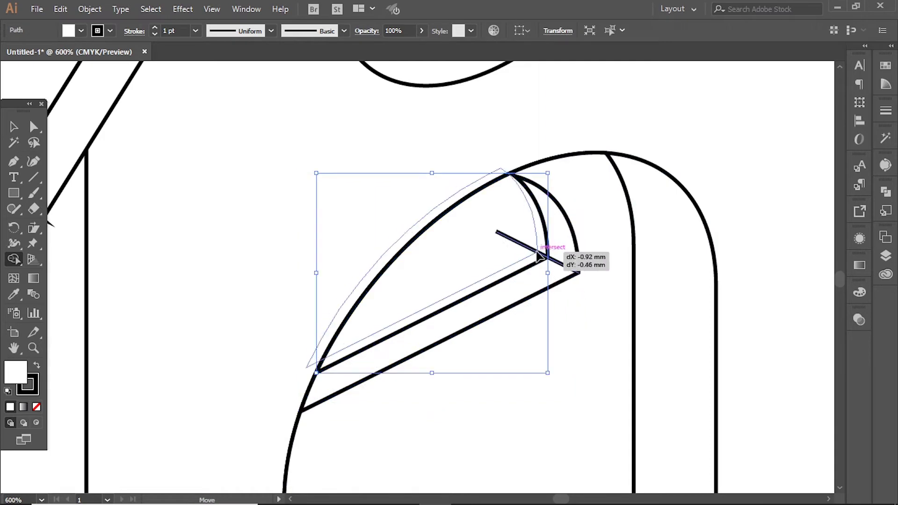
Split the inner arc into its own piece to form the arch's inner lip.
left_click(537, 268, "ctrl+alt")
left_click(671, 261, "ctrl+alt")
left_click_drag(322, 215, 421, 318)
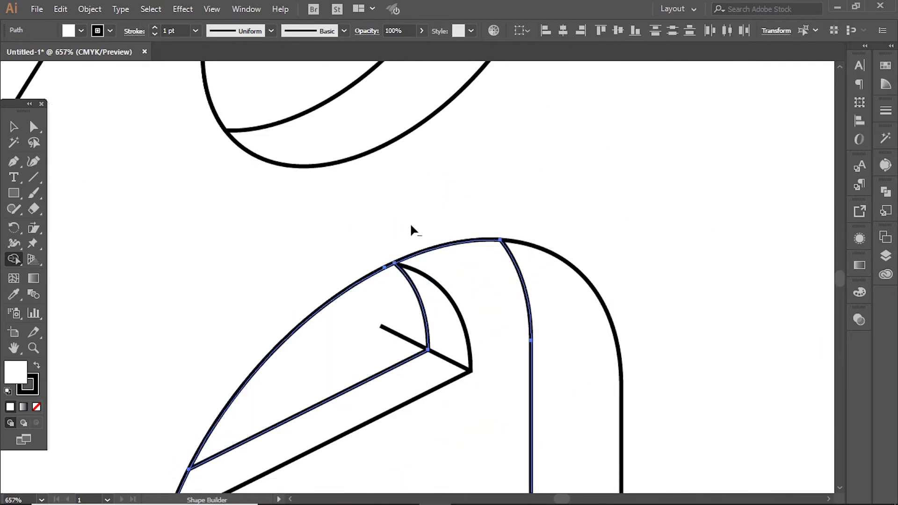
left_click(415, 283)
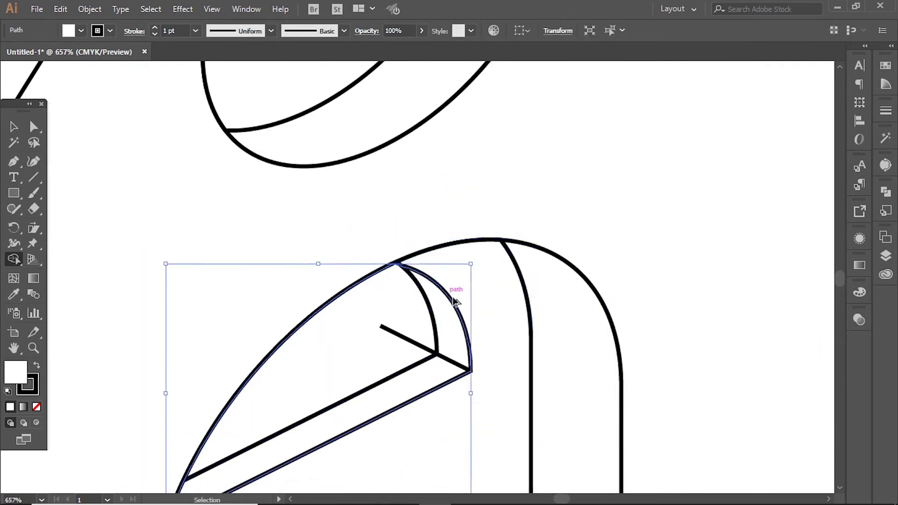
left_click_drag(327, 217, 482, 297)
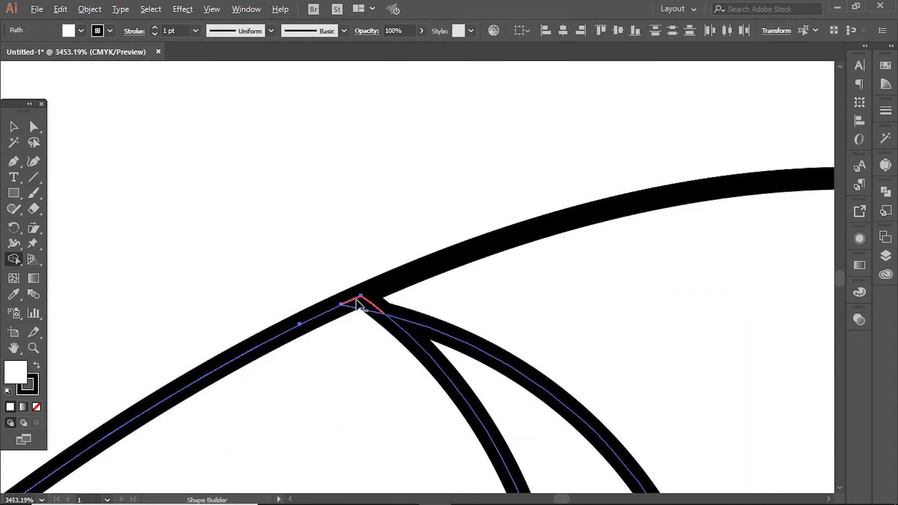
scroll(357, 304, "down", 7)
key("ctrl+shift+a")
left_click(33, 126)
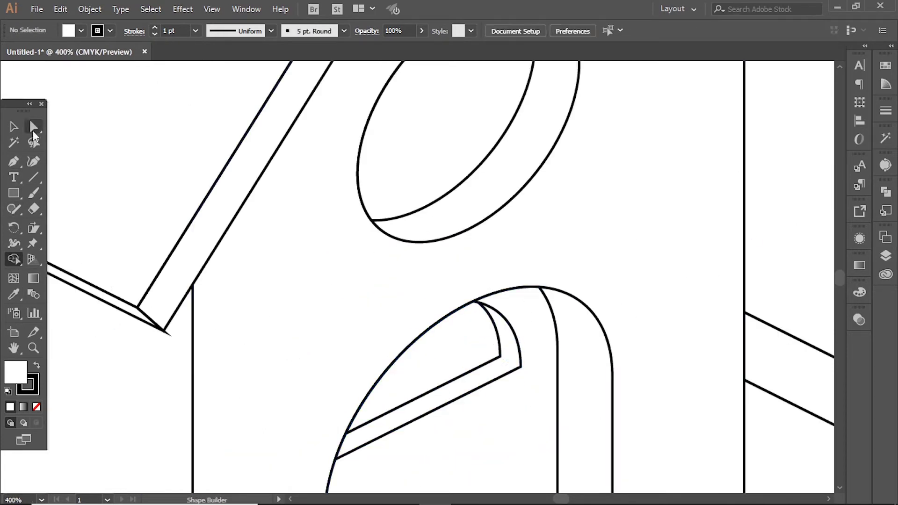
left_click(491, 353)
key("ctrl+0")
Copy the round window ellipse and paste a copy shrunk to handle size.
left_click(633, 263)
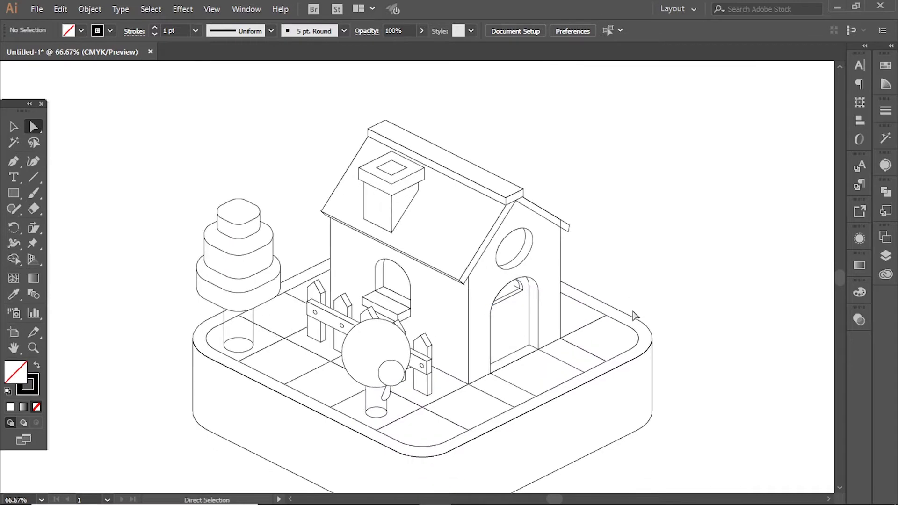
scroll(632, 314, "up", 1)
scroll(461, 327, "up", 2)
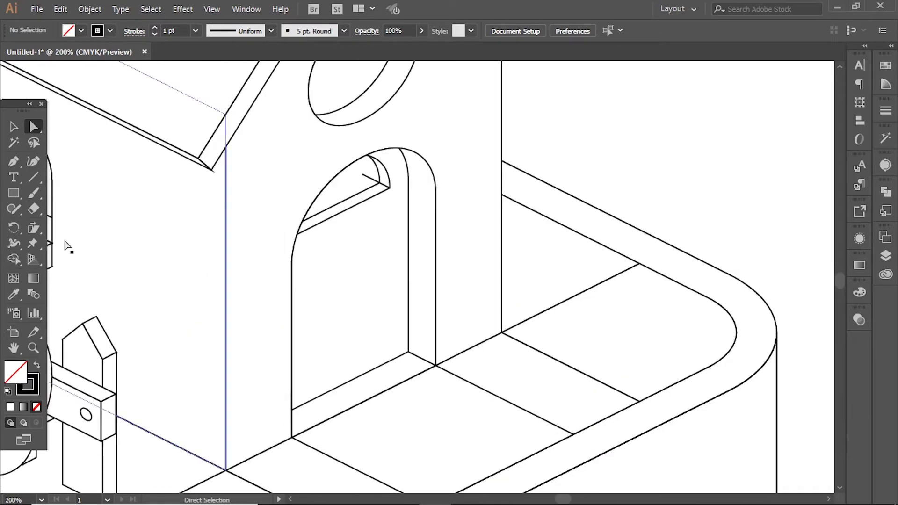
left_click(341, 114)
key("ctrl+c")
scroll(322, 263, "up", 1)
scroll(414, 265, "down", 3)
key("ctrl+v")
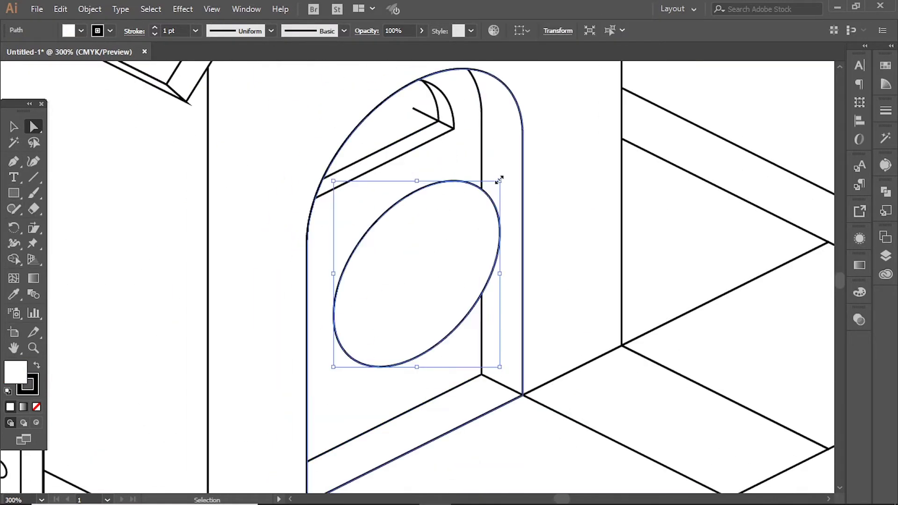
mouse_move(499, 179)
left_mouse_down()
mouse_move(354, 345)
mouse_move(321, 293)
left_mouse_up()
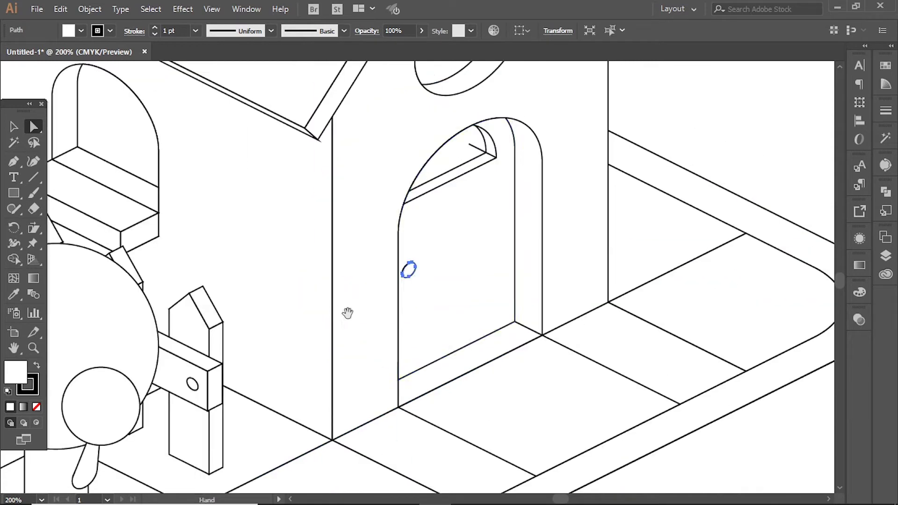
Place the small ellipse and a door-edge segment at the door's left edge.
left_click(661, 140)
left_click(427, 267)
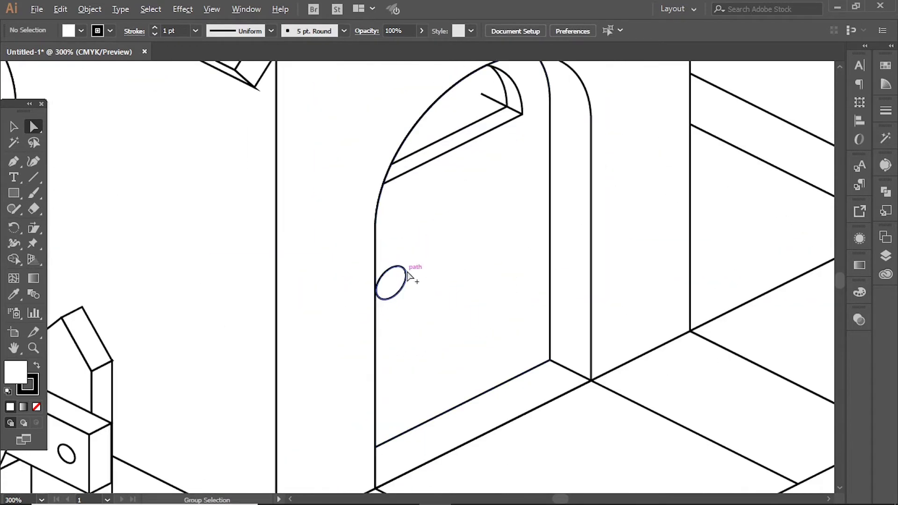
left_click_drag(398, 285, 400, 287)
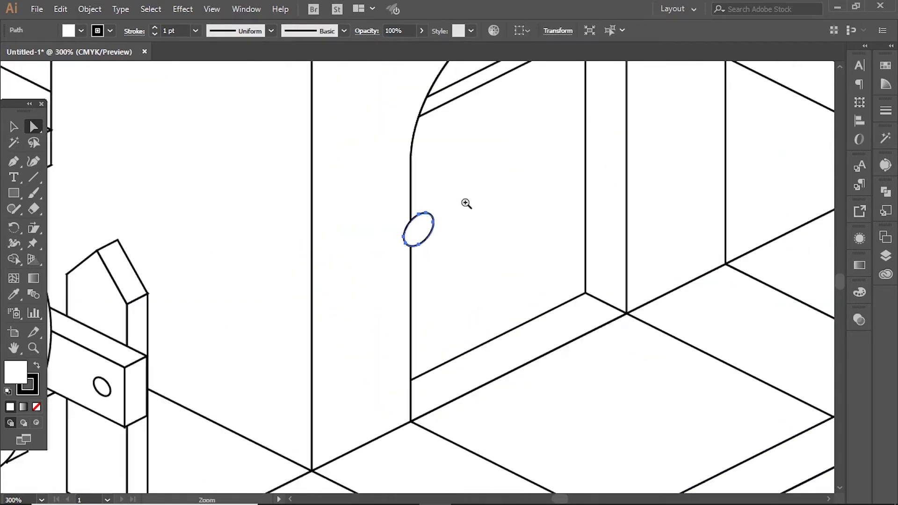
left_click(500, 221, "alt+shift")
left_click_drag(499, 226, 388, 379)
left_click_drag(361, 350, 471, 441)
mouse_move(393, 244)
left_mouse_down()
mouse_move(369, 308)
mouse_move(311, 316)
left_mouse_up()
Trim away the part of the ellipse left of the door edge with Shape Builder.
key("ctrl+a")
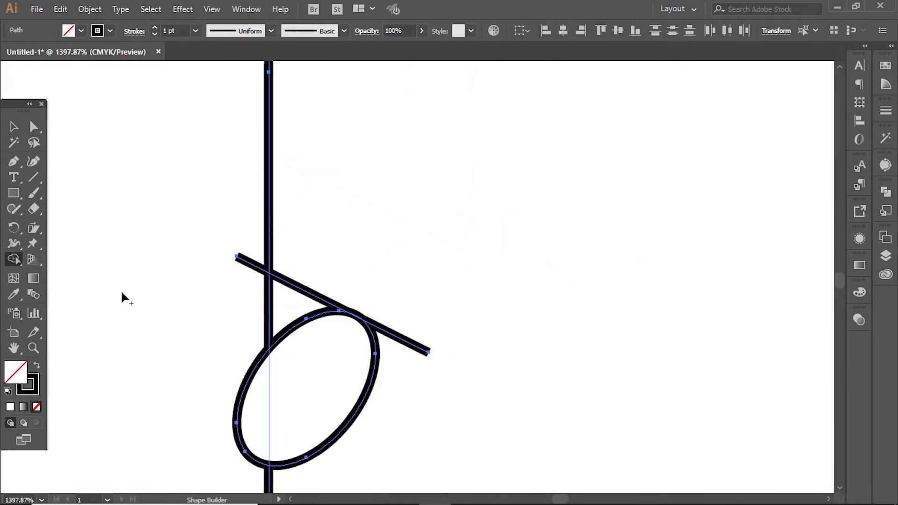
left_click(253, 407, "alt")
key("a")
key("ctrl+shift+a")
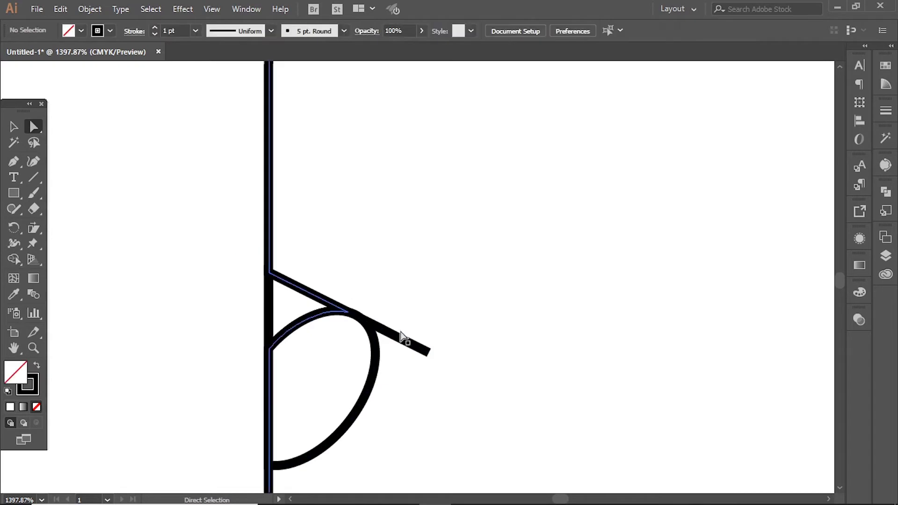
scroll(377, 327, "down", 5)
scroll(505, 351, "down", 2)
scroll(613, 301, "down", 3)
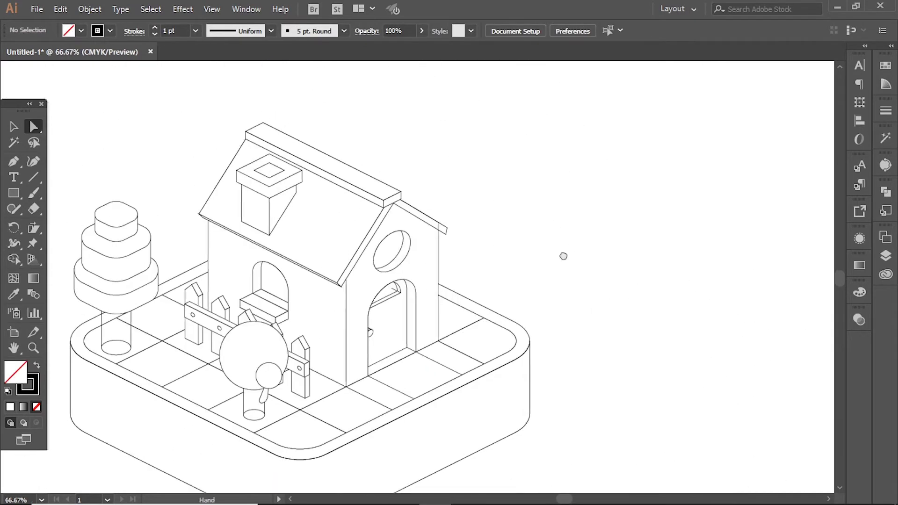
left_click_drag(563, 255, 616, 240)
left_click_drag(552, 210, 599, 205)
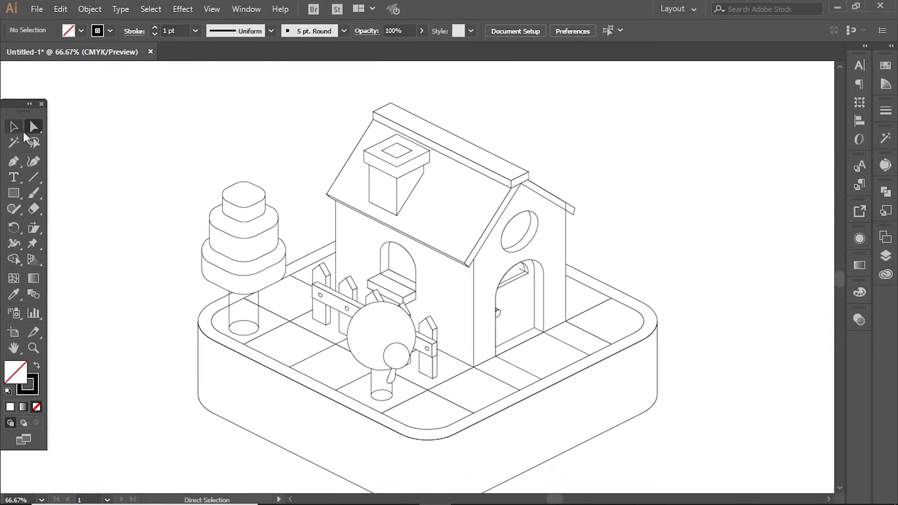
Select the rounded base outline and resize it across the platform.
left_click(14, 127)
left_click_drag(672, 314, 675, 301)
scroll(501, 345, "up", 2)
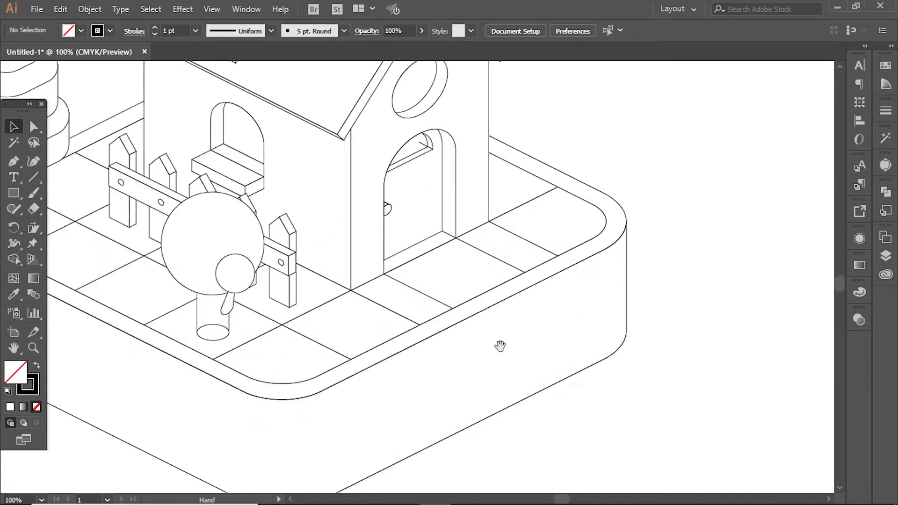
left_click(650, 220)
scroll(583, 237, "down", 2)
scroll(583, 236, "down", 1)
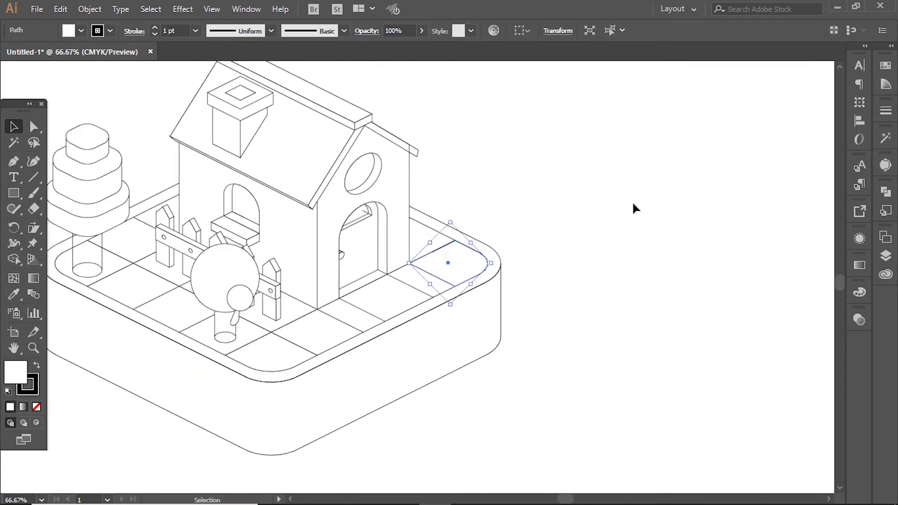
left_click(632, 200)
scroll(468, 297, "up", 3)
left_click(468, 297)
mouse_move(532, 288)
left_mouse_down()
mouse_move(511, 287)
mouse_move(825, 321)
left_mouse_up()
left_click_drag(725, 313, 754, 319)
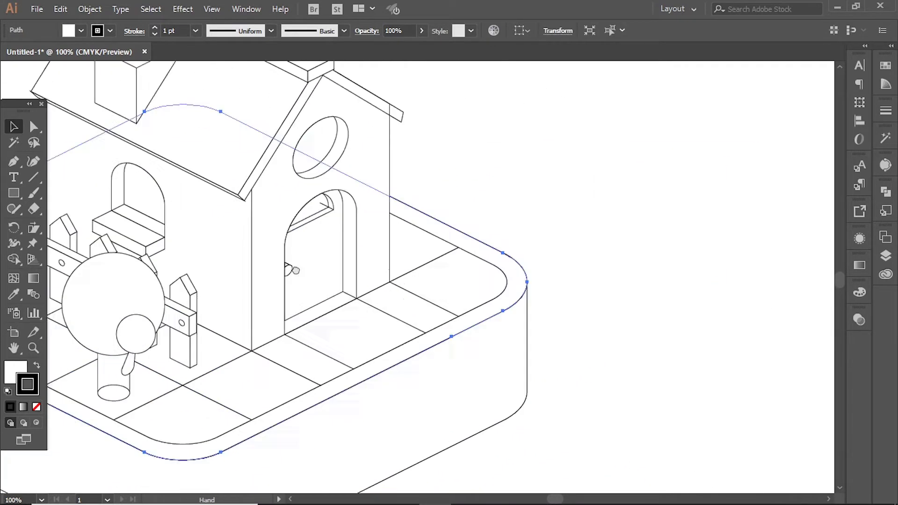
Hide other artwork and delete the left and right small tiles with Shape Builder.
key("ctrl+alt+shift+3")
key("shift+m")
left_click(116, 277, "alt")
left_click(653, 271, "alt")
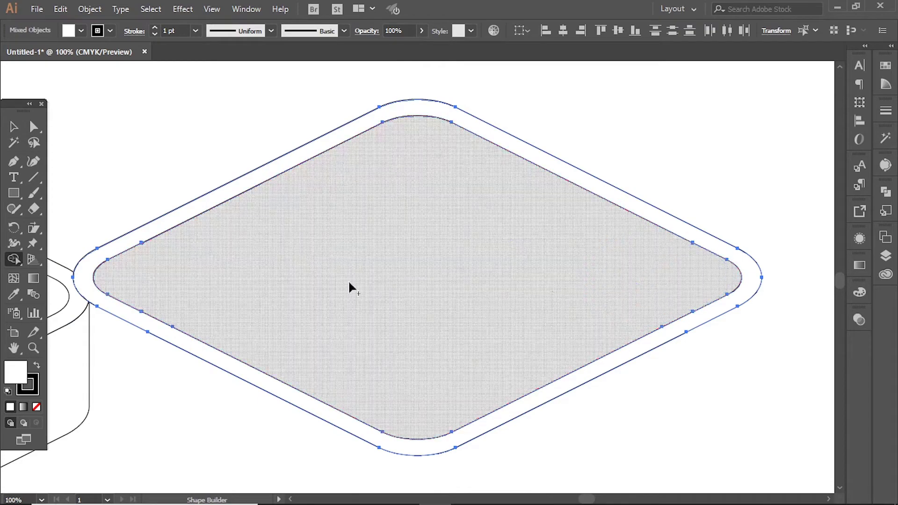
key("v")
left_click(192, 201)
key("ctrl+alt+3")
Inspect the base's side wall path with Direct Selection and zoom back to the base.
key("a")
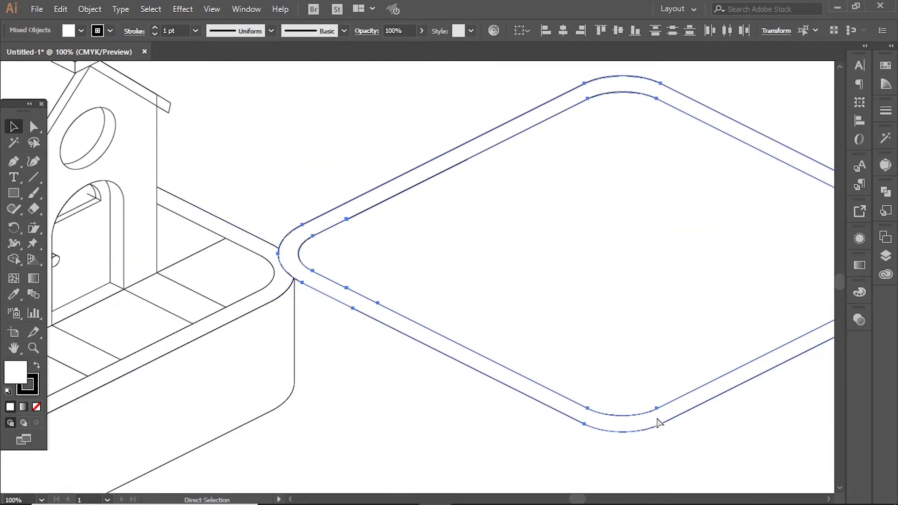
scroll(331, 274, "up", 2)
scroll(627, 273, "up", 2)
key("v")
scroll(282, 438, "down", 5)
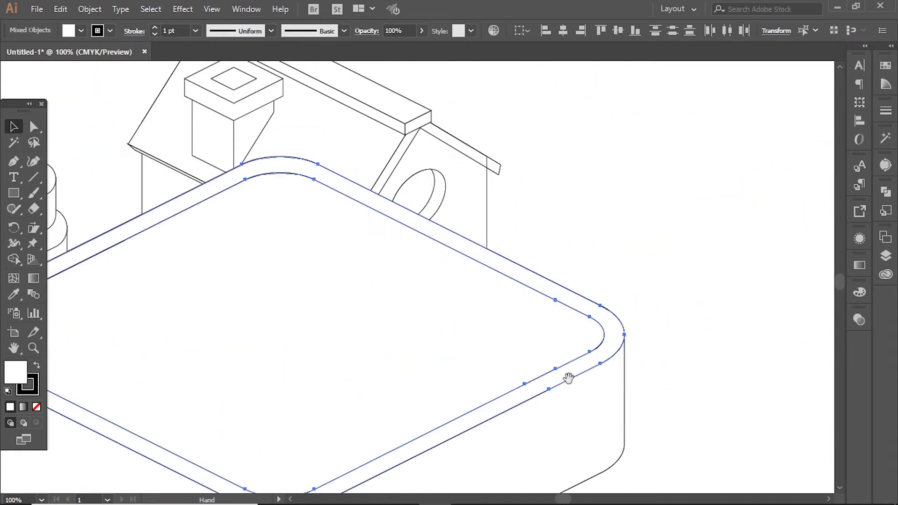
left_click(632, 305)
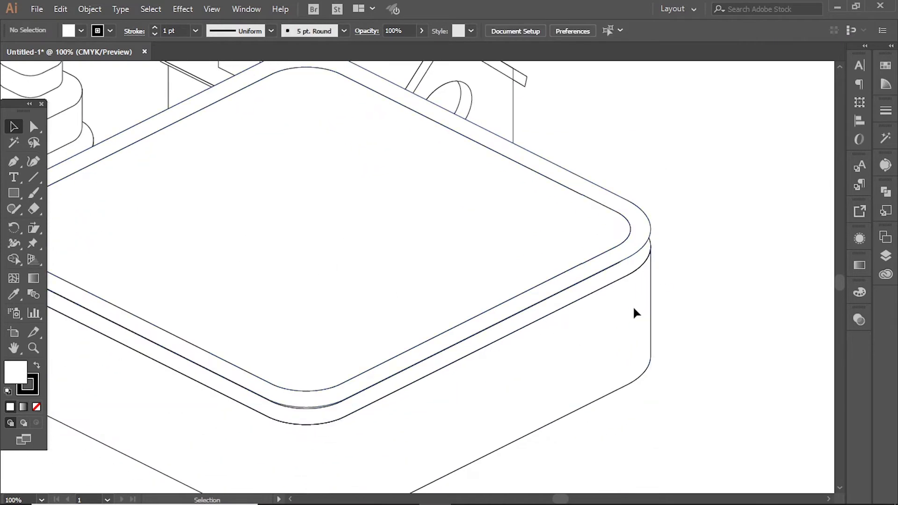
key("ctrl+minus")
key("ctrl+minus")
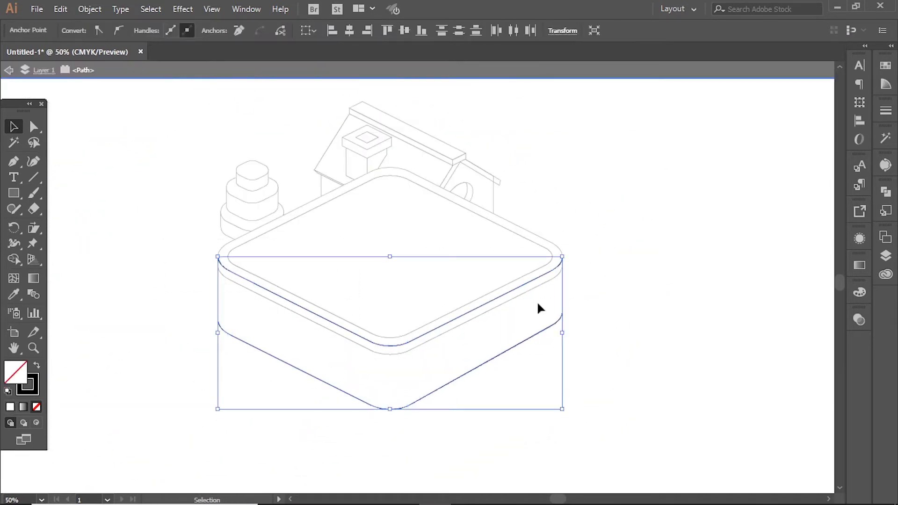
key("ctrl+shift+a")
key("ctrl+plus")
Give the top rim pieces a white fill and check the house's side wall path.
left_click(10, 407)
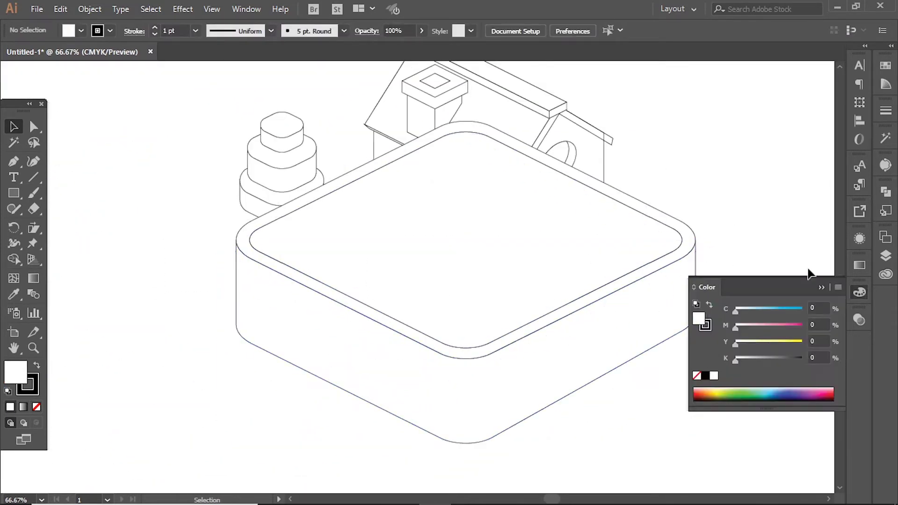
left_click(619, 193)
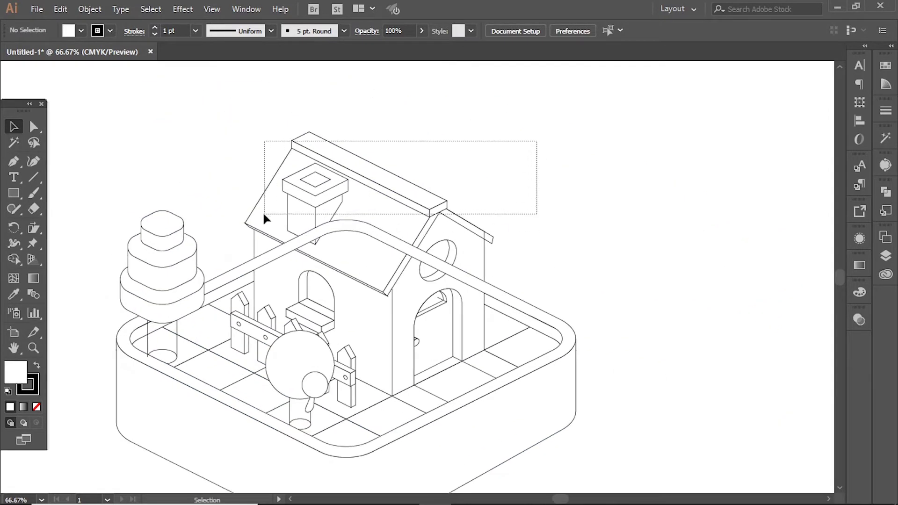
left_click_drag(265, 218, 264, 215)
key("a")
left_click(484, 274)
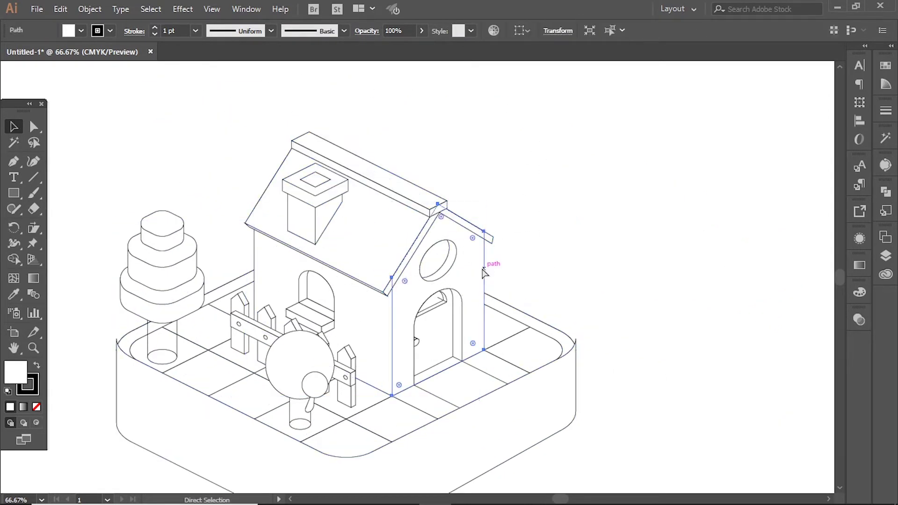
key("v")
left_click(666, 295)
Select the house group, then pan to bring the whole scene into view.
left_click(271, 261)
left_click(724, 254)
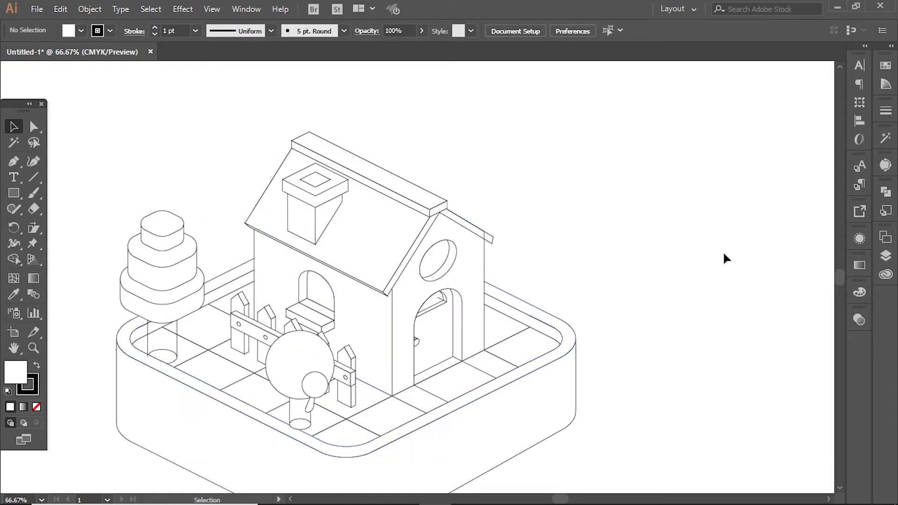
scroll(398, 327, "up", 2)
scroll(514, 327, "up", 2)
scroll(608, 327, "down", 3)
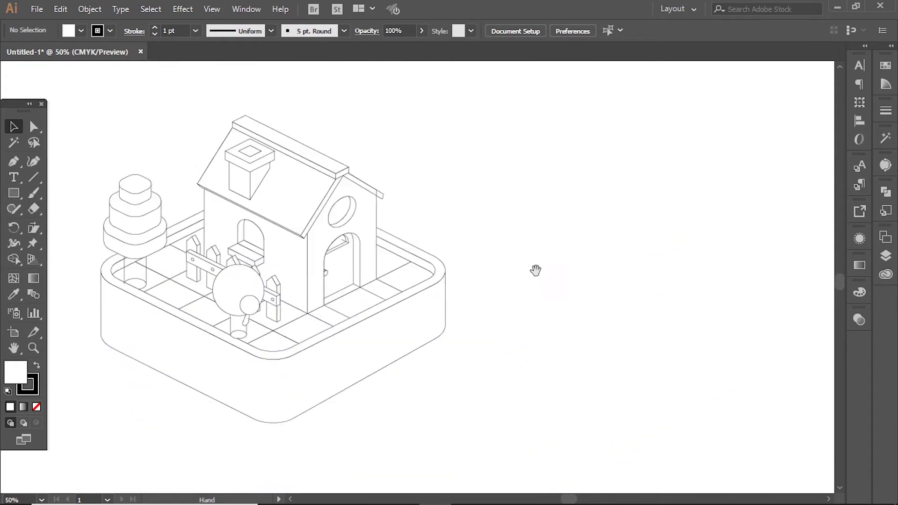
left_click_drag(535, 271, 621, 278)
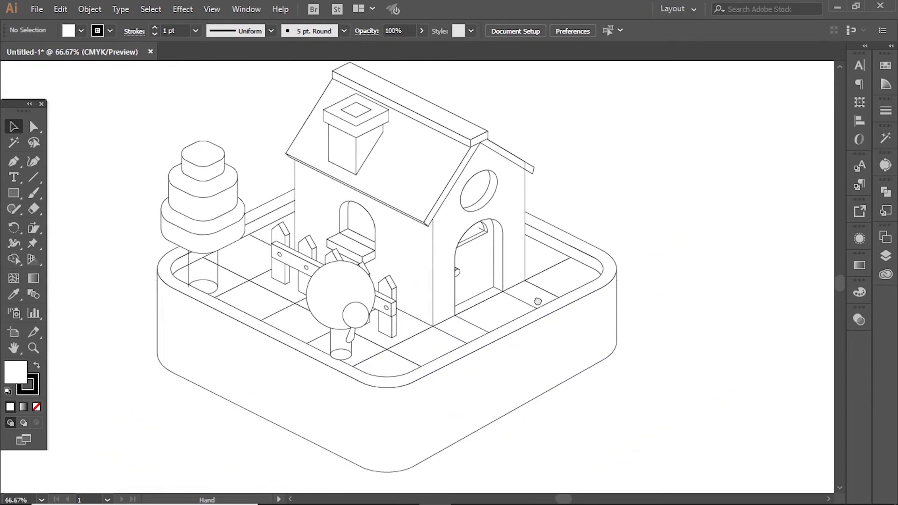
Fill the base's side wall with orange FFA531 and drag a copy down below it.
left_click(498, 316)
scroll(500, 255, "up", 1)
left_click(11, 381)
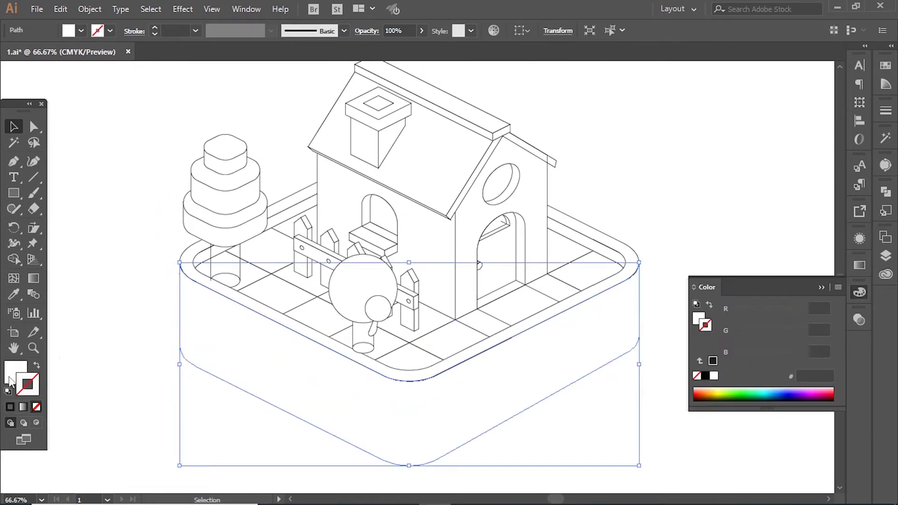
left_click_drag(754, 356, 750, 355)
left_click_drag(787, 332, 776, 331)
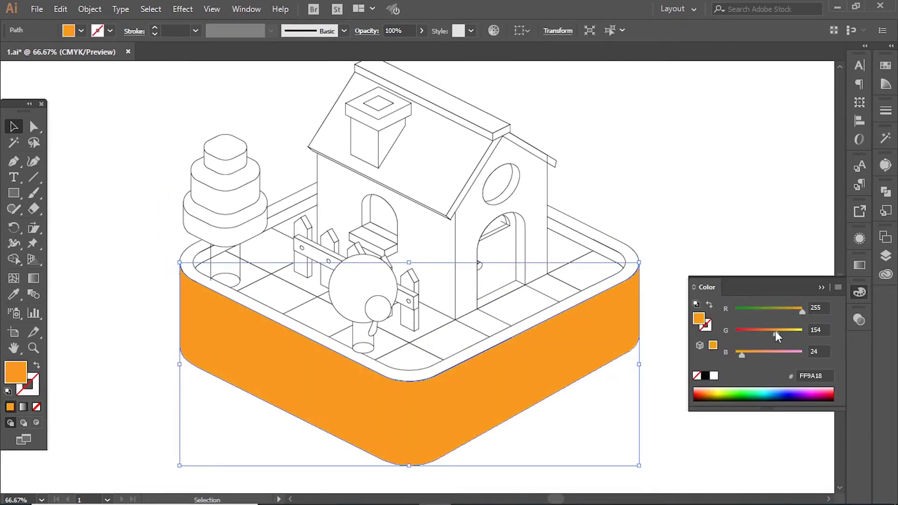
left_click_drag(741, 354, 747, 355)
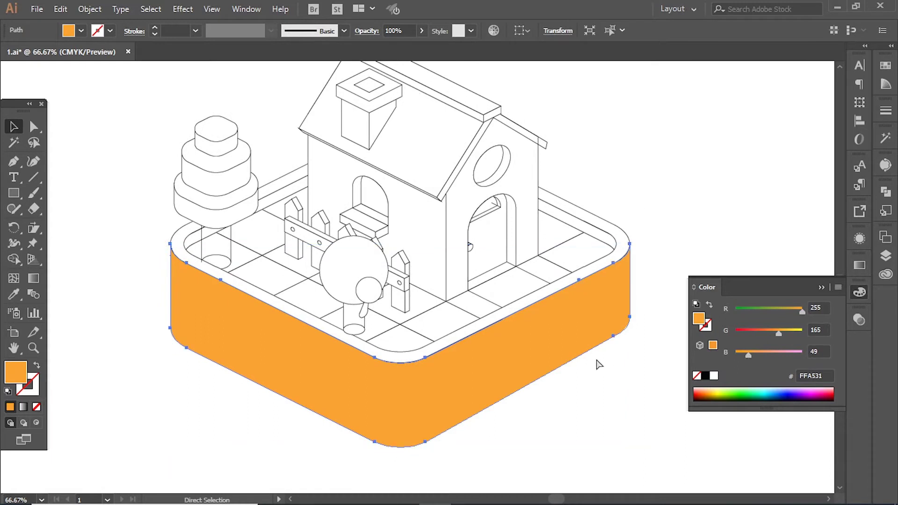
scroll(387, 230, "down", 3)
left_click_drag(387, 230, 387, 425)
Draw narrow white-filled rectangle strips at the orange band's ends.
key("ctrl+shift+a")
key("m")
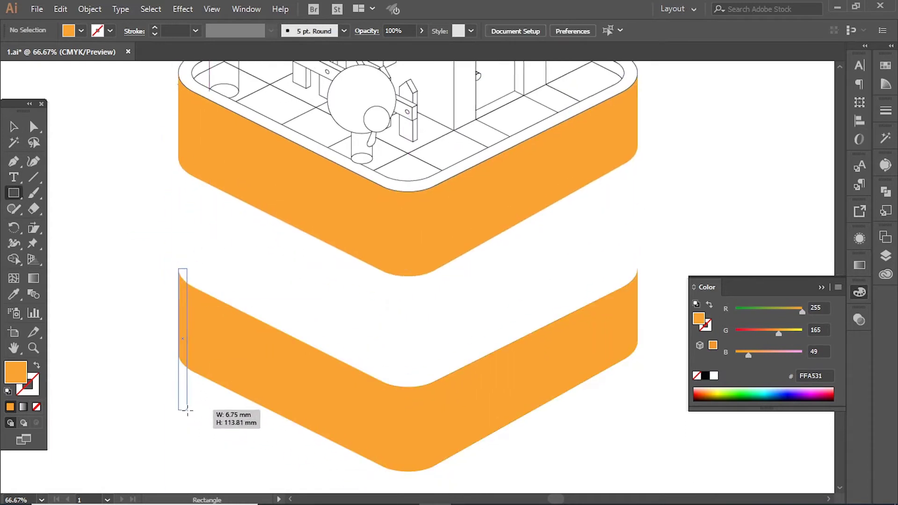
left_click_drag(187, 410, 192, 412)
left_click(9, 391)
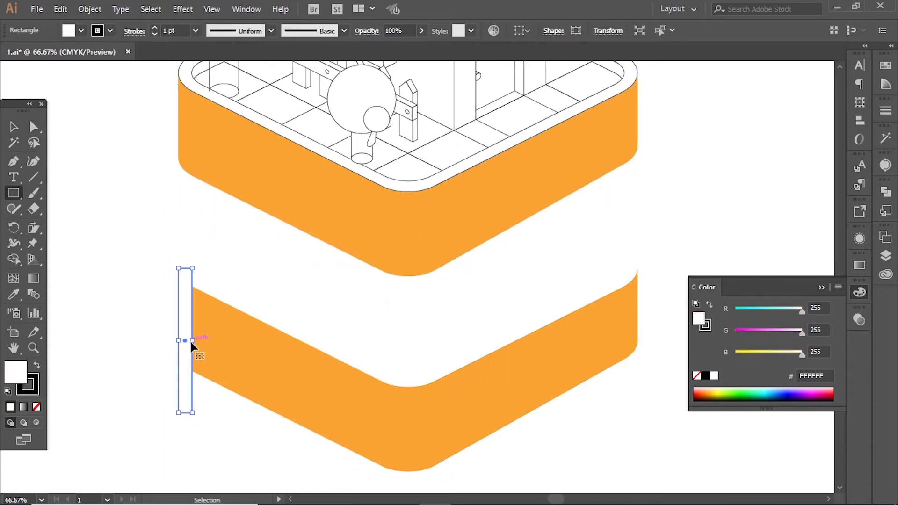
left_click_drag(191, 340, 221, 343)
right_click(187, 274)
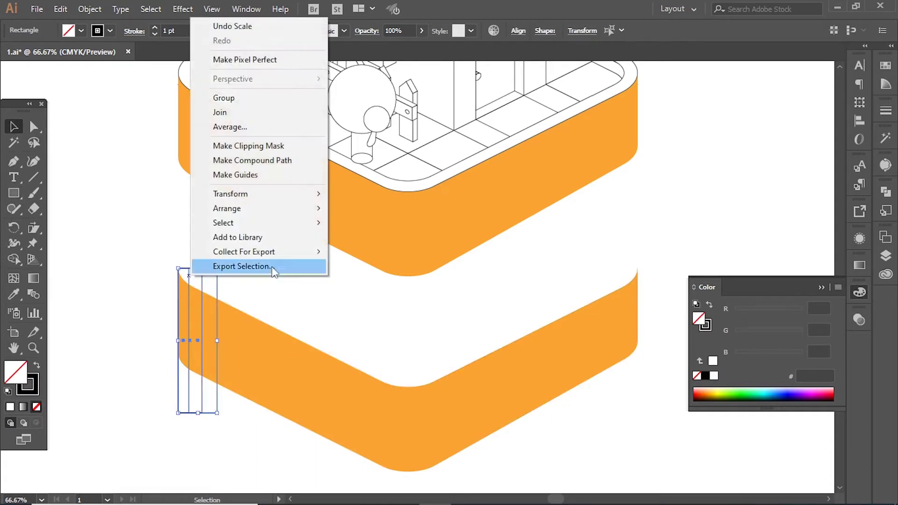
left_click(358, 226)
left_click_drag(220, 321, 607, 274)
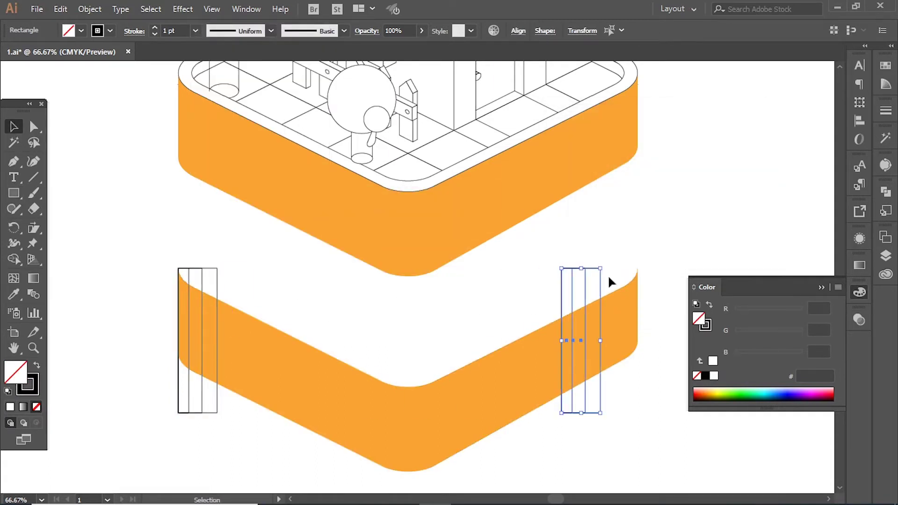
scroll(607, 350, "down", 2)
left_click_drag(607, 350, 631, 271)
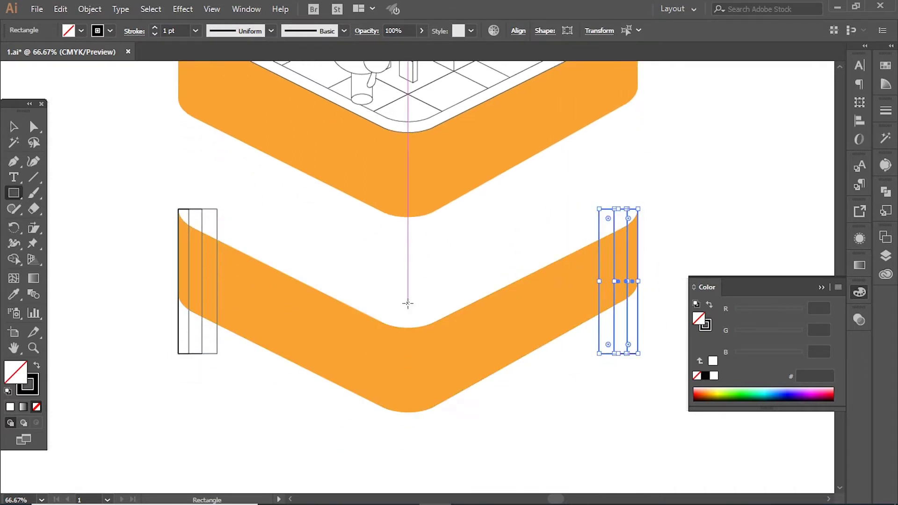
Add a centre strip across the band's bend and widen the left, centre and right strips.
left_click_drag(408, 329, 417, 438)
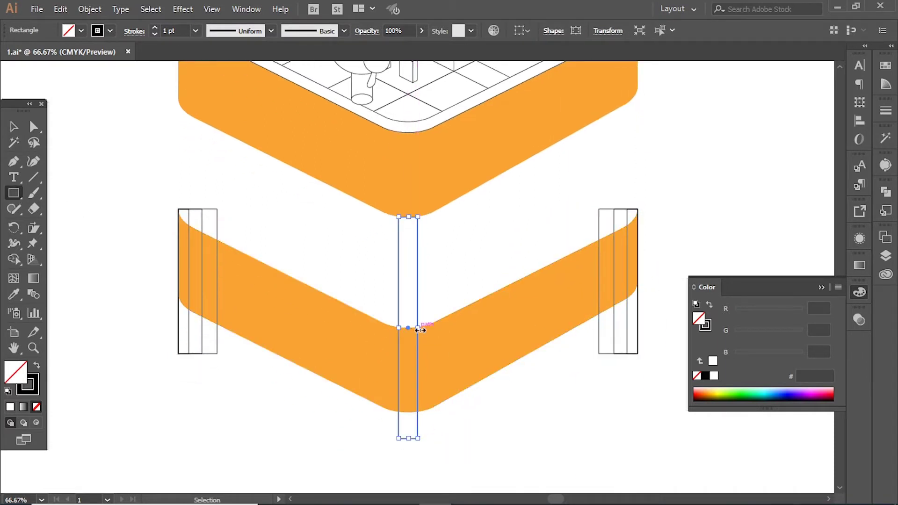
left_click_drag(430, 330, 429, 330)
left_click(42, 127)
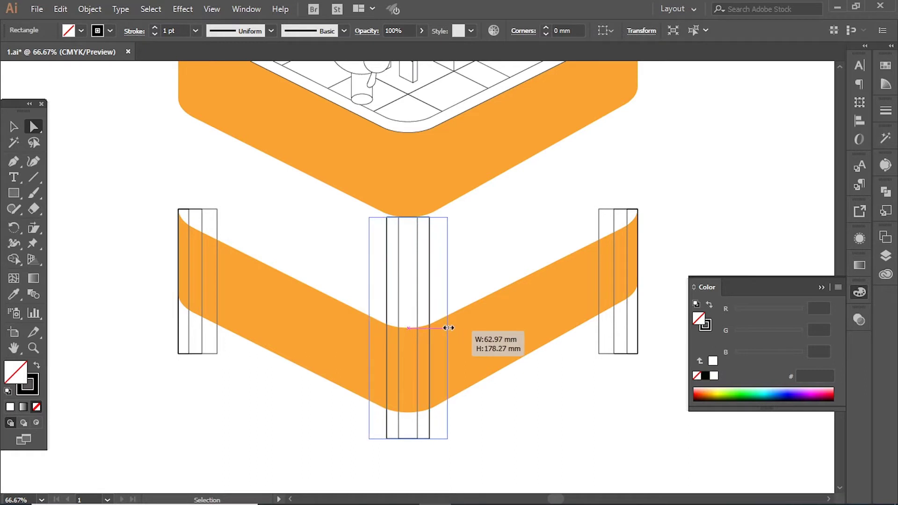
left_click_drag(430, 330, 470, 330)
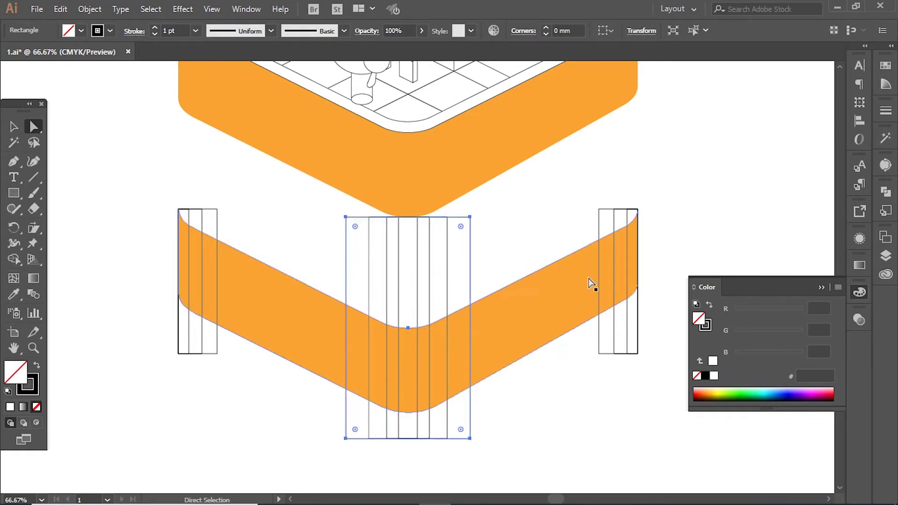
left_click(218, 241)
left_click_drag(217, 281, 243, 281)
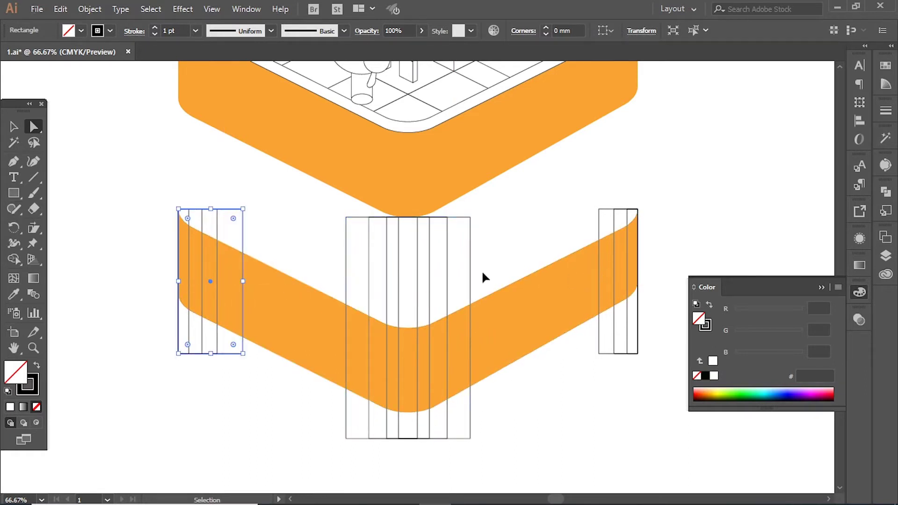
left_click(600, 227)
left_click_drag(599, 281, 573, 281)
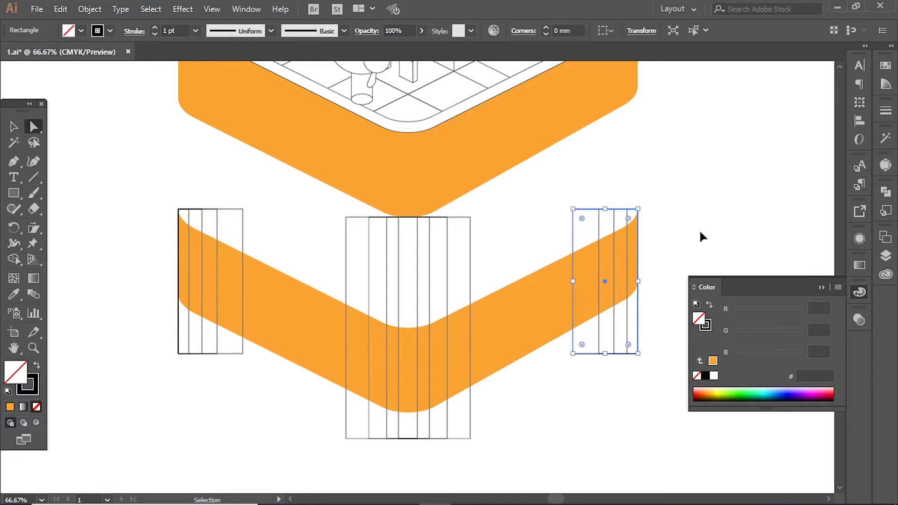
Divide the band along the strips with Pathfinder and delete the extra strip pieces.
left_click_drag(702, 237, 174, 447)
key("shift+m")
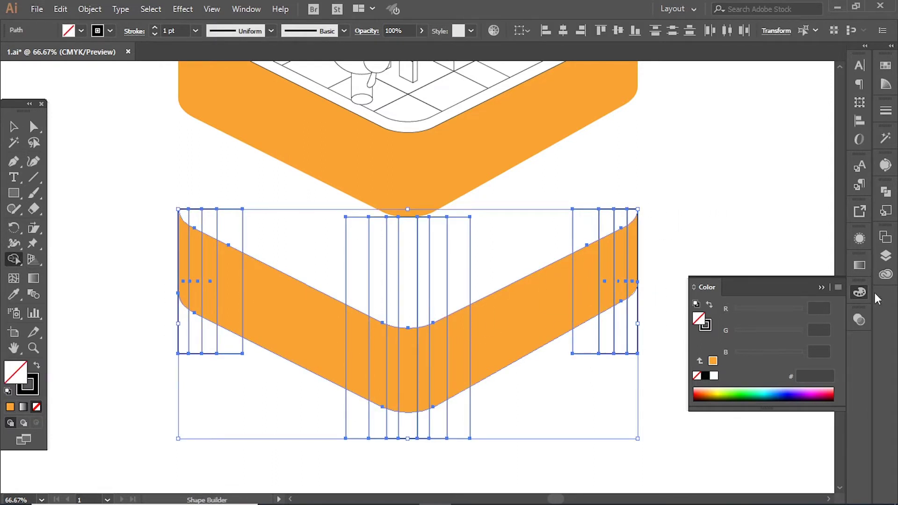
left_click(885, 192)
left_click(733, 252)
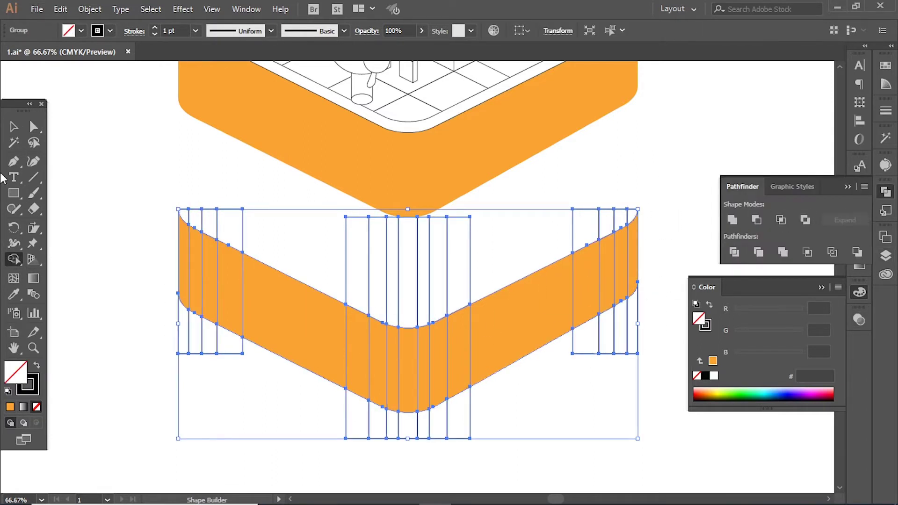
key("a")
left_click_drag(150, 257, 249, 280)
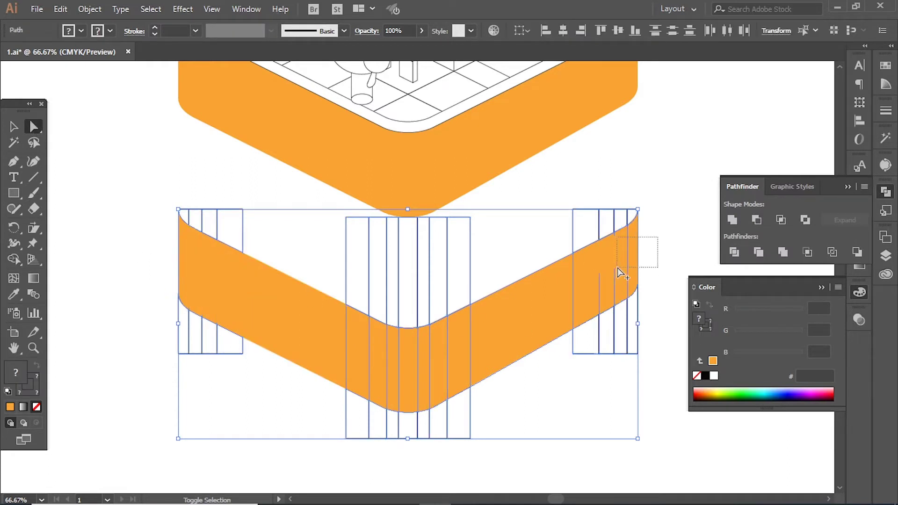
left_click(246, 368)
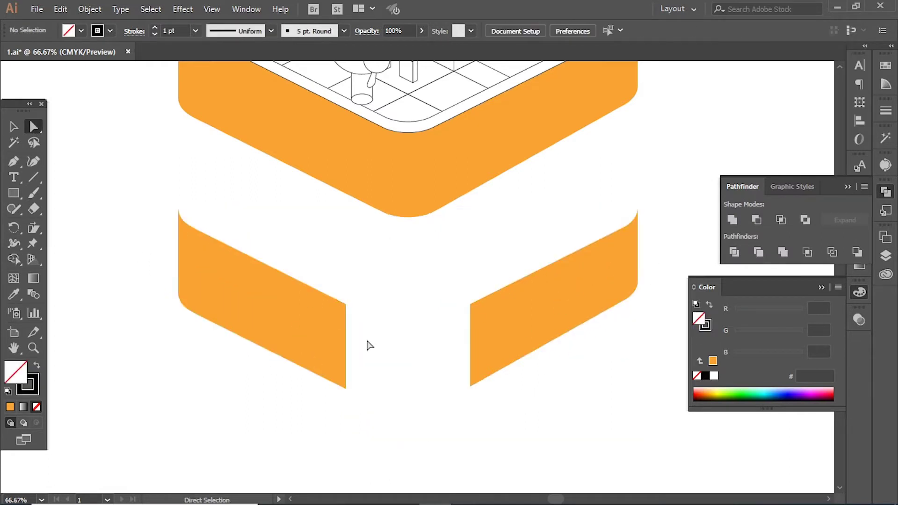
left_click_drag(518, 230, 364, 255)
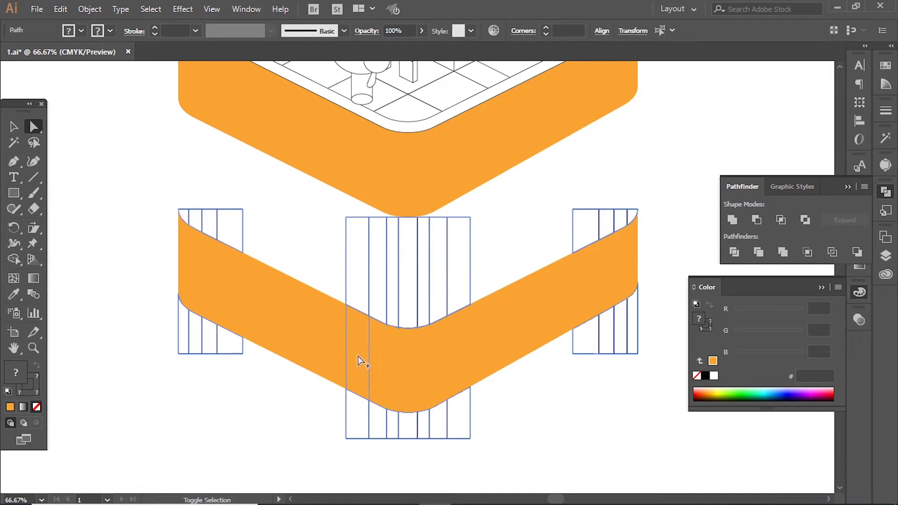
key("Delete")
left_click_drag(177, 234, 504, 260)
Delete the leftover strip pieces from the orange base.
scroll(423, 401, "up", 3)
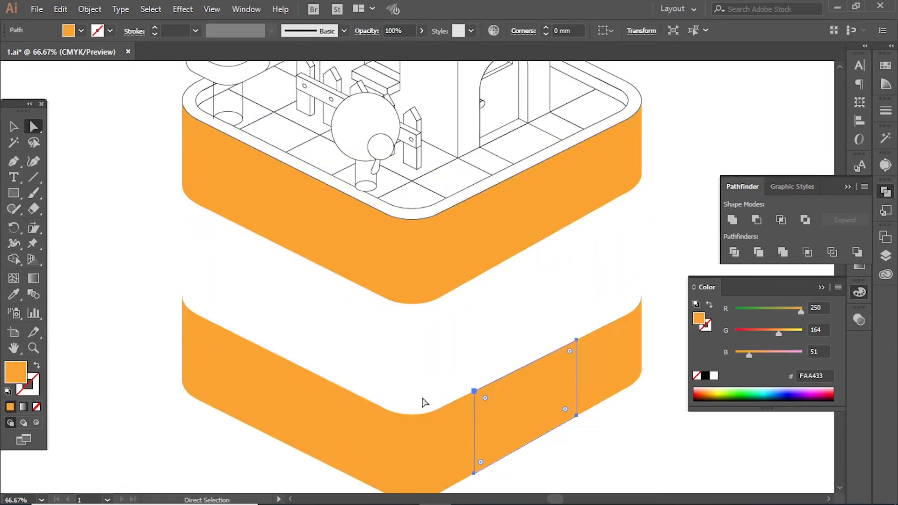
key("Delete")
left_click_drag(661, 333, 243, 440)
scroll(243, 440, "up", 3)
left_click_drag(173, 397, 174, 204)
scroll(513, 387, "up", 2)
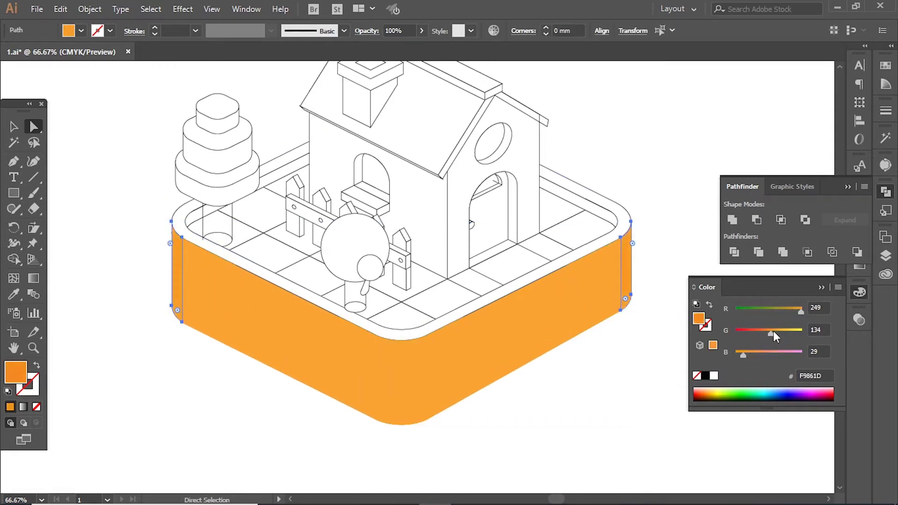
Give the inner strips at both base ends the darker orange, slightly lightened.
left_click_drag(773, 330, 773, 330)
left_click(614, 281)
left_click(202, 276, "shift")
left_click(15, 296)
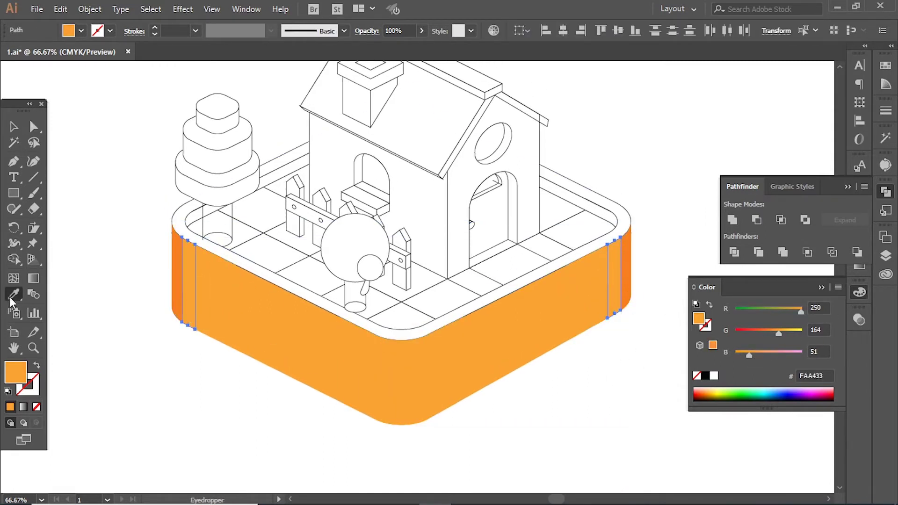
left_click(179, 266)
left_click_drag(749, 355, 750, 356)
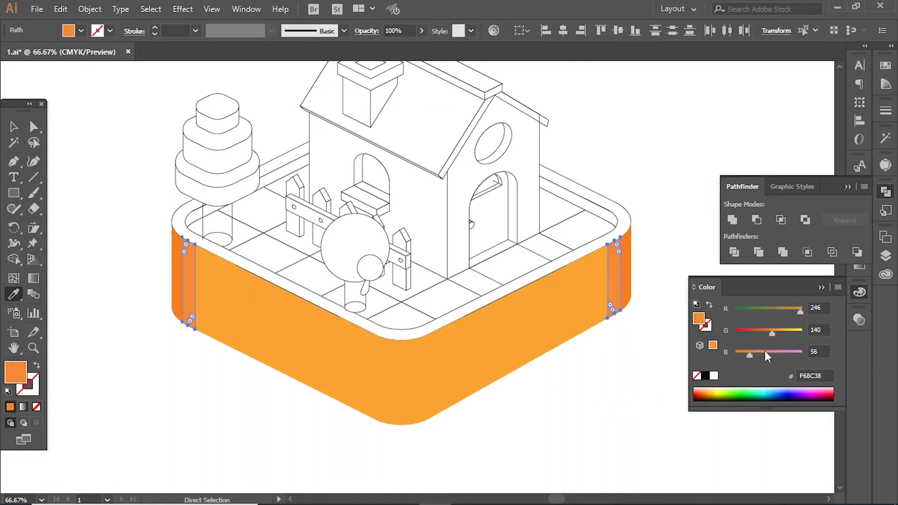
Select the next inner strips at the left and right ends of the base.
left_click(600, 284, "ctrl")
left_click(200, 274, "ctrl+shift")
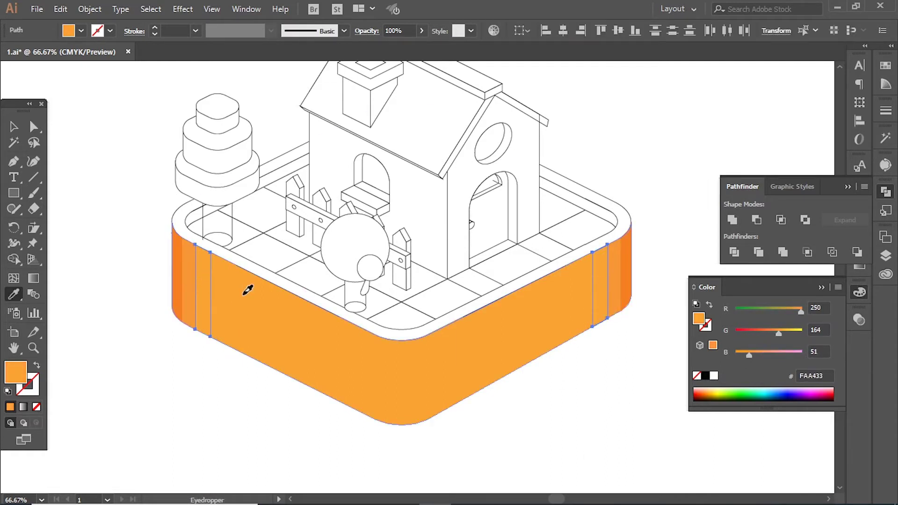
left_click(453, 445, "ctrl")
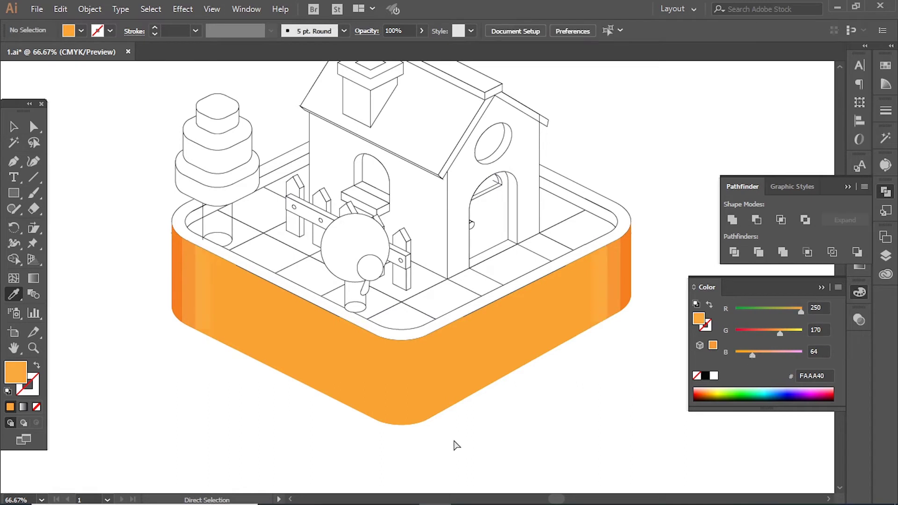
left_click(223, 302, "ctrl")
left_click(596, 297, "ctrl+shift")
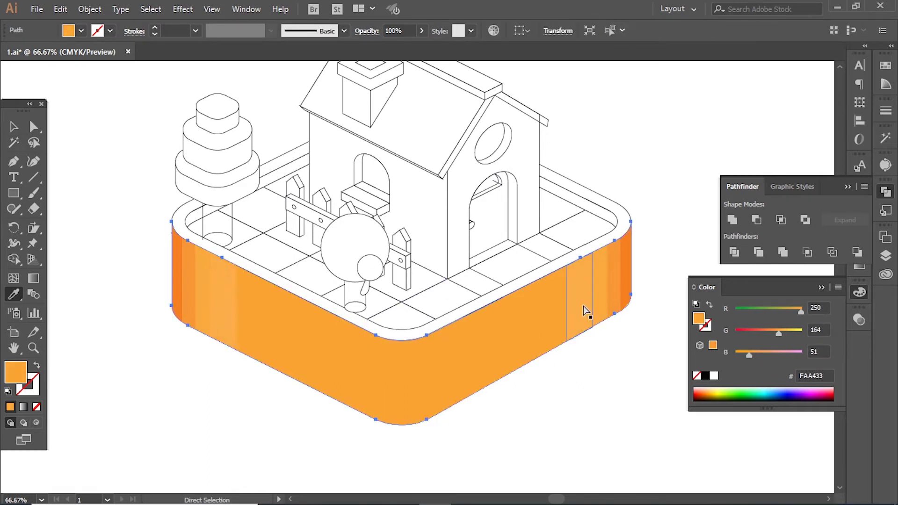
key("ctrl+shift+a")
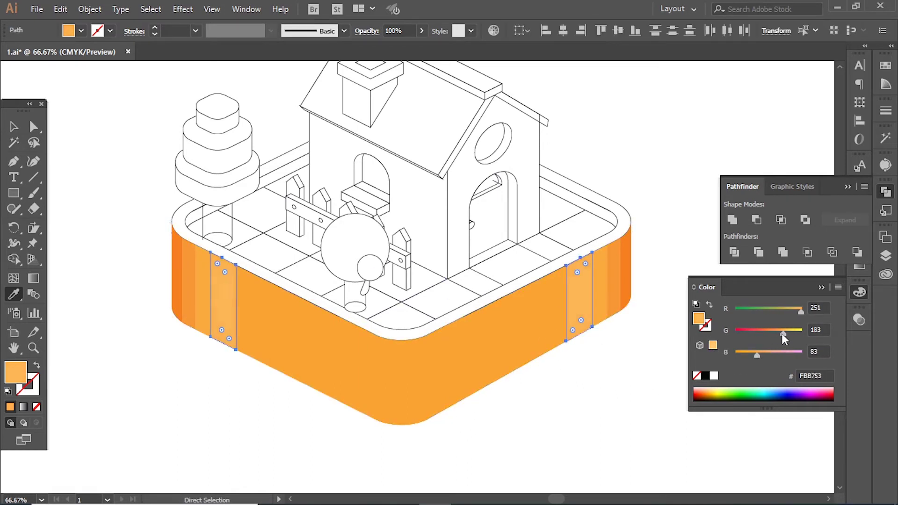
Lighten the large side panels, centre strip and narrow front-corner strip.
left_click(582, 297)
left_click_drag(757, 355, 764, 357)
left_click(400, 356, "ctrl")
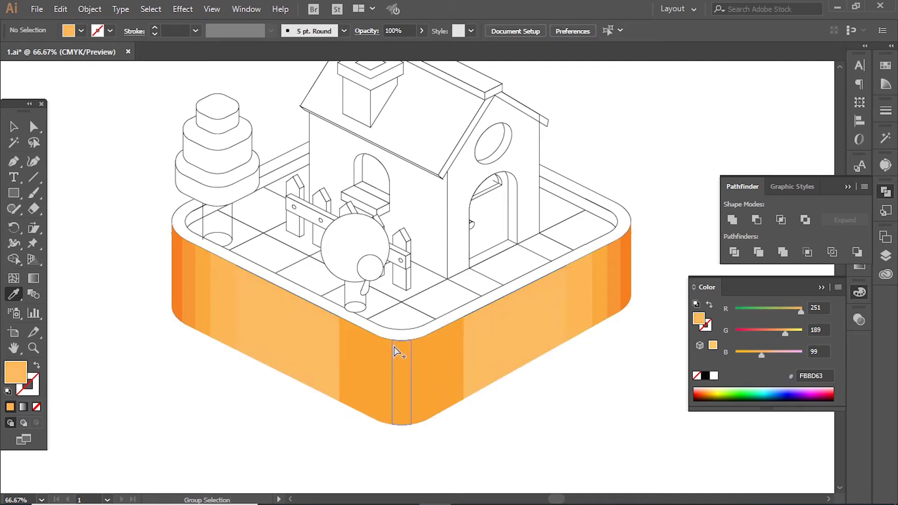
left_click(576, 297)
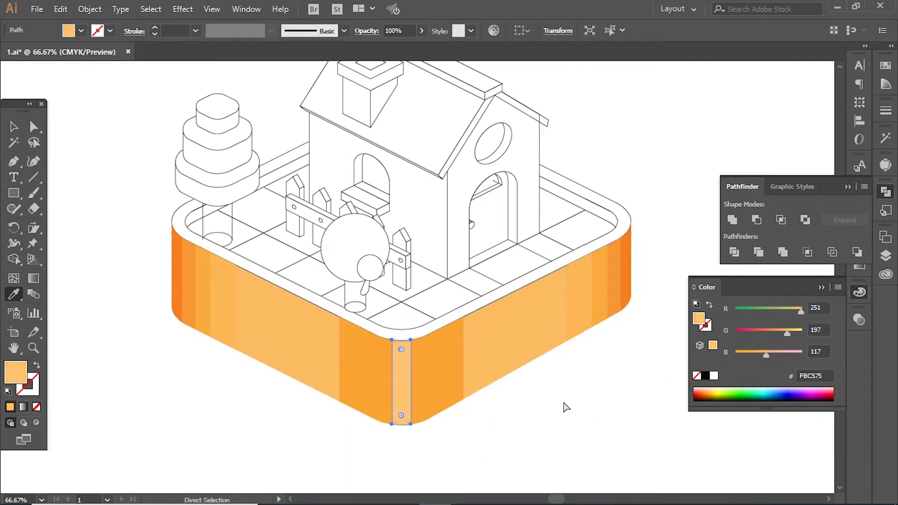
left_click(417, 379, "alt")
left_click_drag(748, 355, 763, 356)
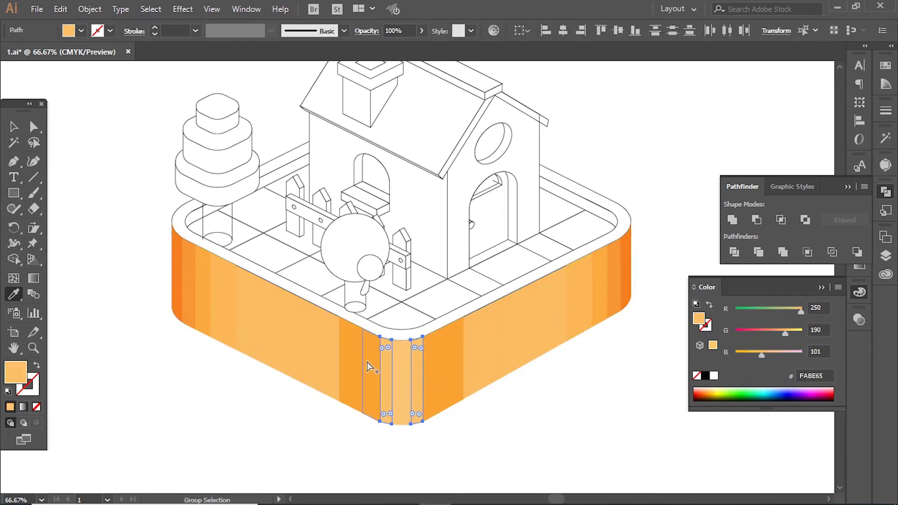
Lighten the darker strips on either side of the front corner.
left_click(425, 351, "alt")
left_click(349, 357, "alt+shift")
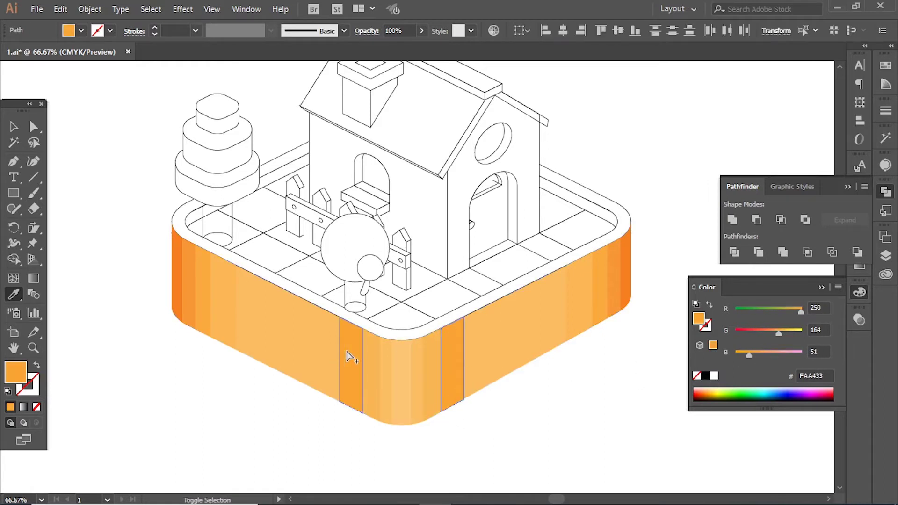
left_click_drag(749, 354, 756, 354)
left_click(505, 453)
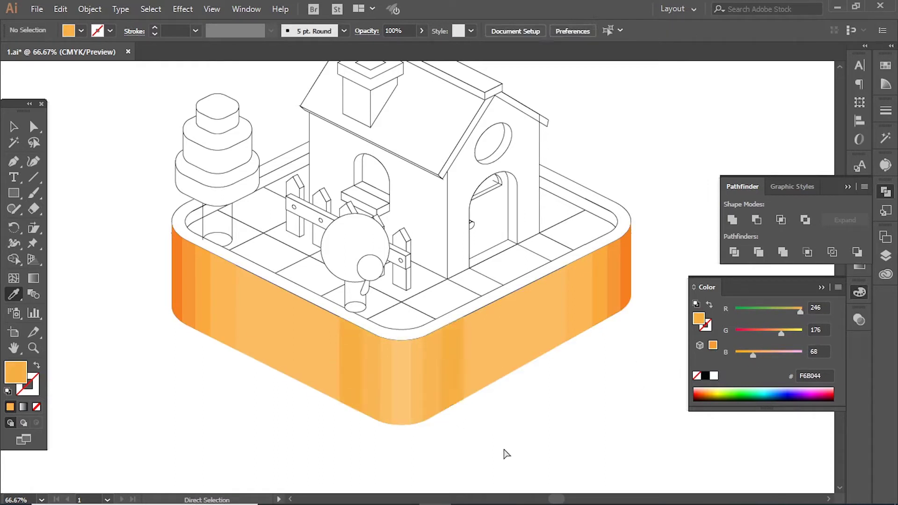
left_click(456, 374, "alt")
left_click(351, 365, "alt+shift")
Copy the lighter orange onto the two darker strips beside the corner.
key("ctrl+=")
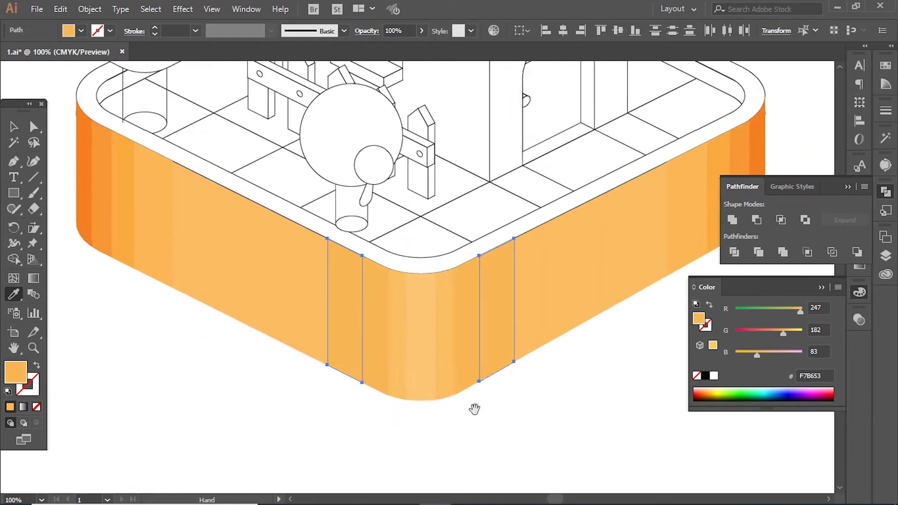
left_click_drag(756, 355, 753, 357)
left_click(499, 304)
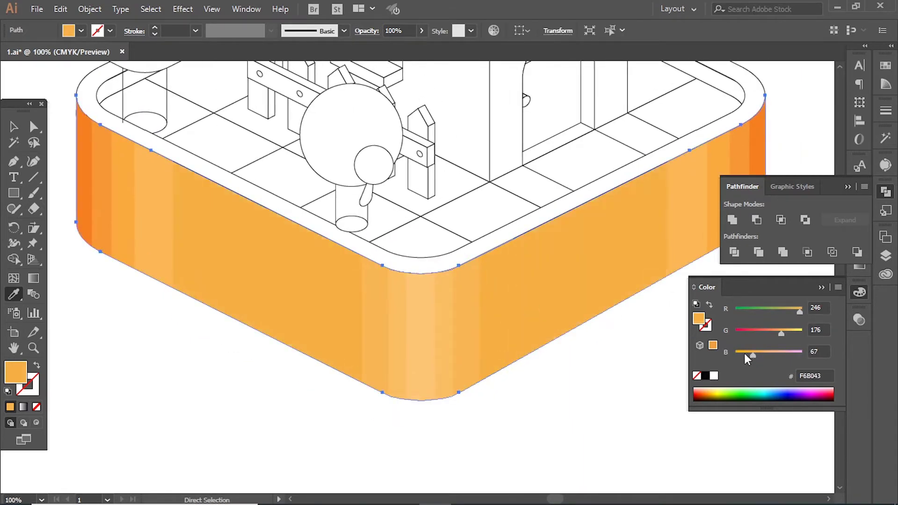
left_click(354, 282, "ctrl+shift")
left_click(701, 220)
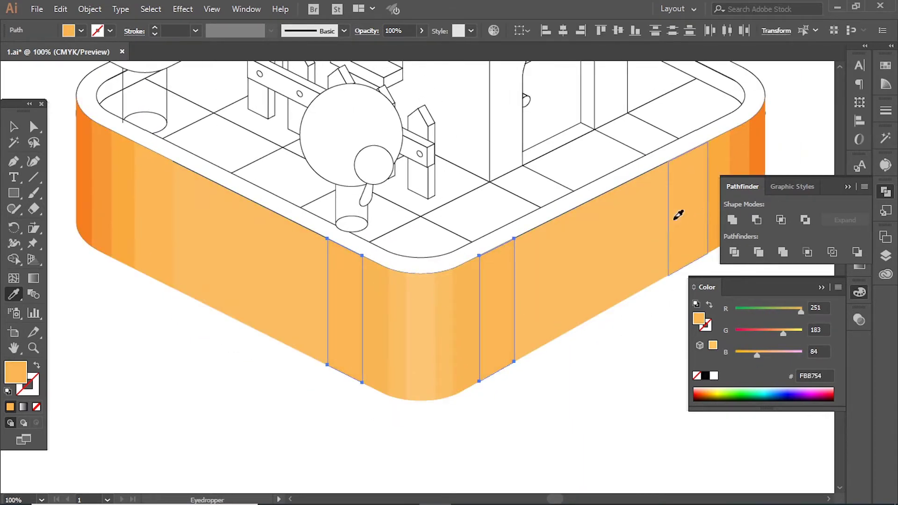
key("ctrl+shift+a")
key("ctrl+minus")
key("ctrl+minus")
Give the base's top rim a darker orange.
left_click(564, 237)
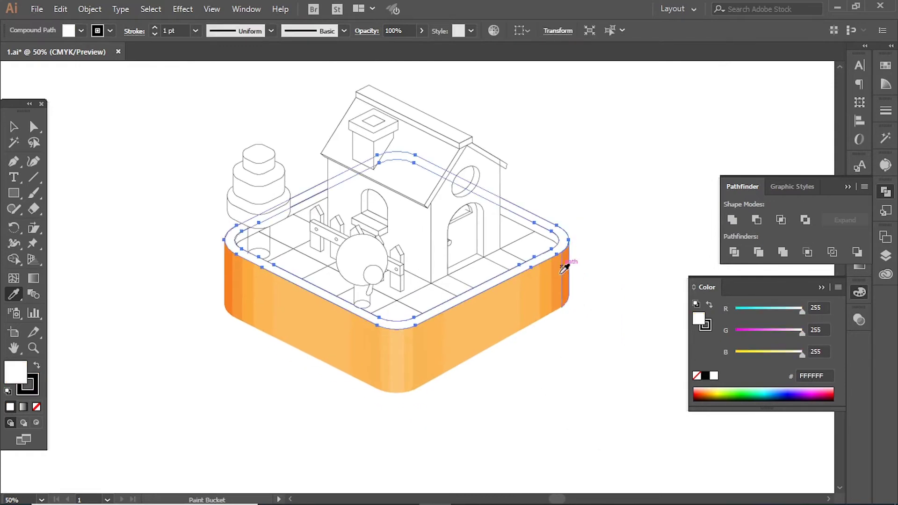
left_click(531, 331)
left_click(564, 372)
key("ctrl+=")
left_click(416, 361)
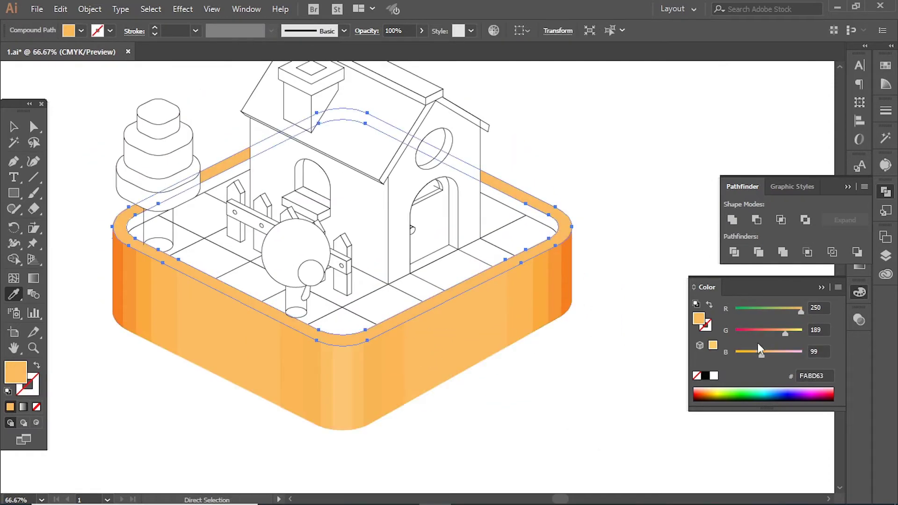
key("ctrl+shift+a")
left_click(581, 315)
key("ctrl+shift+a")
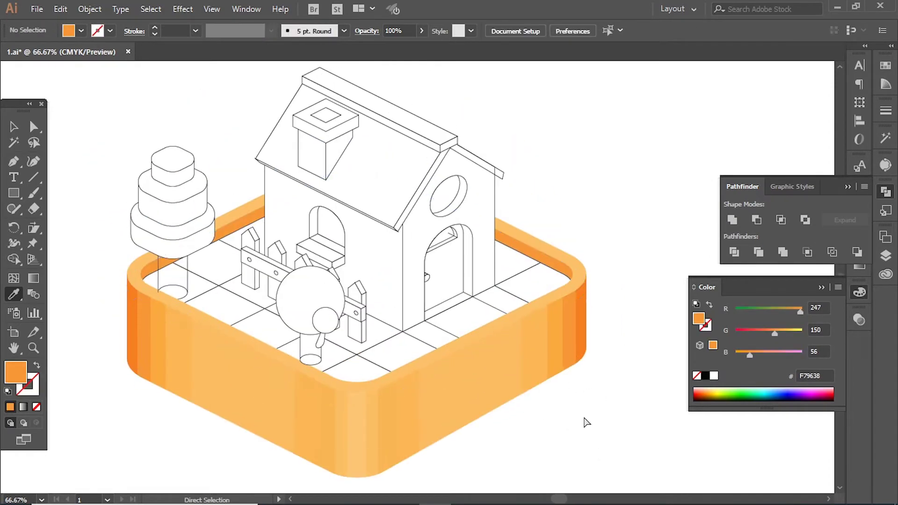
Copy the rim's darker end strip upward and stretch it into a panel over the rim end.
key("ctrl+=")
left_click(646, 236, "ctrl")
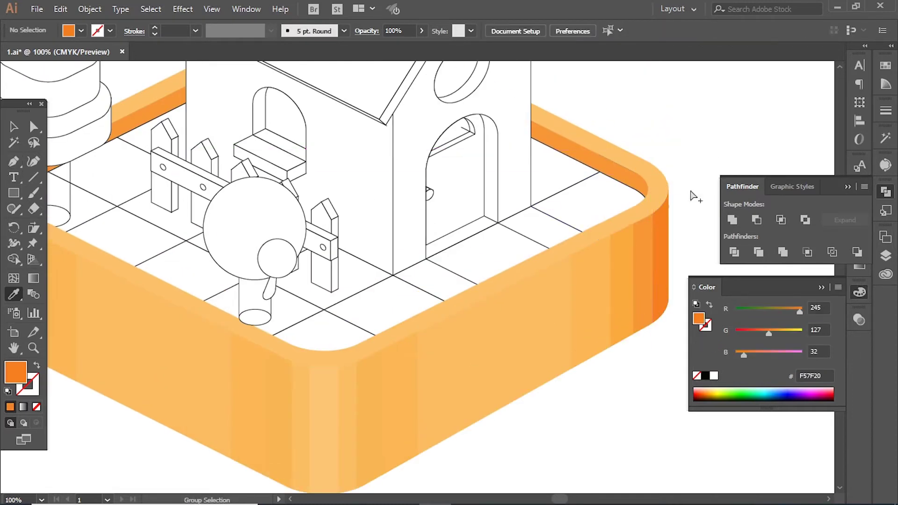
mouse_move(669, 189)
left_mouse_down()
mouse_move(669, 175)
mouse_move(653, 261)
mouse_move(621, 256)
left_mouse_up()
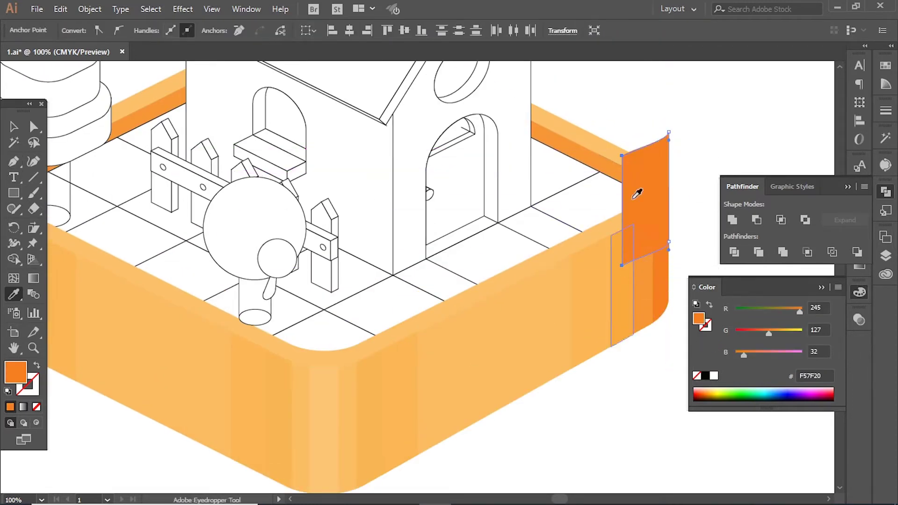
left_click_drag(314, 205, 353, 189)
key("ctrl+minus")
key("ctrl+a")
key("shift+m")
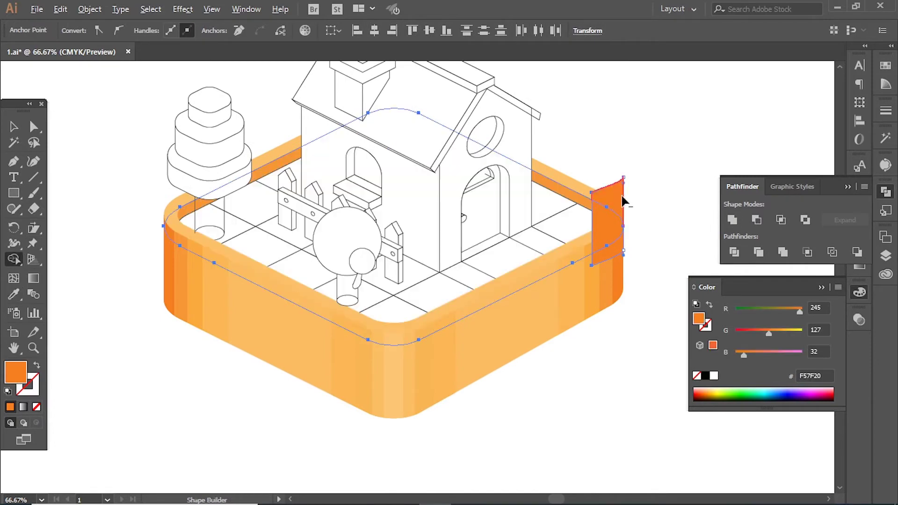
left_click(626, 216, "ctrl")
Draw a tall rectangle over the rim's right end and trim the rim with Shape Builder.
left_click(601, 243, "ctrl")
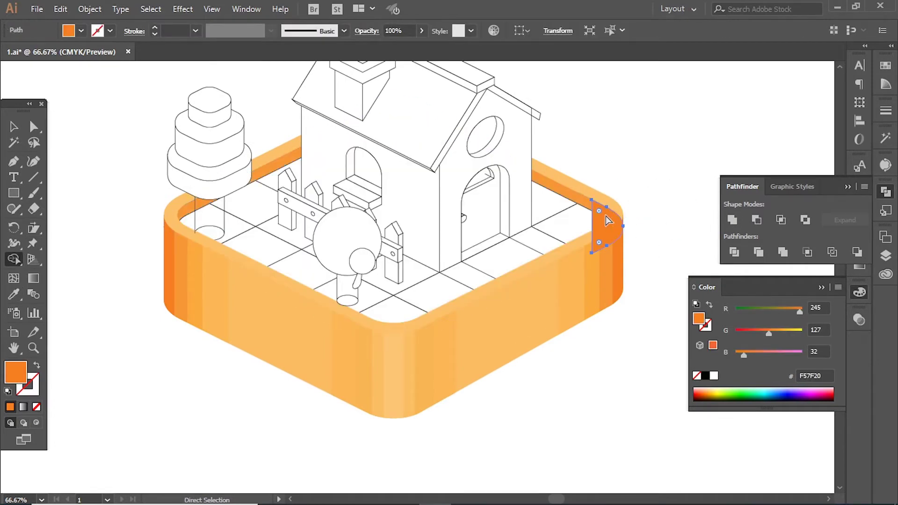
key("ctrl+plus")
key("ctrl+shift+a")
key("m")
left_click_drag(609, 139, 640, 270)
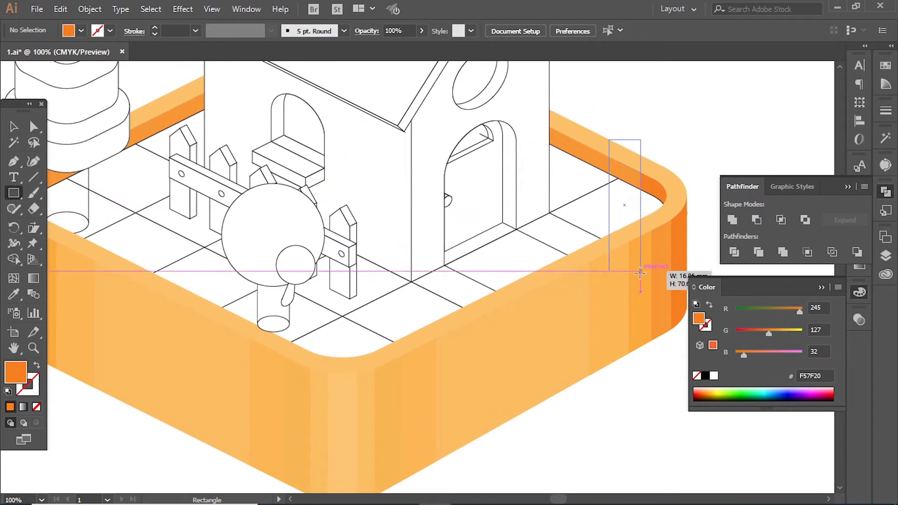
key("ctrl+a")
key("shift+m")
left_click(672, 242, "alt")
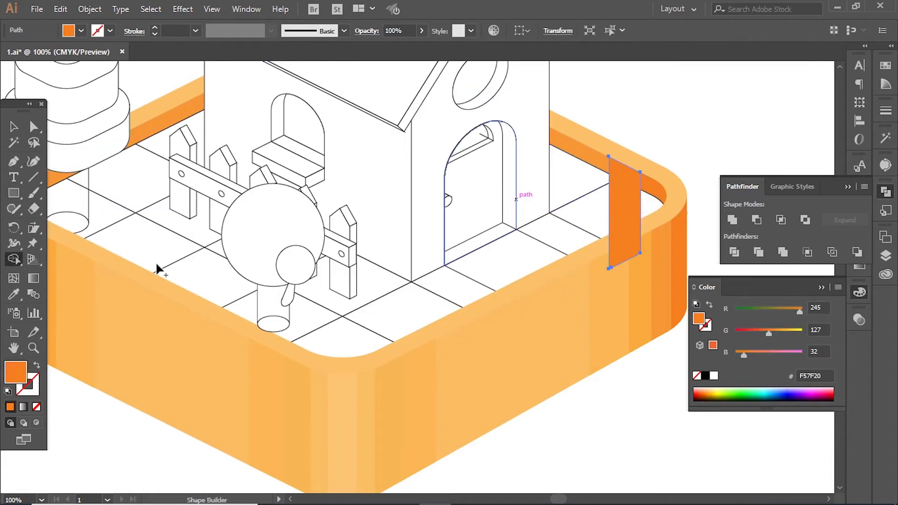
Colour the rectangle in the lighter stripe orange and reflect a copy of the rim end piece.
left_click(663, 260)
left_click(673, 118, "ctrl")
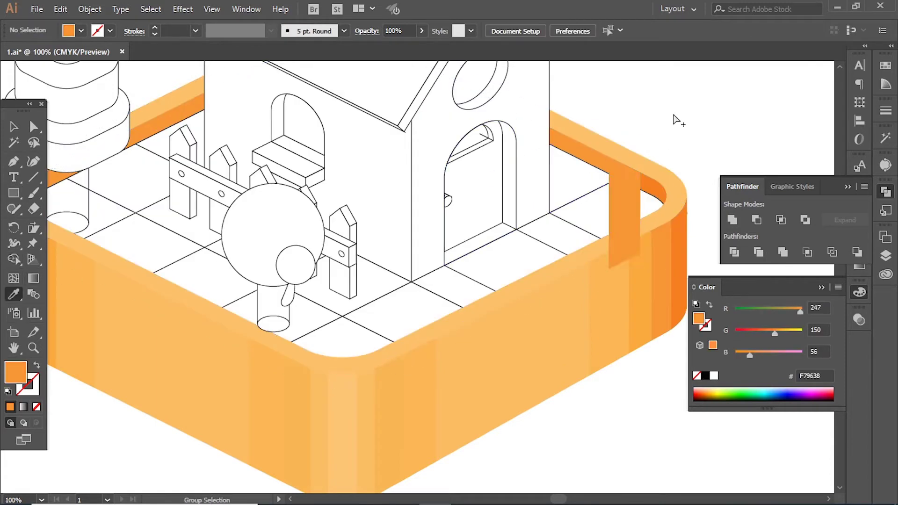
left_click(678, 145)
left_click(595, 169)
right_click(595, 155)
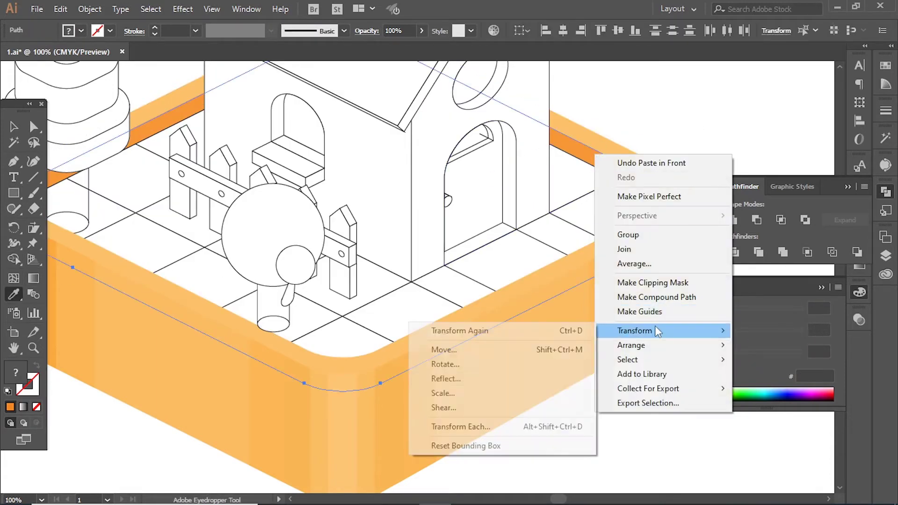
left_click(481, 388)
left_click(381, 321)
key("ctrl+shift+a")
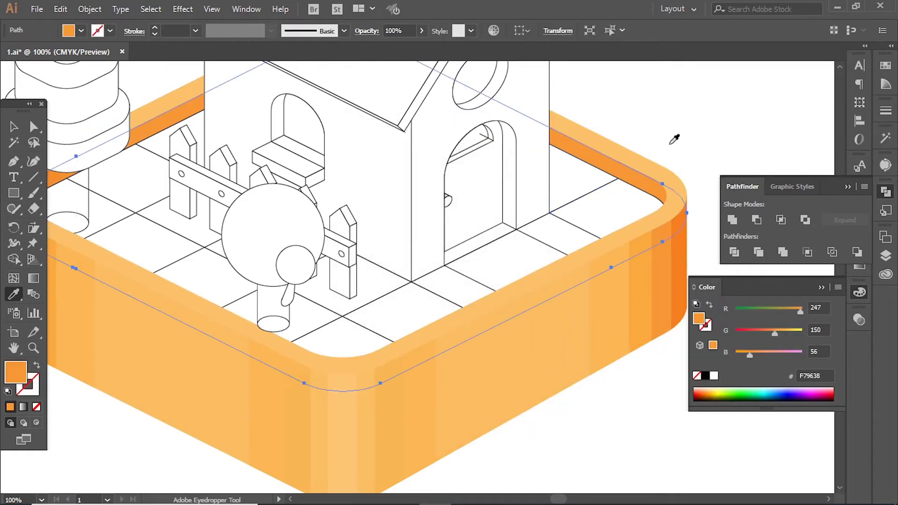
key("ctrl+minus")
Fill the rim pale orange (FACC7A).
left_click(482, 328, "ctrl")
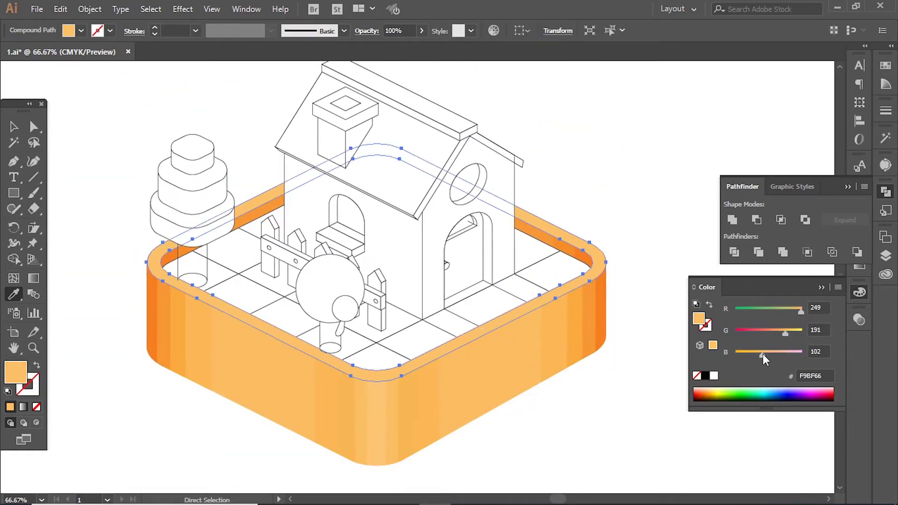
left_click(653, 202)
key("ctrl+plus")
scroll(499, 315, "up", 2)
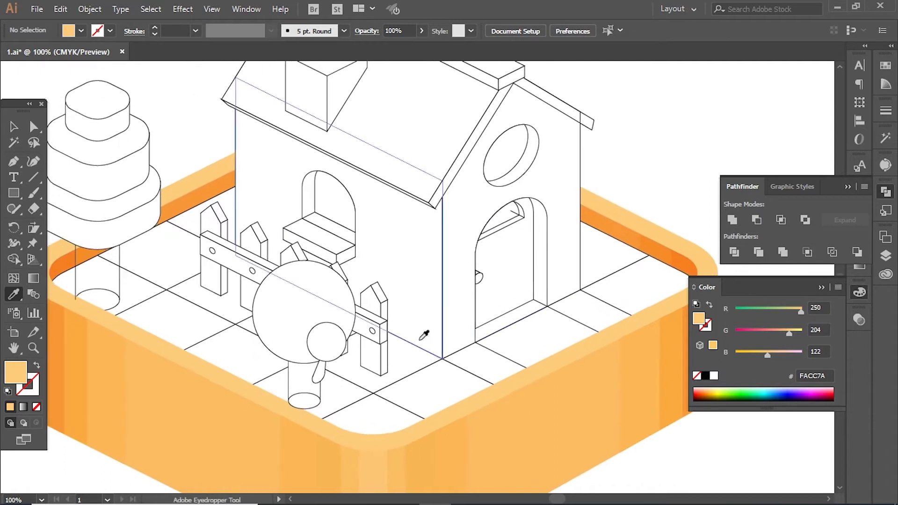
left_click(466, 381, "alt")
Remove the outline from the selected floor tiles and tint them yellow-green.
left_click(588, 323, "shift")
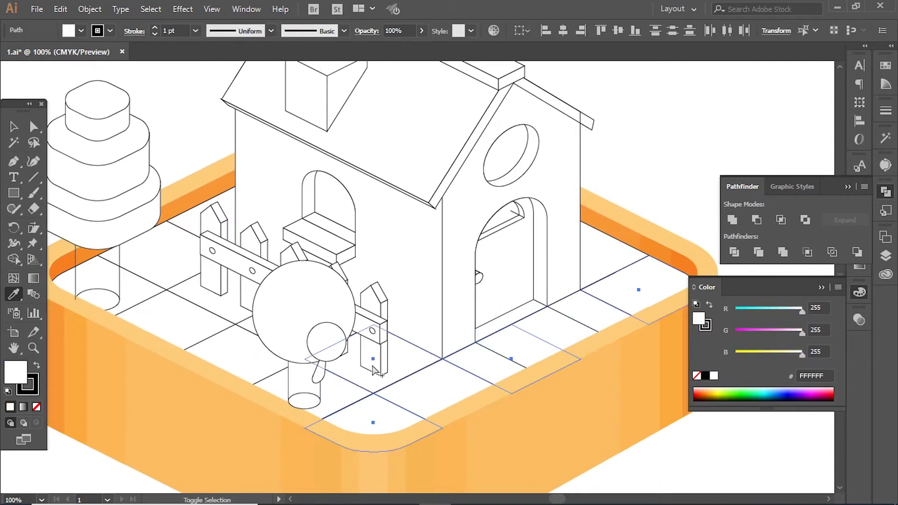
left_click(37, 407)
key("x")
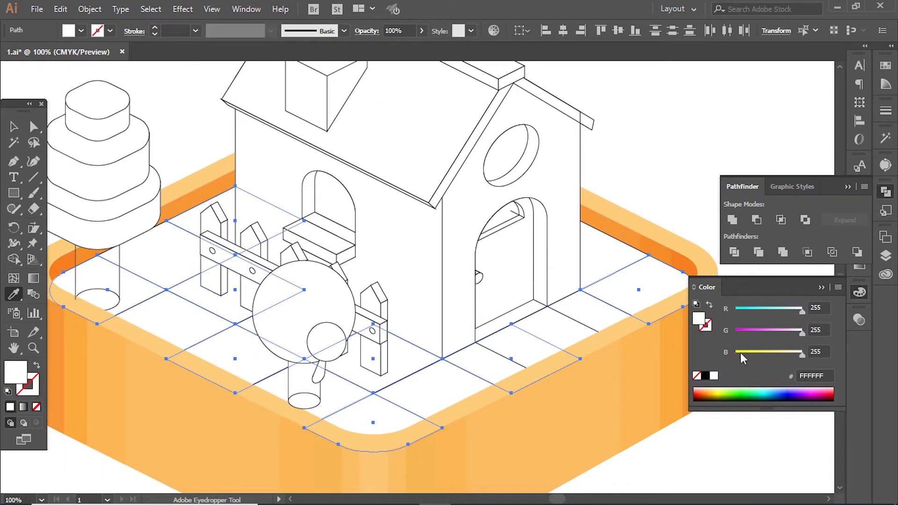
left_click(754, 354)
mouse_move(802, 309)
left_mouse_down()
mouse_move(777, 311)
mouse_move(784, 333)
left_mouse_up()
Fill the white floor tiles with a brightened grass green.
left_click(584, 334, "alt")
left_click(431, 390, "shift")
left_click(251, 351, "shift")
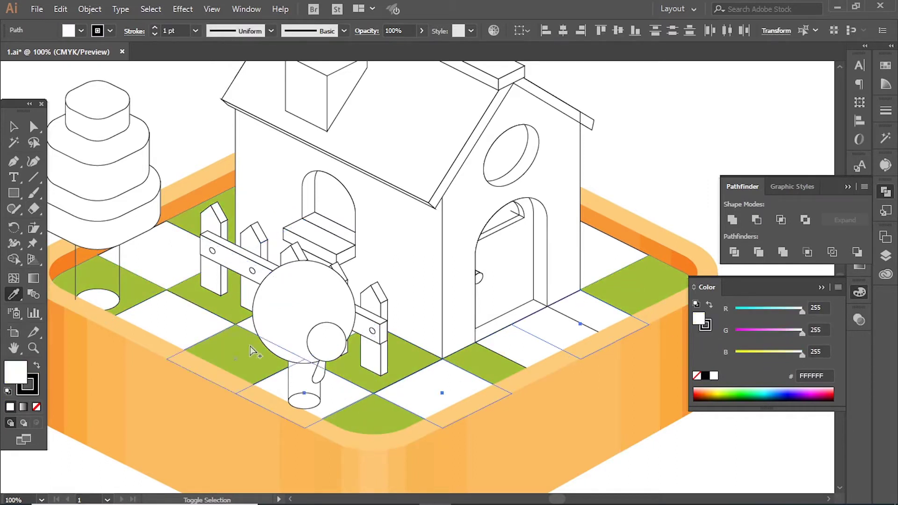
left_click(177, 271, "ctrl+shift")
left_click(608, 299)
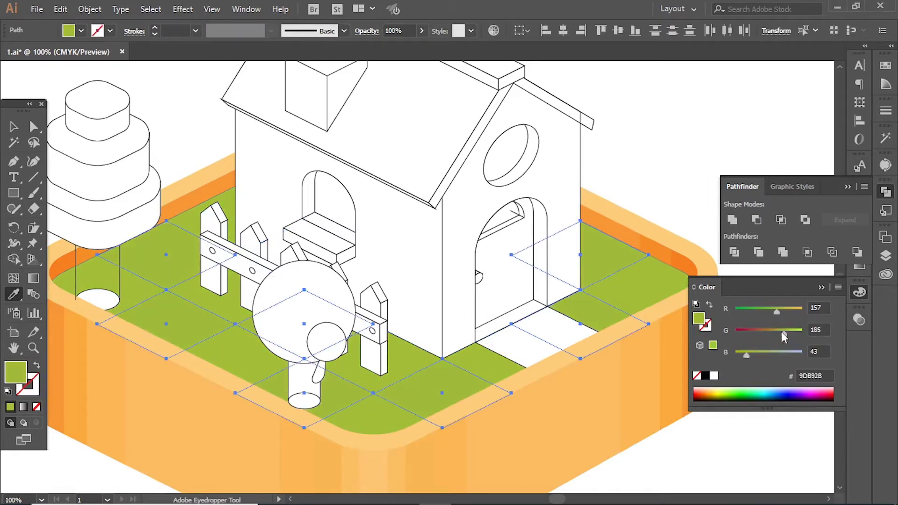
left_click_drag(784, 333, 784, 310)
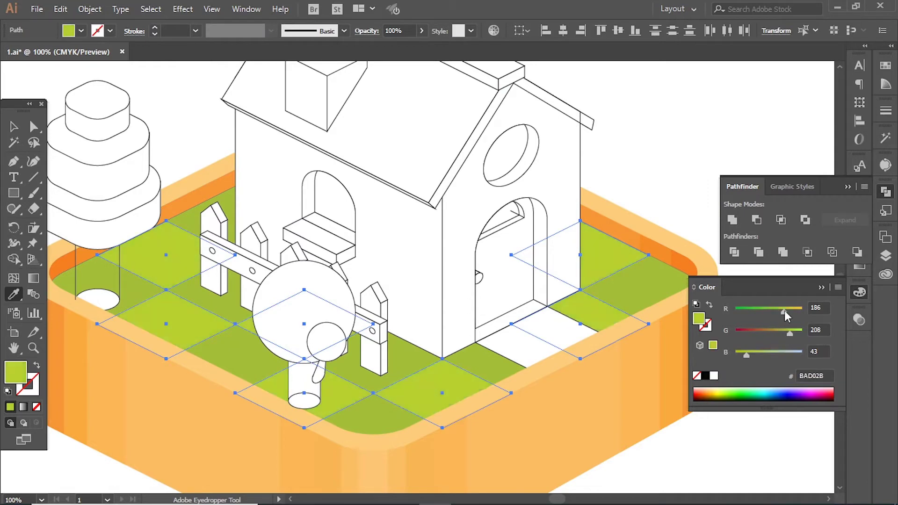
Fine-tune the light tiles toward a yellower green.
left_click(624, 316, "alt")
left_click(467, 280)
left_click_drag(746, 355, 752, 355)
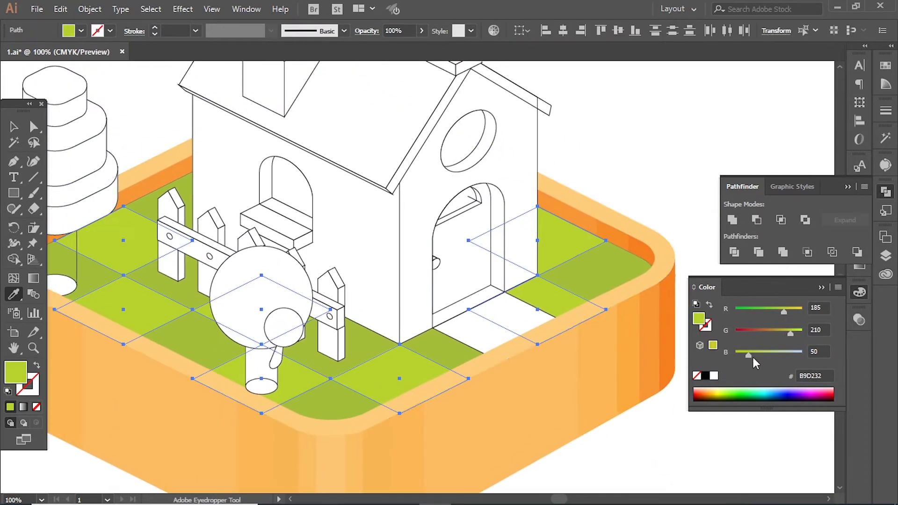
left_click_drag(784, 311, 792, 334)
left_click_drag(748, 356, 743, 355)
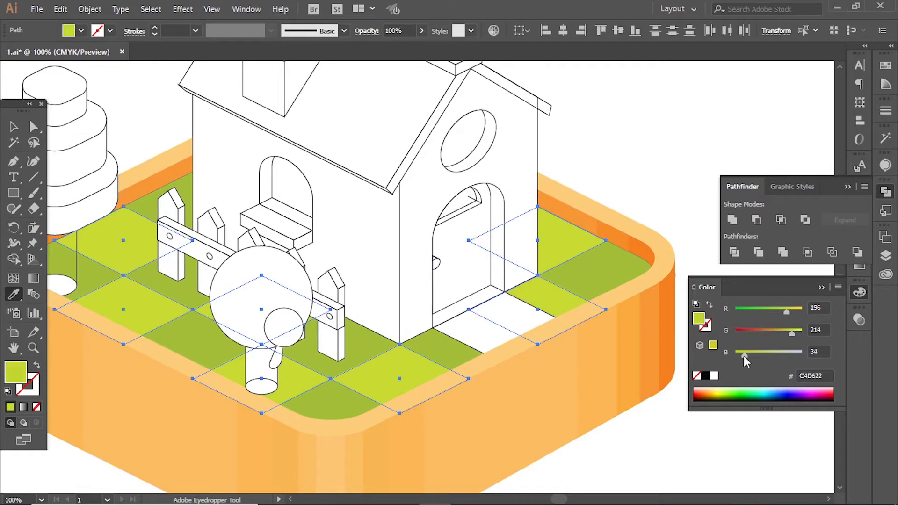
Darken the alternate tiles to a deeper green for the checkerboard.
left_click(603, 276, "ctrl")
left_click(435, 348, "ctrl+shift")
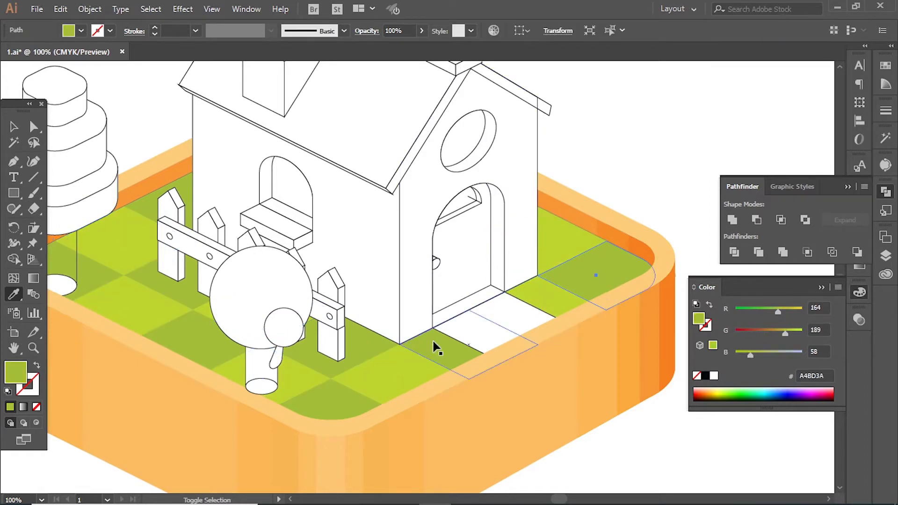
left_click(339, 400, "shift")
left_click(190, 322, "shift")
left_click(200, 176)
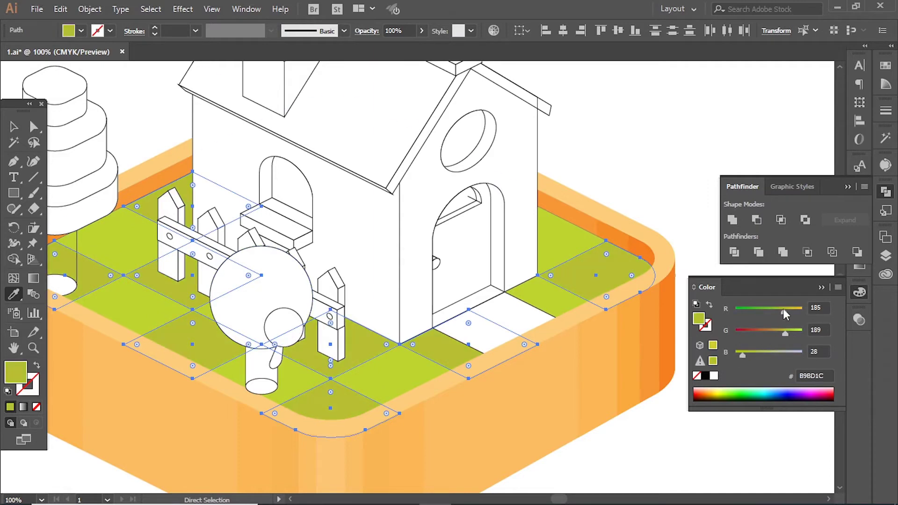
left_click_drag(782, 308, 775, 311)
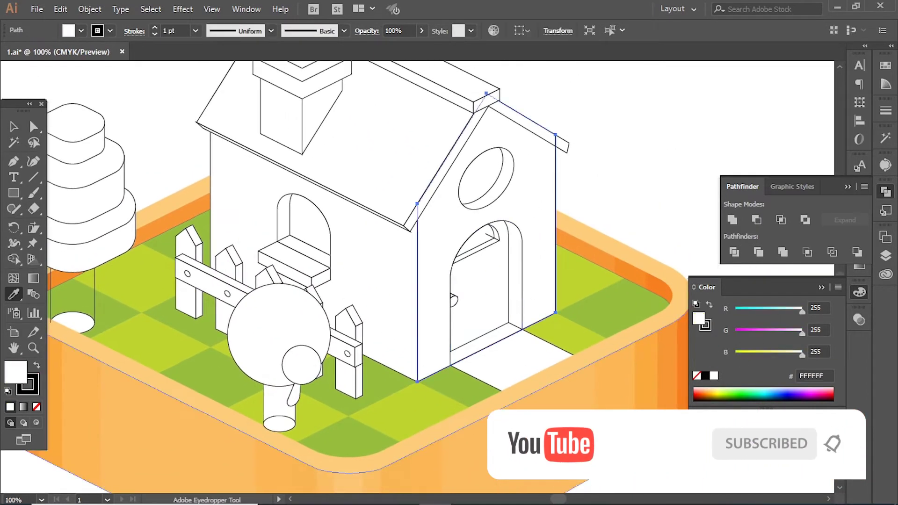
Shade the side and front walls, round-window shadow and door edge in orange tones.
left_click(568, 261)
mouse_move(739, 333)
left_mouse_down()
mouse_move(787, 330)
mouse_move(760, 355)
left_mouse_up()
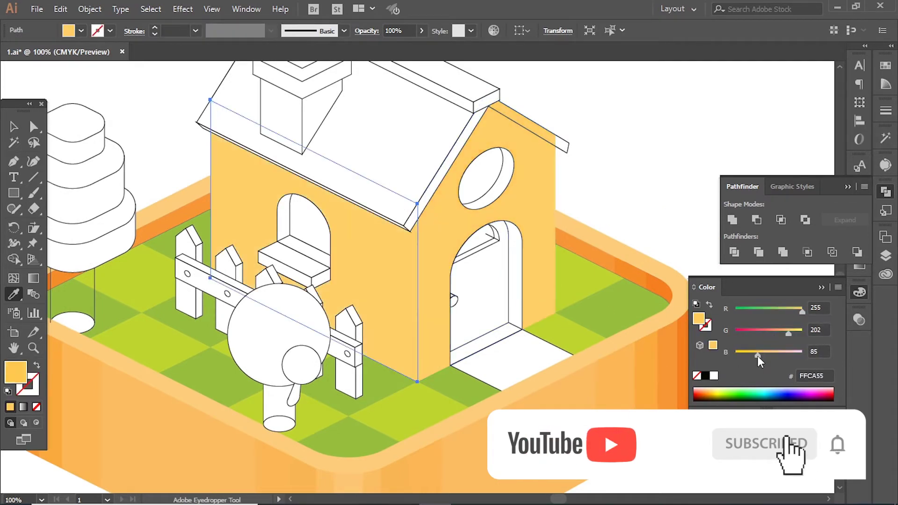
left_click_drag(782, 332, 783, 333)
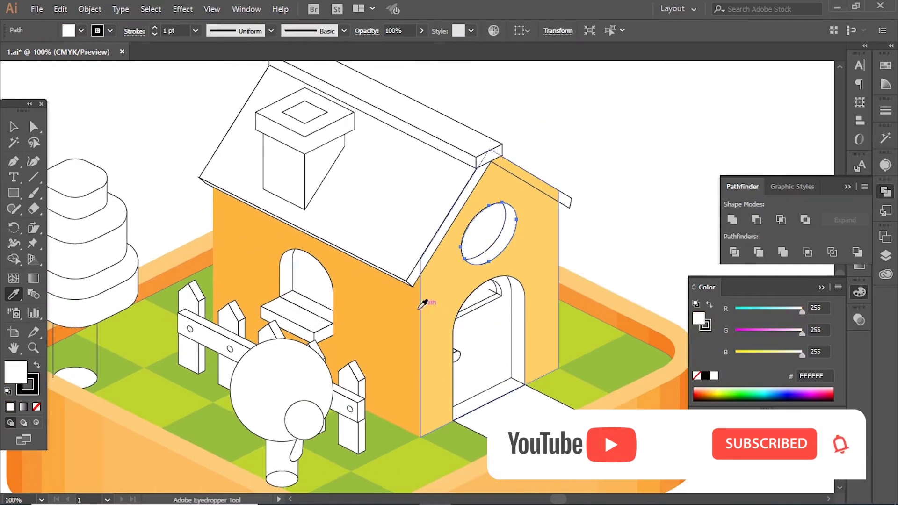
left_click(420, 308)
left_click(517, 380, "ctrl")
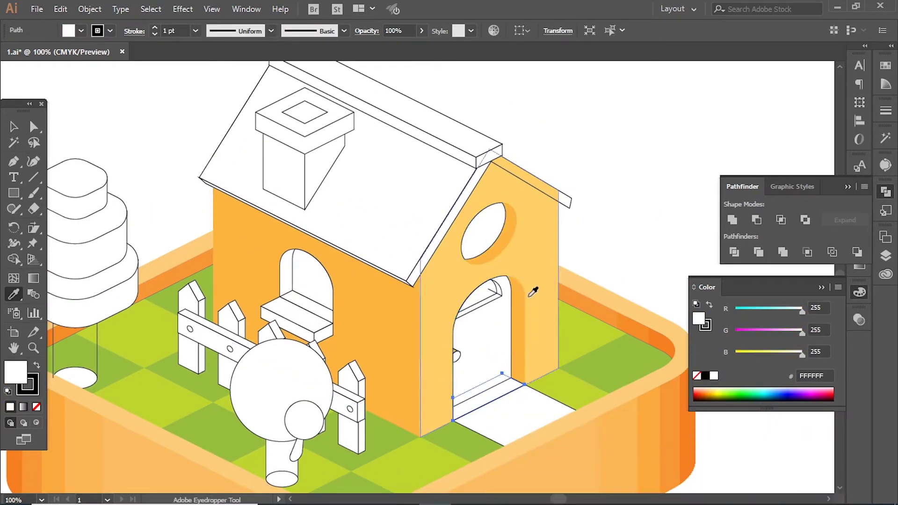
left_click(533, 290)
left_click(514, 346)
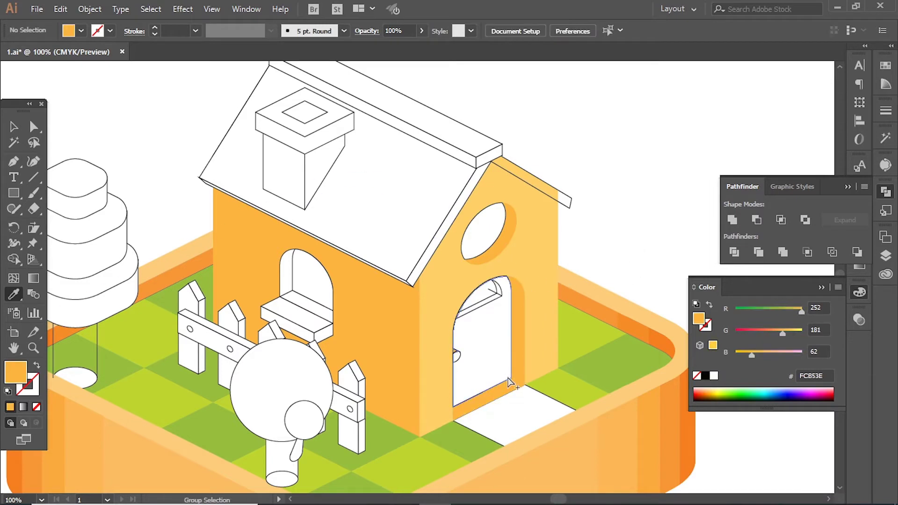
left_click_drag(745, 354, 748, 354)
Turn the white floor piece before the door dark teal.
scroll(589, 210, "down", 3)
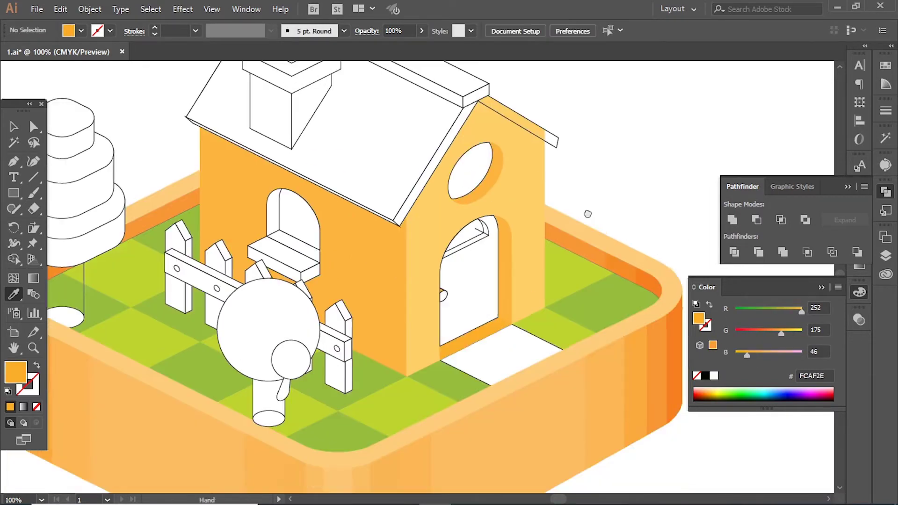
left_click(480, 378, "ctrl")
left_click(487, 332, "ctrl+shift")
left_click_drag(800, 310, 733, 310)
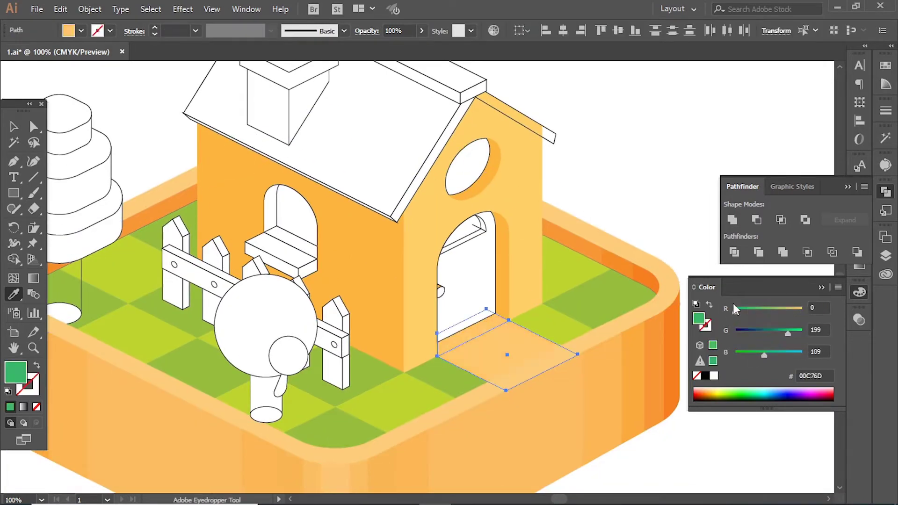
mouse_move(783, 333)
left_mouse_down()
mouse_move(754, 334)
mouse_move(755, 355)
left_mouse_up()
left_click(597, 208, "ctrl")
scroll(597, 209, "down", 2)
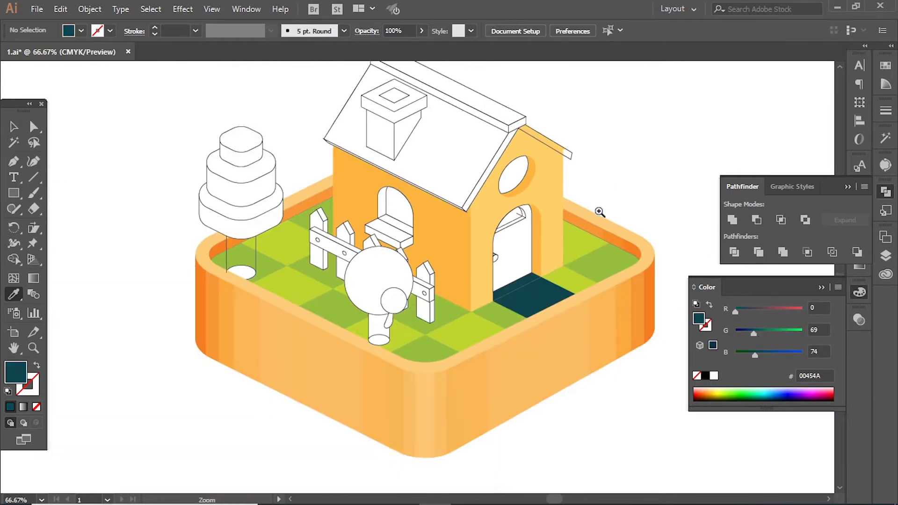
scroll(473, 255, "up", 2)
left_click(454, 321, "ctrl")
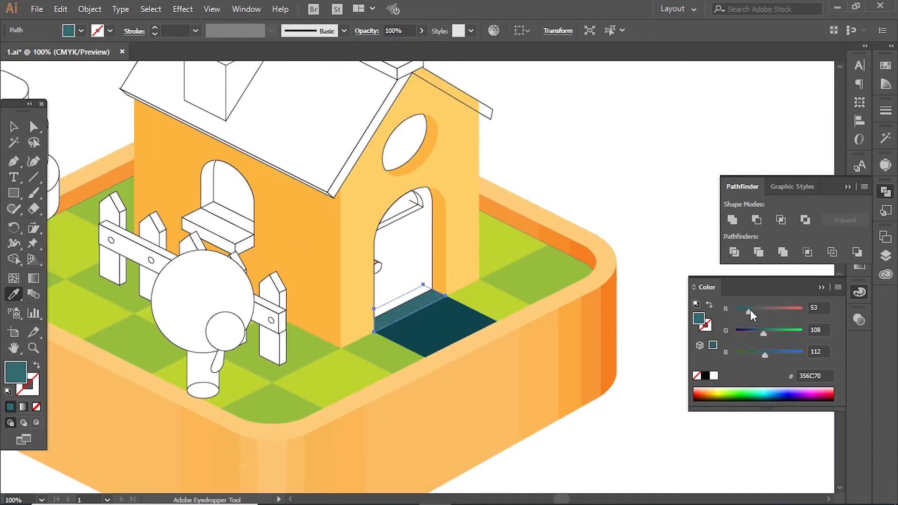
Give the door threshold the same teal, undoing a trial orange fill on the band.
left_click(466, 306)
left_click(655, 304)
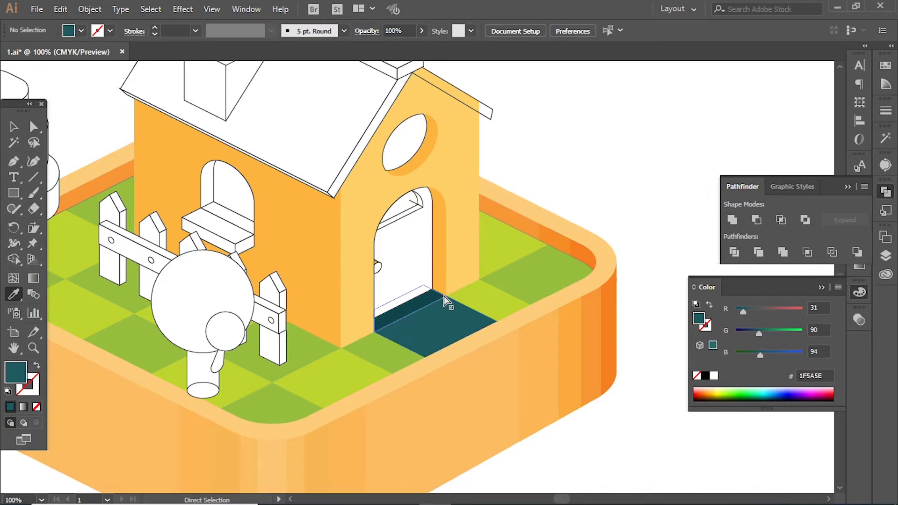
left_click(444, 304)
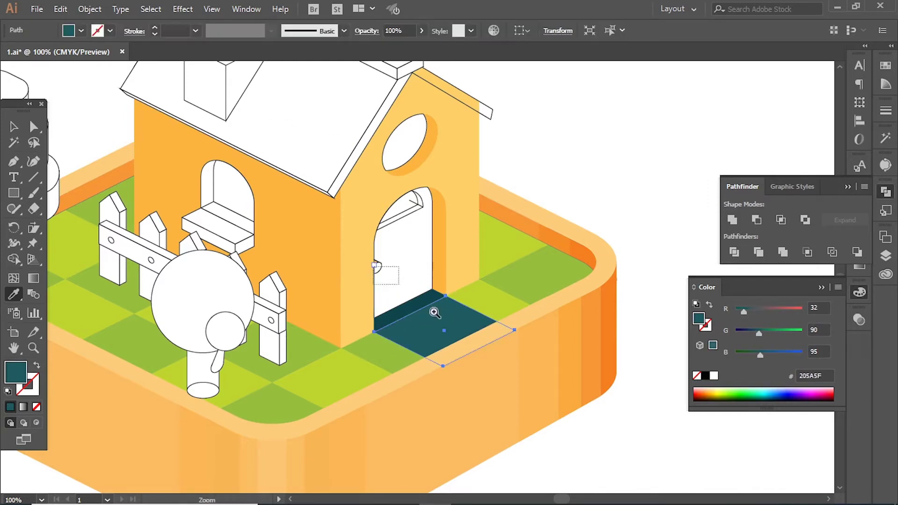
scroll(432, 334, "up", 5)
left_click(484, 181)
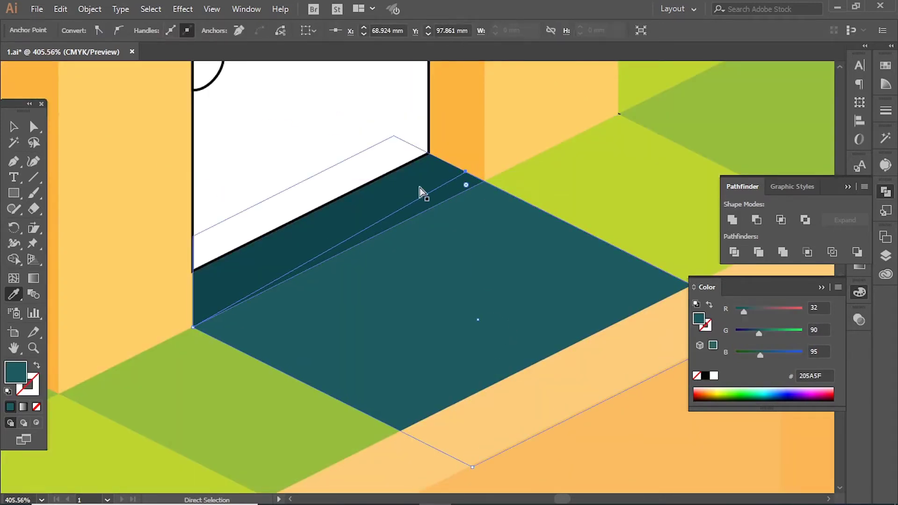
scroll(420, 187, "down", 5)
scroll(513, 198, "up", 5)
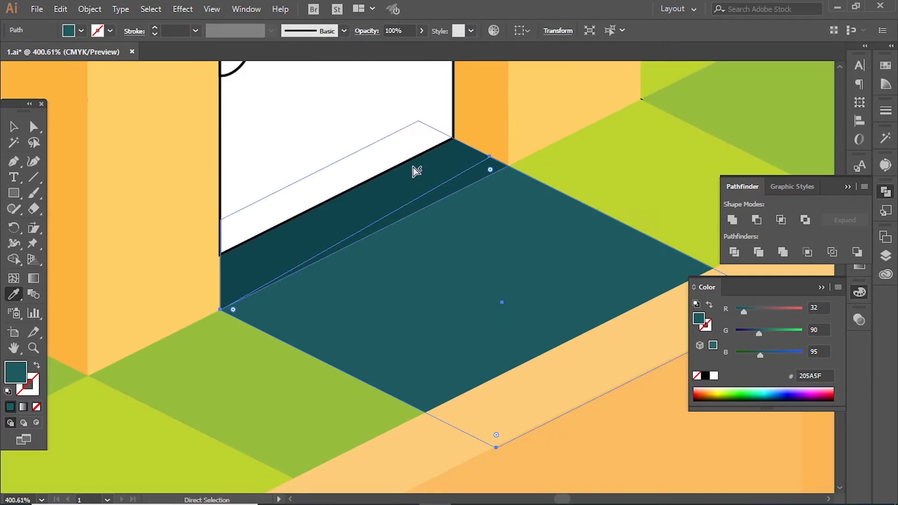
left_click(466, 185)
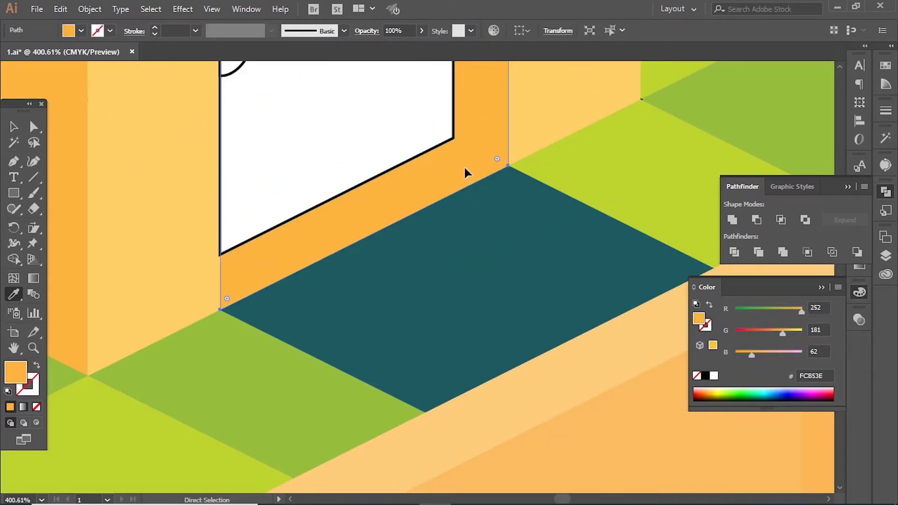
key("ctrl+z")
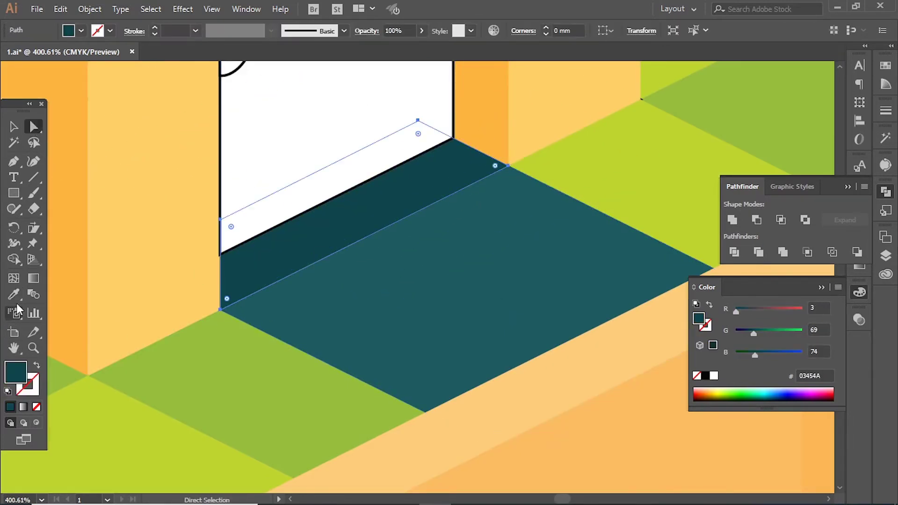
Duplicate the roof shape and place the copy just below the roof edge.
left_click(14, 258)
left_click(406, 189, "ctrl+alt")
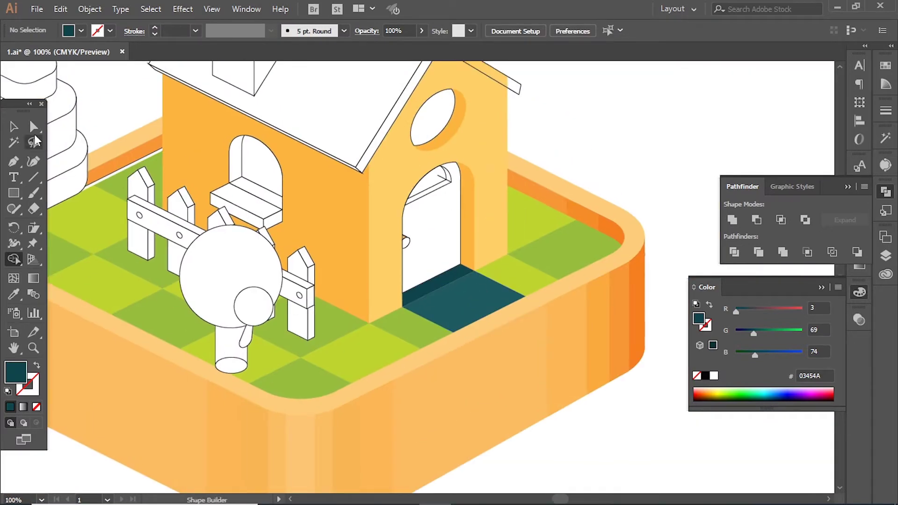
left_click(33, 126)
mouse_move(412, 289)
left_mouse_down()
mouse_move(416, 323)
mouse_move(417, 311)
left_mouse_up()
mouse_move(431, 221)
left_mouse_down()
mouse_move(498, 355)
mouse_move(481, 244)
left_mouse_up()
left_click(498, 287)
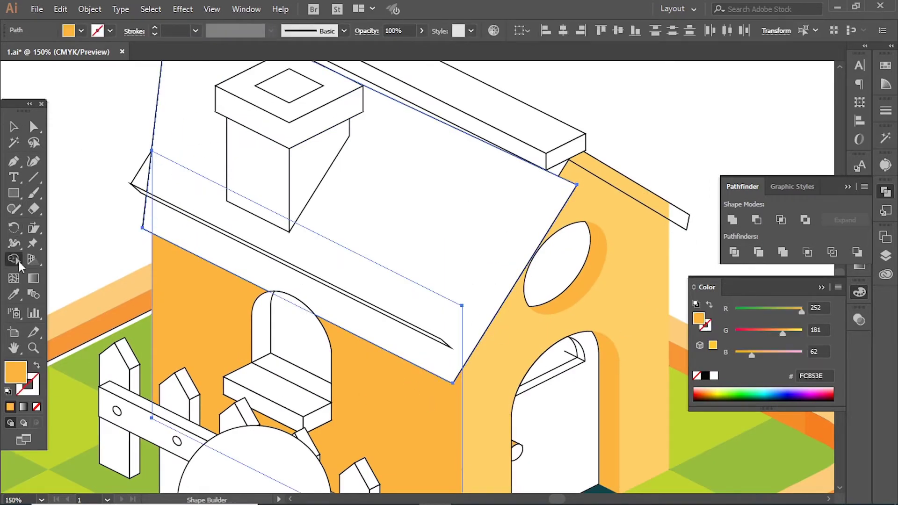
Fill the white roof-edge strip with wall orange and darken the roof shadow strip.
left_click(421, 369)
key("i")
left_click(421, 407)
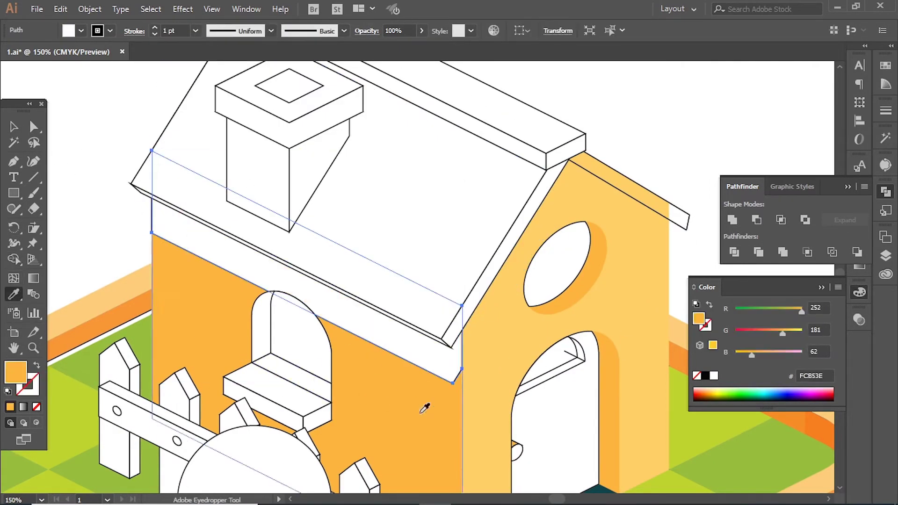
left_click_drag(784, 333, 746, 355)
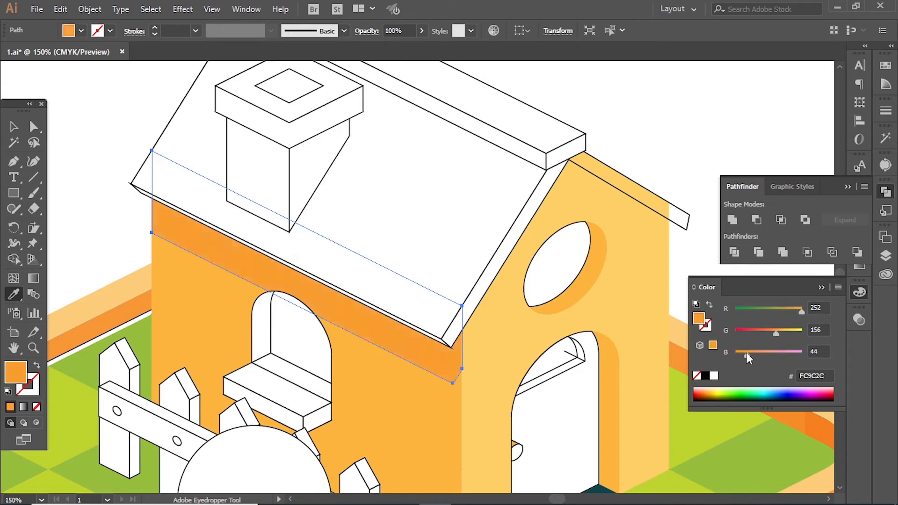
scroll(385, 277, "down", 5)
scroll(525, 315, "up", 5)
Colour the window's back panel light orange using the sampled wall colour.
left_click(192, 309, "ctrl")
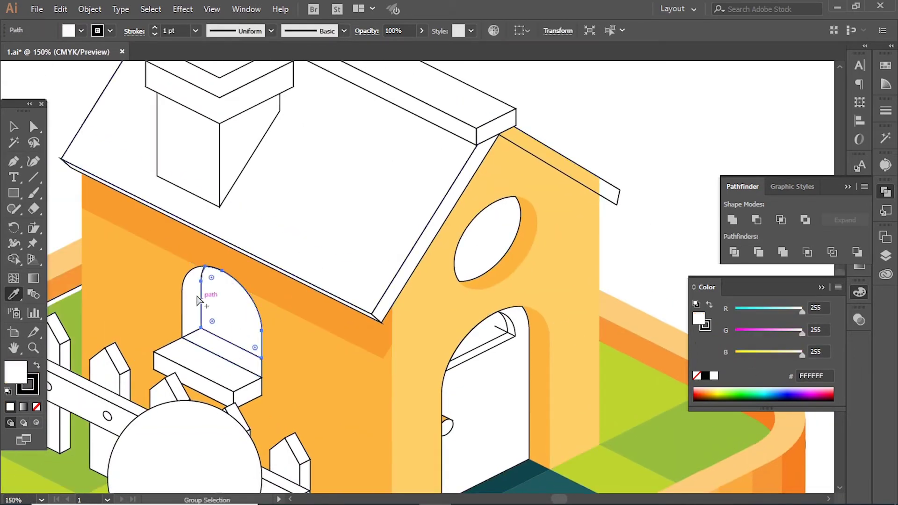
left_click(361, 320)
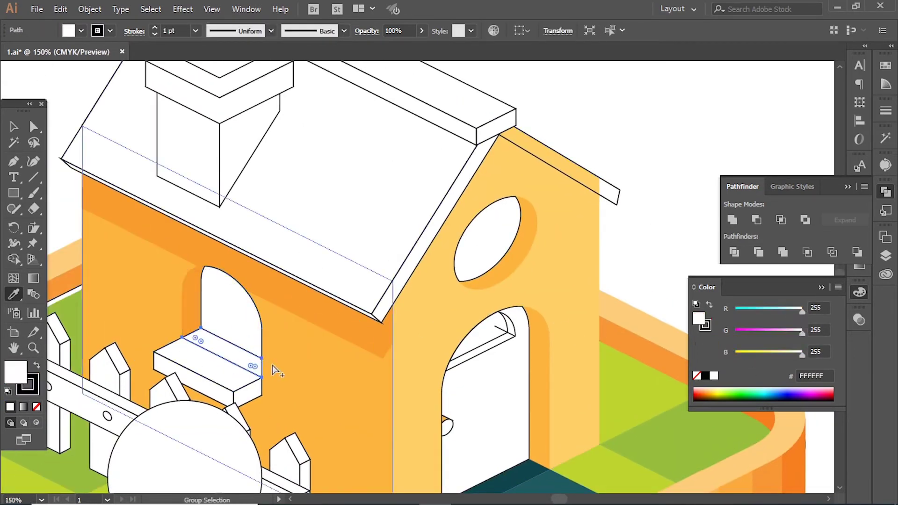
left_click(559, 304)
key("ctrl+shift+a")
scroll(467, 208, "down", 3)
scroll(434, 252, "up", 3)
scroll(434, 253, "up", 1)
Shade the sill faces outline-free: top light grey F0EFEF, front darker grey D7D5D5.
left_click(267, 399, "ctrl")
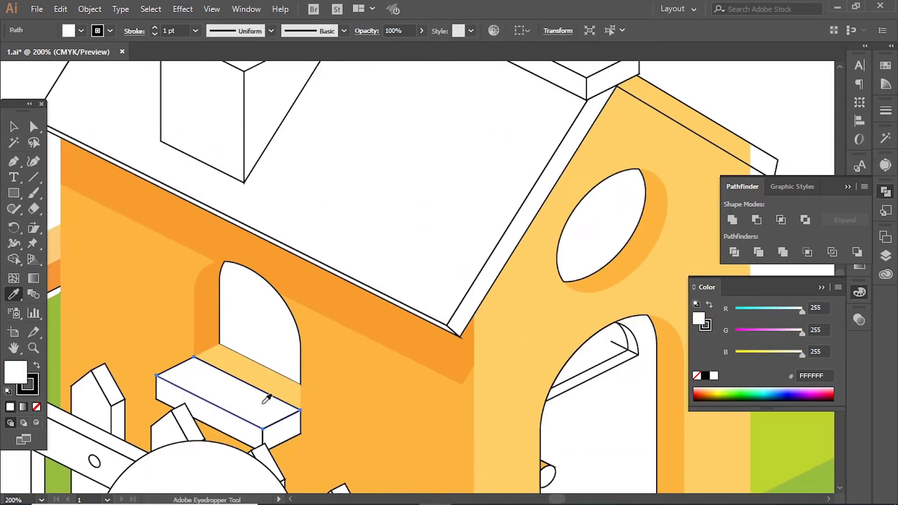
left_click(705, 324)
key("slash")
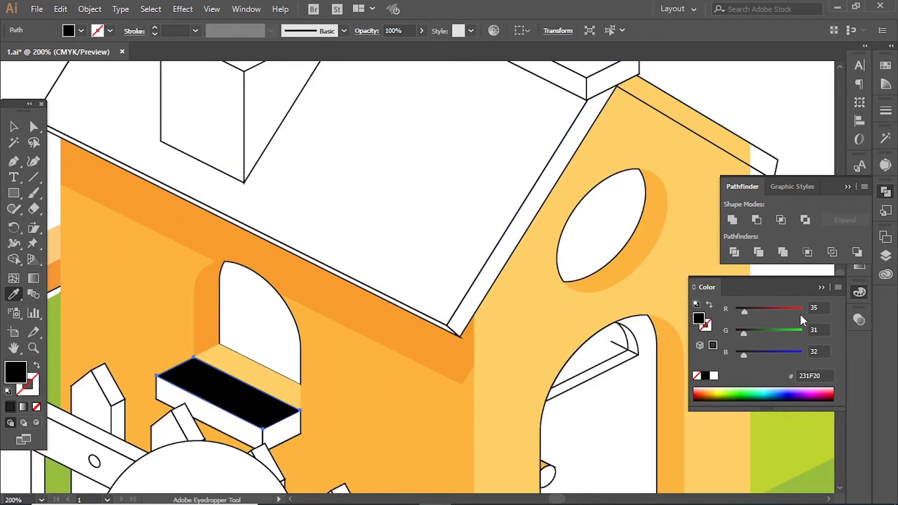
left_click_drag(802, 310, 798, 310)
left_click(283, 425, "ctrl")
left_click(262, 402)
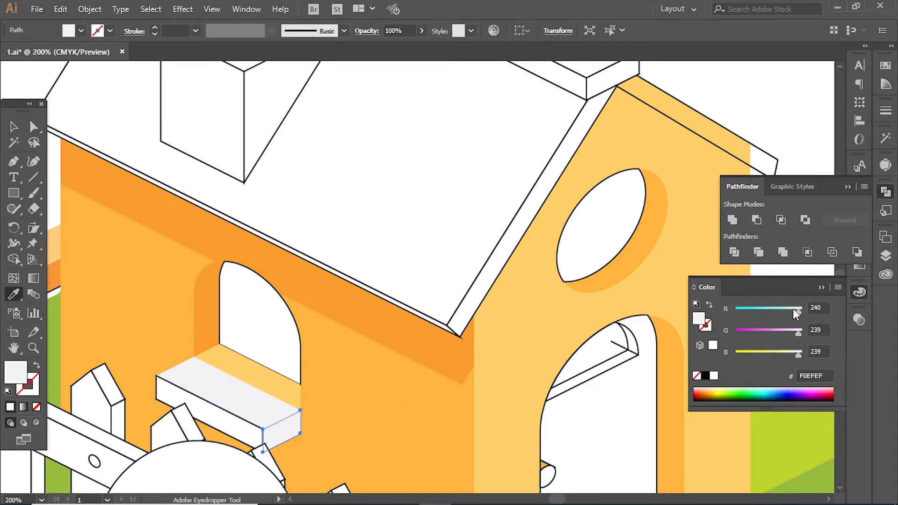
left_click_drag(800, 309, 793, 310)
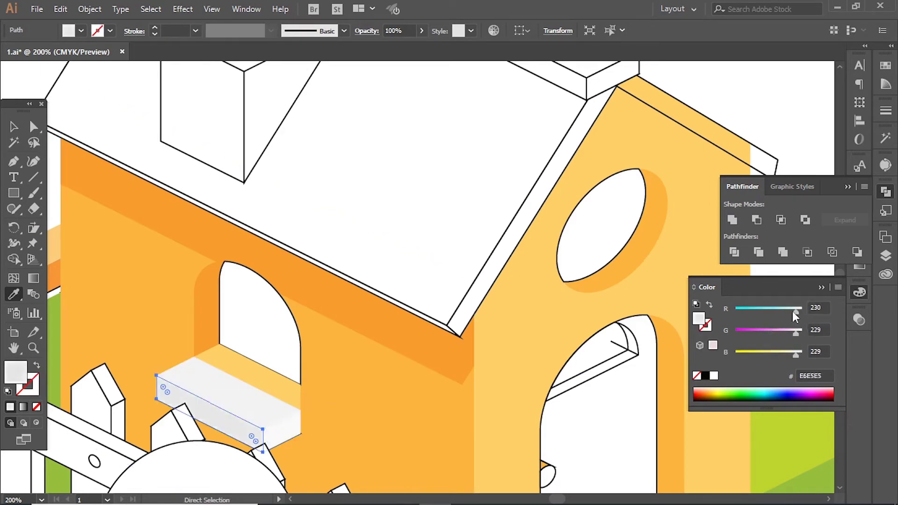
Compare the shaded sill against the plain sill with undo and redo, keeping the shading.
key("ctrl+1")
left_click_drag(249, 233, 299, 267)
key("ctrl+z")
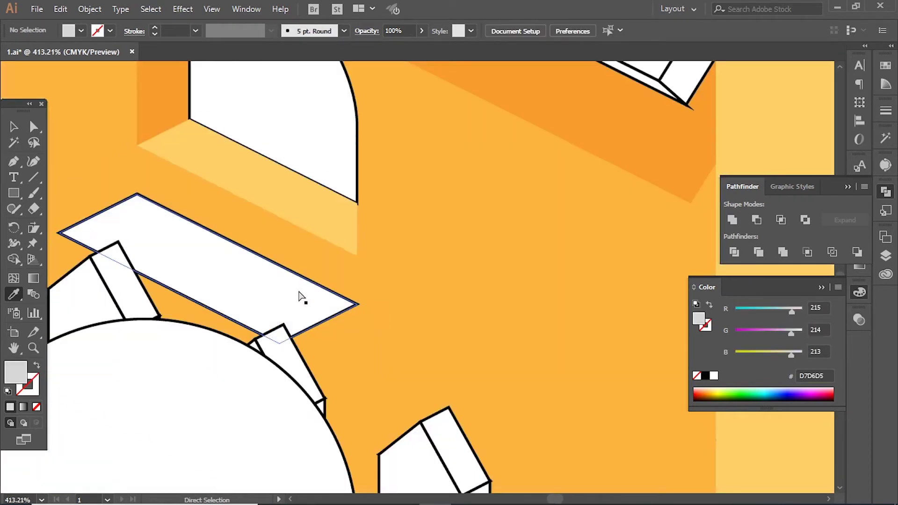
left_click(297, 295, "ctrl")
key("ctrl+shift+z")
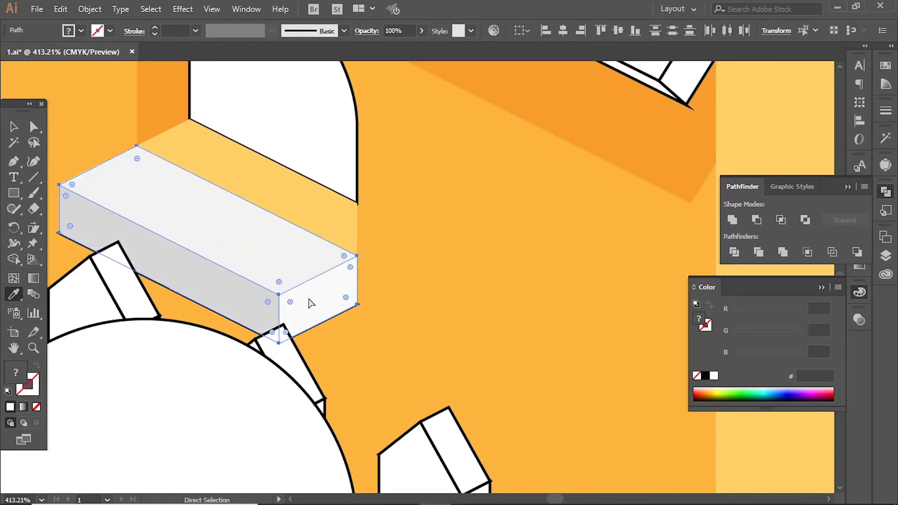
key("ctrl+z")
key("ctrl+shift+z")
key("ctrl+minus")
key("ctrl+minus")
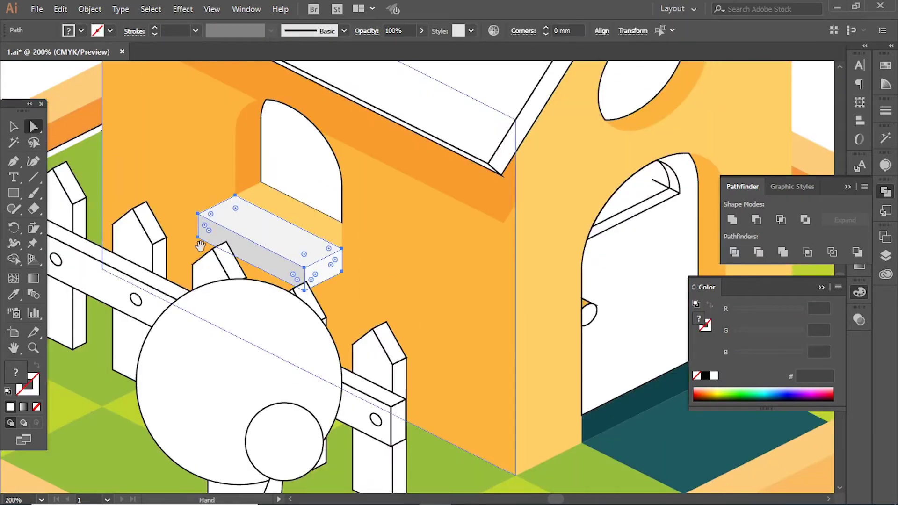
key("p")
key("ctrl+minus")
Move the grey sill box into place under the window.
left_click(464, 329, "ctrl")
left_click_drag(398, 193, 423, 253)
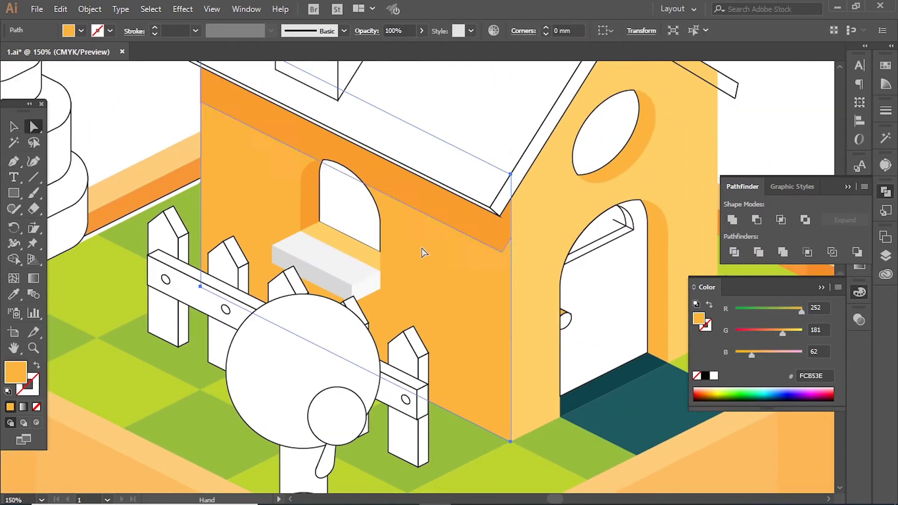
key("ctrl+minus")
left_click_drag(328, 360, 422, 295)
key("ctrl+plus")
key("ctrl+plus")
key("ctrl+plus")
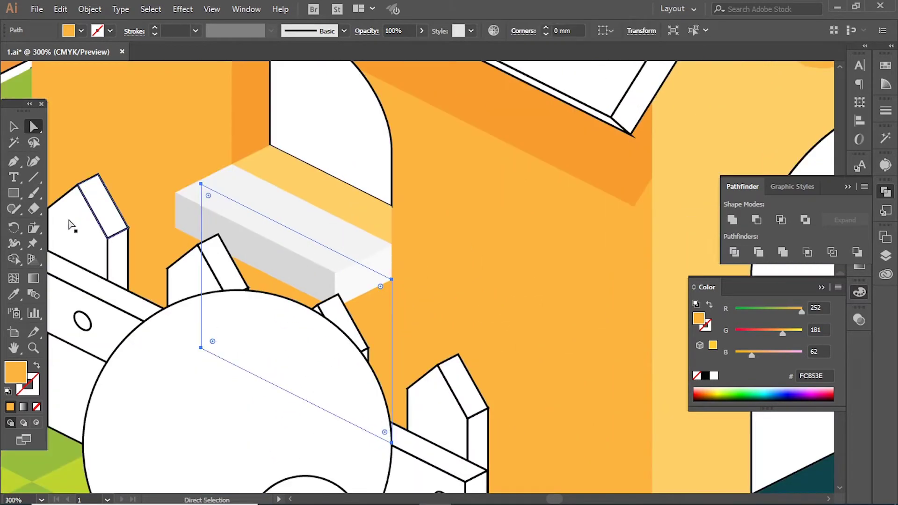
Fill the shadow shape with F99B2E and raise its lower-left anchor about 14 mm.
key("i")
left_click(530, 119)
key("a")
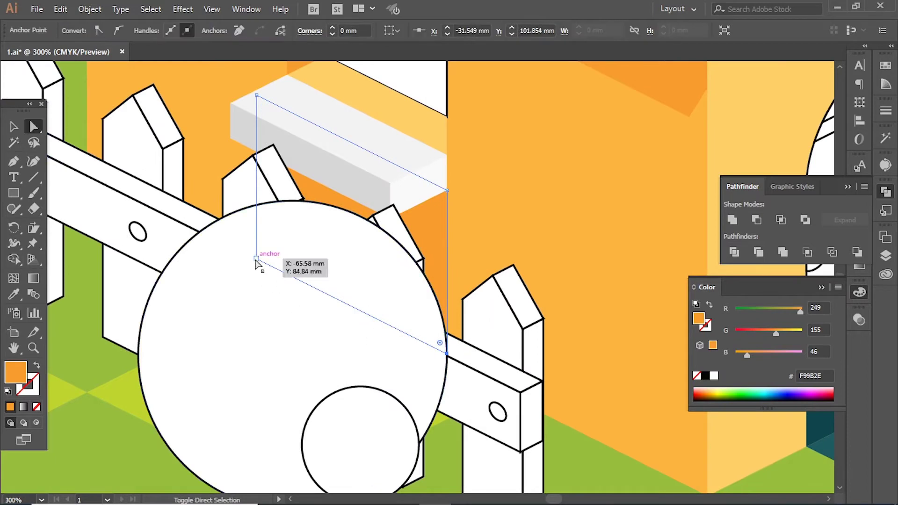
left_click_drag(256, 259, 250, 185)
key("ctrl+shift+a")
key("ctrl+minus")
key("ctrl+minus")
key("ctrl+minus")
key("ctrl+minus")
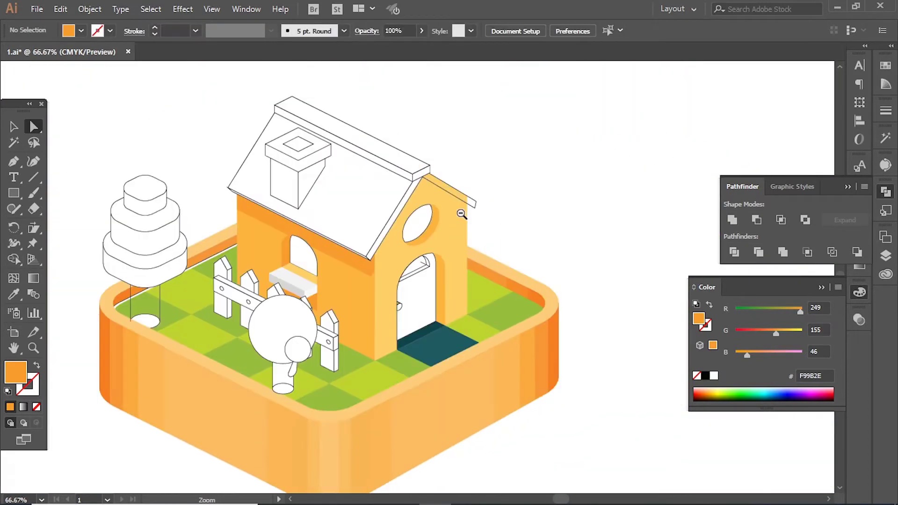
Give the four fence-post caps a light grey F7F7F7 fill.
left_click(320, 279)
left_click(320, 280)
left_click(320, 280)
left_click(481, 309, "shift")
left_click(402, 271, "shift")
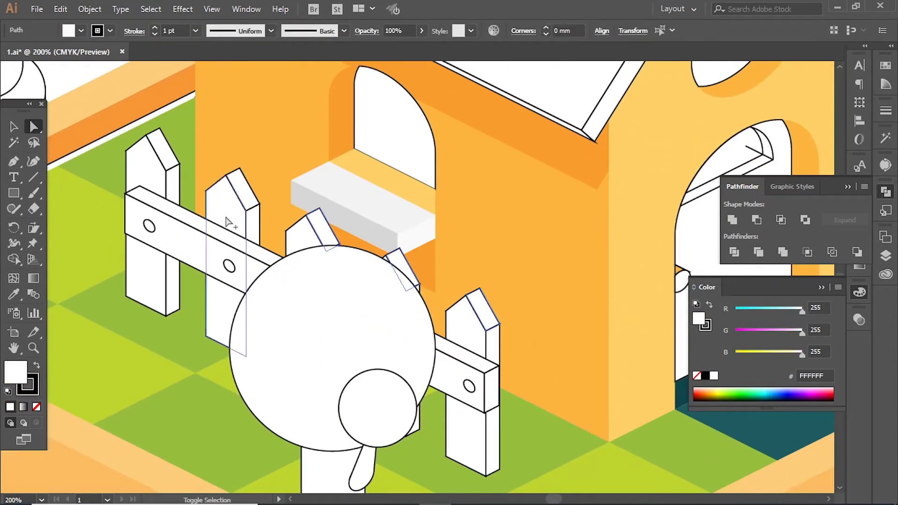
left_click(241, 192, "shift")
key("i")
left_click(401, 229)
key("ctrl+minus")
key("ctrl+minus")
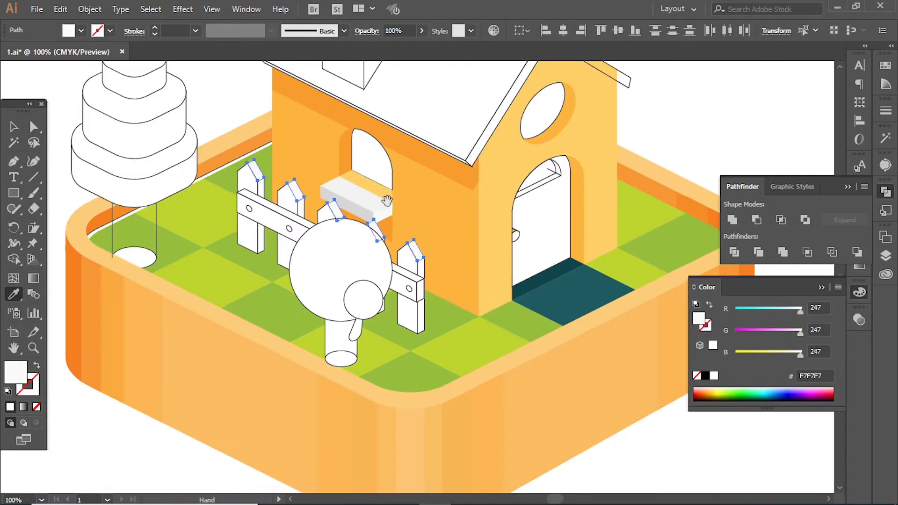
scroll(387, 201, "up", 3)
Fill the selected fence posts with light grey F7F7F7 and no outline.
left_click(184, 244)
scroll(407, 317, "up", 5)
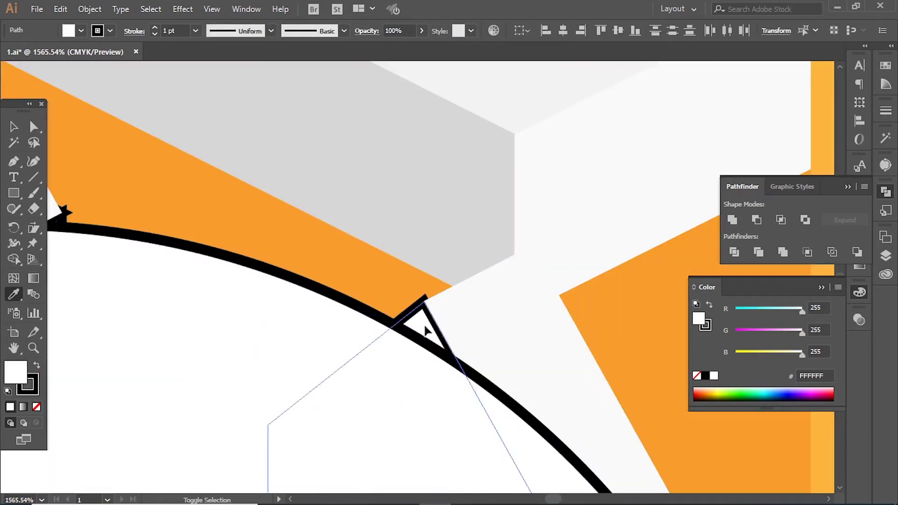
scroll(425, 330, "down", 6)
left_click(401, 262)
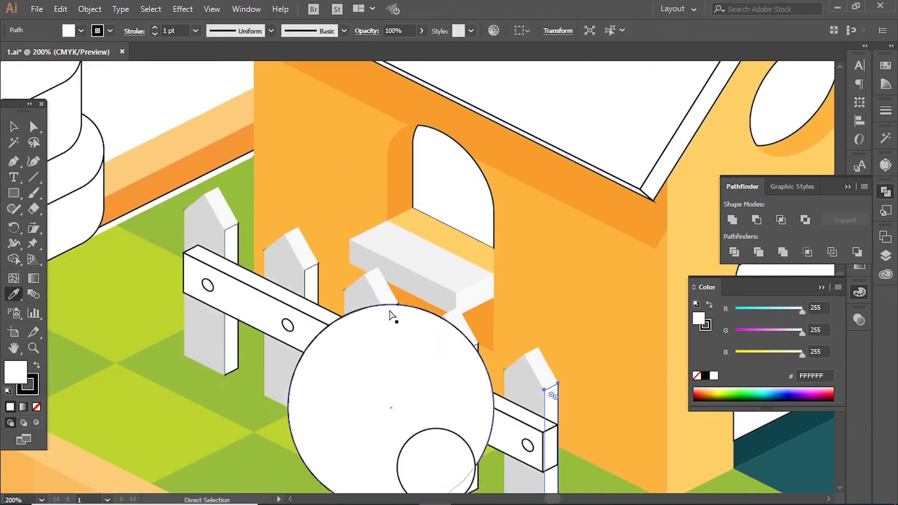
scroll(388, 244, "up", 10)
scroll(353, 232, "down", 4)
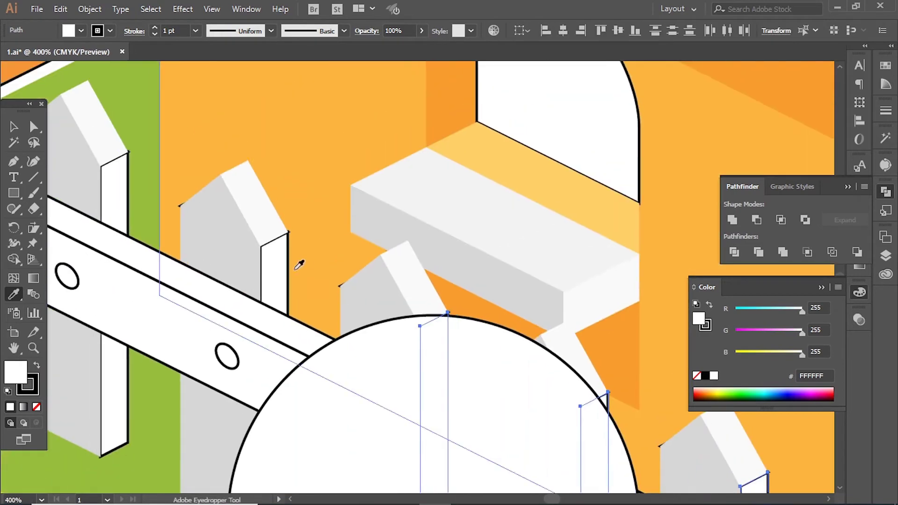
left_click(567, 241)
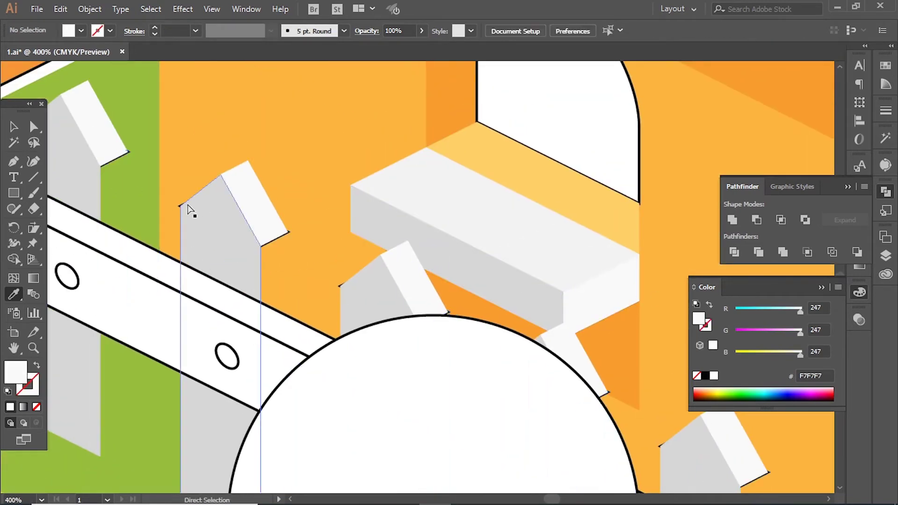
Apply the light post-face grey to the remaining post top faces.
left_click(248, 194)
left_click(163, 185, "alt")
left_click(351, 253, "shift")
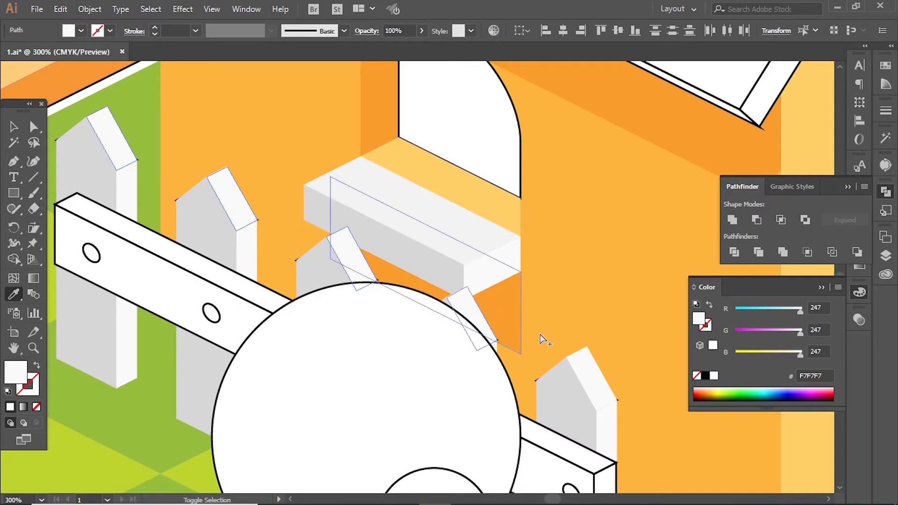
left_click(587, 381)
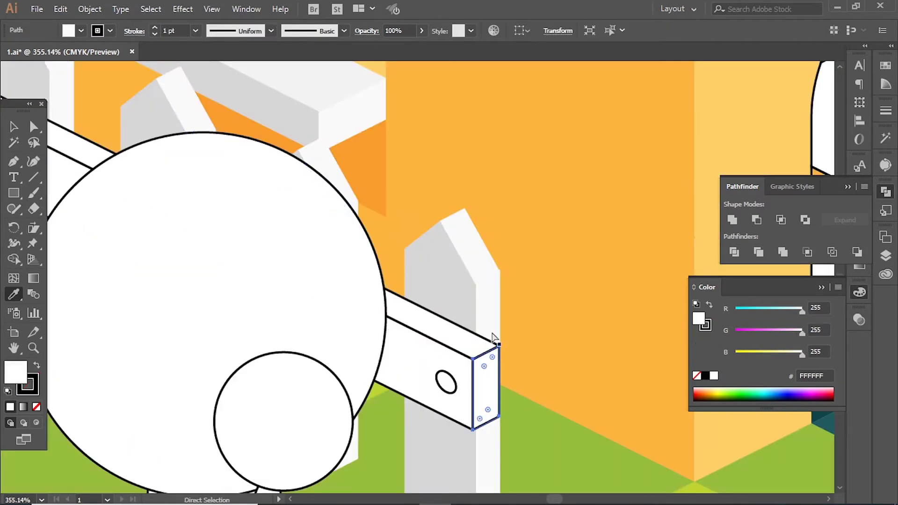
left_click(487, 306)
left_click(467, 242, "ctrl")
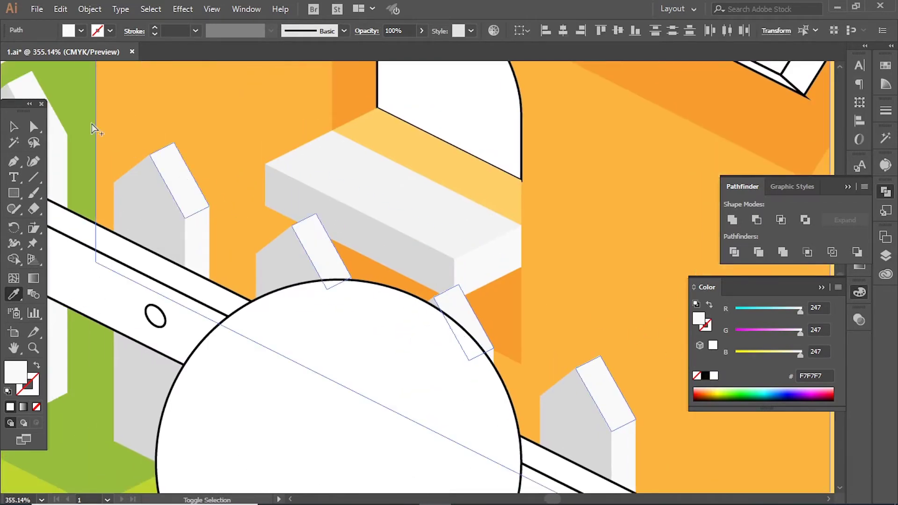
scroll(481, 206, "down", 2)
scroll(561, 340, "down", 3)
scroll(627, 397, "up", 5)
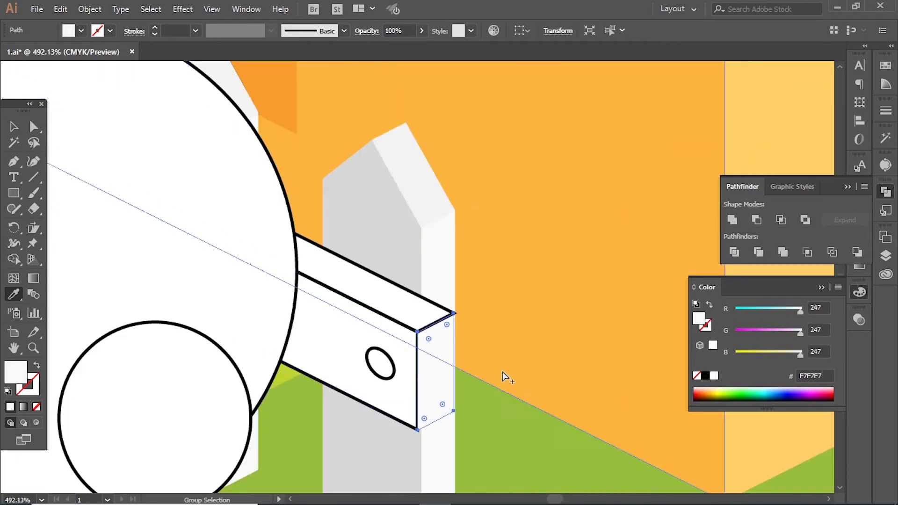
Make the rail's front face mid grey and place a rail-face copy lower on the post.
left_click(384, 293)
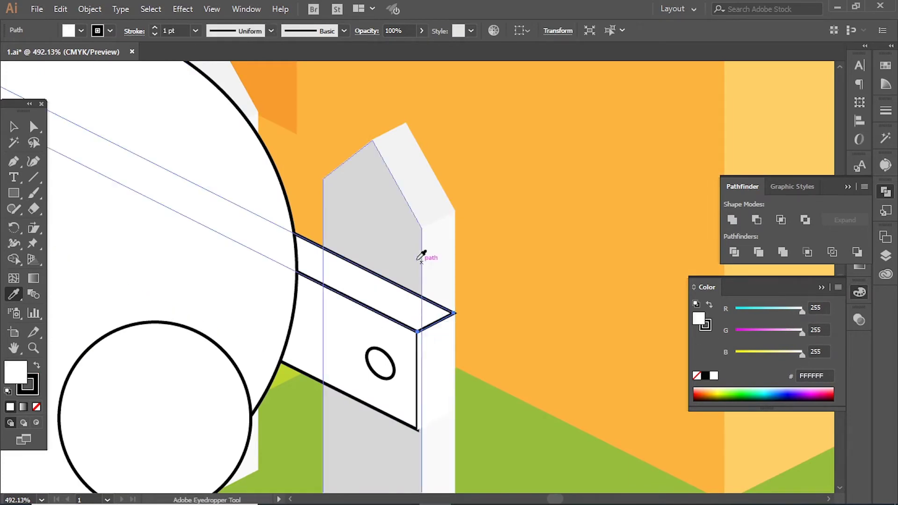
left_click(411, 409)
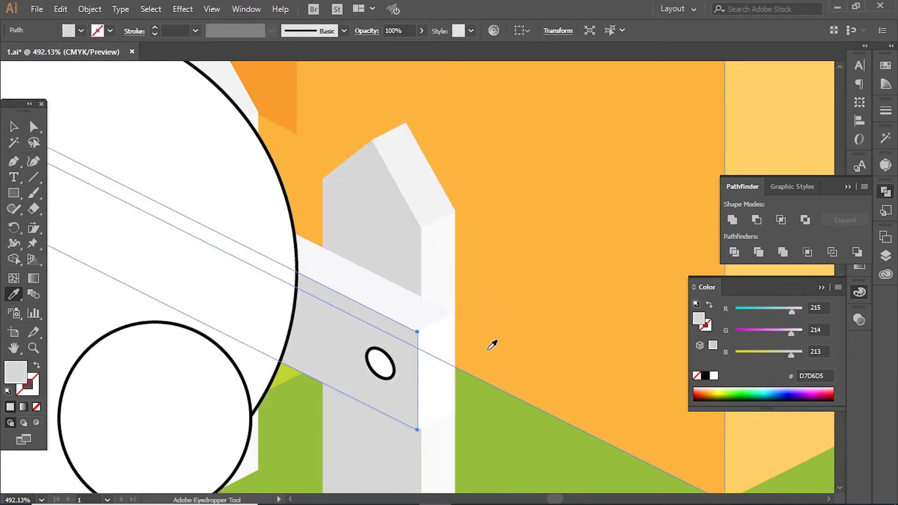
scroll(491, 344, "down", 1)
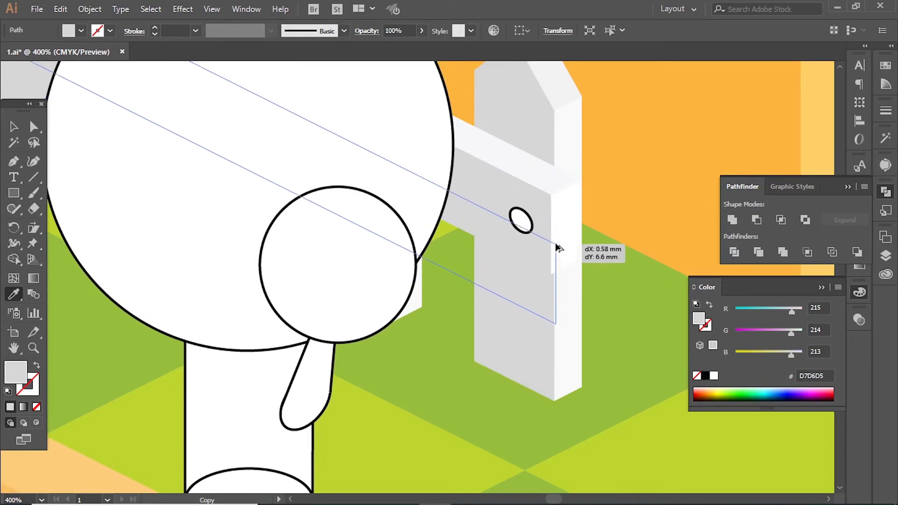
left_click_drag(543, 217, 542, 263)
left_click(524, 341, "shift")
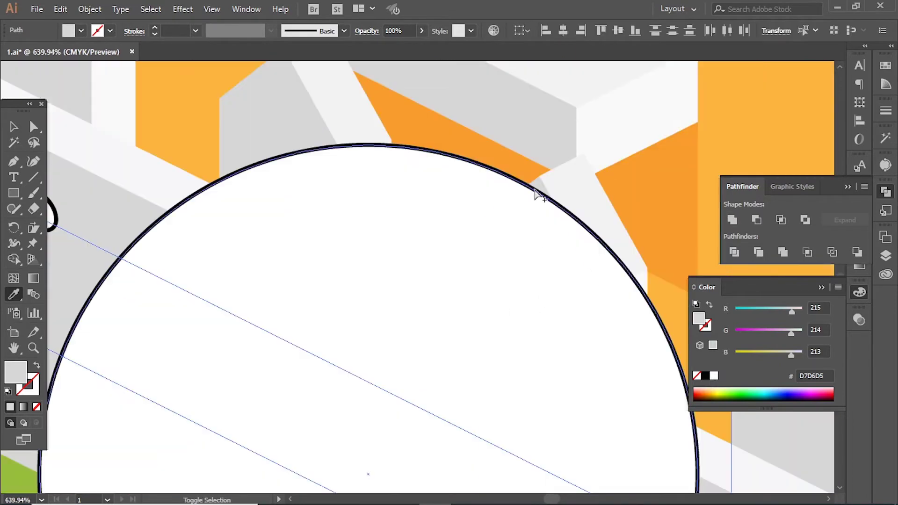
scroll(226, 221, "down", 1)
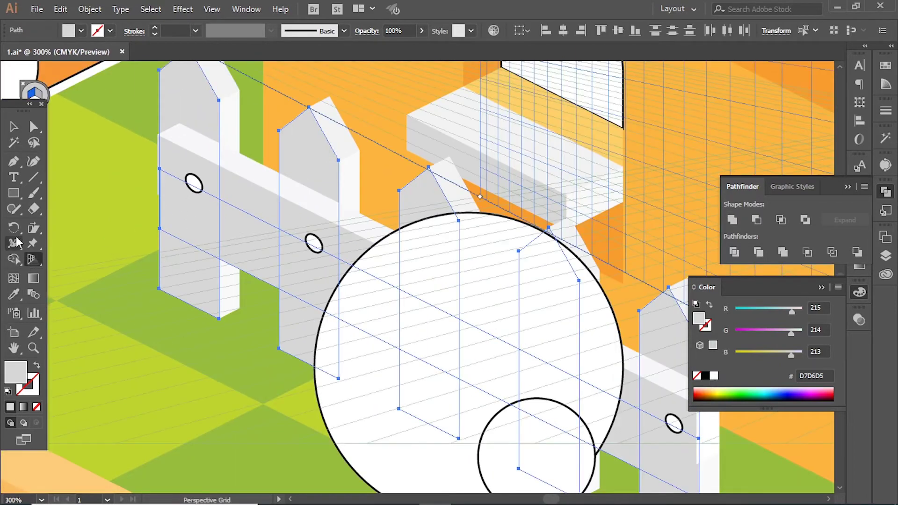
Build the rail shade strips with Shape Builder and lighten the selected posts with sampled grey.
key("shift+m")
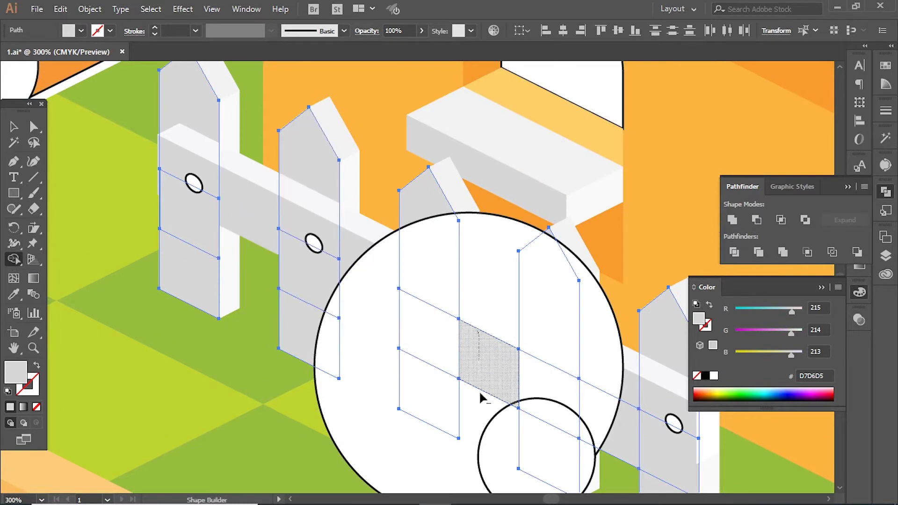
left_click_drag(327, 360, 236, 233)
left_click(33, 127)
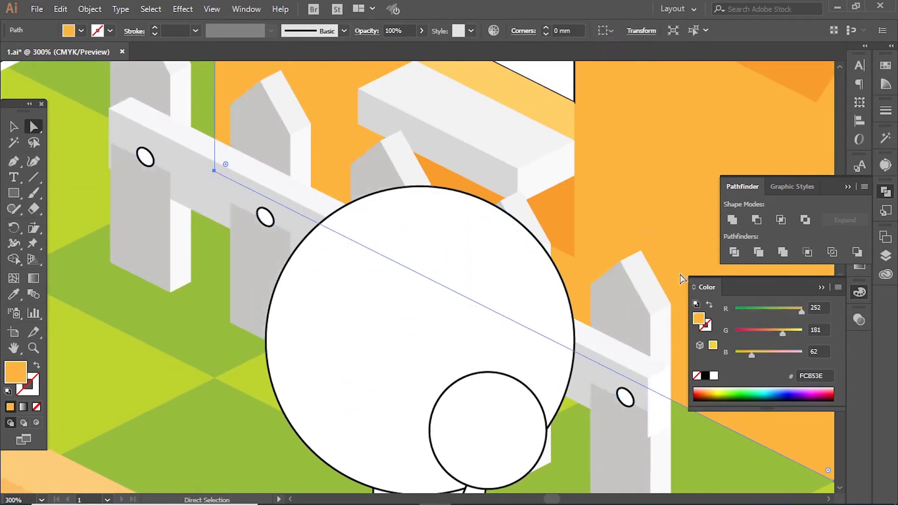
left_click(497, 227, "ctrl")
scroll(529, 274, "up", 5)
scroll(491, 243, "down", 5)
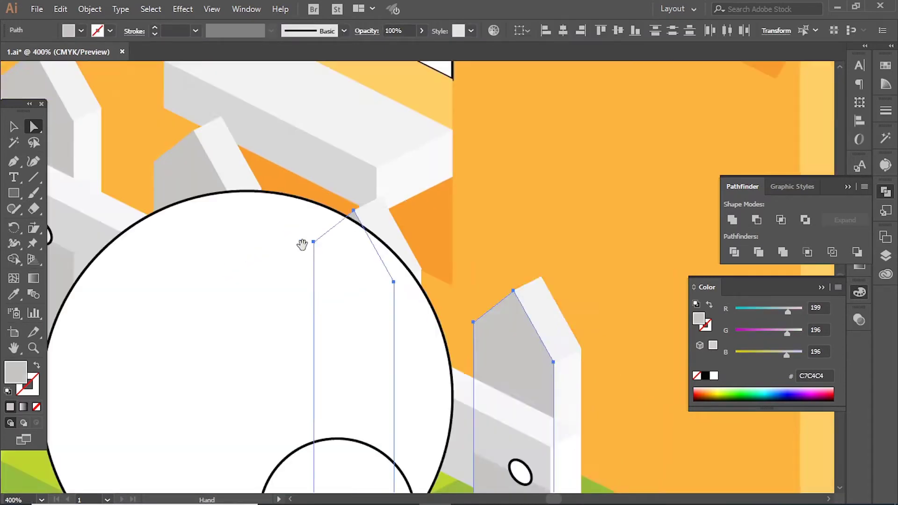
left_click(369, 239, "shift")
left_click(14, 294)
left_click(505, 234)
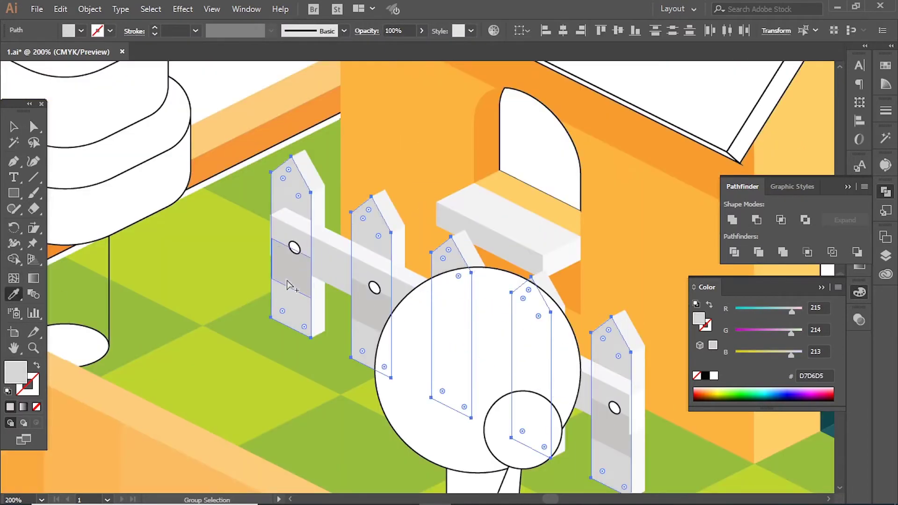
Check the small shade strips on the posts.
key("ctrl+shift+a")
left_click(291, 283, "ctrl")
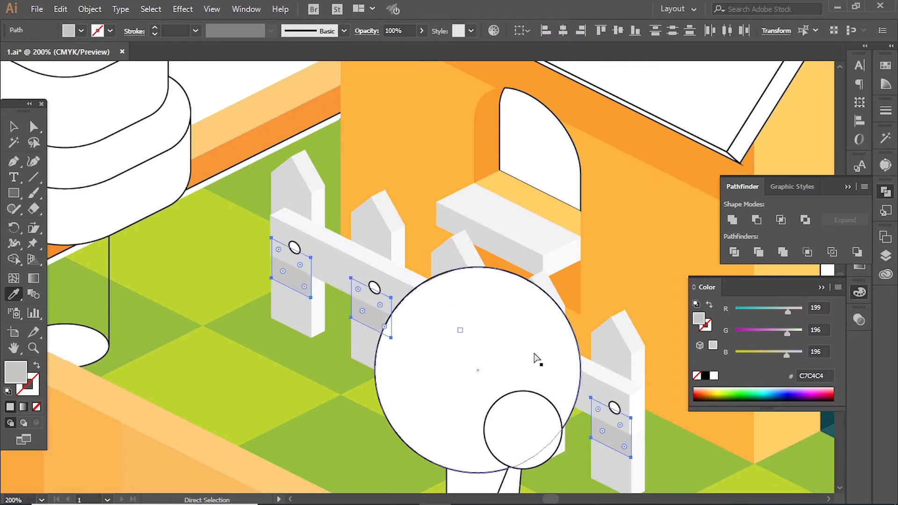
scroll(583, 374, "down", 2)
left_click(146, 330)
scroll(435, 267, "up", 3)
key("p")
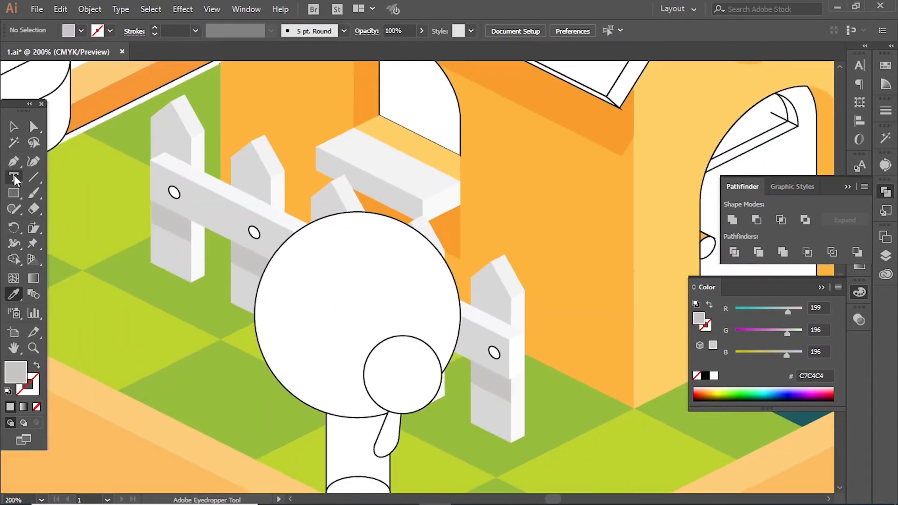
scroll(195, 373, "up", 5)
Draw a light grey shading quad on the fence post just below the rail.
left_click(159, 413)
left_click(210, 387)
left_click(209, 294)
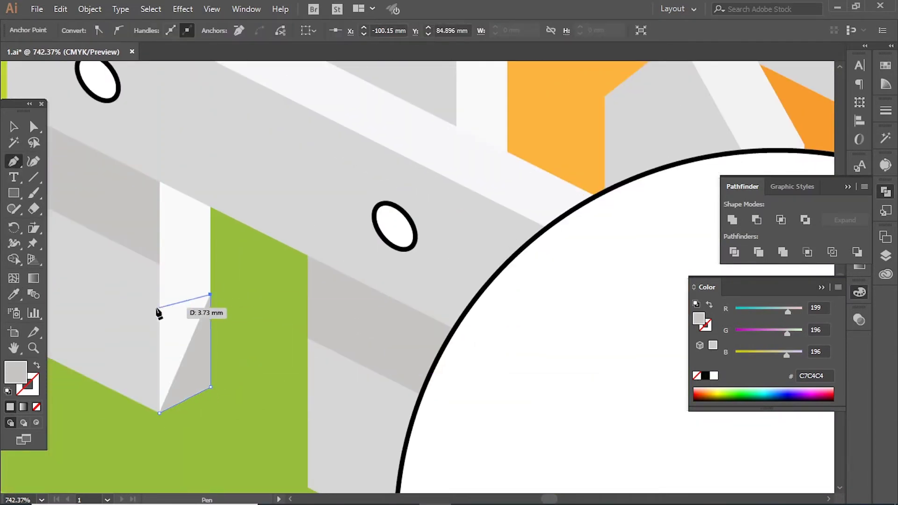
left_click(160, 303)
left_click(160, 414)
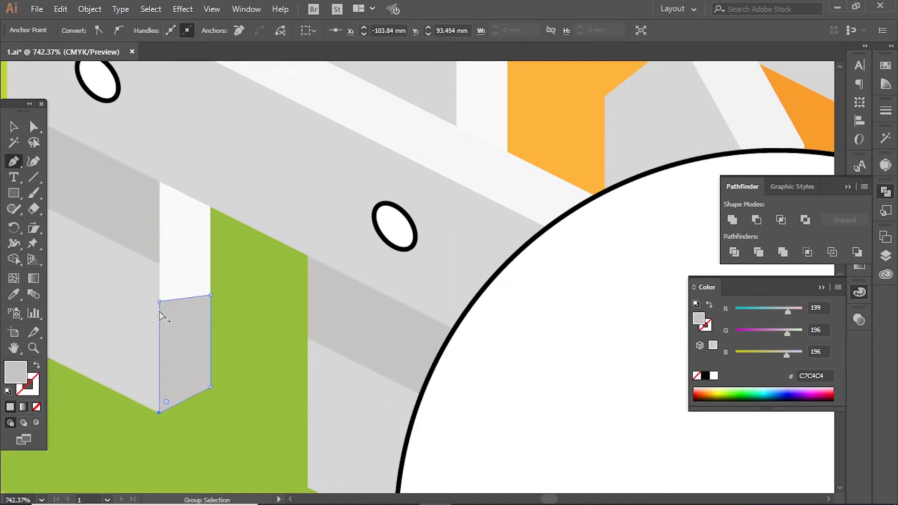
left_click_drag(161, 304, 159, 180)
left_click_drag(159, 292, 159, 264)
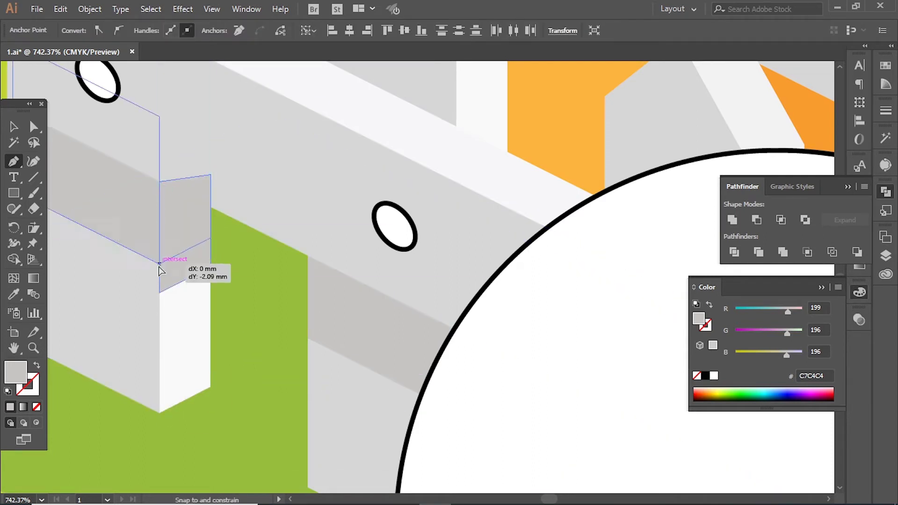
left_click_drag(789, 311, 794, 310)
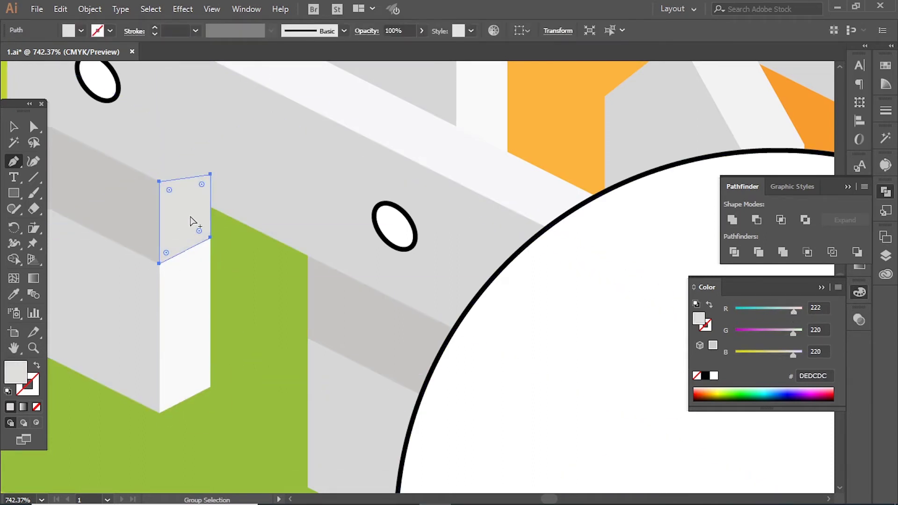
Copy the shading quad to the next post and fit its top corner under the rail.
key("ctrl+minus")
key("ctrl+minus")
key("ctrl+minus")
left_click_drag(149, 155, 201, 210)
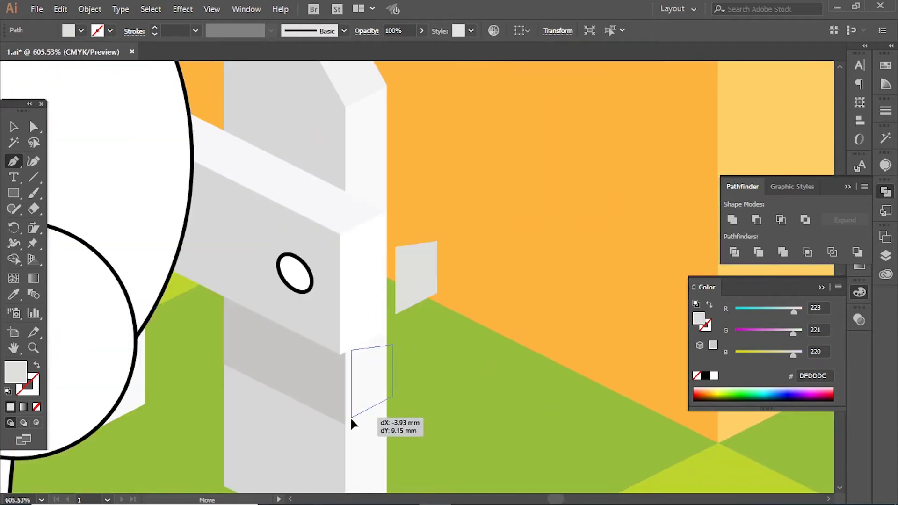
left_click_drag(350, 417, 346, 423)
left_click_drag(386, 346, 379, 321)
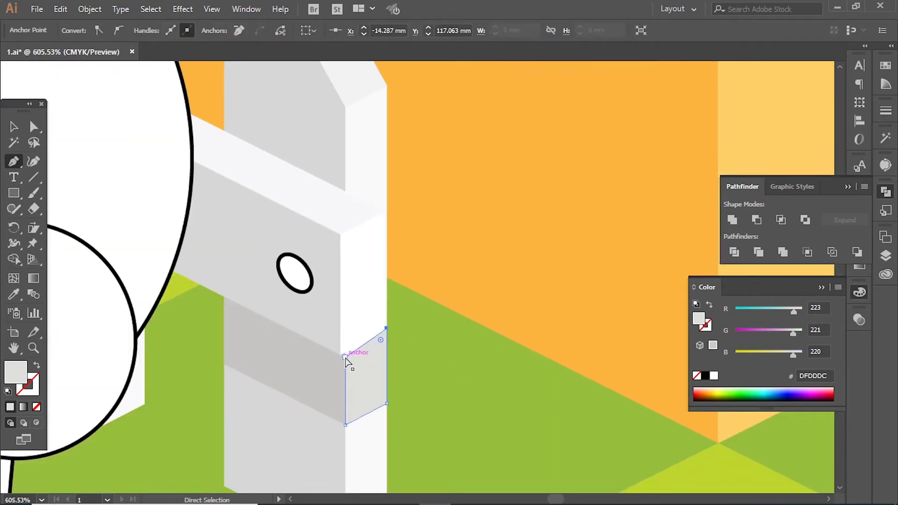
key("ctrl+shift+a")
left_click(379, 361)
key("ctrl+minus")
key("ctrl+minus")
key("ctrl+minus")
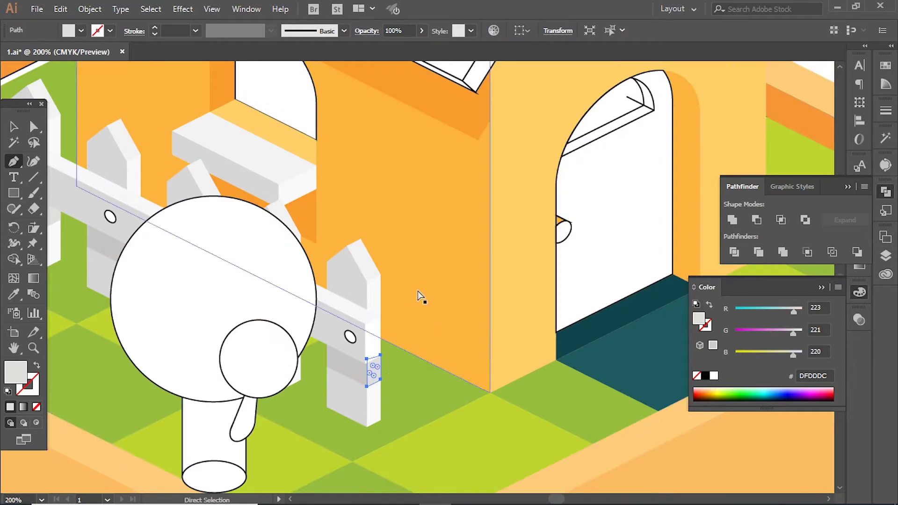
key("ctrl+minus")
key("ctrl+minus")
Give the rail's bolt holes a dark grey 565354 fill with no outline.
left_click(472, 265, "shift")
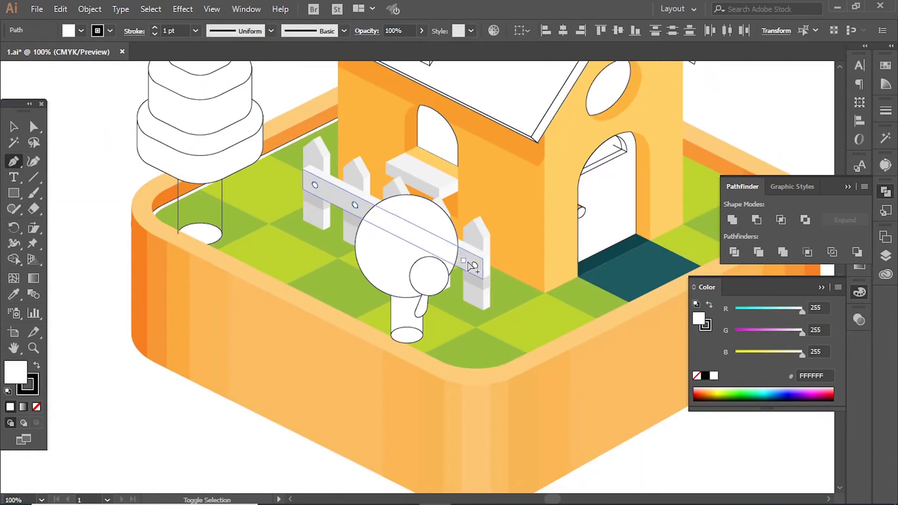
key("v")
key("shift+x")
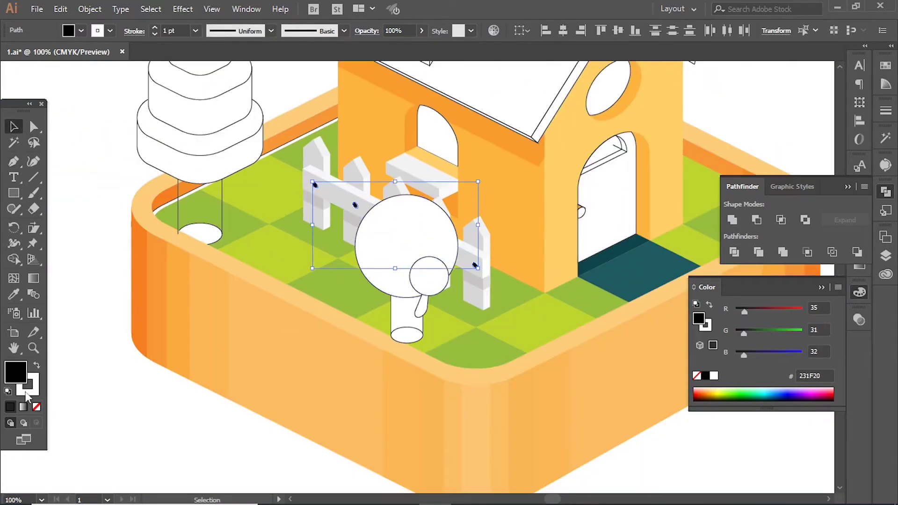
left_click(27, 393)
key("slash")
key("x")
key("ctrl+shift+a")
Reset to default fill and stroke, then select the roof edge path near the gable window.
scroll(587, 369, "down", 3)
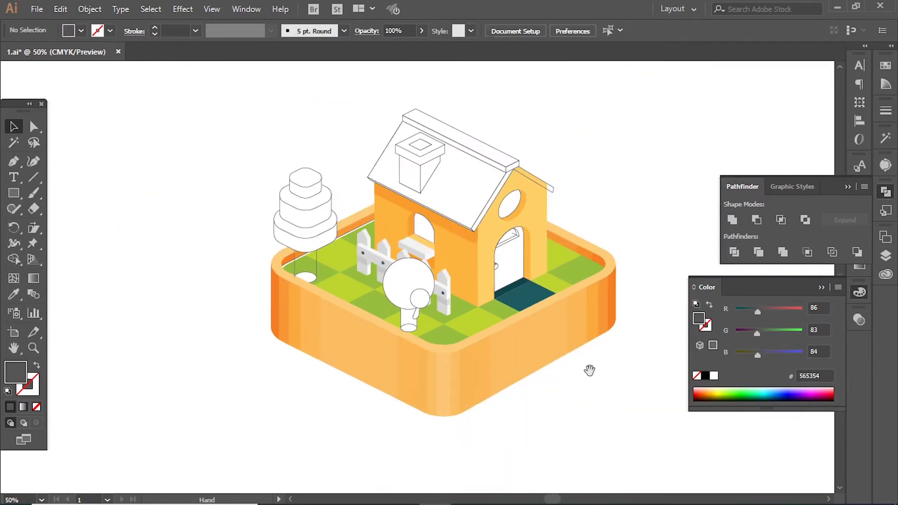
scroll(583, 377, "up", 1)
scroll(271, 292, "up", 3)
key("d")
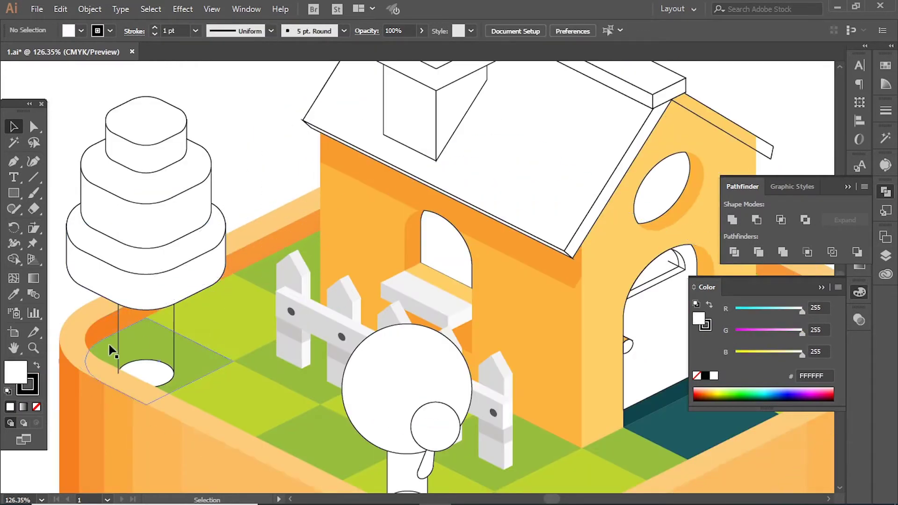
key("ctrl+minus")
key("ctrl+minus")
left_click_drag(435, 308, 460, 328)
key("ctrl+plus")
key("ctrl+plus")
key("ctrl+plus")
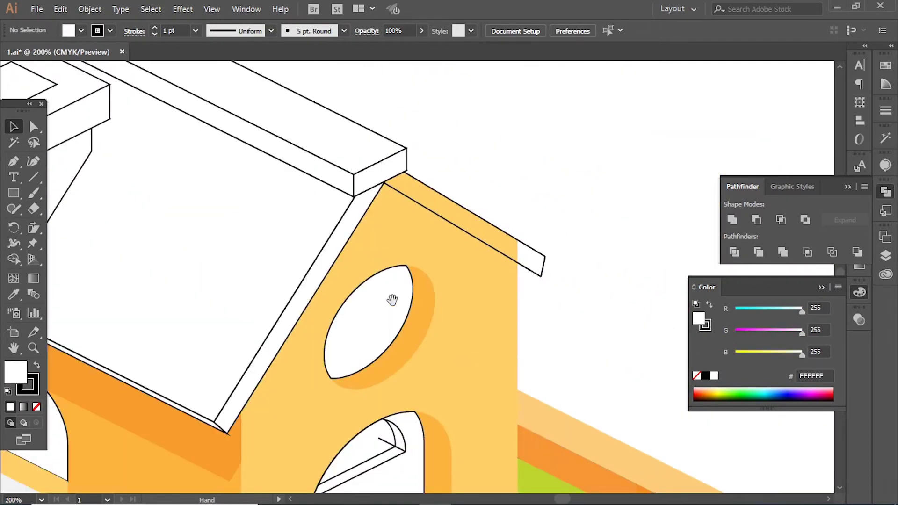
left_click(411, 197)
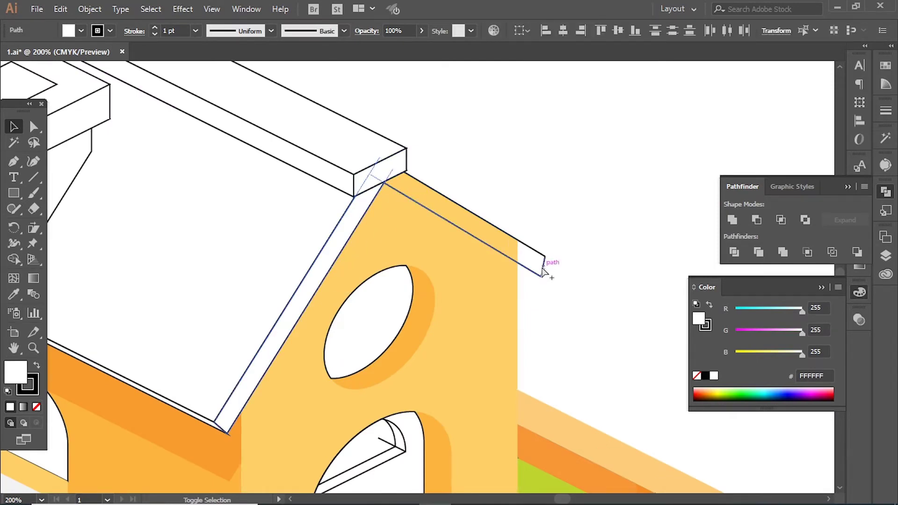
Give the directly selected roof face no stroke and a red-orange fill.
key("a")
scroll(296, 222, "left", 5)
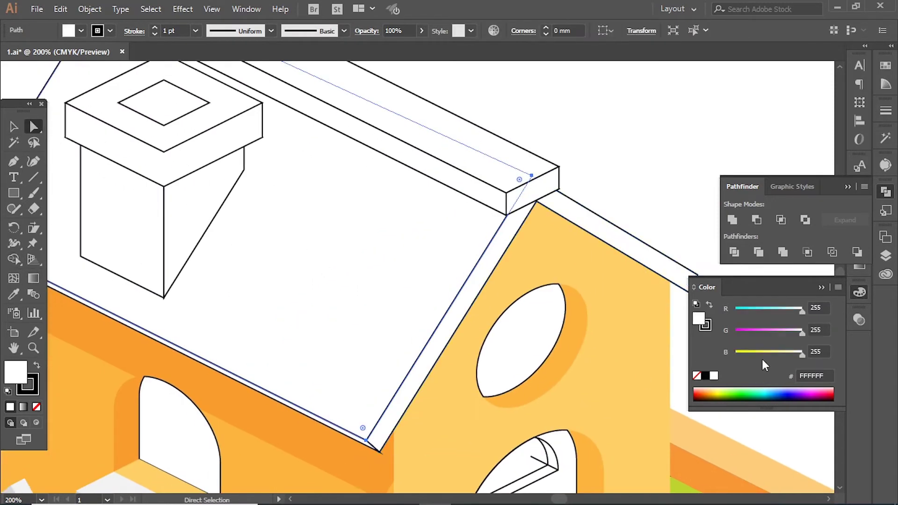
key("slash")
left_click(699, 318)
left_click_drag(801, 332, 758, 333)
left_click_drag(801, 352, 748, 354)
left_click_drag(802, 311, 789, 312)
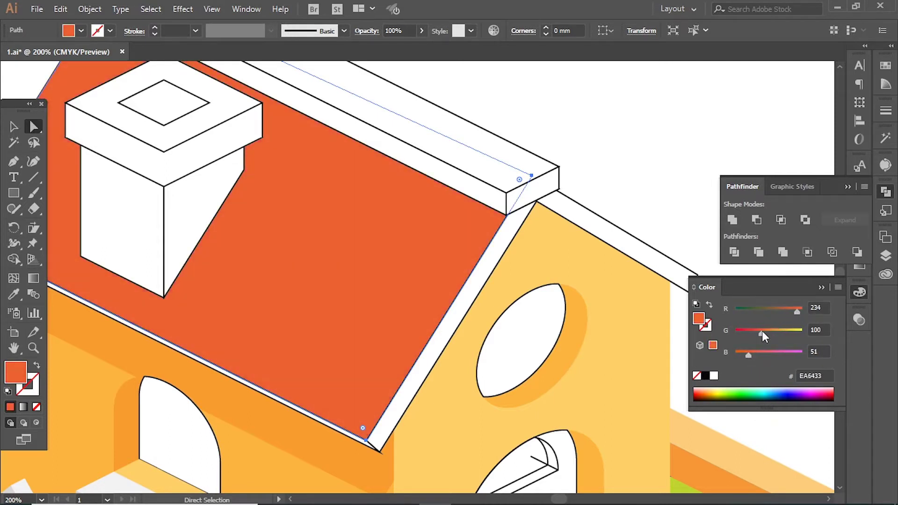
Turn the roof-edge strips salmon by sampling the roof colour and lightening it.
left_click(444, 344)
key("i")
left_click(132, 290)
mouse_move(758, 343)
left_mouse_down()
mouse_move(761, 354)
mouse_move(744, 355)
mouse_move(755, 333)
left_mouse_up()
left_click(366, 437, "ctrl")
left_click(349, 367)
key("ctrl+0")
Draw a line from the gable peak to the roof-edge corner and copy it below the eaves.
scroll(387, 218, "up", 3)
left_click(388, 219)
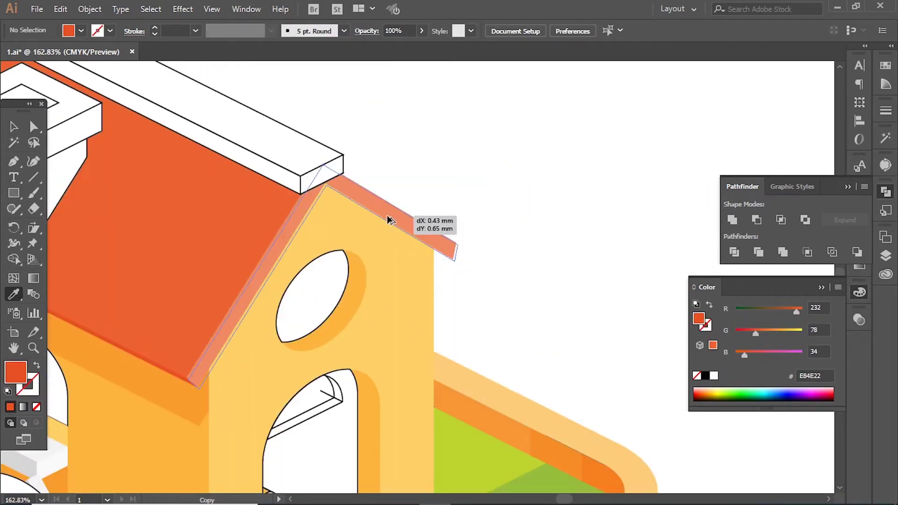
key("p")
left_click(325, 183)
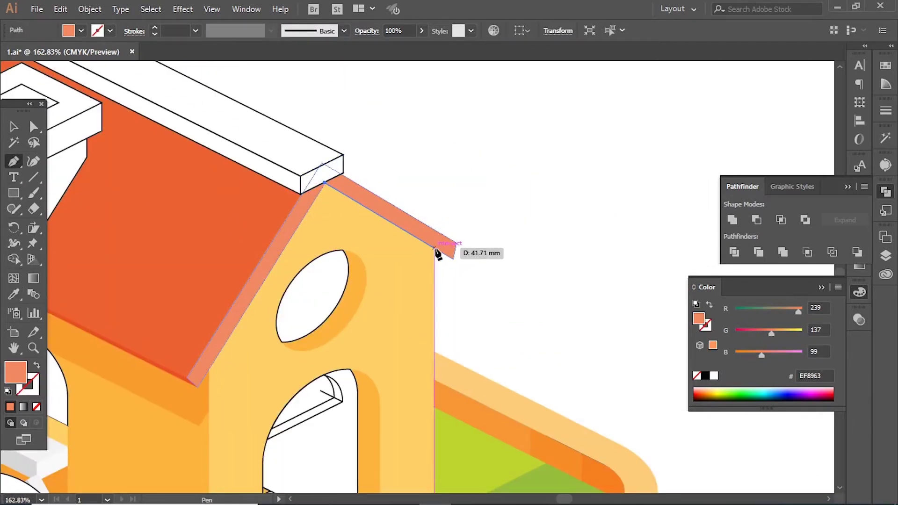
left_click(435, 248)
mouse_move(435, 248)
left_mouse_down()
mouse_move(437, 277)
mouse_move(427, 260)
left_mouse_up()
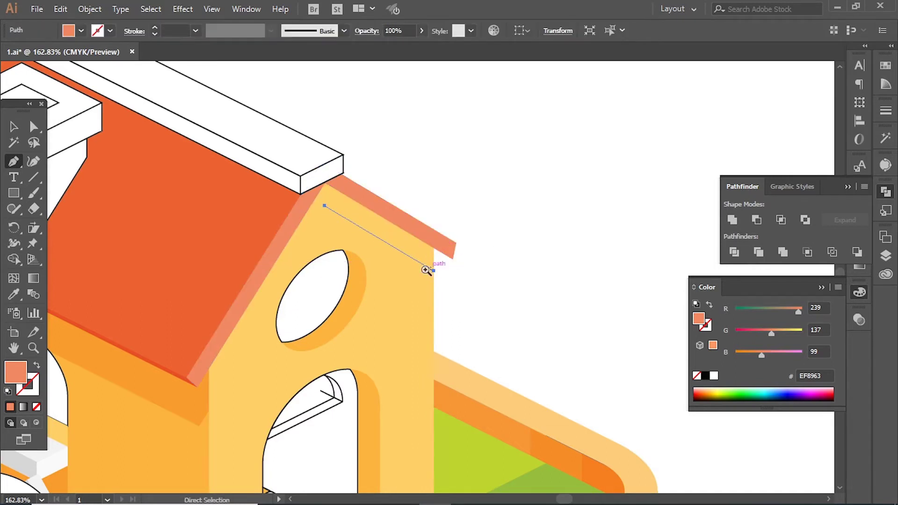
Draw the gable band beneath the eaves and fill it pale yellow FFCF66.
scroll(427, 261, "up", 2)
left_click(484, 275)
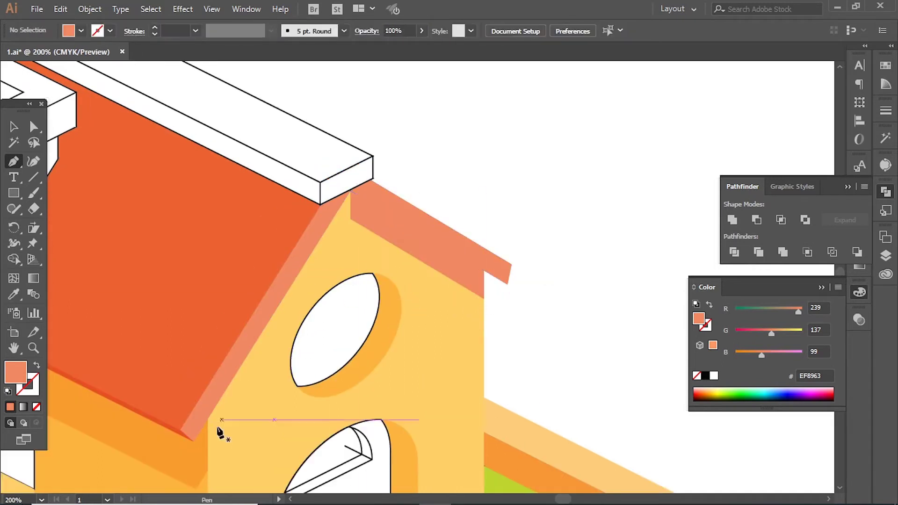
left_click(212, 440)
left_click(349, 219)
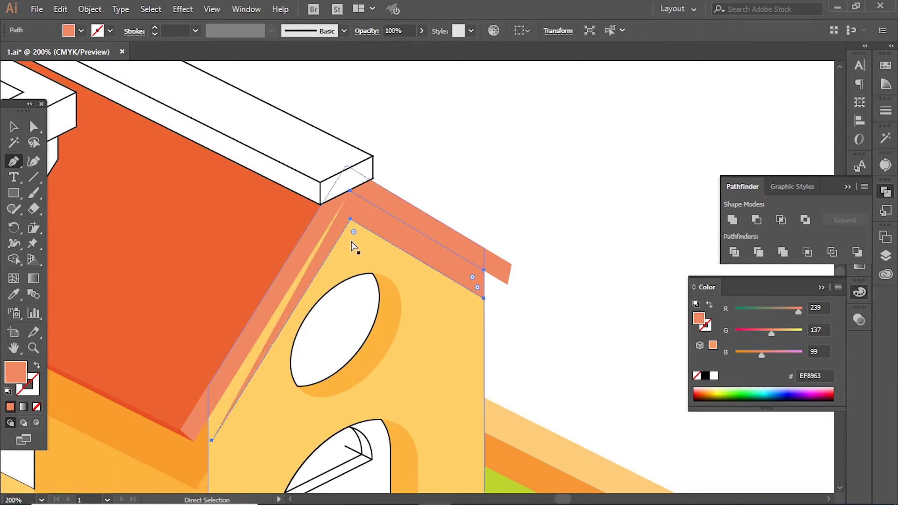
left_click_drag(354, 246, 406, 162)
left_click_drag(263, 358, 260, 362)
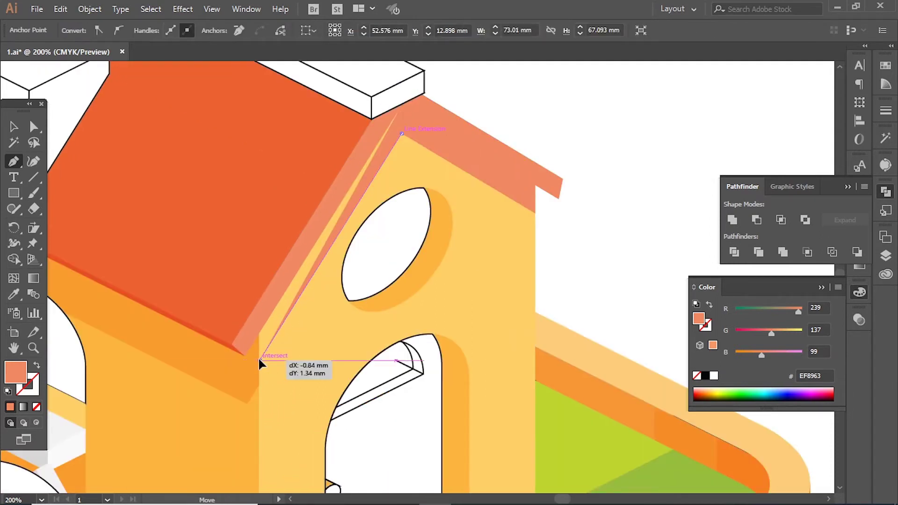
left_click(259, 319)
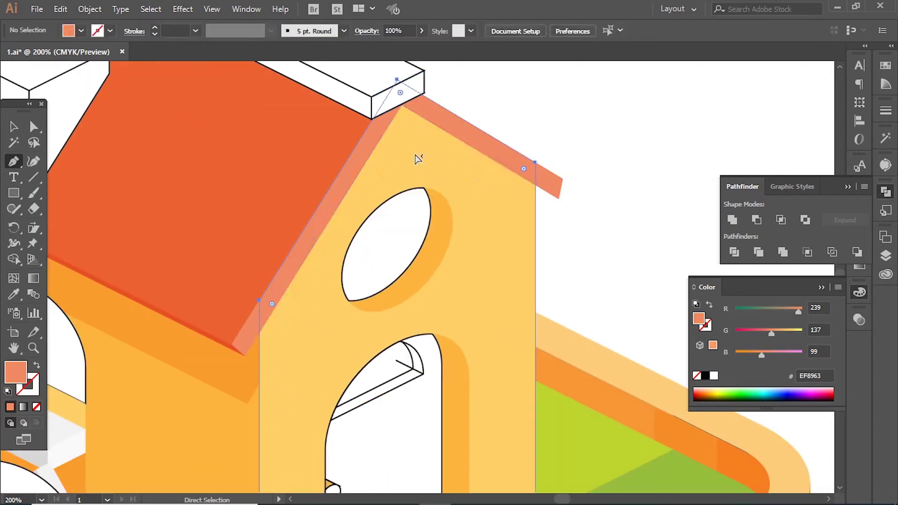
left_click(14, 296)
left_click_drag(757, 354, 769, 354)
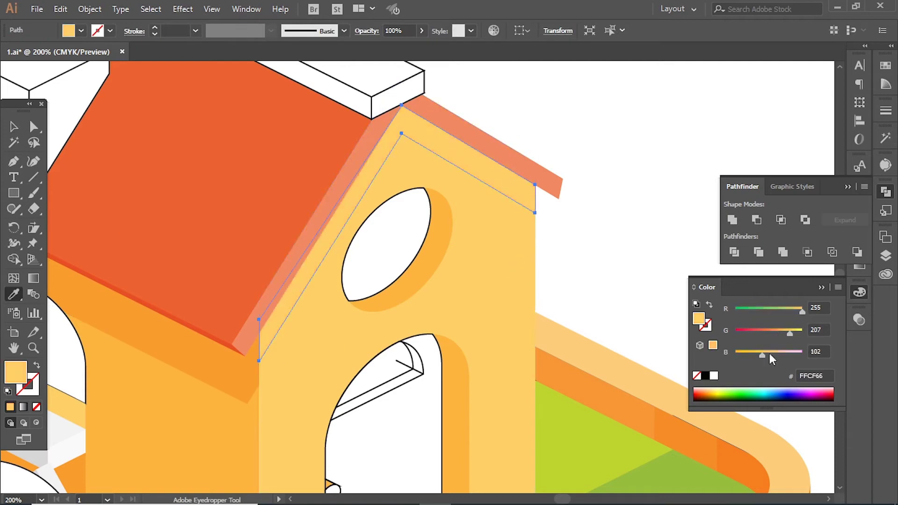
key("ctrl+shift+a")
key("ctrl+minus")
key("ctrl+minus")
key("ctrl+minus")
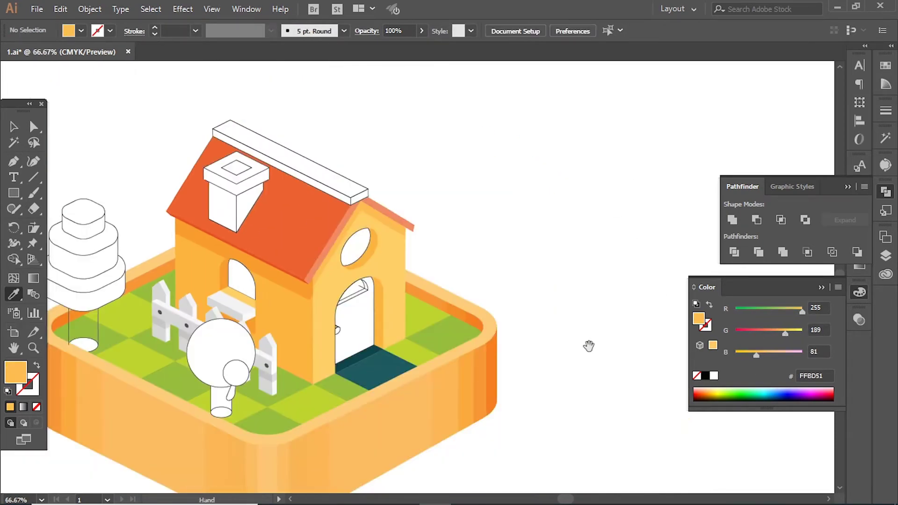
Recolour the ridge cap with yellow end and top faces and an orange side strip.
left_click_drag(587, 344, 636, 351)
left_click(403, 180)
left_click(411, 281, "alt")
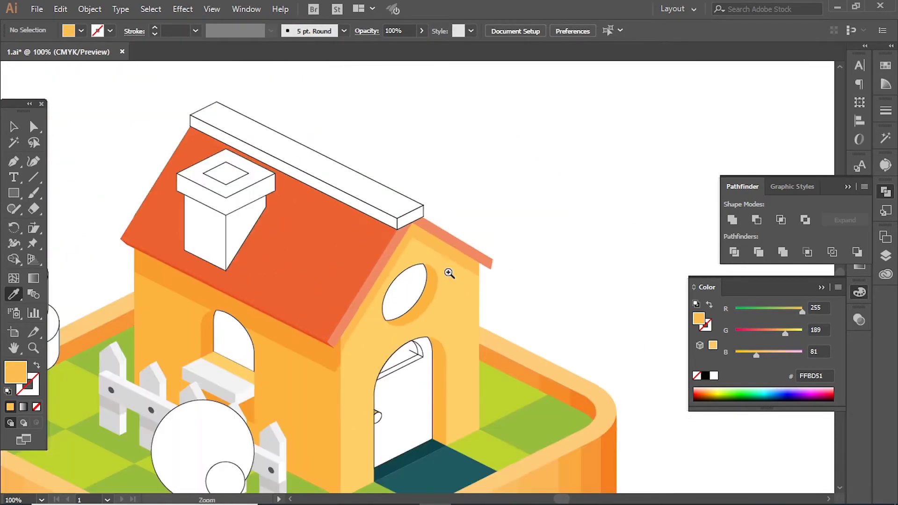
left_click(411, 208, "ctrl")
left_click(474, 290)
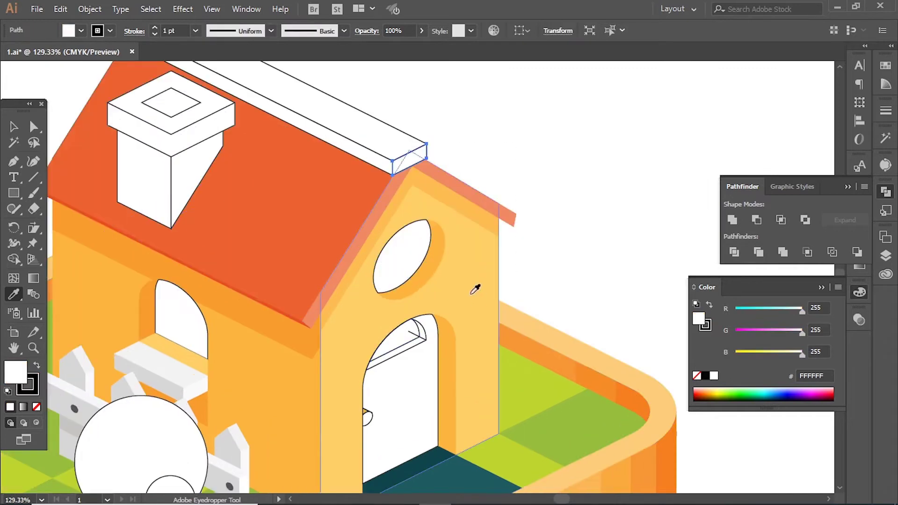
left_click(439, 190)
left_click(363, 256, "ctrl")
left_click_drag(759, 333, 748, 334)
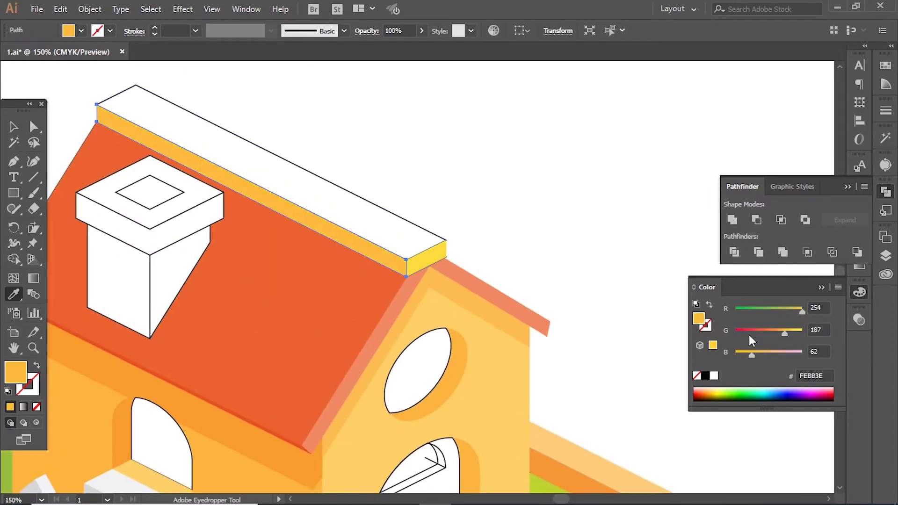
scroll(428, 276, "up", 5)
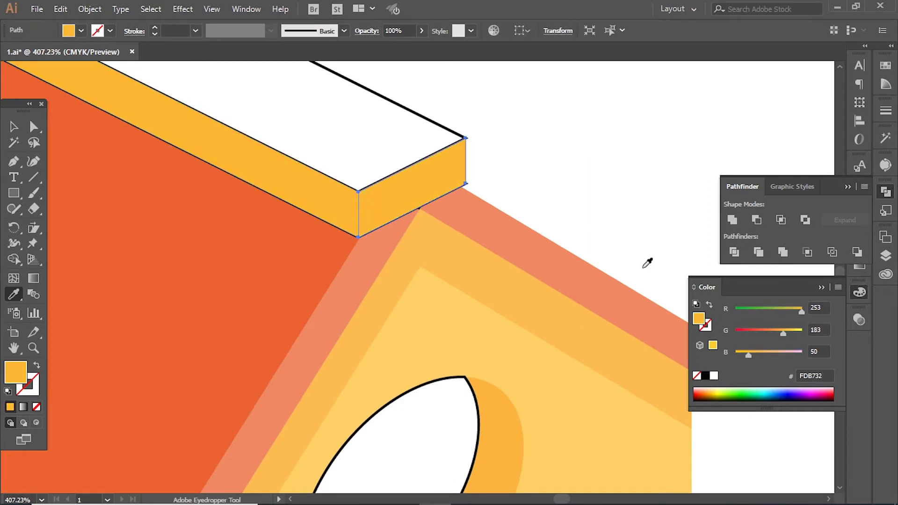
left_click_drag(785, 335, 790, 333)
left_click(371, 187, "ctrl")
left_click_drag(748, 354, 763, 355)
left_click(346, 183, "ctrl+alt")
Temporarily hide the ridge cap with undo/redo to select the salmon roof-edge strip.
key("ctrl+z")
key("ctrl+z")
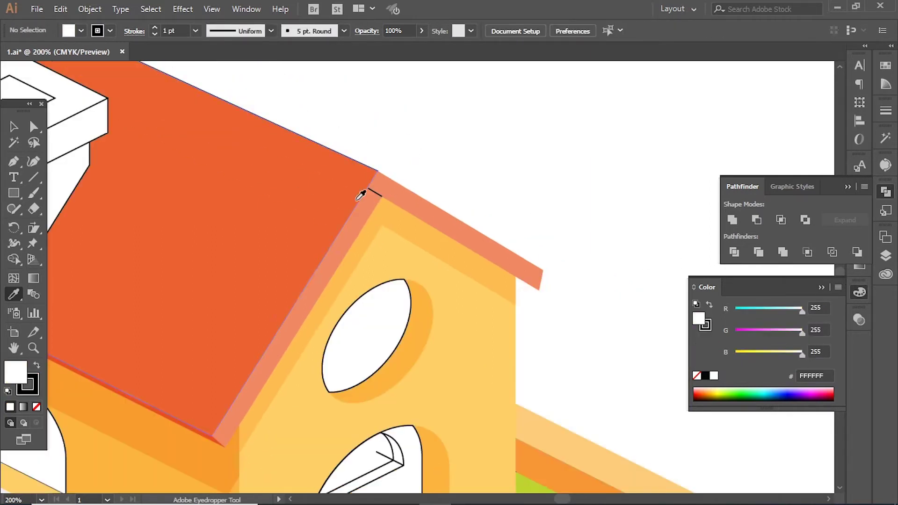
left_click(395, 199, "ctrl")
key("ctrl+shift+z")
key("ctrl+shift+z")
key("ctrl+z")
key("ctrl+z")
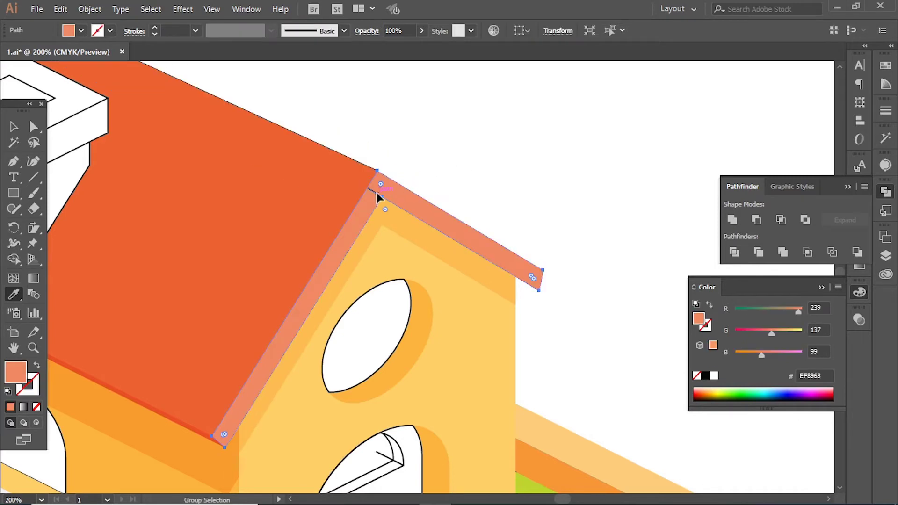
left_click(425, 191)
key("ctrl+shift+z")
key("ctrl+shift+z")
key("ctrl+minus")
scroll(552, 297, "up", 2)
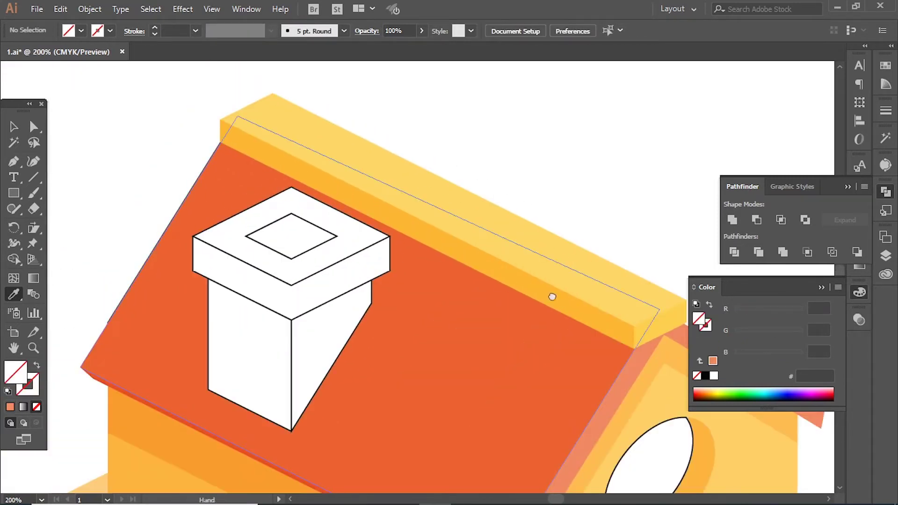
Pen-draw the triangular gap outline at the ridge's end corner.
key("p")
scroll(585, 295, "up", 5)
left_click(566, 304, "ctrl")
left_click(446, 136, "ctrl+shift")
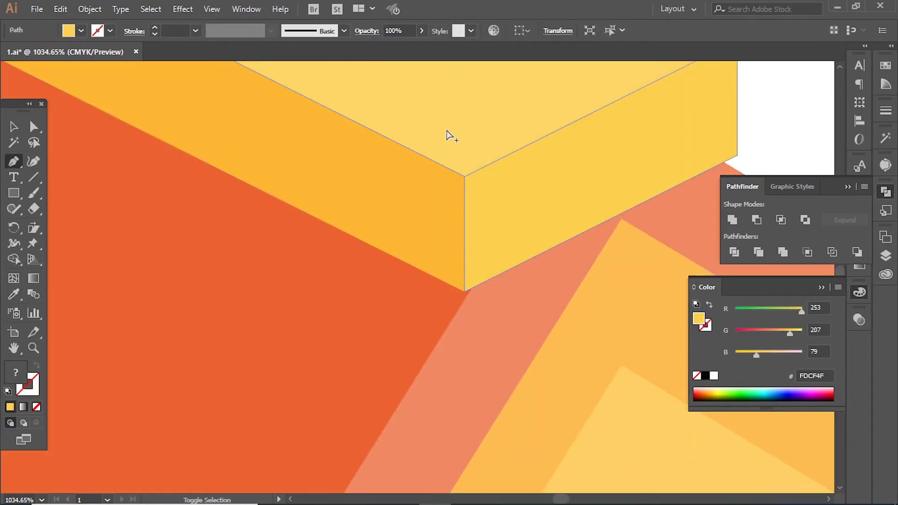
left_click(467, 290, "ctrl")
key("ctrl+minus")
key("ctrl+minus")
key("ctrl+minus")
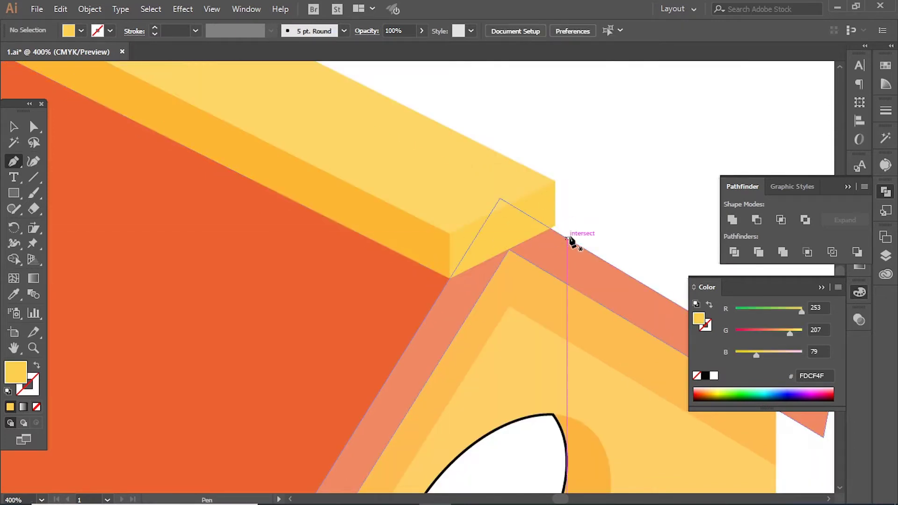
left_click(566, 237)
left_click(408, 323)
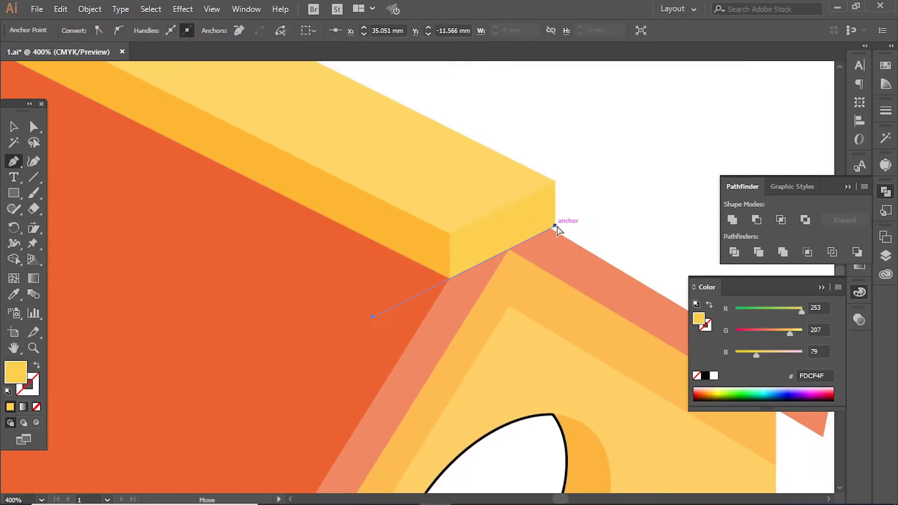
left_click(590, 234)
Merge the ridge-end gap with Shape Builder and fill it with the trim coral.
key("shift+m")
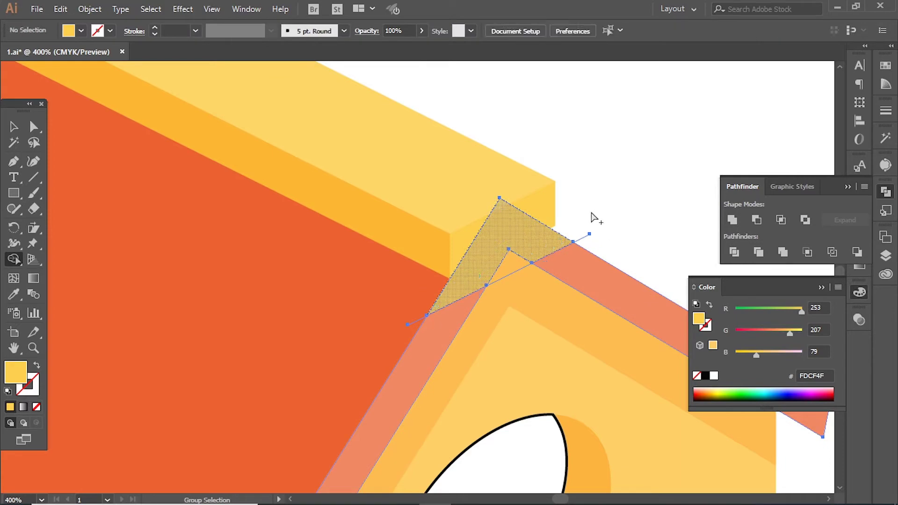
left_click(537, 255)
key("i")
left_click(666, 322)
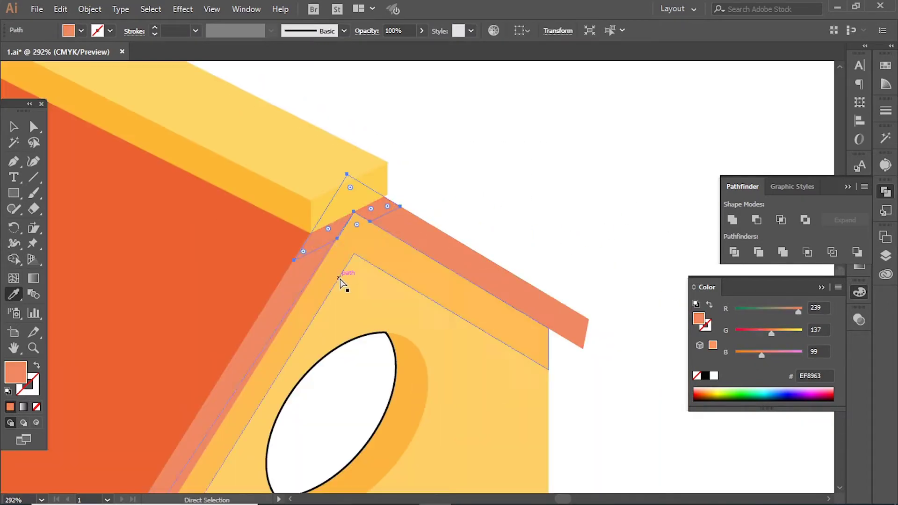
left_click(511, 164)
key("ctrl+minus")
key("ctrl+minus")
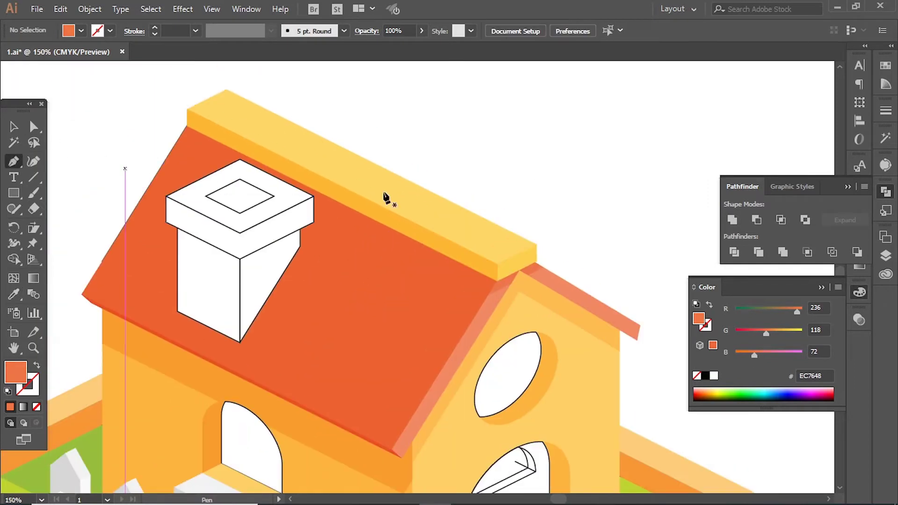
Trace the shadow strip under the ridge, merge it, and fill it darker red-orange E75025.
left_click(517, 263)
left_click(497, 281)
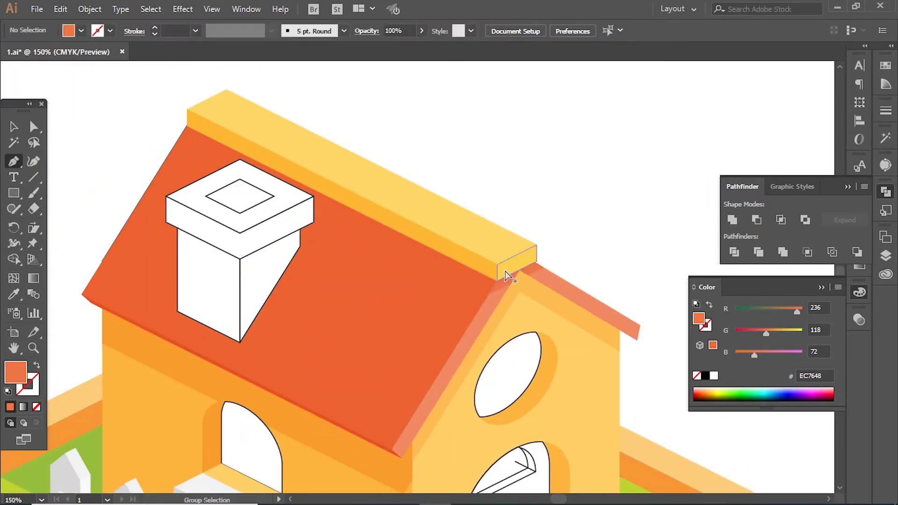
left_click(186, 126)
key("ctrl+plus")
left_click(543, 329)
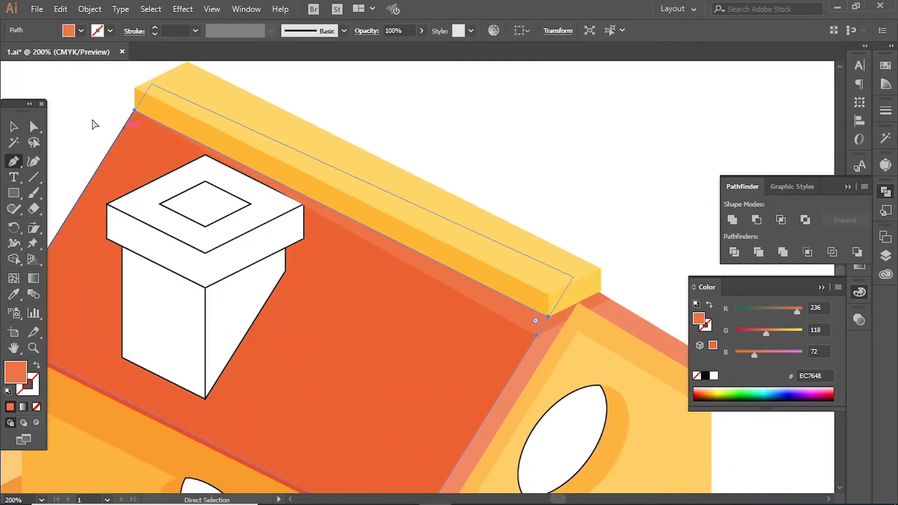
left_click_drag(544, 333, 536, 336)
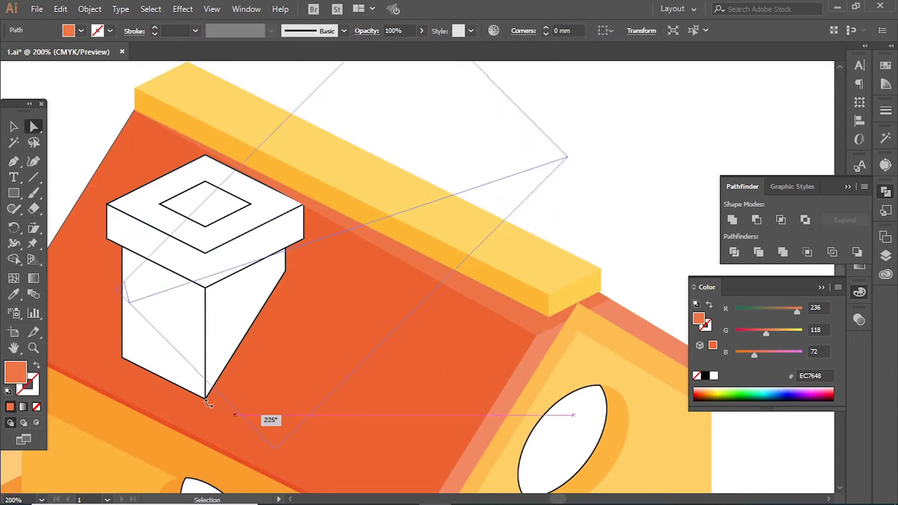
left_click(9, 260)
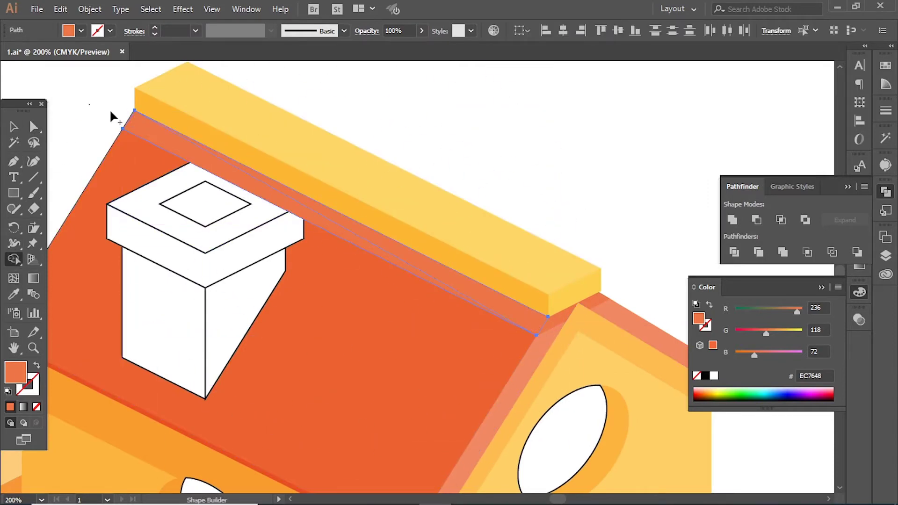
key("i")
left_click(375, 315)
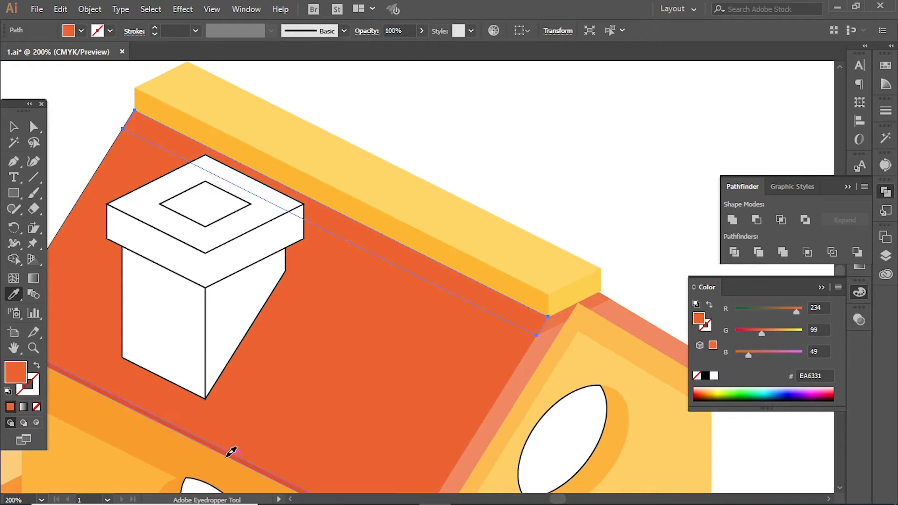
key("ctrl+shift+a")
key("ctrl+minus")
left_click_drag(569, 198, 545, 144)
key("ctrl+minus")
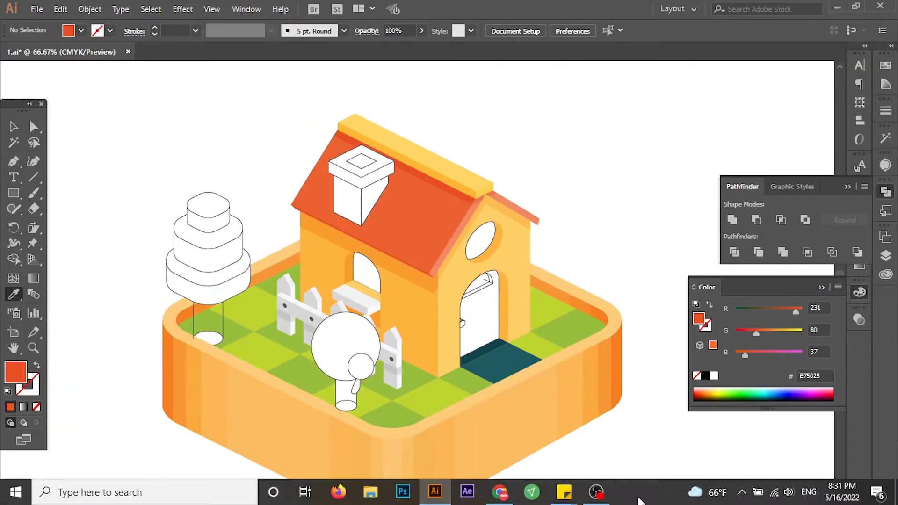
Fill the chimney's right face light yellow using the eyedropper.
key("v")
key("ctrl+minus")
scroll(402, 253, "up", 5)
left_click(411, 290)
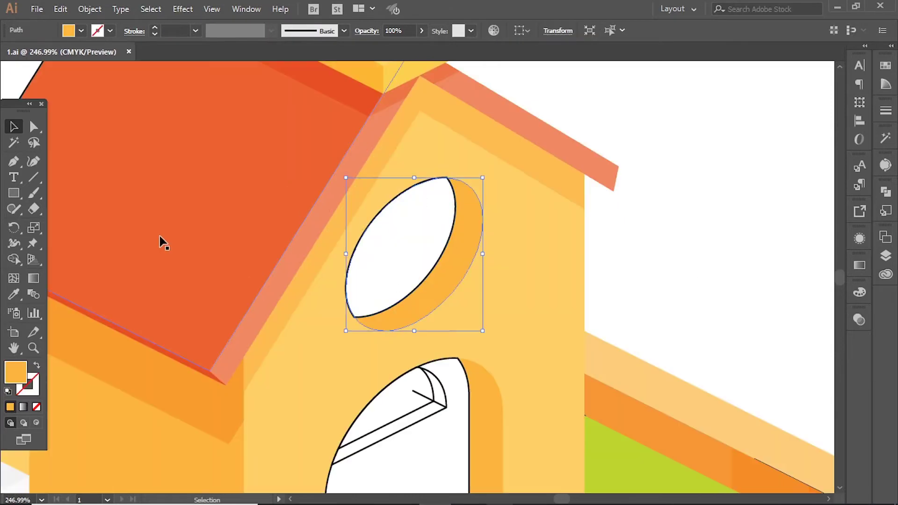
key("ctrl+minus")
key("ctrl+minus")
key("ctrl+minus")
scroll(461, 326, "down", 5)
key("ctrl+plus")
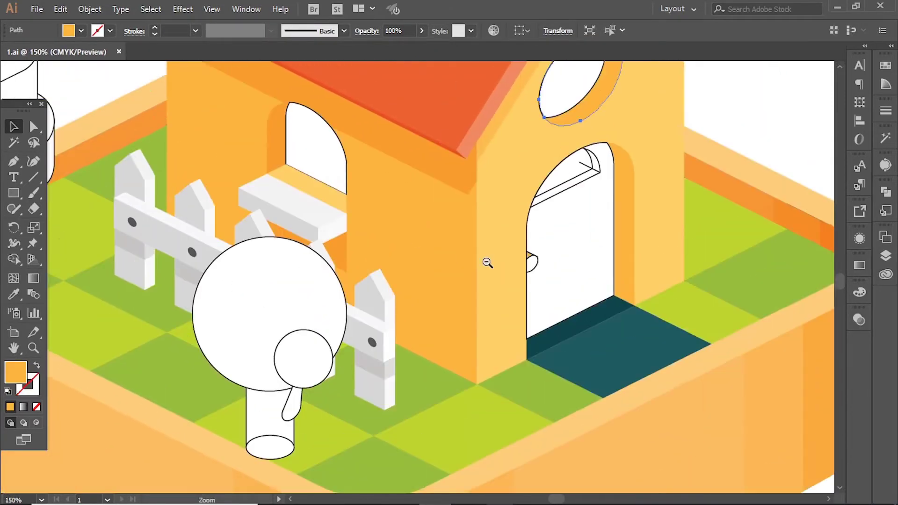
left_click(487, 263, "alt")
left_click(393, 196, "ctrl+alt")
key("i")
left_click(445, 107)
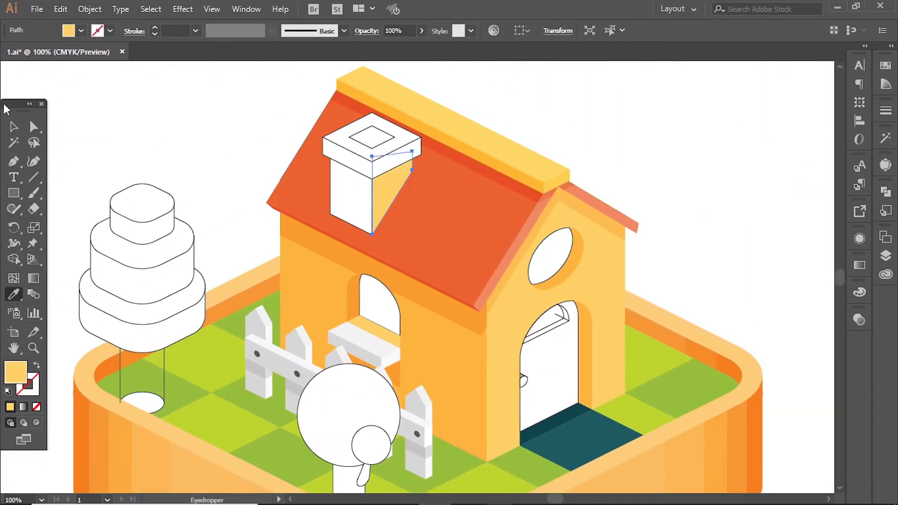
Fill the chimney's left face orange and draw a vertical dividing line through it.
left_click(343, 193, "ctrl")
left_click(403, 332)
left_click(389, 150, "ctrl+alt")
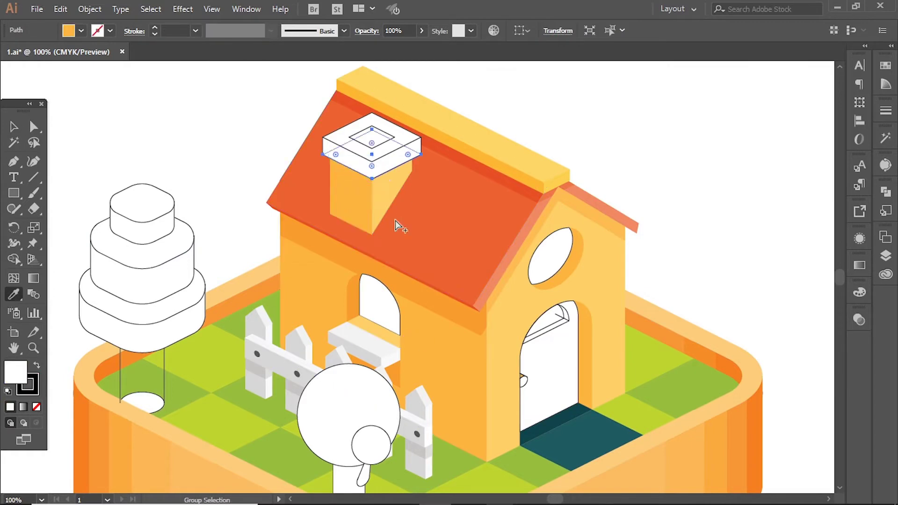
left_click(619, 128, "ctrl")
left_click_drag(374, 113, 372, 114)
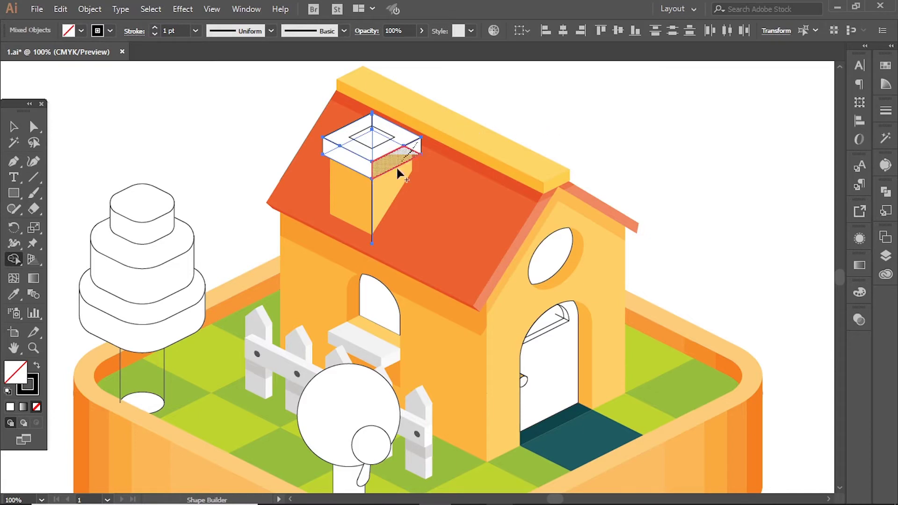
left_click(589, 140, "ctrl")
Fill the chimney cap face light orange with the Eyedropper.
left_click(374, 132, "ctrl+shift")
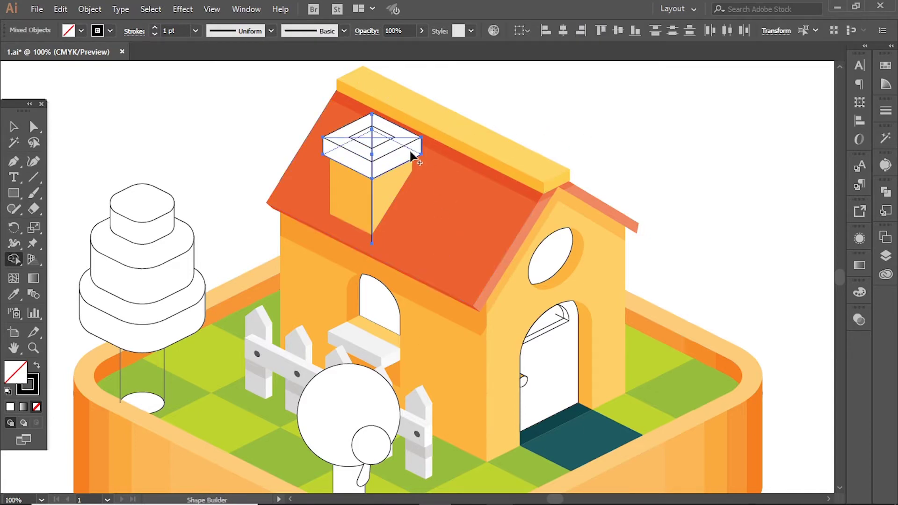
left_click(375, 192, "ctrl+shift")
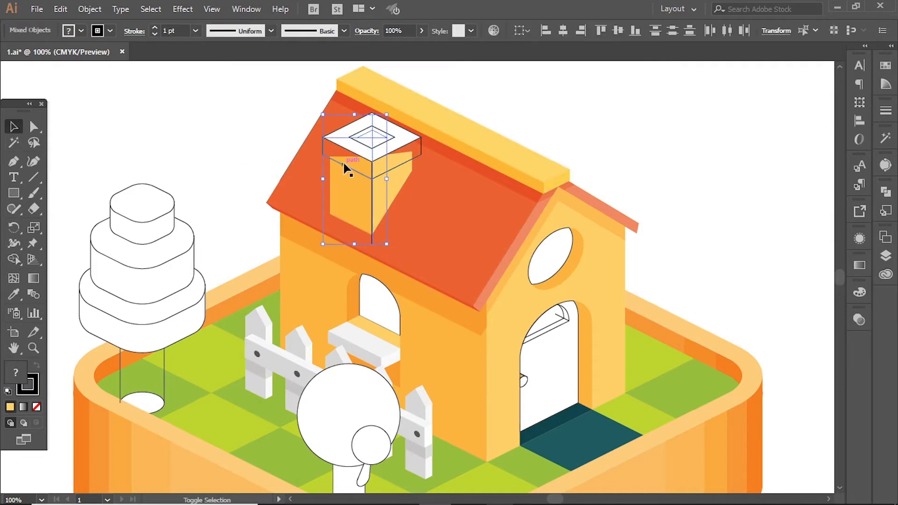
left_click(345, 168, "shift")
left_click(399, 177, "ctrl")
left_click(414, 156, "ctrl")
key("i")
left_click(400, 187)
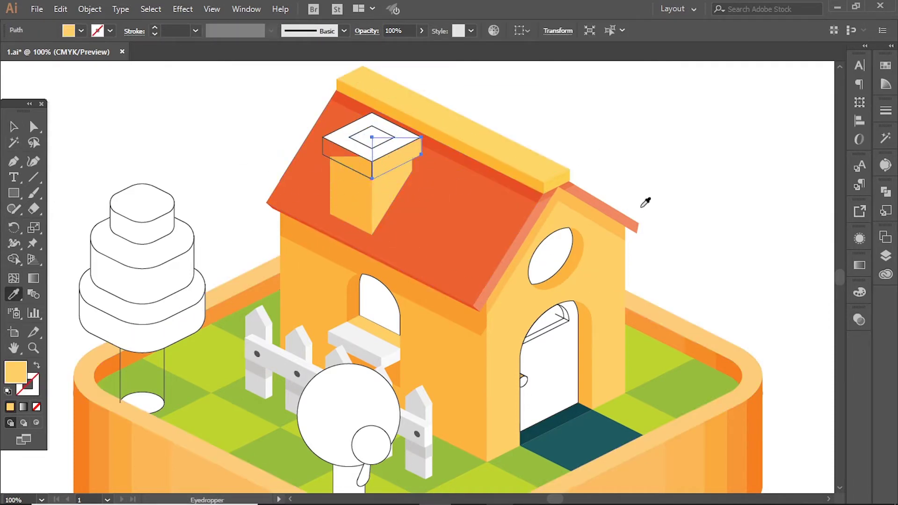
Copy the cap's side band down the chimney and fill it light orange.
key("ctrl+plus")
left_click(462, 292, "ctrl+shift")
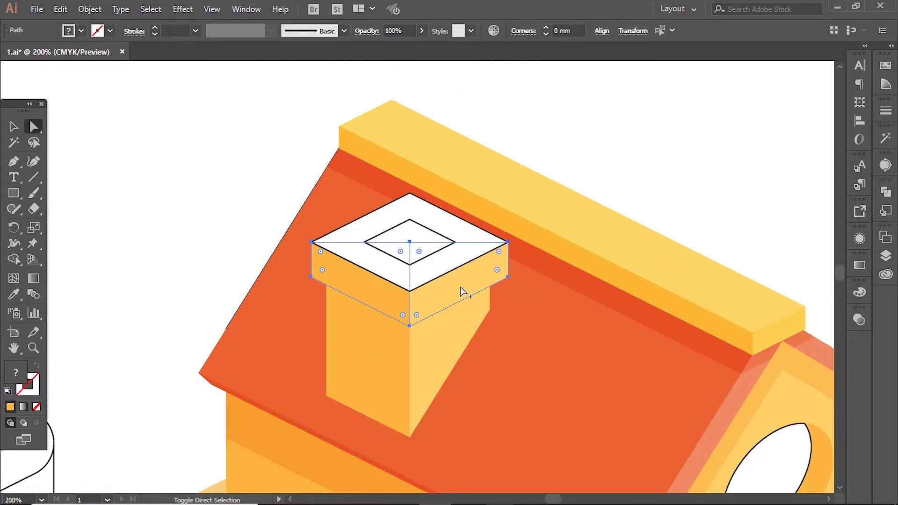
left_click_drag(462, 292, 461, 311)
key("i")
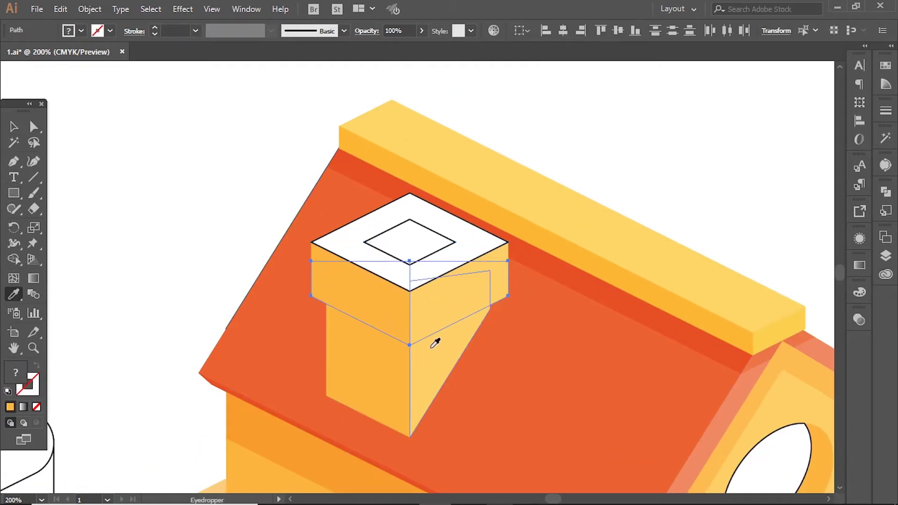
left_click(431, 347)
Rework the chimney's right face, left face and body shapes.
key("a")
left_click(438, 305)
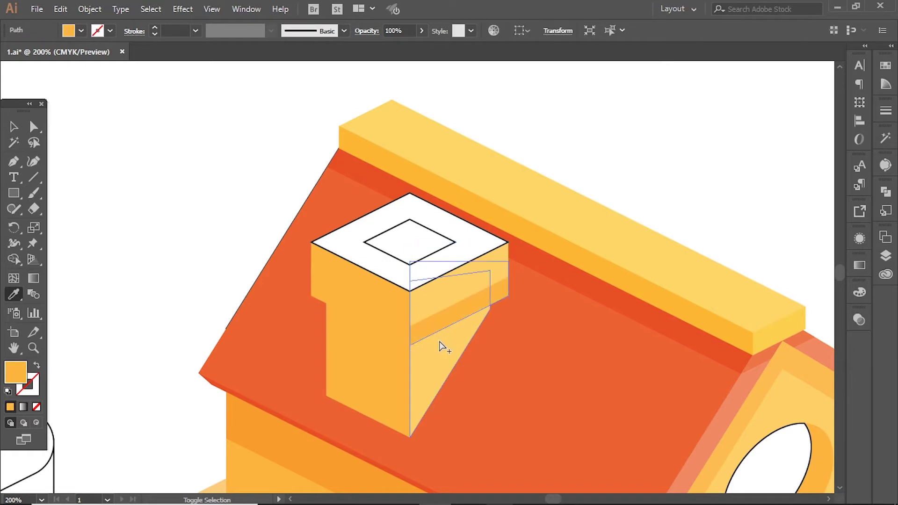
key("shift+m")
left_click(374, 320, "ctrl+alt")
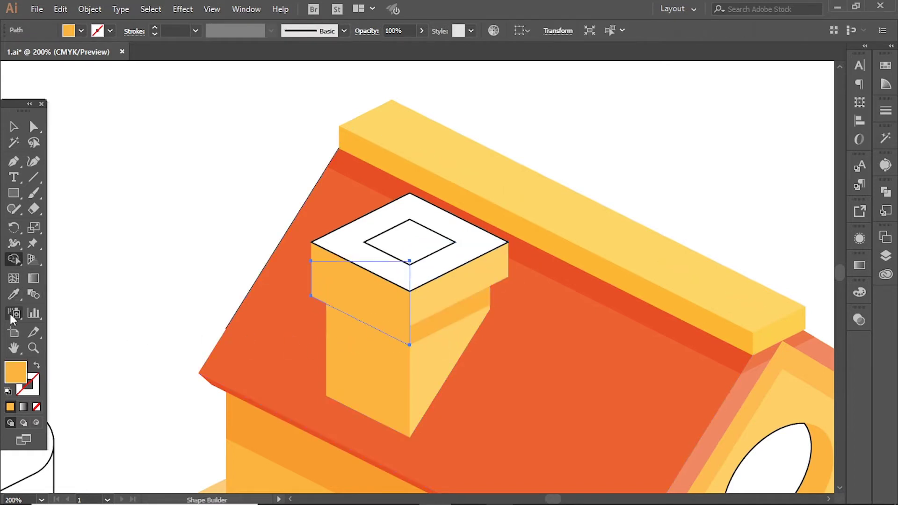
key("i")
scroll(366, 395, "down", 5)
left_click(357, 242, "ctrl+shift")
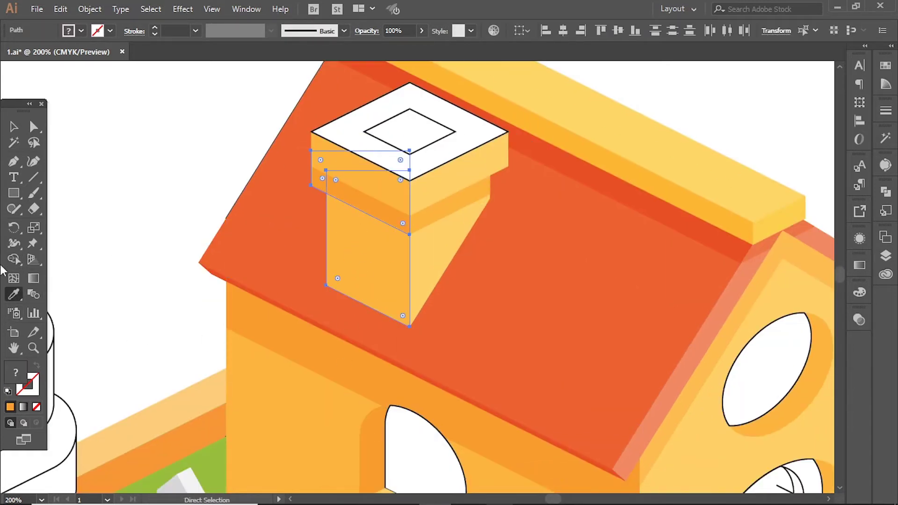
scroll(492, 191, "down", 2)
Fill the chimney top rim with the ridge's light yellow and the inner diamond orange.
left_click(450, 180)
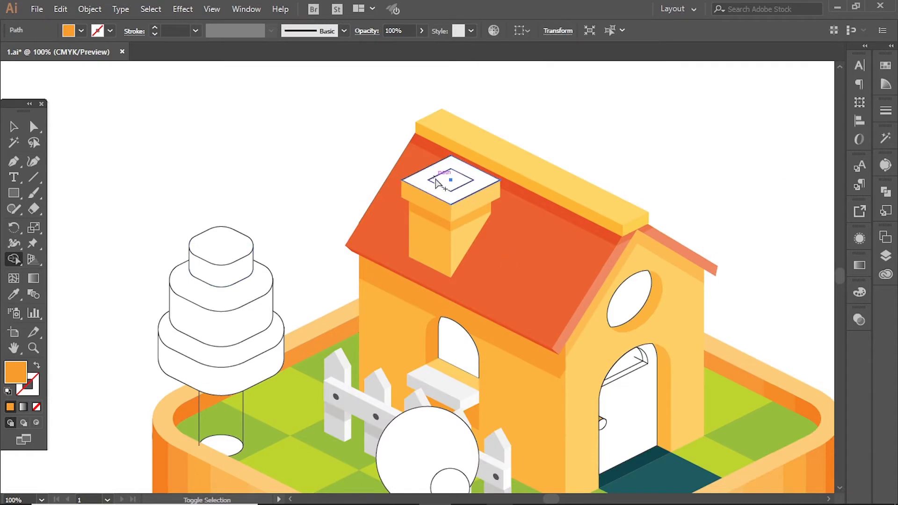
left_click(436, 182, "shift")
left_click(440, 183)
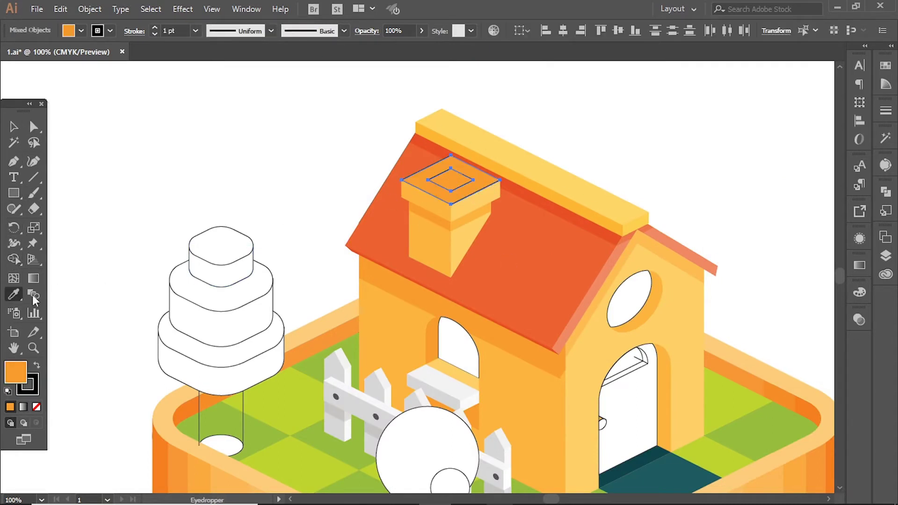
left_click(630, 219)
left_click_drag(693, 312, 332, 147)
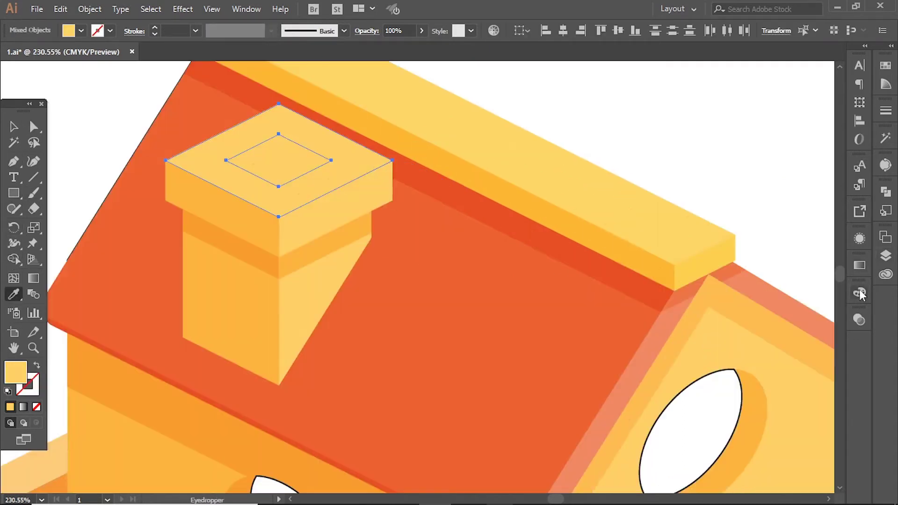
left_click(860, 292)
left_click_drag(765, 355, 771, 354)
left_click(284, 279)
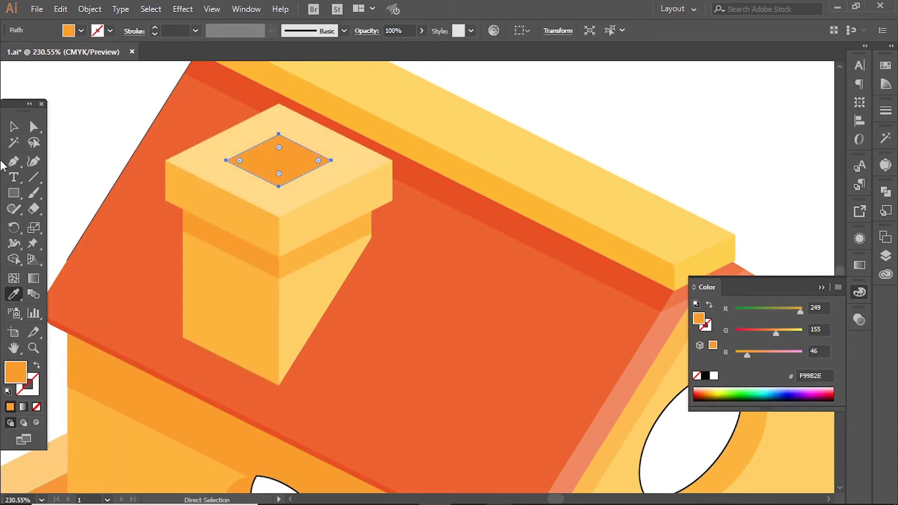
Split the inner diamond along a vertical line and fill its right half FCB53E.
key("ctrl+shift+a")
left_click_drag(279, 257, 278, 116)
left_click(14, 258)
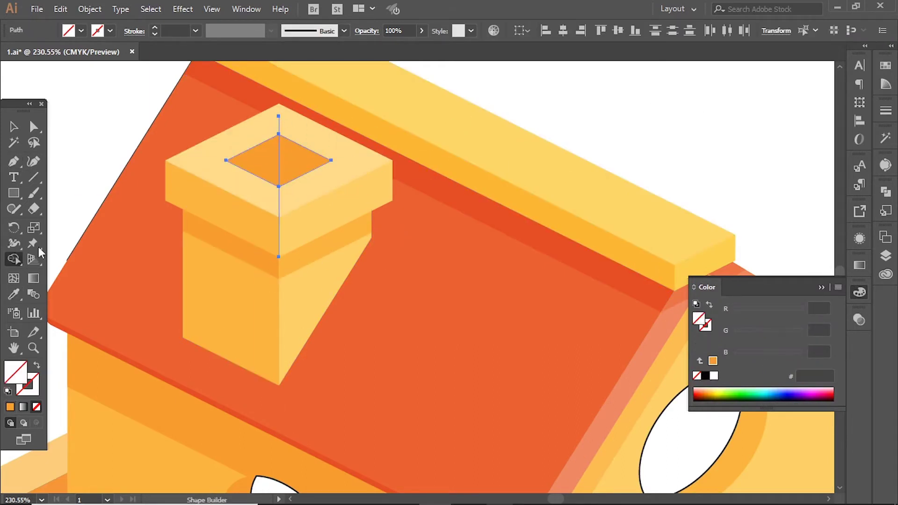
left_click(13, 294)
left_click(279, 323)
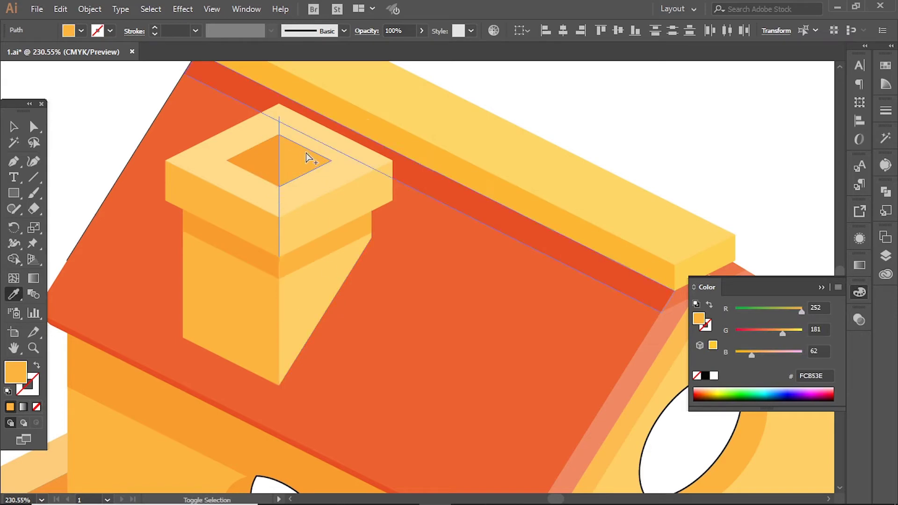
key("ctrl+shift+a")
key("ctrl+0")
scroll(627, 283, "up", 2)
Alt-drag an offset copy of the arched window up and to the right.
scroll(671, 310, "up", 2)
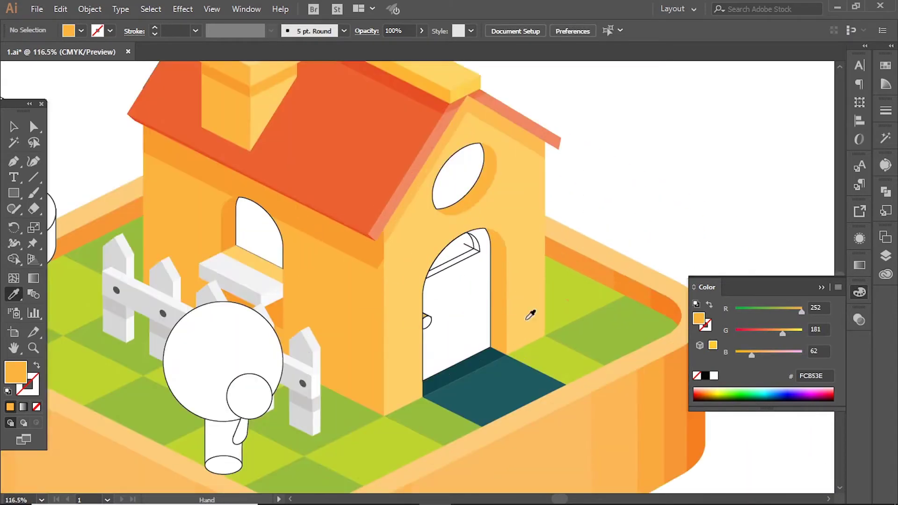
key("a")
left_click(259, 234)
scroll(260, 234, "up", 2)
scroll(337, 325, "up", 3)
mouse_move(308, 354)
left_mouse_down()
mouse_move(321, 341)
mouse_move(345, 359)
left_mouse_up()
scroll(304, 256, "up", 2)
key("ctrl+z")
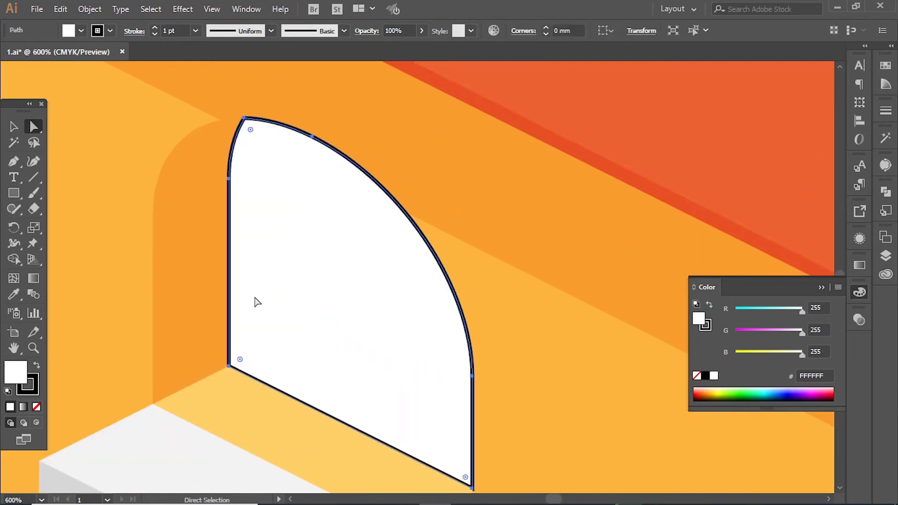
mouse_move(231, 368)
left_mouse_down()
mouse_move(257, 349)
mouse_move(267, 354)
left_mouse_up()
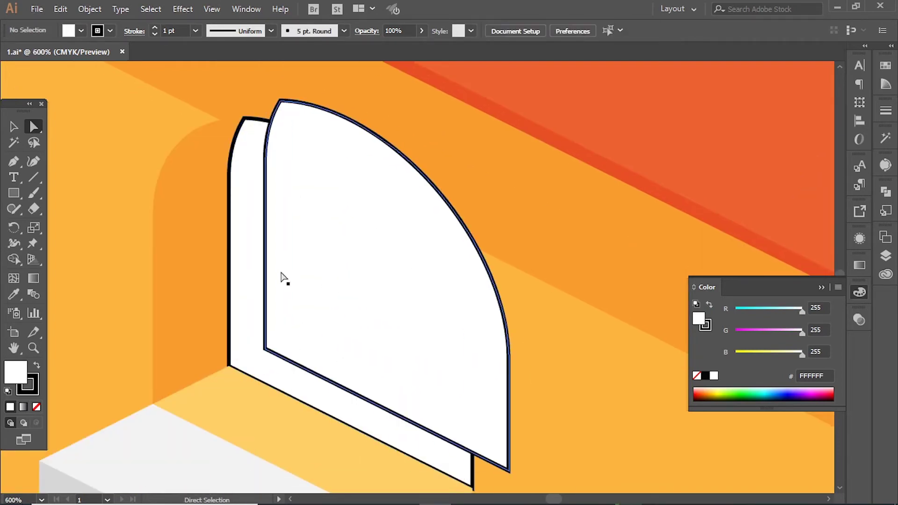
Carve the window's inner frame with Shape Builder and colour it darker orange FC7416.
left_click(14, 259)
left_click(292, 234)
left_click(33, 127)
left_click(227, 280)
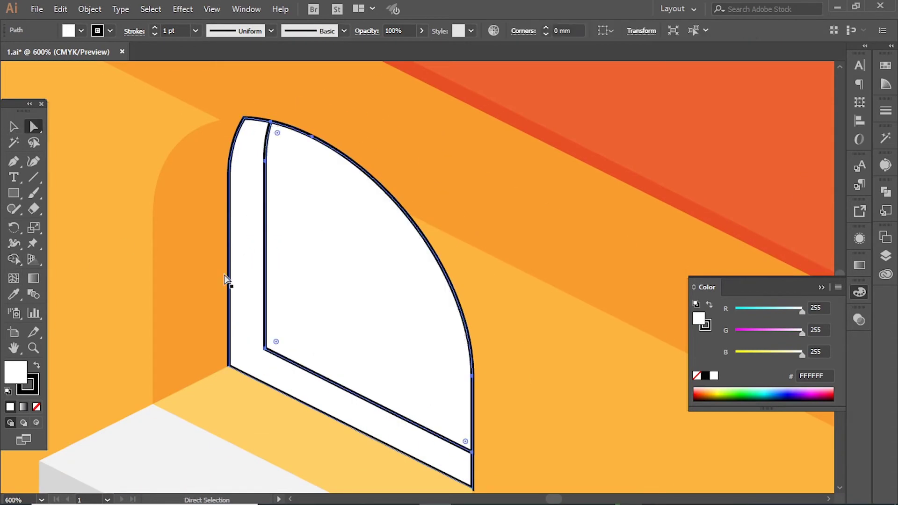
key("i")
key("ctrl+1")
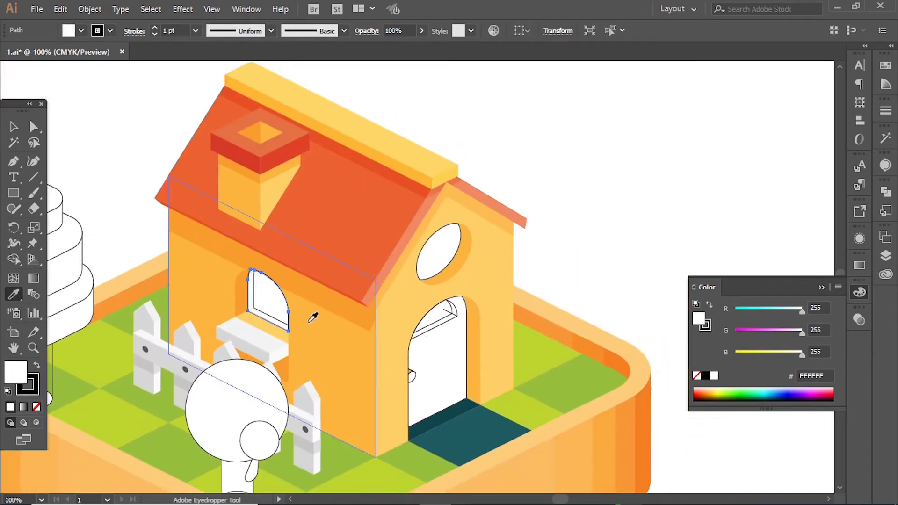
left_click(309, 321)
scroll(445, 373, "up", 5)
left_click_drag(751, 354, 741, 354)
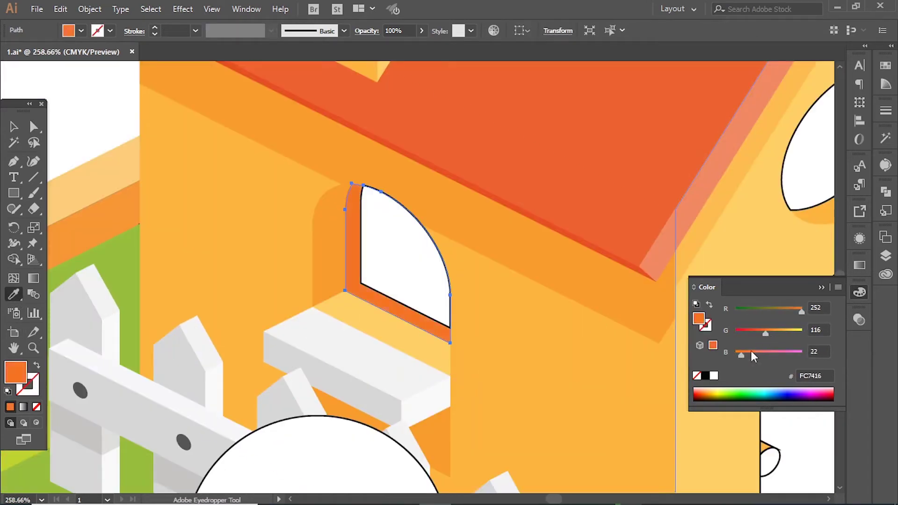
Colour the white window glass cyan 1ACFE2.
left_click(373, 302, "ctrl")
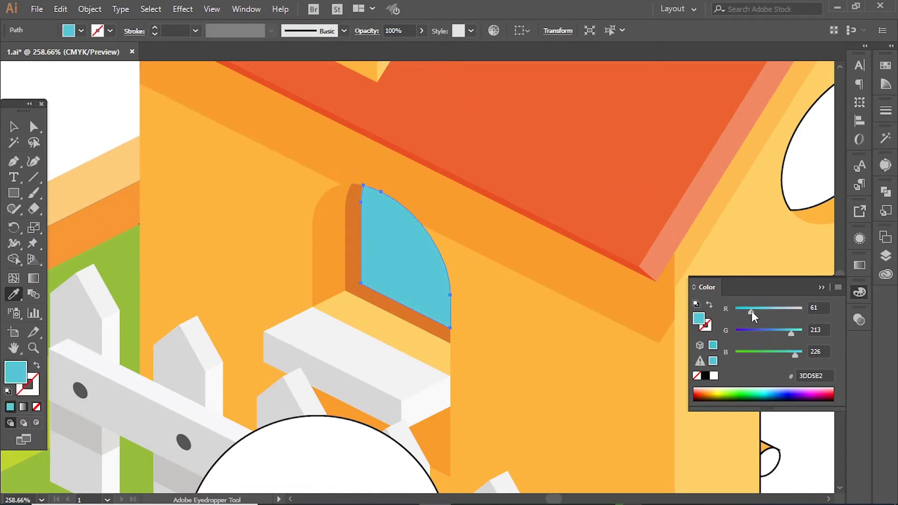
left_click_drag(751, 311, 741, 311)
left_click_drag(778, 333, 790, 333)
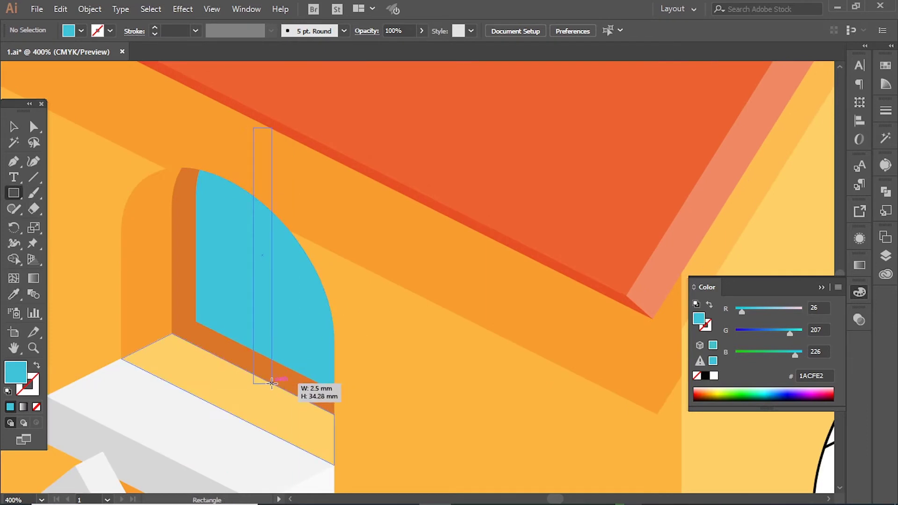
Reposition the cyan glass and adjust its bottom-left corner.
key("a")
mouse_move(243, 307)
left_mouse_down()
mouse_move(252, 306)
mouse_move(231, 290)
mouse_move(206, 313)
mouse_move(209, 336)
left_mouse_up()
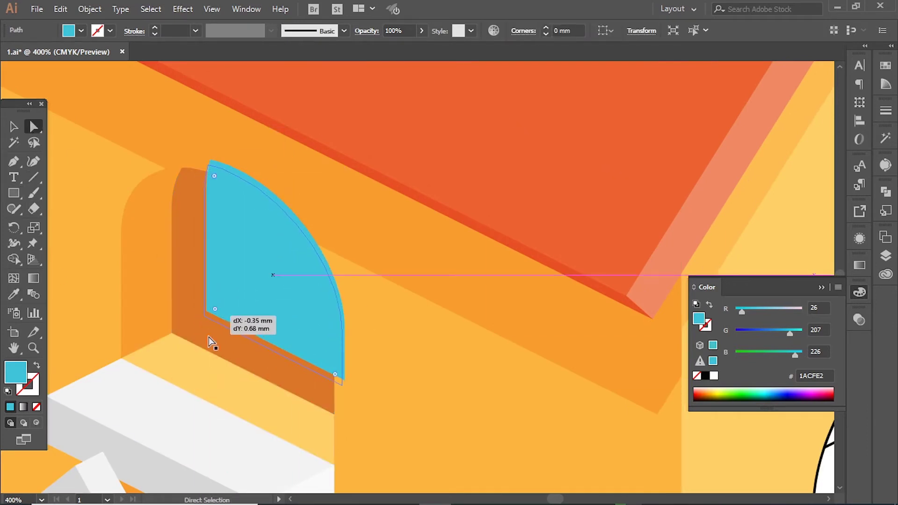
left_click(136, 258)
left_click(177, 190)
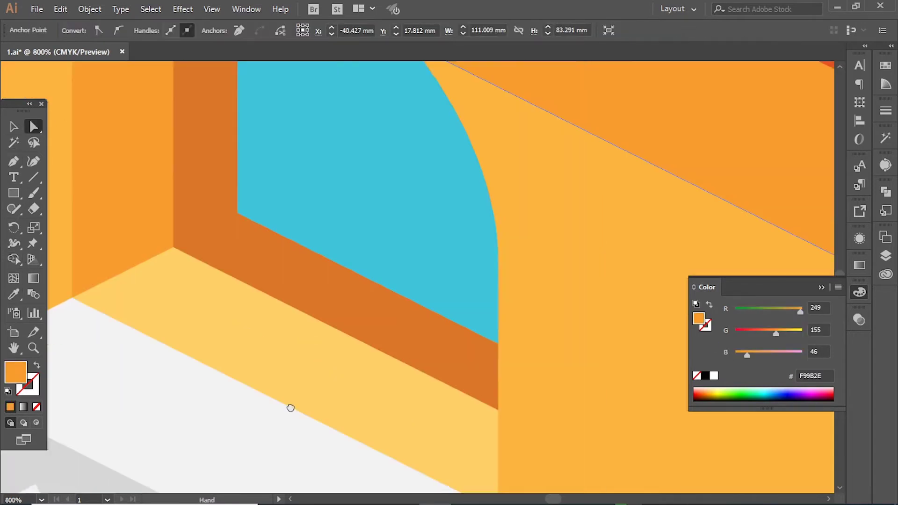
left_click_drag(187, 272, 202, 268)
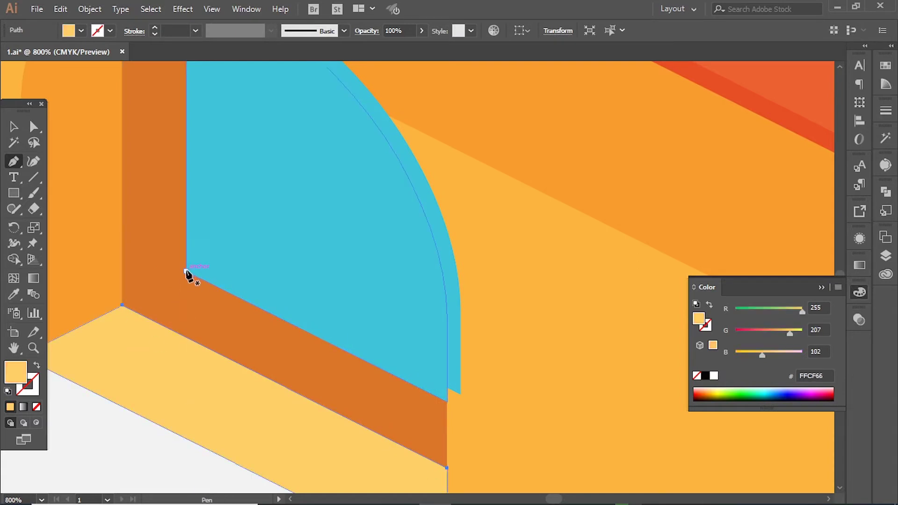
Draw a diagonal dividing line across the glass with the Pen tool.
left_click(186, 270)
left_click_drag(465, 136, 469, 139)
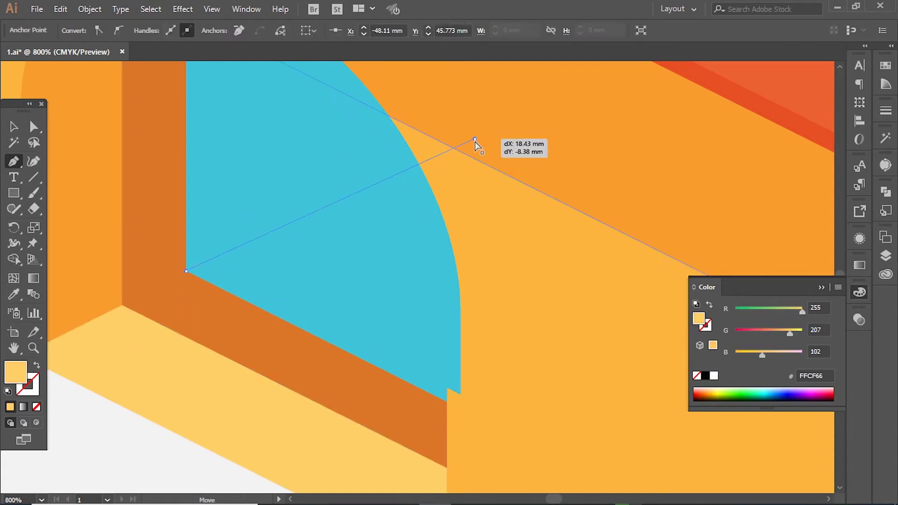
key("ctrl+plus")
scroll(181, 401, "right", 3)
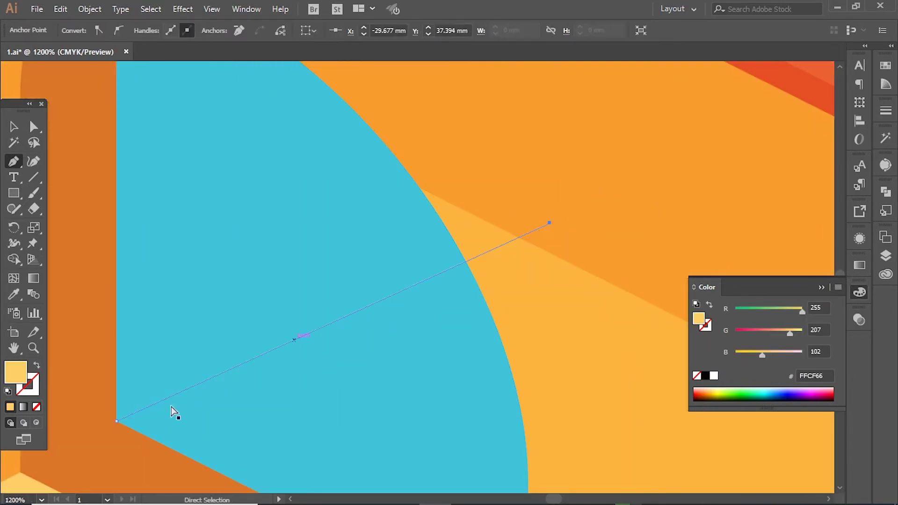
key("ctrl+z")
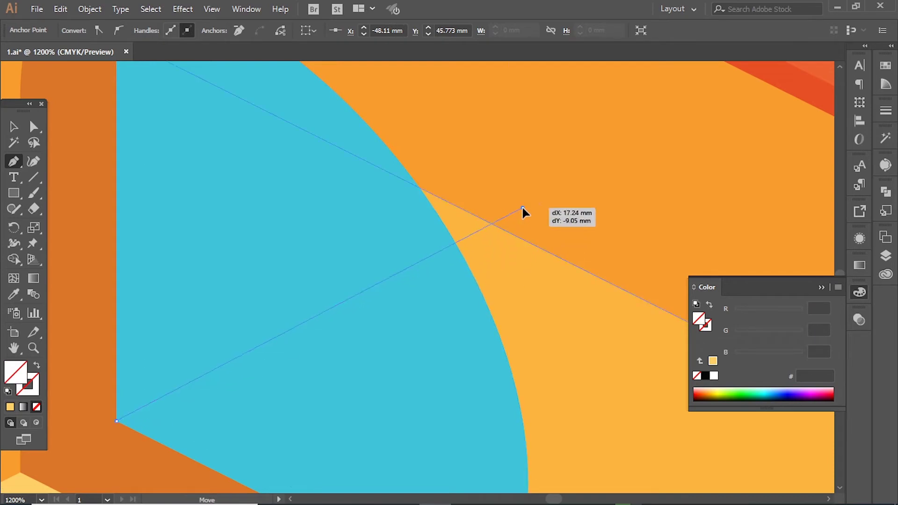
left_click(524, 212)
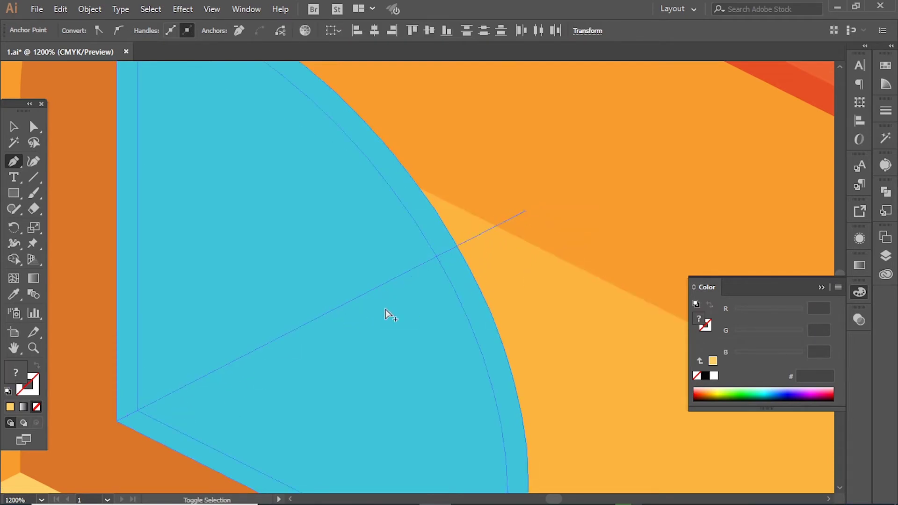
key("shift+m")
key("ctrl+minus")
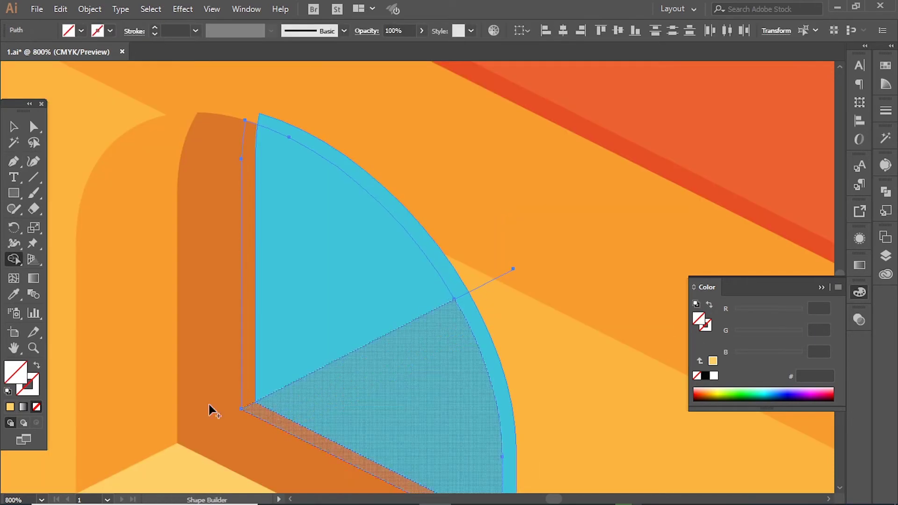
key("a")
Shade the recess strips in darker oranges and refill the glass cyan 40C3D9.
left_click(211, 232)
key("i")
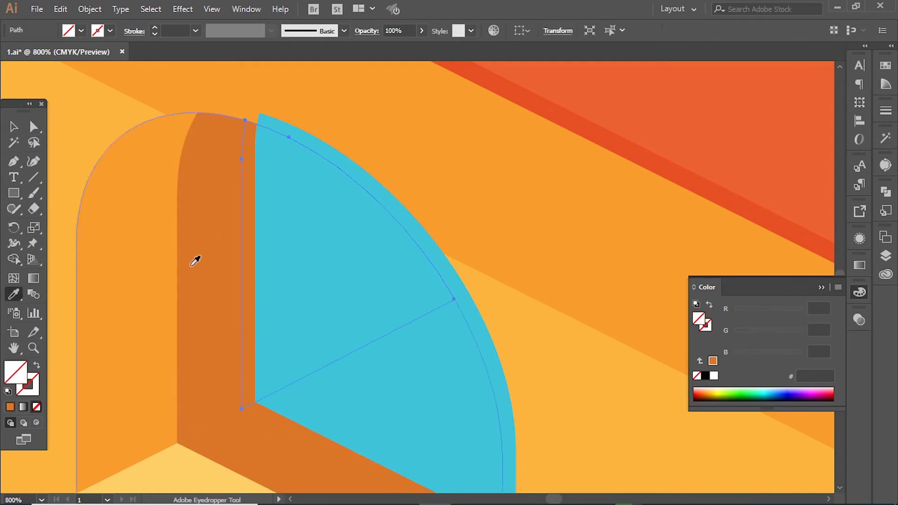
left_click(248, 327, "ctrl")
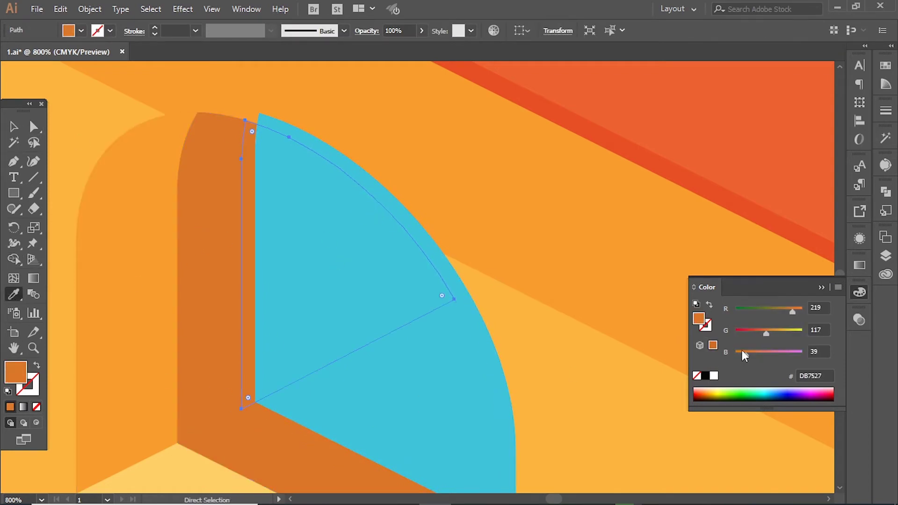
left_click_drag(759, 335, 792, 311)
scroll(260, 301, "down", 3)
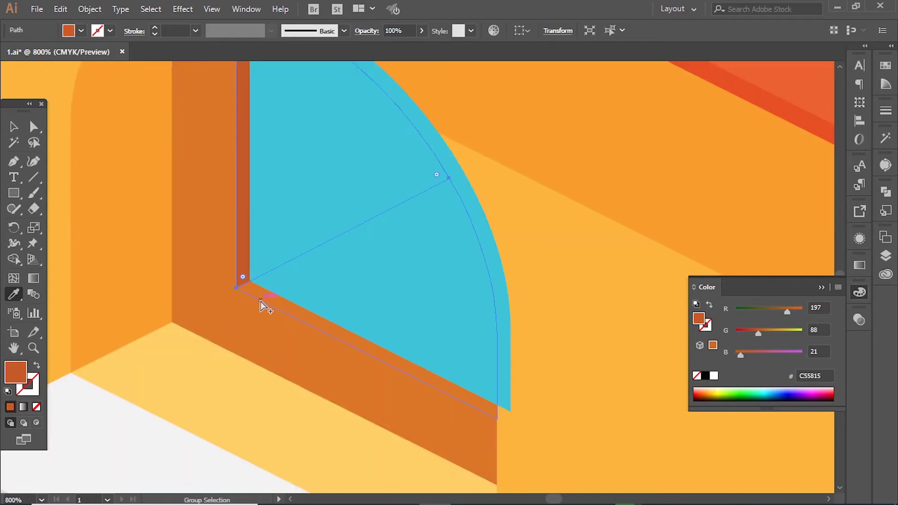
left_click(260, 301, "ctrl")
left_click(267, 371)
key("ctrl+z")
left_click(401, 237)
Alt-drag a copy of the arched recess down and to the left.
key("ctrl+minus")
key("ctrl+minus")
key("ctrl+minus")
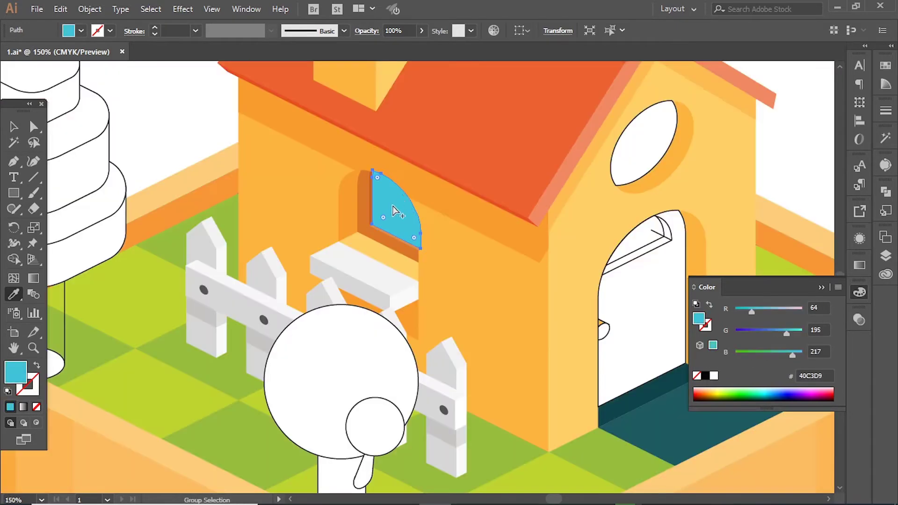
left_click_drag(279, 87, 556, 256)
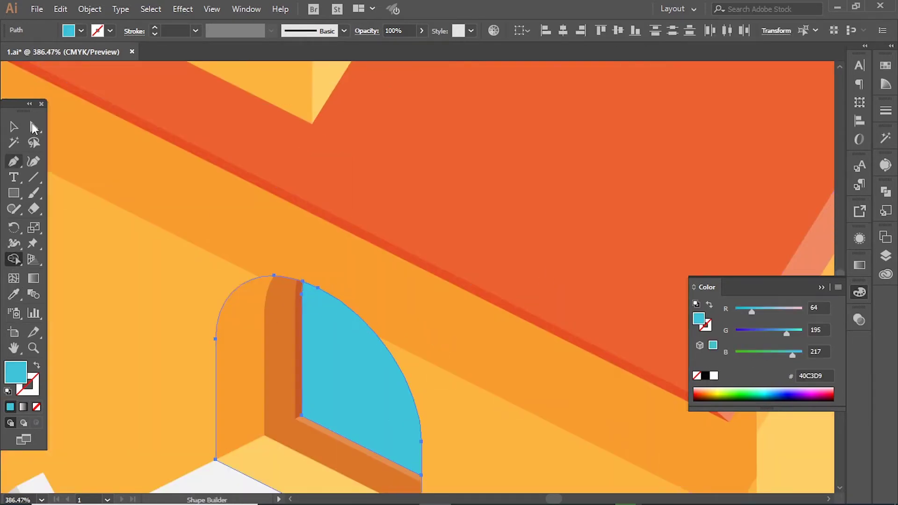
key("a")
left_click(412, 330)
key("ctrl+minus")
key("ctrl+minus")
left_click_drag(316, 265, 306, 273)
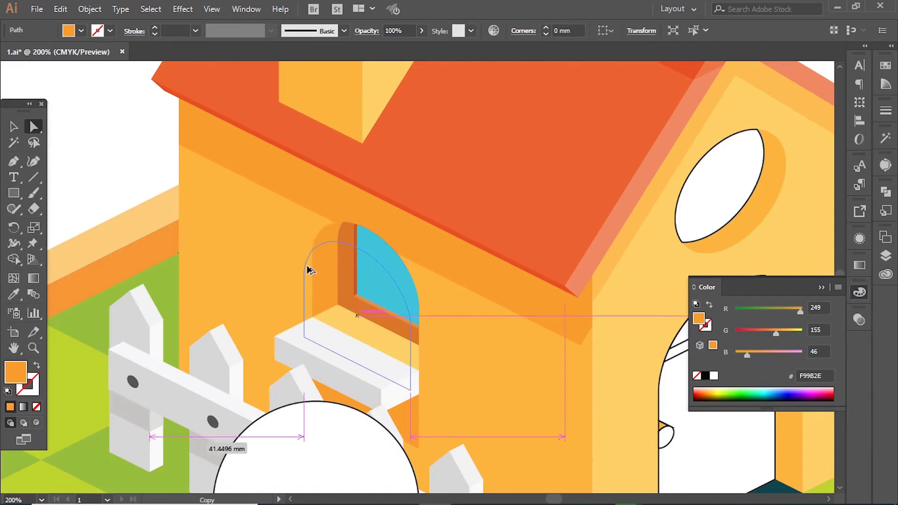
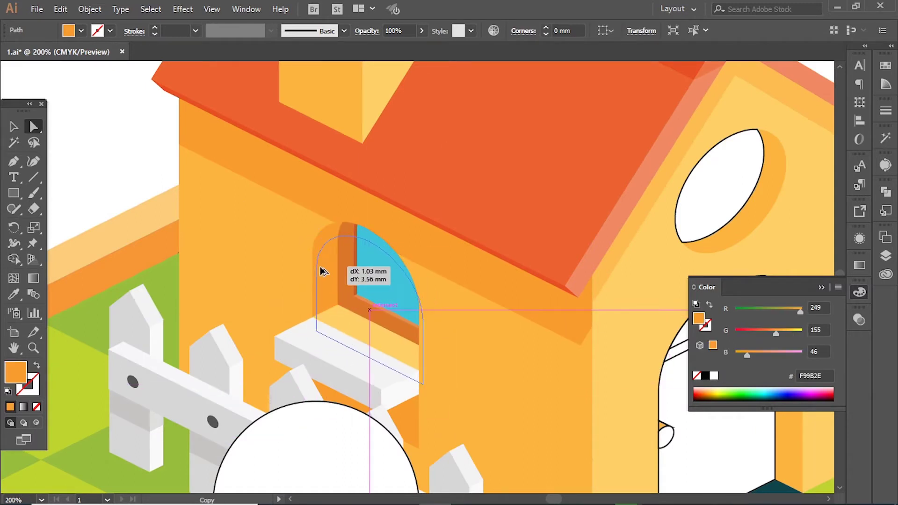
Carve the side window's inner frame with Shape Builder and lower the green in its blue glass.
left_click_drag(306, 273, 323, 272)
key("shift+m")
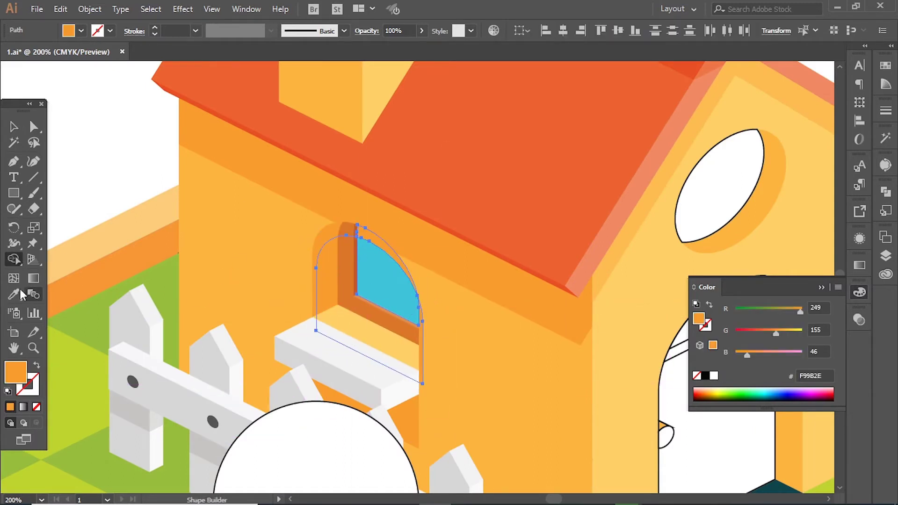
left_click(14, 294)
left_click(417, 272)
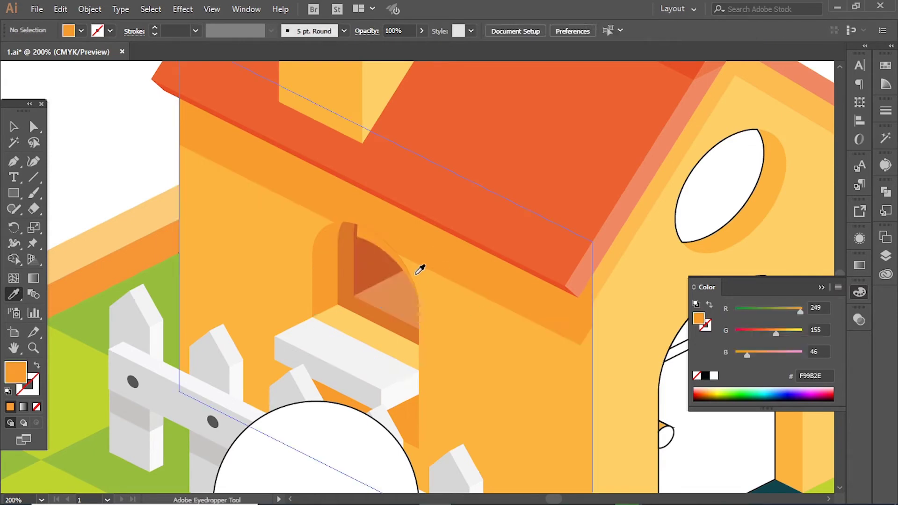
key("ctrl+z")
left_click(397, 257, "ctrl")
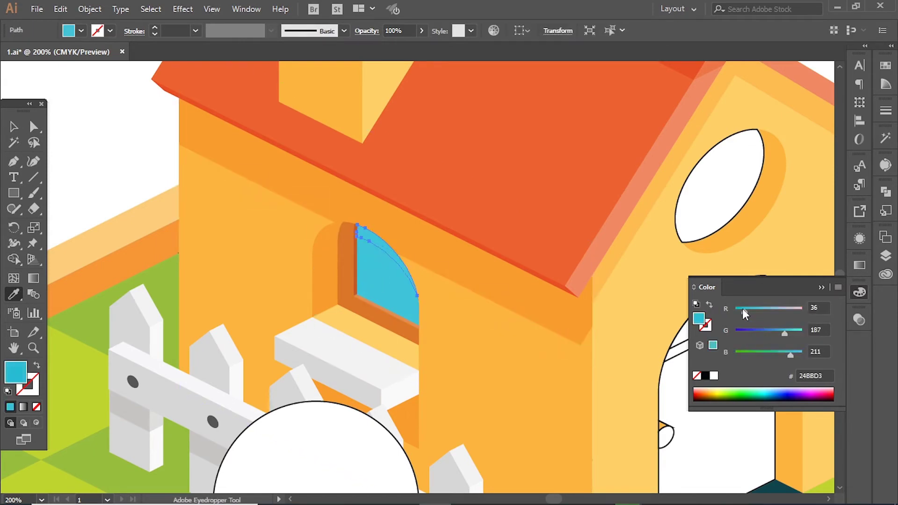
left_click_drag(784, 332, 781, 332)
key("ctrl+0")
Fill the front door with the roof's red-orange.
key("ctrl+shift+a")
key("z")
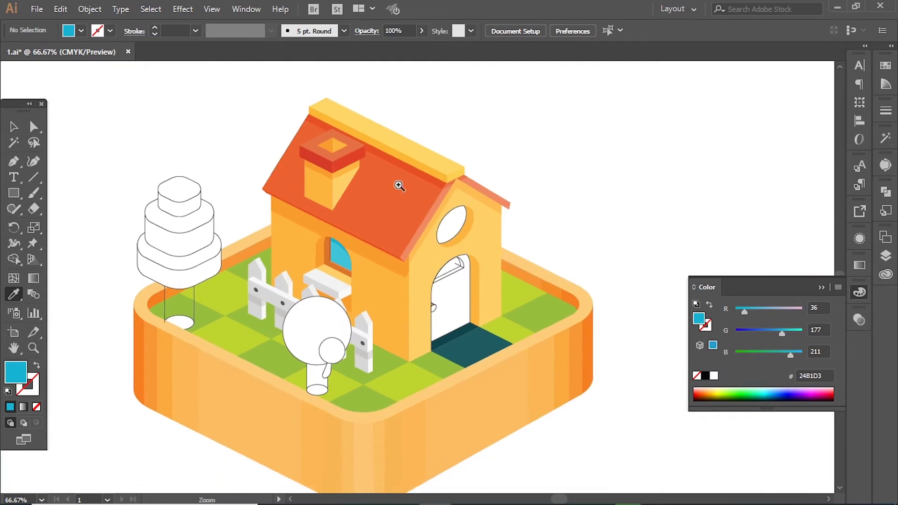
left_click(413, 256)
left_click(367, 301, "ctrl")
left_click(672, 320)
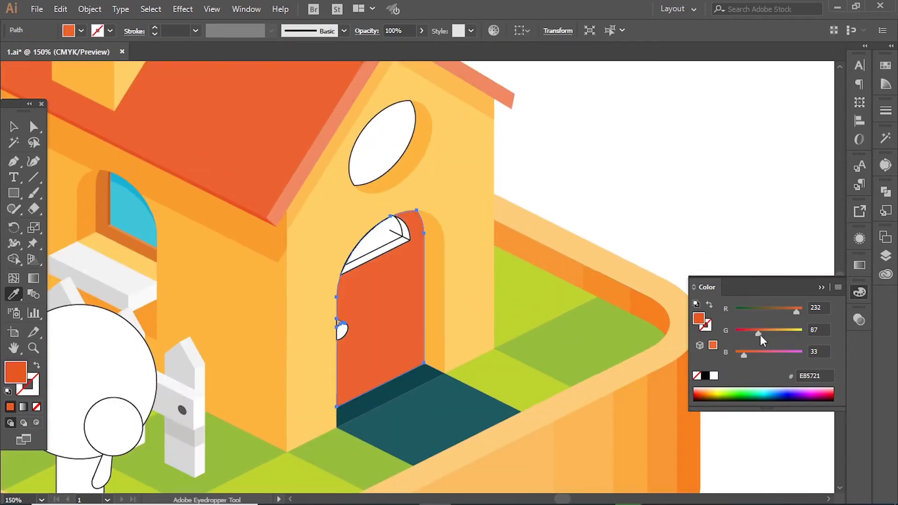
left_click(662, 172, "ctrl")
Colour the door knob yellow-orange and zoom in closely on it.
left_click(341, 332, "ctrl")
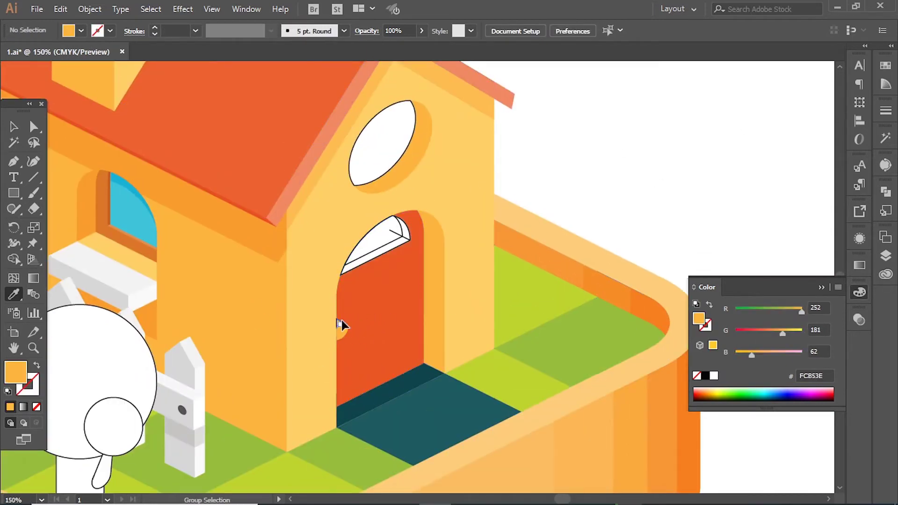
left_click(342, 323, "ctrl")
left_click(164, 284, "ctrl+shift")
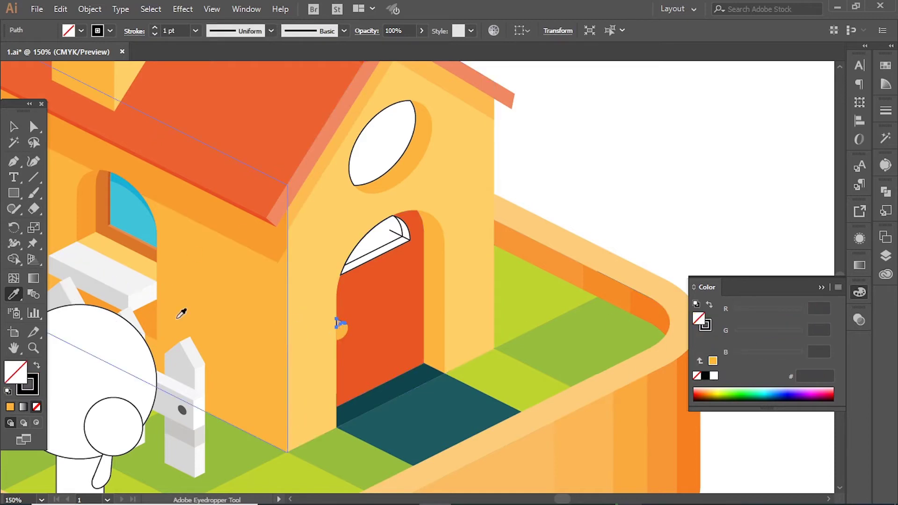
left_click(631, 164, "ctrl")
scroll(366, 300, "up", 2)
left_click(351, 304, "ctrl")
Reshape the knob's anchors with Direct Selection so its left side sits on the door edge.
left_click_drag(325, 234, 467, 424)
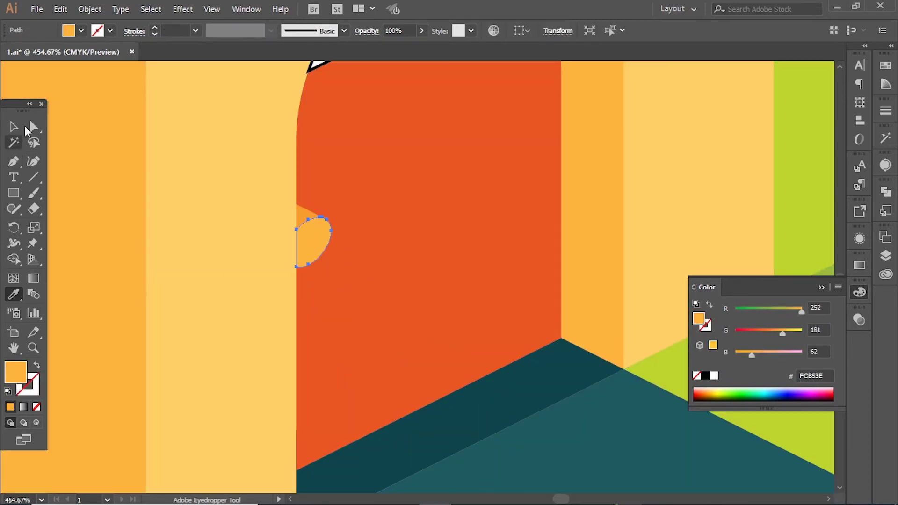
left_click(29, 127)
left_click(13, 161)
mouse_move(321, 262)
left_mouse_down()
mouse_move(289, 324)
mouse_move(286, 257)
mouse_move(296, 253)
left_mouse_up()
left_click(310, 277, "ctrl")
left_click_drag(290, 294, 296, 291)
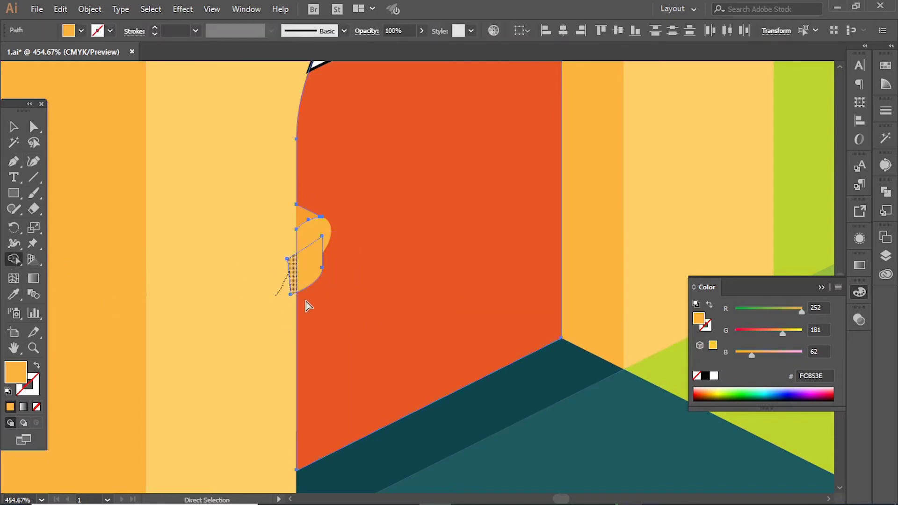
Fill the knob's lower piece with a deep red, E4440B.
left_click(14, 295)
left_click(514, 280)
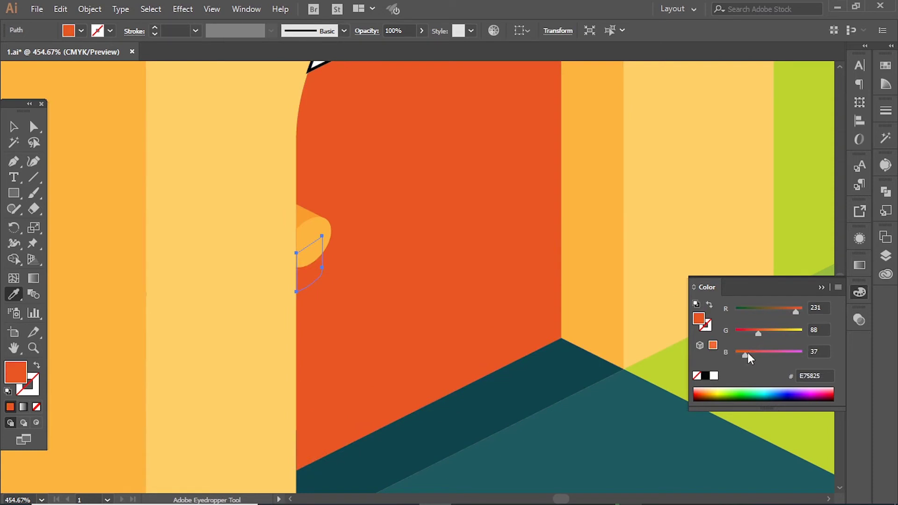
left_click_drag(746, 355, 738, 354)
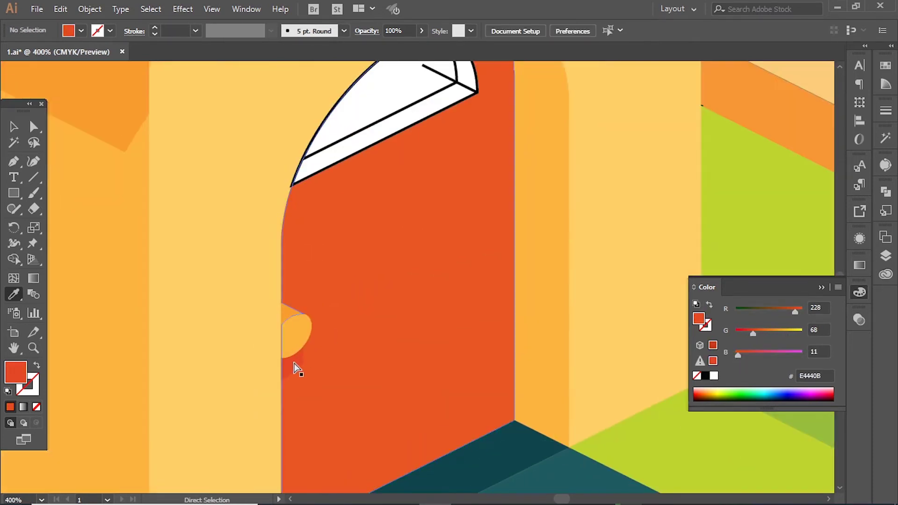
left_click(305, 372)
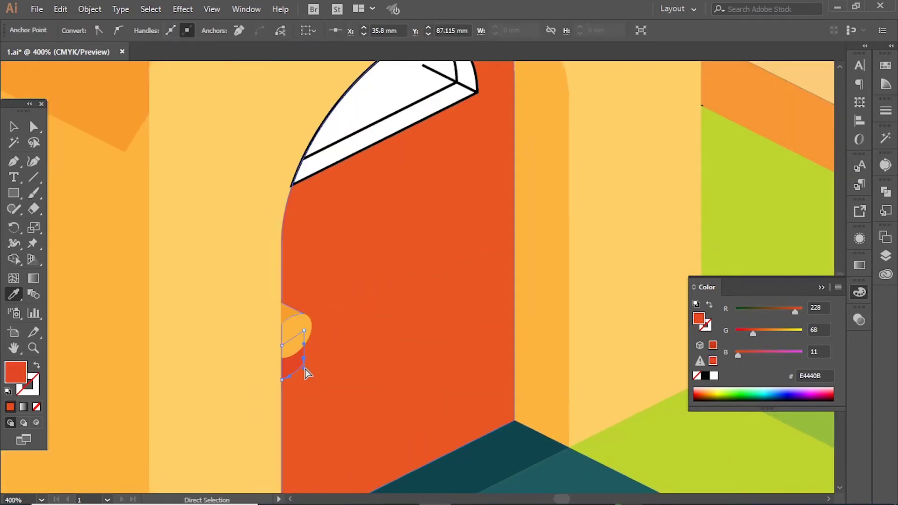
scroll(336, 372, "down", 5)
scroll(421, 357, "up", 5)
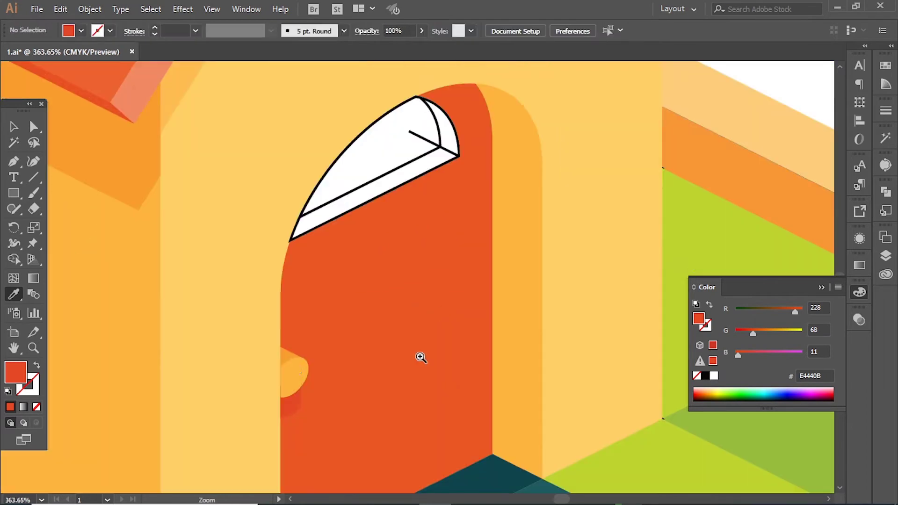
Split the door's arched window with Shape Builder and fill its lower sill strip light orange.
left_click(280, 418)
left_click(366, 197)
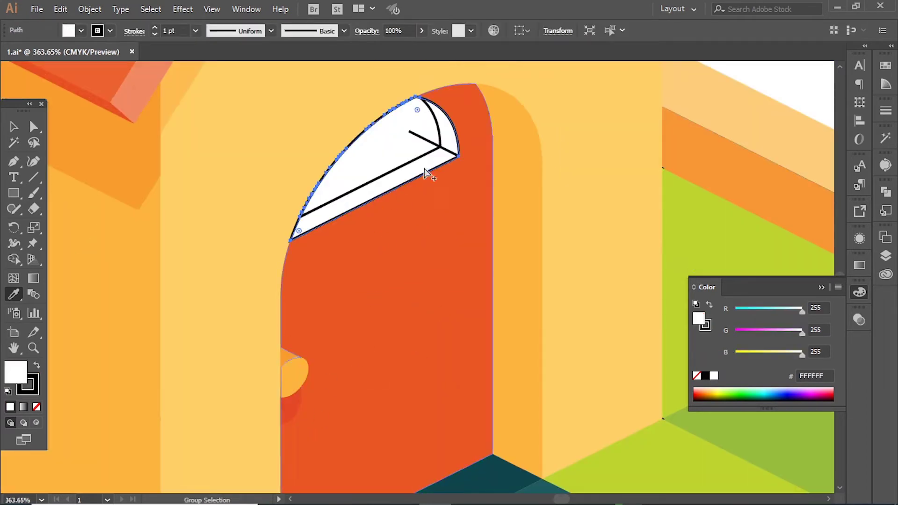
key("shift+m")
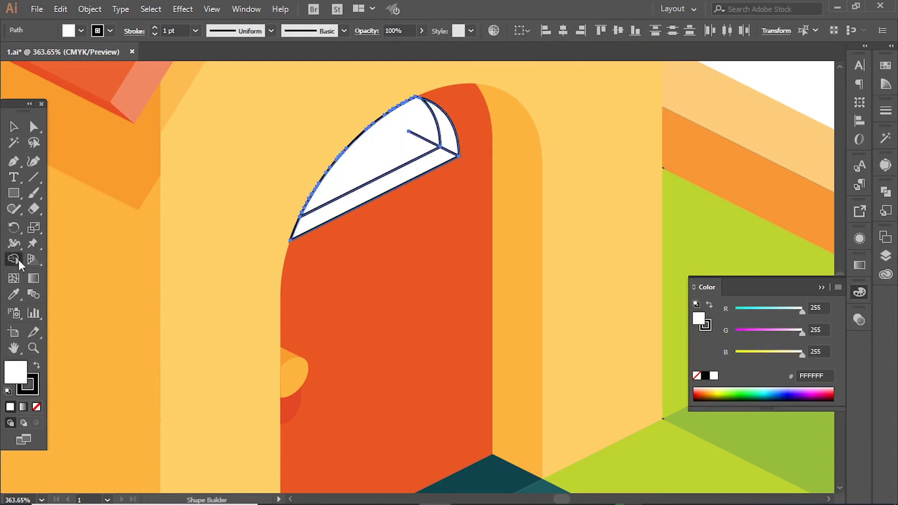
left_click(14, 294)
left_click(213, 279, "ctrl")
left_click(370, 194, "ctrl")
left_click(325, 371)
left_click_drag(758, 333, 659, 295)
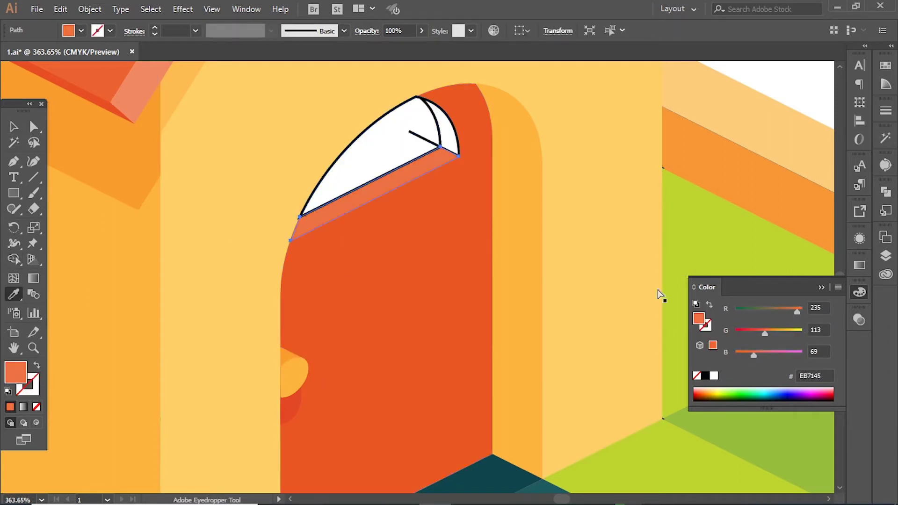
Fill the arched window glass with the side window's blue and remove the stray black line.
left_click(402, 140, "ctrl")
key("ctrl+minus")
key("ctrl+minus")
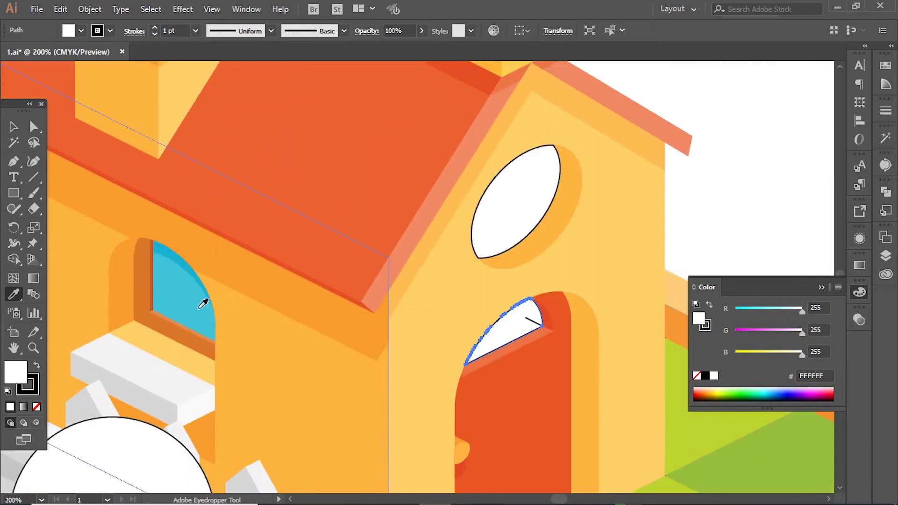
left_click(203, 297)
scroll(562, 343, "up", 5)
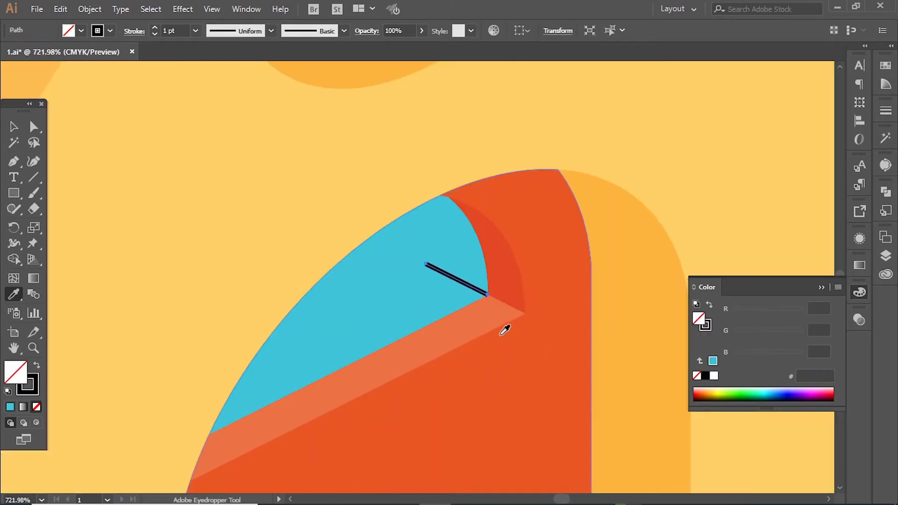
key("ctrl+z")
scroll(487, 301, "up", 2)
scroll(411, 311, "up", 2)
scroll(355, 295, "down", 3)
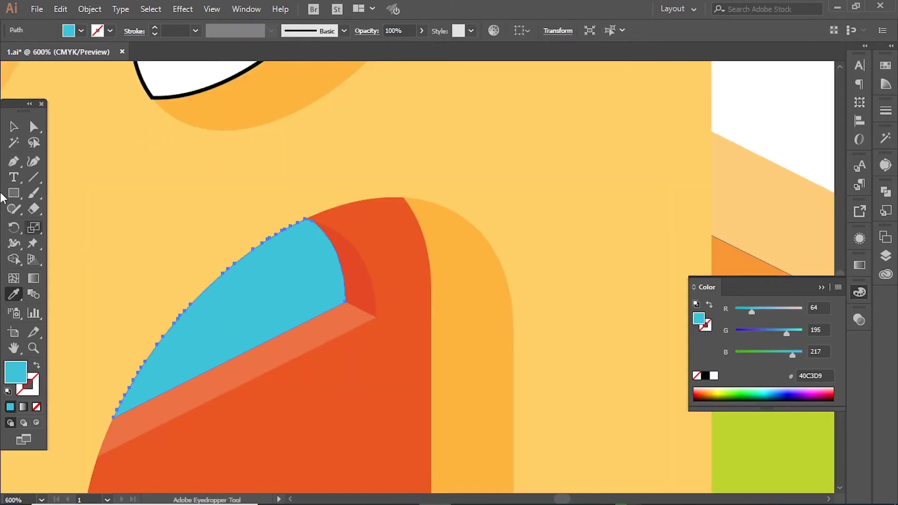
scroll(355, 294, "down", 2)
Pen-draw a curved shine shape over the glass and fill it with the glass blue.
key("p")
left_click(407, 155)
left_click(248, 295)
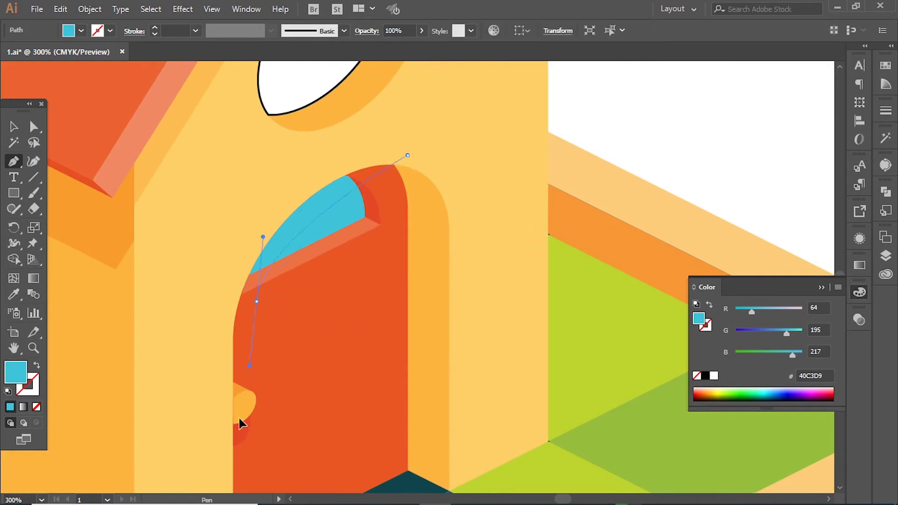
left_click_drag(239, 418, 218, 418)
left_click(261, 297, "ctrl+shift")
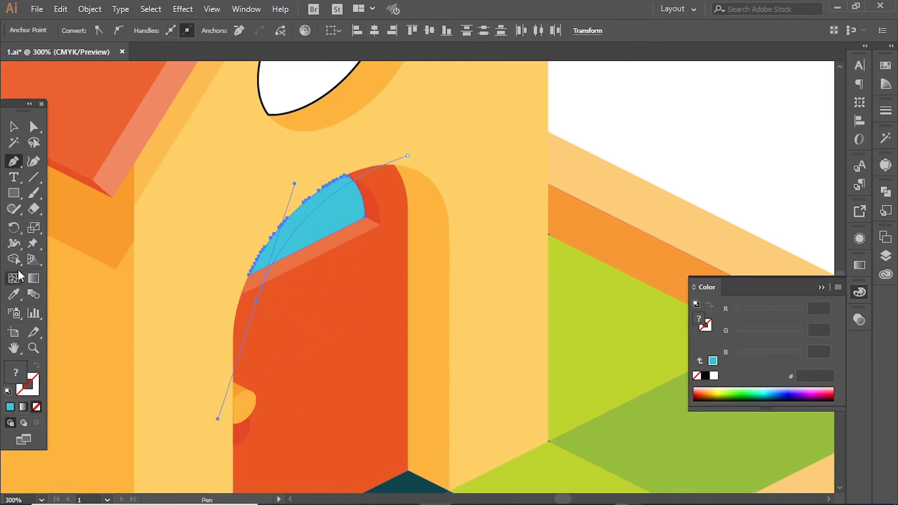
key("shift+m")
key("i")
left_click(301, 220)
key("ctrl+shift+a")
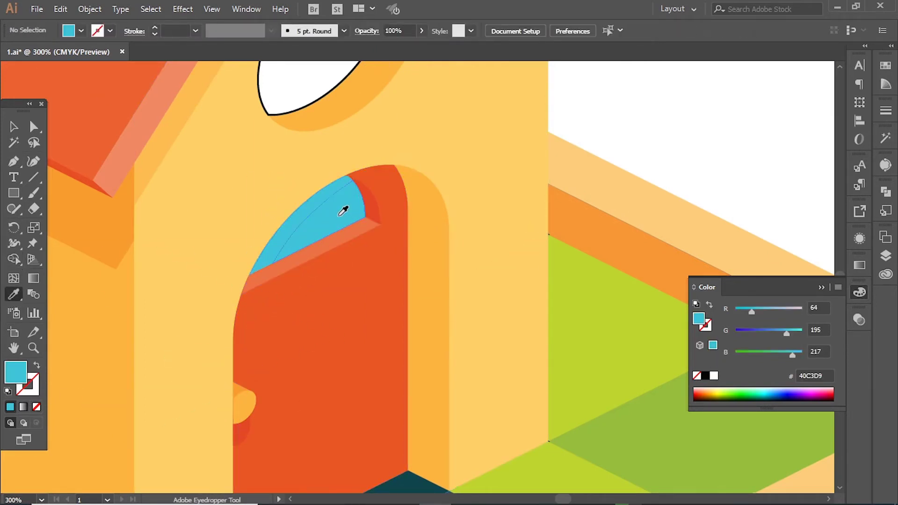
left_click(308, 212, "ctrl")
key("ctrl+minus")
Offset a copy of the oval gable window and remove the protruding crescent with Shape Builder.
key("ctrl+minus")
key("ctrl+shift+a")
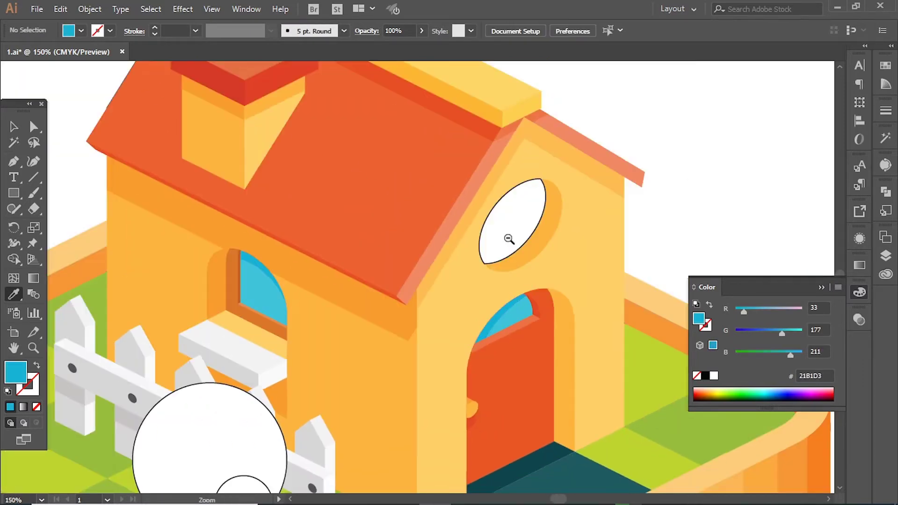
key("ctrl+minus")
key("ctrl+minus")
left_click(459, 205, "ctrl")
key("ctrl+plus")
key("ctrl+plus")
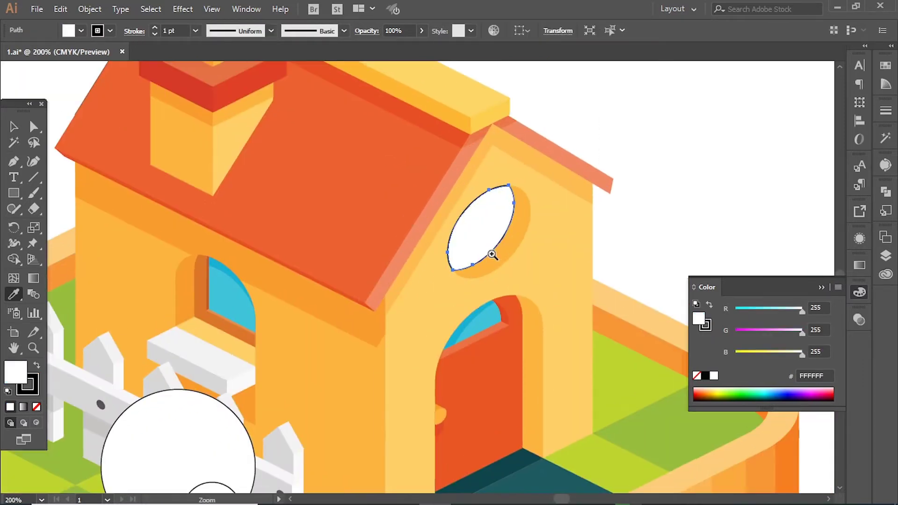
key("ctrl+plus")
key("ctrl+plus")
key("ctrl+plus")
mouse_move(478, 338)
left_mouse_down()
mouse_move(461, 330)
mouse_move(470, 323)
left_mouse_up()
left_click(482, 255, "shift")
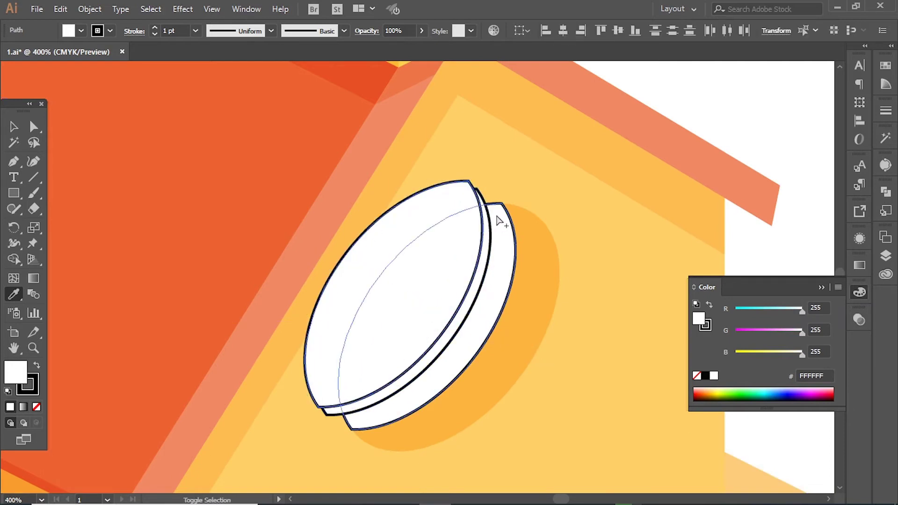
key("shift+m")
left_click(456, 200, "alt")
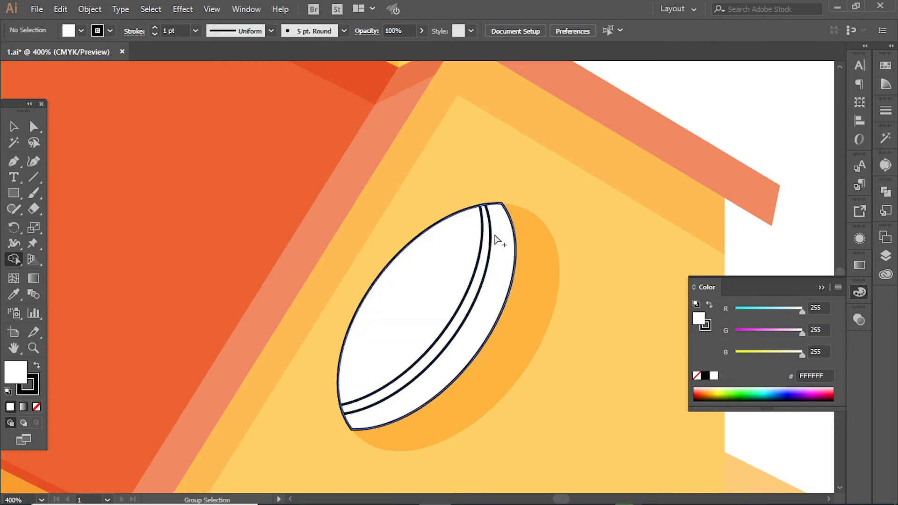
Fill the oval window's glass with the window blue and its inner rim orange.
key("i")
key("ctrl+1")
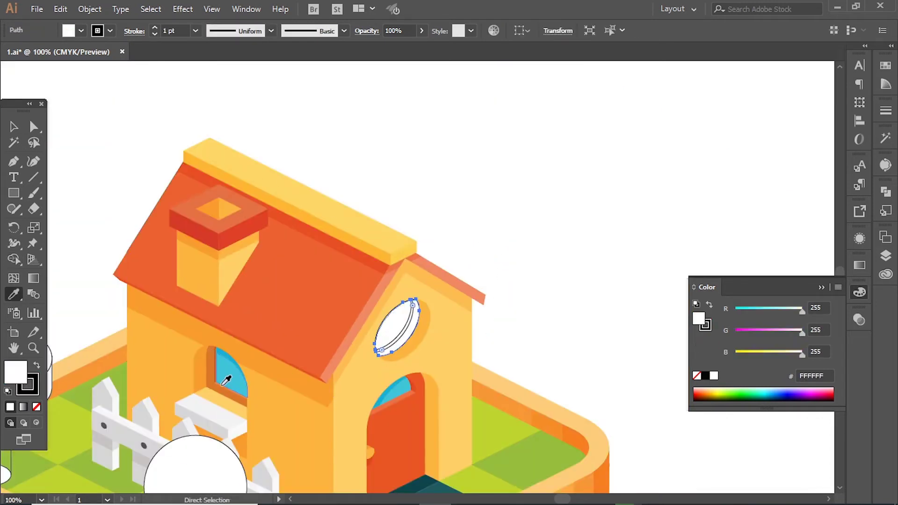
left_click(210, 369)
scroll(398, 328, "up", 3)
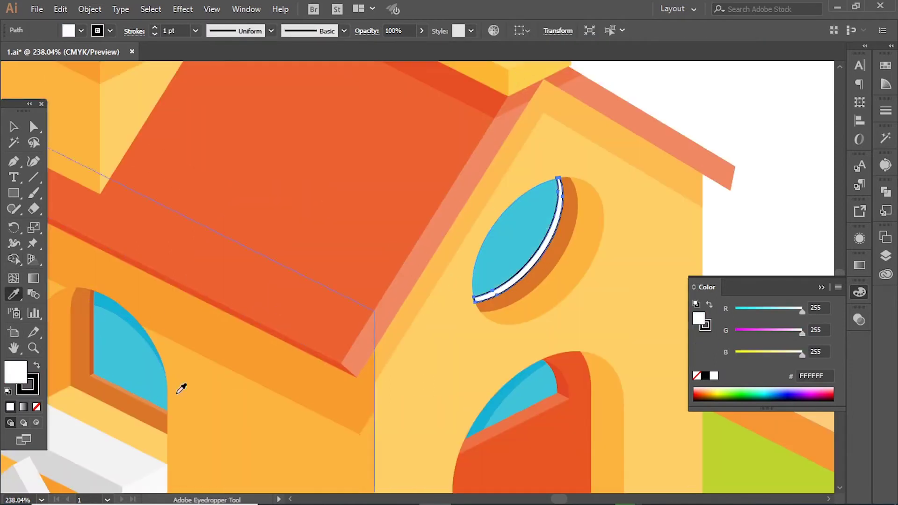
left_click(191, 381)
key("ctrl+shift+a")
scroll(655, 194, "up", 3)
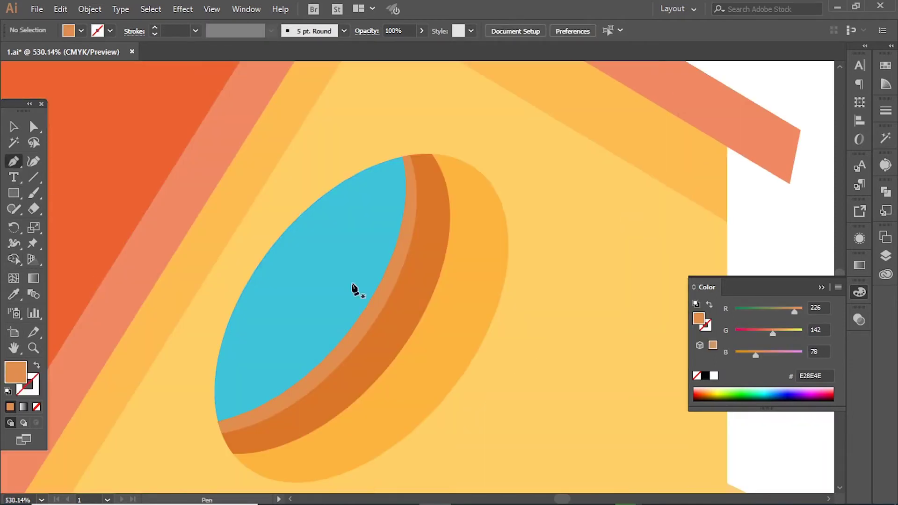
Pen-draw a dividing path along the roof's lower edge to split the window's inner rim.
left_click_drag(277, 185, 494, 373)
scroll(346, 247, "down", 3)
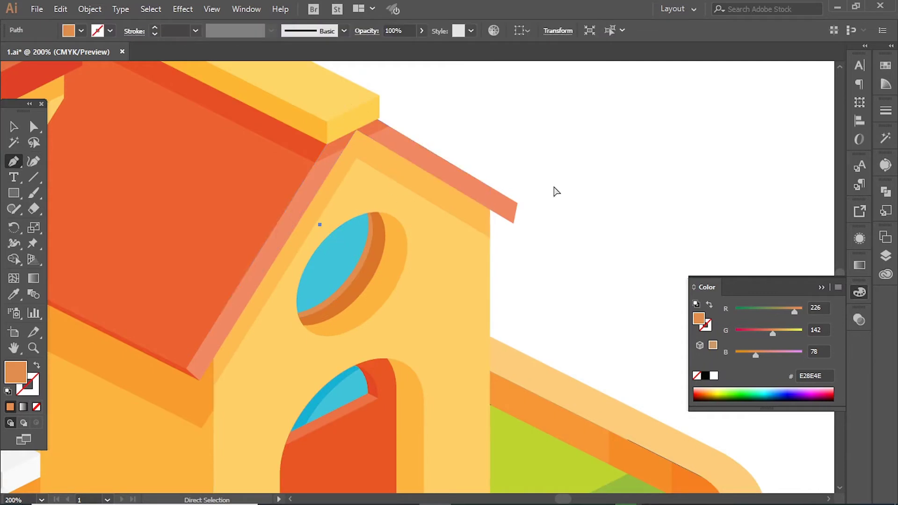
left_click_drag(172, 363, 301, 411)
left_click_drag(174, 343, 226, 371)
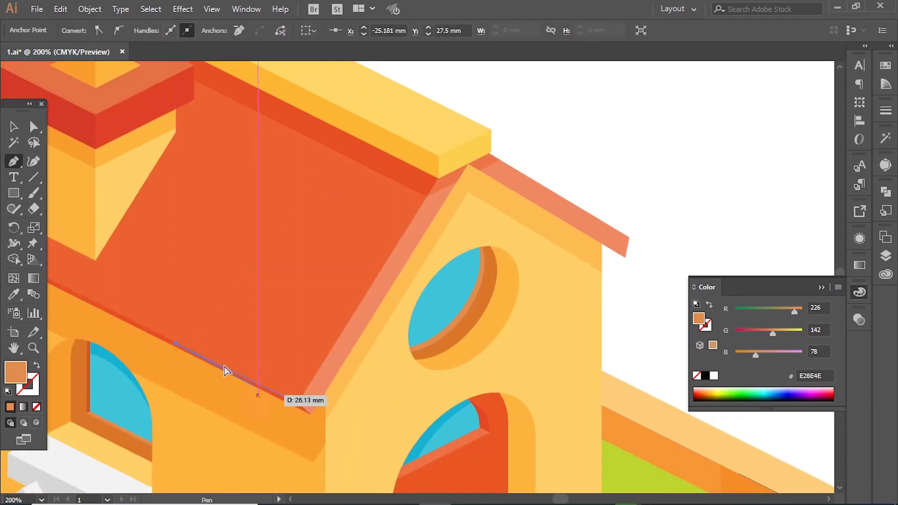
left_click(297, 409)
left_click(292, 402, "ctrl")
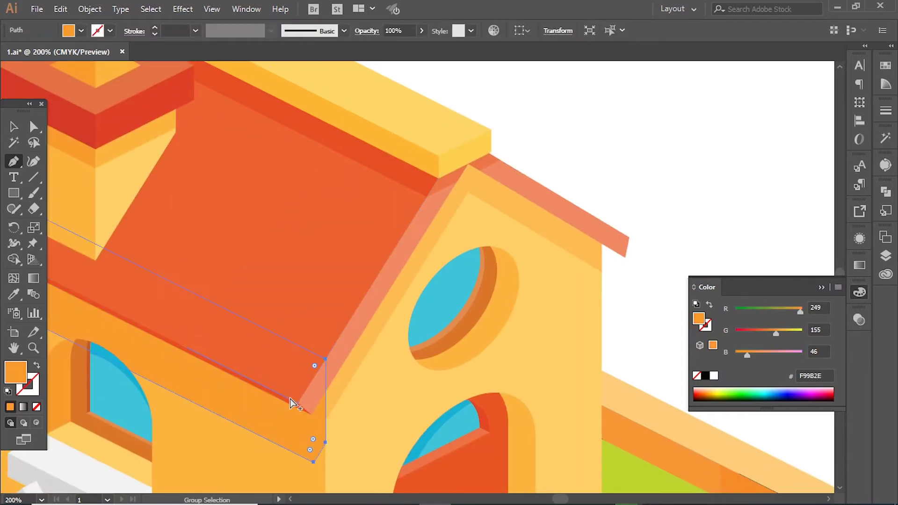
left_click_drag(554, 355, 554, 354)
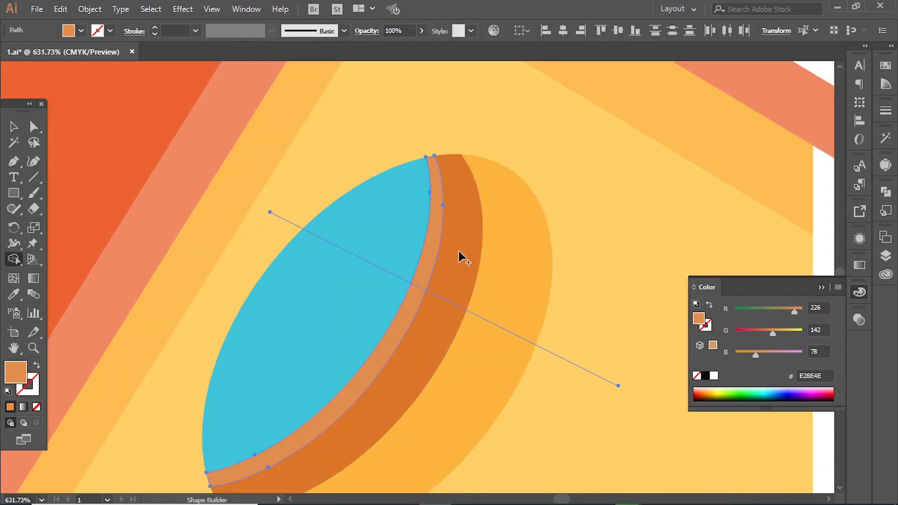
Recolour the upper rim sliver deeper orange DB6124 and begin a curve across the window.
left_click(14, 294)
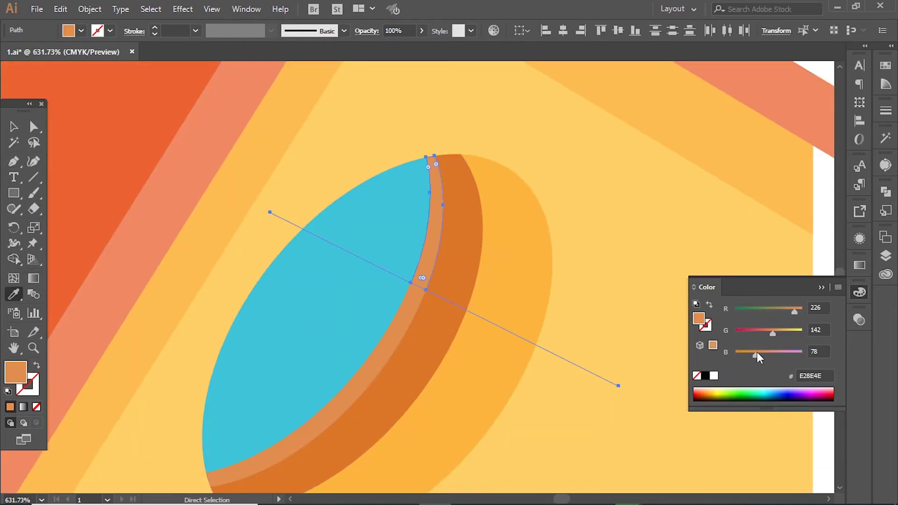
left_click_drag(757, 355, 738, 361)
left_click(761, 333)
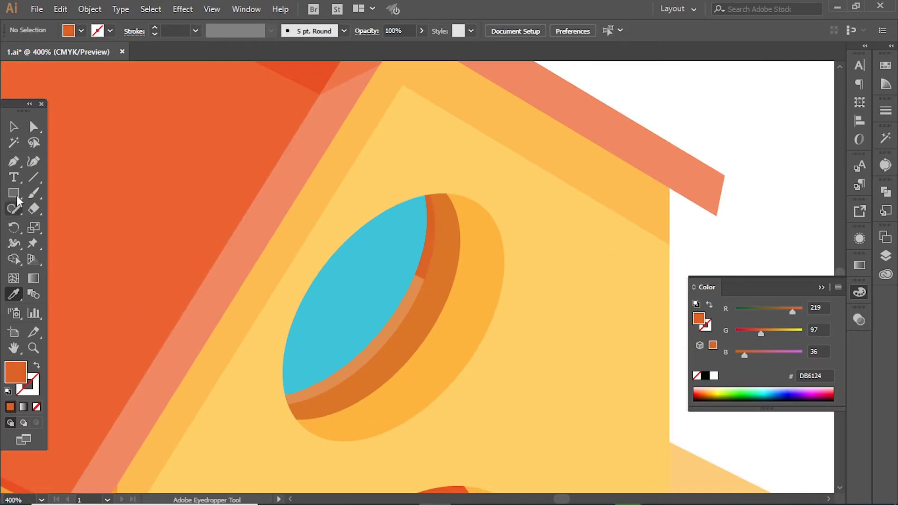
key("p")
left_click(255, 284)
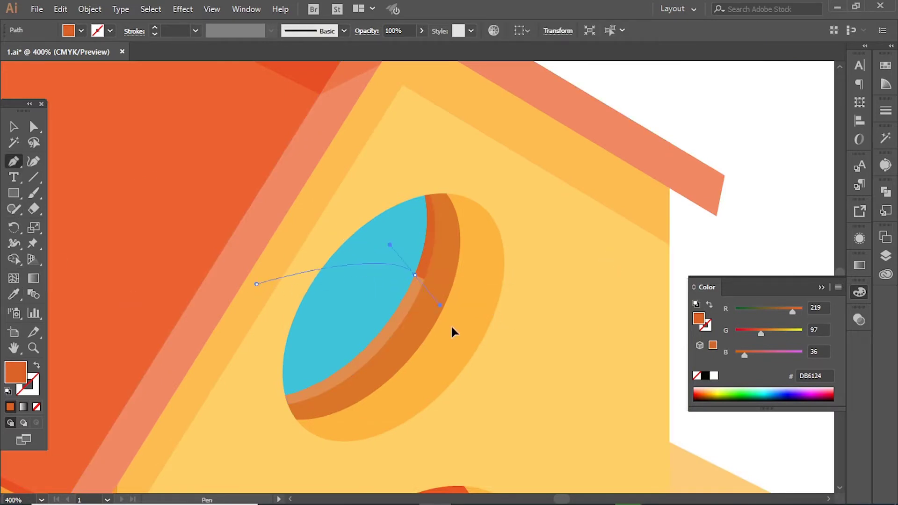
Split off the glass's top cap along the curve and fill it darker blue 21B1D3.
left_click_drag(451, 327, 466, 364)
key("slash")
key("shift+m")
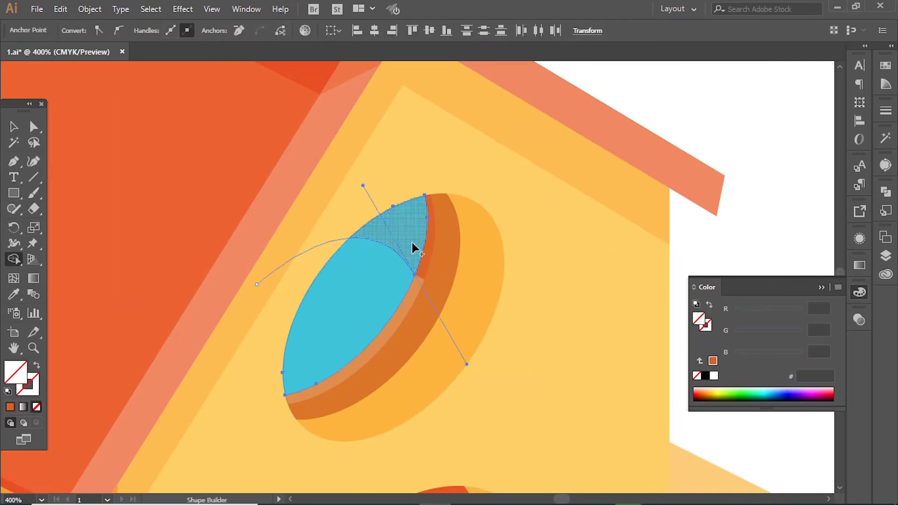
left_click(413, 248)
left_click(13, 294)
key("ctrl+minus")
key("ctrl+minus")
key("ctrl+minus")
left_click(181, 355)
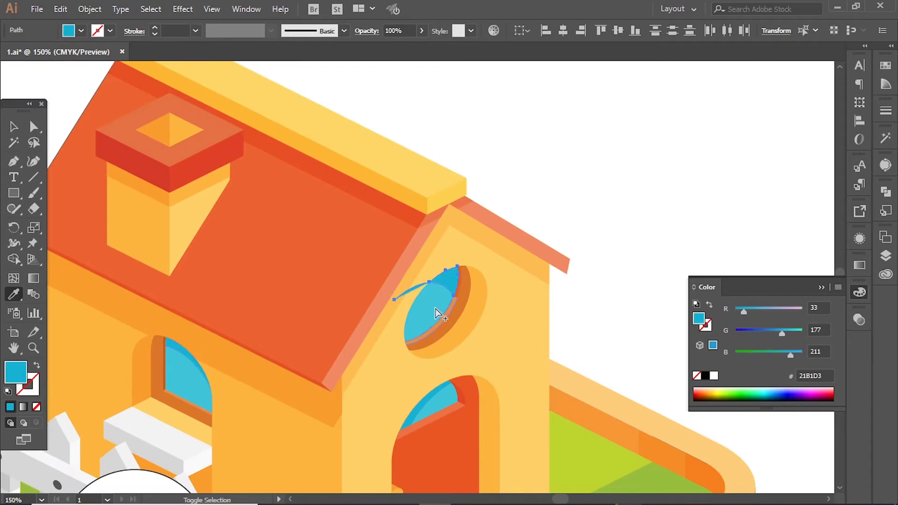
key("ctrl+shift+a")
key("ctrl+0")
key("z")
left_click_drag(398, 216, 468, 318)
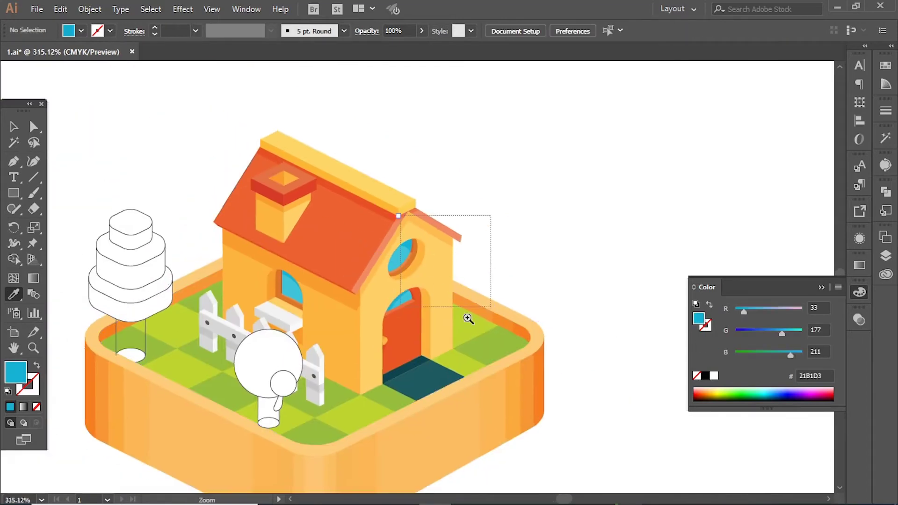
Draw a thin sliver along the window rim's edge and position its points onto the rim.
key("p")
left_click(406, 304)
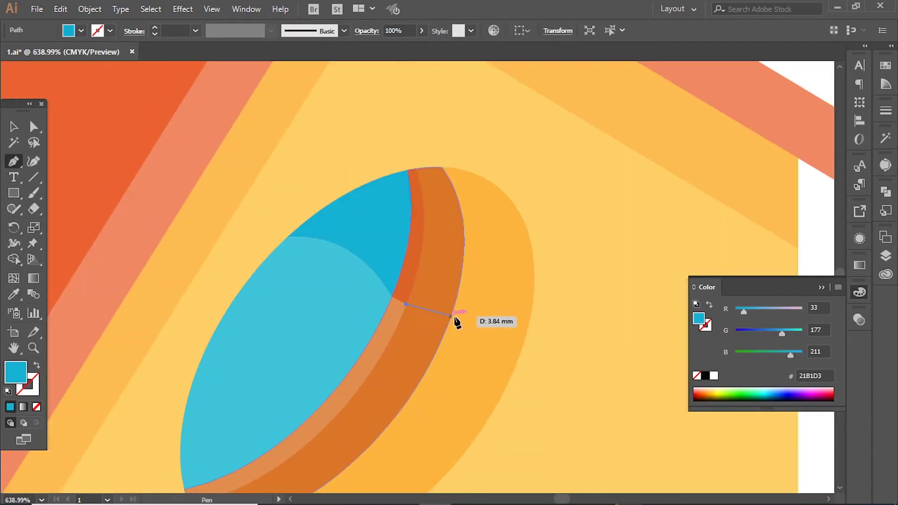
left_click(450, 315)
left_click(561, 395)
scroll(401, 301, "down", 2)
scroll(542, 285, "down", 1)
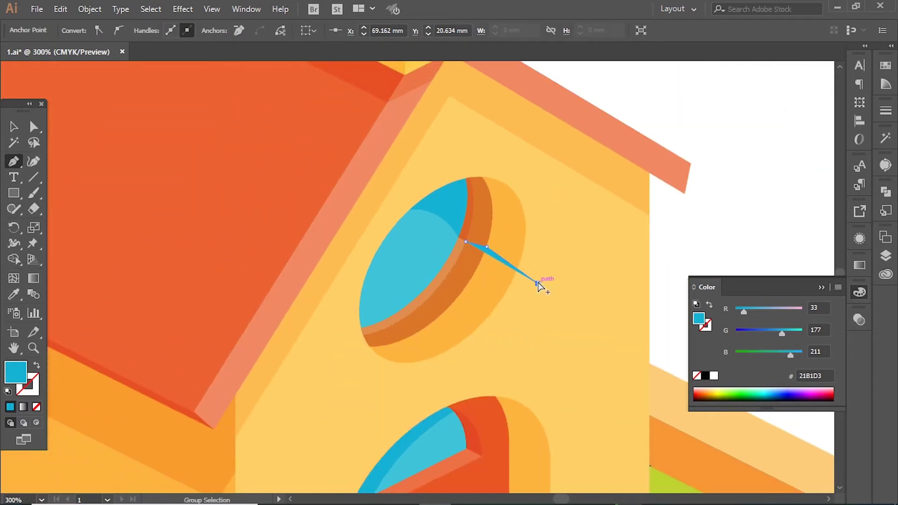
left_click_drag(538, 284, 190, 409)
left_click_drag(143, 379, 194, 413)
scroll(544, 290, "up", 5)
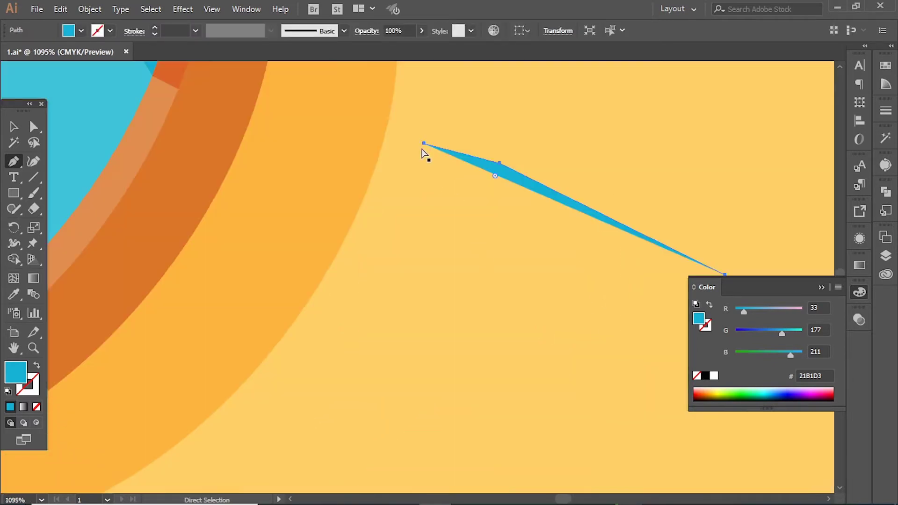
left_click_drag(172, 91, 173, 90)
key("ctrl+shift+a")
key("ctrl+minus")
key("ctrl+minus")
key("ctrl+minus")
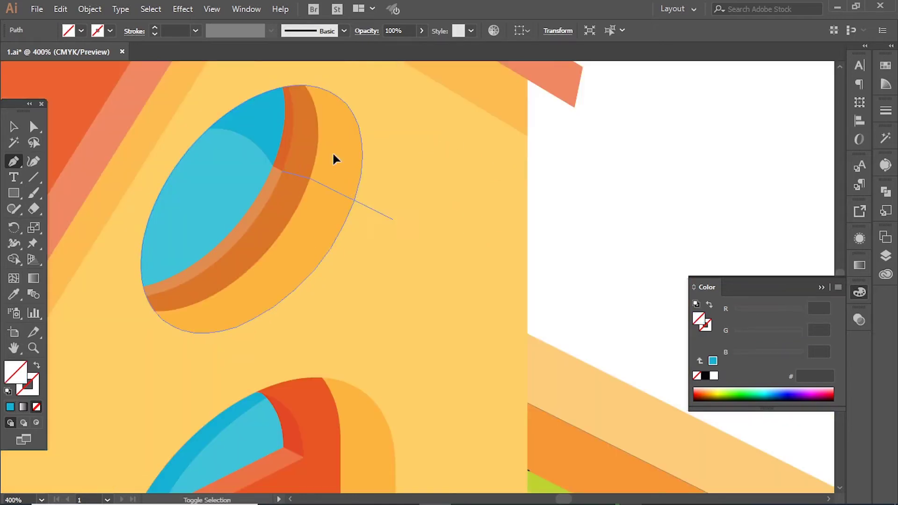
Split off the outer frame's top arc and fill it a brighter orange.
left_click_drag(281, 171, 393, 219)
left_click(354, 200)
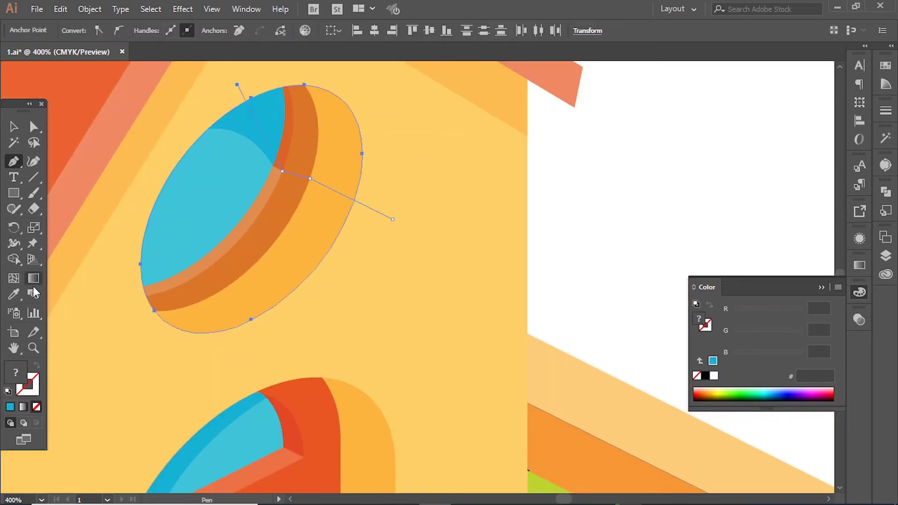
key("shift+m")
left_click(14, 295)
left_click(348, 318)
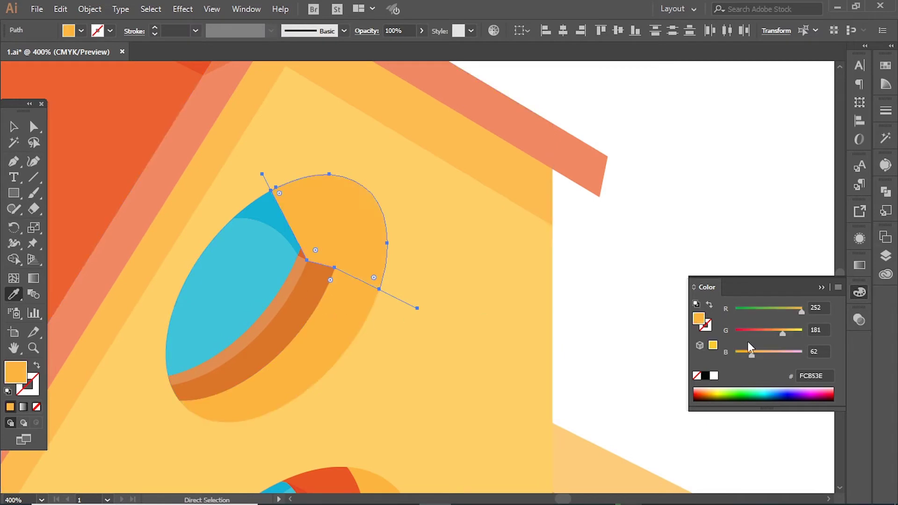
key("ctrl+z")
key("ctrl+z")
key("ctrl+z")
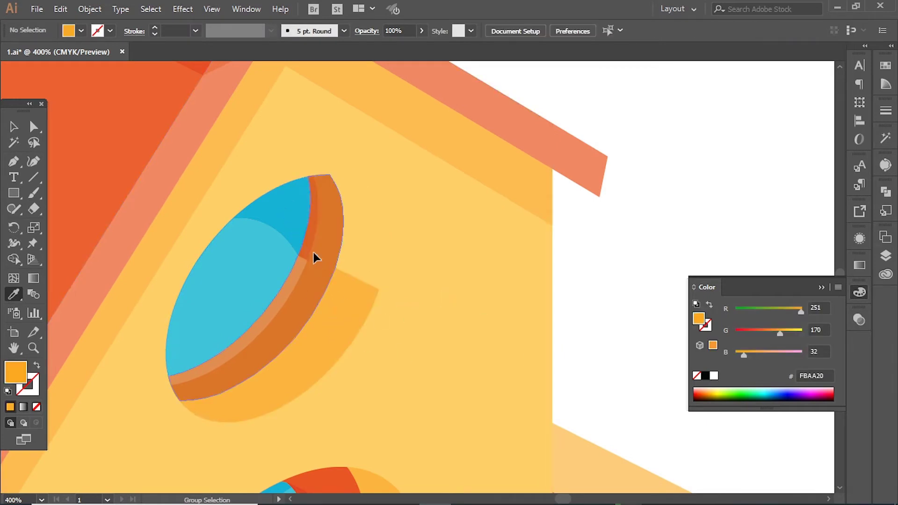
left_click(313, 251, "ctrl")
key("ctrl+shift+z")
left_click(272, 215, "ctrl")
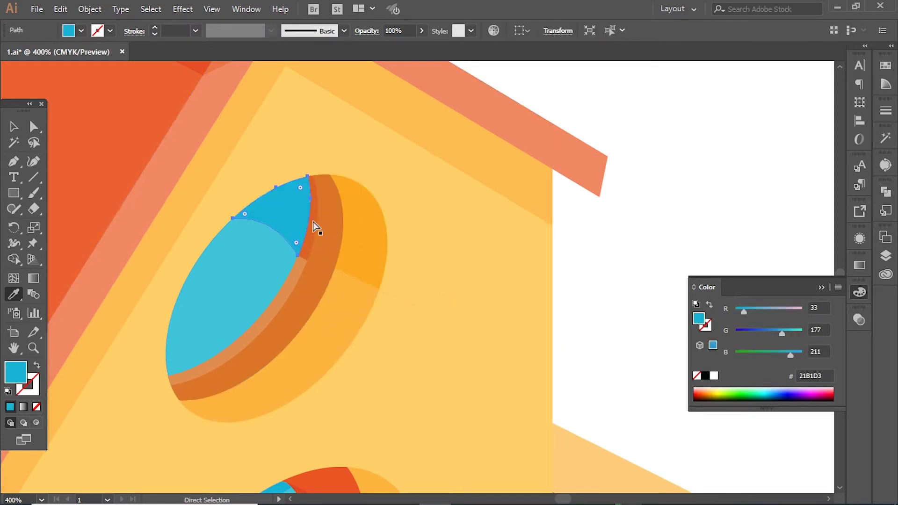
left_click(376, 227, "ctrl")
key("ctrl+shift+a")
Split off the inner rim's top piece and colour it deeper orange D95E22.
scroll(393, 290, "down", 1)
left_click(317, 291, "ctrl")
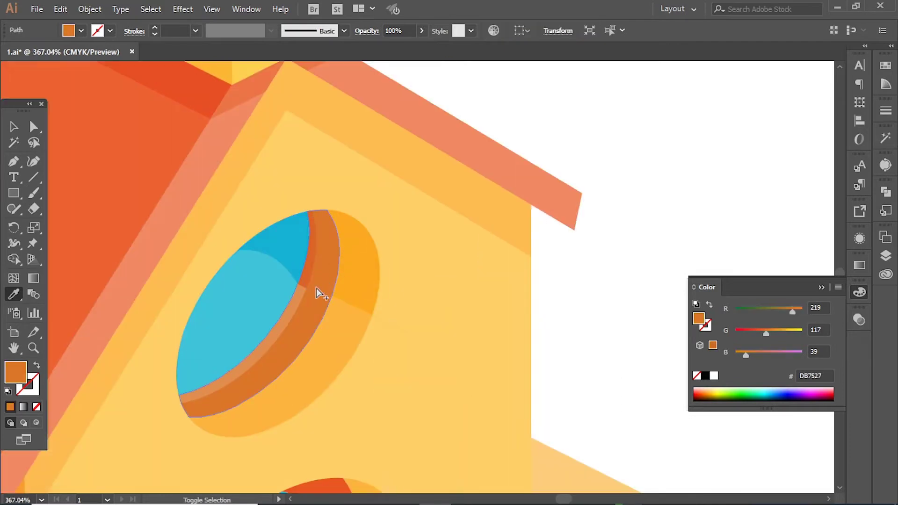
left_click(360, 275, "ctrl+shift")
key("shift+m")
key("ctrl+shift+a")
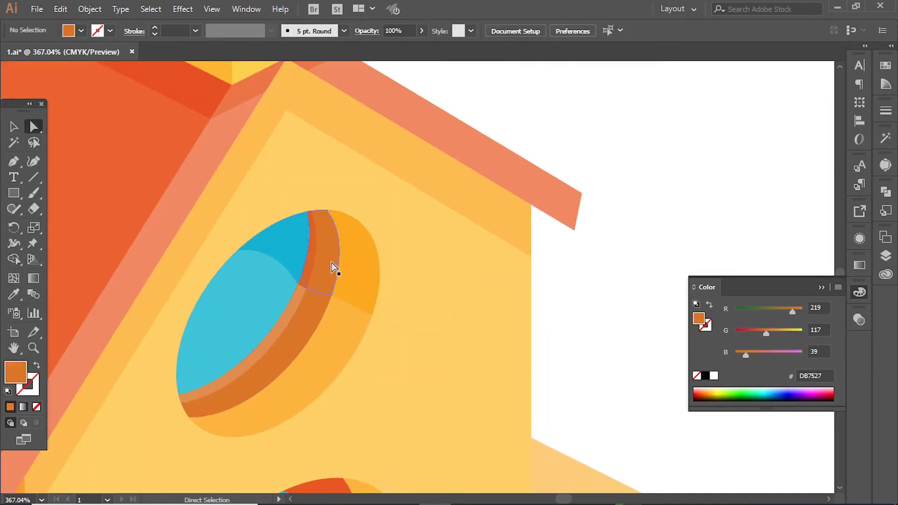
left_click(332, 262, "ctrl")
key("i")
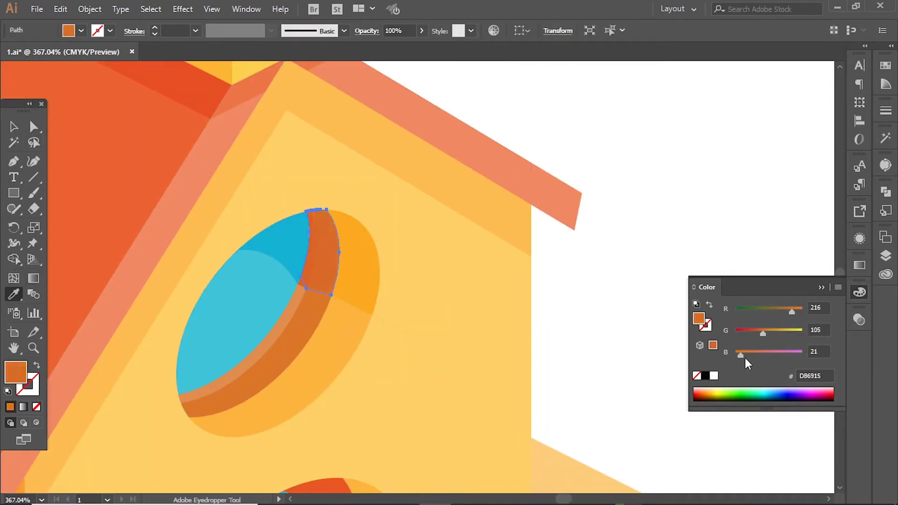
left_click(300, 286)
left_click_drag(311, 221, 407, 347)
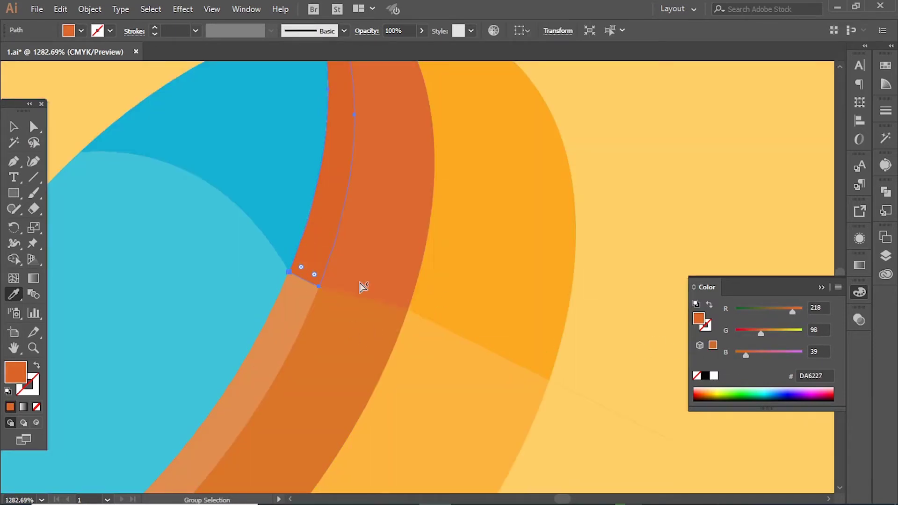
left_click_drag(746, 356, 744, 356)
scroll(440, 280, "down", 8)
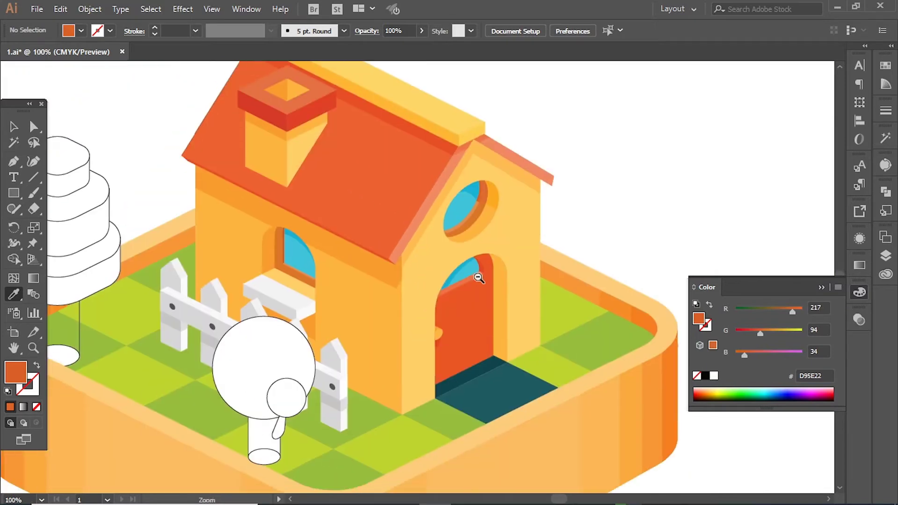
Draw a straight cutting line and position it across the front door arch.
scroll(376, 297, "up", 4)
left_click(34, 178)
left_click_drag(132, 182, 242, 249)
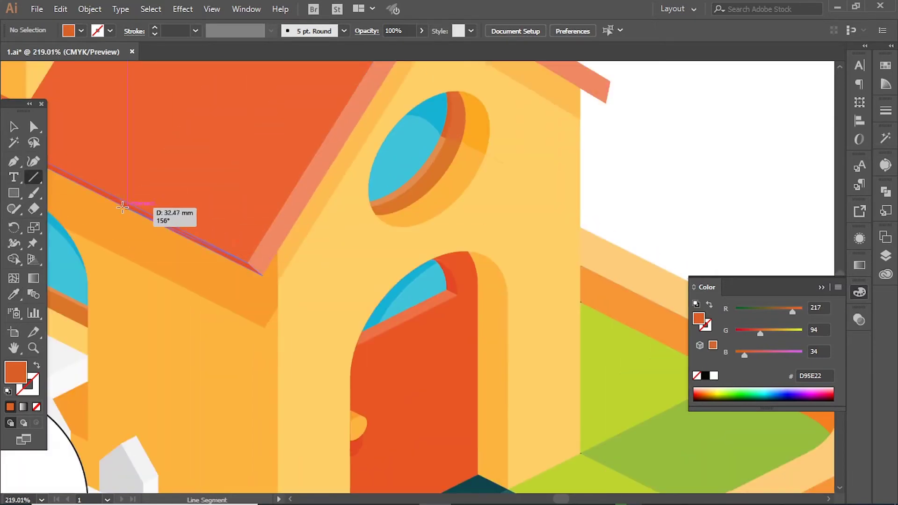
left_click_drag(122, 207, 135, 206)
left_click_drag(258, 270, 572, 348)
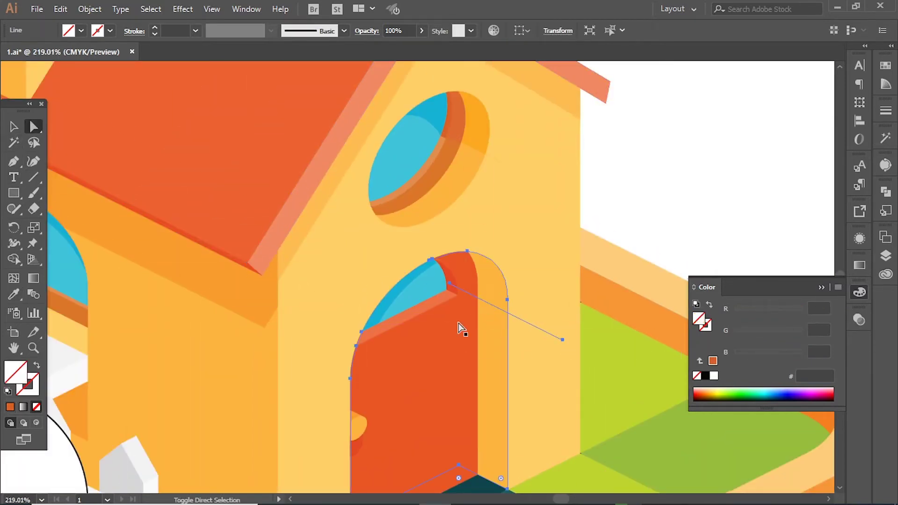
left_click_drag(449, 284, 392, 261)
left_click(479, 314)
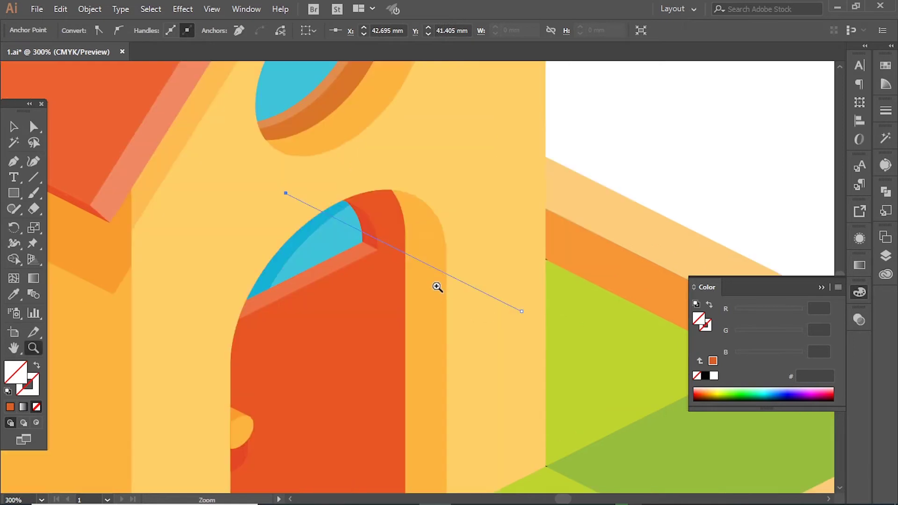
Sample the arch's orange FBAA20, then deselect and zoom back out.
left_click(13, 294)
left_click(416, 284)
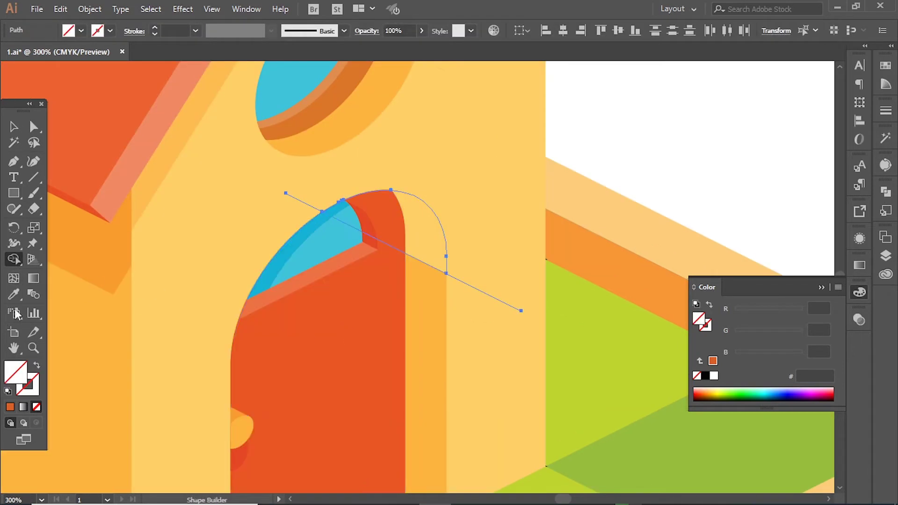
scroll(514, 234, "up", 5)
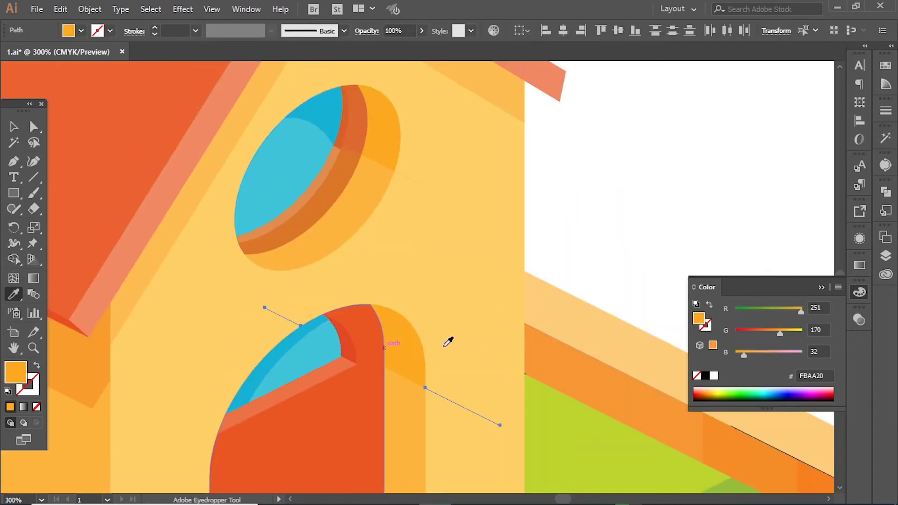
key("ctrl+shift+a")
key("ctrl+minus")
key("ctrl+minus")
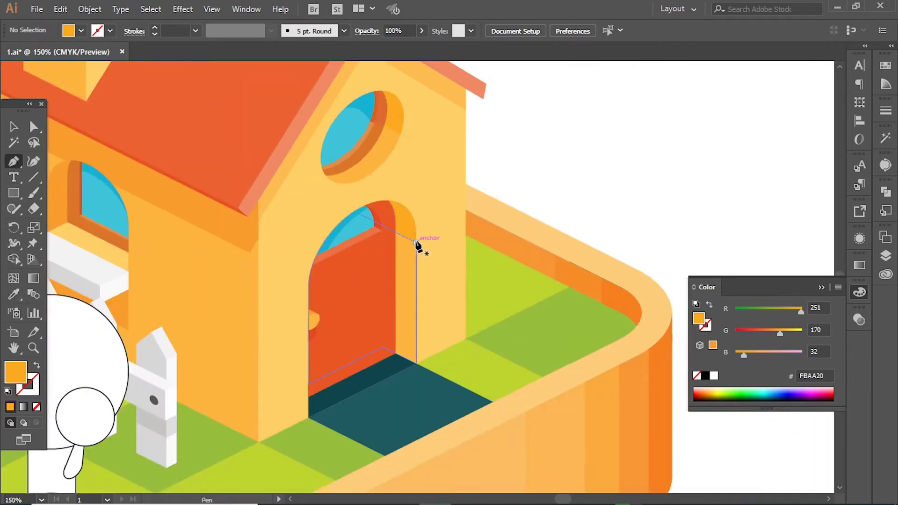
Extend the line across the arch and merge the band pieces with Shape Builder.
mouse_move(416, 242)
left_mouse_down()
mouse_move(461, 265)
mouse_move(435, 270)
left_mouse_up()
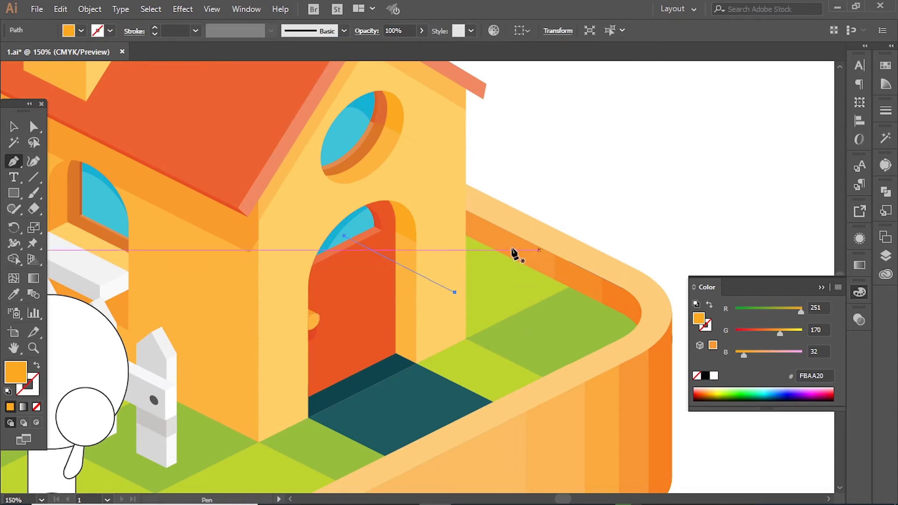
left_click_drag(514, 254, 426, 236)
left_click(405, 213, "shift")
key("shift+m")
scroll(420, 380, "up", 3)
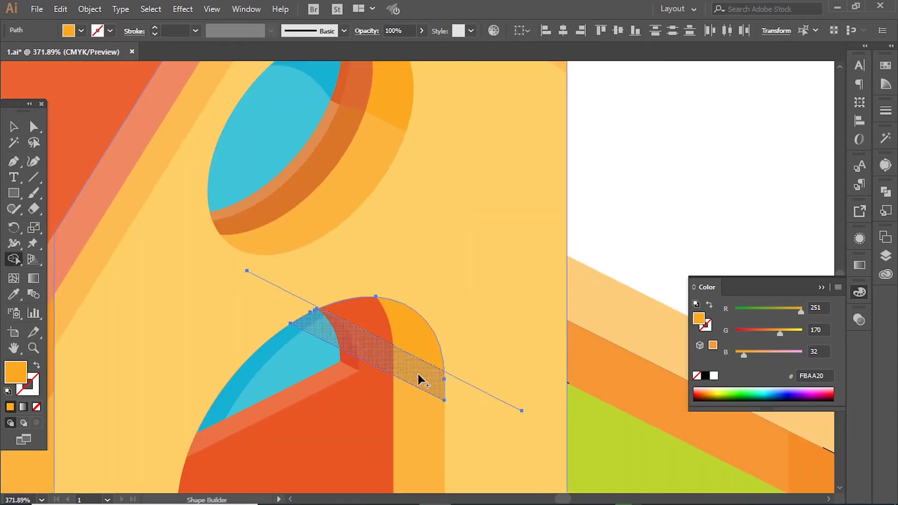
left_click_drag(419, 379, 309, 322)
Fill the merged band with the arch's orange, slightly adjusted.
key("i")
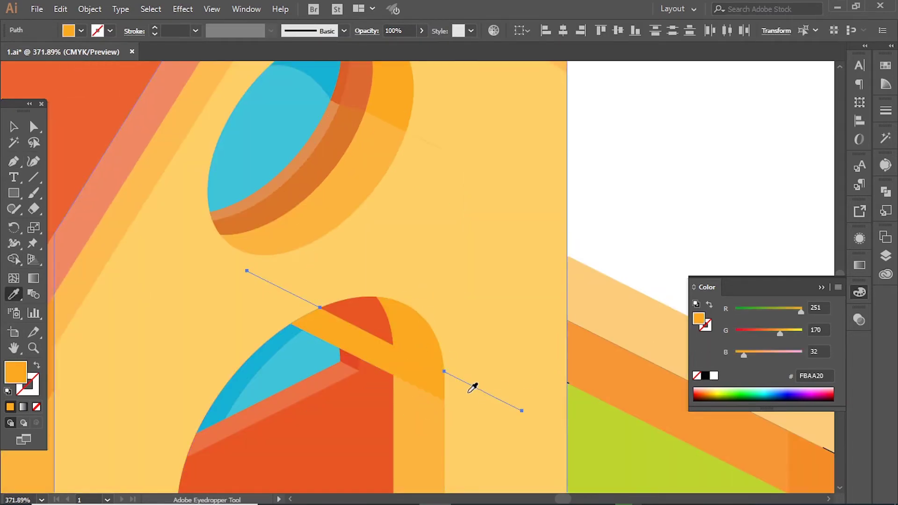
left_click(427, 397, "ctrl")
key("ctrl+shift+bracketleft")
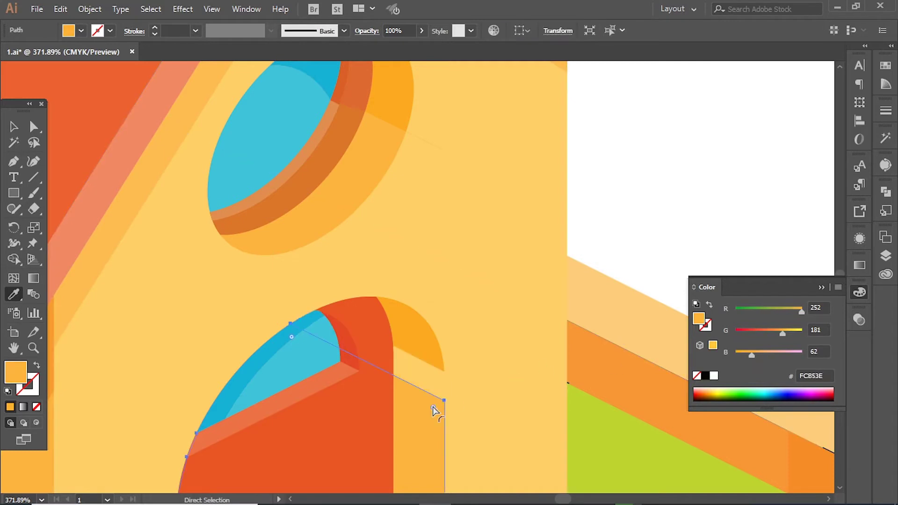
left_click(433, 406)
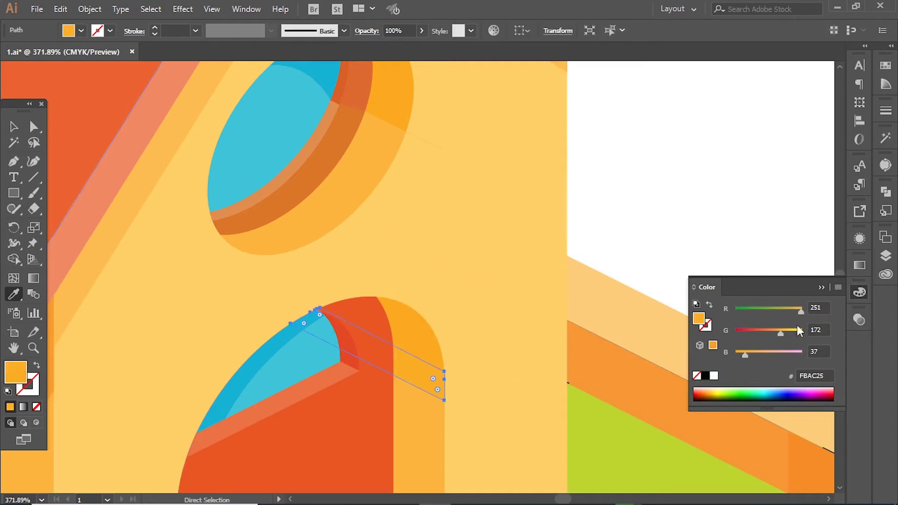
left_click_drag(751, 355, 748, 355)
key("ctrl+shift+a")
key("ctrl+minus")
key("ctrl+minus")
Cut the arch top with a second line and fill its top corner piece orange FAA20C.
left_click(448, 307)
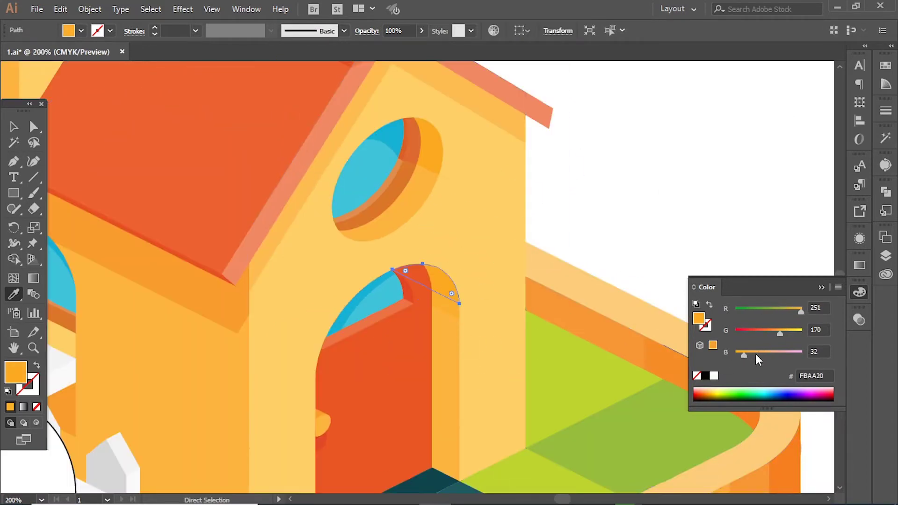
scroll(452, 230, "up", 2)
key("backslash")
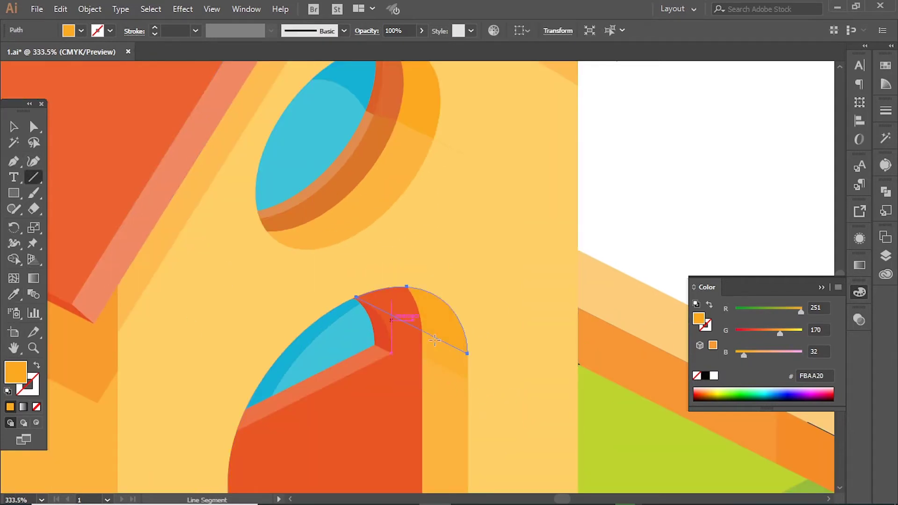
mouse_move(337, 283)
left_mouse_down()
mouse_move(524, 338)
mouse_move(467, 354)
mouse_move(356, 297)
left_mouse_up()
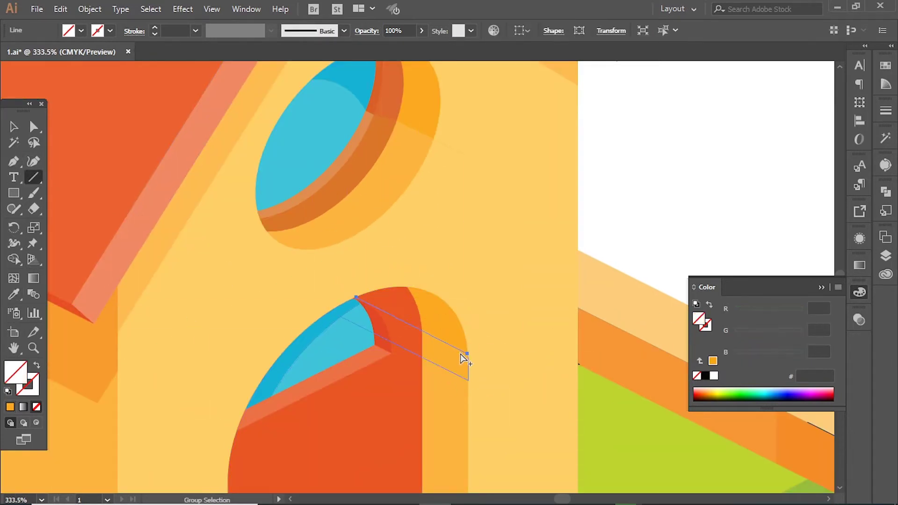
left_click(453, 327, "ctrl+shift")
key("shift+m")
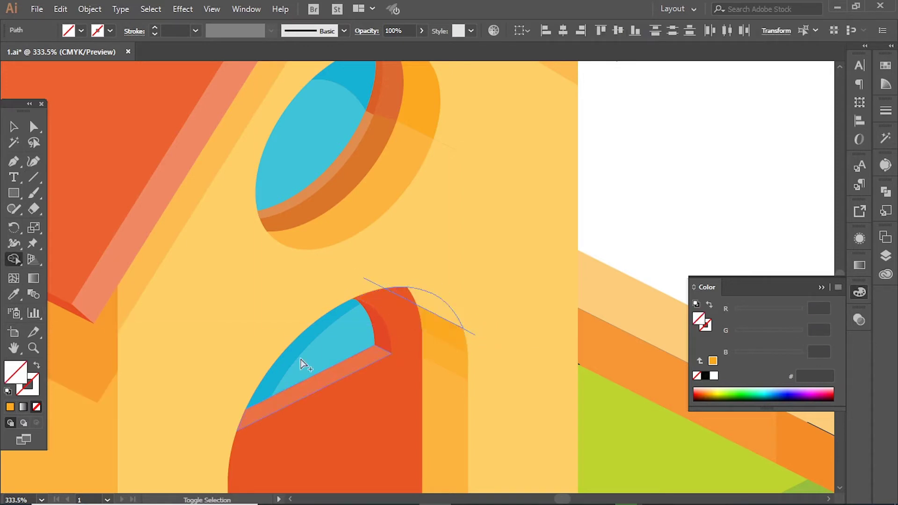
left_click(451, 347)
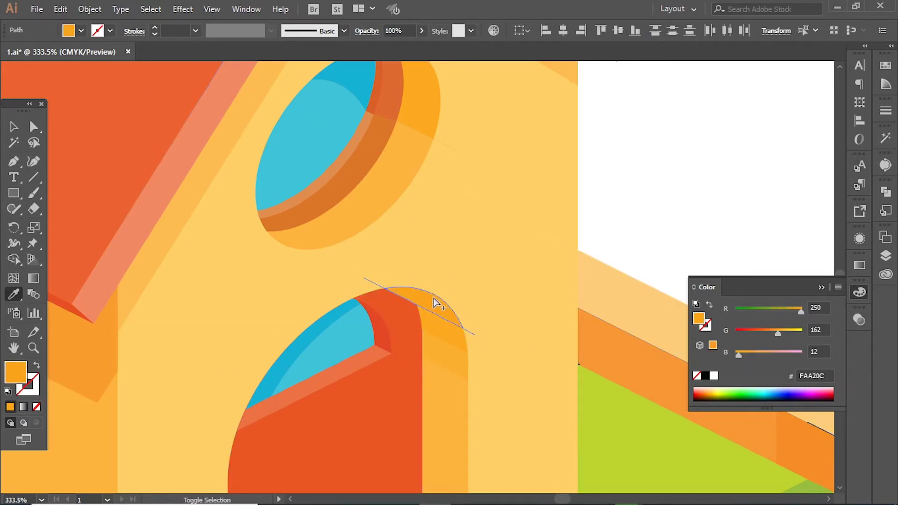
left_click(435, 326, "ctrl")
left_click(653, 202)
key("ctrl+1")
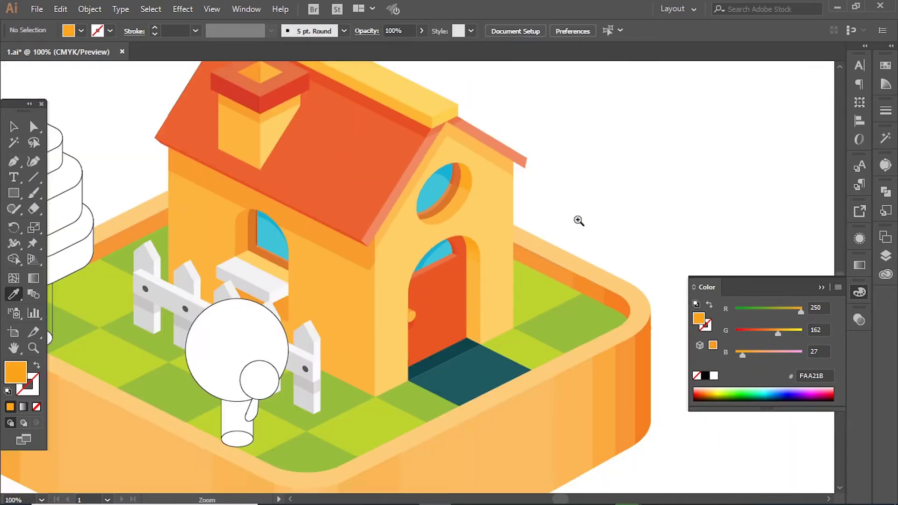
Draw a cutting line across the side window's arch.
left_click(561, 234, "ctrl")
left_click(632, 234, "ctrl")
scroll(568, 242, "up", 3)
scroll(555, 279, "down", 2)
key("backslash")
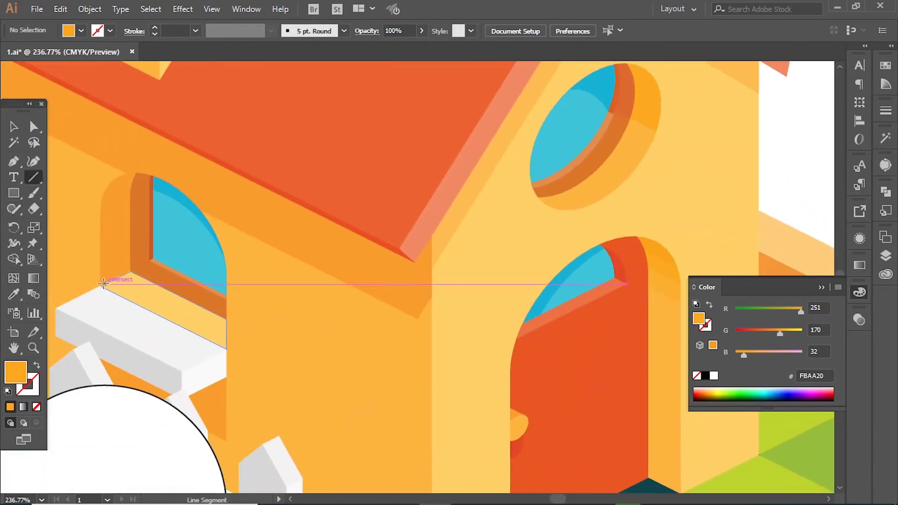
mouse_move(132, 270)
left_mouse_down()
mouse_move(273, 202)
mouse_move(264, 127)
left_mouse_up()
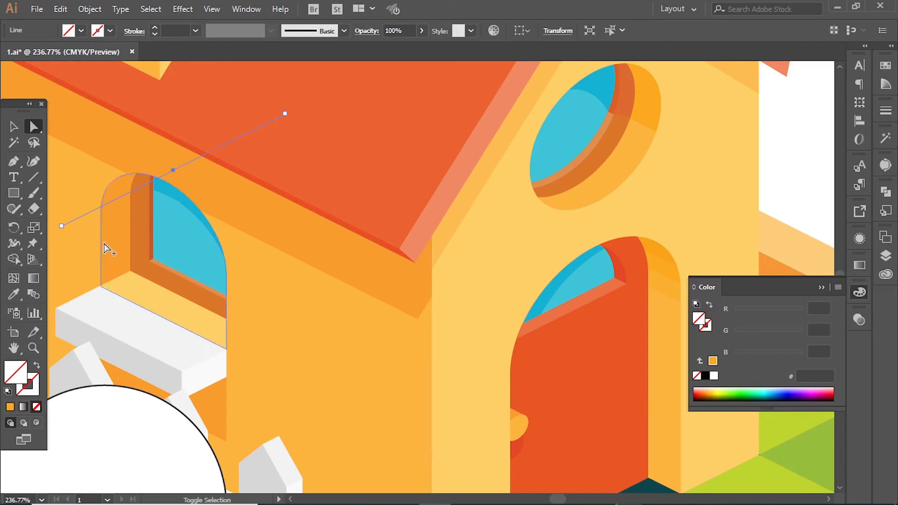
Duplicate the line lower, split off the arch's top band, and fill it light orange FAA43F.
left_click_drag(100, 210, 100, 225)
key("shift+m")
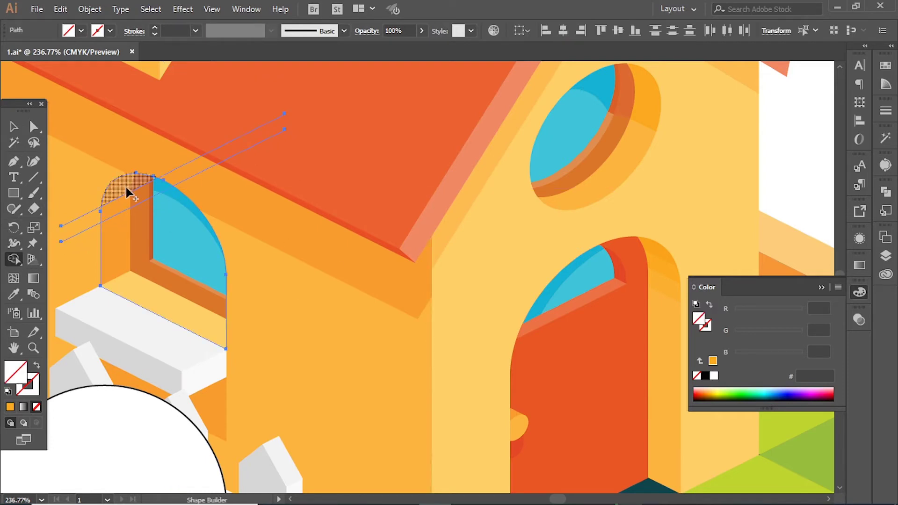
left_click(114, 237)
key("i")
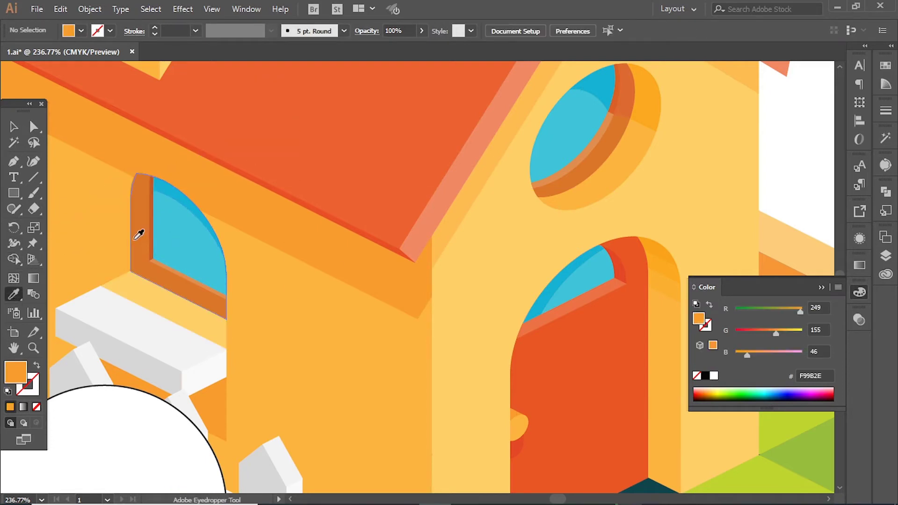
left_click(178, 251)
left_click(123, 200, "ctrl")
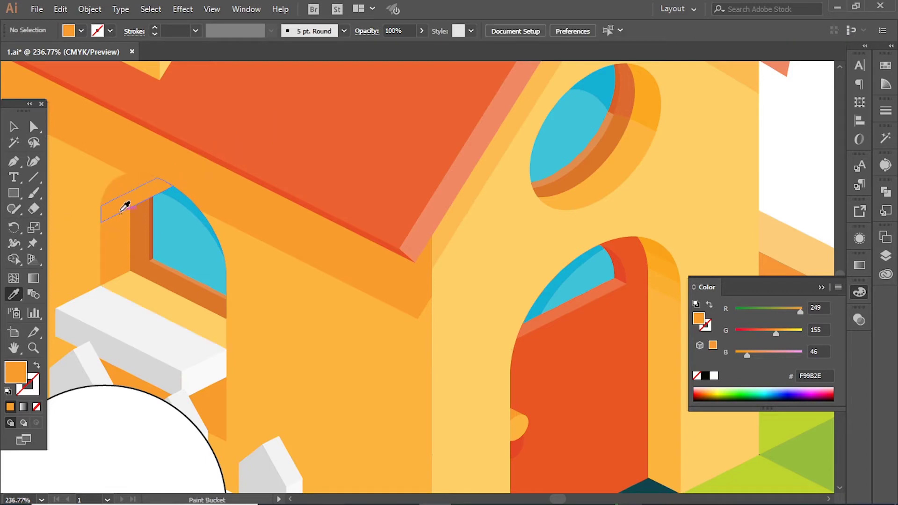
left_click(664, 265)
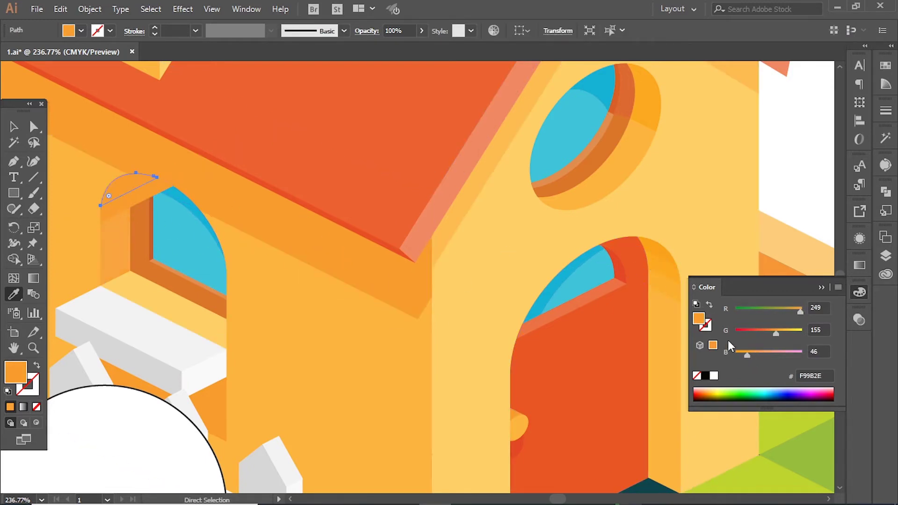
left_click(114, 195)
Snap the trunk outline paths together and merge them into one capsule with Shape Builder.
left_click(189, 233, "shift")
scroll(190, 234, "down", 2, "alt")
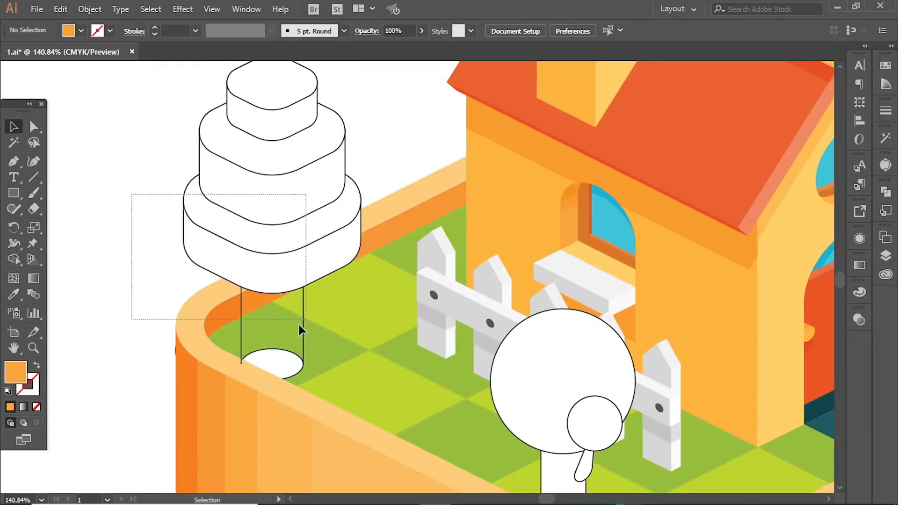
left_click_drag(299, 324, 306, 321)
left_click_drag(131, 293, 237, 395)
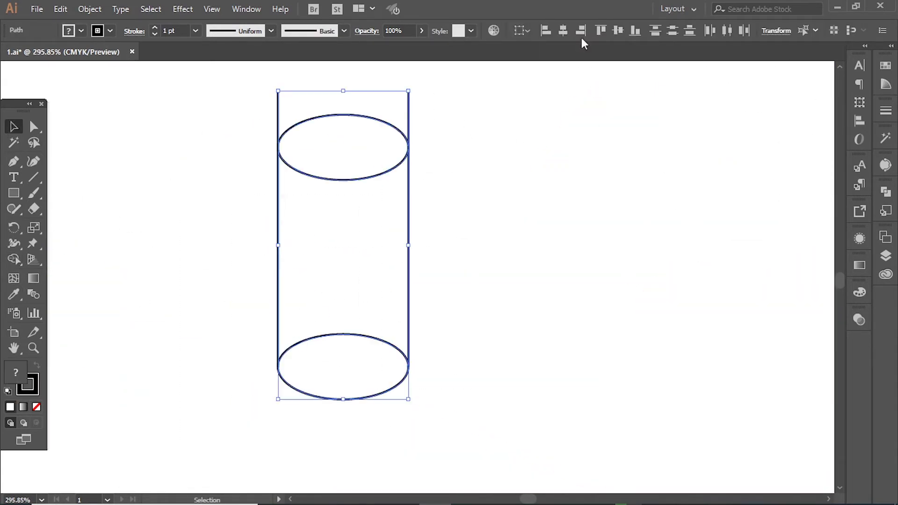
left_click(490, 108)
left_click_drag(277, 180, 279, 151)
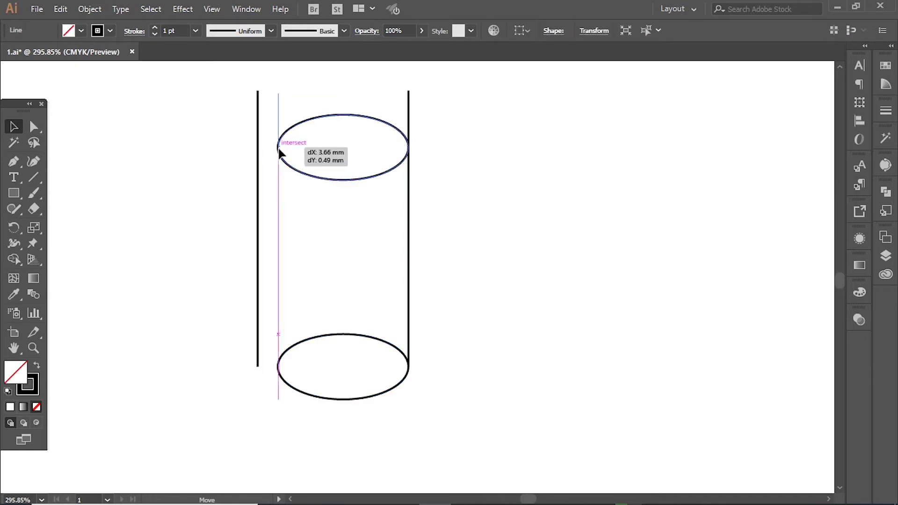
key("ctrl+a")
key("shift+m")
left_click_drag(343, 140, 343, 369)
Fill the capsule with the house's orange, then darken it slightly.
key("ctrl+shift+a")
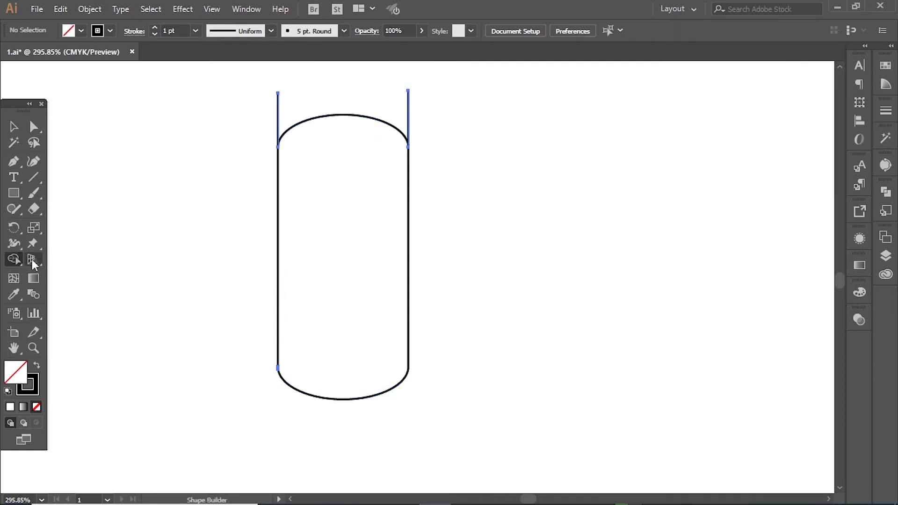
key("i")
key("ctrl+0")
left_click(346, 299, "ctrl")
scroll(406, 336, "up", 3)
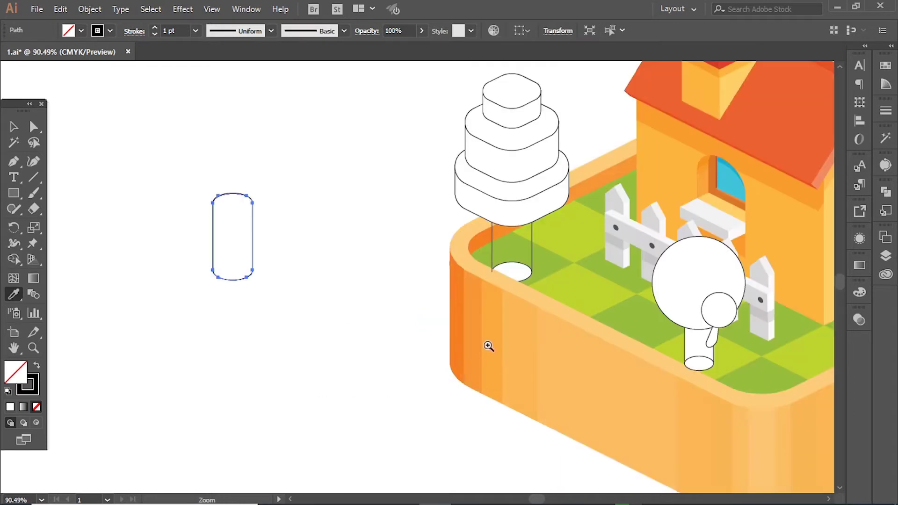
left_click(487, 347)
left_click(860, 292)
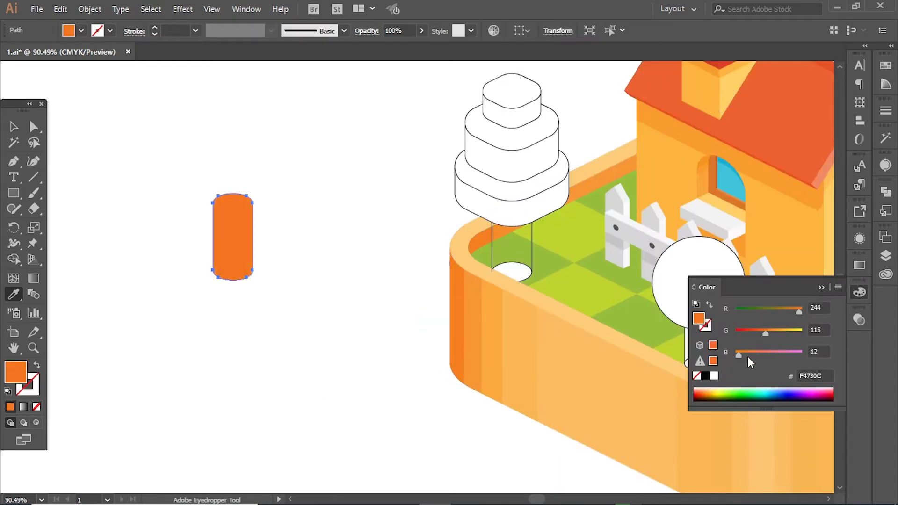
left_click_drag(796, 313, 761, 333)
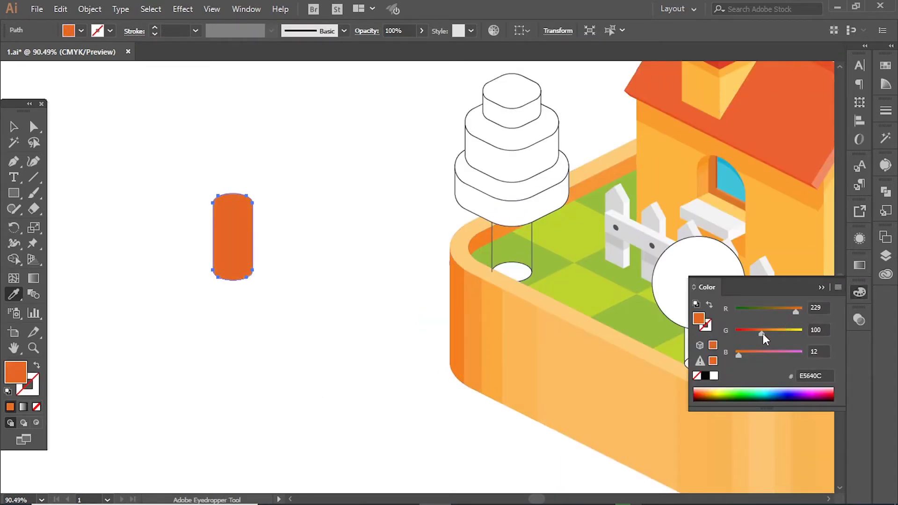
Add a lighter central vertical stripe and a darker outer band over the capsule.
scroll(168, 269, "up", 1)
left_click_drag(258, 142, 266, 333)
scroll(327, 287, "up", 2)
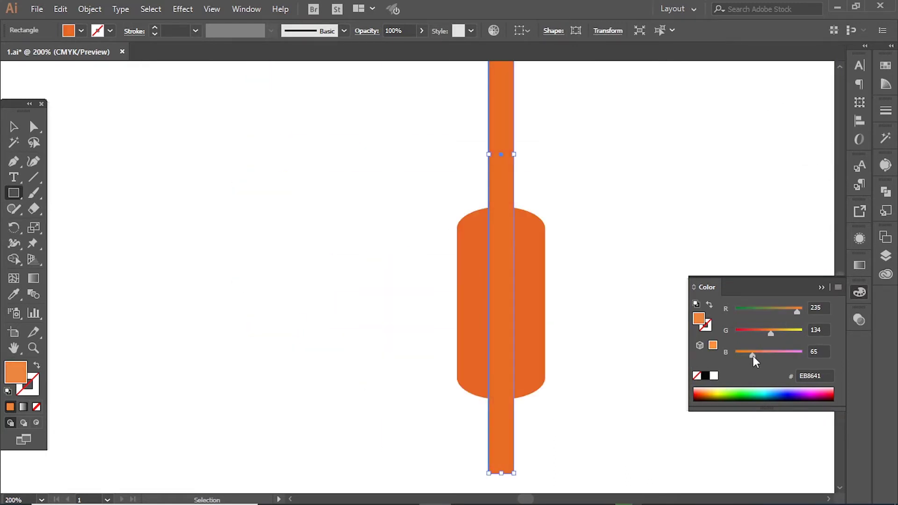
left_click_drag(753, 357, 755, 358)
left_click_drag(518, 155, 536, 154)
left_click_drag(746, 354, 744, 357)
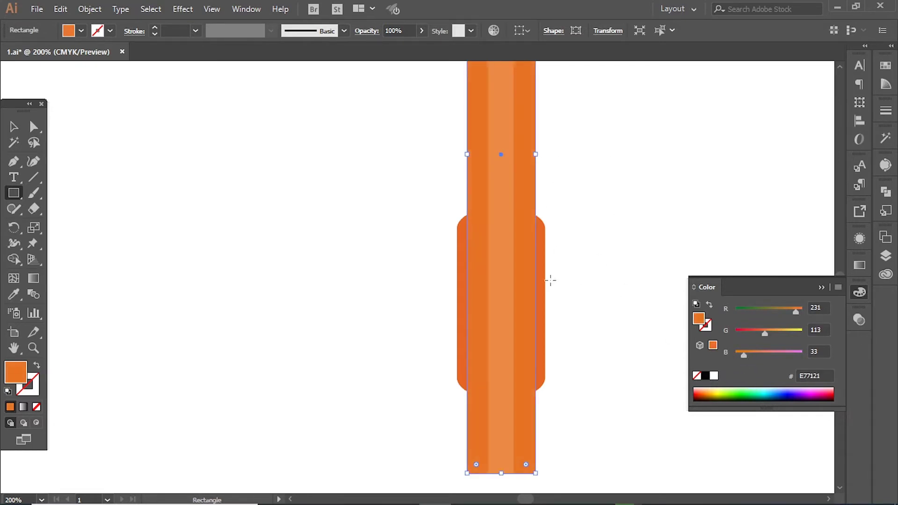
key("i")
left_click(540, 307)
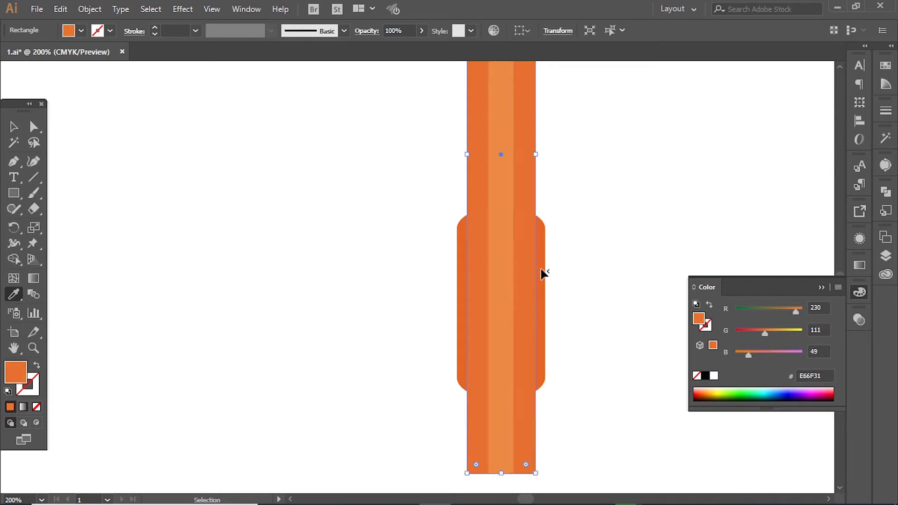
Clip the stripes inside the capsule shape to finish the shaded cylinder.
scroll(560, 312, "up", 1)
left_click(549, 114)
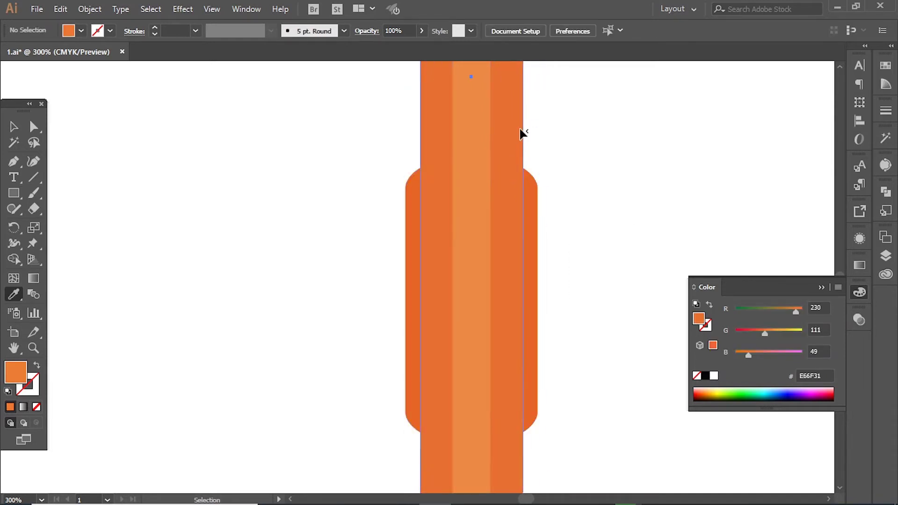
scroll(609, 160, "down", 1)
key("ctrl+a")
key("shift+m")
key("z")
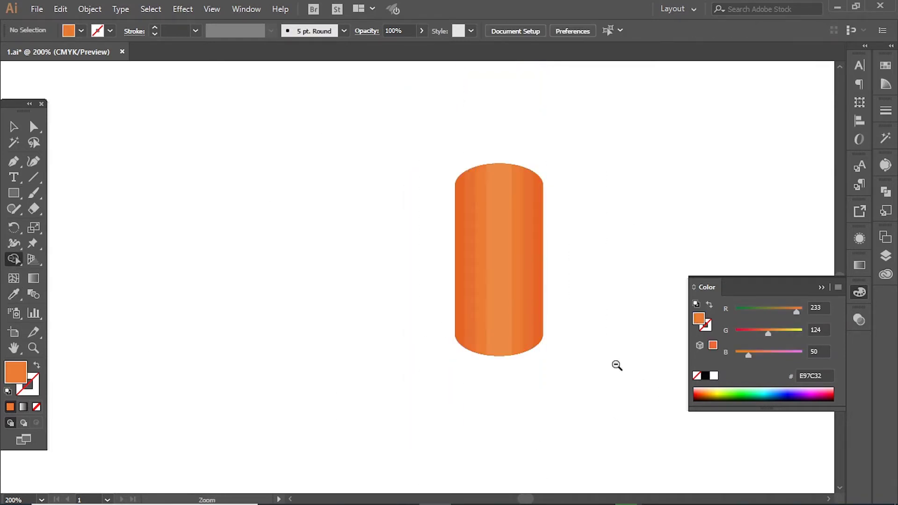
left_click(617, 365, "alt")
Move the striped trunk under the left tree's canopy and delete the old trunk outline.
key("v")
left_click(214, 256)
mouse_move(156, 234)
left_mouse_down()
mouse_move(625, 236)
mouse_move(618, 231)
left_mouse_up()
left_click(598, 348)
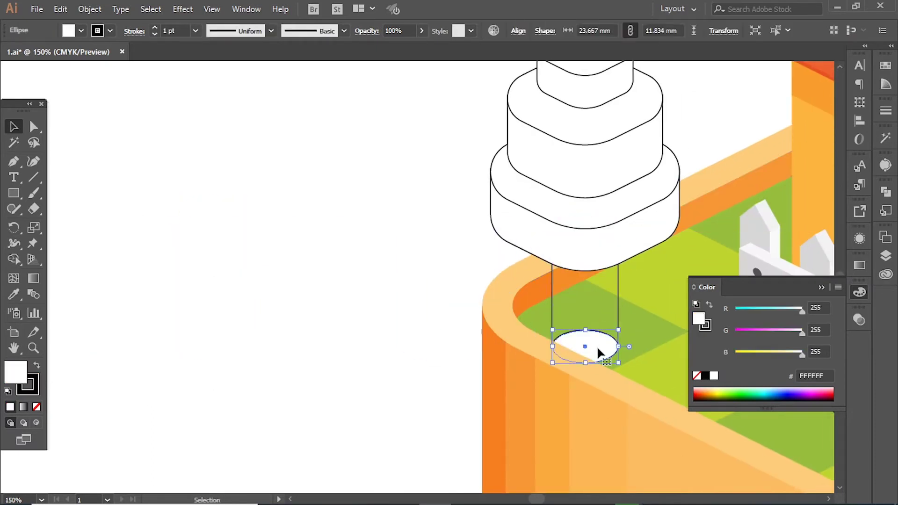
key("Delete")
left_click(617, 279)
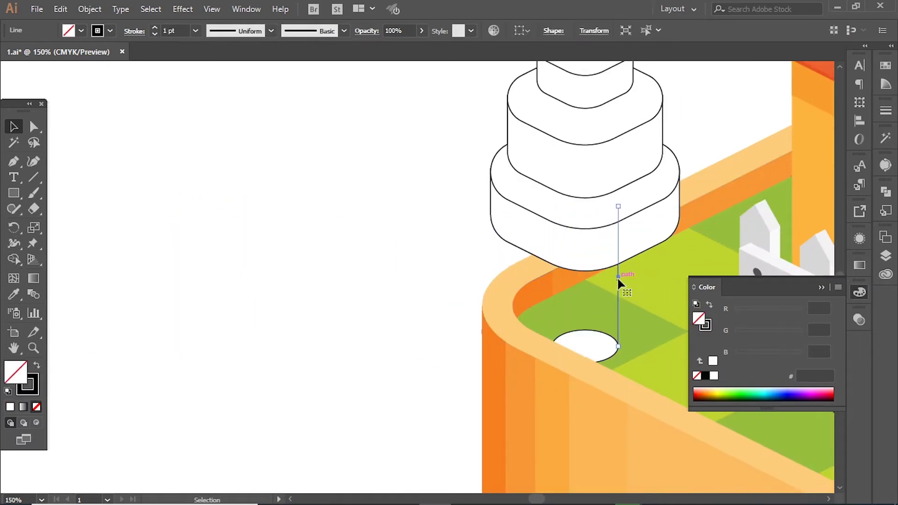
left_click(407, 326)
key("ctrl+z")
Trim away the trunk region hanging below the base rim with Shape Builder.
key("ctrl+plus")
key("backslash")
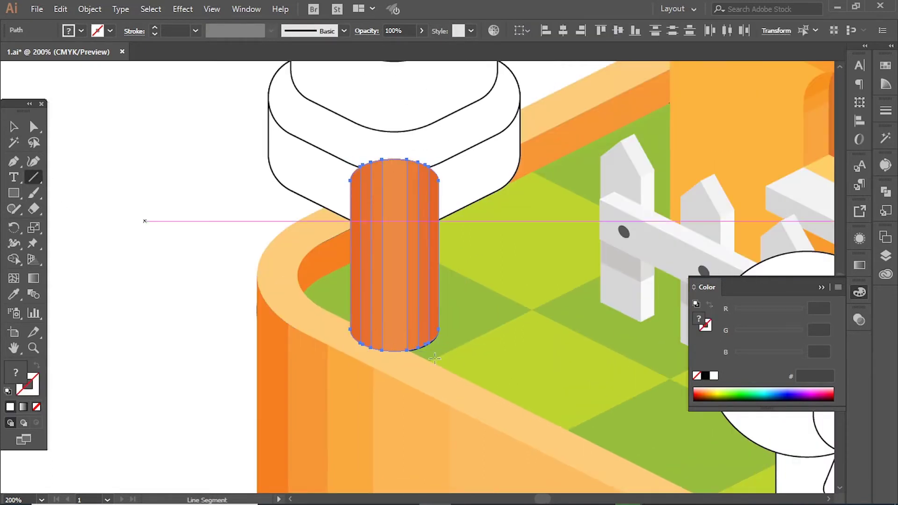
key("v")
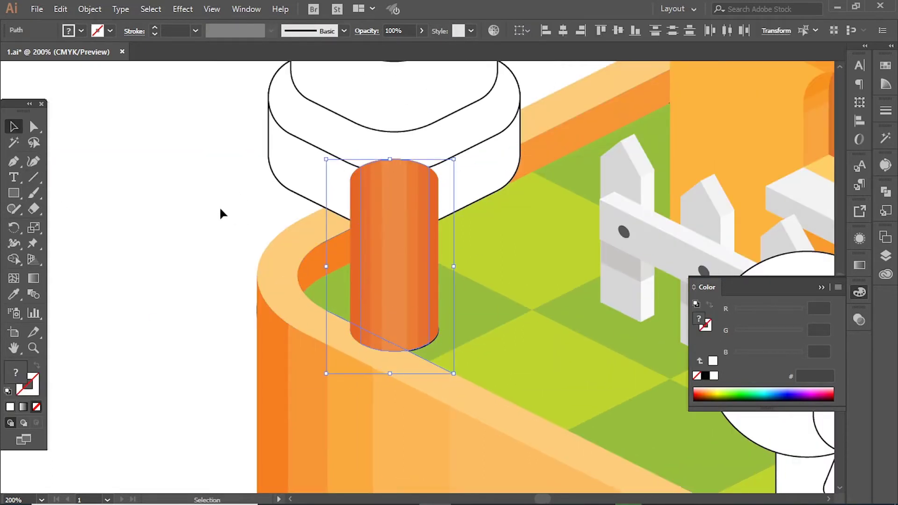
left_click_drag(198, 143, 320, 245)
left_click(350, 175)
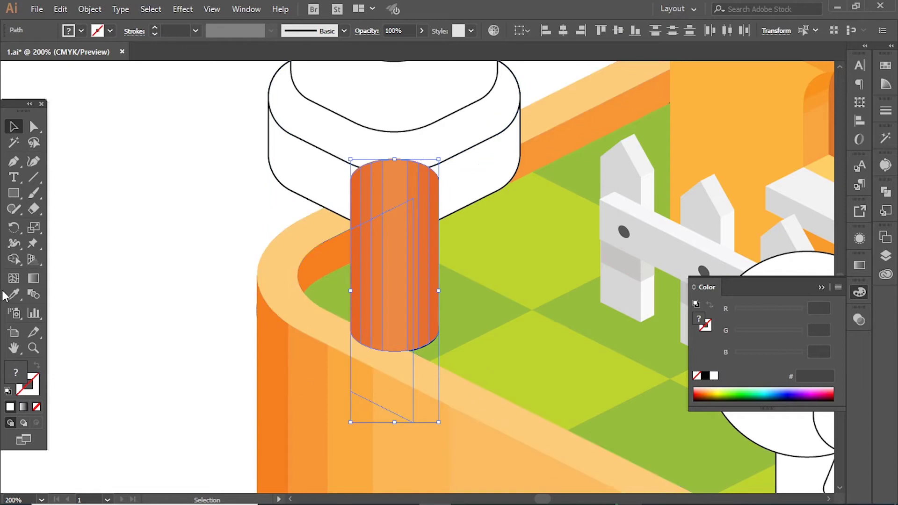
left_click(14, 259)
left_click(413, 373, "alt")
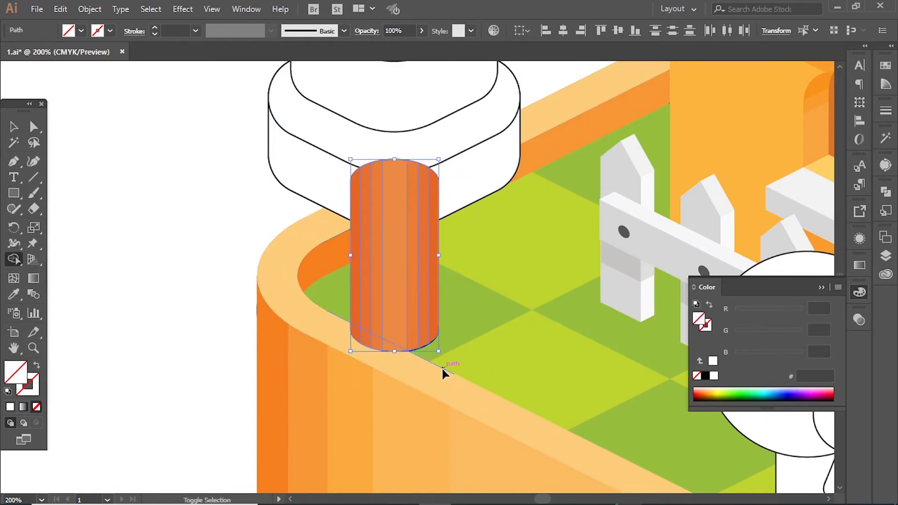
left_click_drag(417, 363, 413, 361)
left_click(18, 129)
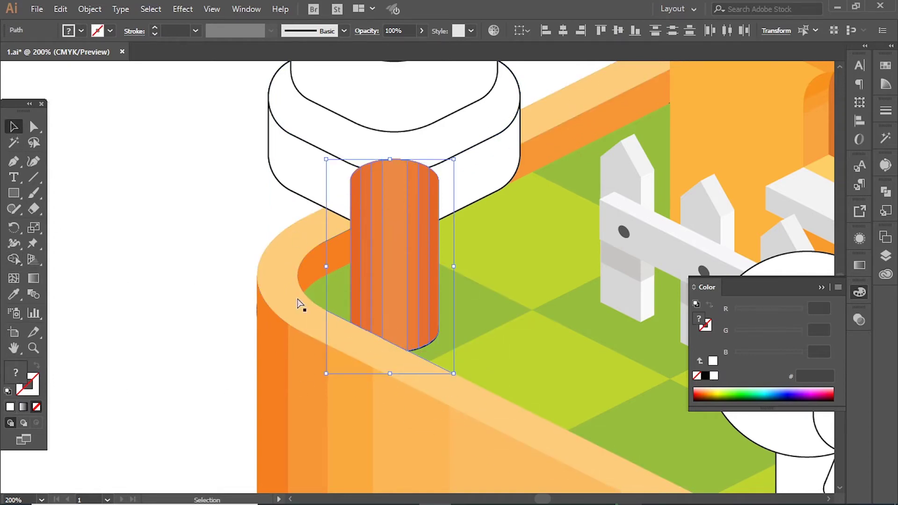
left_click(348, 319)
left_click(394, 265, "shift")
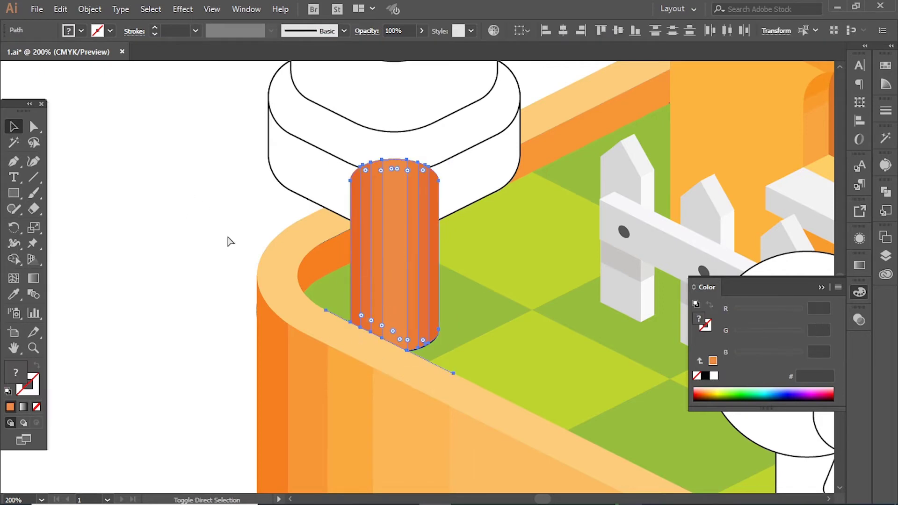
Undo the accidental deletions to recover the orange trunk cylinder.
key("Delete")
key("ctrl+z")
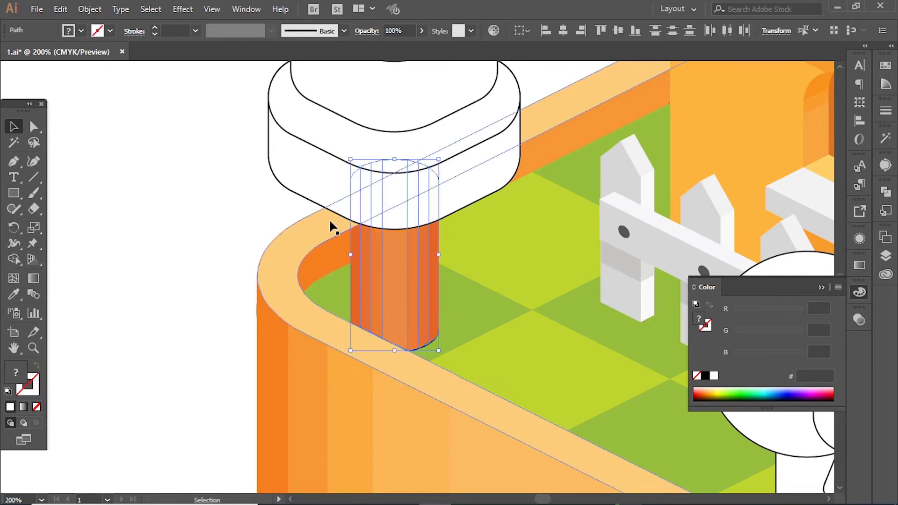
key("Delete")
key("ctrl+z")
key("ctrl+minus")
key("Delete")
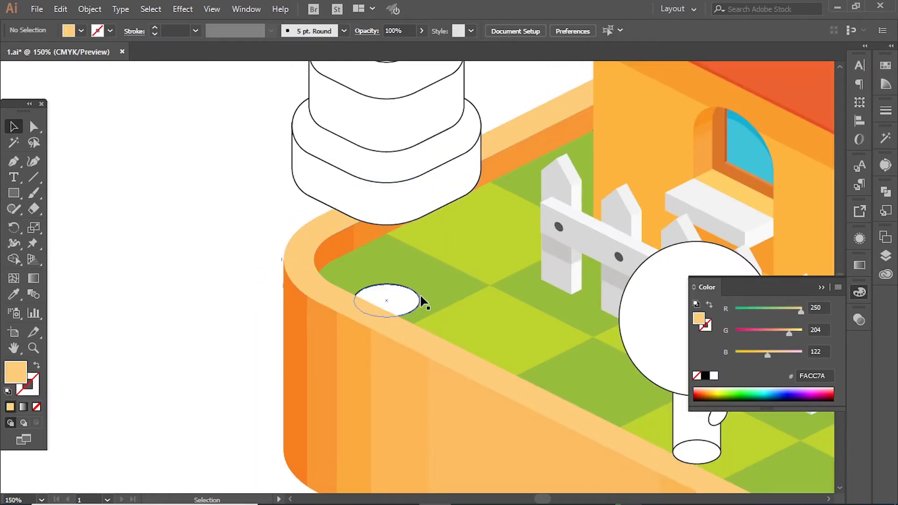
key("d")
key("ctrl+z")
scroll(341, 234, "down", 3, "alt")
scroll(477, 349, "up", 2, "alt")
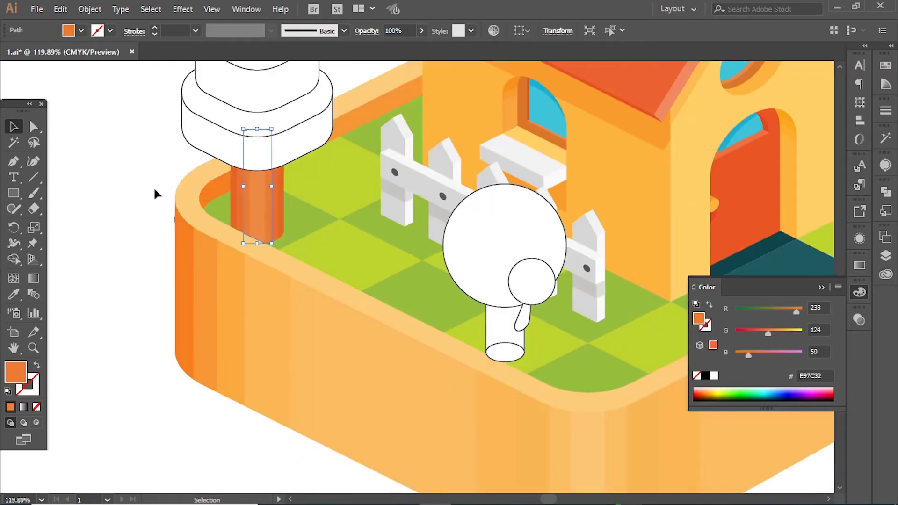
Copy the trunk into the round tree's leg, stretch it to fit, and send it back.
left_click(182, 198, "shift")
left_click(257, 210)
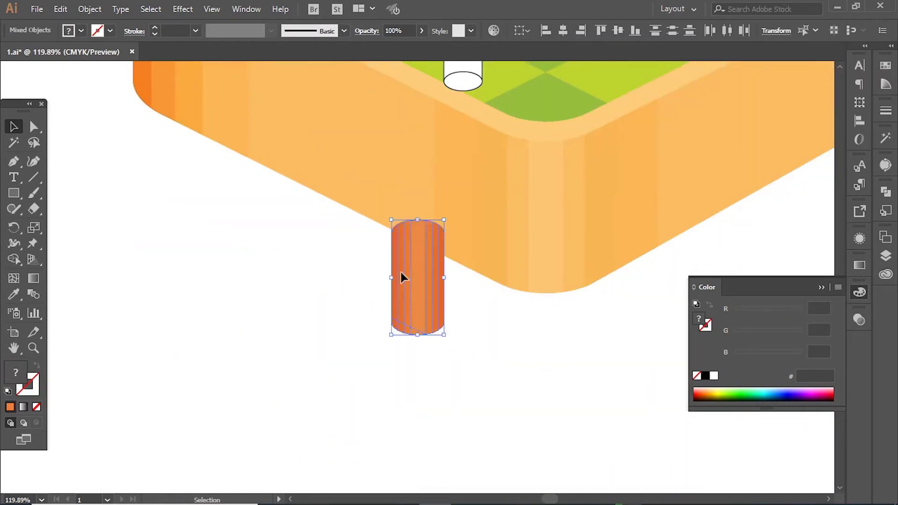
mouse_move(269, 256)
left_mouse_down()
mouse_move(367, 299)
mouse_move(387, 361)
left_mouse_up()
scroll(357, 319, "up", 2)
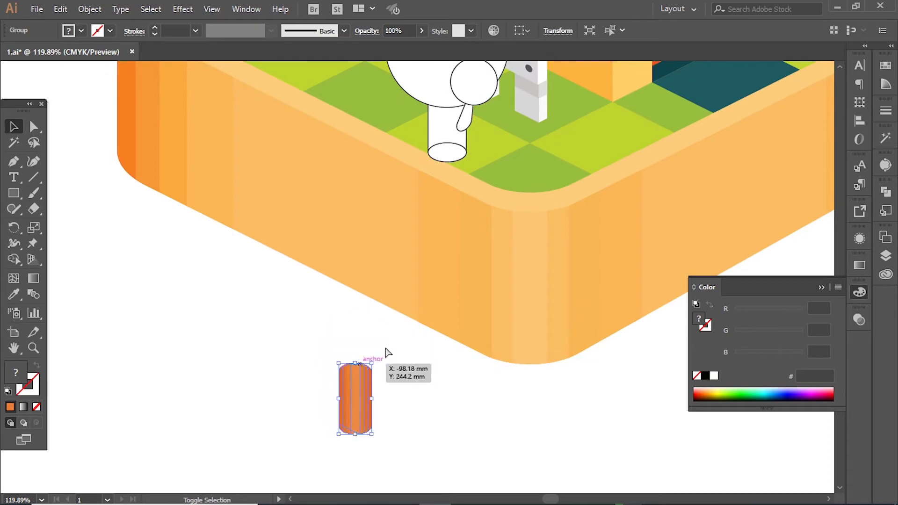
key("a")
key("v")
left_click_drag(366, 396, 458, 116)
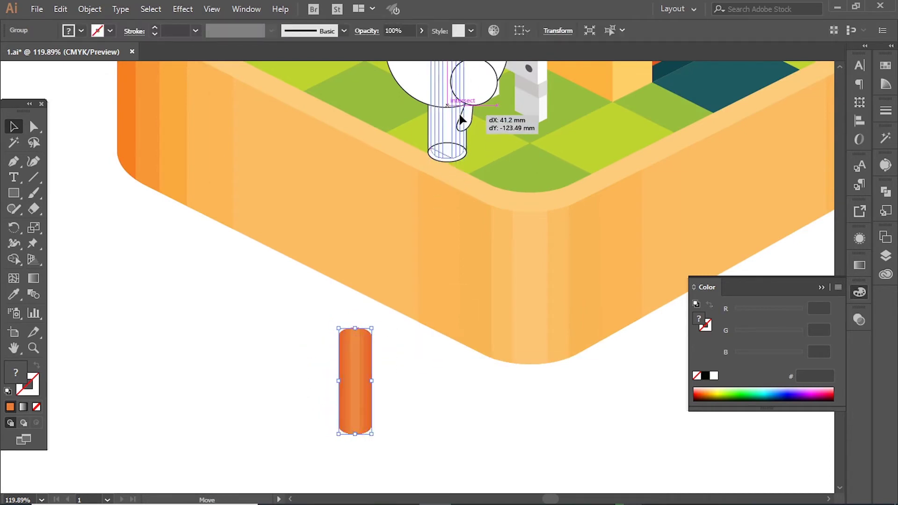
scroll(449, 140, "up", 5)
left_click_drag(406, 181, 406, 128)
key("ctrl+shift+bracketleft")
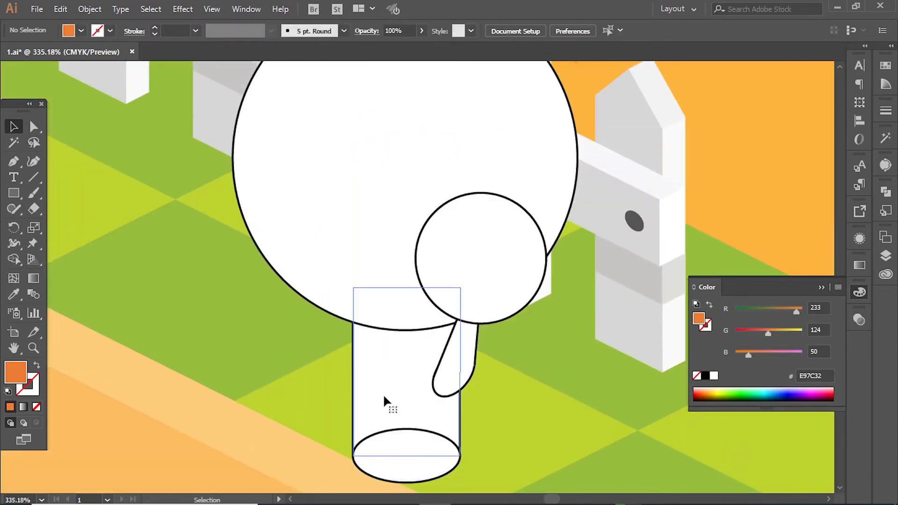
Delete the round tree's white leg shape and refine the new trunk with Shape Builder.
left_click(401, 476)
left_click(426, 448)
key("Delete")
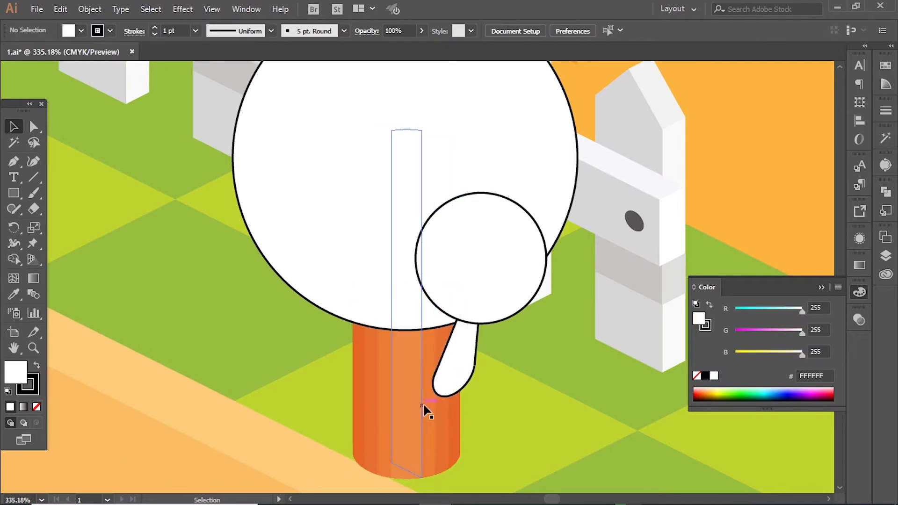
scroll(416, 310, "down", 3)
left_click(416, 309)
key("shift+m")
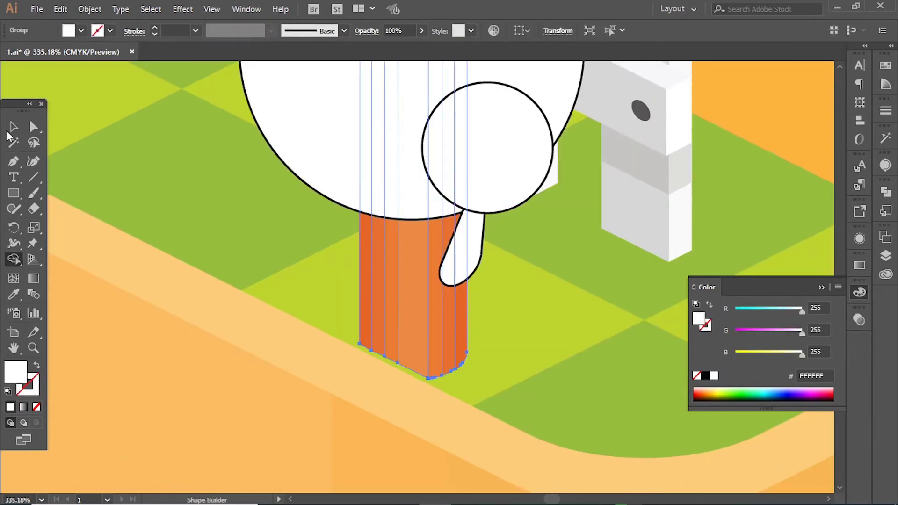
left_click(13, 127)
key("ctrl+1")
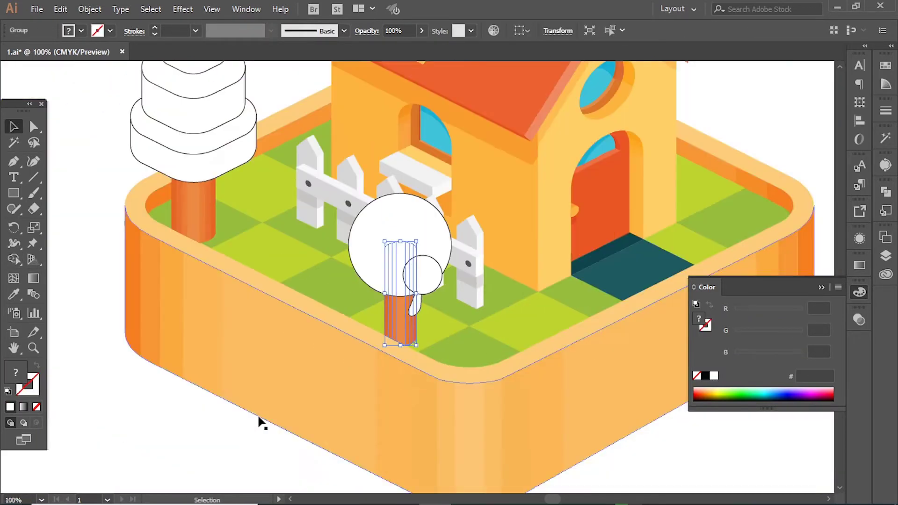
scroll(421, 328, "up", 3)
Give the small branch the trunk's orange and merge it with its tip into one shape.
left_click(358, 290)
key("i")
left_click(323, 374)
scroll(365, 318, "up", 3)
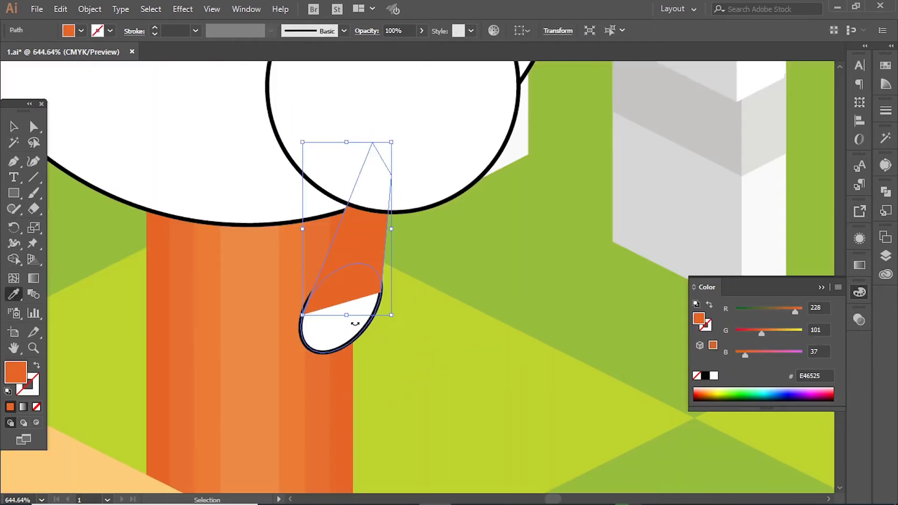
key("shift+m")
left_click_drag(346, 289, 336, 332)
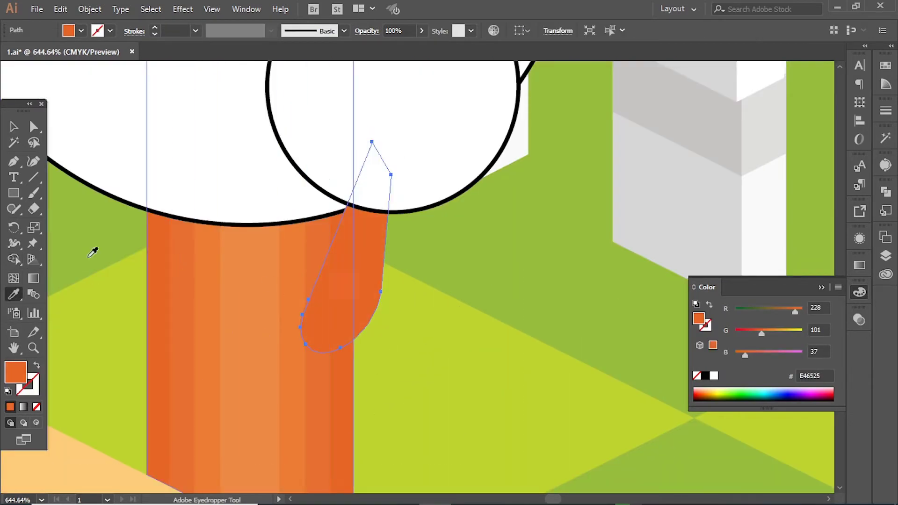
Draw a trimmed oval shadow on the trunk below the branch, keeping Normal blending.
left_click_drag(13, 193, 94, 225)
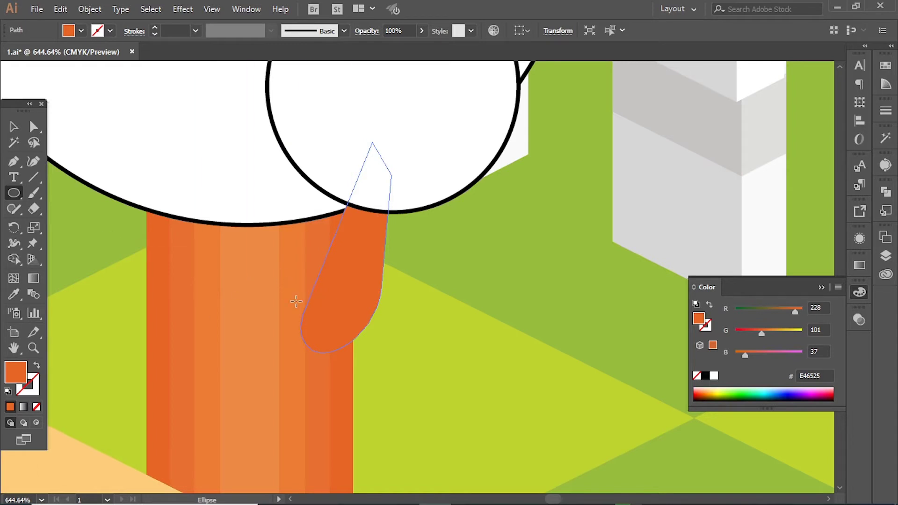
left_click_drag(384, 396, 381, 397)
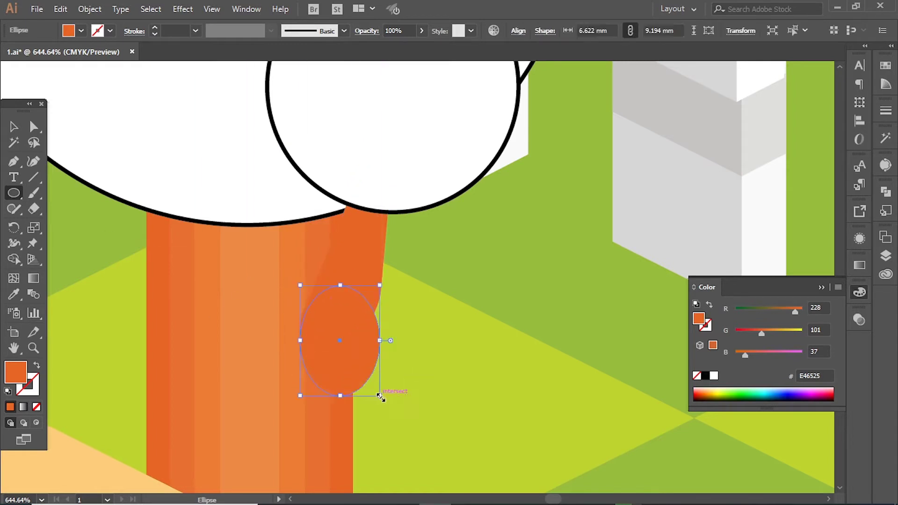
key("i")
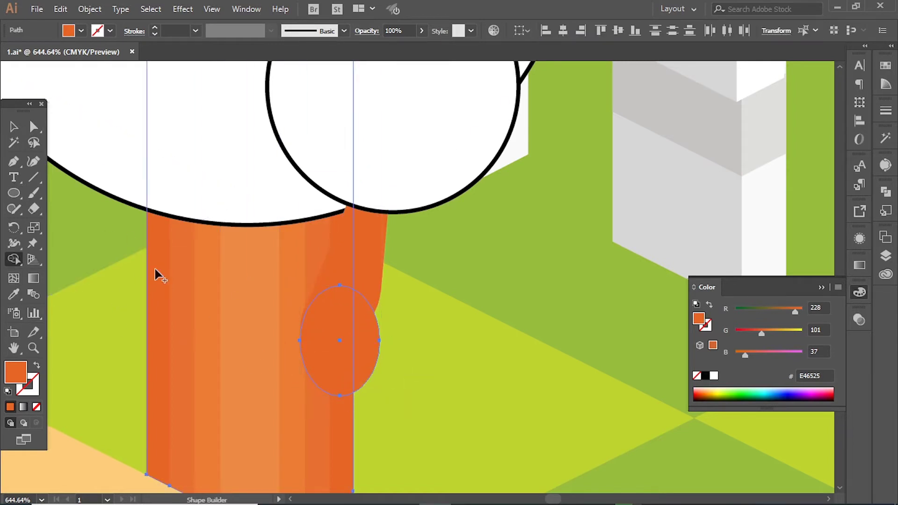
left_click(859, 320)
left_click(727, 334)
left_click(725, 168)
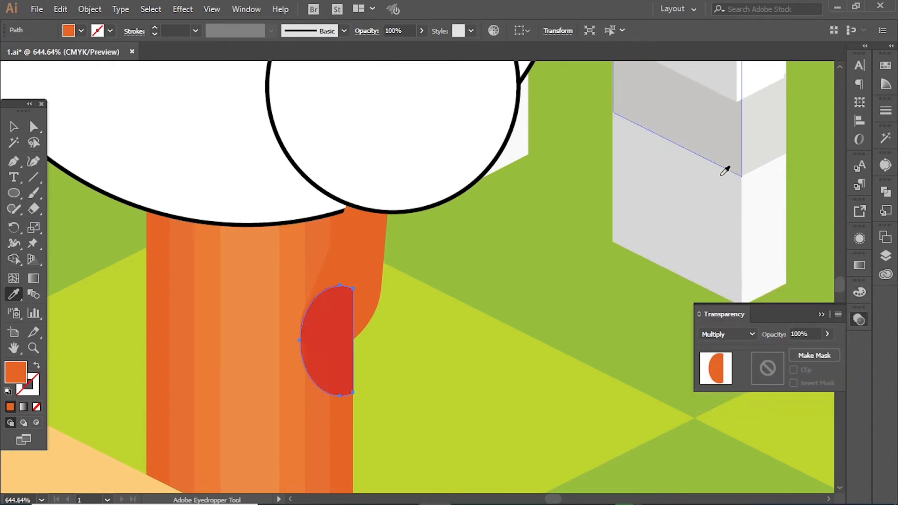
key("ctrl+z")
Darken the shadow oval and branch fills to orange D15E1B, leaving the tip in trunk orange E46525.
left_click(854, 294)
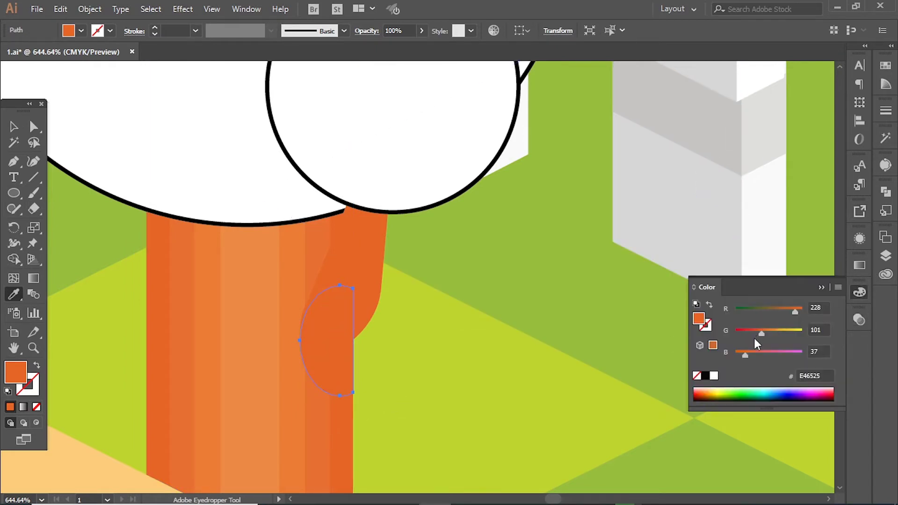
left_click(345, 310)
key("ctrl+1")
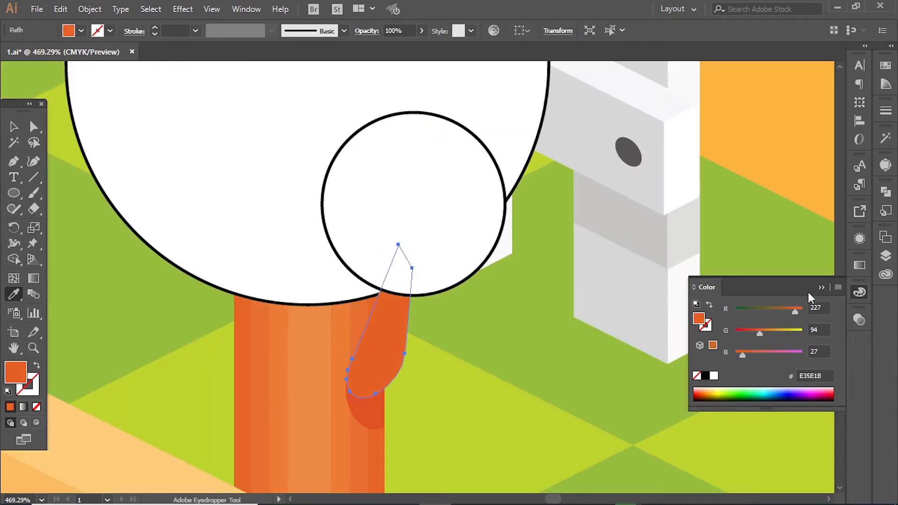
left_click_drag(795, 311, 782, 313)
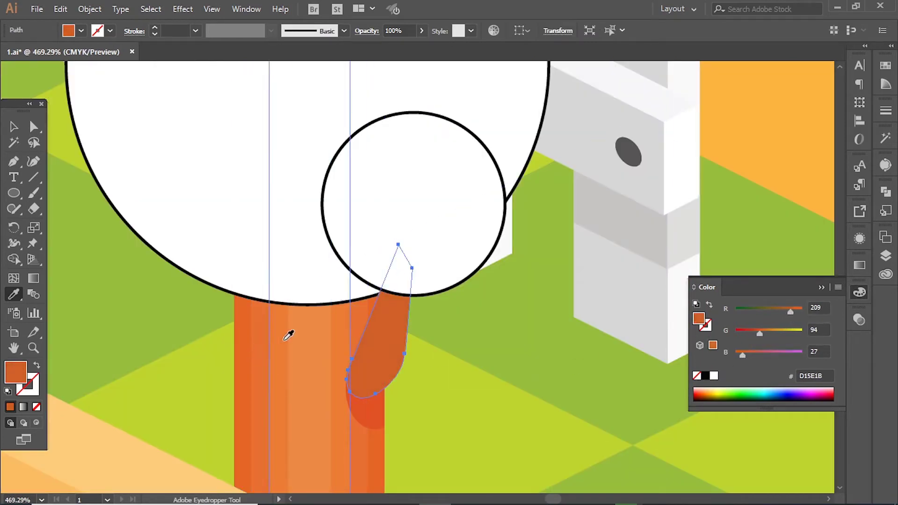
left_click(291, 335)
key("a")
left_click(356, 407)
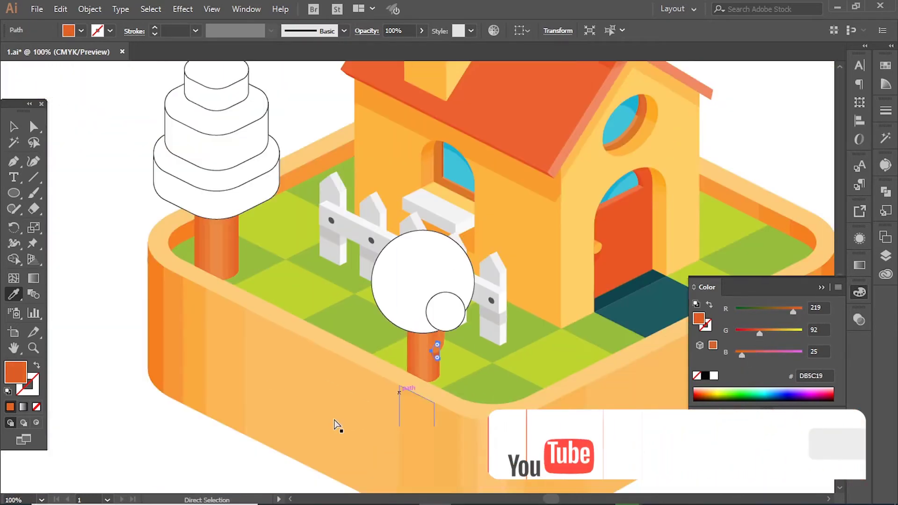
Place a small circle on the crown, shrink it, and make it a pale green highlight.
key("ctrl+shift+a")
key("ctrl+minus")
left_click_drag(480, 200, 609, 132)
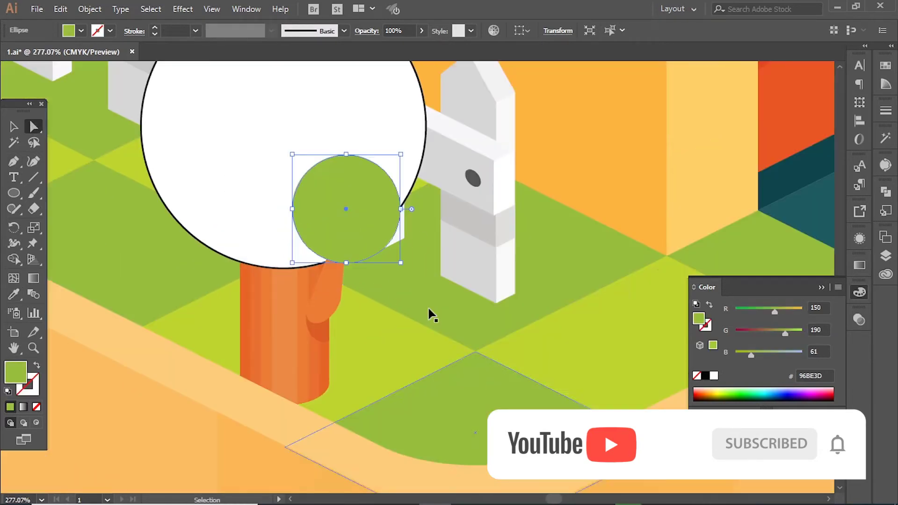
left_click_drag(346, 206, 412, 264)
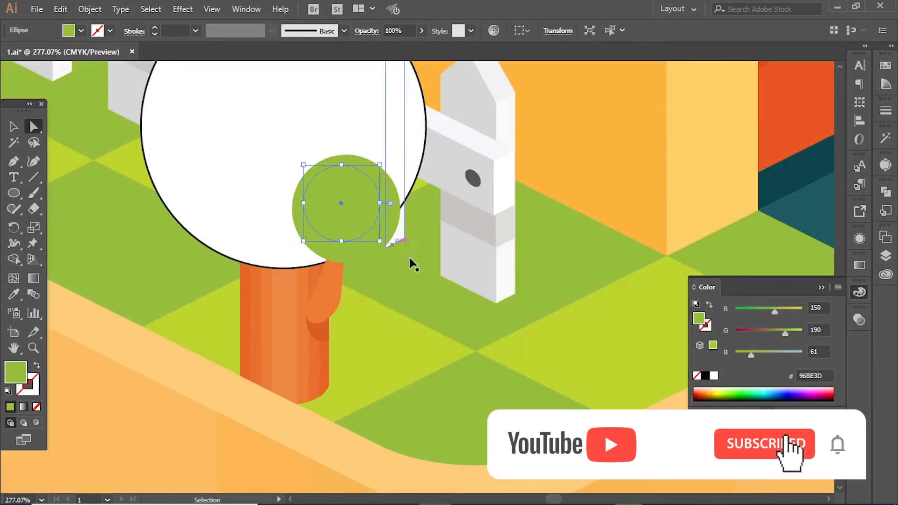
left_click_drag(785, 333, 781, 311)
mouse_move(384, 159)
left_mouse_down()
mouse_move(377, 182)
mouse_move(371, 172)
left_mouse_up()
mouse_move(756, 355)
left_mouse_down()
mouse_move(794, 333)
mouse_move(787, 311)
left_mouse_up()
key("ctrl+1")
left_click_drag(195, 445, 337, 168)
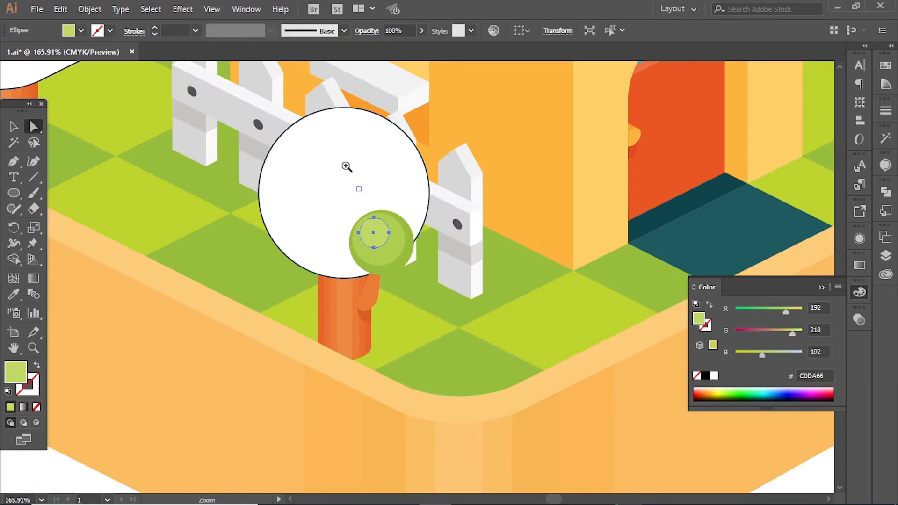
Rotate the highlight around the crown, squash it into a flat oval, and rotate both together.
left_click_drag(400, 257, 421, 257)
left_click(381, 265, "ctrl+shift")
left_click_drag(425, 196, 379, 140)
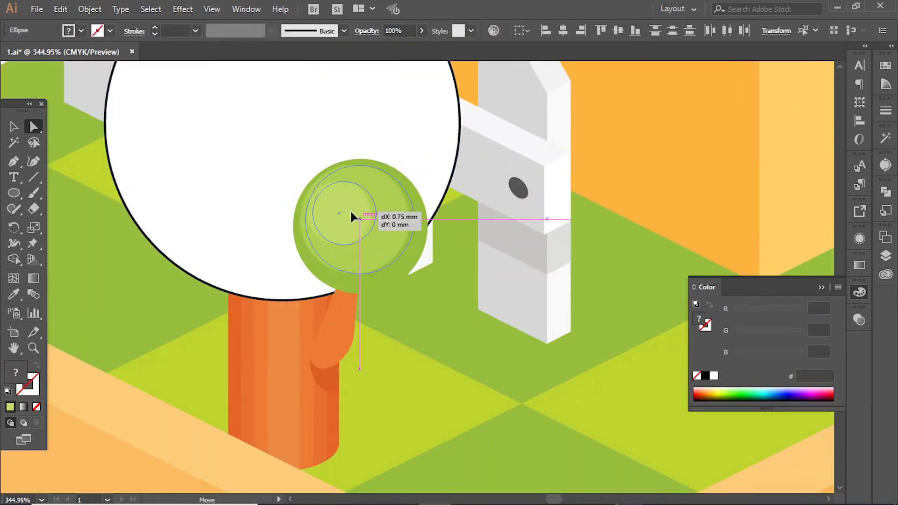
left_click(351, 214)
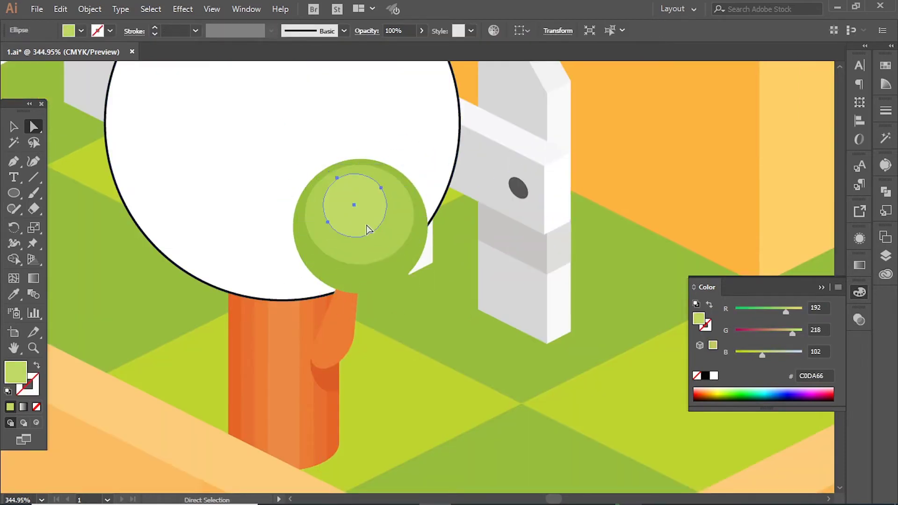
left_click_drag(355, 237, 356, 227)
left_click(392, 159, "ctrl+shift")
left_click_drag(392, 159, 371, 136)
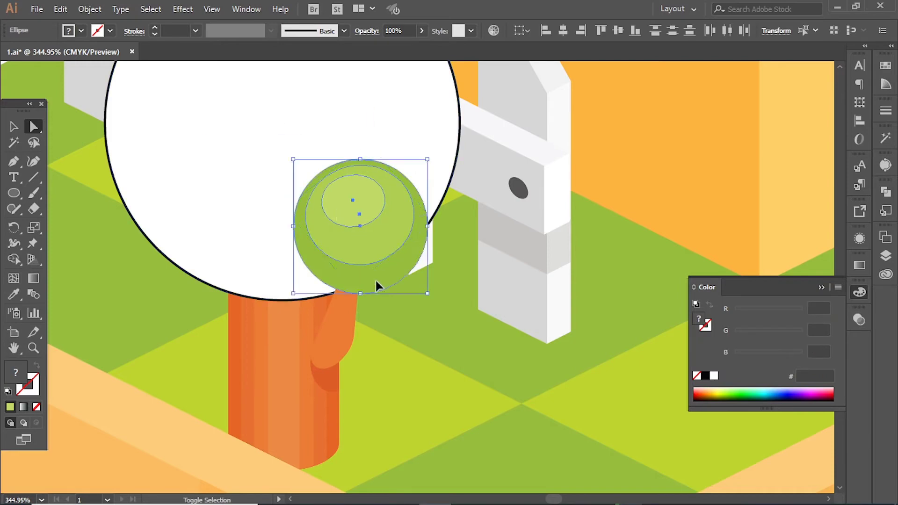
Enlarge the green crown group with its highlight.
scroll(337, 246, "down", 2)
scroll(433, 299, "down", 2)
mouse_move(430, 315)
left_mouse_down()
mouse_move(302, 113)
mouse_move(517, 237)
left_mouse_up()
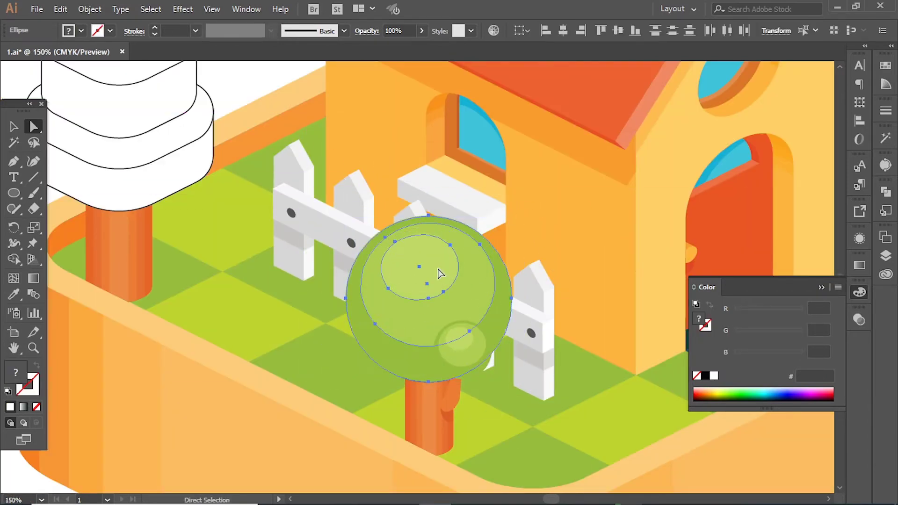
key("ctrl+z")
key("ctrl+shift+z")
Enlarge the smaller green circle and trim away its lower-right part with Shape Builder.
left_click(353, 259, "ctrl")
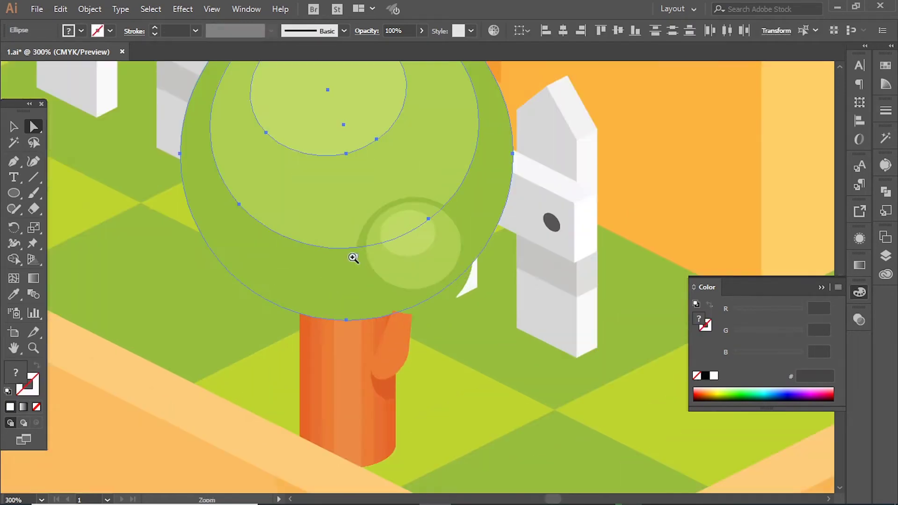
left_click(486, 323, "ctrl")
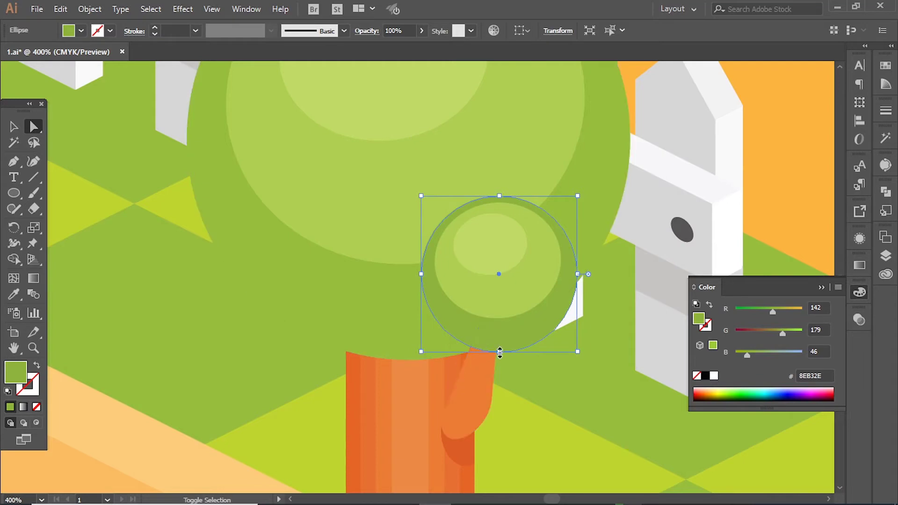
left_click_drag(499, 351, 500, 381)
key("shift+m")
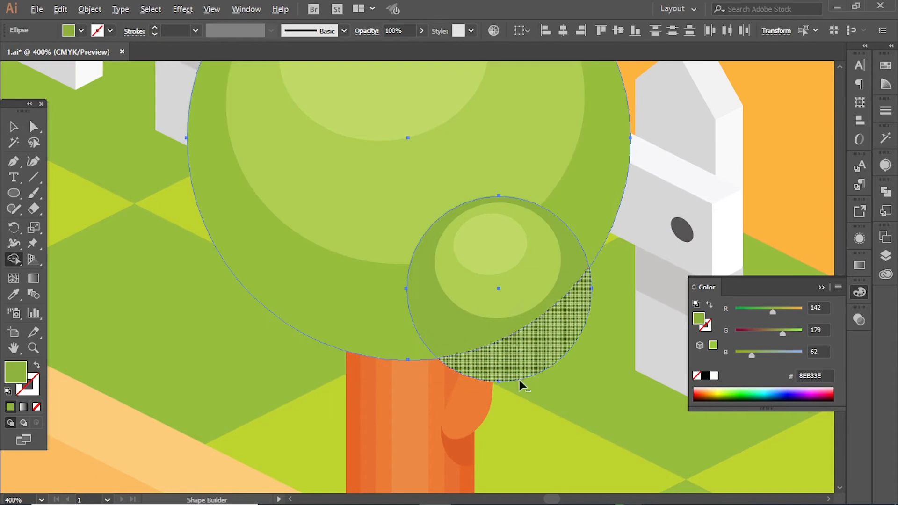
left_click(519, 379, "alt")
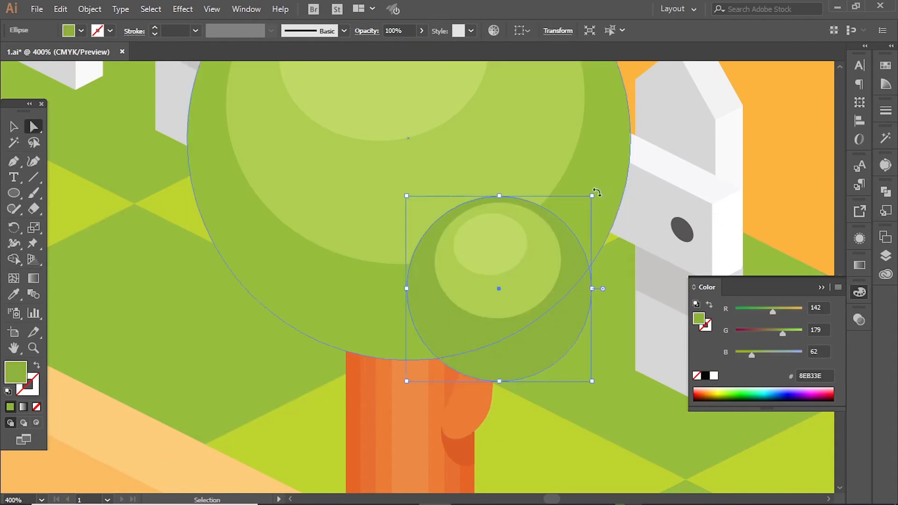
key("ctrl+z")
key("shift+m")
left_click(515, 360, "alt")
Select the trimmed green bump and prepare to edit its anchor points.
key("ctrl+minus")
key("v")
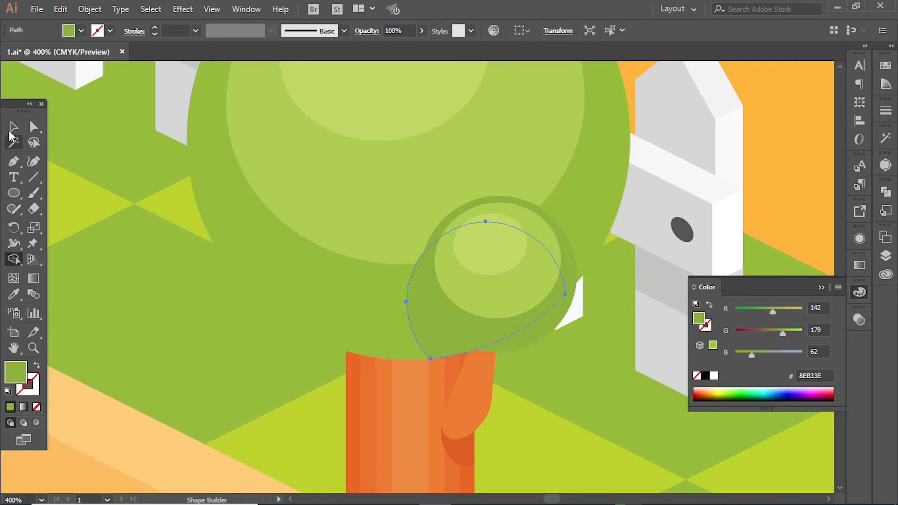
left_click(487, 299)
key("ctrl+minus")
key("ctrl+minus")
key("a")
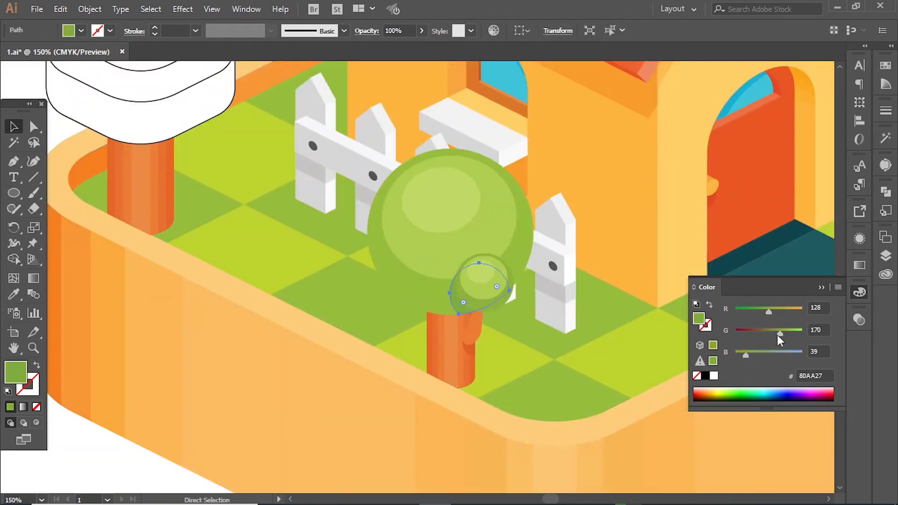
key("ctrl+minus")
Move the small bush circle up so it overlaps the big crown's edge.
left_click_drag(441, 245, 551, 390)
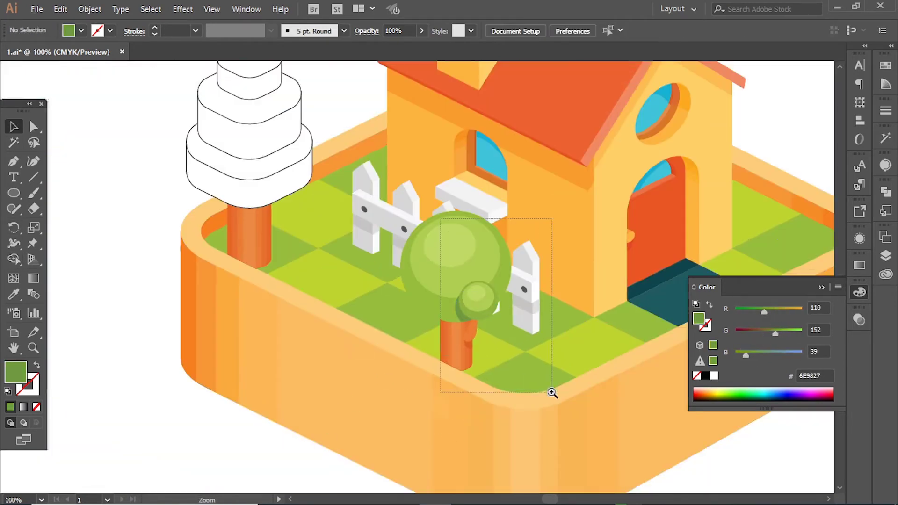
left_click(302, 299)
left_click_drag(319, 188, 449, 376)
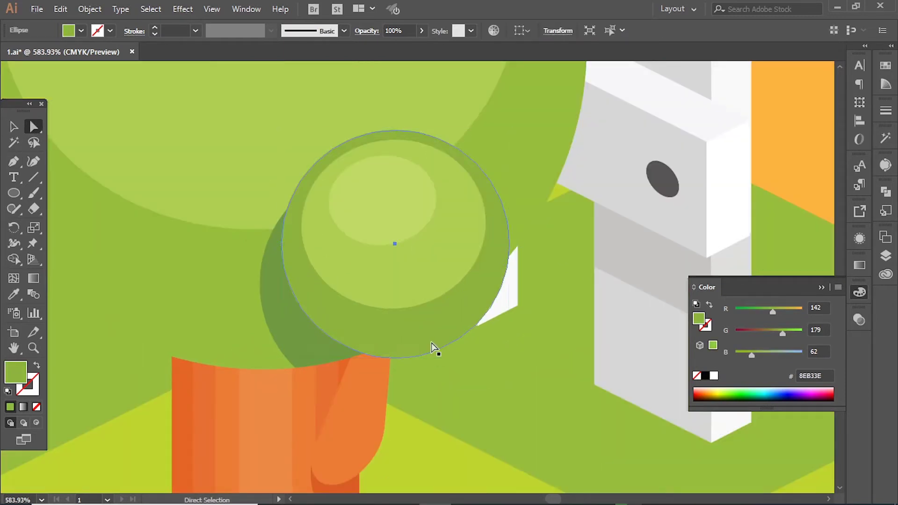
left_click(430, 350)
left_click_drag(473, 311, 483, 290)
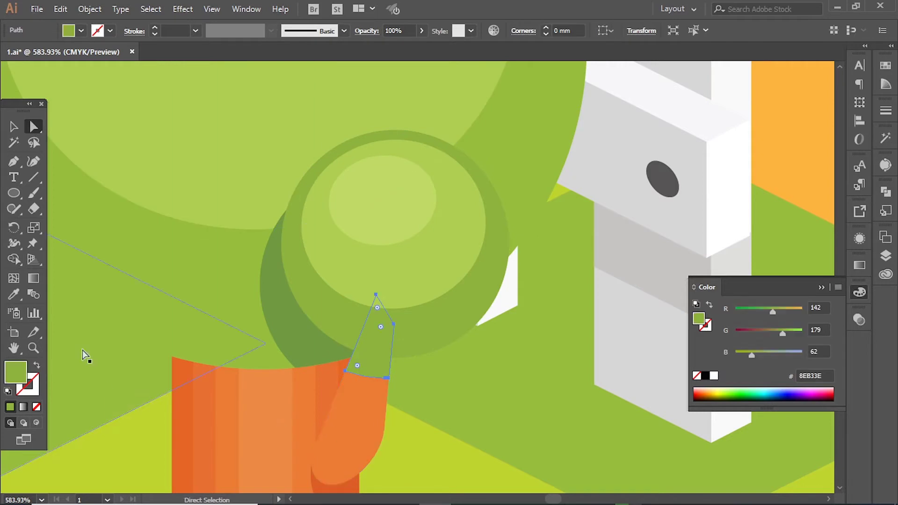
Fill the sliver above the trunk and the trunk's upper capsule with the trunk orange.
left_click(13, 294)
scroll(336, 412, "down", 2)
left_click(335, 411)
key("ctrl+minus")
key("ctrl+minus")
key("ctrl+minus")
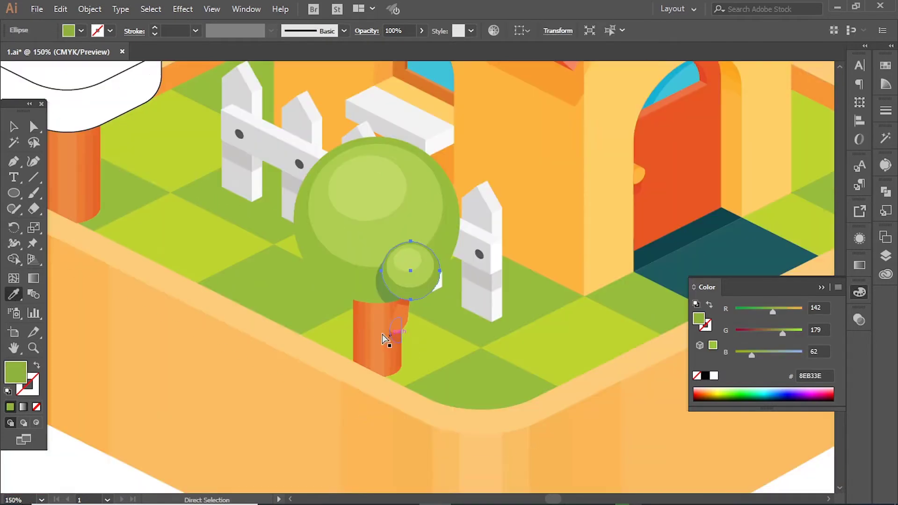
left_click_drag(480, 404, 337, 226)
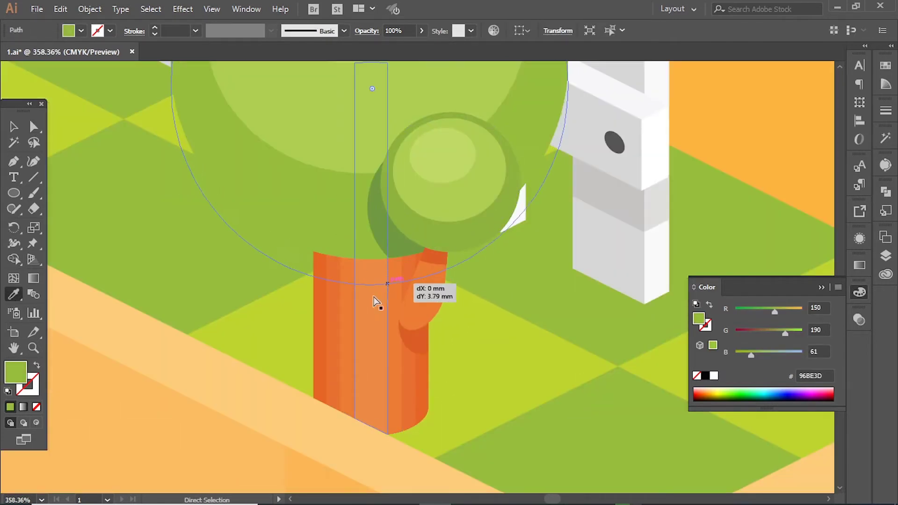
left_click(304, 304, "shift")
key("shift+m")
left_click(13, 294)
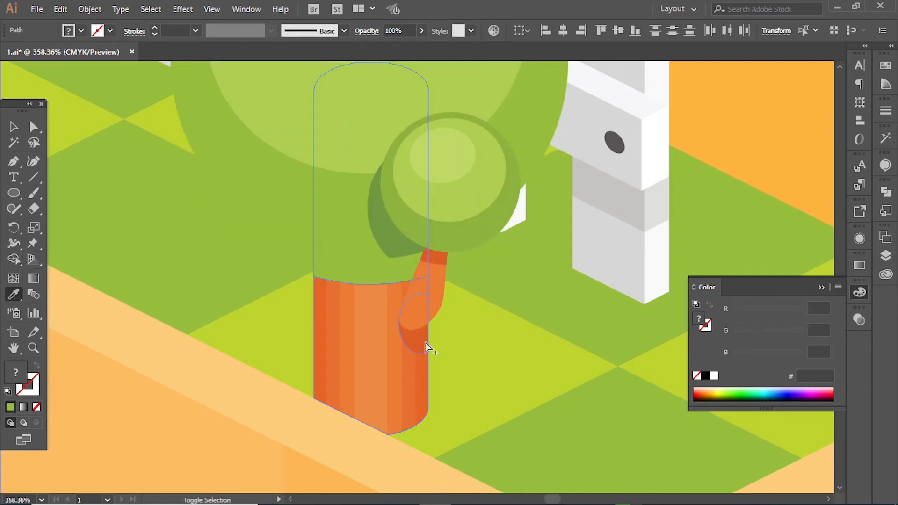
left_click(426, 343)
key("ctrl+1")
left_click(190, 417, "ctrl")
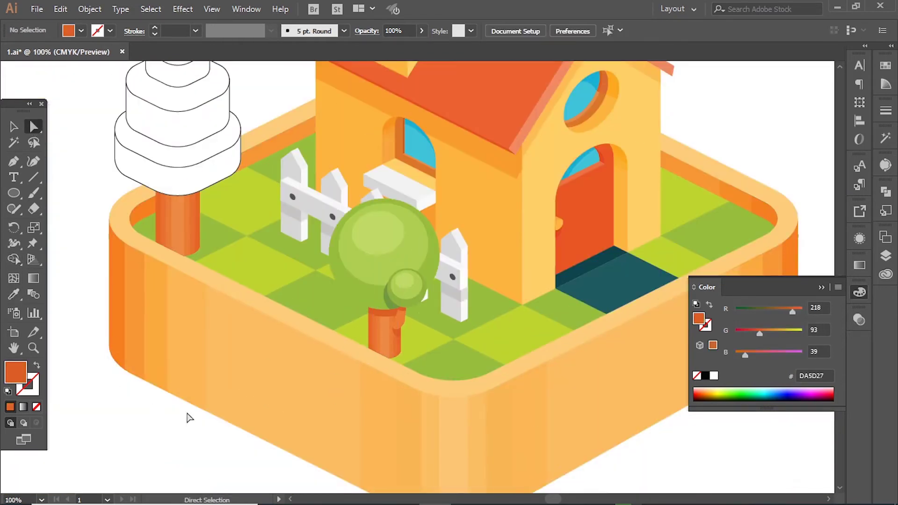
Give the crown highlight the small circle's green.
scroll(359, 306, "up", 2)
left_click(361, 261)
key("i")
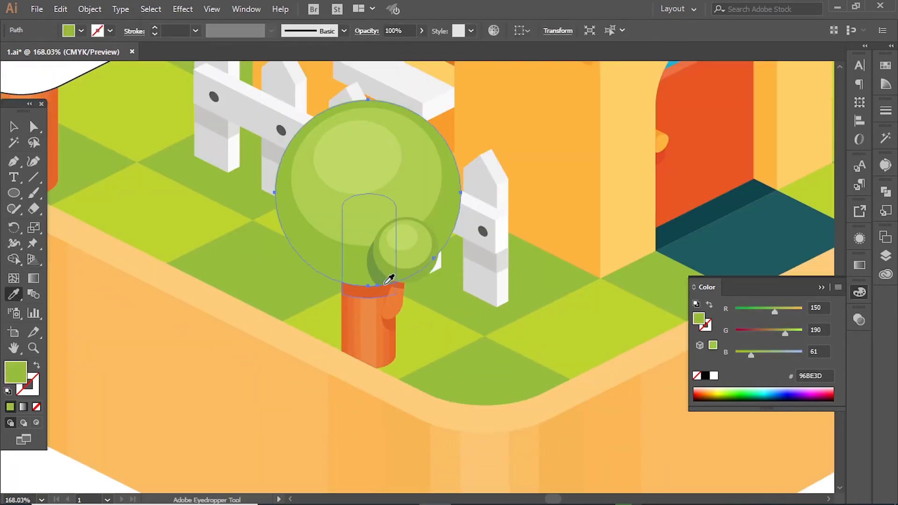
scroll(566, 447, "up", 3)
key("ctrl+1")
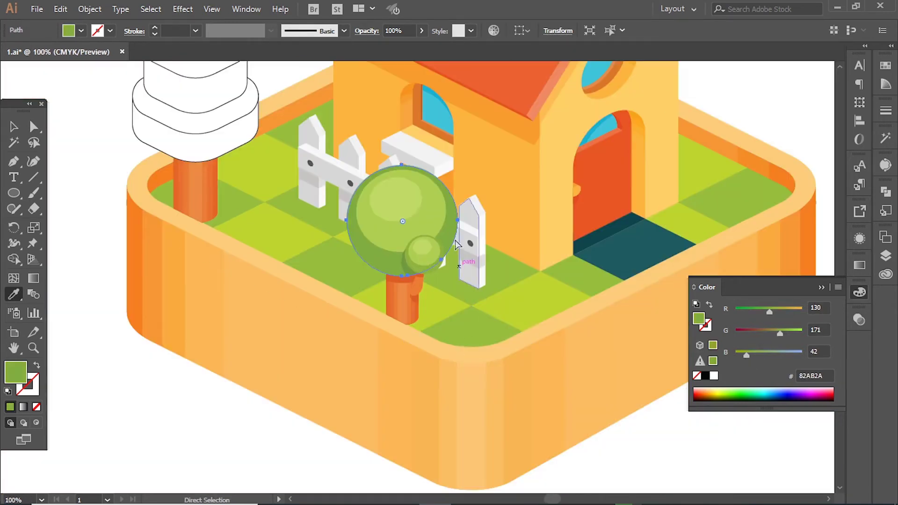
left_click_drag(381, 151, 514, 344)
left_click(393, 290)
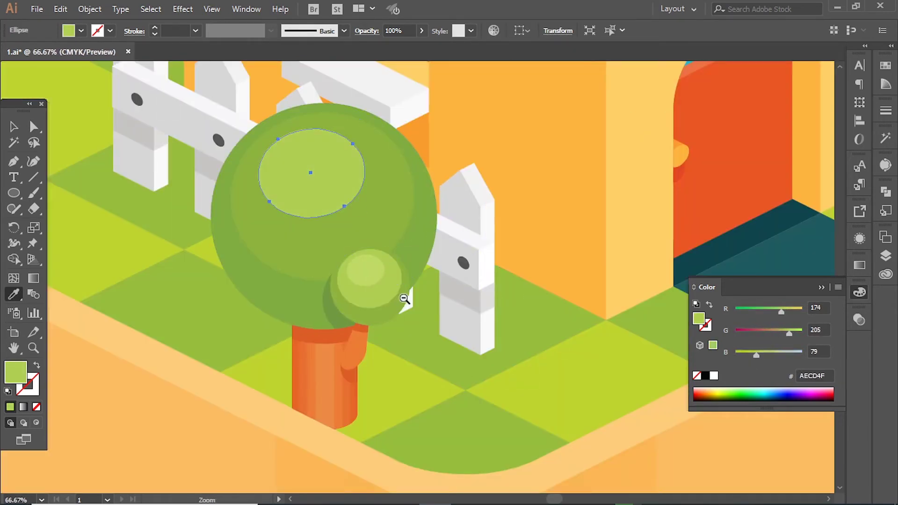
key("ctrl+shift+a")
key("ctrl+0")
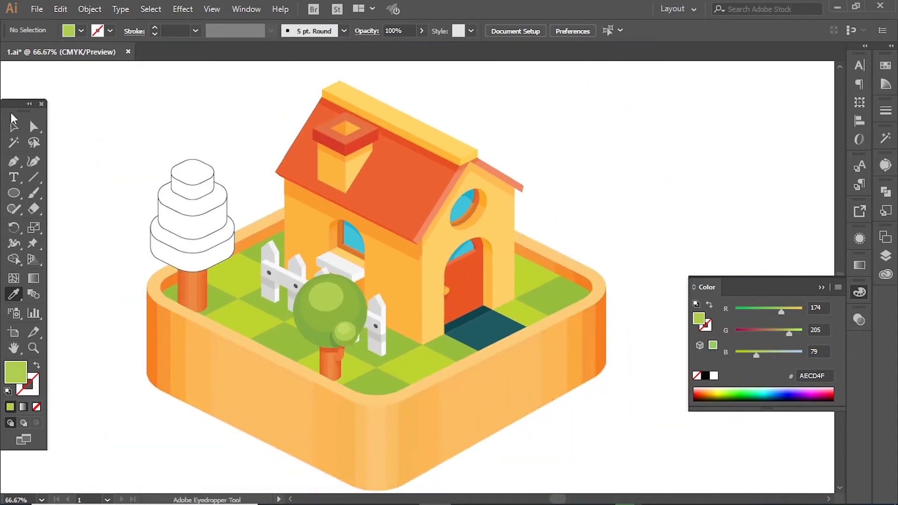
Draw a new light green AECD4F circle below the grassy base.
key("l")
left_click_drag(250, 441, 493, 438)
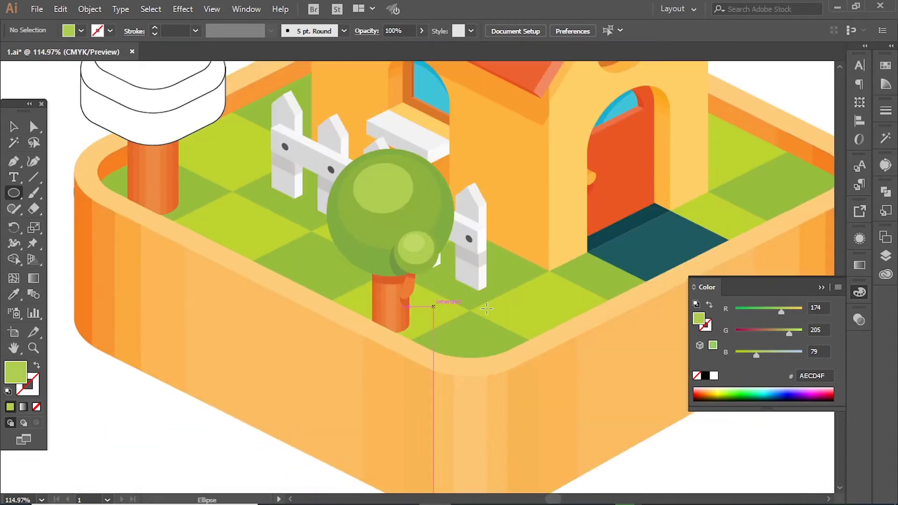
left_click(32, 127)
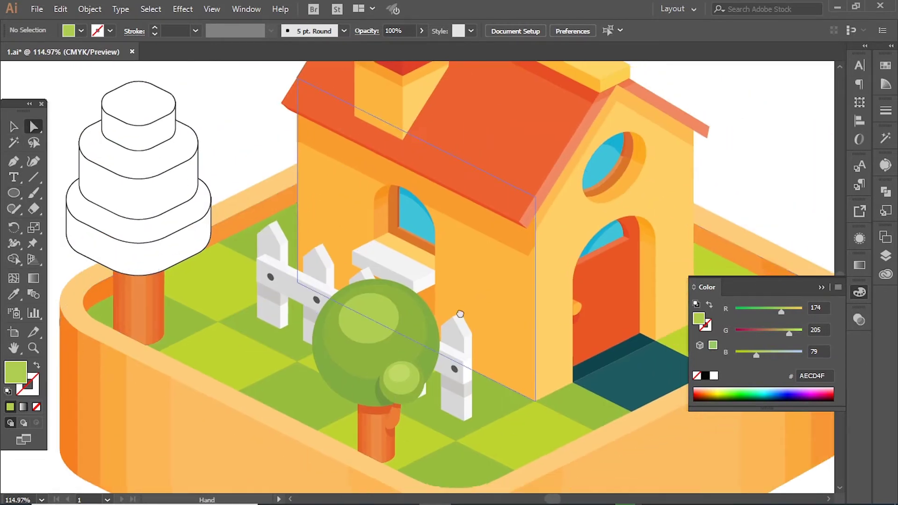
scroll(178, 342, "down", 5)
scroll(178, 342, "right", 2)
key("l")
left_click_drag(190, 238, 354, 404)
Scale the new circle to 50% height and move the ellipse under the tree trunk.
double_click(29, 233)
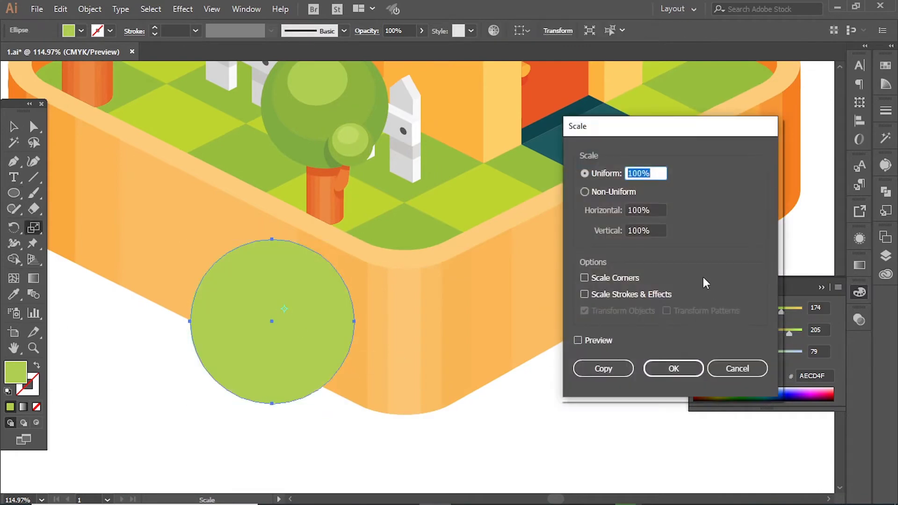
type("50")
left_click(673, 368)
key("v")
mouse_move(262, 322)
left_mouse_down()
mouse_move(281, 275)
mouse_move(328, 215)
left_mouse_up()
left_click(379, 223, "ctrl")
left_click_drag(570, 251, 543, 271)
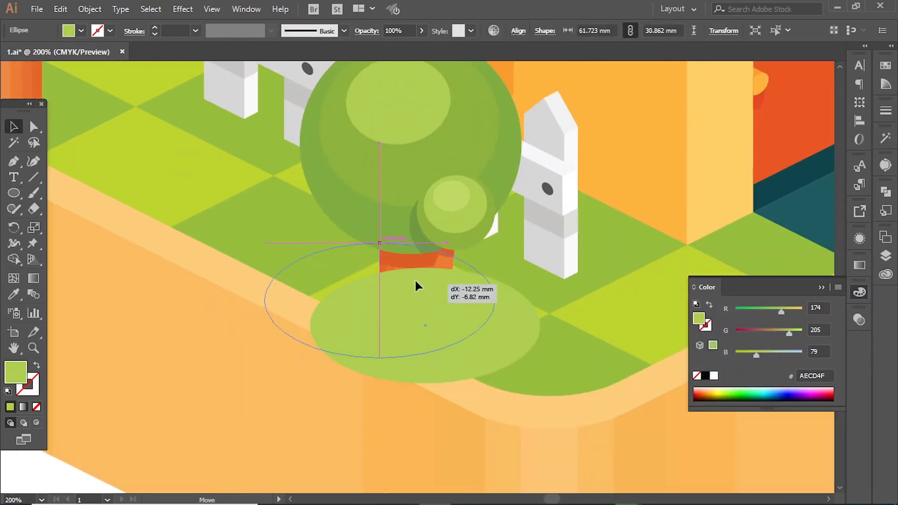
left_click_drag(421, 299, 439, 335)
left_click_drag(397, 315, 401, 301)
Paste the ellipse behind the trunk and give it a darker grass green.
key("ctrl+x")
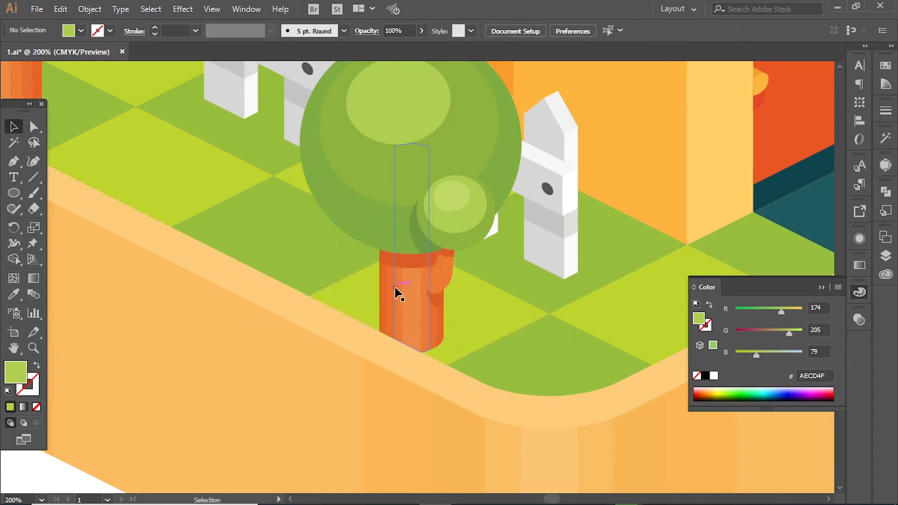
left_click(395, 287, "ctrl")
key("ctrl+b")
key("i")
left_click(471, 231)
left_click(416, 244)
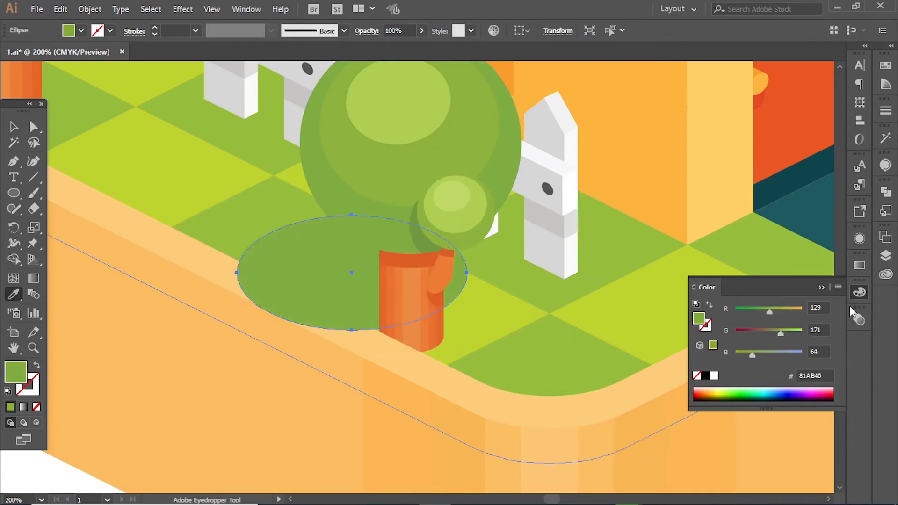
Set the shadow ellipse's blending mode to Multiply.
left_click(859, 320)
left_click(743, 334)
left_click(729, 121)
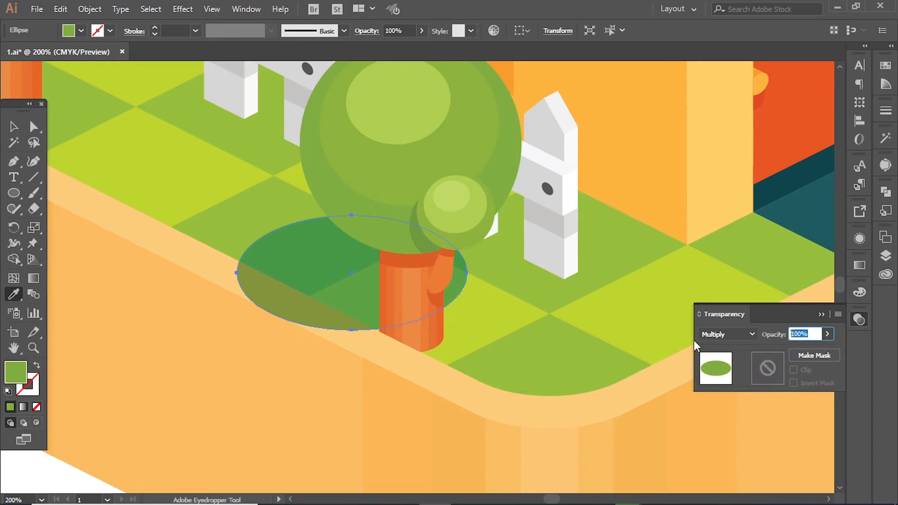
key("Return")
key("ctrl+shift+a")
key("ctrl+0")
scroll(425, 226, "up", 5)
scroll(424, 226, "up", 5)
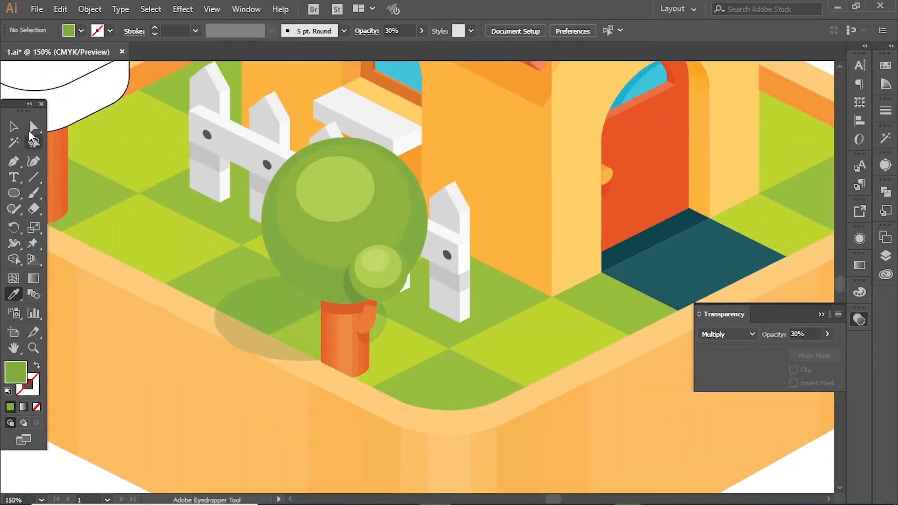
Nudge the shadow slightly right and set its opacity to 50%.
key("a")
left_click_drag(406, 312, 423, 313)
left_click(727, 333)
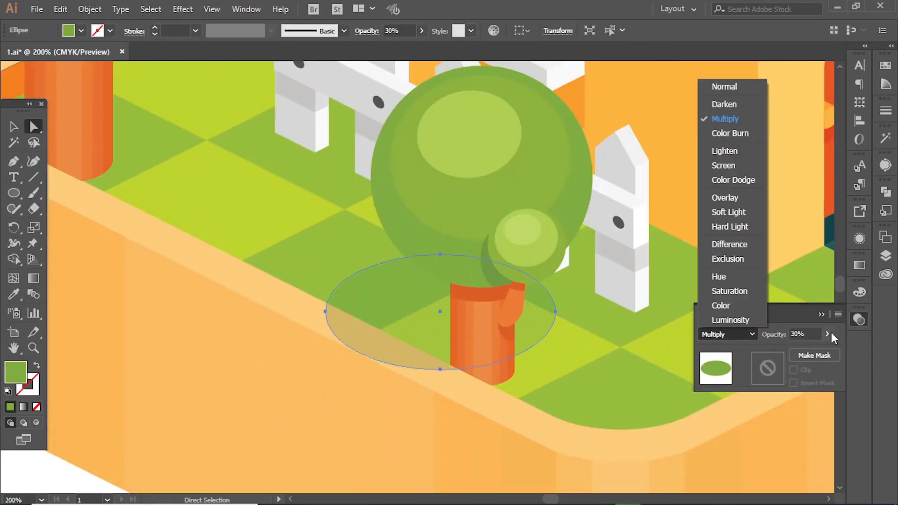
left_click(730, 117)
left_click(765, 335)
type("50")
key("Return")
Darken the shadow ellipse to green 46693D, comparing the scene with and without it.
left_click(860, 293)
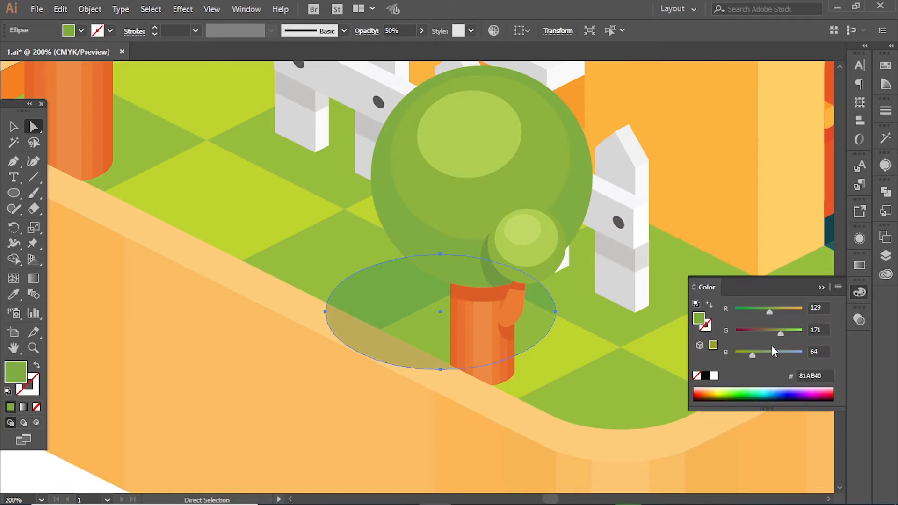
left_click_drag(769, 311, 760, 310)
left_click_drag(752, 355, 744, 355)
left_click_drag(787, 333, 775, 333)
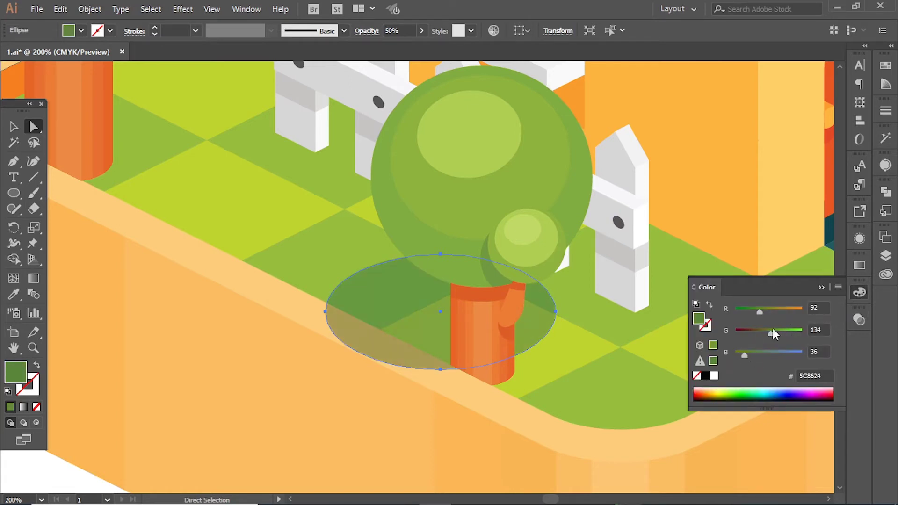
left_click(438, 327)
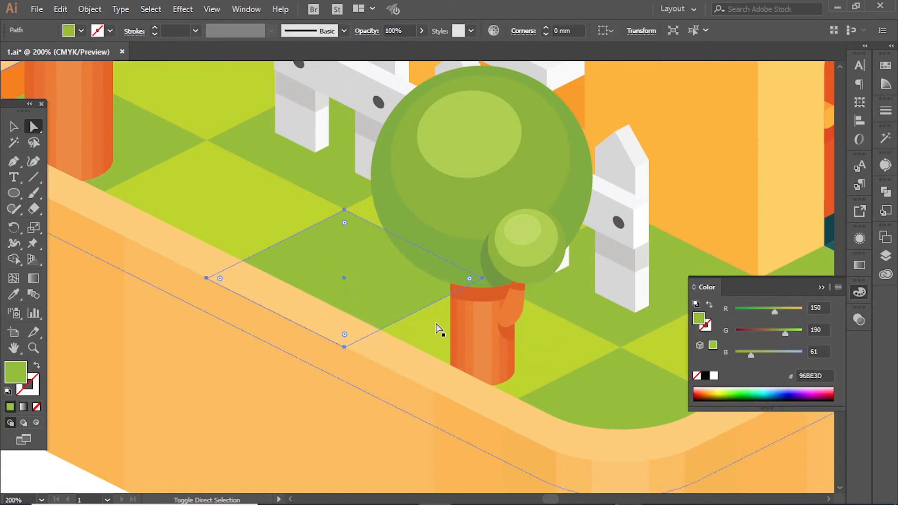
key("ctrl+z")
key("ctrl+shift+z")
key("ctrl+z")
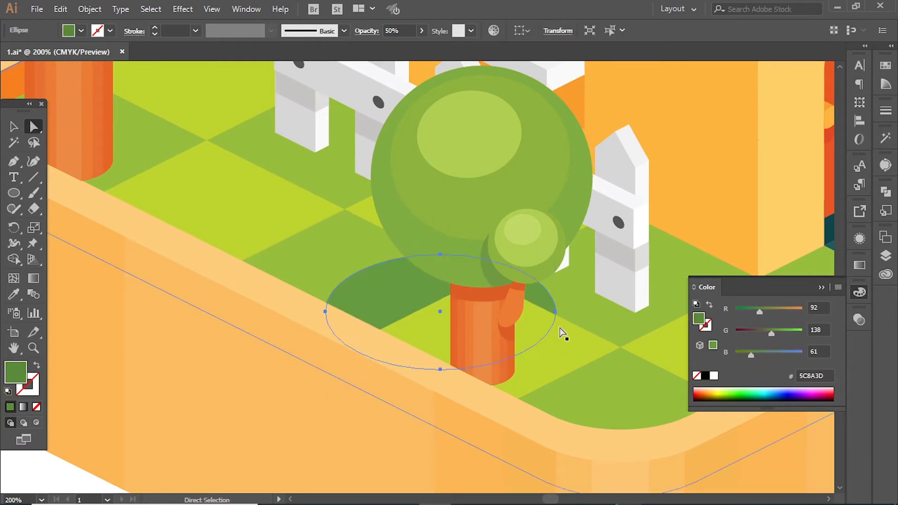
key("ctrl+shift+z")
left_click(608, 323)
left_click(546, 332)
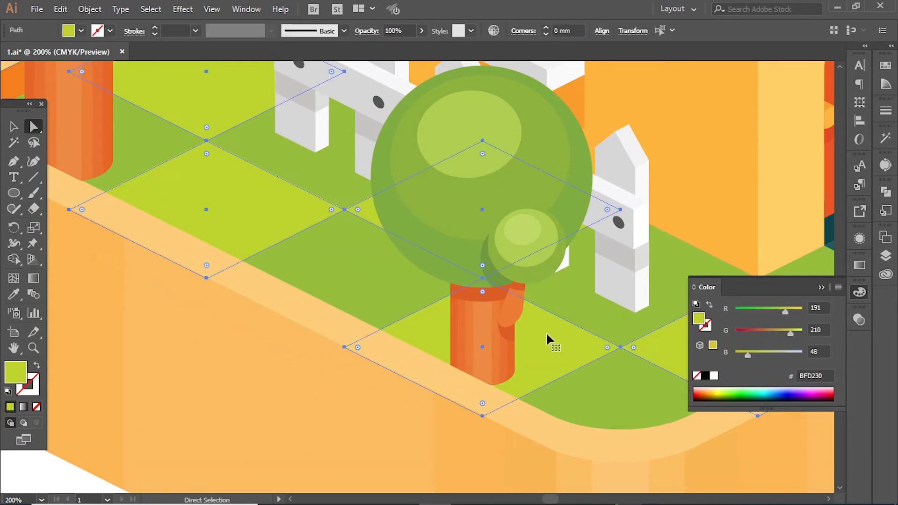
key("ctrl+shift+a")
scroll(545, 332, "down", 2)
key("ctrl+shift+z")
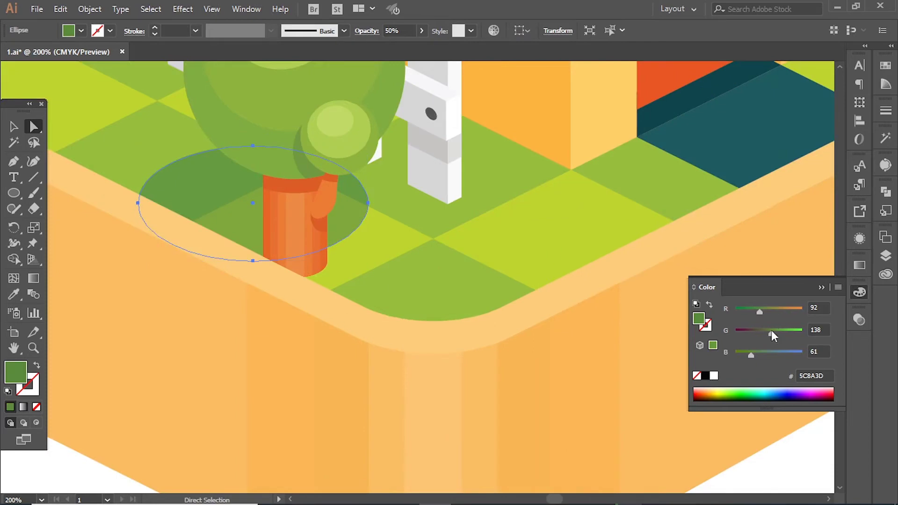
left_click(763, 331)
key("ctrl+minus")
key("ctrl+minus")
key("ctrl+minus")
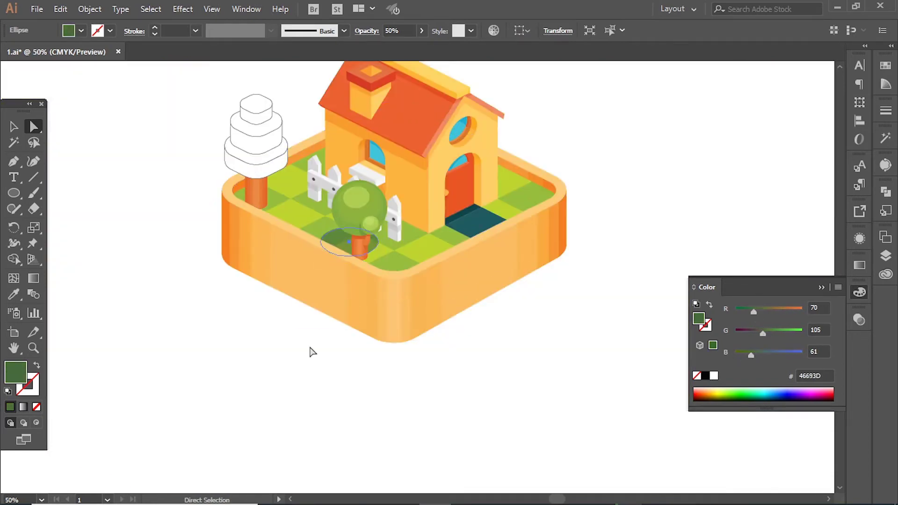
Shift the round tree's shadow ellipse right and down to centre it under the trunk.
left_click_drag(264, 164, 510, 334)
left_click_drag(389, 275, 430, 272)
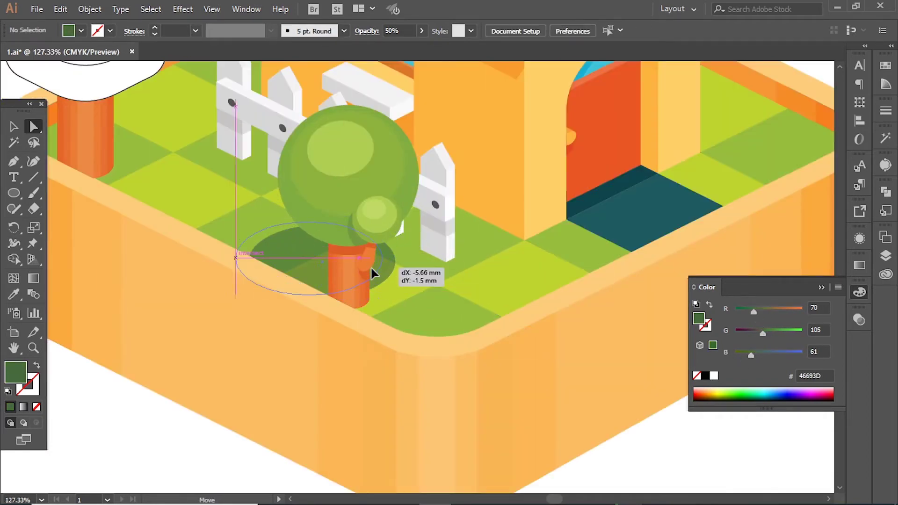
left_click_drag(372, 269, 388, 279)
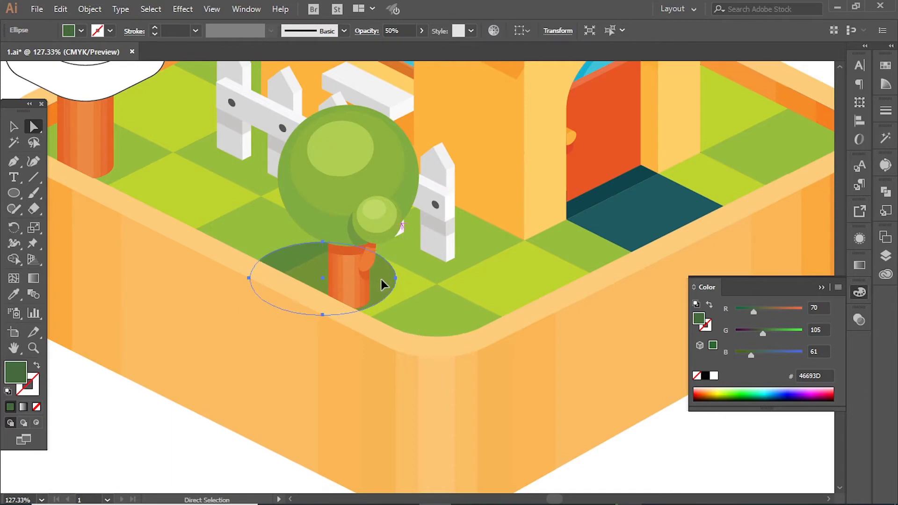
scroll(355, 273, "up", 1)
scroll(349, 271, "up", 4)
Draw a curved shading shape across the trunk's orange top band.
left_click(313, 224)
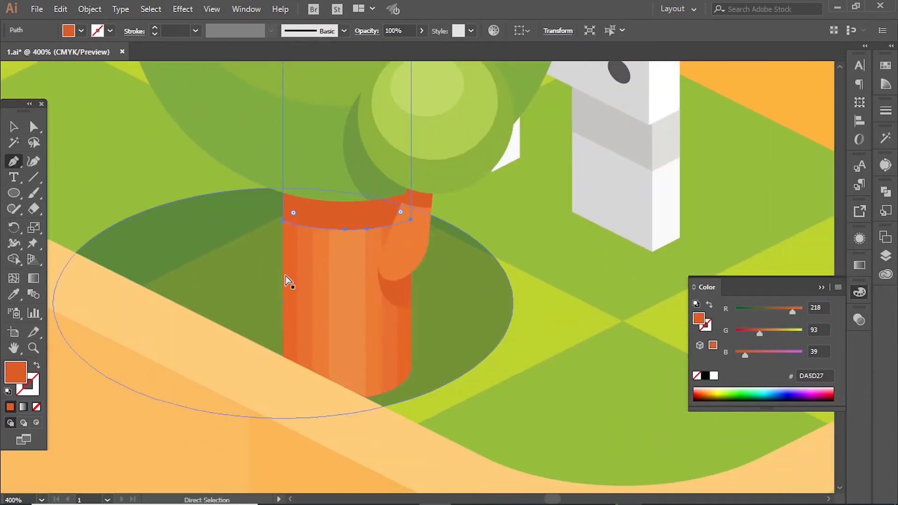
left_click(388, 204)
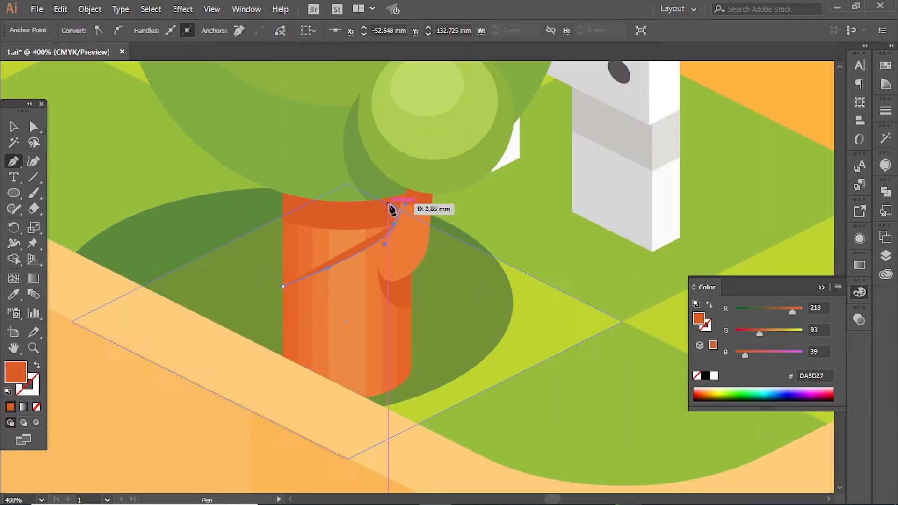
left_click_drag(283, 204, 282, 212)
left_click(283, 286)
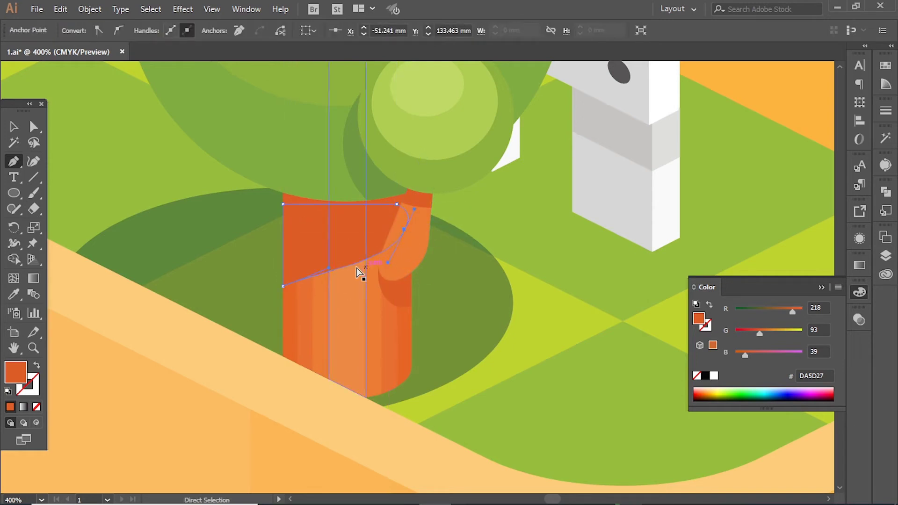
Zoom out to 100% and pan to frame the house scene.
key("ctrl+1")
key("ctrl+shift+a")
left_click_drag(373, 278, 403, 345)
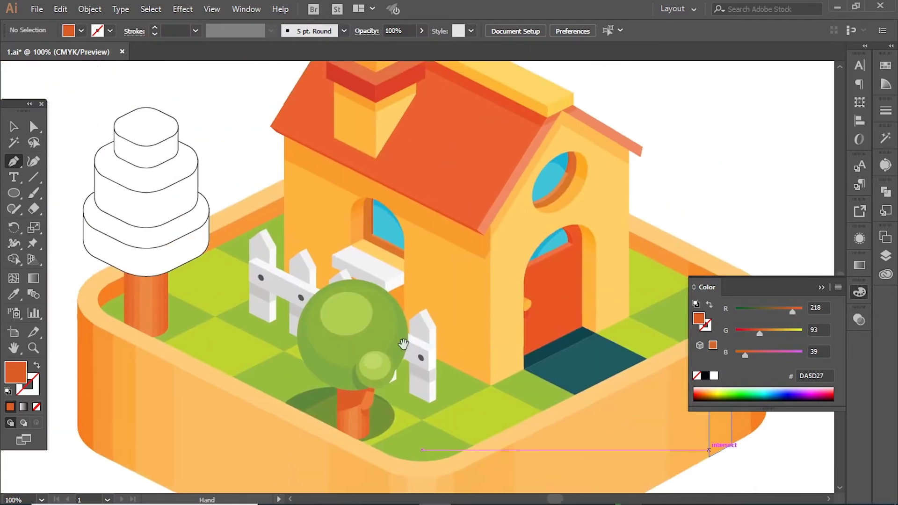
Send the left trunk's base path behind the trunk and eyedrop the dark-green shadow style.
left_click_drag(146, 298, 146, 298)
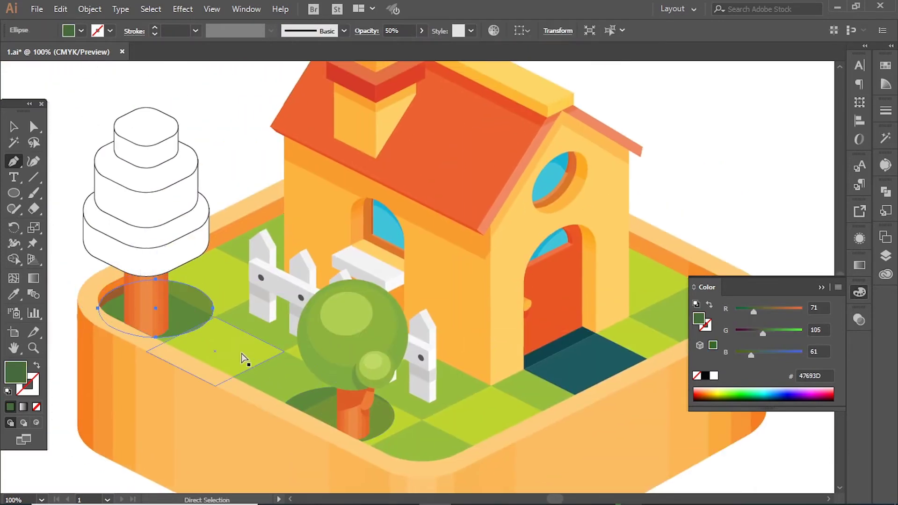
key("Delete")
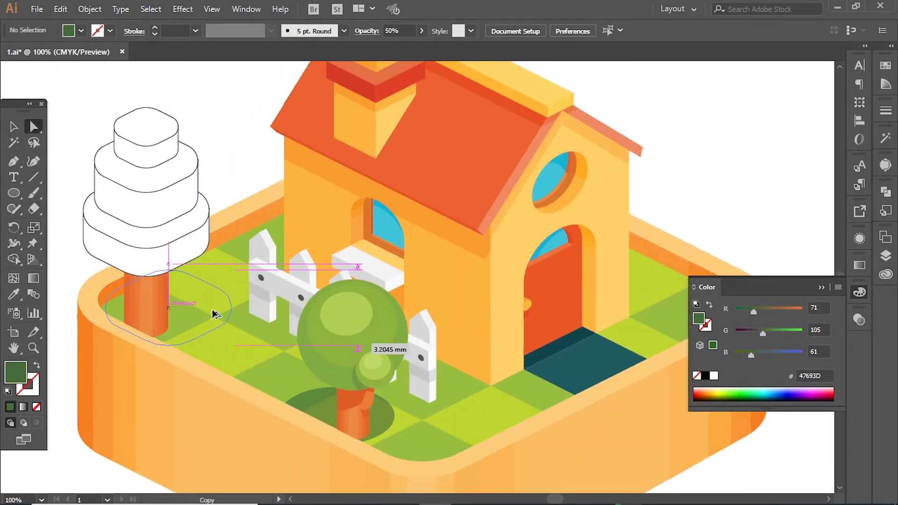
left_click(212, 309)
key("d")
key("ctrl+[")
key("i")
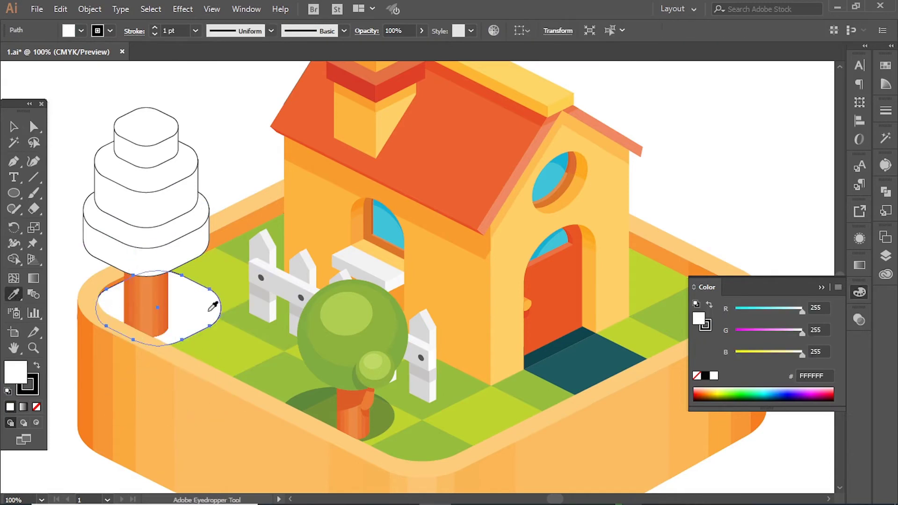
left_click(309, 402)
Reposition the dark-green shadow around the left trunk's base.
scroll(503, 166, "up", 3)
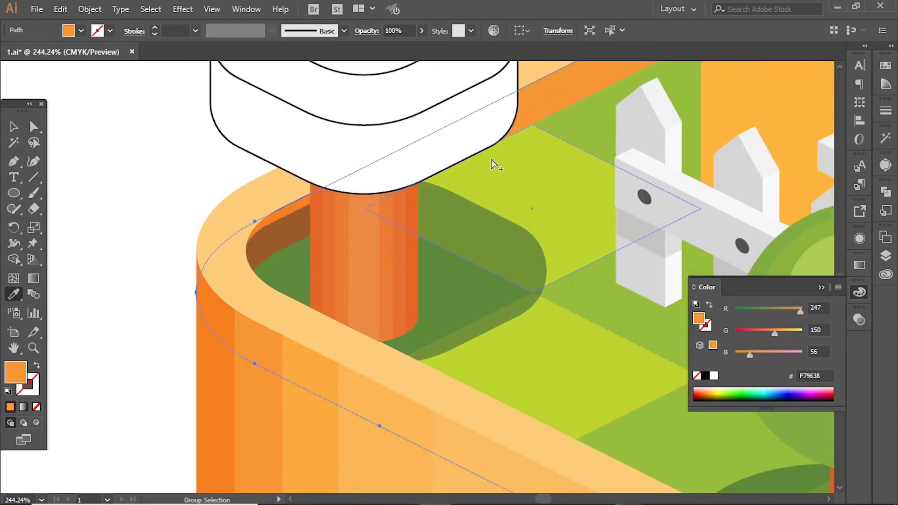
left_click(334, 277)
left_click_drag(472, 271, 569, 332)
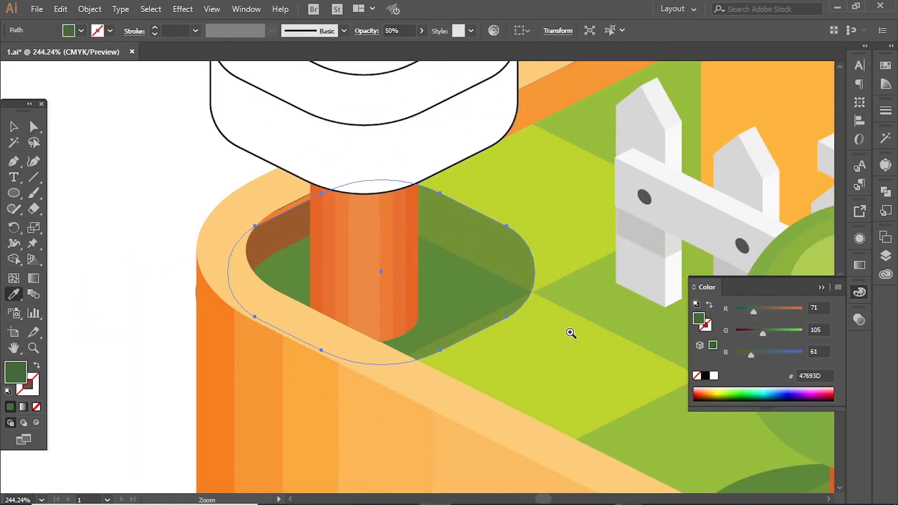
scroll(367, 236, "up", 5)
left_click(399, 209, "shift")
scroll(399, 208, "down", 5)
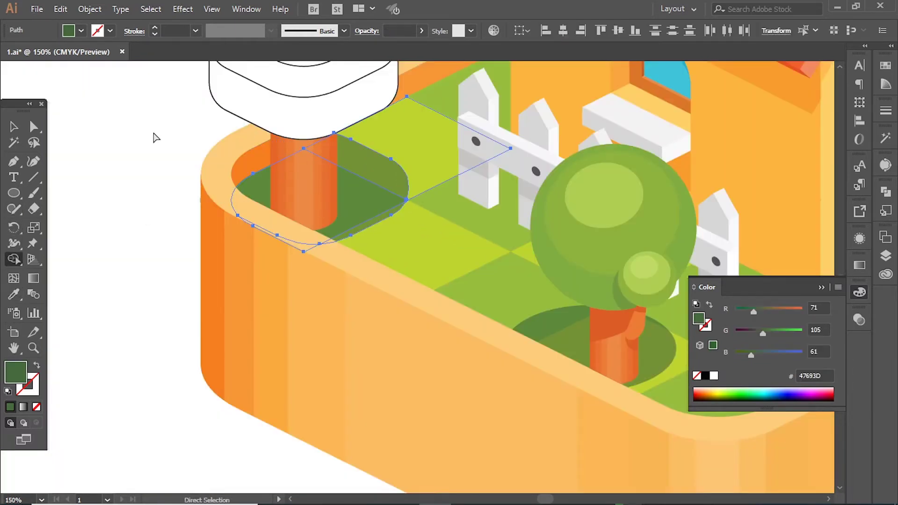
left_click(156, 137)
scroll(412, 211, "down", 2)
Set both tree shadows to Multiply at 20% opacity in Transparency.
left_click(34, 126)
left_click(187, 280)
scroll(383, 321, "down", 1)
scroll(384, 322, "right", 3)
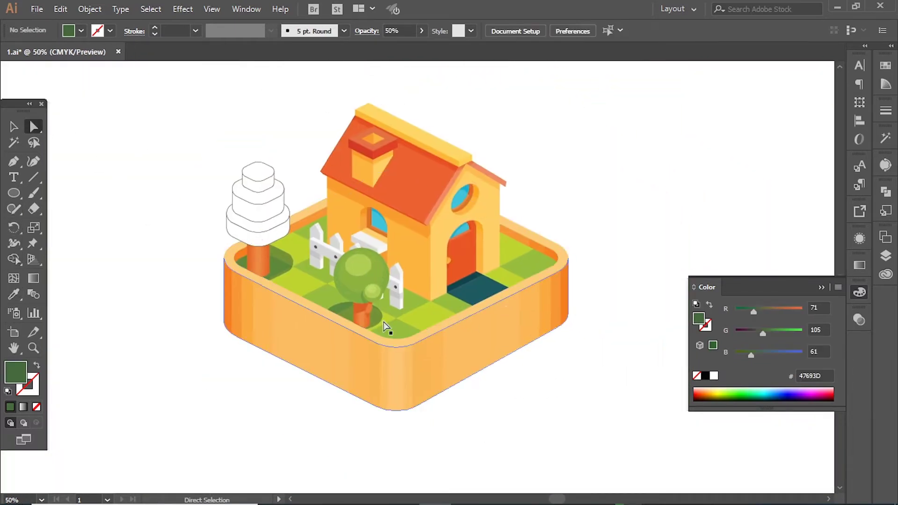
scroll(303, 273, "up", 1)
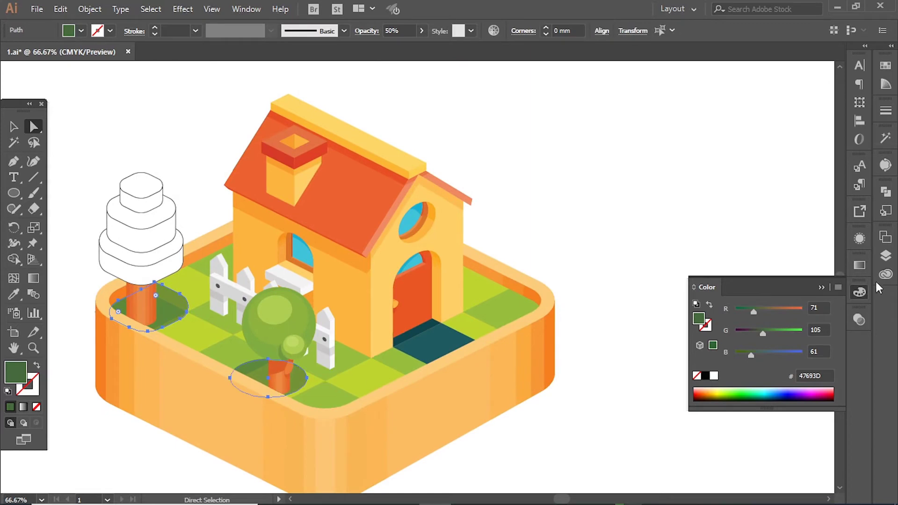
left_click(859, 319)
key("Return")
left_click(592, 252)
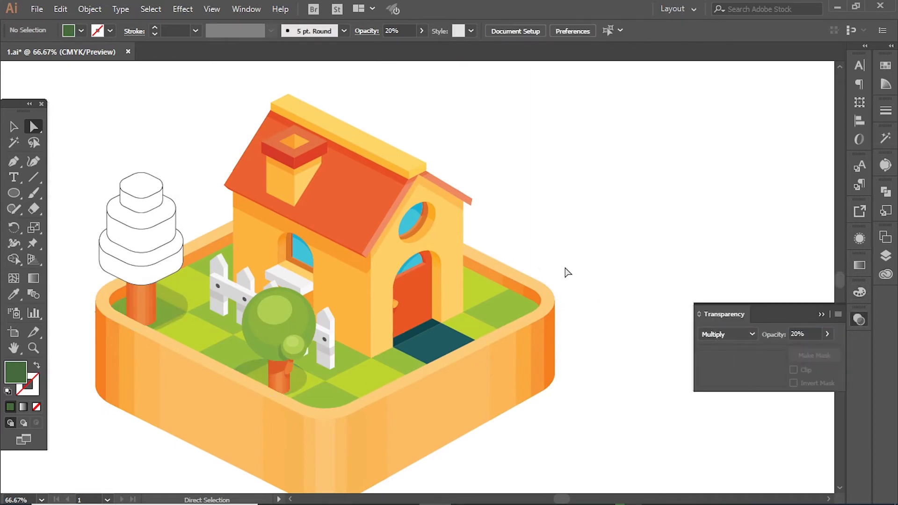
left_click_drag(252, 375, 252, 374)
Copy the lowest tier shape onto the pot rim and Shape Builder out the inner pot region.
scroll(391, 282, "up", 3)
left_click(415, 253)
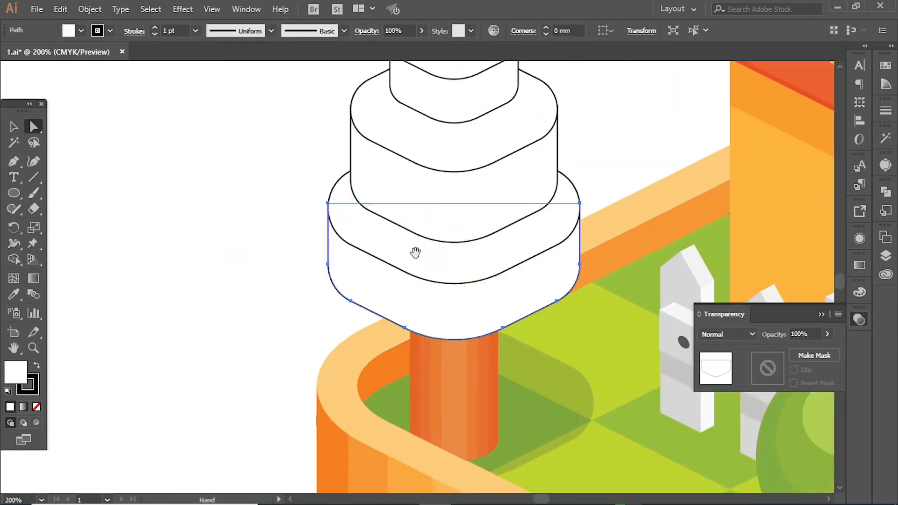
left_click_drag(336, 277, 336, 449)
left_click(327, 437, "shift")
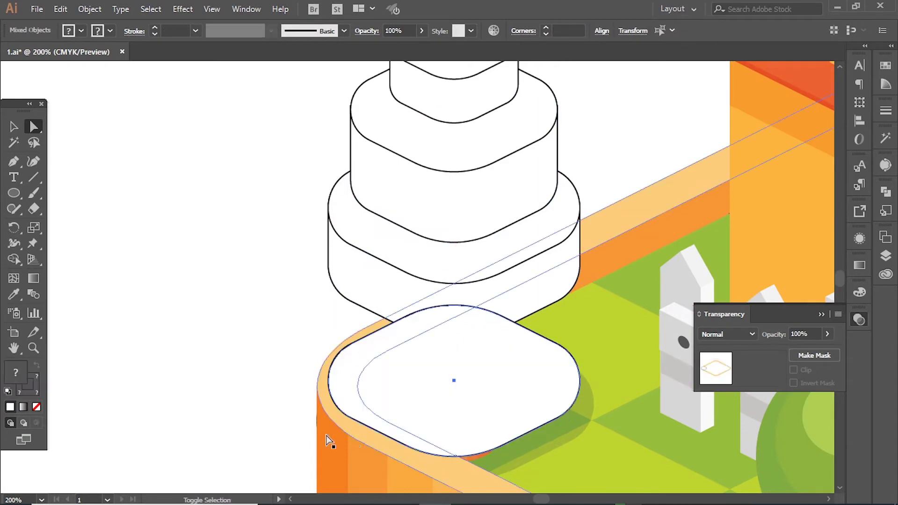
key("shift+m")
left_click(559, 396, "alt")
Fill the leftover rim piece with the pot rim's orange.
key("i")
key("ctrl+minus")
left_click(327, 346)
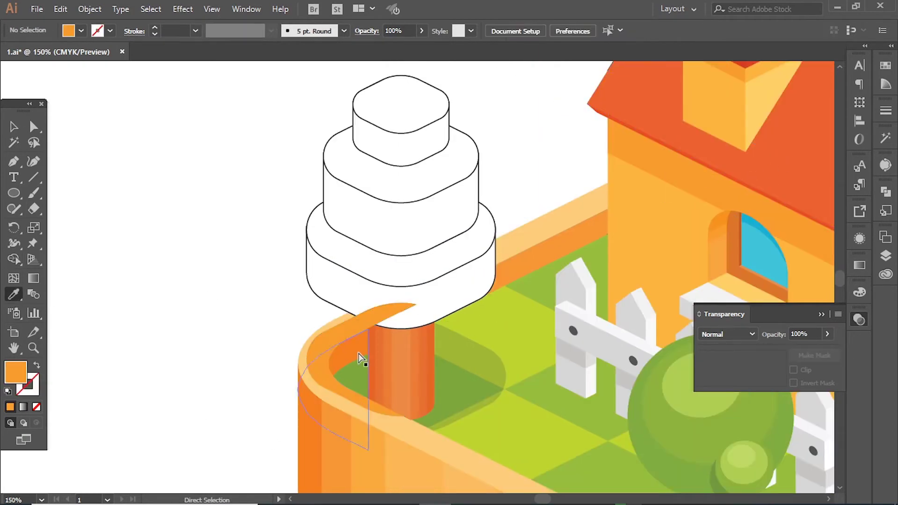
key("ctrl+shift+a")
key("ctrl+0")
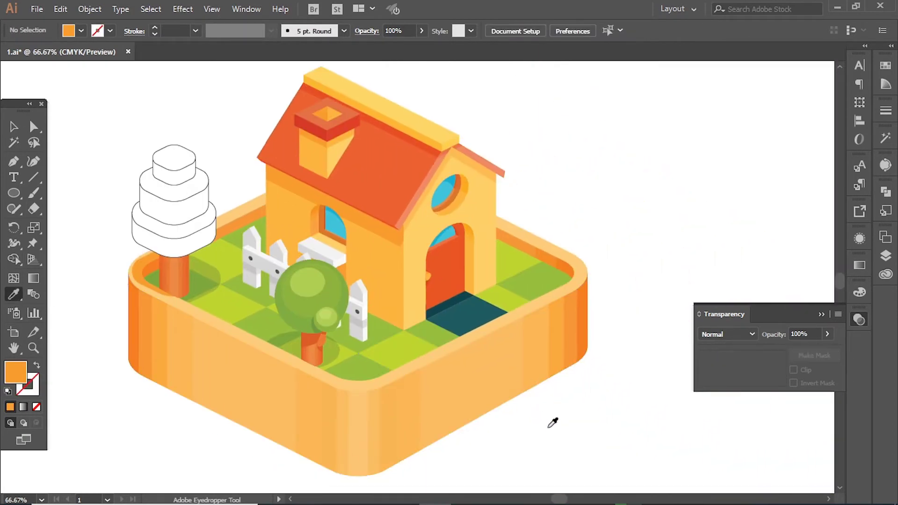
Select the left tree's top and remaining tiers, then deselect and zoom out.
left_click(197, 234, "ctrl")
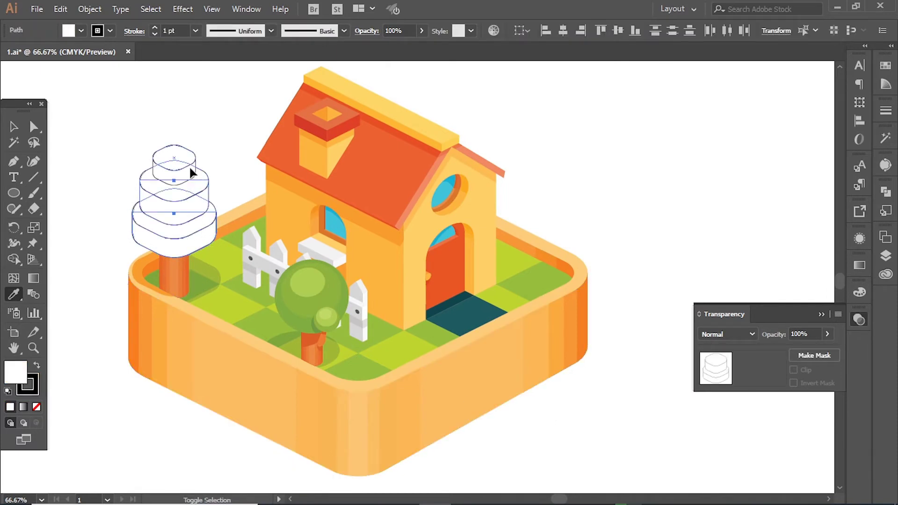
key("a")
left_click(176, 161)
left_click(182, 200, "shift")
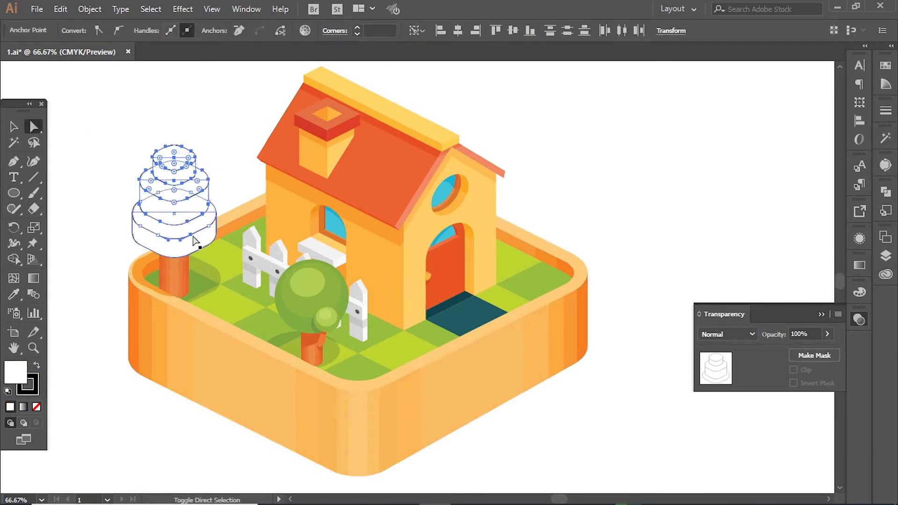
left_click(190, 227, "shift")
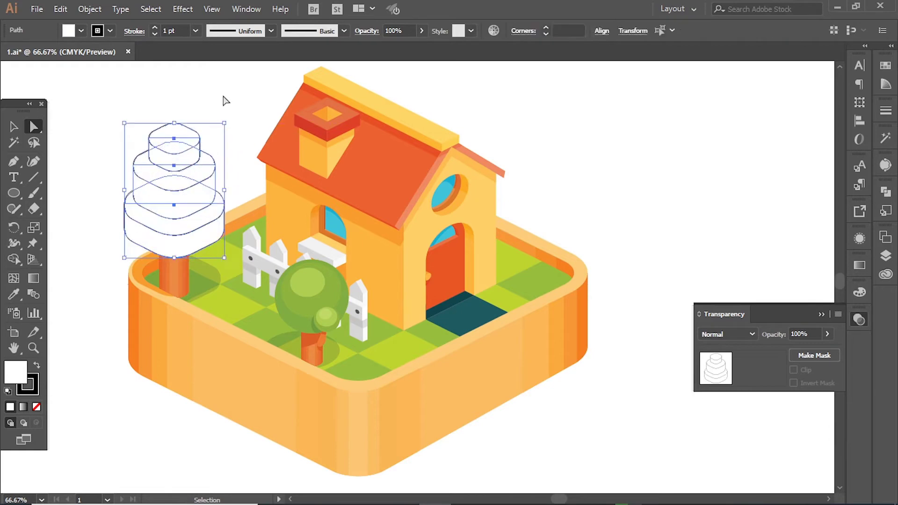
key("v")
left_click(571, 391)
key("ctrl+minus")
Duplicate the left tree's outline to the left and fill the copy's bottom tier green.
key("ctrl+plus")
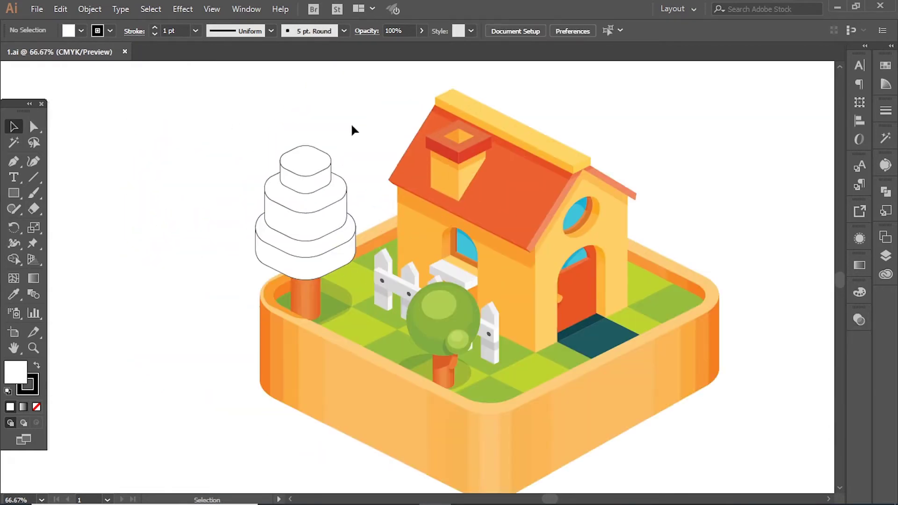
left_click_drag(351, 130, 256, 238)
left_click_drag(304, 210, 158, 210)
key("ctrl+plus")
left_click(244, 276)
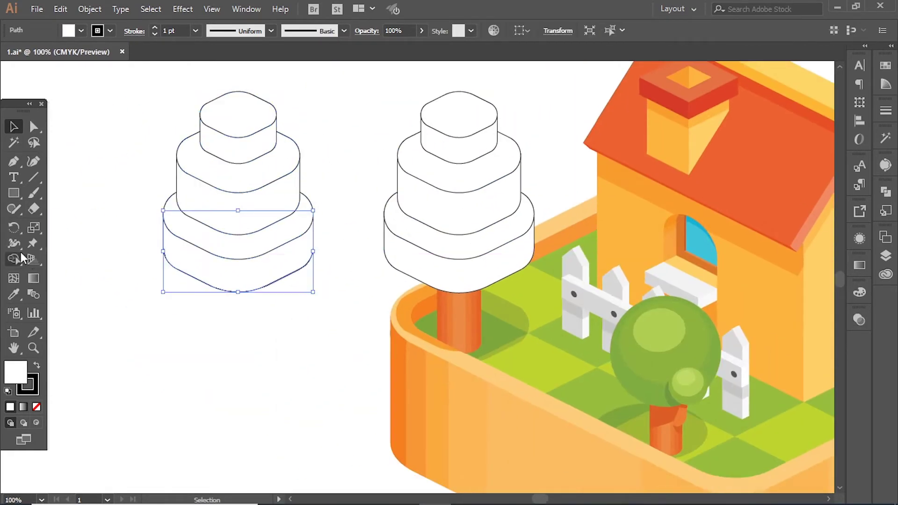
left_click(656, 384)
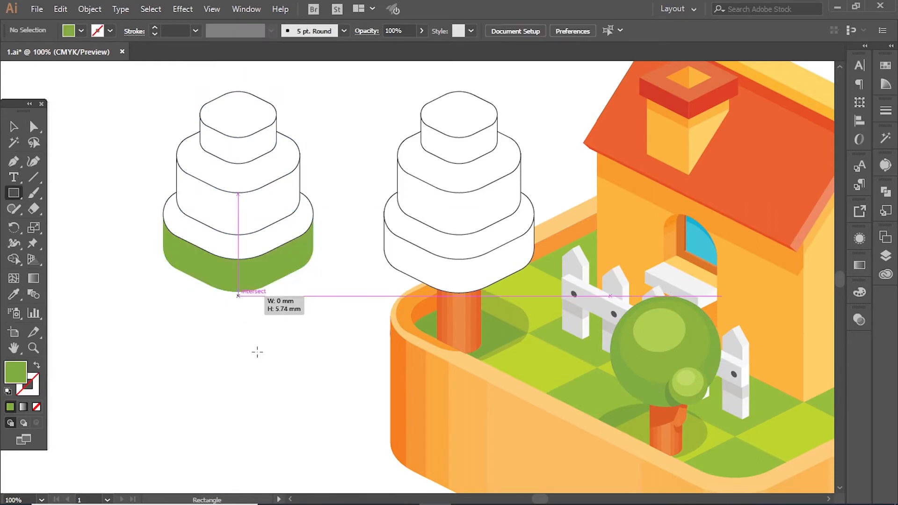
Draw a tall, unfilled, black-outlined rectangle set over the bottom tier.
left_click_drag(218, 209, 259, 372)
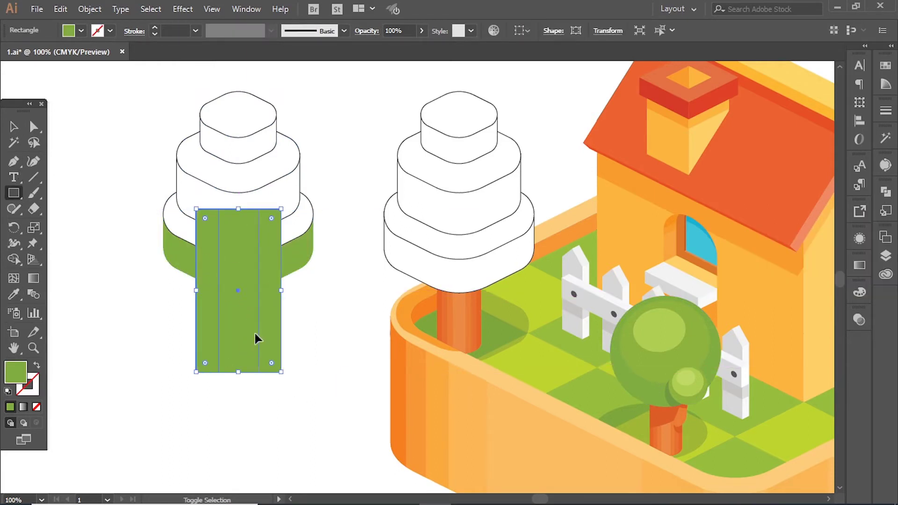
mouse_move(262, 289)
left_mouse_down()
mouse_move(285, 292)
mouse_move(252, 292)
left_mouse_up()
left_click(290, 301)
left_click(14, 294)
left_click(302, 213)
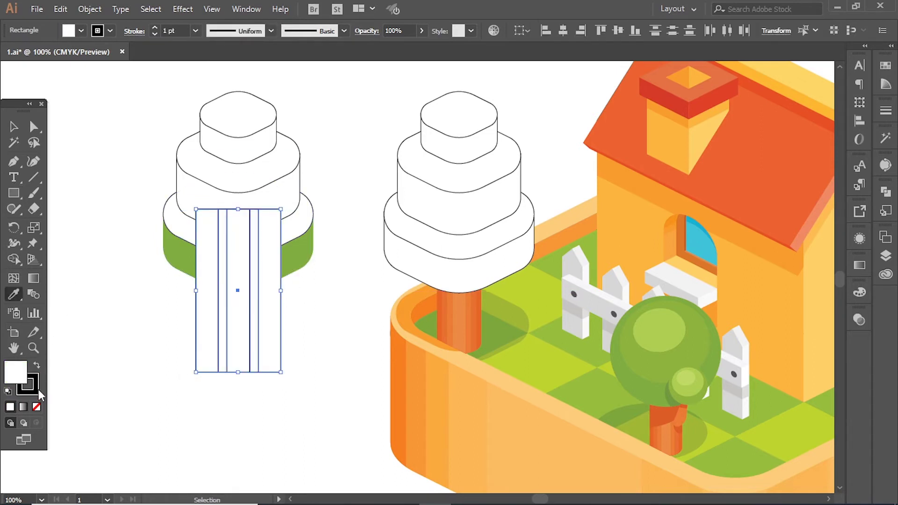
key("slash")
key("ctrl+shift+a")
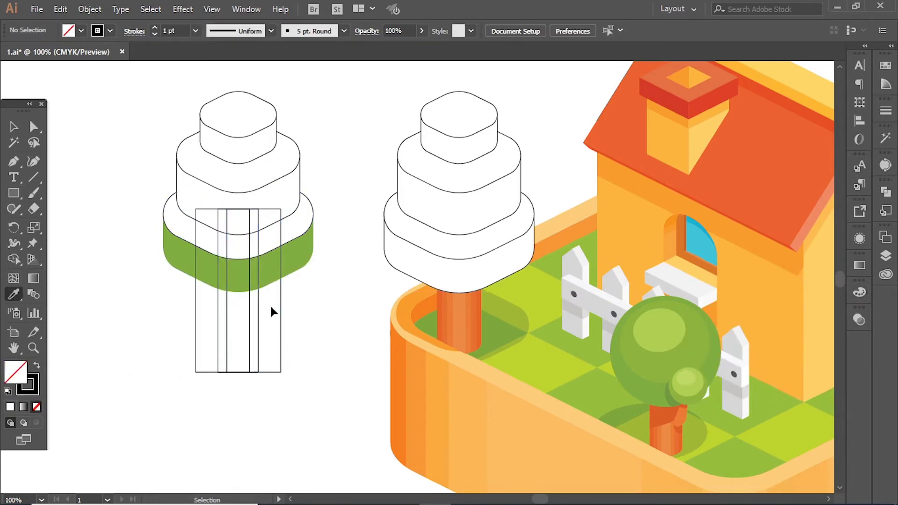
Narrow the rectangle, copy it to both sides, and Shape Builder away parts outside the green band.
left_click(281, 299)
mouse_move(280, 290)
left_mouse_down()
mouse_move(271, 290)
mouse_move(346, 227)
left_mouse_up()
left_click_drag(206, 280, 131, 237)
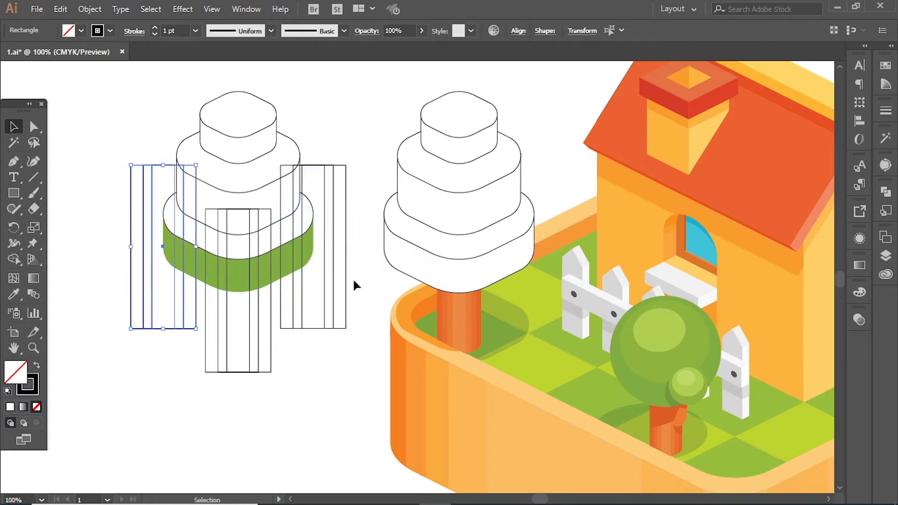
left_click_drag(354, 285, 211, 367)
key("shift+m")
left_click_drag(133, 145, 360, 181)
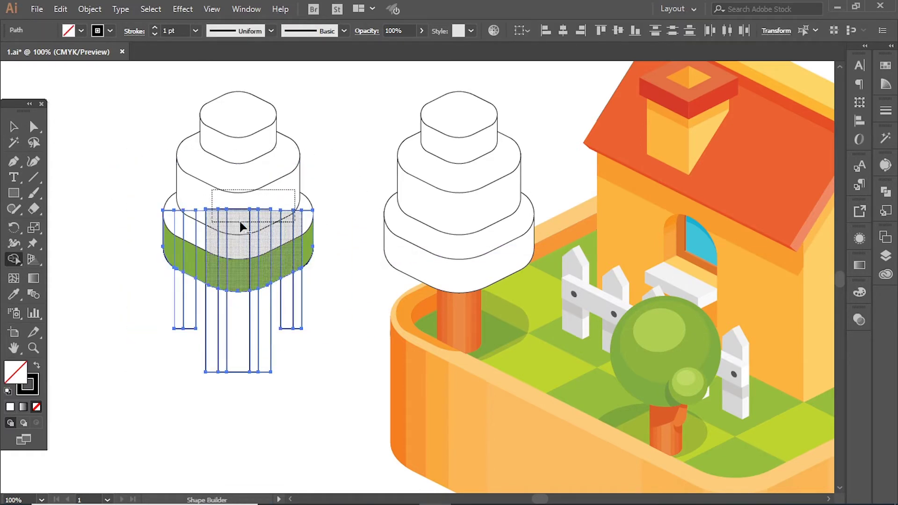
left_click_drag(317, 314, 222, 351)
Divide the green band into stripes with Pathfinder Divide.
left_click(885, 255)
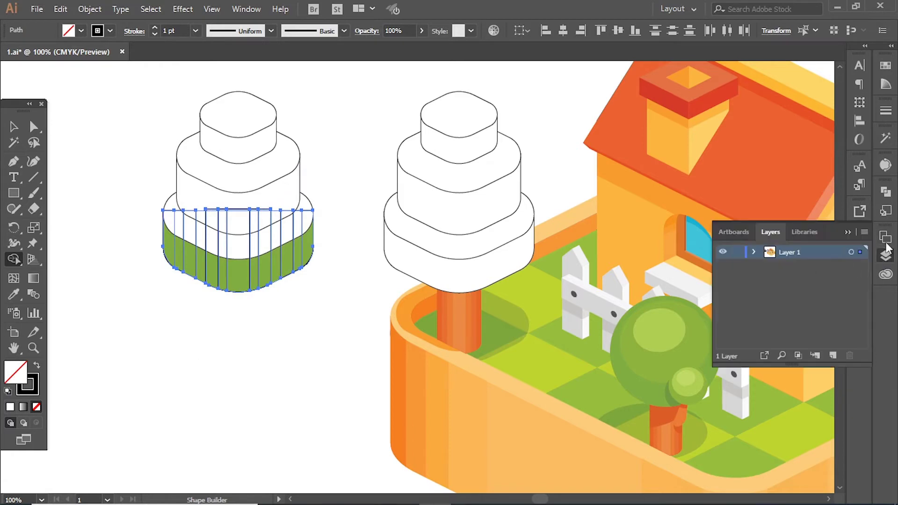
left_click(885, 192)
left_click(734, 252)
left_click(28, 133)
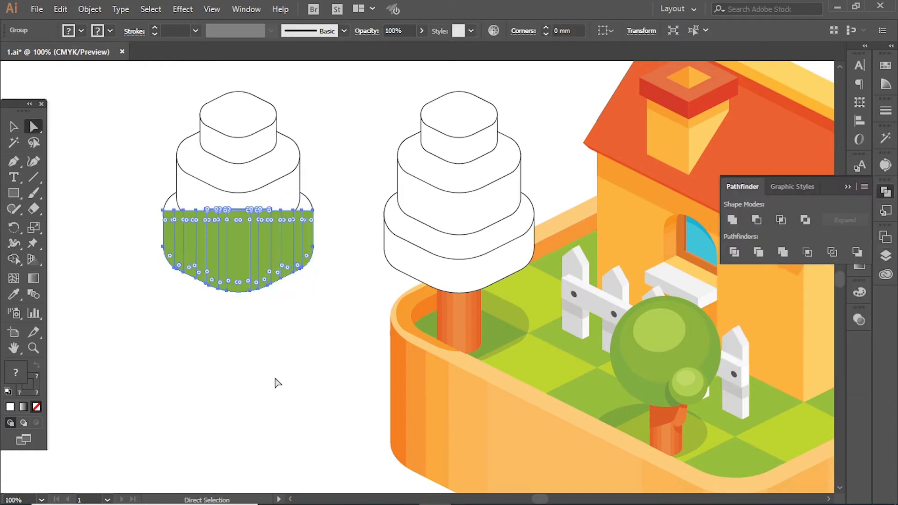
left_click(275, 381)
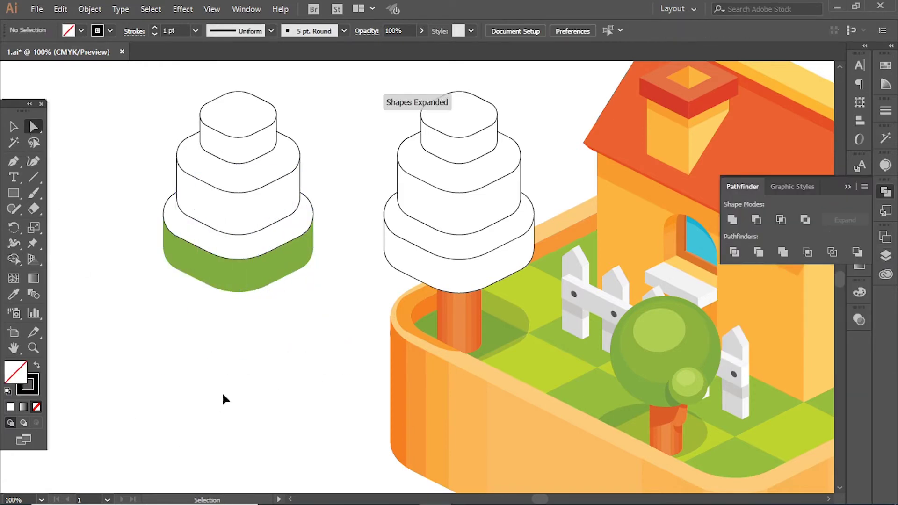
Copy the striped band, colour it light canopy green, and delete the extra thin stripes.
left_click_drag(322, 308, 201, 331)
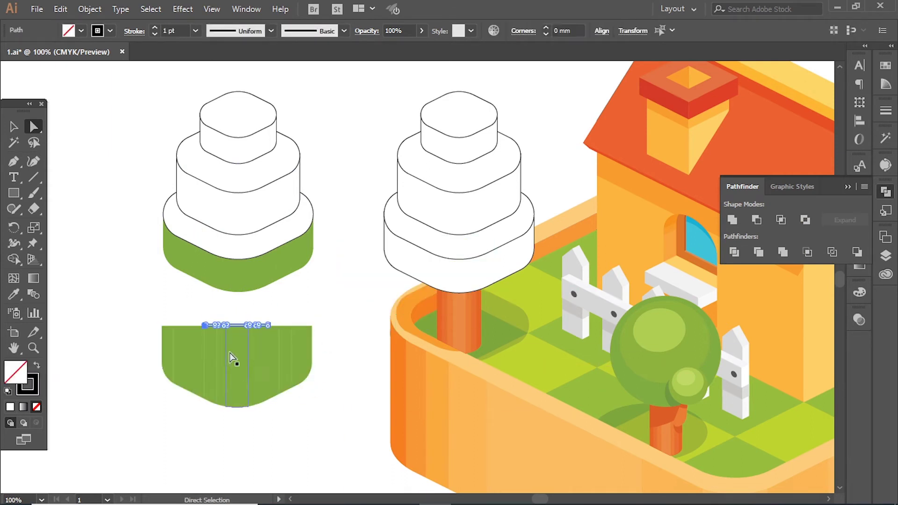
left_click_drag(257, 357, 257, 327)
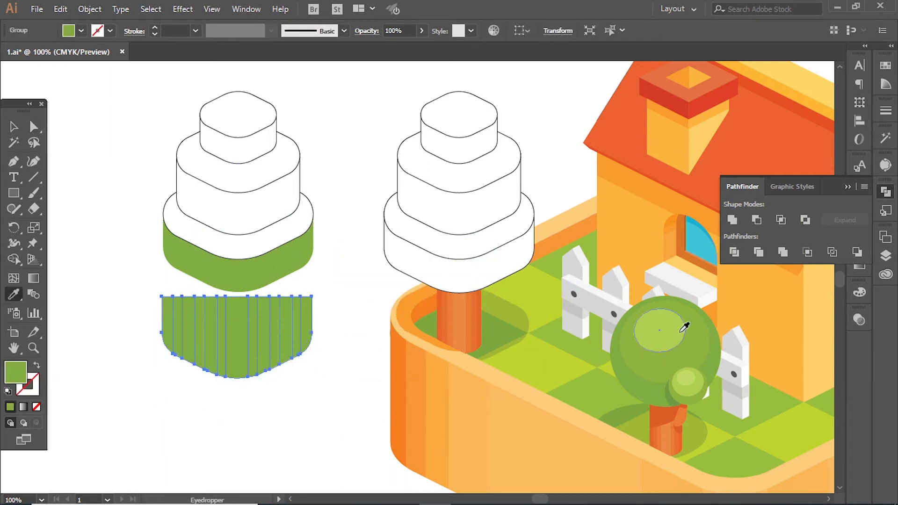
left_click(688, 326)
key("ctrl+equal")
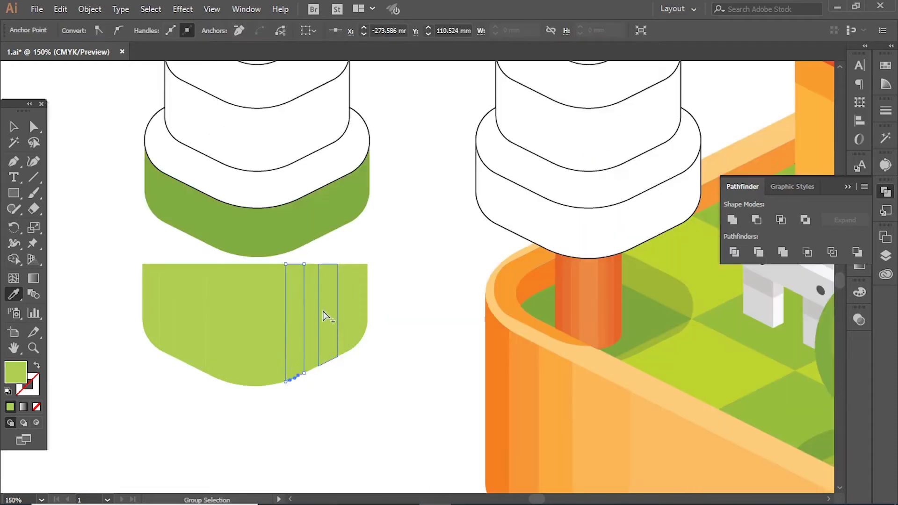
left_click(311, 295, "ctrl+shift")
left_click(185, 302, "ctrl+shift")
key("Delete")
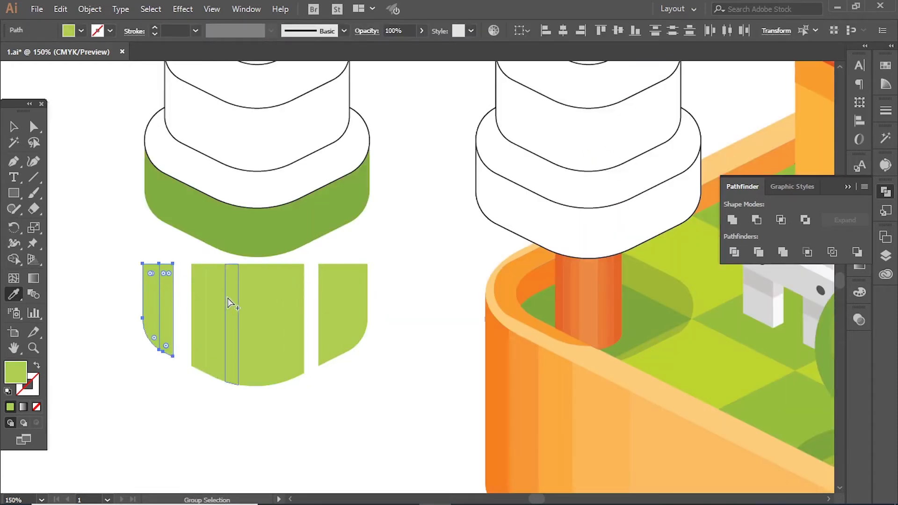
key("Delete")
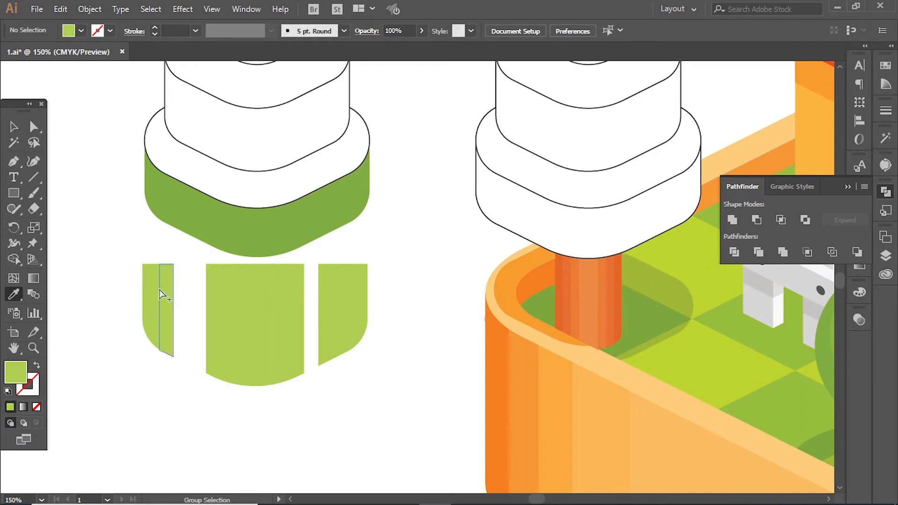
Move the light-green stripes onto the bottom tier's band, re-aligning until they fit.
mouse_move(135, 255)
left_mouse_down()
mouse_move(337, 373)
mouse_move(321, 255)
left_mouse_up()
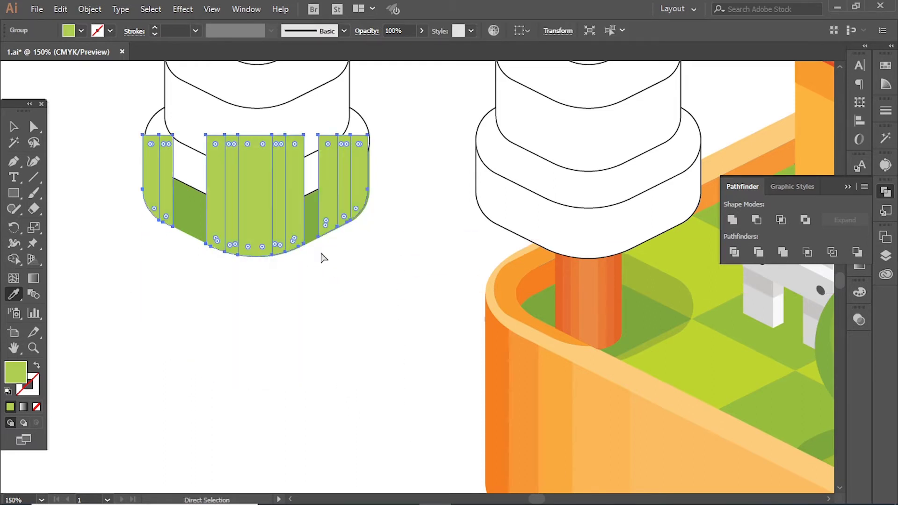
key("ctrl+z")
left_click_drag(323, 363, 319, 237)
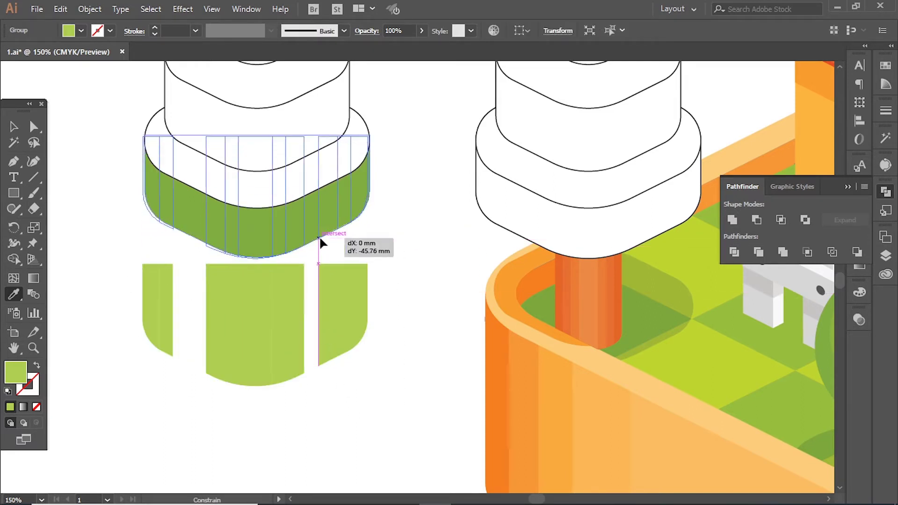
left_click_drag(213, 248, 252, 253)
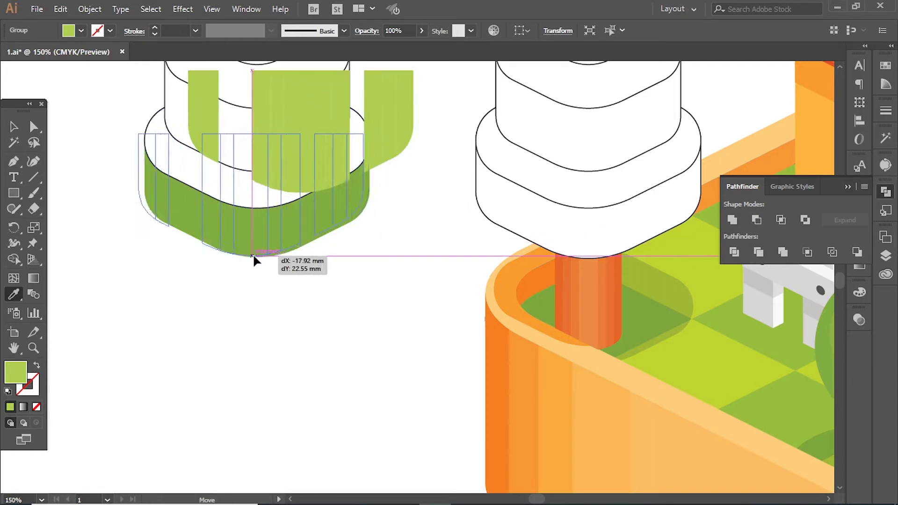
key("ctrl+plus")
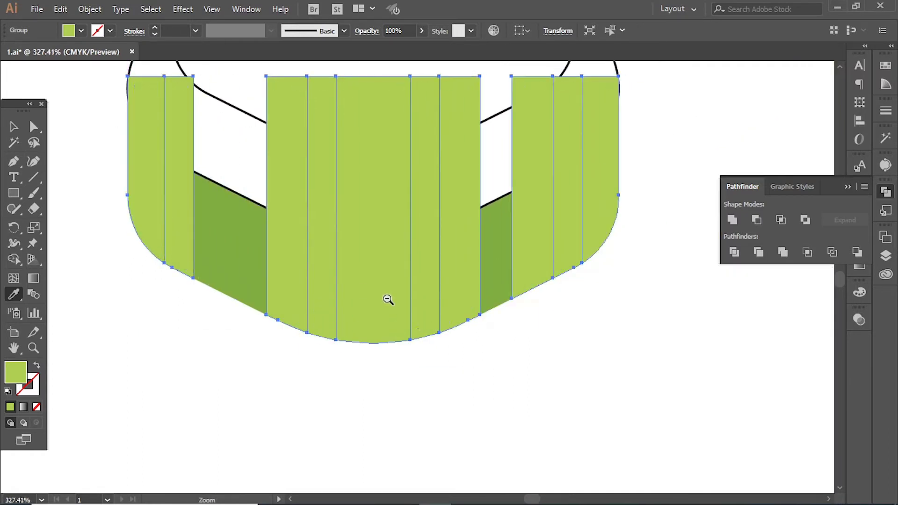
key("ctrl+shift+a")
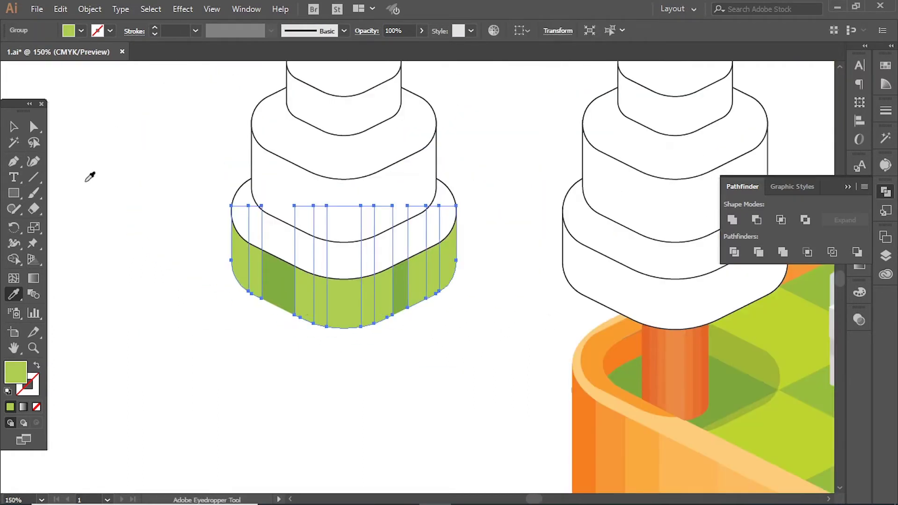
key("a")
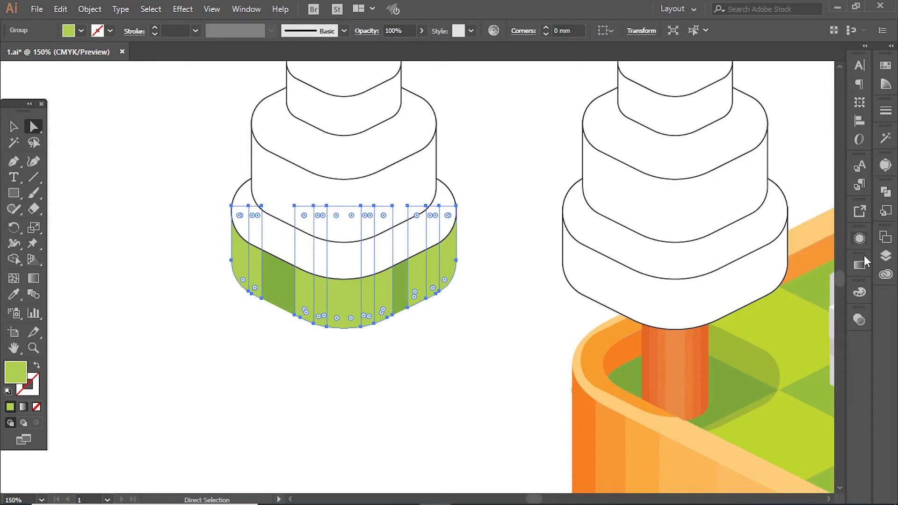
key("F6")
Draw a row of four green squares below the tree.
left_click(327, 303)
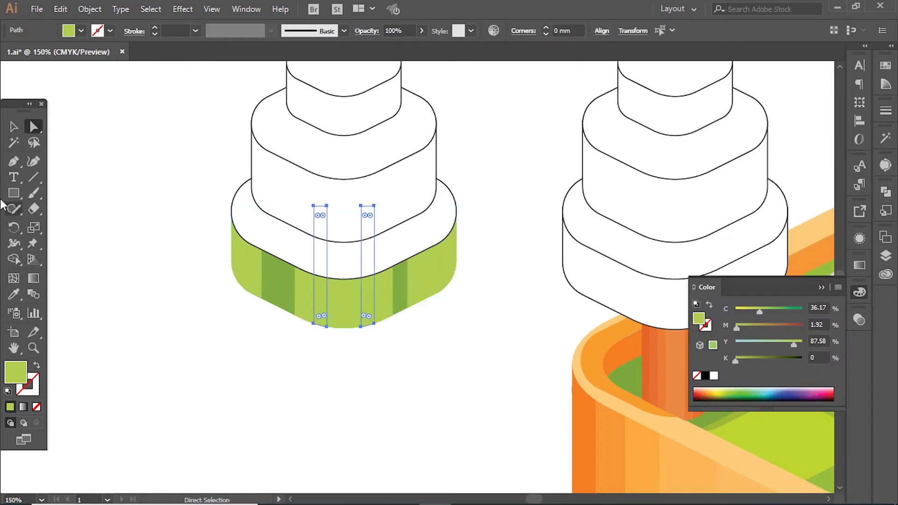
left_click(13, 192)
left_click_drag(252, 352, 316, 399)
left_click_drag(244, 384, 205, 383)
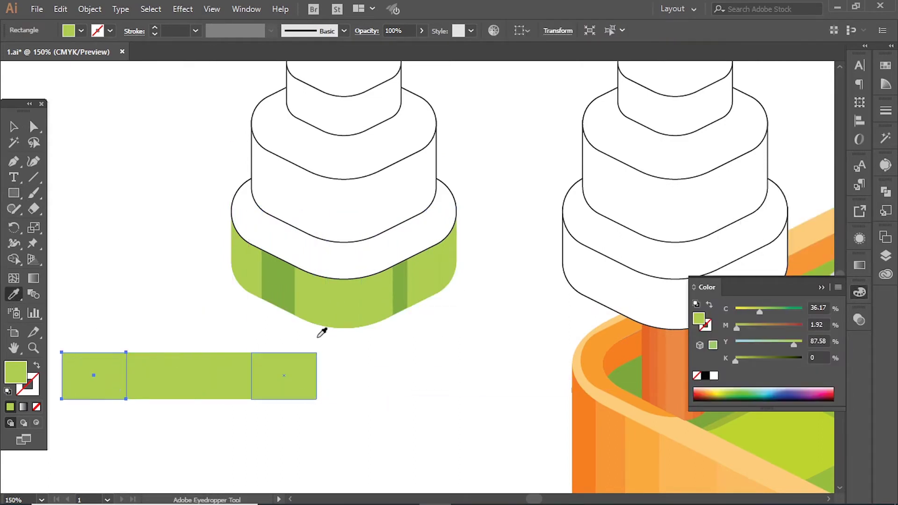
left_click_drag(381, 361, 138, 428)
Apply Edit Colors > Blend Horizontally to grade the four squares' greens.
left_click(60, 9)
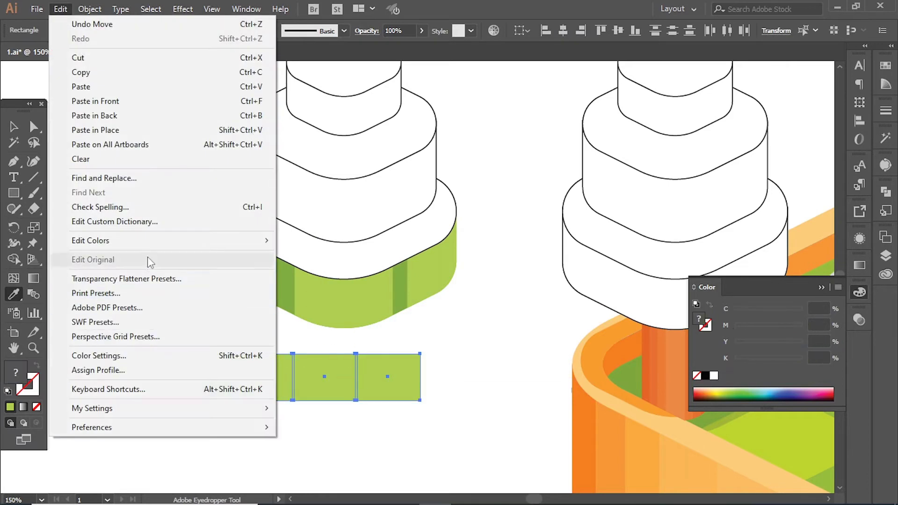
left_click(461, 303)
left_click(472, 366)
left_click_drag(469, 366, 406, 363)
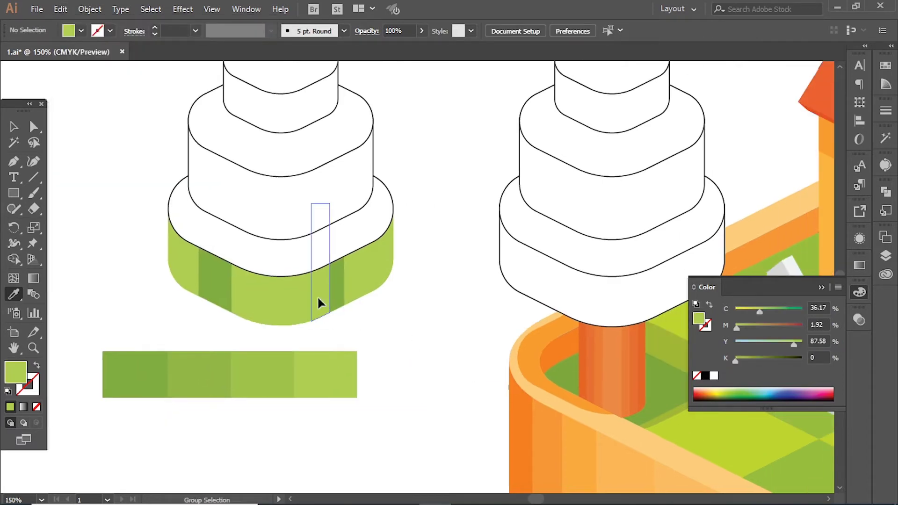
Eyedrop swatch greens onto a middle stripe pair and the two outer stripes.
left_click(304, 294)
left_click(260, 301, "shift")
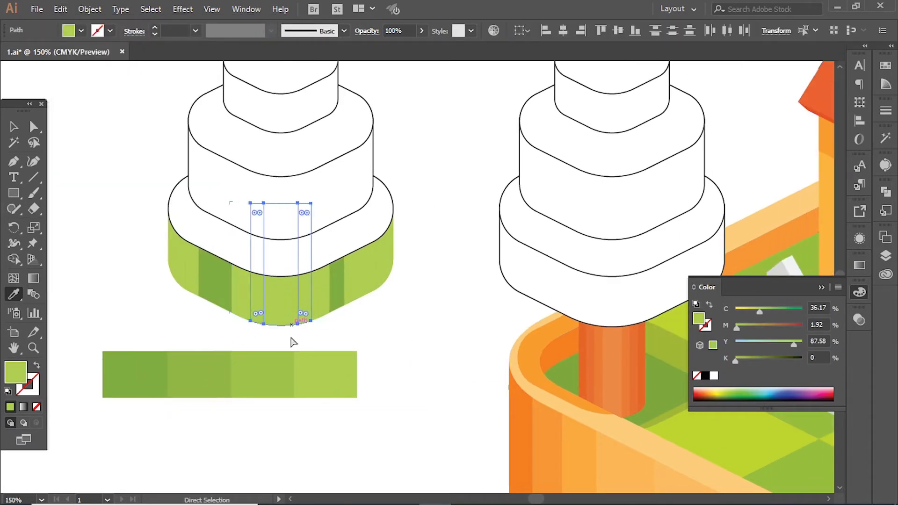
left_click(262, 374)
left_click_drag(374, 199, 199, 255)
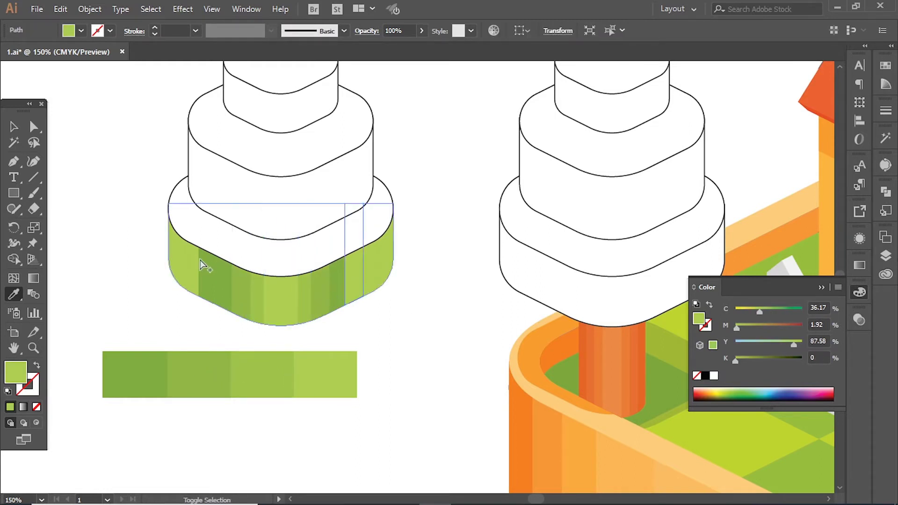
key("i")
left_click(197, 374)
left_click(367, 264)
key("ctrl+shift+a")
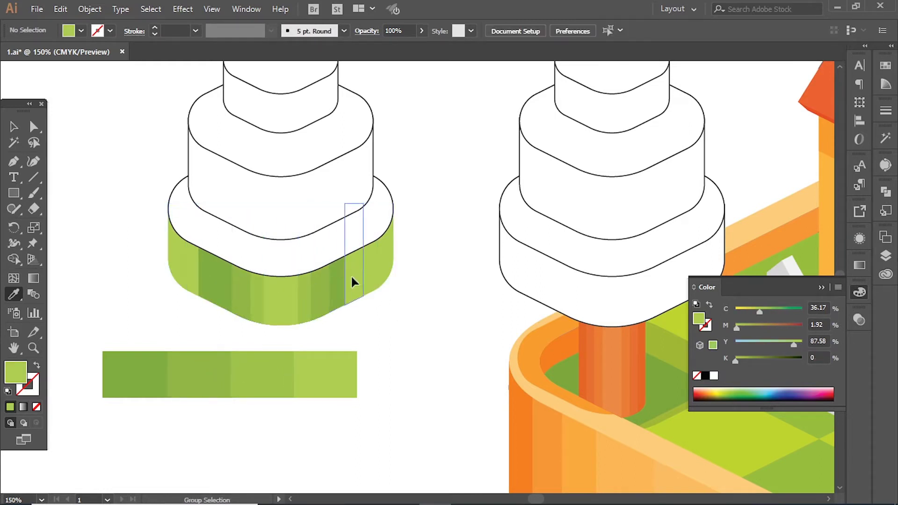
Sample darker greens onto the second-from-outside and outermost stripe pairs.
left_click(369, 262, "ctrl")
left_click(192, 266, "ctrl+shift")
left_click(201, 366)
left_click(177, 252, "ctrl")
left_click(377, 264, "ctrl+shift")
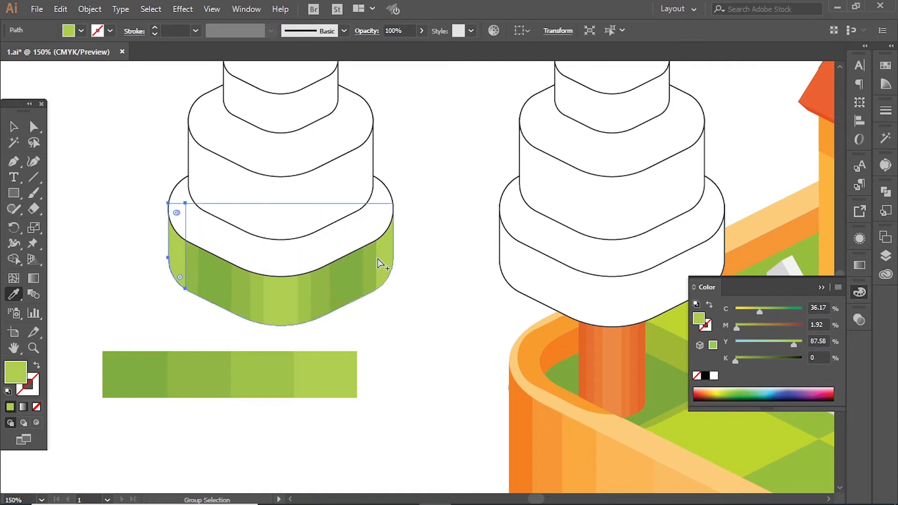
left_click(369, 270)
key("ctrl+shift+a")
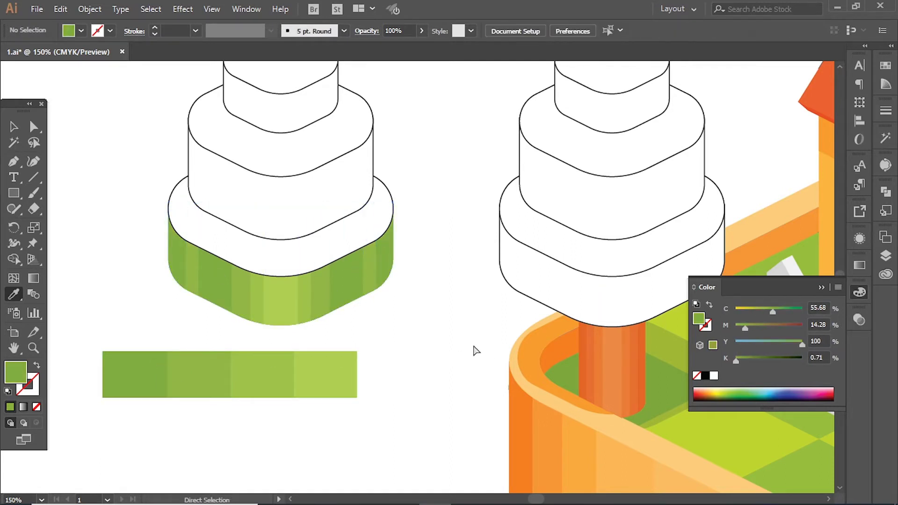
left_click(174, 257, "ctrl")
Switch the colour model to RGB and remove the row of swatch squares.
right_click(748, 329)
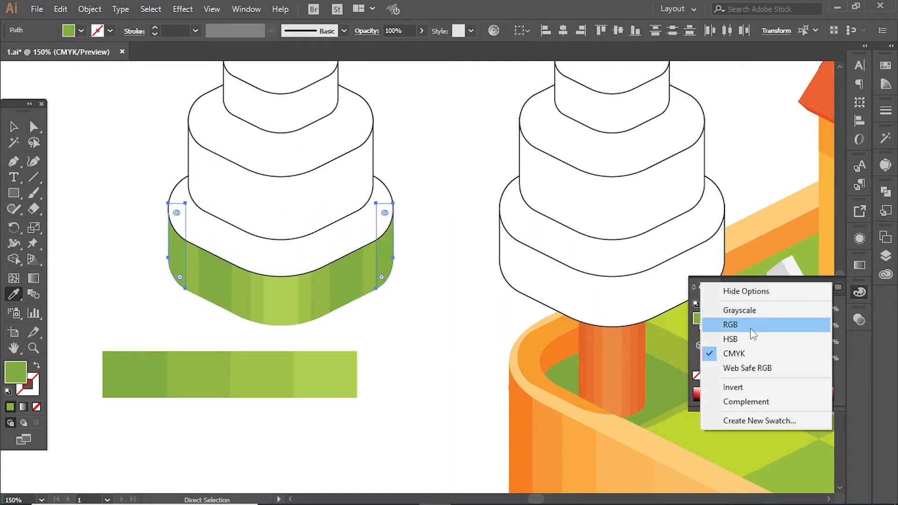
left_click(750, 322)
left_click(445, 325)
scroll(428, 374, "down", 1)
left_click_drag(428, 375, 178, 421)
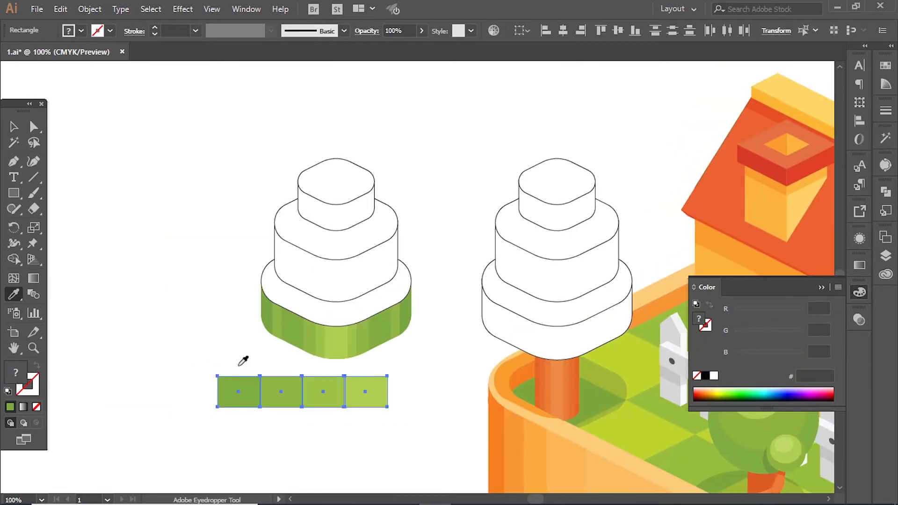
scroll(399, 363, "up", 1)
scroll(444, 346, "up", 2)
key("ctrl+3")
Recolour the outer stripes 81AB40, then darken them to 7AA736.
left_click(423, 285)
left_click(247, 281, "ctrl+shift")
left_click(282, 291)
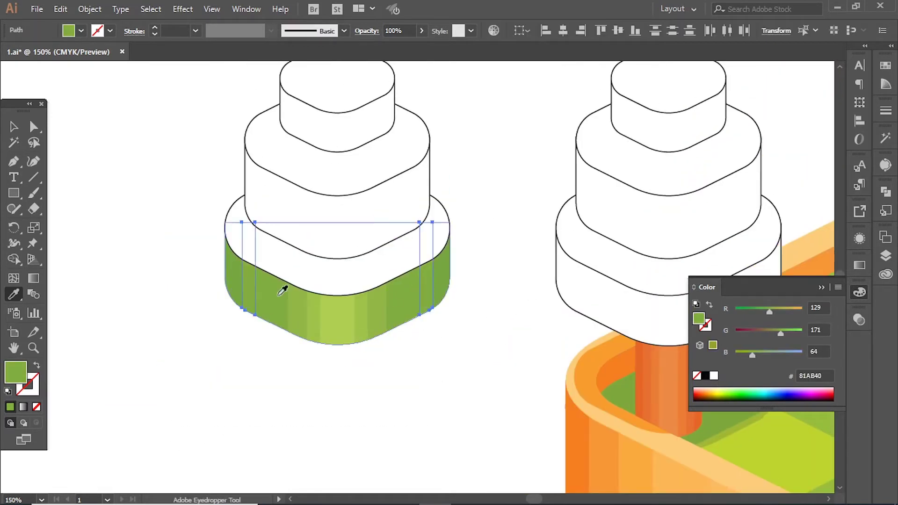
left_click(507, 415)
left_click_drag(752, 355, 750, 355)
left_click(511, 287)
Fill the tier's top face light green and delete the white outline tiers.
scroll(511, 286, "up", 1)
left_click(348, 299, "ctrl")
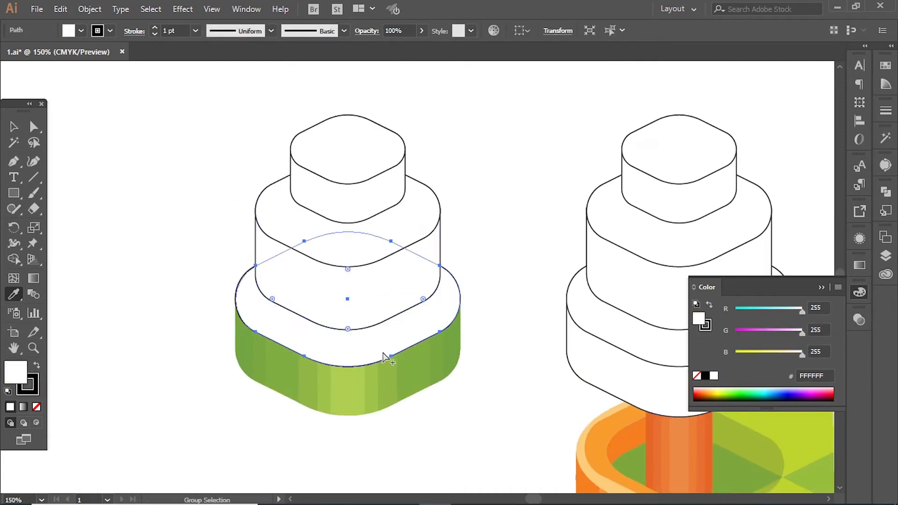
left_click(368, 410)
left_click(422, 436, "ctrl")
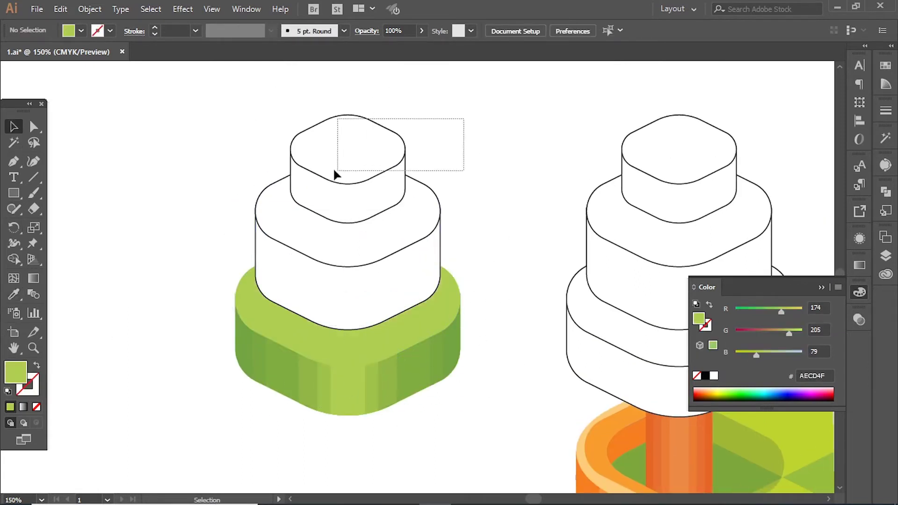
key("Delete")
Duplicate the green base tier upward and scale the copies into smaller middle and top tiers.
left_click(380, 397)
left_click_drag(358, 420, 357, 367)
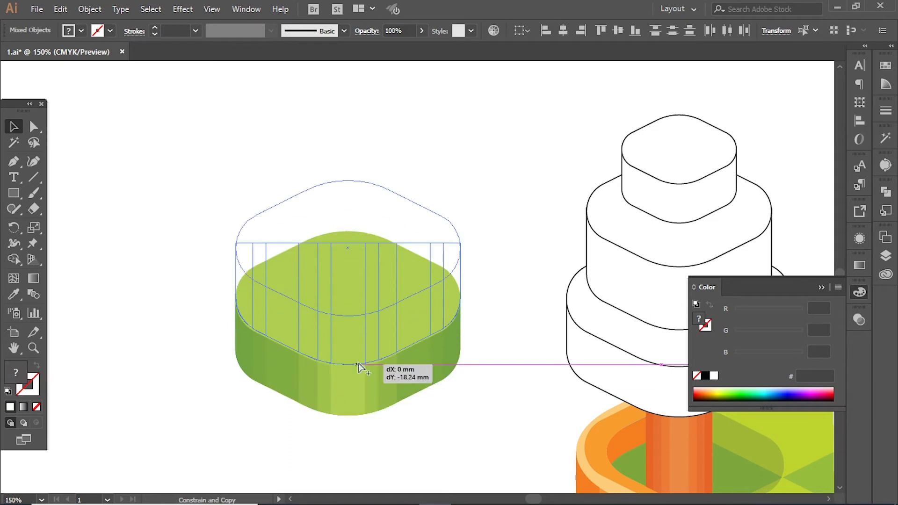
mouse_move(348, 180)
left_mouse_down()
mouse_move(350, 207)
mouse_move(362, 198)
left_mouse_up()
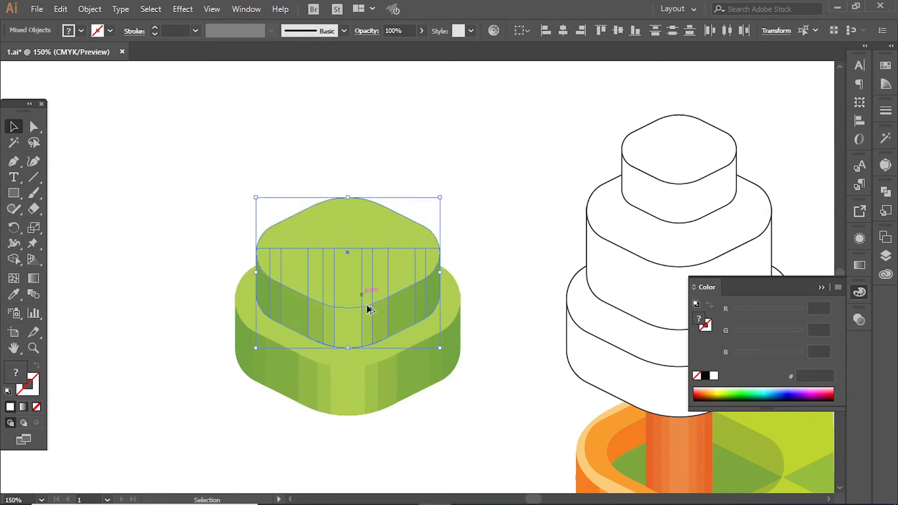
left_click_drag(367, 304, 365, 183)
left_click_drag(445, 124, 410, 138)
mouse_move(374, 179)
left_mouse_down()
mouse_move(374, 189)
mouse_move(355, 192)
left_mouse_up()
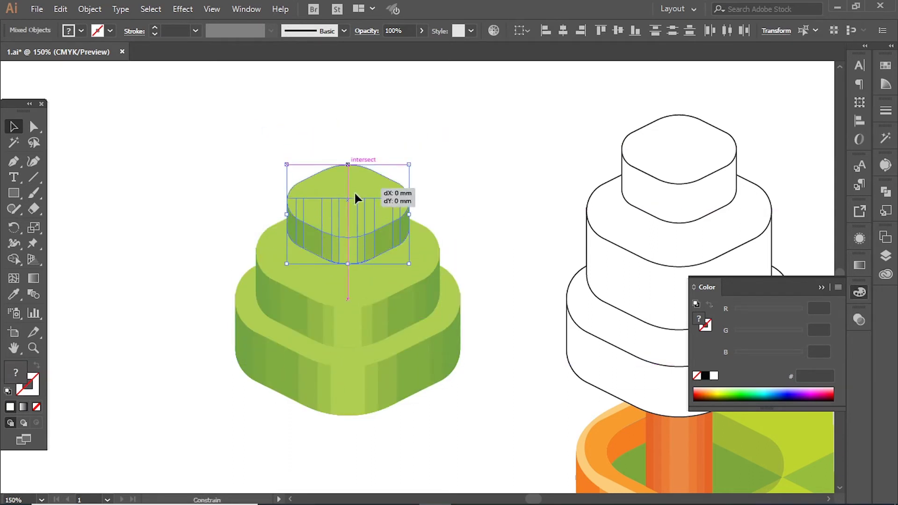
Zoom in on the green tree, lift the top tier off and make it taller.
scroll(353, 290, "down", 3)
left_click(341, 201)
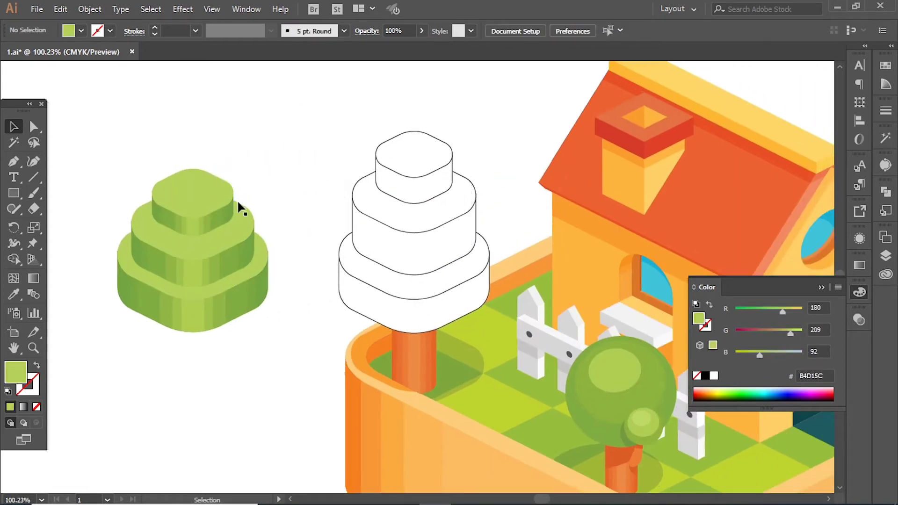
key("ctrl+plus")
left_click(243, 307, "shift")
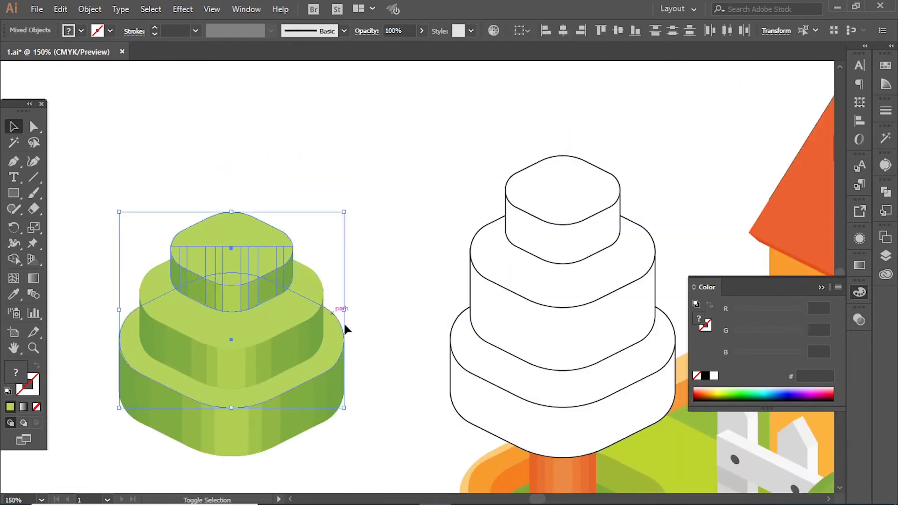
mouse_move(276, 263)
left_mouse_down()
mouse_move(308, 164)
mouse_move(275, 150)
left_mouse_up()
left_click(339, 280)
Move the lower tier straight down and stretch the middle tier taller with Direct Selection.
scroll(339, 280, "down", 4)
left_click_drag(447, 367, 171, 469)
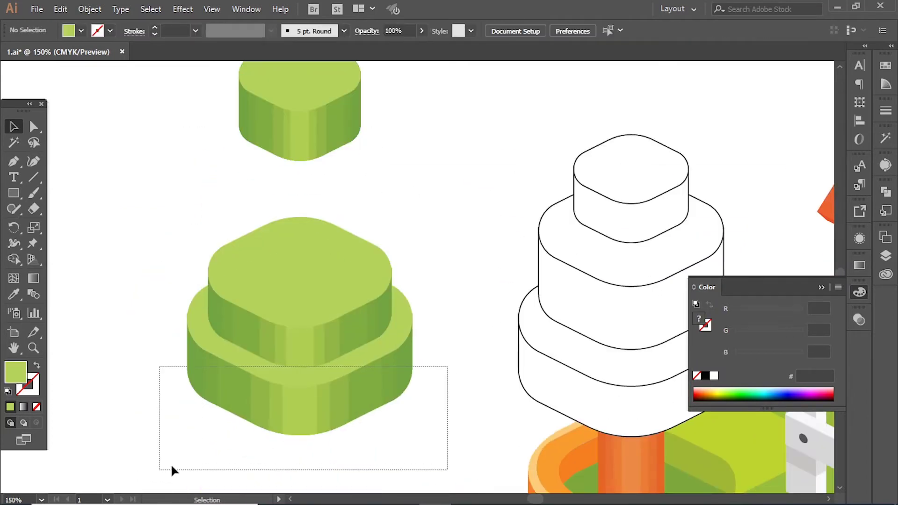
left_click_drag(378, 328, 378, 458)
left_click_drag(446, 200, 181, 291)
left_click_drag(302, 310, 303, 285)
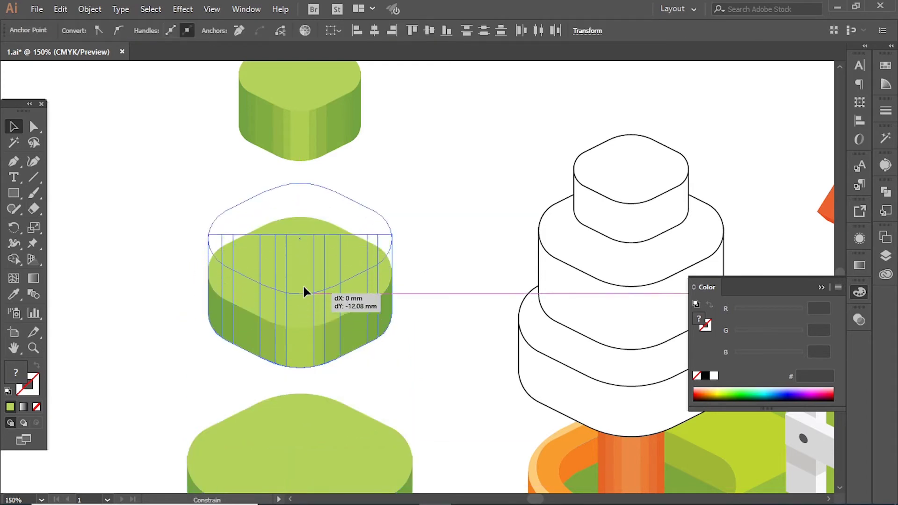
Stretch the bottom tier taller and move it up beneath the other tiers.
scroll(395, 257, "down", 2)
key("ctrl+minus")
left_click_drag(394, 294, 229, 362)
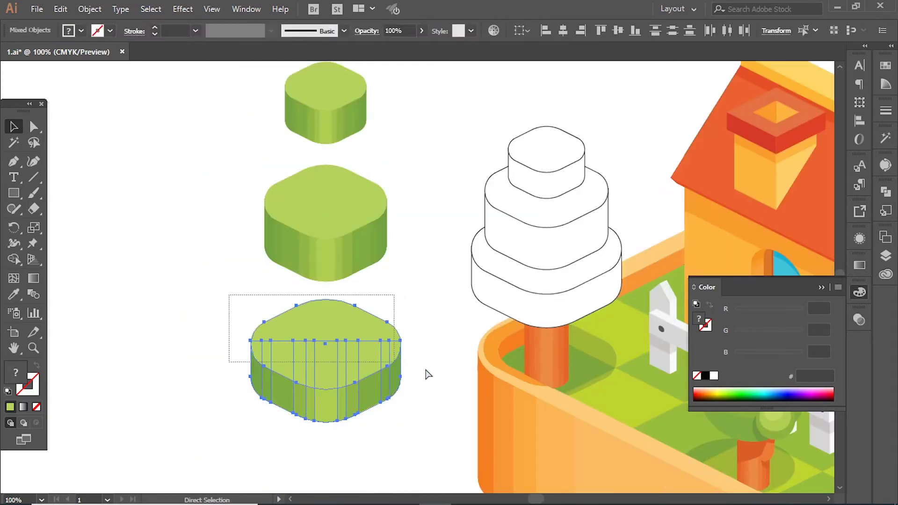
left_click_drag(340, 307, 341, 284)
key("v")
mouse_move(350, 353)
left_mouse_down()
mouse_move(349, 310)
mouse_move(352, 317)
left_mouse_up()
Drop the top tier onto the stack and delete the white outline tree.
scroll(351, 262, "up", 3)
left_click(297, 209)
left_click_drag(327, 164, 338, 233)
left_click_drag(468, 171, 526, 307)
key("Delete")
Move the three green tiers onto the orange trunk.
mouse_move(425, 173)
left_mouse_down()
mouse_move(318, 388)
mouse_move(527, 402)
left_mouse_up()
key("ctrl+minus")
key("ctrl+shift+a")
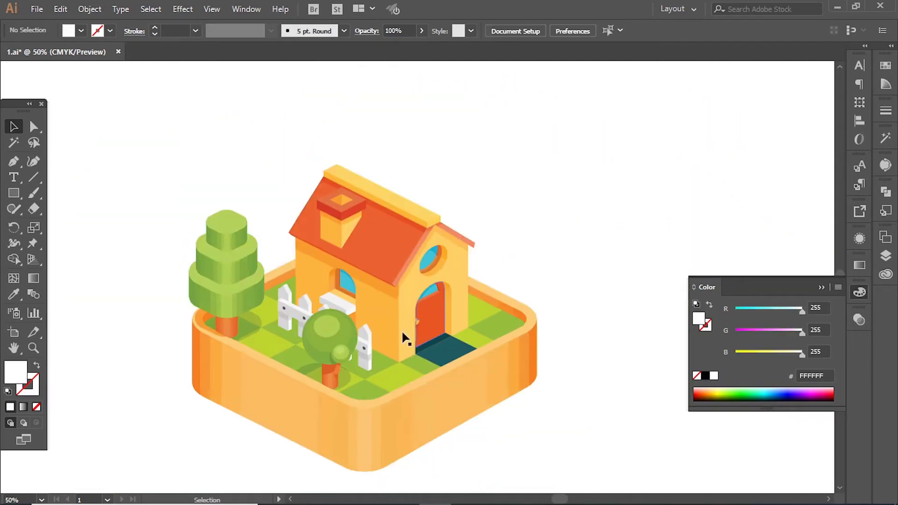
scroll(554, 420, "up", 3)
Draw a large circle over the house with a gradient fill, its end stop set to RGB.
key("l")
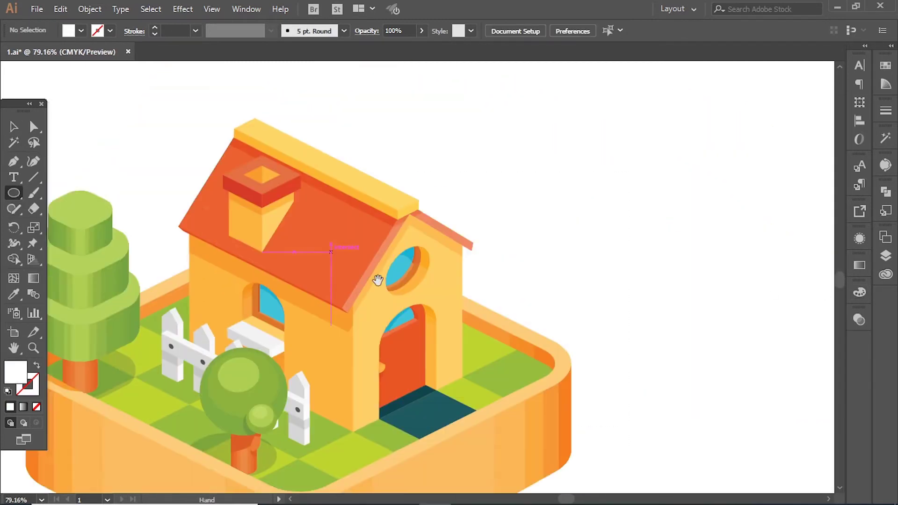
left_click_drag(420, 263, 560, 402)
left_click(859, 265)
left_click(703, 290)
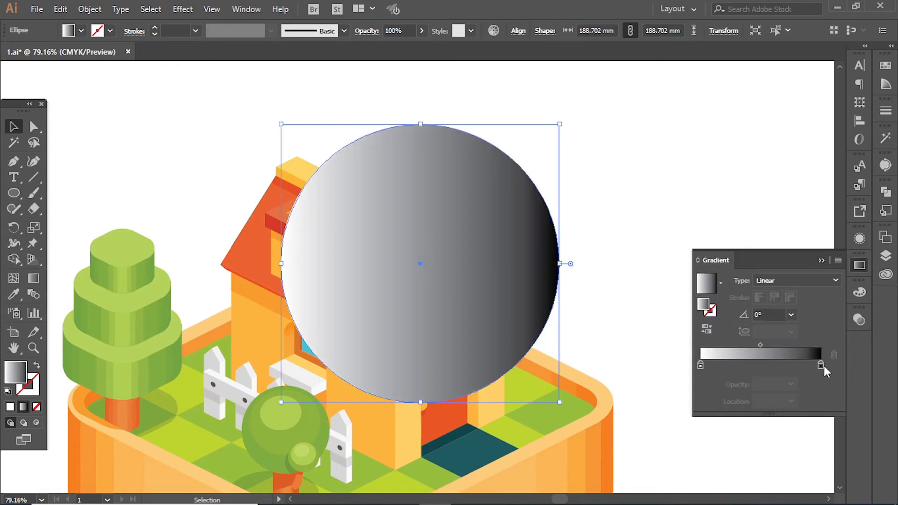
double_click(820, 365)
left_click(819, 205)
left_click(757, 224)
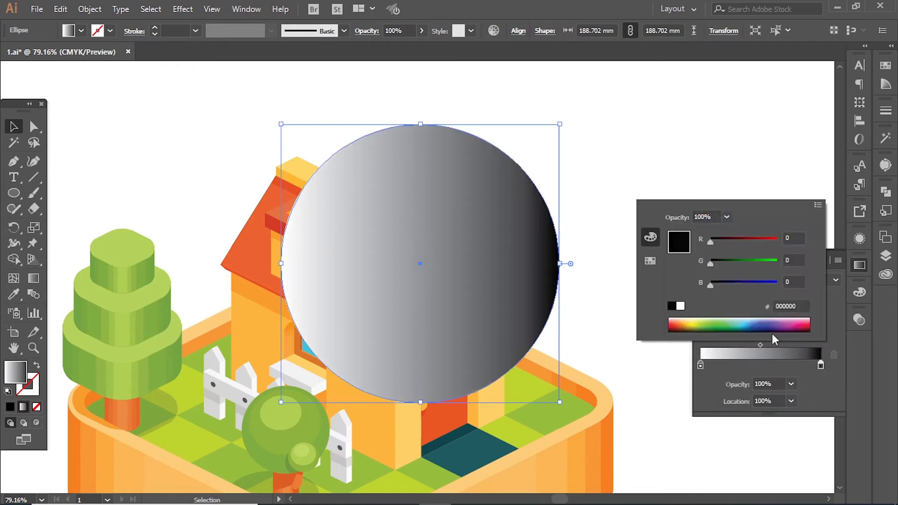
Set the circle's blending mode to Overlay and move it over the house.
left_click(860, 320)
left_click(725, 334)
left_click(720, 196)
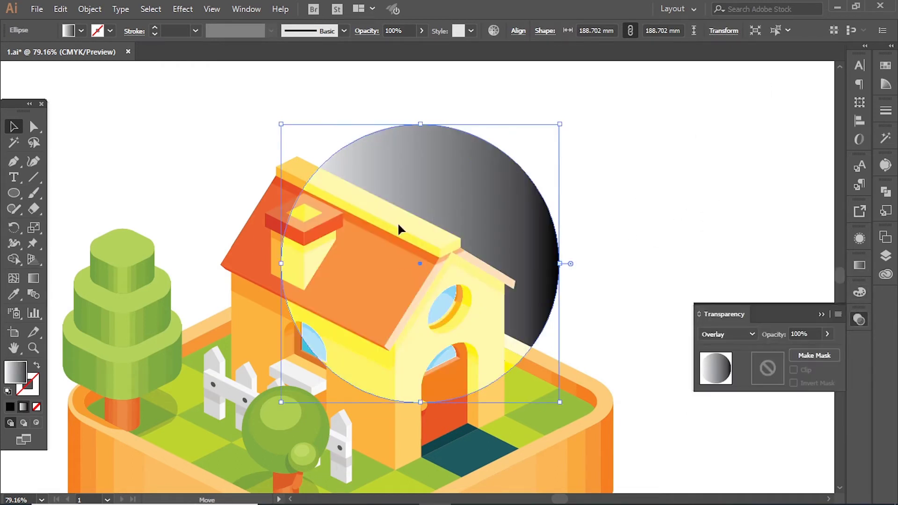
left_click_drag(399, 229, 332, 259)
Make the circle's gradient radial, with the outer colour white and fully transparent.
left_click(859, 266)
left_click(797, 280)
left_click(767, 300)
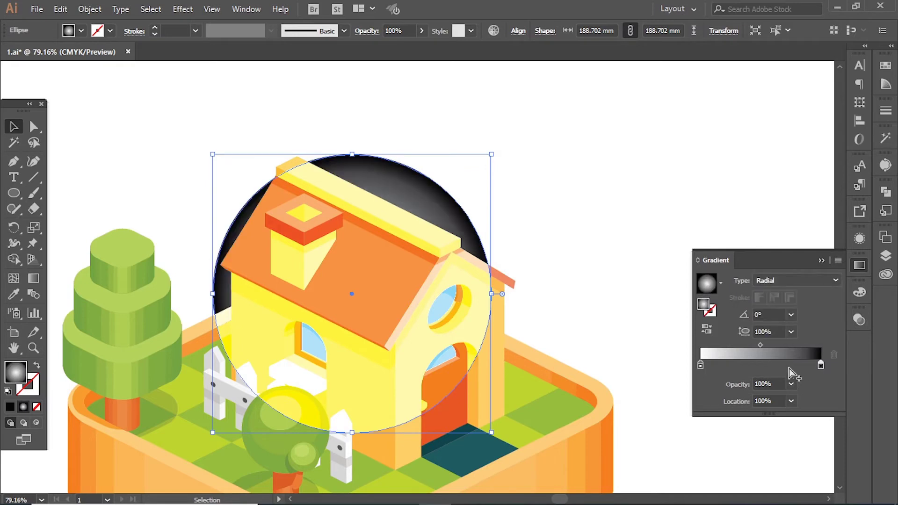
double_click(821, 365)
left_click(812, 321)
left_click(790, 384)
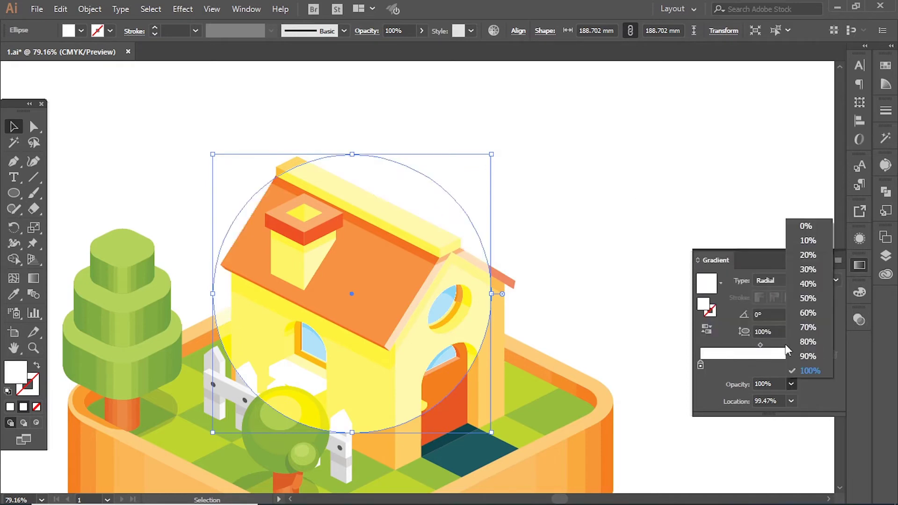
left_click(804, 226)
key("ctrl+equal")
key("ctrl+minus")
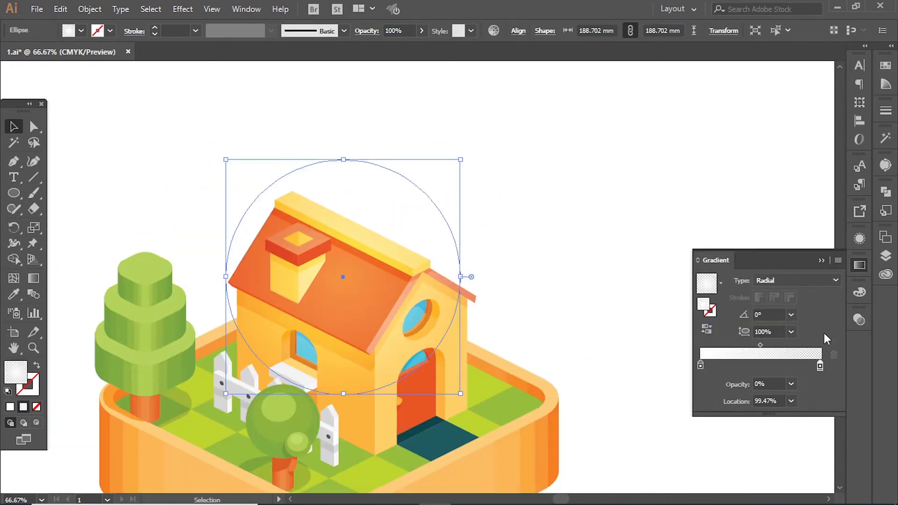
Clip the Overlay glow circle to a copy of the roof with Ctrl+7 and place it on the roof.
left_click(859, 320)
left_click(727, 334)
left_click(621, 216)
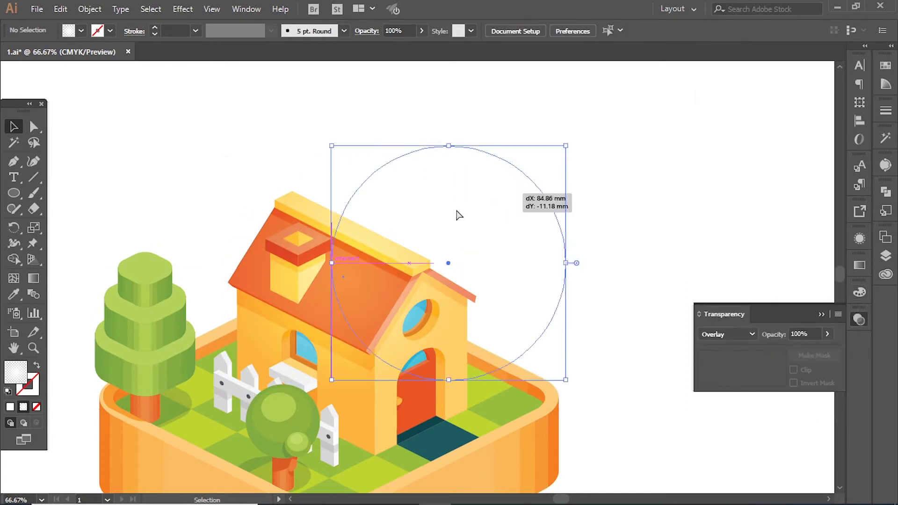
left_click_drag(458, 214, 424, 252)
left_click(425, 255)
left_click_drag(392, 285, 652, 197)
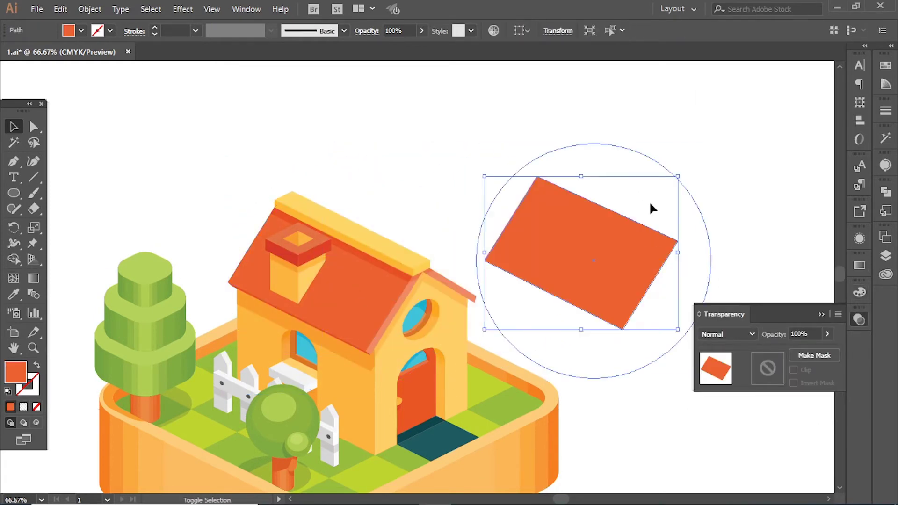
key("ctrl+7")
key("ctrl+equal")
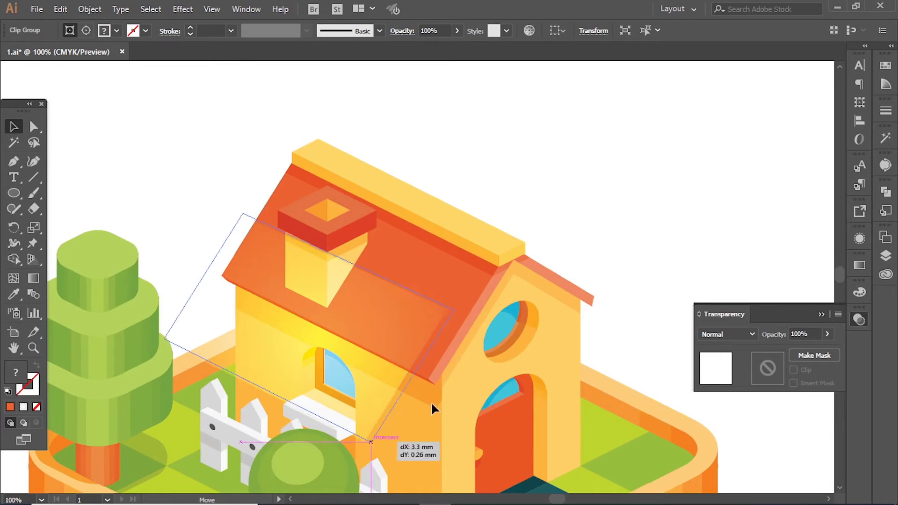
left_click_drag(652, 200, 431, 382)
key("ctrl+minus")
Adjust the roof highlight's gradient fade and position a glow circle over the front gable wall.
left_click(447, 262)
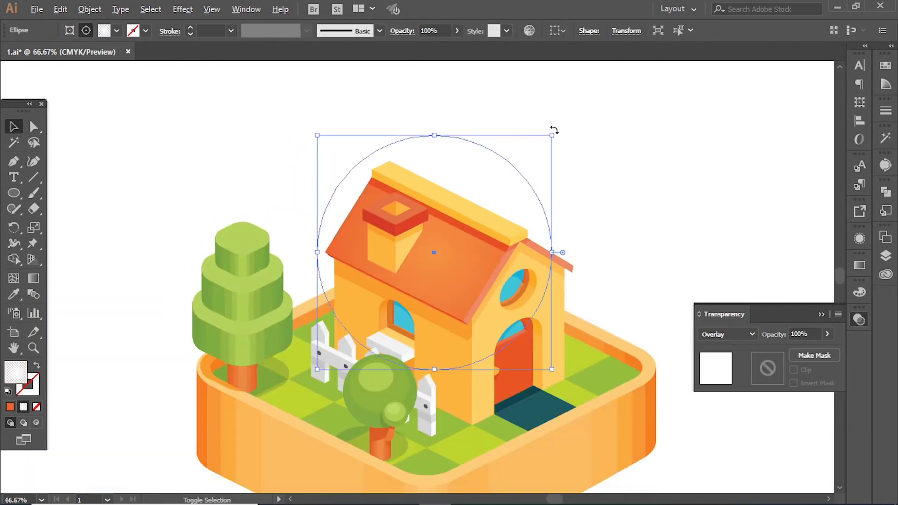
left_click(860, 265)
left_click(701, 365)
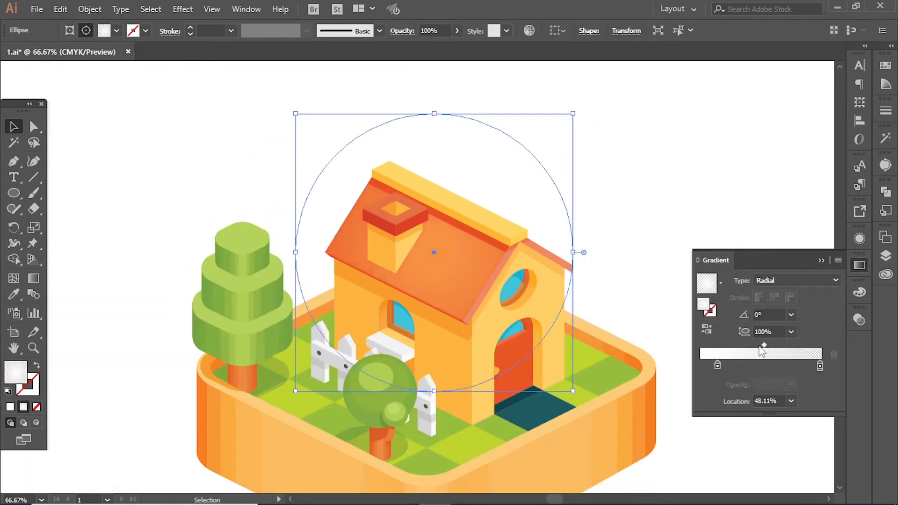
left_click_drag(702, 160, 662, 95)
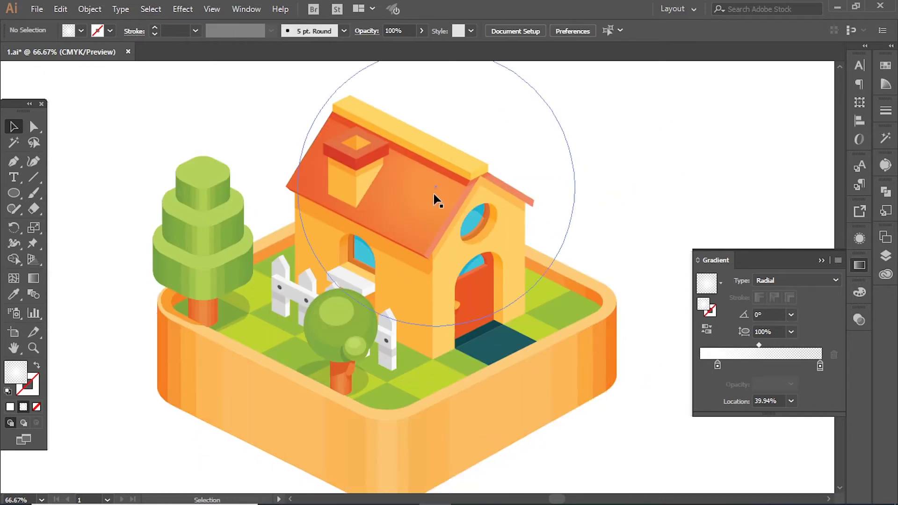
left_click_drag(530, 250, 541, 255)
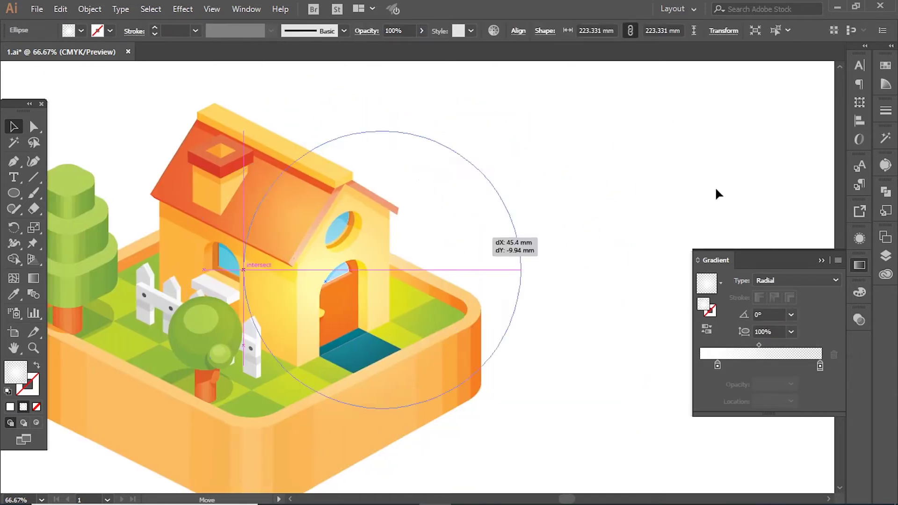
Clip the glow circle to the front gable wall shape and place it on the wall.
left_click(363, 241, "alt")
left_click(341, 216)
scroll(342, 216, "up", 3)
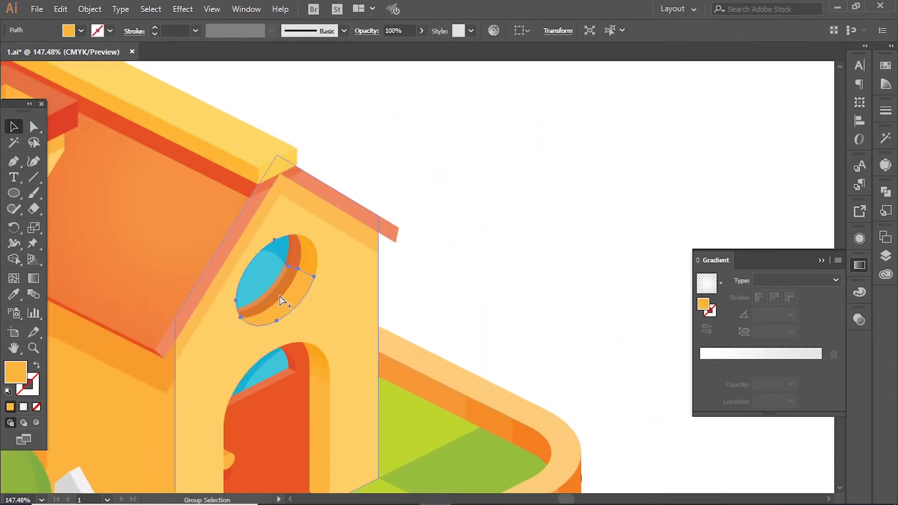
left_click(294, 247, "shift")
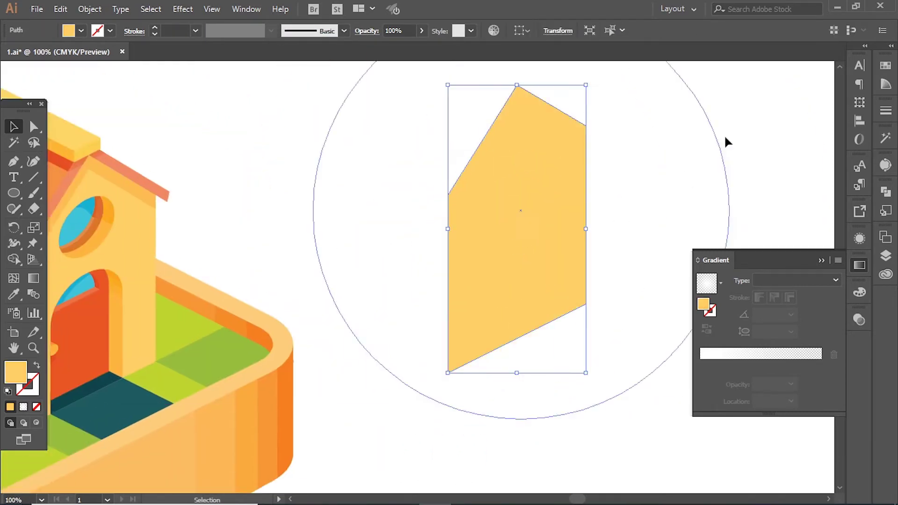
key("ctrl+7")
left_click_drag(371, 369, 271, 397)
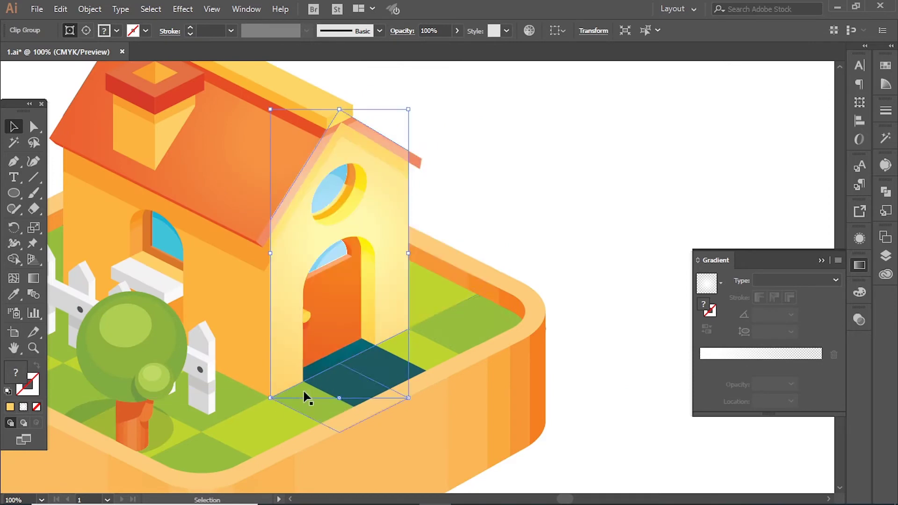
Shrink and reposition the front wall glow around its upper window.
left_click(393, 228, "ctrl+alt")
left_click_drag(548, 240, 401, 206)
mouse_move(421, 176)
left_mouse_down()
mouse_move(387, 246)
mouse_move(414, 214)
left_mouse_up()
scroll(501, 195, "down", 5)
scroll(460, 174, "up", 3)
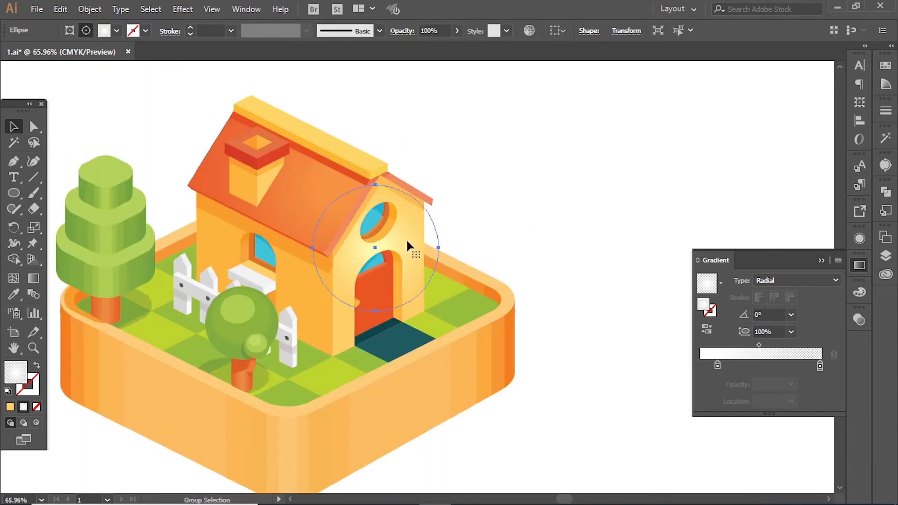
left_click(539, 166)
Move and enlarge a glow circle over the left wall, lowering its opacity to 49%.
left_click(414, 251)
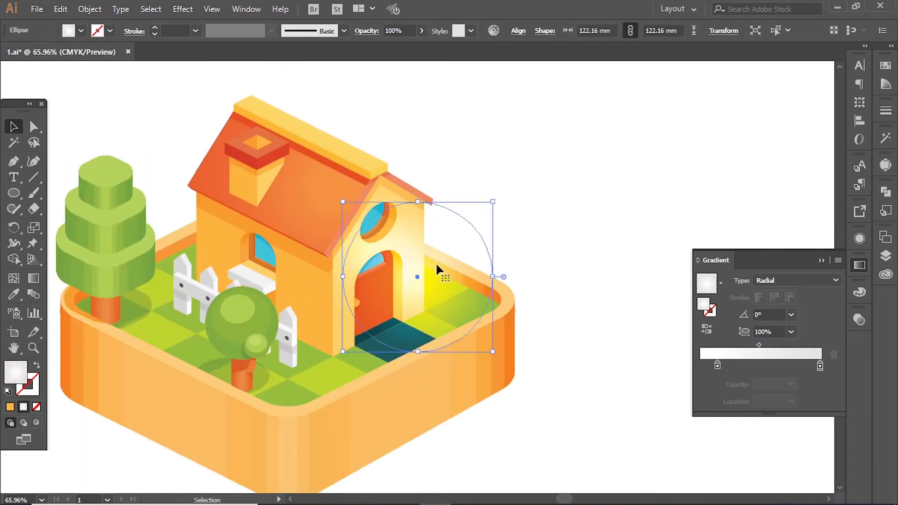
left_click_drag(414, 251, 278, 242)
left_click_drag(317, 156, 350, 123)
left_click(859, 319)
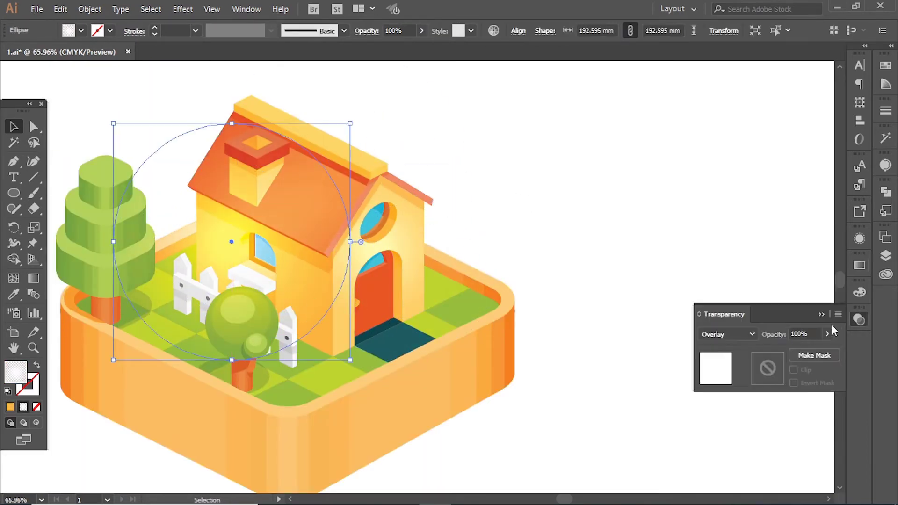
key("Return")
Copy the left wall shape in front and clip the glow inside it.
left_click(285, 279)
key("ctrl+c")
key("ctrl+f")
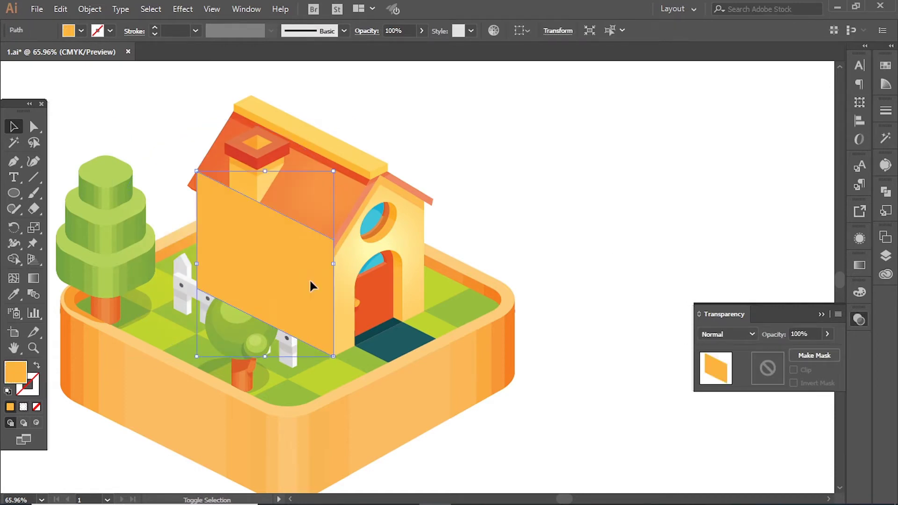
key("Return")
key("ctrl+shift+a")
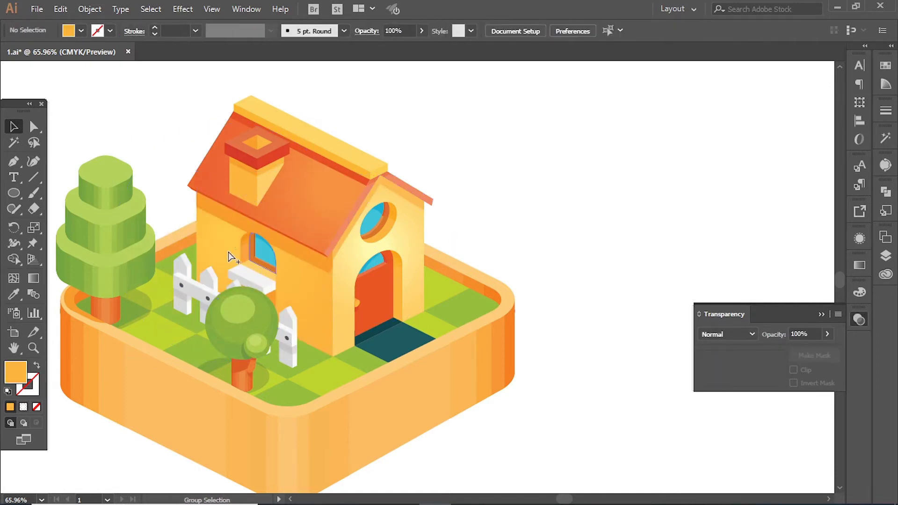
left_click(231, 254)
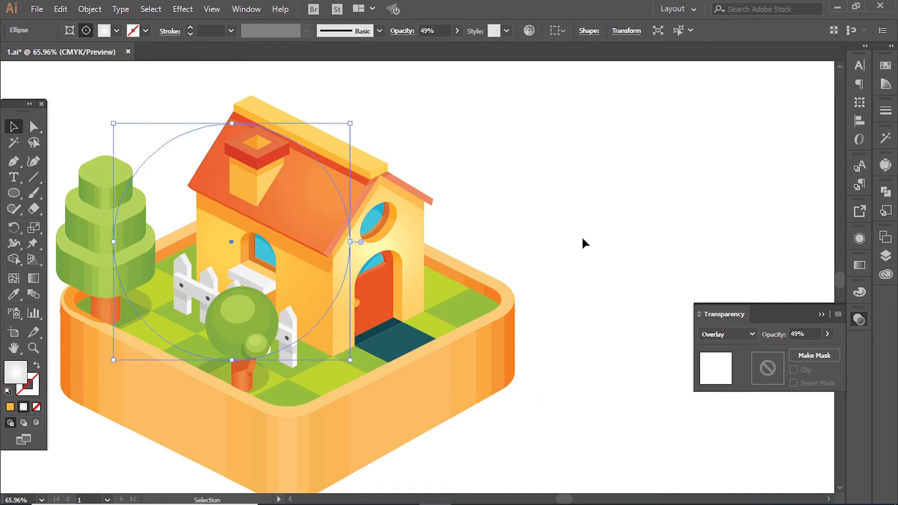
Copy a glow circle onto the round tree and set its Overlay opacity to 82%.
left_click_drag(487, 305, 318, 337)
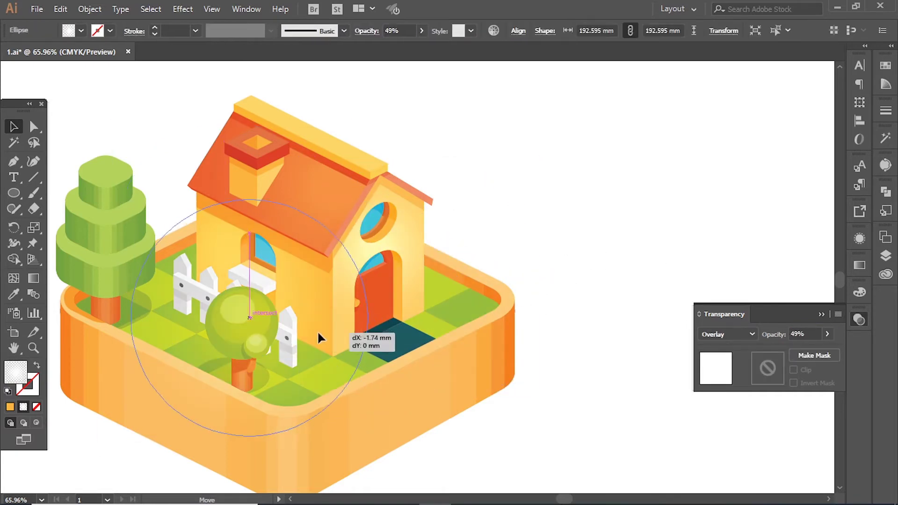
left_click_drag(358, 201, 281, 282)
scroll(281, 330, "up", 5)
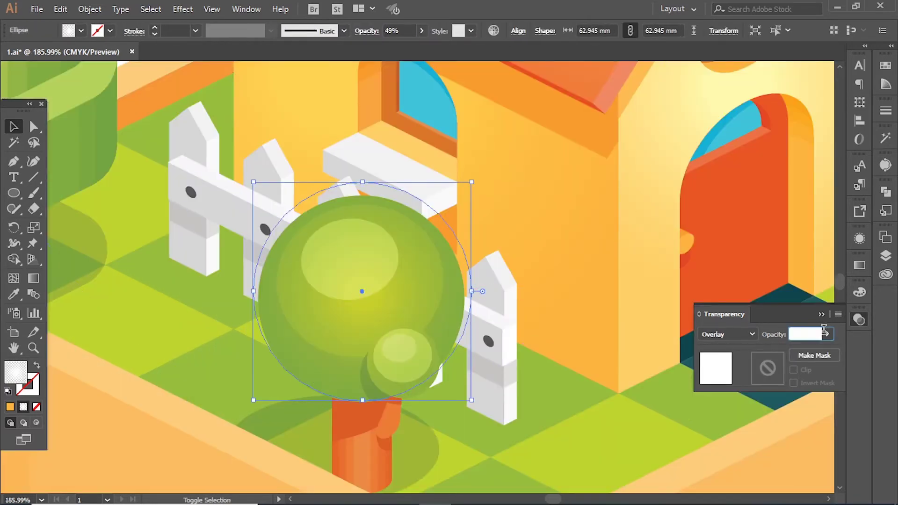
left_click_drag(824, 332, 817, 352)
left_click_drag(468, 182, 517, 114)
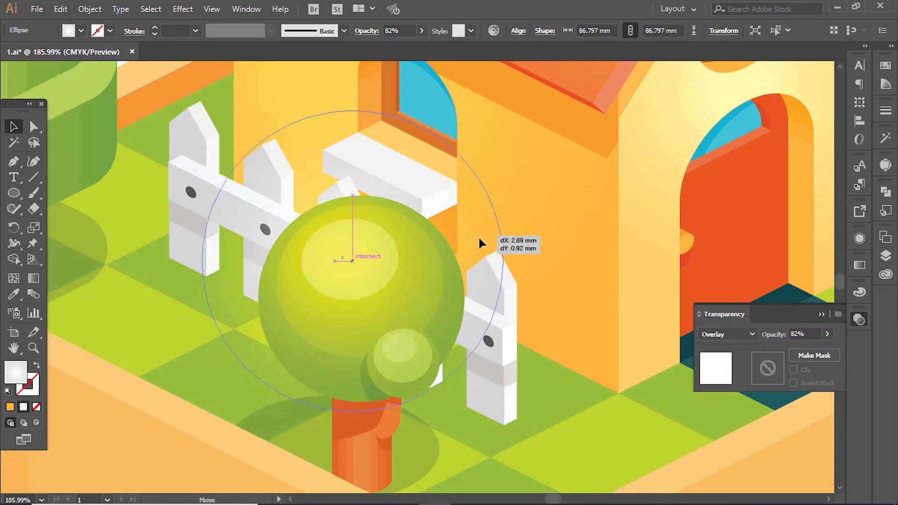
Centre the glow on the round canopy and clip it inside with Ctrl+7.
left_click(367, 355)
left_click(467, 293)
key("ctrl+1")
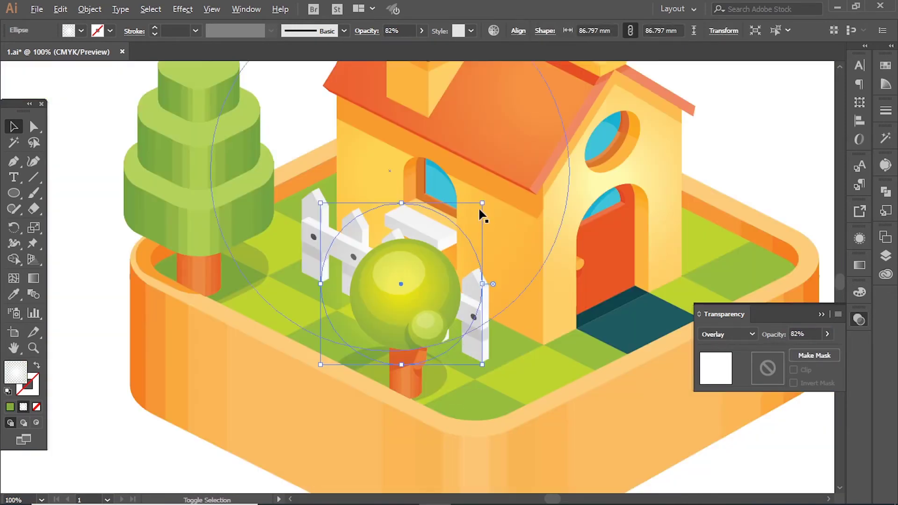
left_click_drag(481, 212, 469, 276)
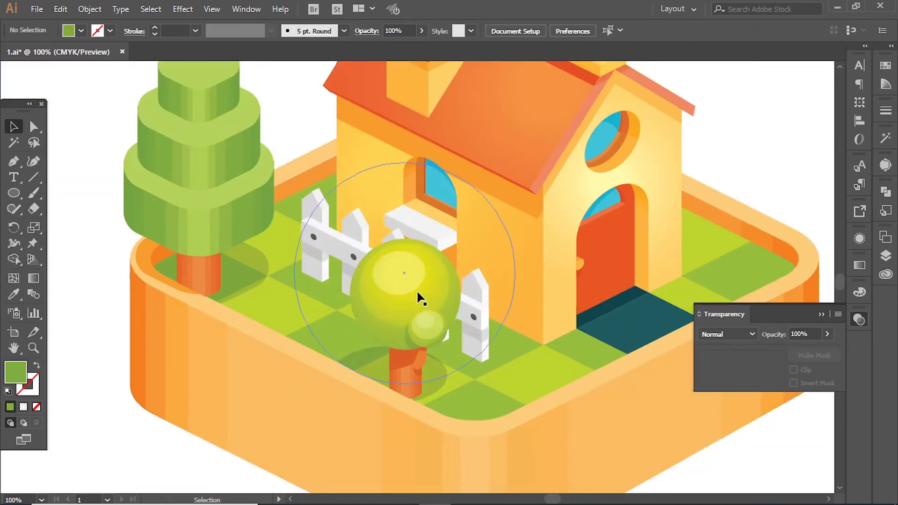
left_click(423, 280)
left_click(458, 309, "shift")
key("ctrl+7")
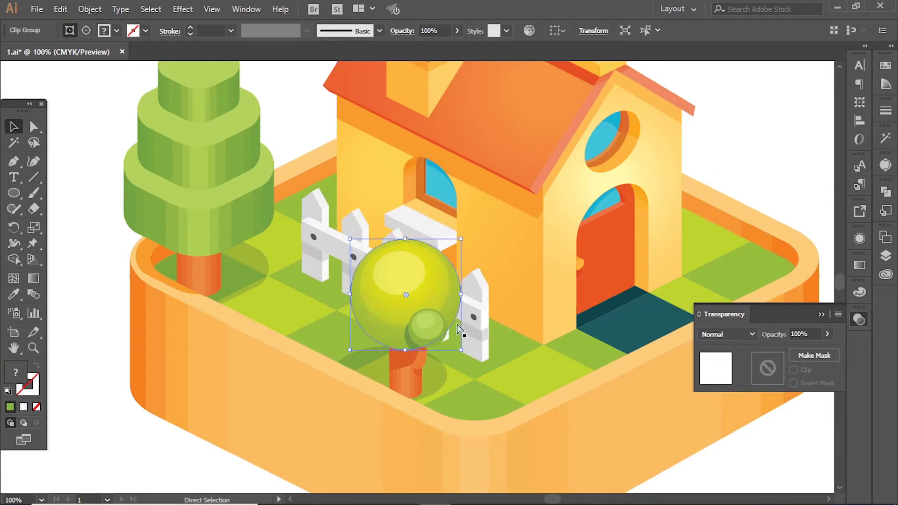
Size and align a glow over the small canopy ball, then deselect the tree highlights.
scroll(458, 325, "up", 3)
left_click_drag(416, 283, 417, 282)
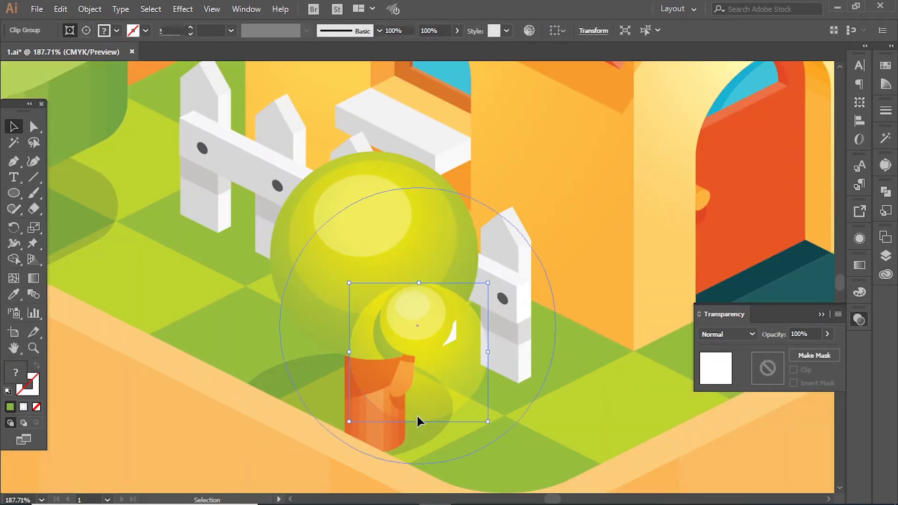
scroll(449, 356, "up", 6)
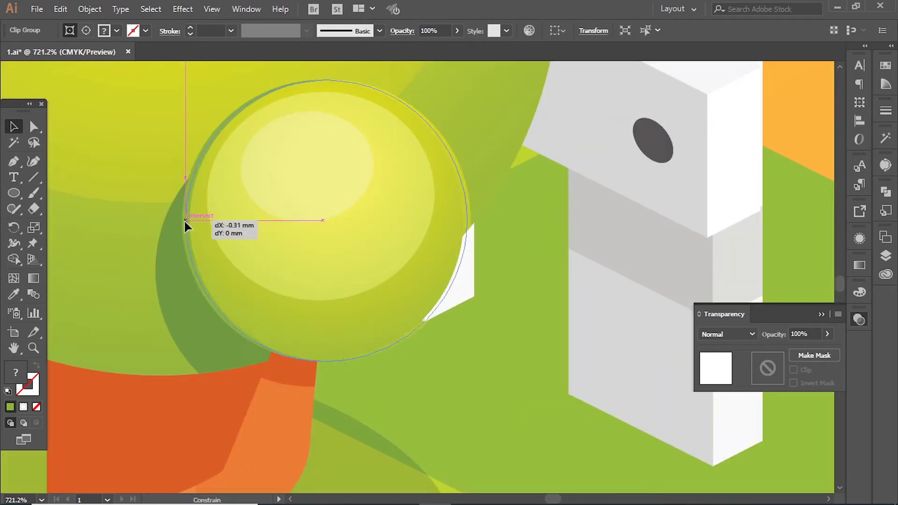
left_click_drag(184, 220, 183, 220)
scroll(409, 279, "down", 3)
scroll(410, 279, "down", 2)
left_click(650, 457)
scroll(446, 279, "down", 1)
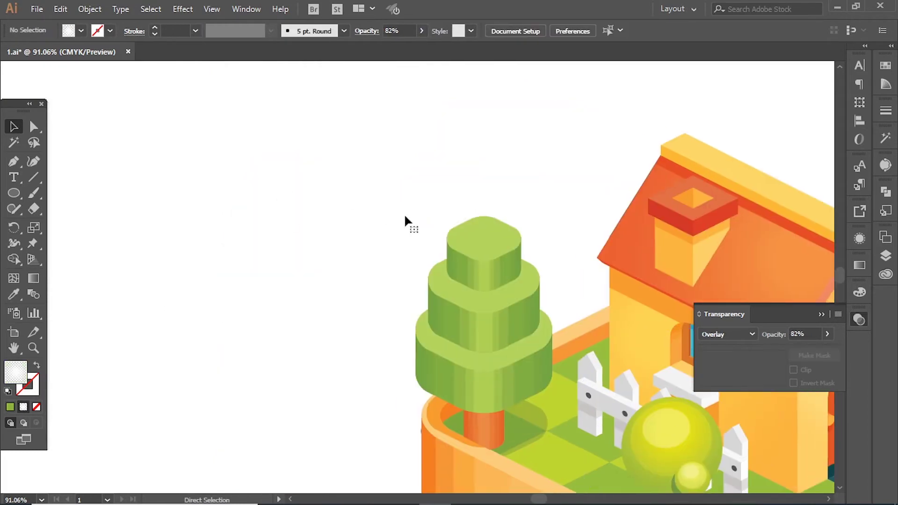
Draw a white overlay glow circle over the tall tree and squash it to half width.
left_click_drag(405, 219, 418, 177)
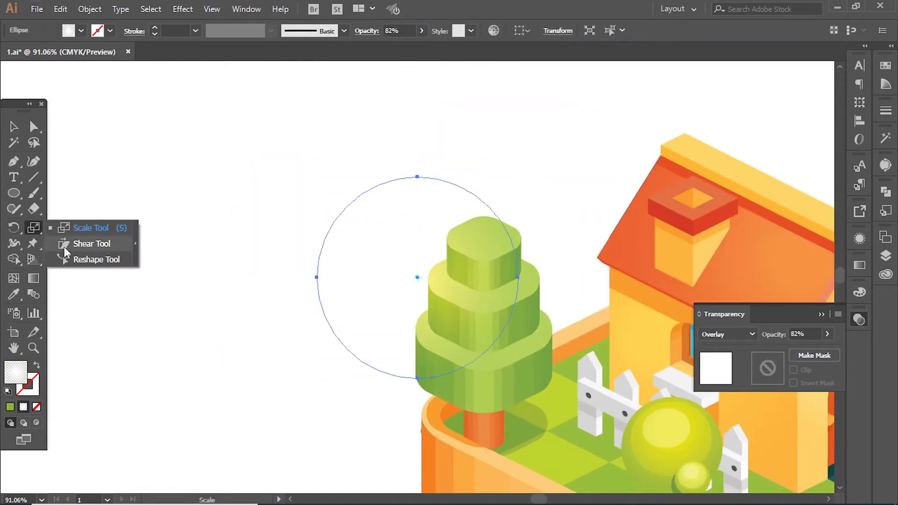
mouse_move(34, 228)
left_mouse_down()
mouse_move(71, 243)
mouse_move(70, 227)
left_mouse_up()
left_click(443, 288, "alt")
type("0")
left_click(674, 368)
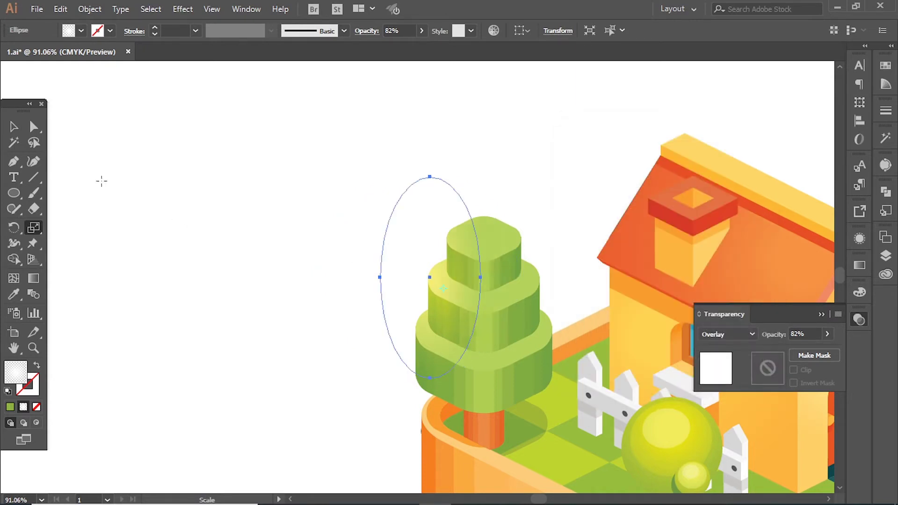
mouse_move(479, 174)
left_mouse_down()
mouse_move(437, 296)
mouse_move(499, 257)
left_mouse_up()
Move the narrow highlight ellipse up onto the treetop and shrink it to fit.
scroll(575, 236, "up", 3)
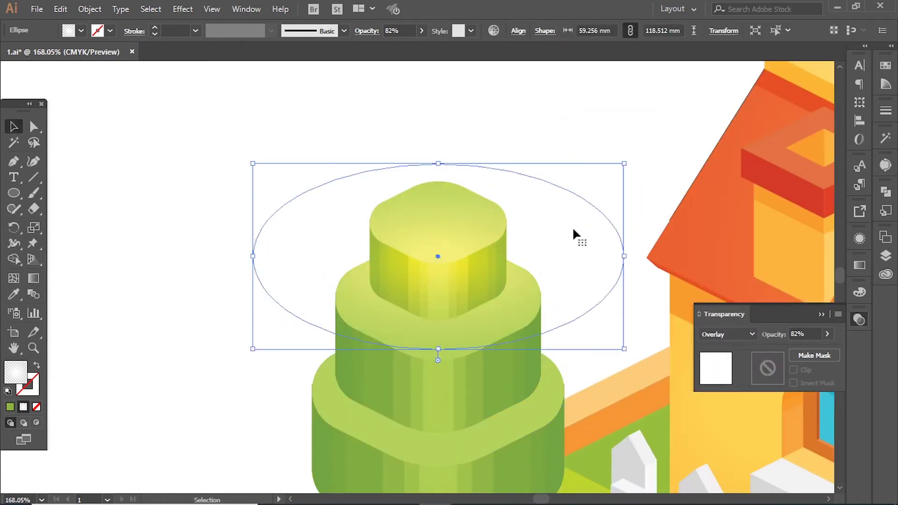
key("v")
scroll(462, 294, "down", 1)
left_click_drag(511, 315, 511, 246)
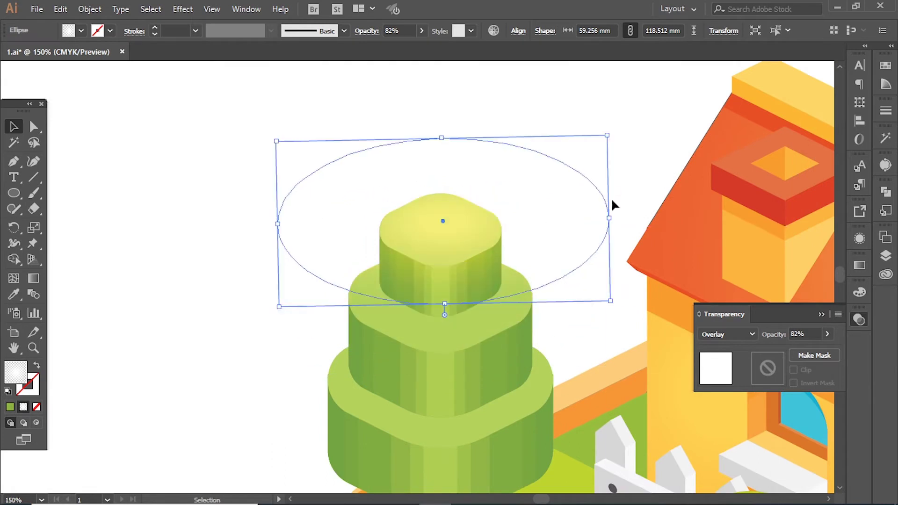
mouse_move(612, 206)
left_mouse_down()
mouse_move(527, 213)
mouse_move(561, 169)
left_mouse_up()
Clip the overlay ellipse inside the green treetop shape with Ctrl+7.
key("a")
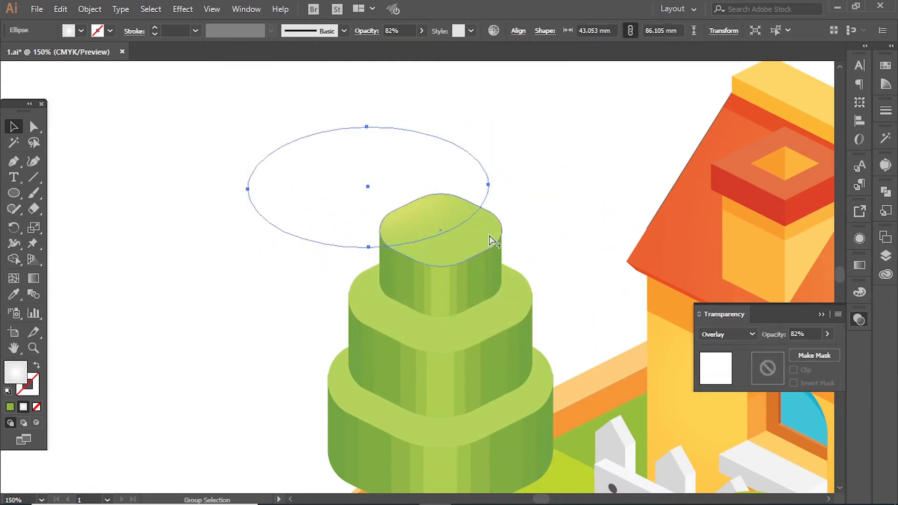
left_click(560, 195)
left_click(440, 229)
left_click(534, 217)
key("ctrl+shift+bracketright")
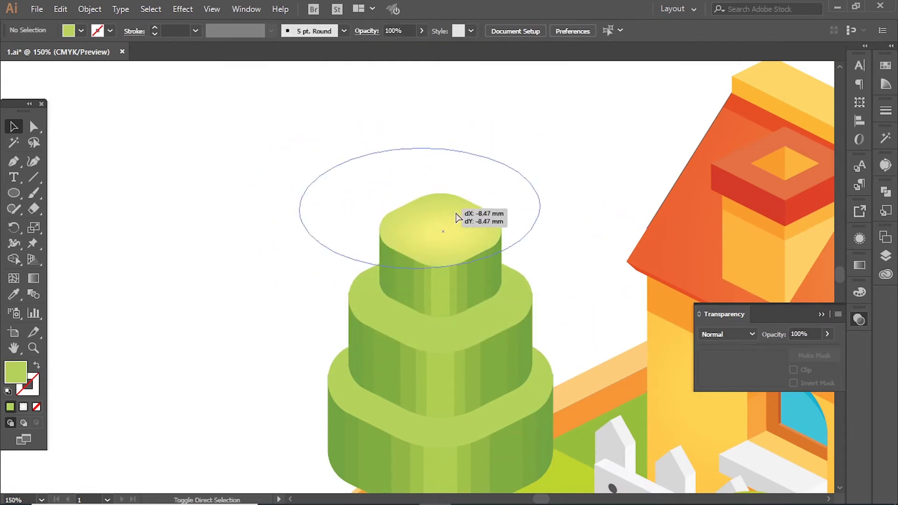
left_click_drag(563, 172, 585, 114)
left_click(450, 229)
key("ctrl+7")
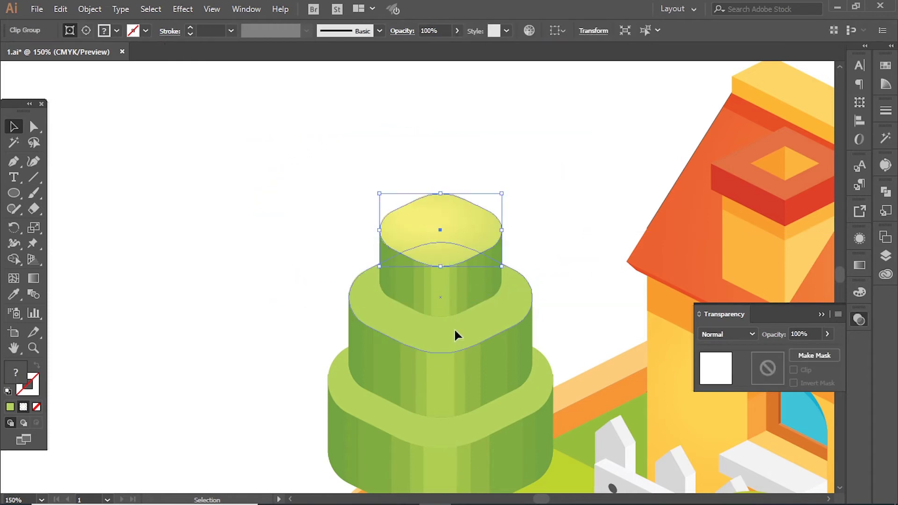
Reposition the clipped highlight and add an enlarged highlight ellipse over the middle tier.
left_click_drag(471, 342, 471, 324)
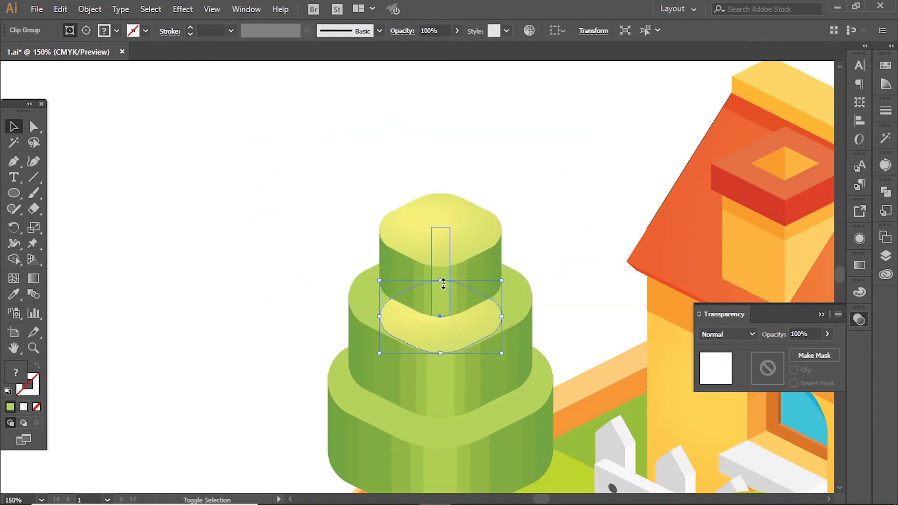
left_click_drag(546, 220, 490, 161)
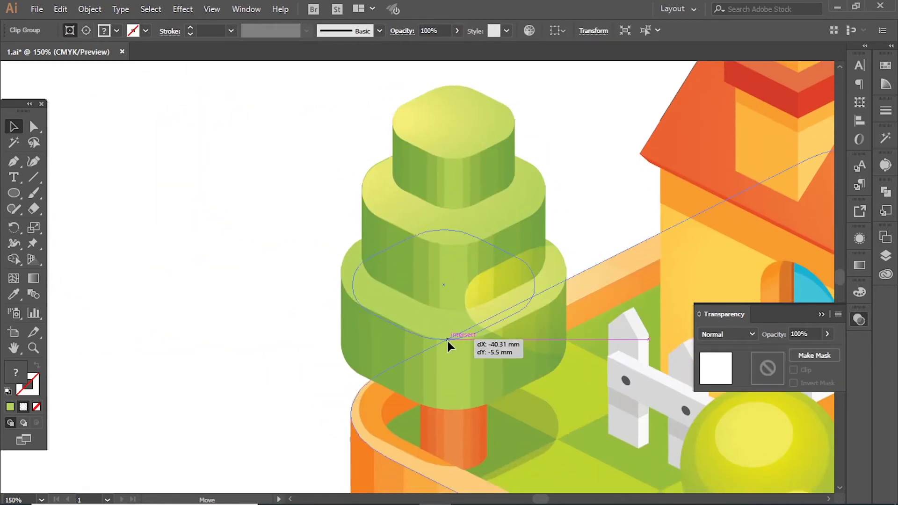
left_click_drag(447, 341, 450, 341)
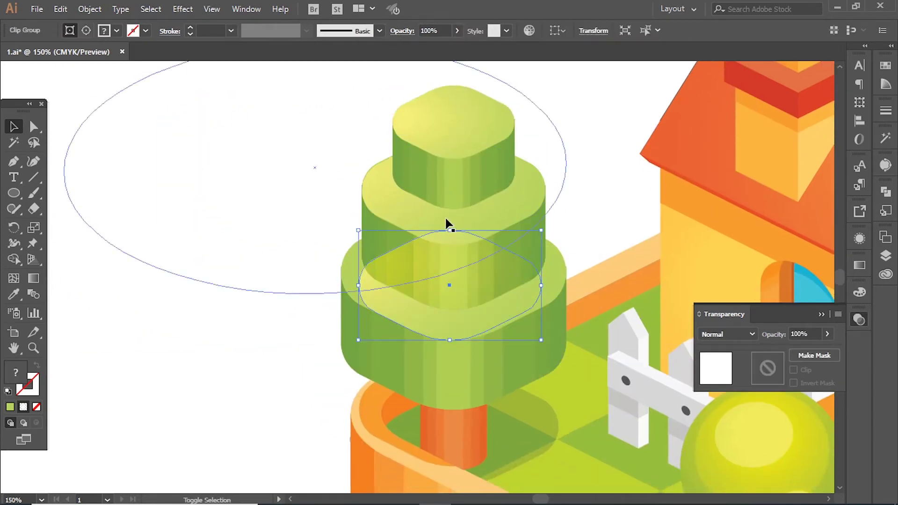
left_click_drag(456, 209, 454, 203)
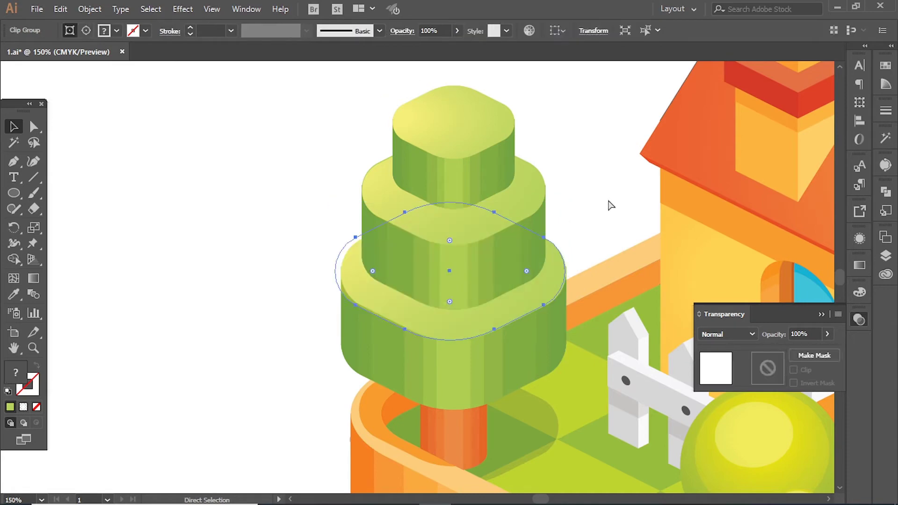
left_click(443, 213)
left_click(611, 217)
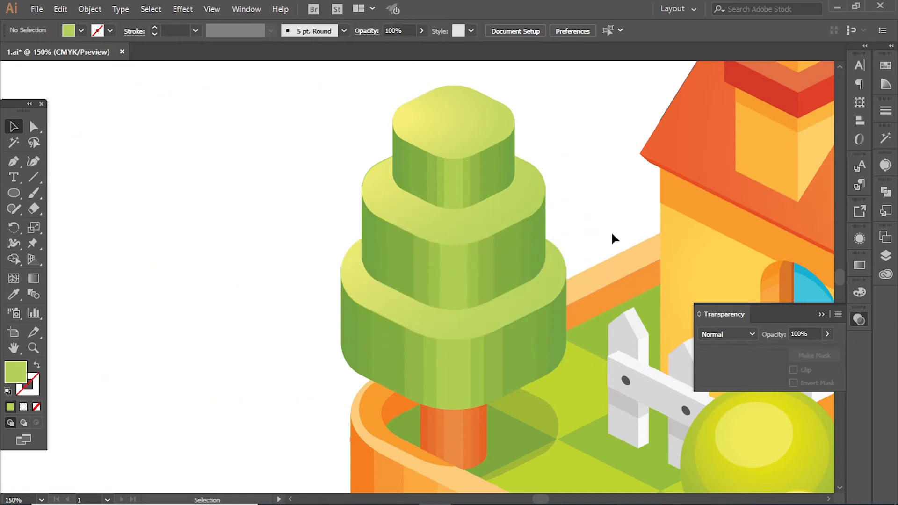
Enlarge the overlay ellipse around its centre over the lower tree tier.
key("ctrl+minus")
key("ctrl+minus")
key("ctrl+plus")
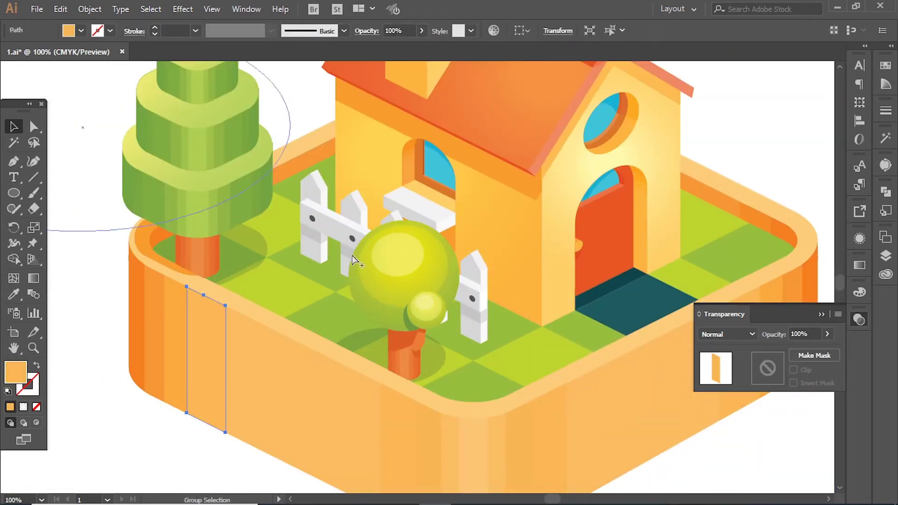
left_click(263, 279)
key("ctrl+plus")
left_click(364, 182)
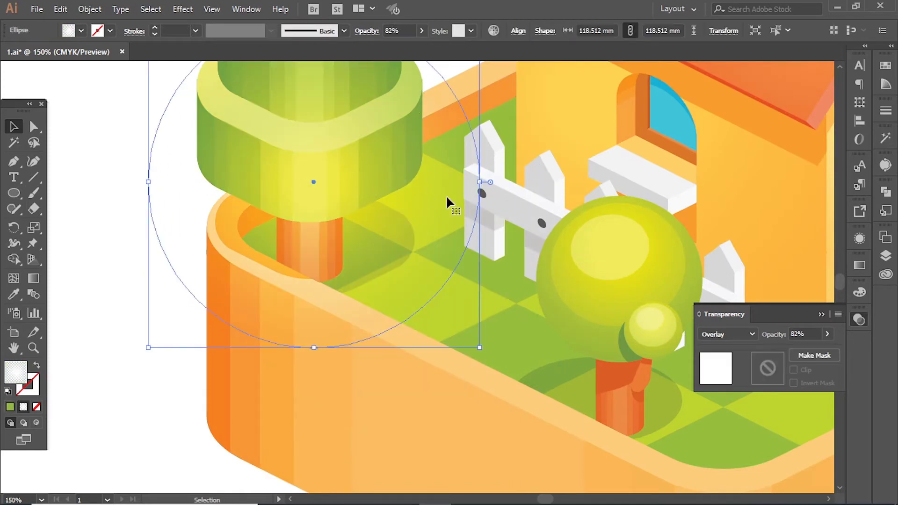
left_click_drag(482, 181, 521, 212)
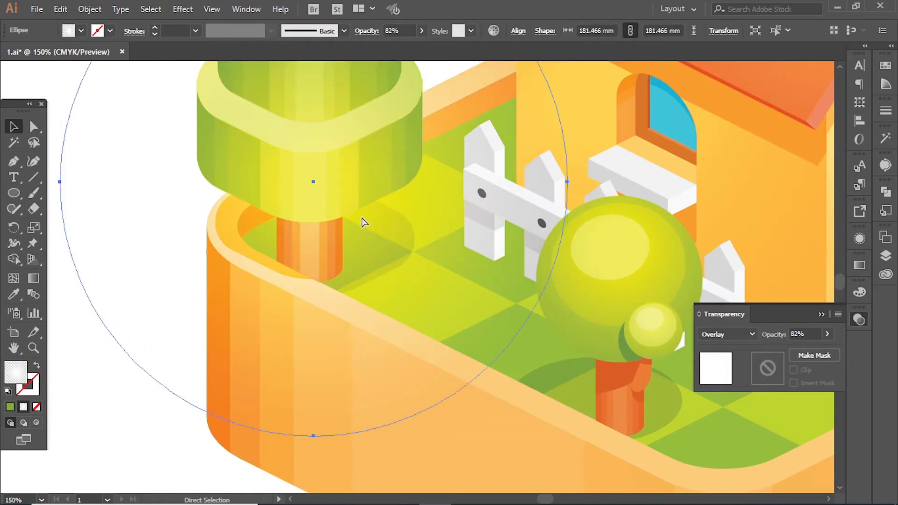
left_click(362, 215, "ctrl")
Shrink the lower-tier highlight ellipse evenly and set its opacity to 40%.
scroll(445, 252, "up", 3)
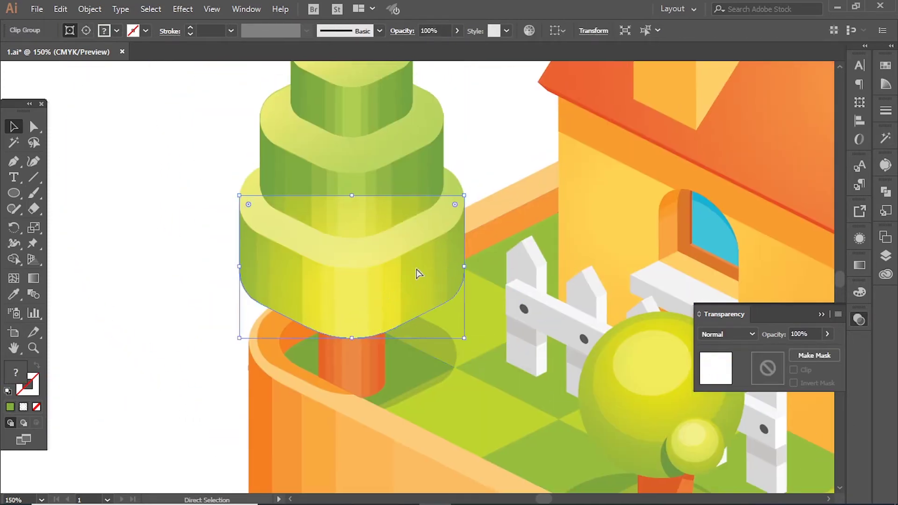
left_click(218, 262)
left_click(351, 299)
left_click_drag(609, 298, 526, 318)
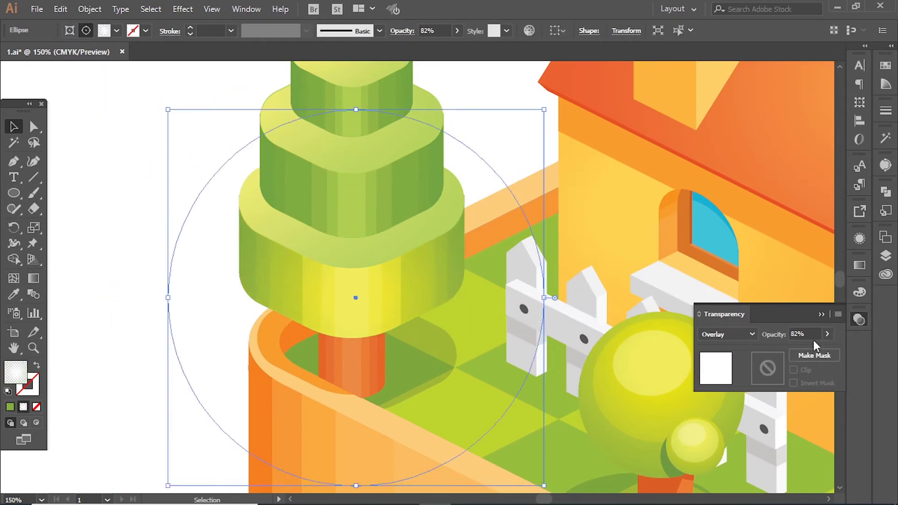
type("0")
key("Return")
scroll(366, 282, "down", 2)
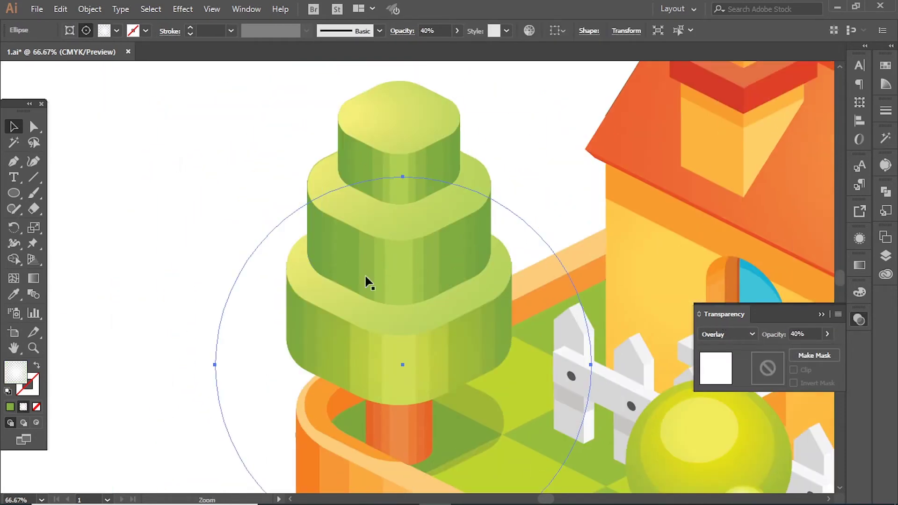
left_click(783, 342)
left_click(801, 335)
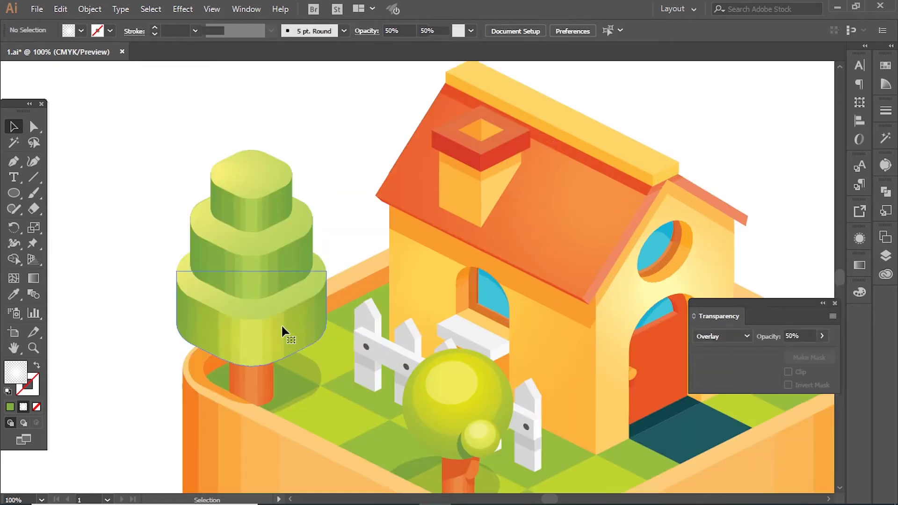
Duplicate and raise the tier shapes, then place a large highlight ellipse over the tree.
left_click_drag(281, 324, 275, 281)
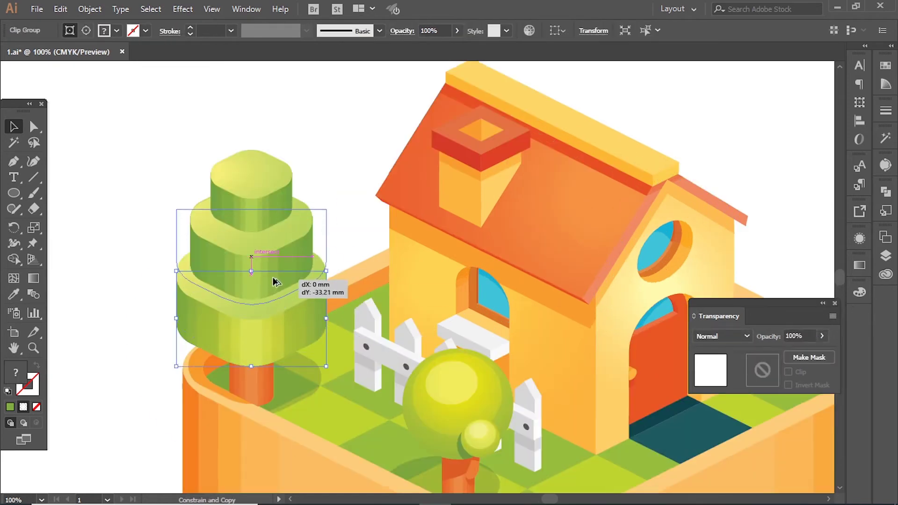
key("ctrl+equal")
left_click(350, 256)
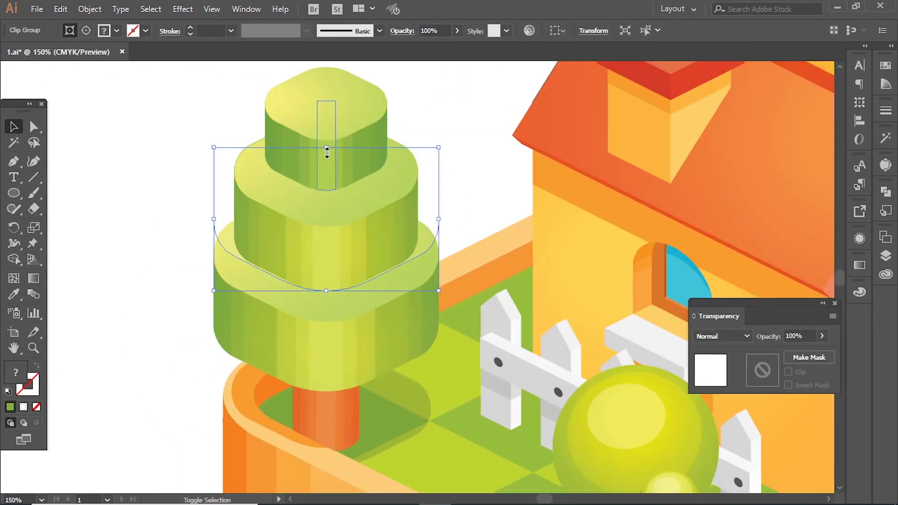
mouse_move(382, 268)
left_mouse_down()
mouse_move(353, 156)
mouse_move(395, 181)
left_mouse_up()
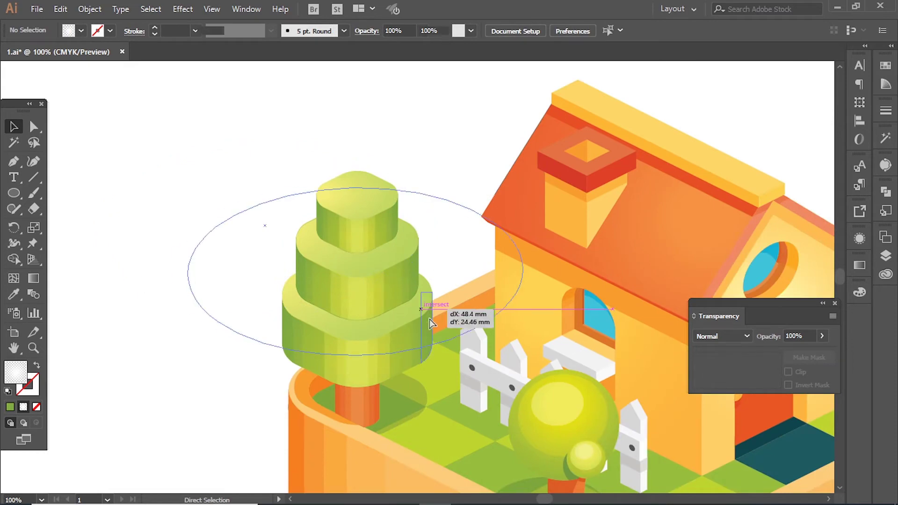
left_click_drag(430, 319, 474, 326)
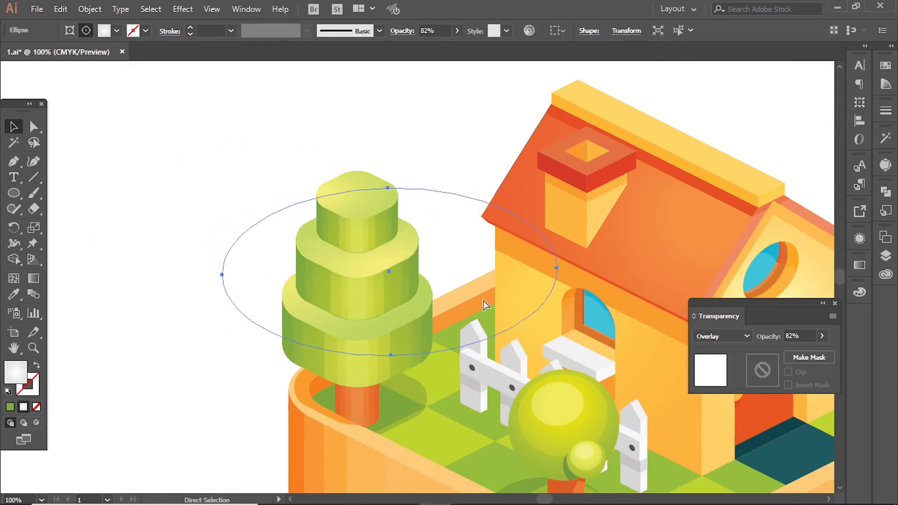
mouse_move(484, 305)
left_mouse_down()
mouse_move(529, 361)
mouse_move(489, 382)
left_mouse_up()
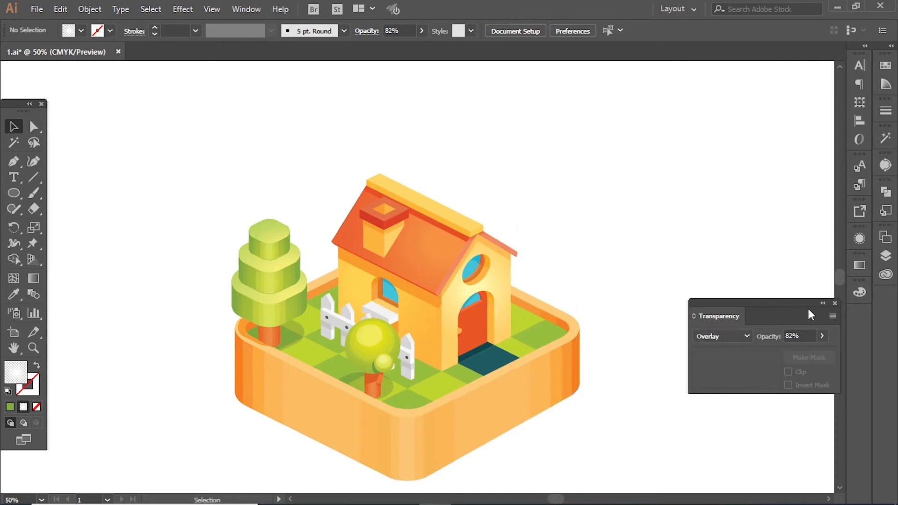
Give the glow ellipse 50% opacity, enlarge it, and move it onto the grass right of the door.
left_click(822, 305)
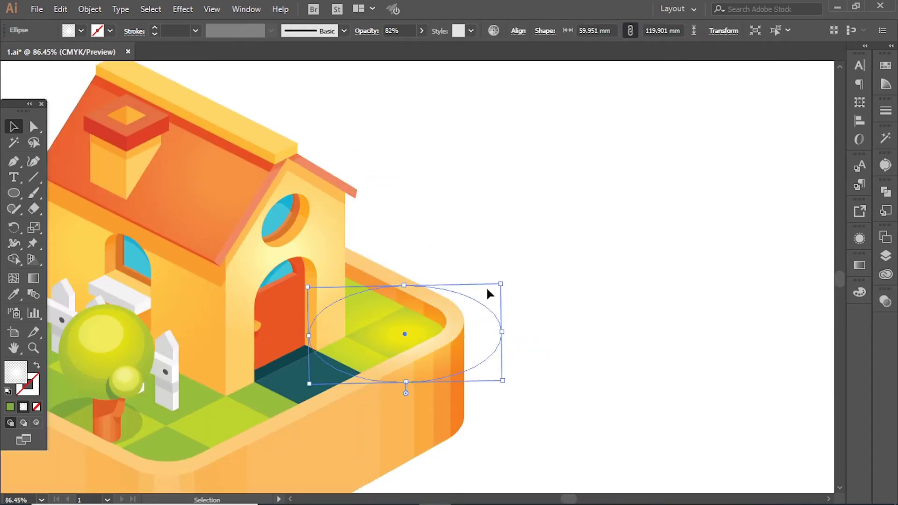
left_click(885, 302)
left_click(853, 315)
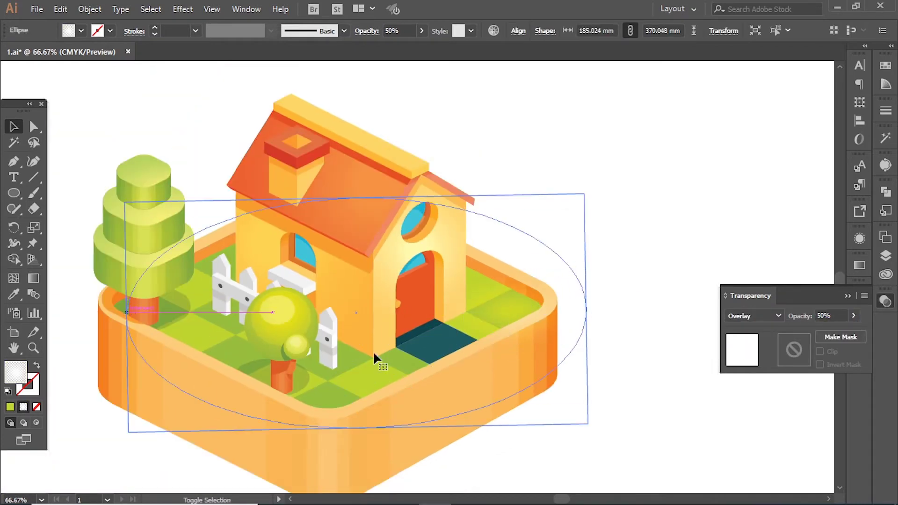
left_click_drag(437, 313, 411, 262)
left_click_drag(398, 331, 539, 335)
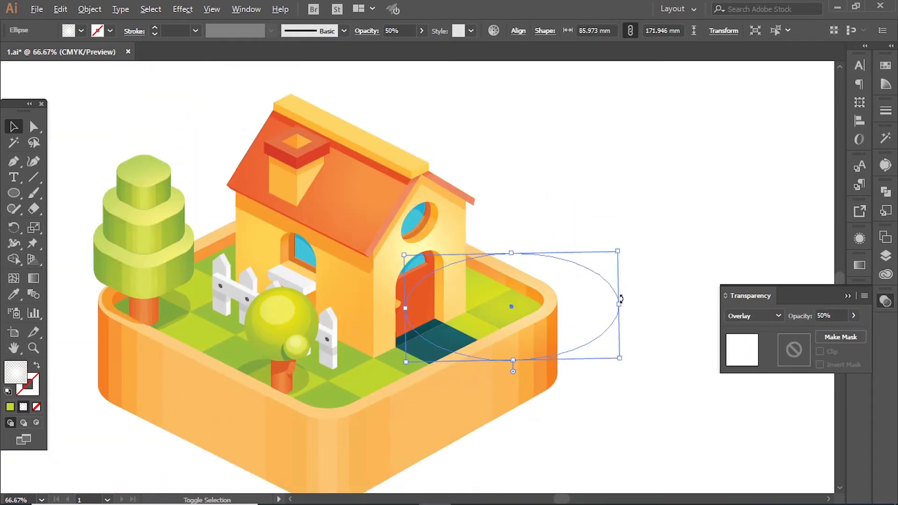
scroll(522, 345, "up", 3)
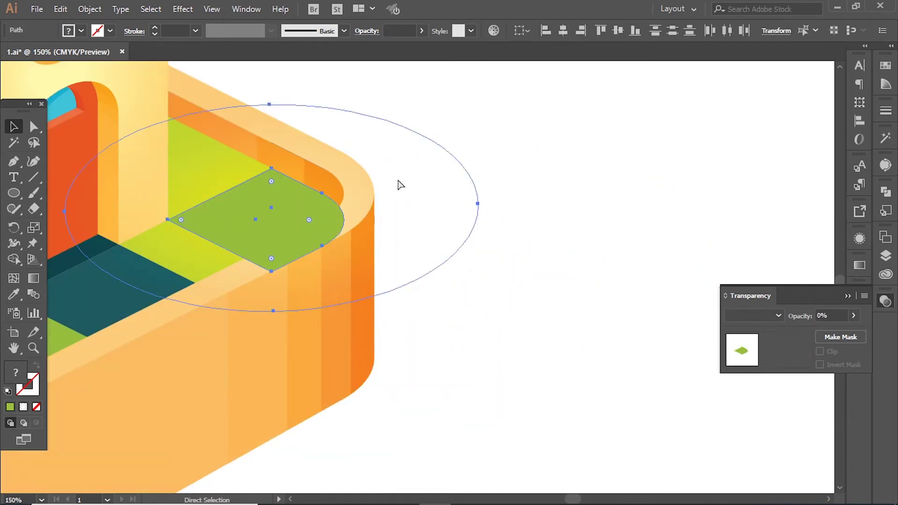
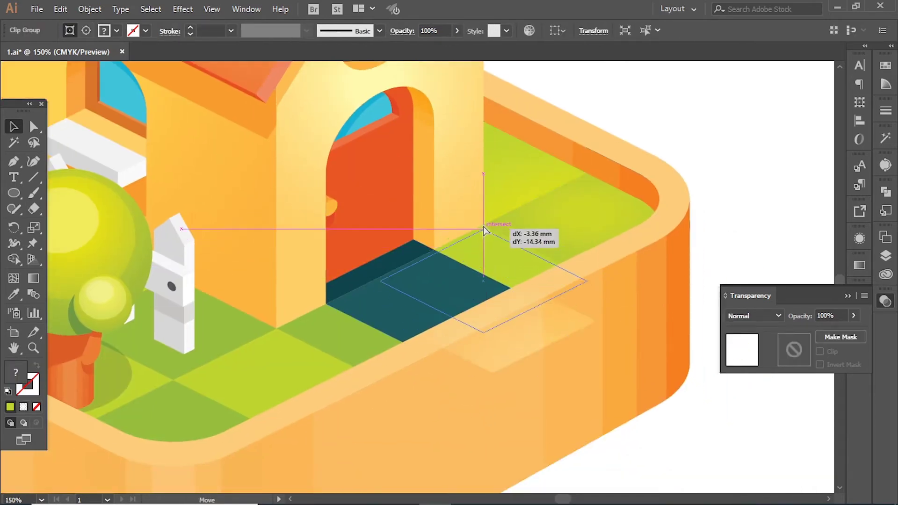
Place the highlight diamond tiles on grass squares by the doorstep and front corner.
left_click_drag(548, 299, 489, 243)
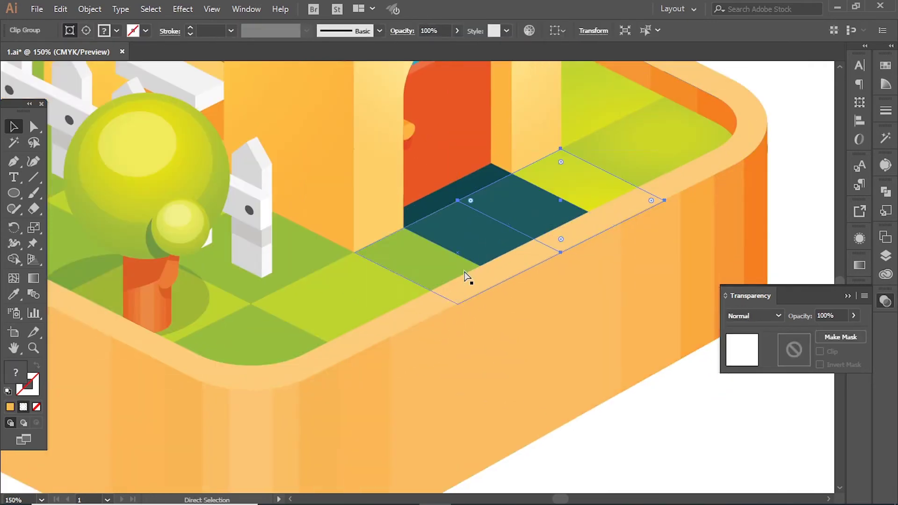
left_click_drag(467, 280, 281, 259)
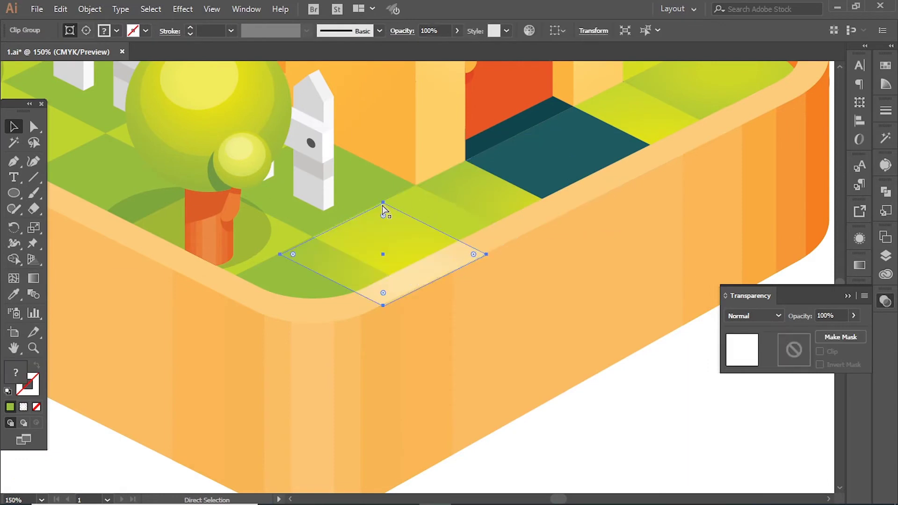
left_click_drag(417, 189, 415, 186)
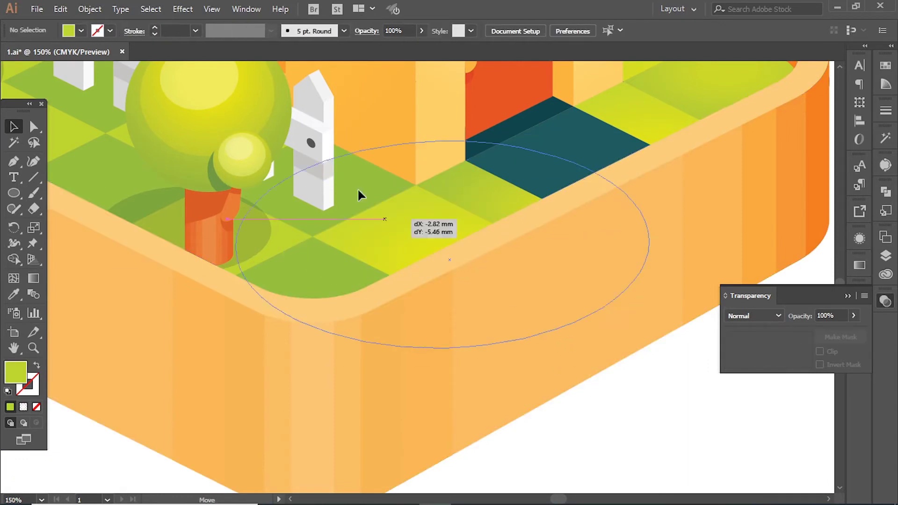
left_click_drag(359, 195, 434, 251)
left_click_drag(591, 98, 411, 214)
key("ctrl+x")
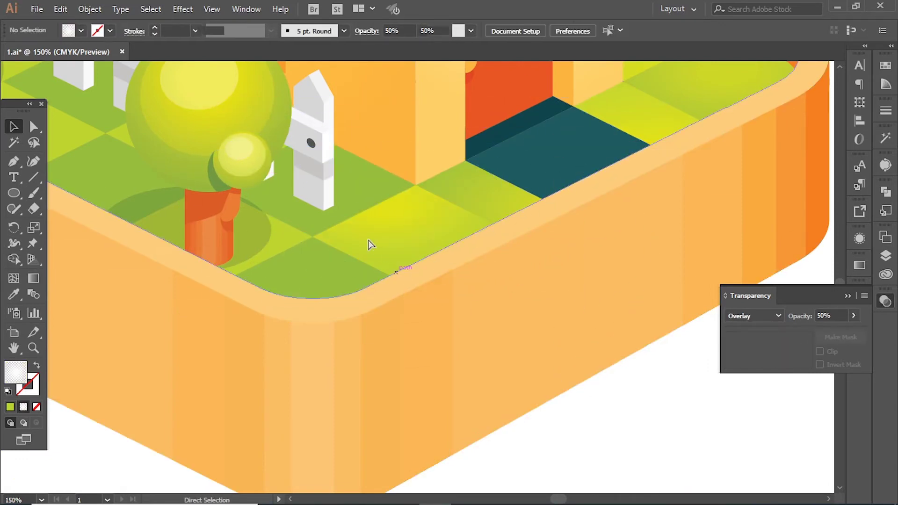
Move the overlay highlight ellipse and diamond tile onto the grass near the fence.
left_click(320, 234)
key("ctrl+shift+a")
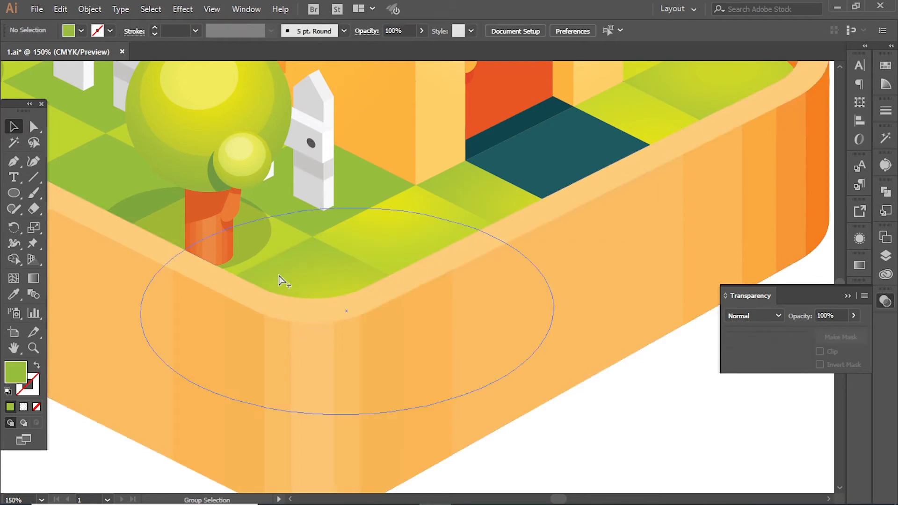
left_click(278, 276)
key("ctrl+minus")
key("ctrl+minus")
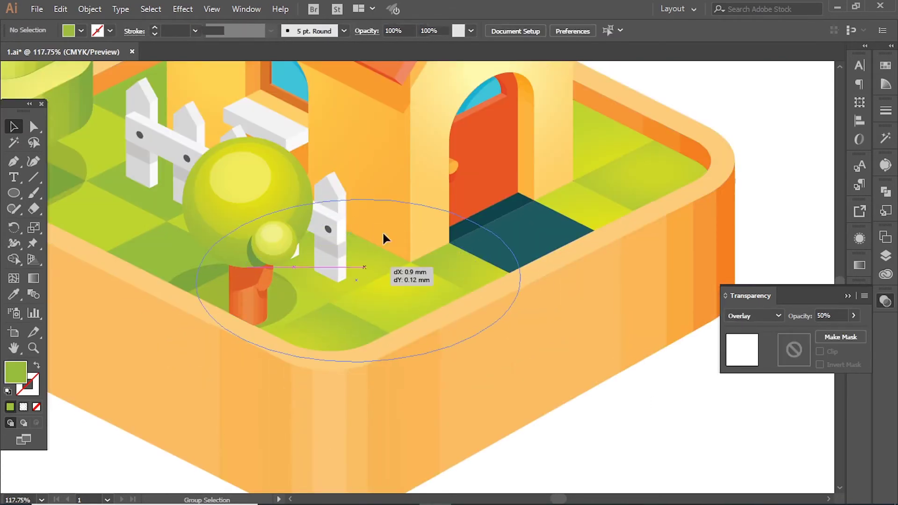
mouse_move(383, 231)
left_mouse_down()
mouse_move(379, 281)
mouse_move(356, 267)
left_mouse_up()
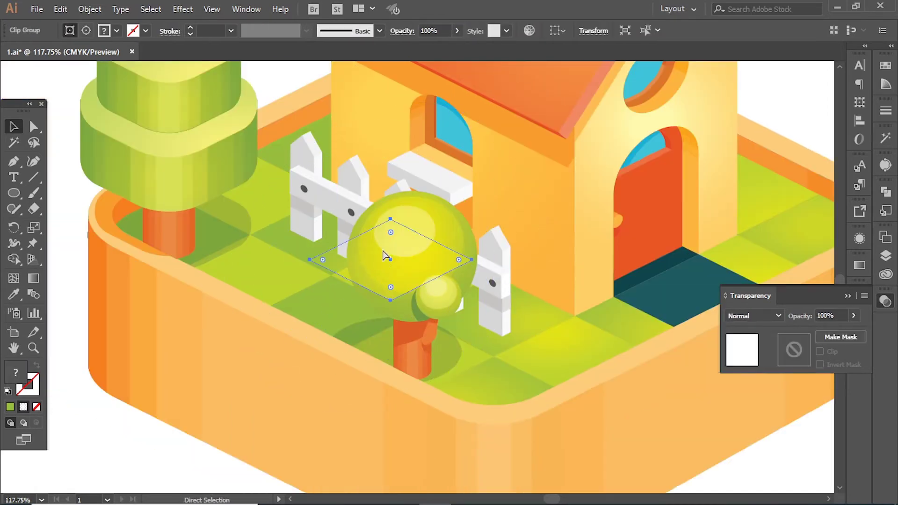
left_click_drag(339, 278, 322, 297)
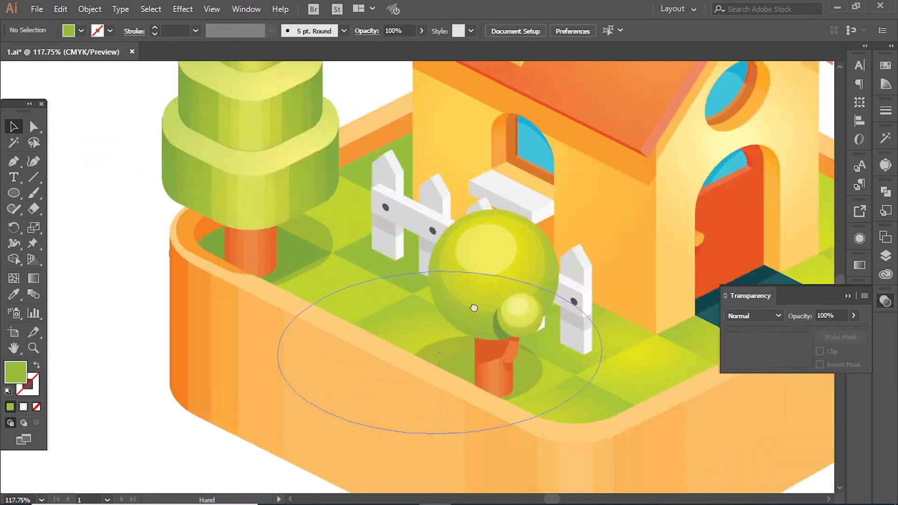
Shrink the overlay ellipse to two-thirds size and clip it to the diamond tile with Ctrl+7.
left_click_drag(473, 308, 508, 309)
left_click_drag(440, 329, 392, 290)
left_click_drag(587, 232, 481, 290)
left_click_drag(387, 350, 453, 329)
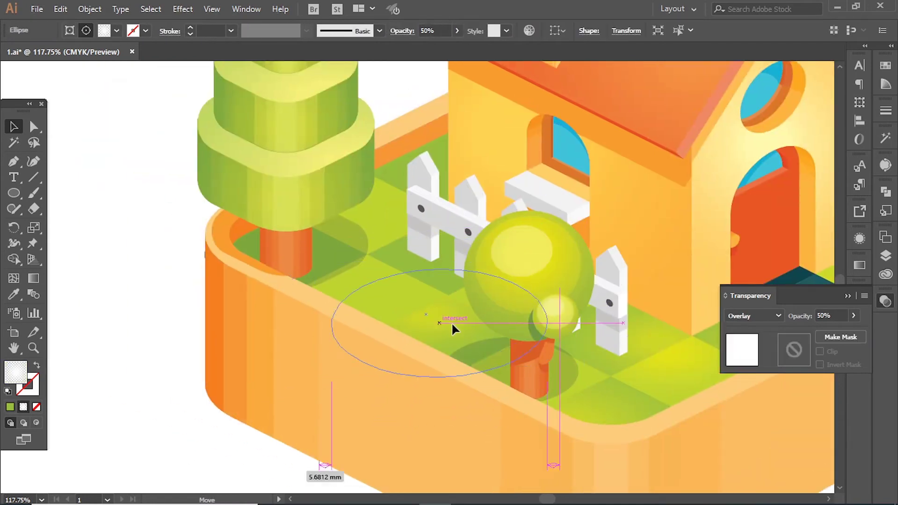
left_click(391, 298, "shift")
key("ctrl+7")
left_click_drag(368, 263, 376, 296)
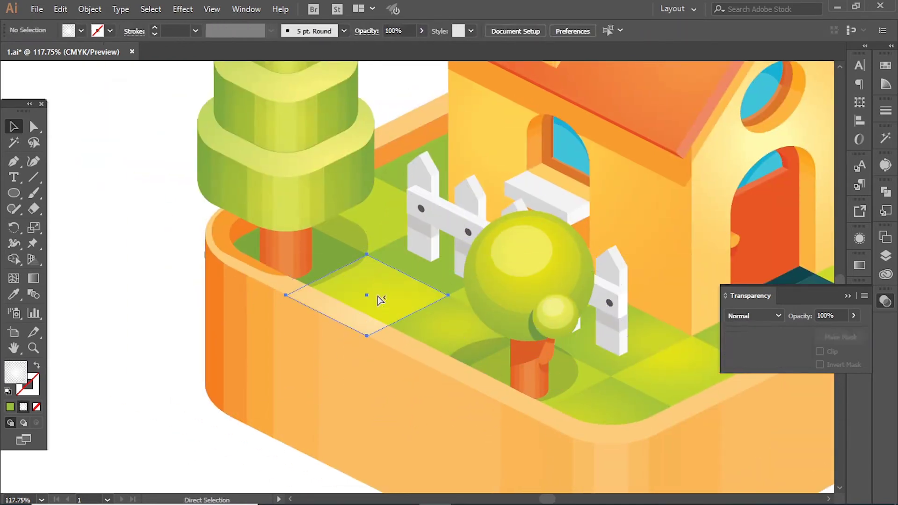
key("ctrl+z")
key("ctrl+z")
key("ctrl+z")
Position and resize another overlay ellipse and diamond tile below the fence.
left_click_drag(511, 321, 456, 317)
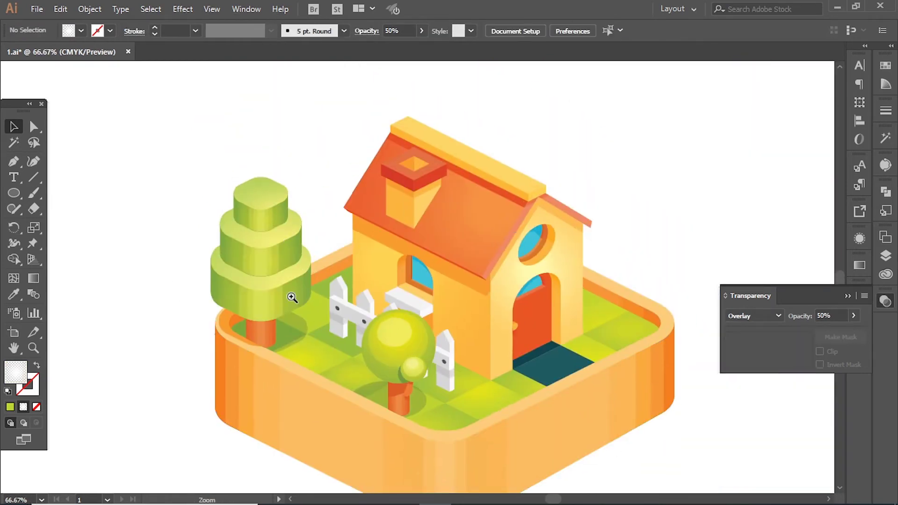
left_click_drag(292, 298, 471, 331)
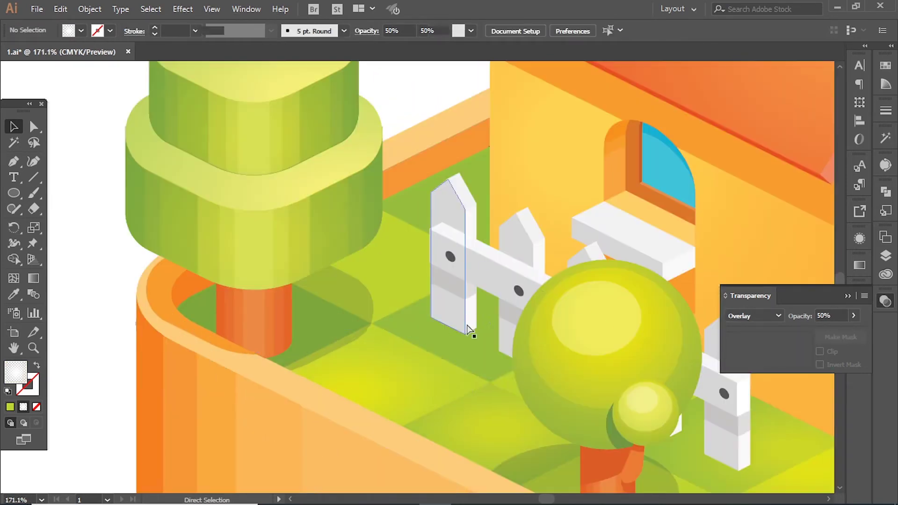
left_click(264, 257)
left_click_drag(259, 251, 284, 264)
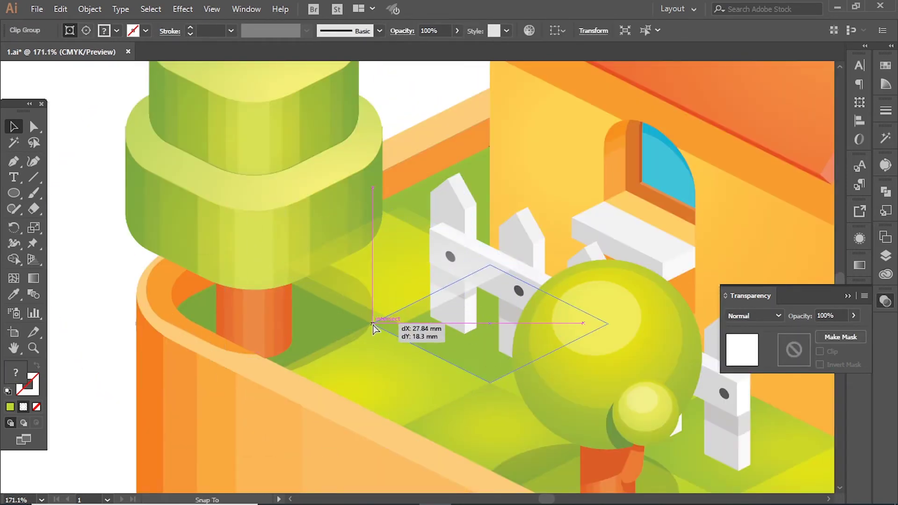
left_click_drag(372, 329, 374, 324)
mouse_move(482, 272)
left_mouse_down()
mouse_move(766, 462)
mouse_move(465, 327)
mouse_move(483, 351)
left_mouse_up()
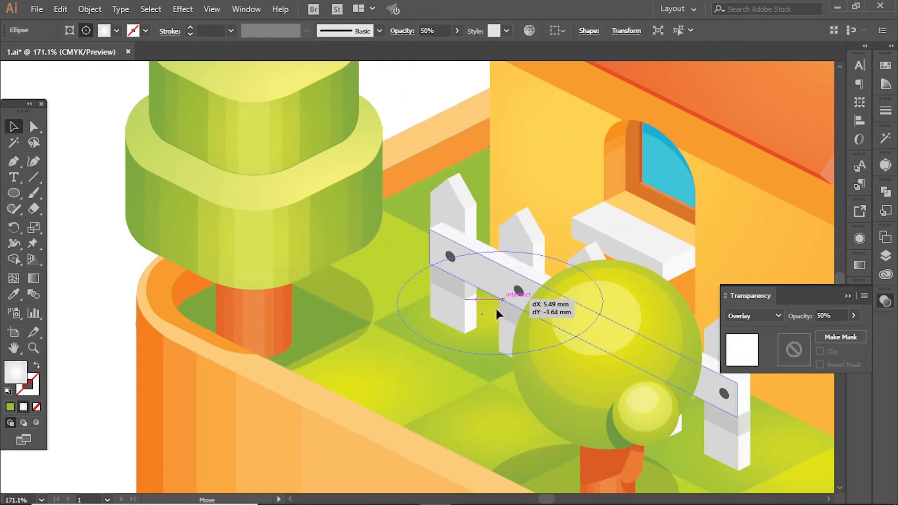
left_click_drag(497, 314, 509, 367)
left_click_drag(653, 345, 601, 375)
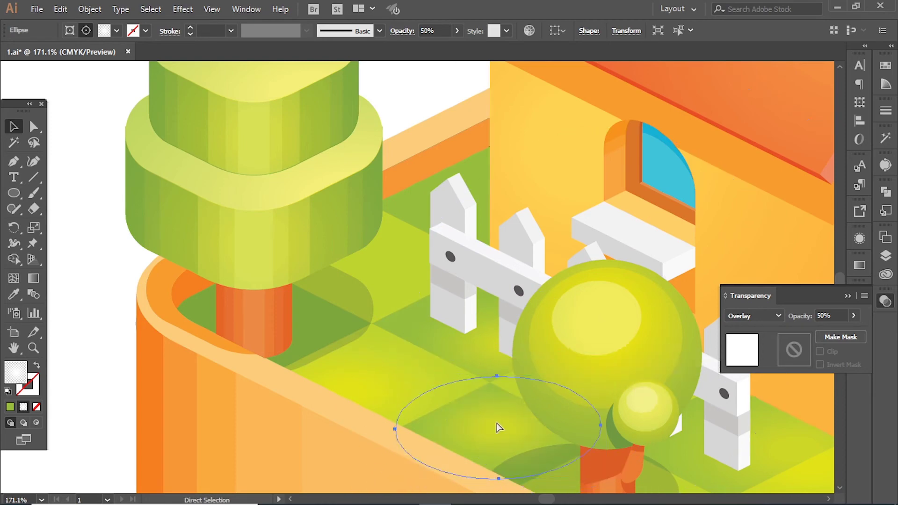
left_click_drag(474, 321, 495, 318)
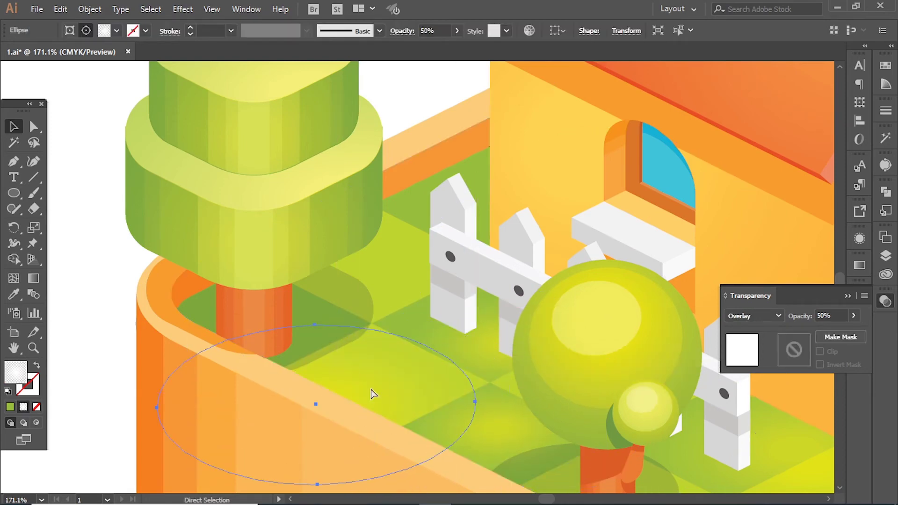
Move the tree's overlay ellipse and diamond tile onto the grass behind the fence.
scroll(361, 385, "up", 3)
key("a")
left_click(399, 313)
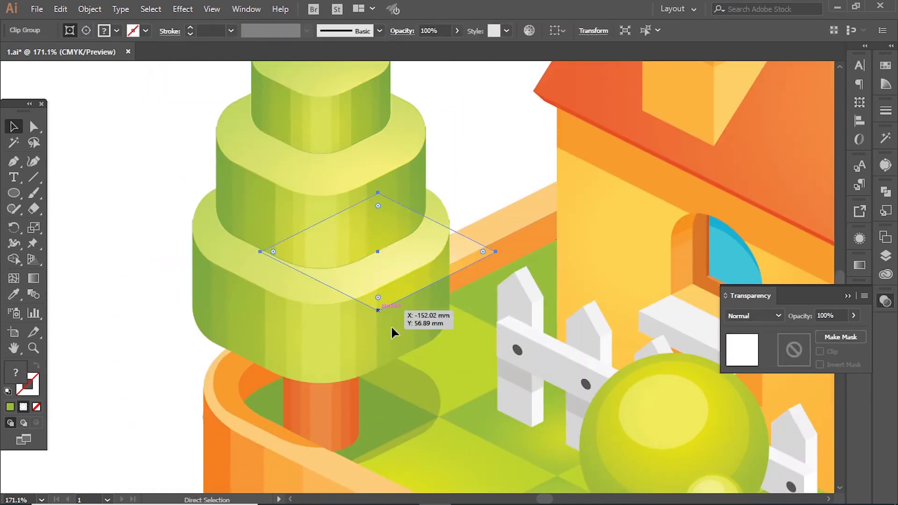
left_click_drag(440, 417, 456, 367)
left_click(487, 379)
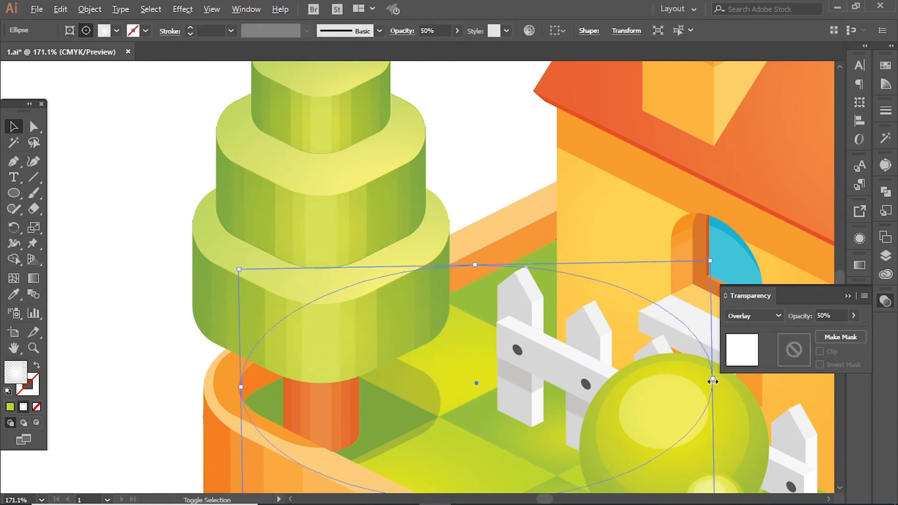
left_click(383, 305)
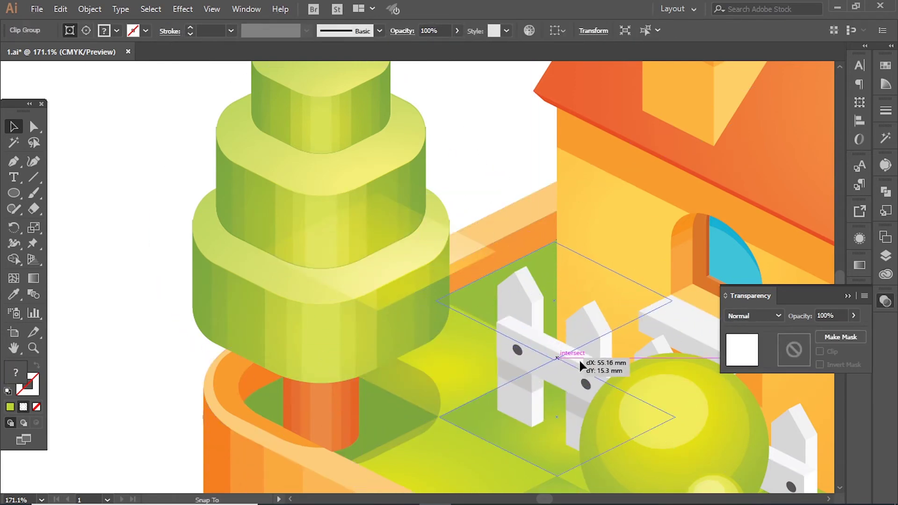
mouse_move(580, 364)
left_mouse_down()
mouse_move(474, 305)
mouse_move(439, 299)
left_mouse_up()
Move the overlay ellipse up over the roof and shrink it around its centre.
key("ctrl+minus")
key("ctrl+minus")
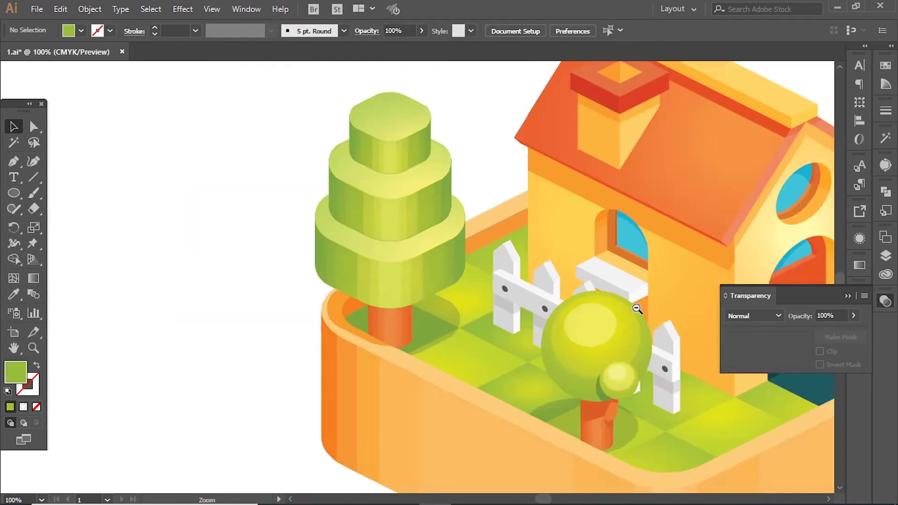
key("ctrl+minus")
key("ctrl+1")
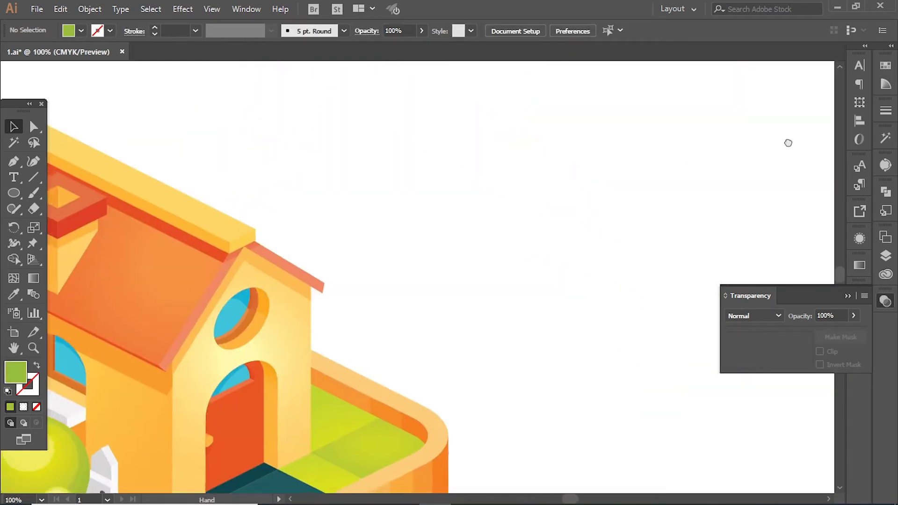
key("ctrl+z")
left_click(424, 266)
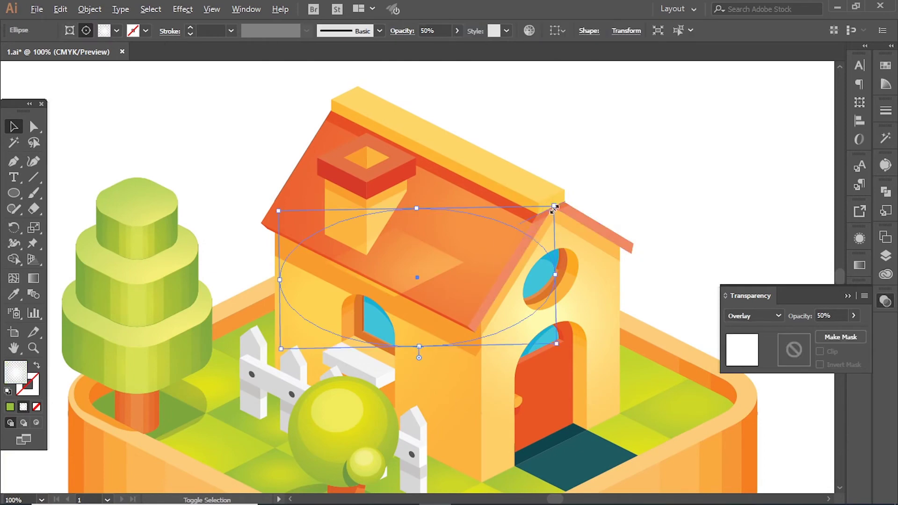
left_click(503, 267)
left_click_drag(503, 267, 554, 150)
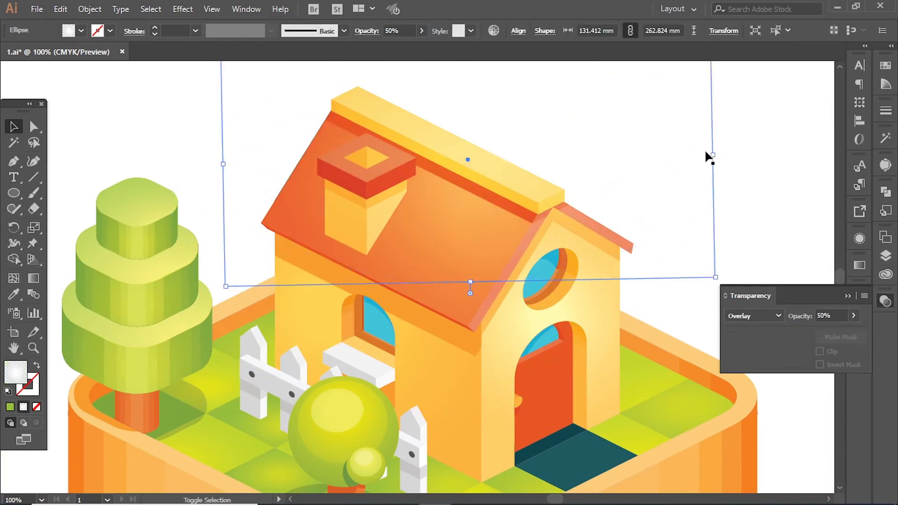
left_click_drag(713, 155, 643, 159)
key("ctrl+shift+a")
Resize the roof highlight ellipse to fit across the roof.
left_click(561, 187)
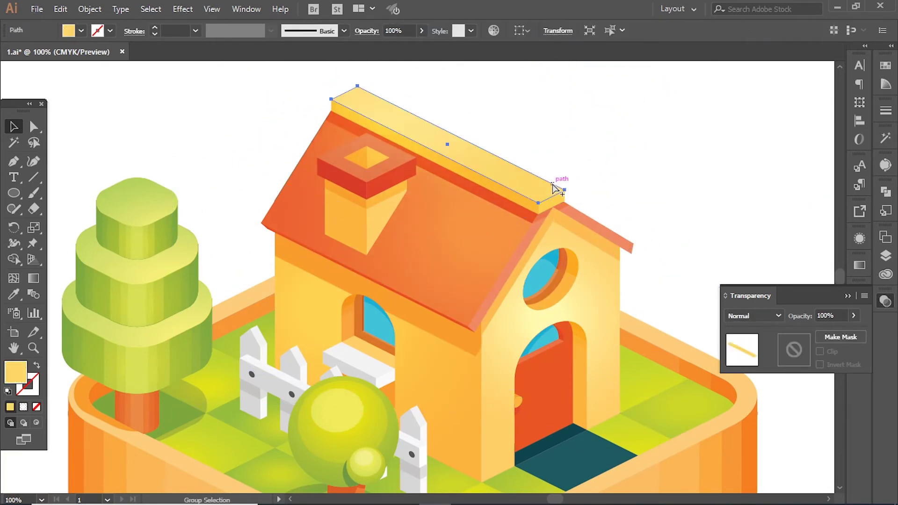
left_click(608, 154)
key("ctrl+shift+a")
left_click(453, 148)
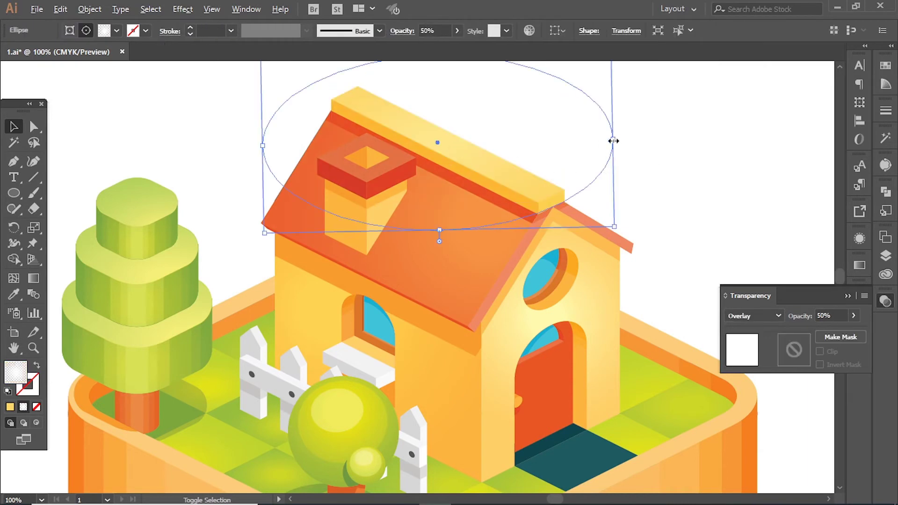
left_click_drag(612, 138, 541, 138)
key("5")
key("ctrl+shift+a")
key("ctrl+minus")
key("ctrl+minus")
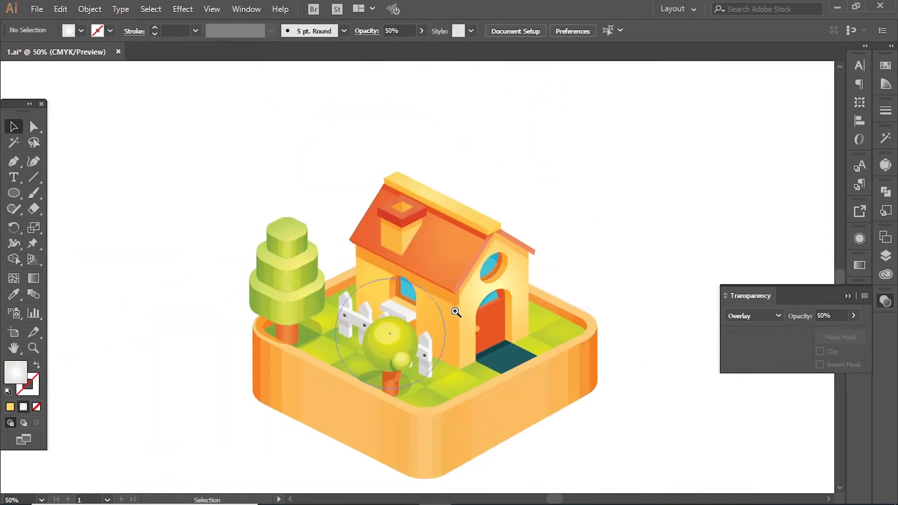
Fill the chimney opening with the doorstep's dark teal using the Eyedropper.
left_click(455, 312)
left_click(359, 109)
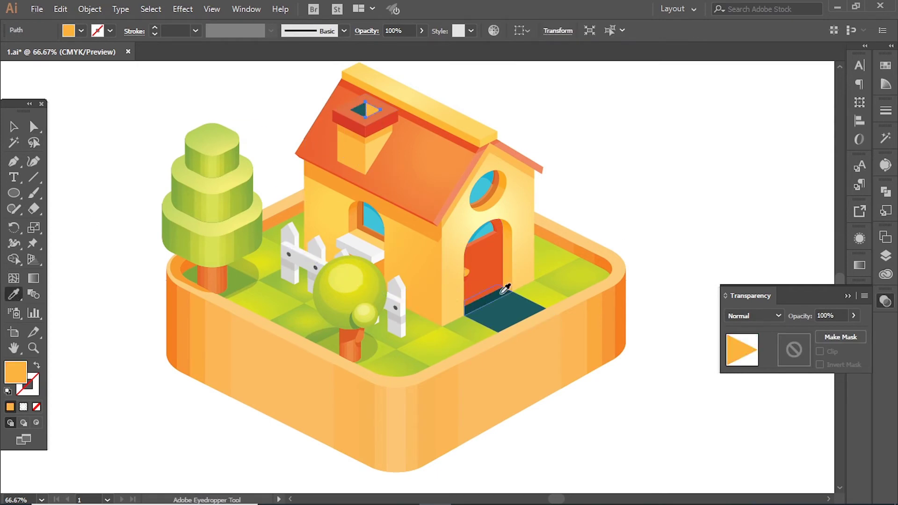
left_click(383, 244)
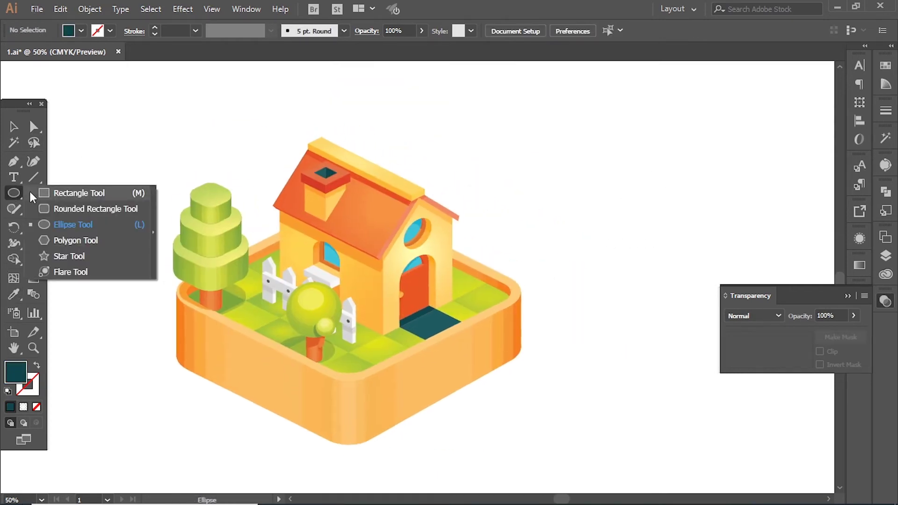
Draw a large background square covering the whole scene and enlarge it.
left_click_drag(14, 193, 42, 176)
key("ctrl+minus")
mouse_move(305, 211)
left_mouse_down()
mouse_move(475, 316)
mouse_move(491, 337)
left_mouse_up()
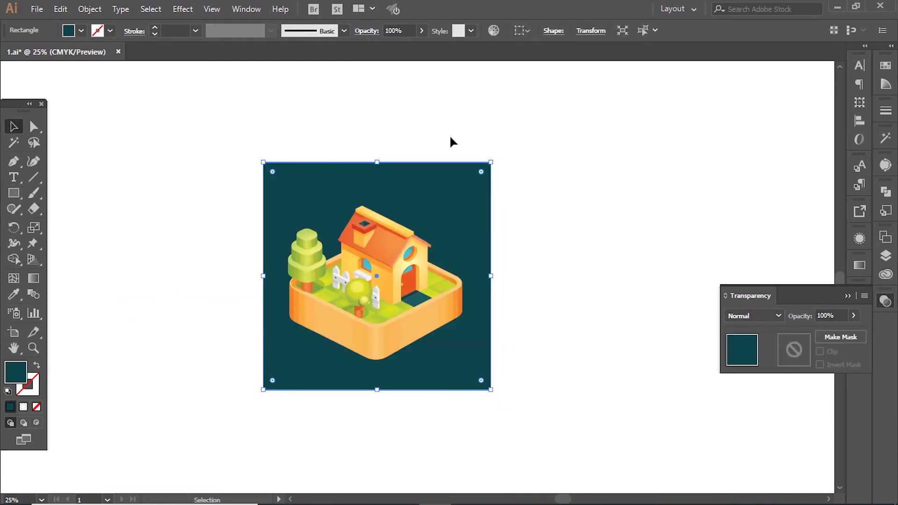
mouse_move(491, 162)
left_mouse_down()
mouse_move(647, 154)
mouse_move(513, 144)
mouse_move(531, 123)
left_mouse_up()
key("ctrl+shift+a")
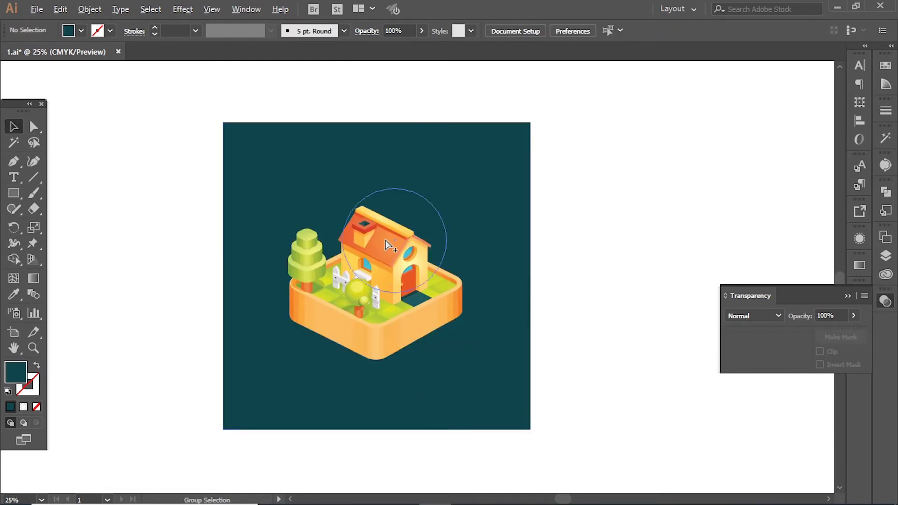
Paste the white overlay glow ellipse and position it over the scene.
key("ctrl+v")
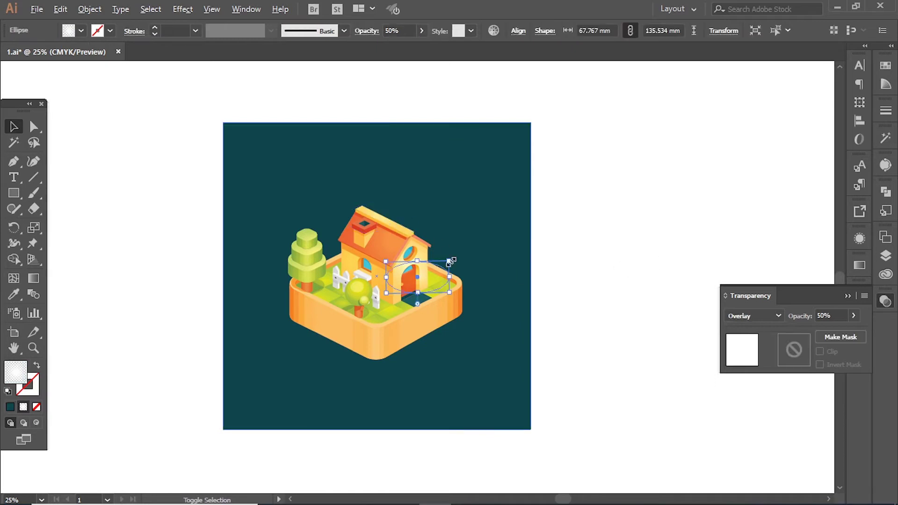
left_click_drag(553, 244, 513, 265)
key("ctrl+shift+a")
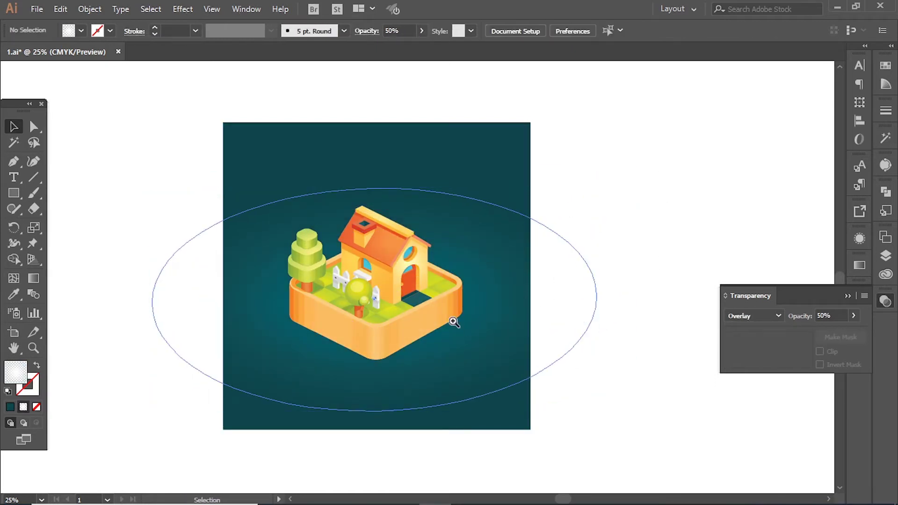
key("ctrl+equal")
Duplicate the island base below it as a dark shadow sent behind the island.
left_click(420, 216)
left_click(432, 236)
left_click_drag(432, 236, 432, 321)
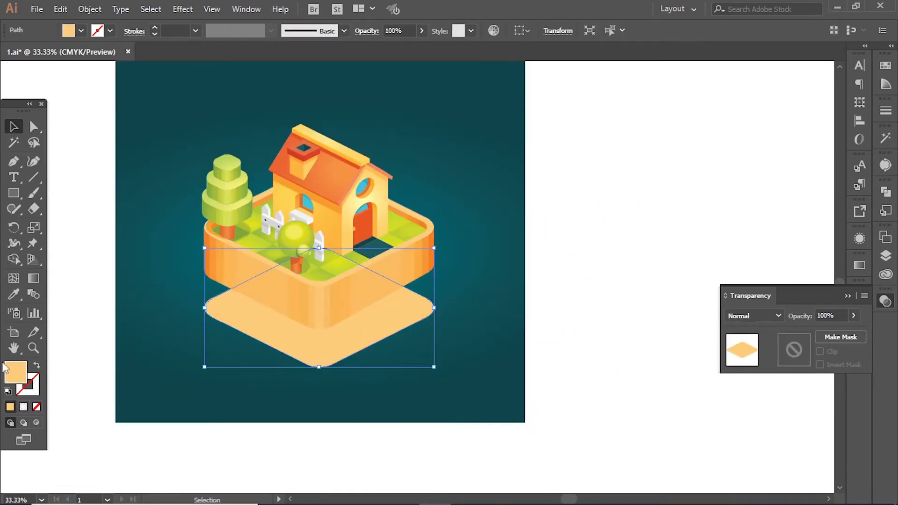
key("i")
left_click(122, 397)
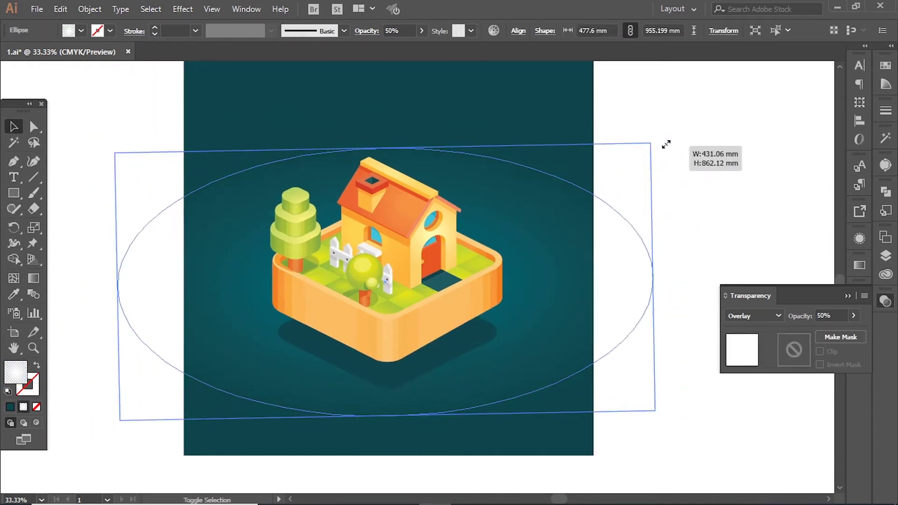
Resize the glow ellipse and set the background colour to deep blue 022F46.
left_click_drag(640, 232, 639, 261)
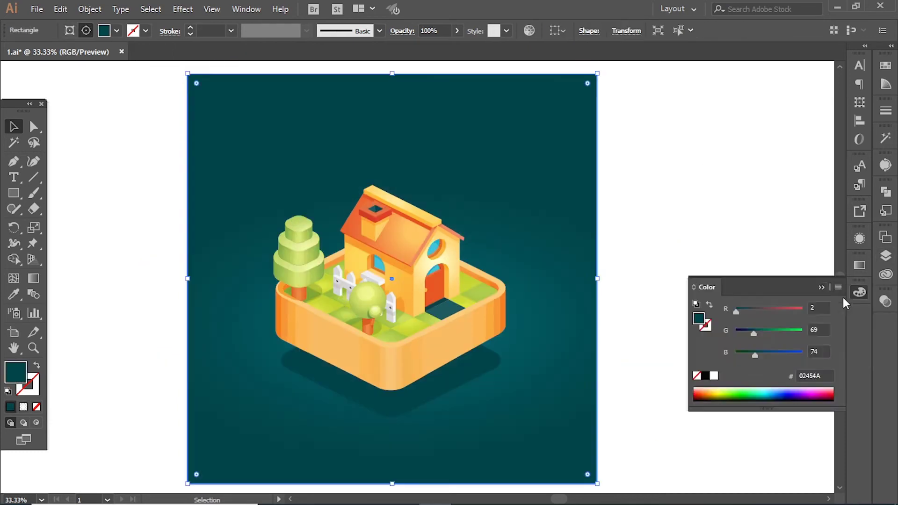
left_click_drag(753, 337, 753, 355)
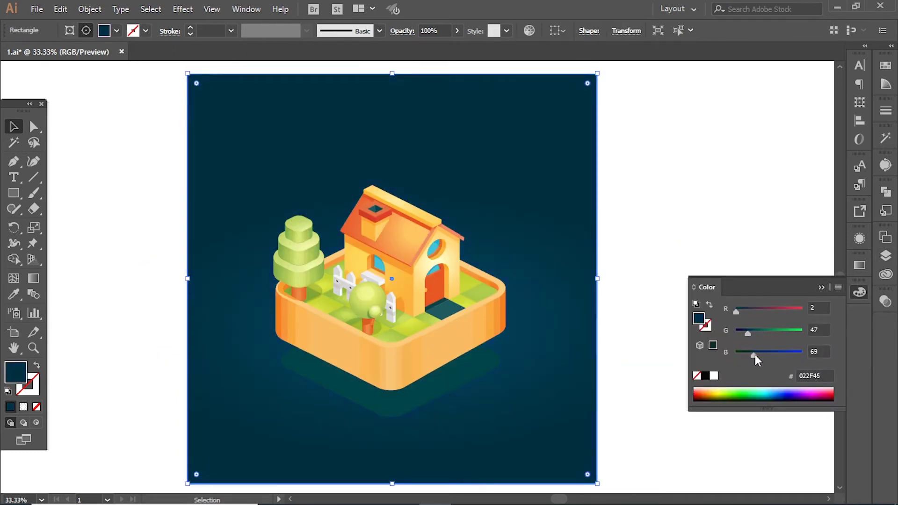
left_click(690, 171)
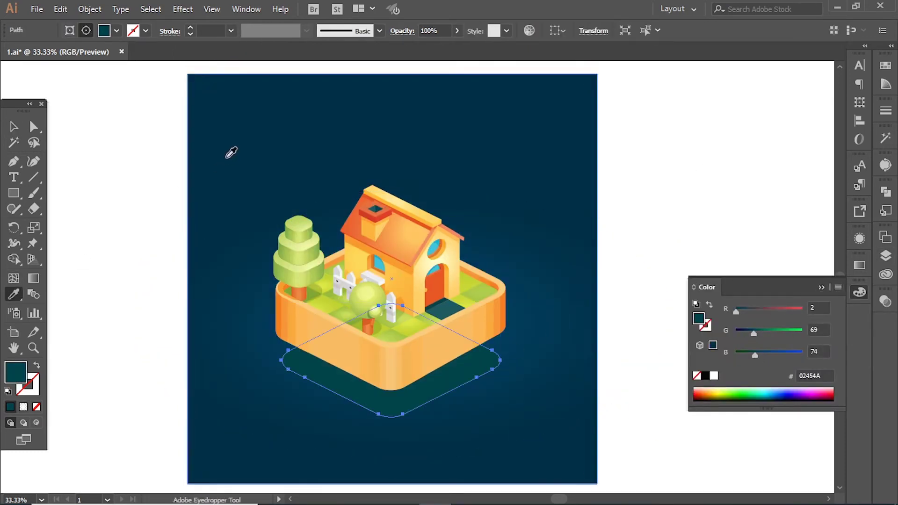
left_click(33, 126)
left_click(672, 218)
key("ctrl+shift+a")
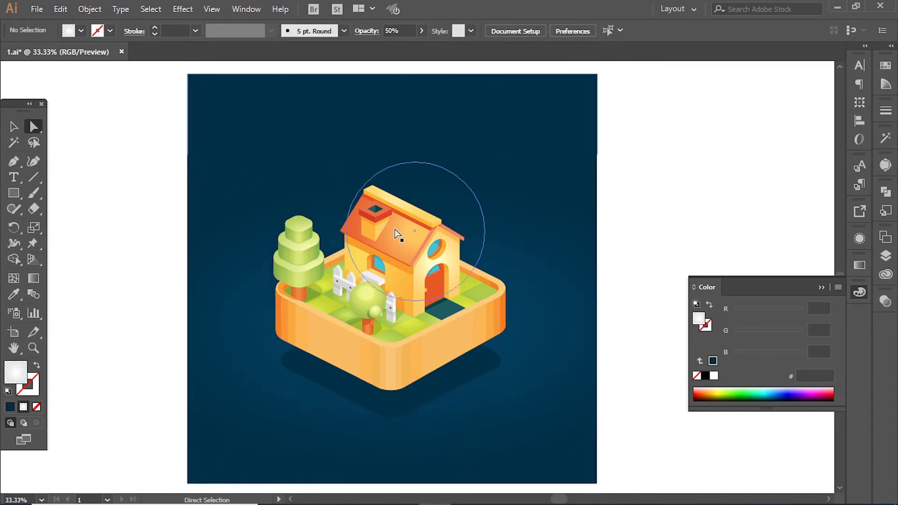
key("ctrl+plus")
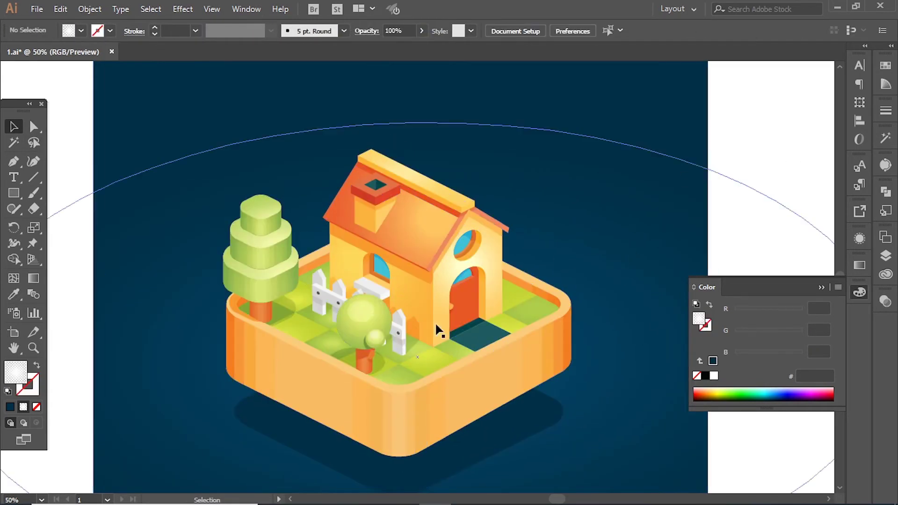
Set the selected house group's opacity to 50% in the Transparency panel.
left_click(380, 339)
left_click(489, 251)
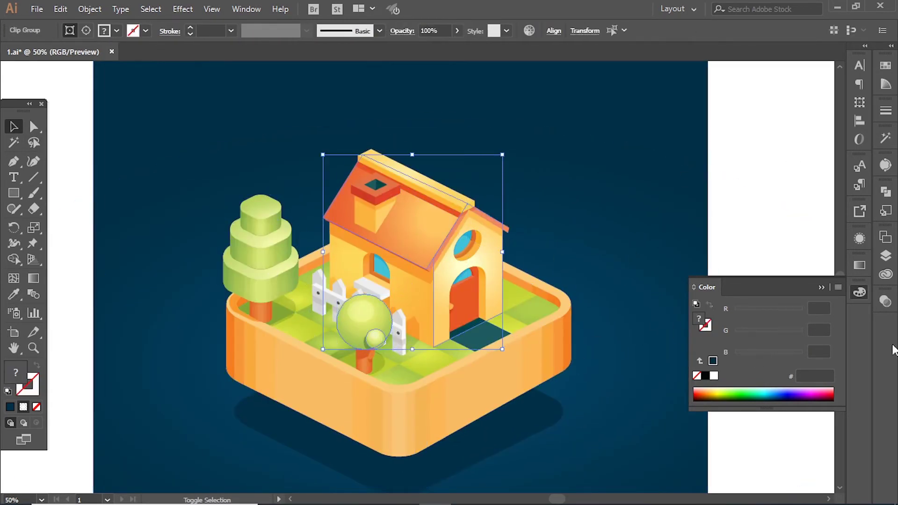
left_click(885, 301)
type("50")
key("Return")
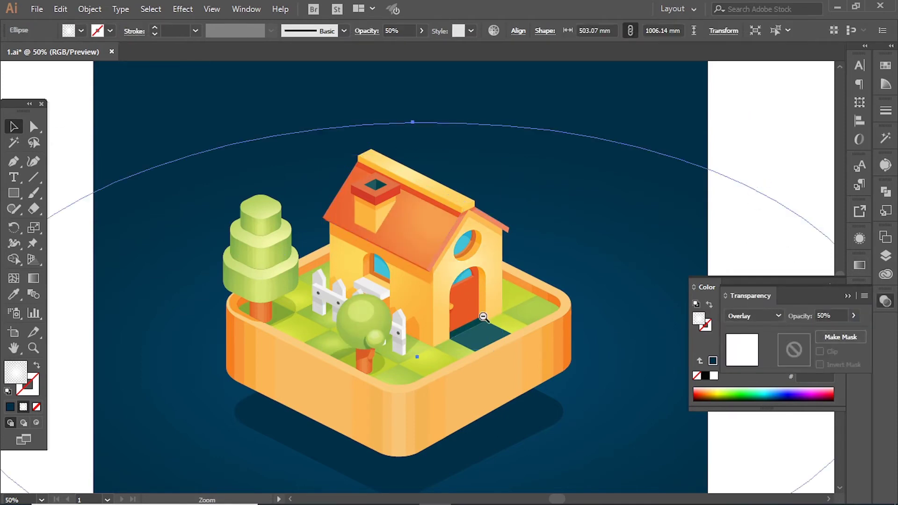
key("ctrl+minus")
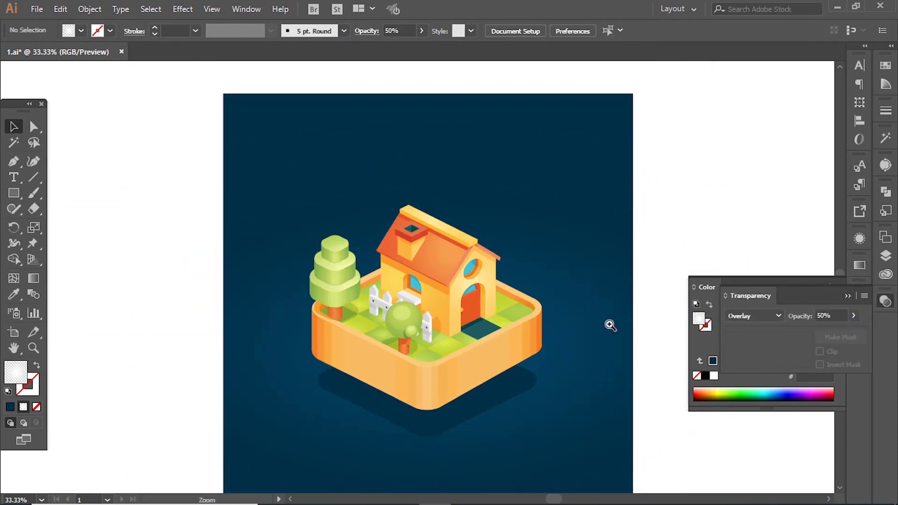
Enlarge the glow ellipse to cover the house and raise its opacity to 100%.
left_click(34, 128)
left_click(529, 170)
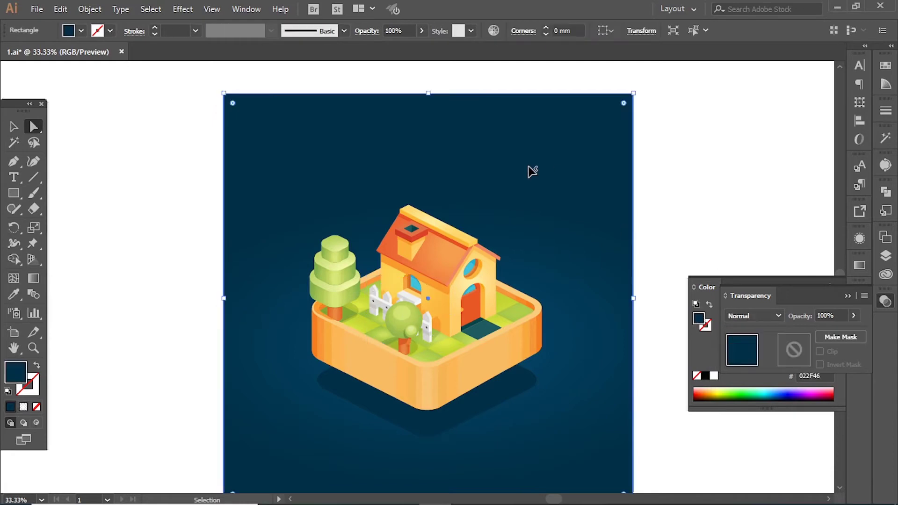
left_click(371, 341)
left_click_drag(425, 192, 456, 177)
left_click_drag(532, 143, 587, 88)
left_click_drag(561, 186, 535, 185)
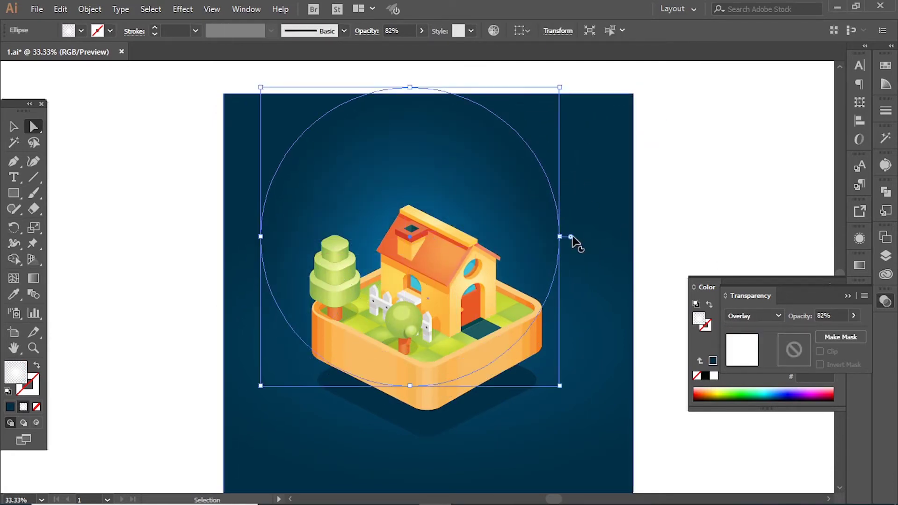
left_click_drag(841, 332, 858, 332)
mouse_move(560, 236)
left_mouse_down()
mouse_move(615, 236)
mouse_move(571, 237)
left_mouse_up()
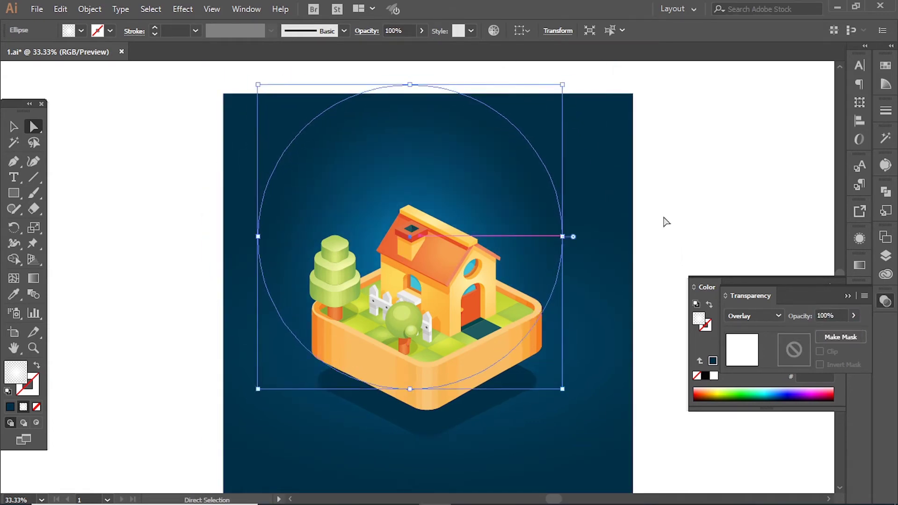
key("ctrl+shift+a")
Move the small ellipse over the house's right side near the door.
key("ctrl+plus")
key("ctrl+plus")
left_click_drag(413, 263, 545, 145)
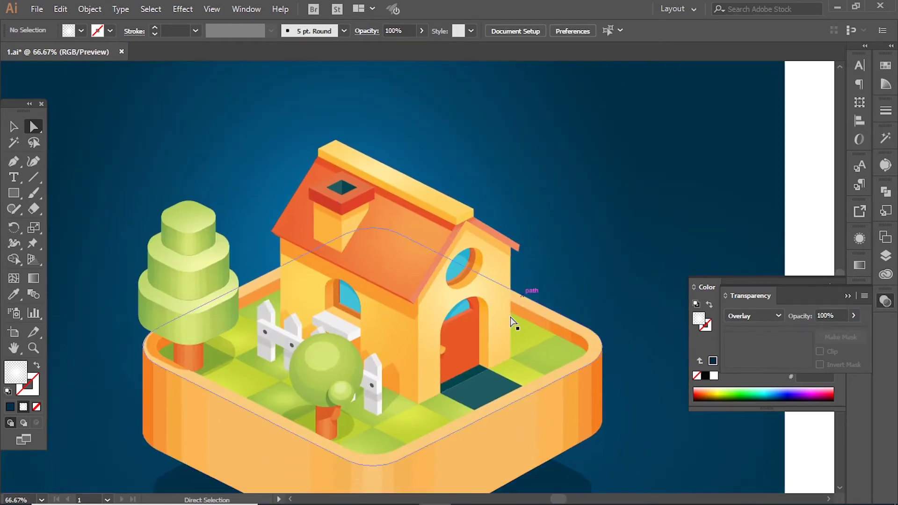
key("ctrl+minus")
left_click_drag(600, 326, 596, 343)
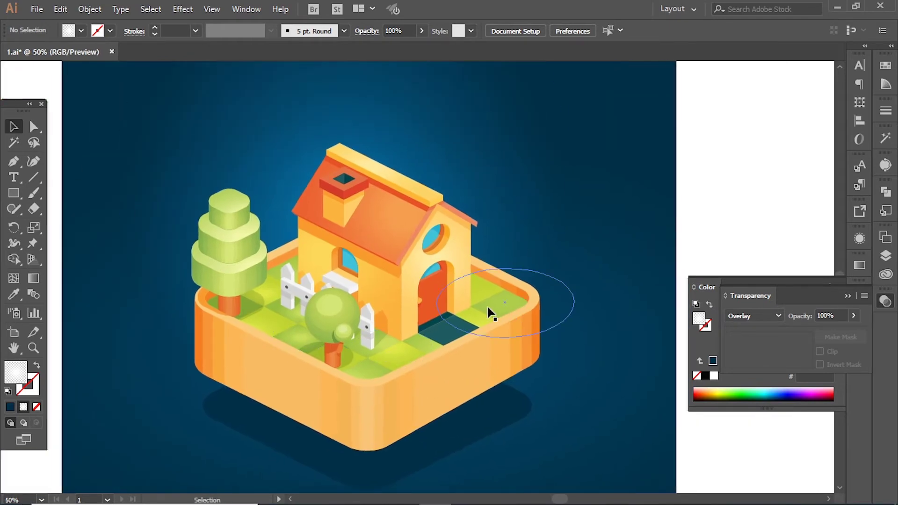
left_click_drag(358, 349, 566, 311)
left_click(752, 316)
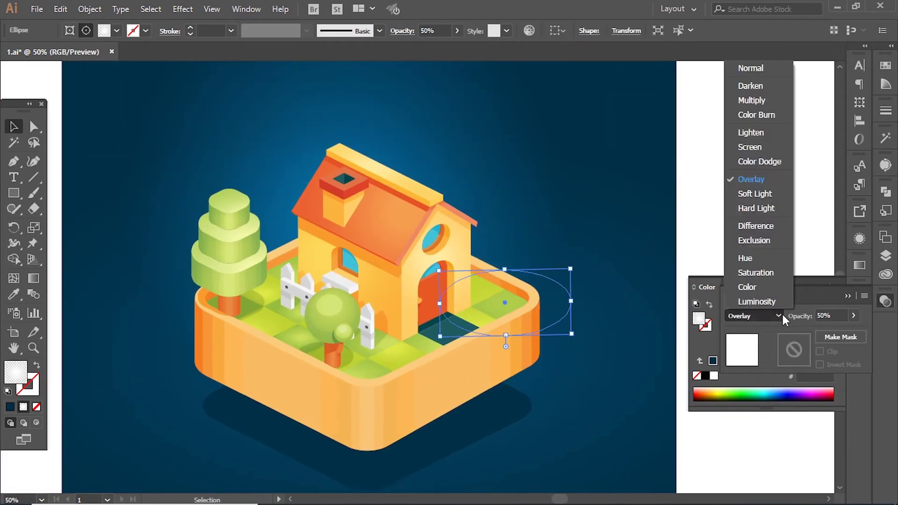
Give the small highlight ellipse Overlay blending at 50% opacity and nudge it right.
left_click(748, 176)
type("50")
key("Return")
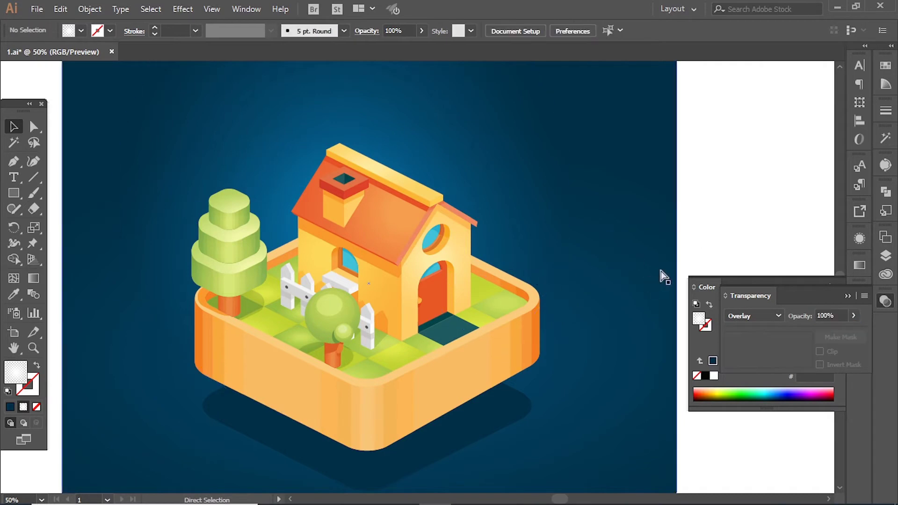
key("v")
left_click_drag(545, 295, 554, 297)
key("ctrl+minus")
key("ctrl+shift+a")
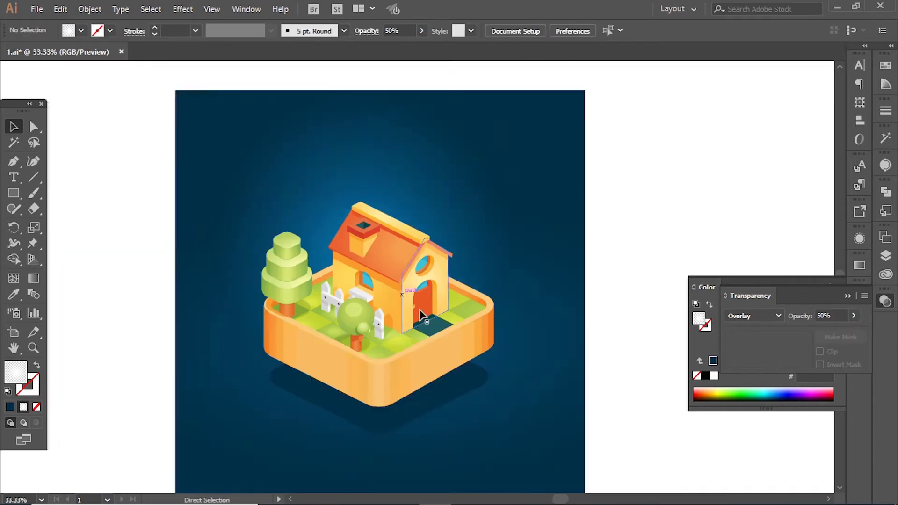
Shape a copy of the orange wall into a small parallelogram wall shard.
key("ctrl+plus")
key("ctrl+plus")
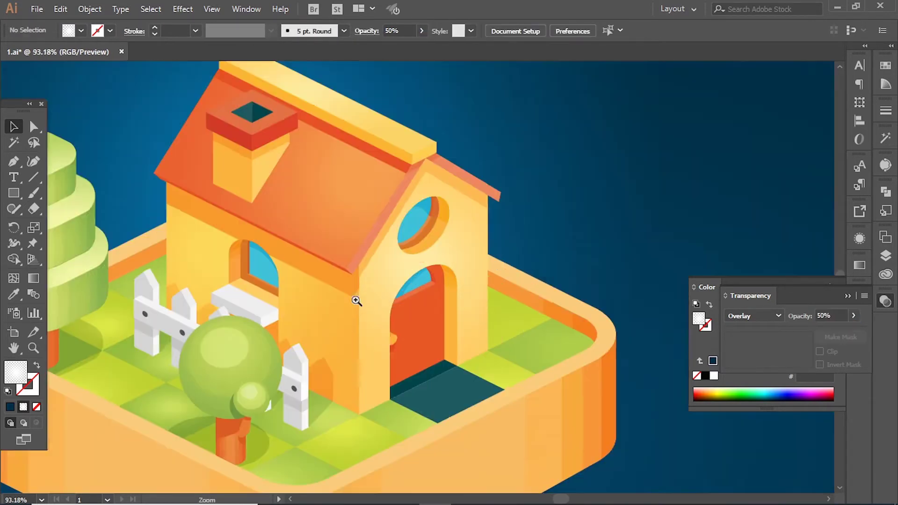
key("ctrl+plus")
key("ctrl+plus")
key("a")
left_click(428, 286)
key("ctrl+plus")
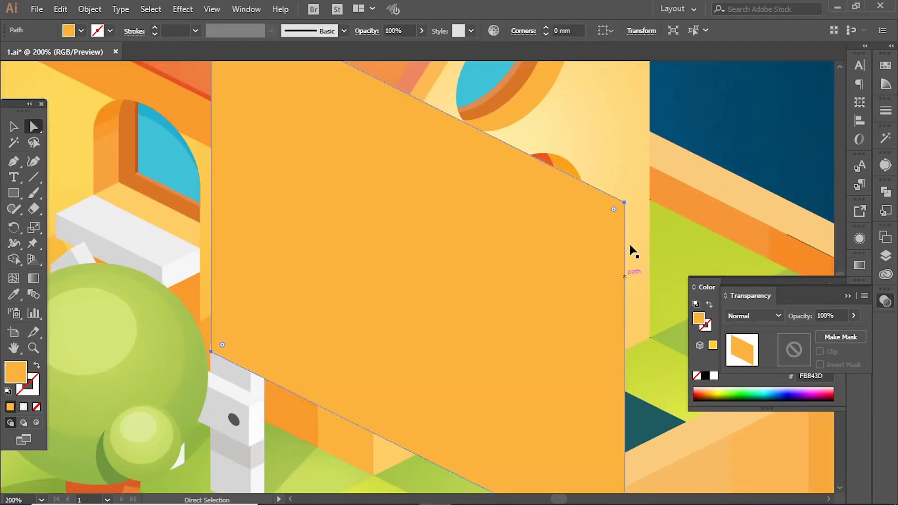
key("ctrl+z")
mouse_move(483, 257)
left_mouse_down()
mouse_move(484, 364)
mouse_move(481, 254)
left_mouse_up()
left_click_drag(469, 301, 441, 267)
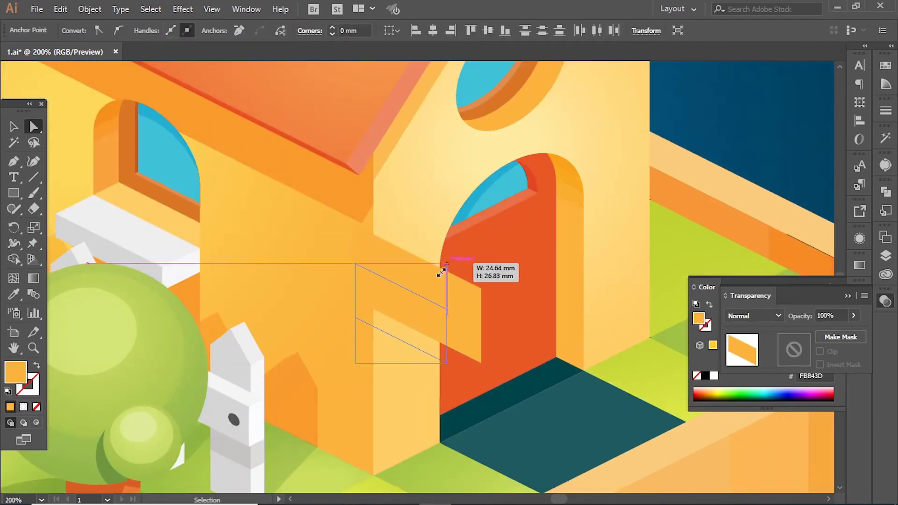
key("ctrl+plus")
key("ctrl+minus")
left_click_drag(361, 180, 311, 232)
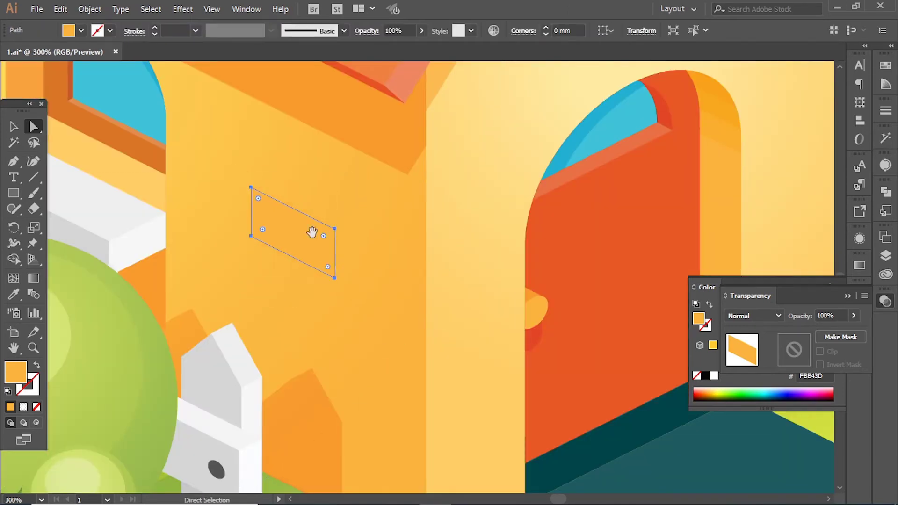
key("ctrl+1")
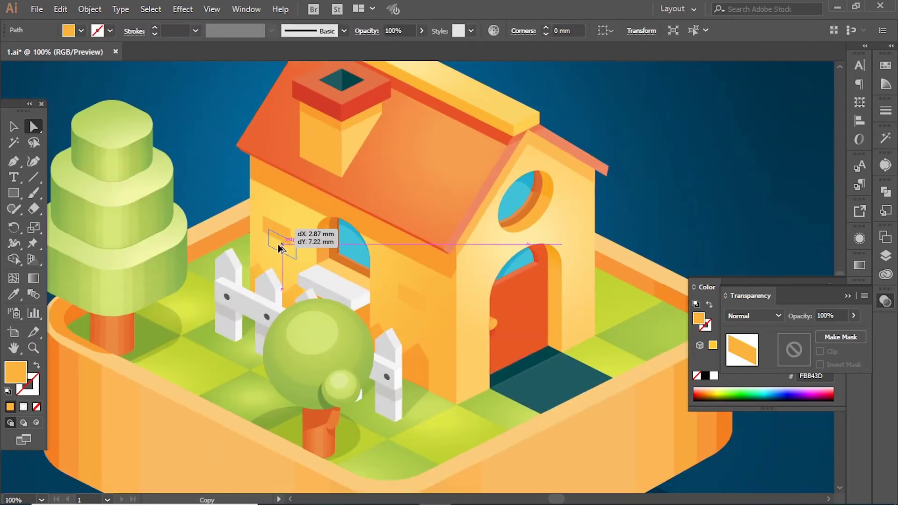
Duplicate the shard into several parallelogram patches on the wall beside the arched window.
left_click_drag(262, 223, 292, 248)
left_click(305, 258)
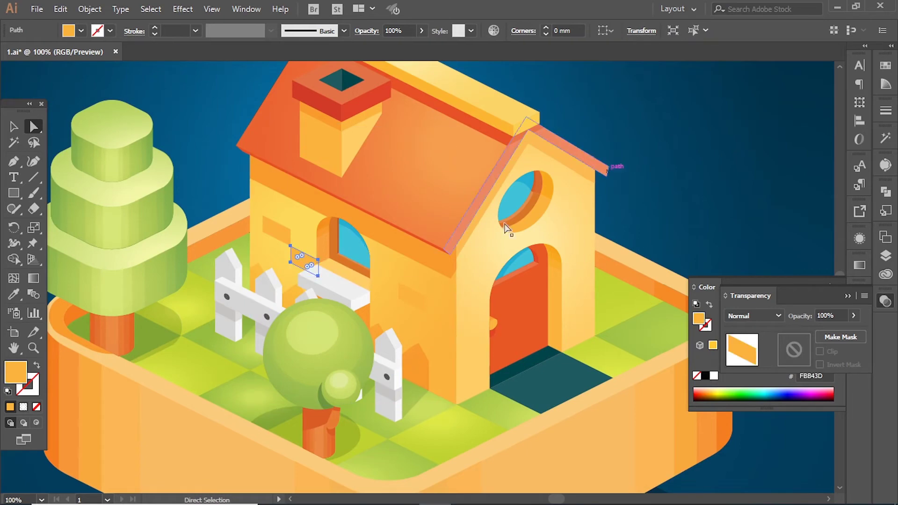
left_click_drag(453, 332, 423, 333)
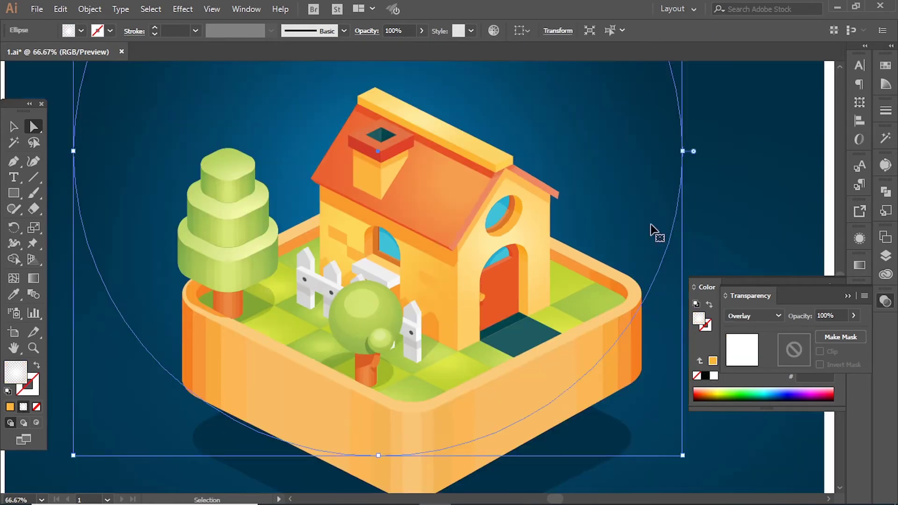
left_click_drag(482, 374, 482, 374)
left_click(372, 255)
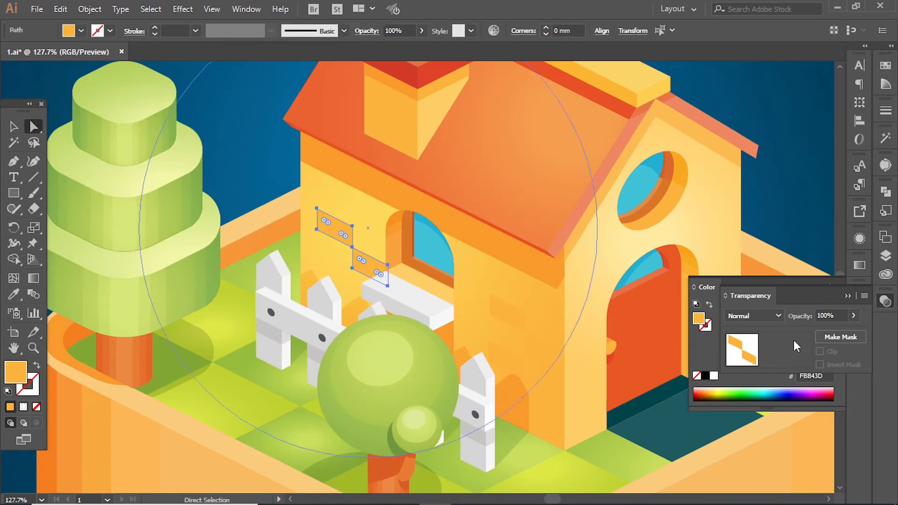
left_click(414, 229)
key("Return")
left_click_drag(336, 248, 337, 213)
left_click(533, 353)
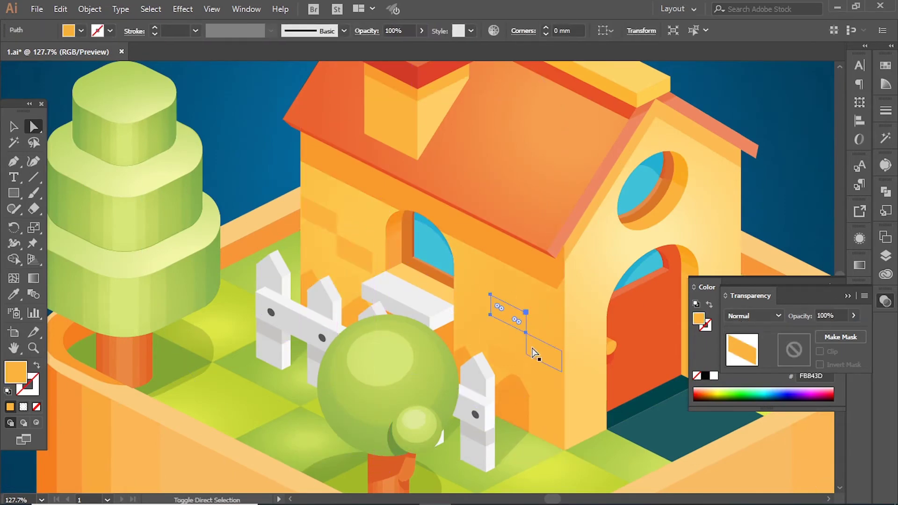
Fill the wall patches with the sampled wall orange at 20% opacity.
left_click(14, 296)
left_click(514, 253)
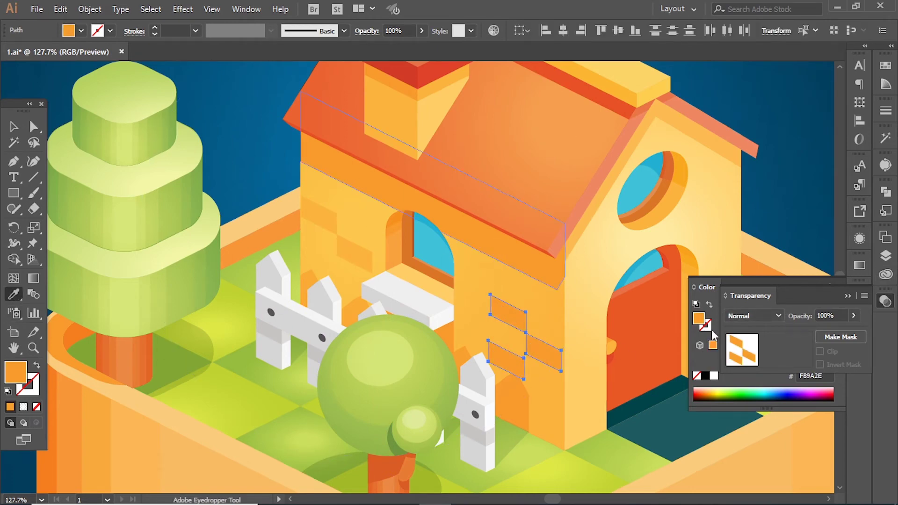
type("20")
key("Return")
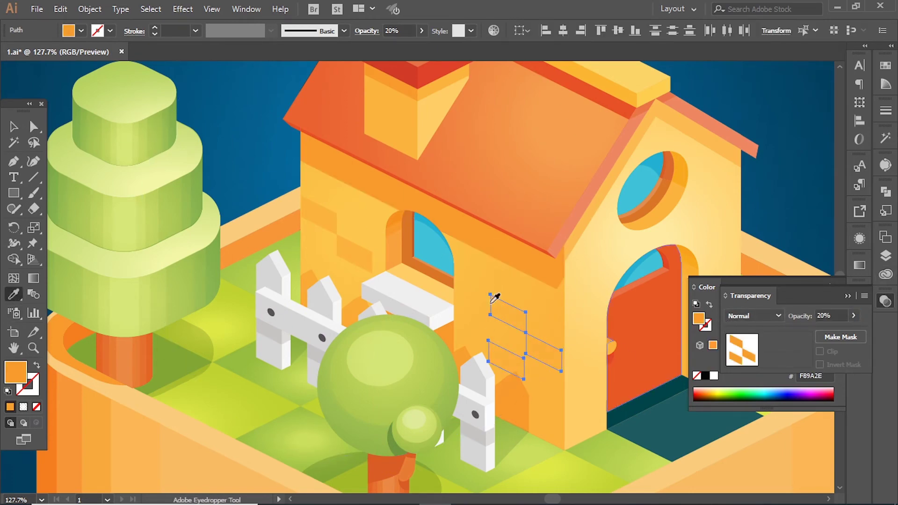
key("v")
left_click(504, 348, "shift")
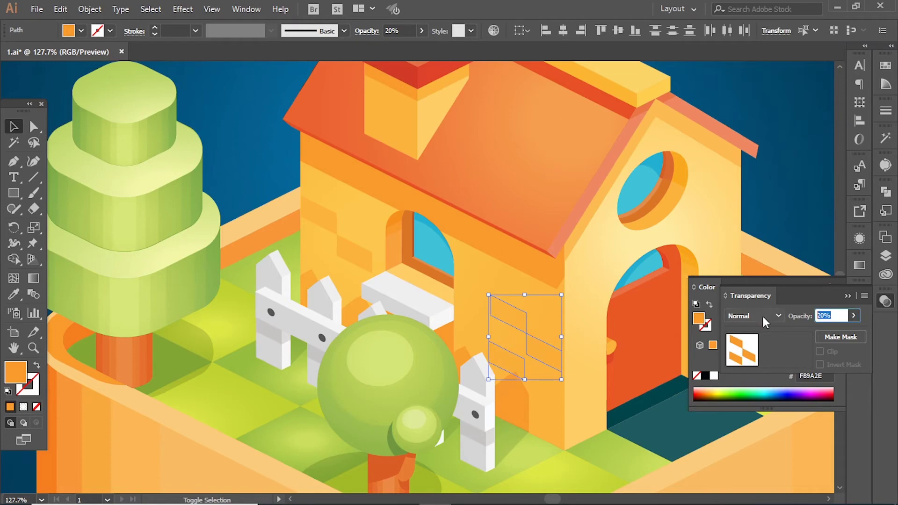
type("30")
left_click(776, 194)
Reflect a patch and copy it onto the gable wall beside the round window.
left_click_drag(569, 223, 397, 214)
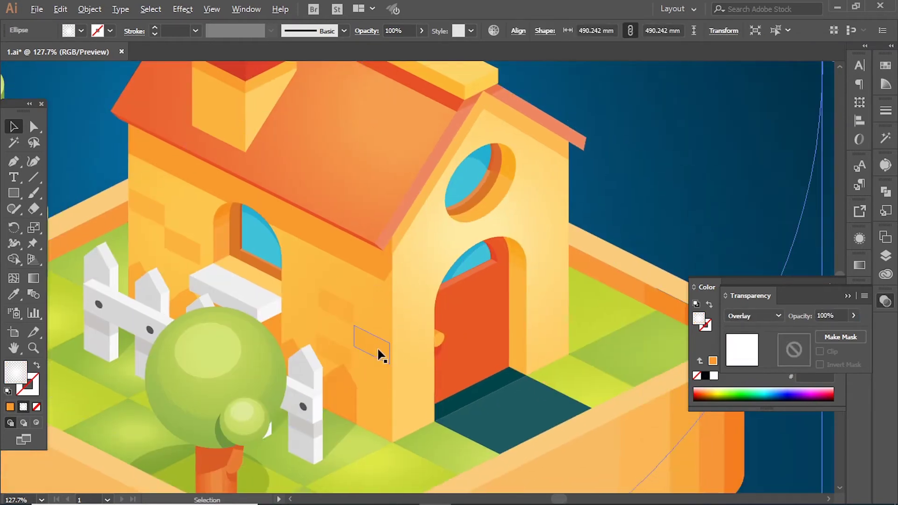
left_click(615, 197)
right_click(733, 205)
left_click(470, 329)
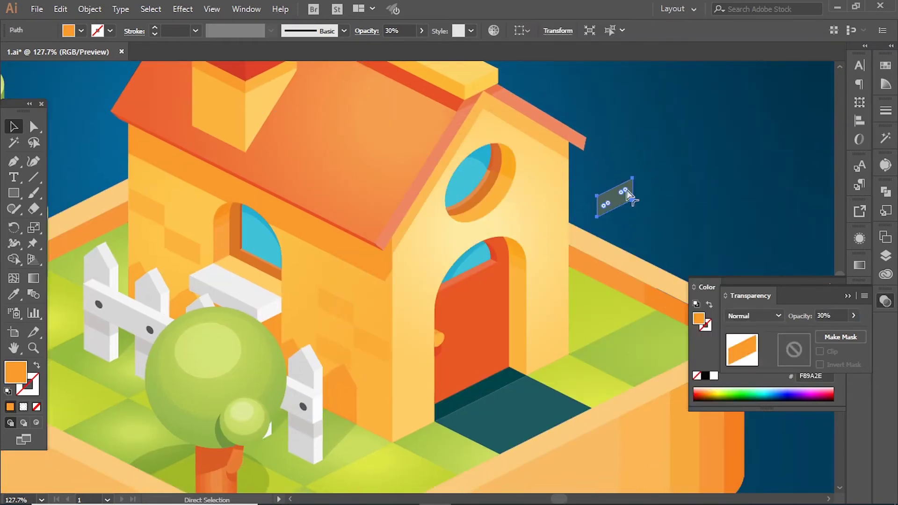
mouse_move(624, 192)
left_mouse_down()
mouse_move(543, 192)
mouse_move(427, 262)
mouse_move(412, 320)
left_mouse_up()
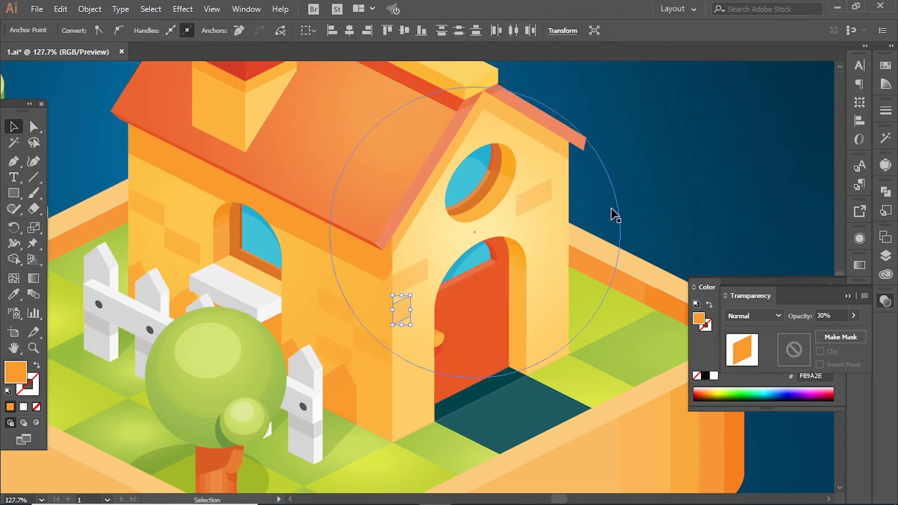
key("ctrl+z")
mouse_move(519, 197)
left_mouse_down()
mouse_move(552, 211)
mouse_move(587, 189)
mouse_move(569, 195)
left_mouse_up()
Select additional wall patches around the door and gable wall.
key("a")
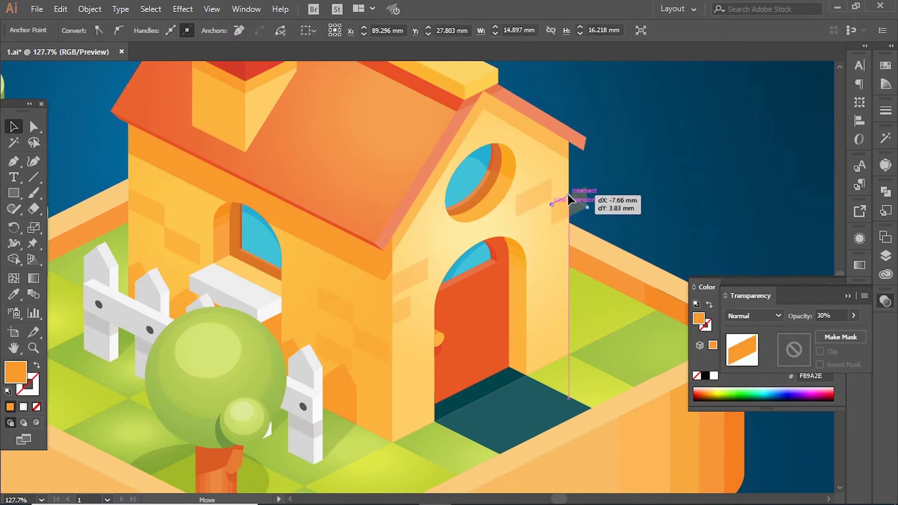
left_click(353, 321)
key("v")
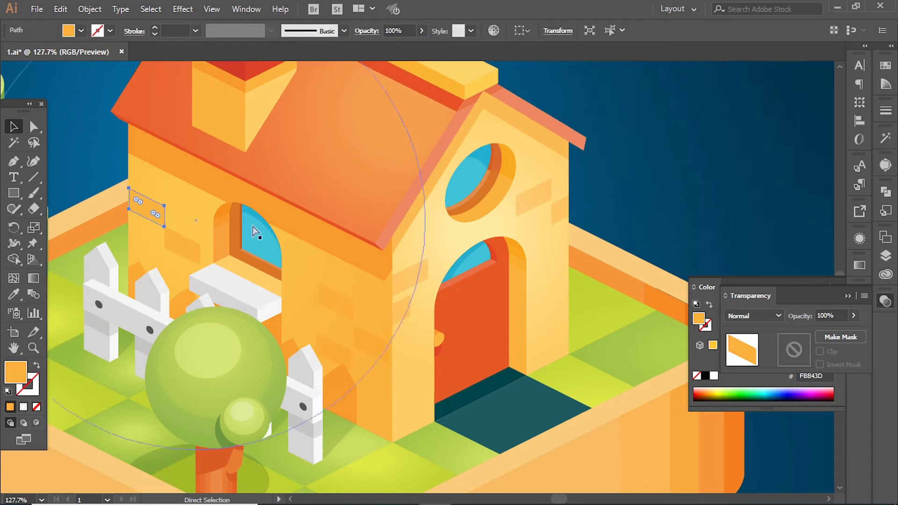
key("ctrl+minus")
key("ctrl+minus")
key("ctrl+plus")
key("ctrl+plus")
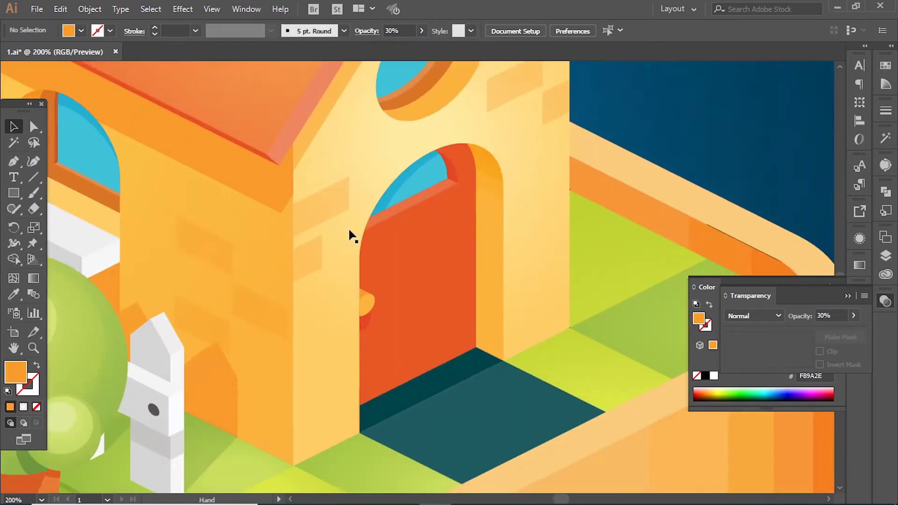
left_click(350, 236)
left_click(517, 125, "shift")
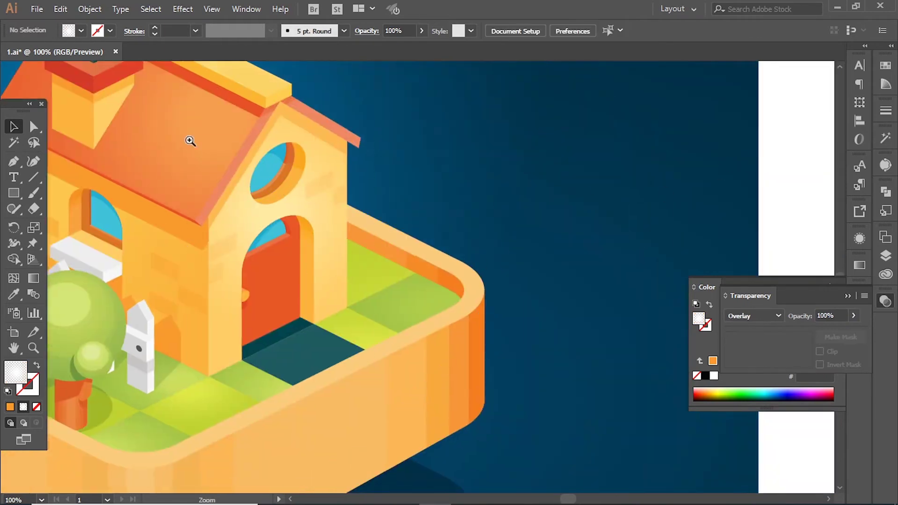
Select the roof group and red roof trim to inspect their colours.
left_click(190, 141)
key("v")
left_click(301, 254)
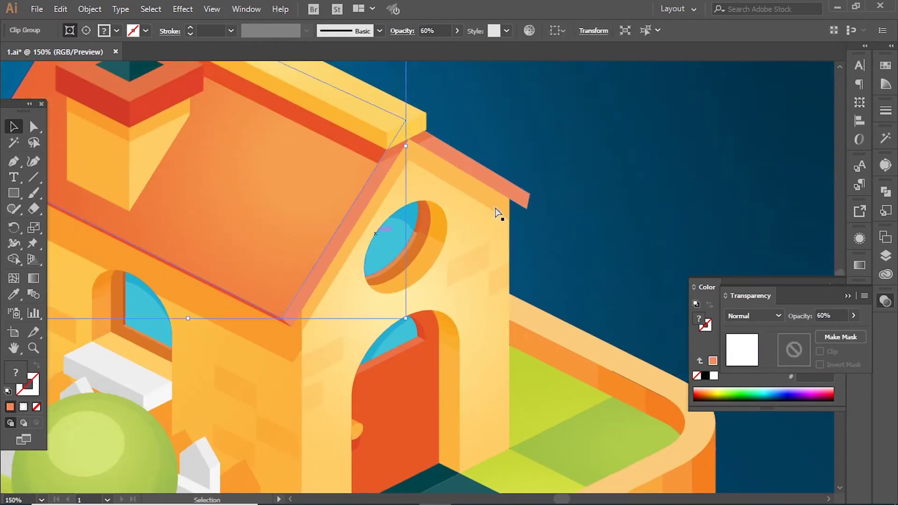
left_click(33, 126)
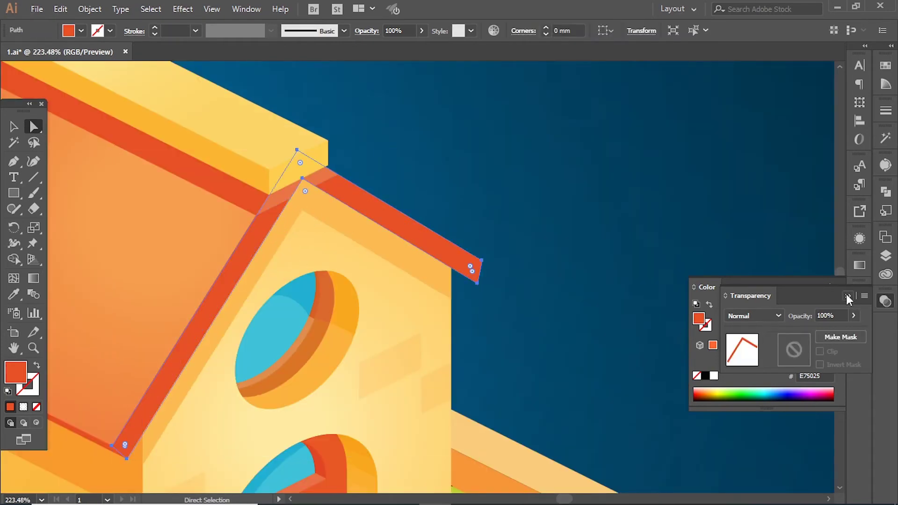
left_click(848, 296)
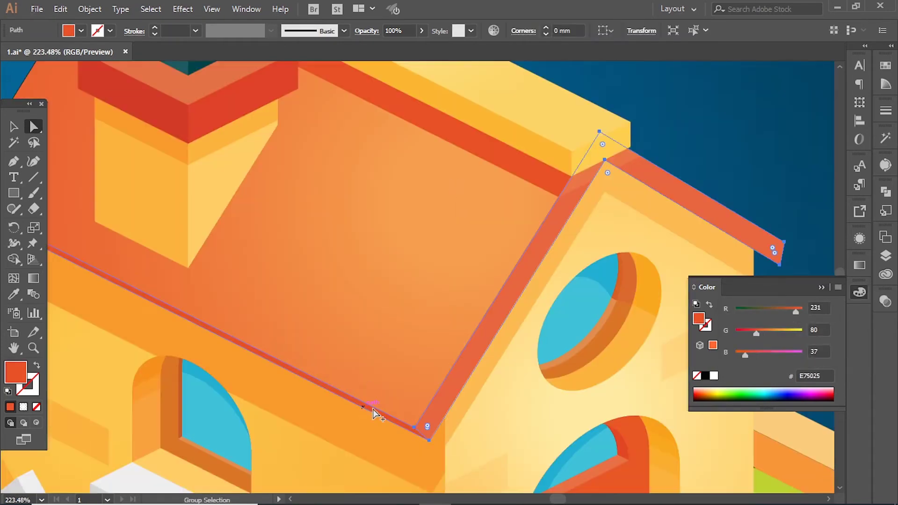
left_click(585, 200, "ctrl+alt")
left_click(301, 251, "ctrl+alt")
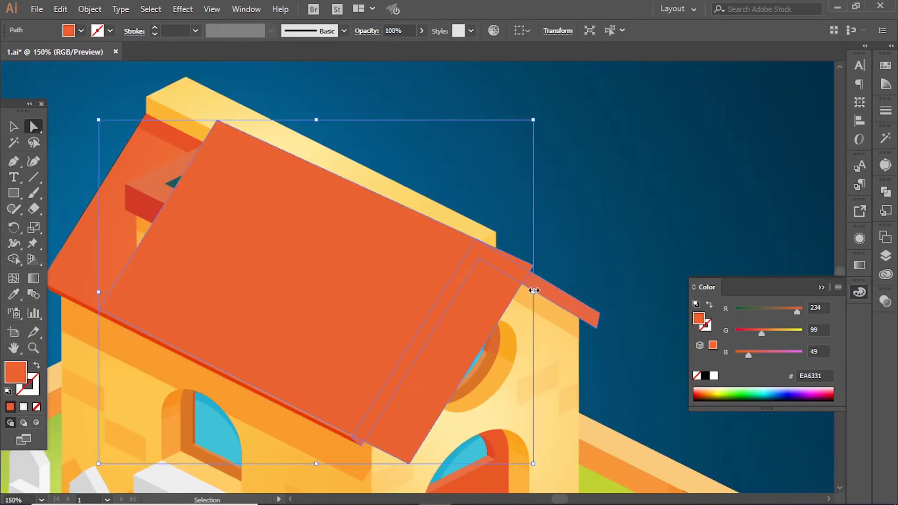
Reshape the orange parallelogram and shrink it to a small piece.
left_click(469, 313)
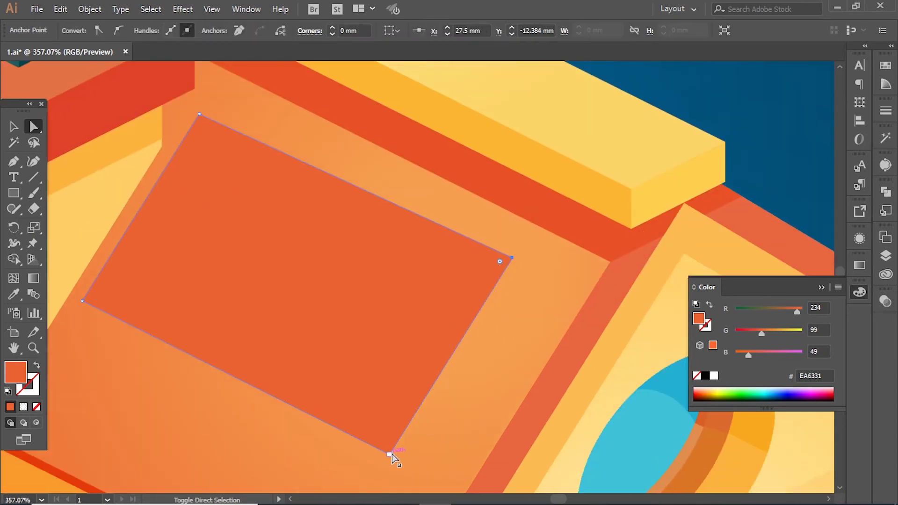
left_click_drag(512, 258, 357, 184)
left_click_drag(389, 454, 220, 380)
key("v")
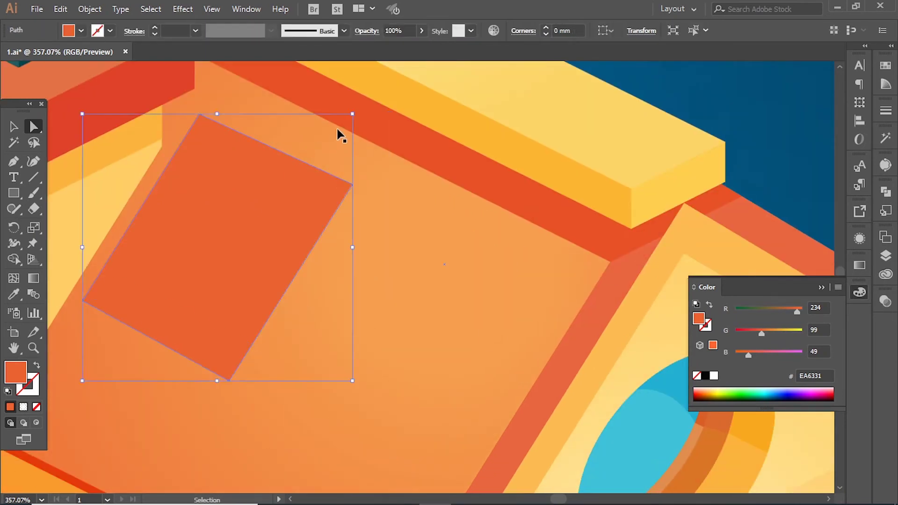
left_click_drag(352, 115, 299, 190)
Pen a notched check-mark shard over the piece and delete the original parallelogram.
key("ctrl+equal")
key("ctrl+equal")
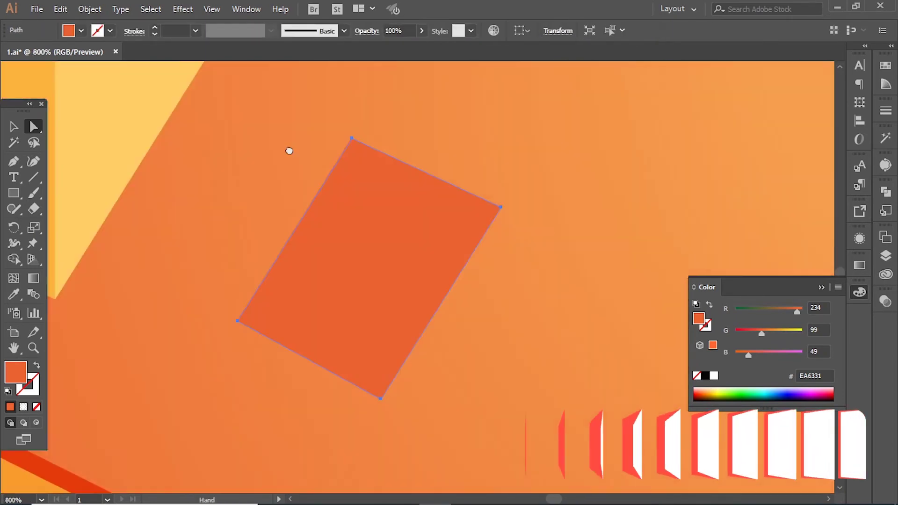
key("ctrl+equal")
key("p")
left_click(493, 187)
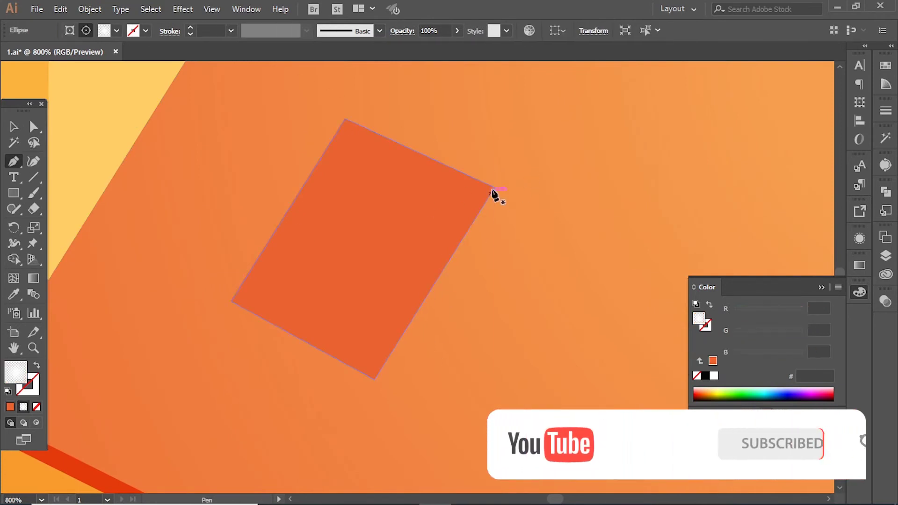
left_click(374, 379)
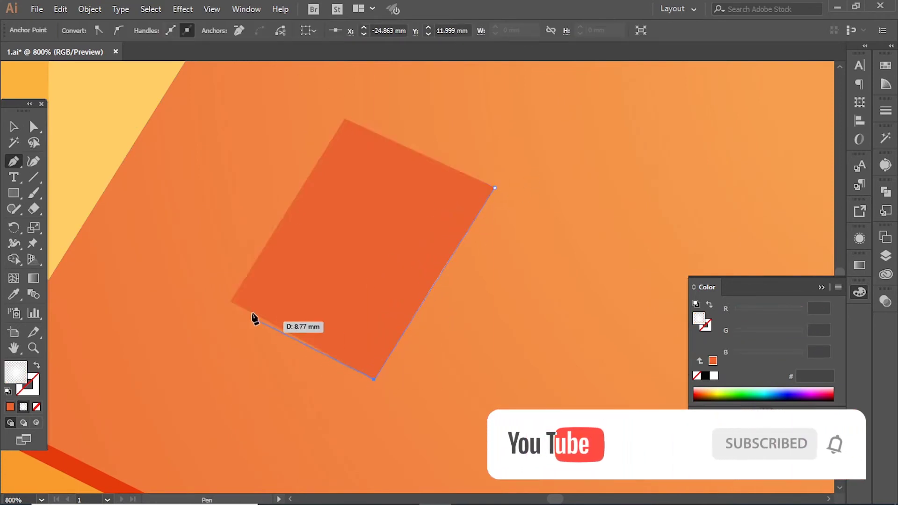
left_click(230, 300)
left_click(335, 208)
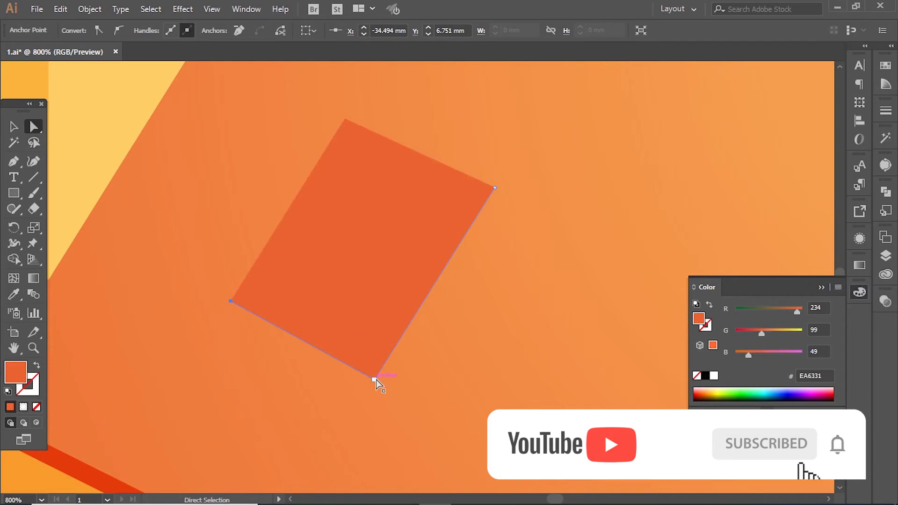
left_click(230, 301, "shift")
left_click_drag(230, 301, 222, 258)
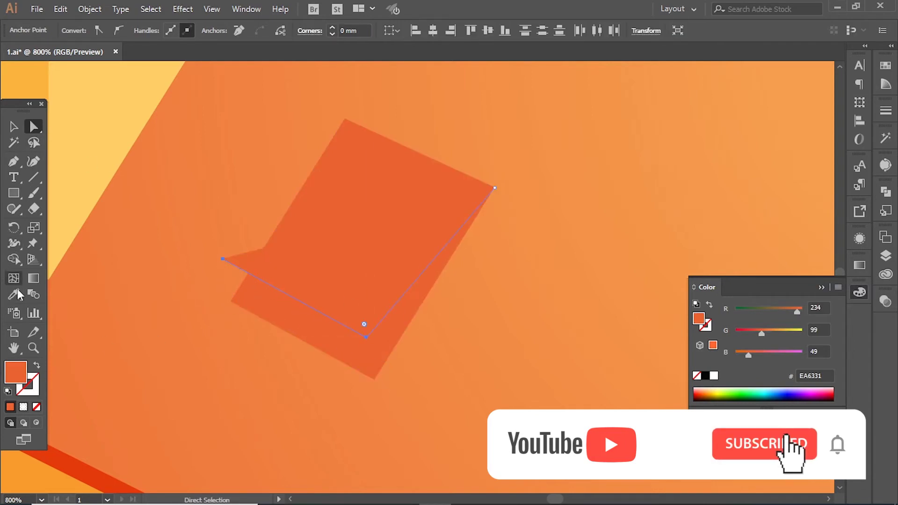
key("ctrl+a")
key("shift+m")
left_click(280, 262, "alt")
Colour the check-mark shard with the dark roof-edge orange.
key("ctrl+minus")
key("ctrl+minus")
key("ctrl+minus")
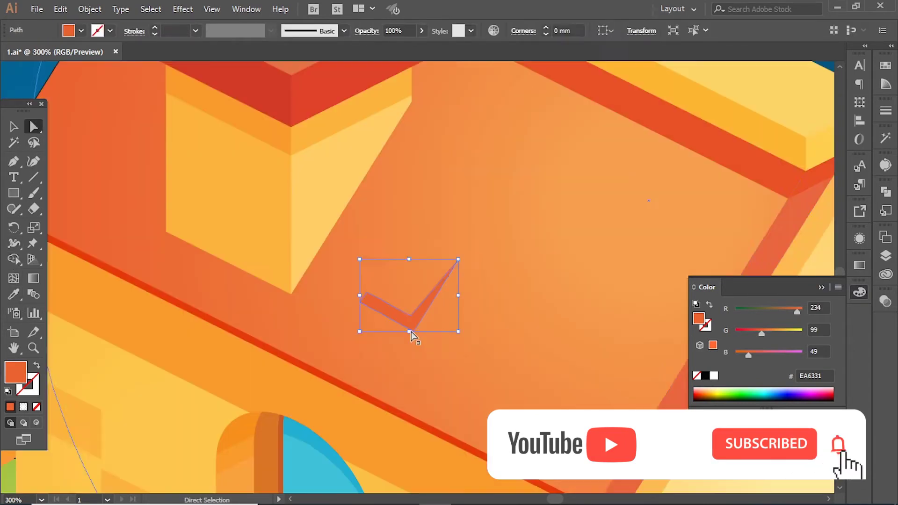
left_click(604, 388)
scroll(603, 388, "down", 3)
scroll(437, 297, "up", 3)
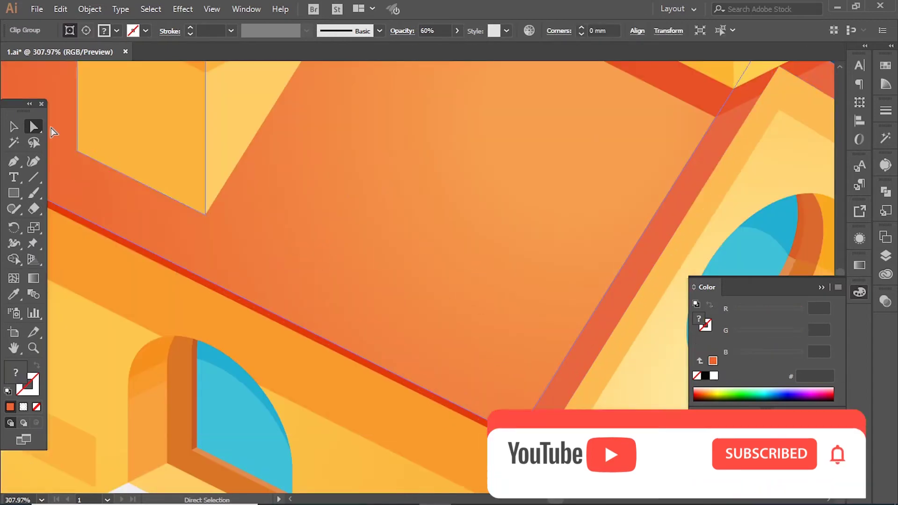
key("ctrl+0")
key("v")
left_click(388, 213)
key("ctrl+plus")
key("ctrl+plus")
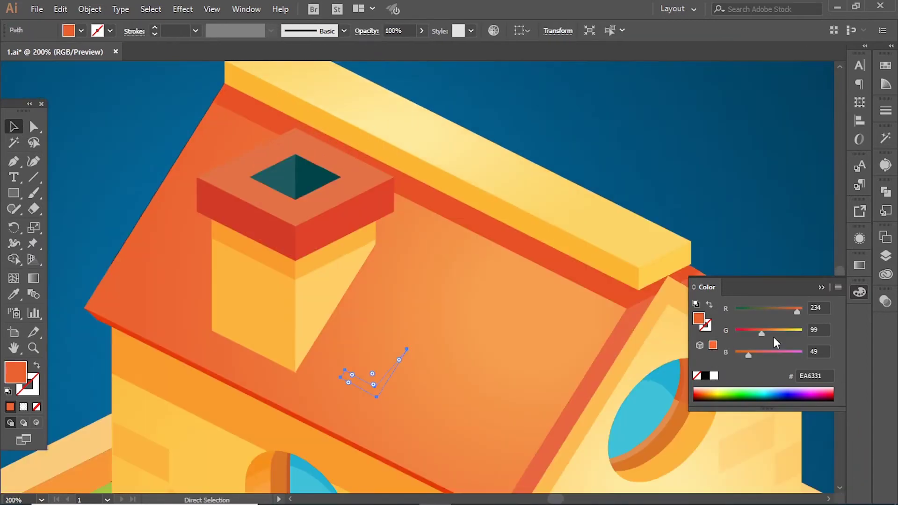
left_click(10, 296)
left_click(94, 313)
Set the check mark's opacity to 30%.
key("a")
key("ctrl+0")
left_click(661, 204)
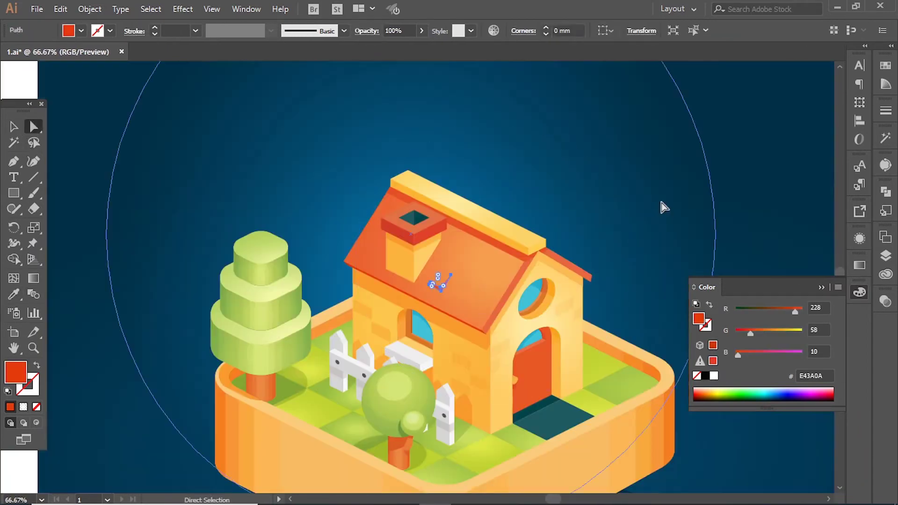
scroll(510, 319, "up", 3)
left_click(472, 376)
left_click(885, 302)
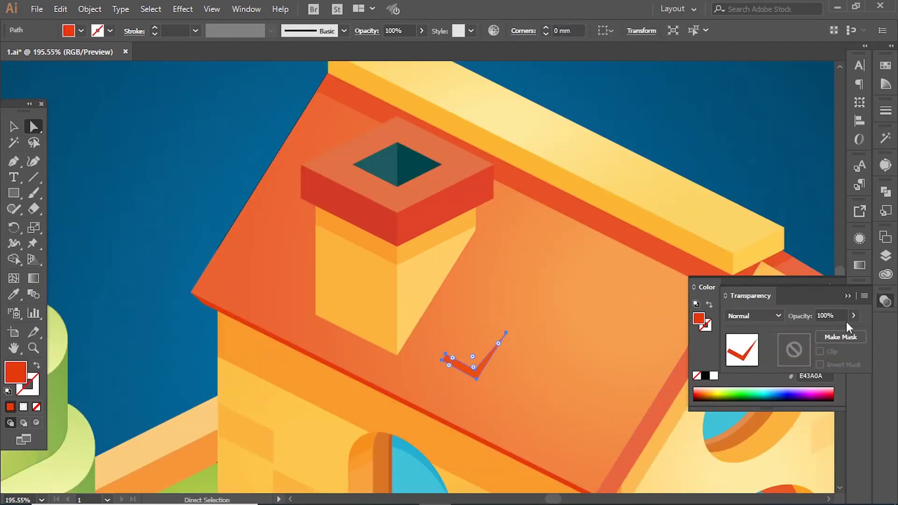
type("30")
key("Return")
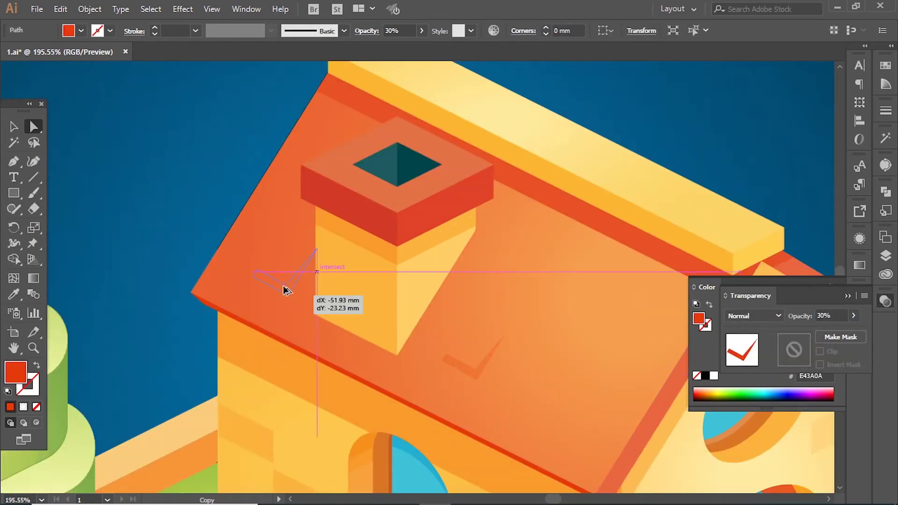
Scatter check-mark copies across the roof, near the chimney and higher up, at 20% opacity.
left_click_drag(286, 290, 287, 257)
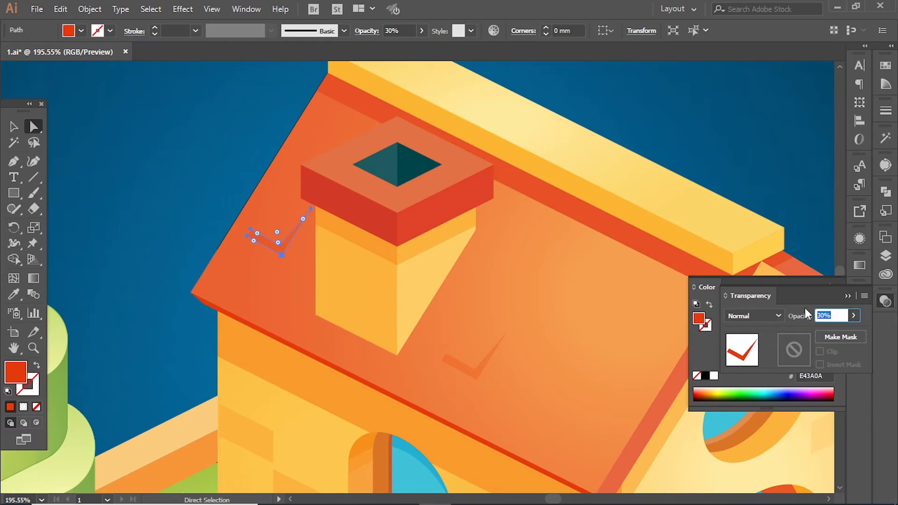
left_click_drag(630, 281, 650, 304)
key("ctrl+0")
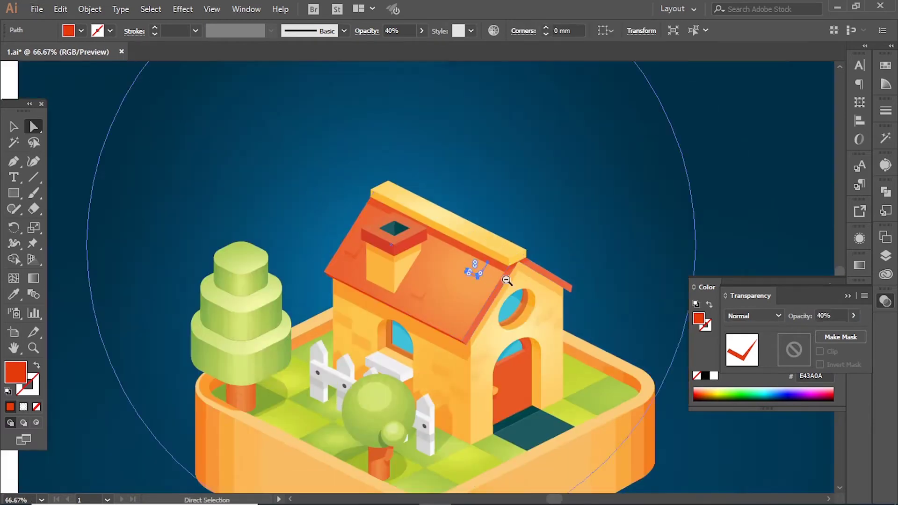
left_click(580, 338)
scroll(580, 337, "up", 3)
scroll(593, 314, "up", 3)
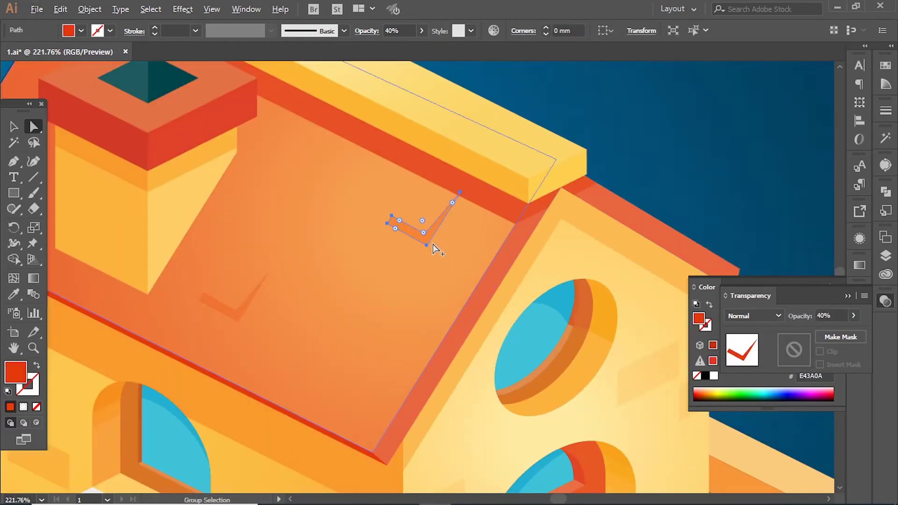
left_click_drag(432, 248, 426, 245)
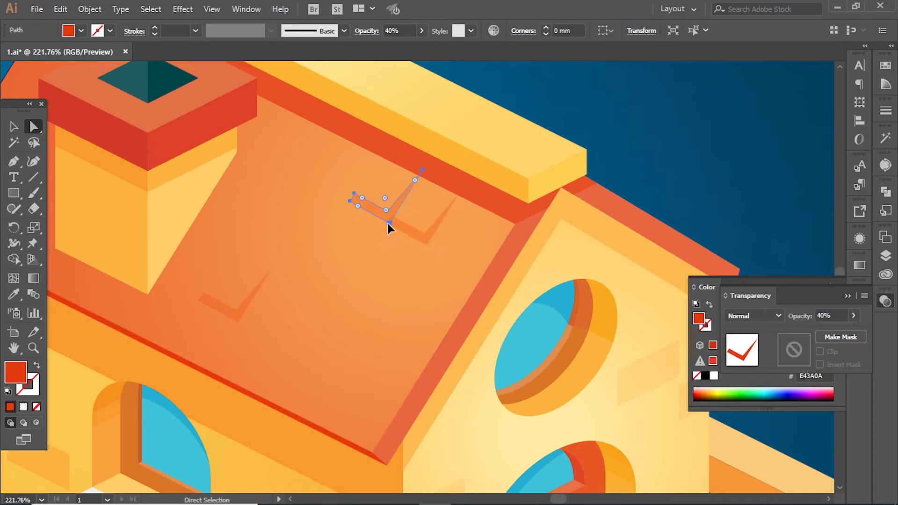
mouse_move(427, 238)
left_mouse_down()
mouse_move(441, 222)
mouse_move(447, 230)
left_mouse_up()
key("ctrl+1")
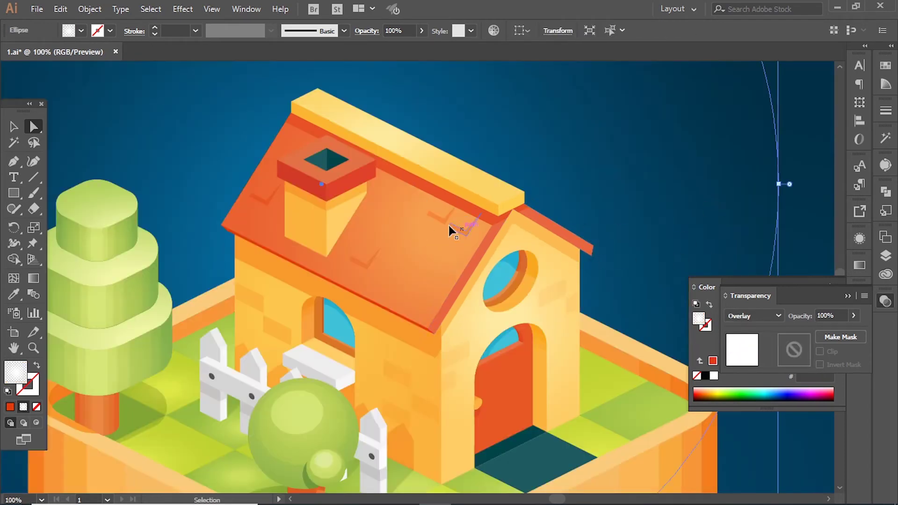
left_click(448, 223)
key("Return")
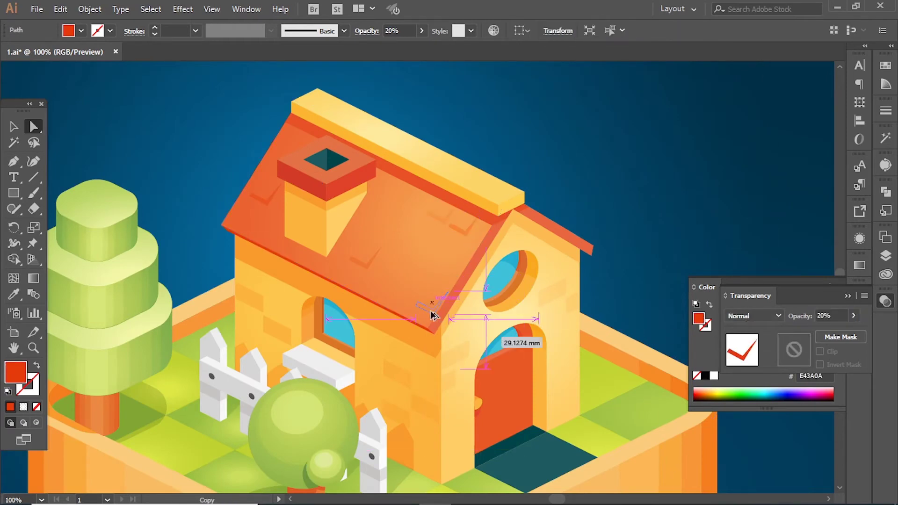
Add more check-mark copies across the lower roof.
left_click_drag(432, 316, 427, 292)
key("ctrl+0")
left_click(436, 290)
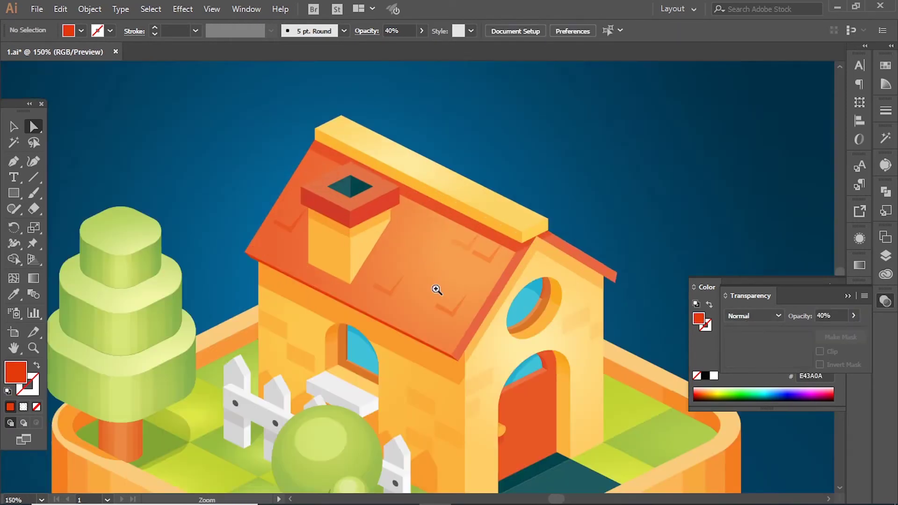
left_click_drag(381, 240, 401, 237)
key("l")
mouse_move(697, 261)
left_mouse_down()
mouse_move(461, 387)
mouse_move(319, 79)
left_mouse_up()
left_click_drag(551, 127, 611, 291)
Pen thin crack slivers running down the door from under the arch ledge.
left_click(390, 324)
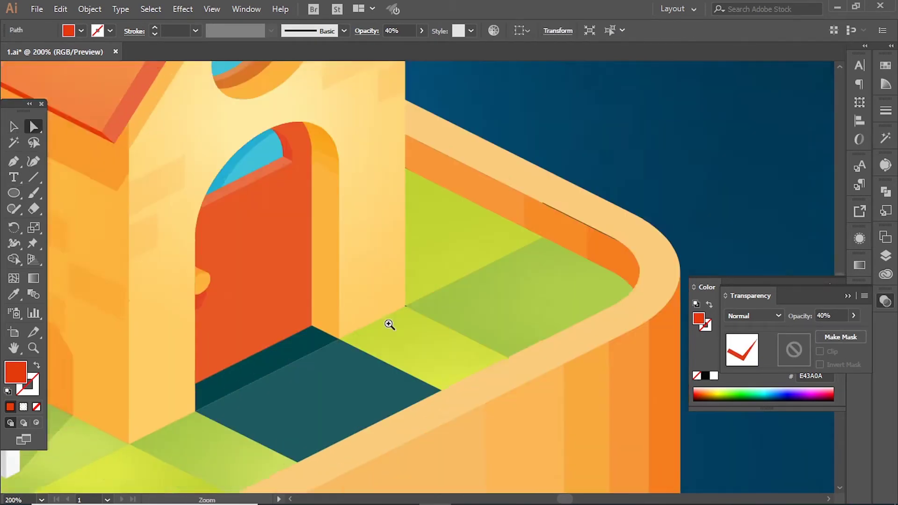
key("p")
scroll(257, 146, "up", 3)
key("ctrl+plus")
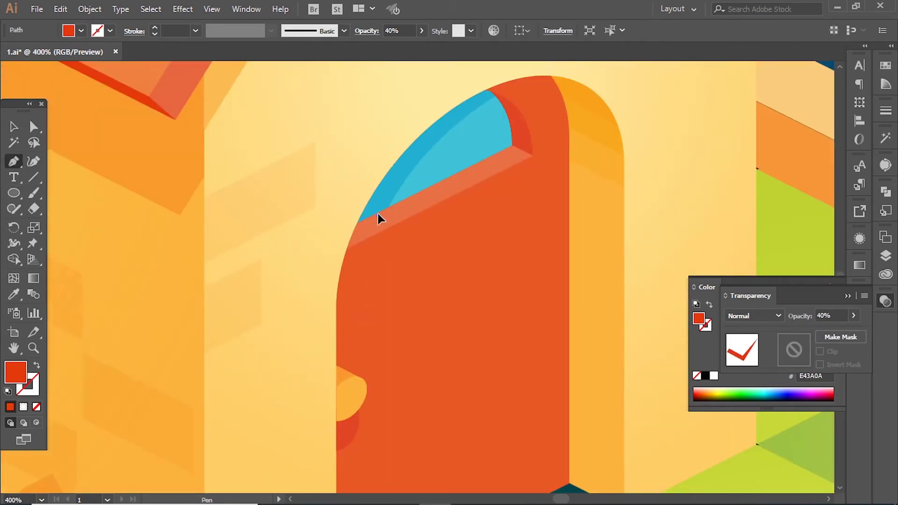
left_click_drag(378, 216, 395, 222)
left_click(397, 377)
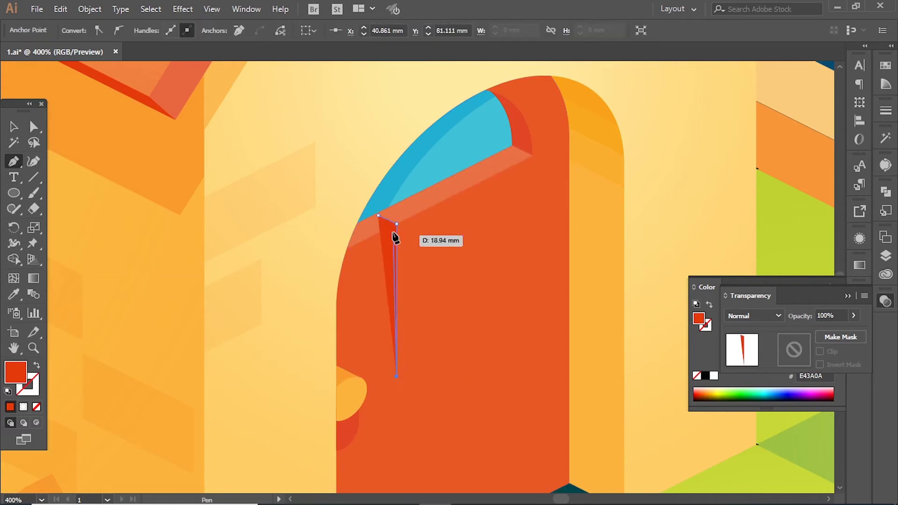
left_click(397, 225)
left_click(449, 201)
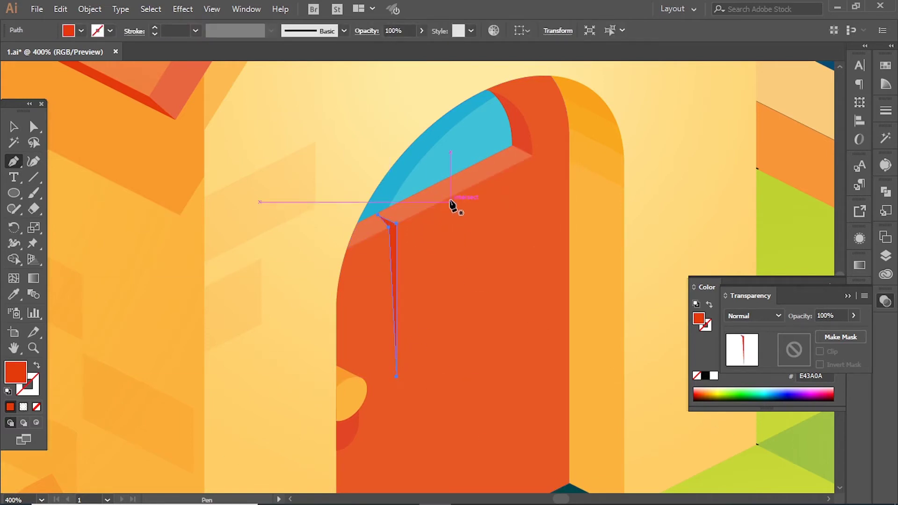
left_click_drag(438, 198, 445, 205)
left_click(451, 454)
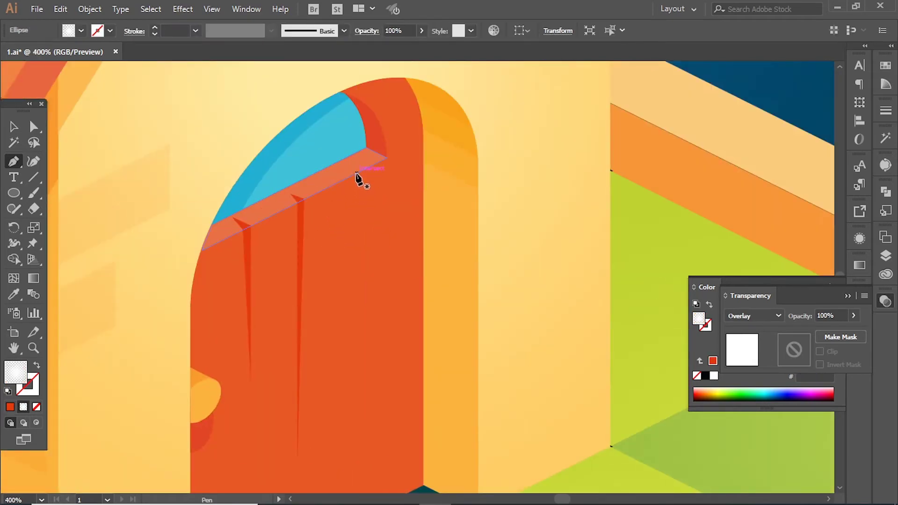
left_click_drag(367, 205, 367, 206)
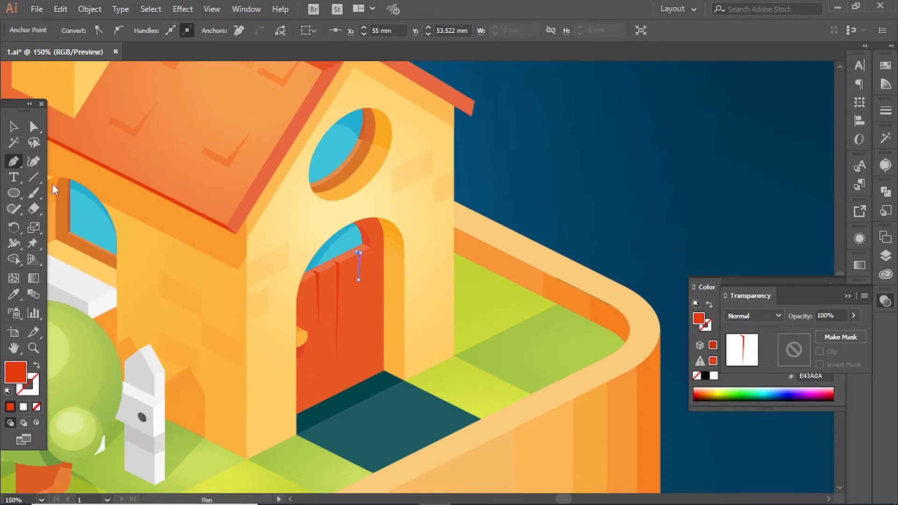
Draw a thin sliver crack rising from the door's base.
left_click_drag(374, 320, 466, 254)
left_click(411, 307)
left_click(414, 235)
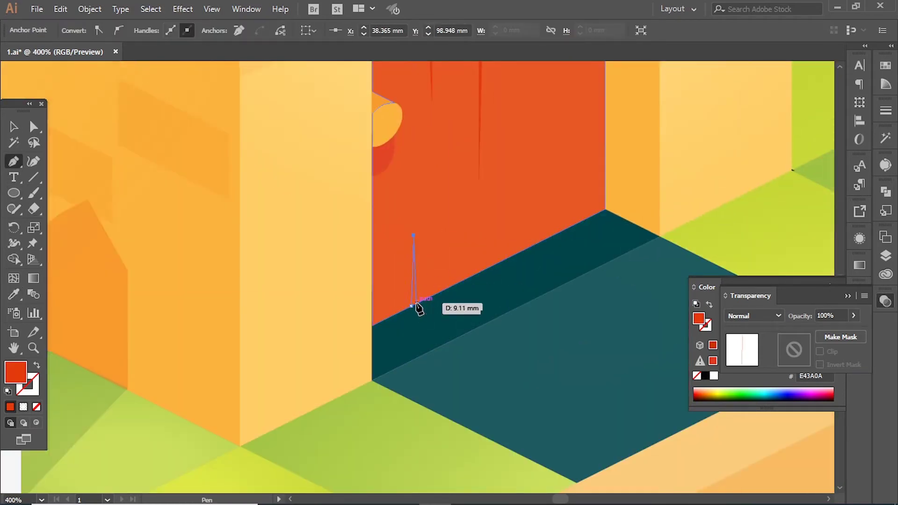
left_click(421, 301)
scroll(485, 303, "down", 3)
scroll(533, 300, "down", 5)
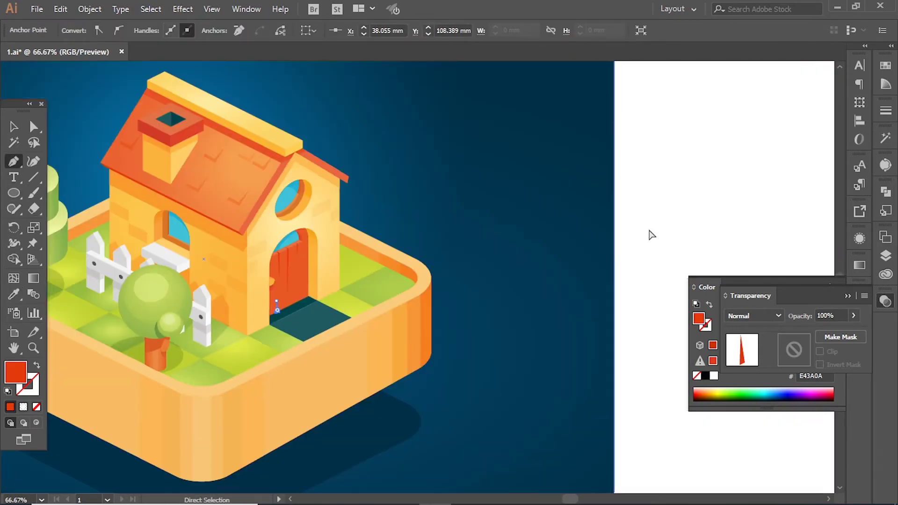
Draw thin red shard notches along the roof's lower eave edge.
scroll(323, 310, "up", 5)
left_click(172, 200)
key("ctrl+z")
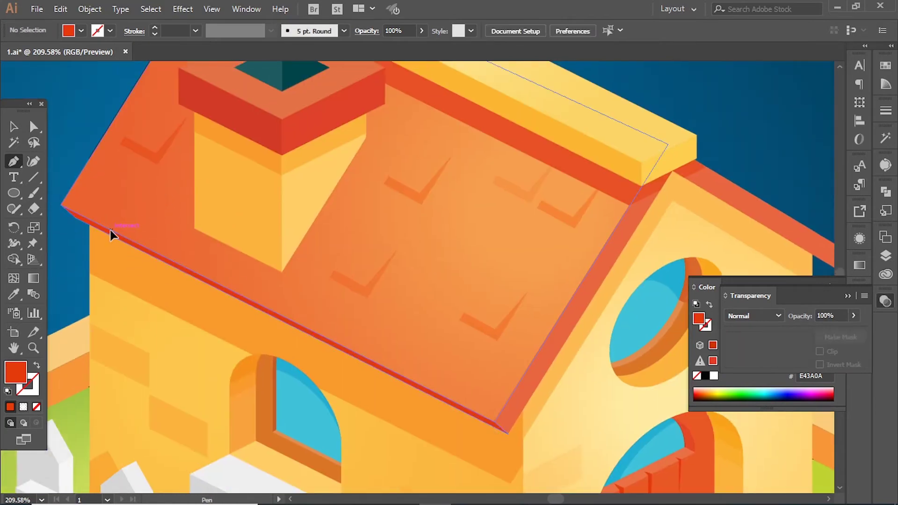
left_click(111, 230)
left_click(146, 186)
left_click(112, 230)
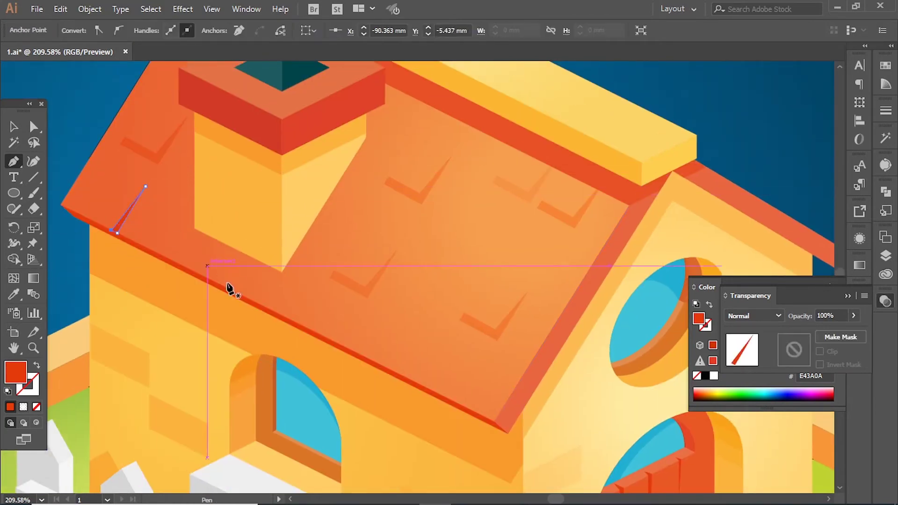
left_click_drag(235, 292, 243, 299)
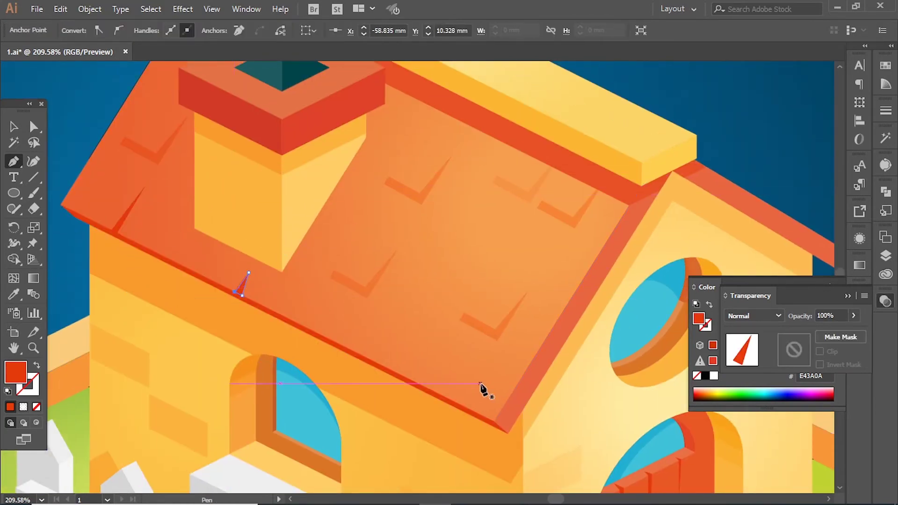
mouse_move(454, 401)
left_mouse_down()
mouse_move(492, 373)
mouse_move(492, 345)
left_mouse_up()
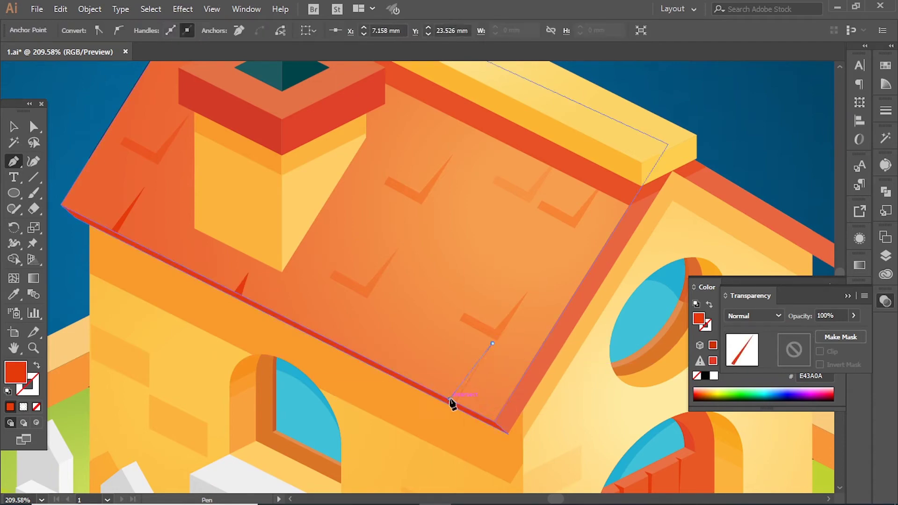
key("ctrl+0")
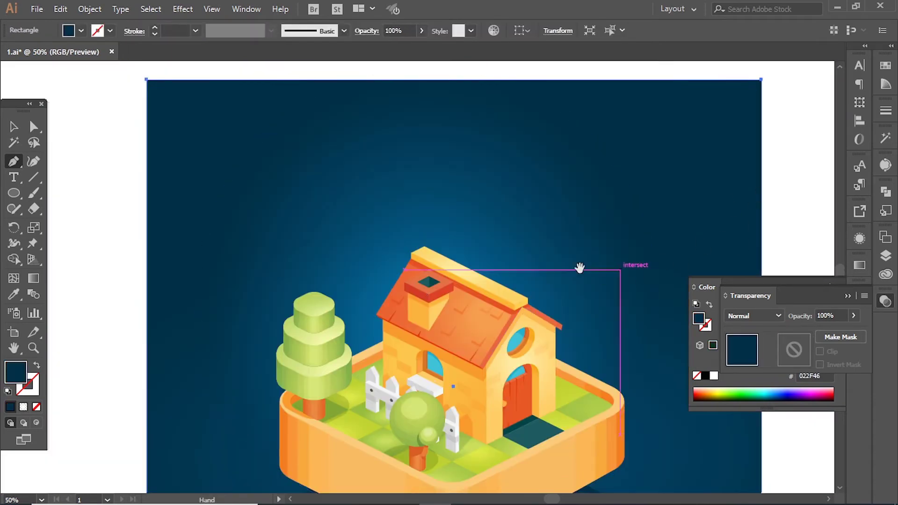
key("ctrl+1")
Draw a groove along the ridge beam and fill it with the beam's yellow FCB632.
left_click(404, 300)
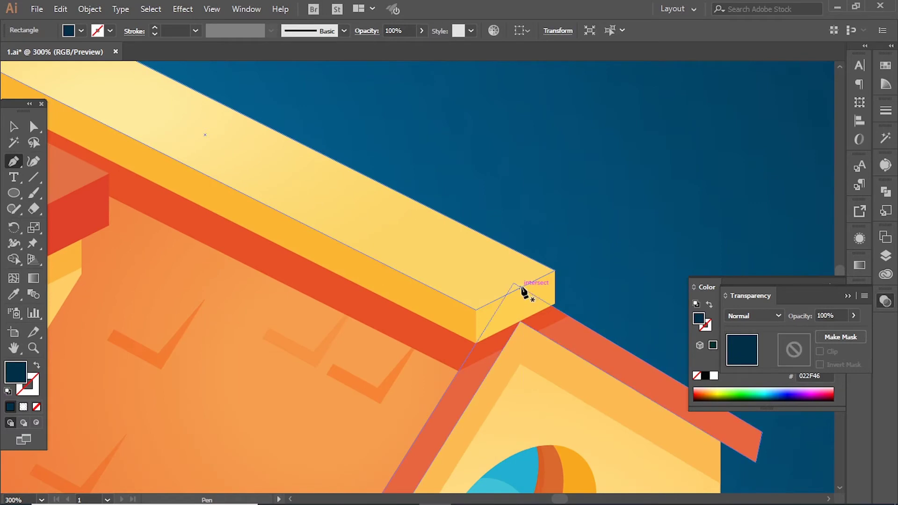
left_click(523, 285)
key("ctrl+z")
left_click(501, 297)
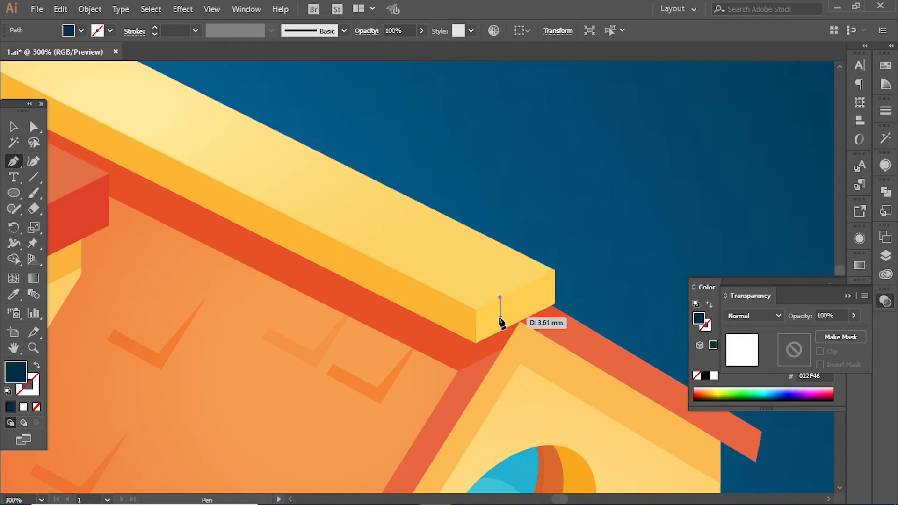
left_click(337, 221)
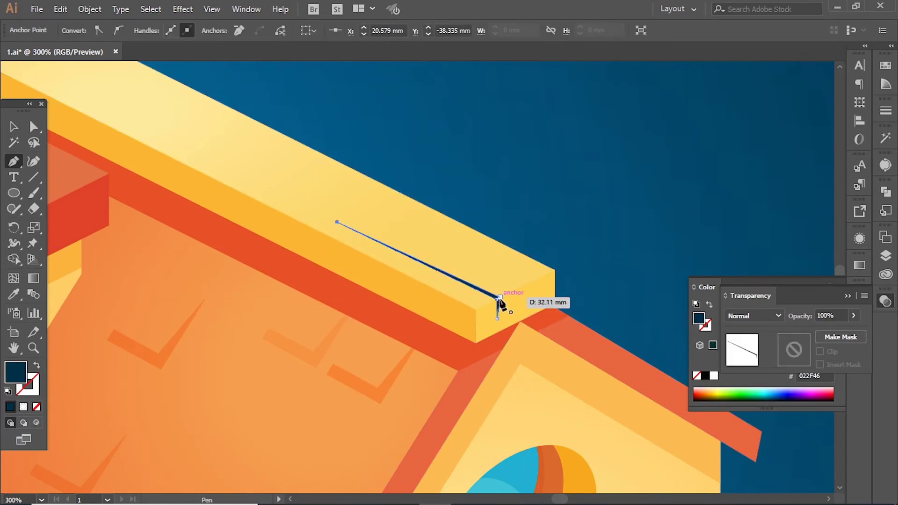
left_click(6, 293)
left_click(360, 296)
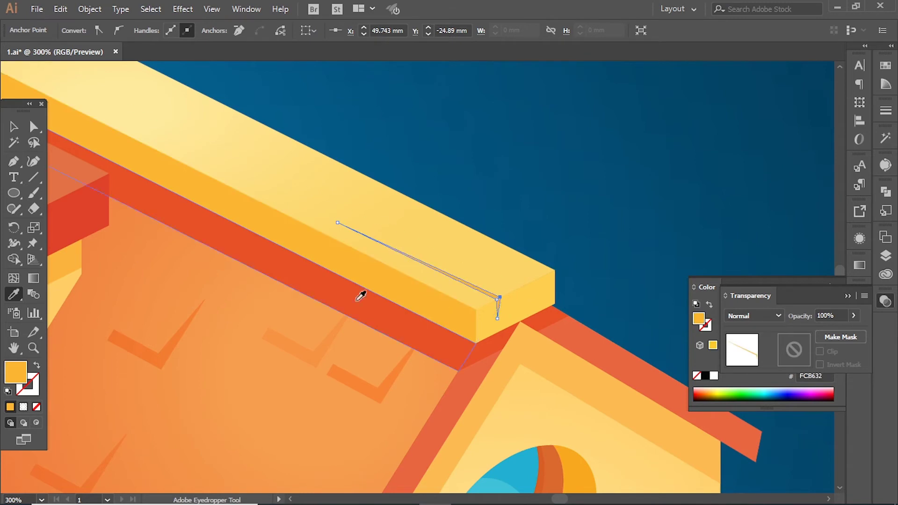
Add a second groove running from the beam's right end to its left end.
left_click(542, 296)
left_click(541, 278)
left_click(424, 221)
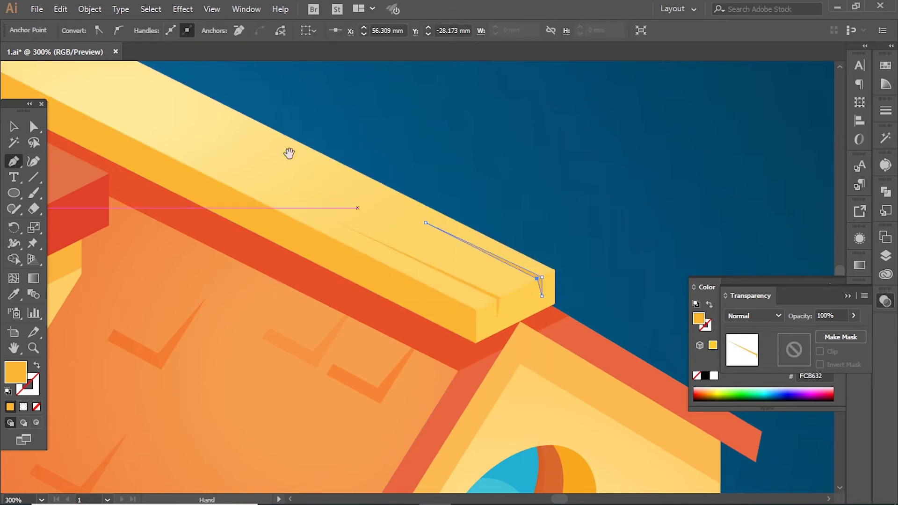
left_click_drag(289, 153, 391, 253)
left_click(266, 190)
Zoom out and check the grooved ridge beam, then deselect it.
left_click(516, 350, "ctrl+alt")
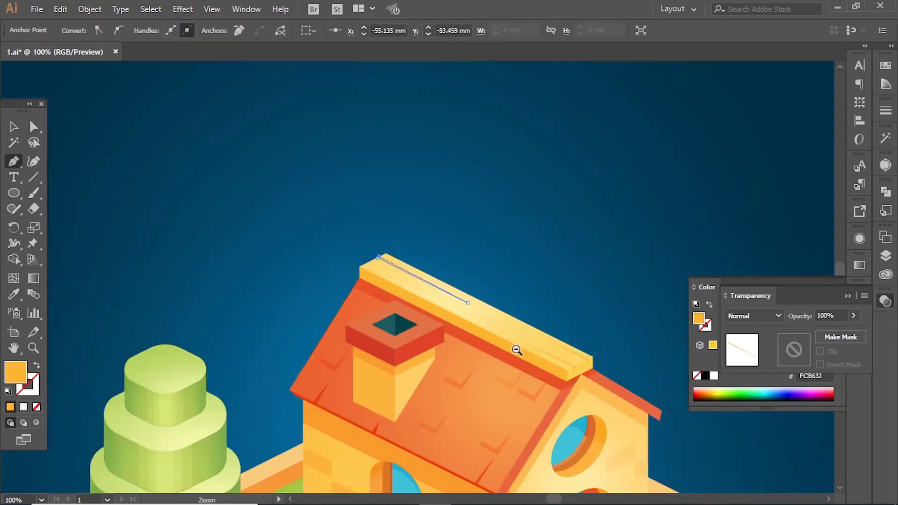
key("ctrl+0")
left_click(801, 181, "ctrl")
left_click(332, 152, "ctrl")
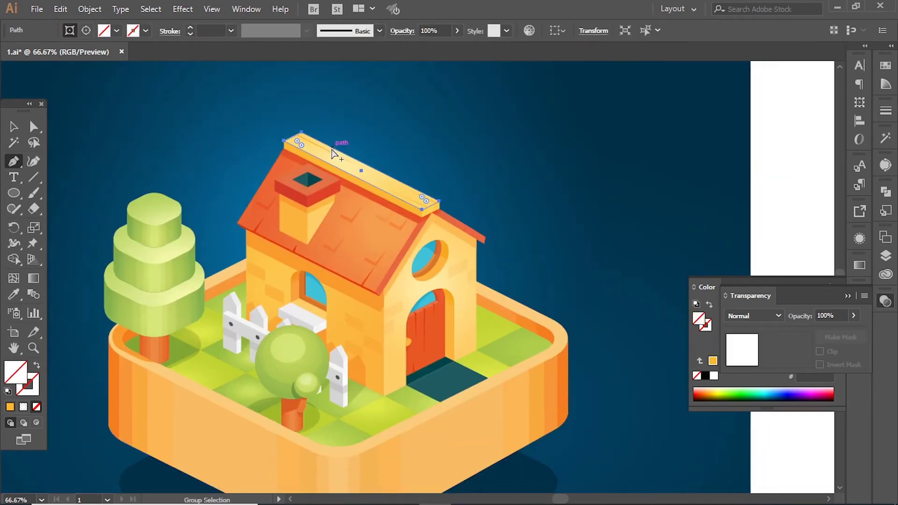
key("ctrl+shift+a")
left_click(390, 243, "ctrl")
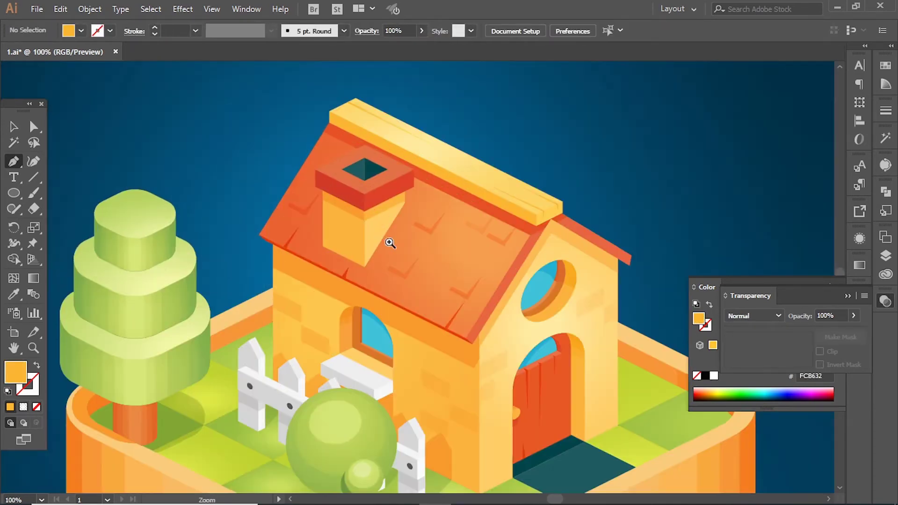
Draw a triangular notch on the chimney top and recolour it the chimney's red.
left_click(481, 275, "ctrl")
left_click(429, 212)
left_click(435, 252)
left_click(441, 203)
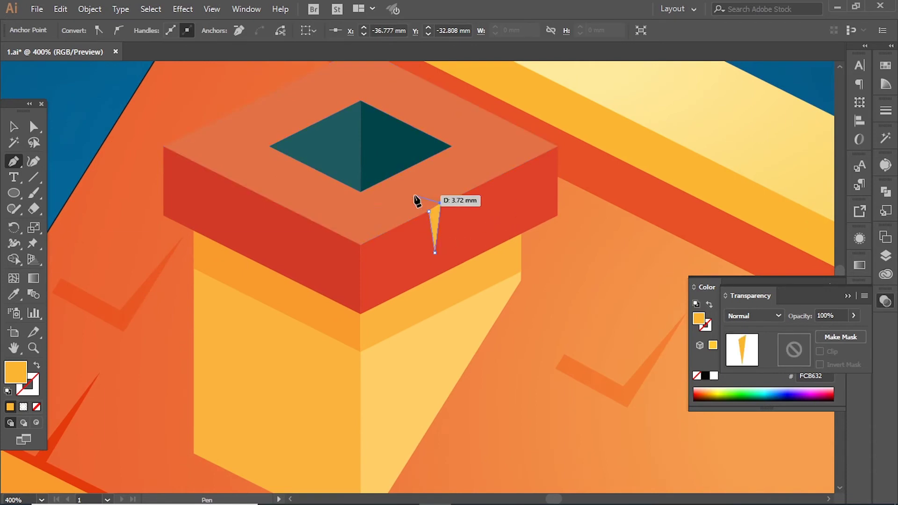
left_click(13, 295)
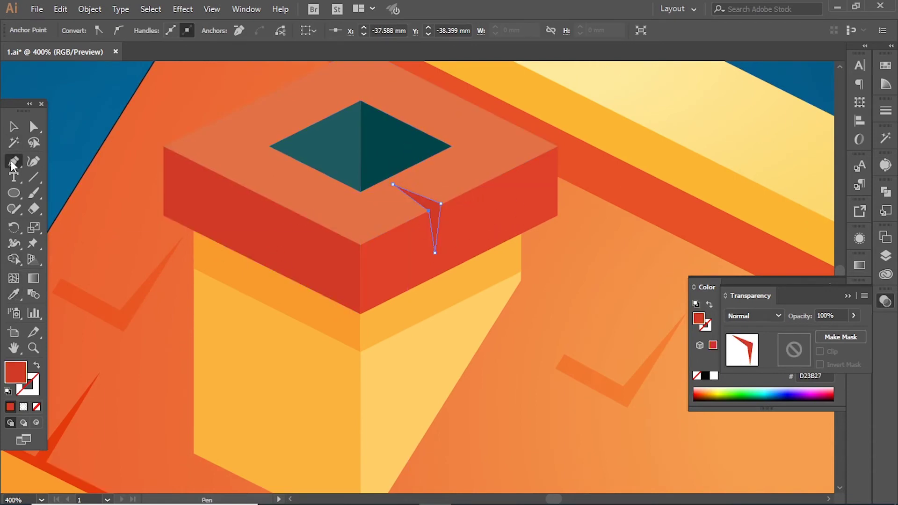
Draw a sliver at the chimney opening's edge and select it with the teal opening.
left_click(332, 206, "ctrl")
left_click(328, 256)
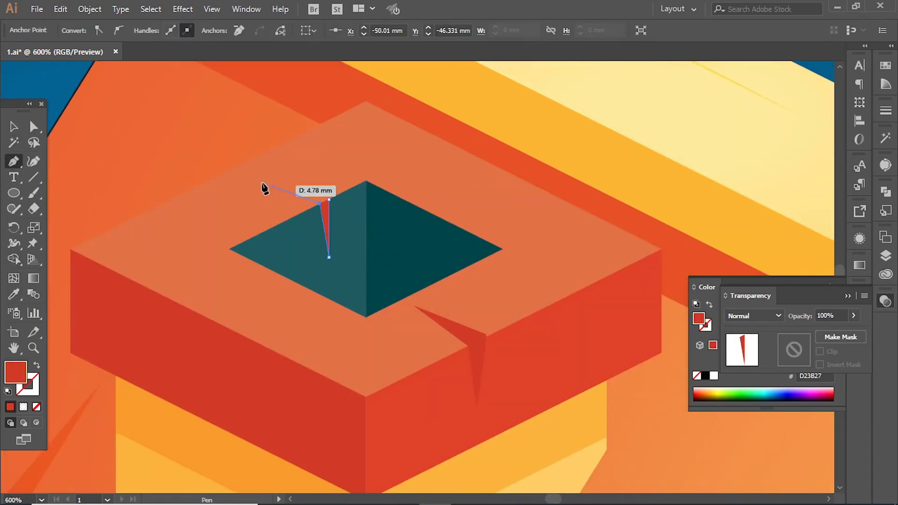
left_click(318, 224, "ctrl+shift")
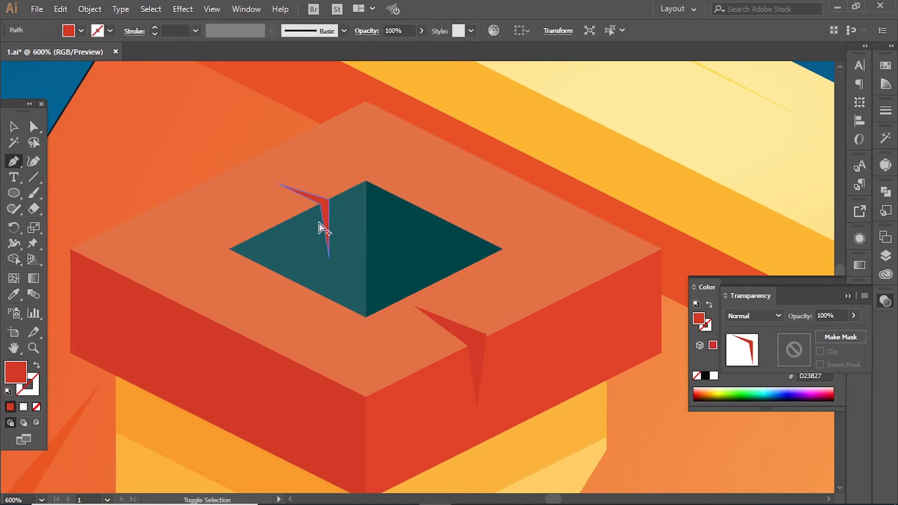
key("shift+m")
key("v")
left_click(327, 220, "shift")
key("shift+m")
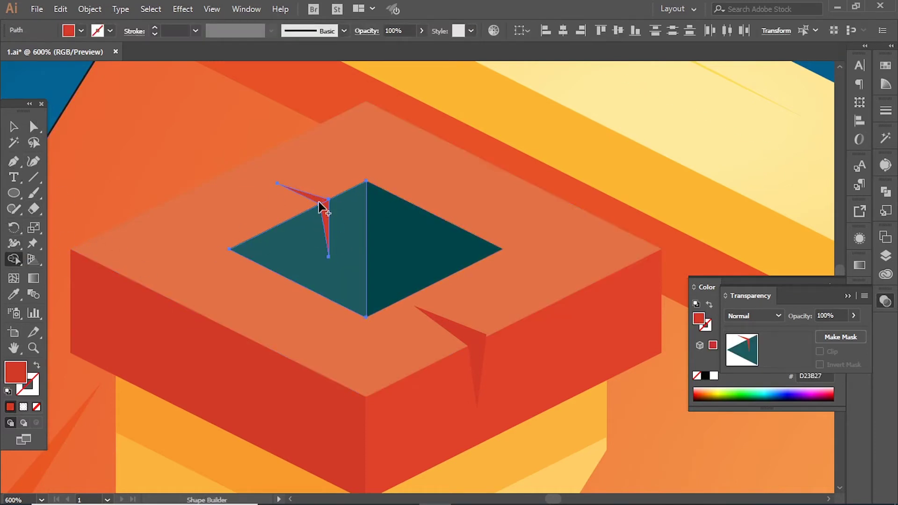
Split off the sliver piece over the opening with Shape Builder and colour it teal.
scroll(285, 162, "up", 5)
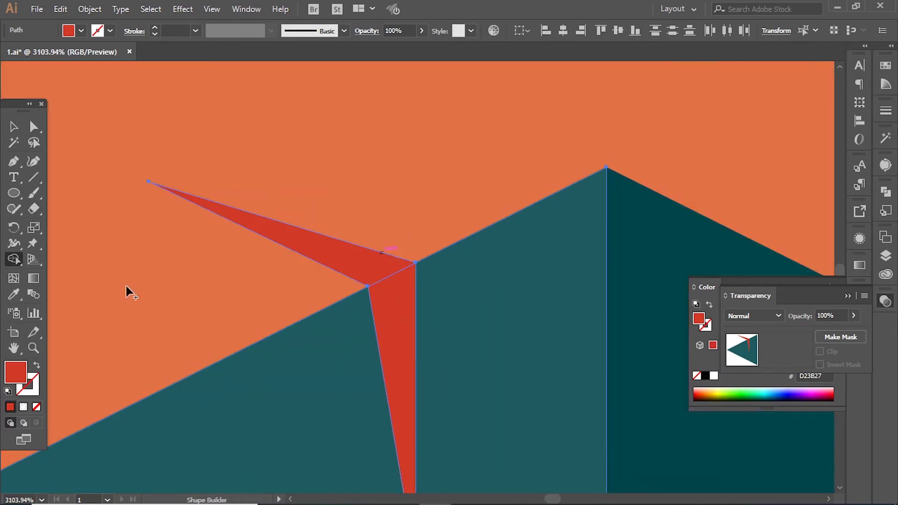
key("i")
scroll(436, 301, "down", 5)
left_click(405, 318)
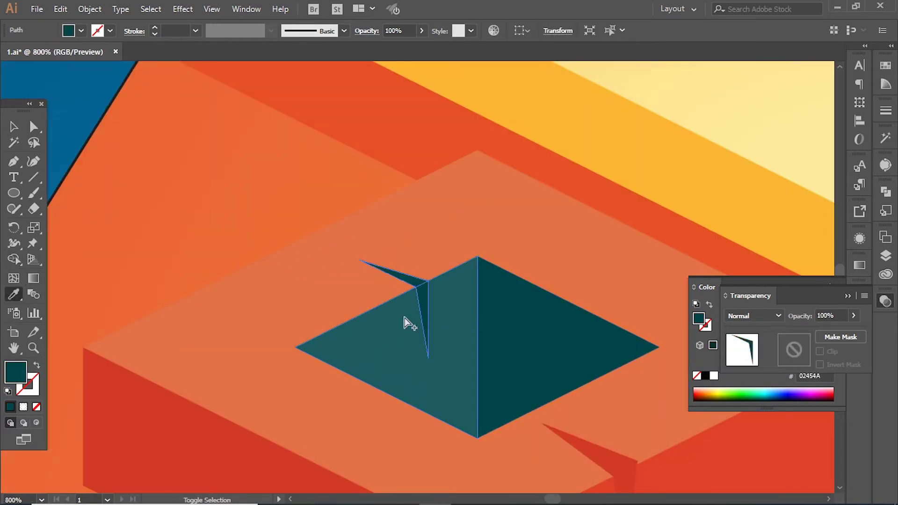
key("shift+m")
left_click_drag(460, 256, 402, 278)
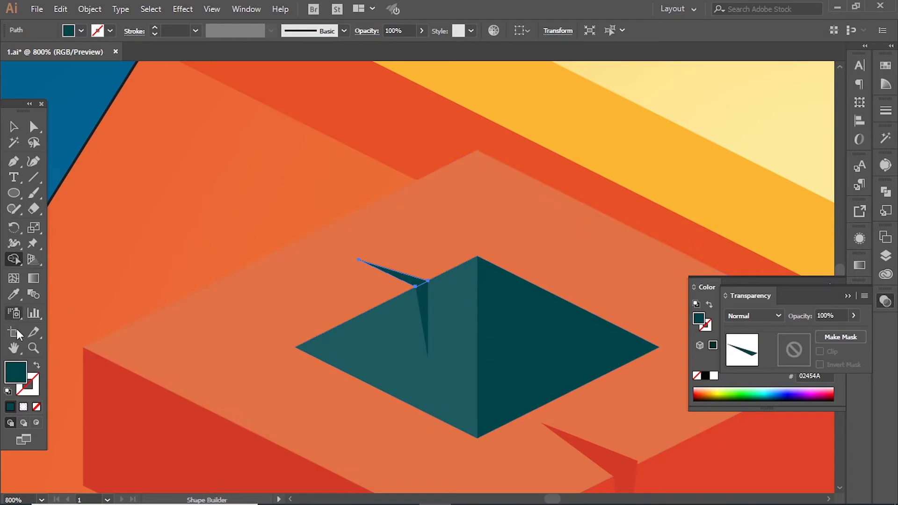
key("i")
scroll(491, 308, "down", 3)
left_click(470, 326)
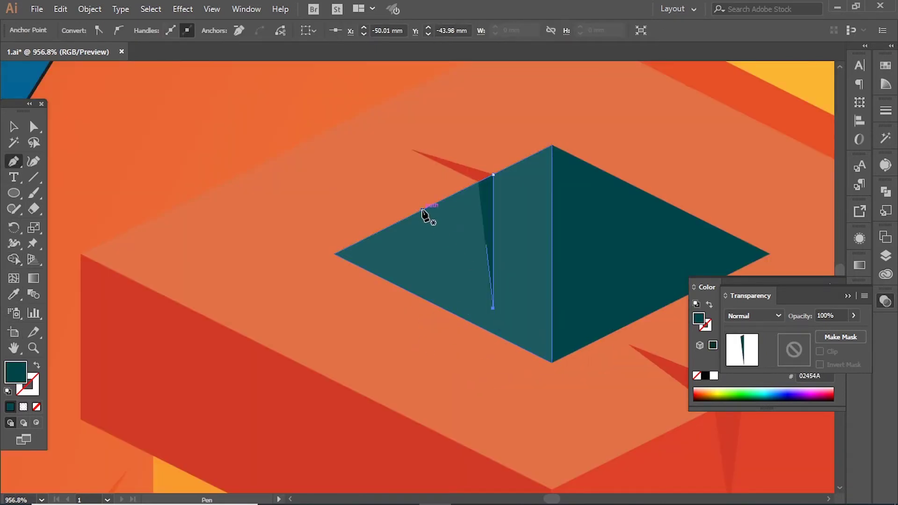
Add a second sliver on the opening's edge, split it, and colour the outer piece chimney red.
left_click(396, 199)
left_click(410, 215)
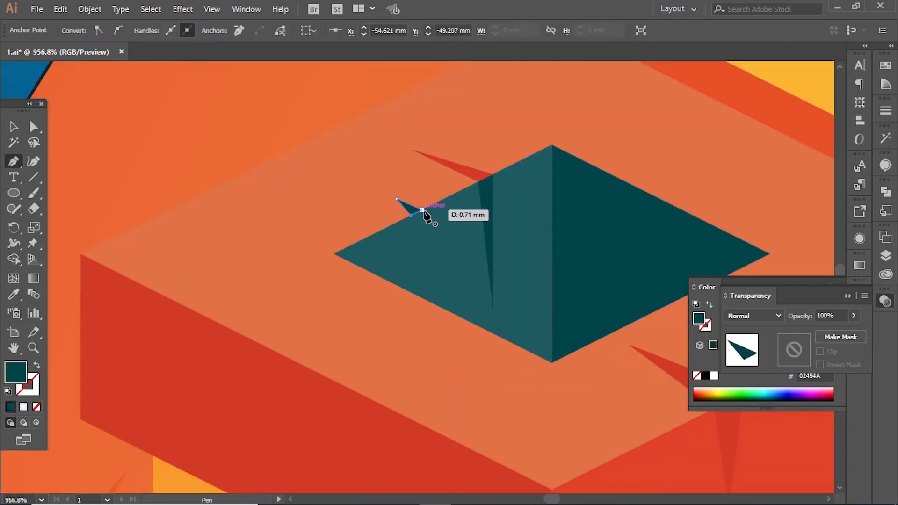
left_click(417, 275)
left_click(384, 249, "ctrl+shift")
left_click(14, 260)
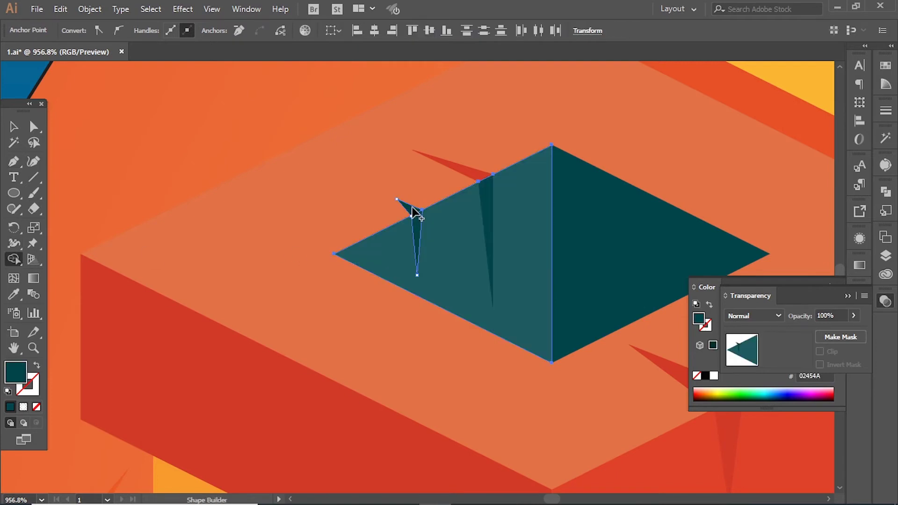
left_click(416, 227)
key("i")
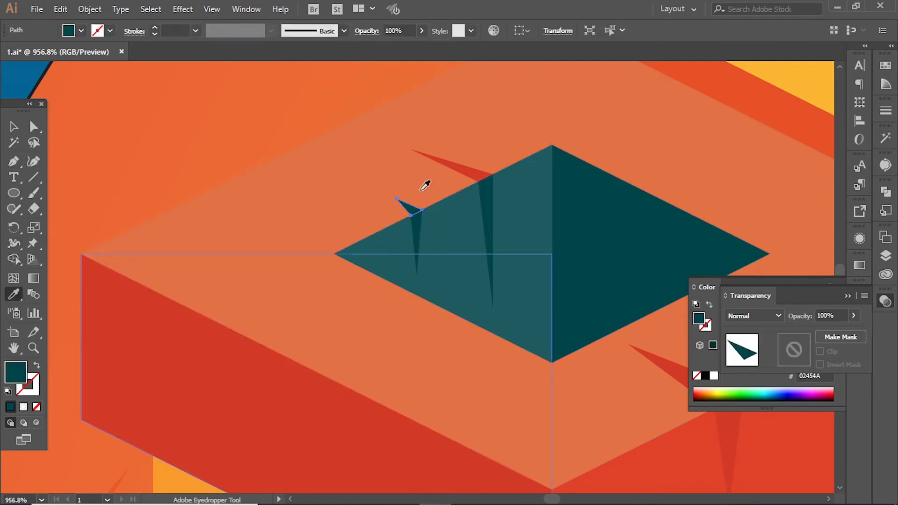
left_click(423, 183)
scroll(423, 183, "down", 5)
Close the small red triangle sliver and select the chimney's top face.
left_click_drag(436, 180, 572, 260)
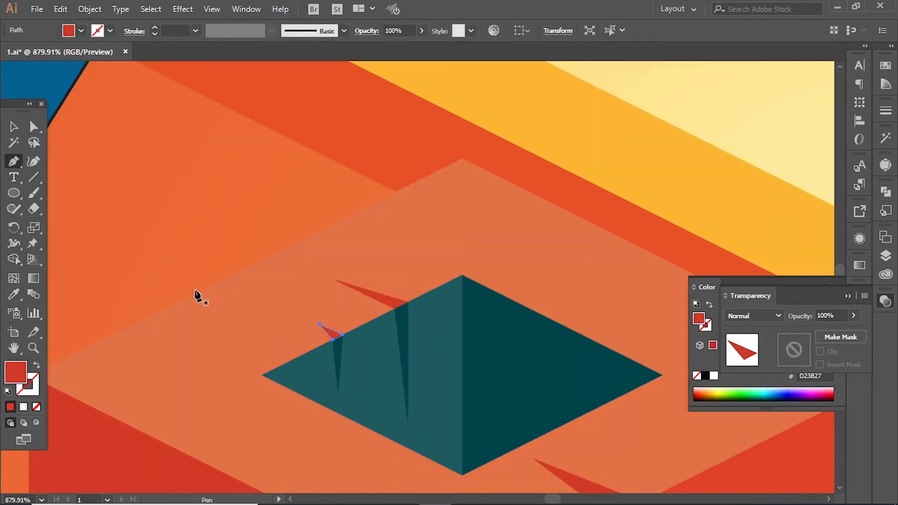
left_click(230, 303)
scroll(196, 297, "down", 5)
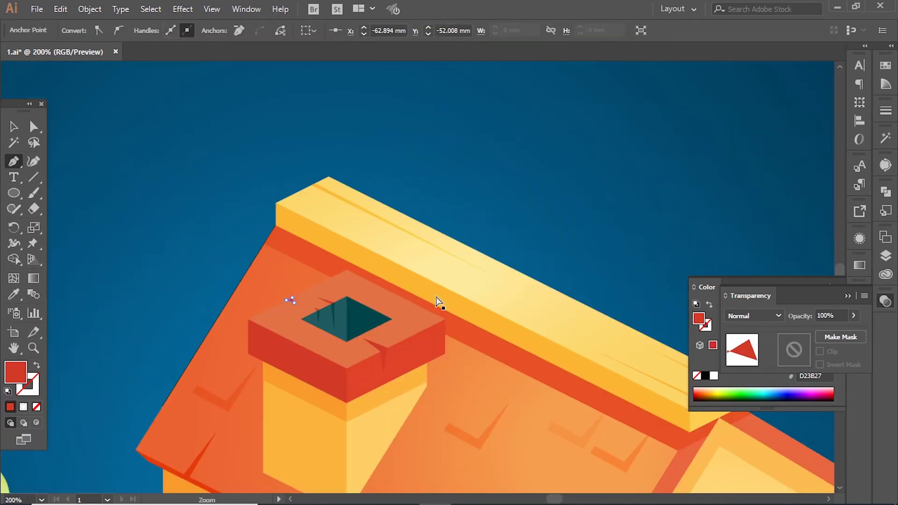
left_click_drag(370, 278, 430, 305)
left_click(296, 299, "ctrl")
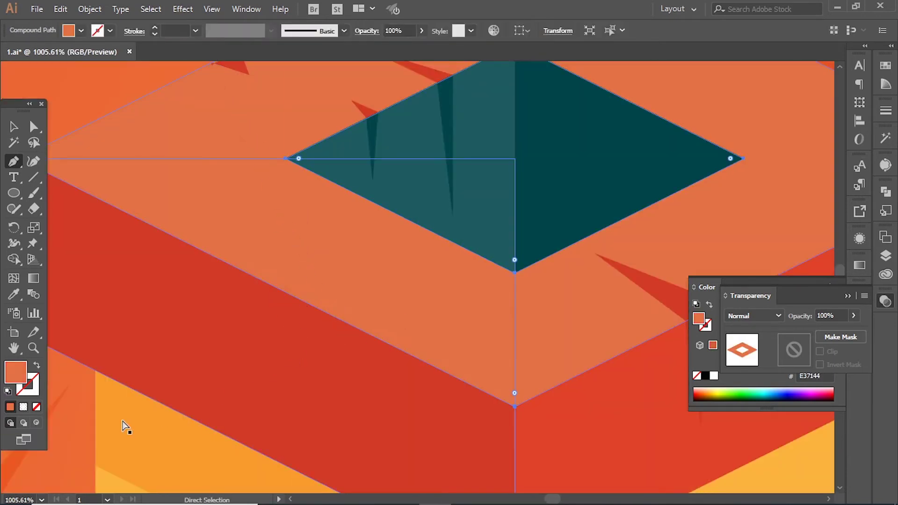
key("v")
left_click(84, 155)
Draw a thin sliver down the chimney's front corner and split it along the chimney edge.
left_click(261, 279)
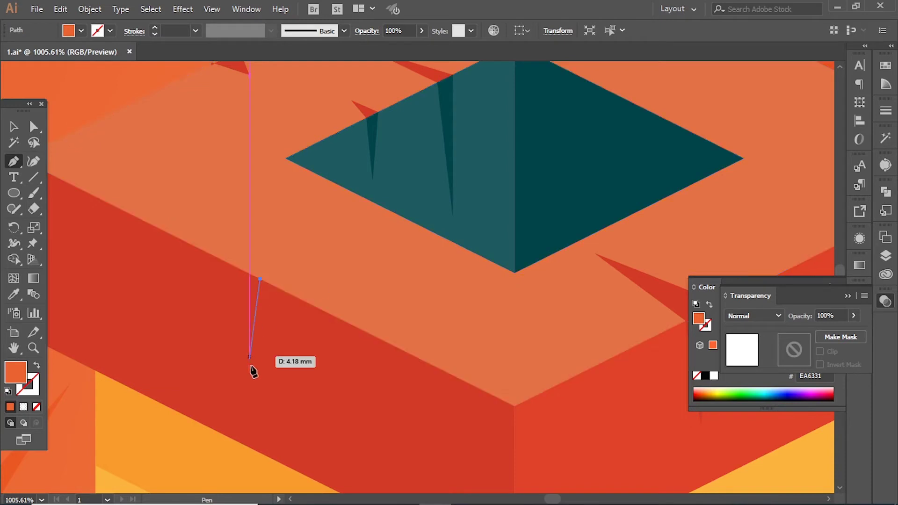
left_click(267, 429)
left_click(285, 291)
left_click(378, 272)
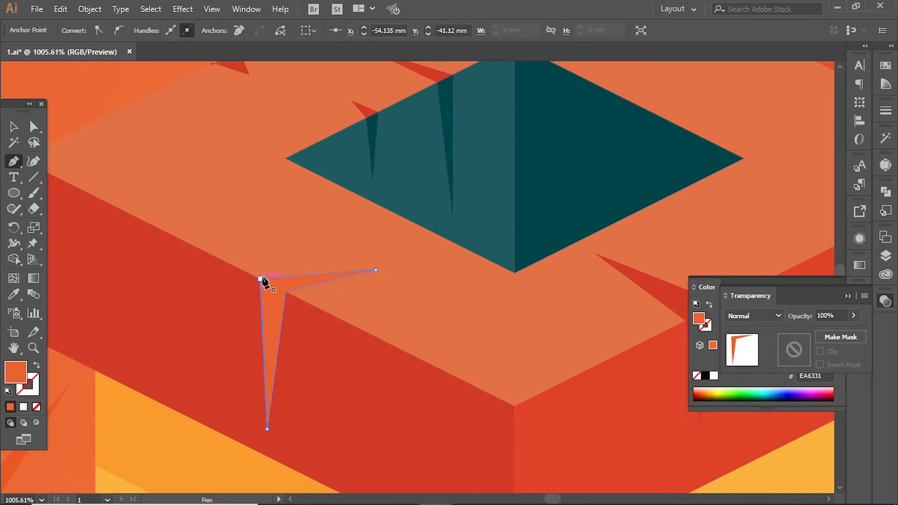
left_click(261, 279)
left_click_drag(378, 271, 366, 244)
key("ctrl+a")
left_click(14, 244)
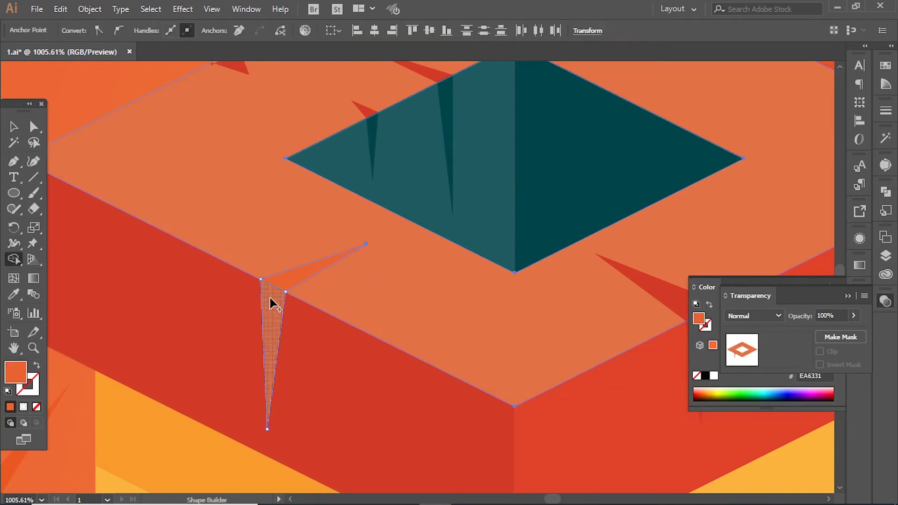
left_click(271, 301)
Colour the front-corner sliver with the chimney side's red, then darken it to a deeper red.
key("i")
left_click(328, 264, "ctrl")
left_click(299, 318)
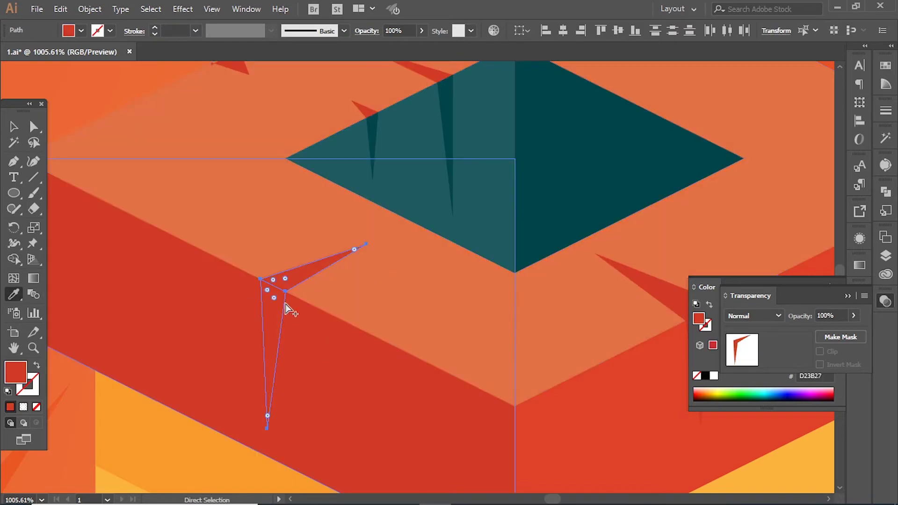
left_click(844, 286)
left_click_drag(764, 330, 681, 340)
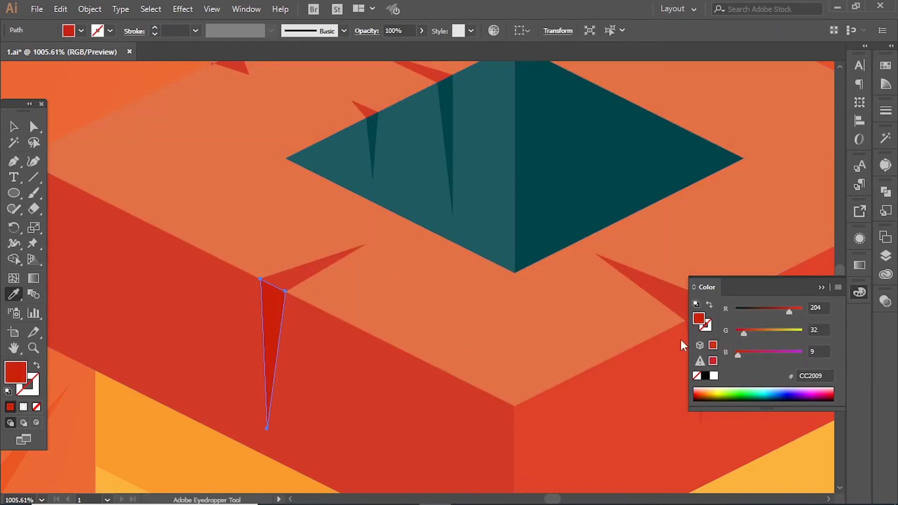
scroll(273, 210, "down", 5)
scroll(510, 307, "down", 3)
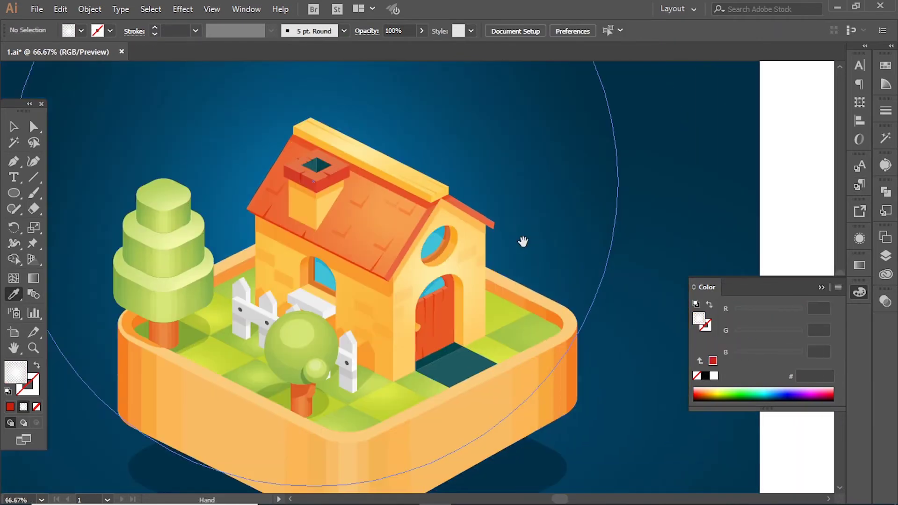
Paste a copy of the base top in front and swap its pale-yellow fill to a stroke.
scroll(415, 337, "down", 1)
key("v")
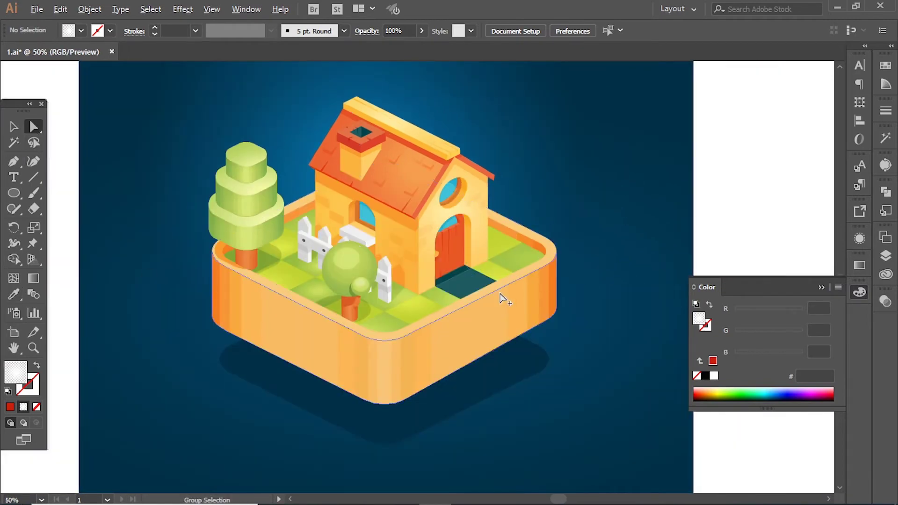
left_click(502, 292)
key("ctrl+shift+bracketright")
left_click(19, 294)
left_click_drag(762, 355, 751, 351)
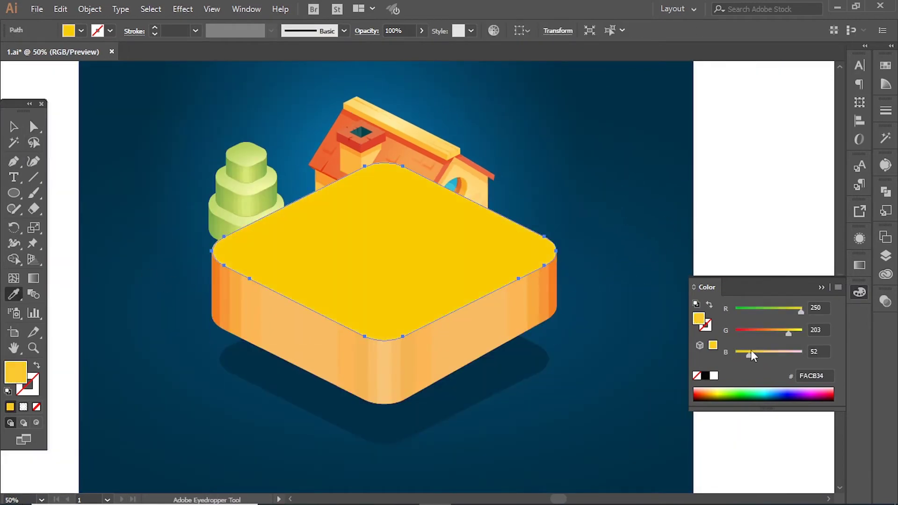
key("shift+x")
key("v")
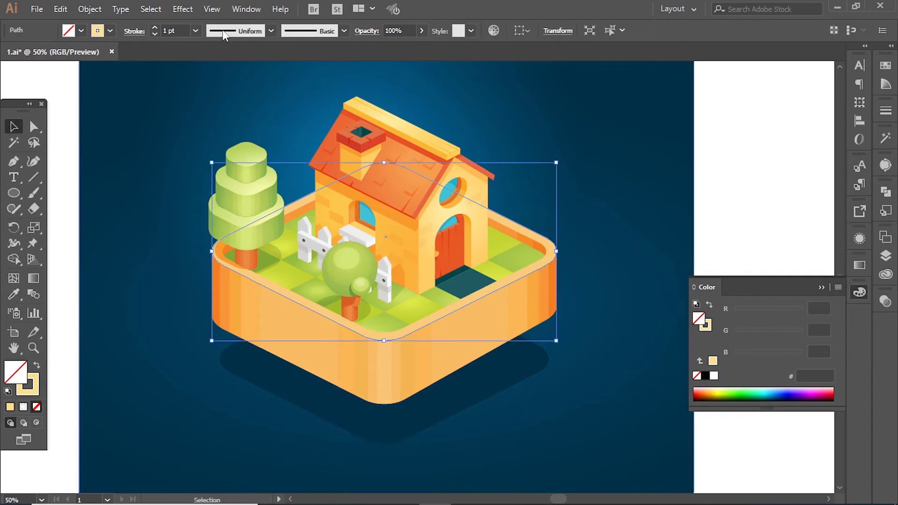
Give the 10 pt rim stroke a tapered width profile, then exit isolation mode.
left_click(270, 30)
left_click(238, 104)
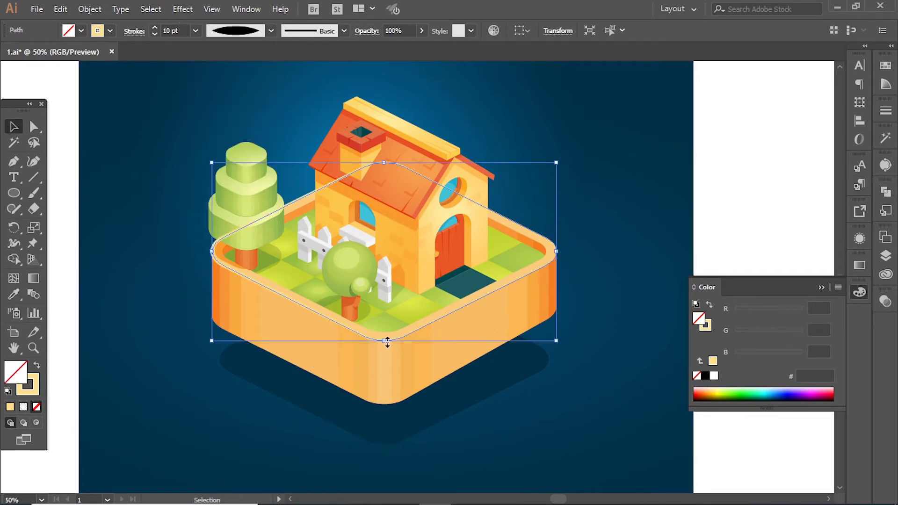
key("ctrl+shift+o")
double_click(411, 329)
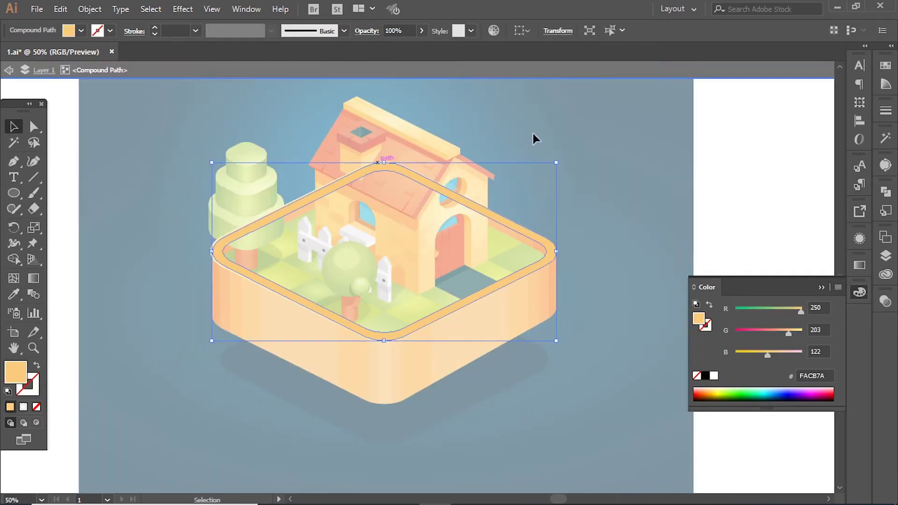
left_click(759, 131)
double_click(758, 130)
left_click(383, 338)
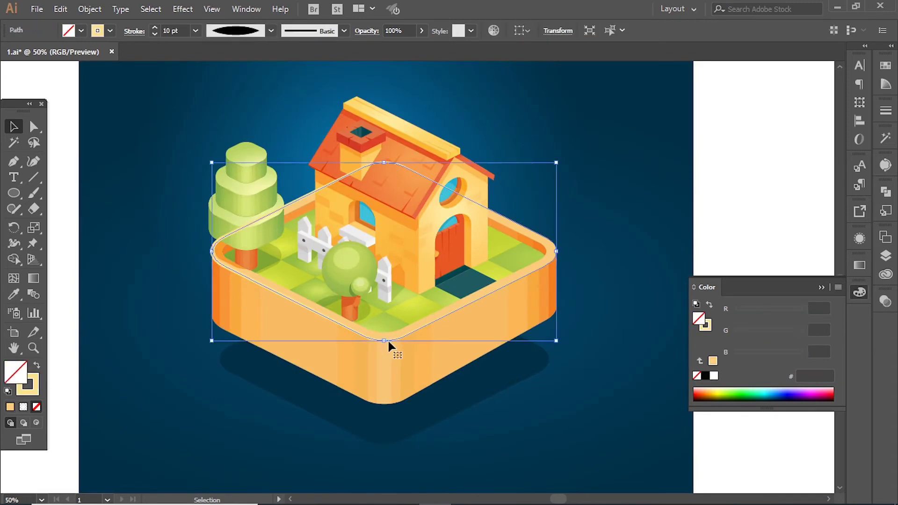
double_click(388, 338)
key("a")
double_click(742, 194)
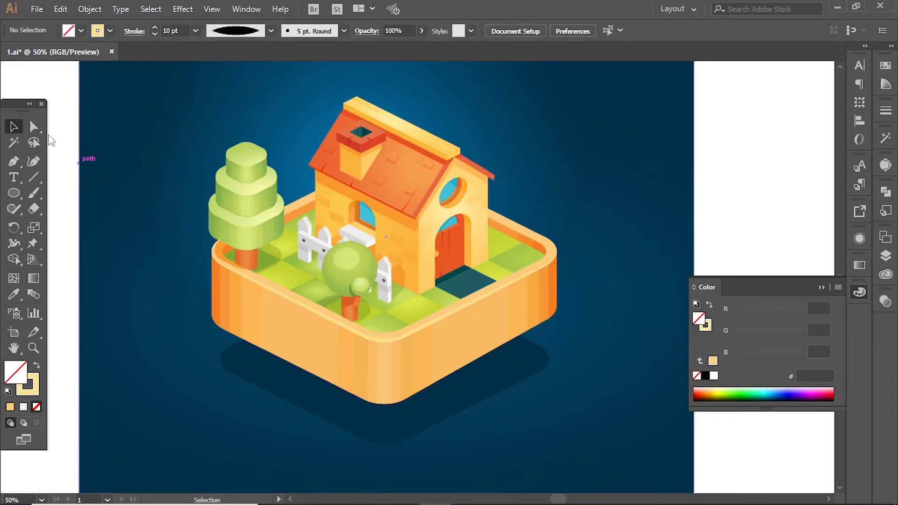
Isolate the orange tray path, trim it to the front rim, and bring it in front.
key("ctrl+minus")
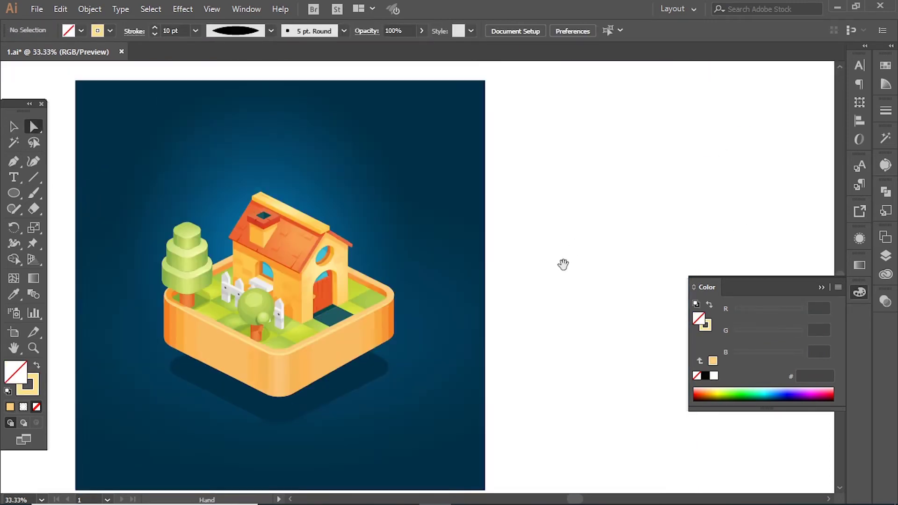
left_click(401, 285)
left_click(386, 356)
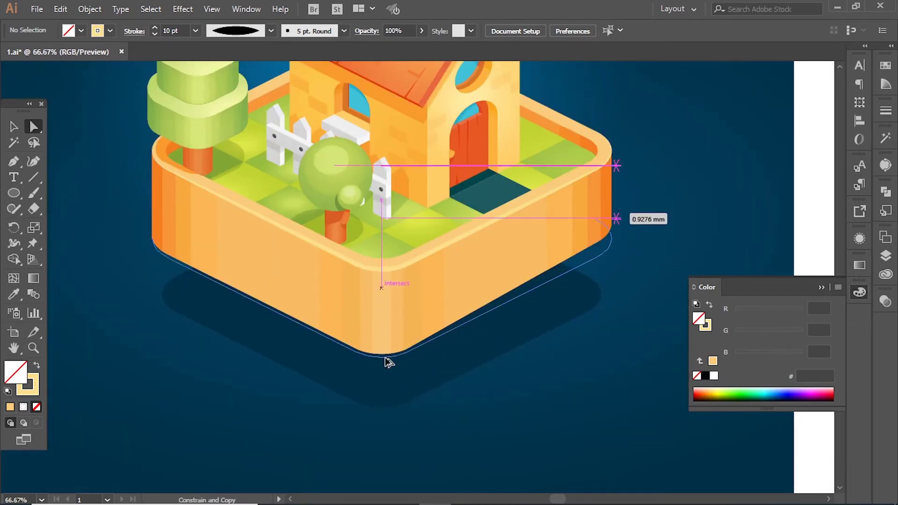
left_click(558, 270, "ctrl")
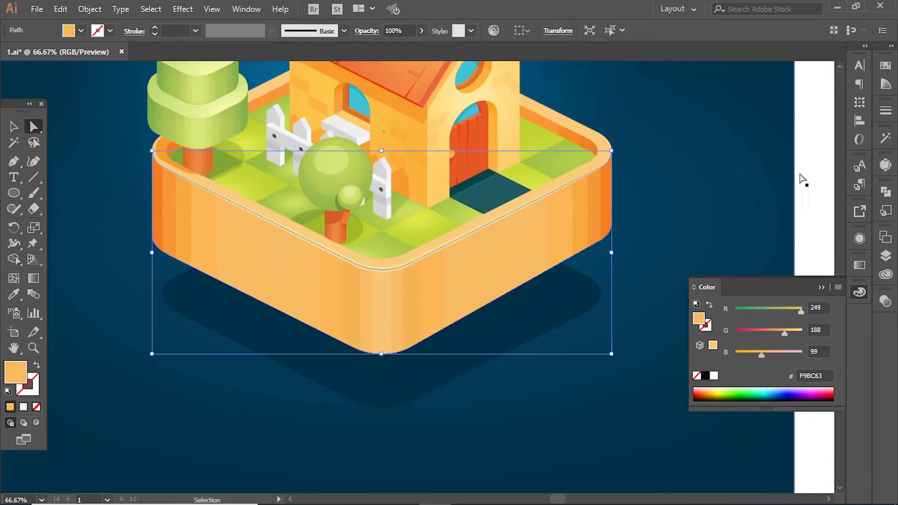
double_click(471, 252)
left_click_drag(163, 150, 447, 276)
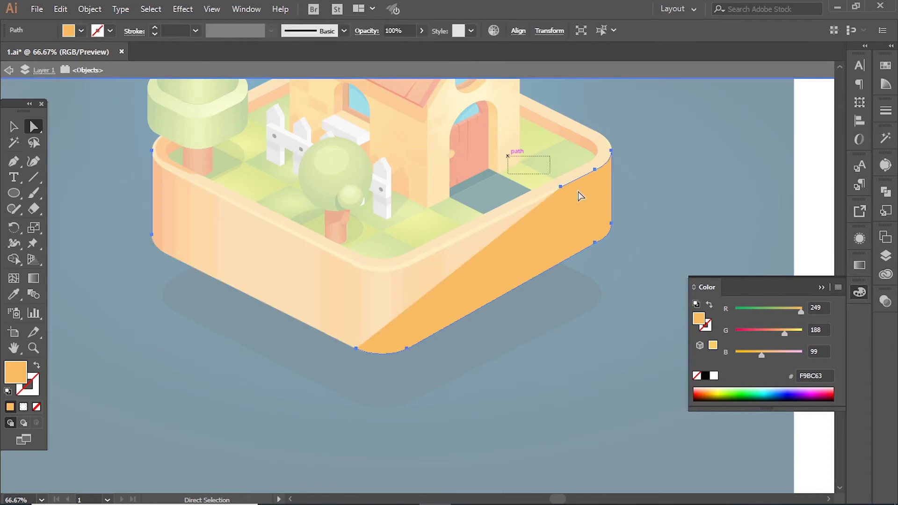
left_click(373, 242)
key("ctrl+shift+bracketright")
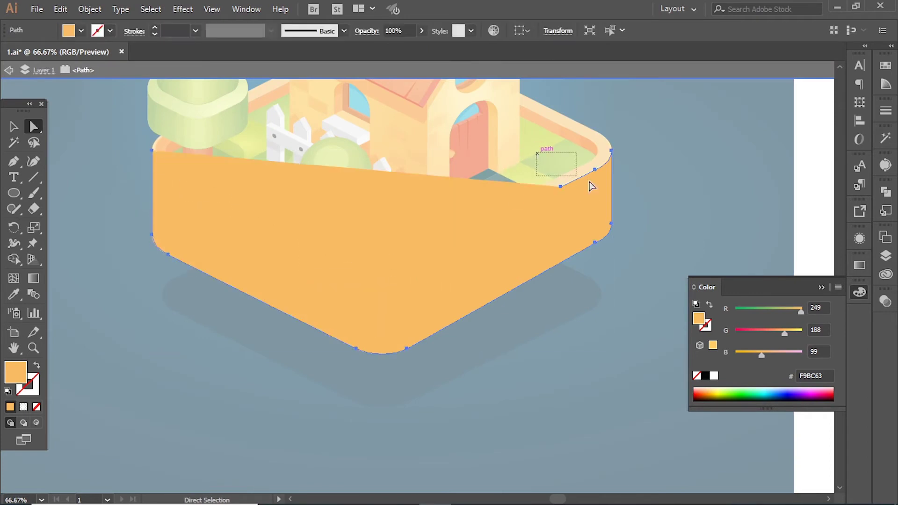
Eyedrop the light 10 pt stroke onto the rim path and give it a tapered profile.
key("i")
left_click(239, 261)
left_click(296, 228)
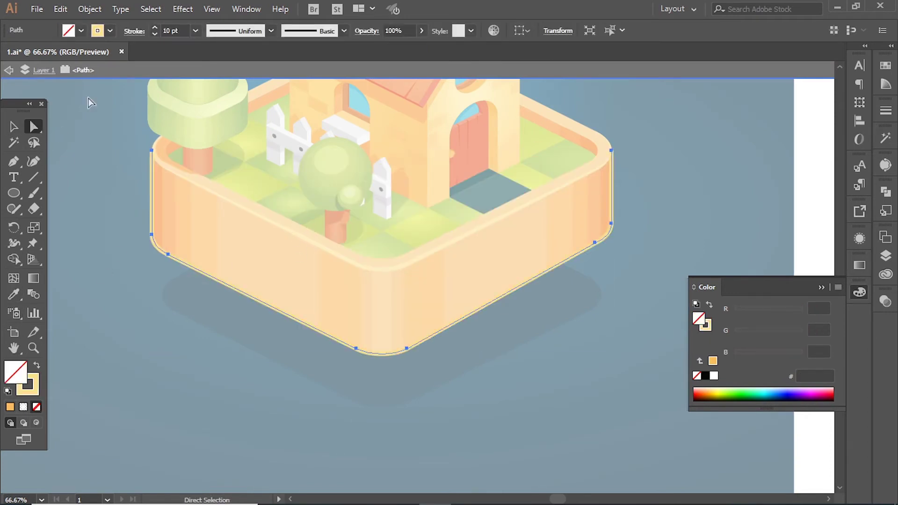
left_click(234, 30)
left_click(236, 66)
left_click_drag(629, 121, 609, 176)
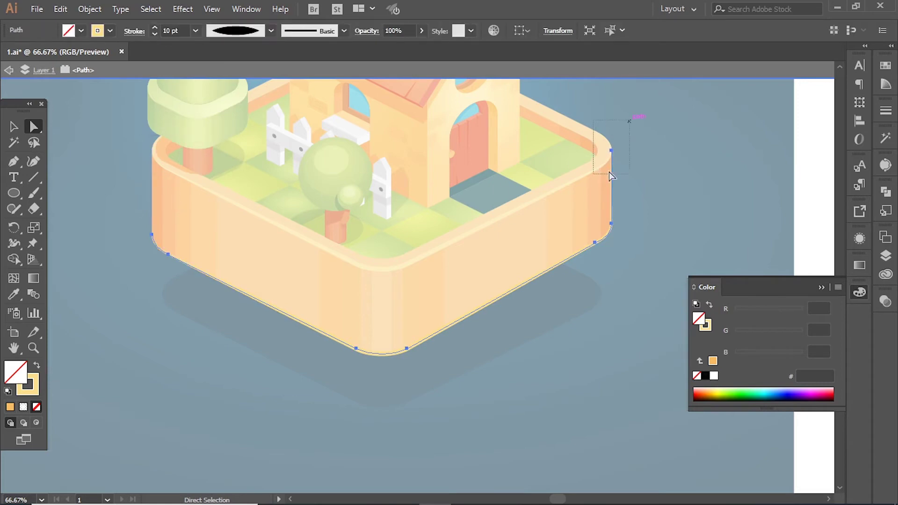
key("ctrl+minus")
double_click(705, 226)
key("ctrl+plus")
key("ctrl+plus")
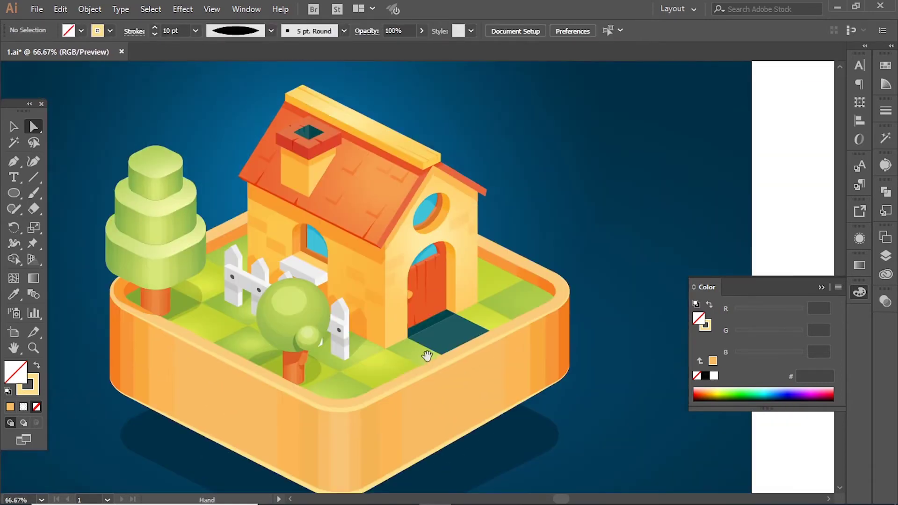
left_click(421, 143)
Copy the tray's tapered light highlight stroke onto the ridge beam's edge line with the Eyedropper.
key("i")
left_click(489, 340)
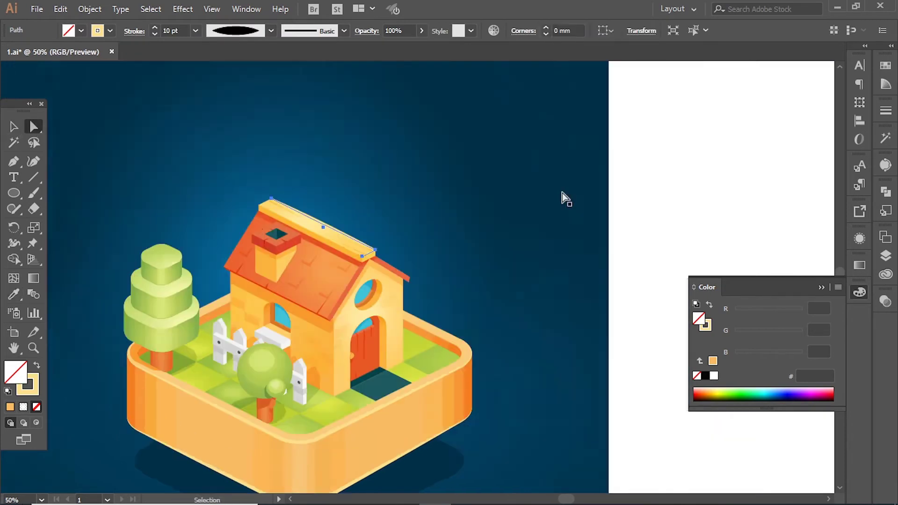
key("ctrl+minus")
key("a")
left_click(706, 325)
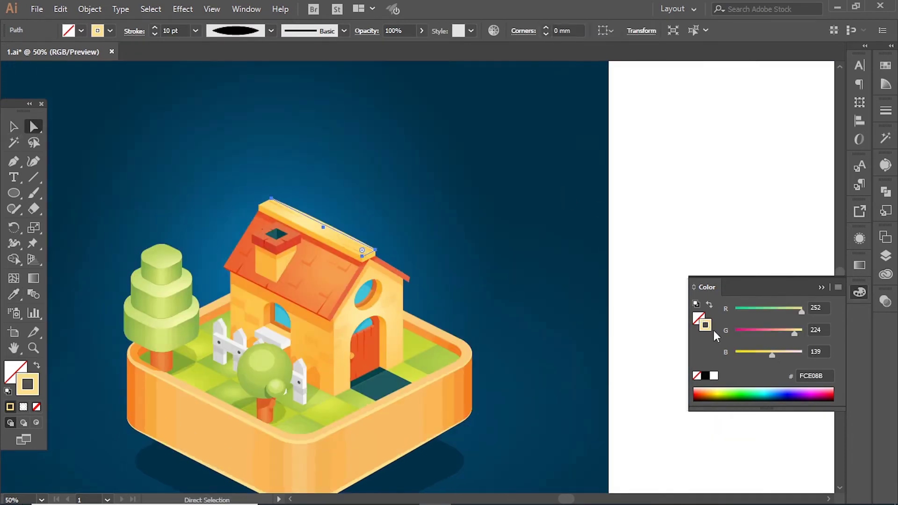
key("ctrl+plus")
key("ctrl+plus")
left_click(208, 264)
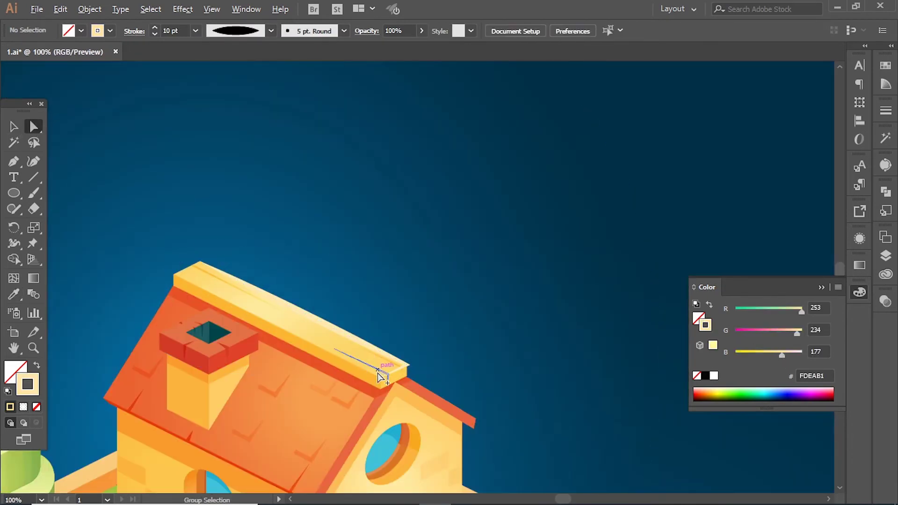
Zoom in to check the ridge highlight at the beam's end, then deselect and pan to the roof's lower edge.
mouse_move(360, 311)
left_mouse_down()
mouse_move(431, 293)
mouse_move(345, 186)
left_mouse_up()
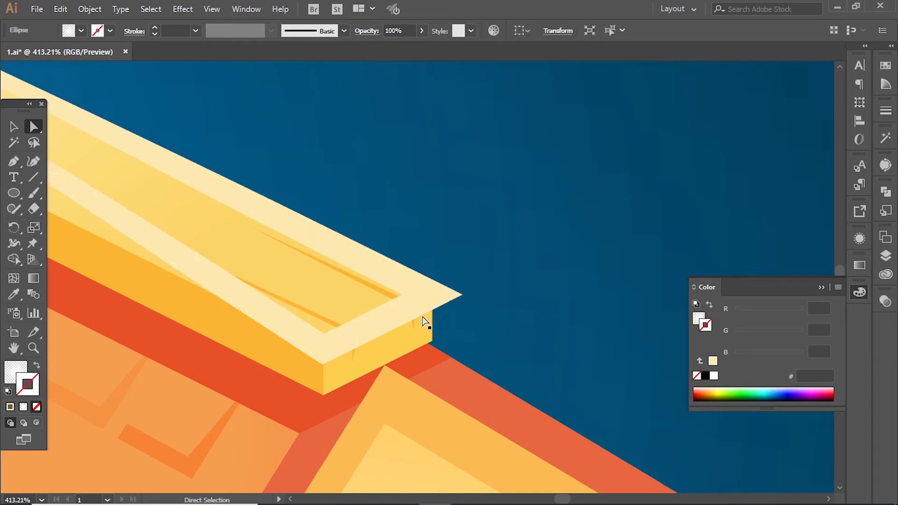
left_click(346, 186, "alt")
left_click(364, 225)
left_click_drag(363, 225, 458, 247)
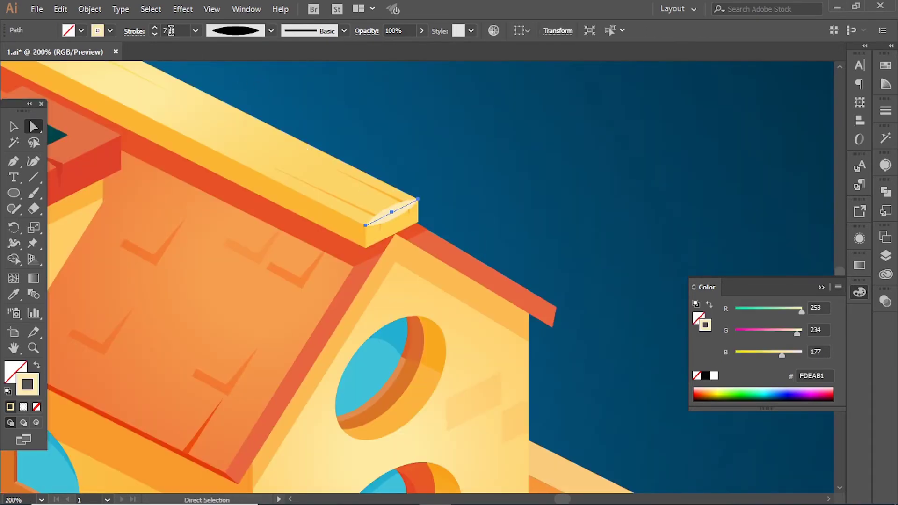
key("ctrl+shift+a")
left_click(571, 240, "alt")
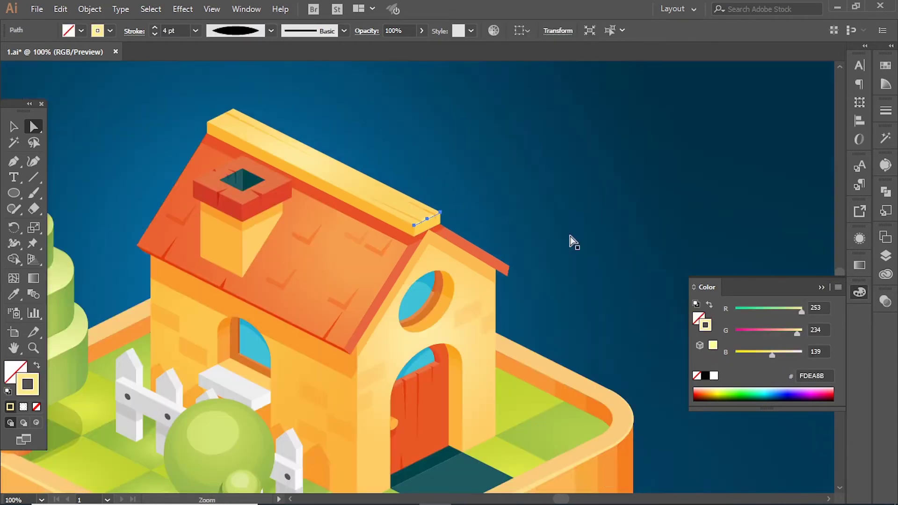
left_click_drag(570, 241, 445, 228)
left_click(113, 173)
Turn the left roof slope's fill into a 6 pt tapered pale-orange FFBB7F stroke ending at the roof corner.
left_click(241, 430)
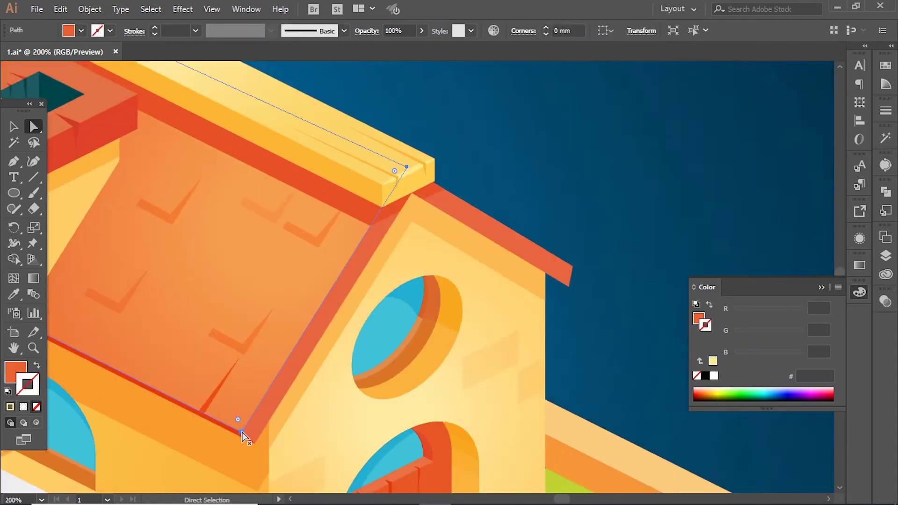
key("i")
key("shift+x")
key("shift+x")
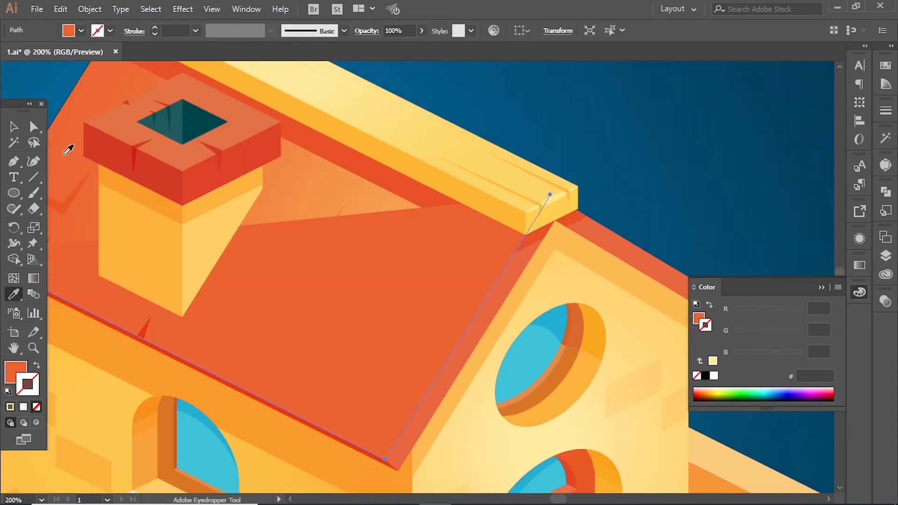
key("a")
key("shift+x")
type("6")
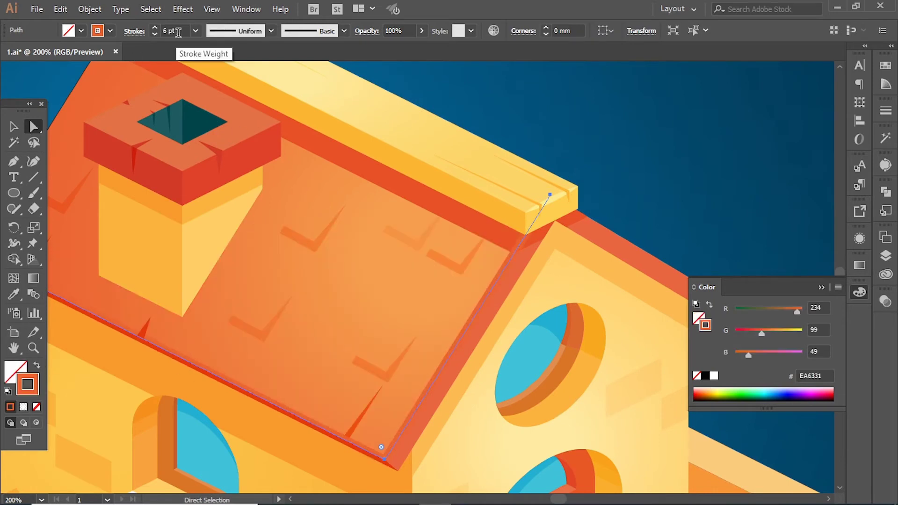
left_click(271, 31)
left_click(236, 47)
mouse_move(770, 356)
left_mouse_down()
mouse_move(799, 333)
mouse_move(789, 333)
left_mouse_up()
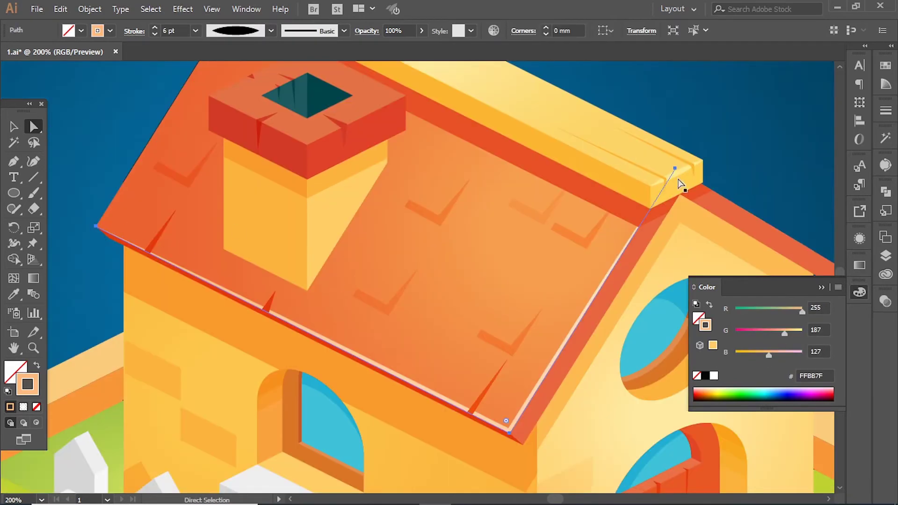
left_click_drag(675, 169, 647, 234)
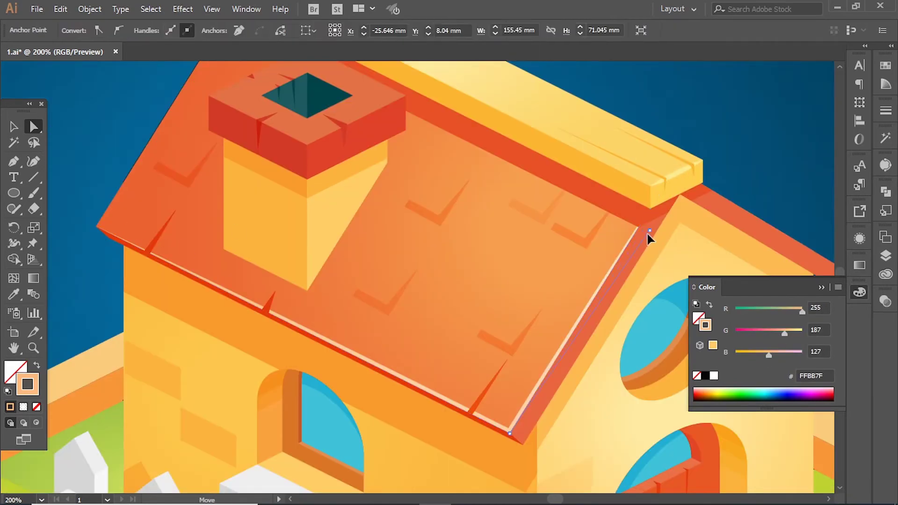
Blend the left roof highlight stroke as Overlay at 30% opacity.
key("ctrl+minus")
key("ctrl+minus")
left_click(346, 222)
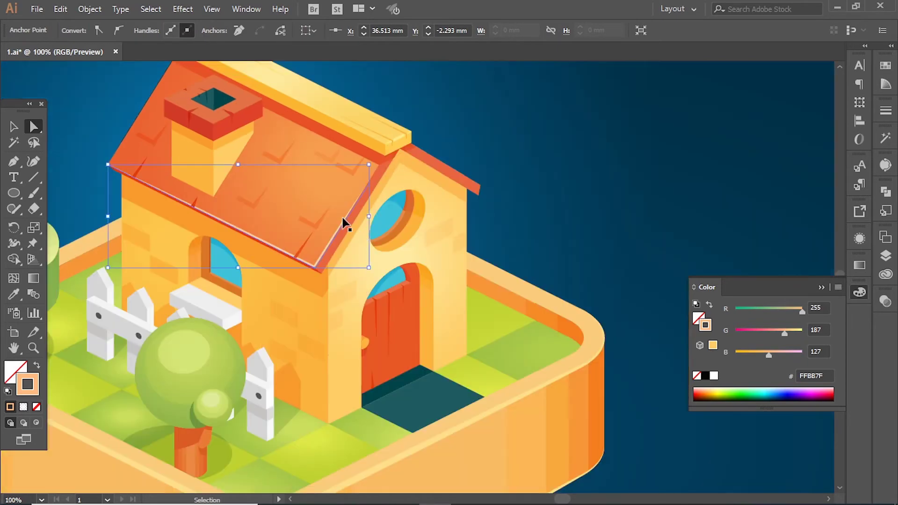
left_click(329, 245)
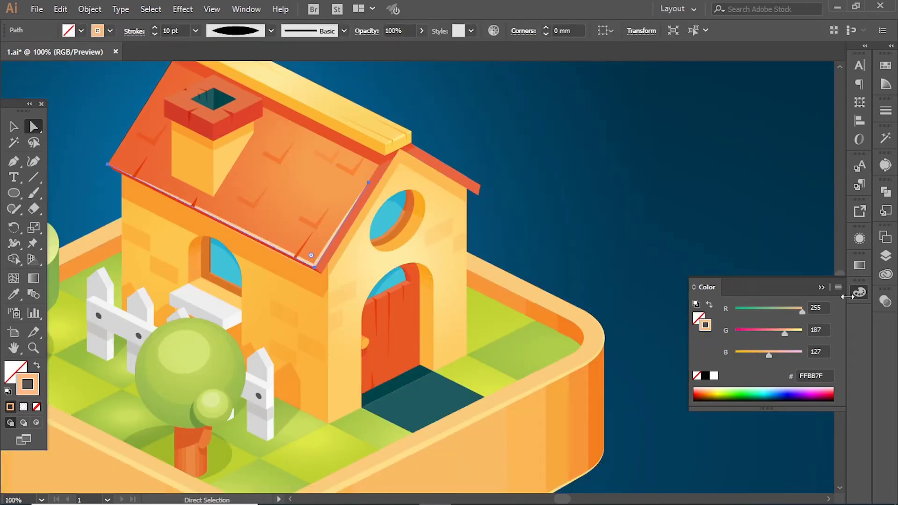
left_click(886, 302)
left_click(753, 315)
left_click(748, 178)
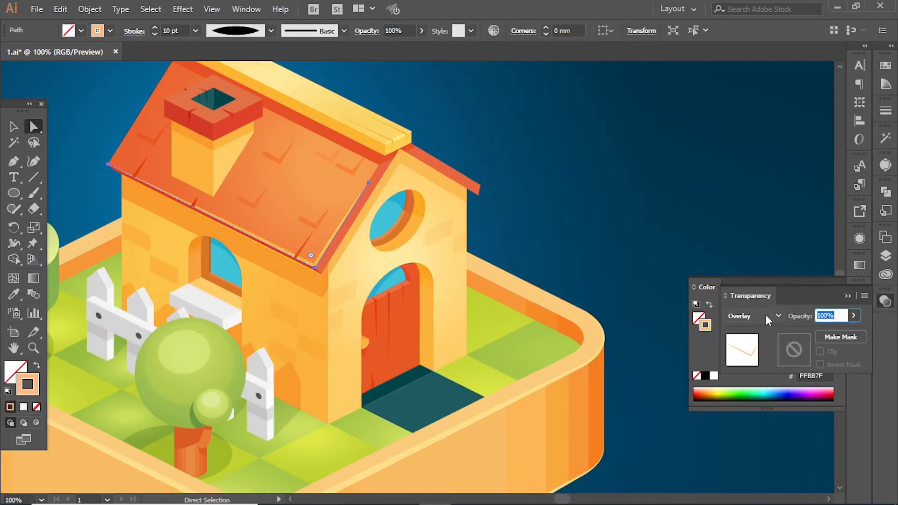
type("30")
key("Return")
left_click(571, 294)
scroll(712, 237, "down", 1)
scroll(421, 236, "up", 3)
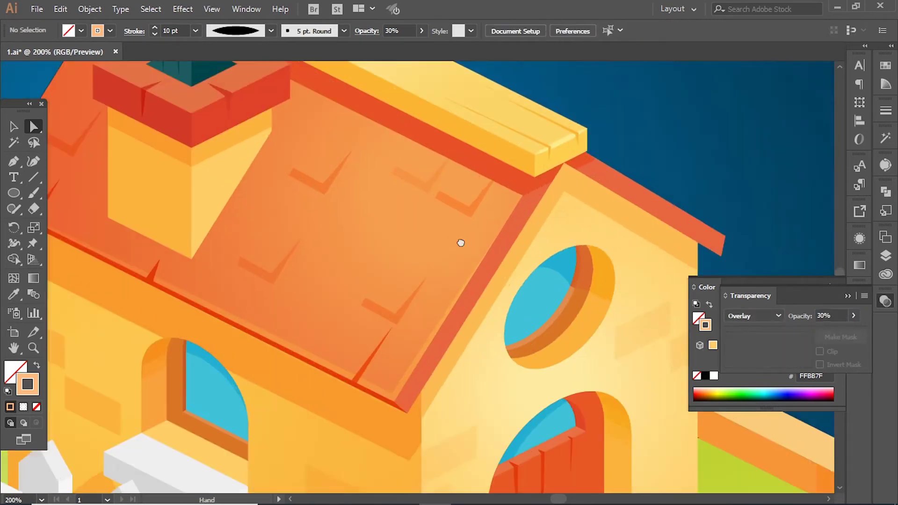
Eyedrop the Overlay highlight style onto the right roof edge and give it a tapered profile.
left_click_drag(460, 243, 422, 207)
left_click(517, 321)
left_click(14, 294)
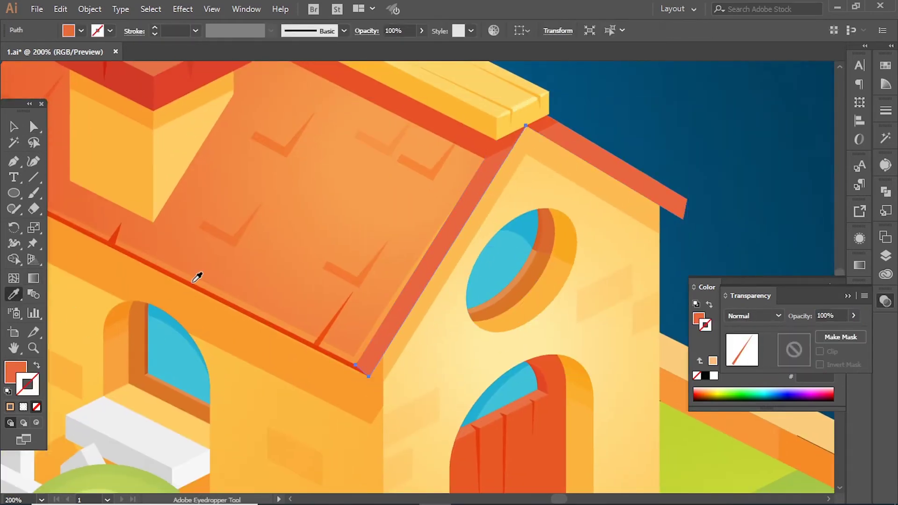
left_click(440, 315, "ctrl")
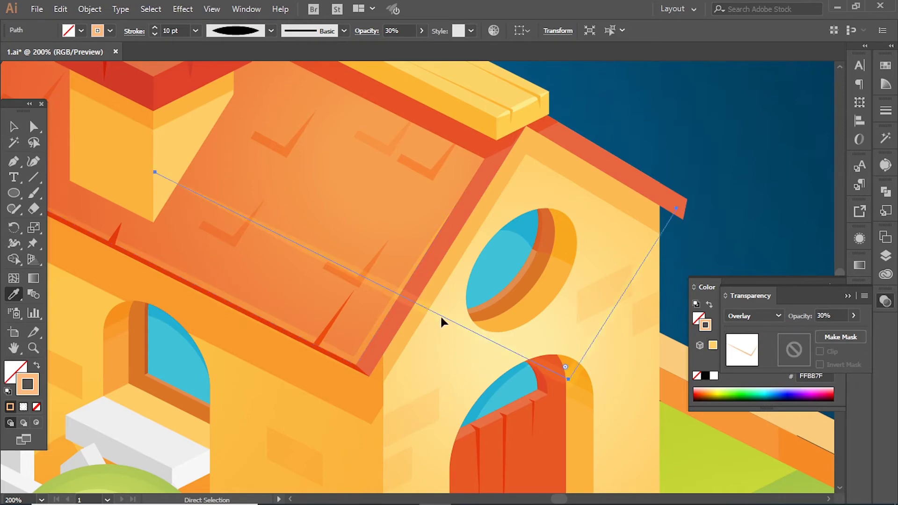
left_click(395, 334, "ctrl")
left_click(444, 411)
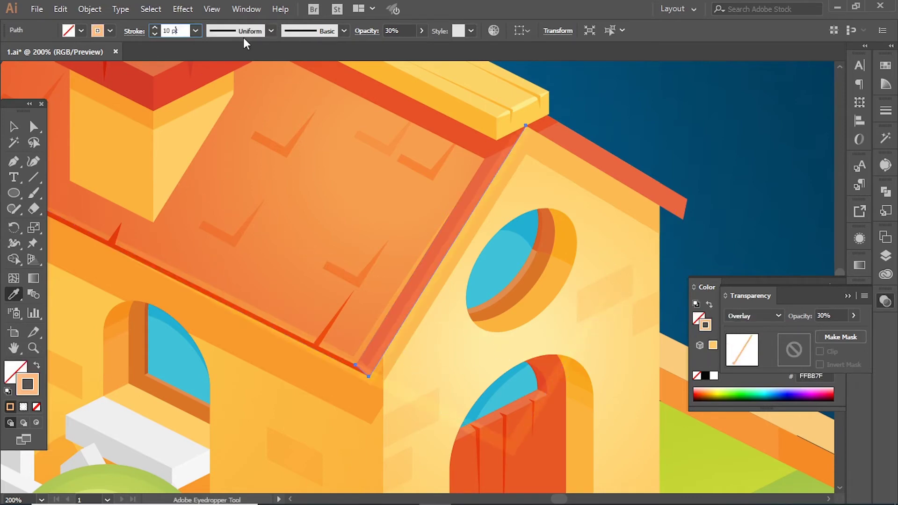
left_click(271, 31)
left_click(237, 70)
key("ctrl+shift+a")
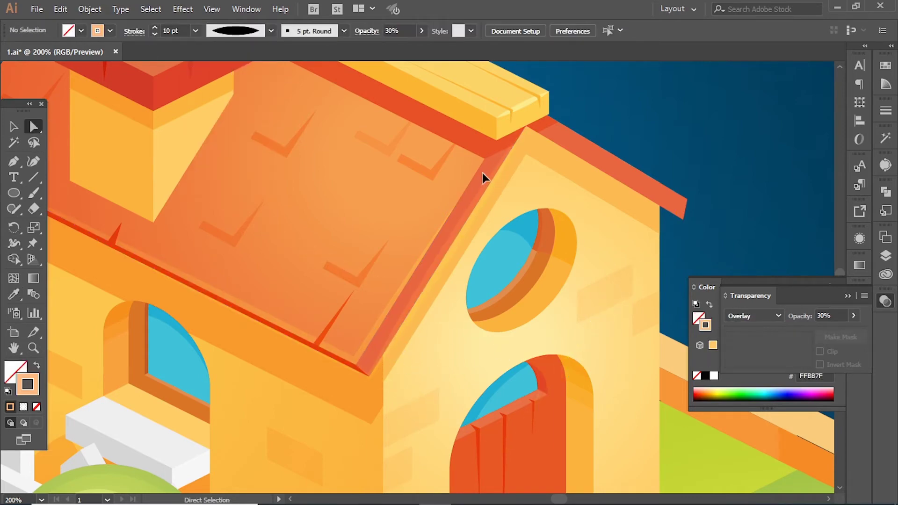
left_click(489, 192)
left_click(489, 191, "alt")
Raise the roof edge highlight's opacity to 40%.
key("ctrl+minus")
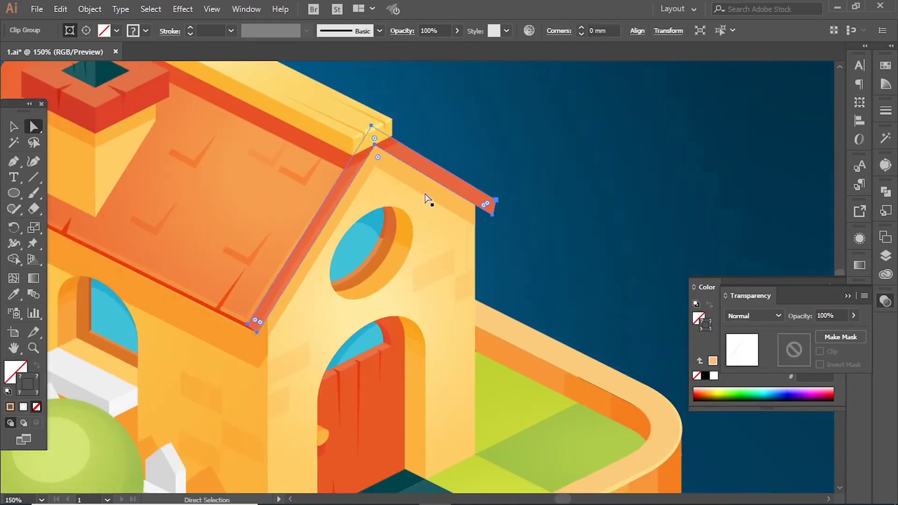
left_click(310, 240)
key("ctrl+plus")
left_click(752, 315)
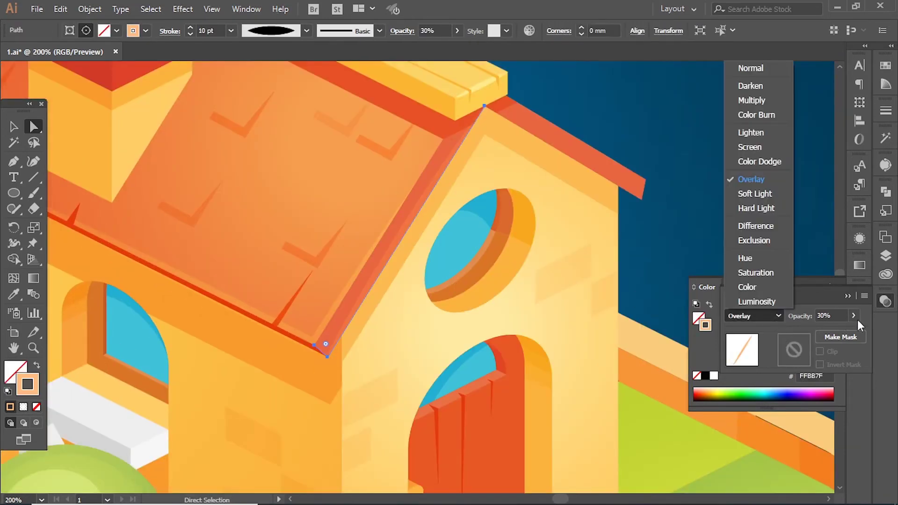
left_click(840, 332)
left_click(832, 336)
left_click(853, 316)
mouse_move(818, 332)
left_mouse_down()
mouse_move(844, 333)
mouse_move(835, 334)
left_mouse_up()
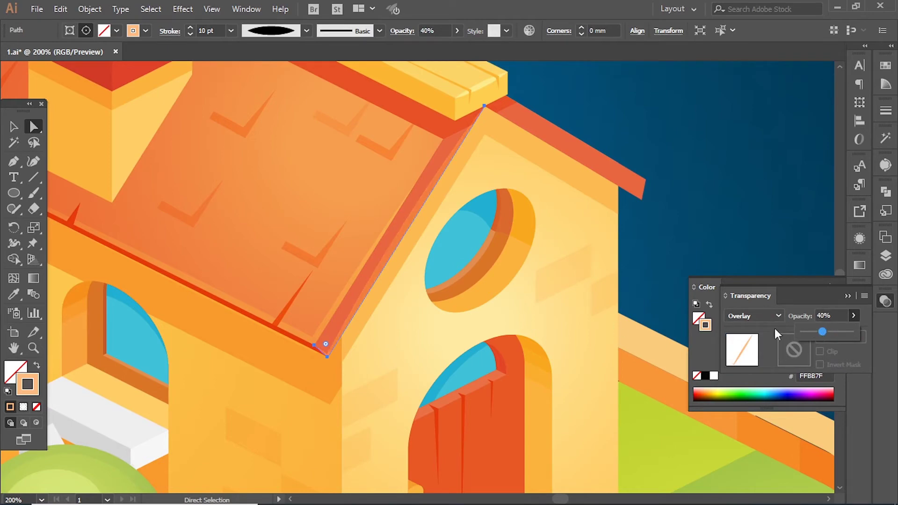
left_click(14, 162)
key("ctrl+plus")
Add pointed notch spikes along the orange fascia strip under the roof.
left_click(186, 330)
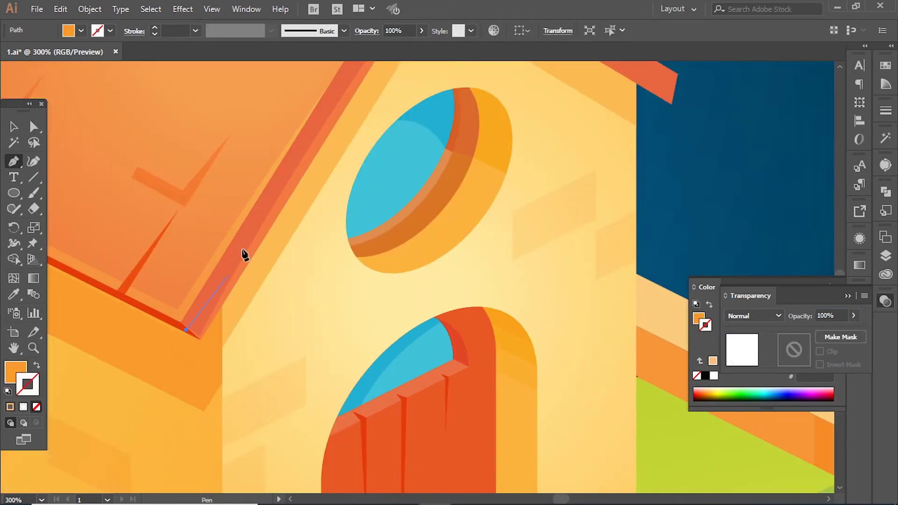
left_click(259, 214)
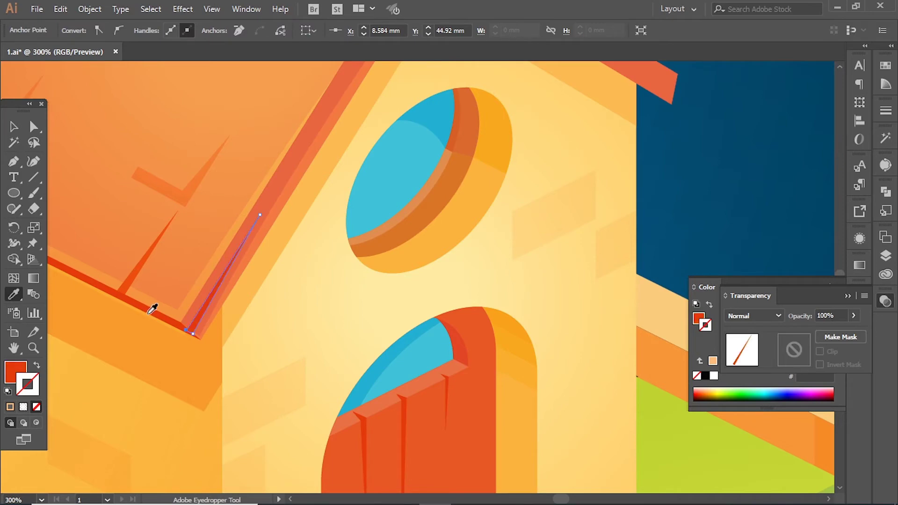
key("ctrl+0")
scroll(369, 276, "up", 2)
scroll(311, 302, "up", 2)
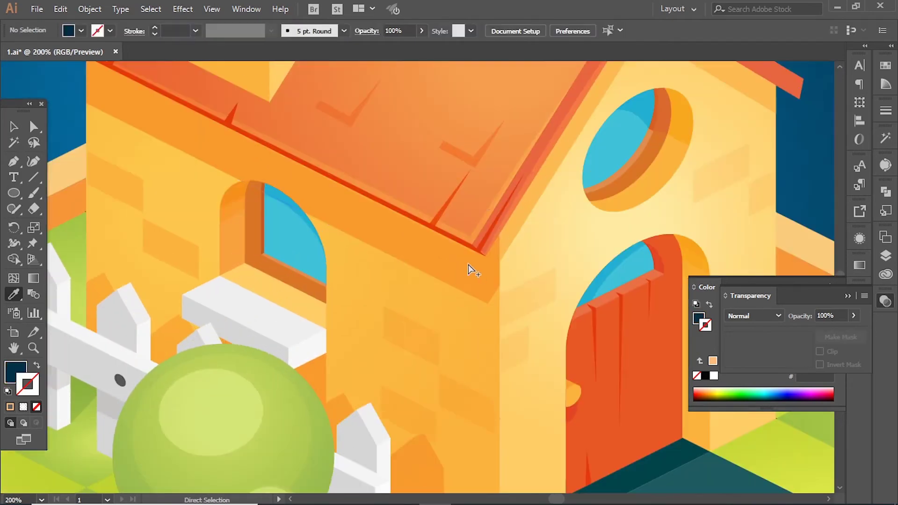
left_click(468, 264, "ctrl")
key("p")
left_click(429, 259)
left_click(14, 258)
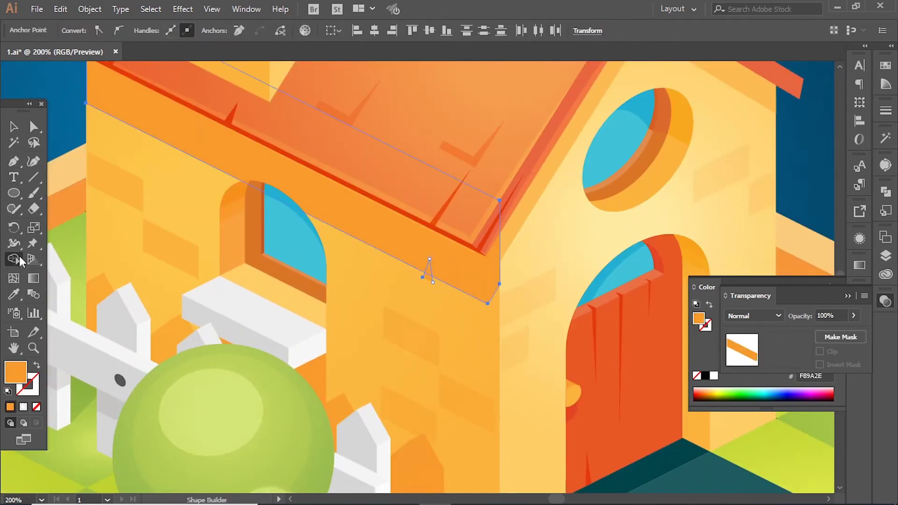
left_click(14, 162)
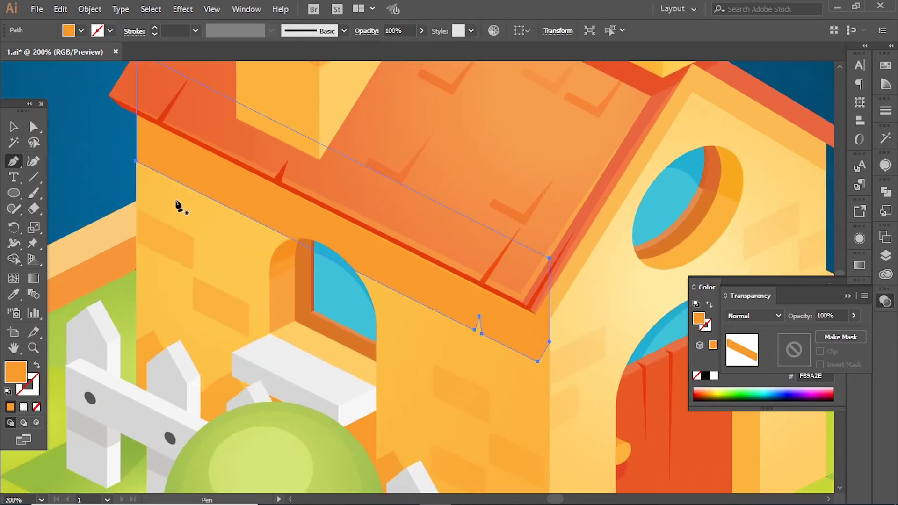
left_click(183, 165)
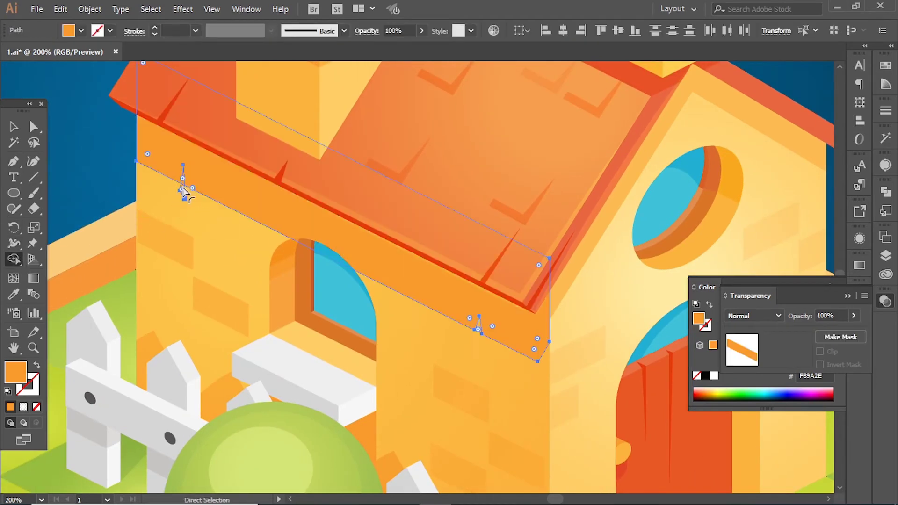
Draw a small triangle shard near the arched window and fill it darker orange F6911E.
scroll(184, 187, "up", 5)
key("p")
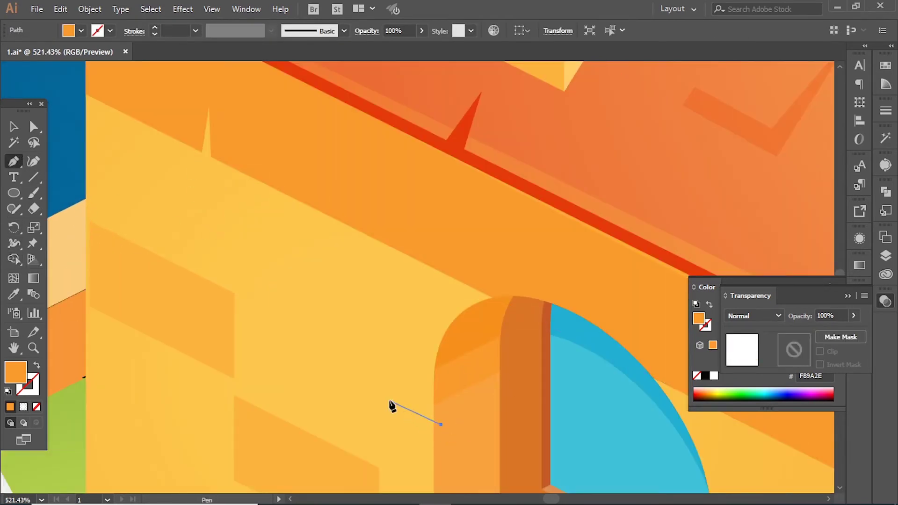
left_click(388, 402)
left_click(435, 438)
left_click(438, 426)
key("i")
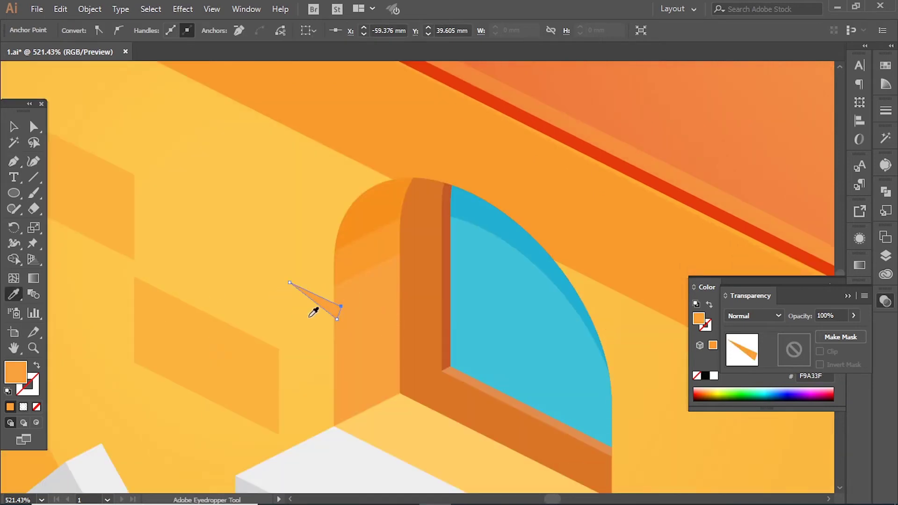
left_click(338, 280, "ctrl+alt")
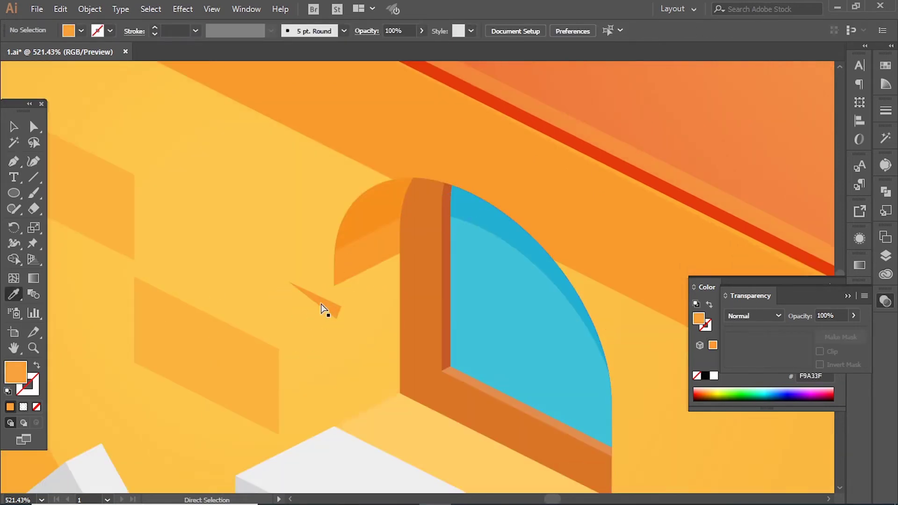
key("a")
left_click(318, 300)
left_click(13, 294)
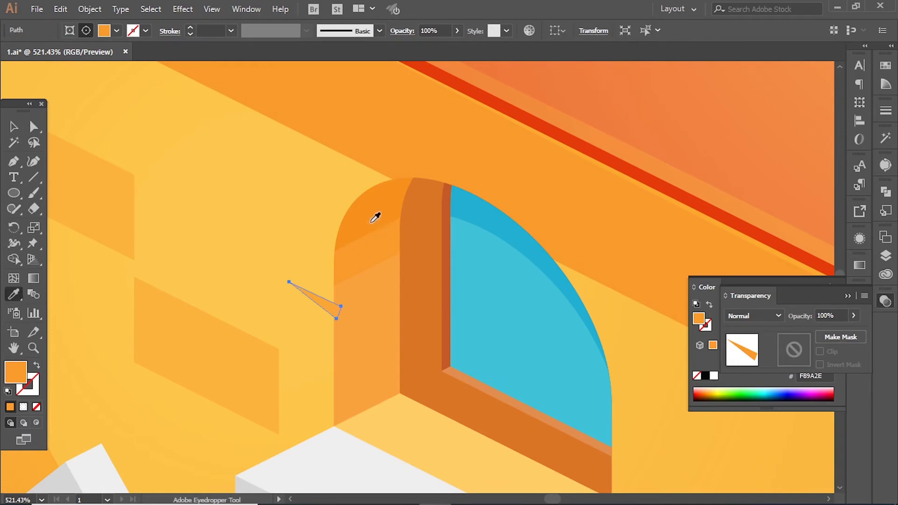
left_click(367, 245)
key("ctrl+minus")
key("ctrl+minus")
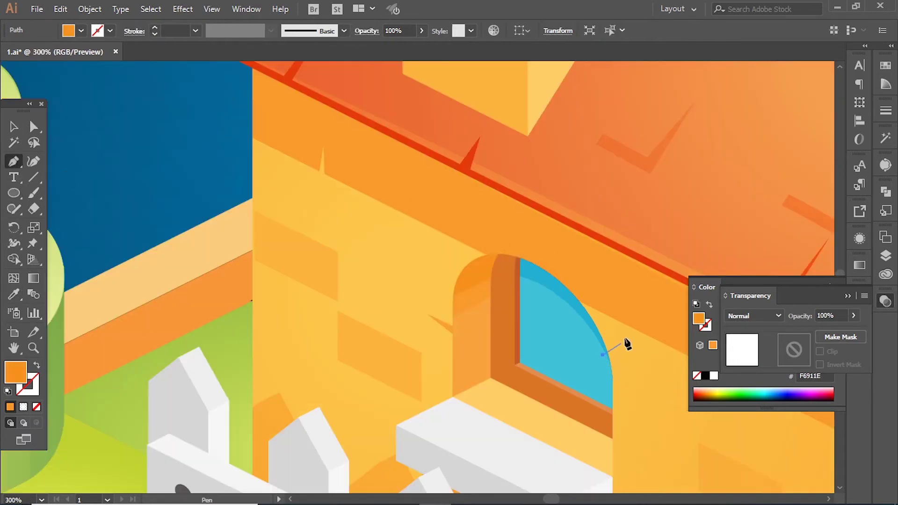
Draw a pointed shard below the arched side window's frame.
left_click_drag(600, 350, 629, 332)
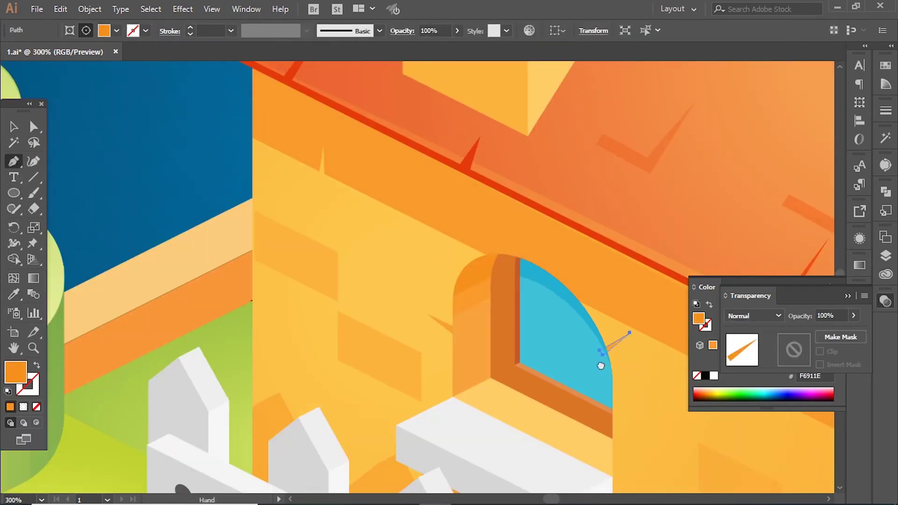
left_click_drag(600, 364, 463, 272)
left_click(467, 332)
left_click(499, 345)
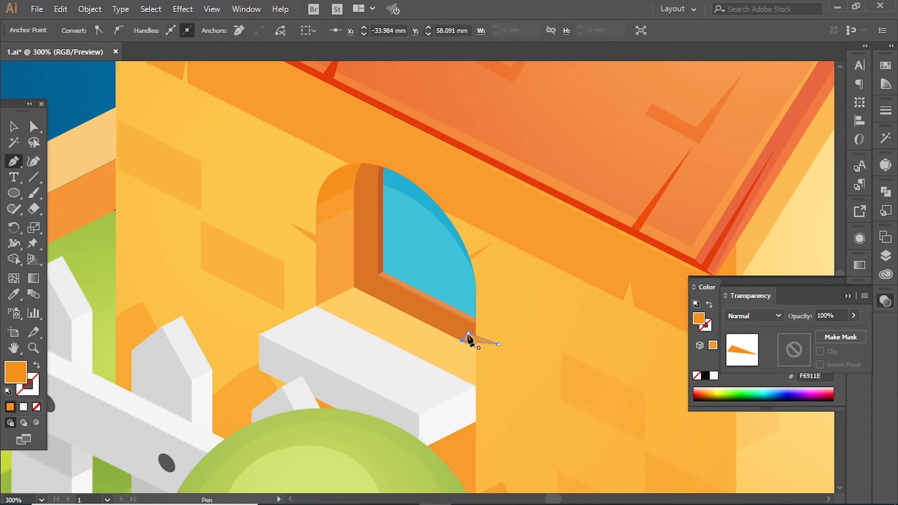
left_click(468, 332)
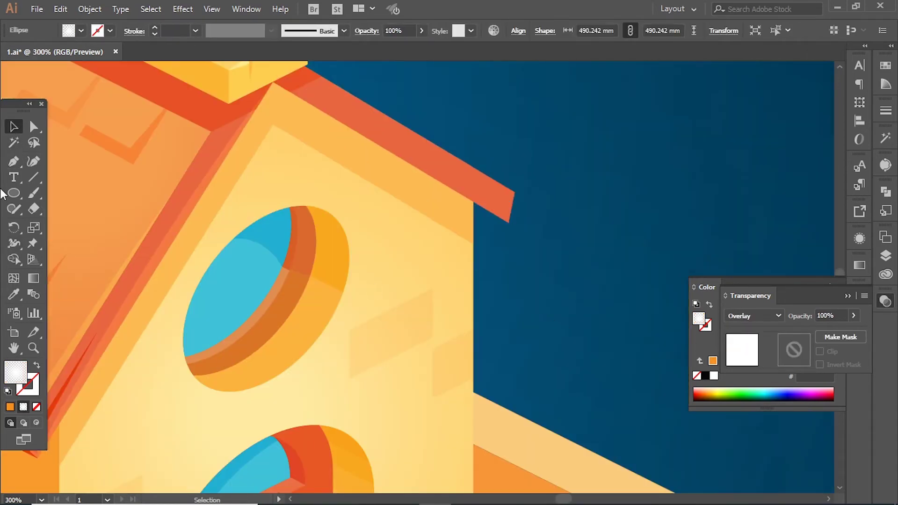
Draw shards above and at the lower left of the round gable window.
key("p")
left_click(270, 165)
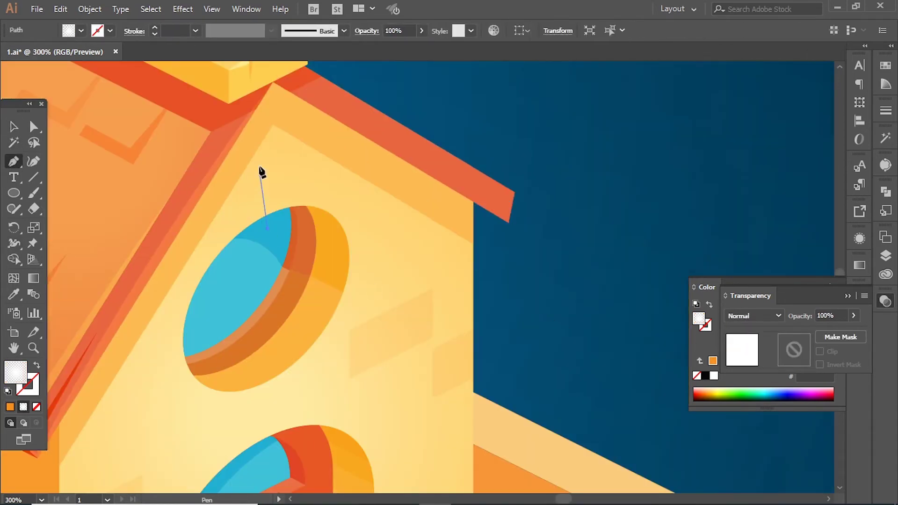
left_click(267, 229)
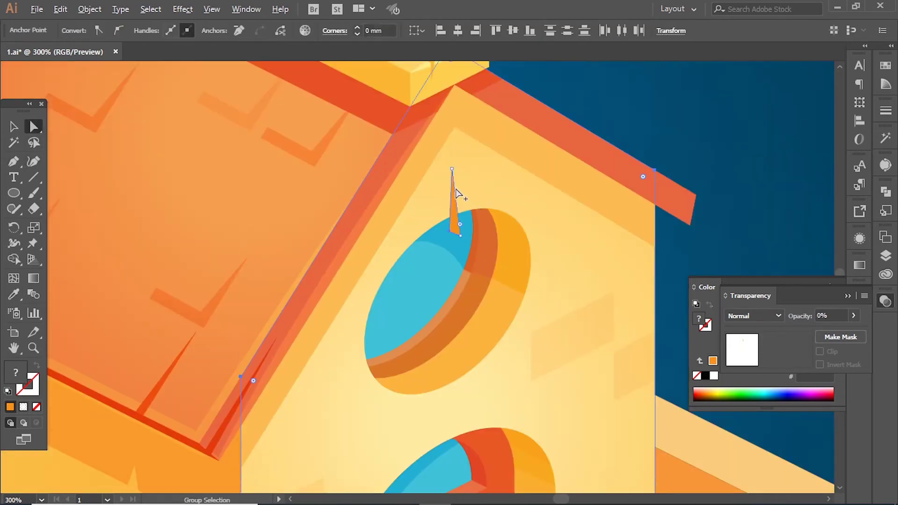
left_click_drag(459, 200, 455, 208)
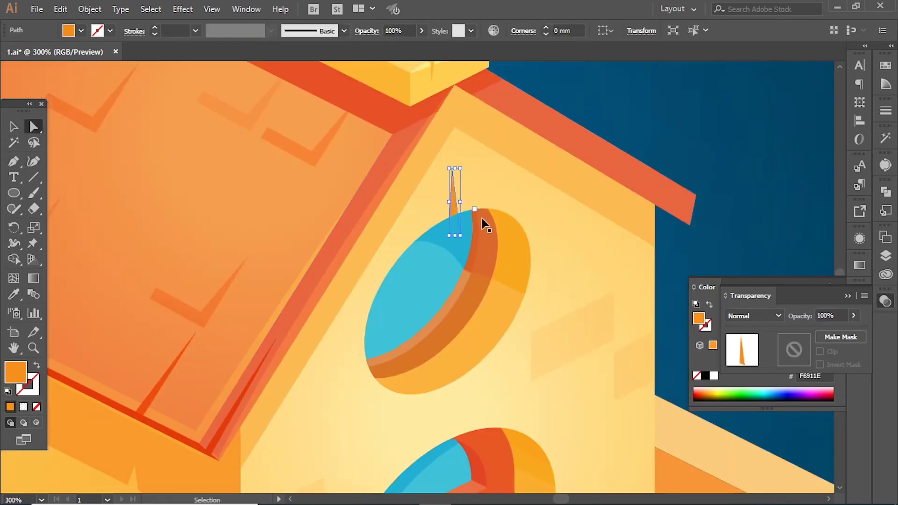
key("p")
left_click(352, 393)
left_click(386, 348)
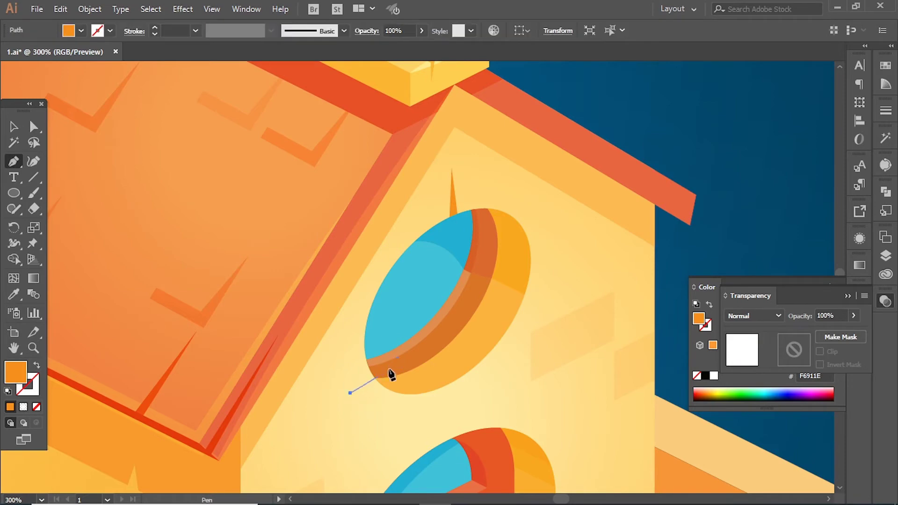
left_click(352, 393)
Reshape the lower-left shard's points and draw another shard at the round window's lower right.
key("a")
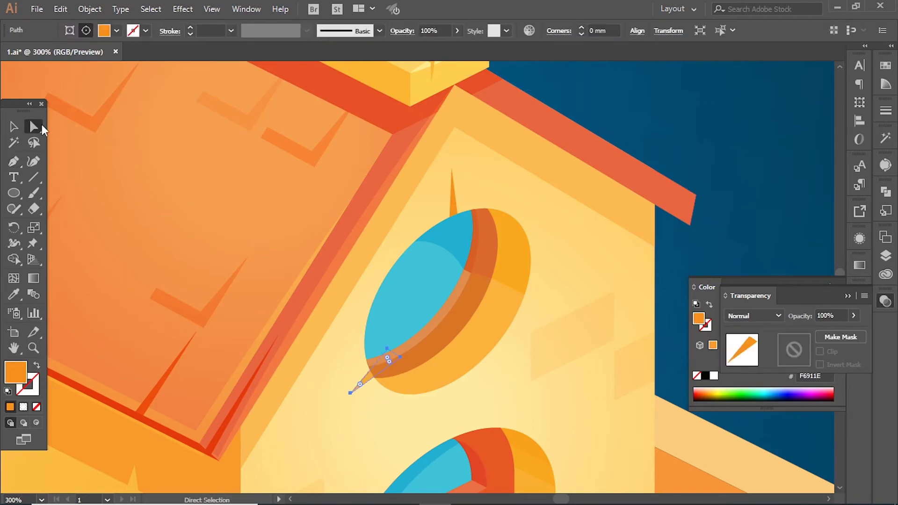
key("ctrl+minus")
key("ctrl+minus")
left_click_drag(372, 295, 514, 273)
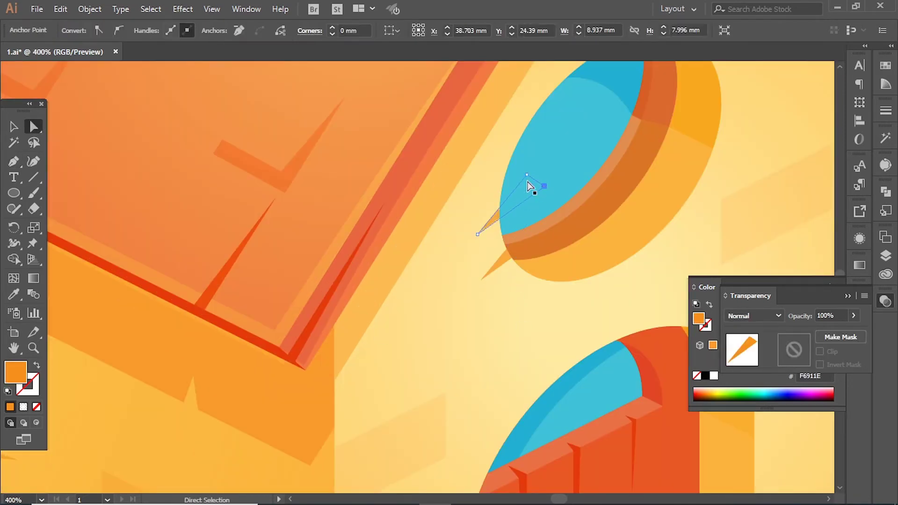
left_click_drag(527, 179, 533, 203)
left_click_drag(478, 234, 459, 241)
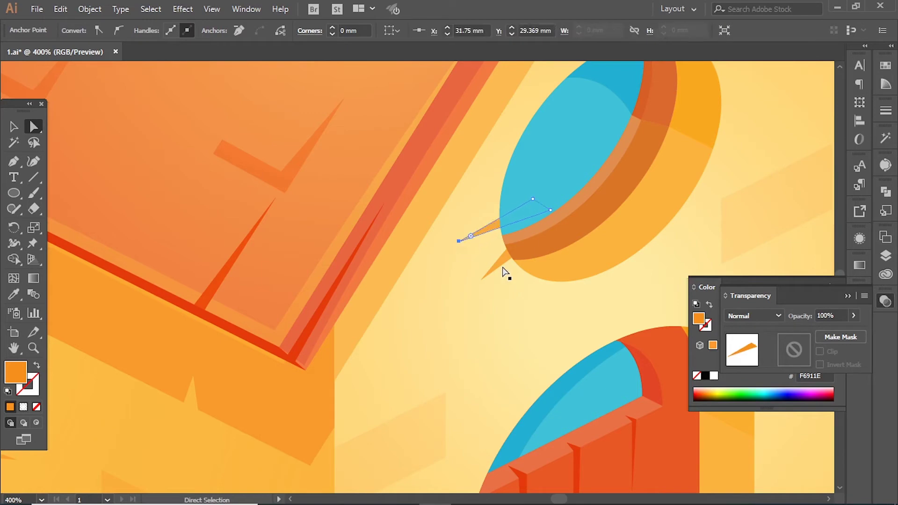
left_click_drag(505, 271, 262, 378)
key("p")
left_click(399, 319)
left_click(404, 364)
left_click(382, 329)
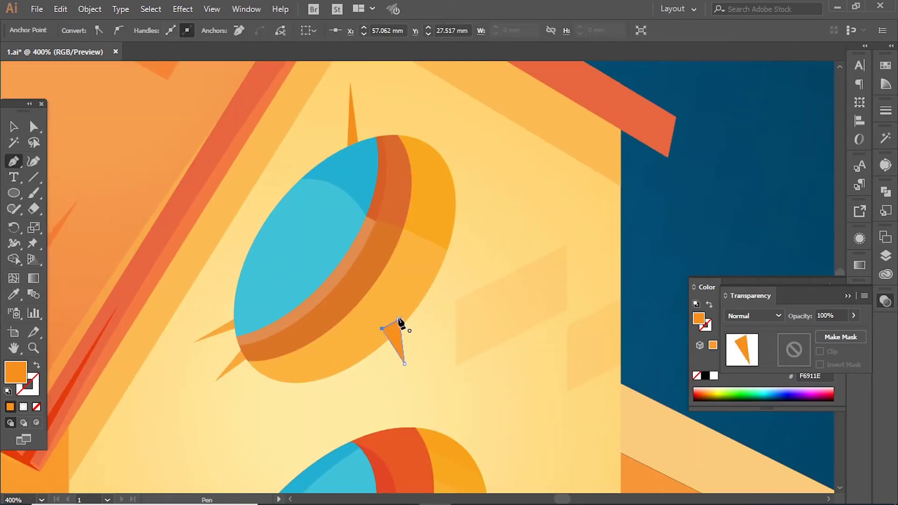
left_click(398, 319)
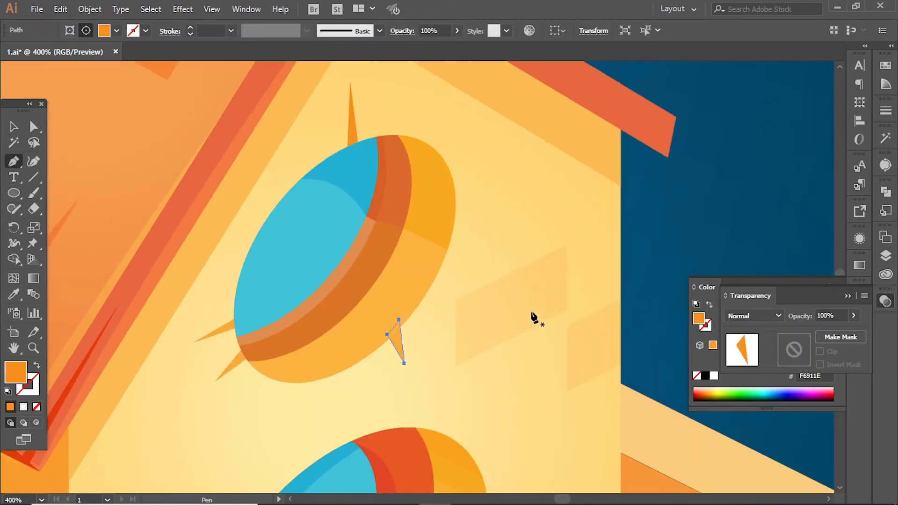
Add one more shard beside the round window and fill it with the sampled orange.
left_click(365, 311)
left_click(401, 326)
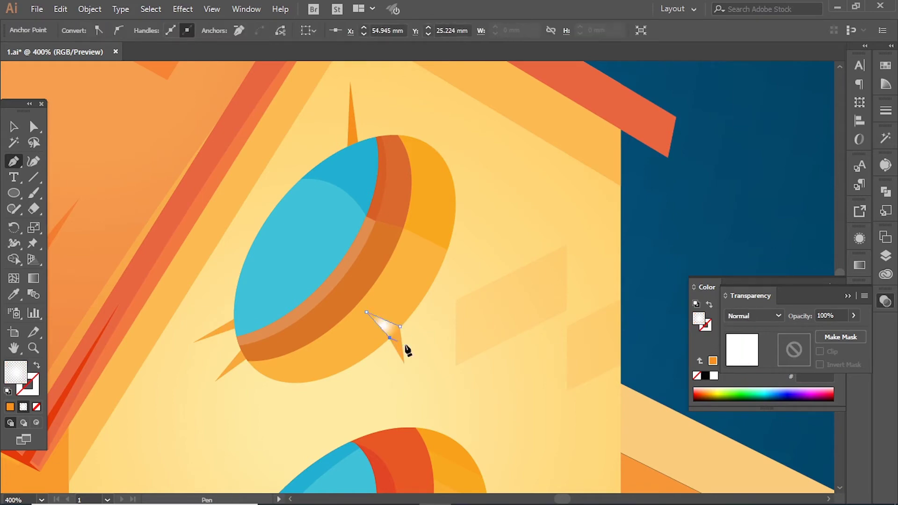
key("i")
left_click(393, 250)
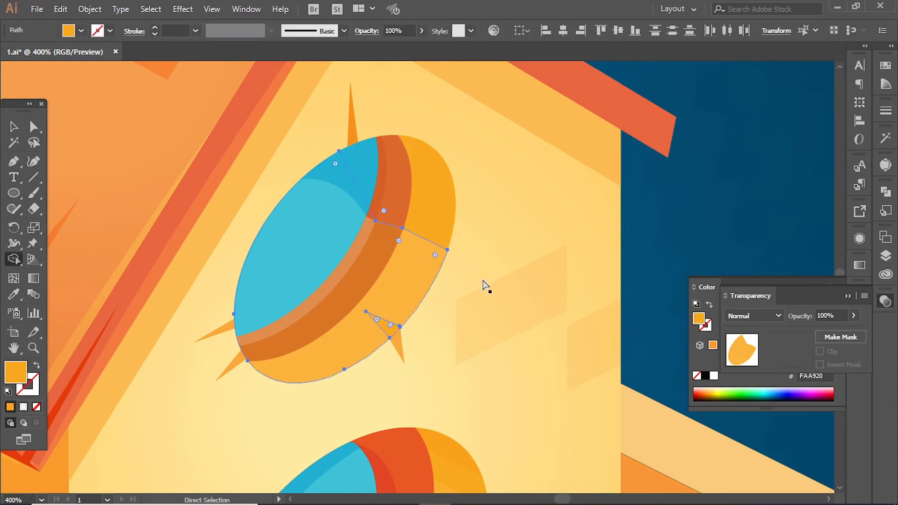
key("ctrl+minus")
key("ctrl+minus")
key("ctrl+minus")
key("ctrl+minus")
key("ctrl+minus")
Select the round window's shards, then zoom to the door frame and begin a shard there.
key("v")
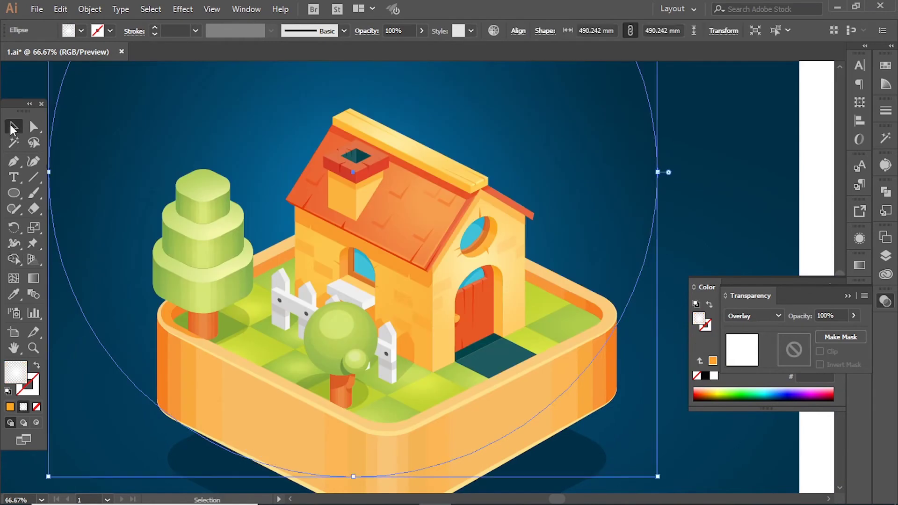
left_click_drag(441, 171, 486, 173)
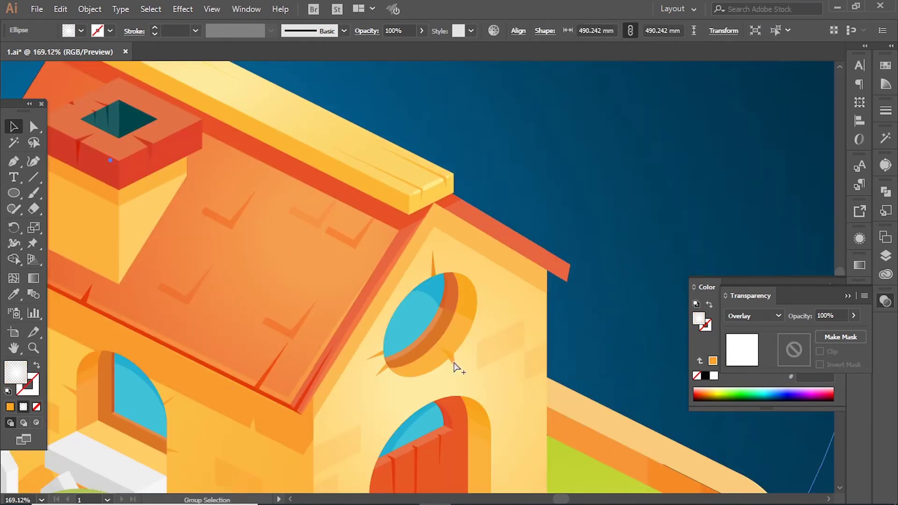
left_click(380, 361)
left_click(433, 264, "shift")
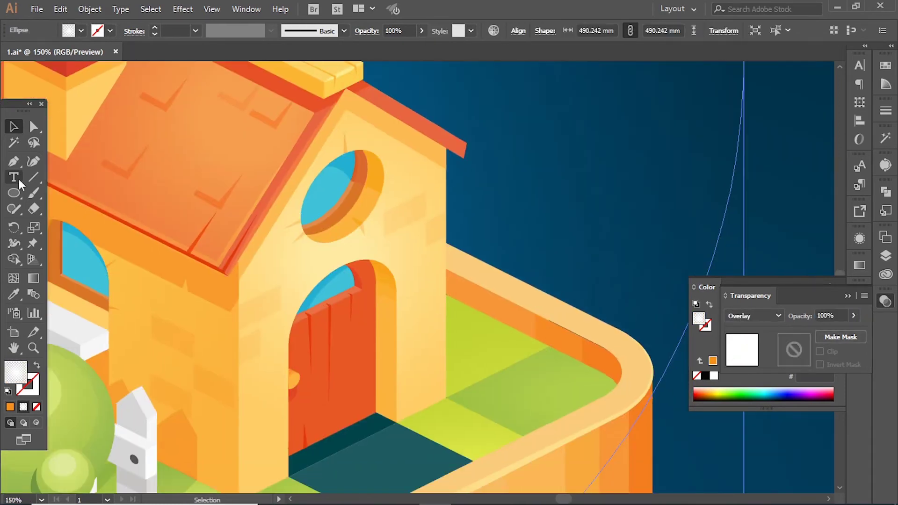
left_click_drag(325, 243, 429, 364)
left_click(435, 414)
left_click(487, 414)
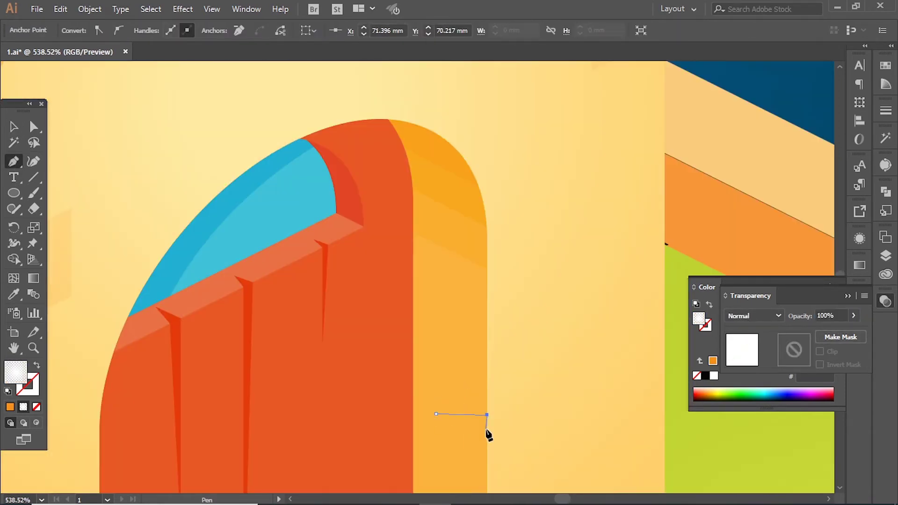
key("ctrl+minus")
key("ctrl+minus")
key("ctrl+minus")
Try orange FAA920 and wall-orange shards beside the door, then undo them.
left_click(416, 241)
key("p")
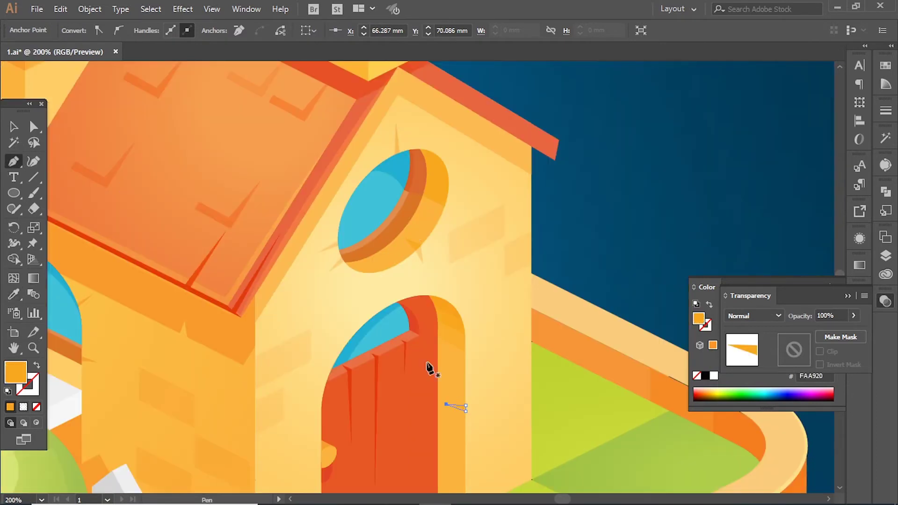
key("ctrl+z")
key("ctrl+z")
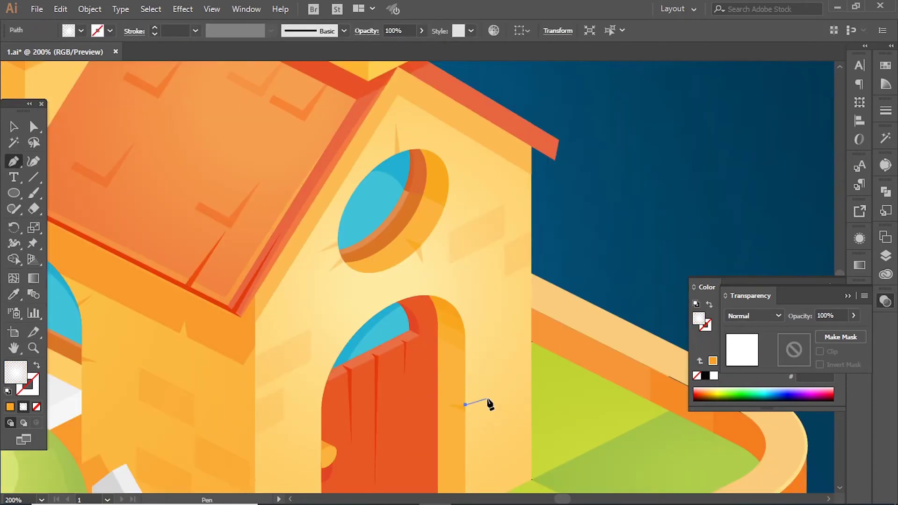
left_click(487, 399)
left_click(412, 253)
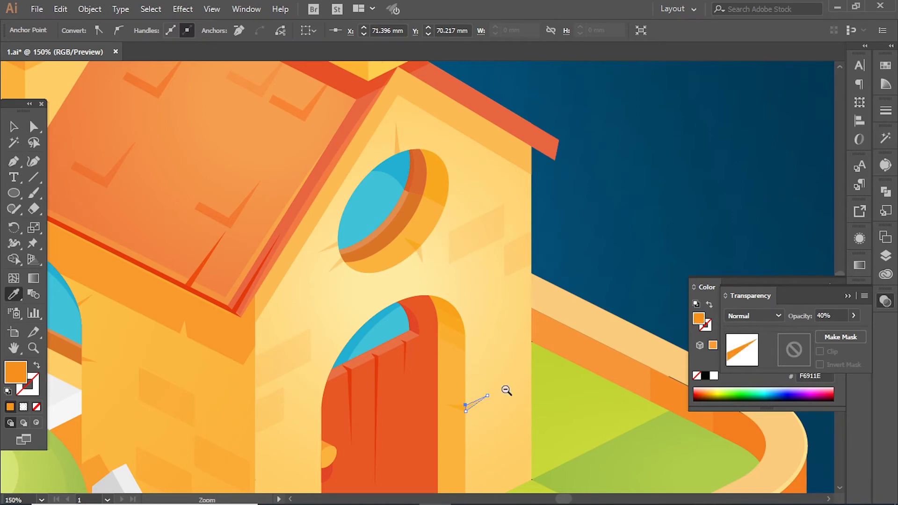
key("ctrl+minus")
key("ctrl+z")
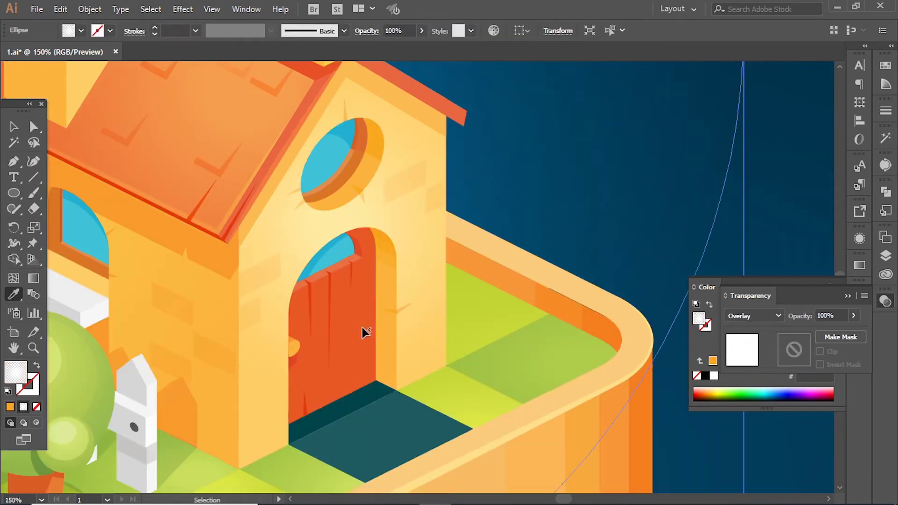
Draw a first small shard on the wall at the door frame's right edge, filled wall orange.
left_click(431, 333)
key("ctrl+shift+a")
left_click_drag(399, 213, 535, 350)
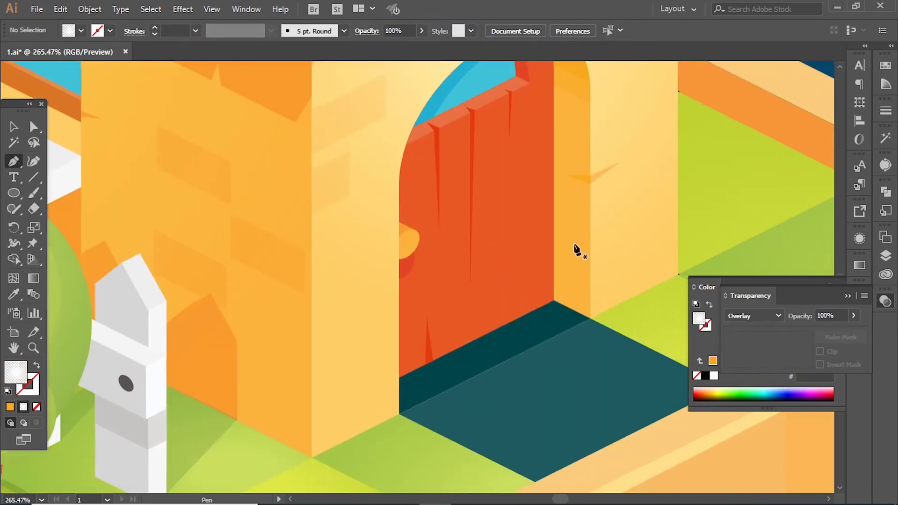
left_click_drag(583, 244, 590, 246)
left_click(584, 161)
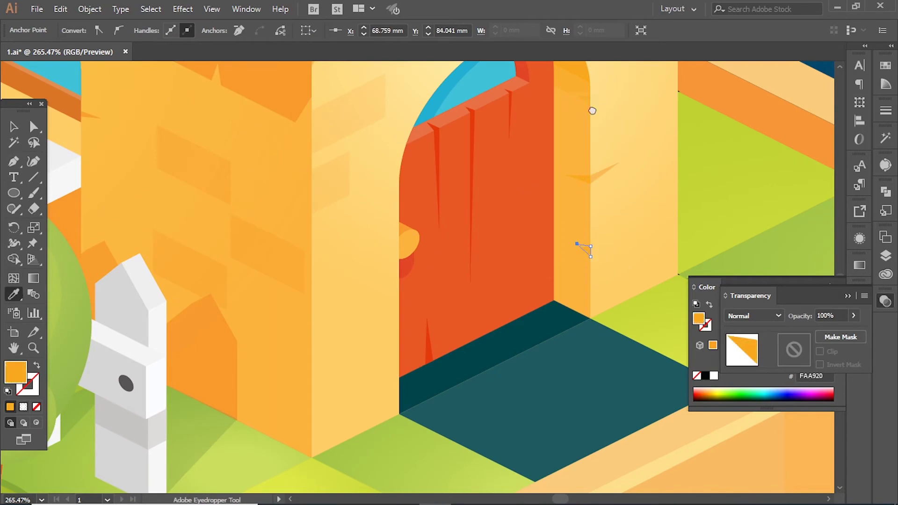
Add a second triangle shard lower beside the door frame, filled with the wall's orange.
left_click_drag(588, 159, 584, 332)
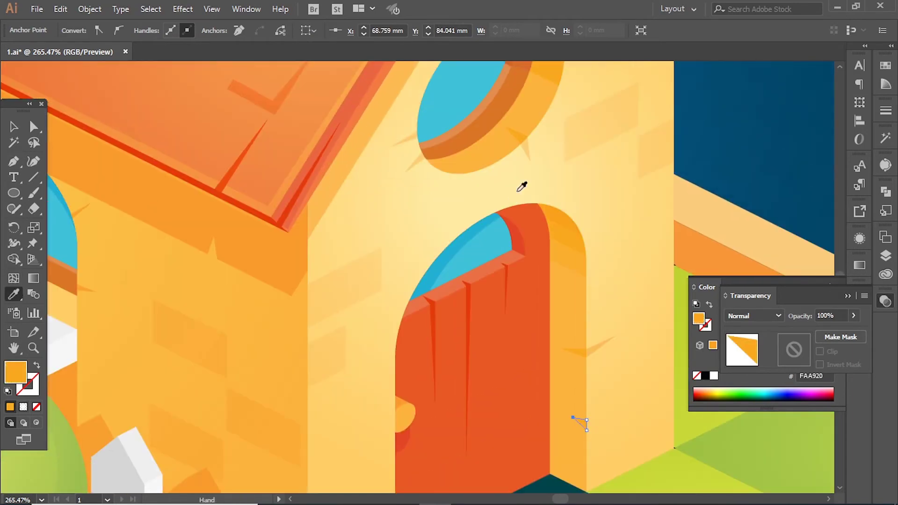
left_click(588, 428)
left_click(642, 399)
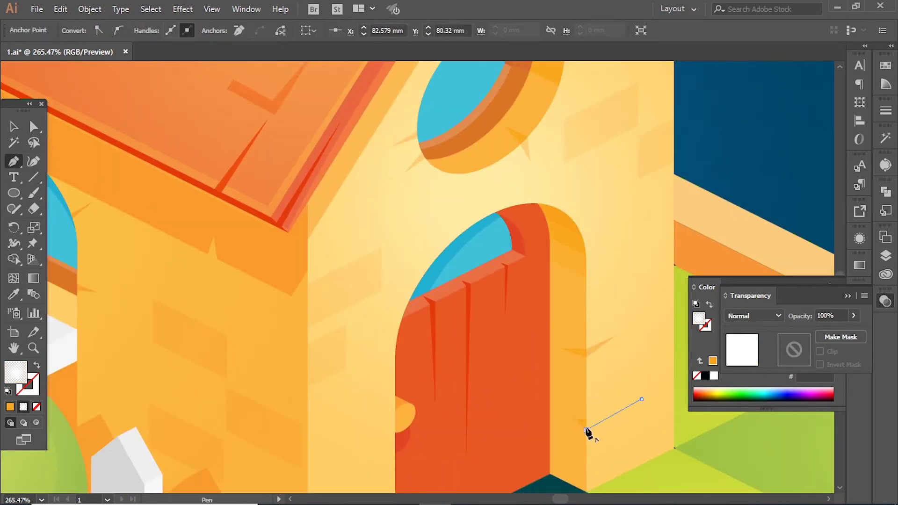
left_click(14, 295)
left_click(595, 345)
left_click(579, 423, "ctrl")
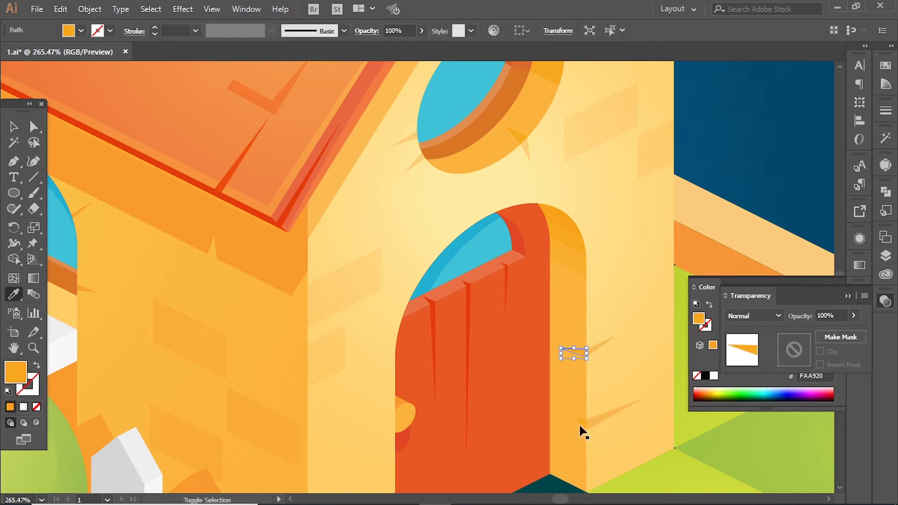
left_click(852, 309)
key("ctrl+0")
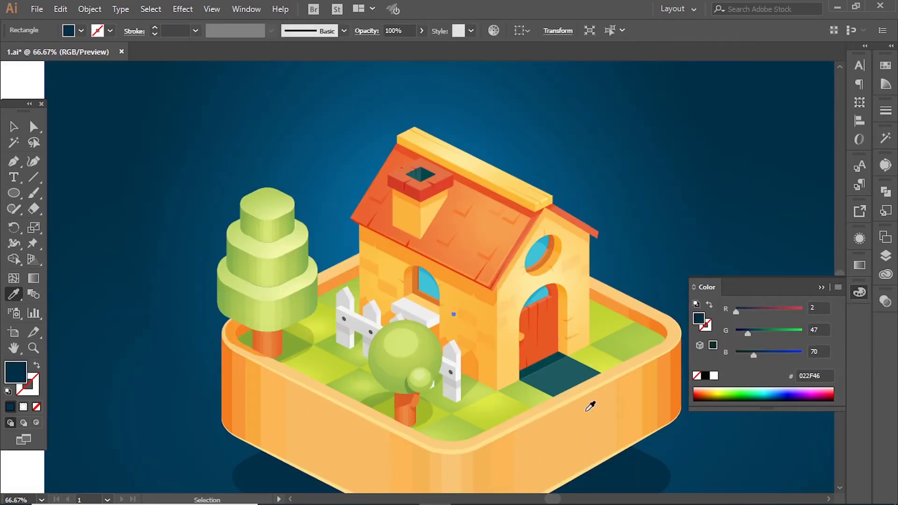
Zoom into the bench, draw a grey-filled triangular shard, and reshape its bottom point.
left_click(461, 280)
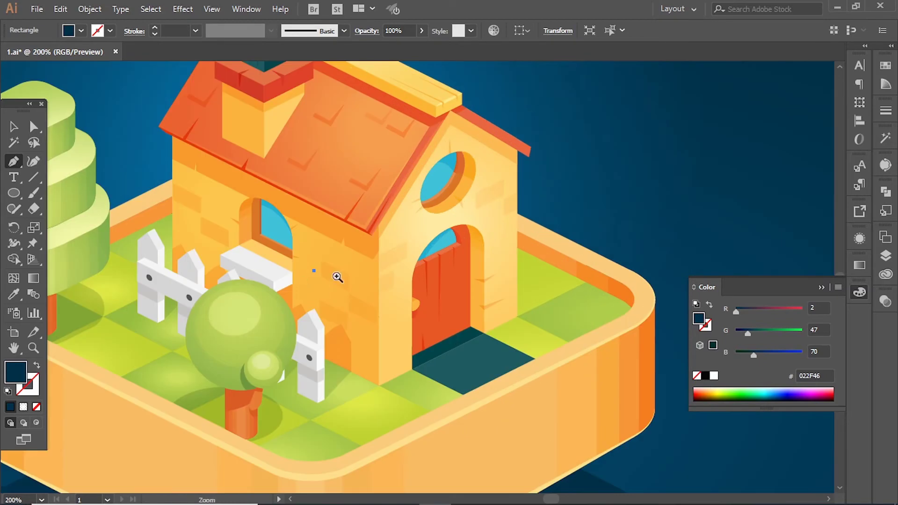
left_click(306, 286)
left_click_drag(436, 227, 455, 218)
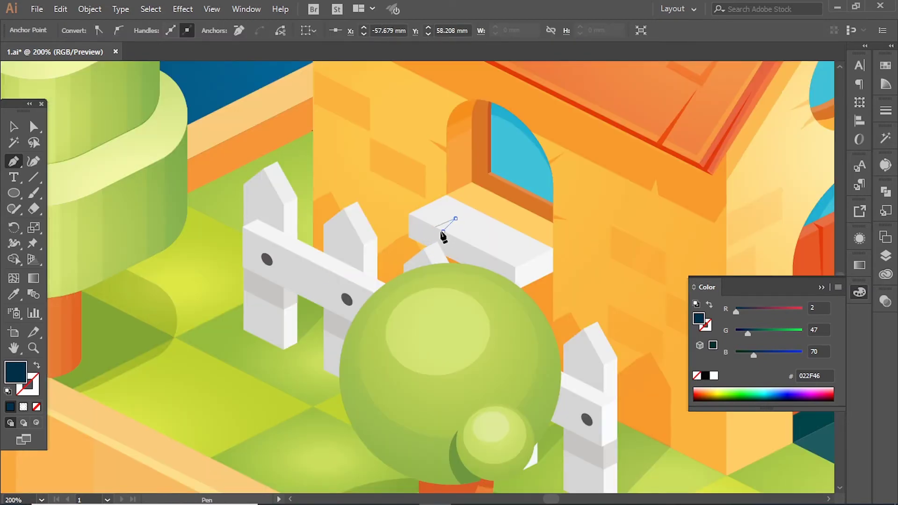
left_click(442, 232)
left_click(436, 228)
key("i")
left_click_drag(351, 160, 585, 305)
left_click(351, 303)
key("p")
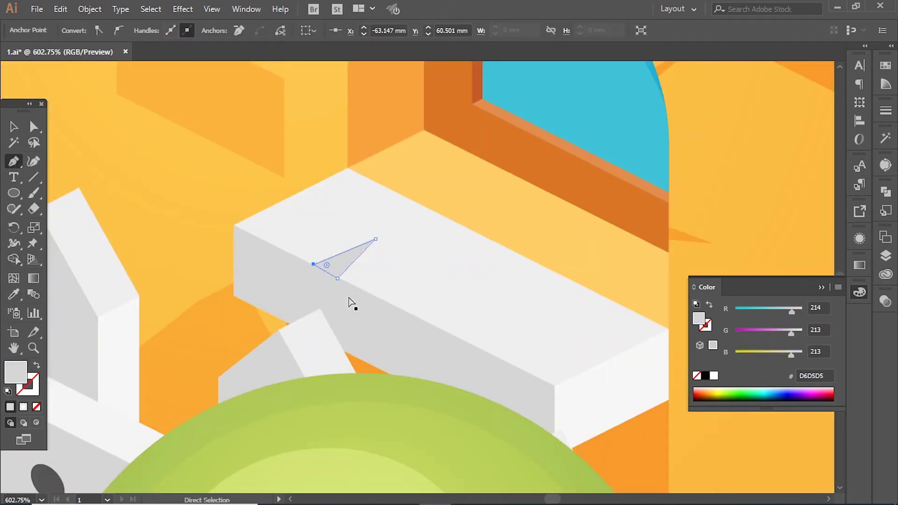
left_click(350, 303)
left_click_drag(338, 278, 369, 267)
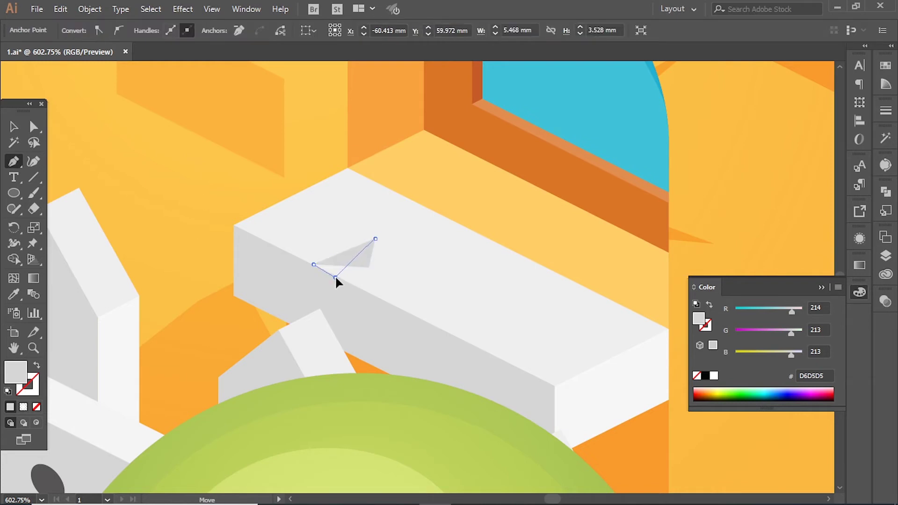
Add a second triangular shard beside it, sampled from the bench side and darkened to deeper grey.
left_click(184, 221, "ctrl")
left_click(313, 265)
left_click(319, 321)
left_click(337, 276)
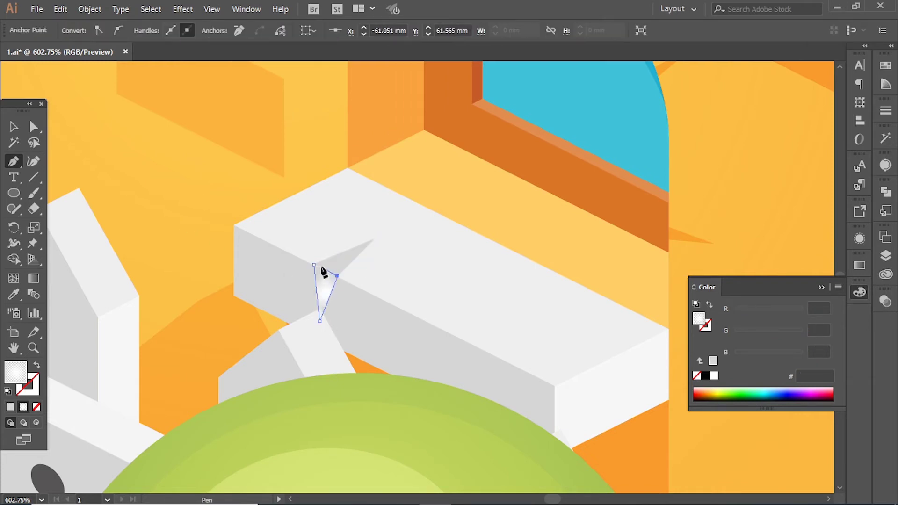
left_click(313, 265)
key("i")
left_click(580, 323)
left_click(334, 293, "ctrl")
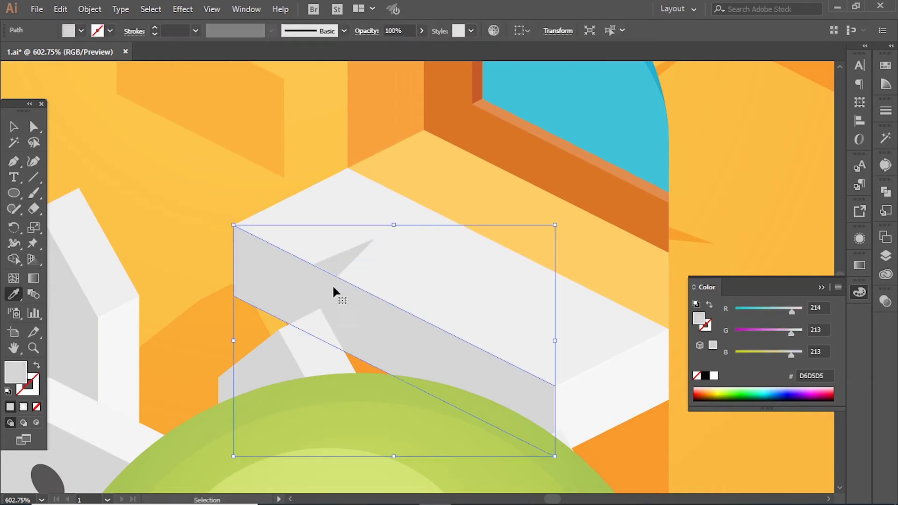
left_click(340, 274)
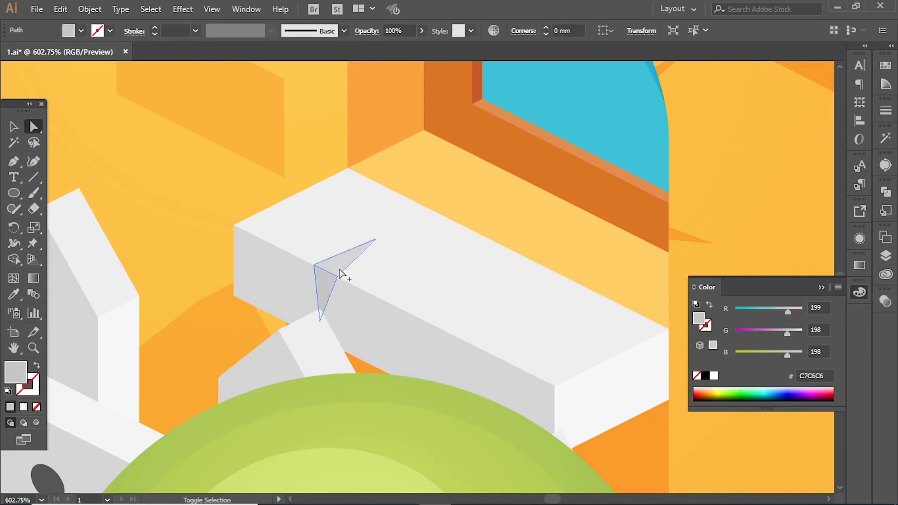
Duplicate a shard, shrink the copy, and move it to the bench's left end.
left_click_drag(337, 281, 409, 281)
left_click_drag(445, 232, 432, 255)
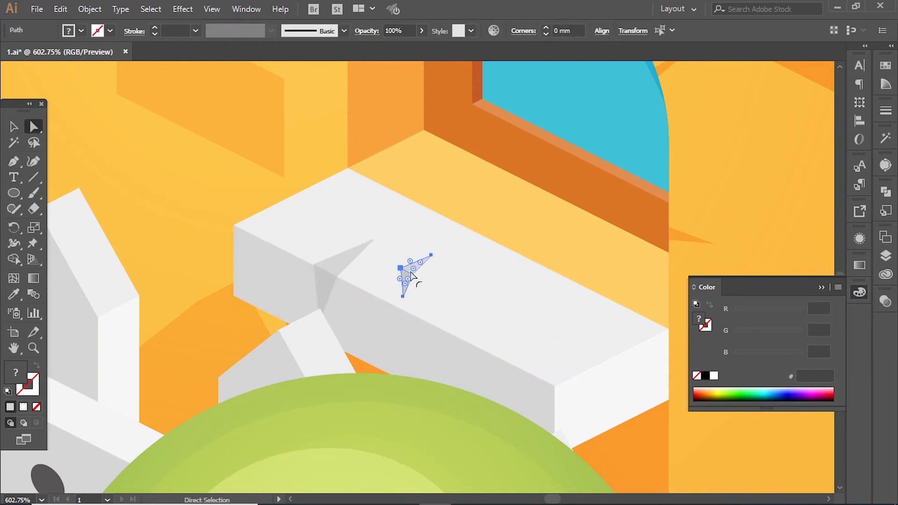
scroll(435, 330, "down", 2)
mouse_move(445, 344)
left_mouse_down()
mouse_move(407, 301)
mouse_move(363, 287)
left_mouse_up()
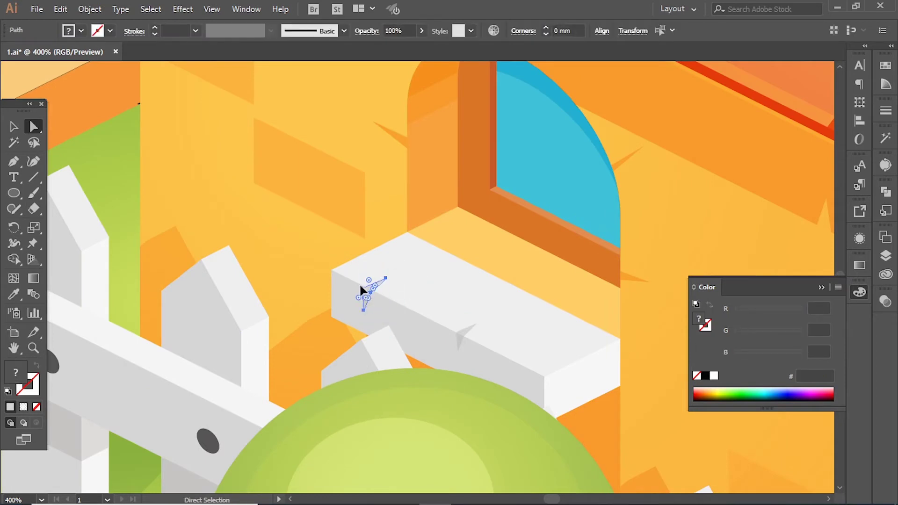
scroll(376, 285, "up", 6)
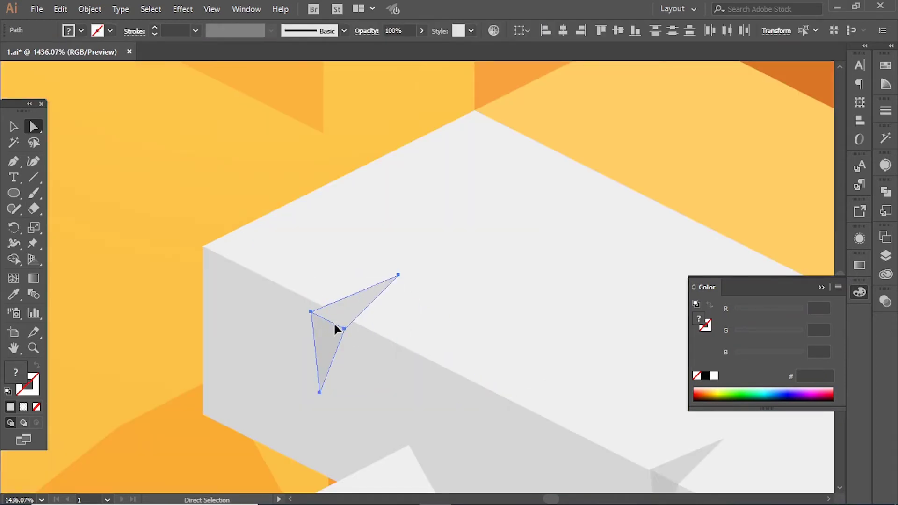
scroll(321, 304, "down", 5)
scroll(551, 363, "up", 2)
scroll(504, 295, "up", 2)
Draw a shard on the bench's end face and fill it with lighter grey.
key("p")
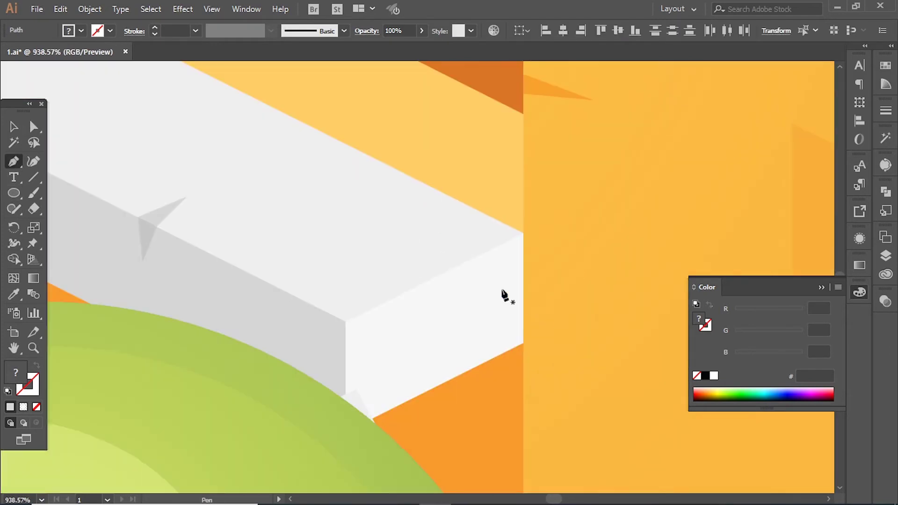
left_click(471, 259)
left_click(470, 314)
left_click(455, 268)
left_click(471, 258)
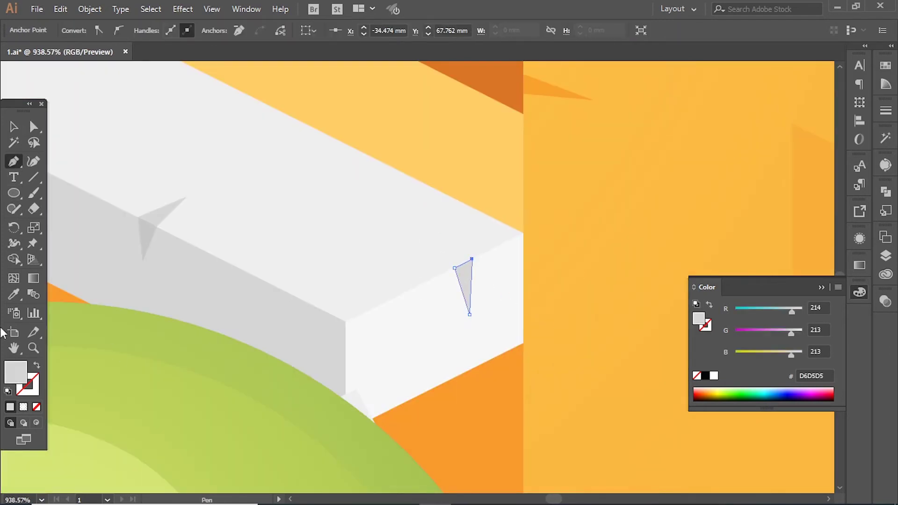
key("i")
left_click(333, 262)
Draw a shard on the bench top and fill it with the bench grey.
key("p")
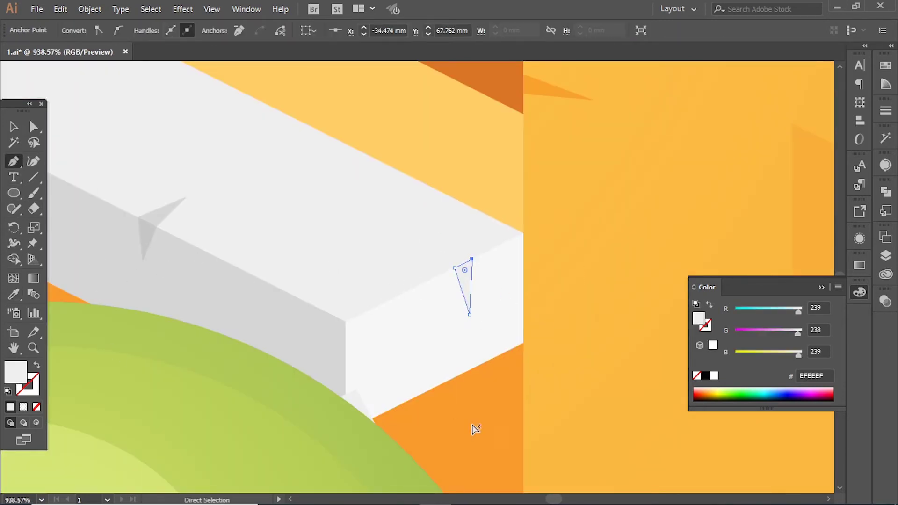
left_click(471, 258)
left_click(411, 241)
left_click(454, 268)
left_click(471, 258)
key("i")
left_click(174, 206)
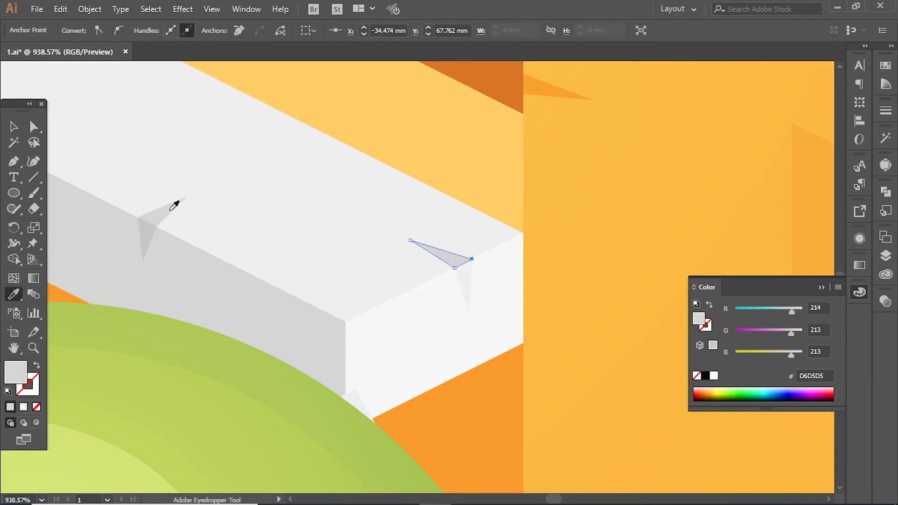
Adjust the orange colour of the chimney top.
scroll(451, 327, "down", 5)
scroll(476, 397, "down", 2)
scroll(555, 414, "down", 1)
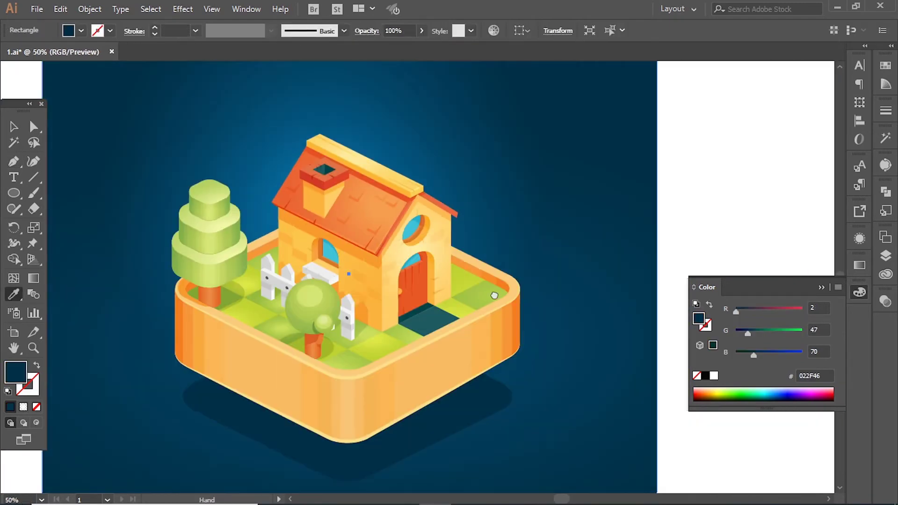
scroll(361, 140, "up", 3)
left_click_drag(755, 333, 767, 339)
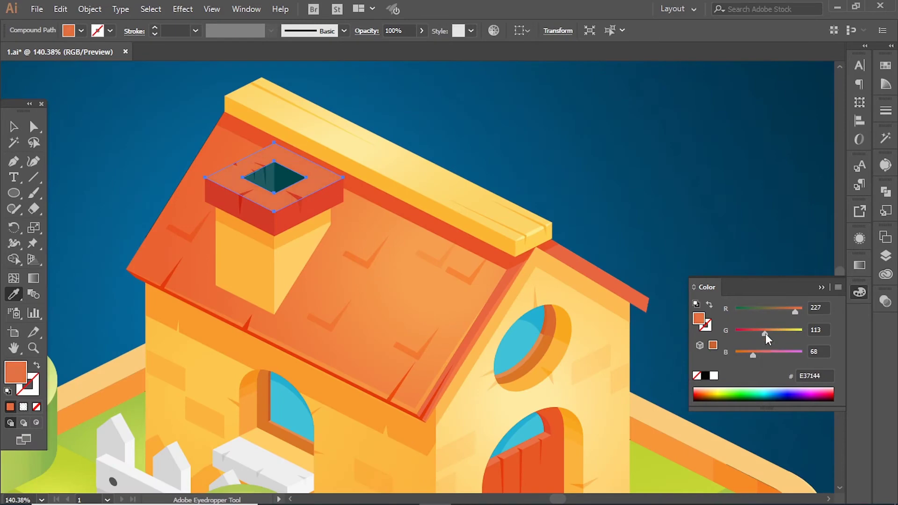
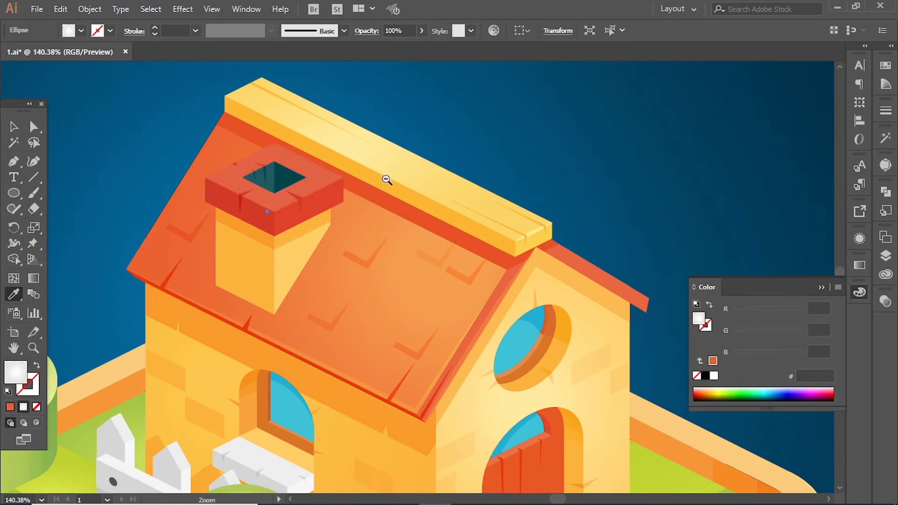
Lighten the chimney top's fill to a coral red (E9826A) using the RGB sliders.
left_click(383, 209, "ctrl")
left_click(603, 260)
key("ctrl+z")
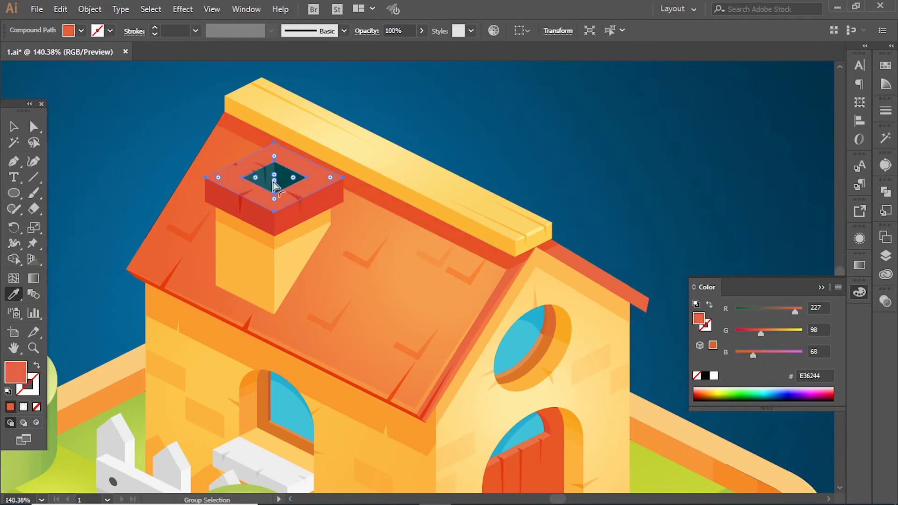
scroll(533, 356, "up", 4)
left_click_drag(753, 355, 758, 355)
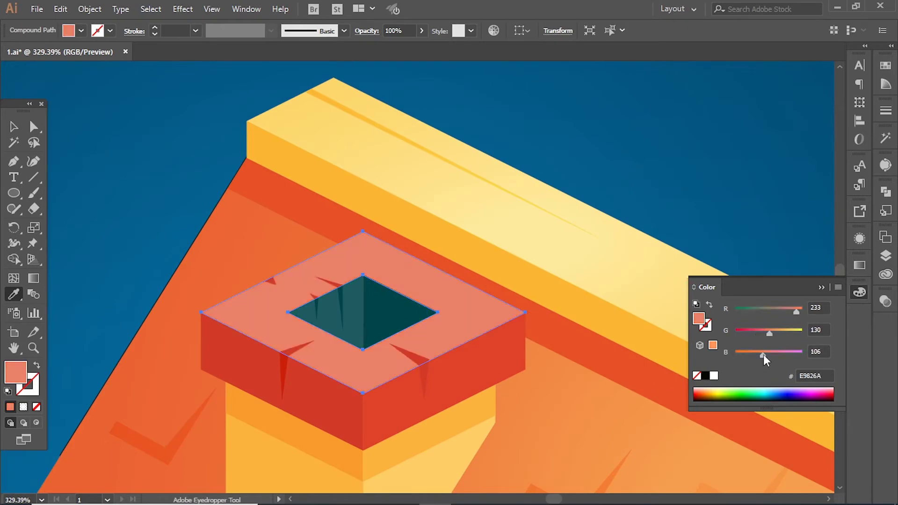
key("v")
Deselect, zoom out to the whole house, then zoom in on the front wall.
key("ctrl+1")
left_click(591, 243)
key("ctrl+0")
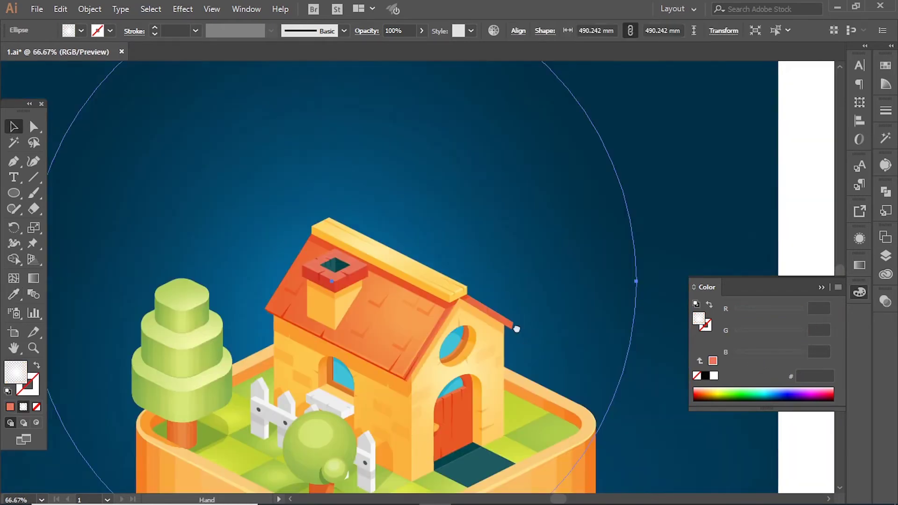
key("z")
left_click(480, 363)
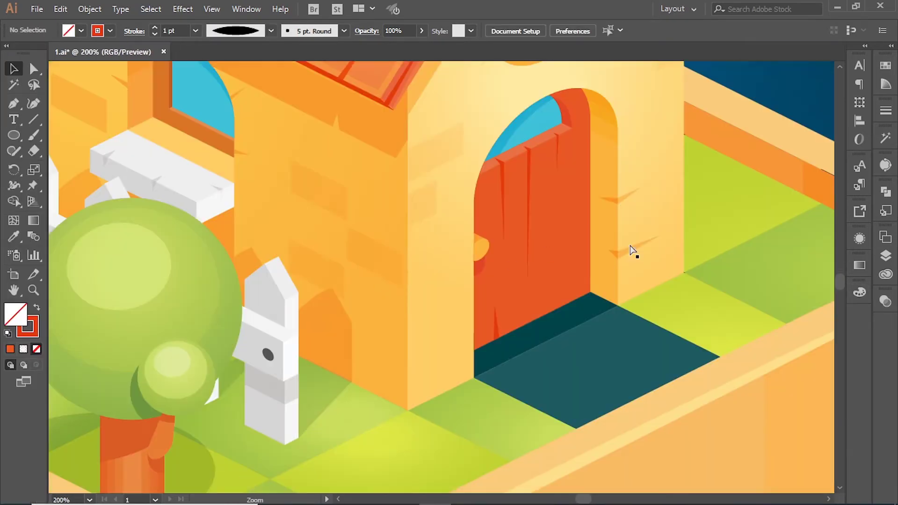
Copy a crack shape onto the front wall corner beside the door.
key("v")
left_click(611, 250)
left_click_drag(611, 251, 331, 142)
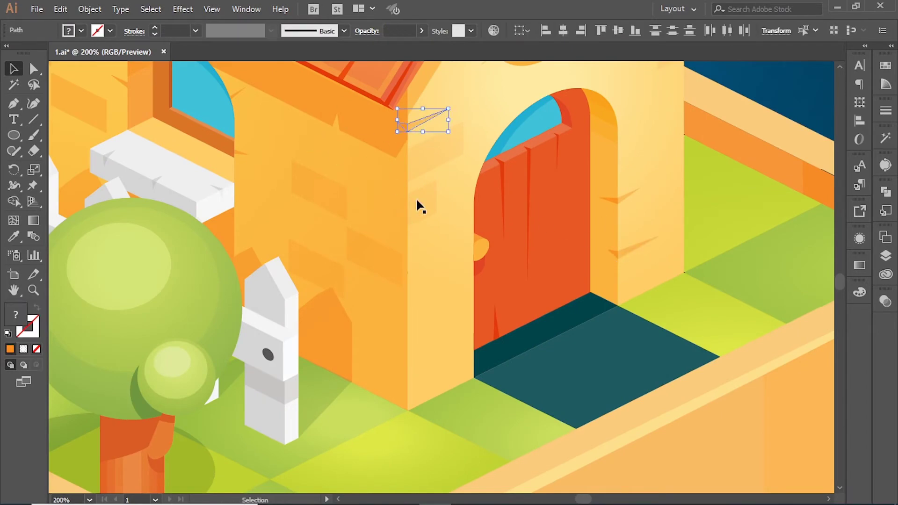
scroll(402, 120, "up", 5)
key("a")
left_click(352, 224)
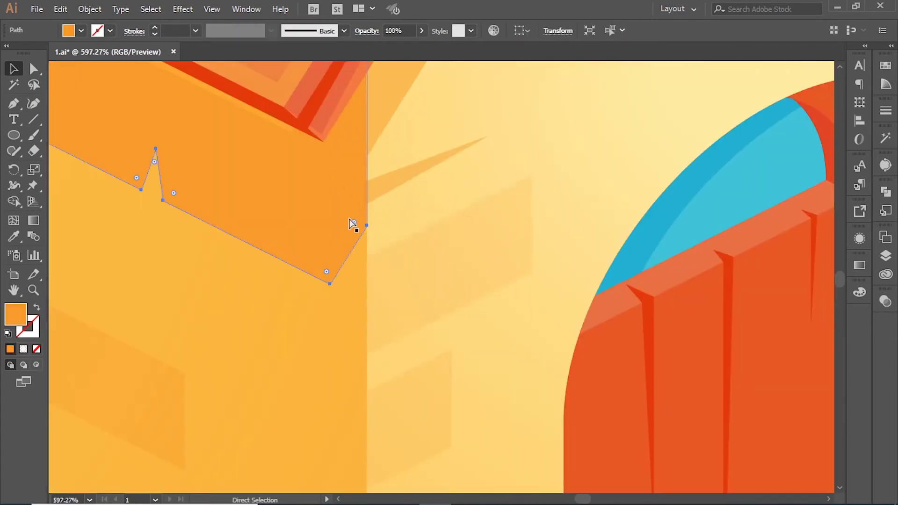
left_click(348, 191)
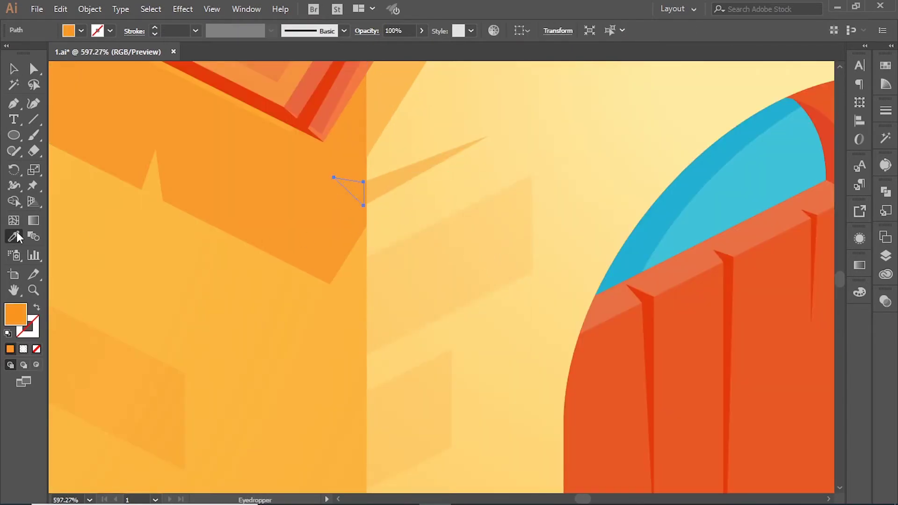
Check the crack's colour settings and select its triangle anchor points.
left_click(860, 293)
left_click(321, 225)
left_click(346, 187)
scroll(370, 187, "up", 4)
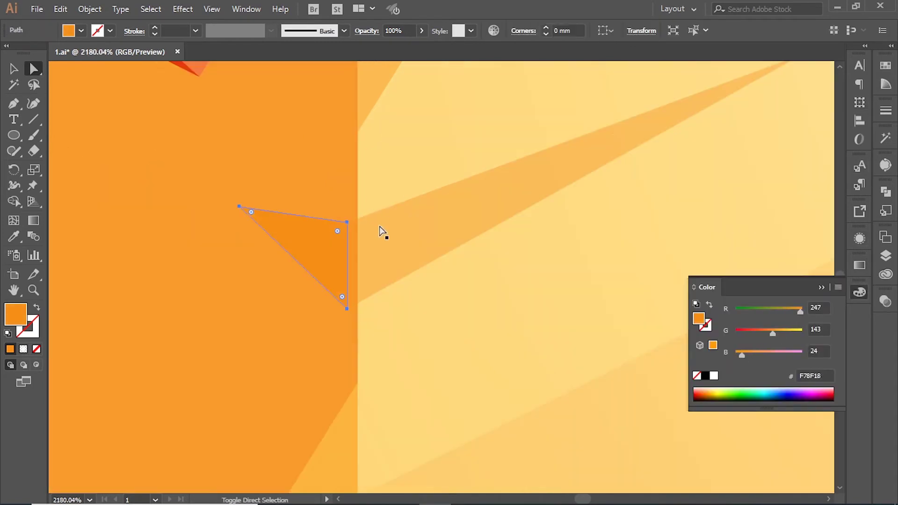
scroll(369, 230, "down", 2)
scroll(463, 268, "down", 3)
scroll(445, 154, "down", 2)
scroll(361, 75, "up", 1)
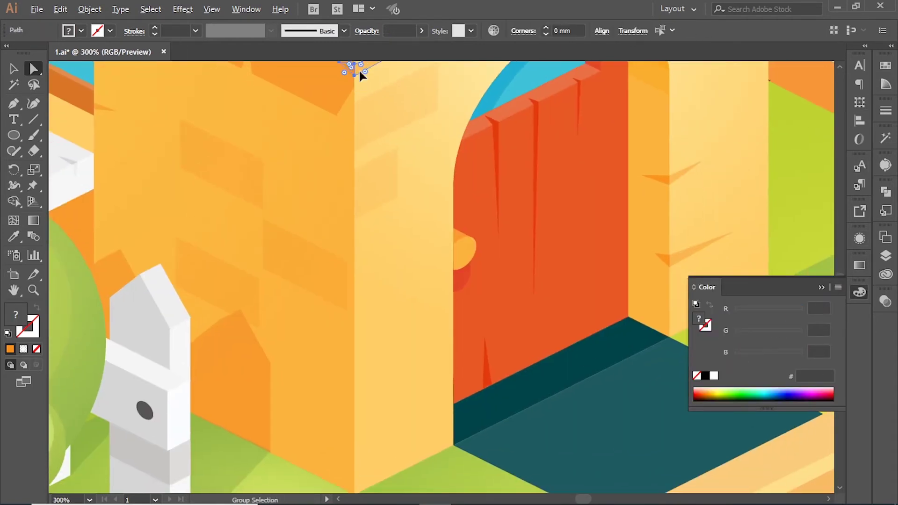
left_click(416, 327)
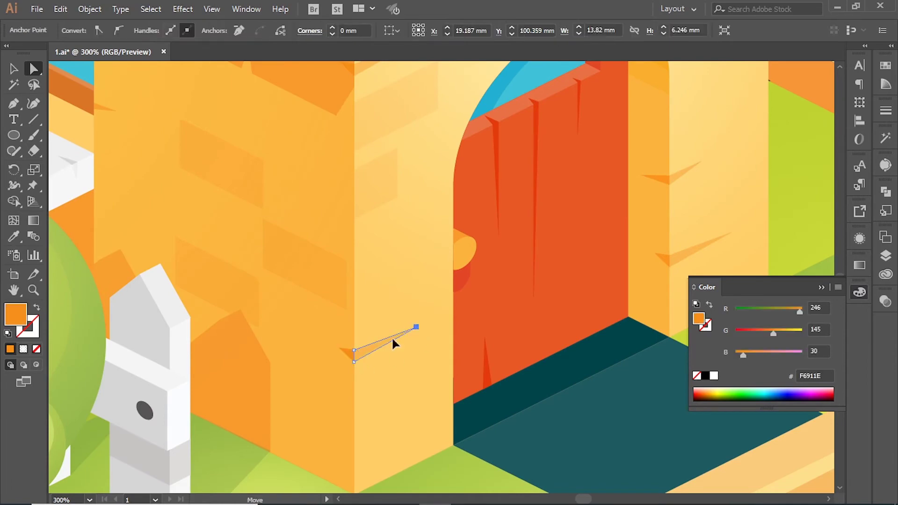
left_click(357, 355, "shift")
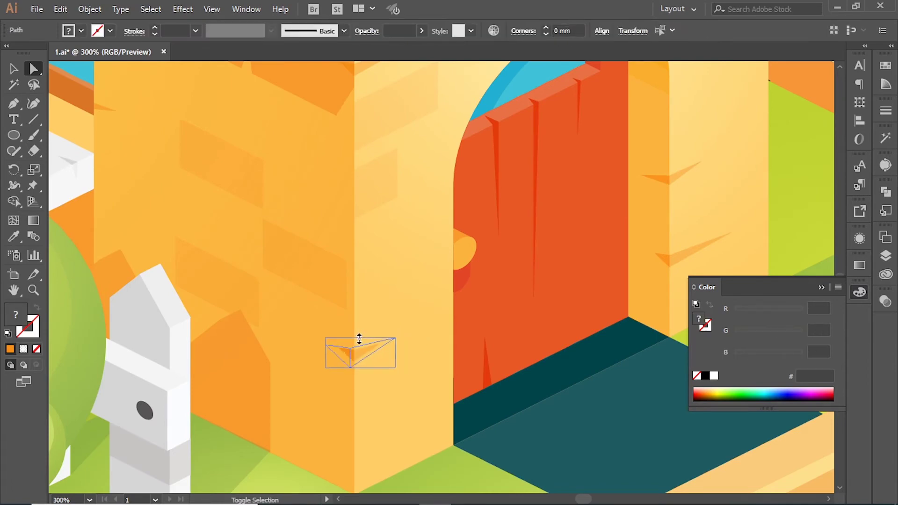
Shrink both crack triangles toward the wall's corner line.
scroll(354, 339, "down", 1)
scroll(415, 335, "down", 2)
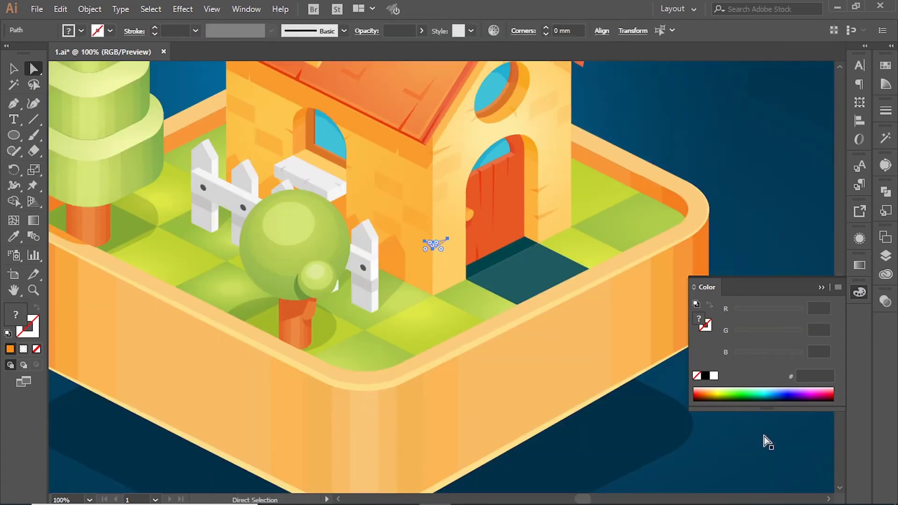
left_click(362, 126)
scroll(362, 126, "down", 1)
scroll(315, 304, "up", 5)
left_click(315, 304)
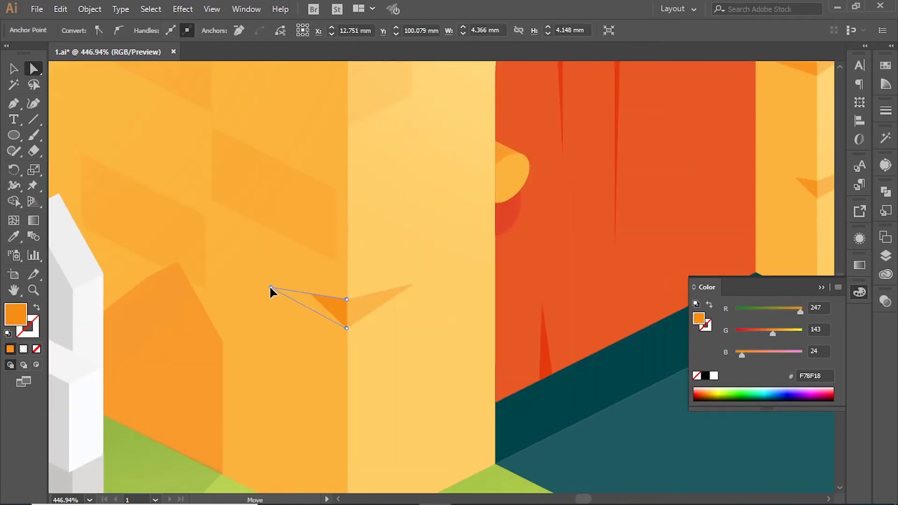
left_click(412, 287)
left_click(395, 295, "shift")
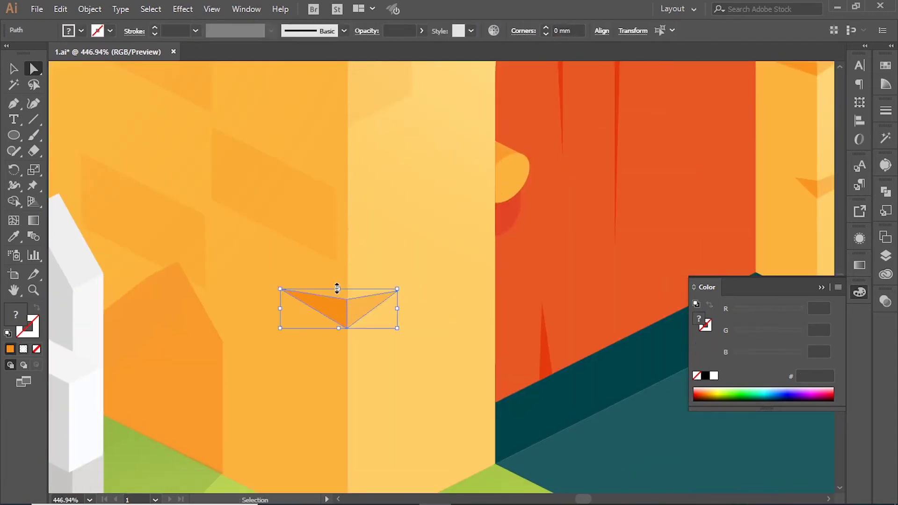
mouse_move(337, 299)
left_mouse_down()
mouse_move(348, 311)
mouse_move(295, 216)
mouse_move(244, 197)
left_mouse_up()
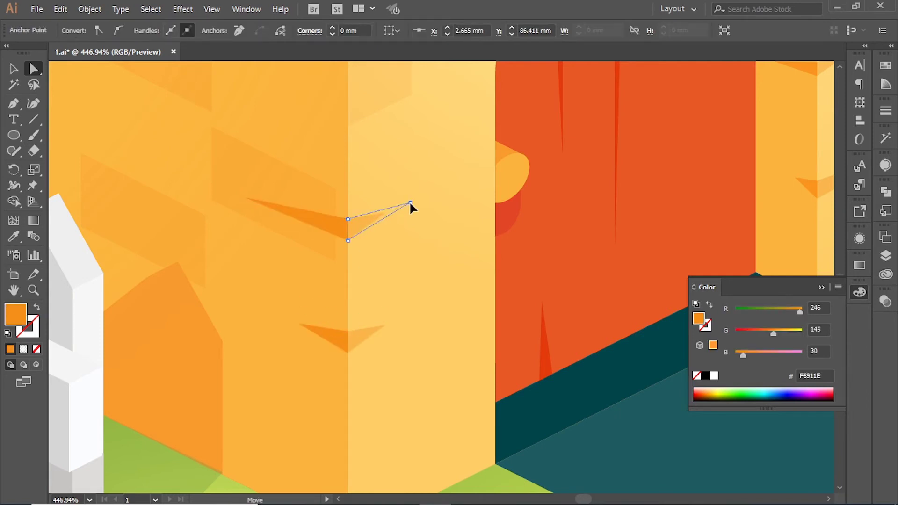
left_click(341, 227, "shift")
left_click_drag(331, 206, 349, 227)
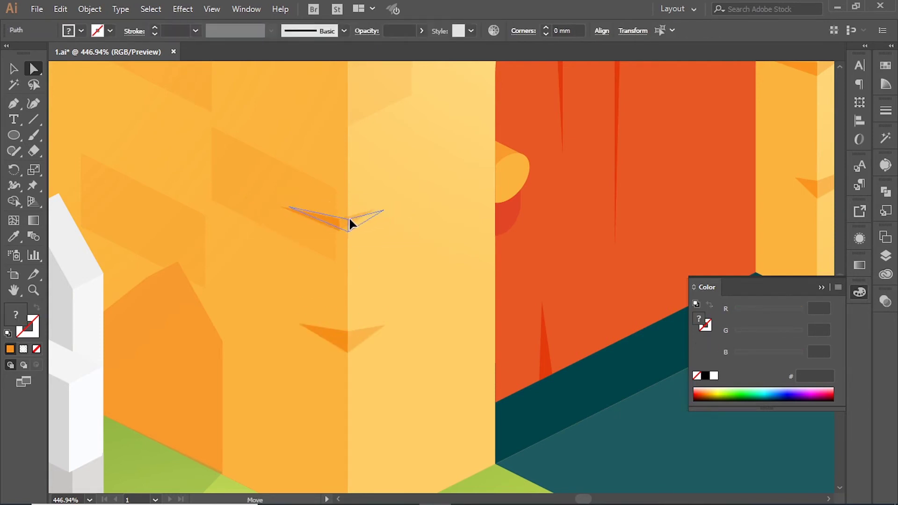
Place another copy of the crack lower on the wall corner.
scroll(351, 224, "down", 3)
scroll(337, 230, "down", 2)
scroll(377, 255, "up", 5)
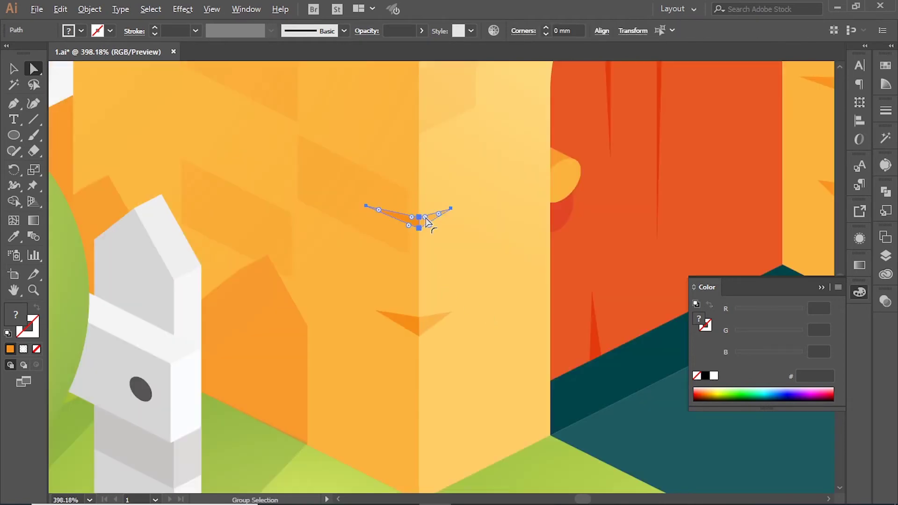
left_click(427, 328)
scroll(426, 327, "up", 2)
left_click_drag(428, 486, 412, 264)
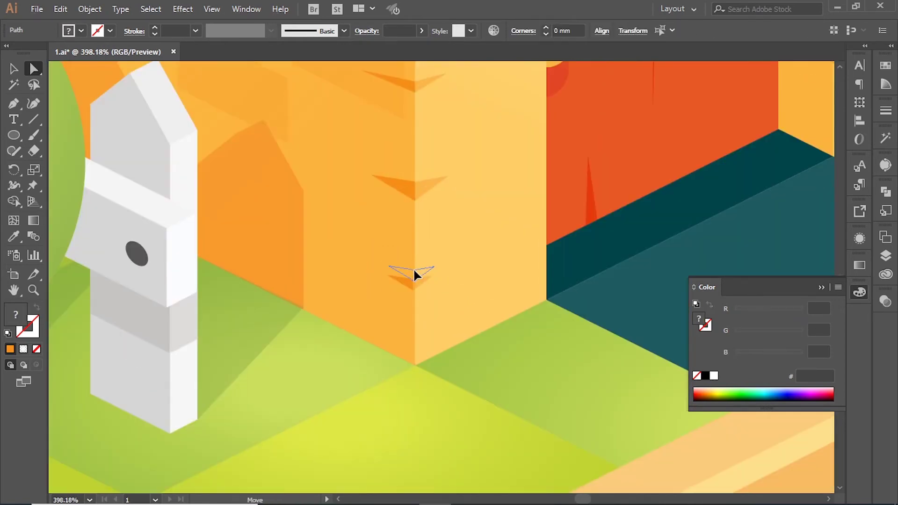
key("ctrl+minus")
key("ctrl+minus")
key("ctrl+minus")
key("ctrl+minus")
key("ctrl+minus")
Select the orange crack shapes on the chimney and move one higher.
left_click(627, 190)
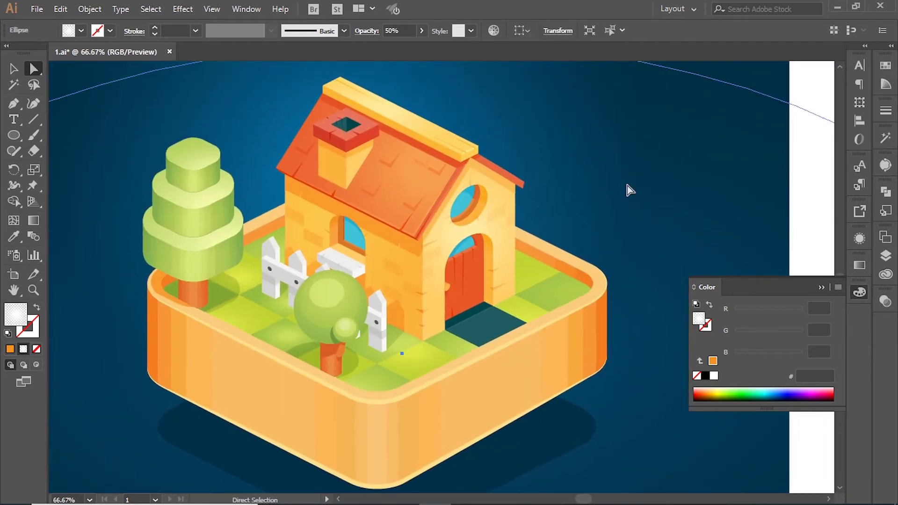
key("ctrl+shift+a")
scroll(419, 209, "up", 2)
scroll(311, 341, "up", 2)
left_click(483, 235)
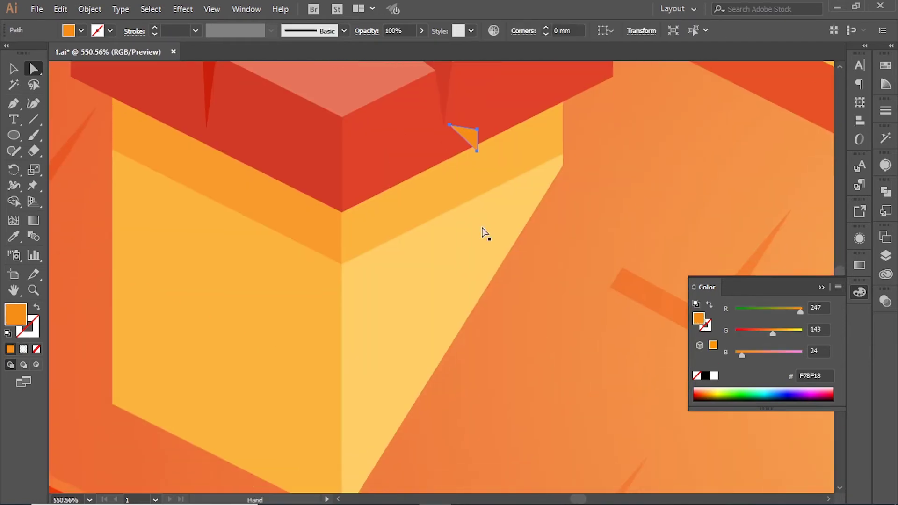
key("ctrl+shift+a")
scroll(557, 421, "down", 5)
scroll(557, 328, "up", 3)
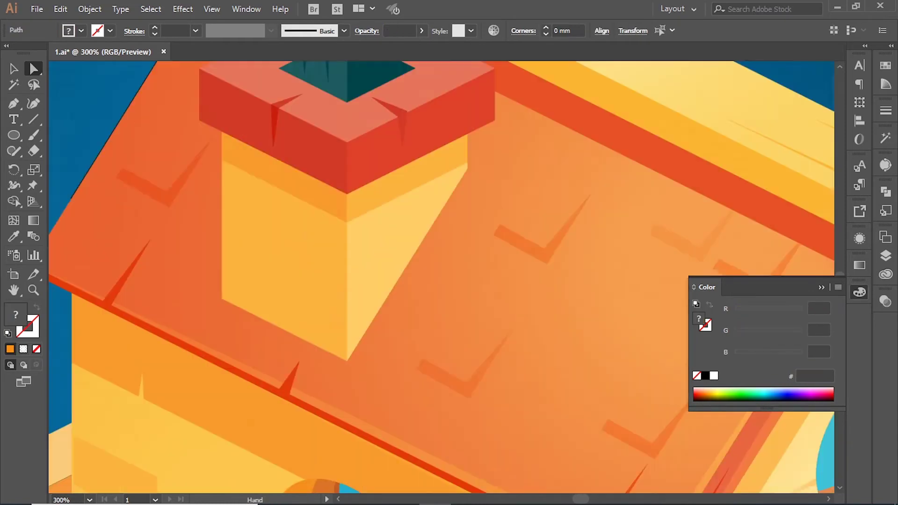
left_click_drag(482, 262, 441, 343)
left_click(458, 278)
left_click_drag(379, 136, 382, 250)
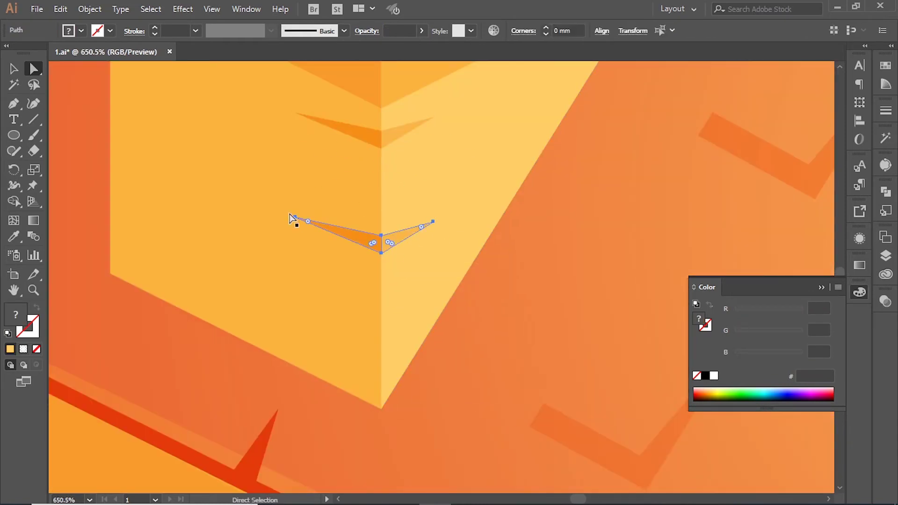
Copy the crack further down the chimney and reshape it into a flatter V.
mouse_move(295, 219)
left_mouse_down()
mouse_move(345, 237)
mouse_move(392, 209)
left_mouse_up()
left_click(394, 234, "ctrl")
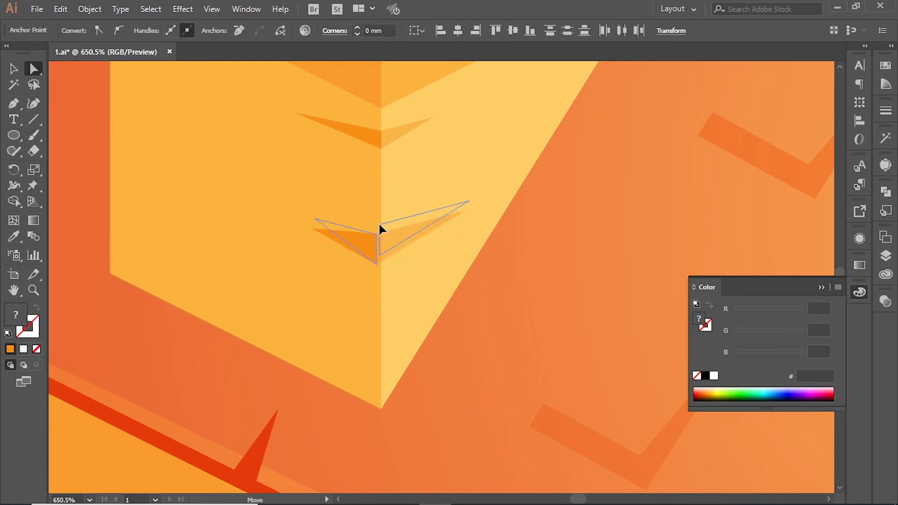
left_click_drag(367, 244, 381, 233)
scroll(400, 264, "down", 5)
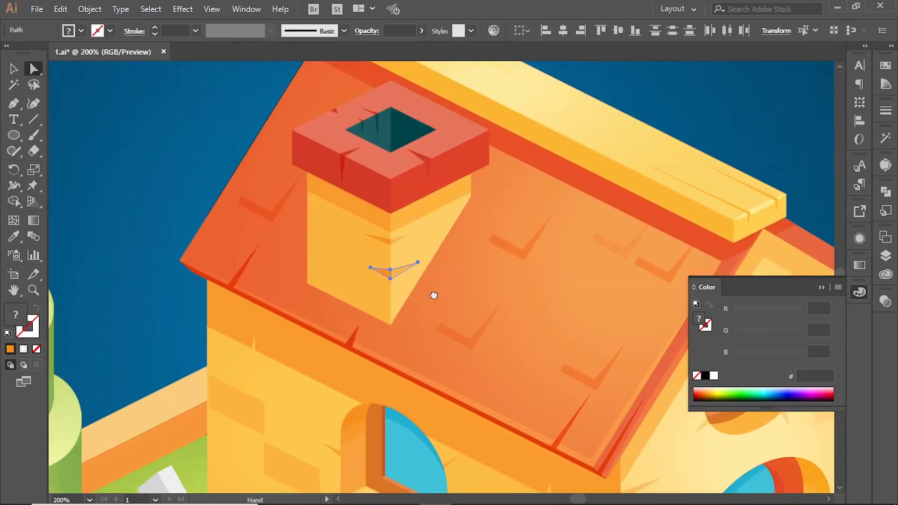
left_click(367, 257)
scroll(337, 261, "up", 5)
Paste a mirrored copy of the crack at the chimney's left edge.
key("ctrl+v")
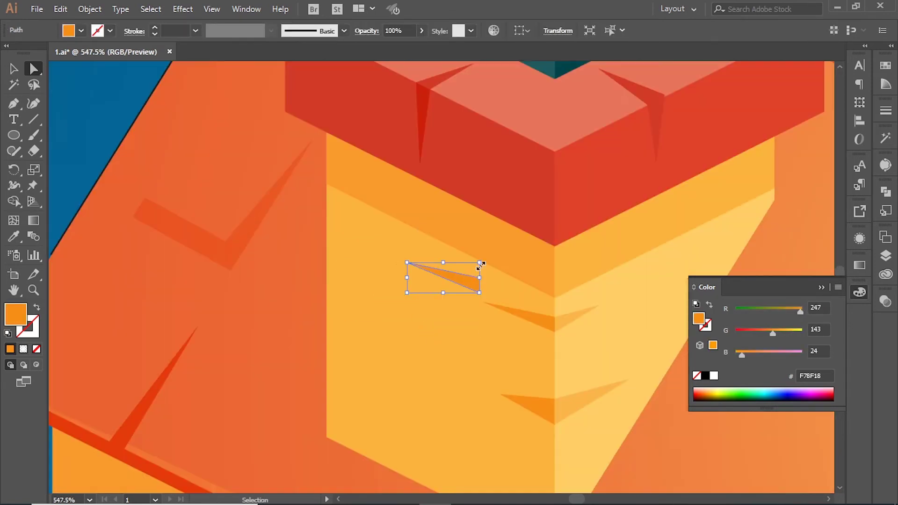
right_click(468, 281)
mouse_move(523, 298)
left_click(650, 246)
left_click(453, 324)
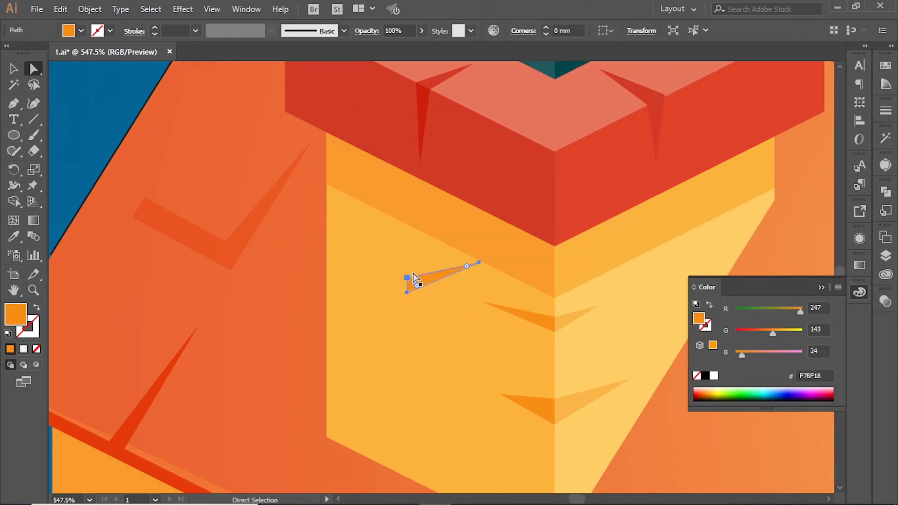
left_click_drag(327, 232, 327, 229)
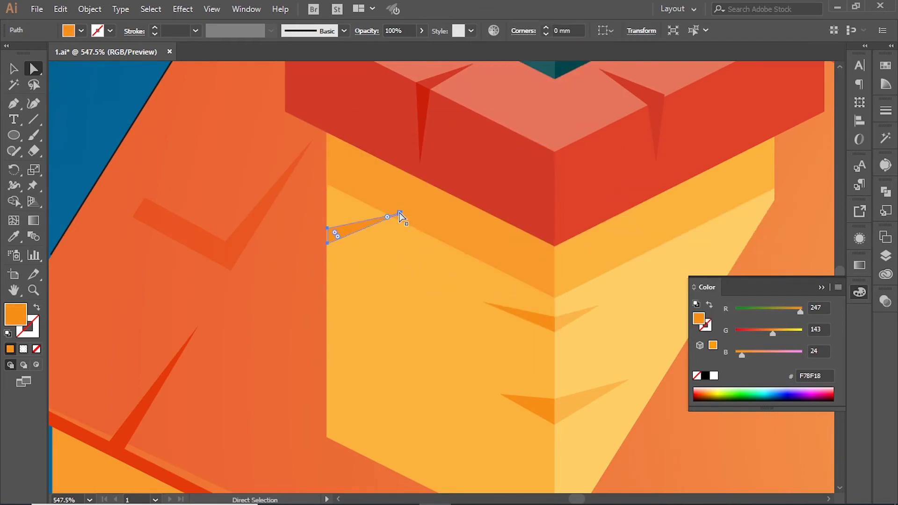
left_click_drag(400, 214, 389, 257)
Shorten the mirrored crack, fit it against the chimney edge, and zoom out.
left_click_drag(248, 107, 475, 351)
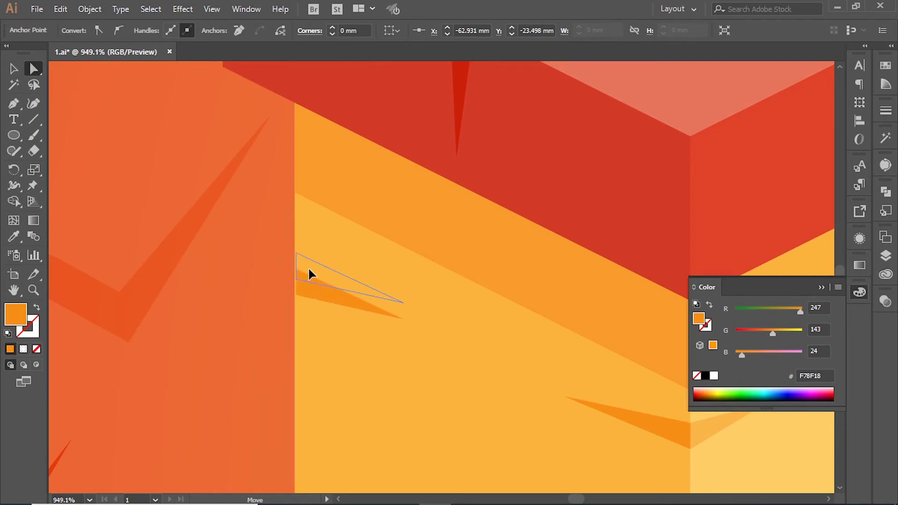
left_click_drag(403, 303, 349, 285)
scroll(294, 259, "up", 5)
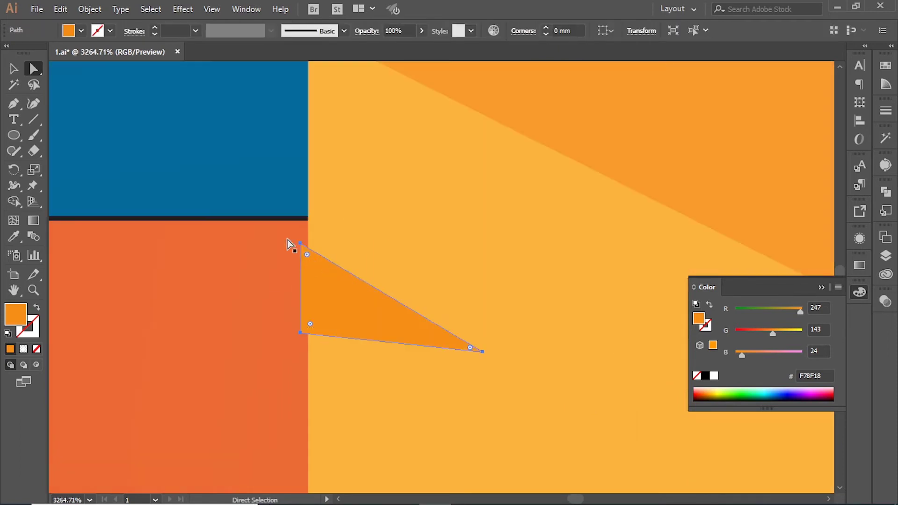
left_click_drag(300, 244, 307, 246)
scroll(383, 314, "down", 3)
scroll(369, 336, "down", 4)
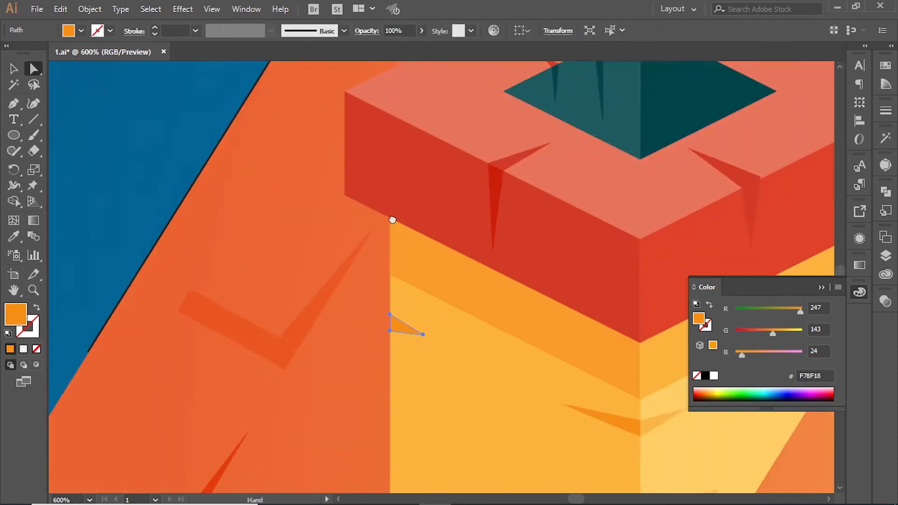
left_click_drag(393, 219, 343, 76)
scroll(399, 262, "down", 5)
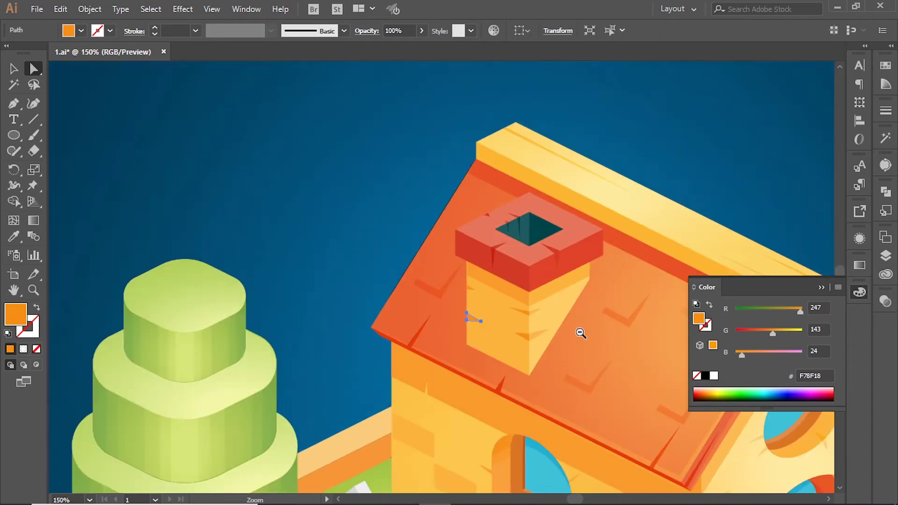
mouse_move(336, 113)
left_mouse_down()
mouse_move(591, 429)
mouse_move(602, 317)
left_mouse_up()
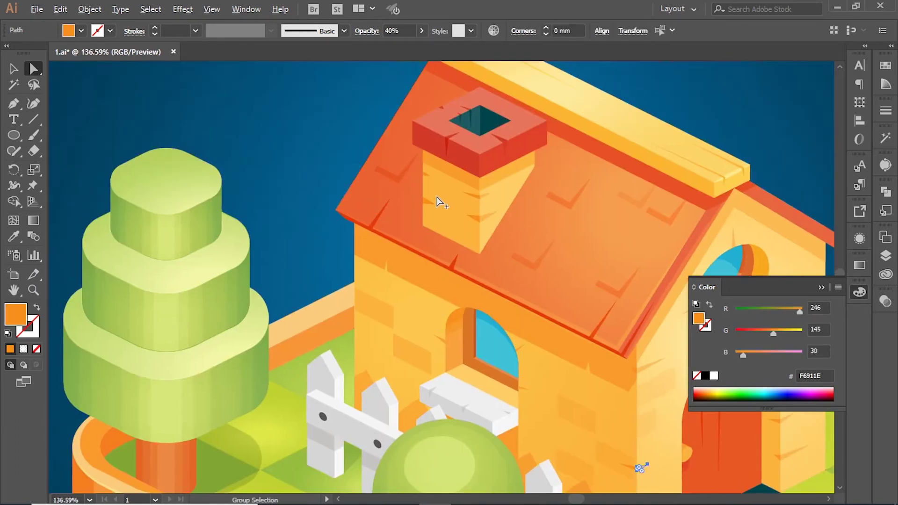
Move the two orange shading triangles onto the left wall edge below the roof.
left_click(437, 200)
key("ctrl+equal")
key("ctrl+equal")
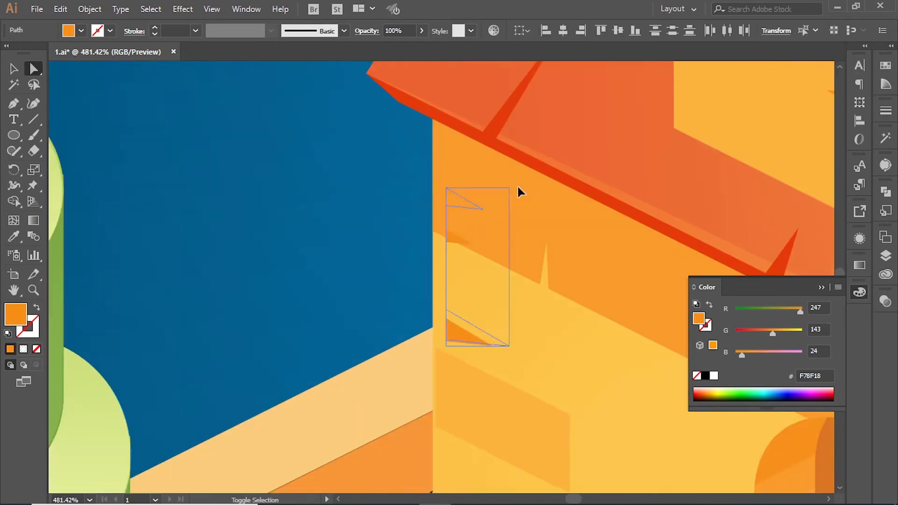
left_click_drag(446, 189, 435, 187)
left_click(460, 322)
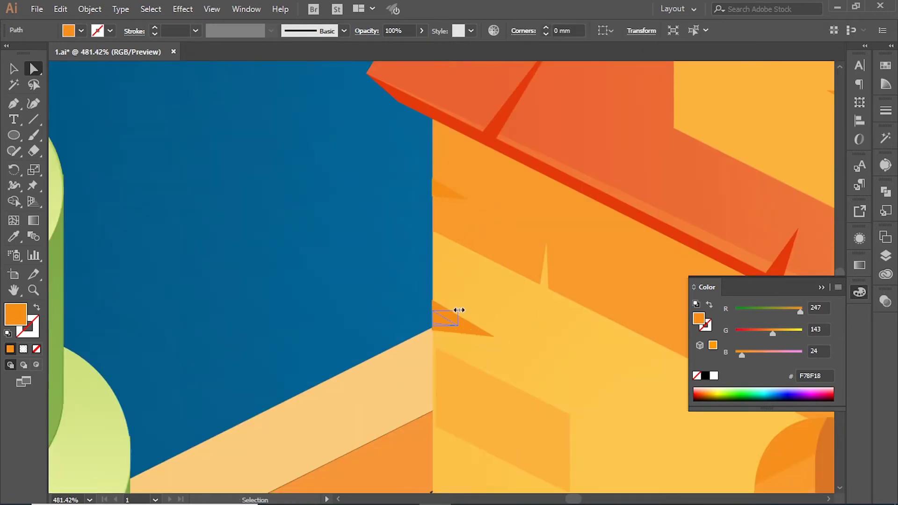
left_click_drag(454, 256, 449, 283)
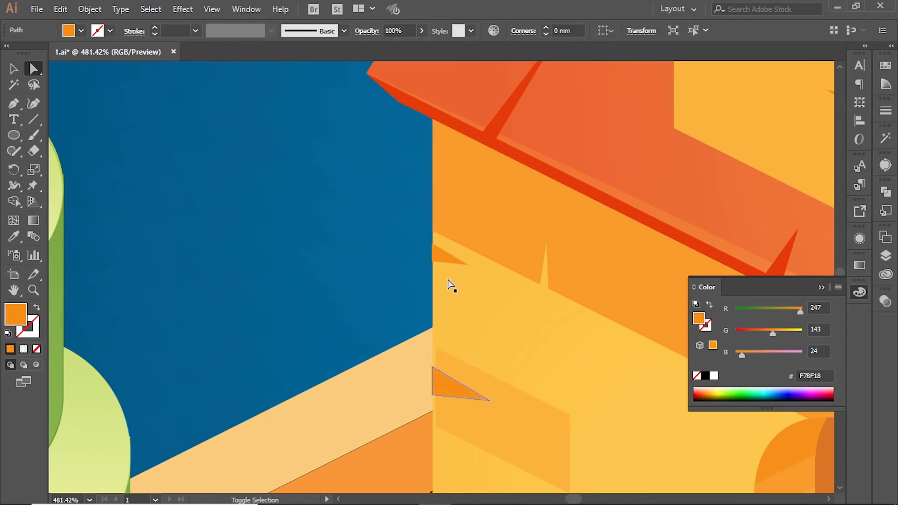
scroll(448, 285, "up", 3, "alt")
left_click_drag(341, 249, 344, 267)
scroll(475, 351, "down", 3, "alt")
scroll(454, 342, "down", 3)
Delete the stray white diagonal strip along the wall edge.
key("ctrl+shift+a")
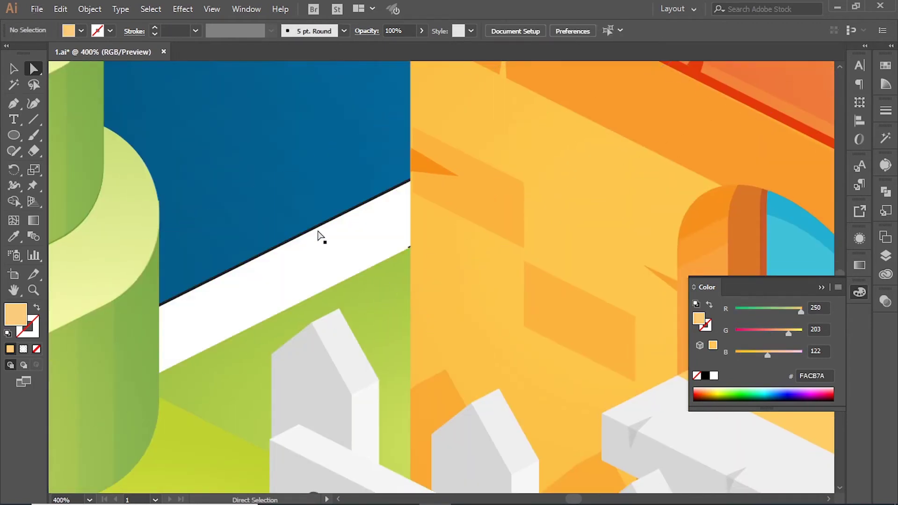
left_click(318, 234)
key("Delete")
left_click(410, 250)
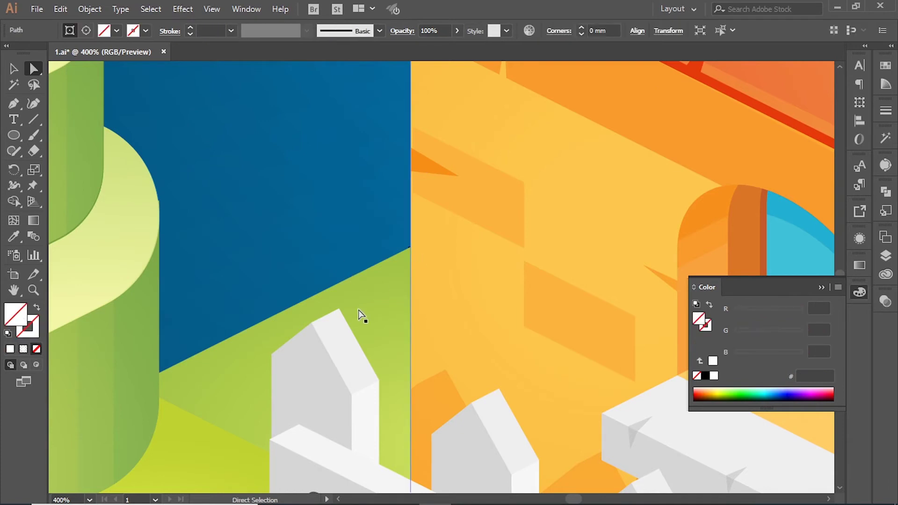
key("ctrl")
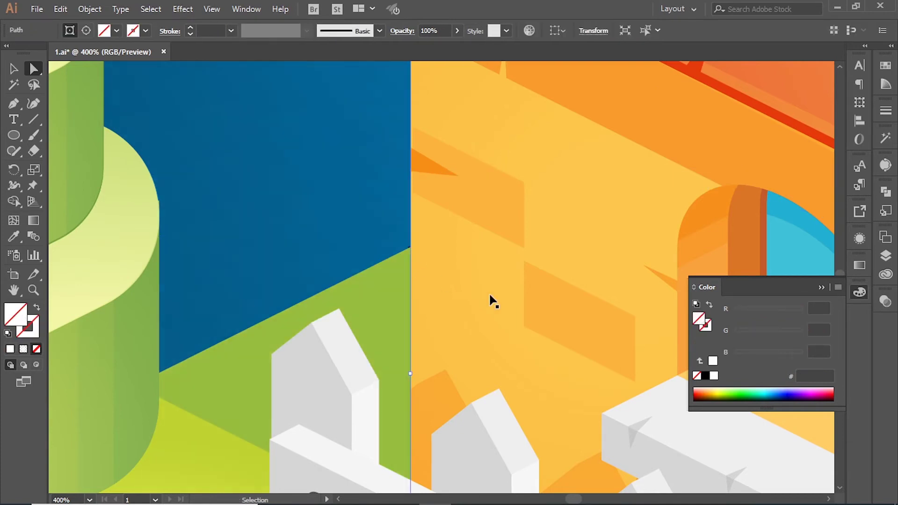
scroll(444, 262, "down", 2, "alt")
scroll(411, 234, "up", 6, "alt")
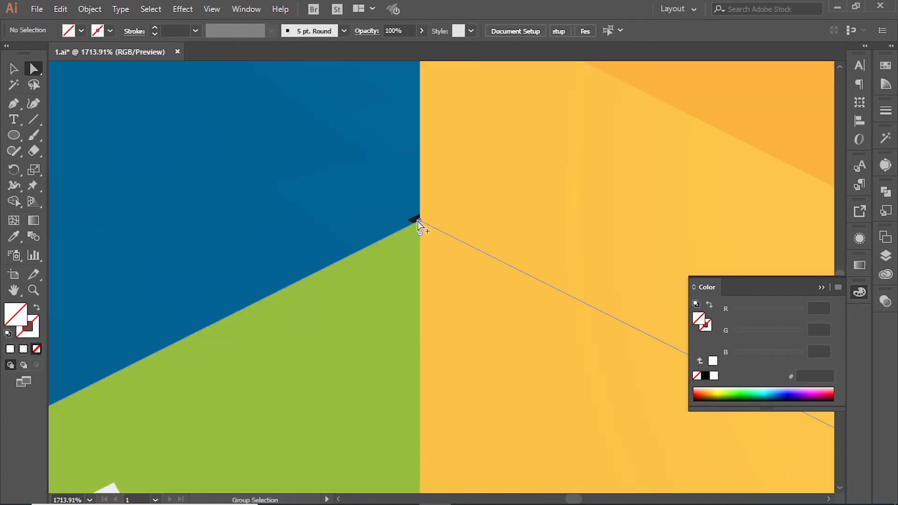
Send the shape at the backdrop corner to the back, then bring it to front.
left_click(419, 226)
key("ctrl+shift+bracketleft")
key("ctrl+shift+bracketright")
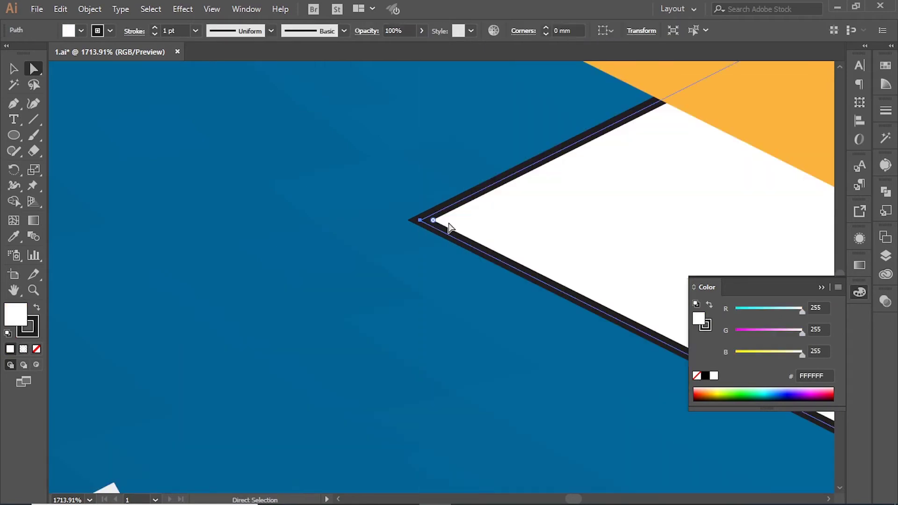
key("ctrl+shift+a")
scroll(449, 227, "down", 3, "alt")
scroll(416, 294, "down", 3, "alt")
scroll(421, 299, "down", 3, "alt")
Select the large ellipse behind the house and show its gradient settings.
key("ctrl+a")
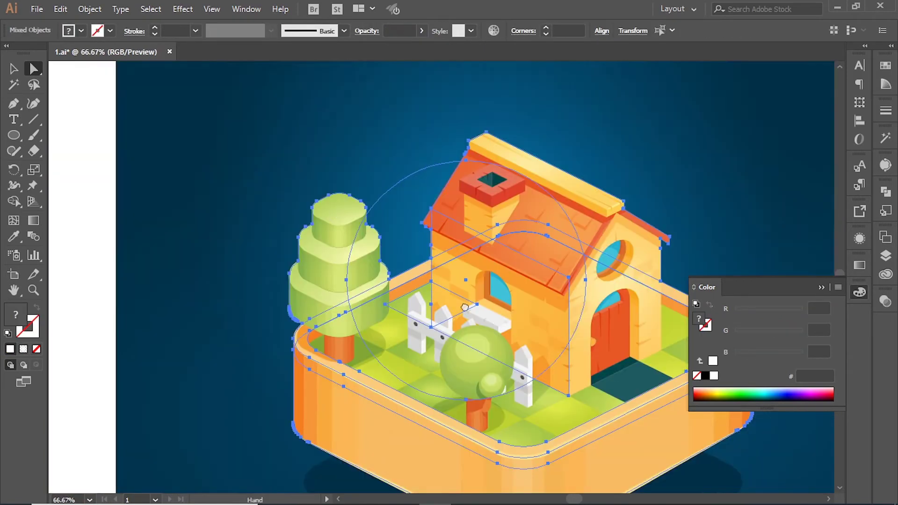
key("ctrl+shift+a")
scroll(707, 292, "down", 1, "alt")
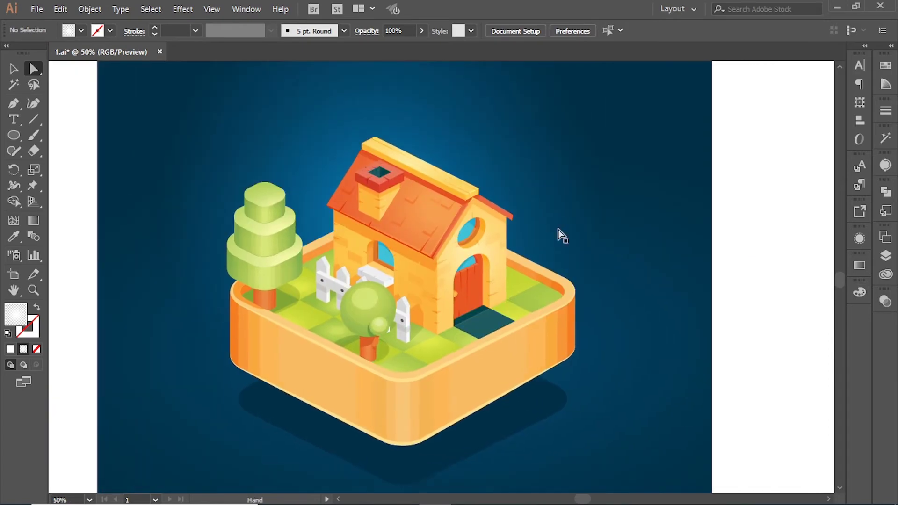
left_click(604, 240)
scroll(605, 241, "up", 1, "alt")
scroll(478, 279, "down", 1, "alt")
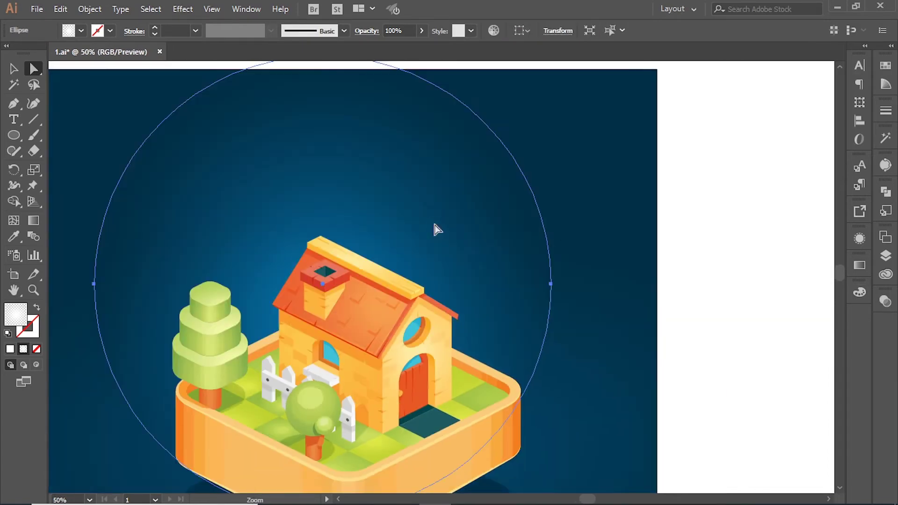
key("ctrl+shift+a")
left_click(414, 222)
left_click(860, 265)
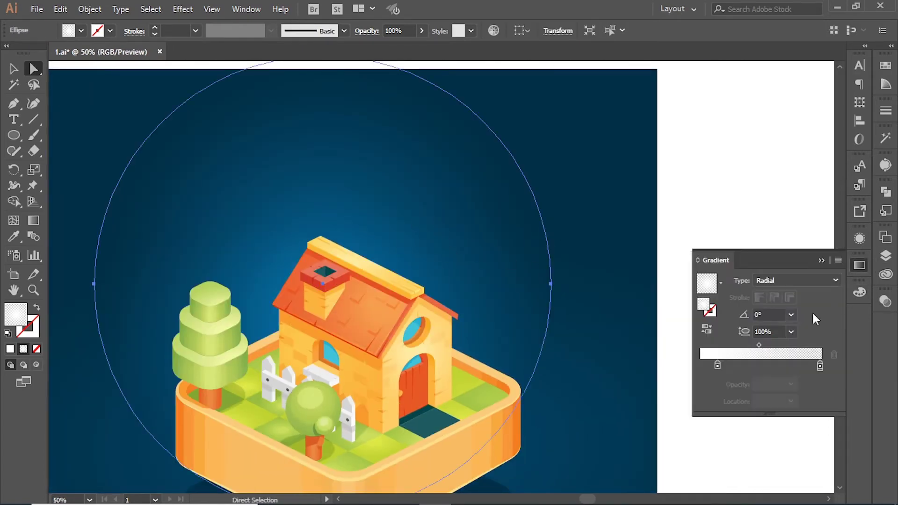
Widen the glow and make the inner gradient stop pure cyan (00BDFF) in RGB.
left_click_drag(720, 365, 744, 364)
double_click(743, 367)
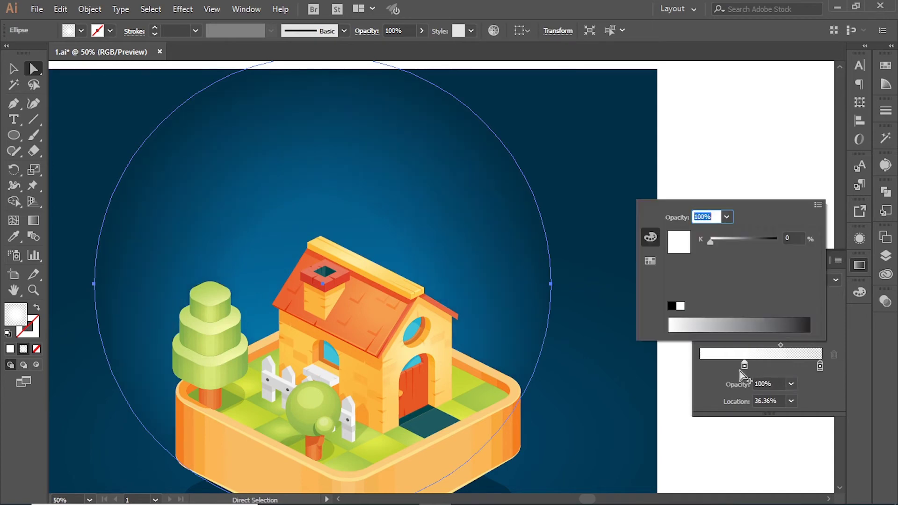
left_click(818, 205)
left_click(741, 239)
left_click(743, 239)
left_click_drag(744, 239, 706, 237)
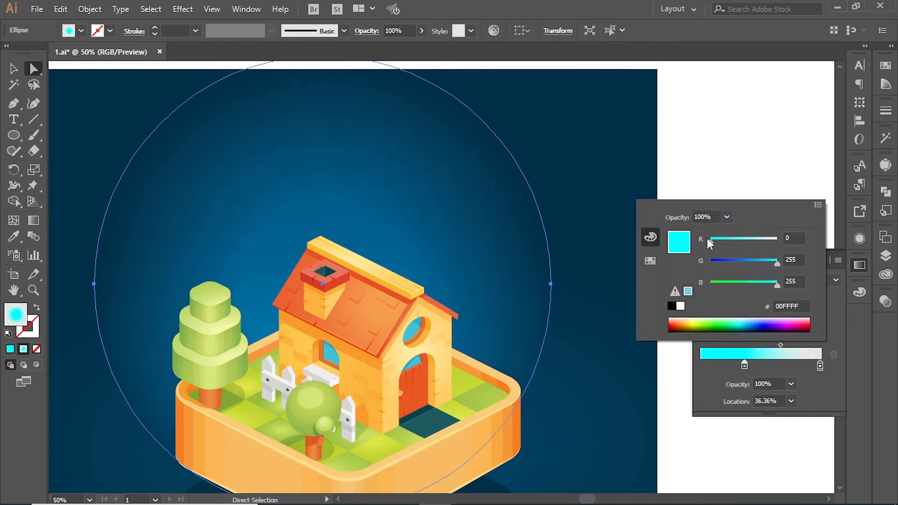
Set the glow ellipse's blending mode to Normal.
left_click(886, 301)
left_click(752, 316)
left_click(750, 68)
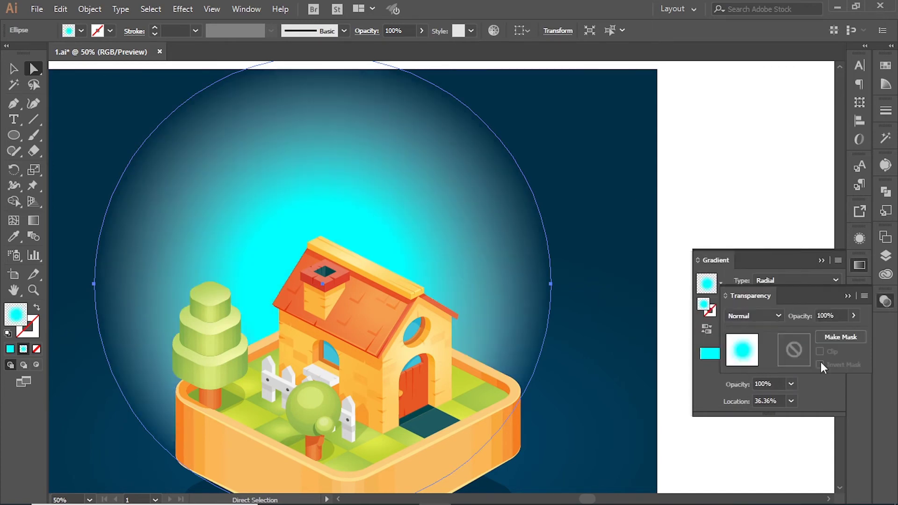
left_click(855, 296)
Move the inner cyan stop to 0% and set its opacity to 60%.
double_click(820, 366)
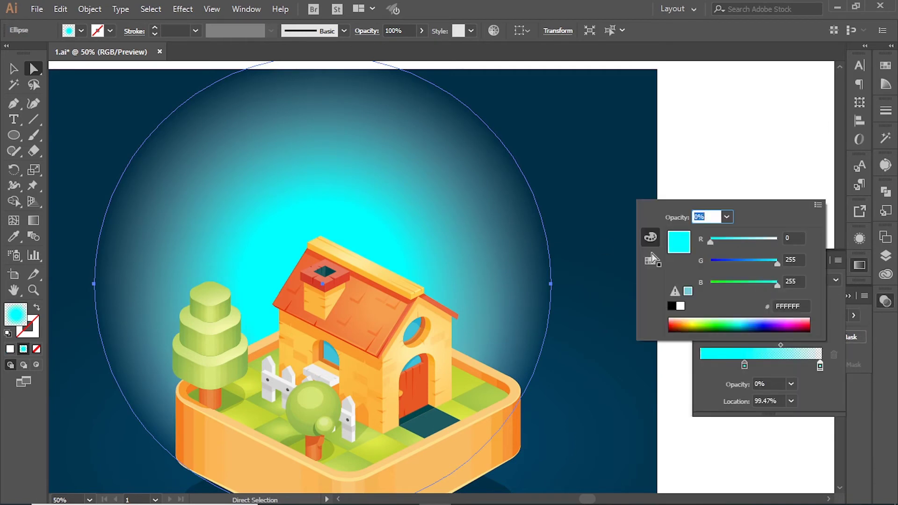
left_click_drag(744, 364, 674, 367)
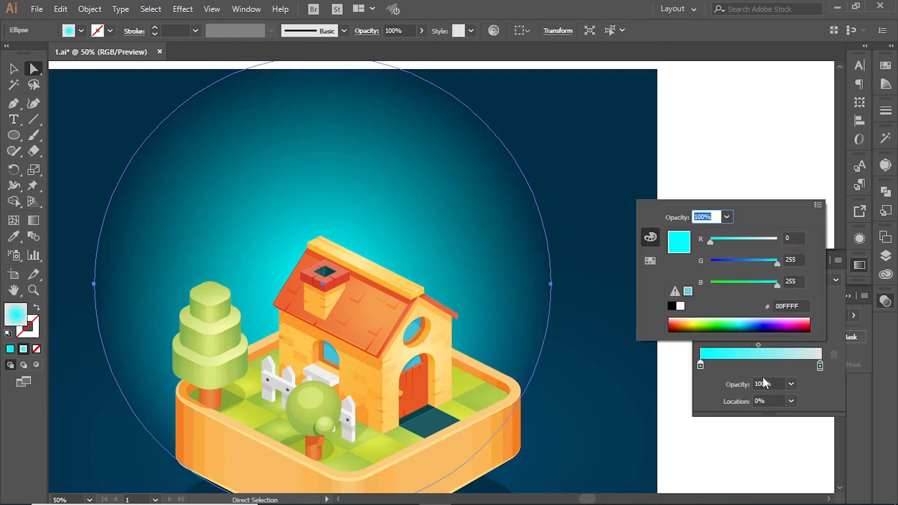
left_click(763, 384)
type("30")
key("Return")
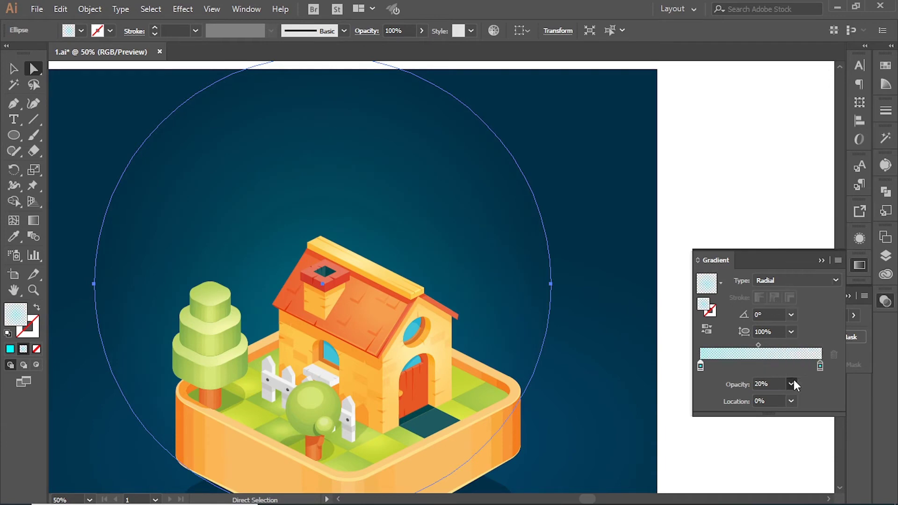
left_click(790, 384)
left_click(807, 298)
left_click(791, 383)
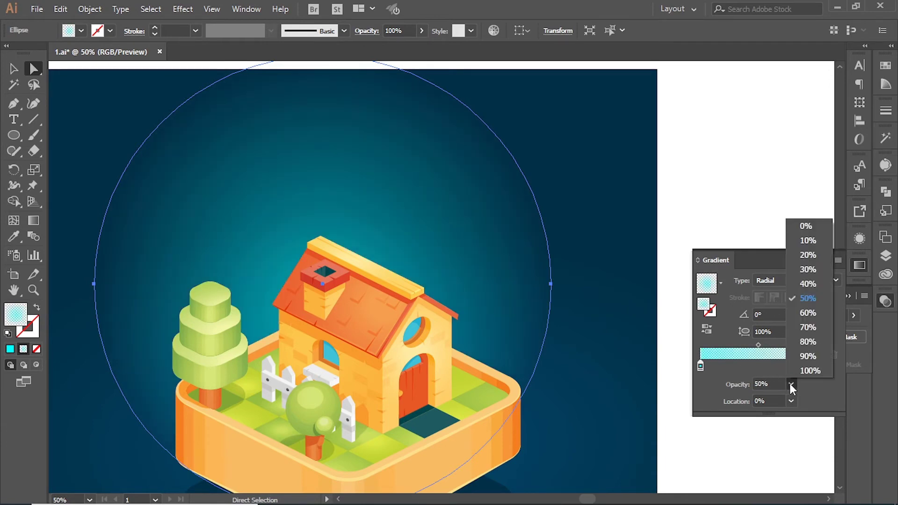
left_click(801, 284)
double_click(700, 366)
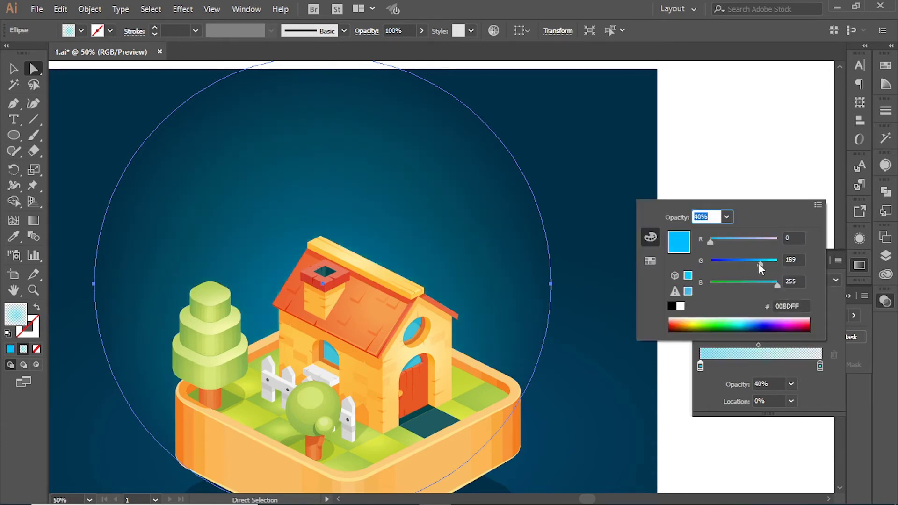
key("Escape")
left_click(792, 382)
left_click(797, 313)
Shift the gradient midpoint inward to 38.2%.
key("ctrl+shift+a")
key("ctrl+minus")
left_click(419, 269)
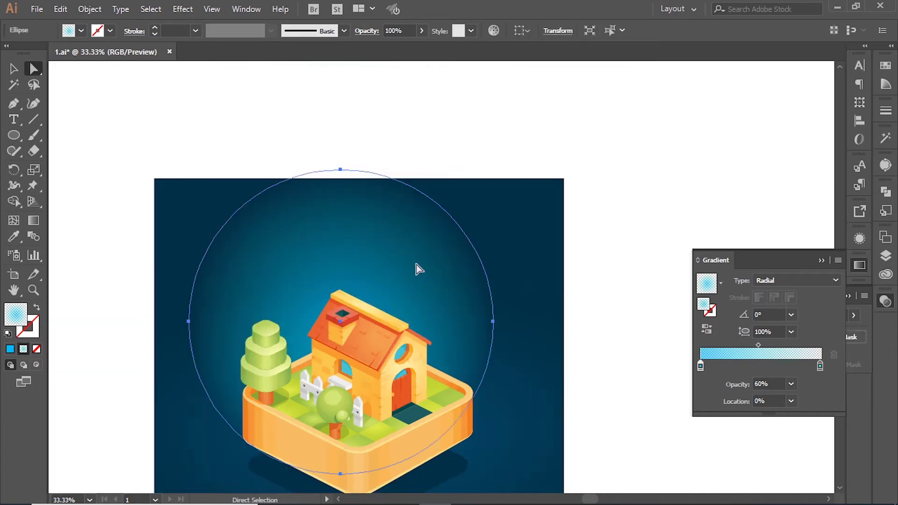
left_click_drag(759, 346, 747, 346)
left_click(642, 165)
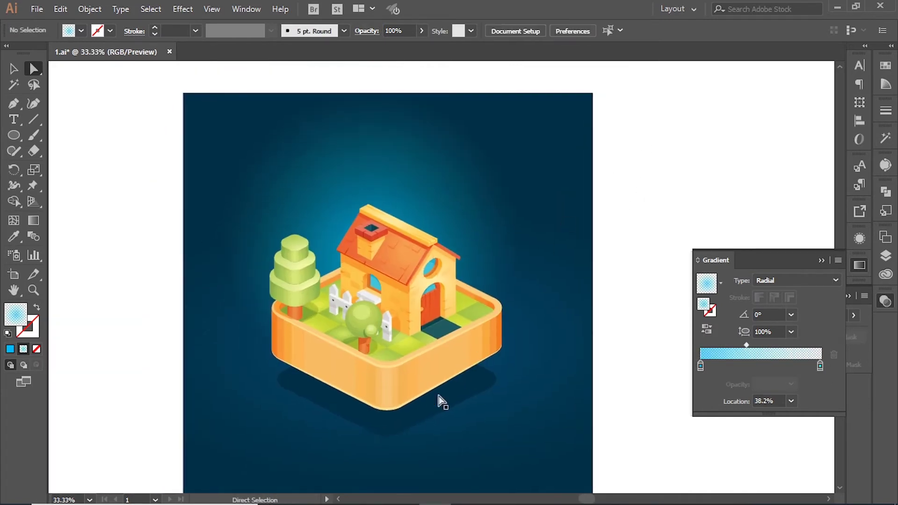
Collapse the Gradient and Transparency panels and save the file.
left_click(13, 69)
left_click(859, 265)
left_click(885, 301)
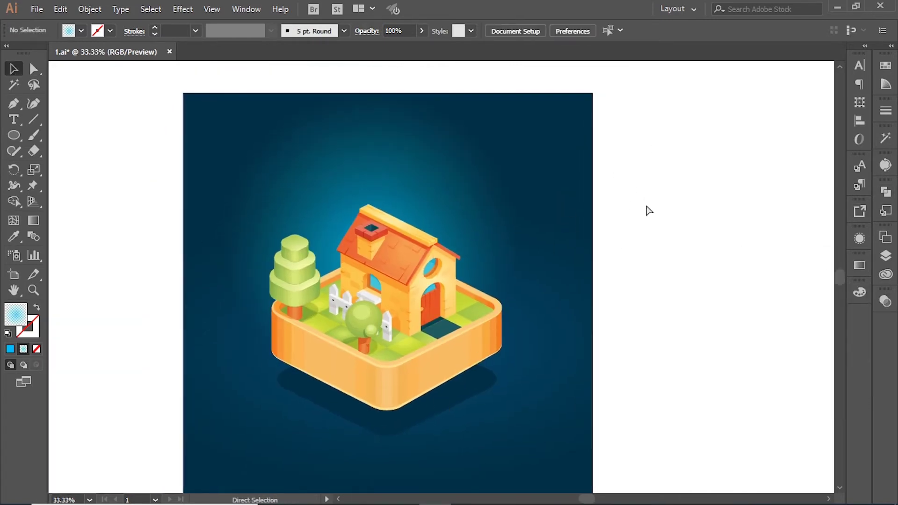
key("ctrl+s")
left_click(385, 280)
left_click(381, 184)
Click through the grouped scene trying to select the left tree's top tier.
key("ctrl+shift+a")
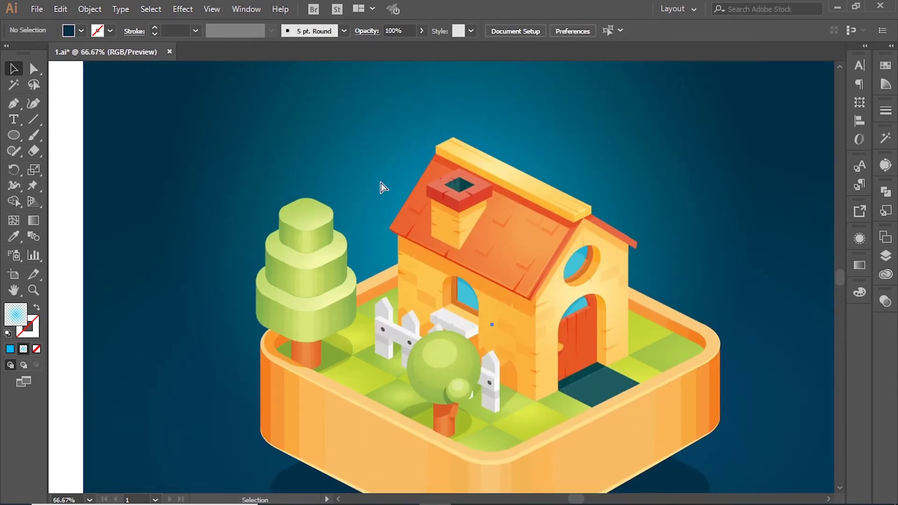
left_click(324, 210)
left_click(347, 241, "shift")
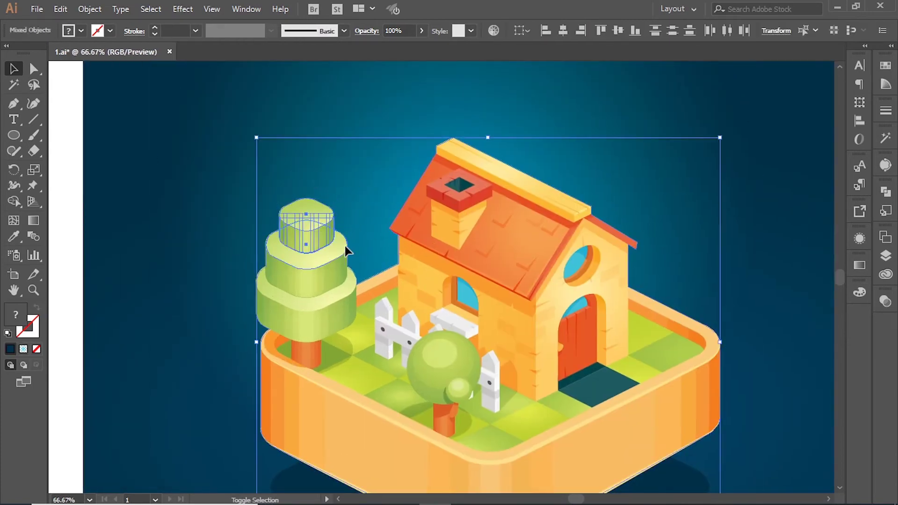
left_click(372, 255)
left_click(386, 269)
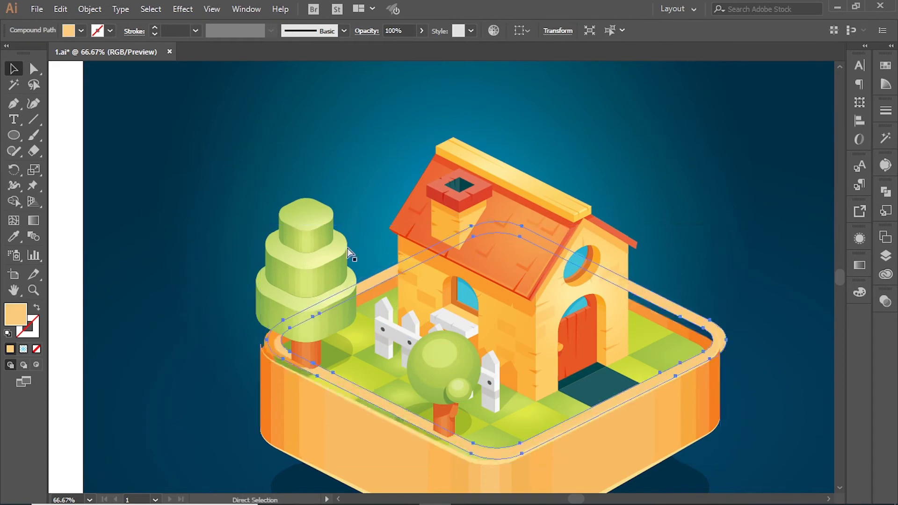
left_click(350, 253)
key("ctrl+plus")
left_click(318, 299, "shift")
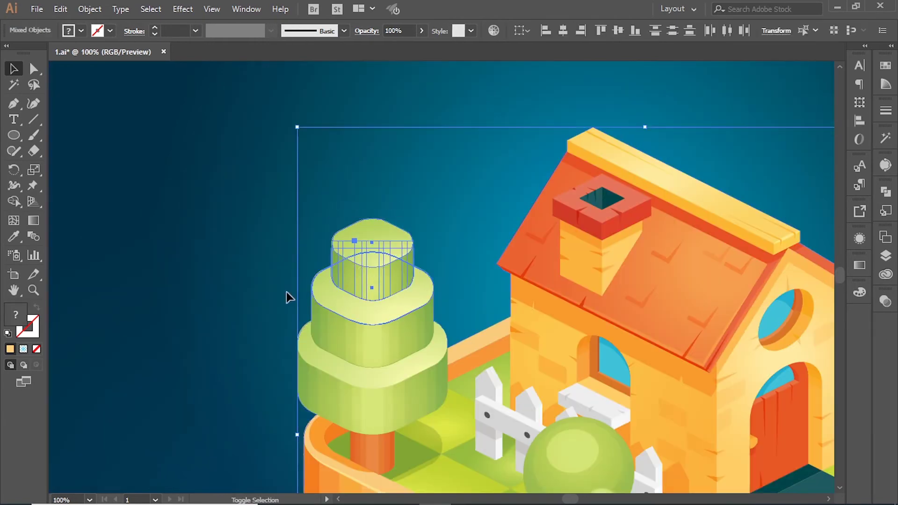
left_click(311, 279)
Select the left tree's upper tiers at actual size and show the Layers list.
left_click(312, 312)
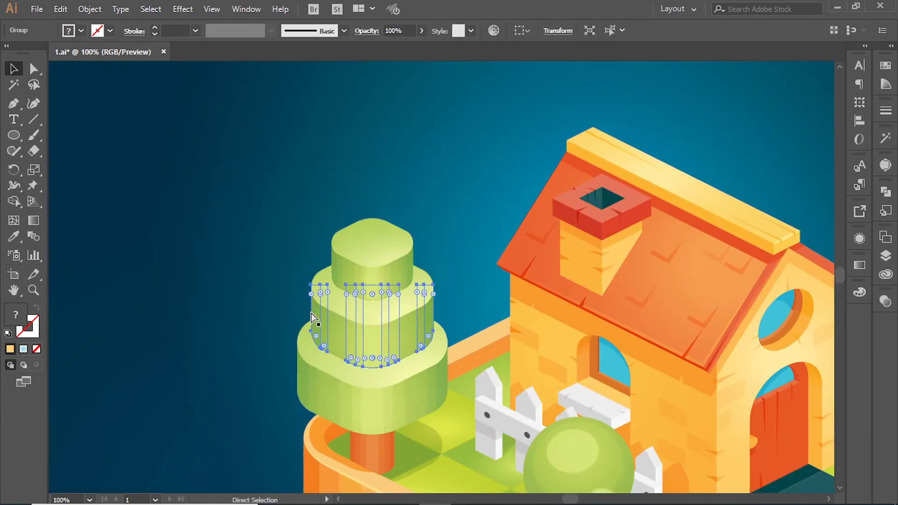
left_click(312, 317, "ctrl")
left_click(313, 317, "ctrl")
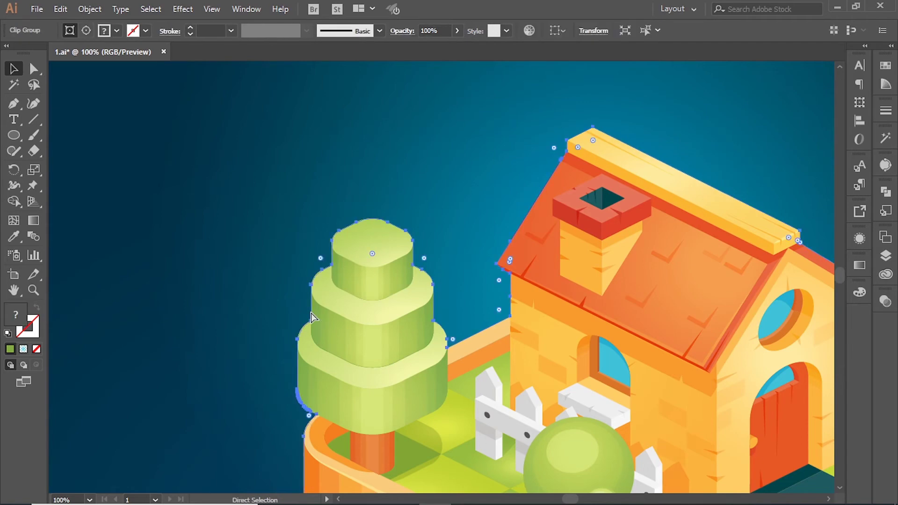
key("ctrl+0")
left_click(160, 168)
key("ctrl+1")
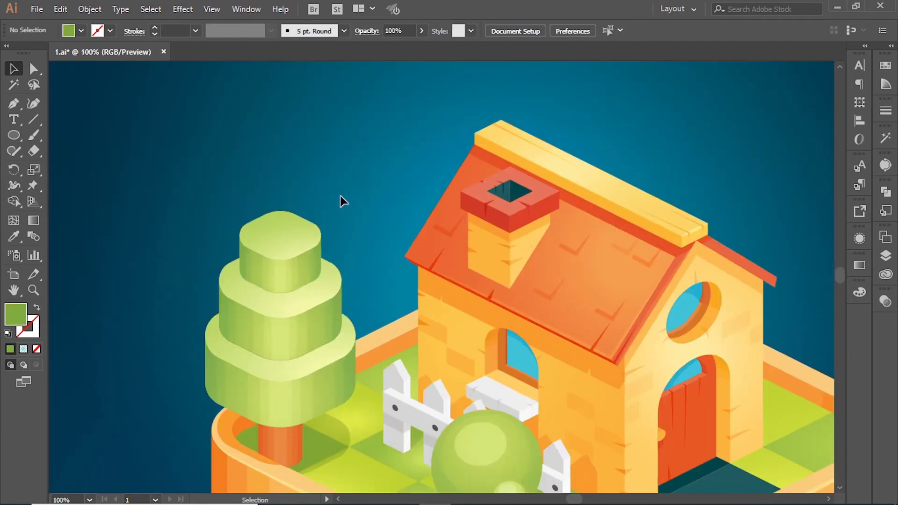
left_click_drag(236, 229, 326, 193)
left_click(326, 243, "shift")
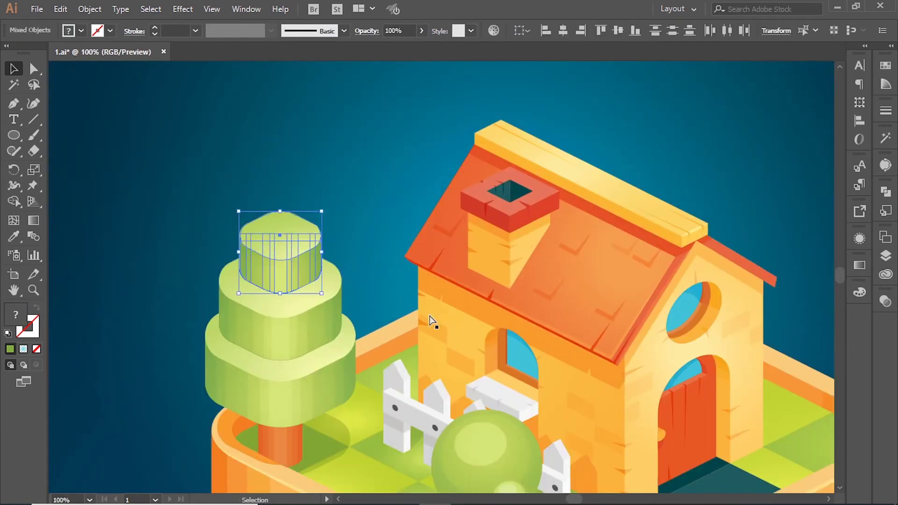
left_click(404, 292)
left_click(885, 255)
Select the tree's top tier, hide its layer, and cut it from Layer 1.
left_click(280, 262)
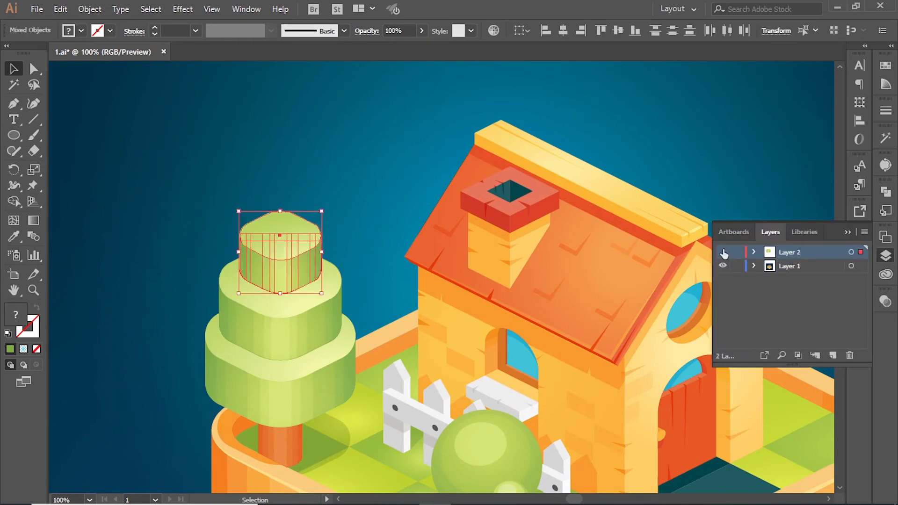
left_click_drag(357, 238, 211, 300)
left_click(418, 364, "shift")
key("ctrl+x")
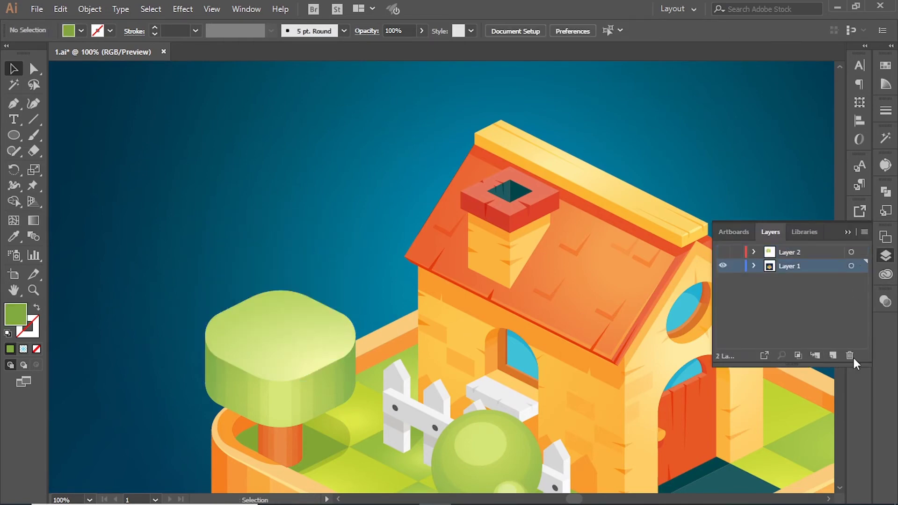
Paste the middle tree tier in place on a new layer and hide it.
left_click(833, 356)
left_click(297, 325)
key("ctrl+x")
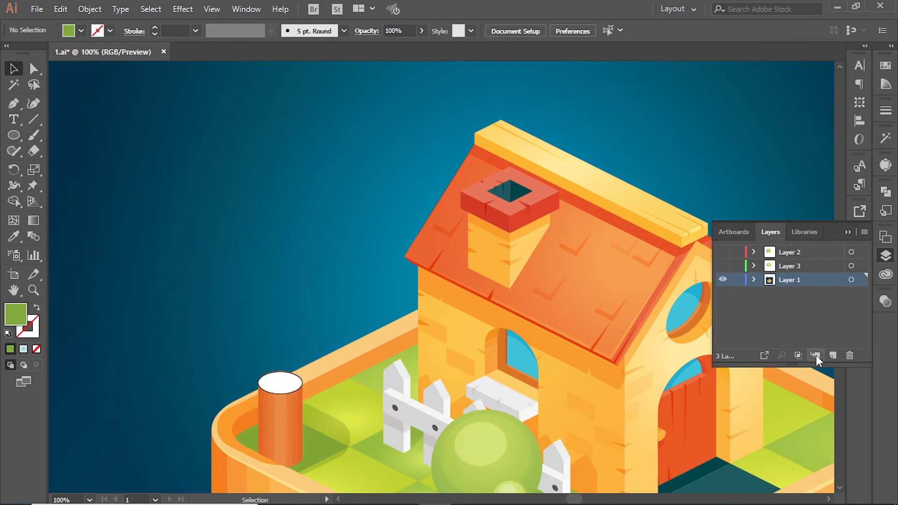
left_click(832, 355)
key("ctrl+f")
left_click(723, 280)
Recolour the trunk's white top to the trunk's orange with the Eyedropper.
key("ctrl+equal")
left_click_drag(333, 204, 384, 274)
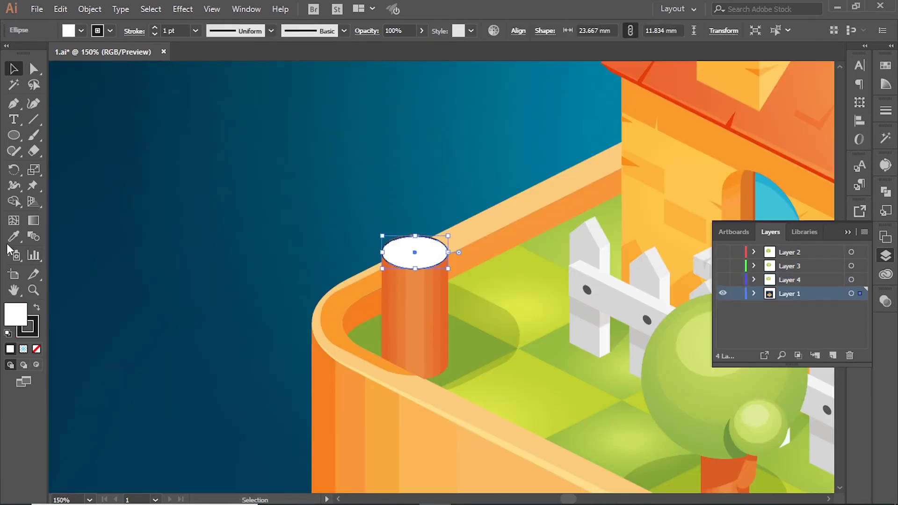
key("i")
left_click(400, 270)
key("v")
left_click(315, 140)
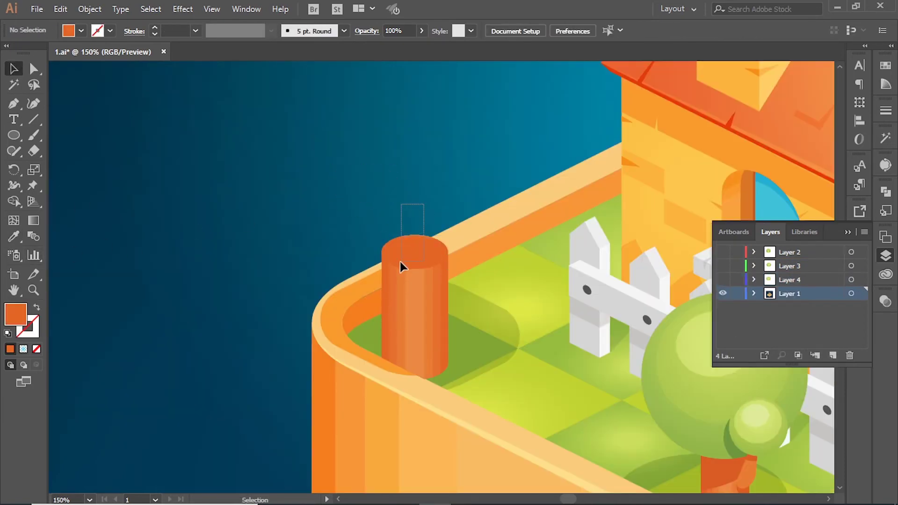
left_click(427, 237)
Move the trunk onto new Layer 5, delete the stray orange piece, and hide it.
key("ctrl+x")
left_click(833, 355)
key("ctrl+f")
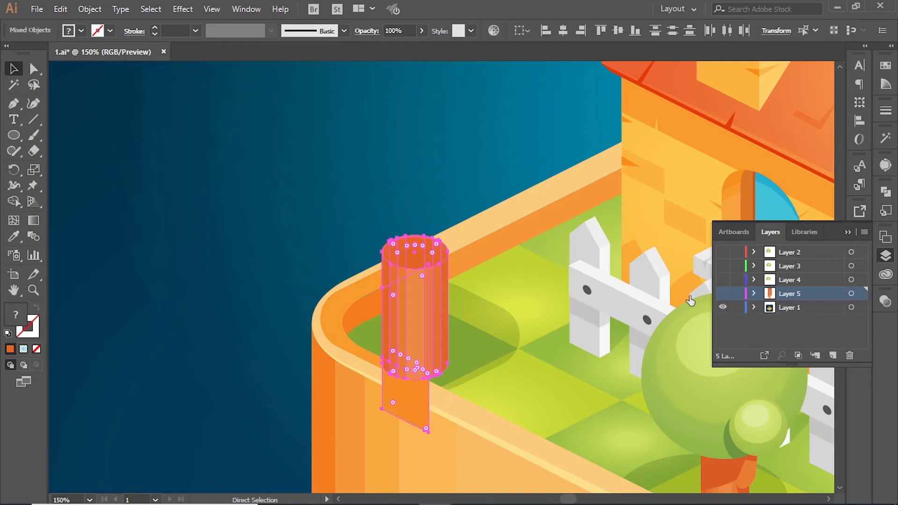
left_click(432, 414)
key("Delete")
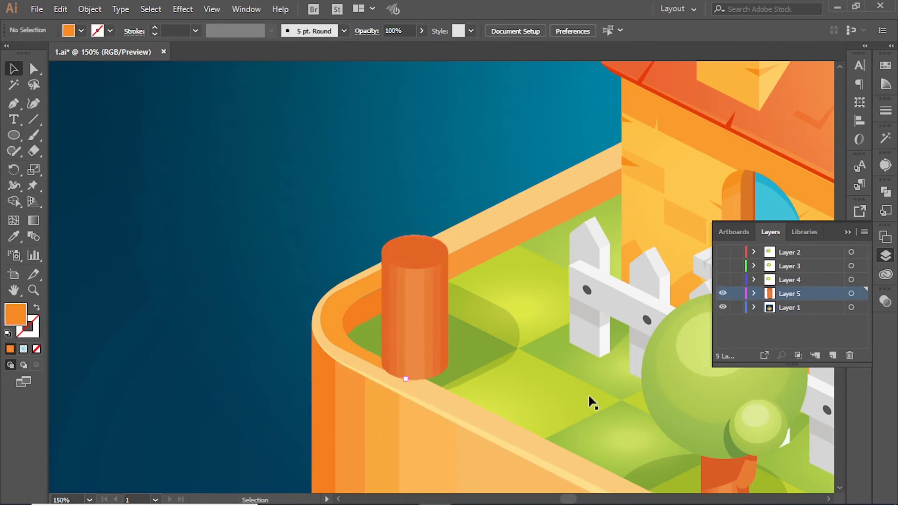
left_click(723, 293)
Move the green trunk shadow onto new Layer 6 with paste in place.
left_click(363, 296)
key("ctrl+x")
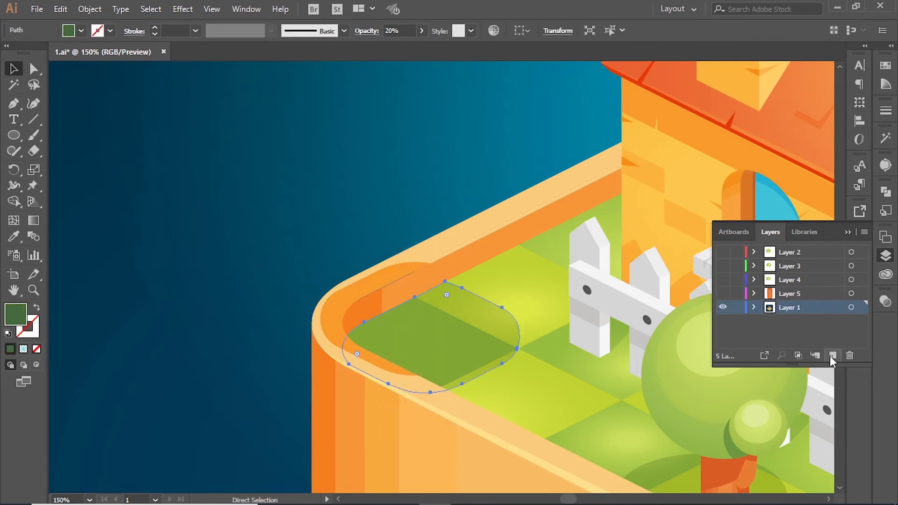
left_click(833, 356)
key("ctrl+f")
Pan over to the house roof and chimney and select the roof pieces.
key("ctrl+1")
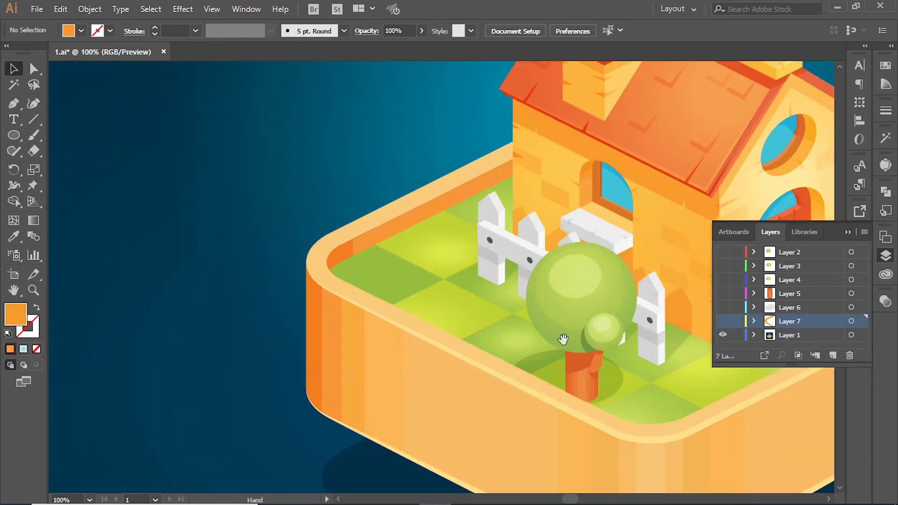
left_click_drag(618, 317, 342, 298)
left_click_drag(579, 261, 610, 449)
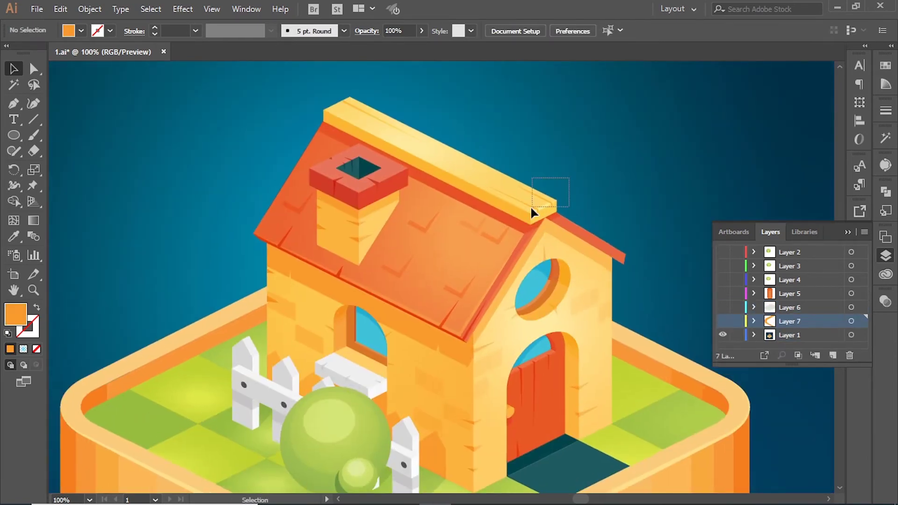
left_click_drag(531, 209, 518, 218)
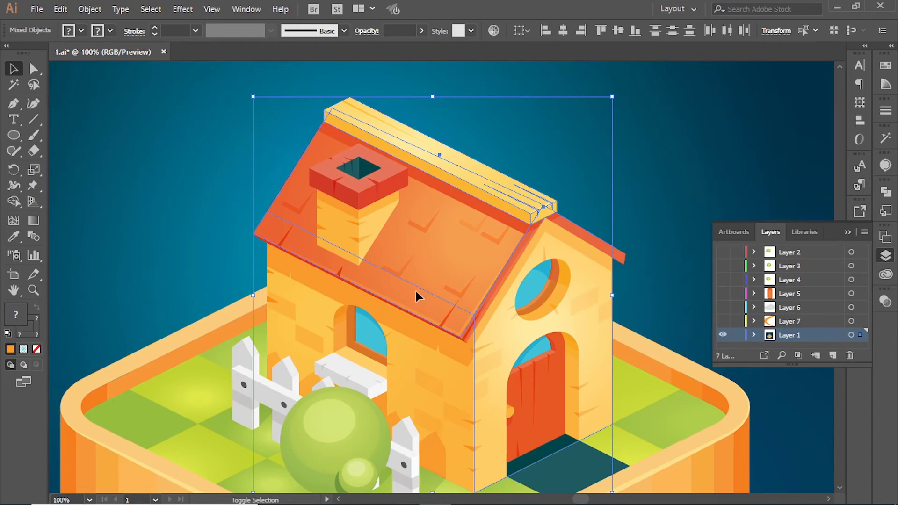
Zoom in on the roof and reposition the yellow ridge plank.
key("ctrl+equal")
left_click(280, 247)
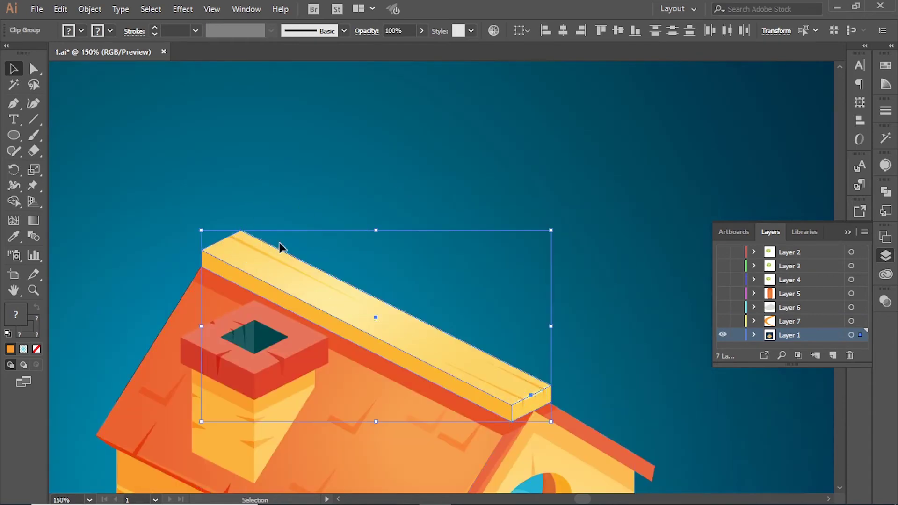
left_click_drag(435, 350, 524, 388)
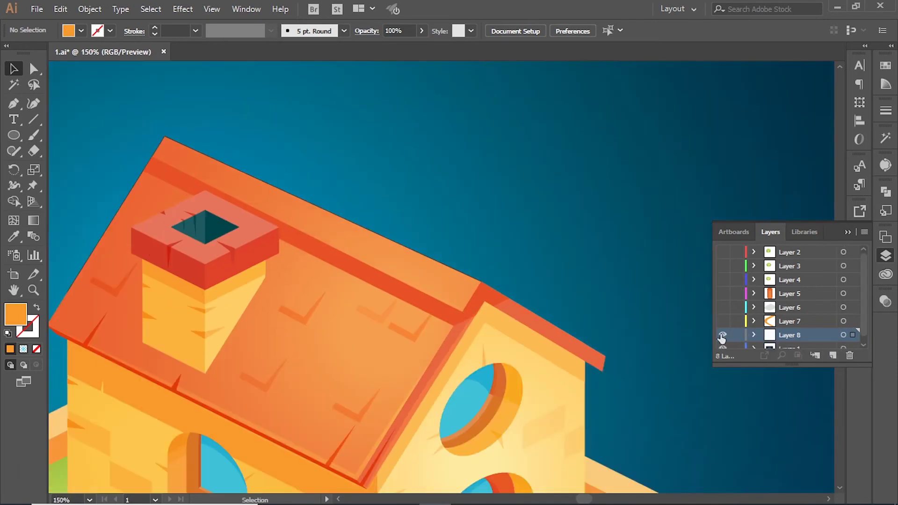
Isolate the red roof stripe and stretch its top corners up to the roof's edge.
left_click(461, 320)
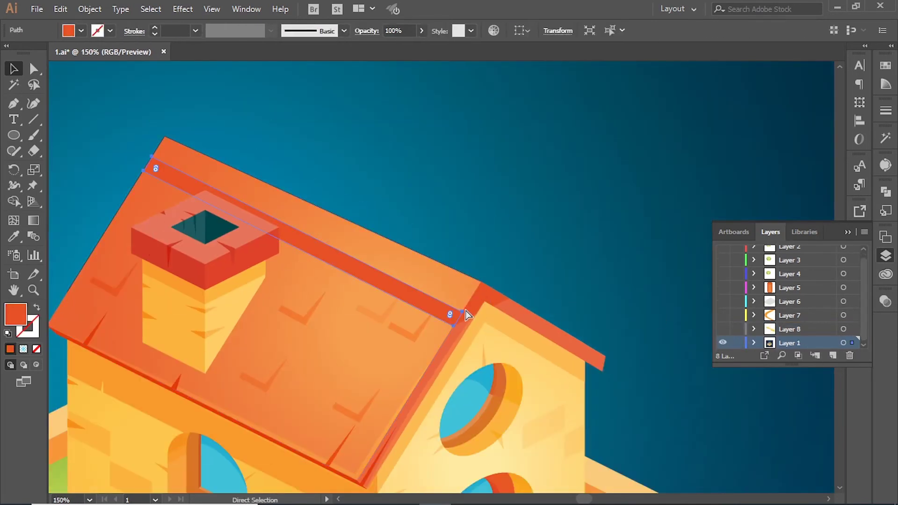
double_click(461, 318)
left_click_drag(152, 157, 166, 136)
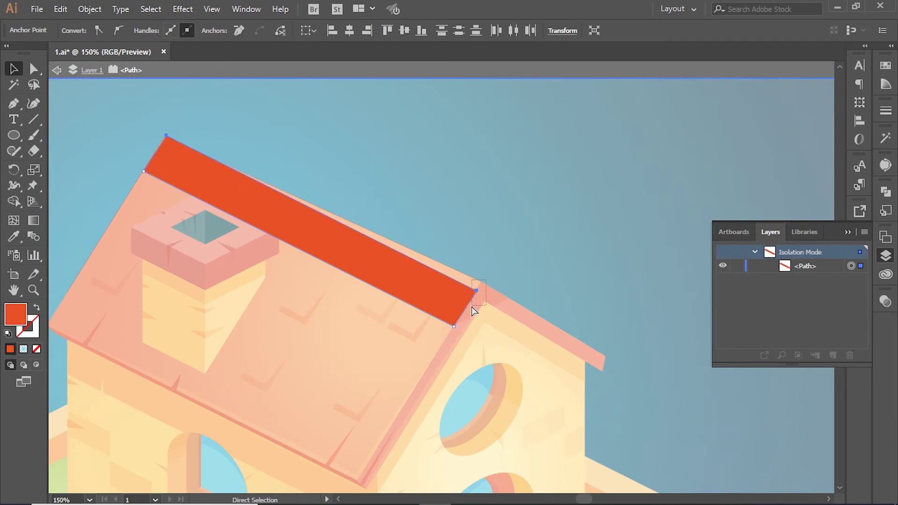
left_click_drag(476, 290, 480, 280)
key("v")
left_click(247, 127)
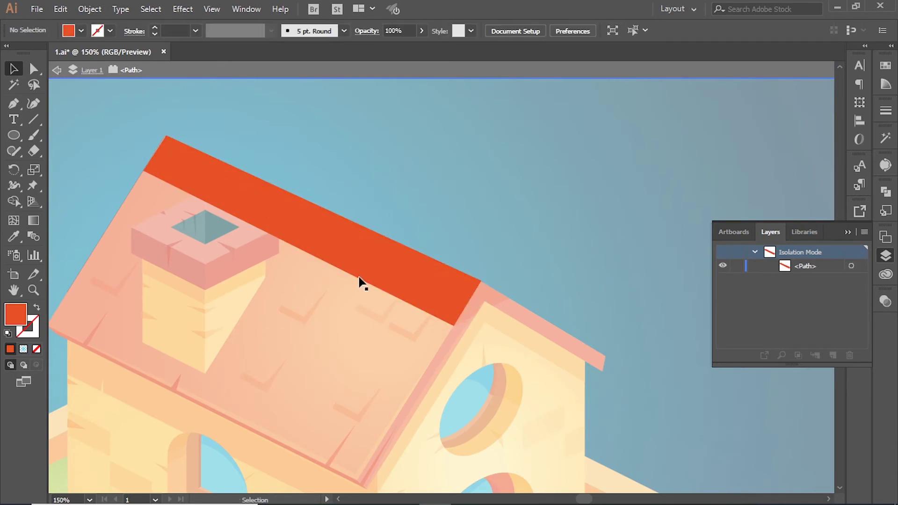
double_click(585, 299)
Put the ridge plank and red stripe on Layers 8 and 9, then hide both.
left_click(722, 329)
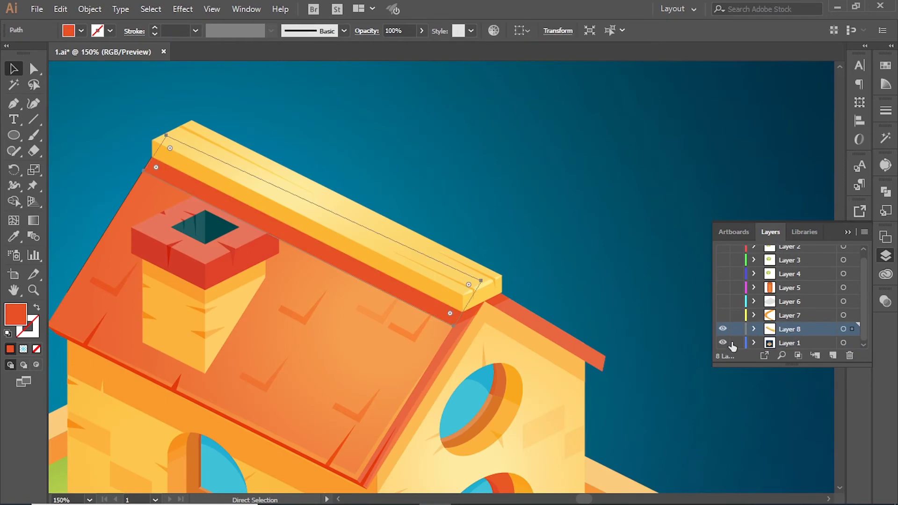
left_click(832, 356)
left_click_drag(799, 251, 794, 343)
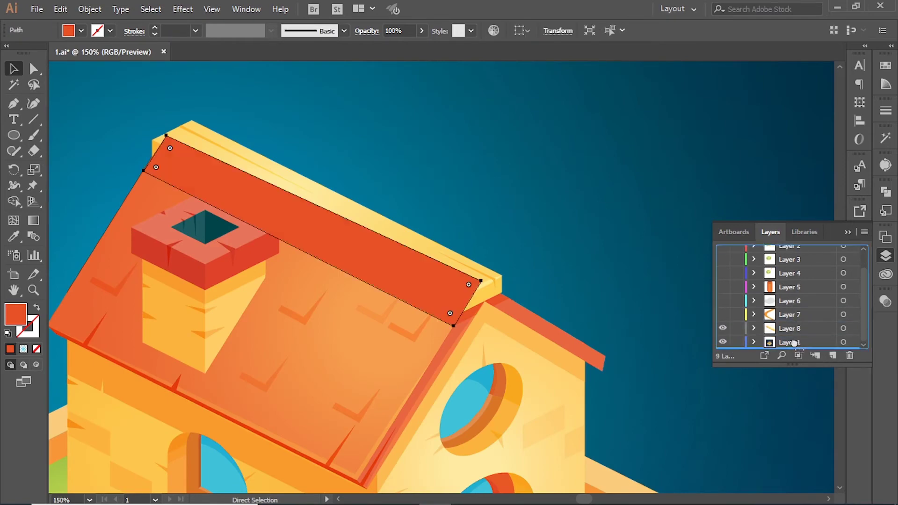
left_click_drag(722, 314, 722, 328)
left_click(241, 243)
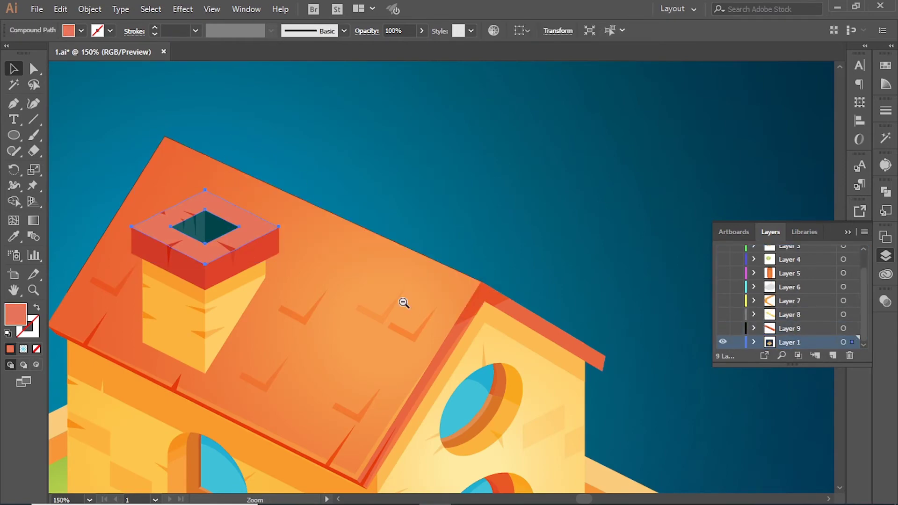
scroll(404, 303, "down", 5)
left_click(296, 284)
scroll(365, 304, "up", 3)
Bring the fence rails in front of the fence posts.
scroll(432, 287, "up", 1)
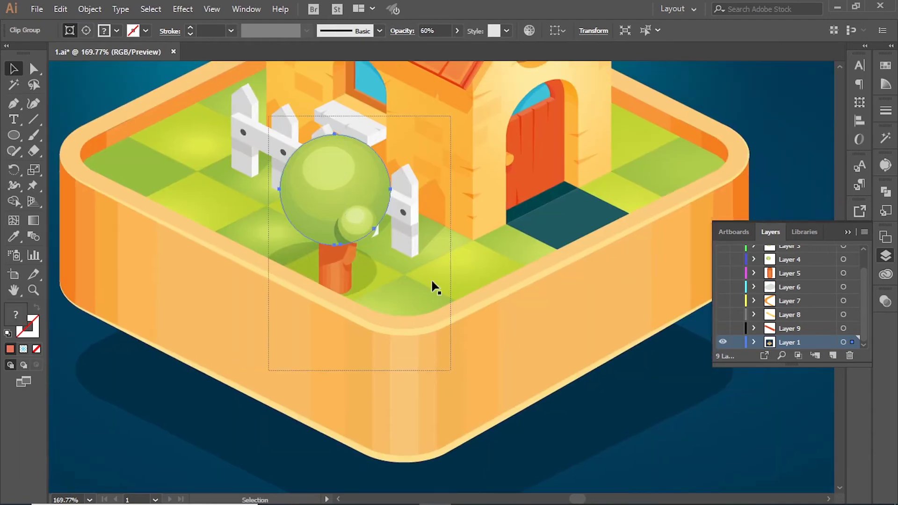
scroll(435, 287, "up", 2)
left_click(442, 258)
left_click(472, 290)
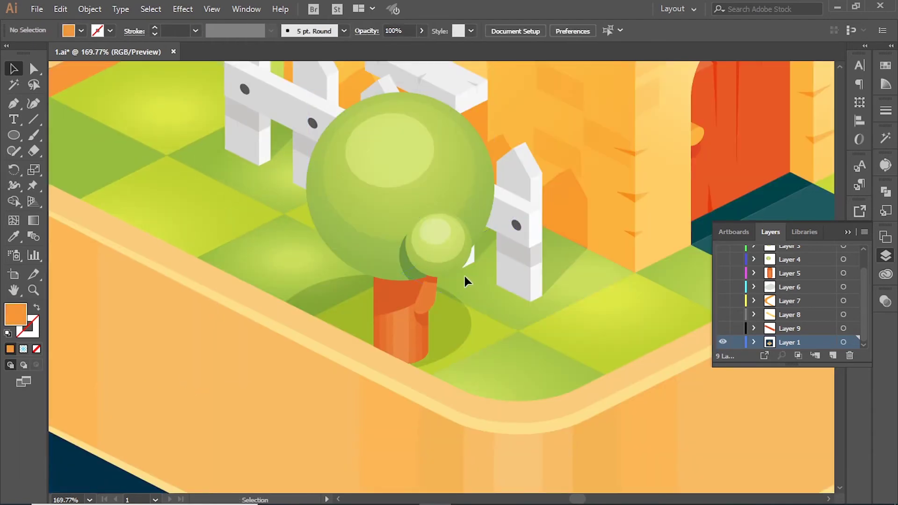
left_click(471, 258, "shift")
key("ctrl+shift+]")
left_click(467, 273)
Send the round tree back behind the fence.
left_click_drag(444, 240, 311, 251)
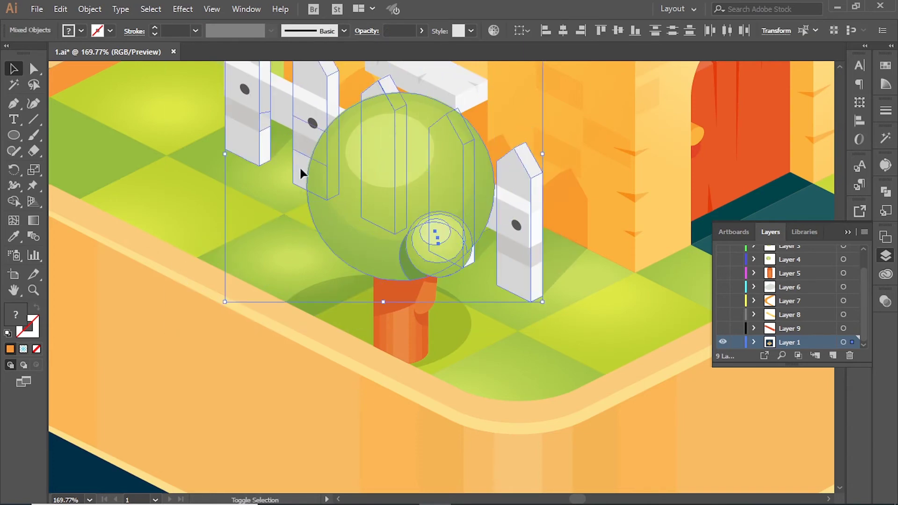
left_click(390, 201)
left_click(435, 238)
key("ctrl+shift+[")
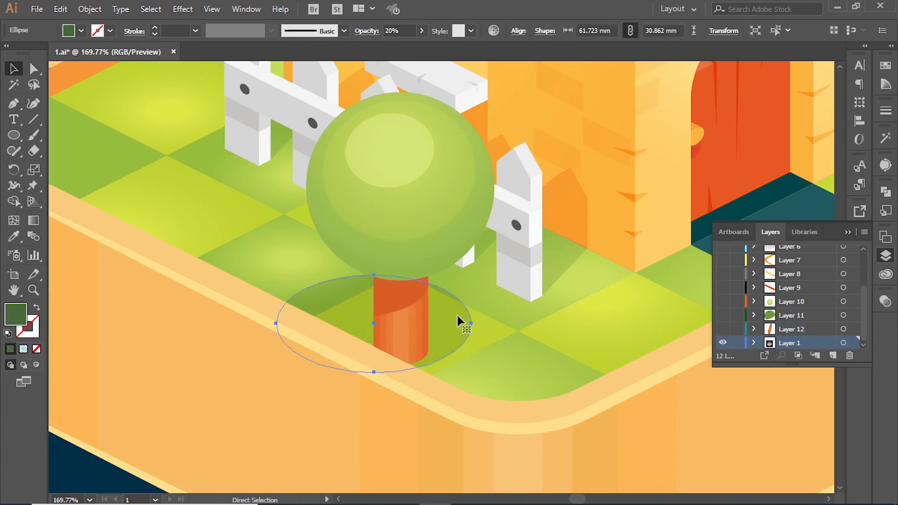
left_click(427, 315)
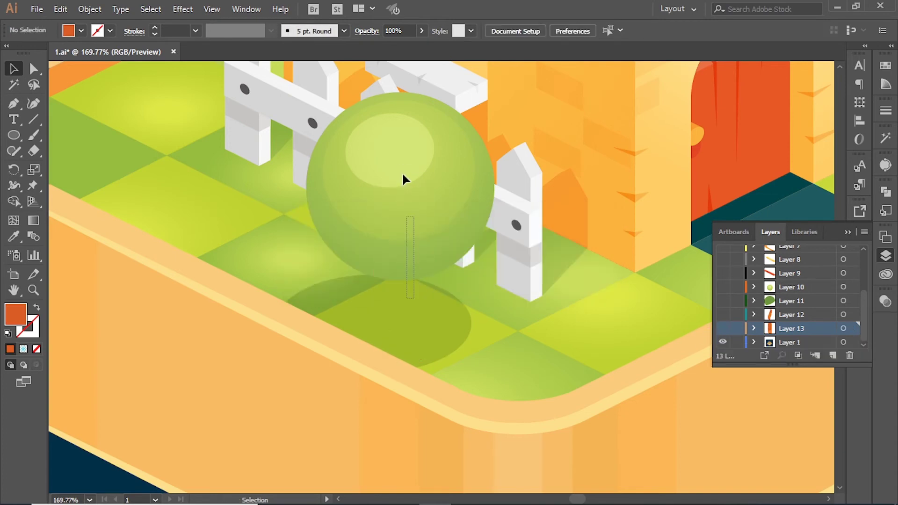
left_click(410, 206)
left_click(401, 280)
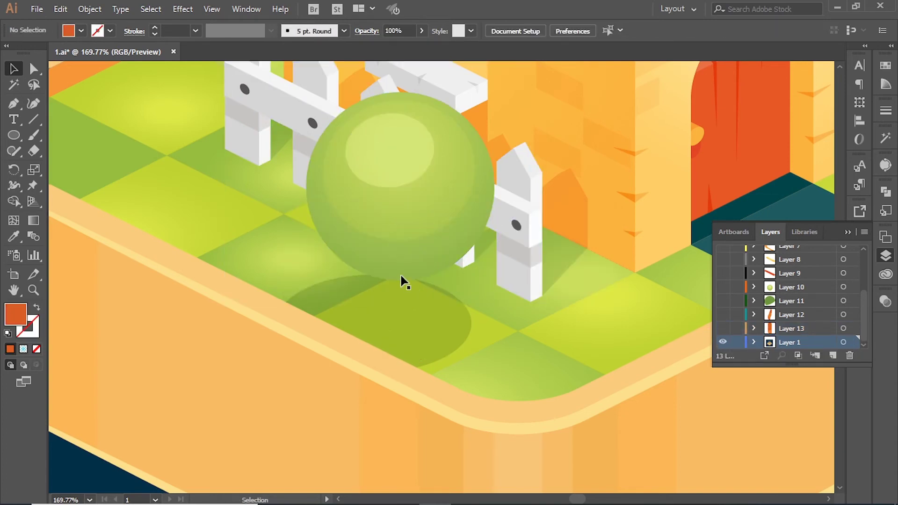
Paste the big green tree ball in place on new Layer 14 and hide it.
left_click(832, 355)
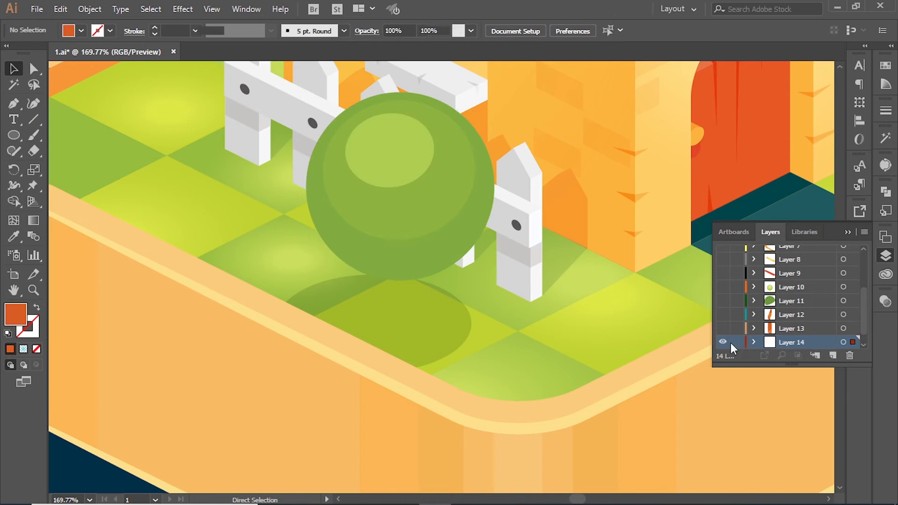
left_click(421, 226)
key("ctrl+x")
key("ctrl+f")
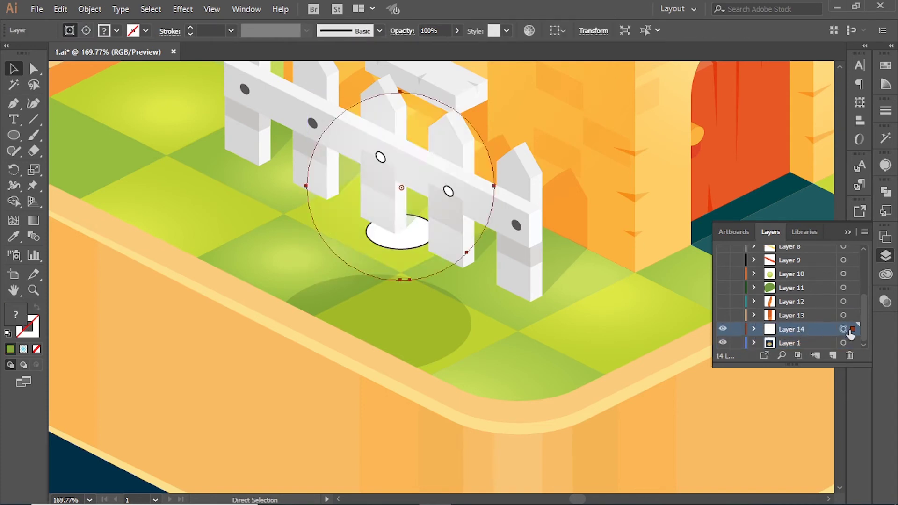
left_click(722, 328)
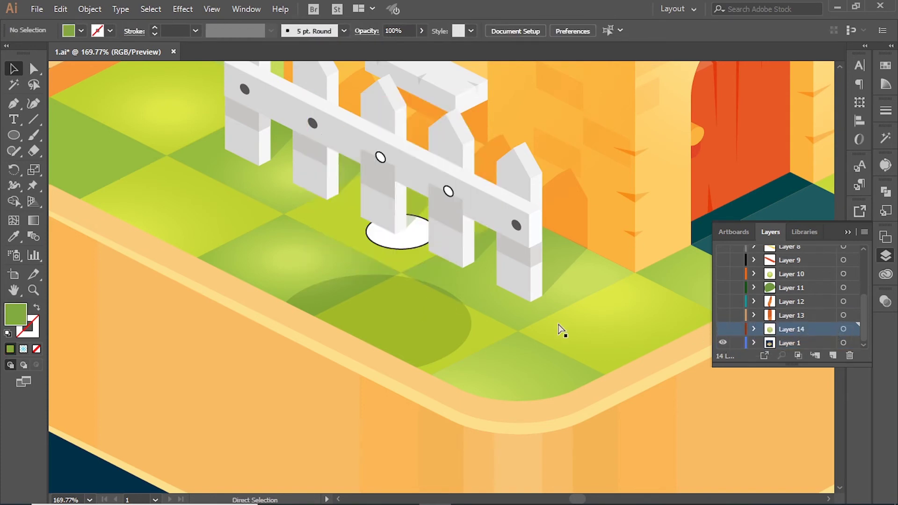
Fill the two white fence holes with the dark hole colour using the Eyedropper.
left_click(383, 156)
left_click(448, 191, "shift")
key("i")
left_click(245, 89)
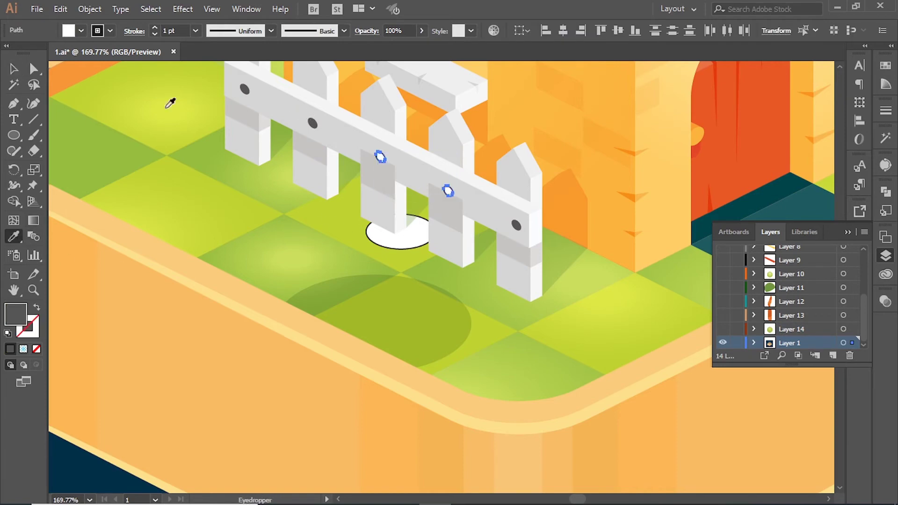
key("a")
Delete the white ellipse lying under the fence pickets.
left_click(475, 213)
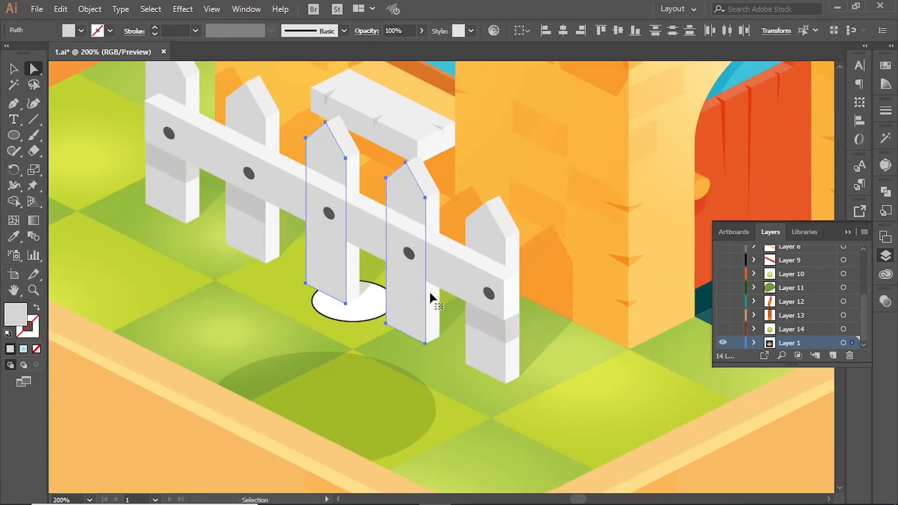
left_click_drag(345, 257, 500, 334)
left_click(344, 307)
key("Delete")
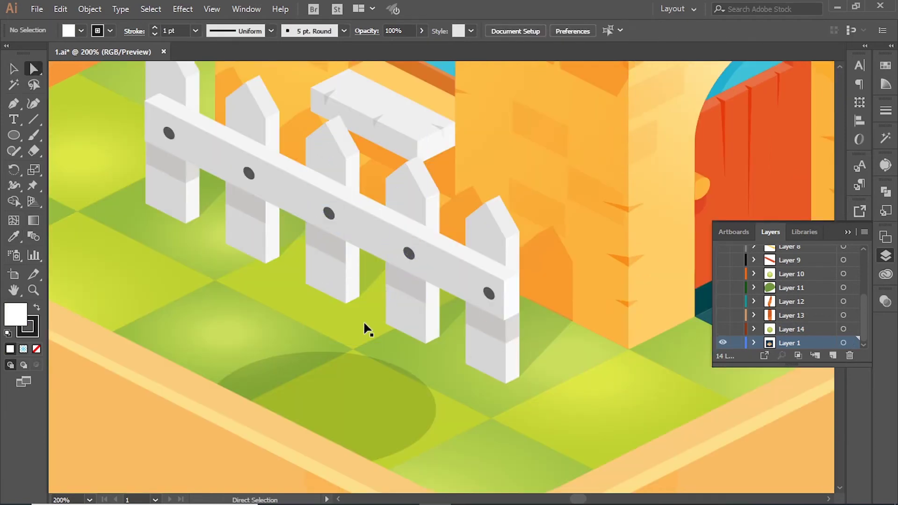
Cut the right-hand picket and the next picket out of the fence group and place them on new layers.
key("ctrl+minus")
left_click(493, 262)
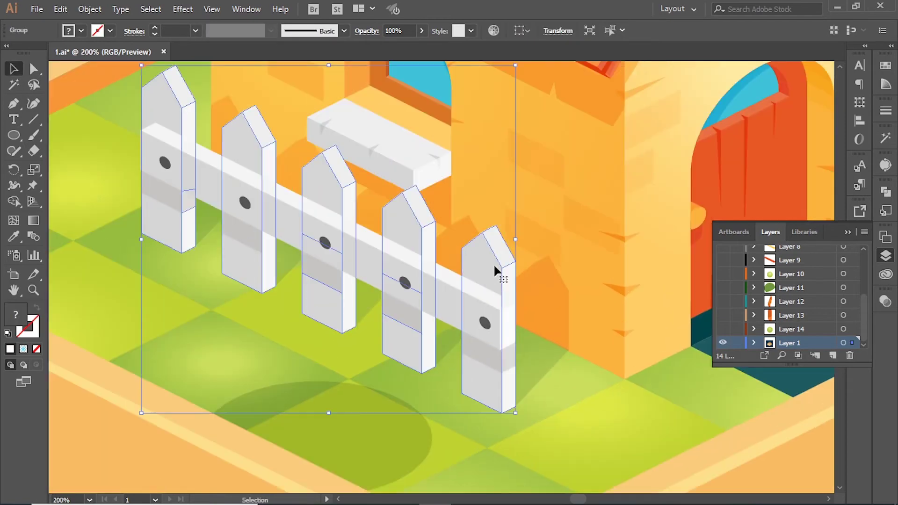
double_click(534, 300)
key("Delete")
key("Escape")
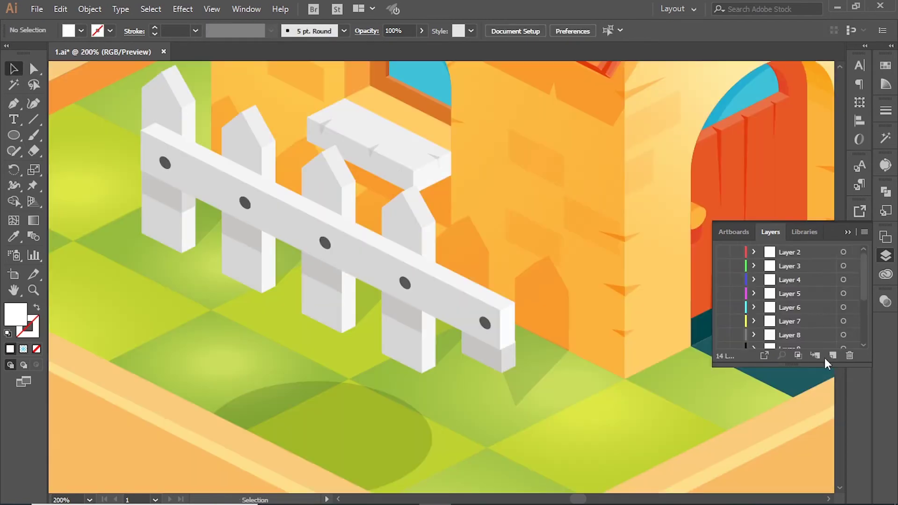
key("ctrl+z")
left_click(396, 251)
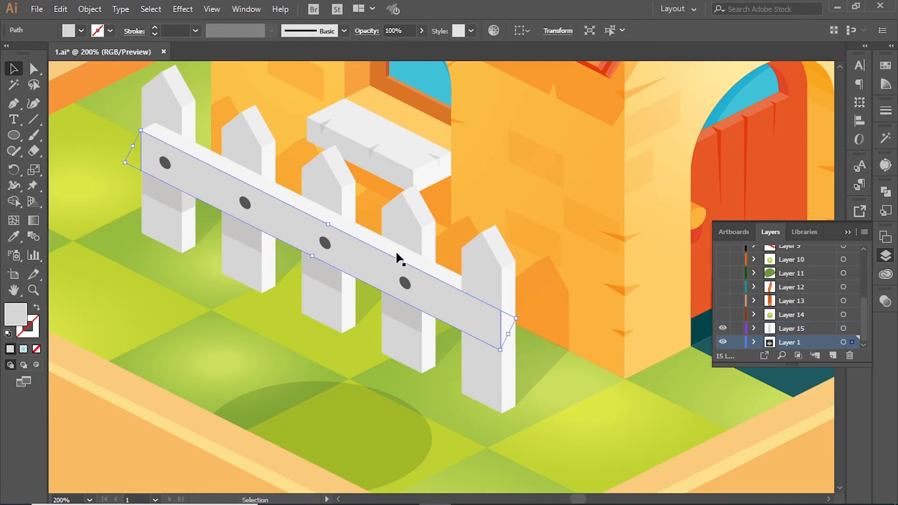
left_click(411, 222)
double_click(411, 222)
left_click(423, 321)
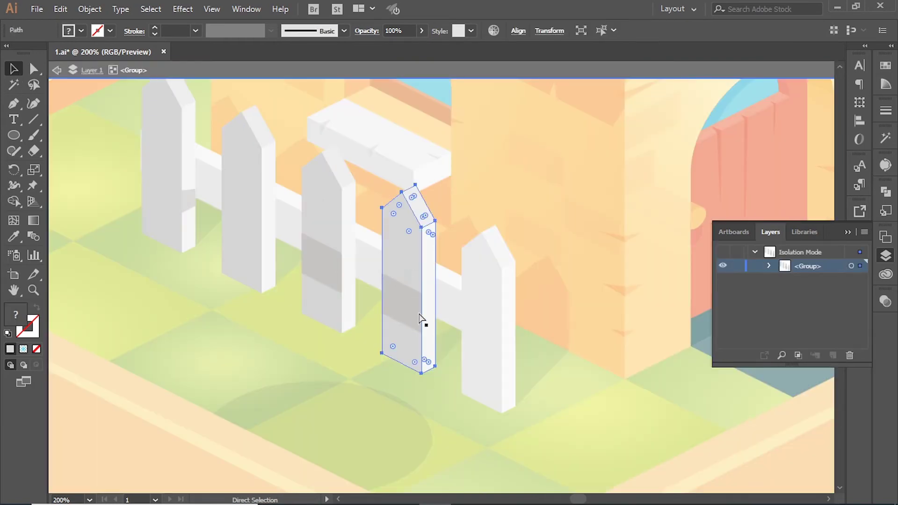
key("Delete")
key("Escape")
key("ctrl+z")
Cut the middle picket, another picket and the left post out of the fence group.
scroll(745, 306, "down", 3)
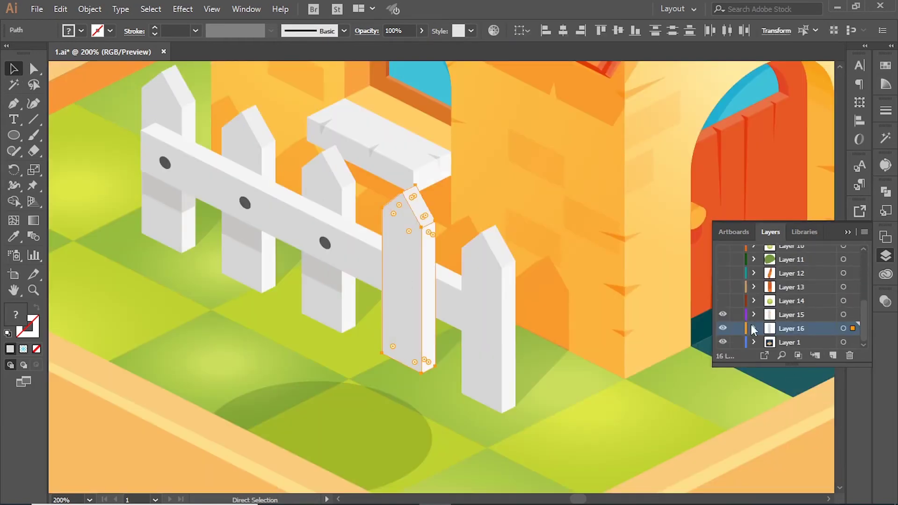
left_click(338, 199)
double_click(338, 195)
key("Delete")
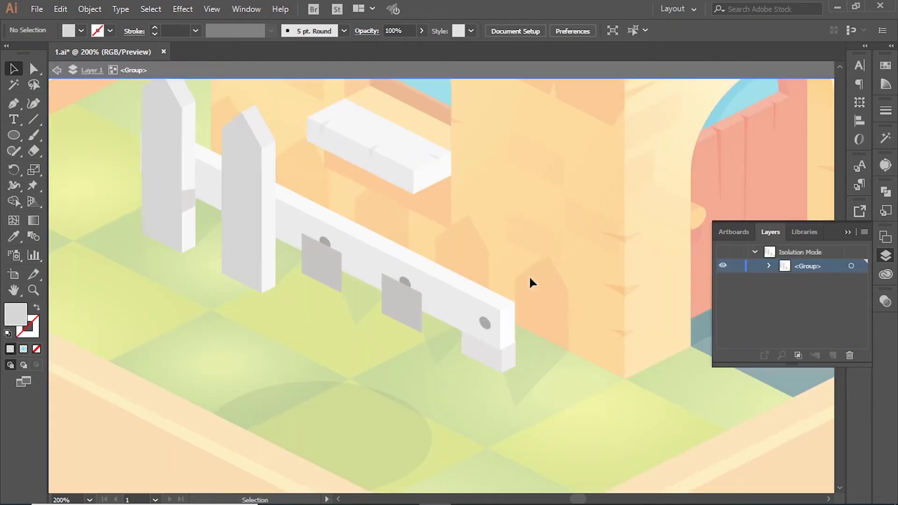
key("Escape")
double_click(284, 196)
key("Delete")
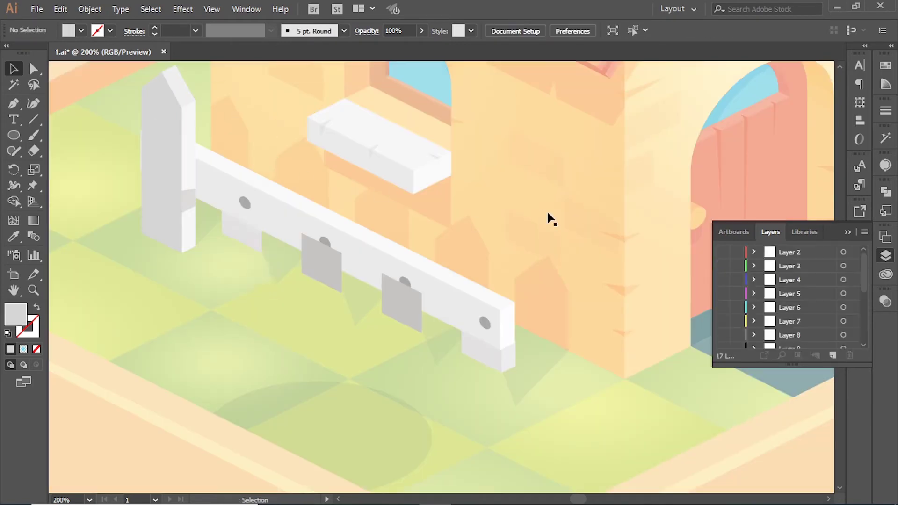
key("Escape")
left_click(832, 355)
double_click(169, 125)
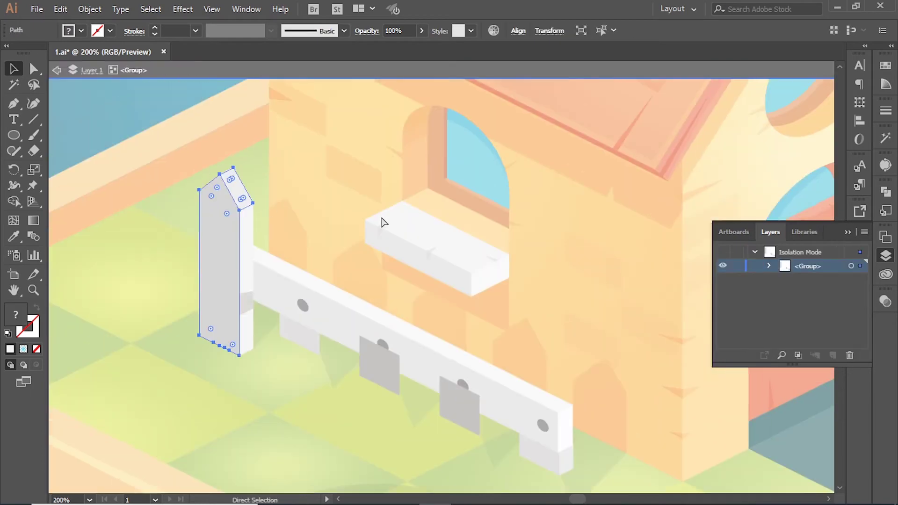
key("Delete")
Exit the fence group and put the left post back in place on its own layer.
left_click(248, 224)
key("Delete")
key("Escape")
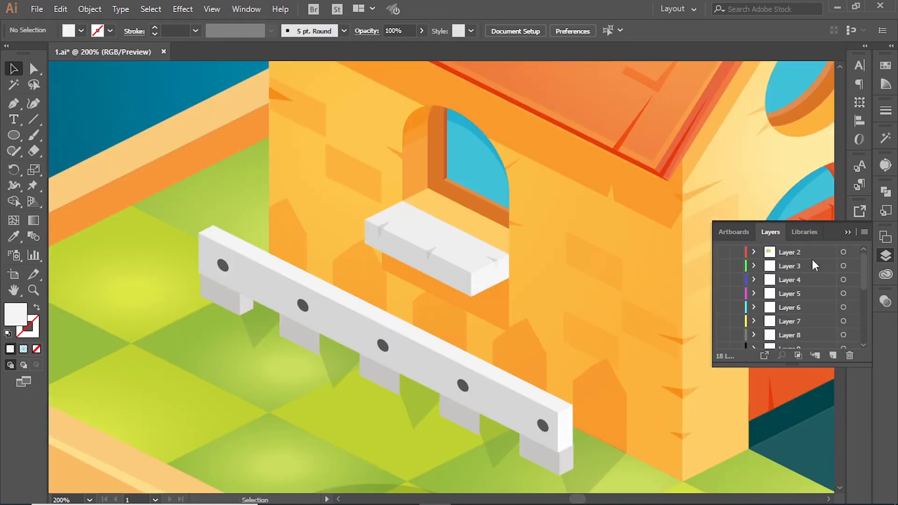
key("ctrl+z")
key("ctrl+shift+z")
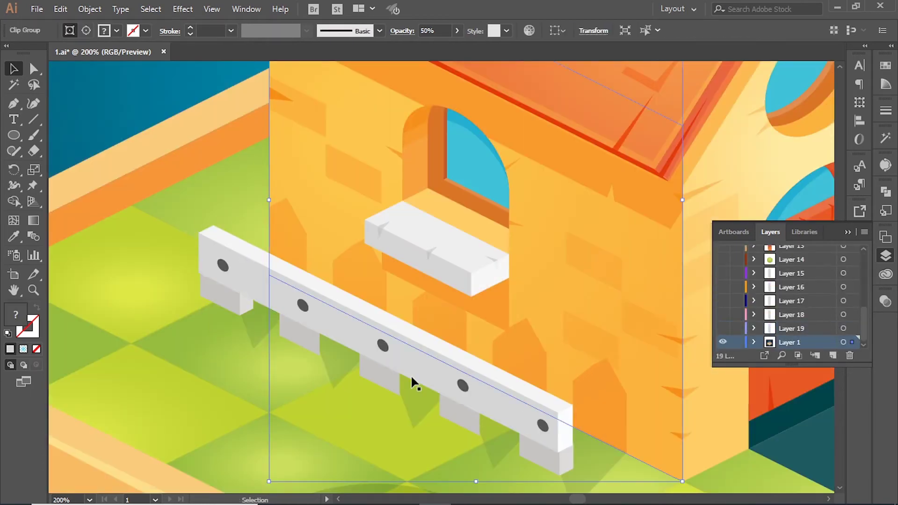
Cut the rail's right-hand dots and paste them in place on new layers.
left_click(222, 276)
key("a")
left_click_drag(551, 432, 215, 265)
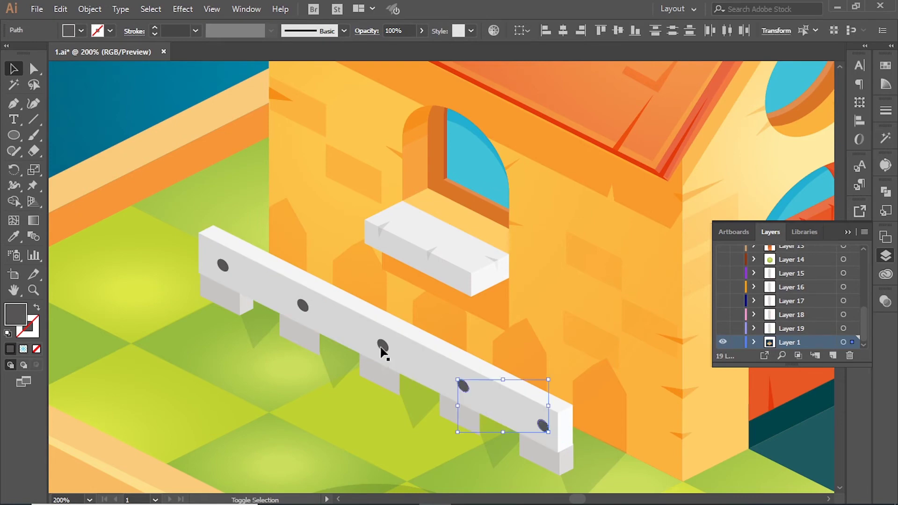
key("Delete")
left_click(831, 355)
key("ctrl+f")
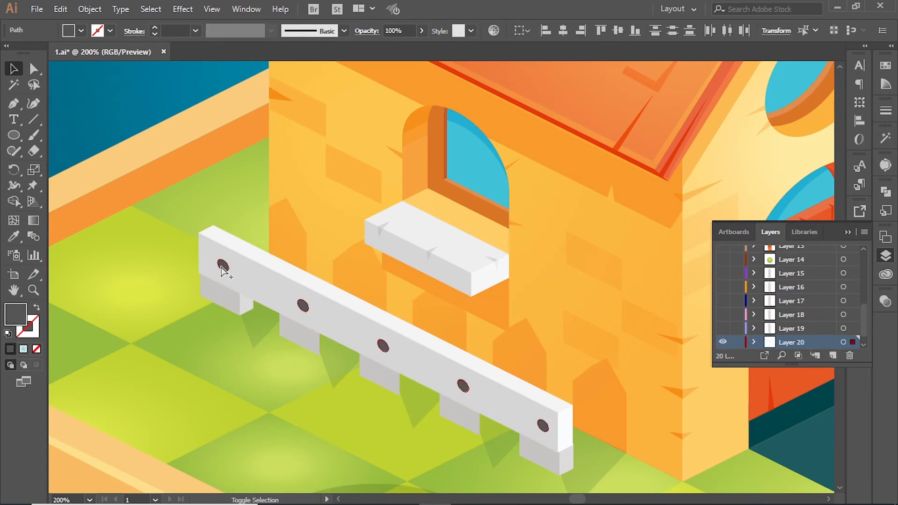
key("ctrl+x")
left_click(831, 355)
left_click(830, 354)
key("ctrl+f")
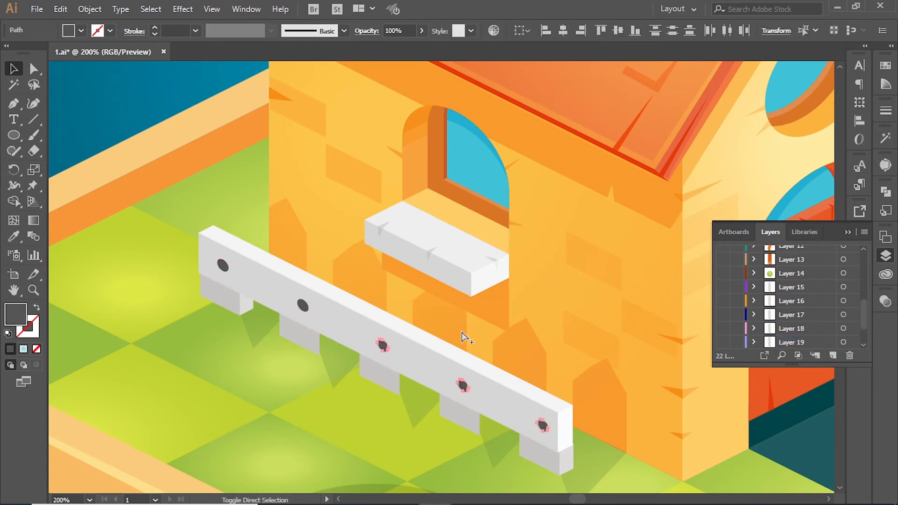
Move each remaining rail dot onto its own new layer, pasted in place.
key("ctrl+x")
key("ctrl+l")
key("ctrl+f")
key("ctrl+x")
key("ctrl+l")
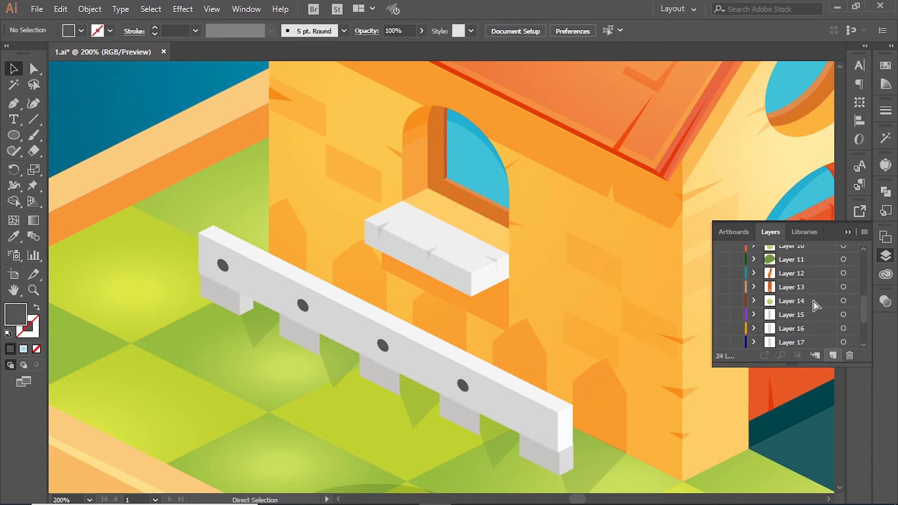
key("ctrl+f")
Move the rail's top face to Layer 25 and hide that layer.
left_click(383, 346)
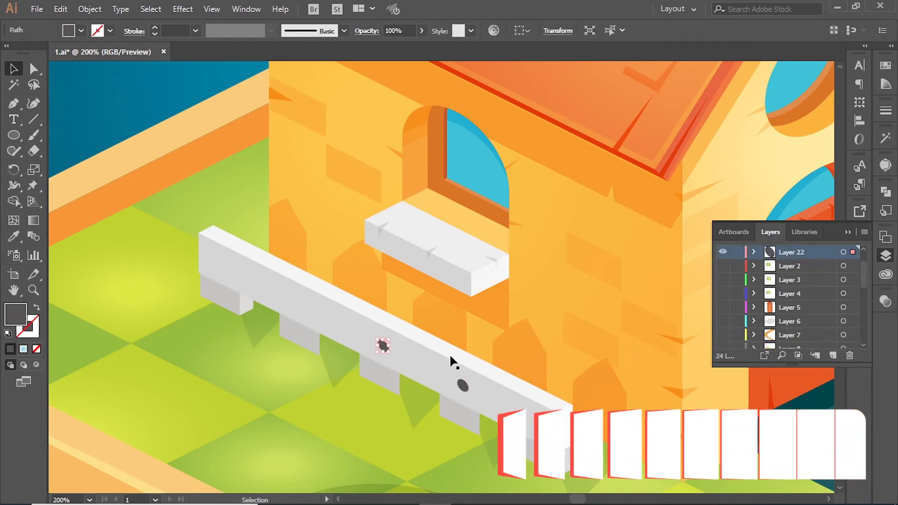
left_click(463, 386, "shift")
mouse_move(810, 253)
left_mouse_down()
mouse_move(793, 347)
mouse_move(790, 272)
left_mouse_up()
left_click(200, 253)
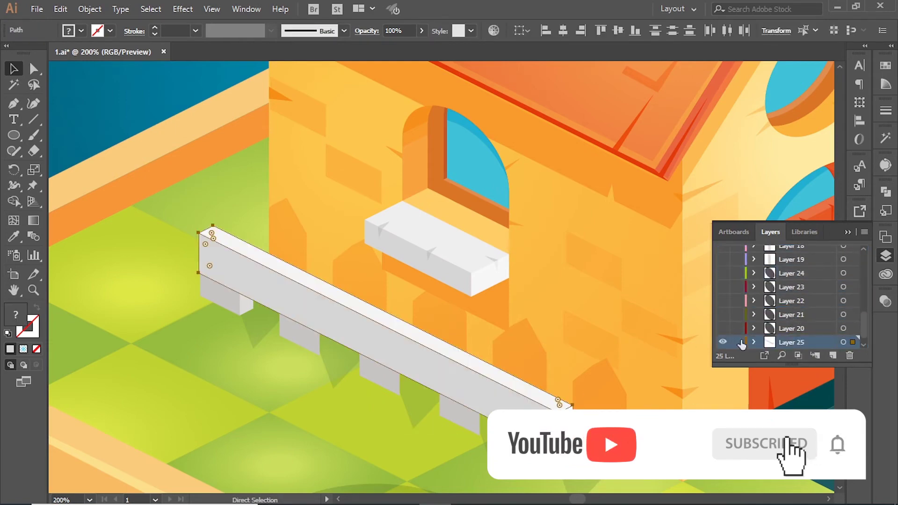
left_click(722, 342)
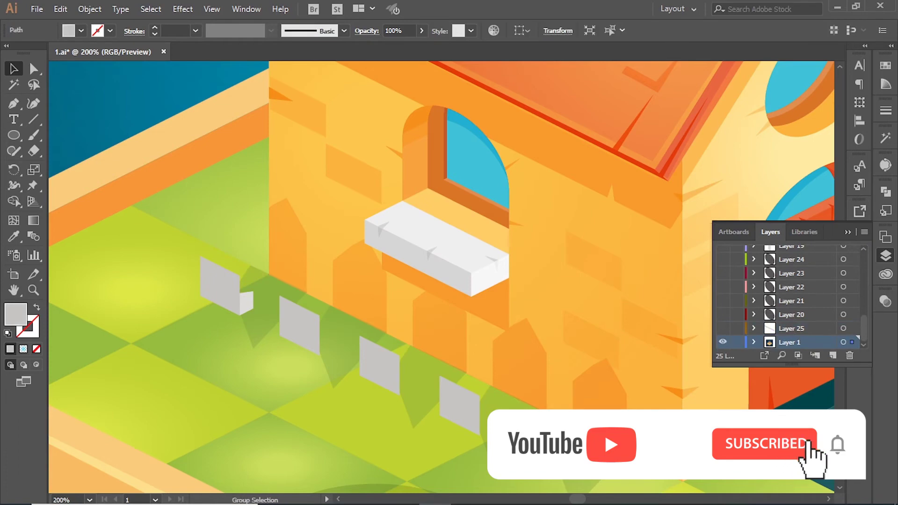
scroll(790, 301, "up", 3)
Toggle the picket layers on and off to check the separated pickets and posts.
left_click(724, 329)
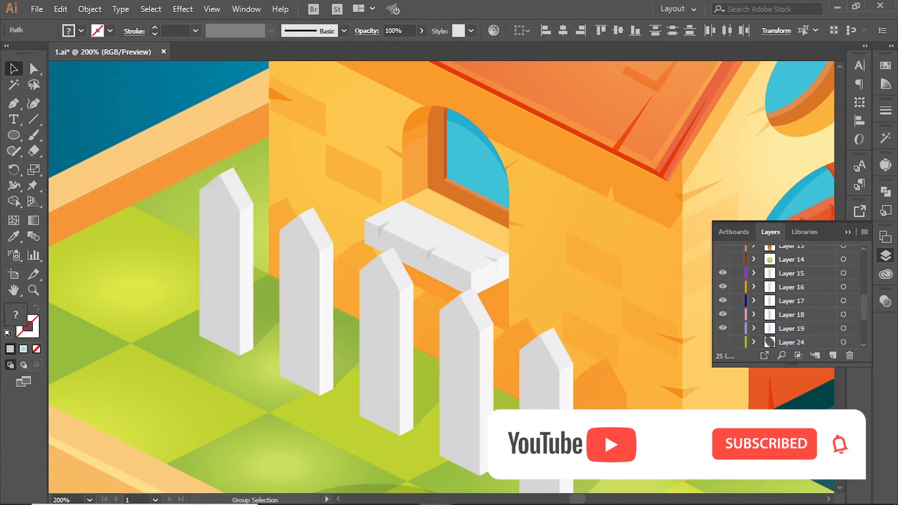
left_click(790, 273)
left_click(843, 273)
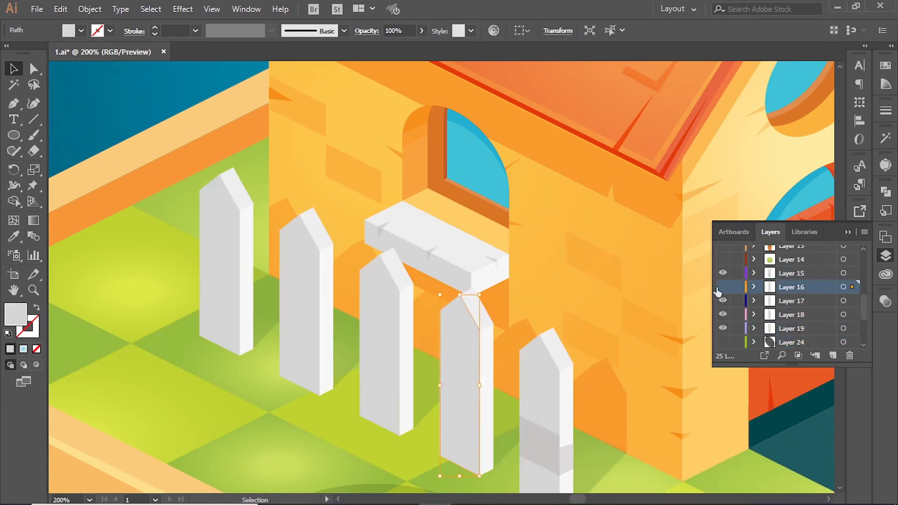
left_click(746, 293)
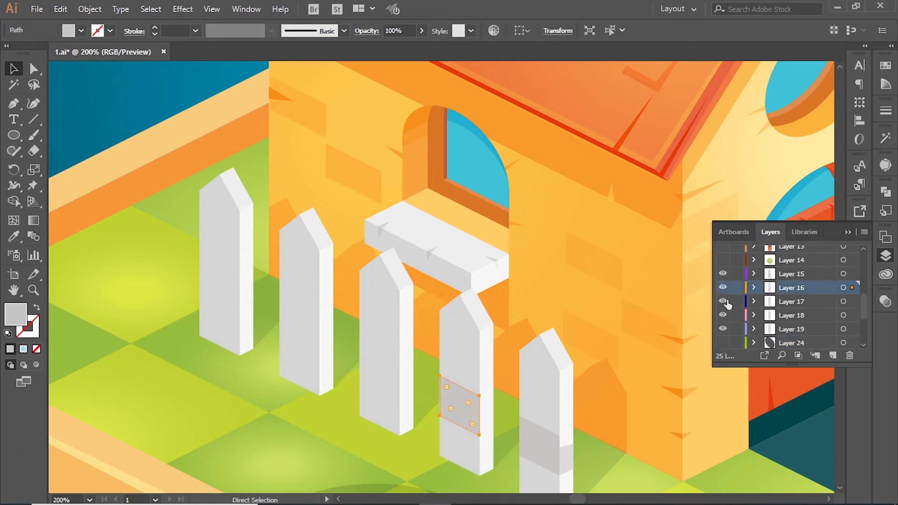
left_click(722, 302)
scroll(804, 309, "down", 3)
scroll(803, 307, "up", 1)
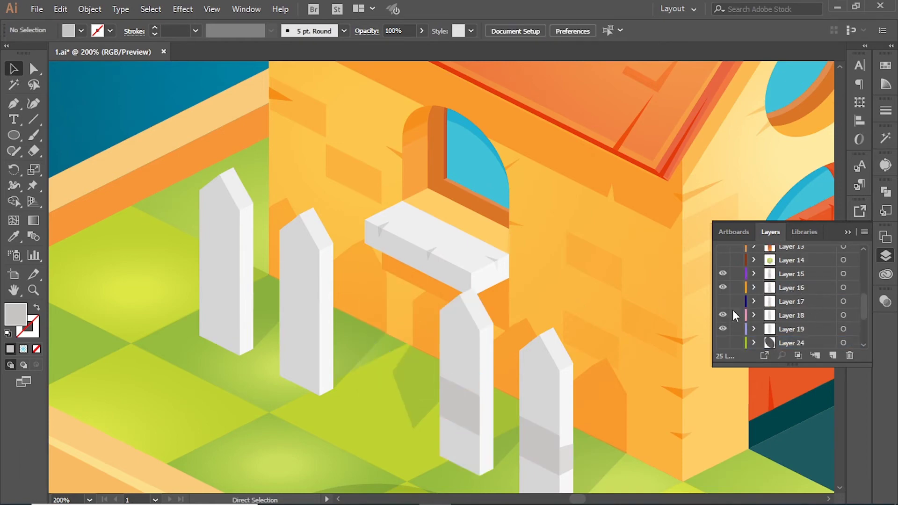
left_click(722, 301)
left_click(379, 365)
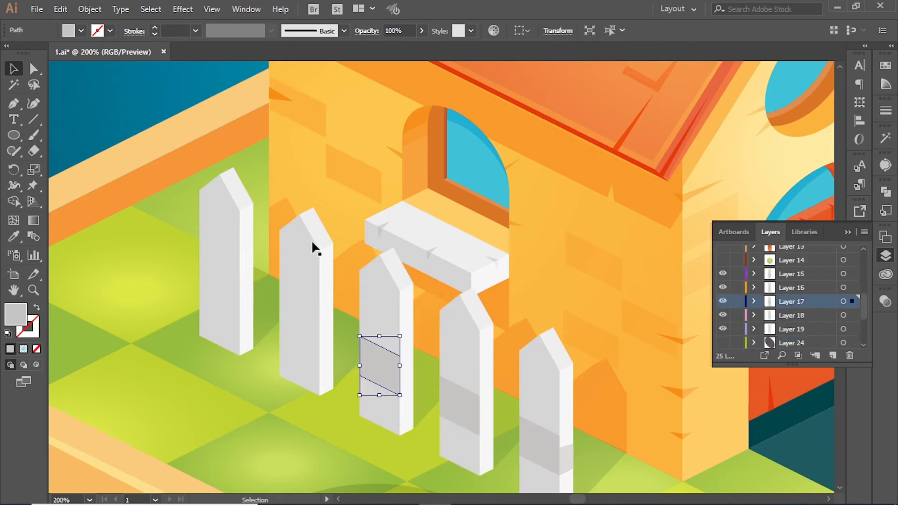
scroll(795, 308, "up", 1)
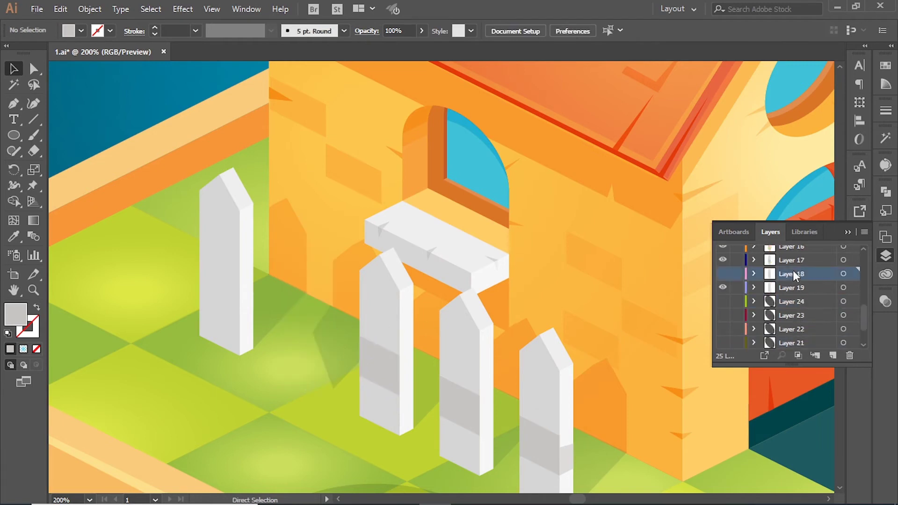
left_click(722, 274)
scroll(795, 290, "up", 2)
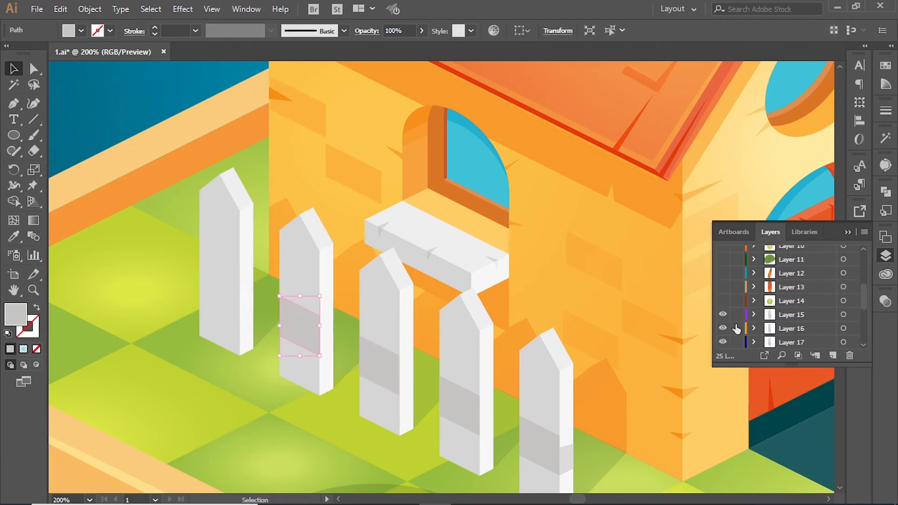
scroll(790, 304, "down", 3)
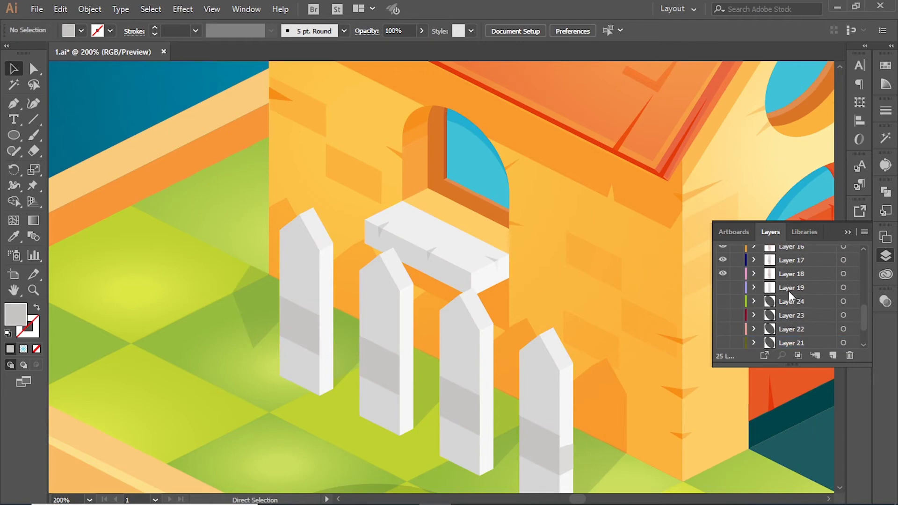
Show the left post and rails on Layer 19, then hide the fence posts and rail.
left_click(789, 289)
left_click(722, 287)
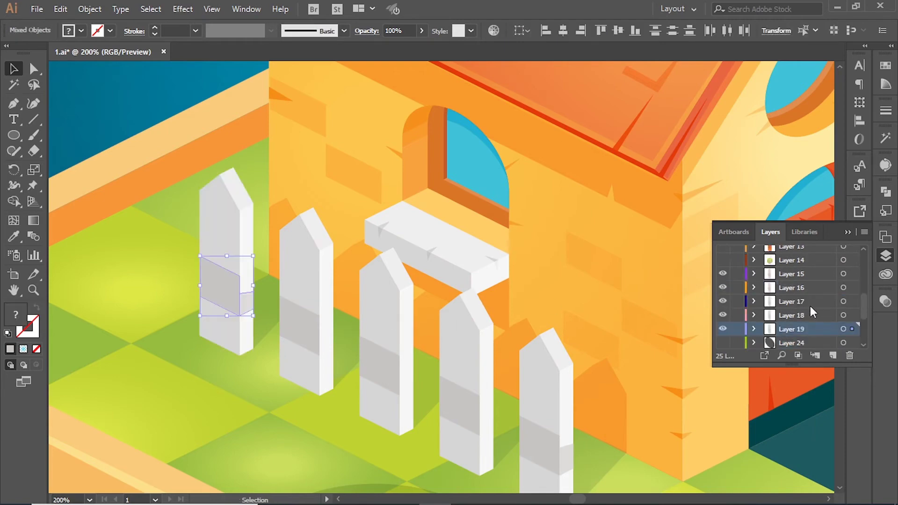
scroll(790, 304, "down", 2)
left_click(723, 329)
scroll(795, 257, "up", 3)
left_click_drag(723, 305, 723, 333)
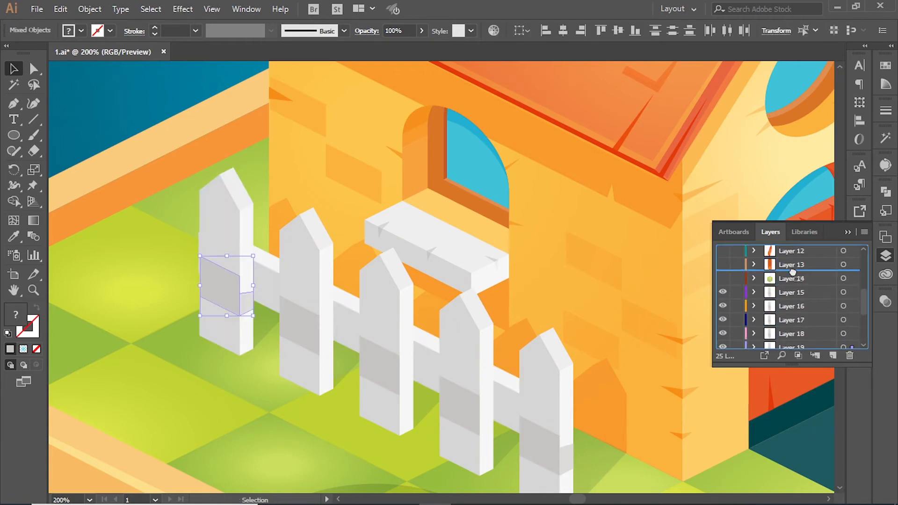
left_click(424, 294, "ctrl+alt")
left_click(313, 315)
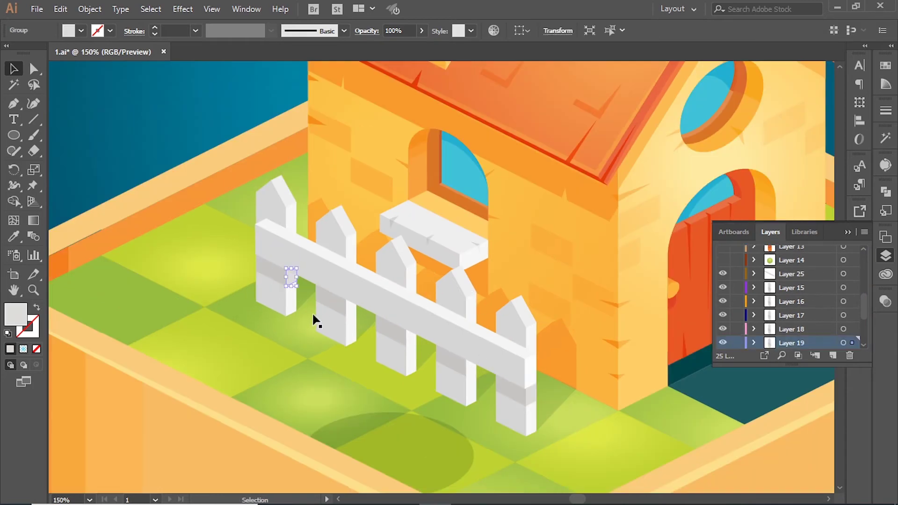
left_click(722, 340)
scroll(790, 304, "down", 2)
left_click(723, 278)
Delete the wall texture, paste the fence posts back in place, and reveal all layers.
left_click(558, 402)
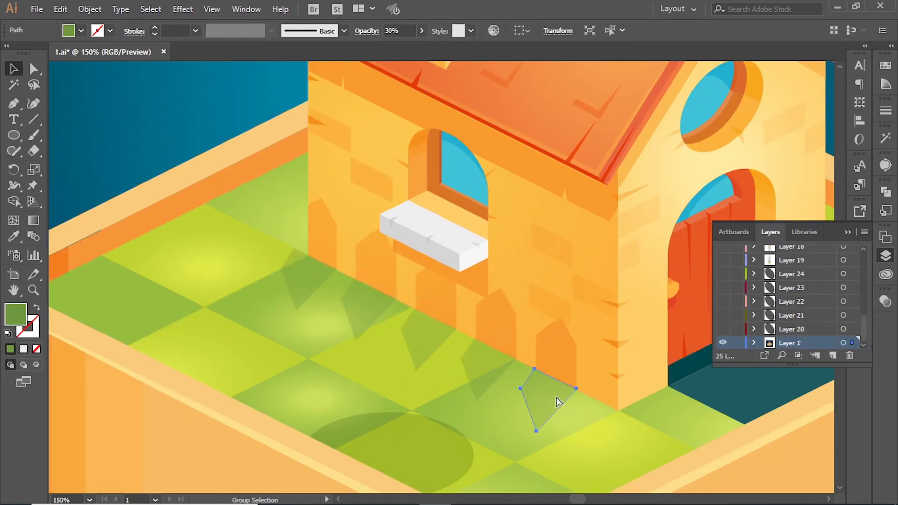
left_click(523, 335)
left_click(361, 197)
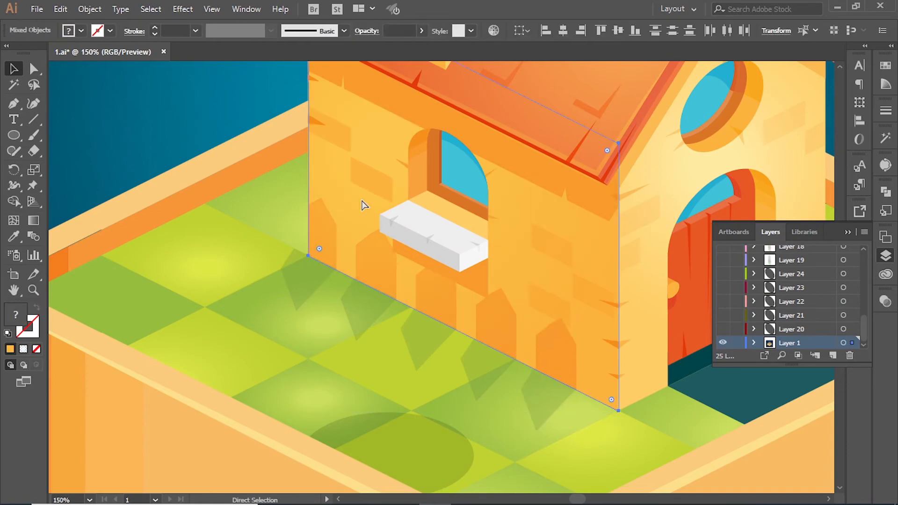
key("Delete")
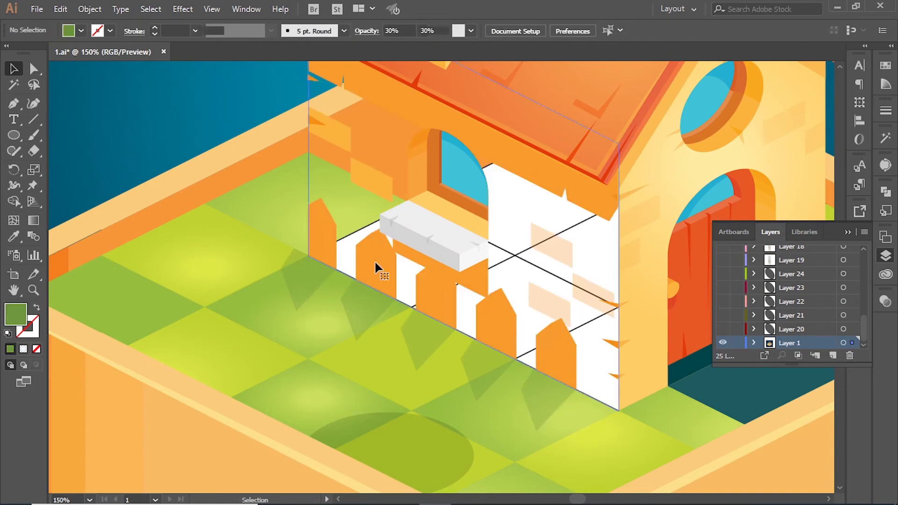
left_click(374, 260)
key("ctrl+x")
key("ctrl+f")
left_click(722, 343, "alt")
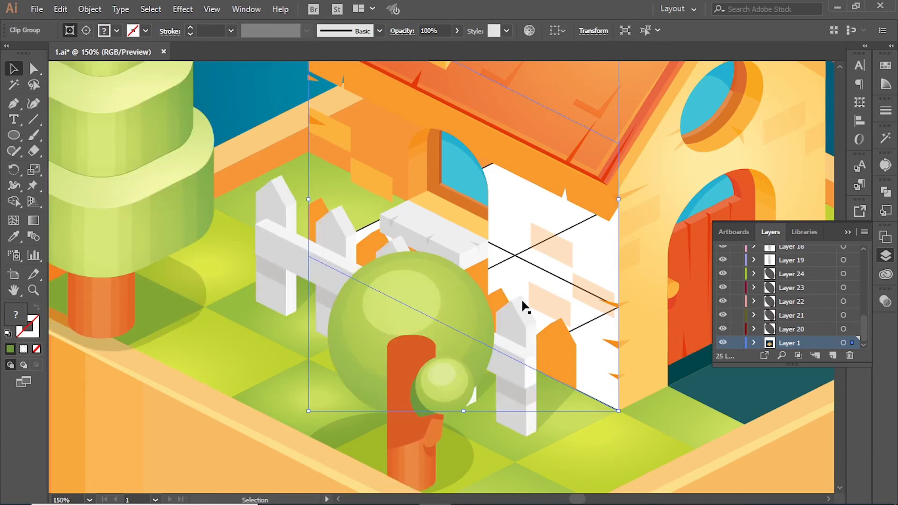
key("ctrl+0")
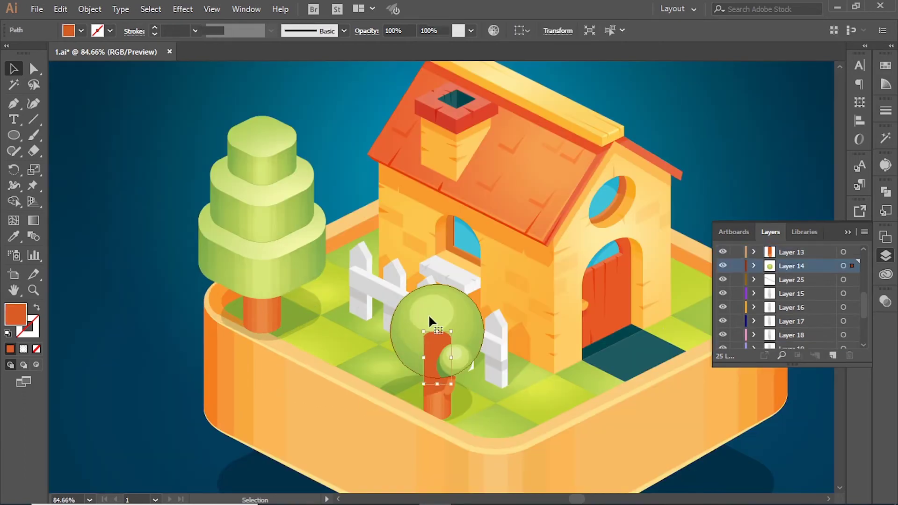
Hide the bush, tree trunk, fence, decoration and tree layers, leaving only Layer 1.
left_click(428, 313)
left_click_drag(723, 253, 723, 266)
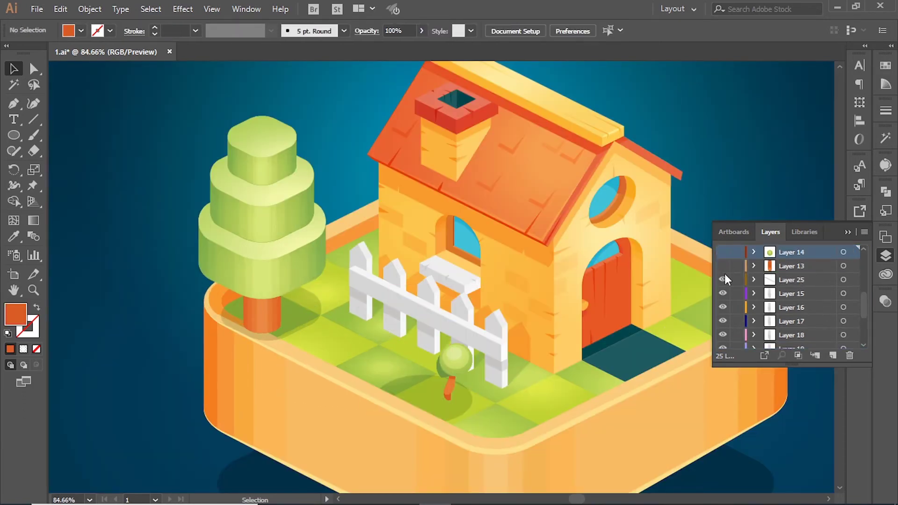
left_click_drag(724, 311, 722, 335)
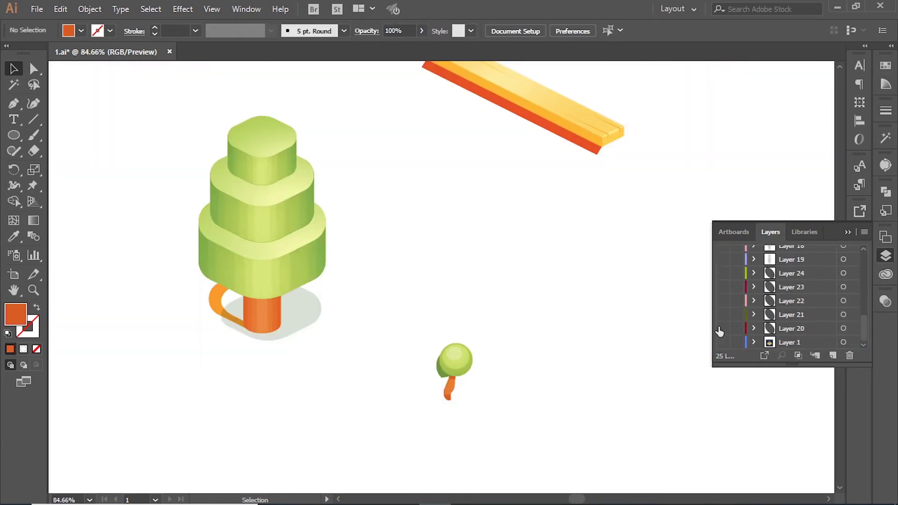
scroll(728, 287, "up", 5)
left_click(724, 273)
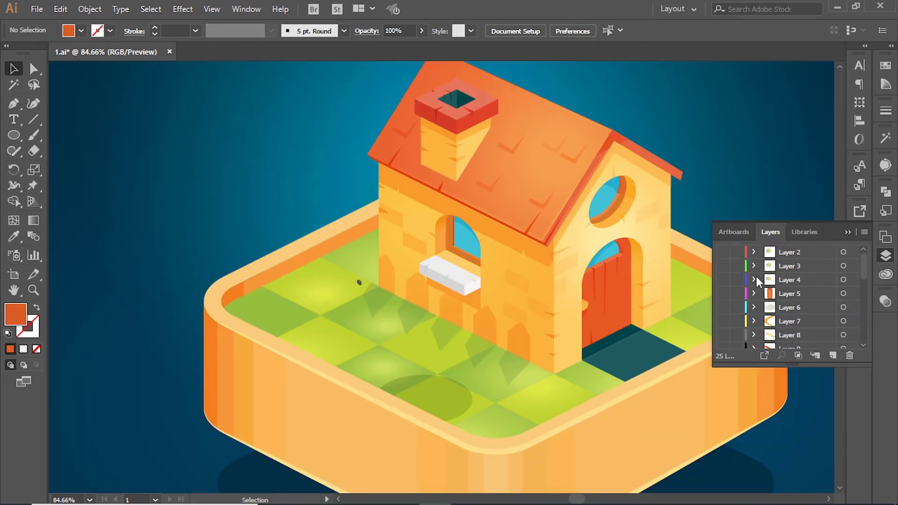
left_click(363, 281)
Make Layer 1 active and zoom in on the platform's orange base.
left_click(724, 341)
scroll(468, 305, "down", 3)
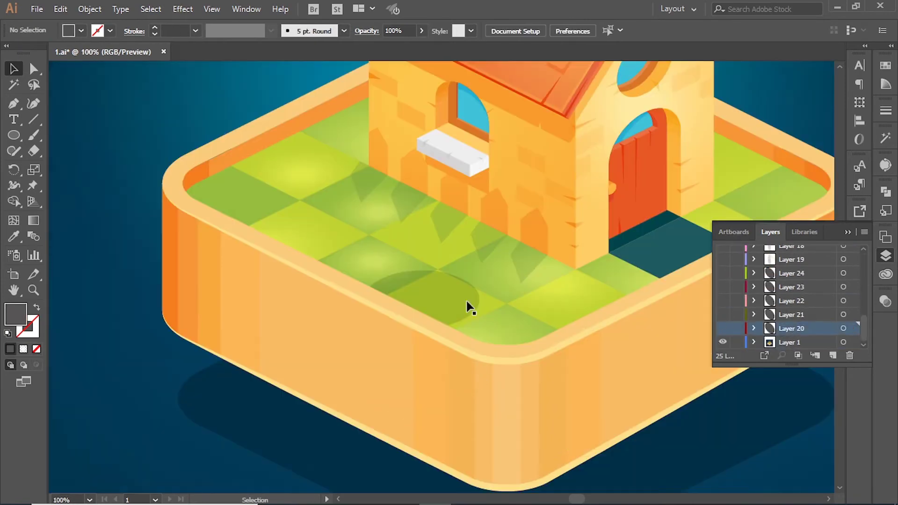
key("ctrl+minus")
key("ctrl+minus")
key("ctrl+minus")
left_click(477, 184)
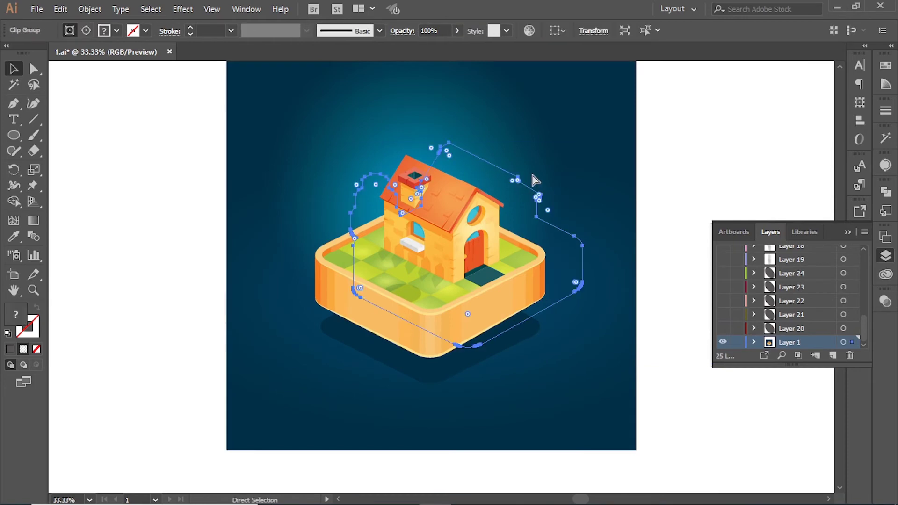
key("ctrl+shift+a")
key("ctrl+plus")
key("ctrl+plus")
left_click_drag(547, 365, 610, 234)
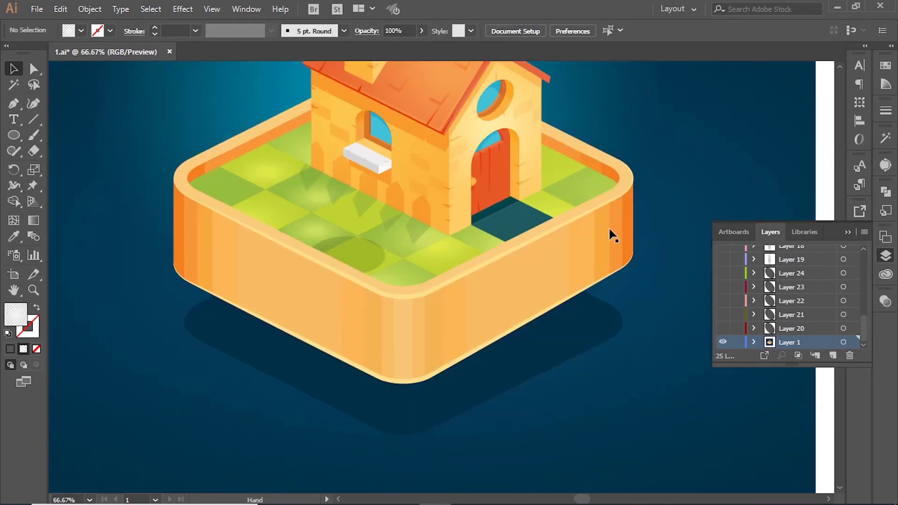
left_click(631, 272)
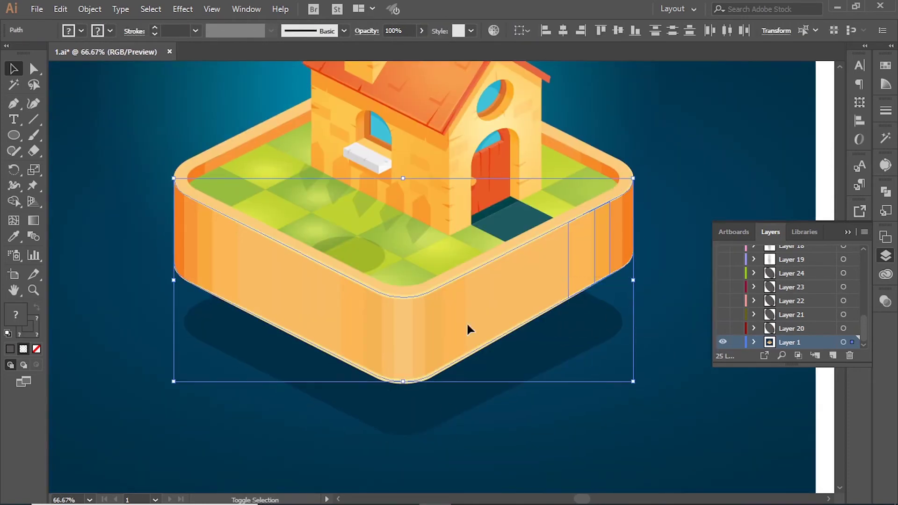
Cut the platform's vertical side-wall strips and paste them in place on new Layer 26.
left_click_drag(150, 237, 230, 290)
key("ctrl+3")
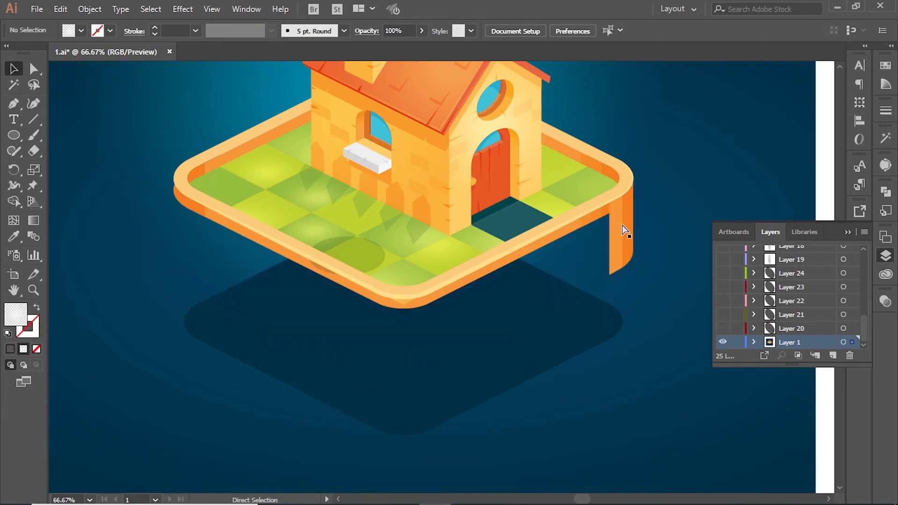
key("ctrl+alt+3")
key("Delete")
left_click(833, 357)
key("ctrl+f")
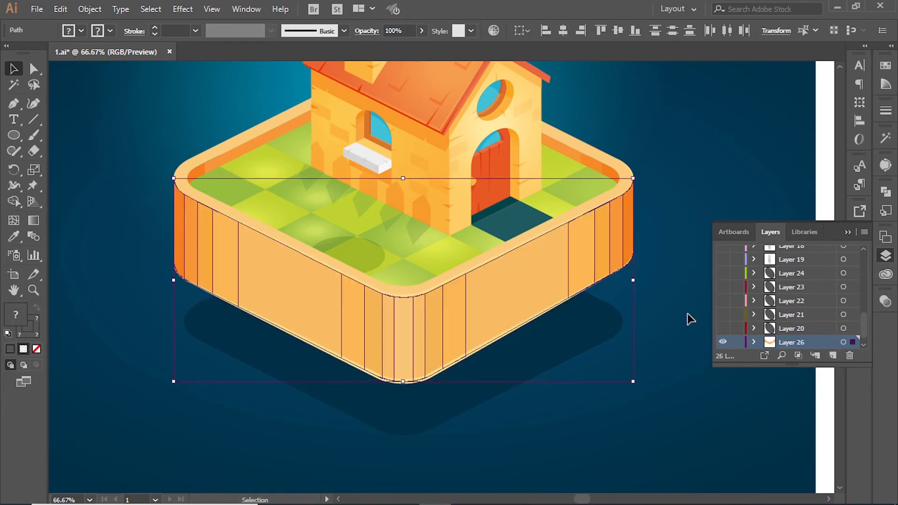
key("ctrl+shift+a")
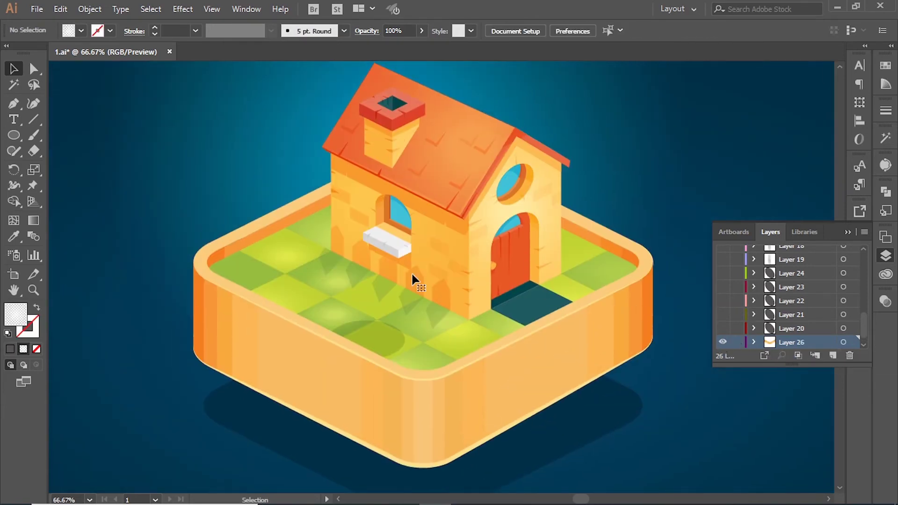
Select the house wall group and add a new Layer 27.
left_click(412, 276)
left_click(478, 283)
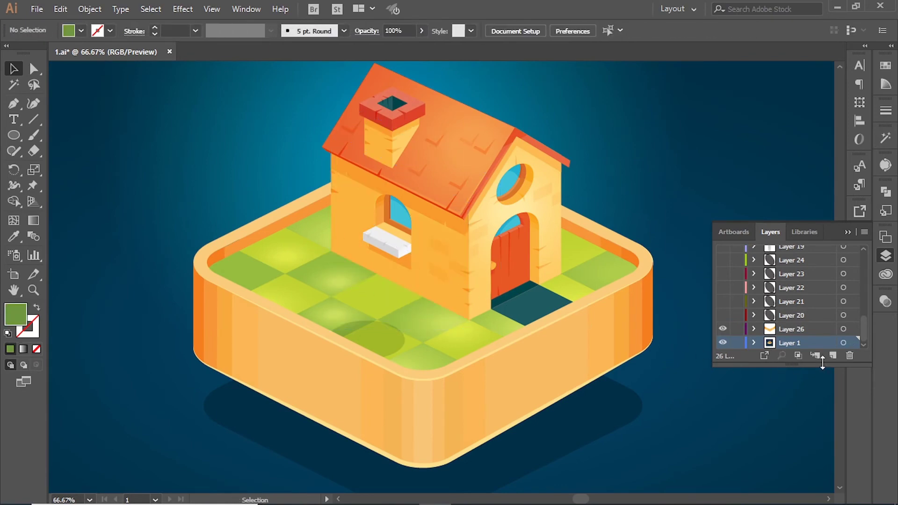
left_click(462, 251)
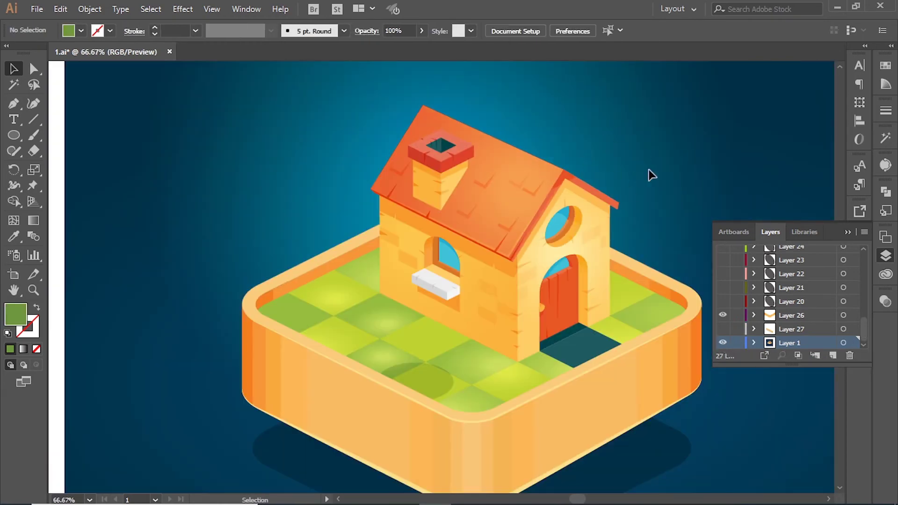
Delete the roof, front wall and remaining front wall pieces from the house.
left_click_drag(529, 189, 598, 229)
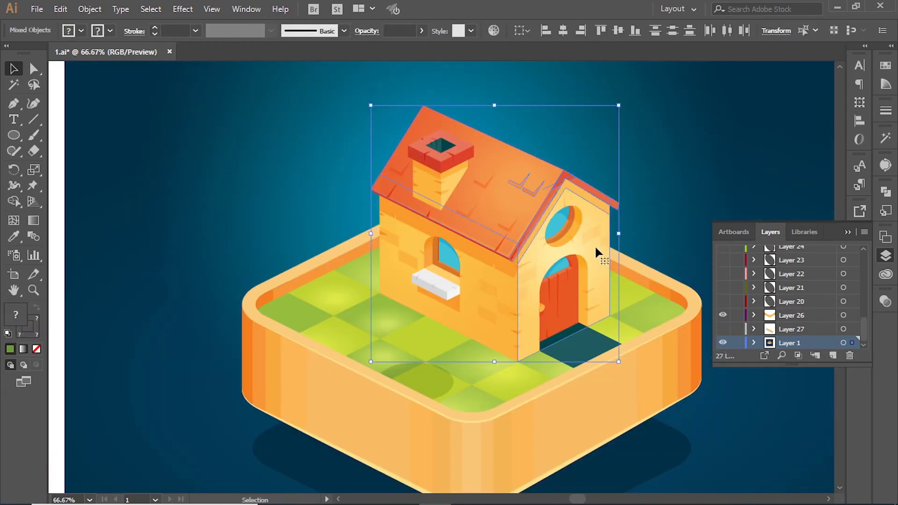
key("Delete")
left_click(538, 301)
key("ctrl+1")
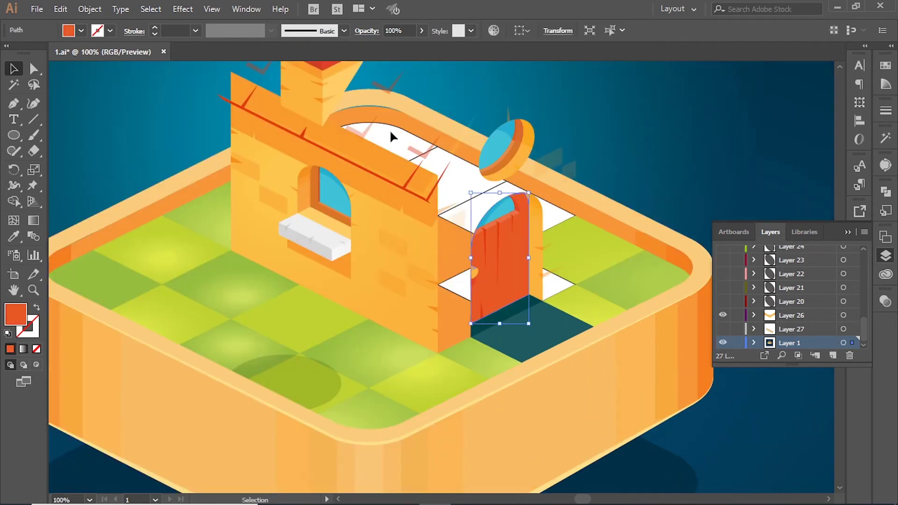
left_click(390, 135)
scroll(235, 304, "up", 5)
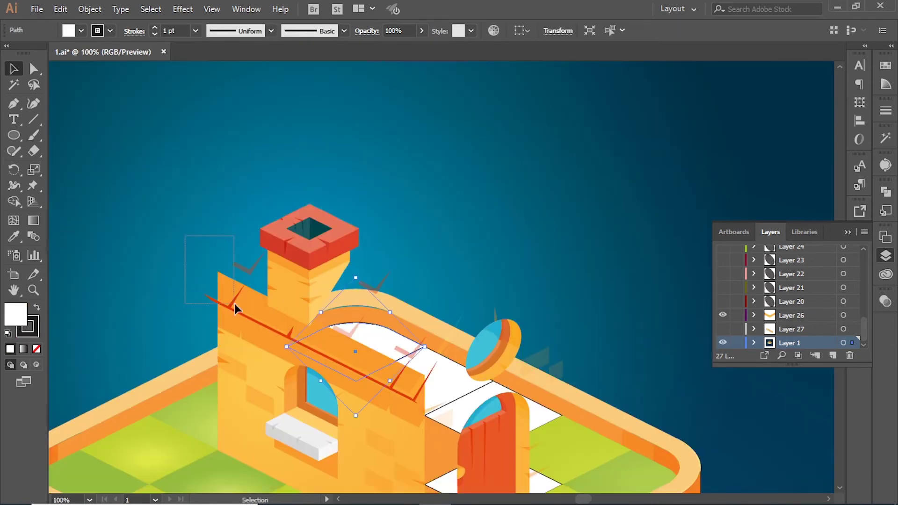
left_click_drag(185, 236, 235, 304)
key("Delete")
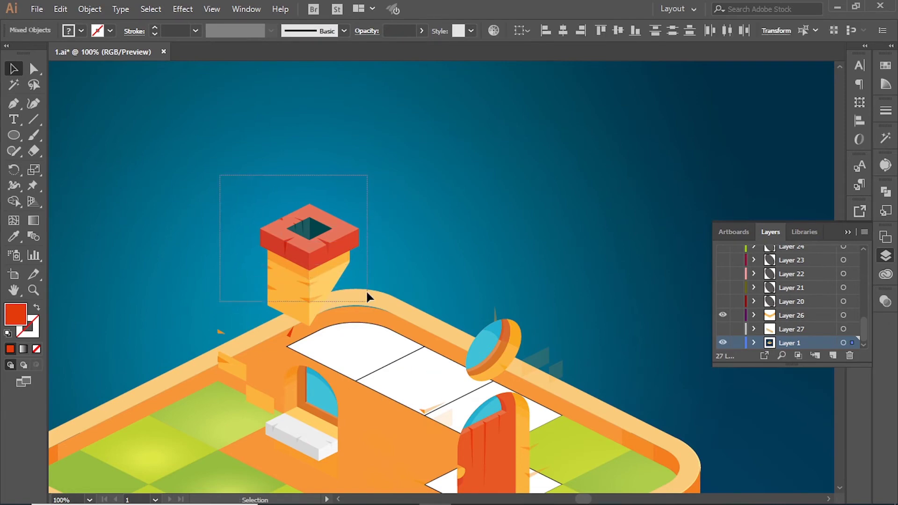
Move the chimney onto its own new layer with Paste in Front, then hide it.
left_click_drag(220, 287, 367, 299)
key("ctrl+x")
key("ctrl+l")
key("ctrl+f")
left_click(722, 343)
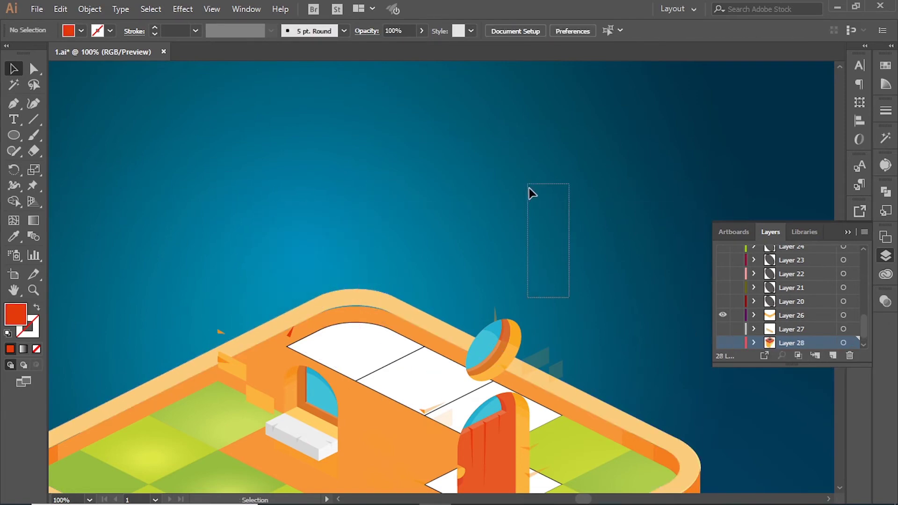
Remove the blue round window disc and hide the layer holding it.
scroll(487, 224, "down", 3)
left_click_drag(481, 252, 536, 227)
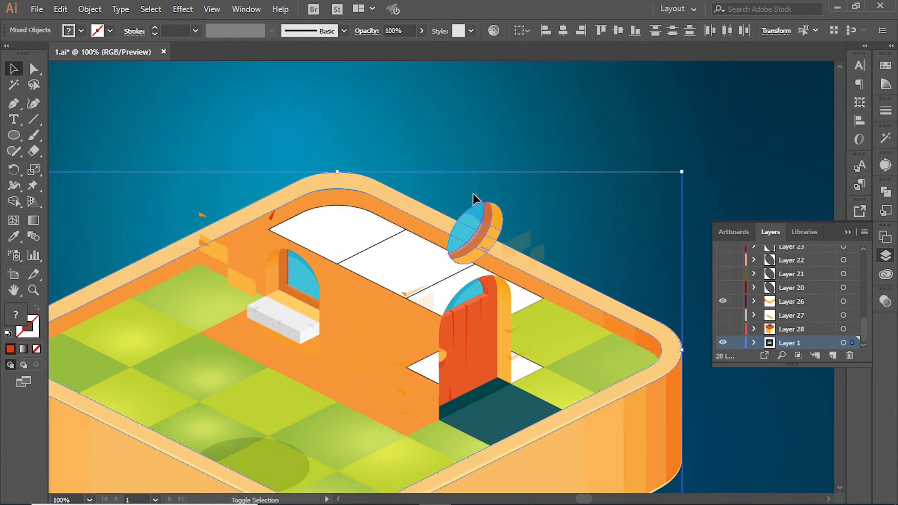
left_click(491, 210)
key("Delete")
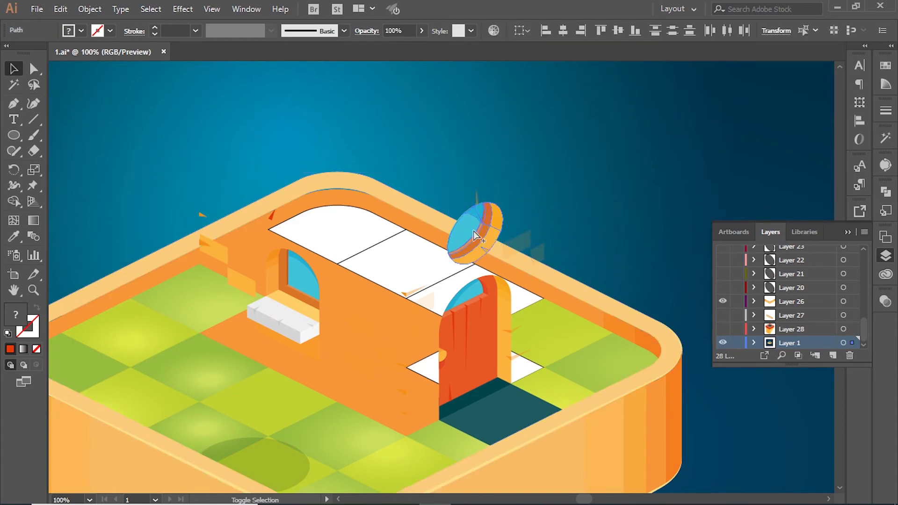
left_click(723, 342)
Select the door and floor tiles, dropping extra objects and a grass tile.
scroll(486, 224, "down", 3)
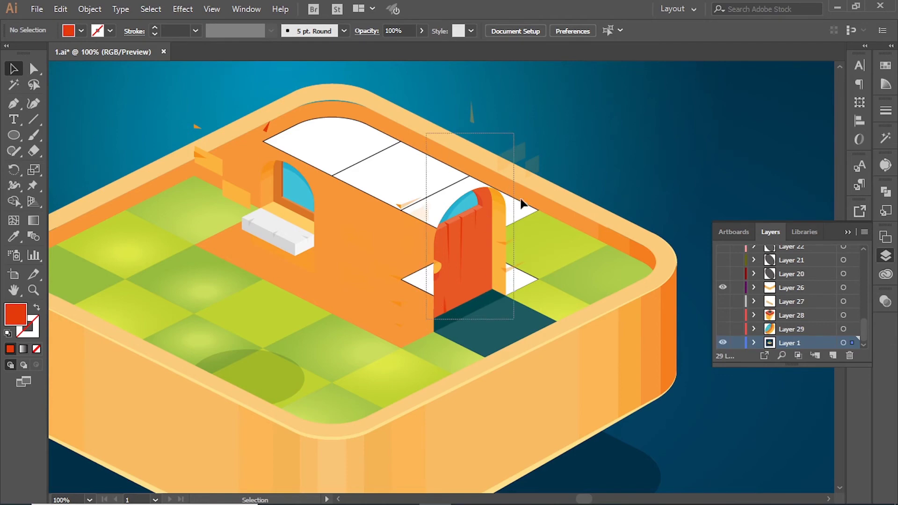
left_click(507, 198)
left_click(545, 253, "shift")
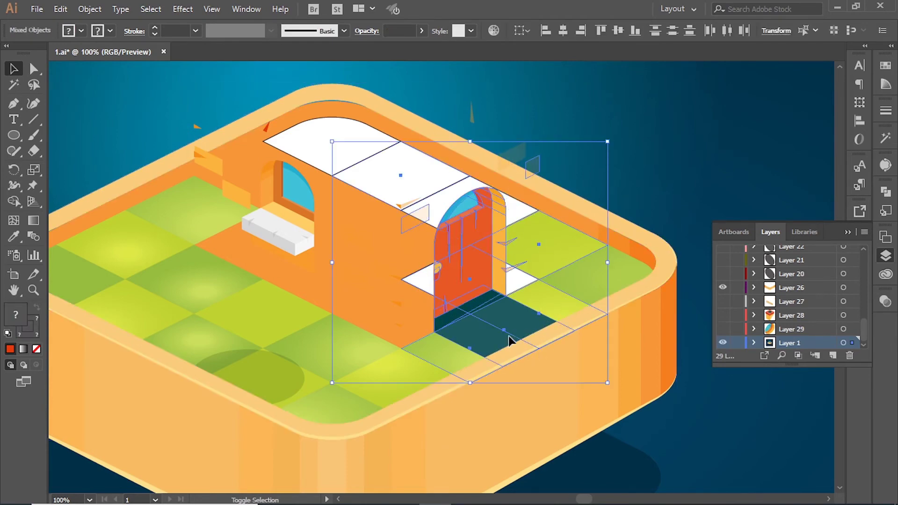
left_click(453, 346, "shift")
left_click(394, 300, "shift")
scroll(538, 199, "up", 1)
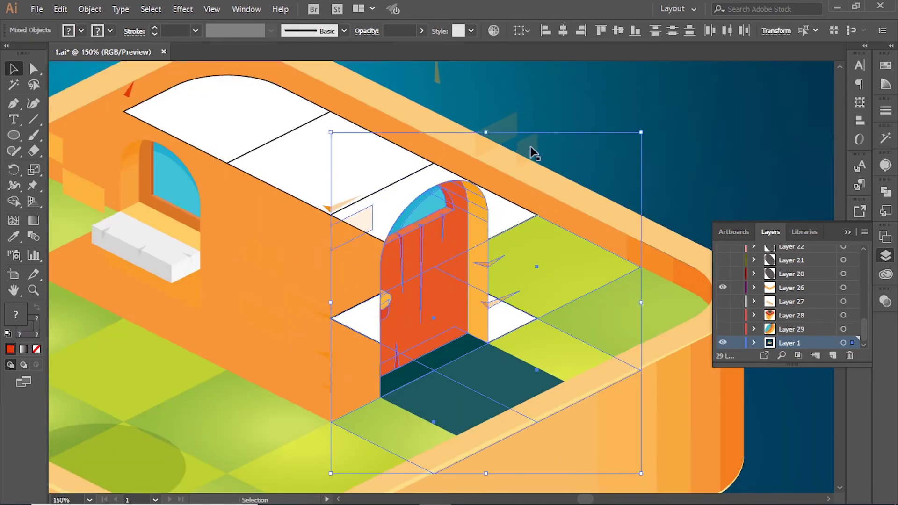
left_click(531, 150, "shift")
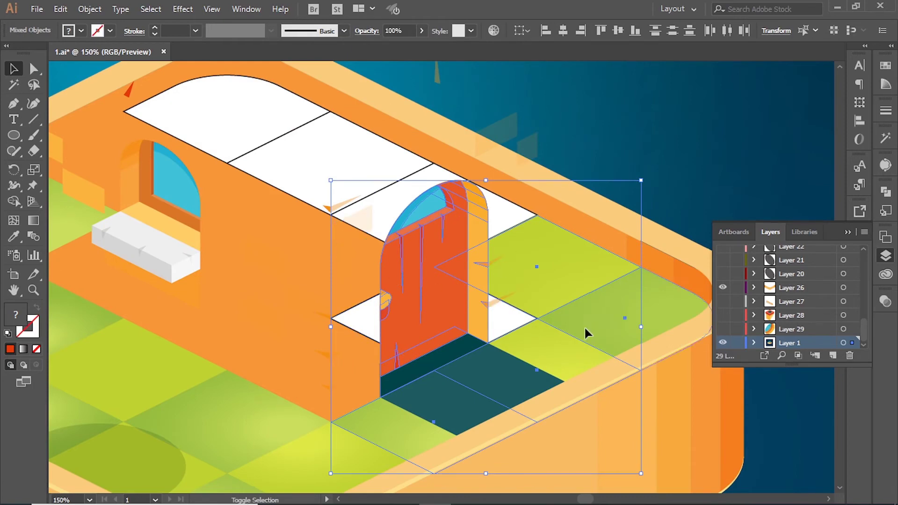
key("a")
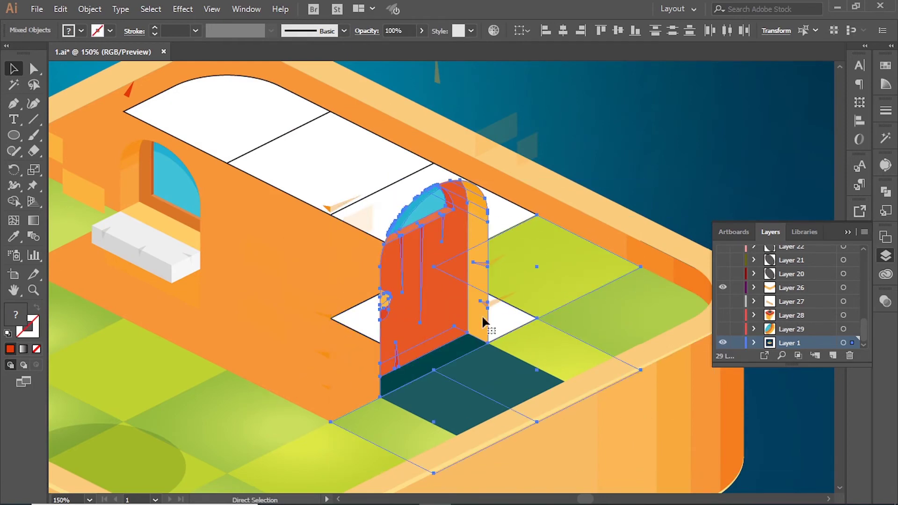
key("v")
Cut and paste the door and floor tiles, then undo to restore them.
key("ctrl+x")
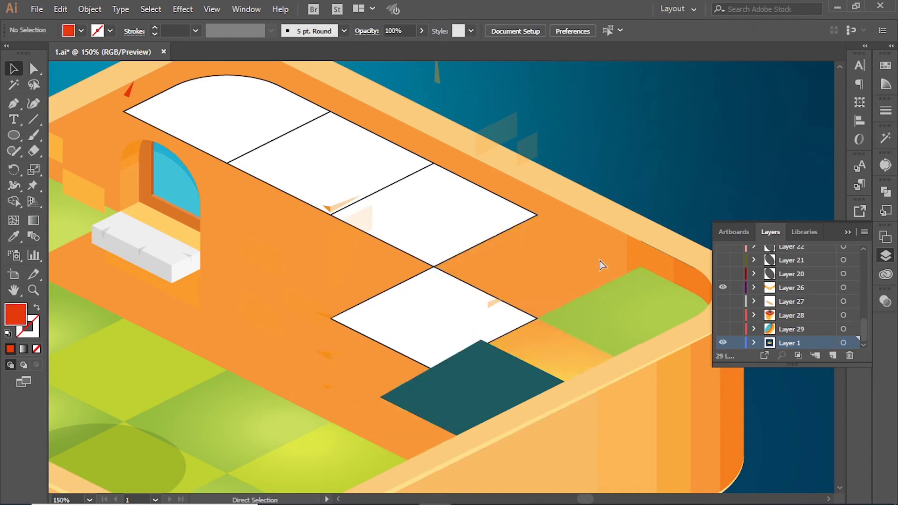
key("ctrl+minus")
key("ctrl+minus")
scroll(327, 233, "right", 10)
key("ctrl+v")
left_click(432, 342)
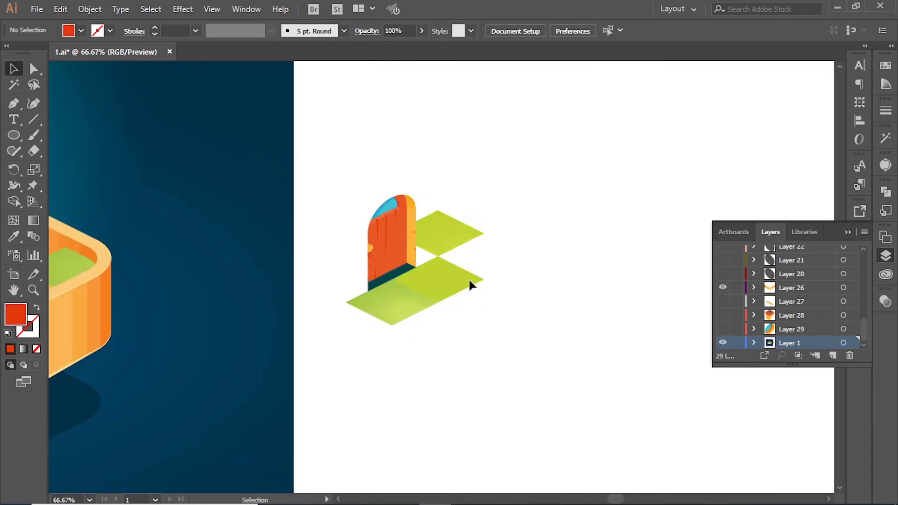
left_click(468, 278)
key("a")
key("ctrl+z")
key("ctrl+t")
key("ctrl+t")
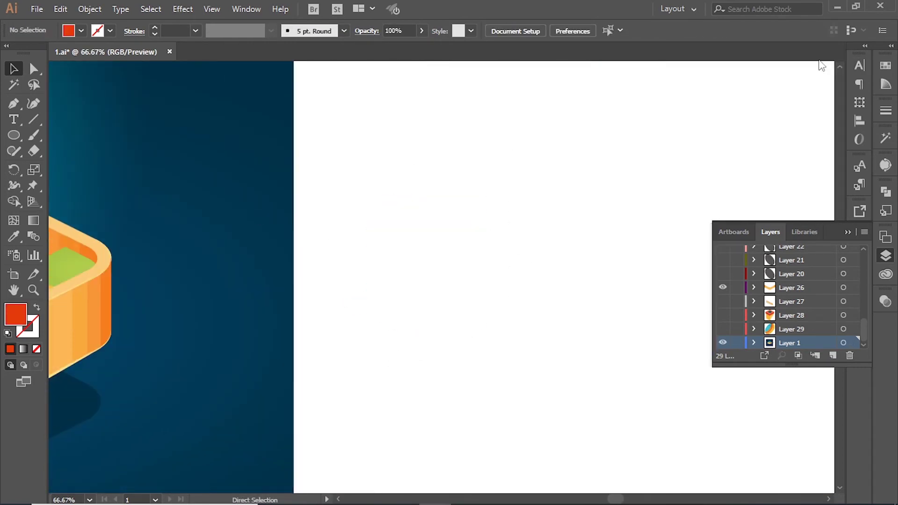
key("ctrl+z")
left_click(392, 167)
key("ctrl+1")
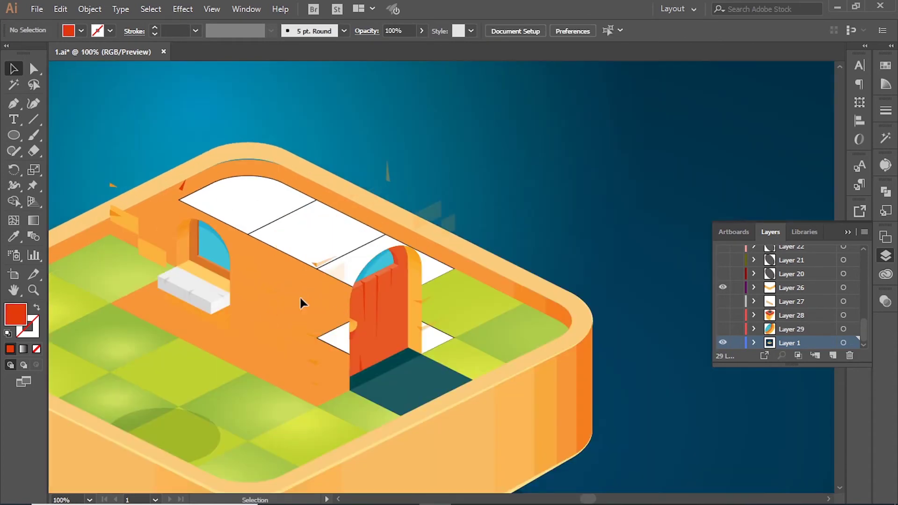
Cut the window off the house wall and create a new layer.
left_click(203, 272)
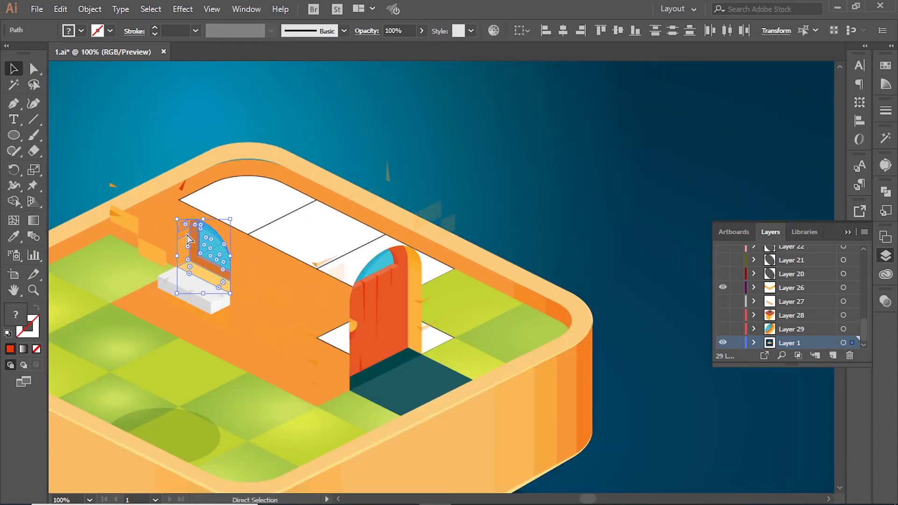
key("ctrl+x")
left_click_drag(101, 189, 322, 322)
key("ctrl+v")
key("Delete")
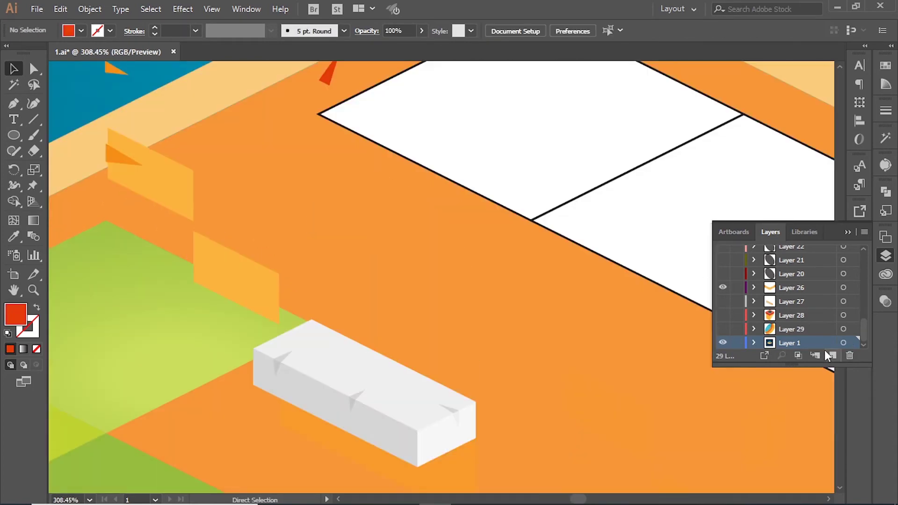
left_click(828, 354)
Select the white step path, add a layer for it, then reactivate Layer 1.
left_click(281, 440)
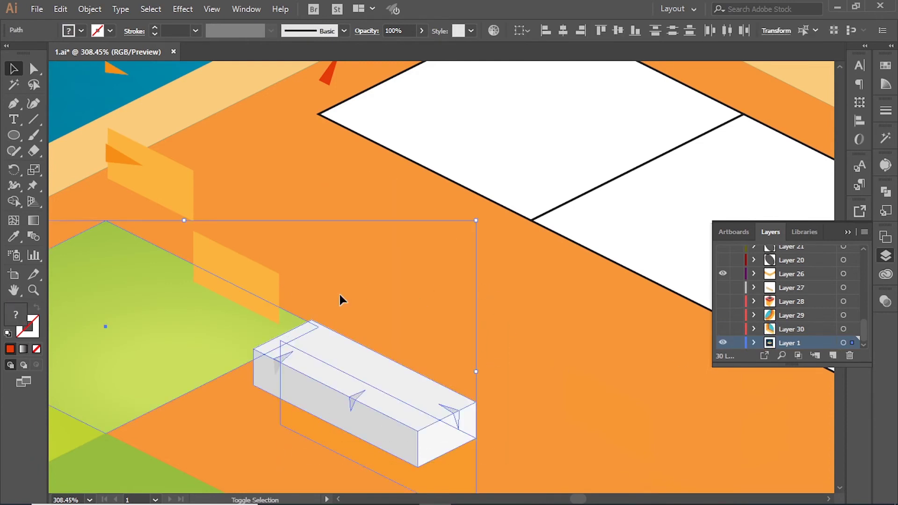
left_click_drag(546, 374, 351, 465)
left_click_drag(519, 392, 399, 450)
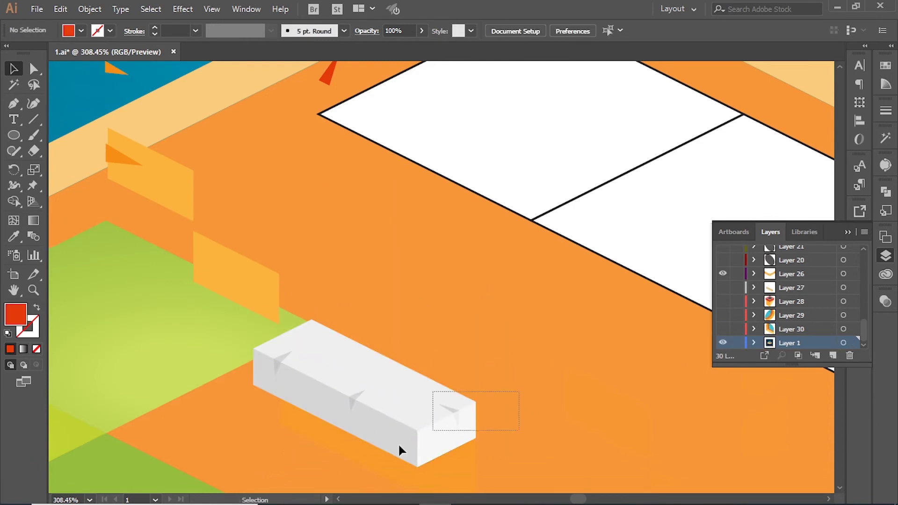
left_click_drag(270, 469, 271, 469)
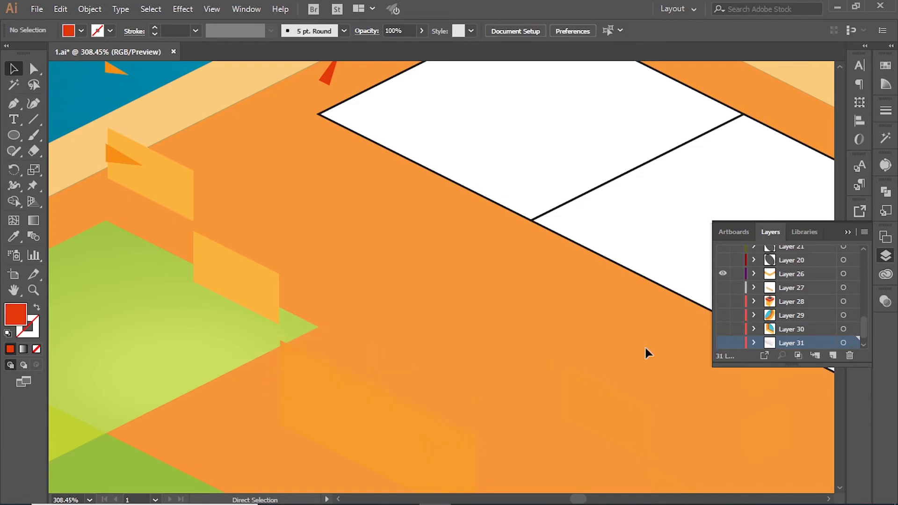
left_click(833, 355)
left_click(497, 278, "alt")
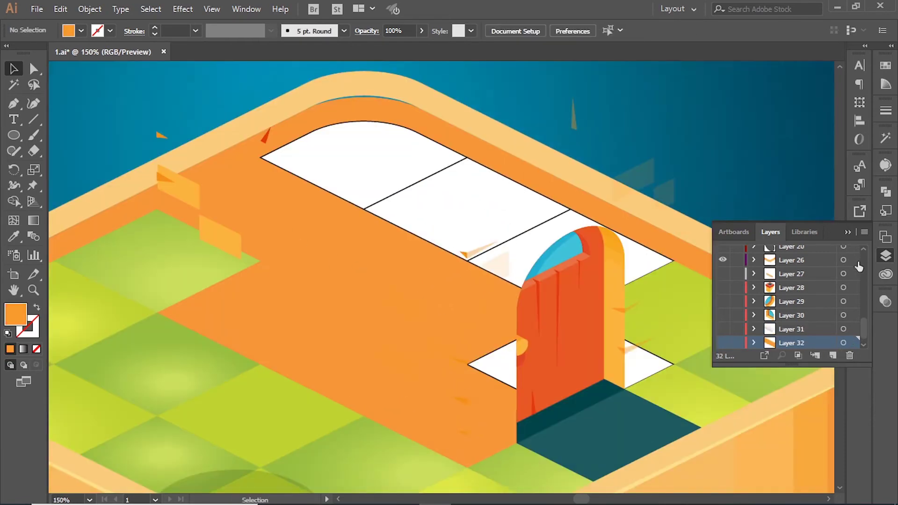
left_click(218, 162)
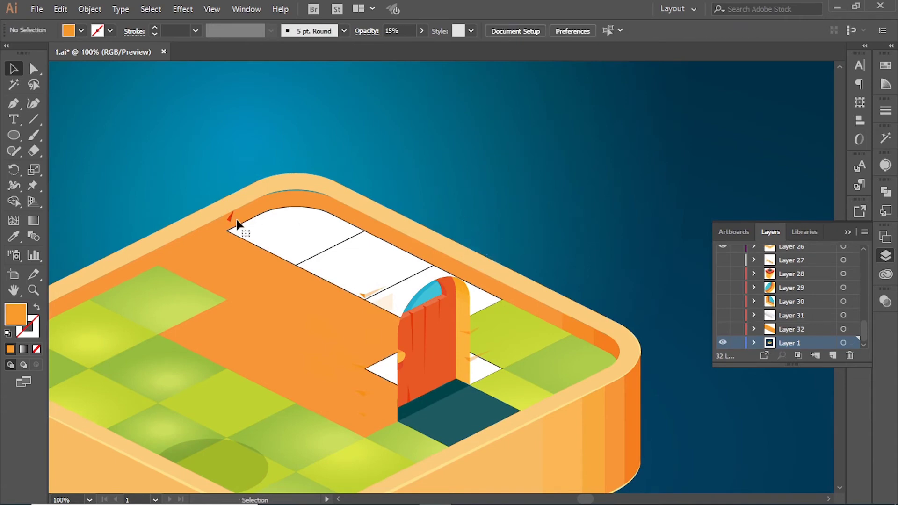
Delete the red wall sliver, white floor shapes and right green tiles.
left_click_drag(231, 216, 377, 304)
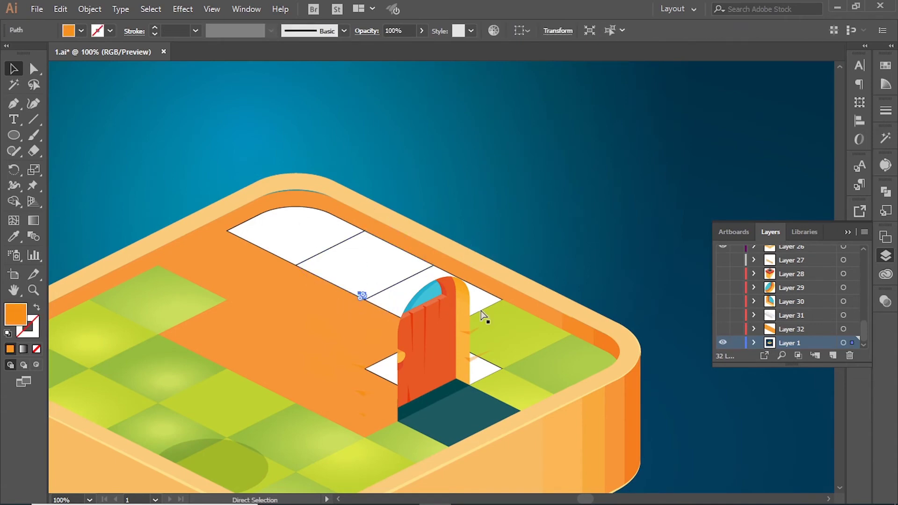
left_click_drag(557, 251, 499, 369)
key("Delete")
left_click_drag(505, 227, 297, 258)
key("Delete")
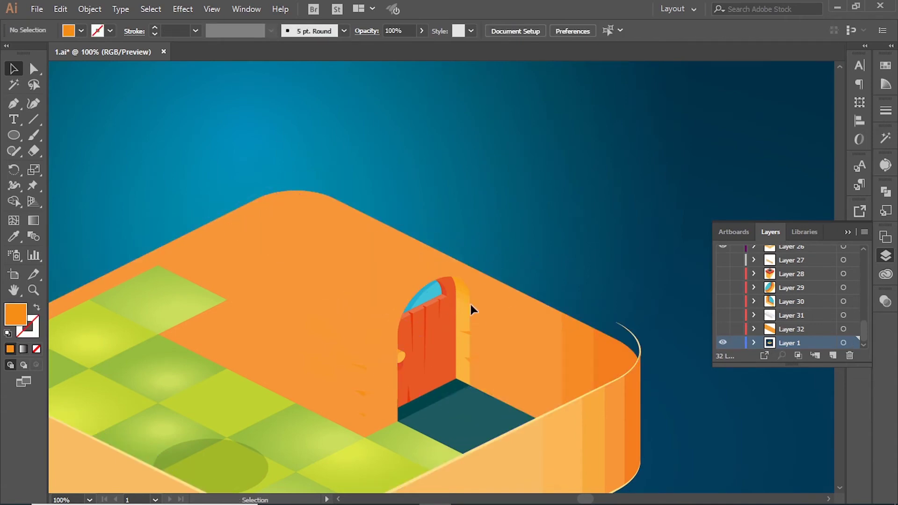
Isolate the door group and remove the door artwork from Layer 1.
left_click(440, 392)
key("Delete")
key("ctrl+z")
left_click(412, 400, "shift")
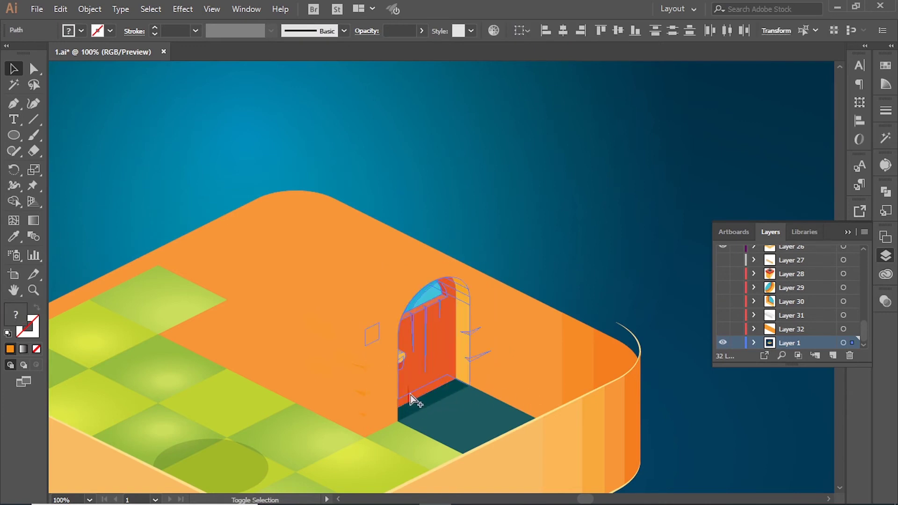
left_click(439, 405, "shift")
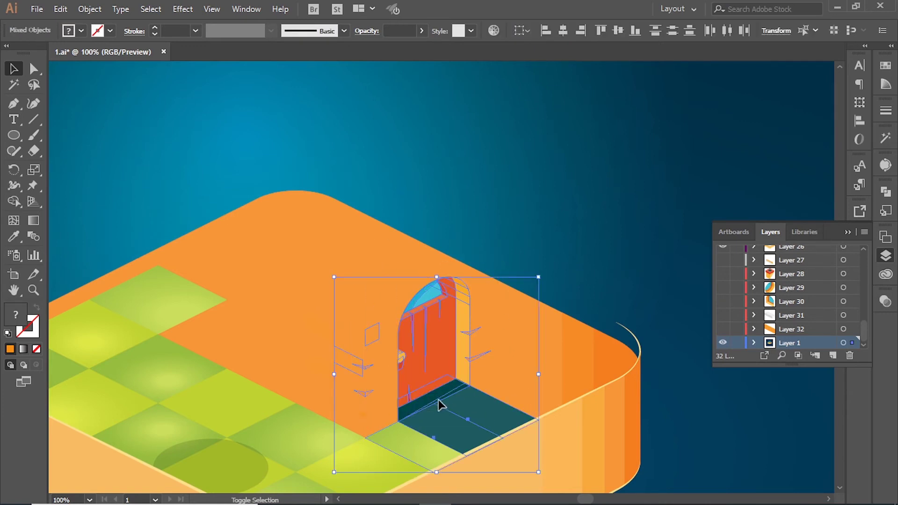
left_click(483, 427, "shift")
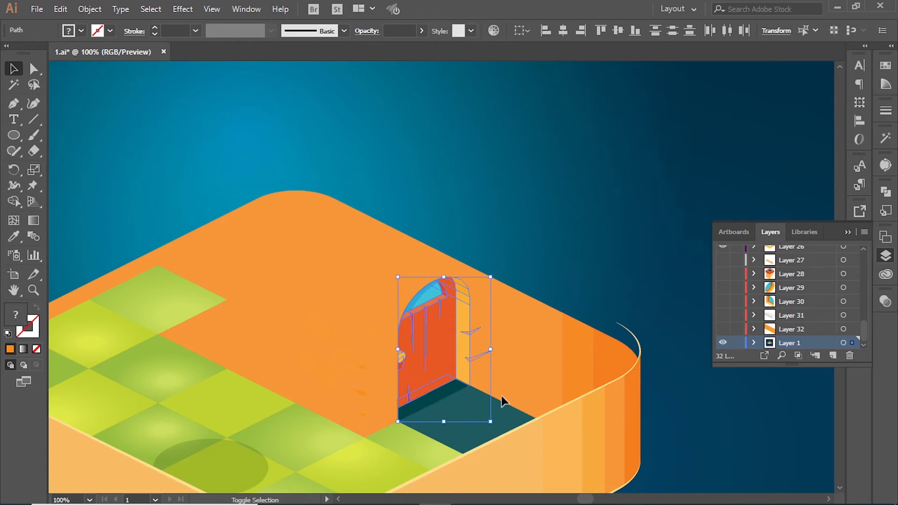
key("Delete")
key("ctrl+z")
key("Delete")
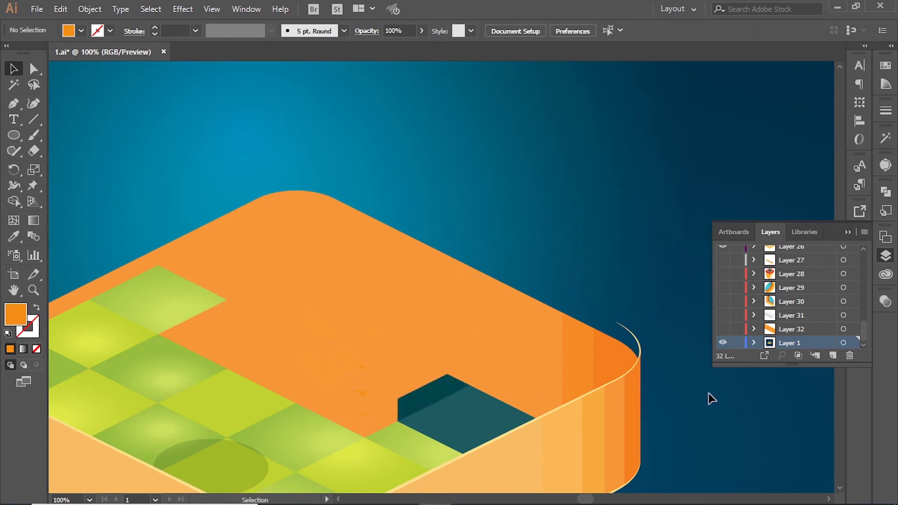
Put the dark teal floor shadow on a new layer with Paste in Front.
left_click(465, 401)
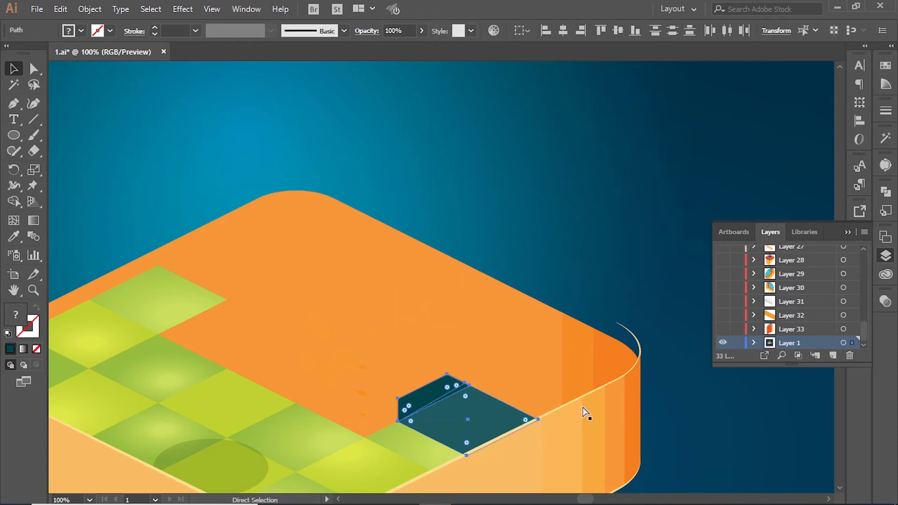
key("Delete")
left_click(833, 357)
key("ctrl+f")
key("ctrl+minus")
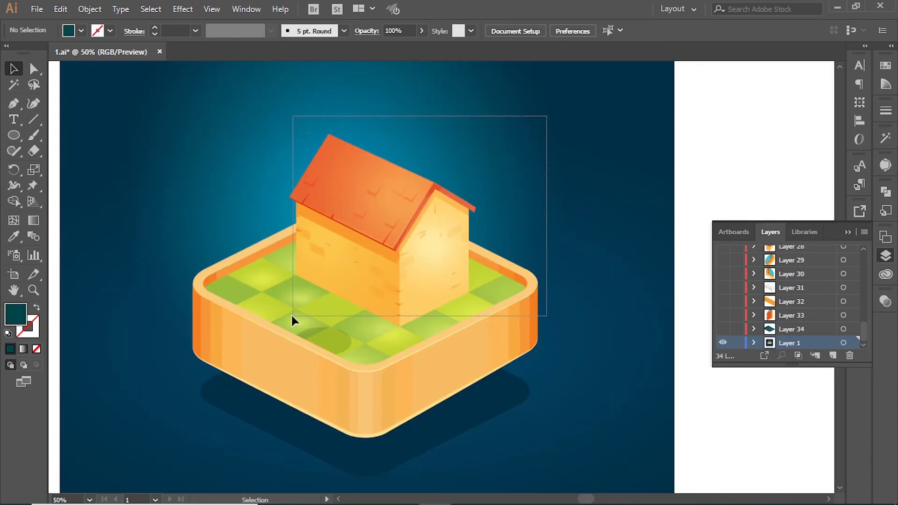
Hide the tall orange base walls layer and delete the cream rim and right grass tiles.
key("ctrl+a")
key("ctrl+shift+a")
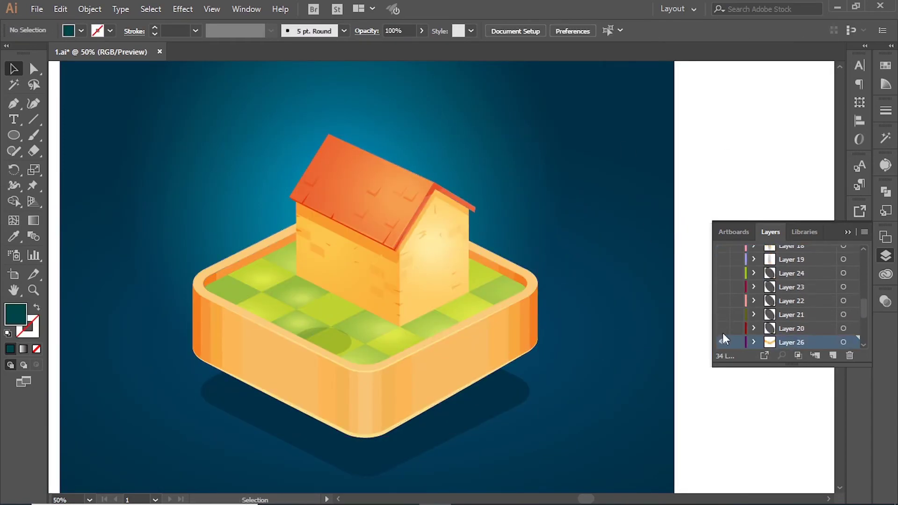
left_click(722, 342)
key("ctrl+plus")
left_click_drag(659, 98, 287, 341)
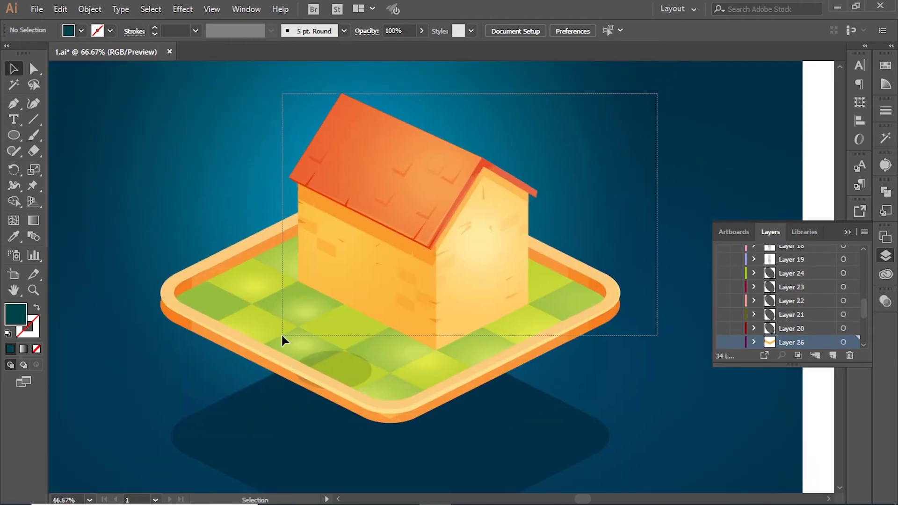
left_click_drag(645, 217, 567, 359)
key("Delete")
Delete the middle, left and top-left grass tiles, then the house walls and roof.
key("Delete")
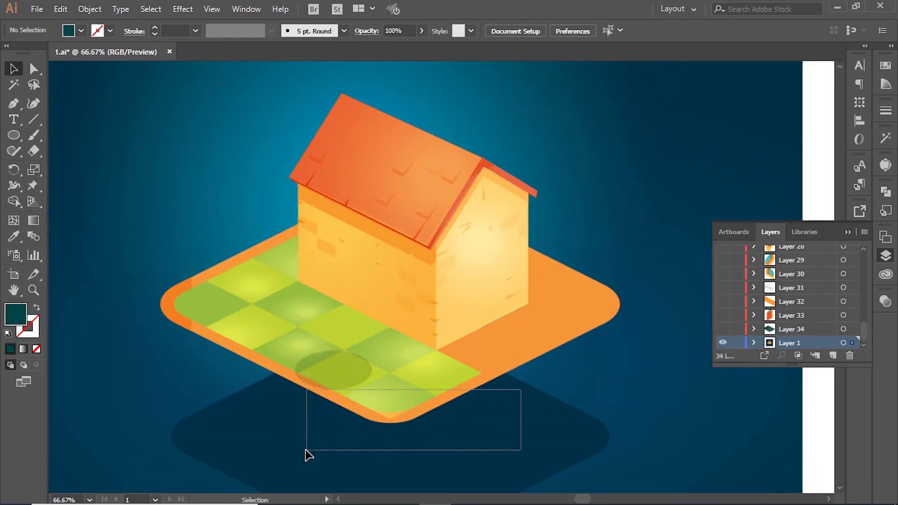
left_click_drag(521, 387, 307, 455)
key("Delete")
left_click_drag(375, 449, 271, 338)
key("Delete")
left_click_drag(346, 351, 190, 313)
key("Delete")
left_click_drag(170, 237, 276, 304)
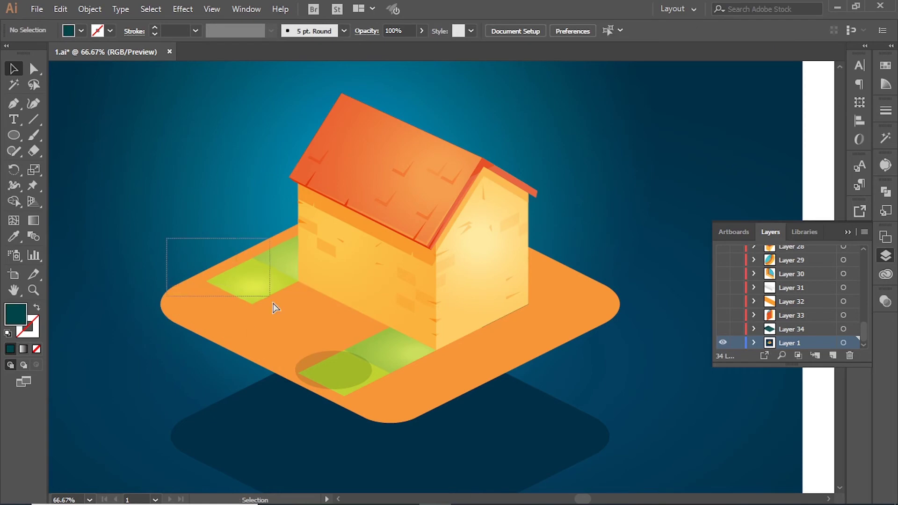
key("Delete")
left_click_drag(607, 113, 258, 338)
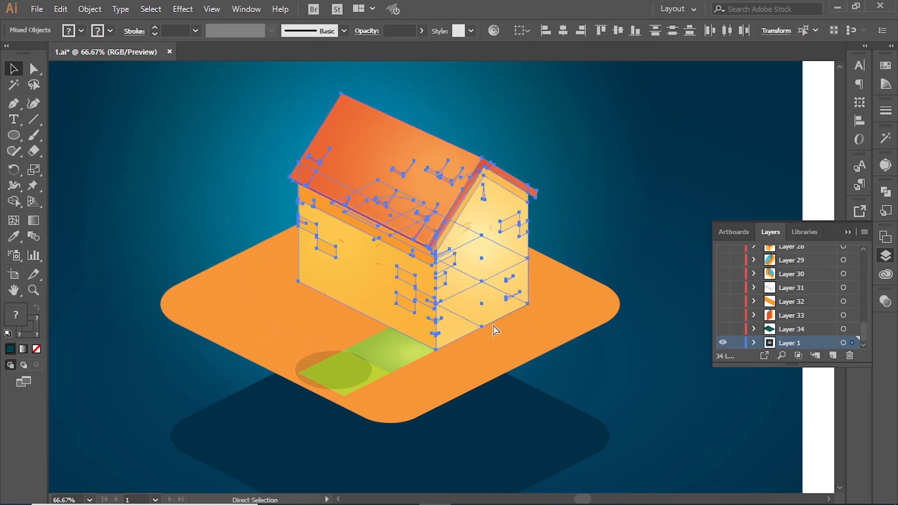
key("Delete")
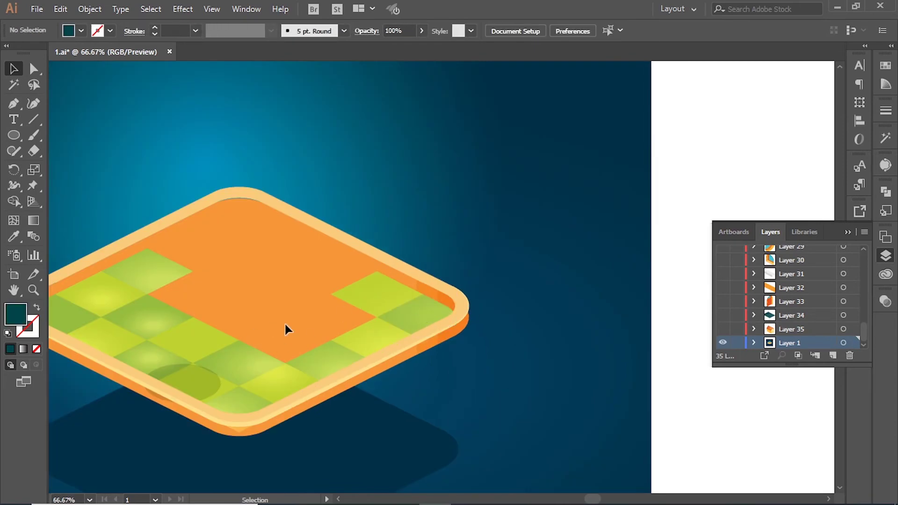
Move the platform rim onto new Layer 36 and hide the other layers.
key("ctrl+a")
key("ctrl+minus")
key("ctrl+minus")
key("ctrl+shift+a")
scroll(496, 230, "up", 2)
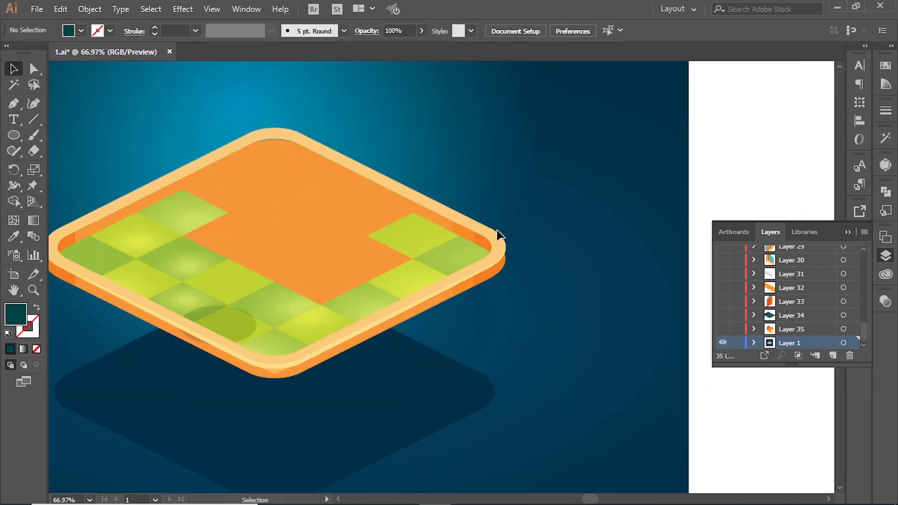
left_click_drag(505, 257, 505, 262)
key("ctrl+x")
left_click(833, 355)
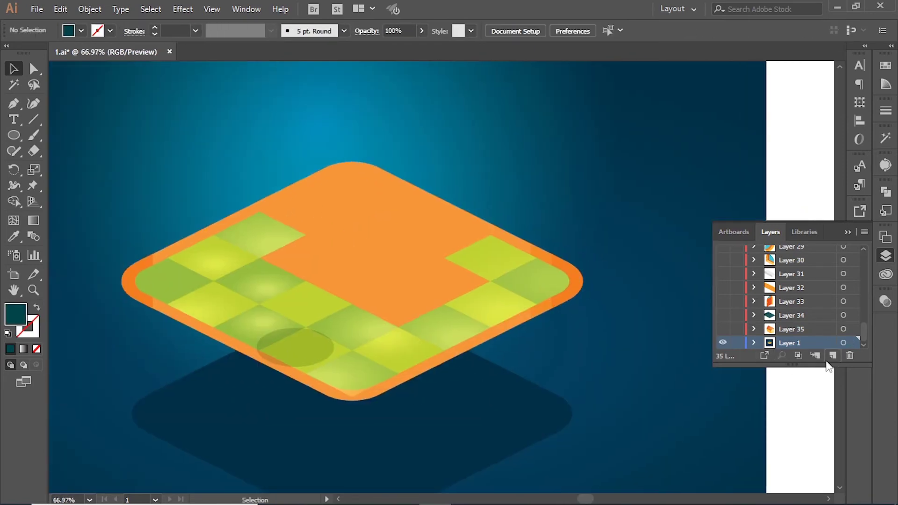
key("ctrl+f")
left_click(723, 341, "alt")
Move the orange top face and end pieces onto new Layer 37 with Paste in Front.
key("a")
left_click(511, 257)
key("ctrl+x")
left_click(832, 356)
key("ctrl+f")
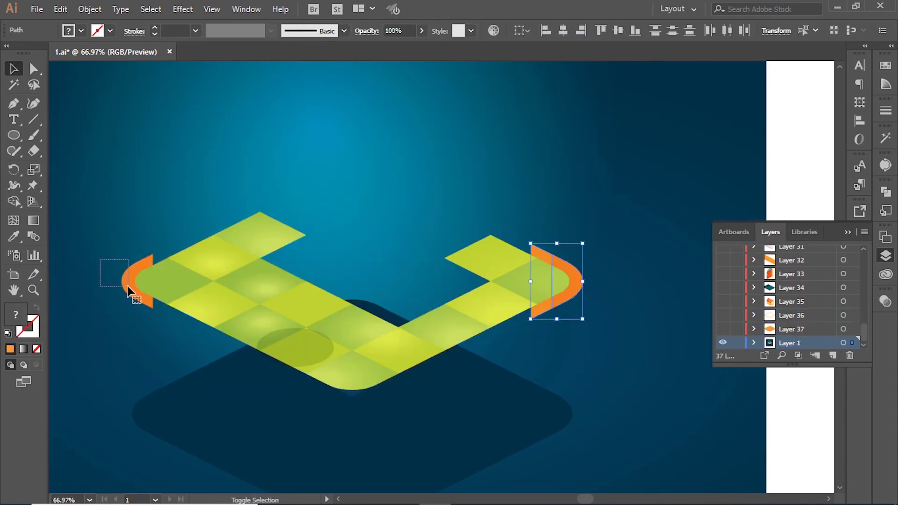
key("ctrl+x")
left_click(788, 329)
key("ctrl+f")
key("Return")
Alt-drag copies of the left grass tiles into the empty middle gaps of the grid.
key("ctrl+z")
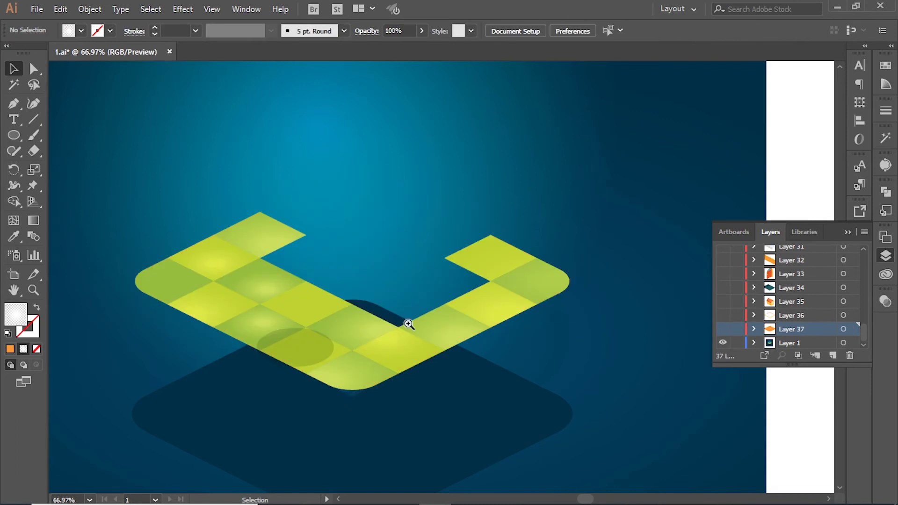
left_click(409, 323)
left_click_drag(202, 170, 203, 172)
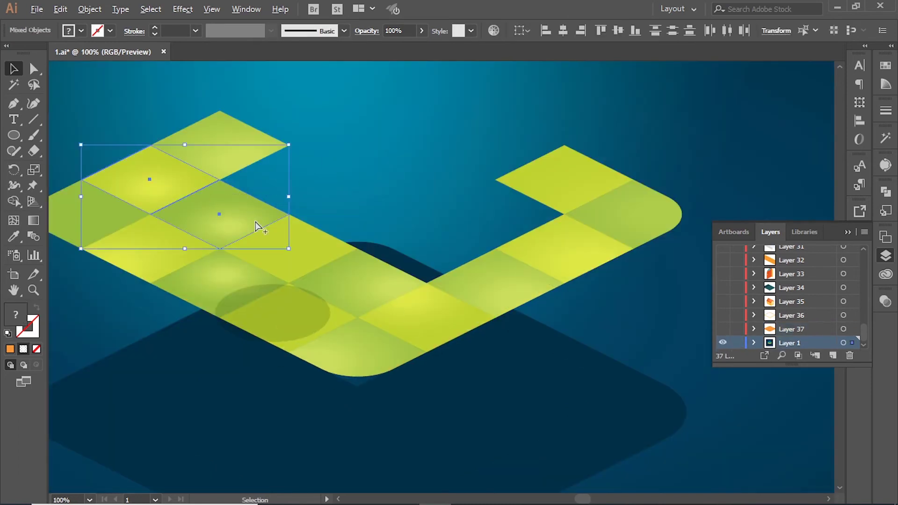
left_click_drag(256, 222, 444, 252)
left_click(444, 251, "ctrl+alt")
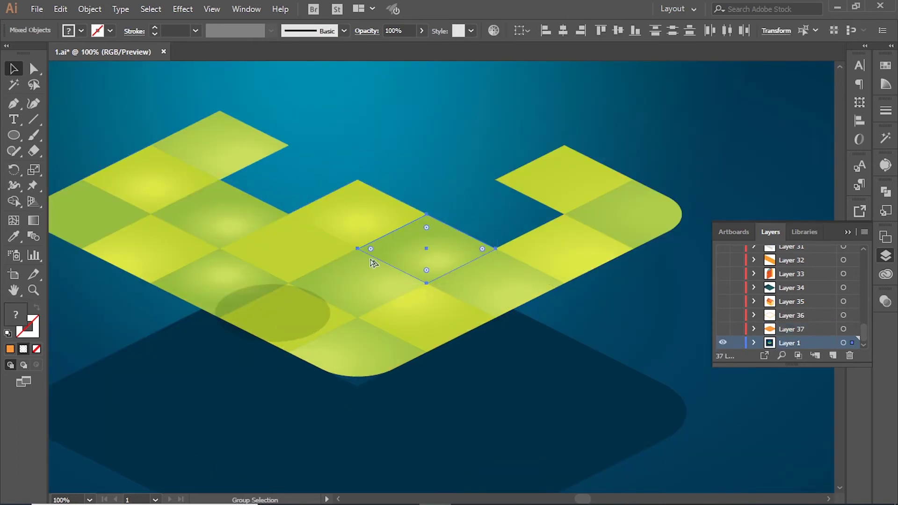
left_click_drag(292, 219, 292, 220)
left_click(428, 209)
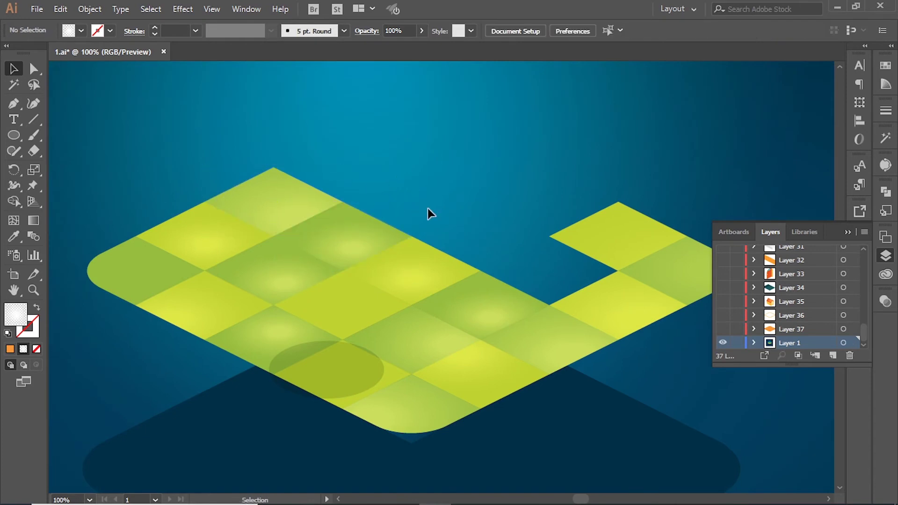
Move the loose top diamond tile into the remaining grid gap.
left_click(371, 234)
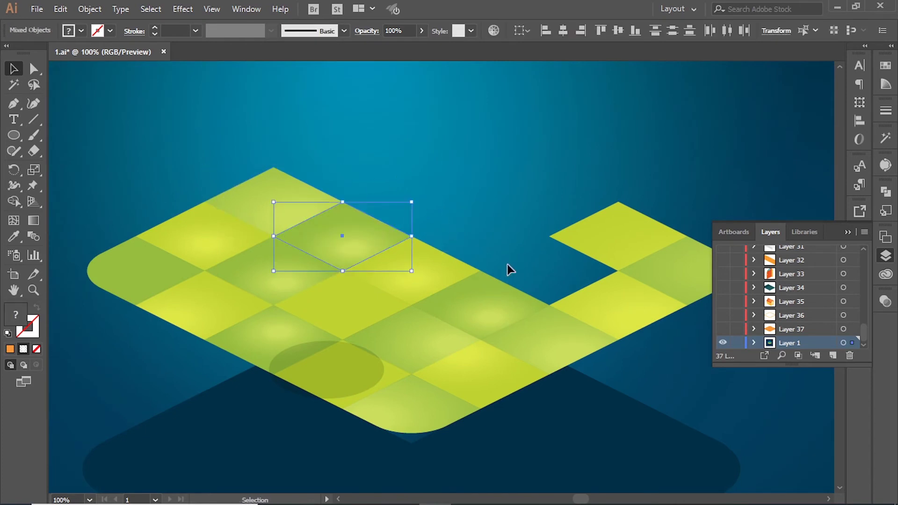
left_click(449, 272)
key("ctrl+z")
key("ctrl+z")
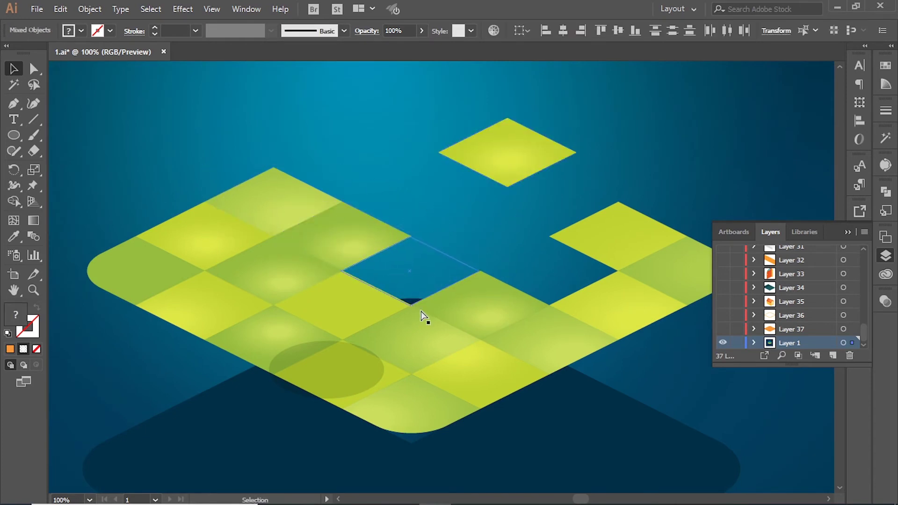
mouse_move(421, 311)
left_mouse_down()
mouse_move(511, 267)
mouse_move(436, 262)
left_mouse_up()
left_click_drag(409, 309, 410, 304)
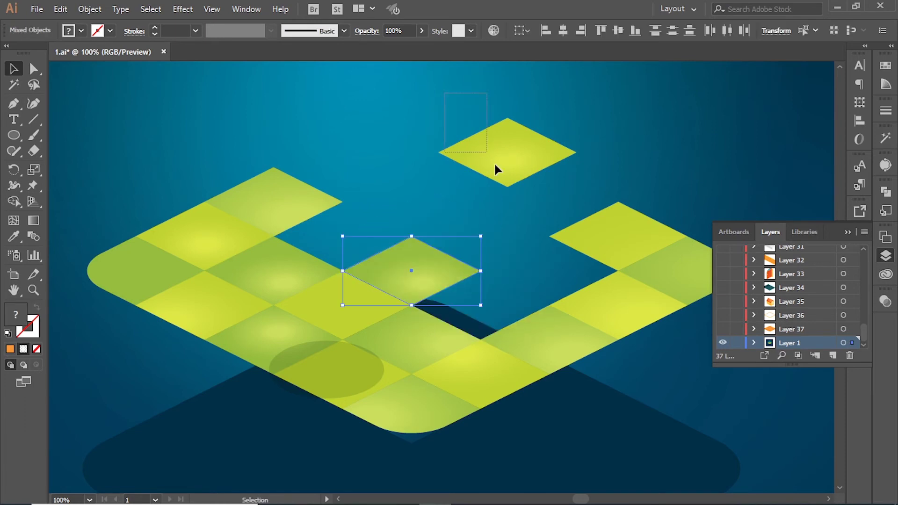
left_click(467, 159, "ctrl")
left_click_drag(293, 231, 275, 237)
left_click(481, 212)
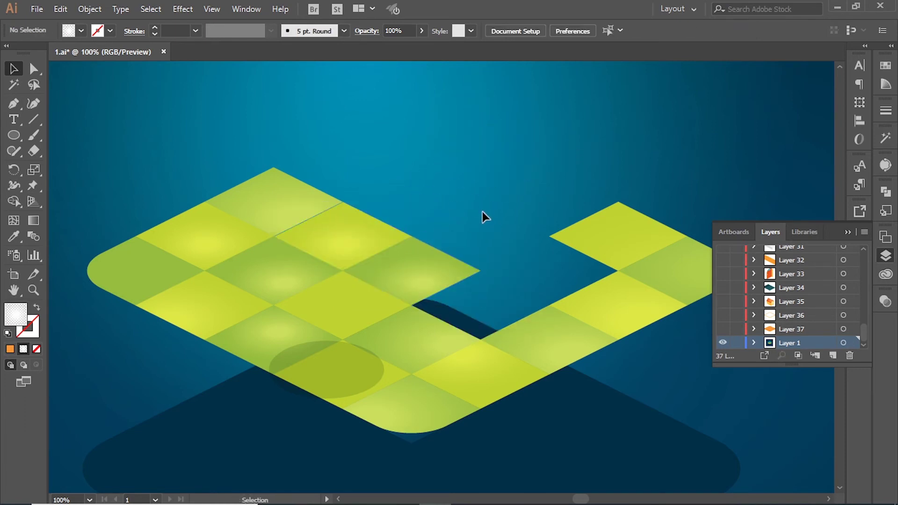
Pull the shadow shape's notch point to its left corner with Direct Selection.
scroll(402, 192, "up", 3)
key("a")
left_click(441, 226)
scroll(441, 226, "up", 5)
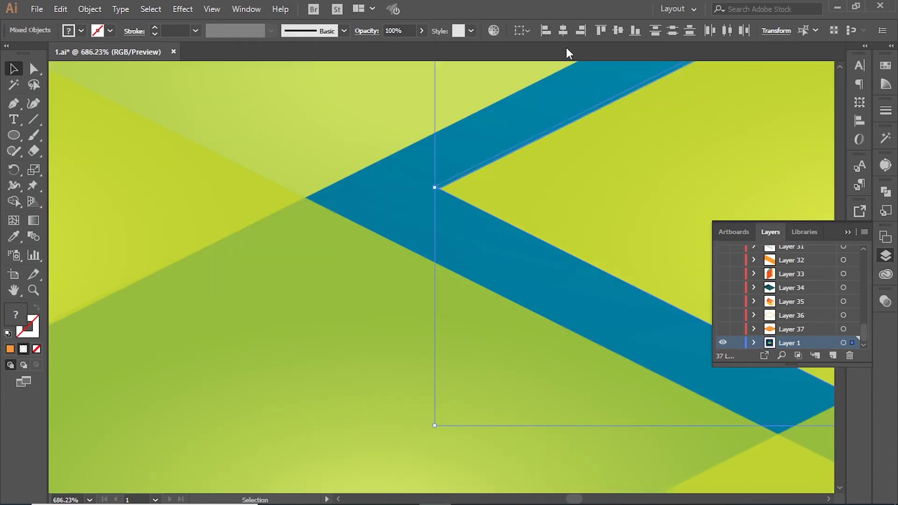
left_click_drag(438, 187, 305, 197)
key("ctrl+1")
key("v")
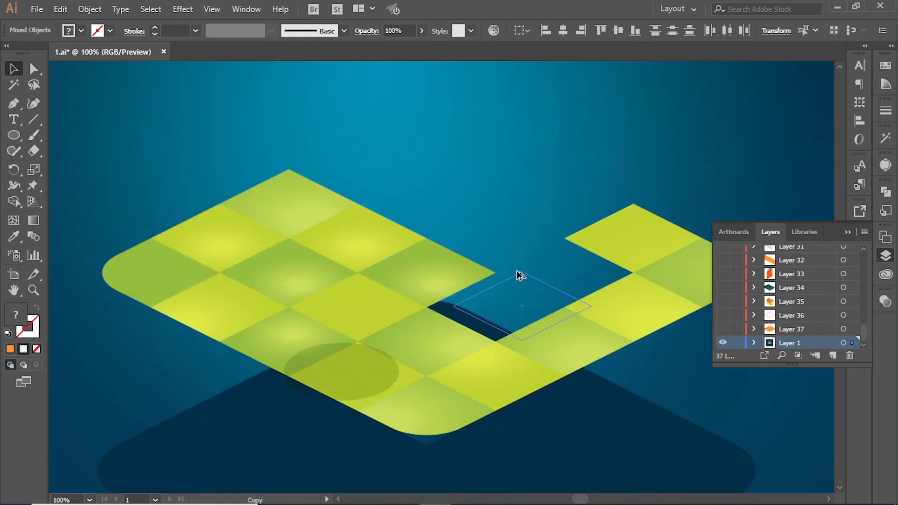
Copy three top-row tiles and a single tile into the empty top slots.
left_click_drag(500, 277, 497, 276)
mouse_move(500, 196)
left_mouse_down()
mouse_move(466, 229)
mouse_move(379, 251)
mouse_move(363, 214)
mouse_move(563, 168)
left_mouse_up()
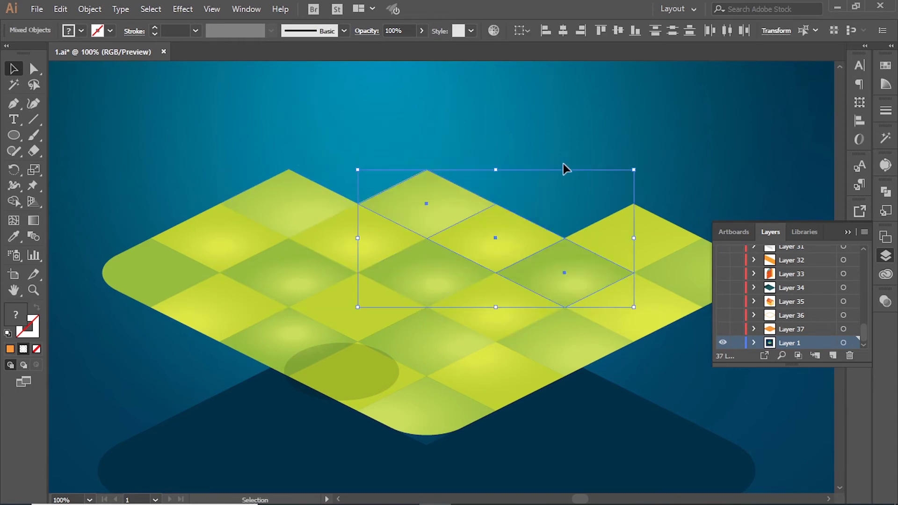
left_click(482, 266, "ctrl+alt")
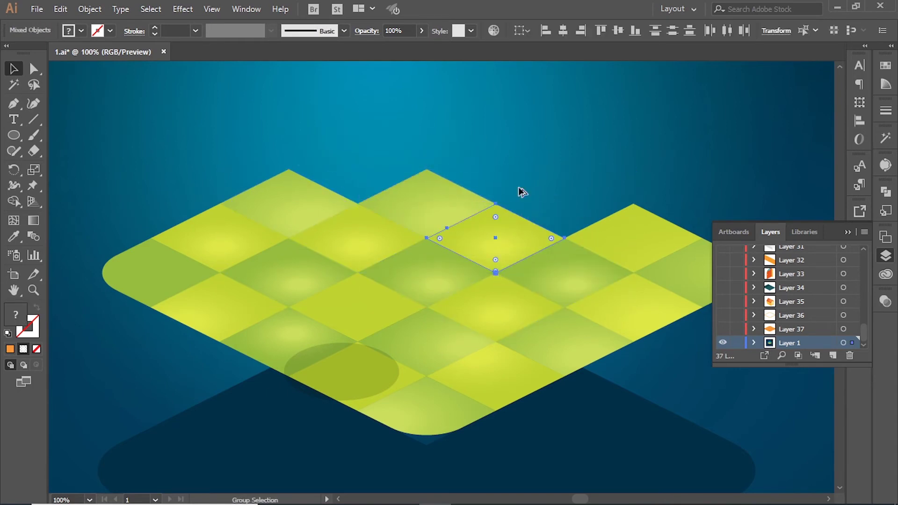
left_click_drag(498, 275, 438, 162)
left_click_drag(358, 211, 358, 211)
left_click(519, 169)
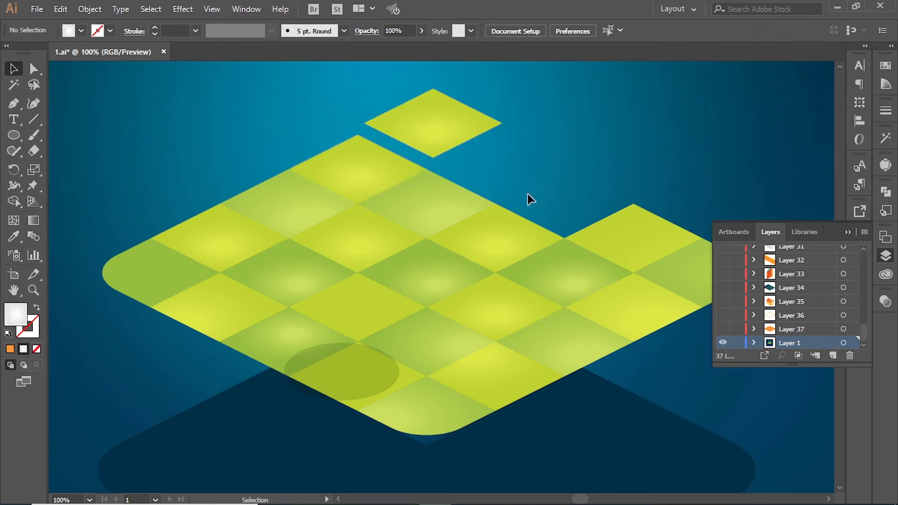
Align the top tile with the grid and fill the last empty top slot.
left_click(435, 152)
mouse_move(579, 176)
left_mouse_down()
mouse_move(545, 191)
mouse_move(495, 170)
left_mouse_up()
scroll(498, 178, "up", 3)
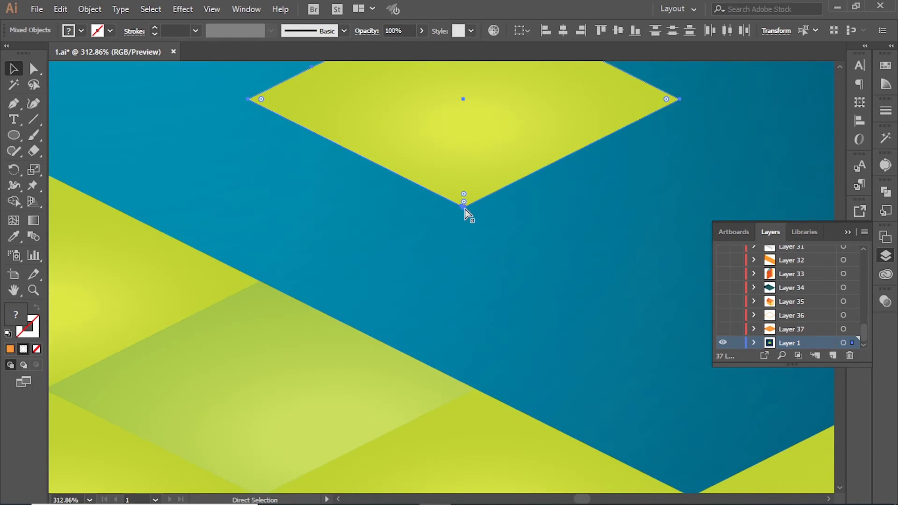
left_click_drag(465, 209, 476, 390)
scroll(476, 388, "down", 2)
key("ctrl+shift+a")
left_click(551, 237, "ctrl+alt")
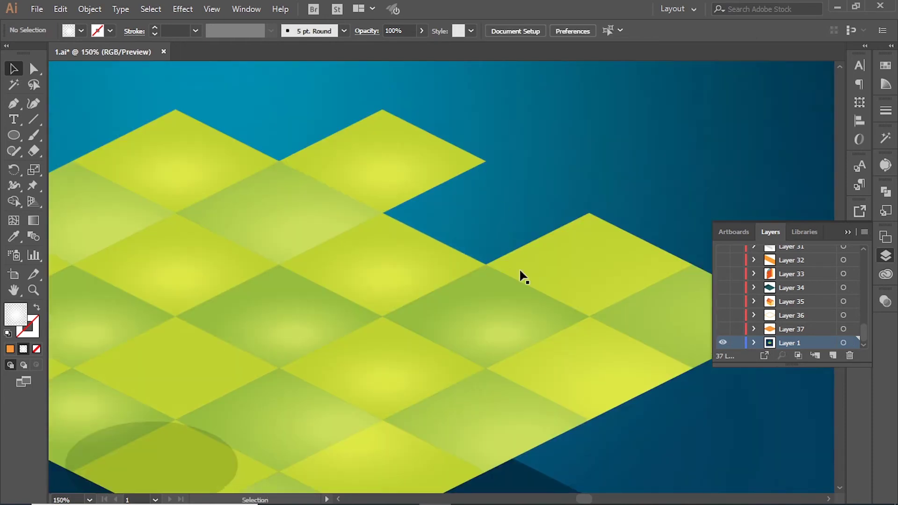
left_click_drag(519, 275, 386, 271)
left_click(386, 271, "alt")
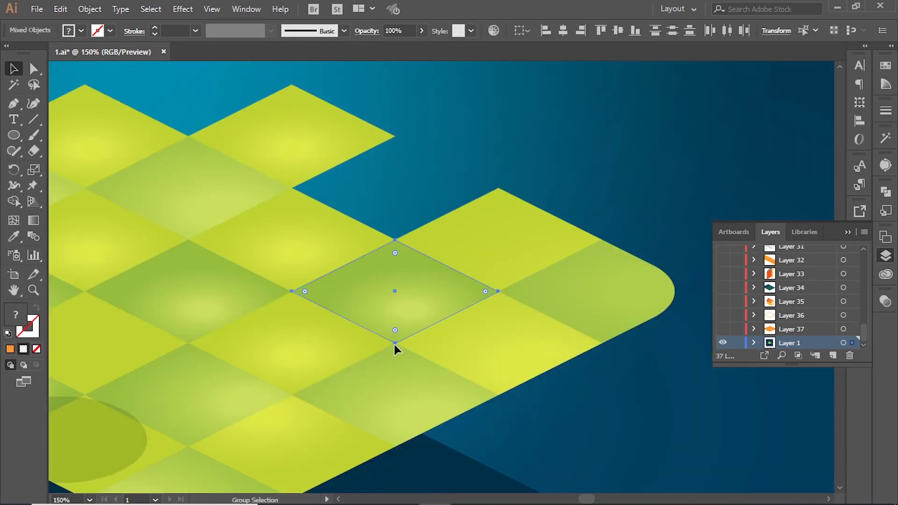
left_click_drag(394, 342, 395, 243)
Trim the top tile to the ellipse's curve with Pathfinder to round the corner.
left_click(469, 171)
scroll(373, 369, "down", 1)
left_click_drag(372, 368, 394, 235)
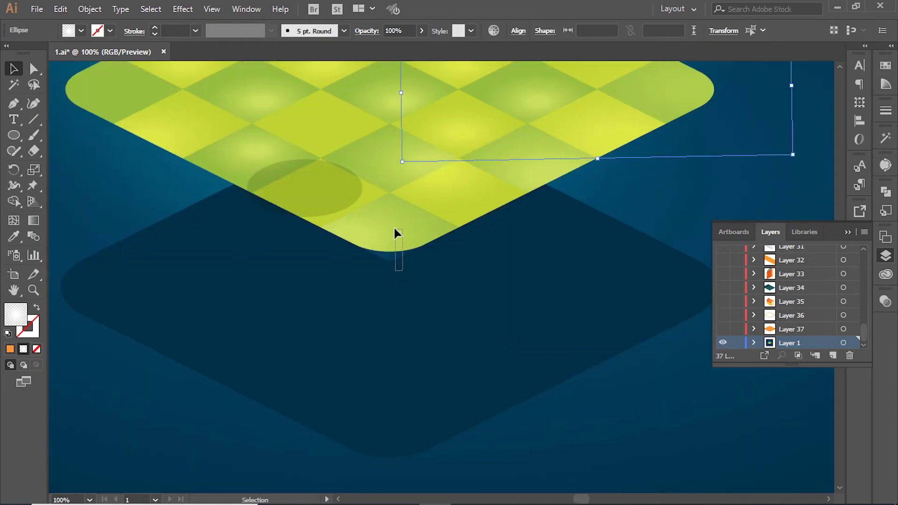
left_click(395, 235)
scroll(394, 235, "up", 5)
mouse_move(528, 202)
left_mouse_down()
mouse_move(522, 258)
mouse_move(482, 302)
left_mouse_up()
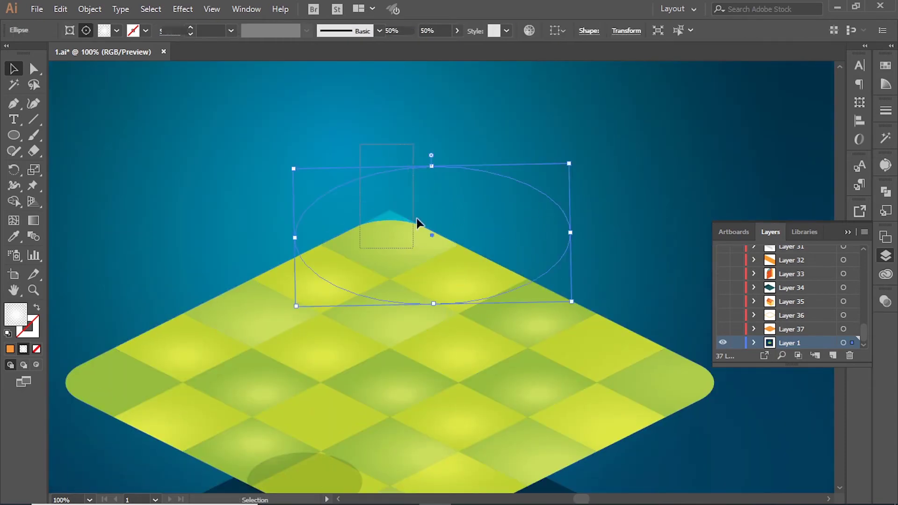
left_click(389, 239)
Delete the leftover ellipse and move the right-corner tile onto its own new layer.
key("ctrl+minus")
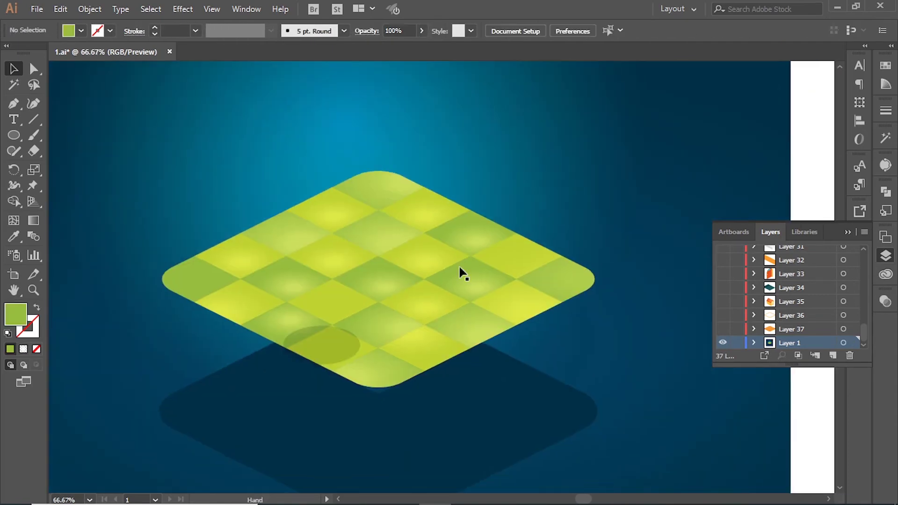
left_click(321, 340)
key("Delete")
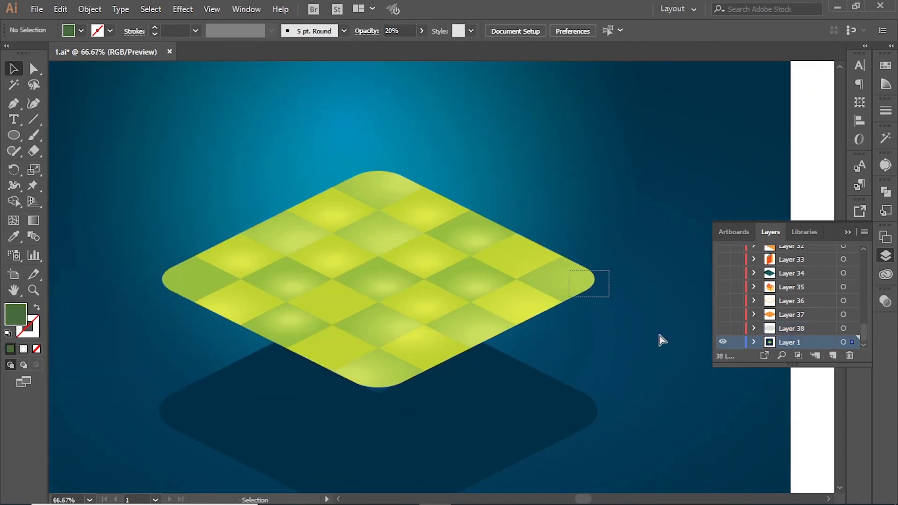
left_click_drag(604, 309, 539, 247)
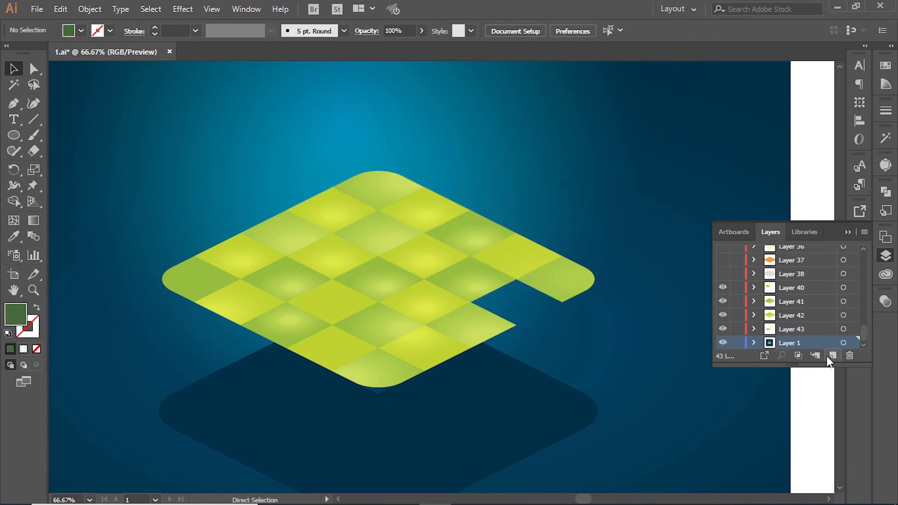
left_click(556, 281)
key("ctrl+x")
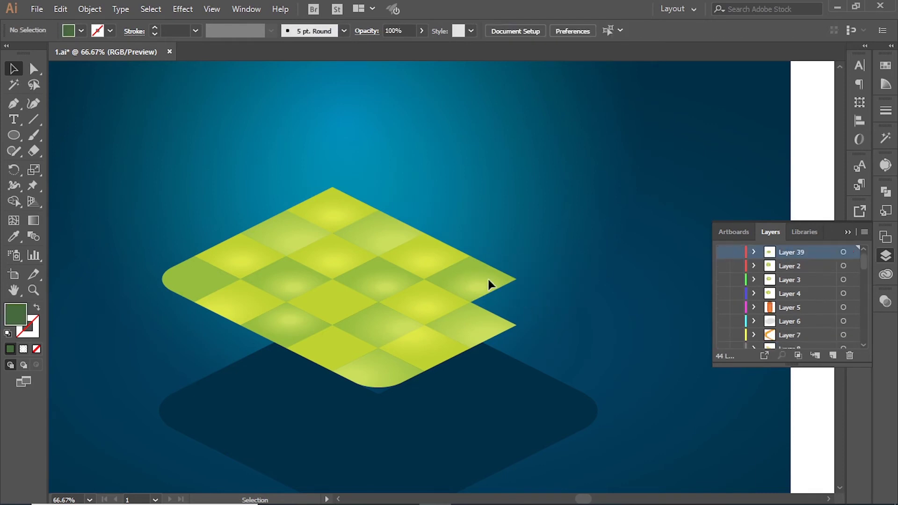
left_click(832, 356)
key("ctrl+v")
Cut and paste the next tiles, including the top tile, onto new layers.
key("ctrl+x")
key("ctrl+v")
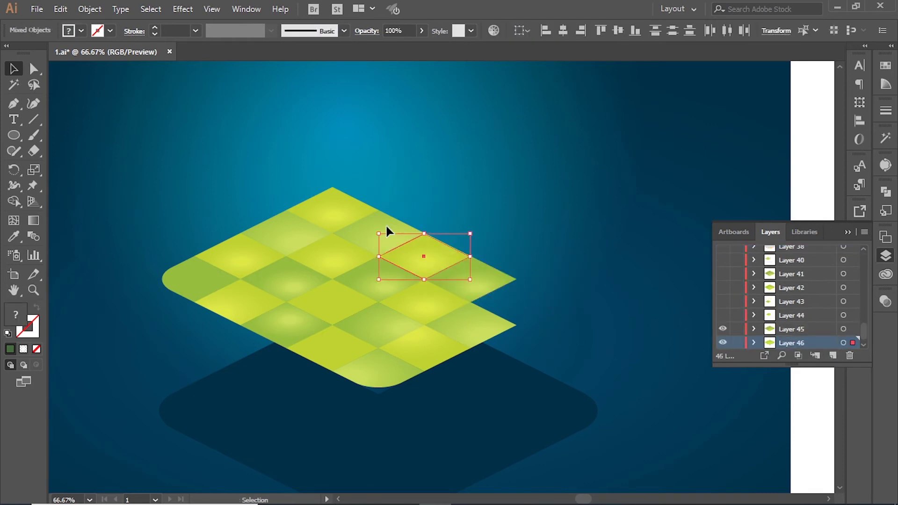
left_click(387, 228)
key("ctrl+x")
left_click(832, 355)
key("ctrl+v")
key("ctrl+x")
key("ctrl+v")
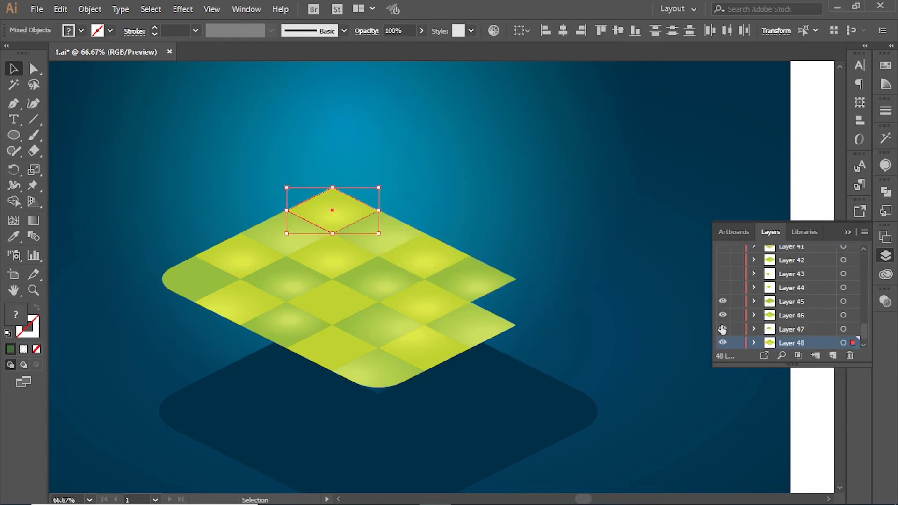
key("ctrl+x")
key("ctrl+l")
key("ctrl+v")
Restore the missing right-gap tile and Paste in Front more tiles onto new layers.
left_click(833, 356)
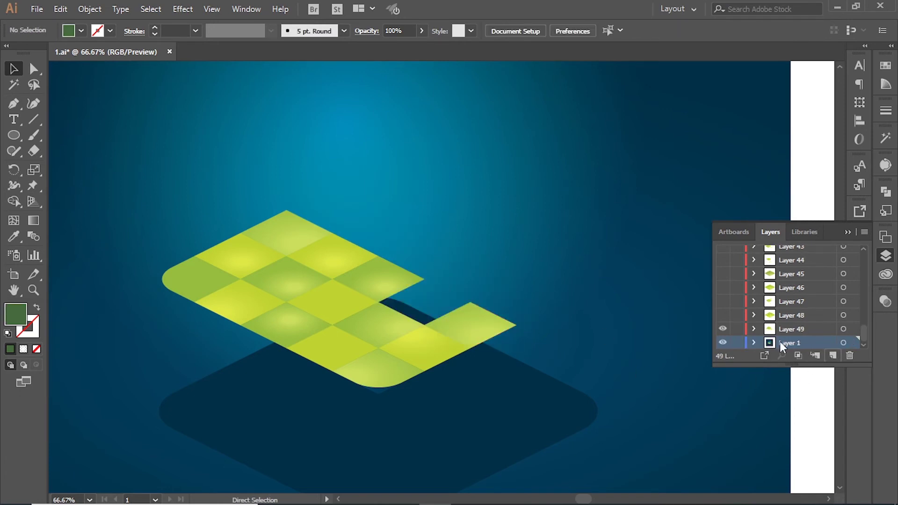
key("ctrl+v")
key("ctrl+l")
key("ctrl+v")
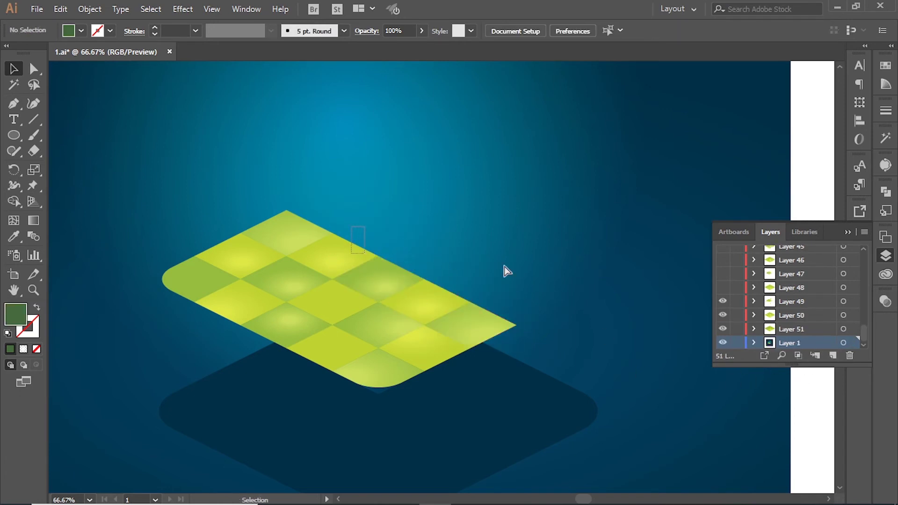
key("ctrl+x")
left_click(832, 355)
key("ctrl+f")
key("ctrl+x")
left_click(832, 355)
key("ctrl+f")
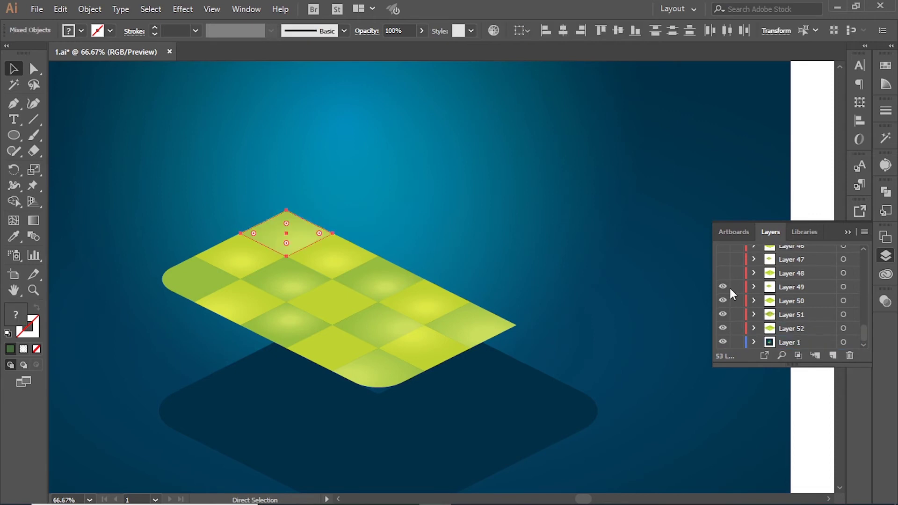
Move the top tile onto new Layer 54 and hide that layer.
left_click_drag(723, 300, 723, 314)
left_click(552, 287)
key("ctrl+z")
scroll(749, 318, "up", 3)
scroll(748, 309, "up", 6)
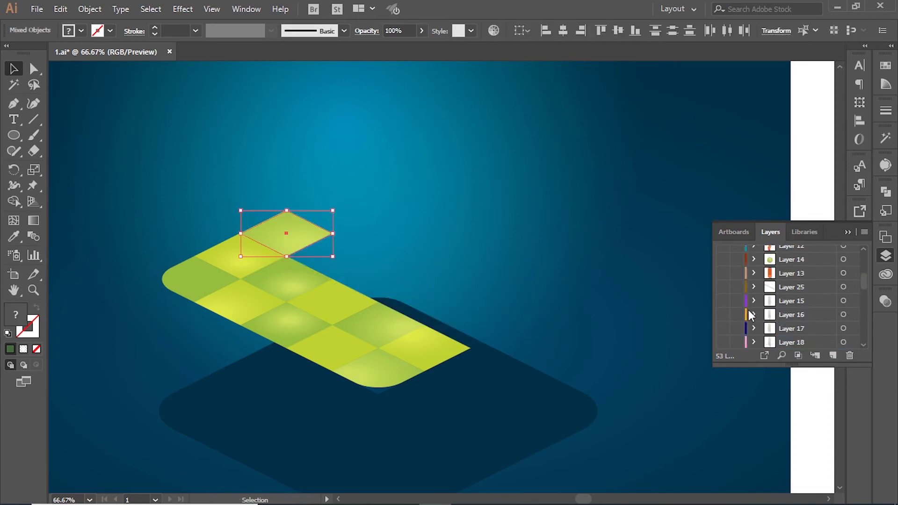
scroll(748, 309, "down", 10)
key("ctrl+x")
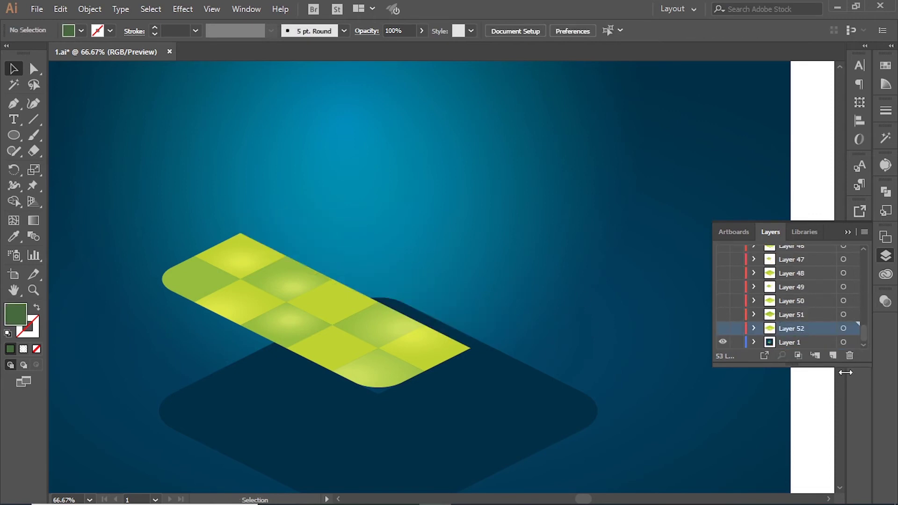
left_click(832, 355)
key("ctrl+f")
left_click(720, 328)
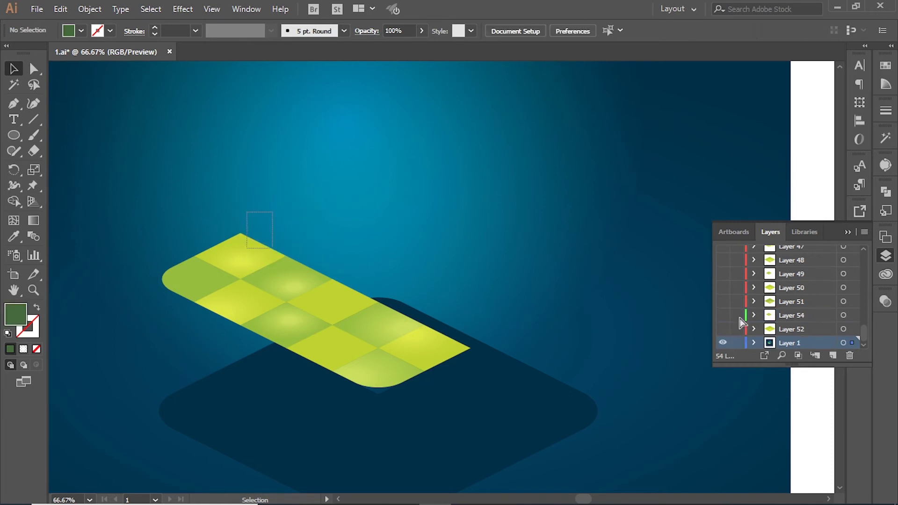
Move the centre and right tiles onto their own new layers, up to Layer 59.
left_click(286, 279)
key("ctrl+x")
key("ctrl+f")
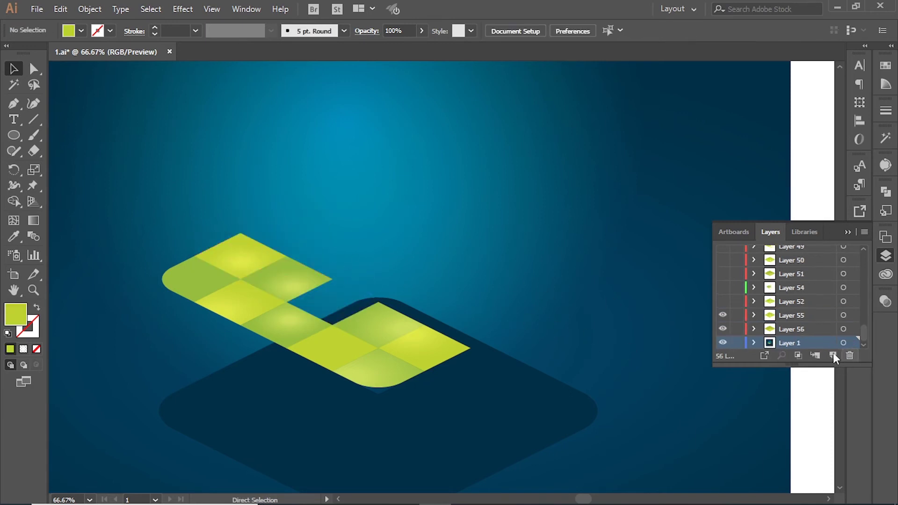
left_click(833, 355)
key("ctrl+f")
left_click(395, 313)
key("a")
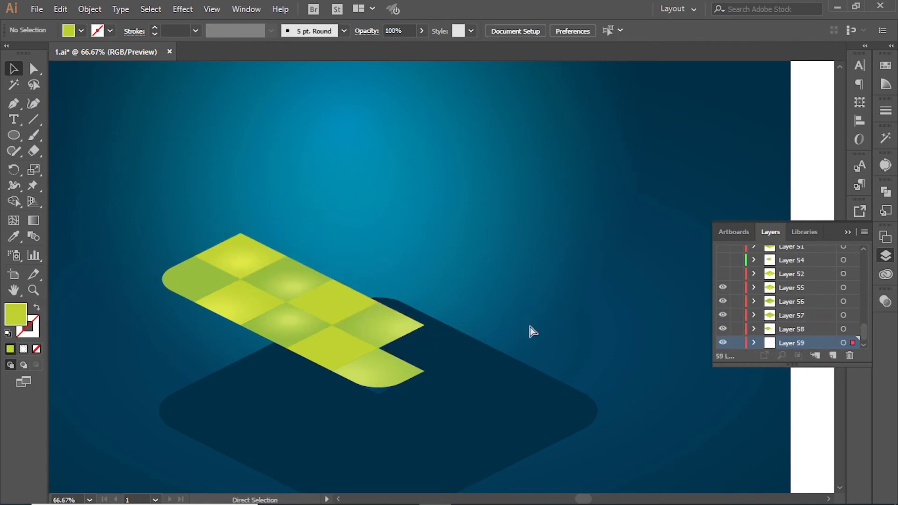
key("ctrl+x")
left_click(832, 356)
key("ctrl+f")
Move the left tile onto Layer 60, then two more tiles onto new layers.
left_click(162, 279)
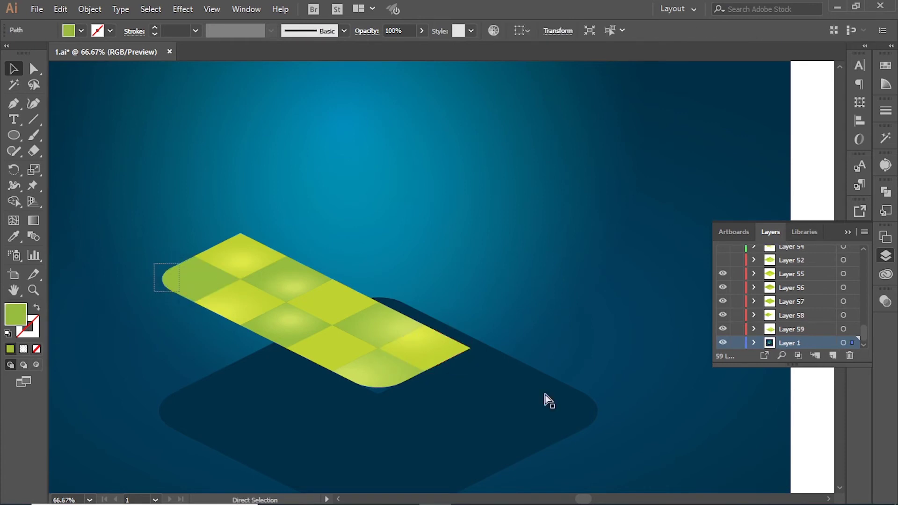
key("ctrl+x")
left_click(832, 356)
key("ctrl+f")
left_click(226, 313)
key("ctrl+x")
left_click(833, 355)
key("ctrl+f")
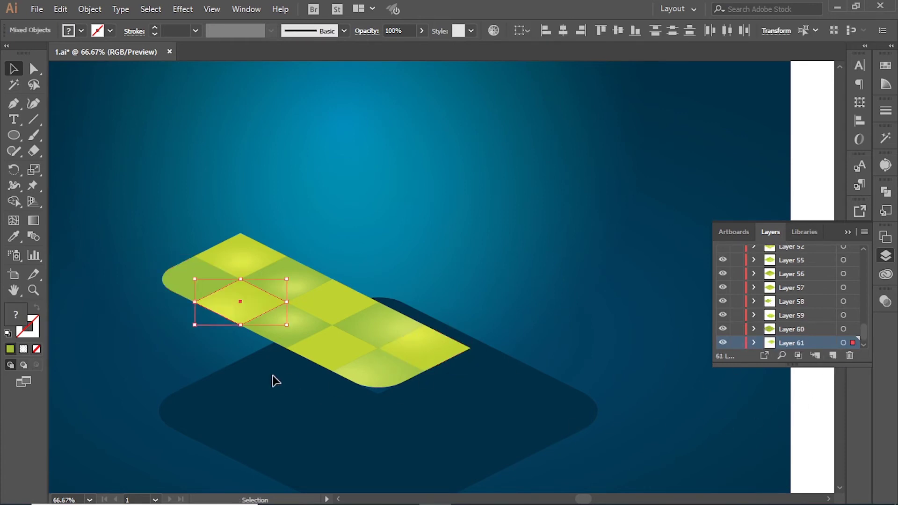
left_click_drag(272, 377, 287, 344)
key("ctrl+x")
left_click(832, 355)
key("ctrl+f")
Move the final tiles, ending with the bottom tile, onto layers up to Layer 64.
key("ctrl+x")
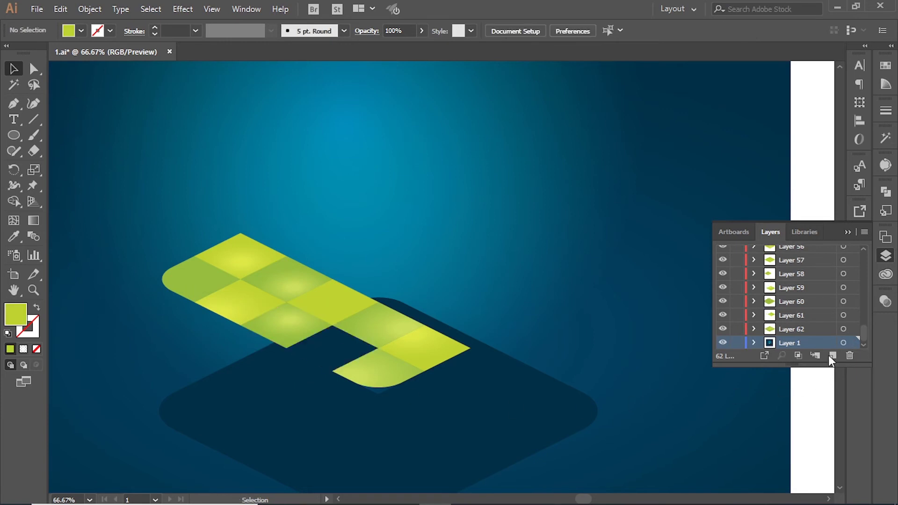
left_click(832, 355)
key("ctrl+f")
left_click(393, 379)
key("ctrl+x")
key("ctrl+f")
Hide the yellow tile layer in the Layers panel.
scroll(806, 273, "up", 5)
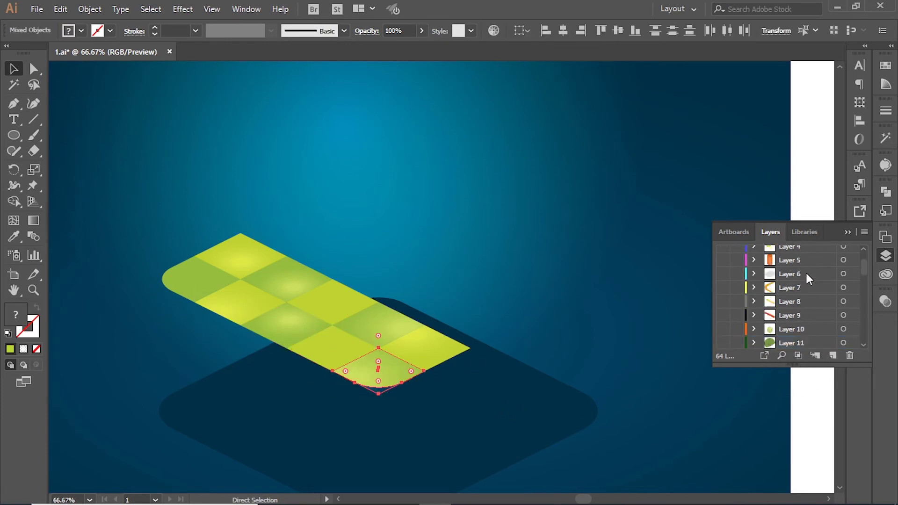
scroll(801, 280, "up", 3)
scroll(801, 280, "down", 5)
scroll(790, 299, "down", 5)
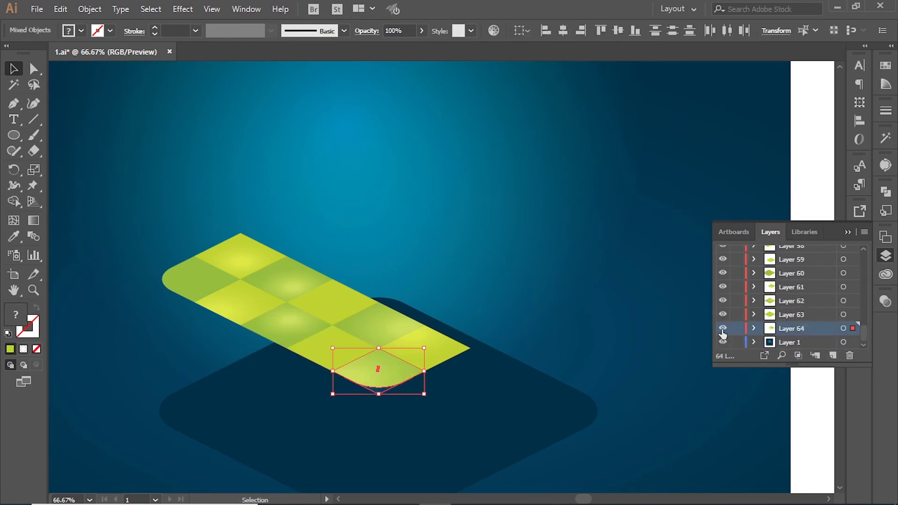
left_click_drag(722, 335, 722, 255)
left_click(722, 299)
scroll(864, 307, "up", 3)
Cut the dark diamond shadow from Layer 1 and paste it in place on new Layer 65.
scroll(863, 307, "down", 10)
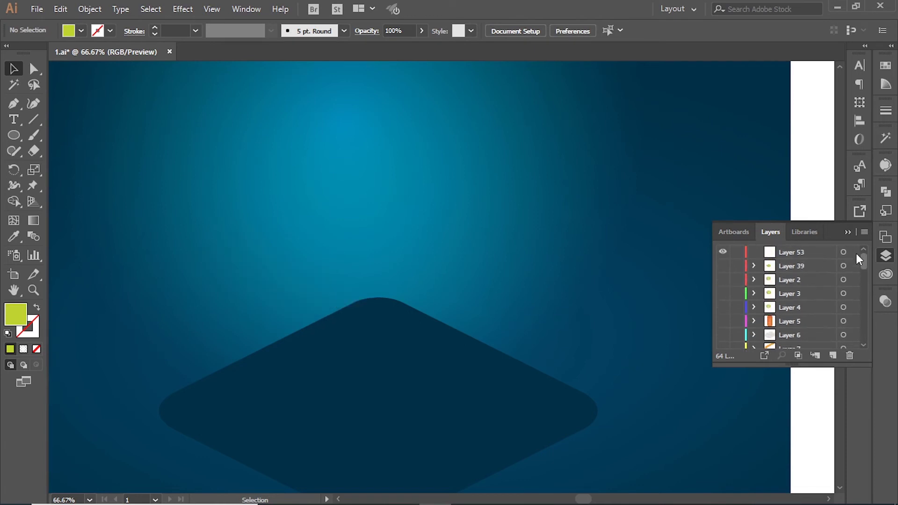
left_click(790, 342)
key("ctrl+minus")
key("ctrl+a")
key("ctrl+x")
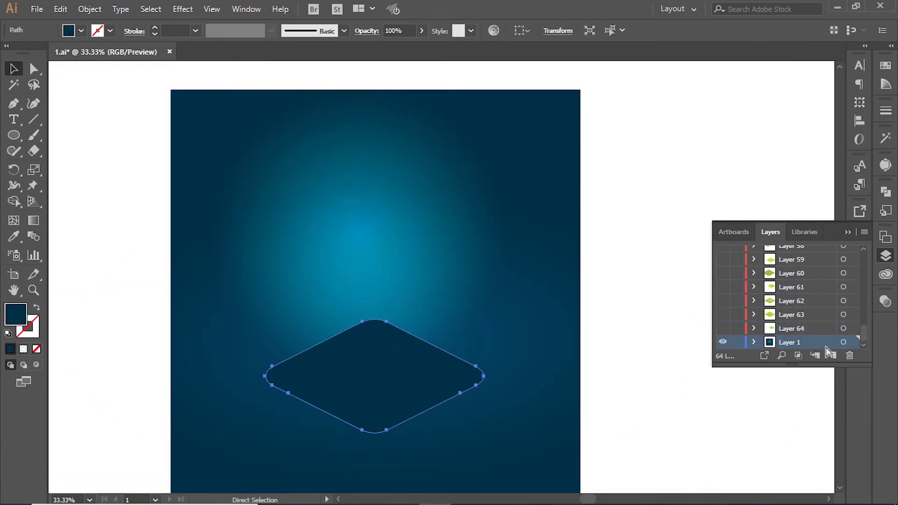
key("ctrl+l")
key("ctrl+f")
key("ctrl+shift+a")
key("ctrl+minus")
left_click(429, 264)
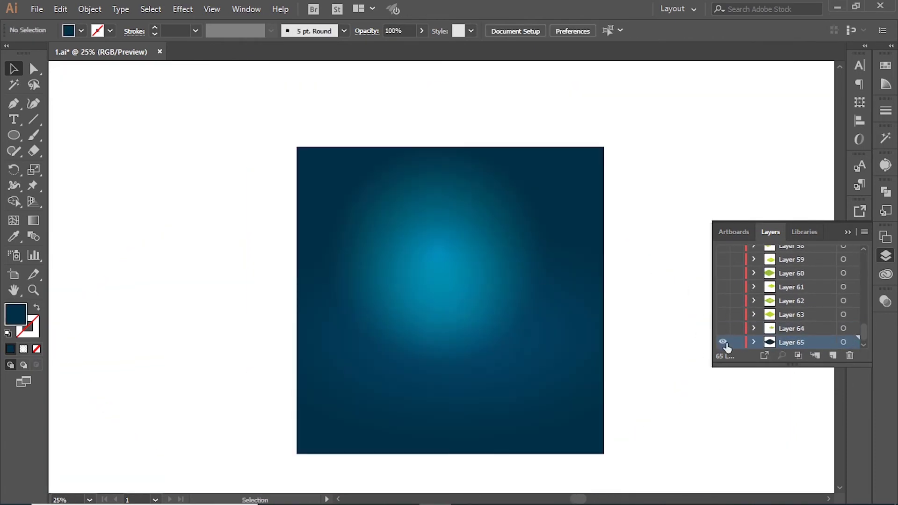
Make the shadow layer and the yellow checkered tile layers visible again.
left_click(722, 341)
left_click(722, 327)
left_click(722, 301)
mouse_move(723, 284)
left_mouse_down()
mouse_move(723, 323)
mouse_move(733, 297)
left_mouse_up()
scroll(786, 300, "up", 1)
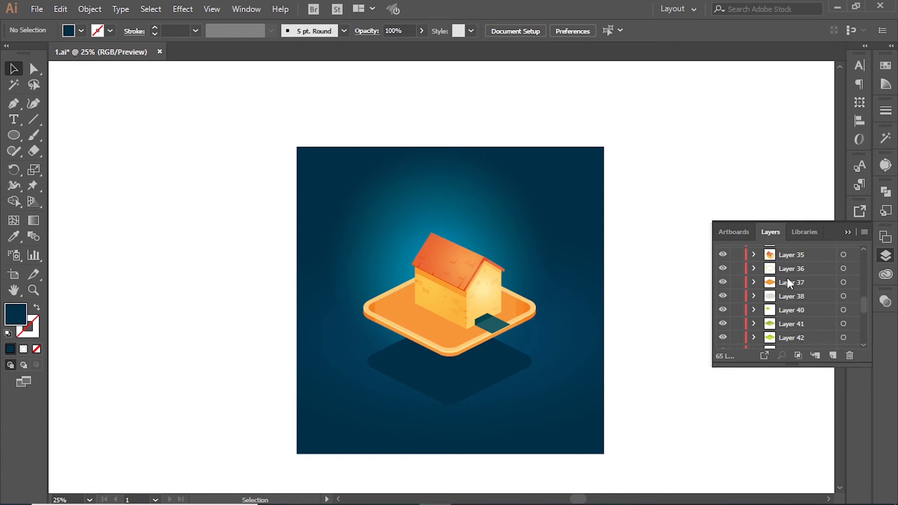
Move Layer 37 down so it sits above the shadow layer.
left_click(787, 280)
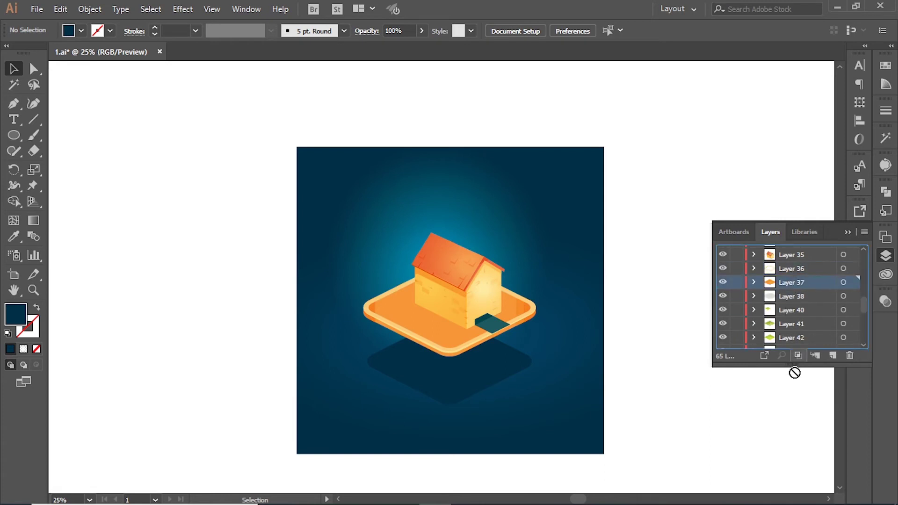
scroll(793, 350, "down", 4)
scroll(793, 350, "down", 3)
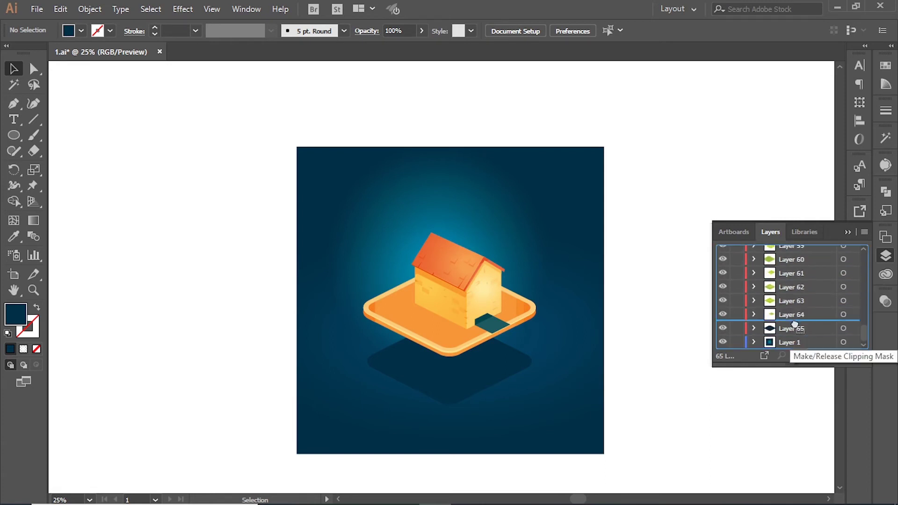
scroll(790, 309, "up", 6)
scroll(791, 305, "up", 2)
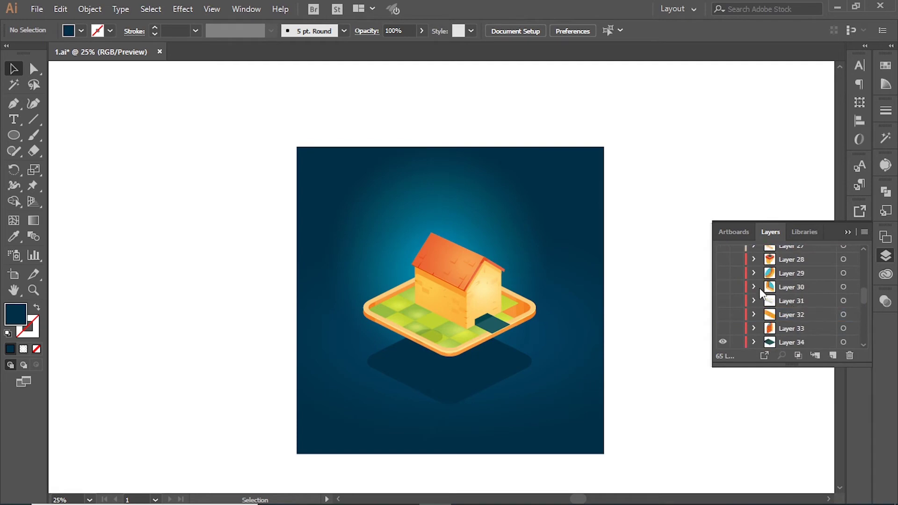
scroll(786, 299, "up", 2)
scroll(772, 295, "up", 2)
scroll(767, 299, "up", 2)
Paste a copy of a green grass tile onto a new layer and drag it into the corner.
scroll(477, 300, "up", 3)
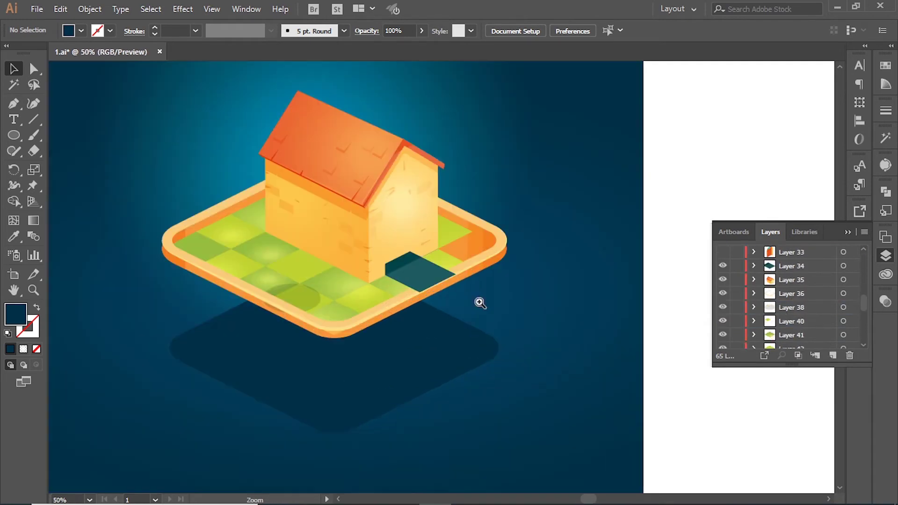
scroll(798, 295, "down", 5)
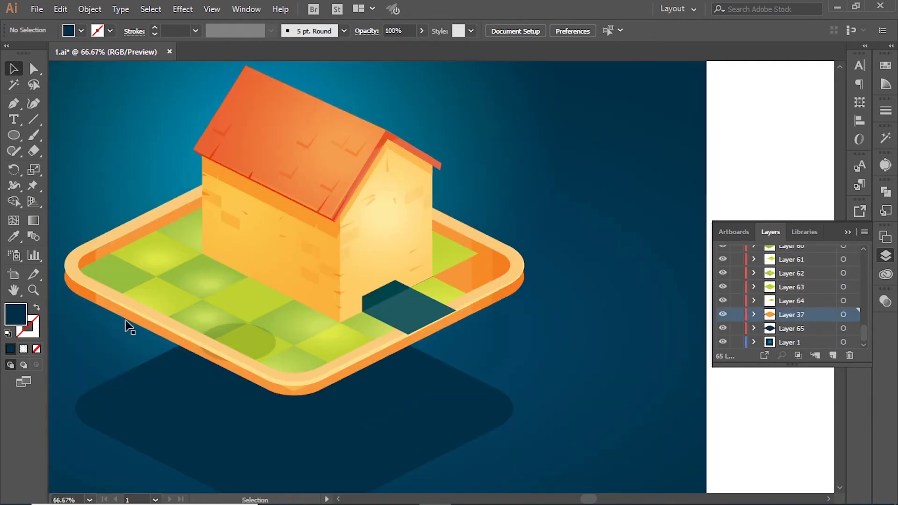
left_click(121, 279)
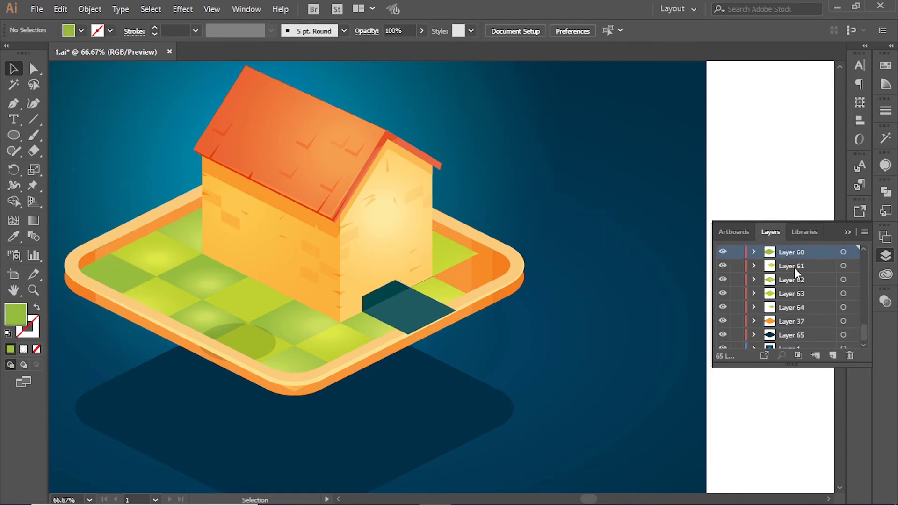
scroll(794, 280, "up", 3)
scroll(793, 297, "up", 3)
left_click(832, 355)
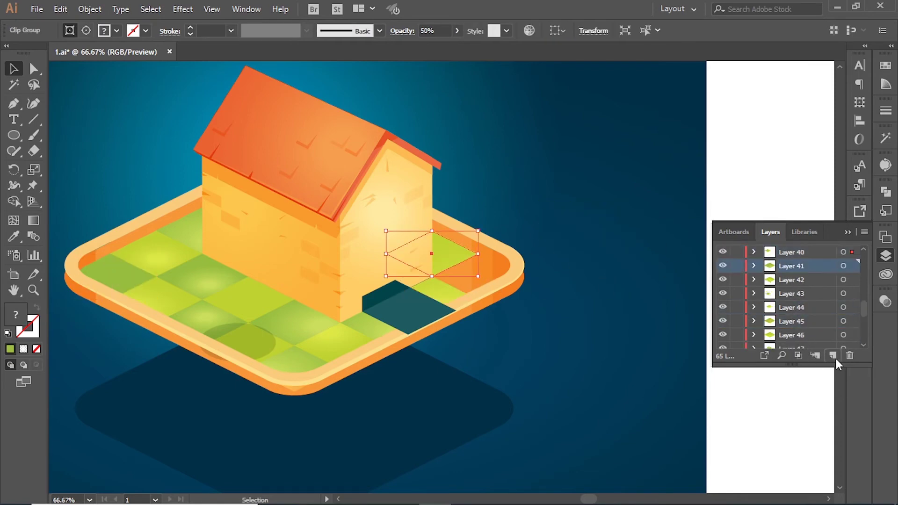
key("ctrl+v")
key("a")
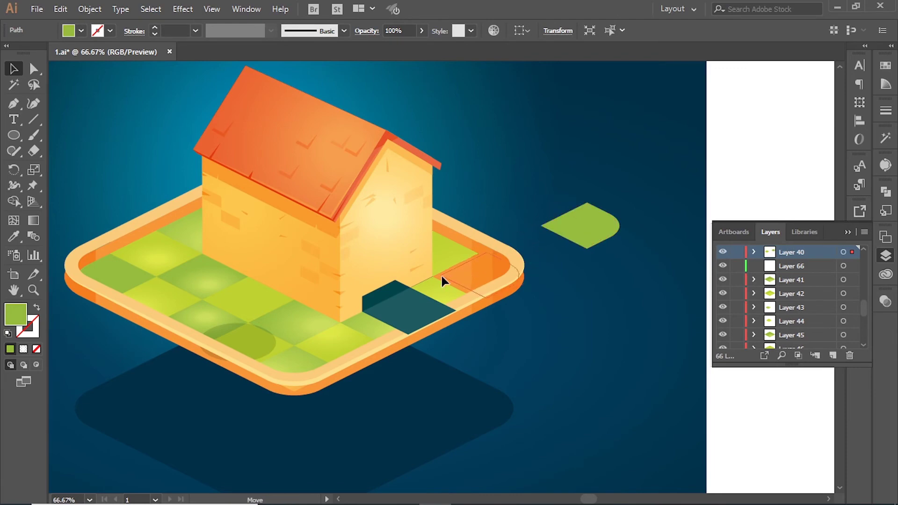
left_click_drag(484, 287, 428, 276)
left_click(672, 276)
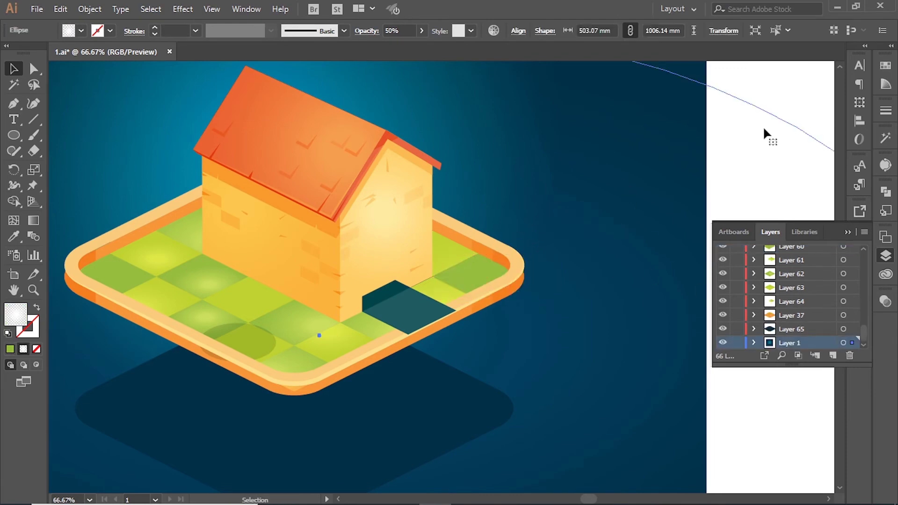
Show the door, arched window and chimney layers again.
scroll(757, 327, "down", 5)
scroll(757, 327, "up", 5)
scroll(756, 327, "up", 5)
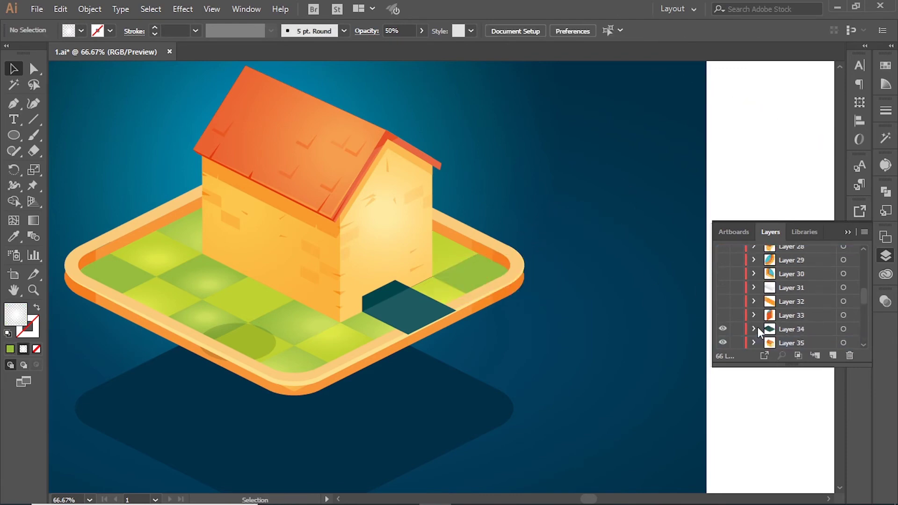
left_click(722, 315)
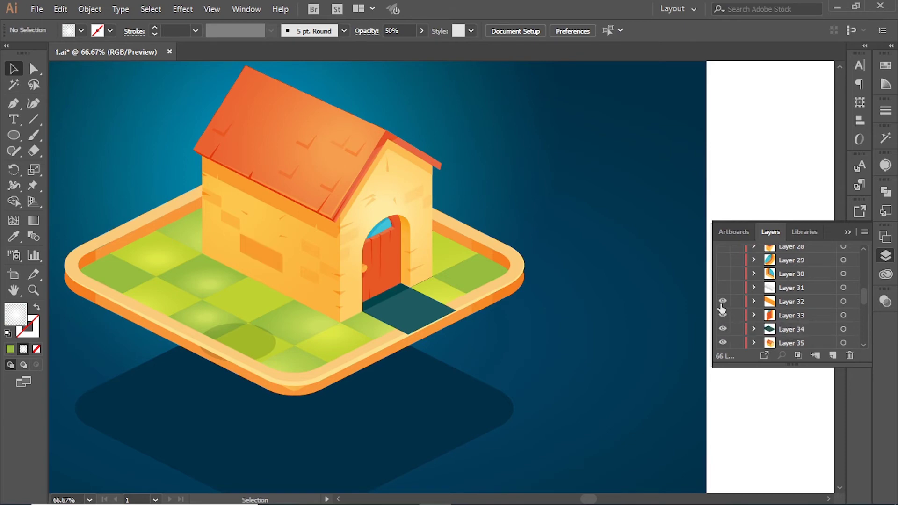
left_click(722, 273)
scroll(734, 299, "up", 1)
left_click(722, 287)
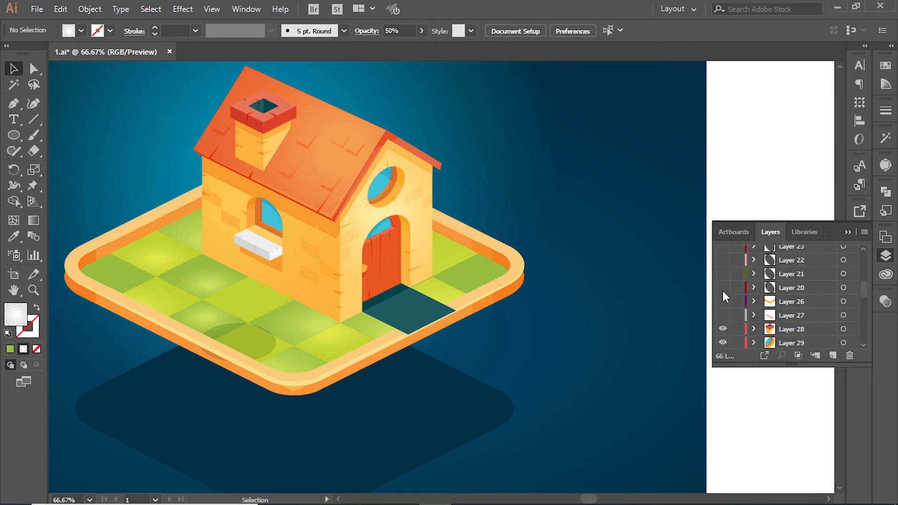
Turn on the fence, base wall and front tree layers.
scroll(723, 291, "up", 1)
scroll(722, 291, "up", 1)
left_click(723, 287)
left_click_drag(722, 287, 728, 260)
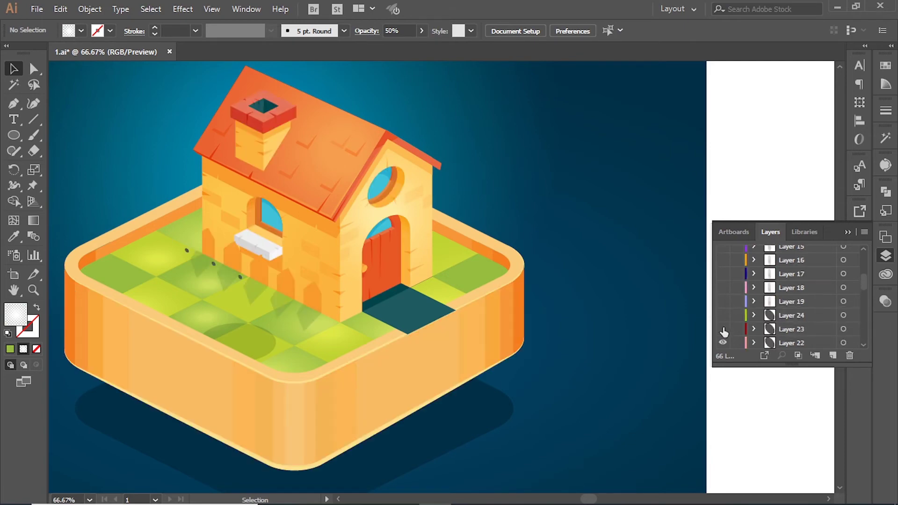
left_click_drag(723, 332, 728, 260)
scroll(731, 301, "up", 1)
left_click(723, 315)
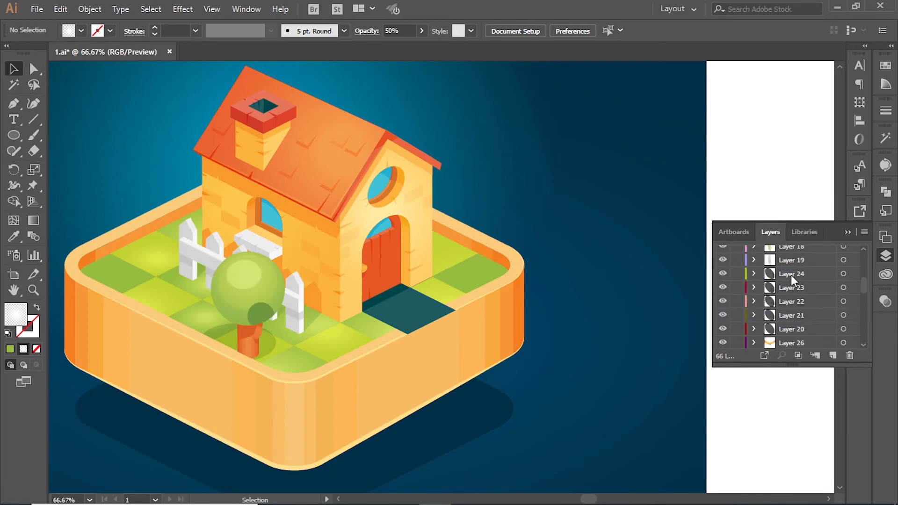
Show the roof ridge, grass shading and tall tree layers.
scroll(801, 311, "down", 2)
left_click(801, 315, "shift")
scroll(767, 299, "up", 3)
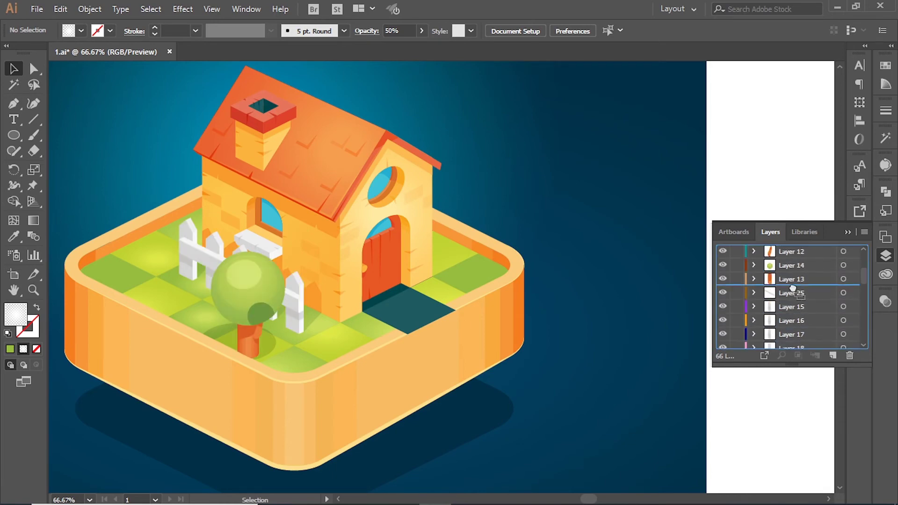
left_click_drag(725, 285, 724, 252)
left_click(497, 267)
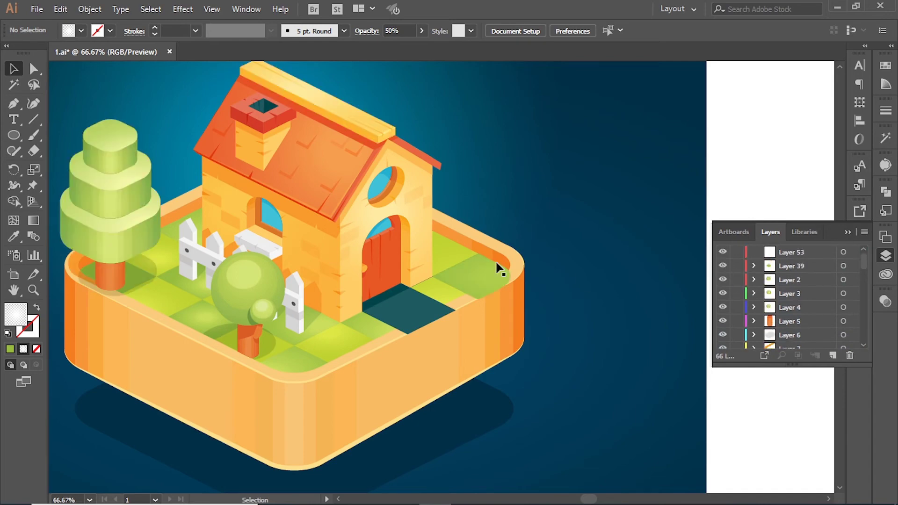
Delete the leftover Layer 39 and fit the whole artboard in view.
key("ctrl+minus")
left_click(833, 355)
left_click(492, 276)
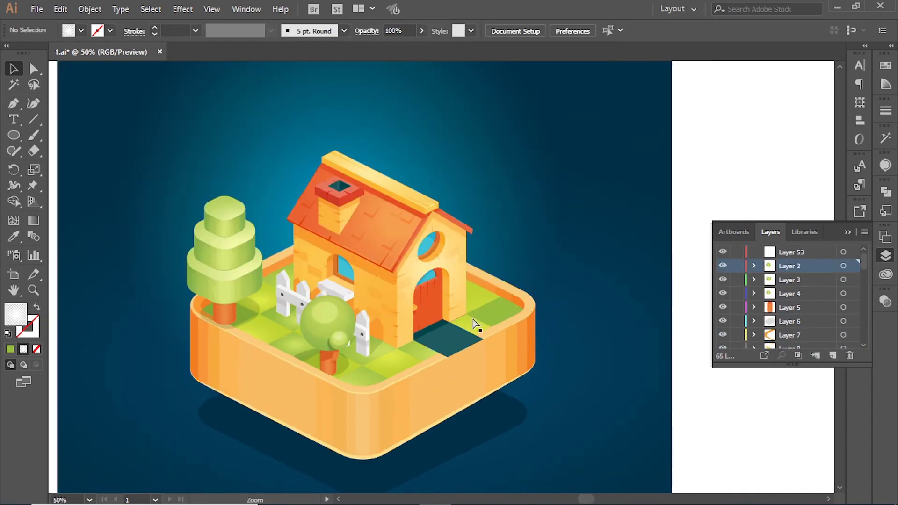
left_click(486, 333)
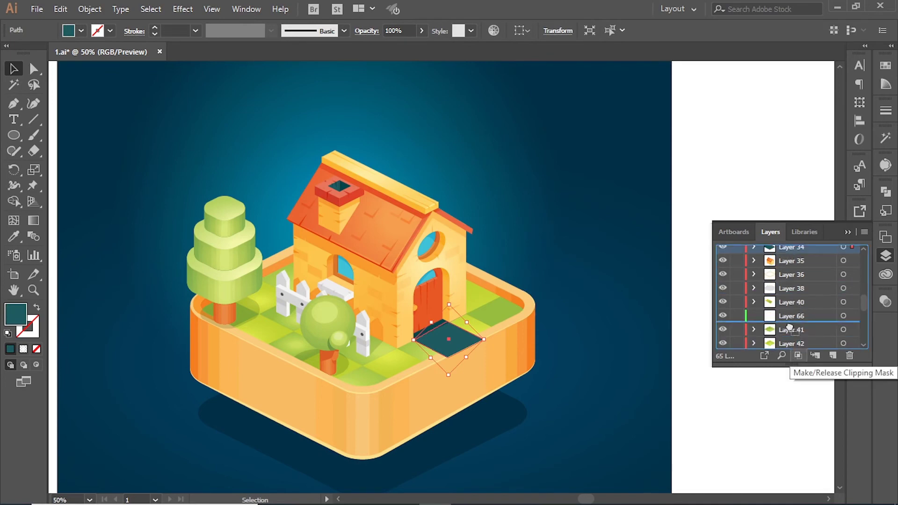
scroll(789, 348, "up", 2)
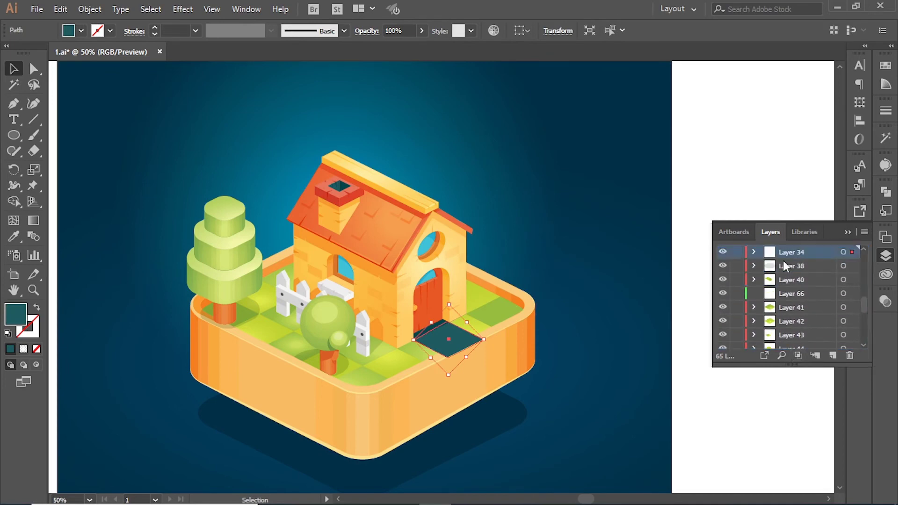
key("ctrl+0")
left_click(596, 191)
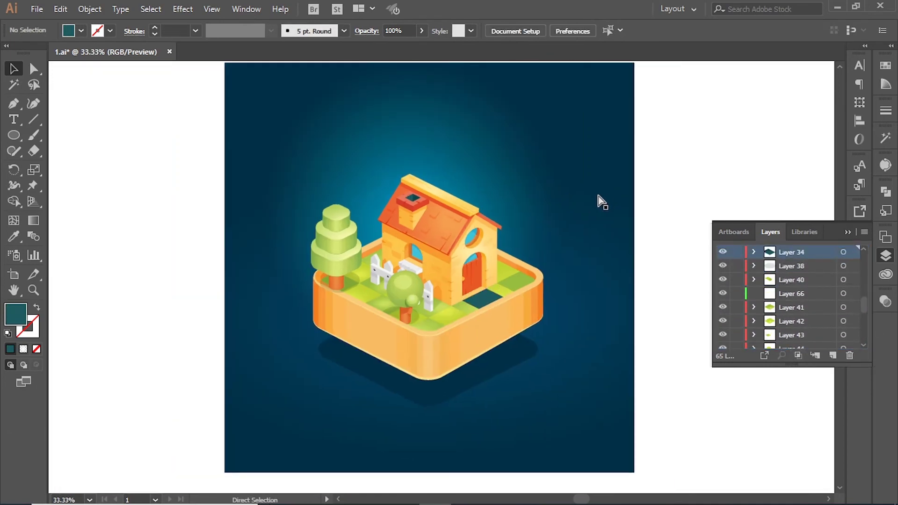
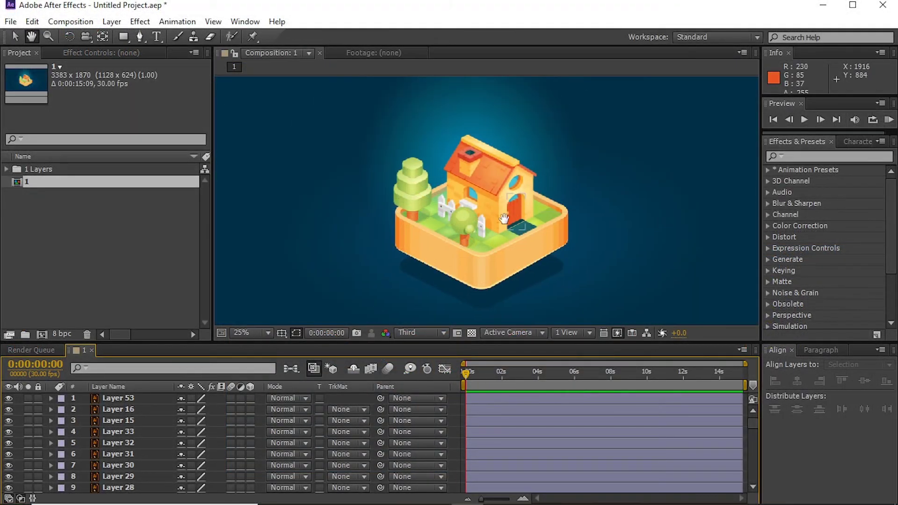
Hide several layers, including the tall green tree and the cube-shaped bush.
left_click(462, 190)
scroll(180, 454, "down", 9)
scroll(24, 441, "down", 5)
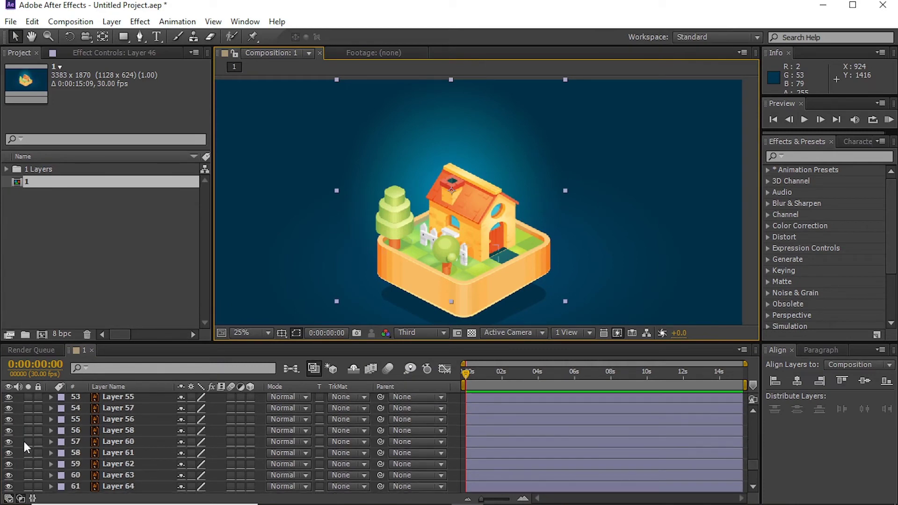
scroll(22, 420, "up", 1)
scroll(14, 420, "up", 1)
left_click_drag(8, 442, 9, 396)
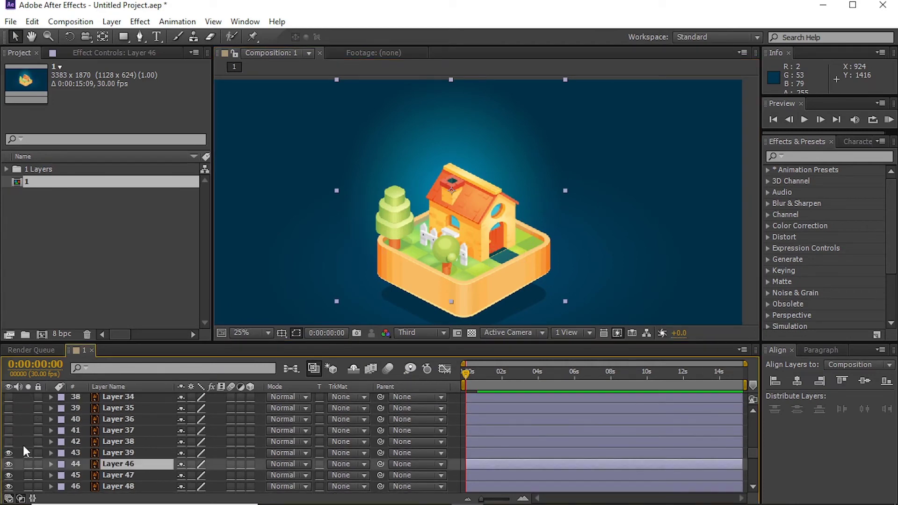
left_click(8, 451)
scroll(31, 438, "up", 3)
scroll(20, 444, "up", 3)
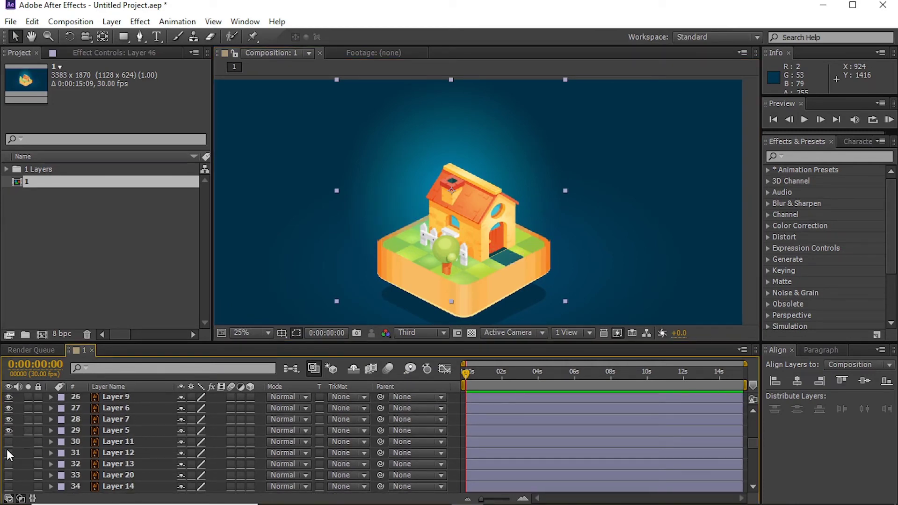
left_click(8, 452)
Hide the house and its detail layers, then turn the tower layers off.
left_click(9, 430)
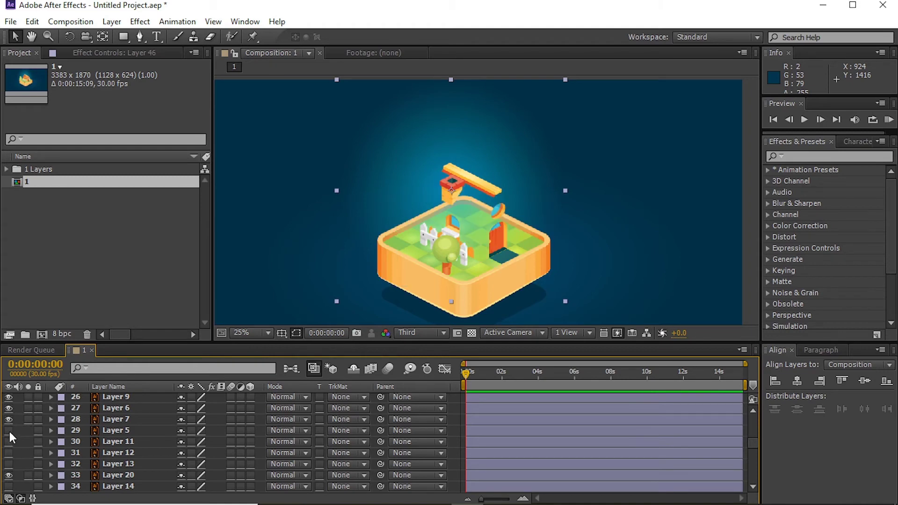
left_click(109, 430)
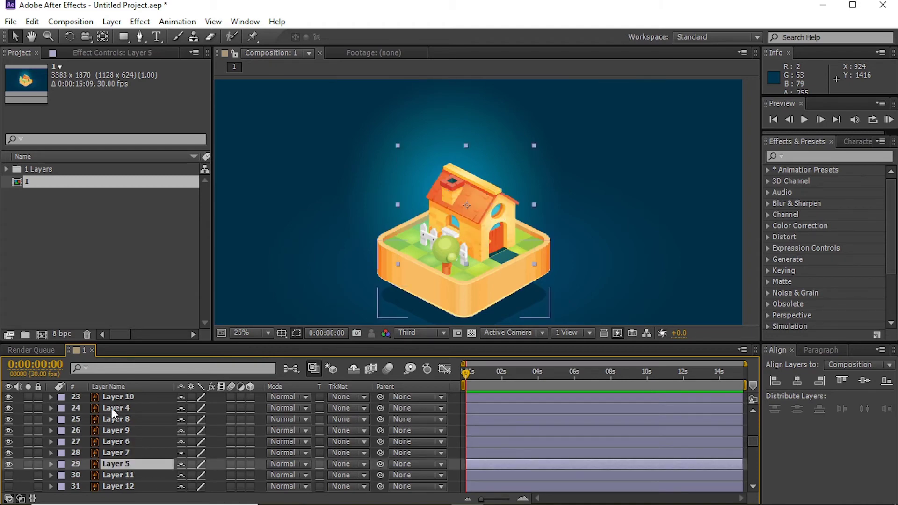
left_click_drag(10, 464, 9, 403)
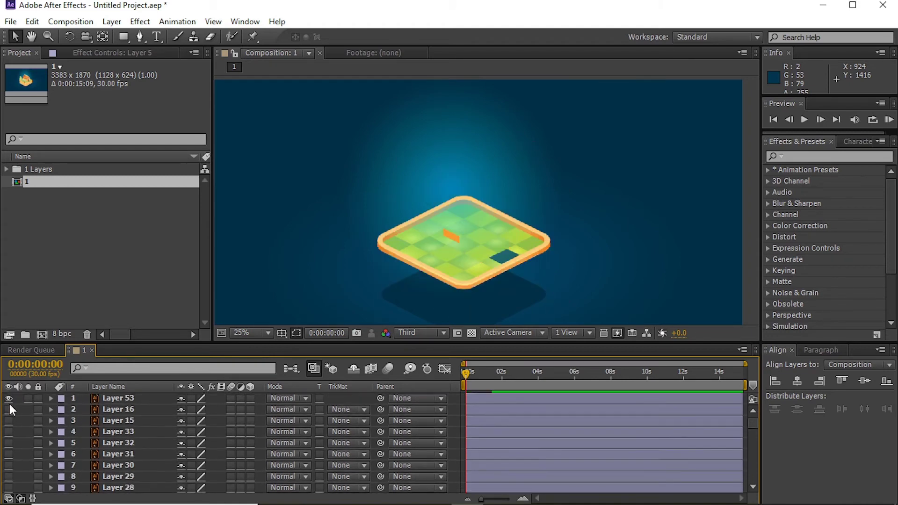
scroll(5, 416, "down", 2)
scroll(7, 440, "down", 2)
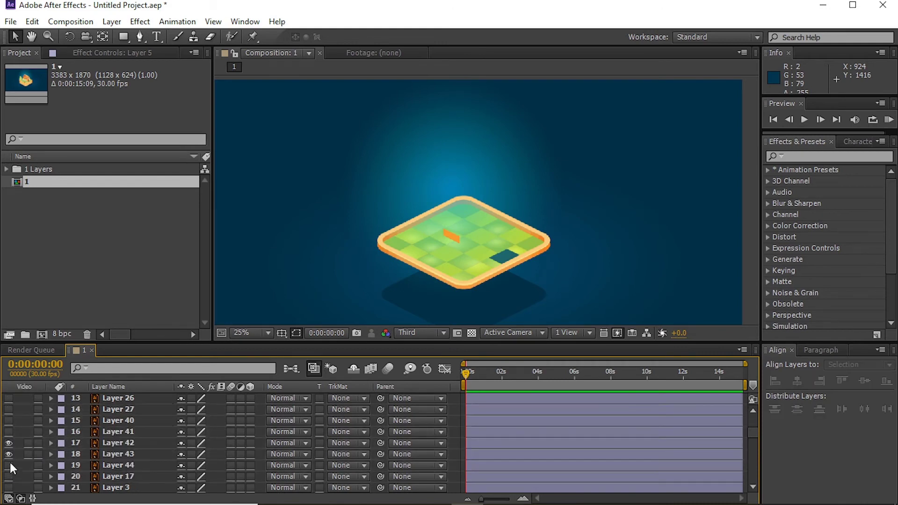
left_click_drag(9, 460, 9, 424)
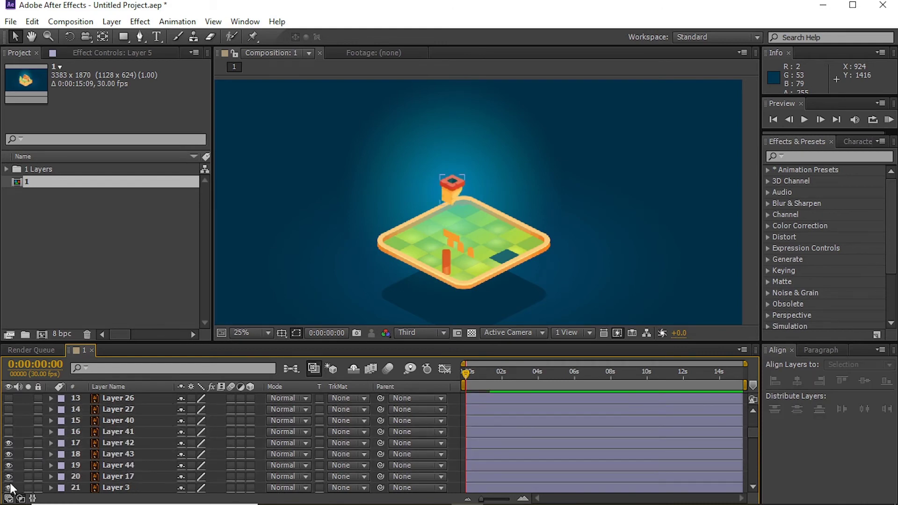
left_click(9, 422)
Hide the remaining tower pieces and make Layer 4 visible again.
left_click_drag(8, 466, 11, 499)
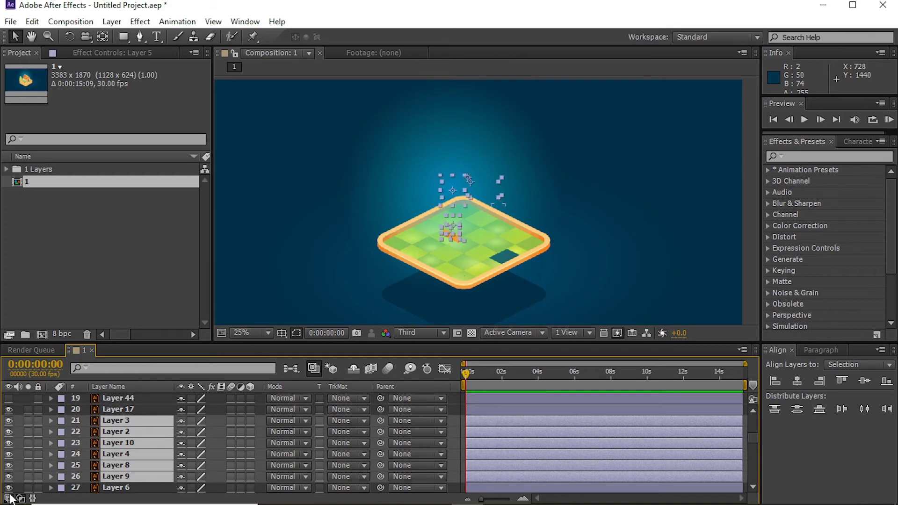
key("F2")
left_click(9, 454)
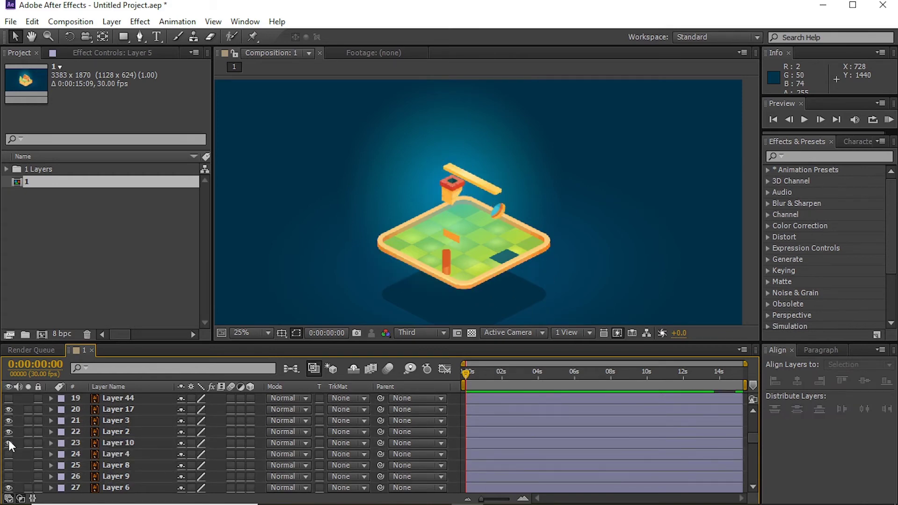
left_click_drag(9, 409, 9, 431)
left_click(10, 488)
Select the orange box layer and scroll through the layer stack.
left_click(452, 234)
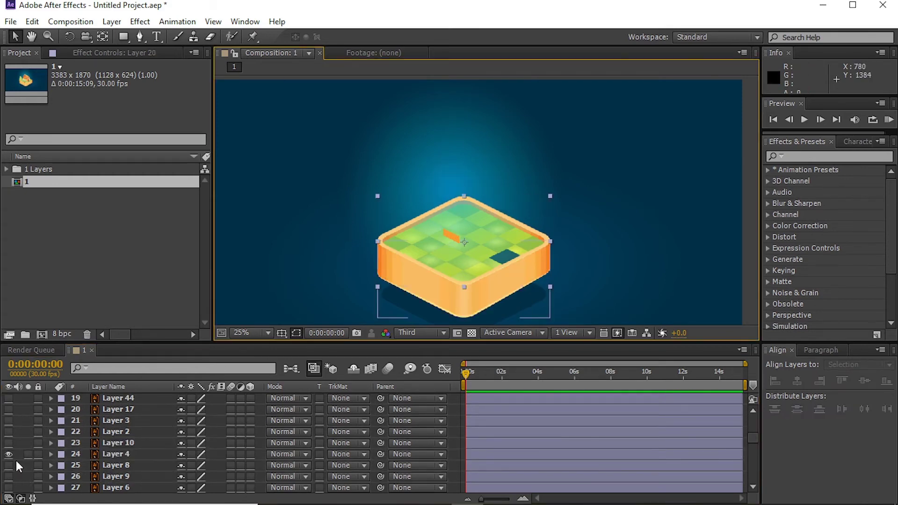
scroll(15, 441, "down", 3)
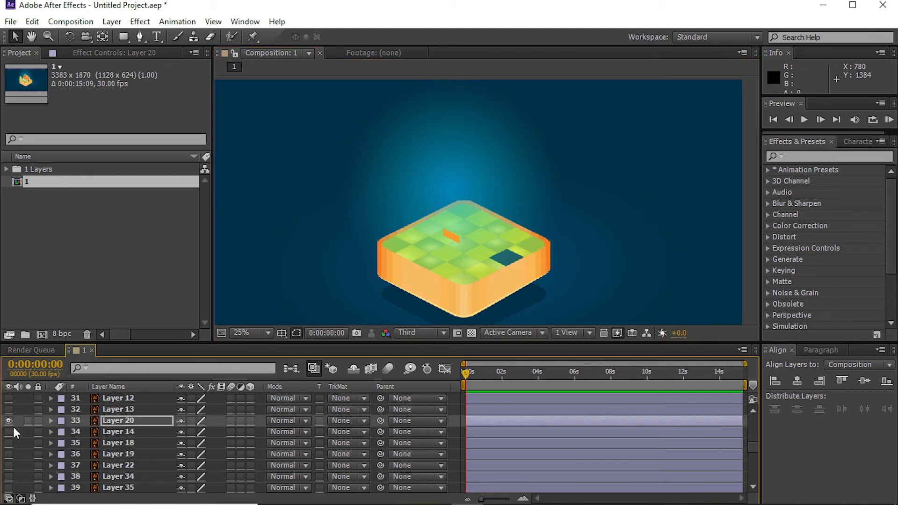
scroll(9, 439, "down", 3)
scroll(8, 456, "up", 4)
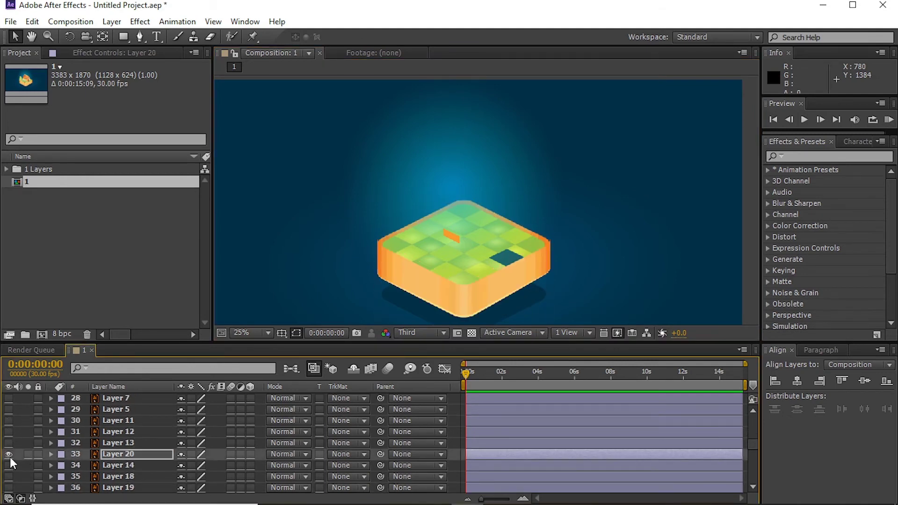
scroll(10, 457, "down", 5)
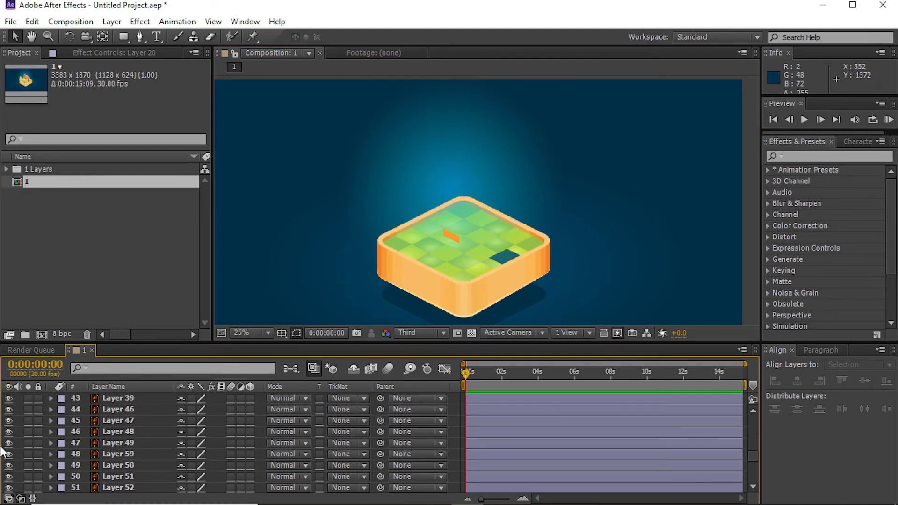
scroll(37, 425, "up", 7)
scroll(36, 426, "up", 7)
scroll(37, 426, "down", 3)
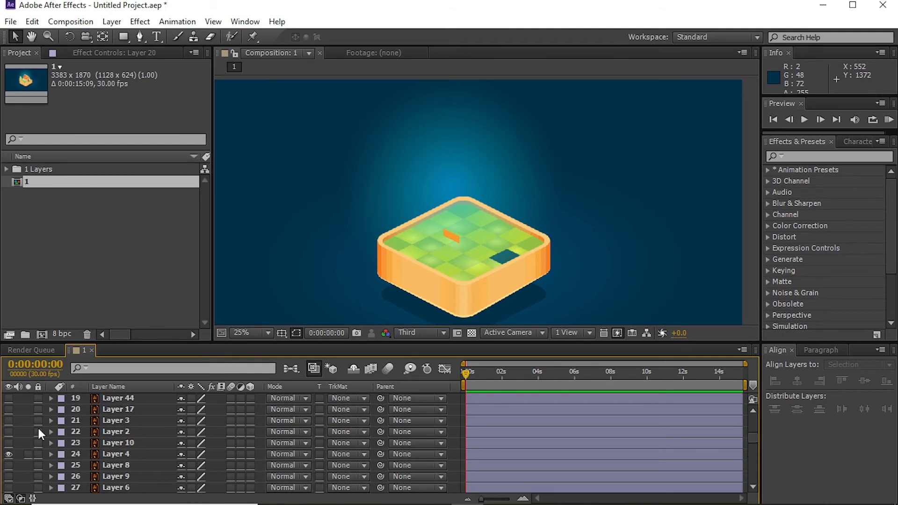
scroll(37, 426, "down", 4)
scroll(47, 428, "down", 3)
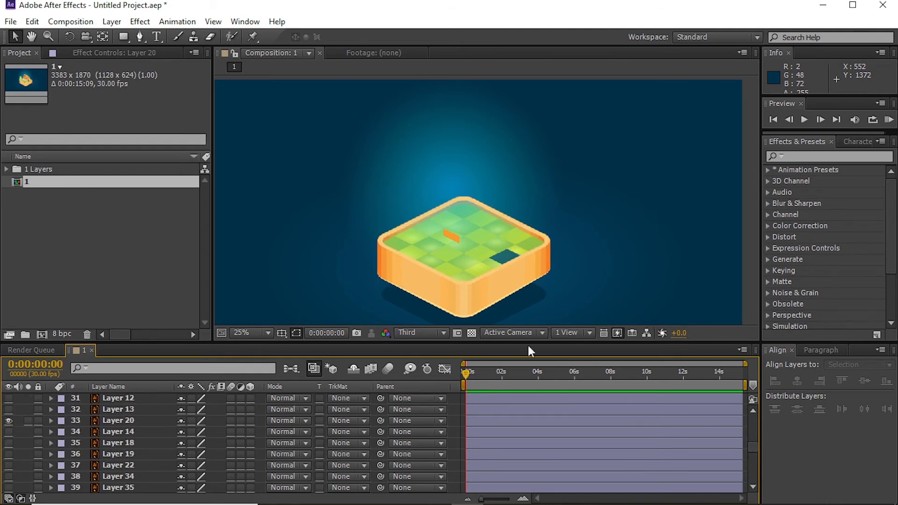
scroll(7, 433, "down", 1)
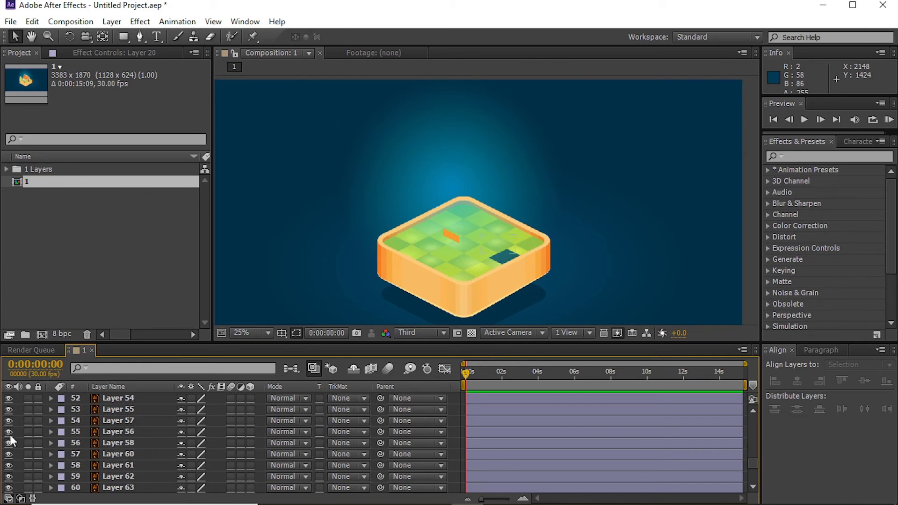
scroll(11, 449, "down", 3)
Hide the Layer 46 glow and the small orange tile.
left_click(123, 409)
scroll(123, 409, "up", 1)
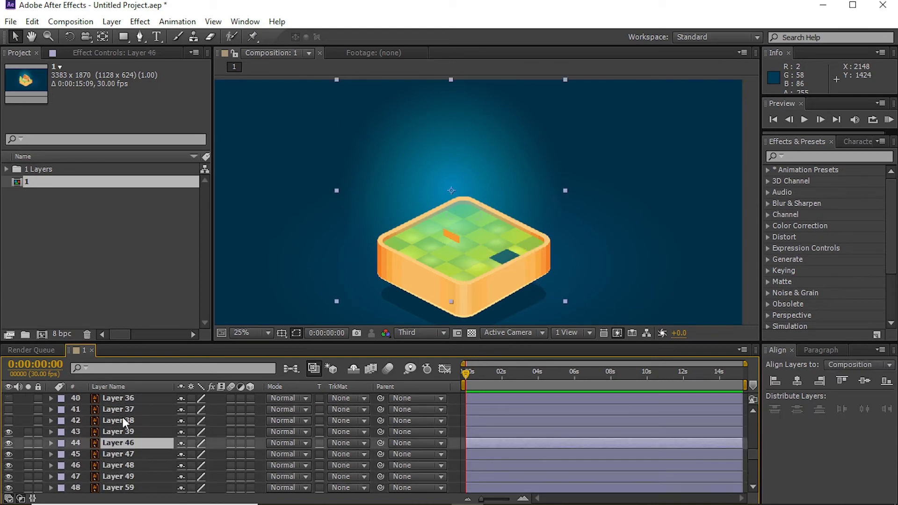
left_click(8, 442)
left_click(88, 450)
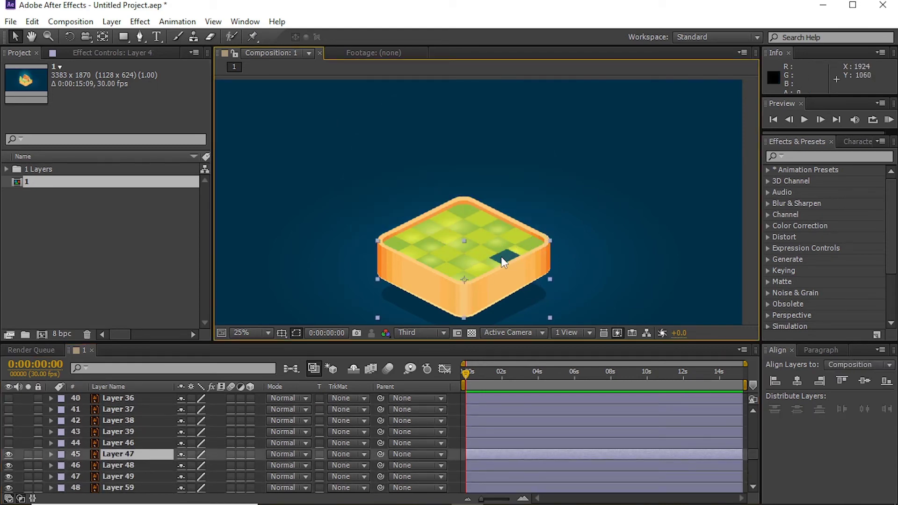
scroll(130, 449, "down", 7)
Delay the grass tile layers so they start at 2 seconds.
left_click(129, 462, "shift")
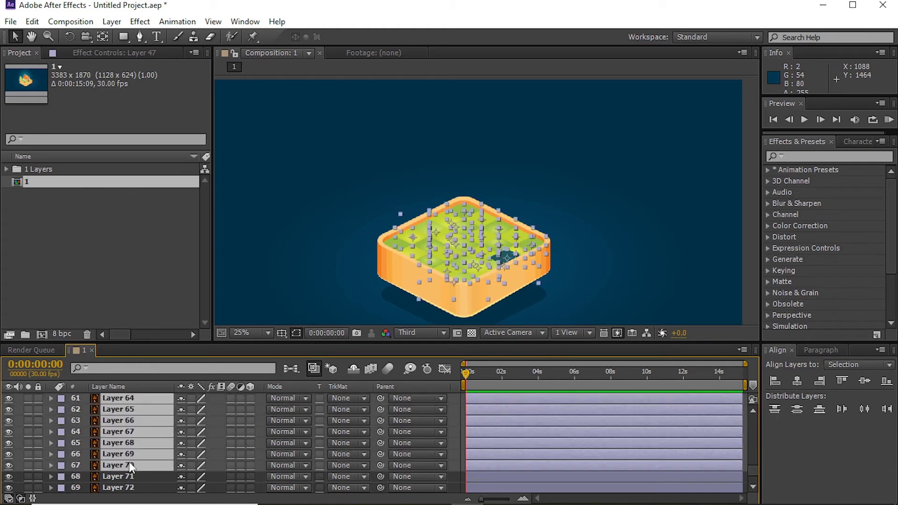
mouse_move(509, 404)
left_mouse_down()
mouse_move(525, 424)
mouse_move(517, 432)
left_mouse_up()
left_click(499, 476)
scroll(479, 432, "down", 1)
left_click_drag(546, 254, 483, 220)
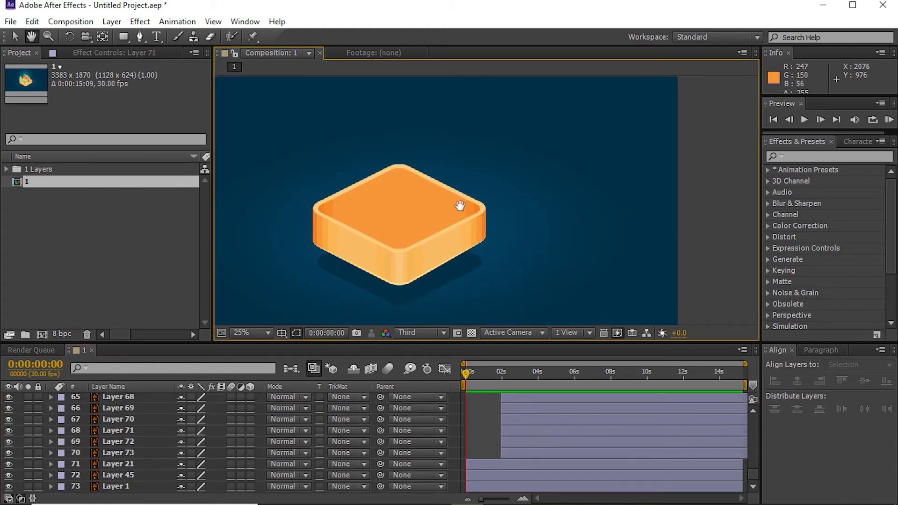
scroll(556, 465, "up", 7)
Duplicate the box interior Layer 21 and move the copy below the box.
left_click(401, 197)
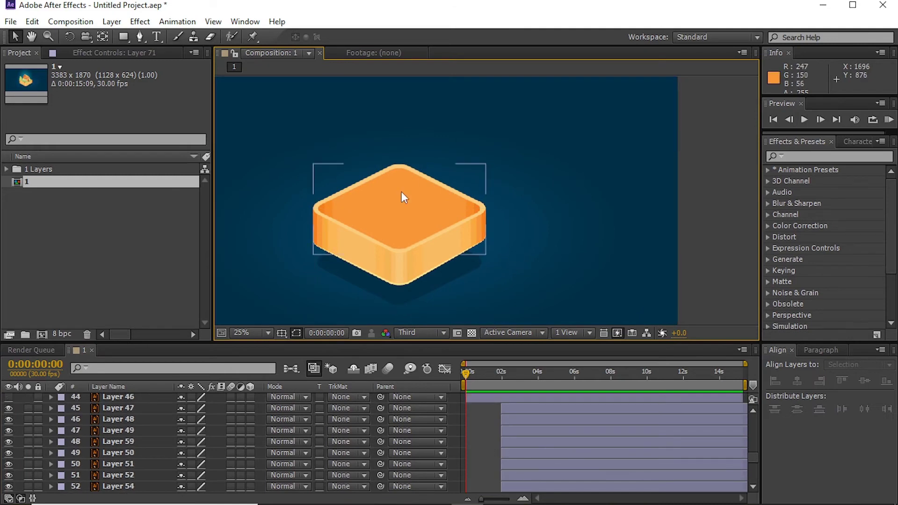
scroll(412, 194, "up", 1)
left_click(454, 177)
scroll(461, 210, "down", 1)
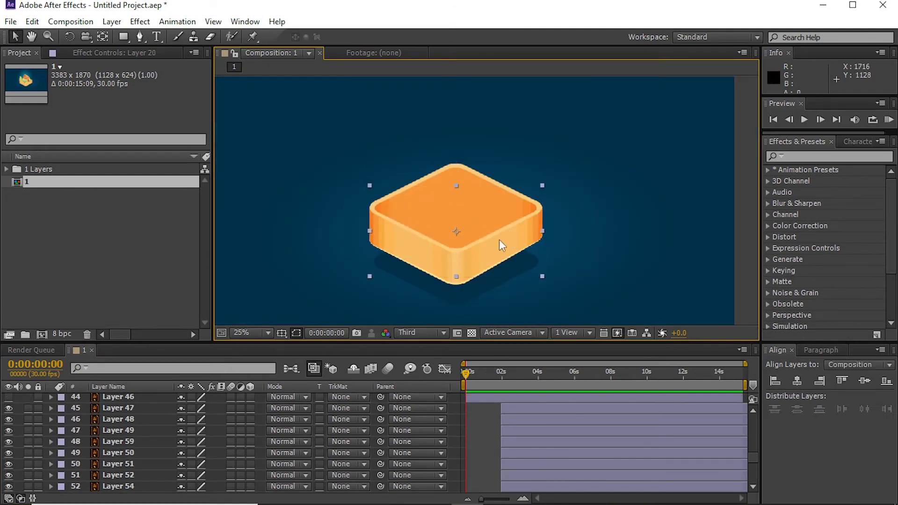
scroll(488, 440, "down", 7)
left_click(480, 462)
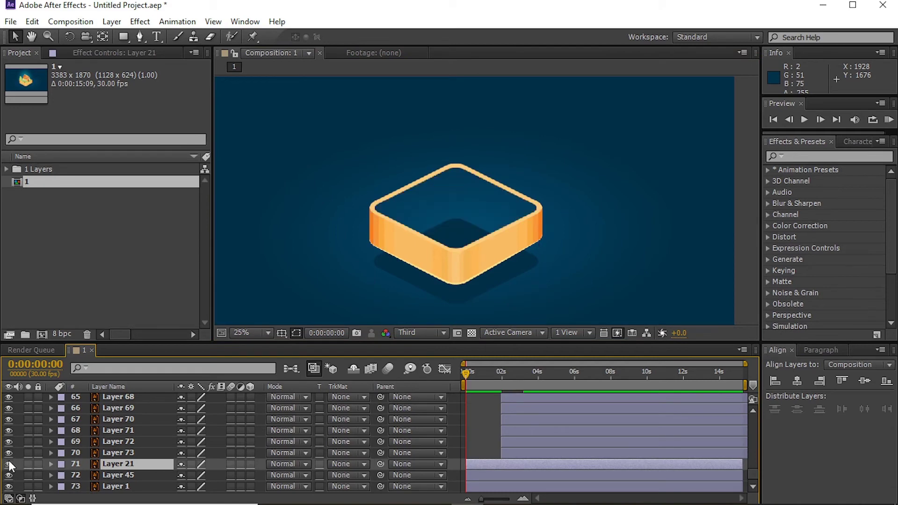
key("ctrl+d")
left_click_drag(457, 219, 457, 262)
Set Layer 74 to Multiply at 50% opacity, alpha-matted by its duplicate Layer 75.
left_click(288, 463)
left_click(302, 107)
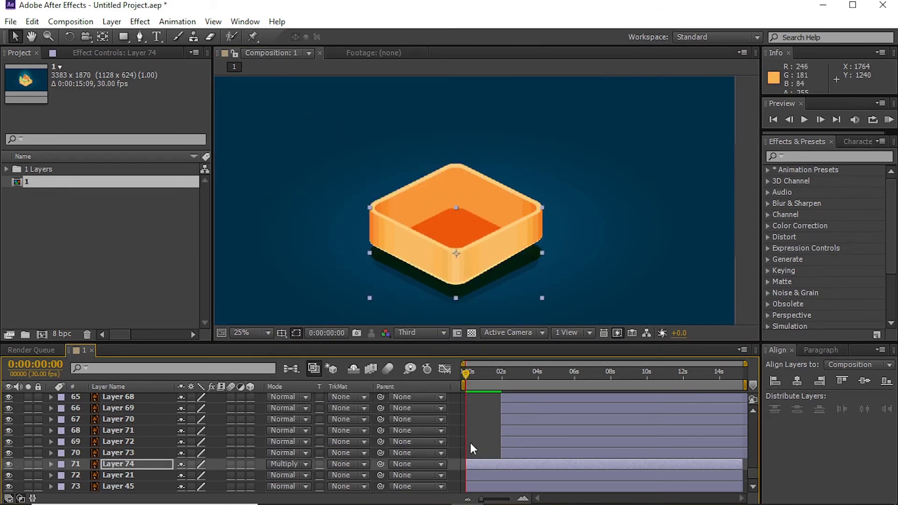
key("t")
key("Return")
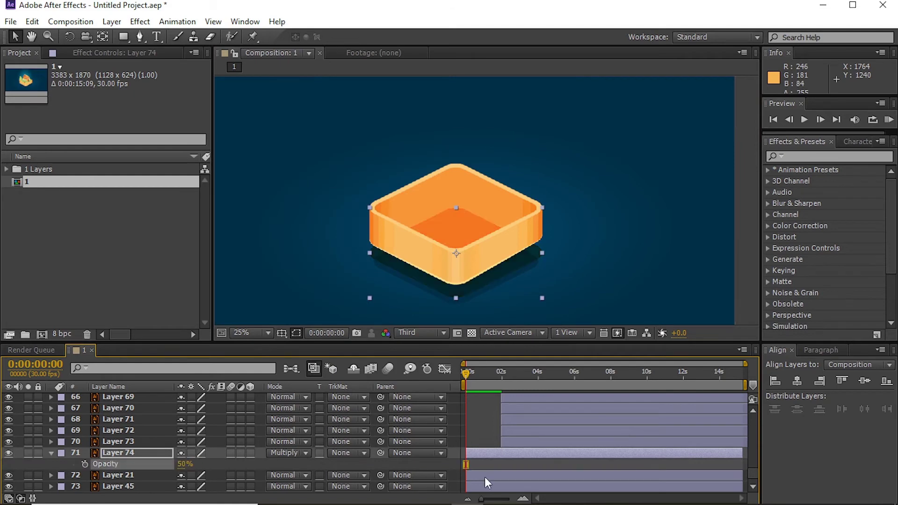
key("ctrl+d")
left_click(349, 464)
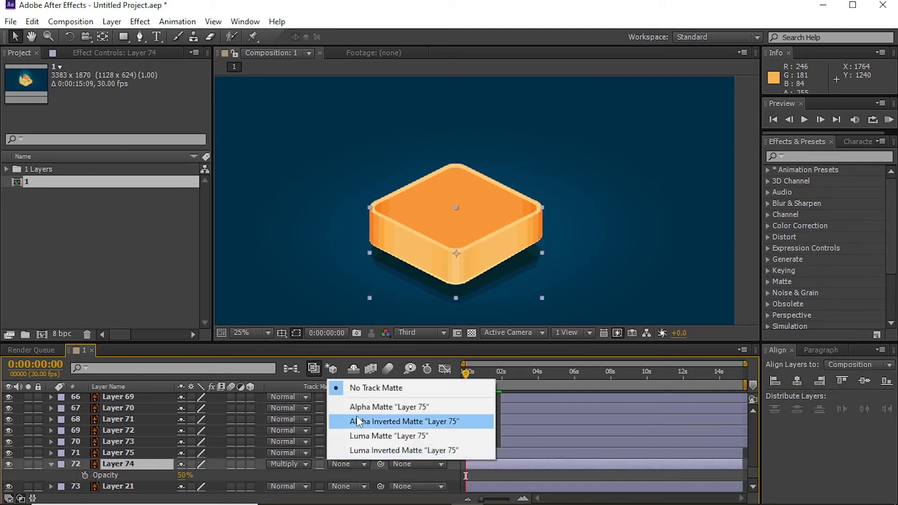
left_click(356, 407)
Raise the shading layer inside the box and slightly delay Layers 74 and 75.
left_click(482, 453)
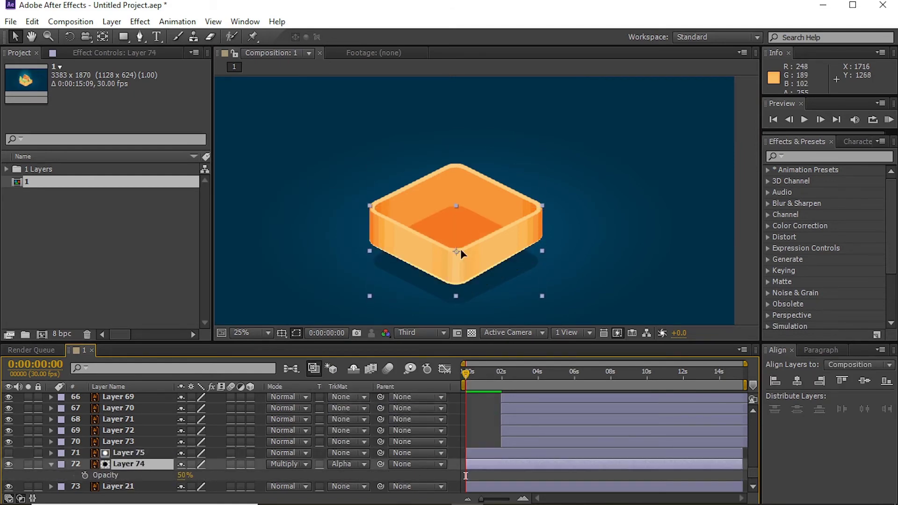
left_click_drag(461, 252, 460, 240)
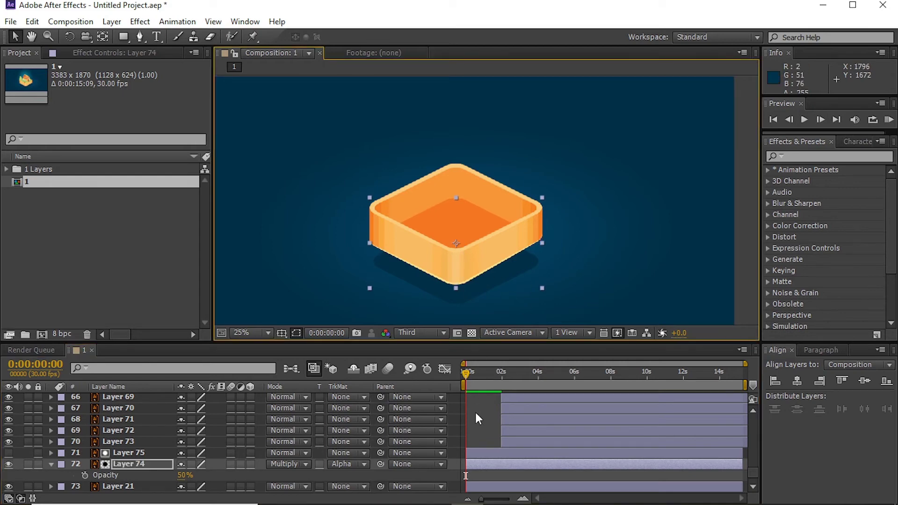
scroll(486, 444, "down", 1)
left_click(489, 431)
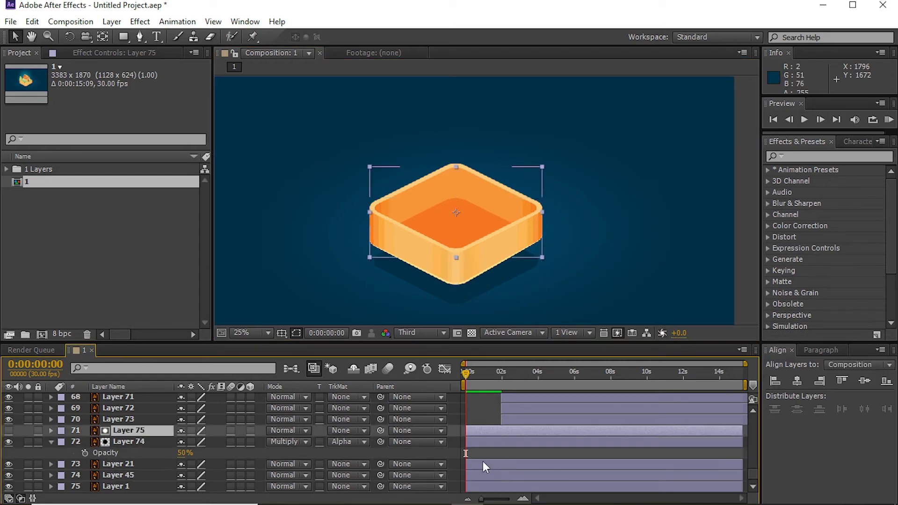
double_click(499, 441)
left_click(529, 54)
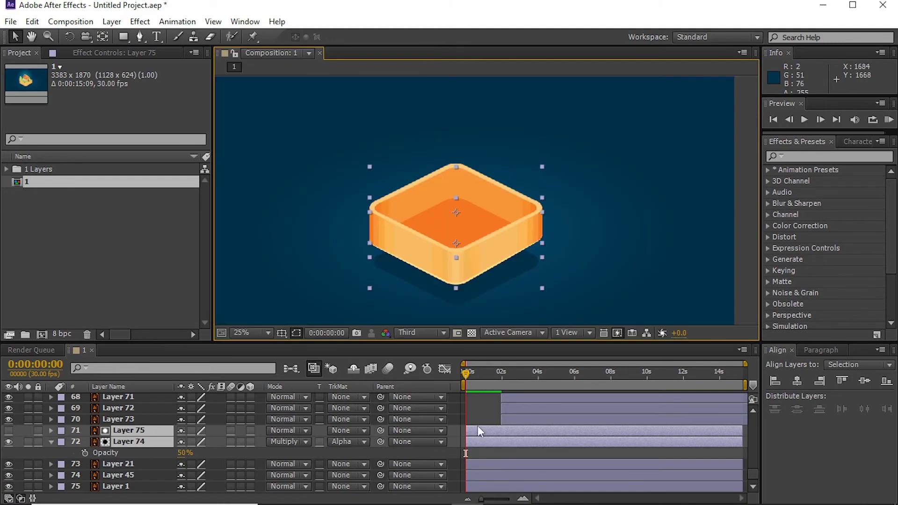
left_click_drag(478, 427, 493, 429)
Parent Layers 74 and 75 to Layer 21.
left_click_drag(380, 441, 502, 466)
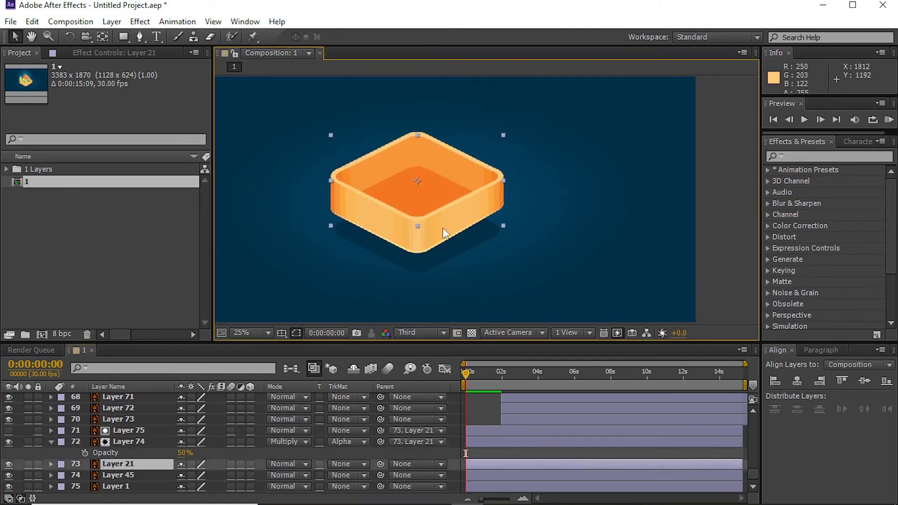
scroll(485, 412, "up", 5)
scroll(485, 418, "up", 4)
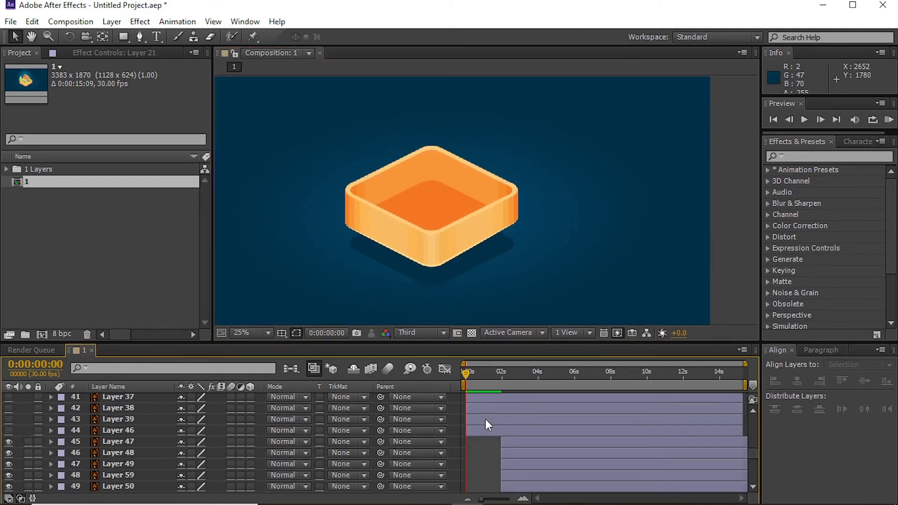
left_click(485, 429)
left_click_drag(536, 194, 497, 204)
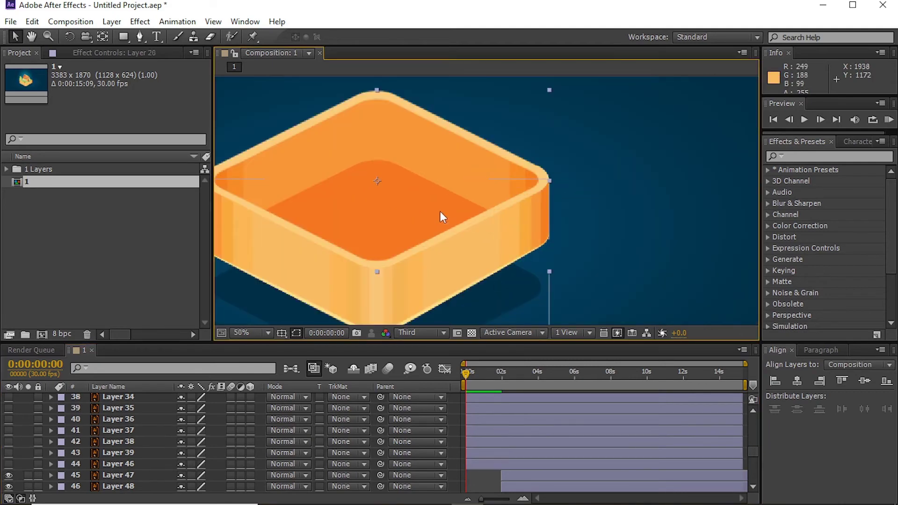
scroll(491, 440, "up", 4)
Keyframe Layer 20's Position so the box starts lower at 0s.
left_click(490, 441)
key("alt+shift+p")
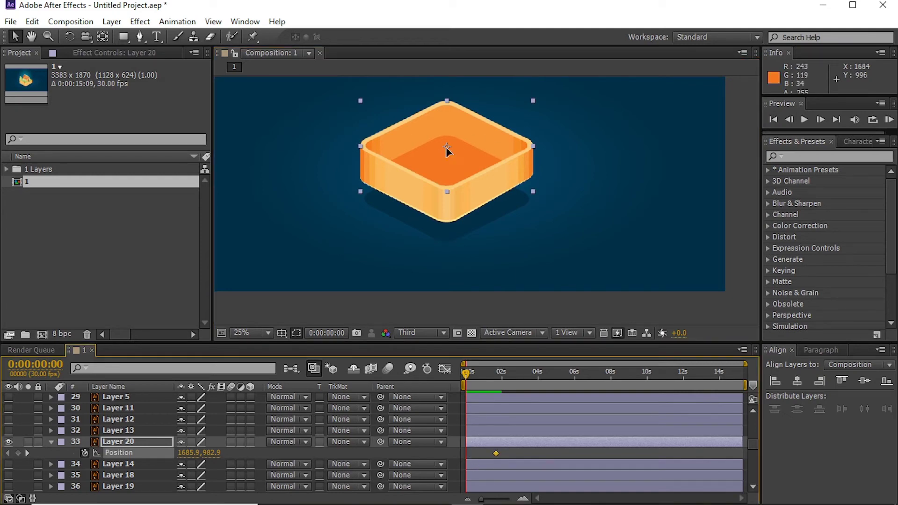
left_click_drag(446, 147, 448, 176)
key("p")
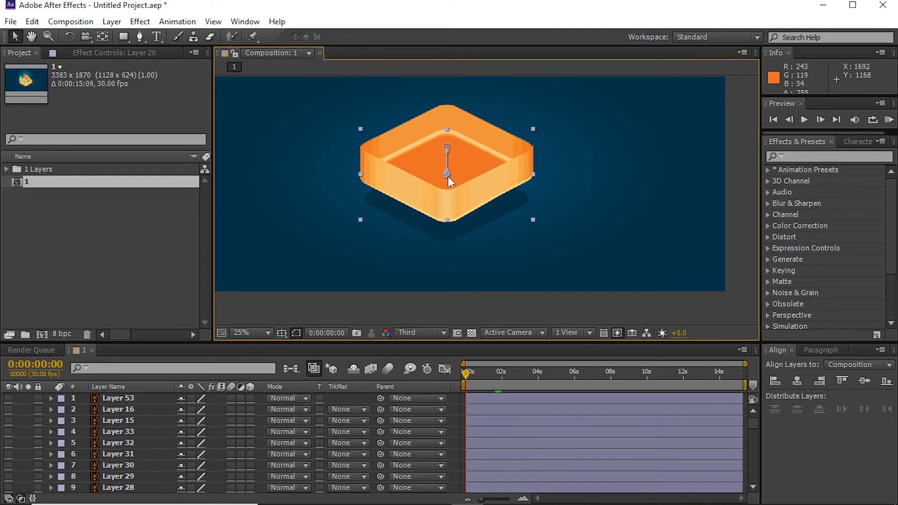
Send Layer 4 to the back, then raise it to #70 in the stack.
left_click(526, 163)
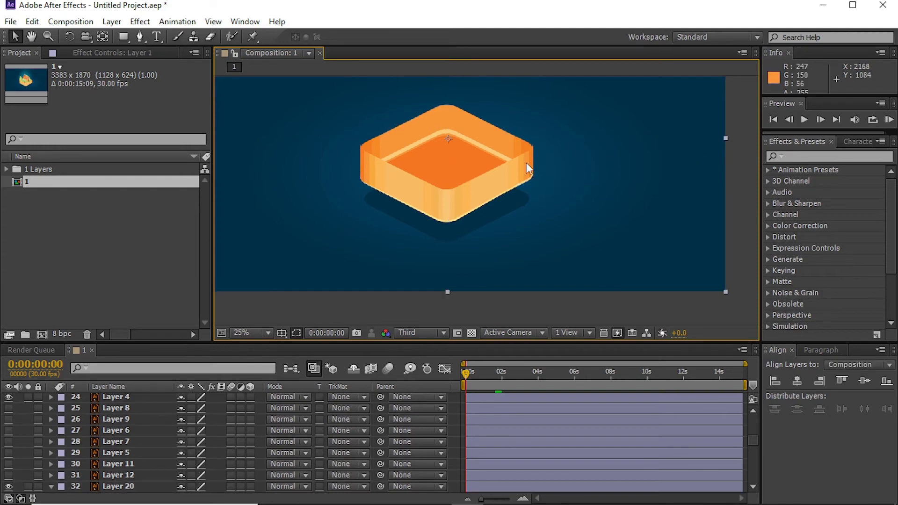
left_click(504, 174)
key("ctrl+shift+bracketleft")
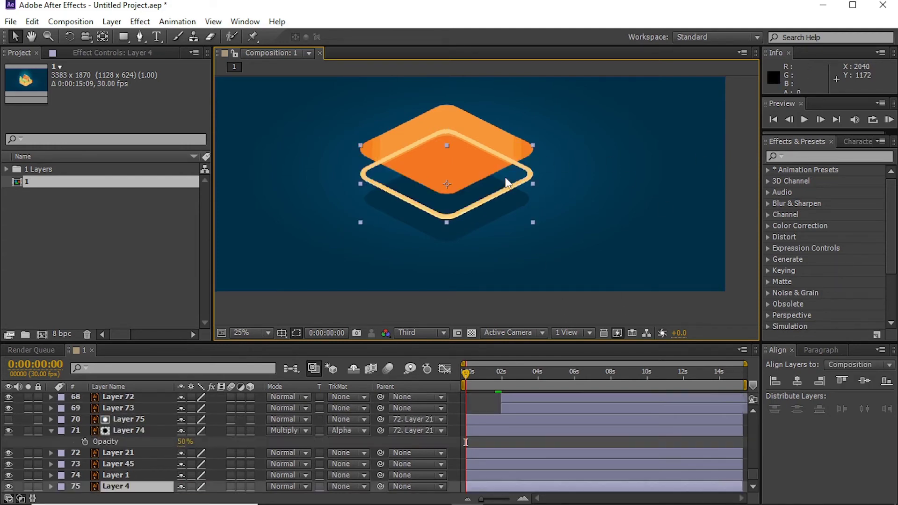
key("ctrl+bracketright")
key("ctrl+bracketright")
key("period")
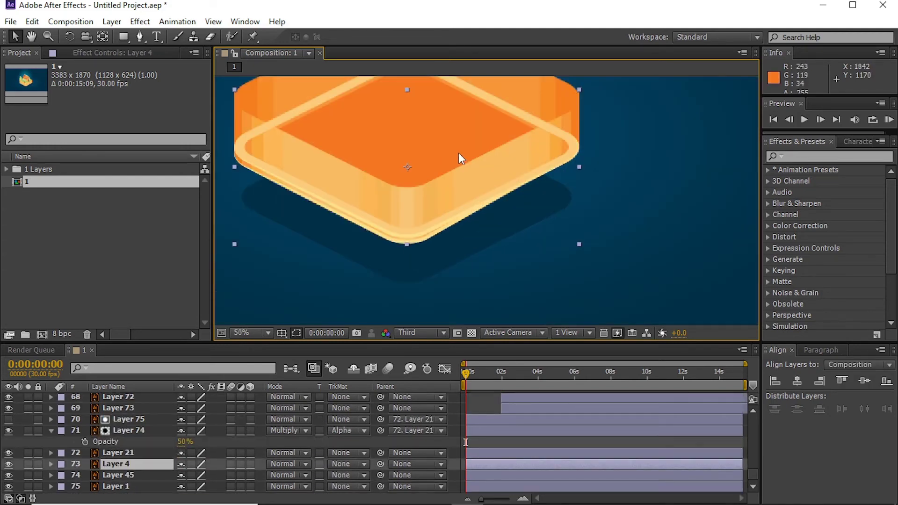
key("ctrl+bracketright")
key("ctrl+bracketright")
left_click_drag(481, 163, 575, 204)
key("ctrl+bracketright")
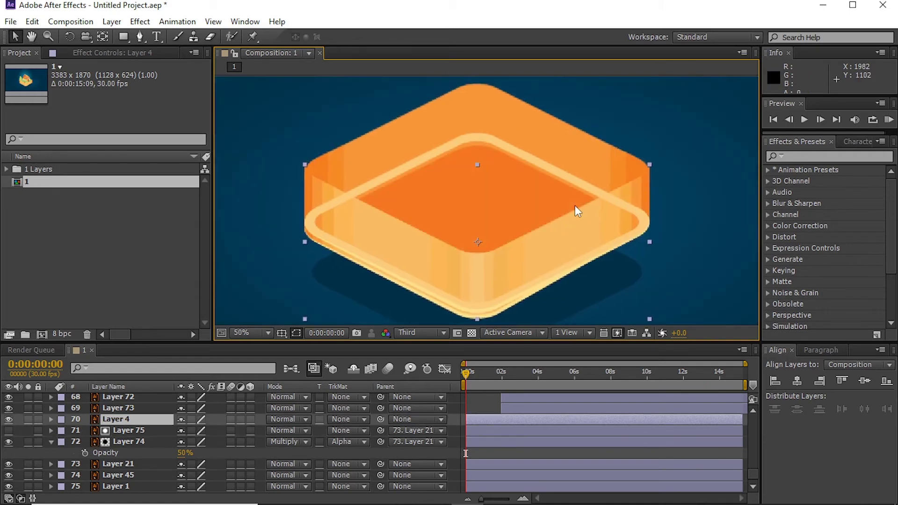
key("comma")
Nudge Layer 20's start to 1685.9,1170.9 and preview the box rising into place.
left_click(486, 193)
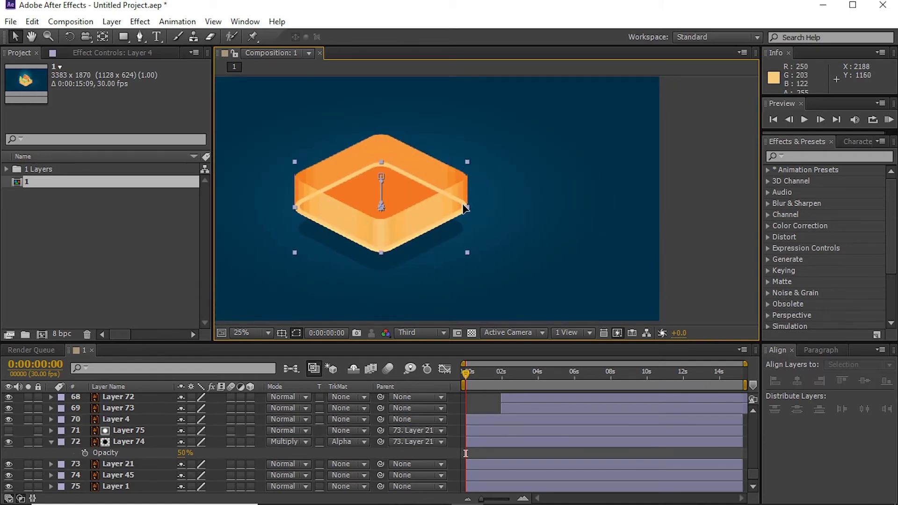
key("period")
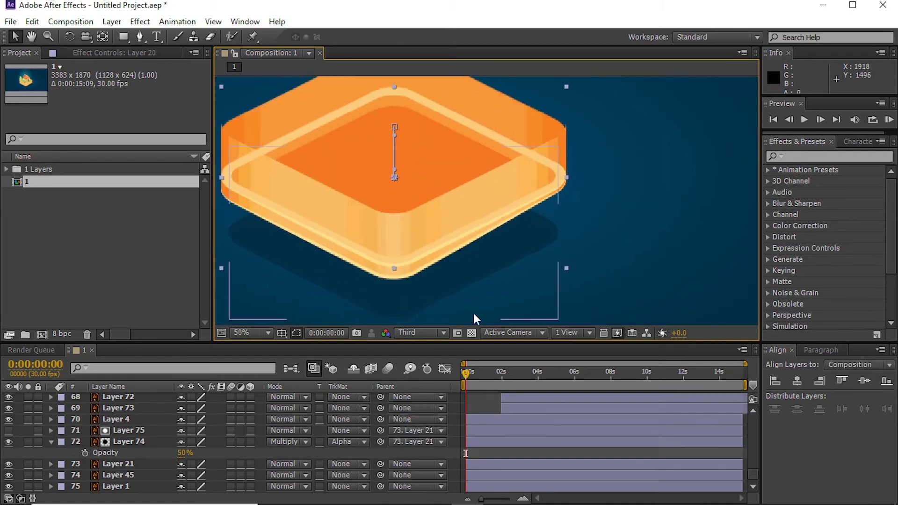
key("shift+Down")
key("shift+Down")
key("shift+Down")
scroll(499, 448, "up", 5)
key("p")
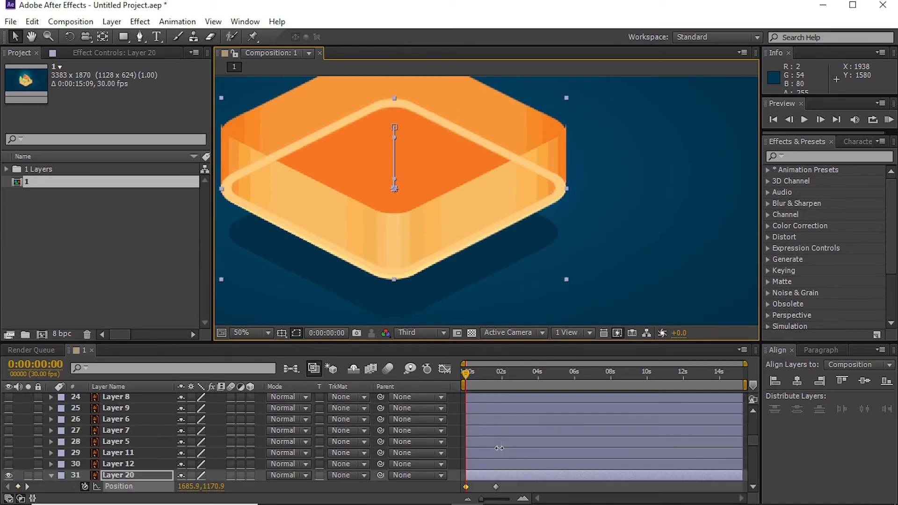
mouse_move(470, 380)
left_mouse_down()
mouse_move(502, 378)
mouse_move(483, 377)
left_mouse_up()
key("comma")
left_click(468, 379)
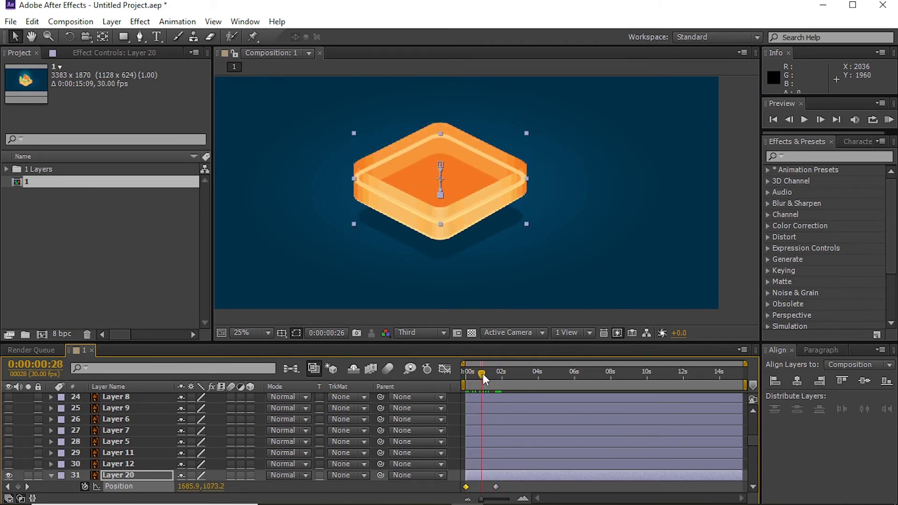
left_click_drag(484, 379, 491, 375)
key("Home")
Deselect Layer 20 and select Layer 4 further down the timeline.
left_click(457, 438)
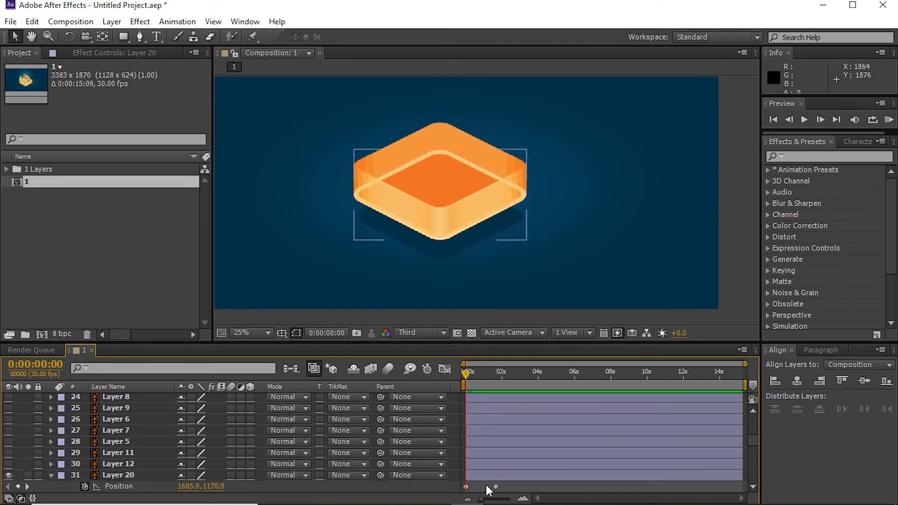
scroll(483, 464, "down", 3)
scroll(480, 469, "down", 3)
scroll(485, 439, "down", 3)
scroll(485, 438, "down", 3)
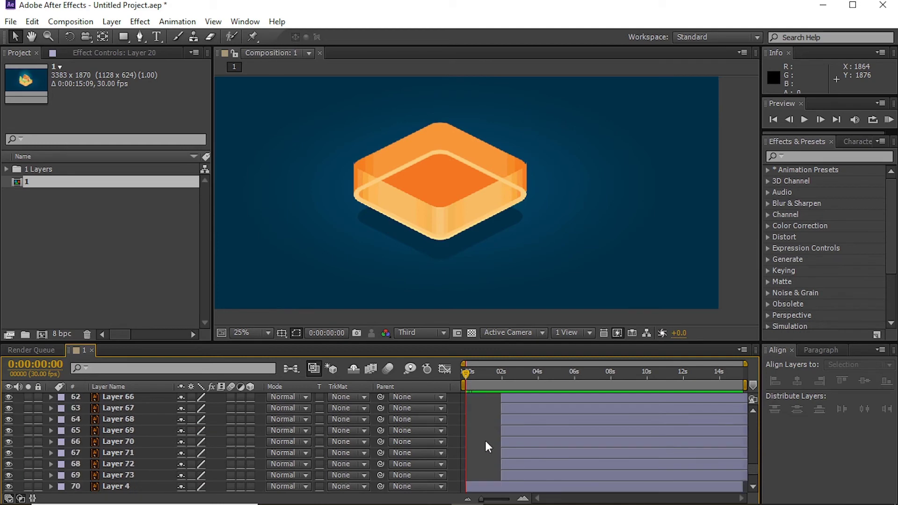
scroll(485, 438, "down", 5)
left_click(483, 420)
scroll(487, 224, "up", 2)
With the Pen tool active, go to 0:00:01:29 where the grass top appears.
key("g")
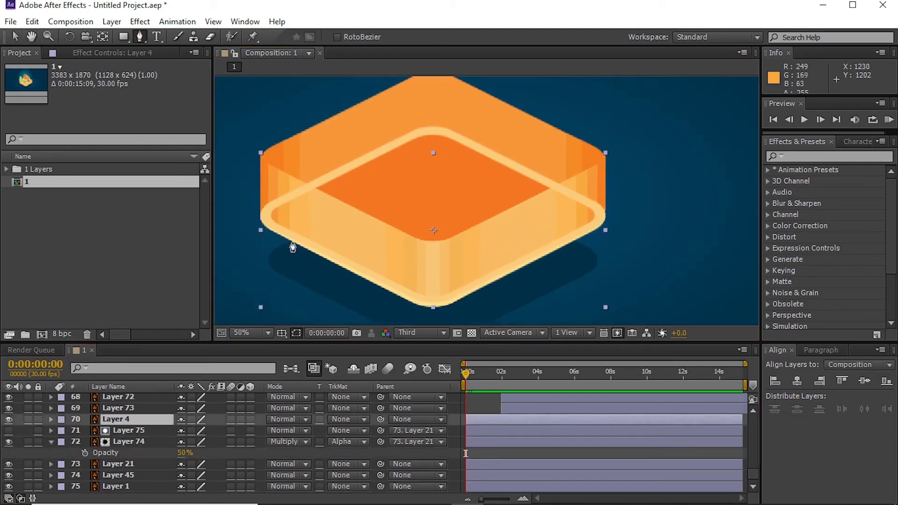
scroll(337, 172, "down", 2)
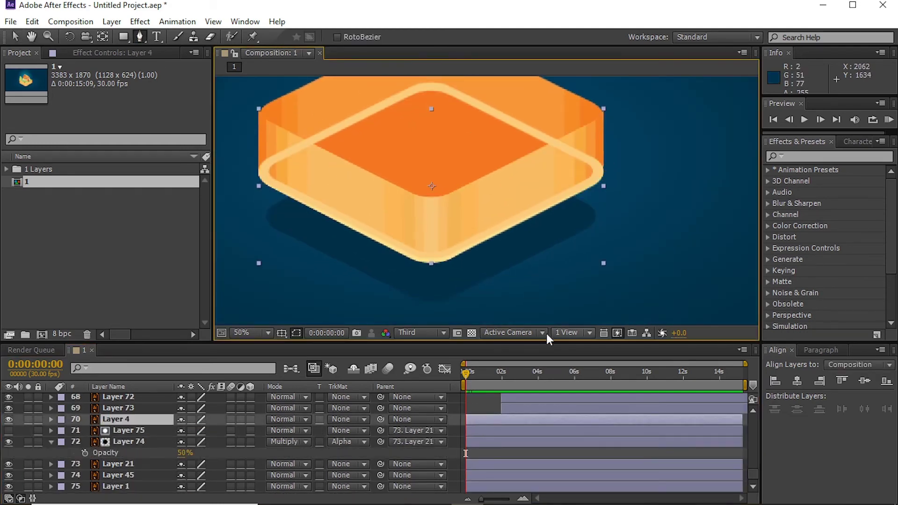
key("k")
scroll(511, 245, "up", 1)
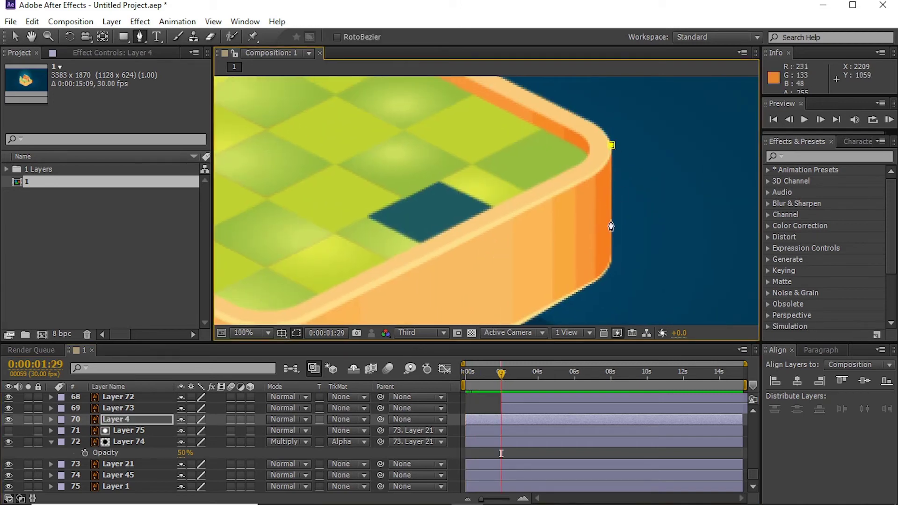
scroll(615, 291, "down", 1)
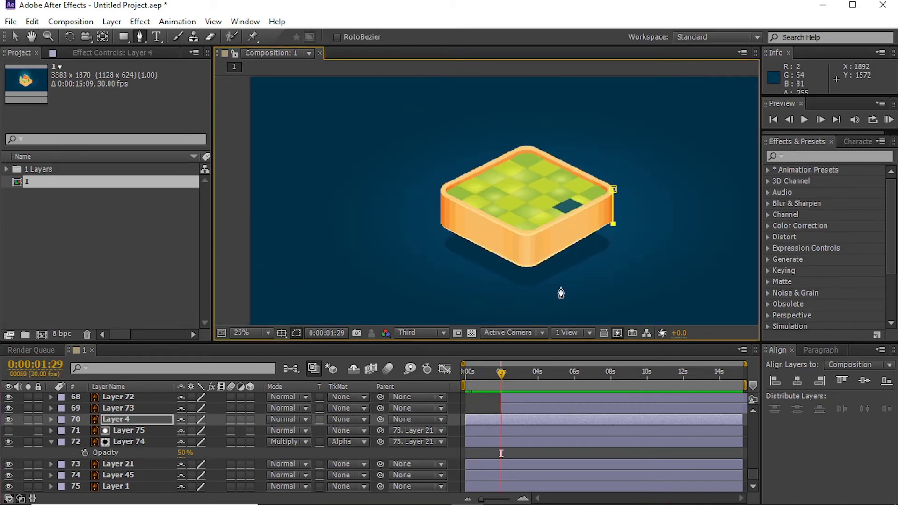
scroll(439, 186, "up", 1)
scroll(505, 302, "down", 1)
Place mask points on Layer 4 around the box's bottom, left and top corners.
left_click(505, 303)
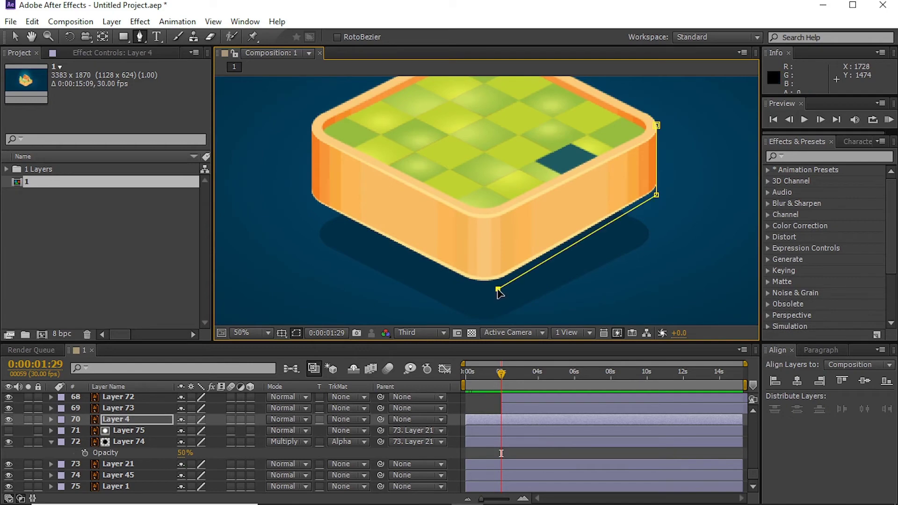
scroll(311, 211, "up", 1)
scroll(453, 161, "up", 2)
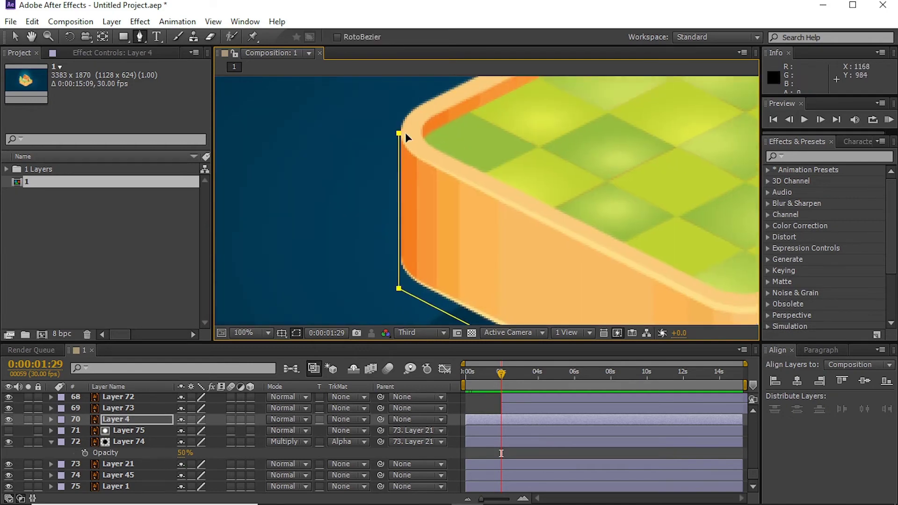
left_click(399, 134)
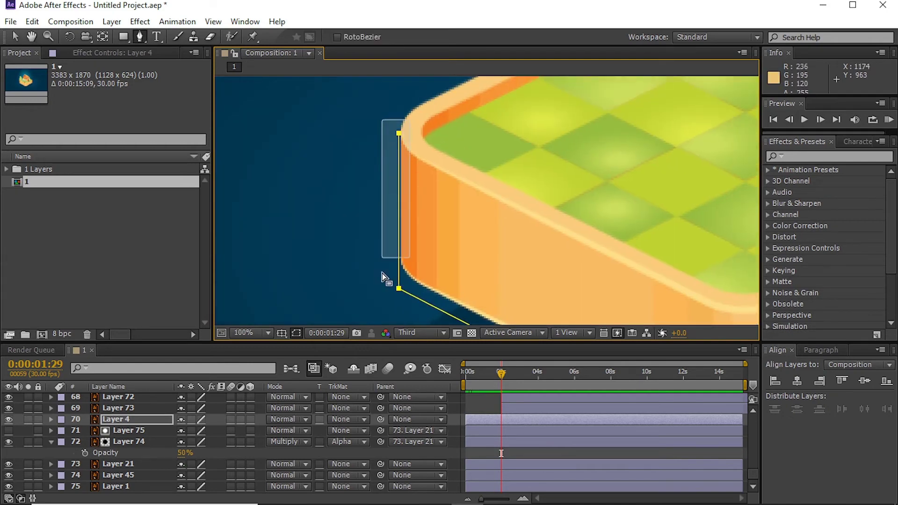
left_click(407, 127)
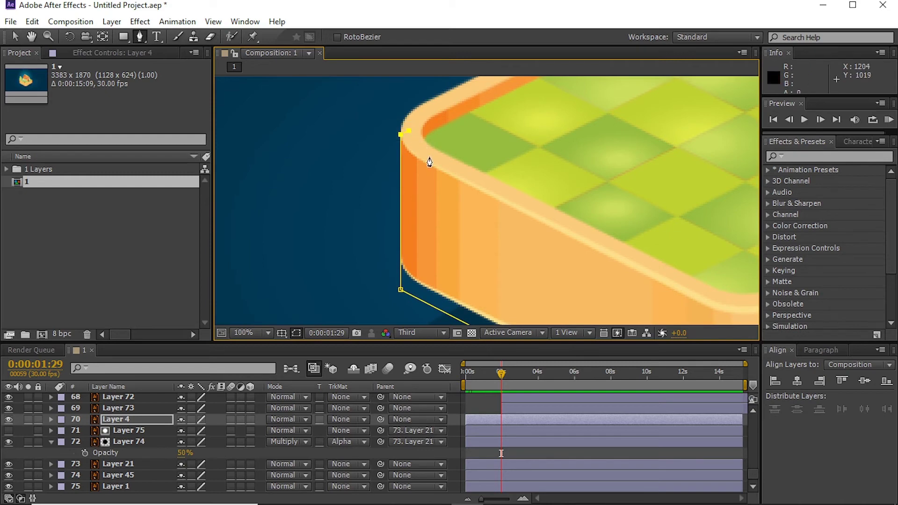
left_click_drag(551, 221, 374, 210)
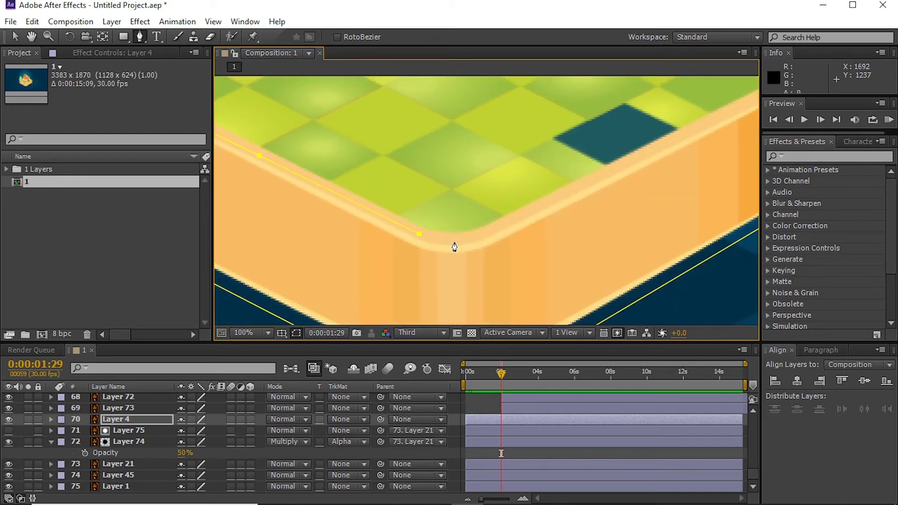
left_click_drag(514, 230, 410, 259)
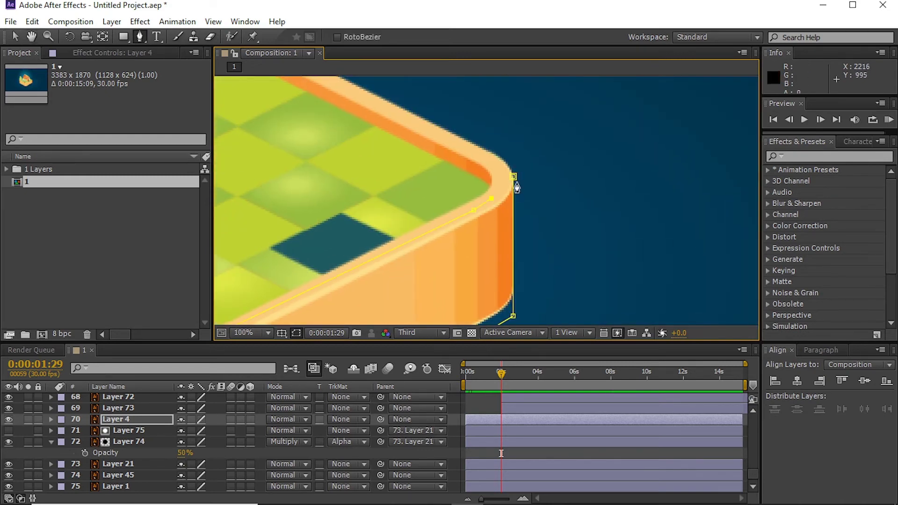
Zoom out, return to the Selection tool and go back to the first frame.
key("comma")
key("v")
key("comma")
key("comma")
key("comma")
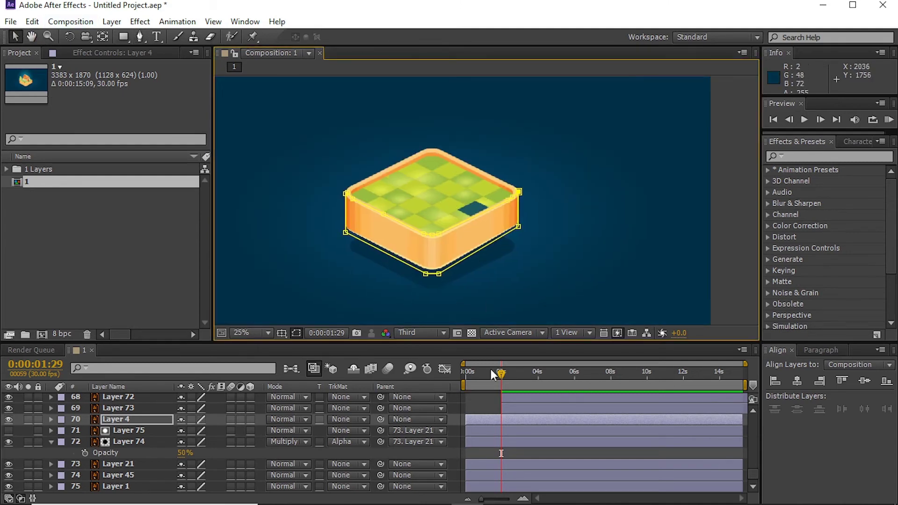
left_click(489, 371)
key("Home")
Expand Layer 4's Mask 1 and reshape the mask up onto the box top.
left_click(50, 419)
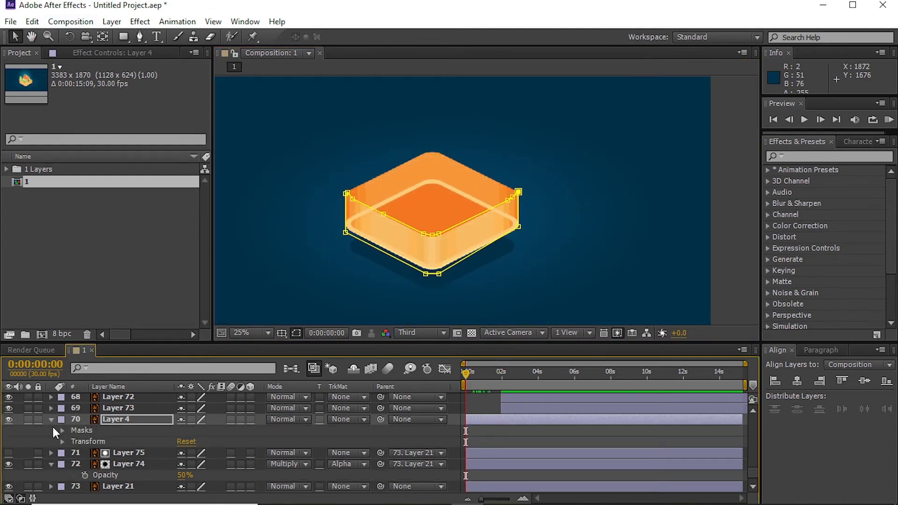
left_click(73, 441)
left_click(433, 239)
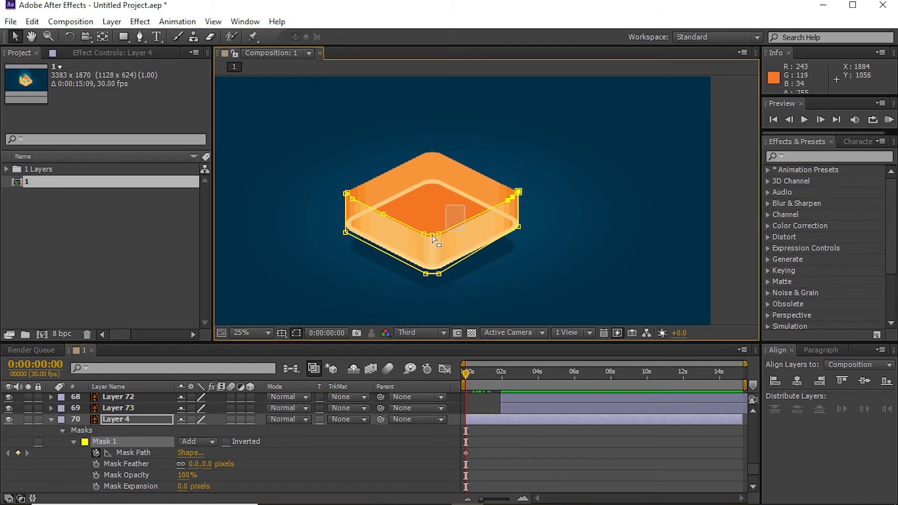
scroll(401, 259, "up", 2)
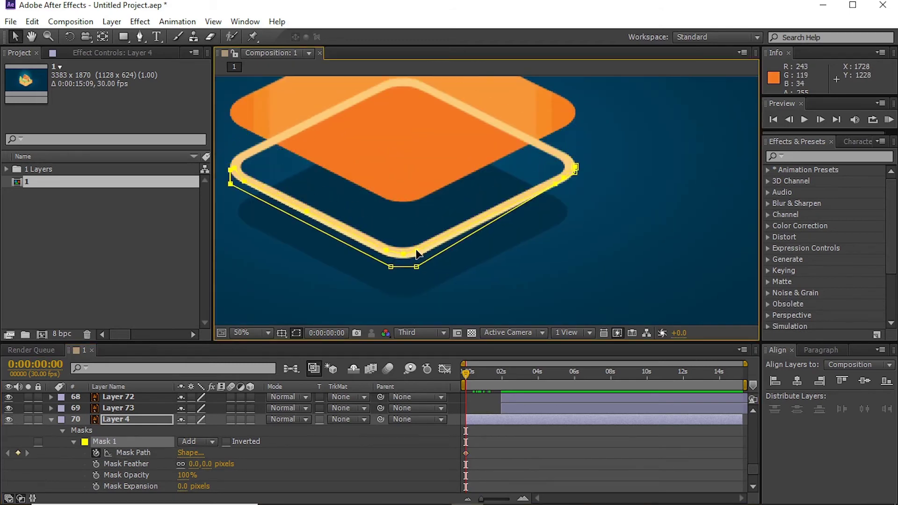
left_click_drag(428, 250, 427, 188)
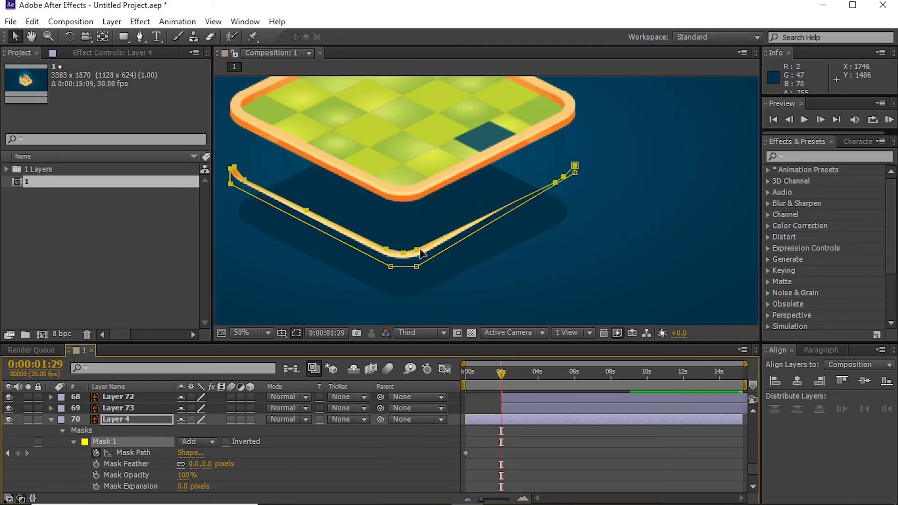
left_click_drag(478, 373, 502, 373)
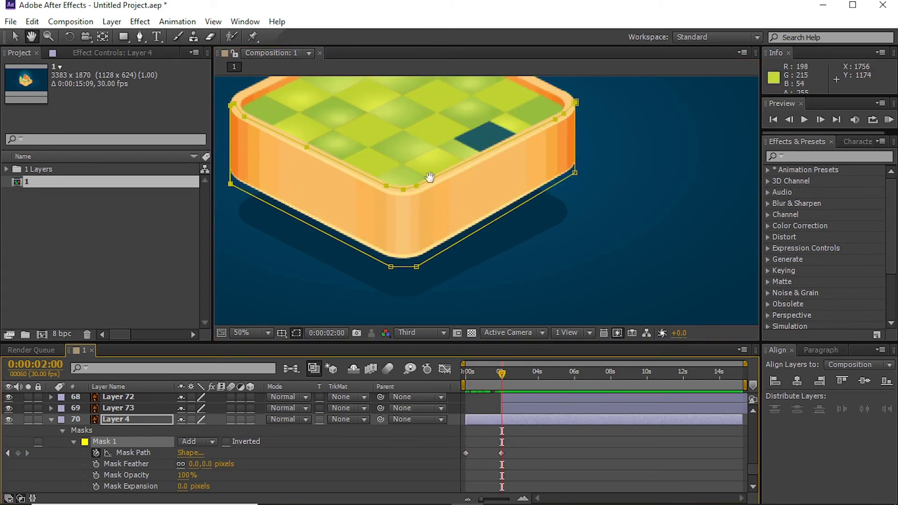
left_click_drag(430, 177, 487, 251)
At 0:00, pull Layer 4's whole mask path down onto the box's bottom edge at half resolution.
left_click(108, 453)
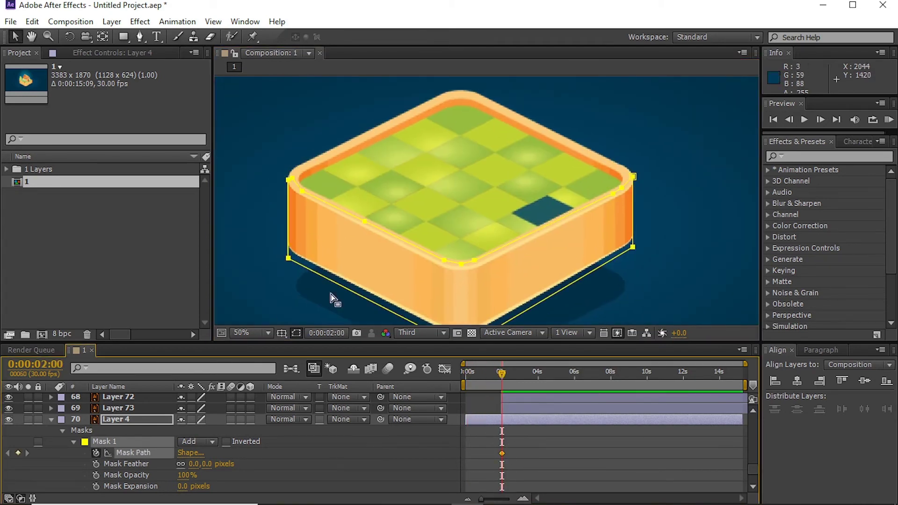
left_click_drag(480, 374, 466, 373)
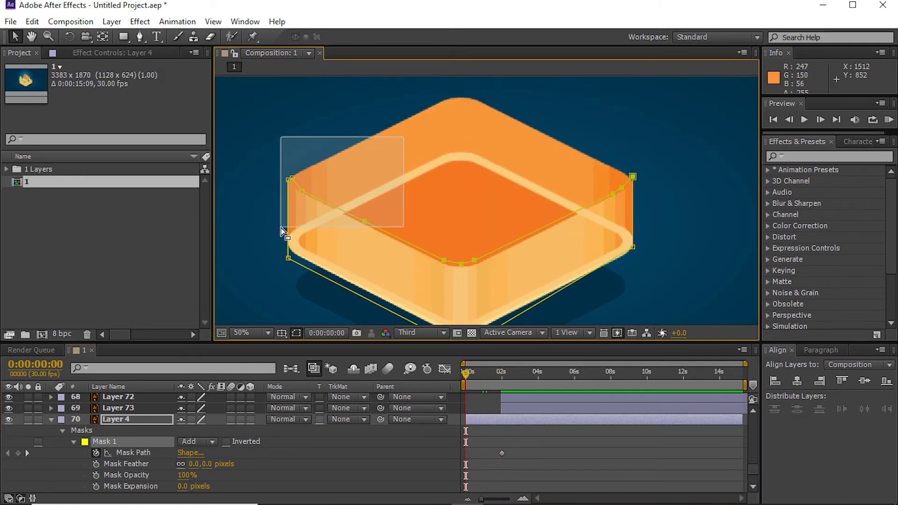
scroll(461, 239, "up", 2)
left_click(421, 333)
left_click(428, 379)
left_click_drag(458, 156, 450, 283)
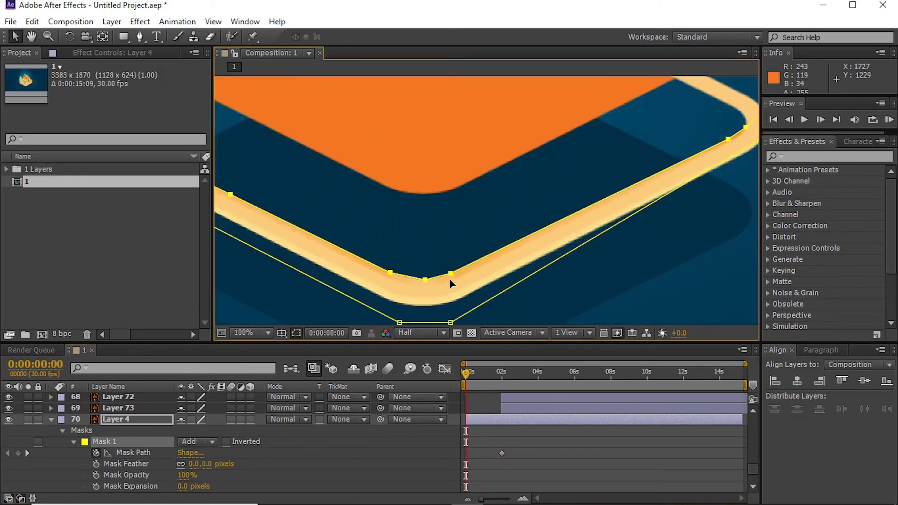
Later in time, raise the mask to reveal the green board and check the reveal.
left_click_drag(468, 374, 485, 376)
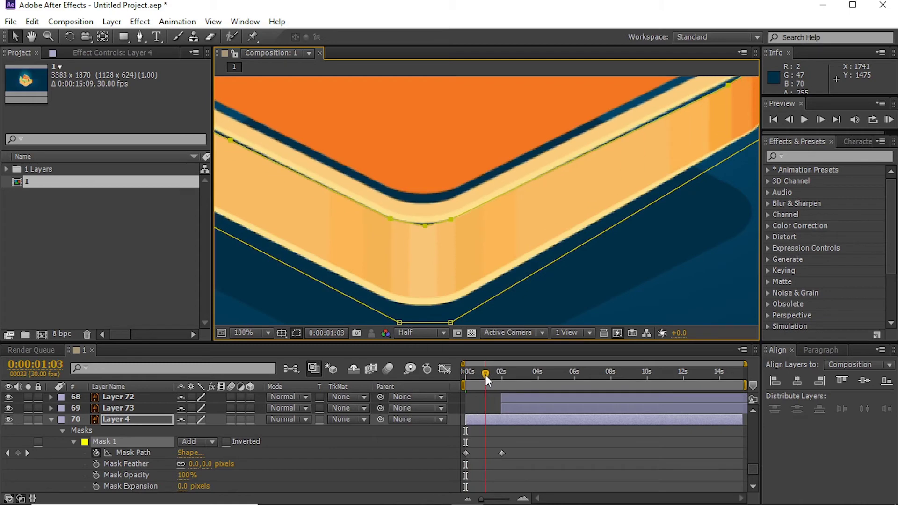
left_click_drag(451, 219, 451, 207)
mouse_move(486, 373)
left_mouse_down()
mouse_move(495, 374)
mouse_move(458, 373)
mouse_move(515, 373)
mouse_move(496, 374)
mouse_move(507, 382)
mouse_move(502, 374)
left_mouse_up()
left_click(502, 453)
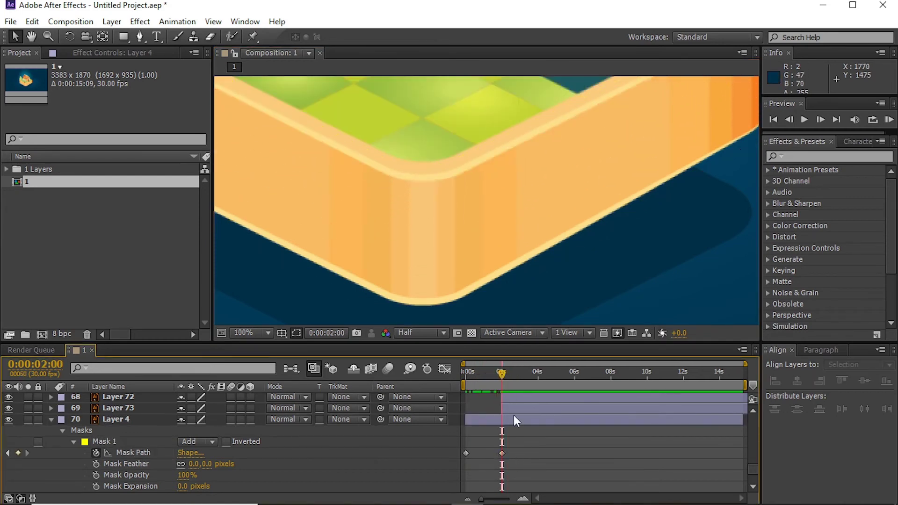
scroll(450, 159, "down", 1)
scroll(468, 183, "down", 1)
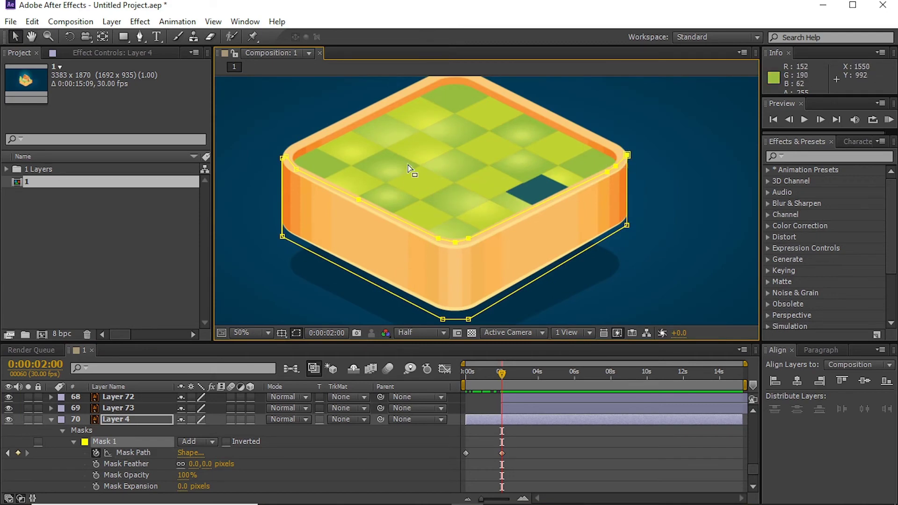
mouse_move(502, 373)
left_mouse_down()
mouse_move(465, 370)
mouse_move(505, 374)
mouse_move(478, 374)
left_mouse_up()
Deselect the masked layer and select the box's top layer.
key("F2")
scroll(503, 242, "down", 1)
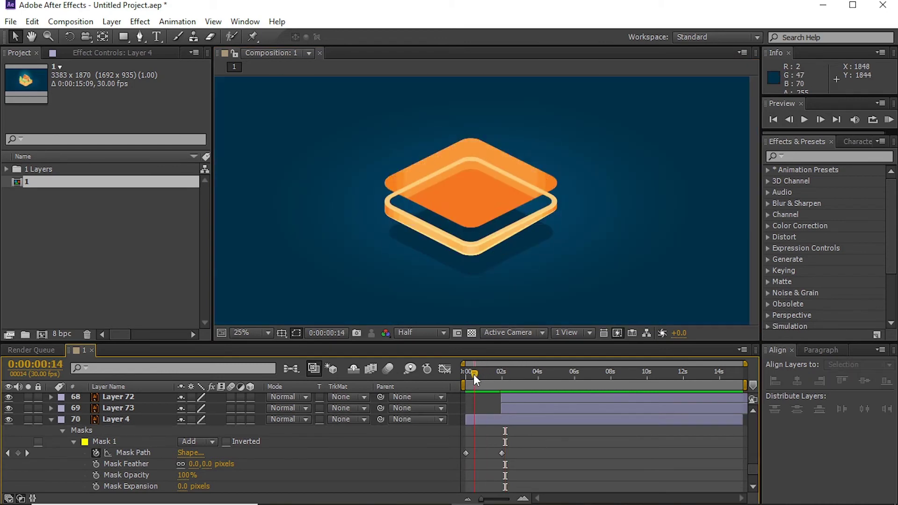
scroll(487, 200, "up", 1)
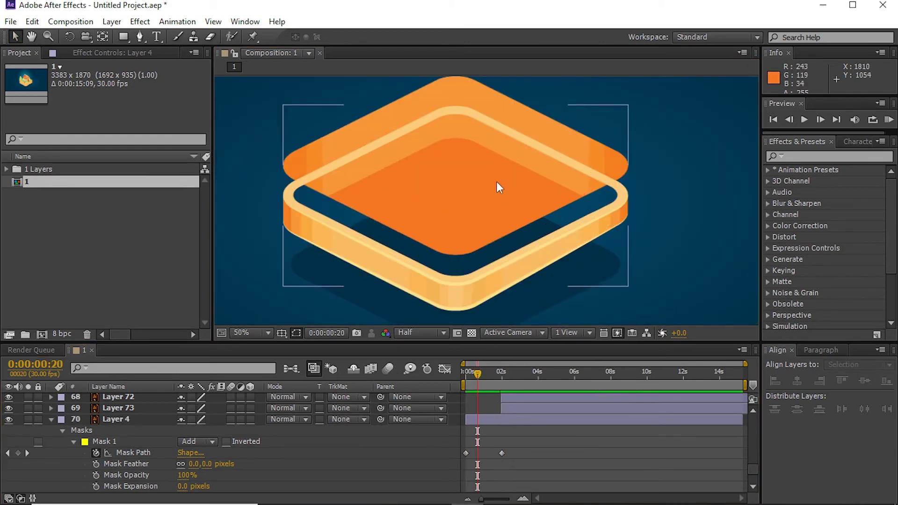
left_click(484, 155)
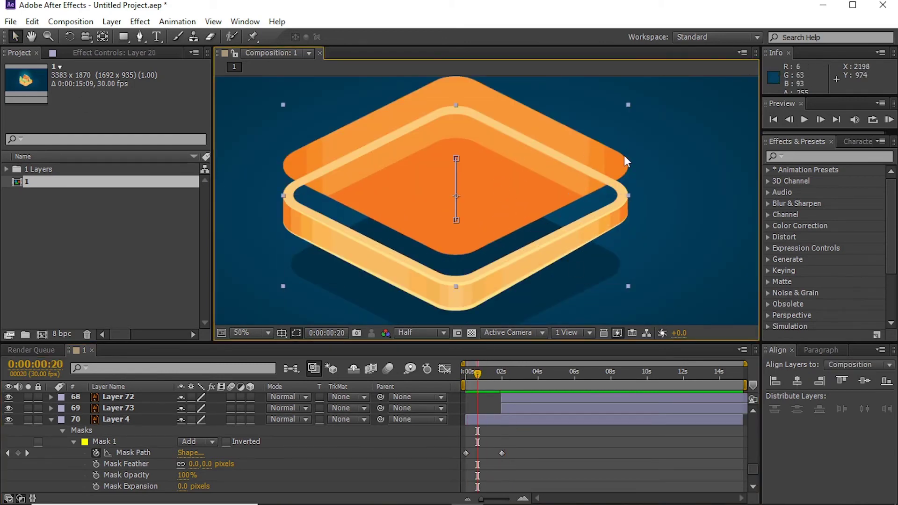
Select only Layer 21 and return to the first frame with the box in view.
key("comma")
scroll(520, 453, "up", 3)
scroll(514, 449, "down", 5)
left_click(497, 441)
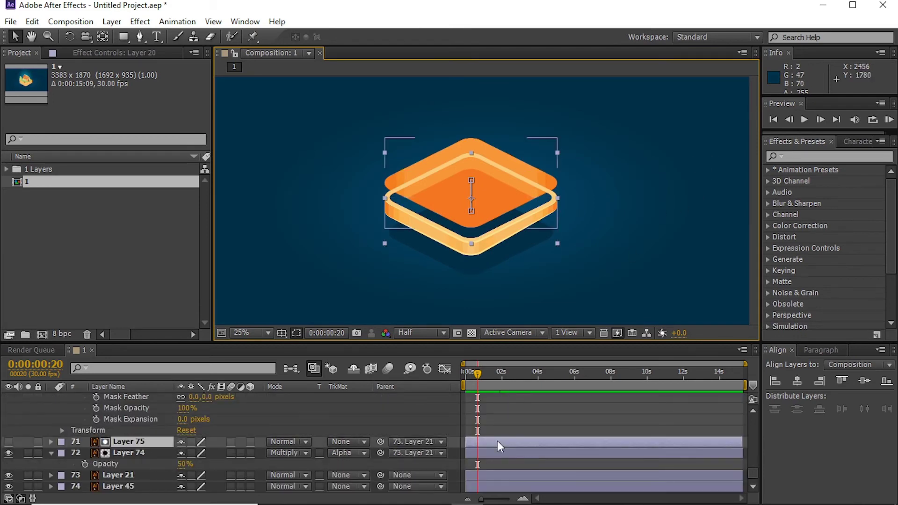
left_click(492, 475, "ctrl")
left_click(489, 475)
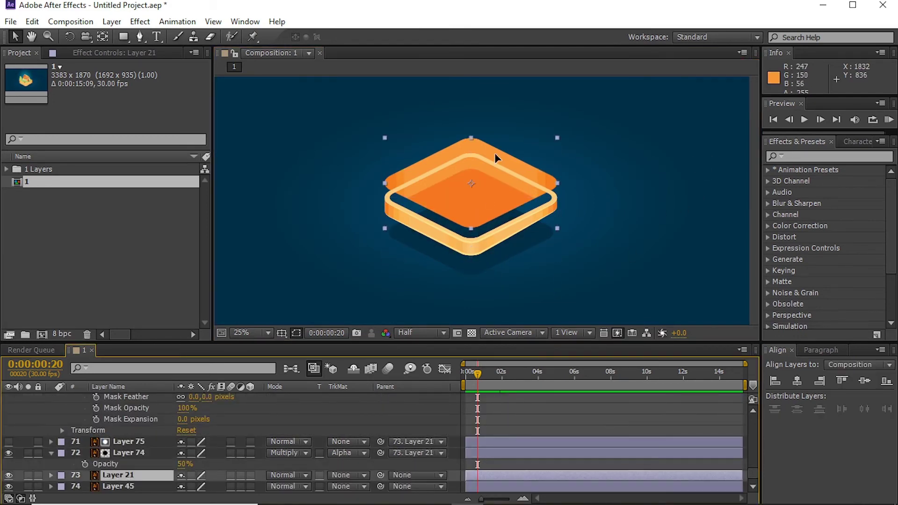
key("period")
left_click(471, 397)
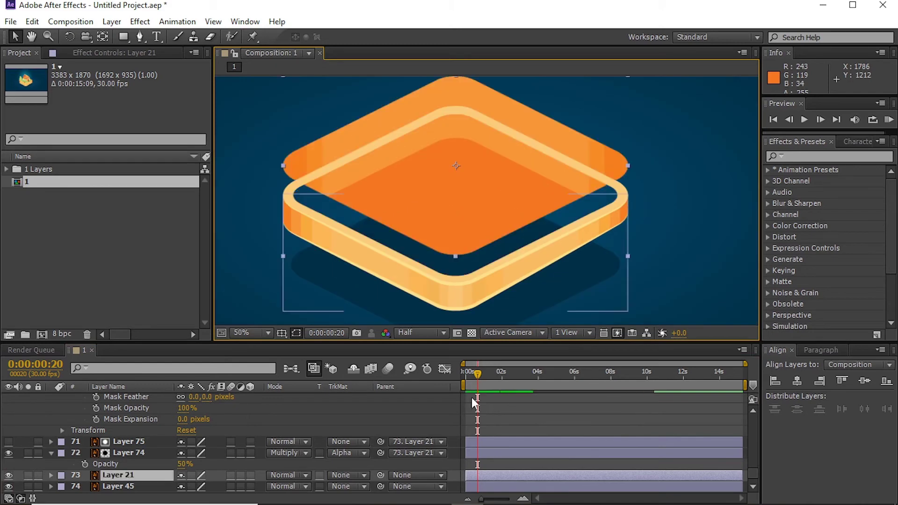
key("Home")
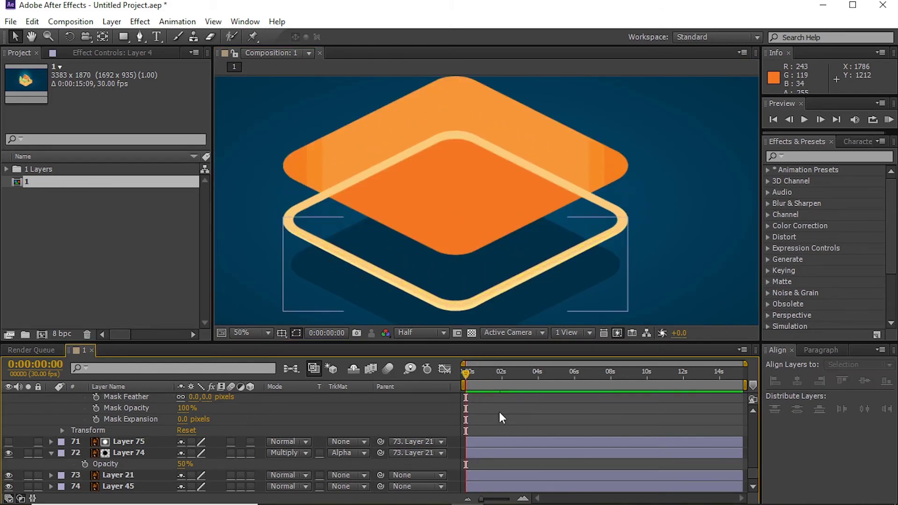
Show Layer 74's Position and move its keyframe to 0s.
left_click(476, 452)
key("alt+shift+p")
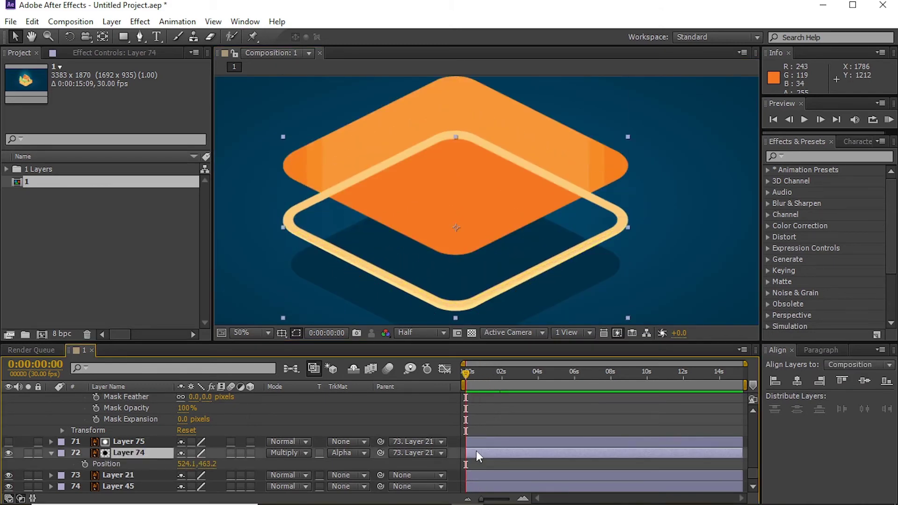
left_click(109, 463)
scroll(509, 430, "up", 3)
left_click_drag(494, 373, 474, 374)
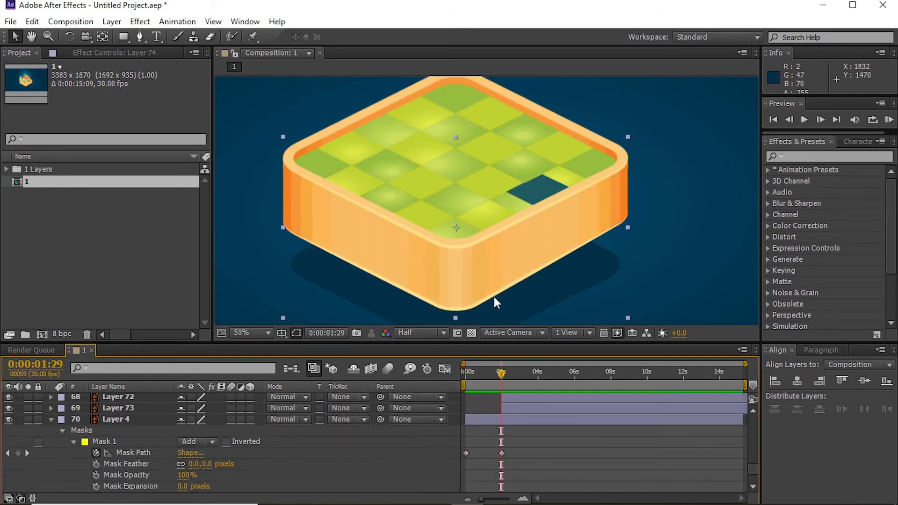
key("Home")
scroll(521, 446, "down", 3)
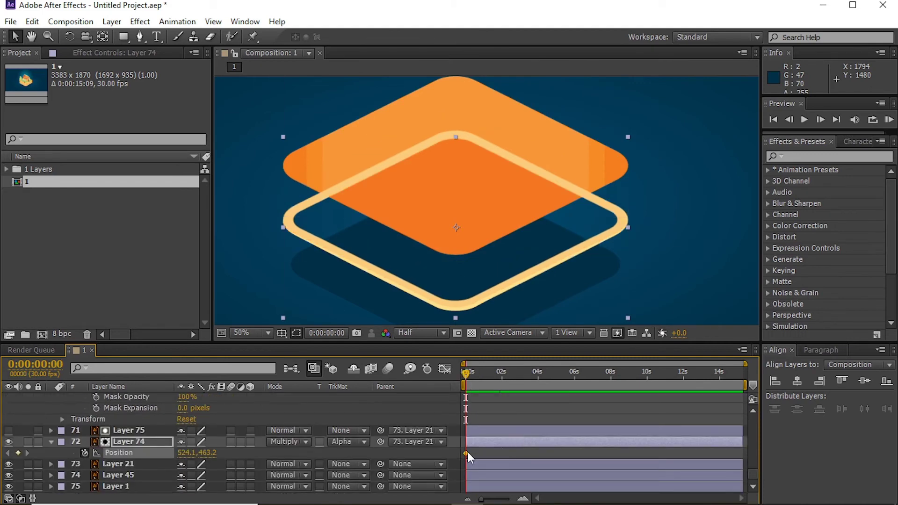
left_click(476, 464)
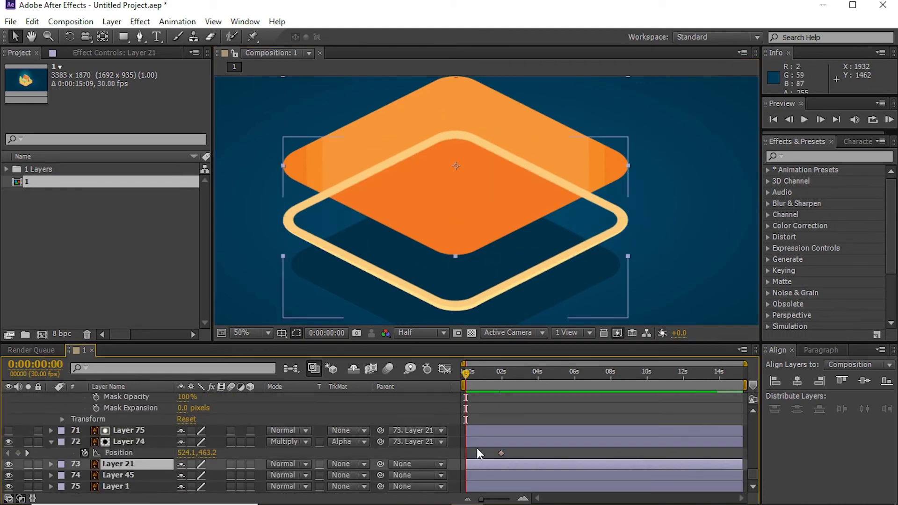
left_click(476, 442)
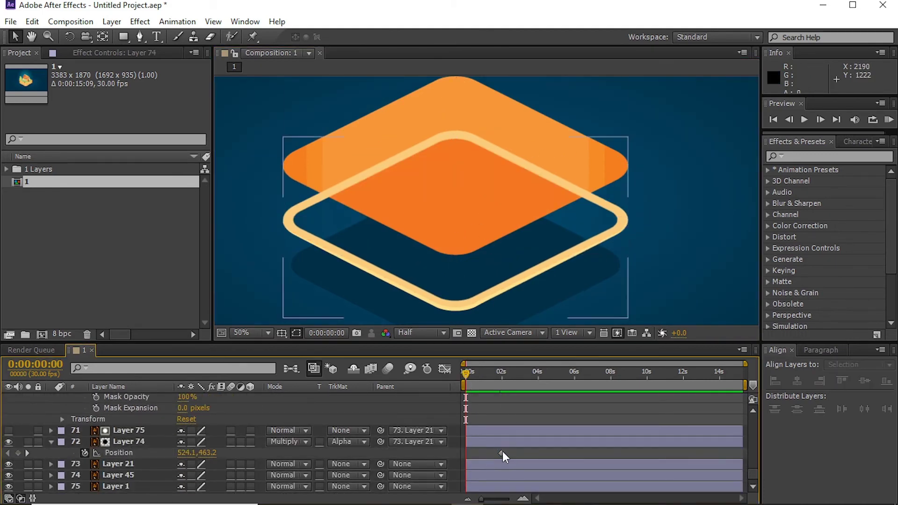
left_click_drag(502, 453, 467, 452)
Keyframe Layer 21's Position with the diamond top lowered so the box starts flat.
left_click(481, 464)
key("p")
left_click(85, 474)
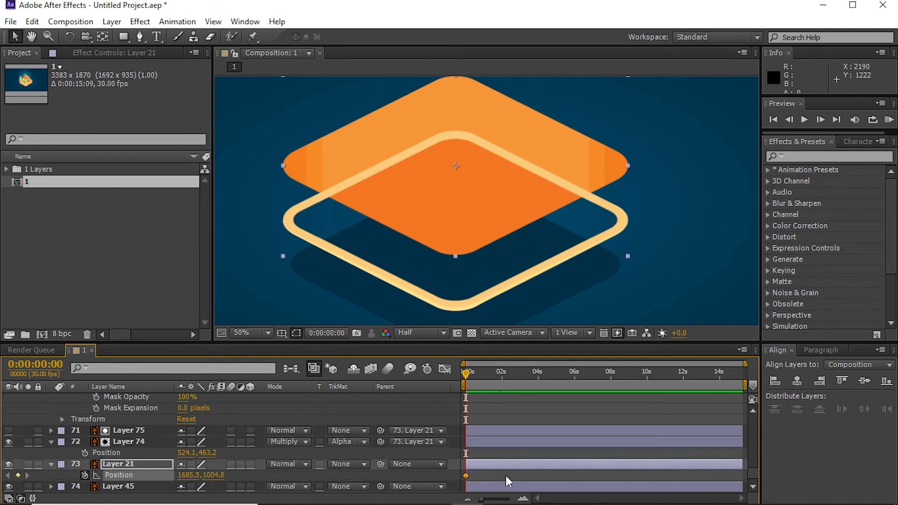
left_click_drag(578, 151, 577, 206)
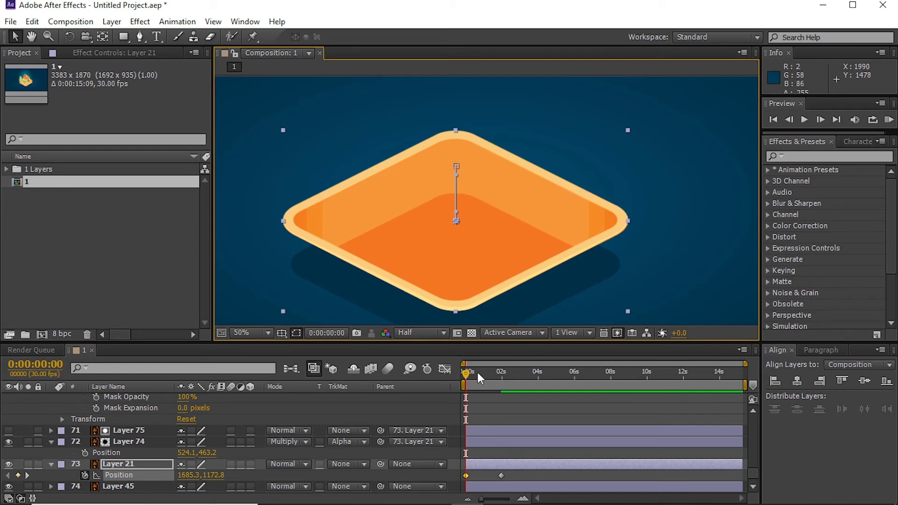
left_click_drag(477, 374, 502, 377)
scroll(531, 409, "up", 10)
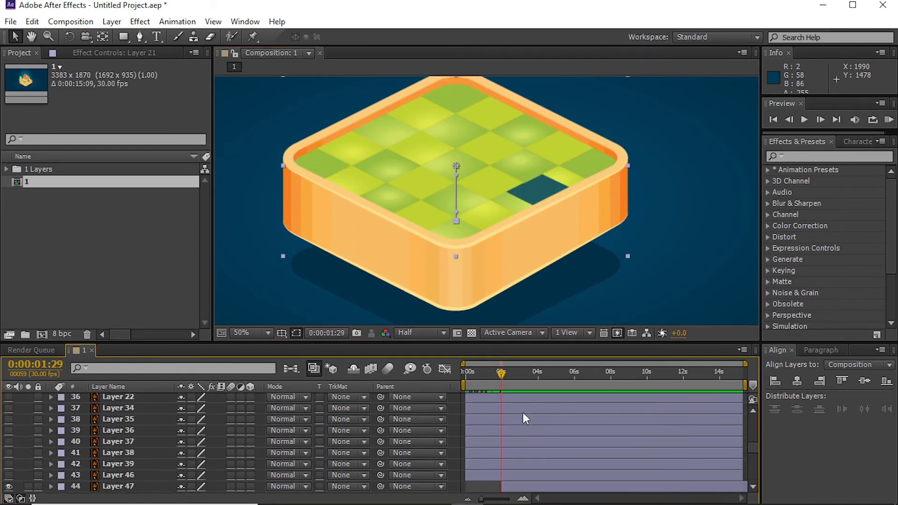
scroll(520, 418, "down", 10)
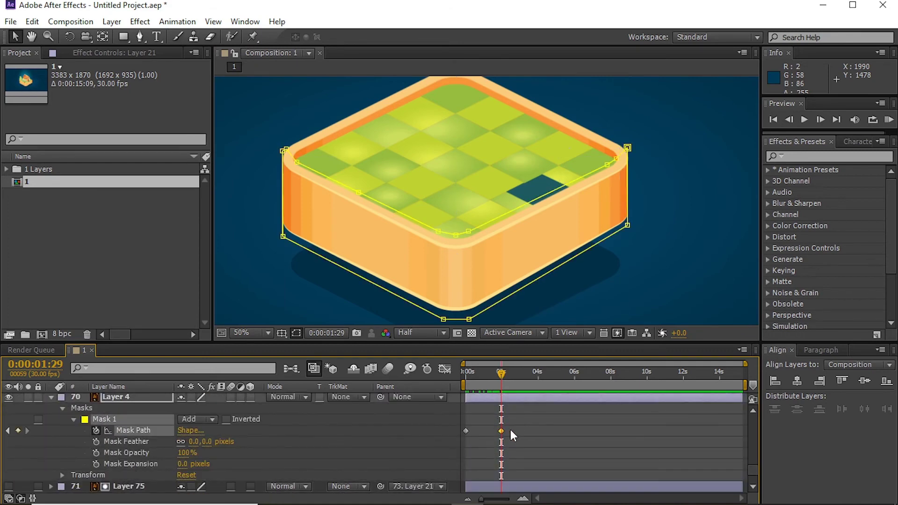
scroll(532, 426, "down", 2)
Shift Layer 21's later Position keyframe slightly earlier and preview the wall timing.
left_click(533, 452)
left_click(491, 373)
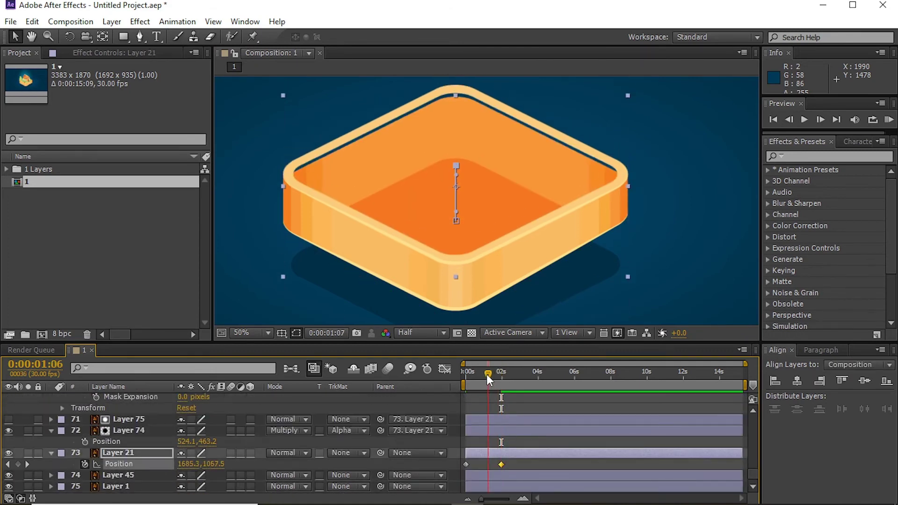
scroll(521, 418, "up", 3)
left_click(497, 432)
scroll(516, 438, "down", 3)
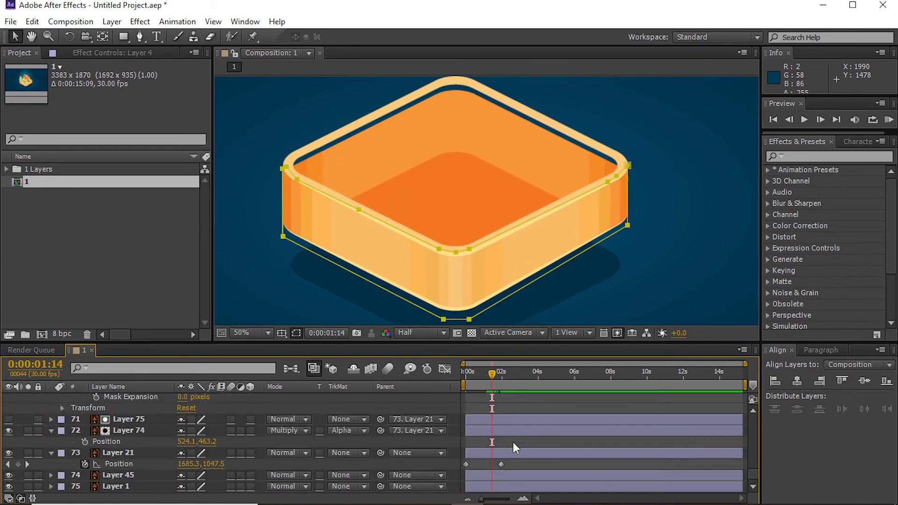
left_click(497, 464)
left_click_drag(497, 464, 493, 465)
left_click_drag(494, 374, 492, 384)
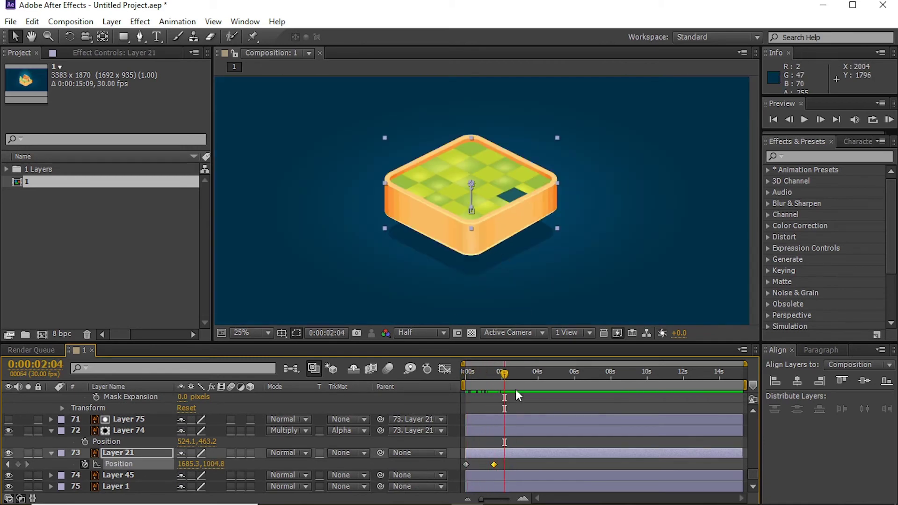
left_click_drag(493, 383, 473, 378)
Offset Layer 74 higher at 0s to match Layer 21's rise and preview the box.
scroll(476, 444, "down", 3)
left_click(476, 430)
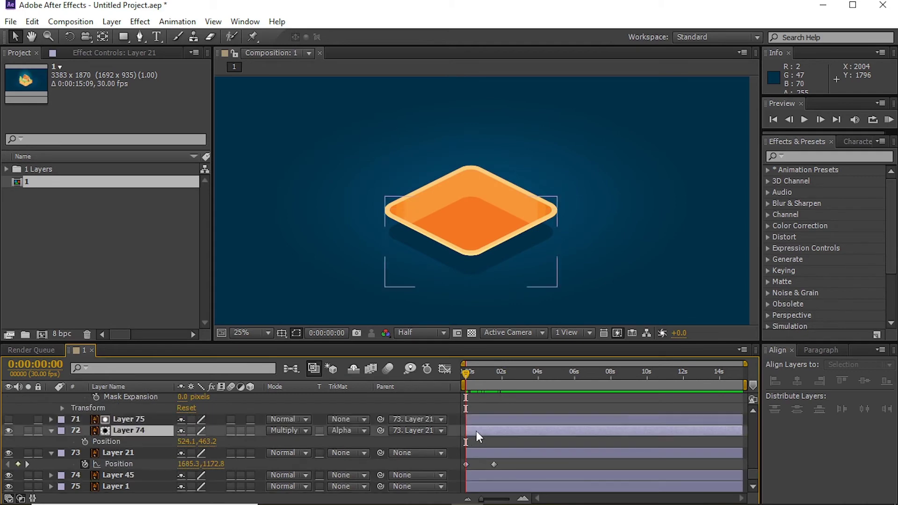
left_click(479, 453)
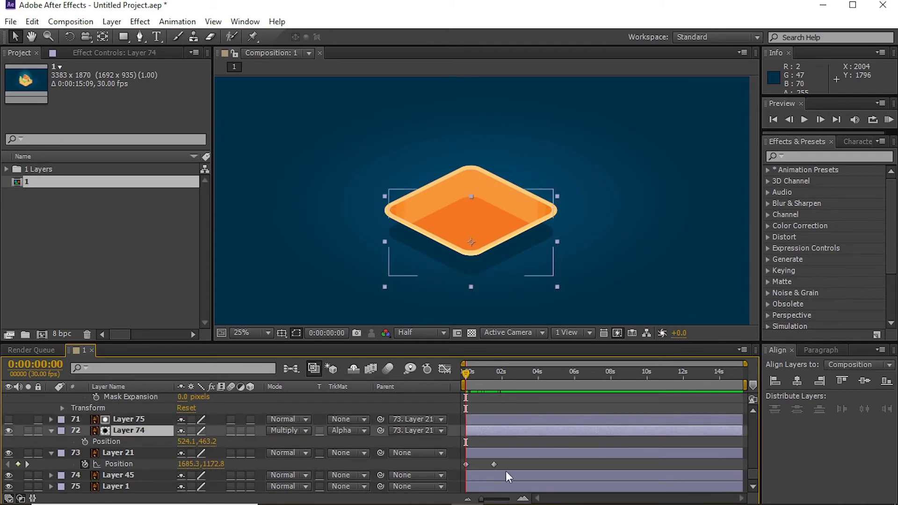
left_click(468, 433)
scroll(469, 433, "up", 1)
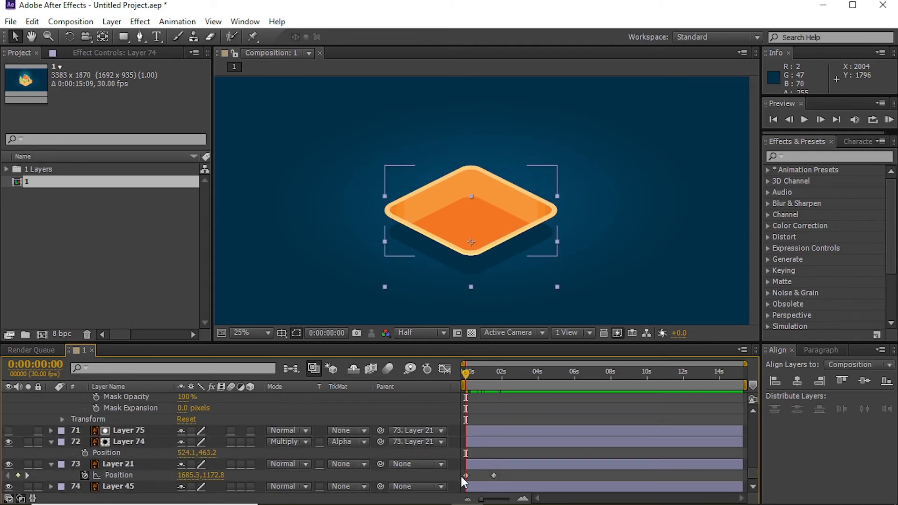
key("ctrl+v")
key("ctrl+z")
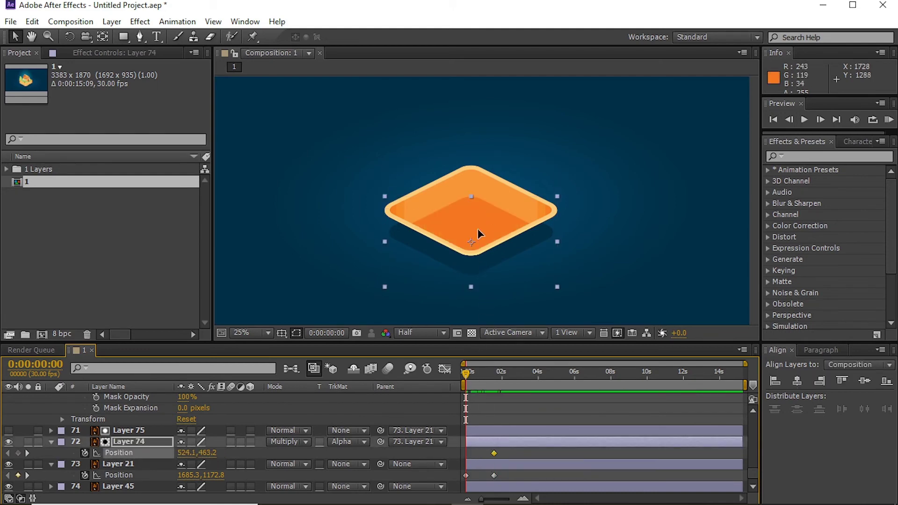
left_click_drag(477, 228, 478, 200)
mouse_move(467, 374)
left_mouse_down()
mouse_move(460, 379)
mouse_move(505, 377)
mouse_move(495, 369)
mouse_move(499, 381)
mouse_move(480, 383)
mouse_move(499, 384)
left_mouse_up()
Select the three grass tile layers and reveal their Scale properties.
scroll(614, 444, "up", 5)
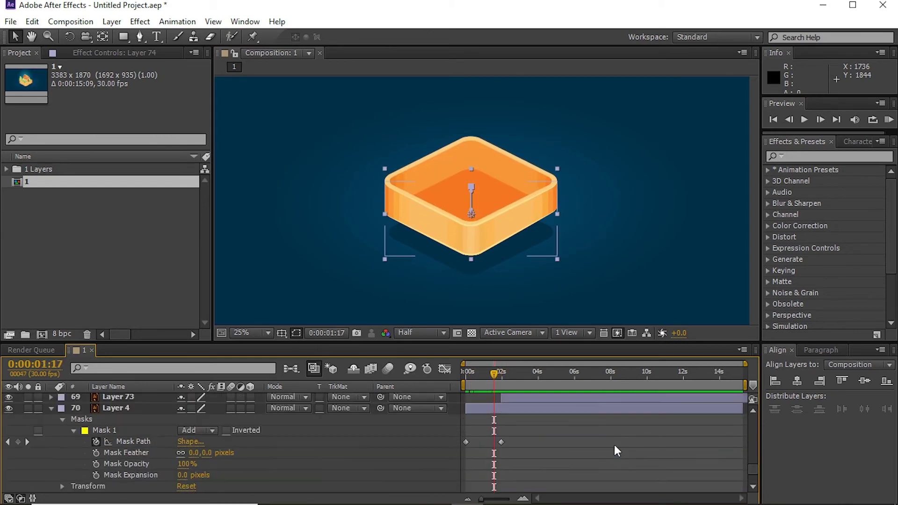
left_click(531, 445)
scroll(531, 445, "up", 5)
left_click_drag(530, 450, 519, 457)
scroll(515, 458, "up", 1)
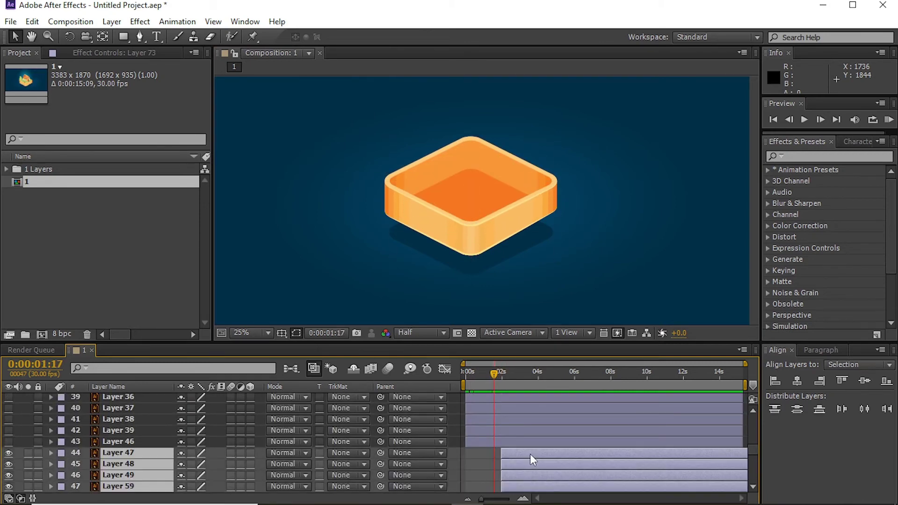
key("s")
scroll(509, 427, "down", 5)
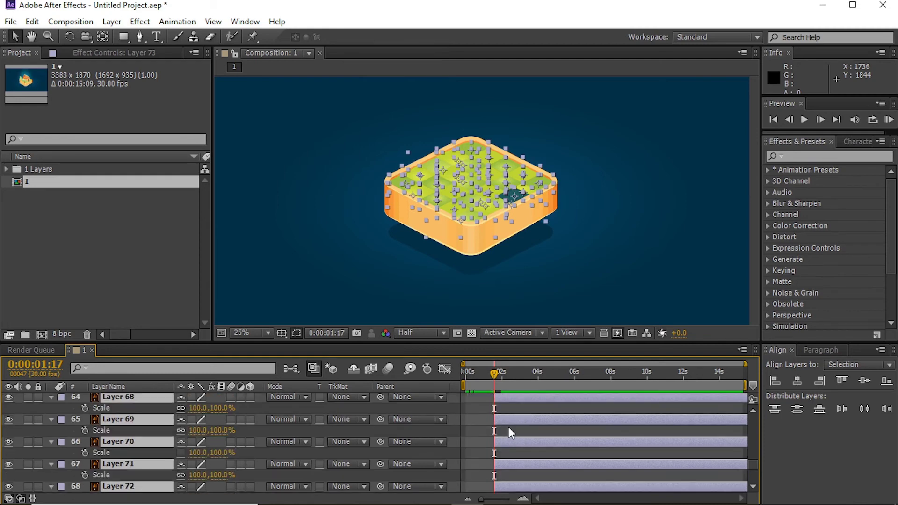
scroll(508, 427, "down", 10)
scroll(303, 451, "down", 5)
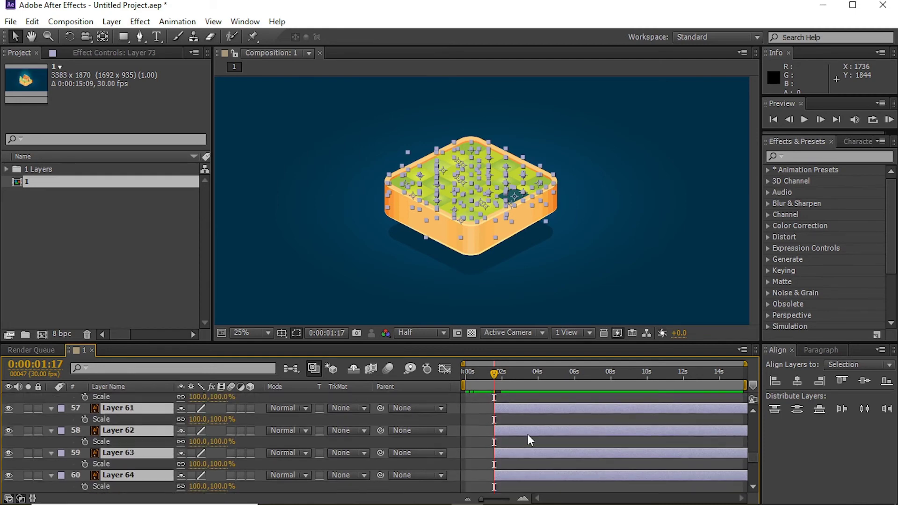
scroll(527, 434, "up", 5)
scroll(526, 434, "up", 1)
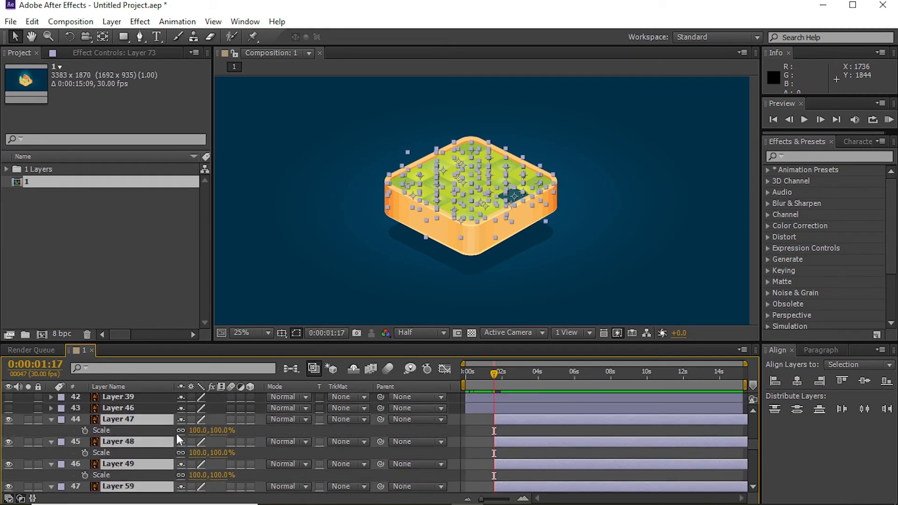
Keyframe the tiles' Scale from 0% vertical to 100% later in time.
left_click(85, 430)
left_click_drag(494, 430, 520, 430)
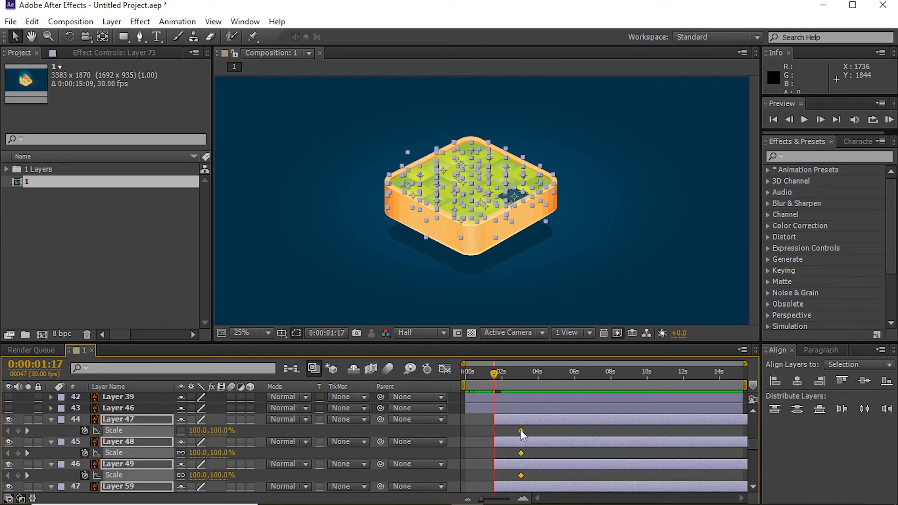
left_click_drag(222, 431, 214, 438)
key("Return")
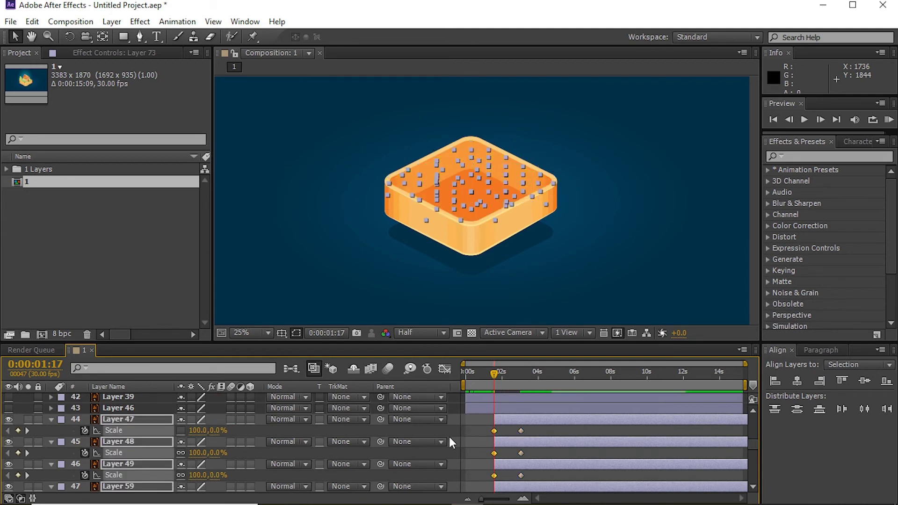
mouse_move(502, 373)
left_mouse_down()
mouse_move(464, 374)
mouse_move(522, 373)
left_mouse_up()
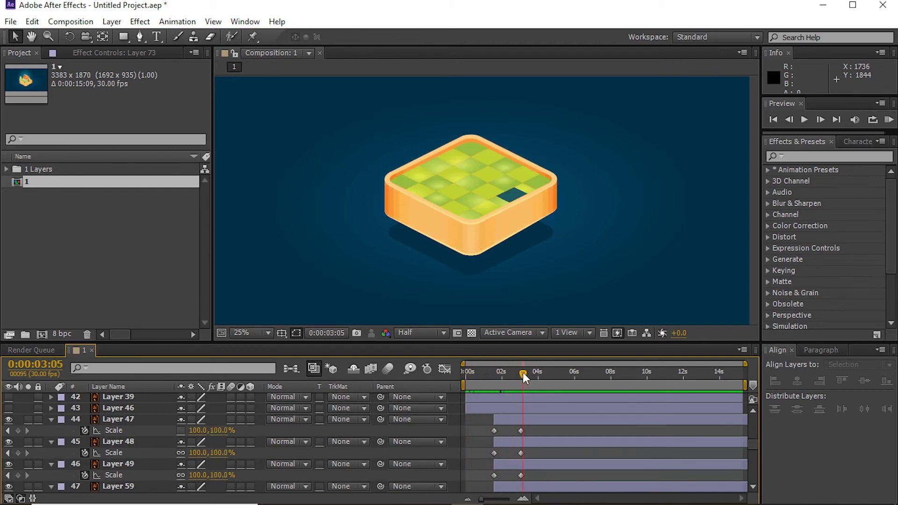
mouse_move(530, 428)
left_mouse_down()
mouse_move(513, 503)
mouse_move(522, 449)
left_mouse_up()
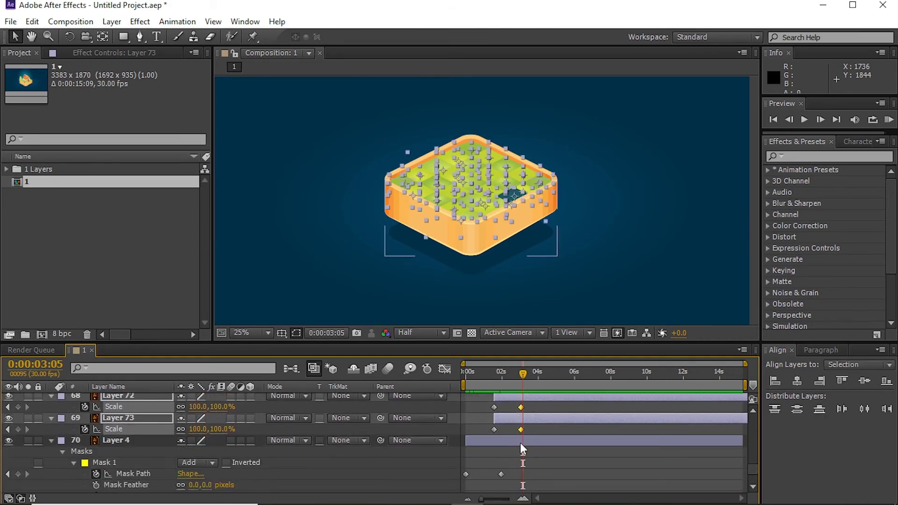
Apply Easy Ease to the Scale keyframes in the Graph Editor and check the tiles at 2:13.
key("shift+F3")
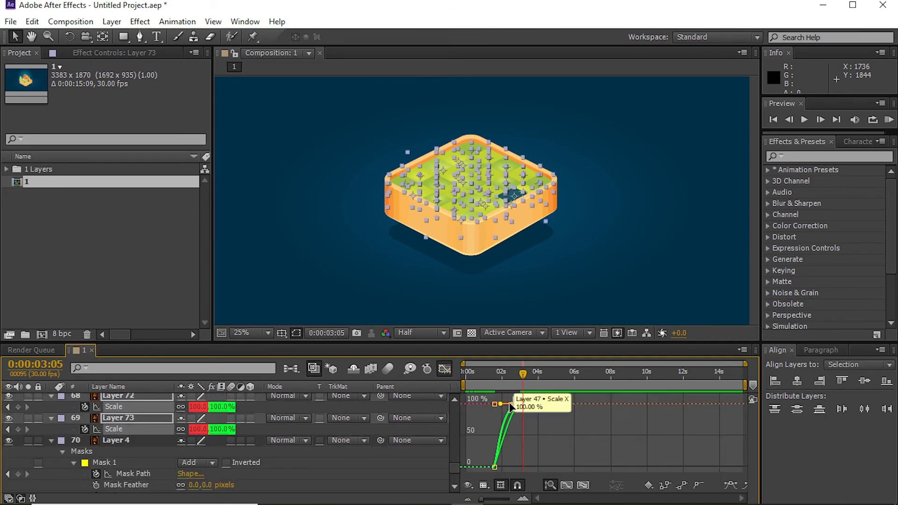
key("F9")
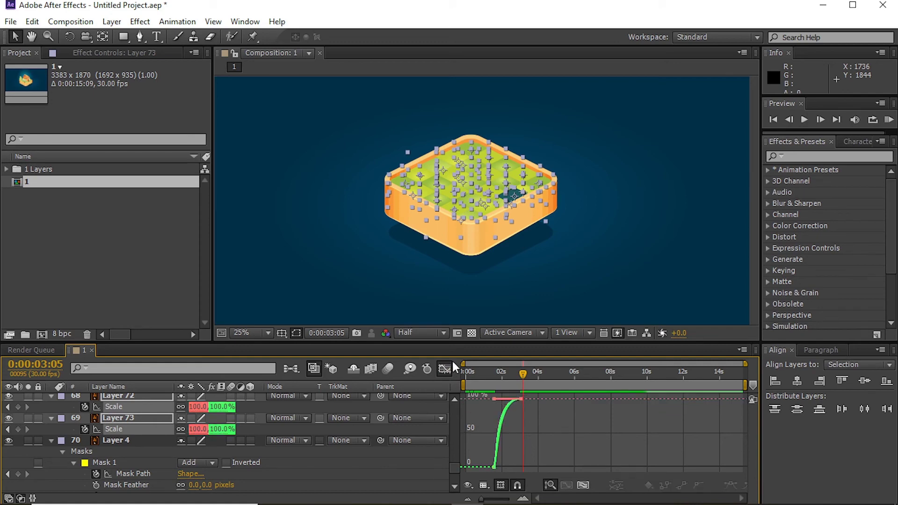
left_click(445, 369)
left_click(505, 433)
left_click_drag(498, 382, 510, 382)
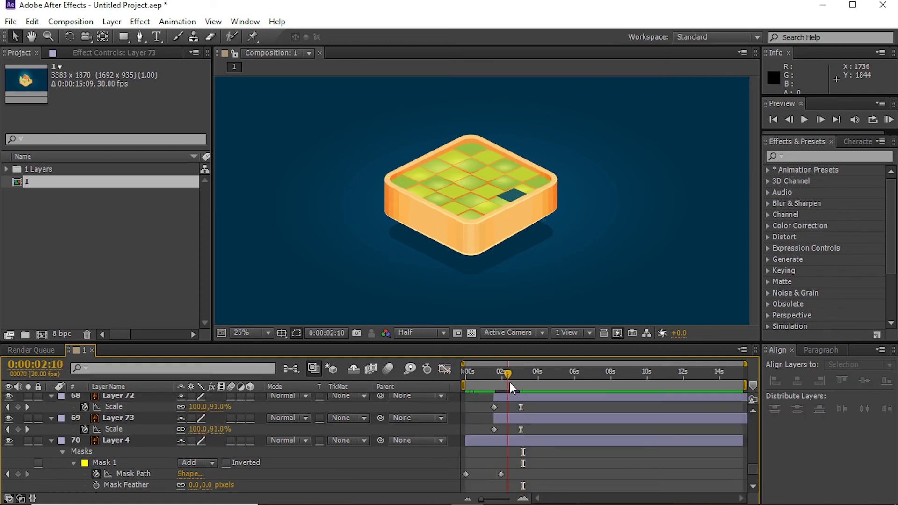
left_click(509, 426)
Zoom the composition to 50% and reveal the tile layers' animated Scale properties.
scroll(566, 242, "up", 1)
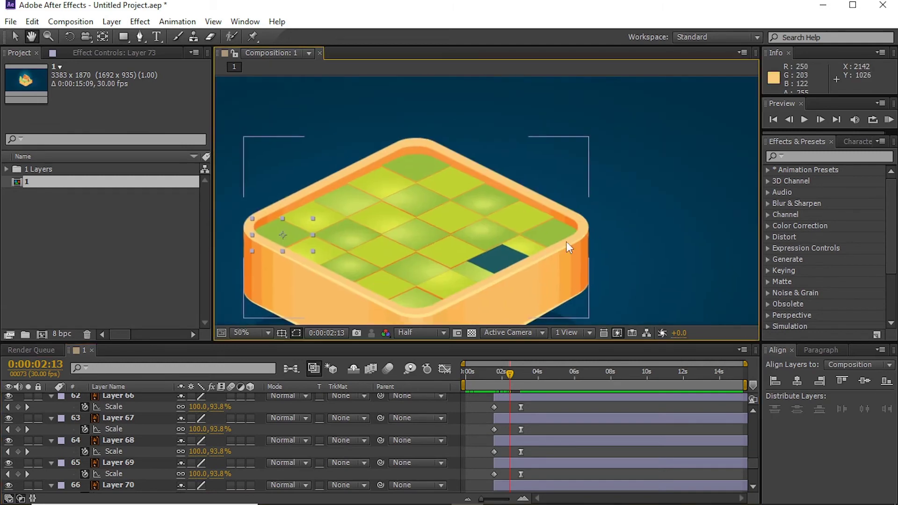
key("p")
key("F2")
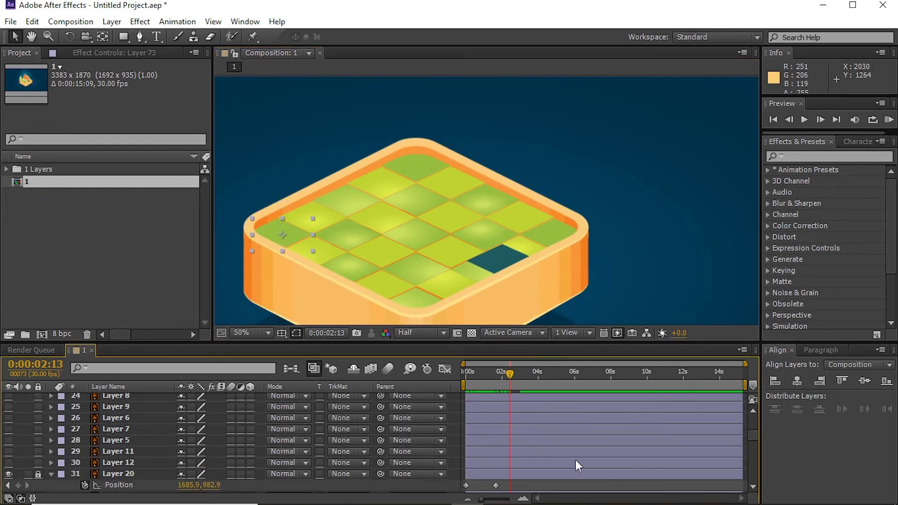
key("u")
scroll(557, 438, "down", 3)
left_click(521, 217)
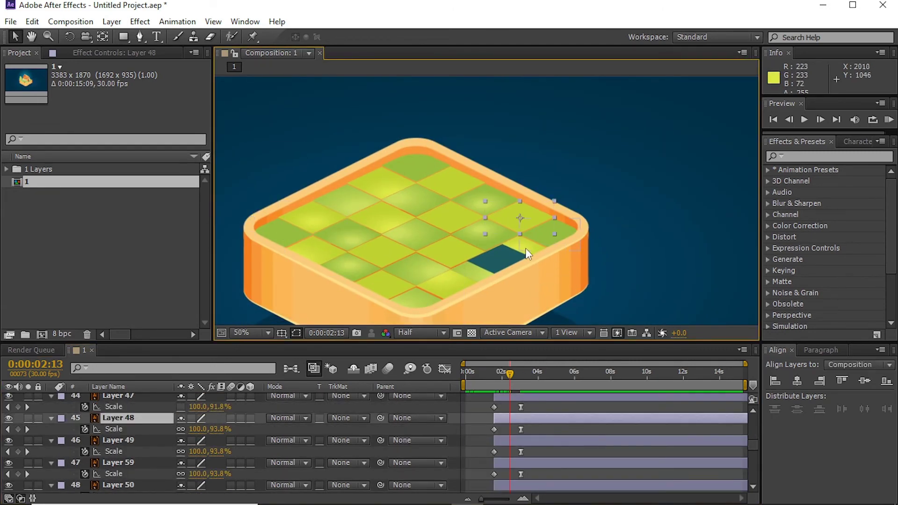
scroll(527, 444, "down", 2)
scroll(401, 435, "down", 2)
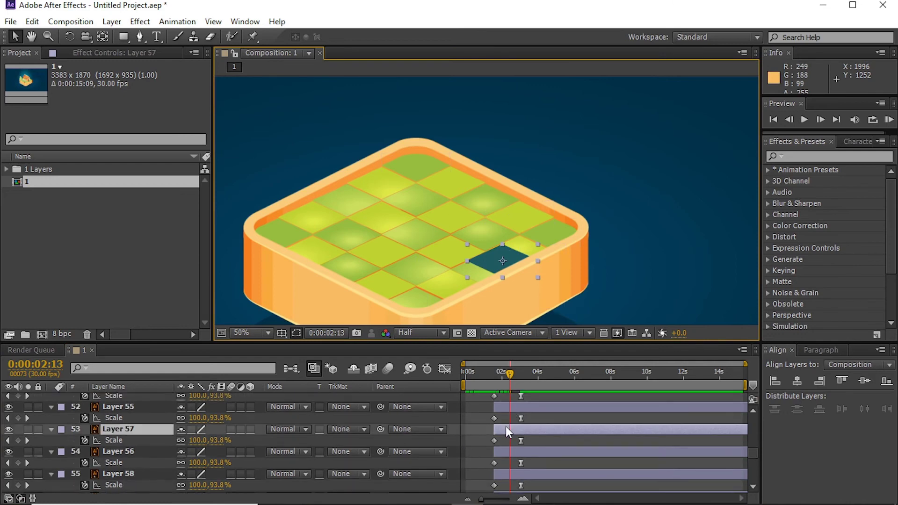
key("u")
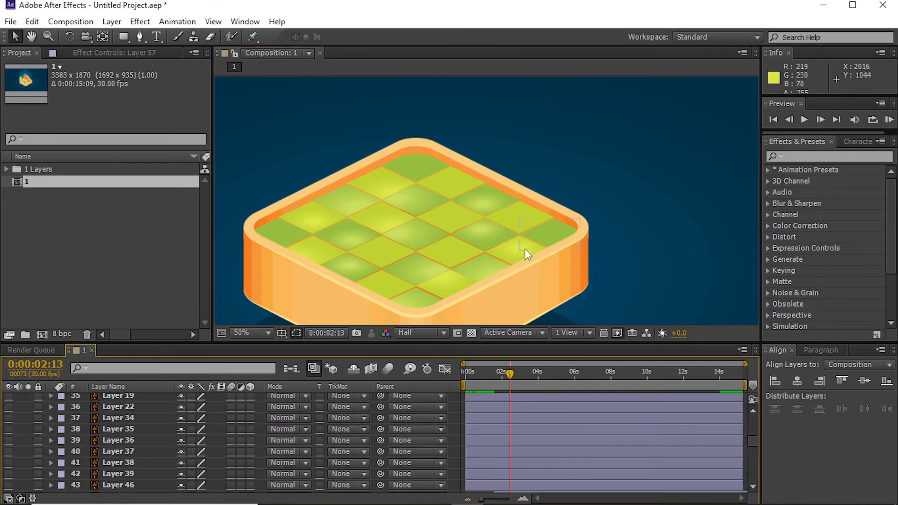
Delay the animation start of two floor tiles, including Layer 48's tile.
left_click(525, 252)
left_click(519, 215, "shift")
key("u")
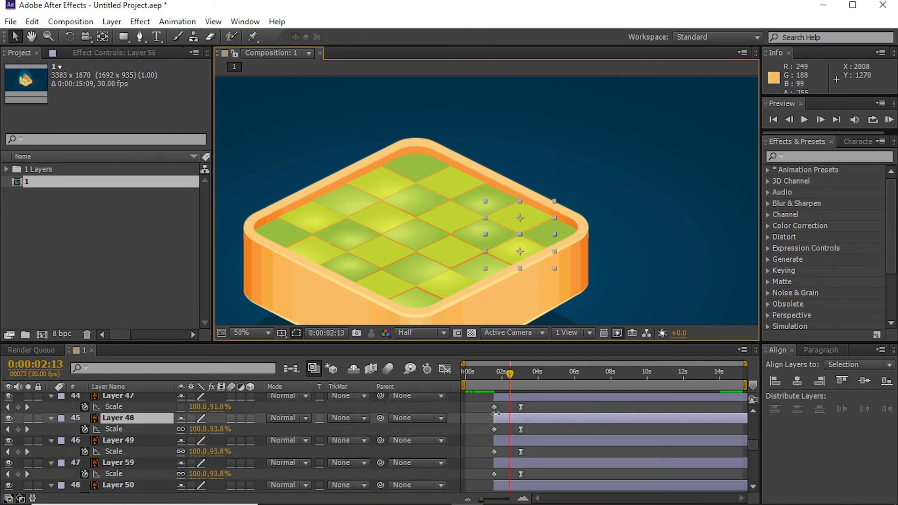
left_click(499, 374)
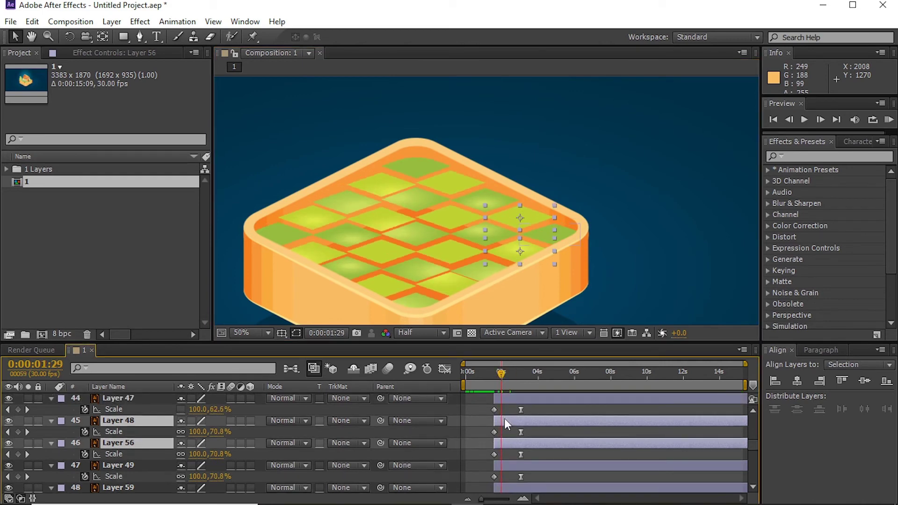
left_click_drag(504, 422, 514, 420)
left_click_drag(481, 498, 524, 497)
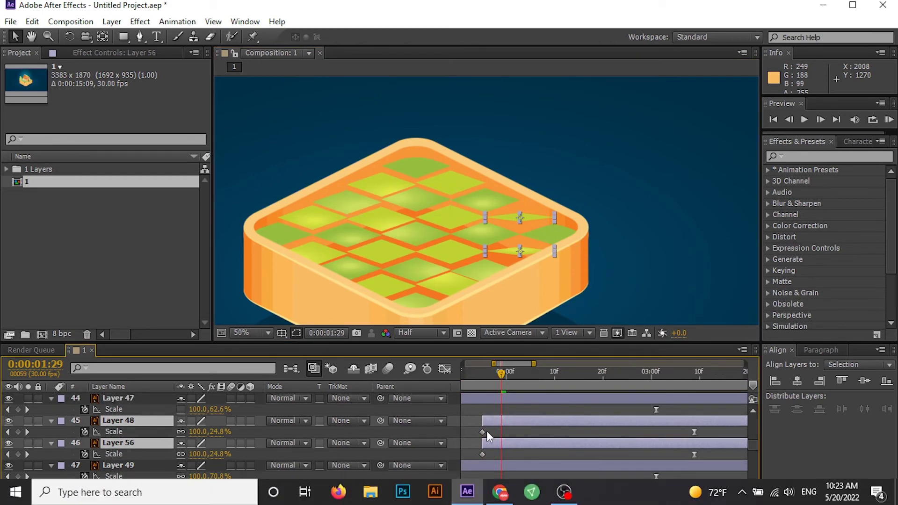
key("minus")
left_click_drag(508, 423, 500, 424)
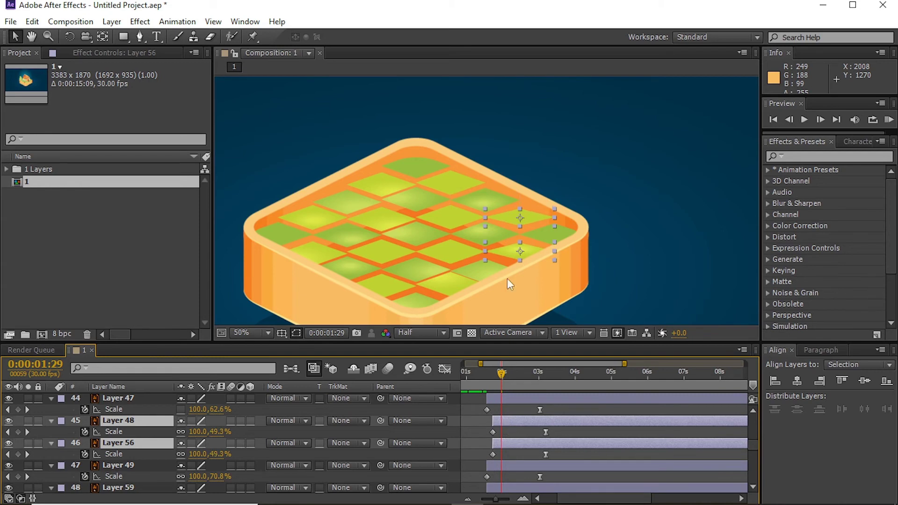
Shift the Layer 49 tiles and Layers 50–52 to start at the current time.
left_click(490, 213)
scroll(514, 455, "down", 3)
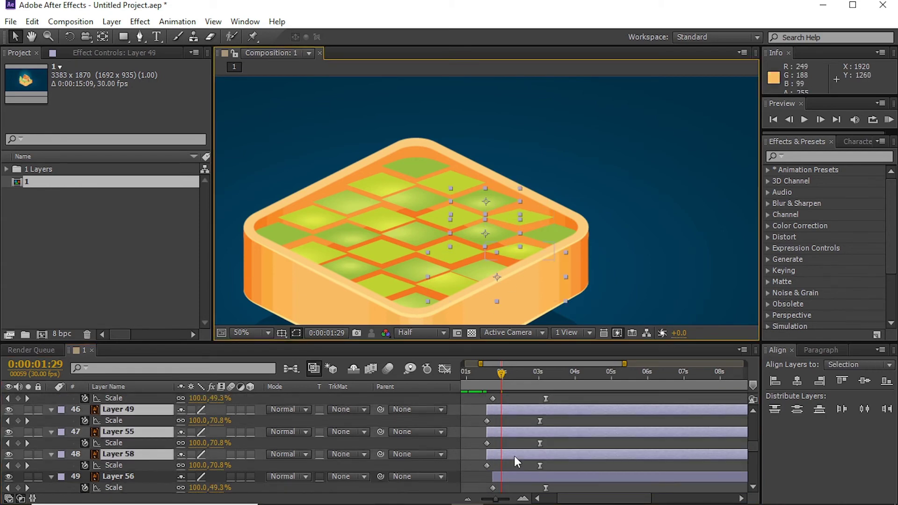
left_click_drag(507, 453, 518, 442)
left_click(512, 380)
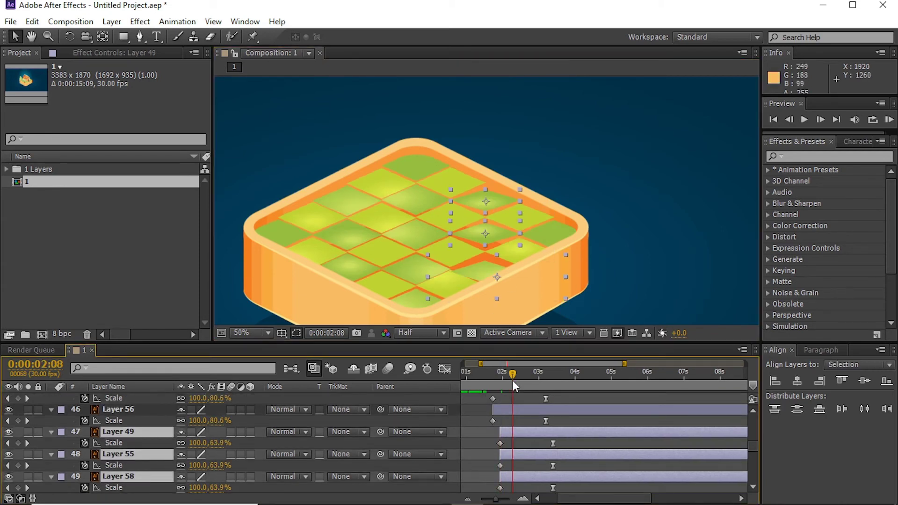
left_click(512, 378)
scroll(530, 440, "down", 1)
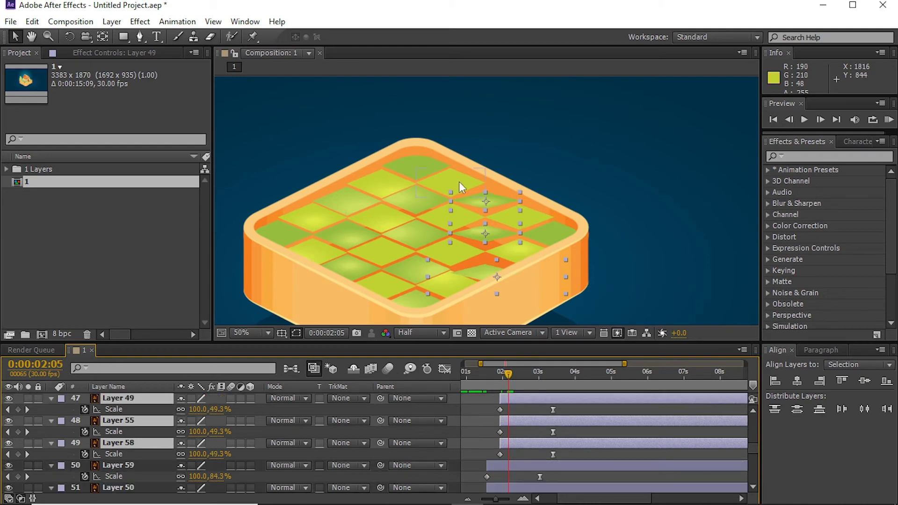
scroll(512, 455, "down", 3)
left_click(513, 455)
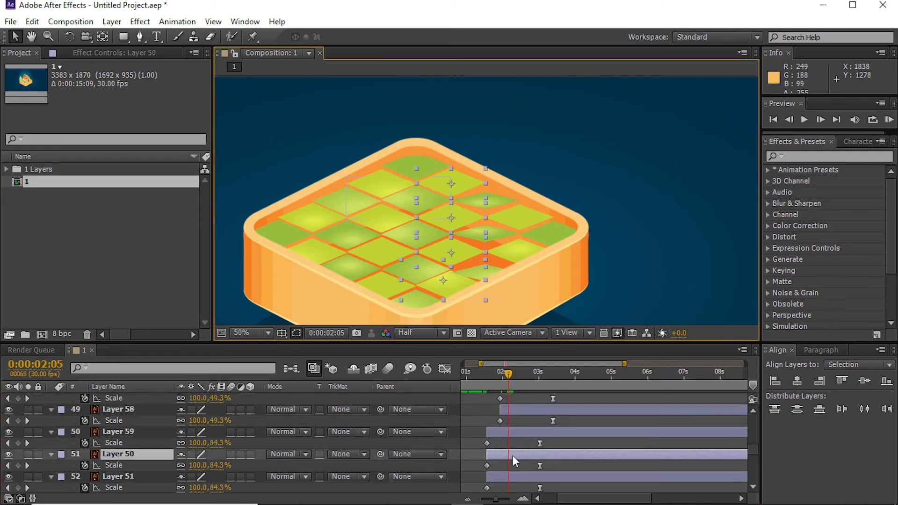
left_click_drag(496, 457, 514, 434)
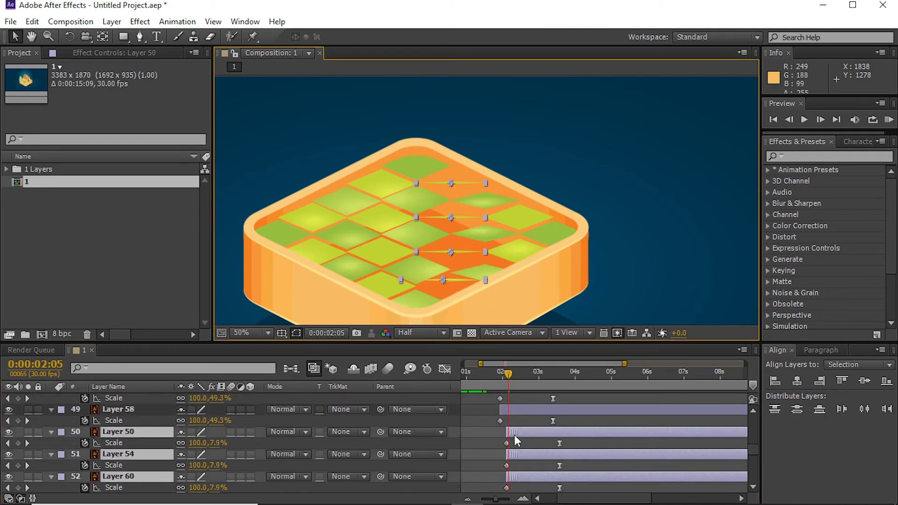
scroll(517, 435, "down", 1)
left_click_drag(521, 377, 519, 377)
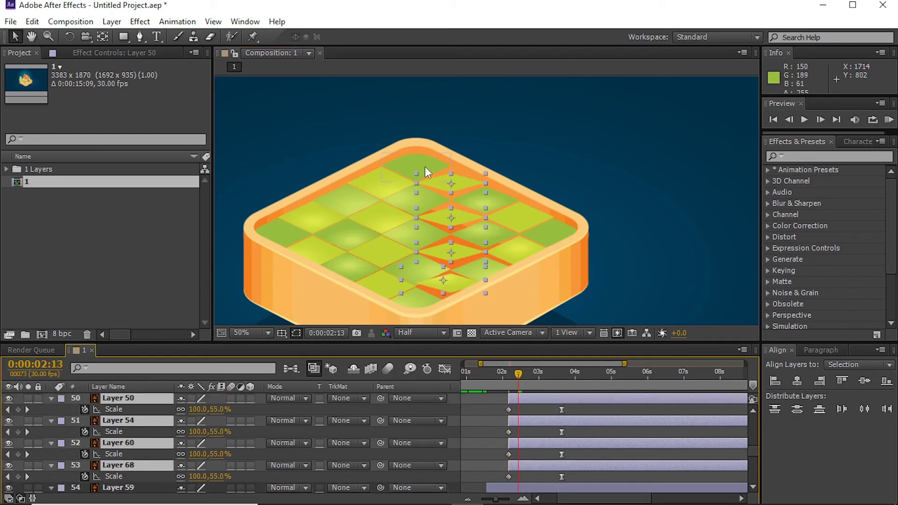
Delay the left-side tiles, undoing and redoing Layer 52's timing shift.
left_click(423, 213)
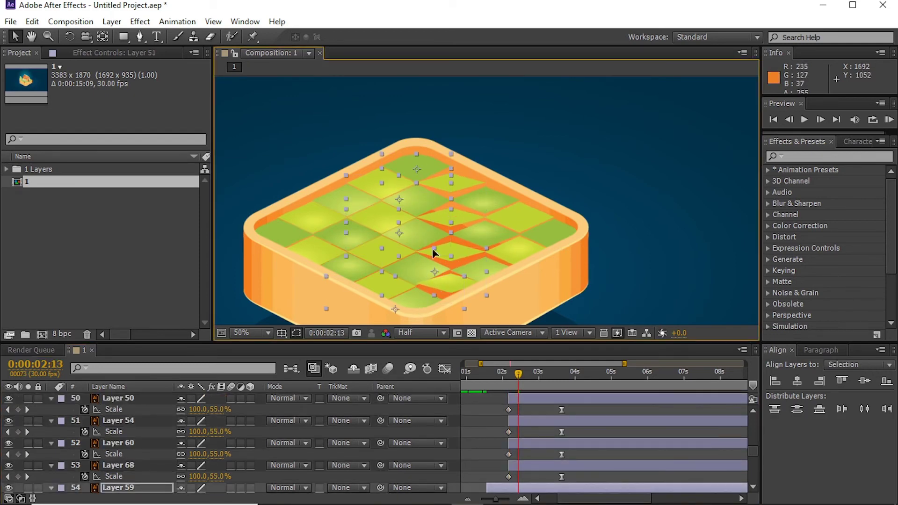
left_click_drag(513, 486, 540, 487)
scroll(540, 468, "down", 4)
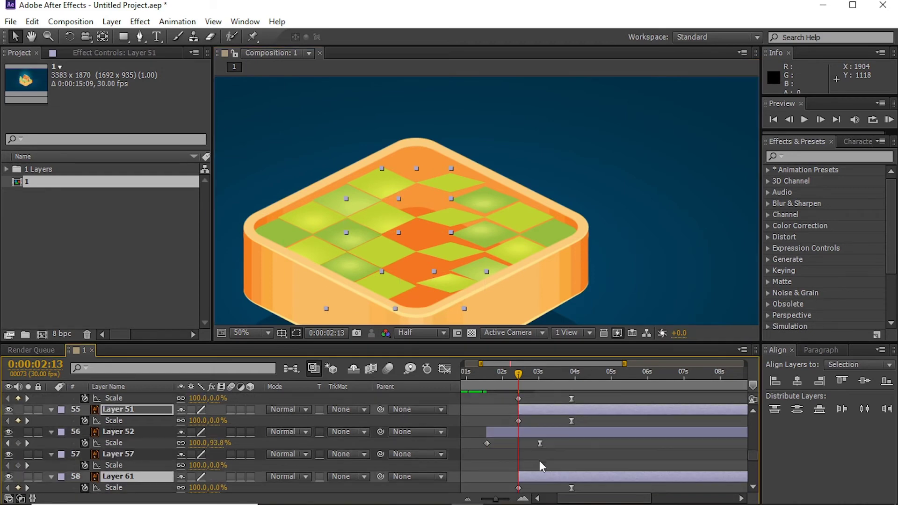
left_click(513, 431)
key("ctrl+z")
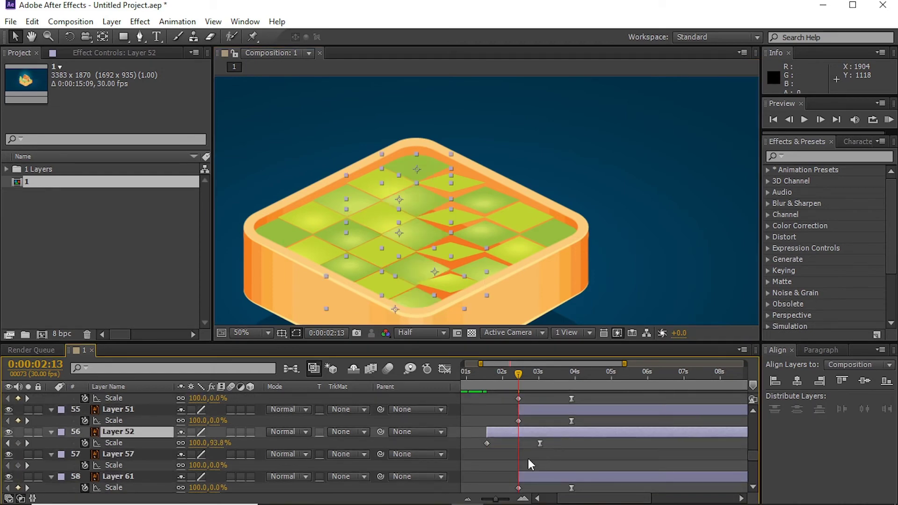
key("ctrl+z")
scroll(520, 437, "down", 3)
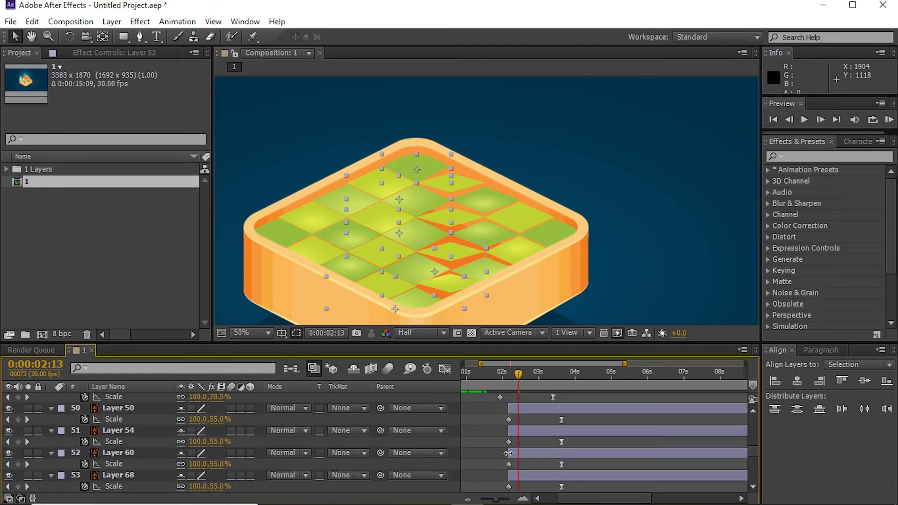
key("ctrl+shift+z")
scroll(531, 462, "down", 3)
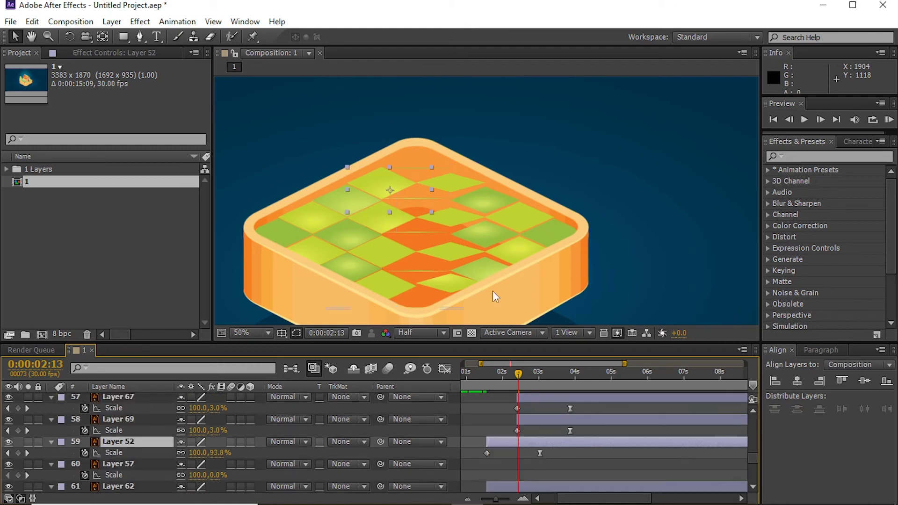
Delay the next tile batch, including Layers 59 and 63, to start later.
left_click(385, 257, "shift")
left_click(384, 286, "shift")
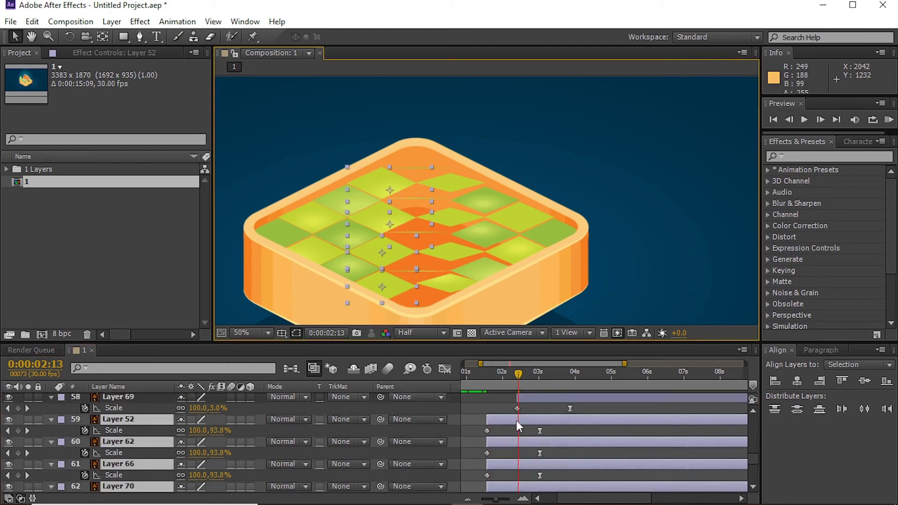
left_click_drag(517, 421, 544, 420)
scroll(545, 421, "down", 4)
left_click(346, 201)
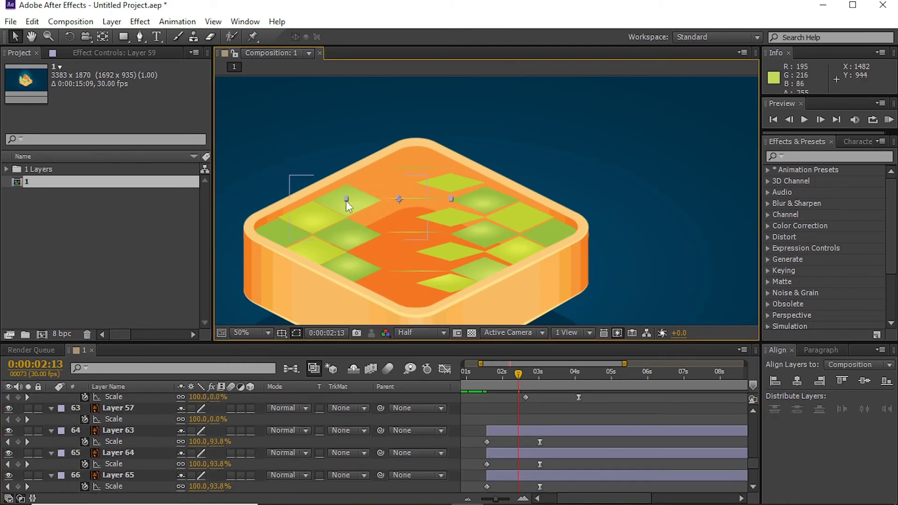
left_click(346, 233)
left_click(361, 241, "shift")
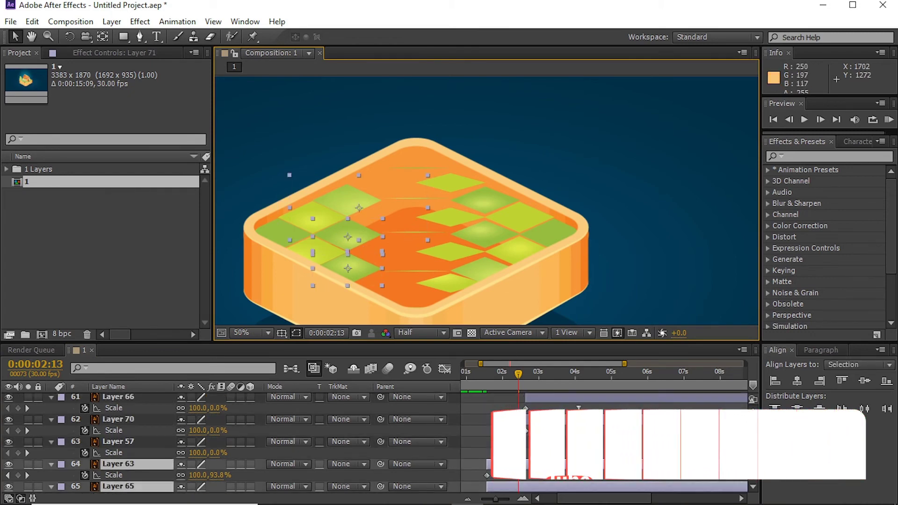
left_click_drag(487, 430, 568, 419)
scroll(519, 486, "down", 4)
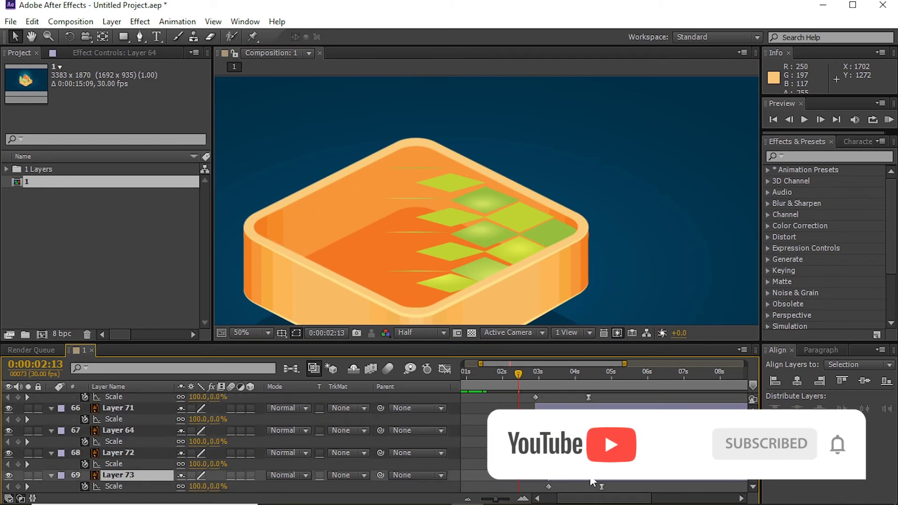
Collapse all layer properties, set time to 0:00:01:27, and select Layers 59–69.
key("ctrl+a")
key("s")
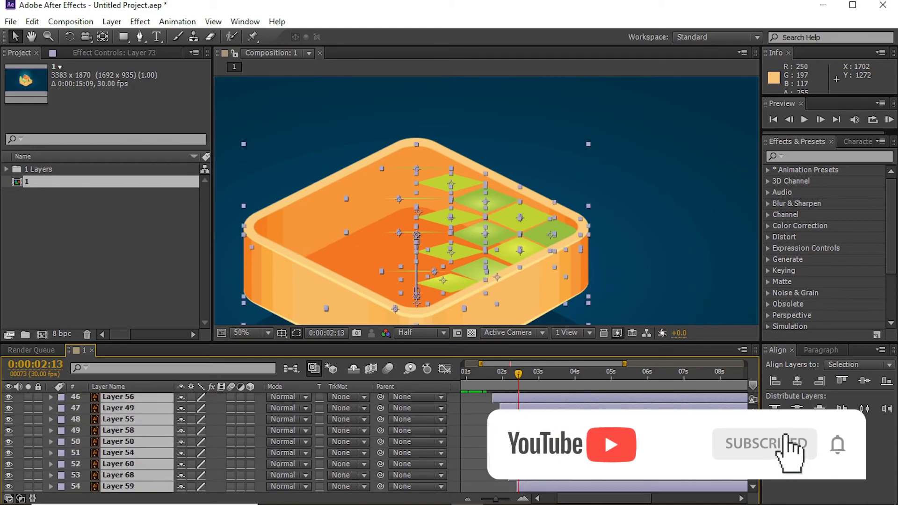
left_click(479, 445)
left_click(496, 374)
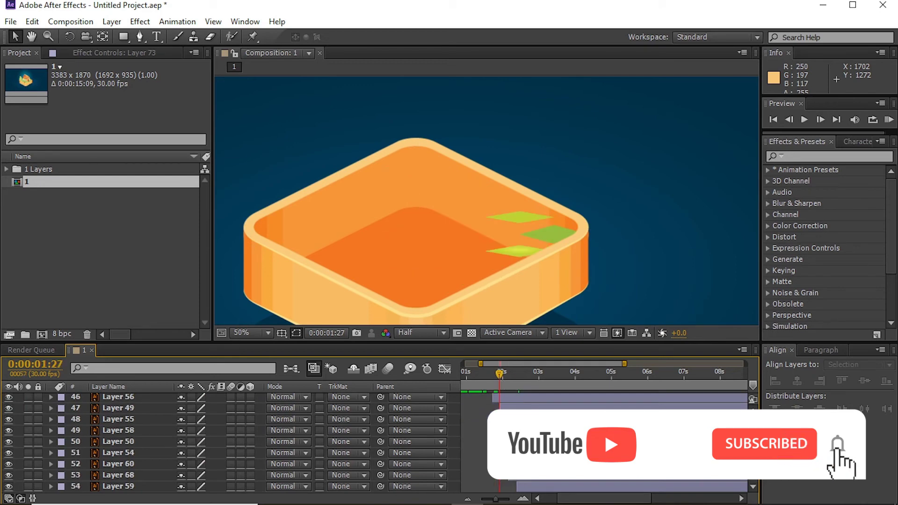
scroll(229, 442, "down", 4)
left_click(118, 419)
left_click(118, 463, "shift")
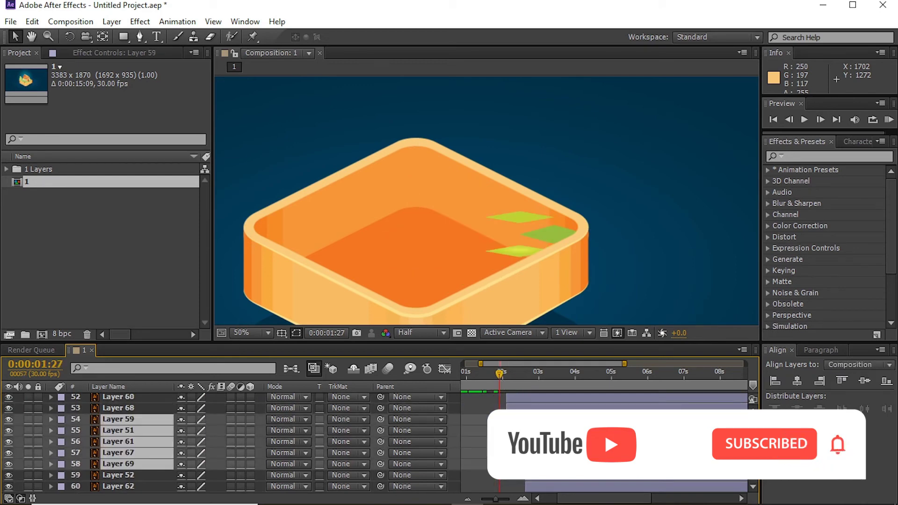
Shift the Layer 52–70 batch and the Layer 63-onward batch later in time.
left_click(529, 476)
scroll(530, 476, "down", 1)
left_click(531, 477, "shift")
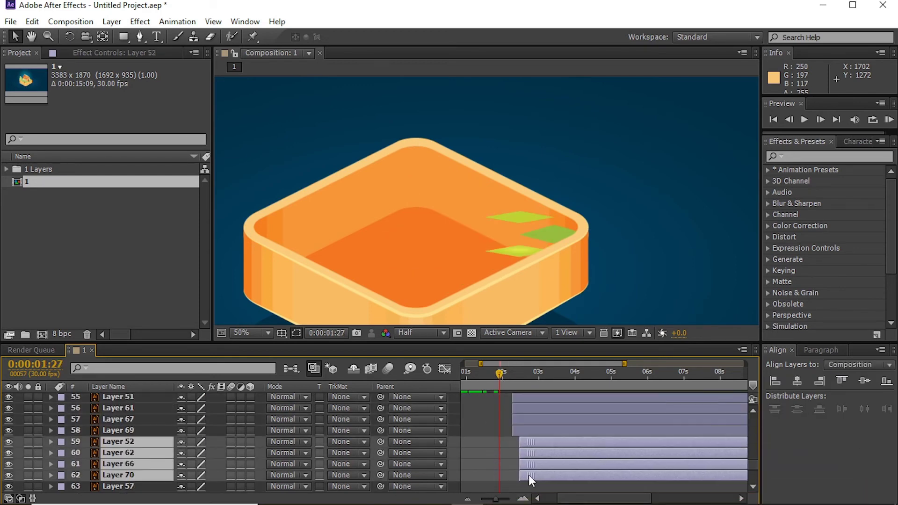
scroll(559, 445, "down", 2)
left_click(559, 446)
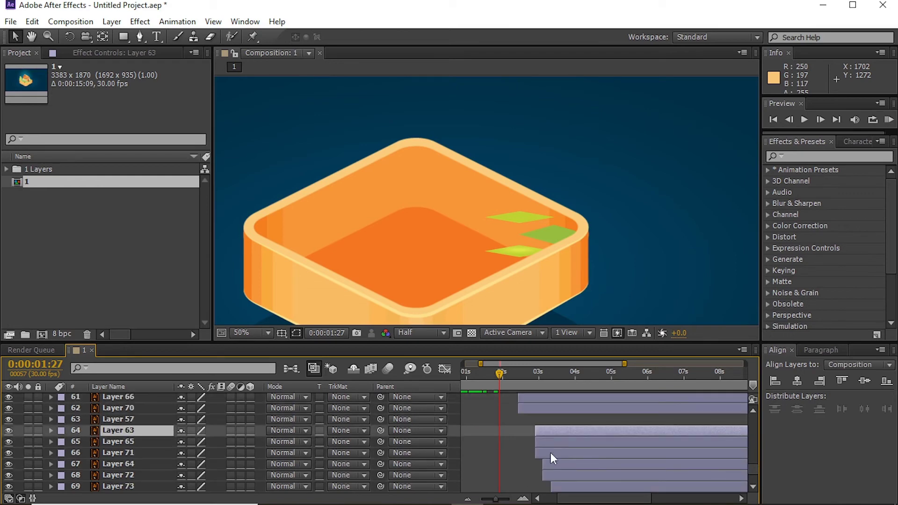
scroll(551, 453, "down", 1)
scroll(558, 453, "up", 1)
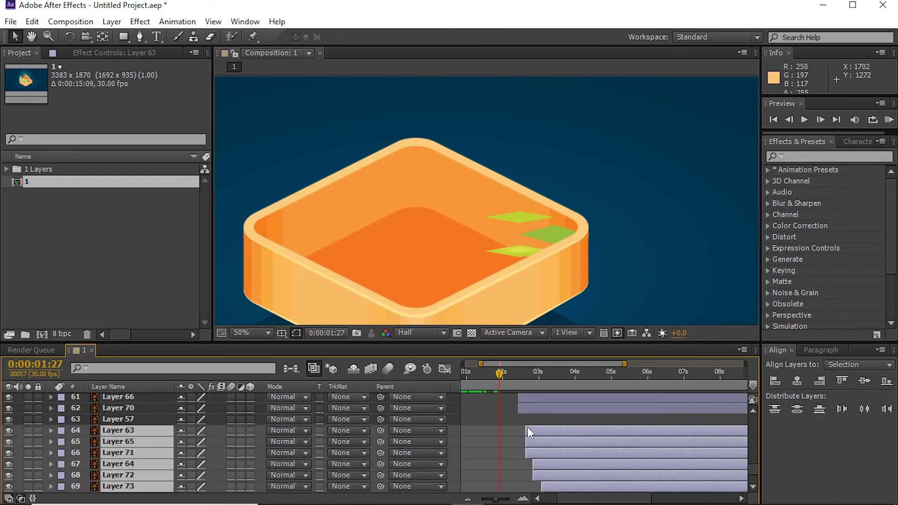
left_click(531, 375)
left_click_drag(531, 376, 544, 379)
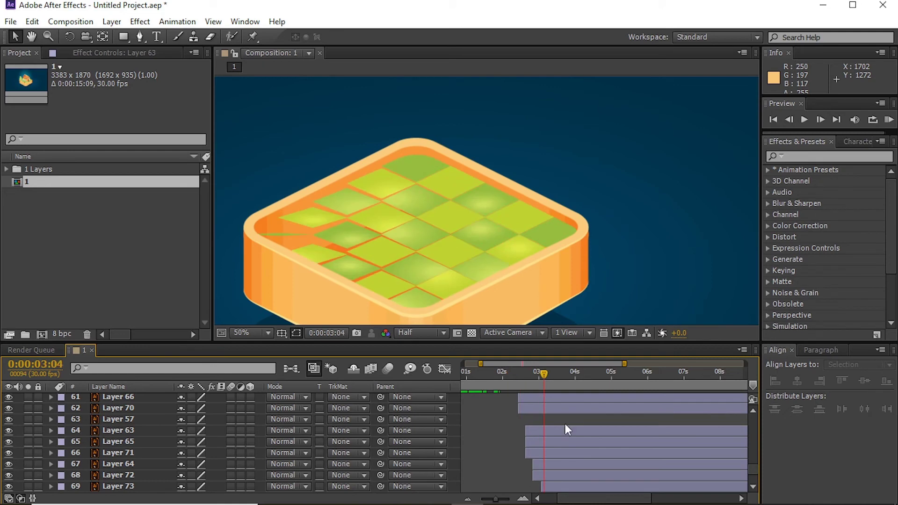
Deselect, then select all layers to check the staggered tile timing.
scroll(563, 435, "down", 1)
left_click(562, 452)
scroll(557, 449, "up", 2)
key("ctrl+a")
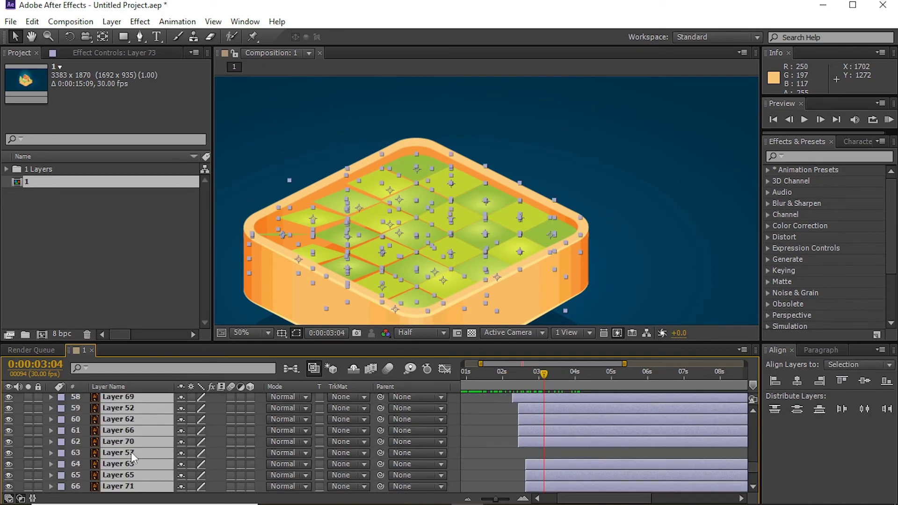
scroll(443, 447, "down", 9)
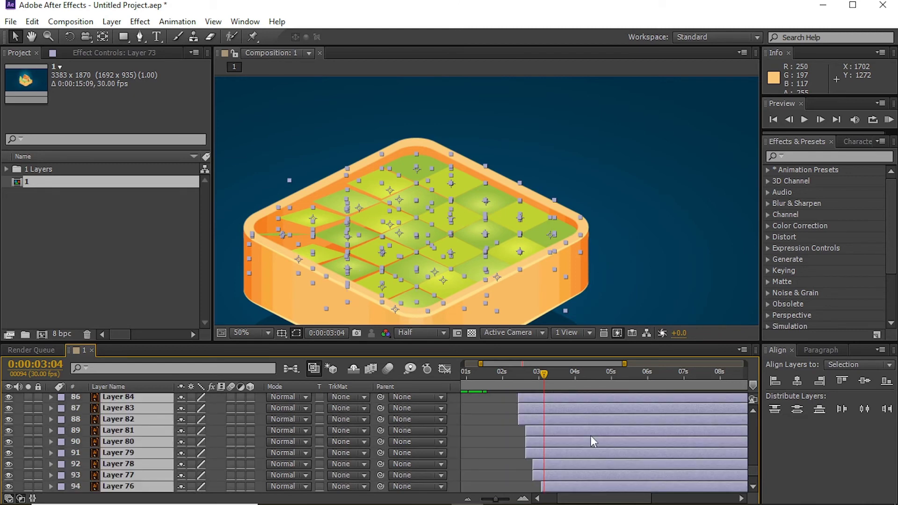
scroll(529, 437, "up", 7)
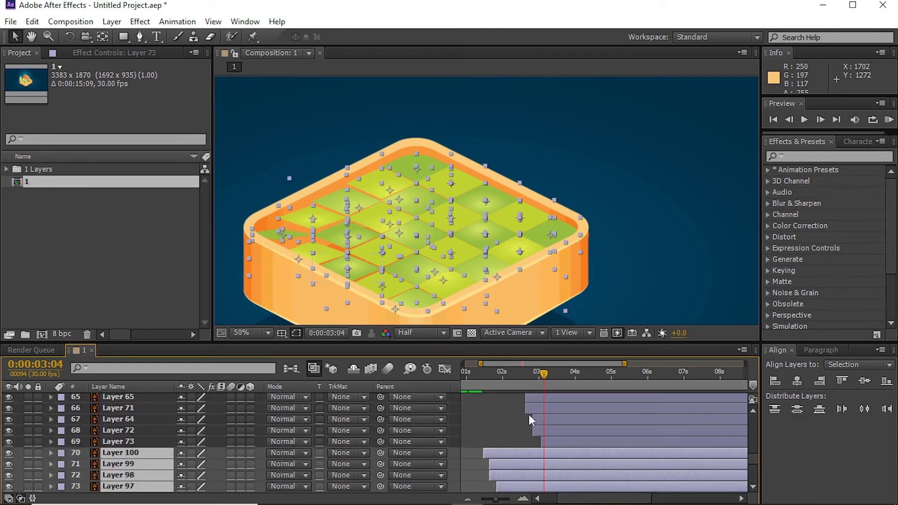
Apply a white Fill effect to Layer 100 and paste it onto Layers 97–99.
left_click(811, 154)
type("fill")
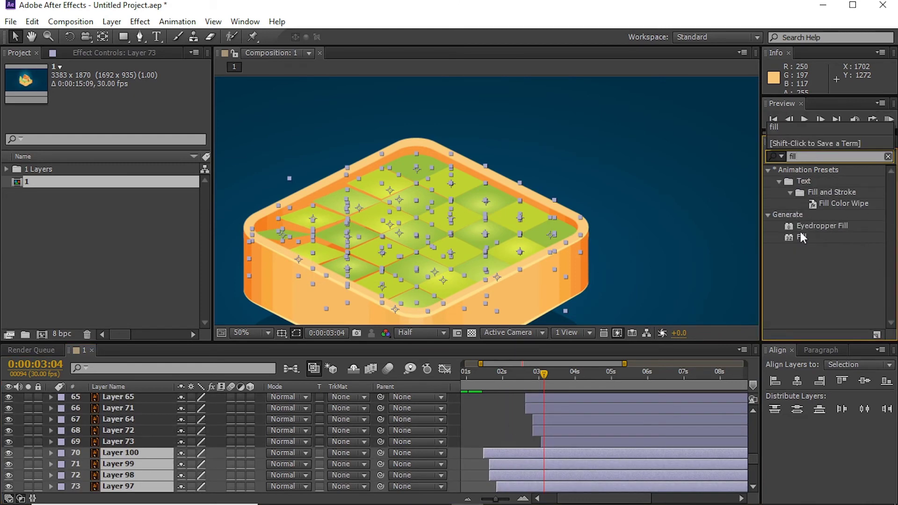
left_click_drag(803, 238, 517, 453)
left_click(124, 115)
left_click(384, 127)
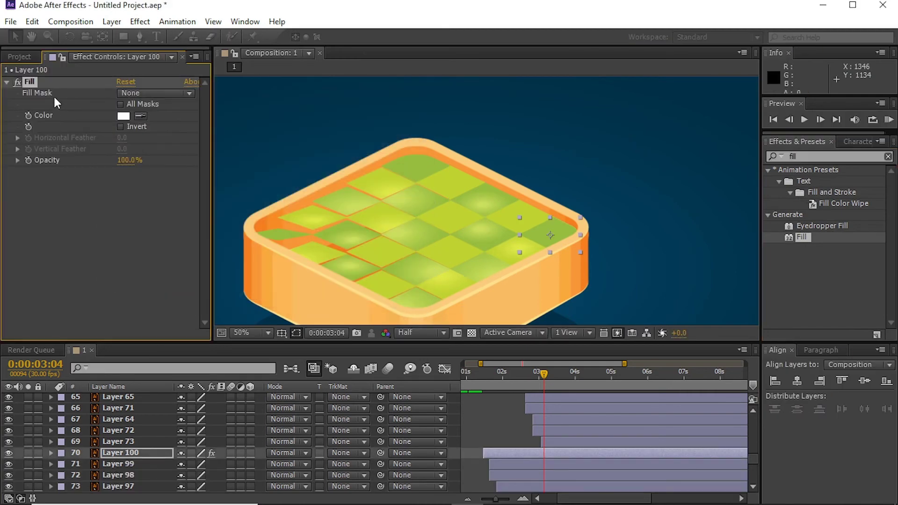
key("ctrl+c")
scroll(564, 428, "down", 5)
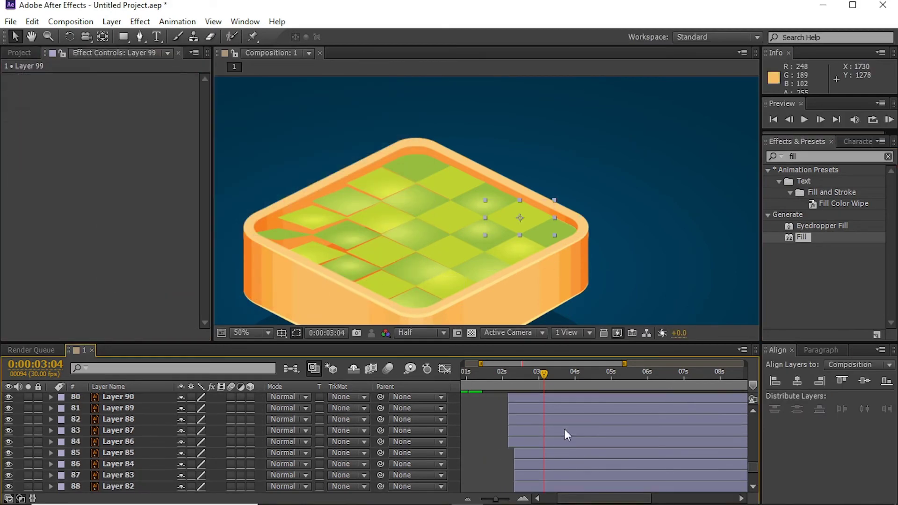
left_click(544, 445, "shift")
key("ctrl+v")
left_click(491, 402)
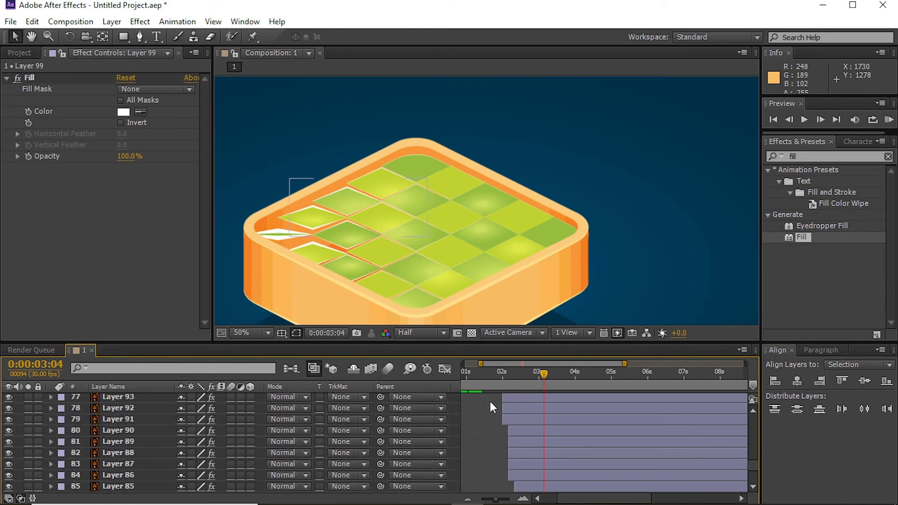
Switch preview resolution to Full and back to Half, scrubbing to preview the tiles.
scroll(490, 401, "up", 8)
mouse_move(491, 383)
left_mouse_down()
mouse_move(484, 377)
mouse_move(618, 377)
mouse_move(535, 393)
mouse_move(609, 398)
mouse_move(480, 397)
mouse_move(635, 403)
left_mouse_up()
scroll(509, 221, "down", 2)
left_click(421, 334)
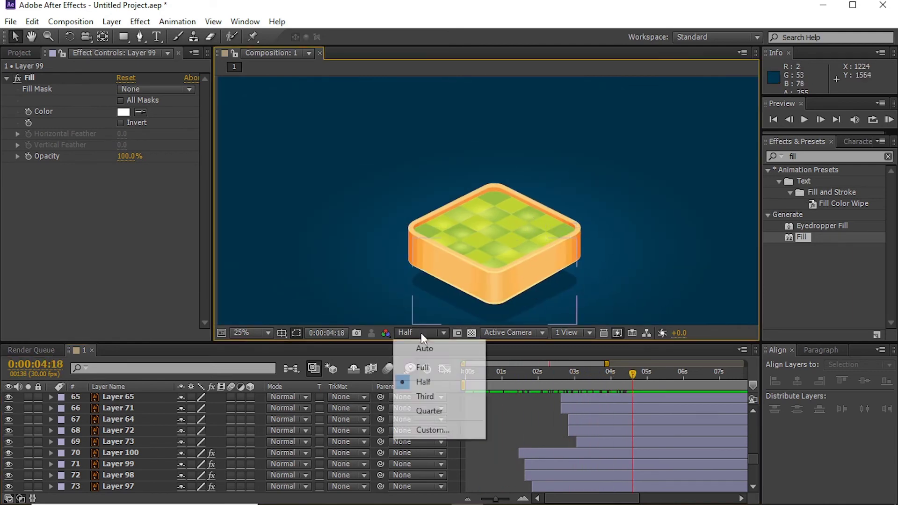
left_click(440, 362)
left_click(421, 334)
left_click(423, 378)
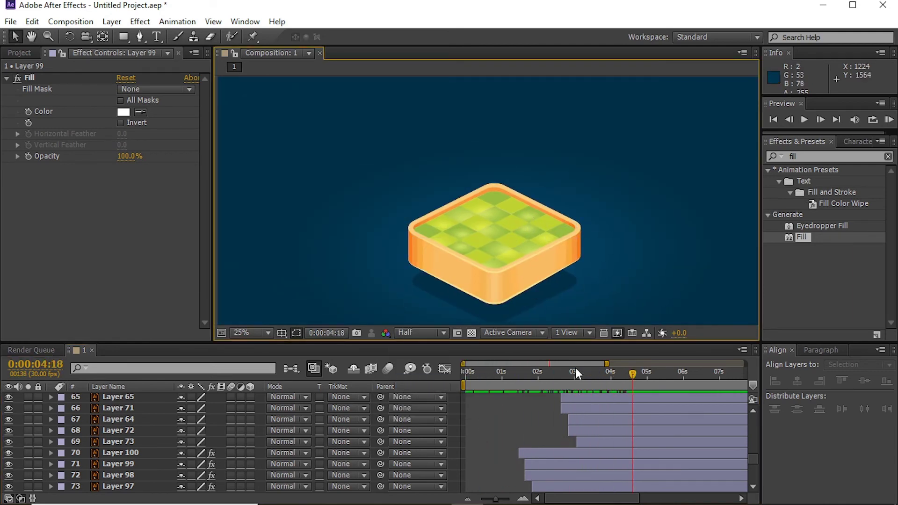
mouse_move(575, 369)
left_mouse_down()
mouse_move(502, 376)
mouse_move(616, 376)
left_mouse_up()
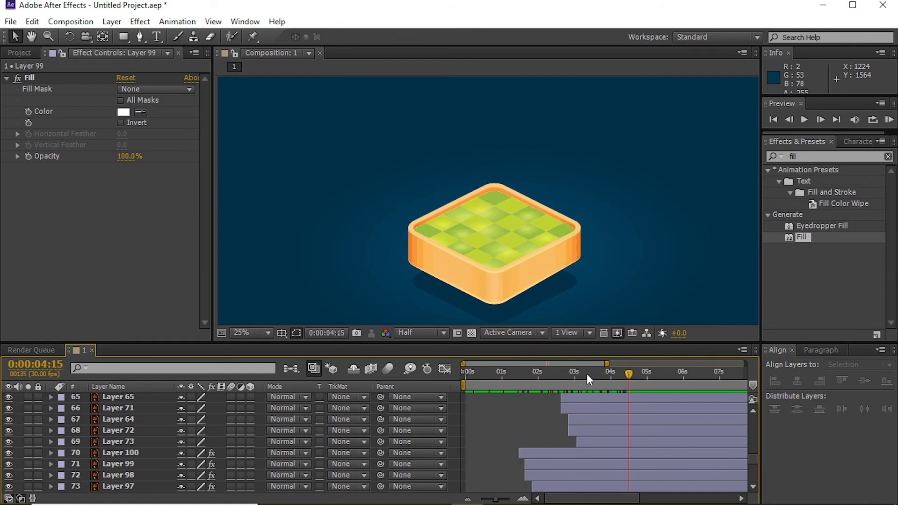
scroll(112, 420, "up", 10)
scroll(111, 420, "up", 5)
Turn visibility back on for the house body, window and both chimney layers.
scroll(112, 436, "up", 1)
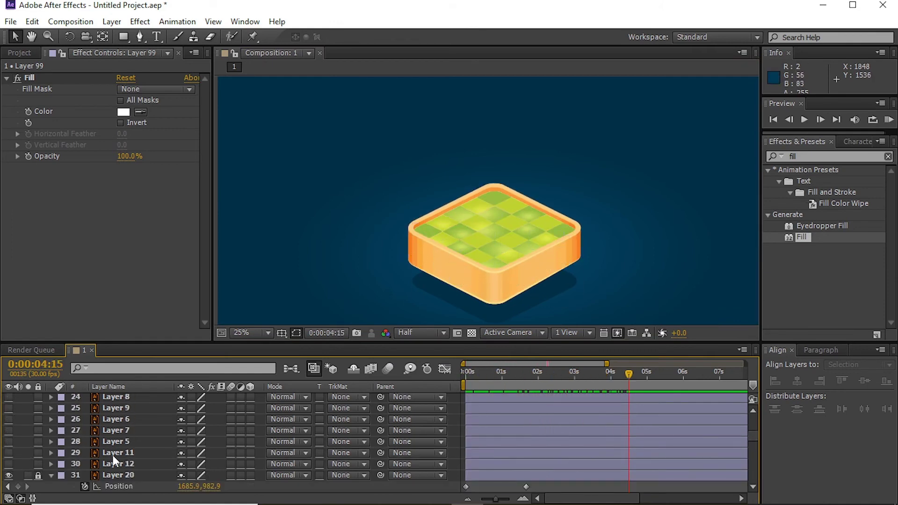
scroll(114, 430, "down", 1)
left_click(116, 409)
scroll(70, 421, "up", 1)
left_click(8, 441)
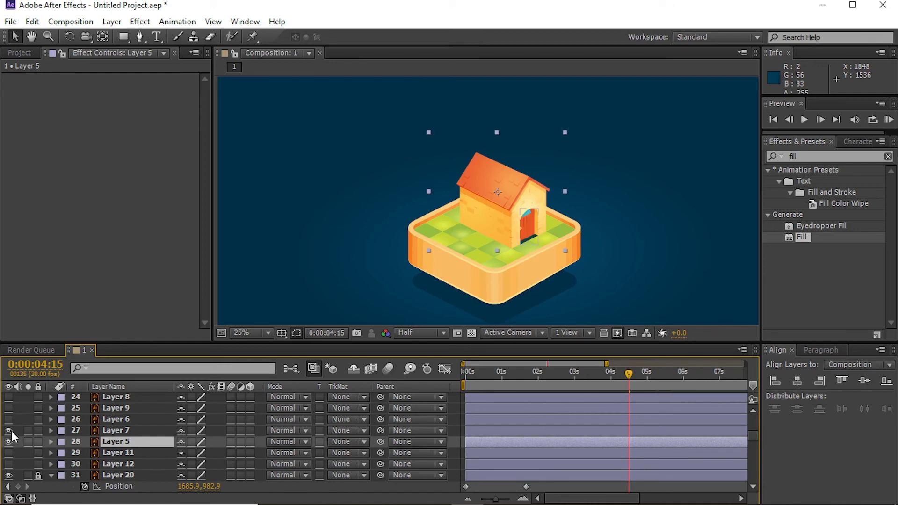
left_click(8, 419)
left_click(8, 408)
scroll(12, 430, "up", 1)
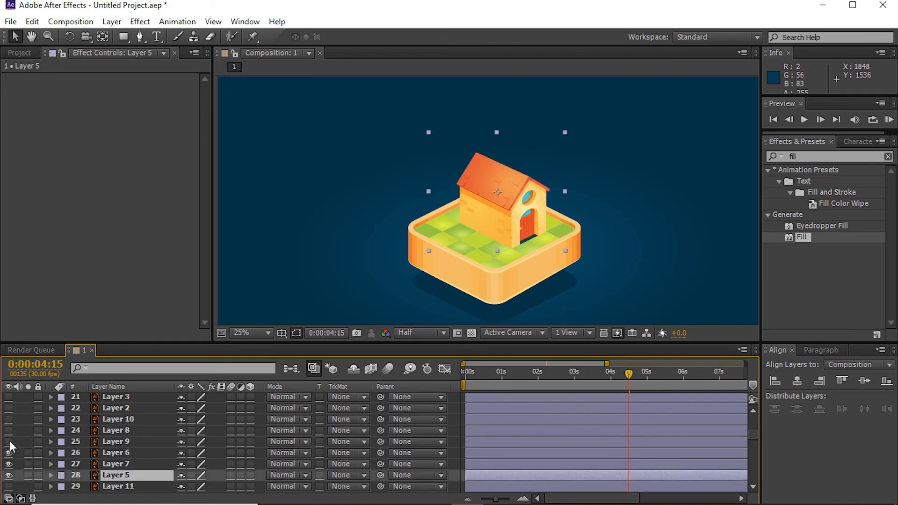
left_click(9, 408)
left_click(8, 397)
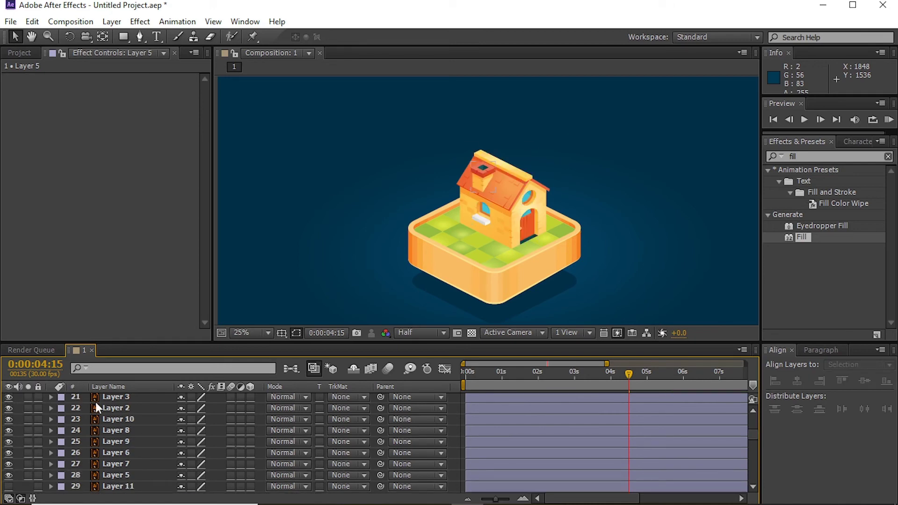
scroll(96, 421, "up", 2)
Move house Layers 3–5 after the grass, with the body starting at 0:00:02:13.
left_click(149, 464)
scroll(140, 449, "down", 2)
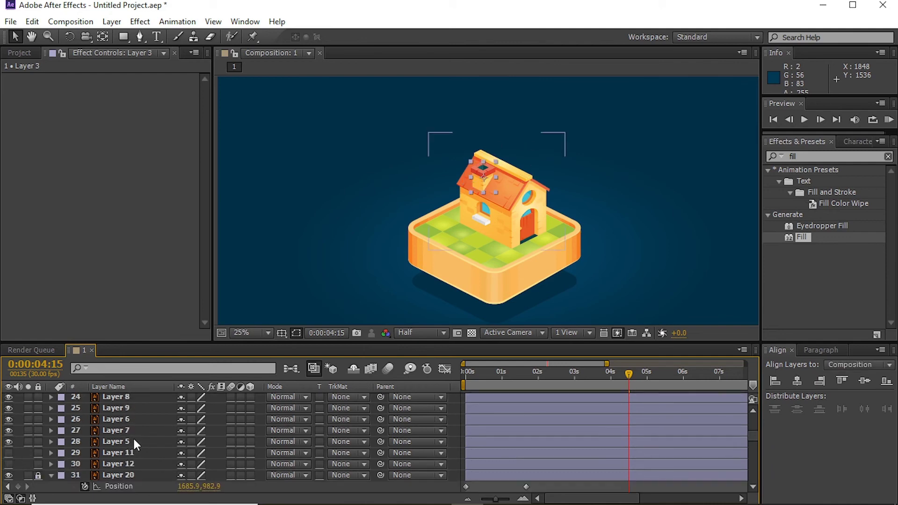
left_click(133, 440, "shift")
left_click(529, 374)
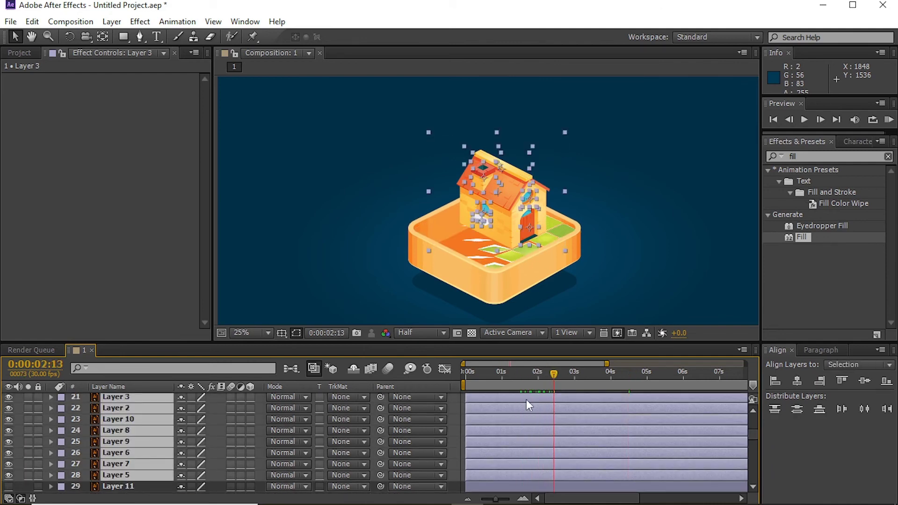
left_click_drag(526, 399, 603, 400)
left_click_drag(572, 468, 554, 473)
left_click(103, 36)
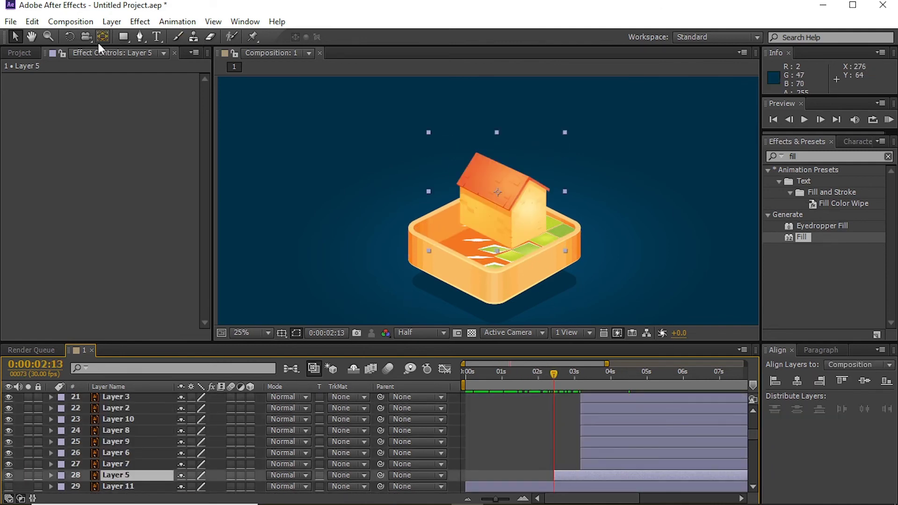
Keyframe Layer 5's Scale from 0% up to full size with a 105% overshoot.
key("s")
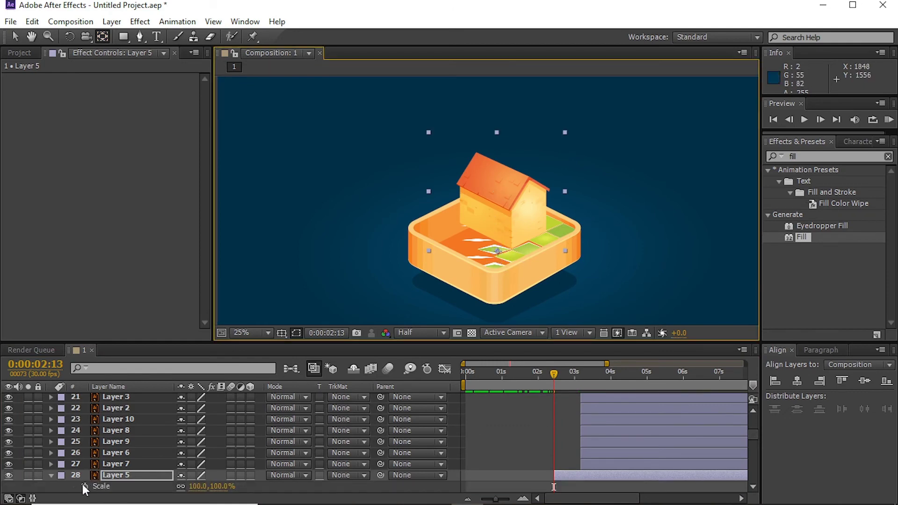
left_click(85, 486)
scroll(225, 458, "down", 1)
key("Return")
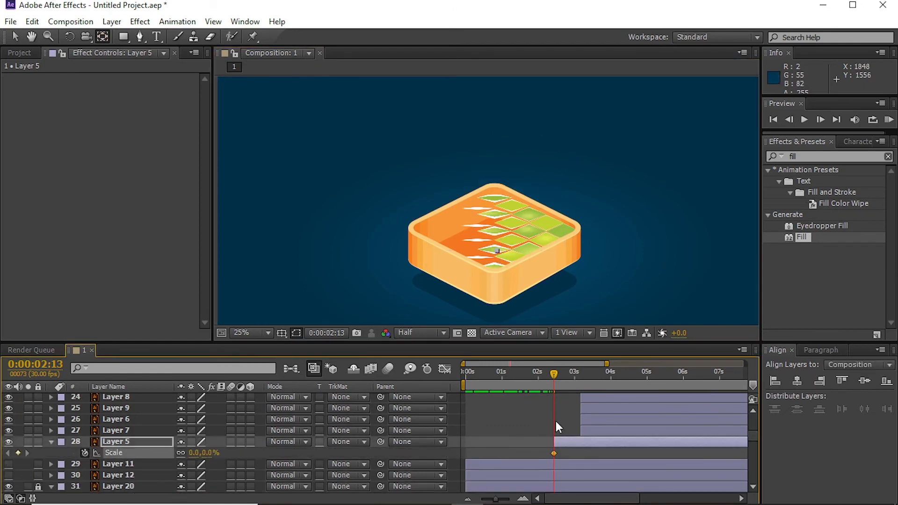
left_click(577, 380)
type("00")
key("Return")
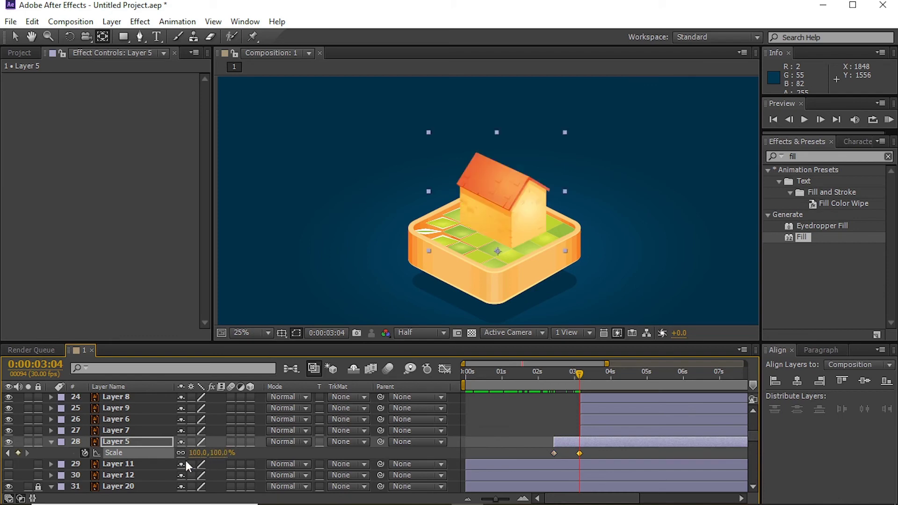
type("5")
key("Return")
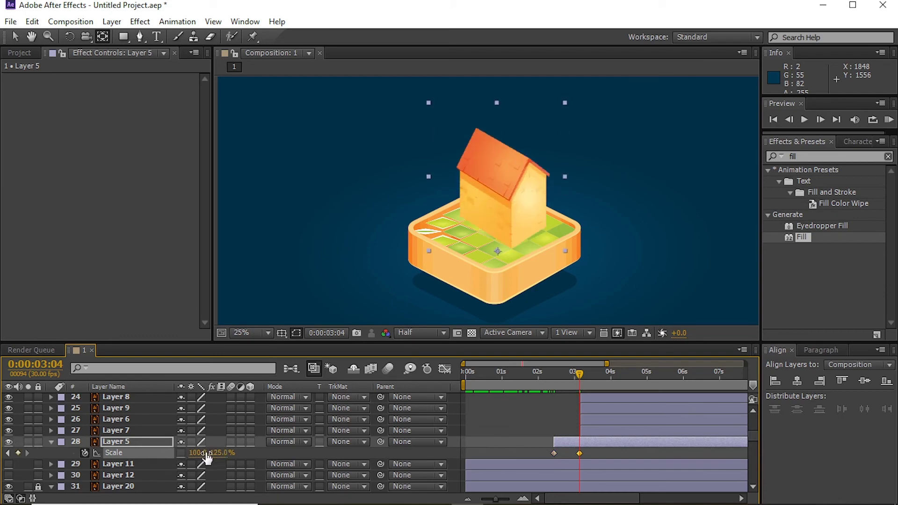
left_click_drag(579, 374, 580, 376)
left_click(218, 453)
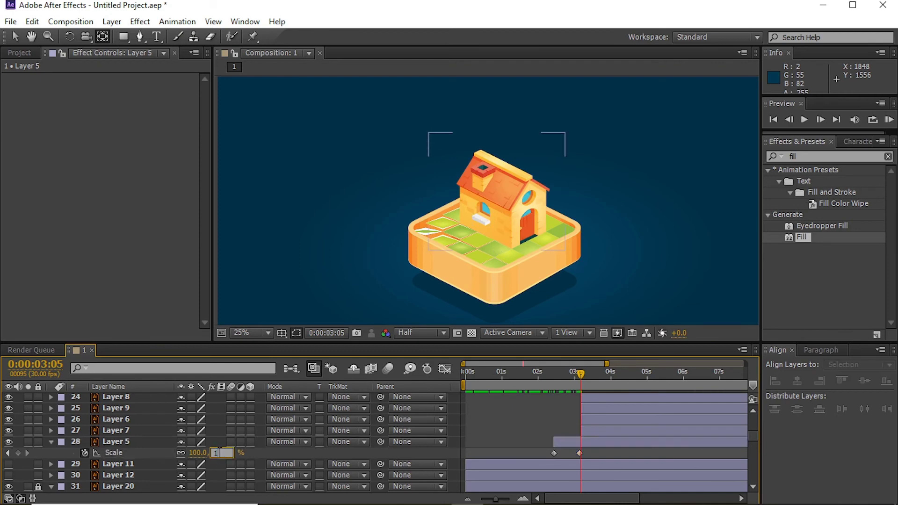
key("Return")
Retime the Scale keyframes around 0:00:03:17, nudging the last one slightly later.
left_click_drag(580, 373, 595, 374)
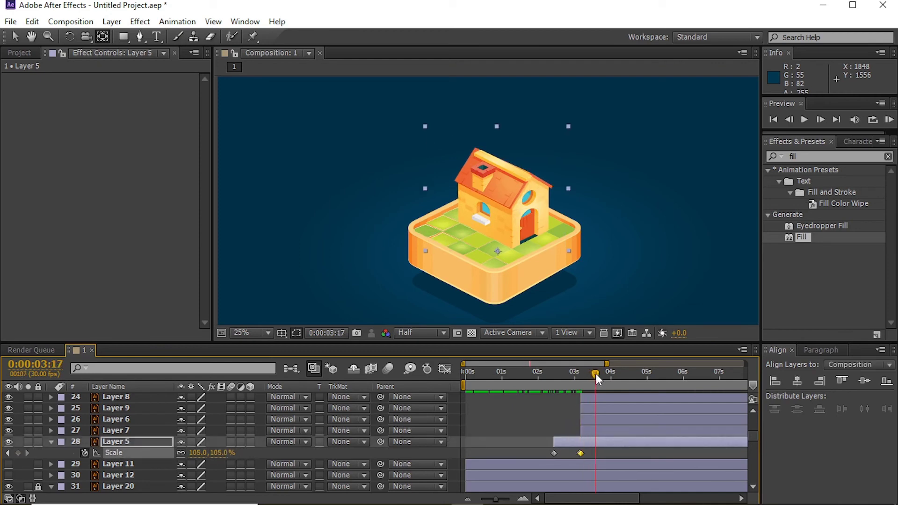
left_click_drag(578, 453, 595, 453)
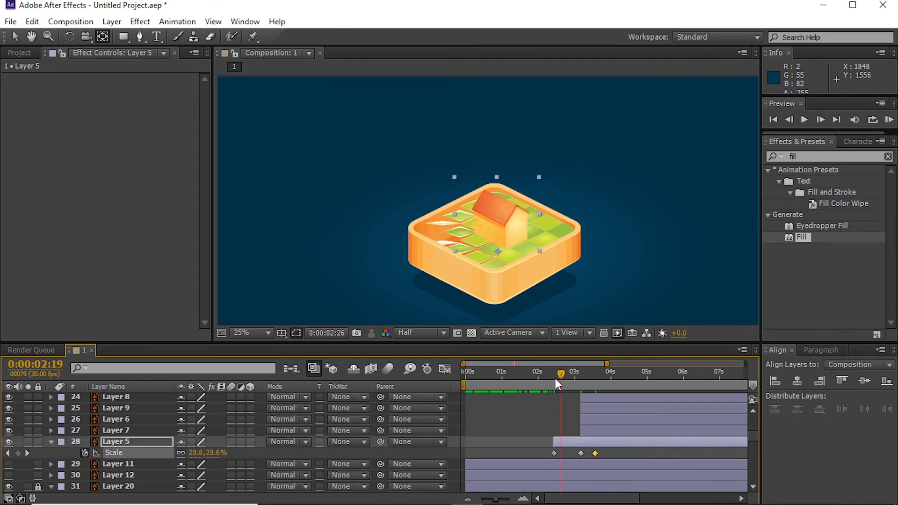
left_click_drag(555, 379, 591, 379)
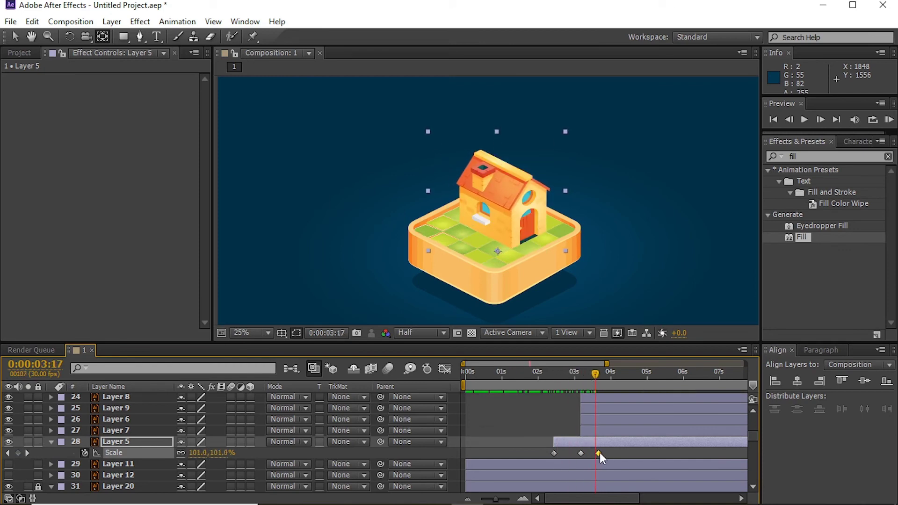
left_click_drag(595, 453, 565, 453)
left_click(589, 452)
left_click_drag(554, 380, 565, 379)
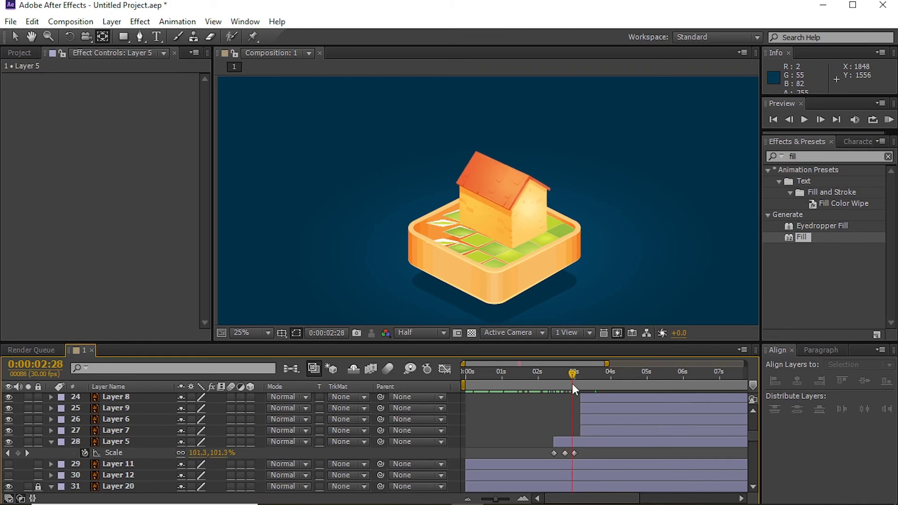
left_click(565, 453)
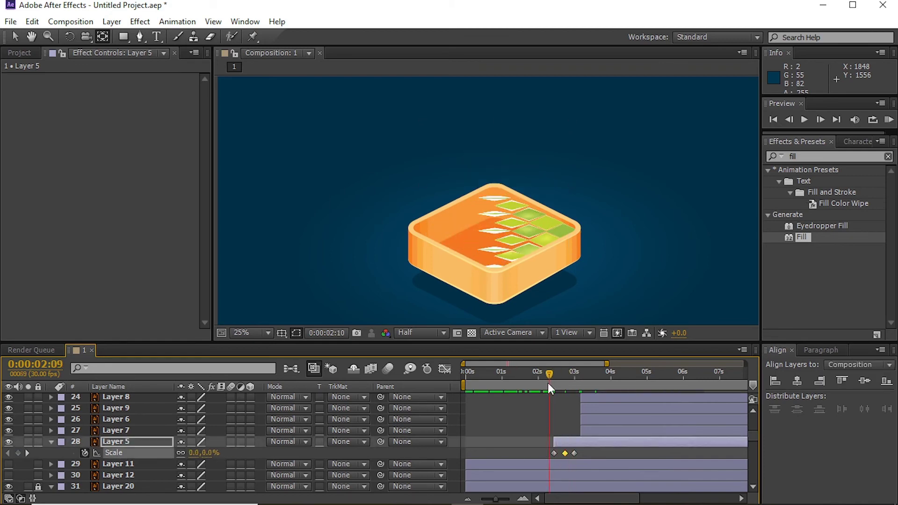
left_click_drag(548, 382, 573, 382)
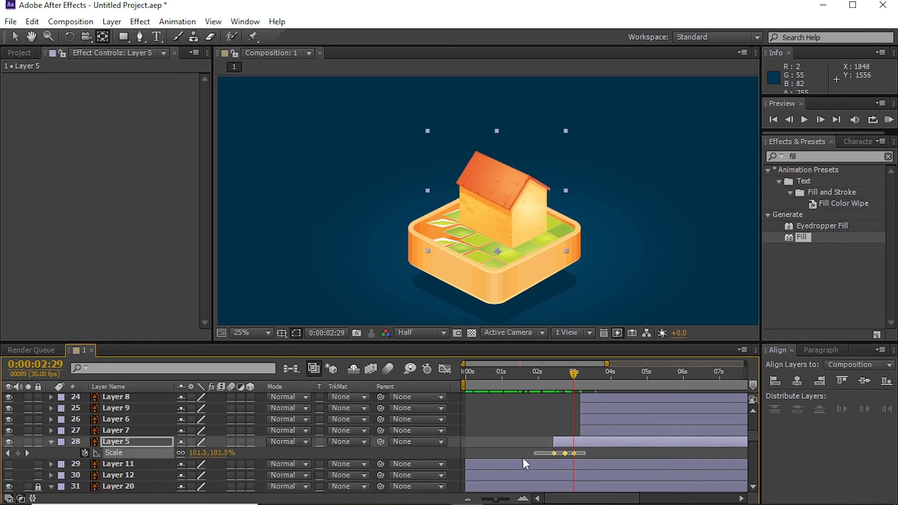
left_click_drag(574, 453, 576, 453)
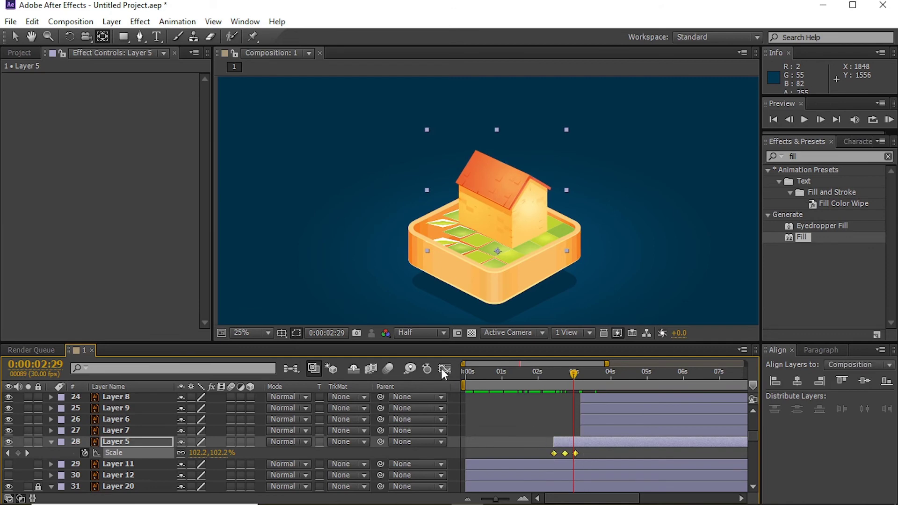
left_click(565, 453)
In the Graph Editor at frame zoom, move the overshoot Scale keyframe one frame earlier.
key("shift+F3")
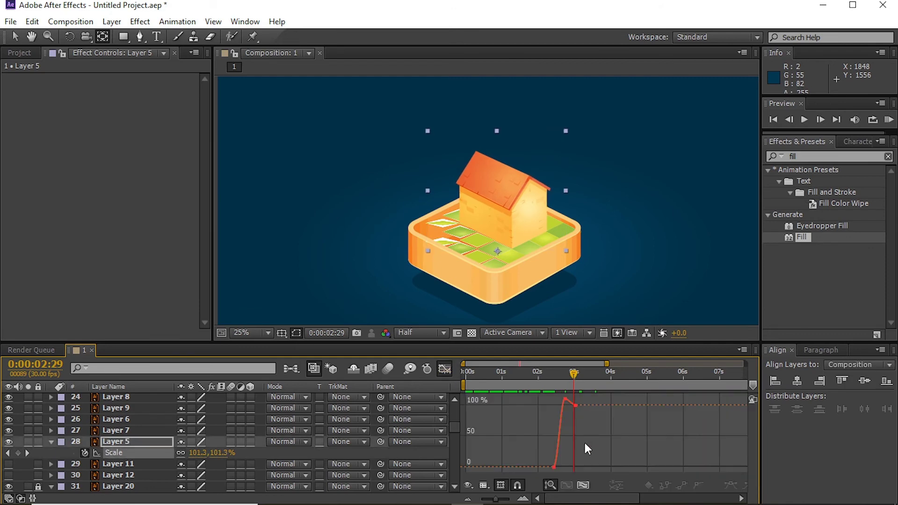
left_click(524, 499)
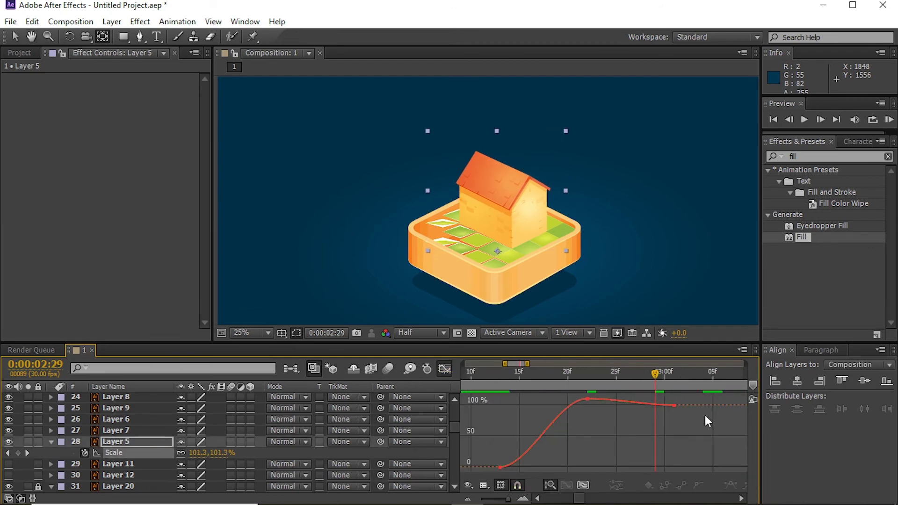
left_click_drag(497, 470, 678, 395)
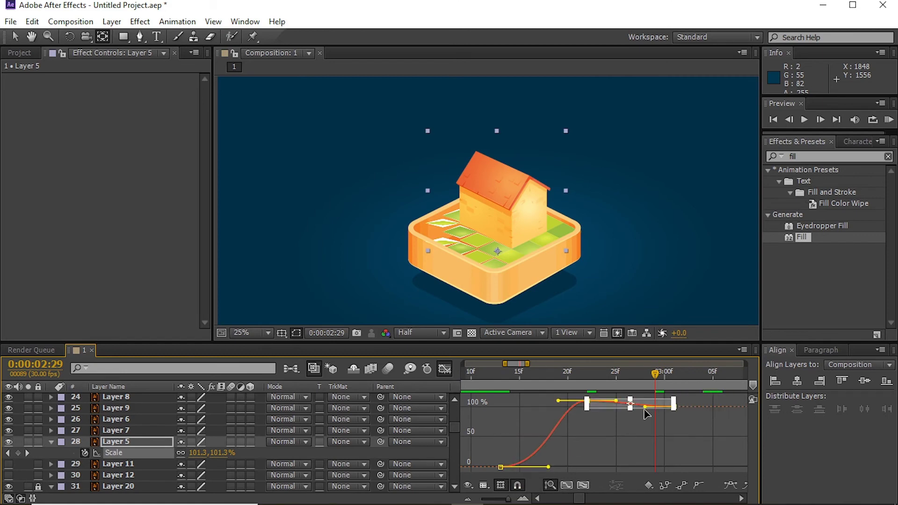
left_click(674, 404)
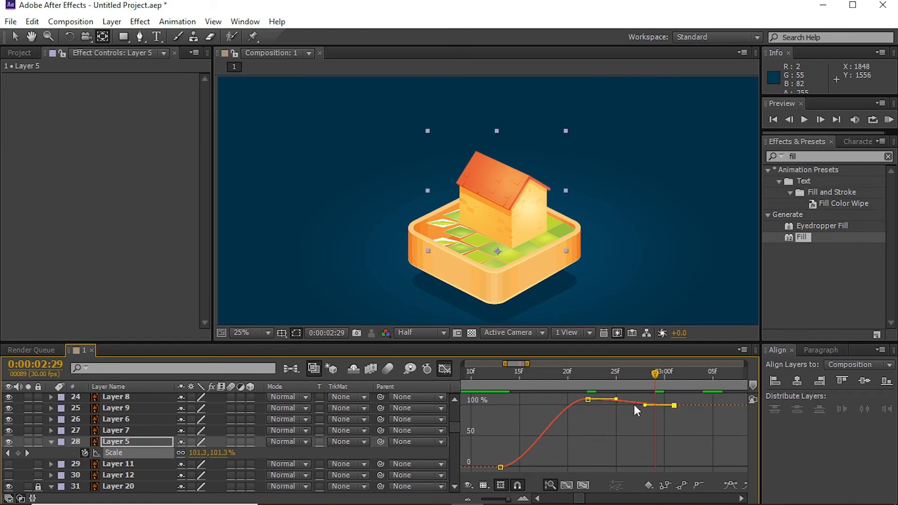
mouse_move(584, 401)
left_mouse_down()
mouse_move(520, 382)
mouse_move(675, 384)
left_mouse_up()
key("shift+F3")
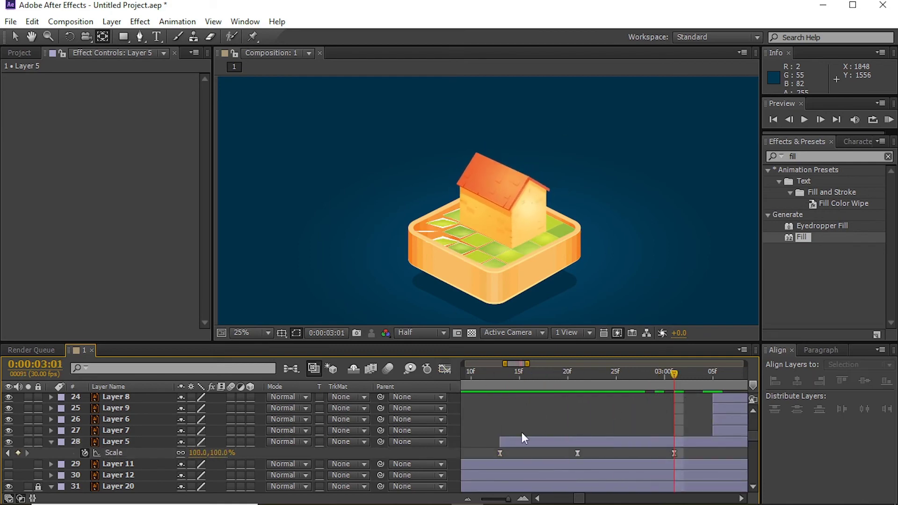
mouse_move(523, 434)
left_mouse_down()
mouse_move(648, 424)
mouse_move(306, 325)
left_mouse_up()
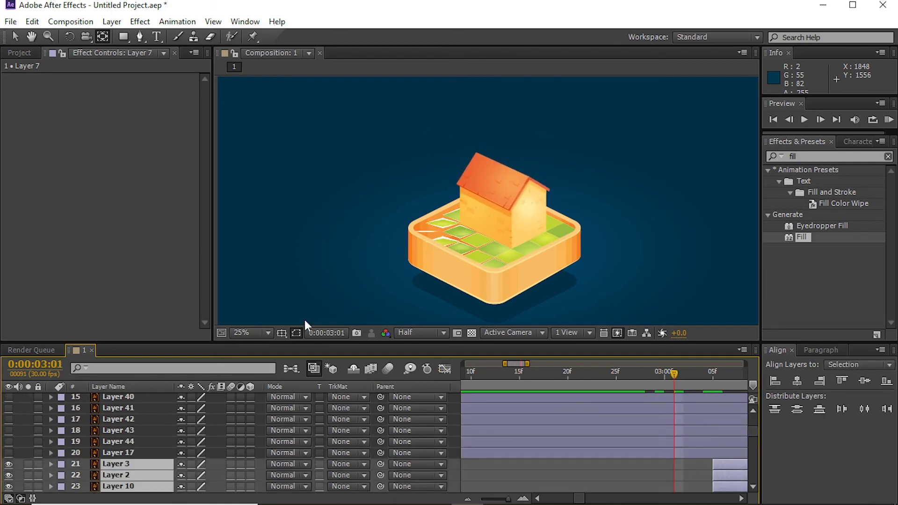
Slide the house detail layer bars to Layer 5's start and parent them to Layer 5.
scroll(688, 467, "down", 2)
mouse_move(720, 447)
left_mouse_down()
mouse_move(576, 450)
mouse_move(513, 464)
left_mouse_up()
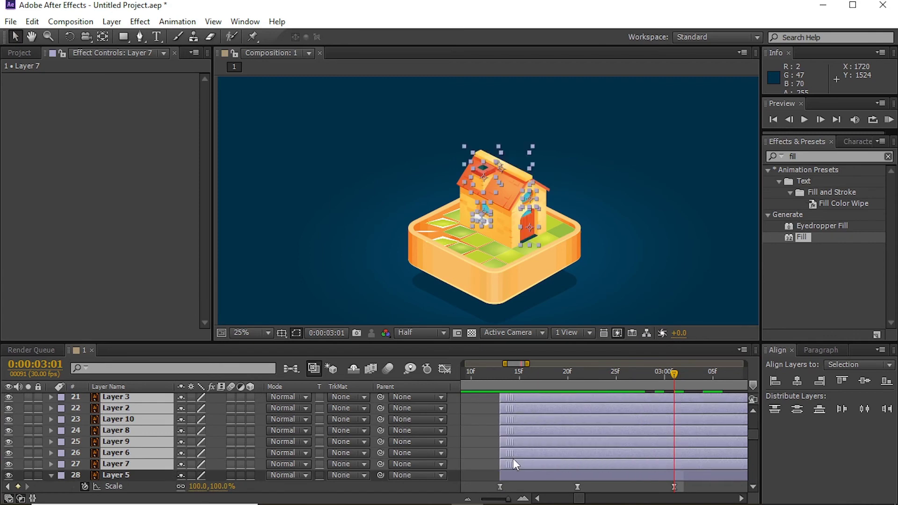
scroll(694, 453, "down", 3)
left_click_drag(694, 452, 499, 456)
scroll(631, 435, "up", 3)
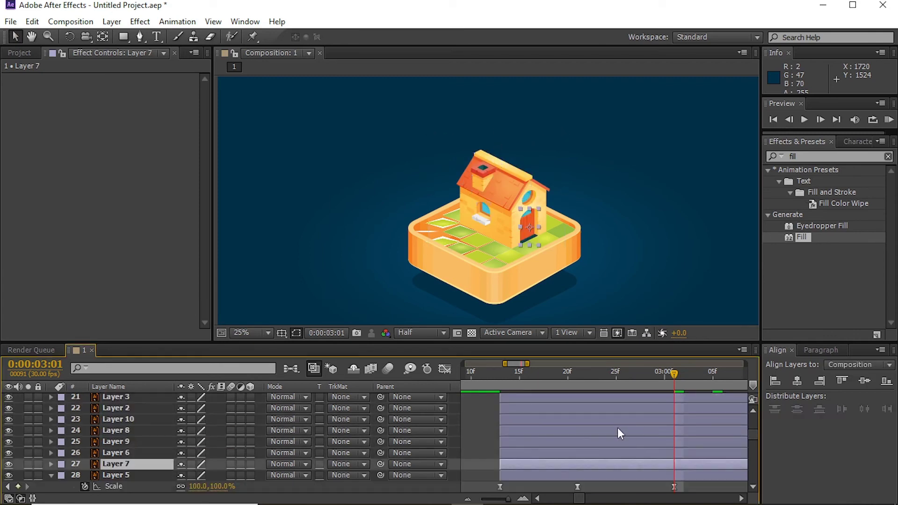
left_click_drag(617, 427, 536, 433)
left_click_drag(380, 463, 116, 475)
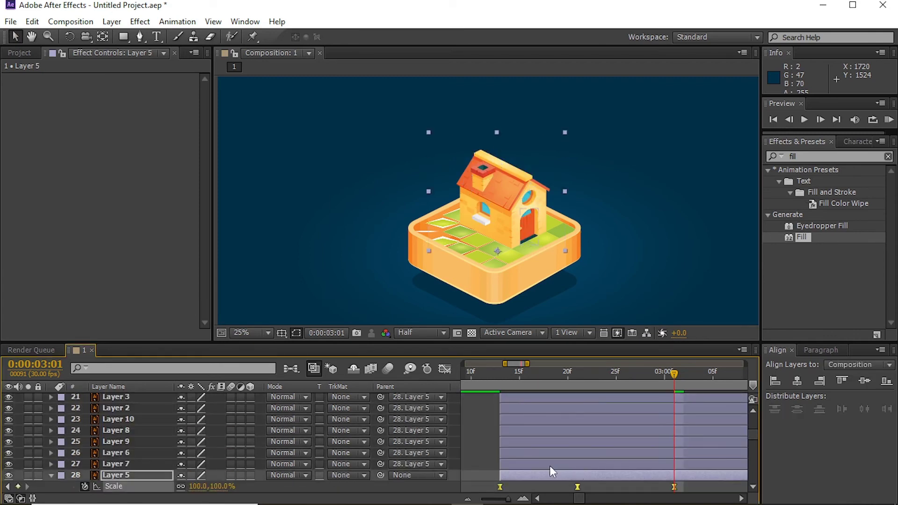
key("i")
Select Layer 7 alone, then deselect and preview the house popping up.
scroll(517, 412, "up", 1)
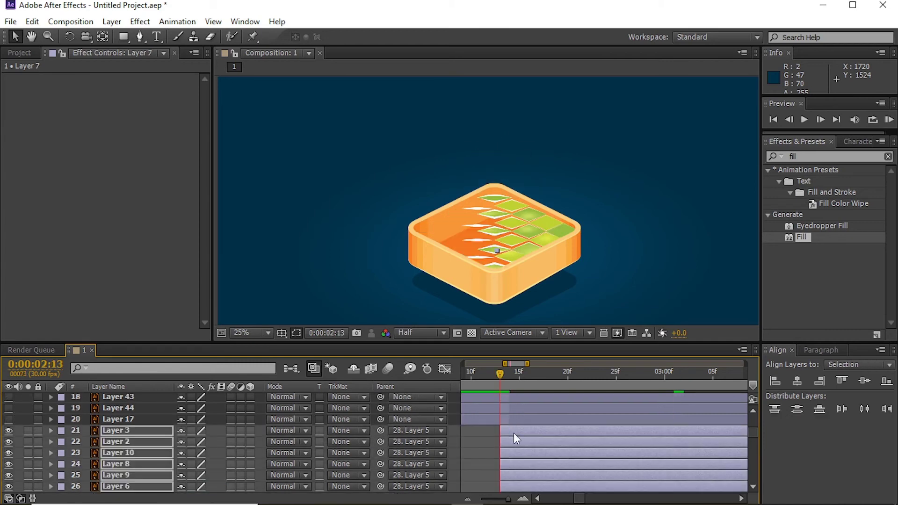
scroll(514, 433, "down", 2)
left_click(117, 475)
scroll(470, 444, "down", 1)
scroll(529, 433, "up", 3)
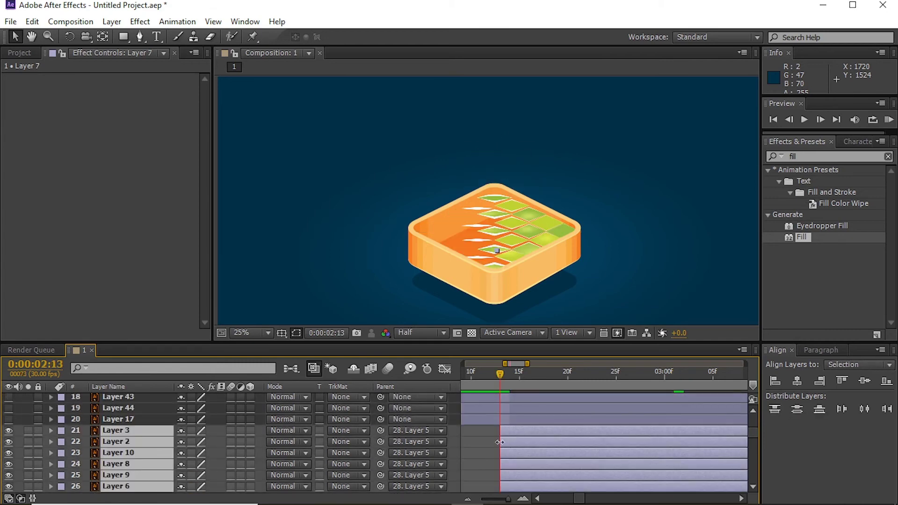
left_click_drag(499, 379, 613, 379)
left_click(491, 434)
left_click(511, 380)
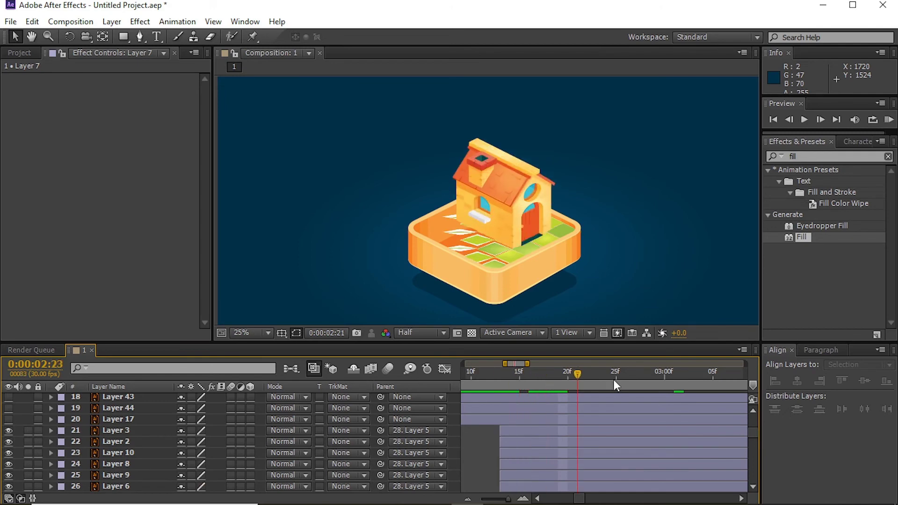
scroll(584, 435, "down", 2)
scroll(569, 303, "up", 4)
Inspect the door, windows, sill, chimney and roof layers in the viewer mid-pop-up.
left_click_drag(600, 242, 492, 190)
left_click(547, 248)
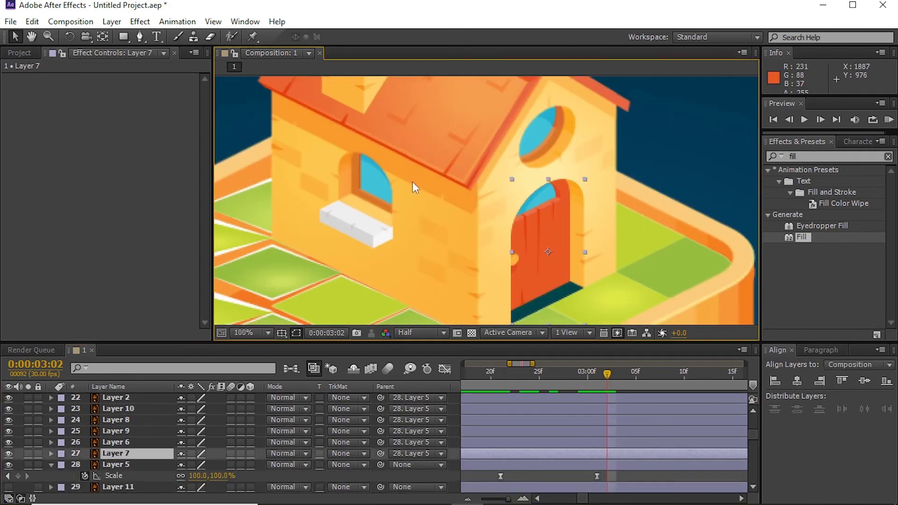
key("y")
key("comma")
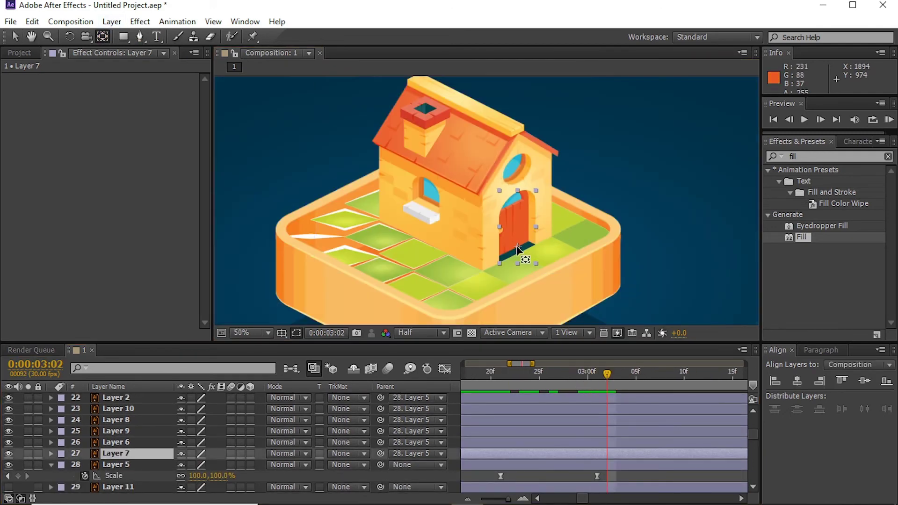
left_click(428, 204)
left_click(421, 214)
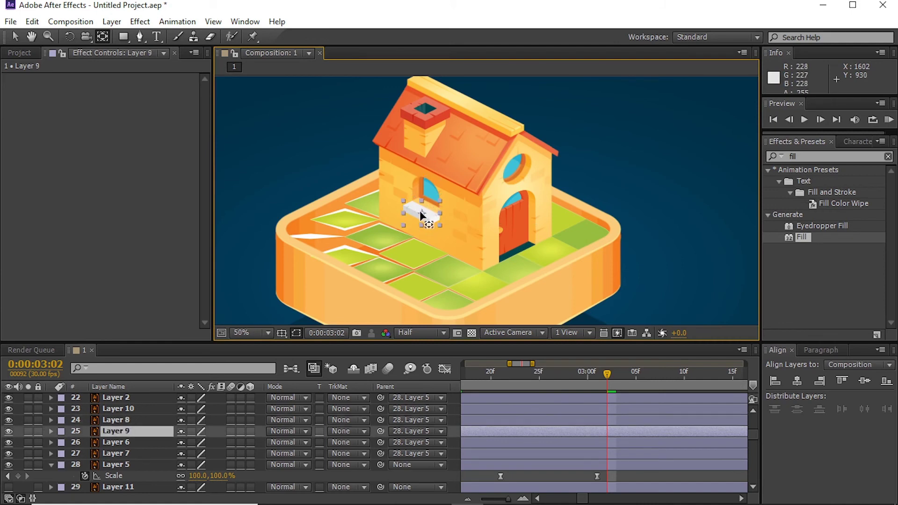
left_click(425, 138)
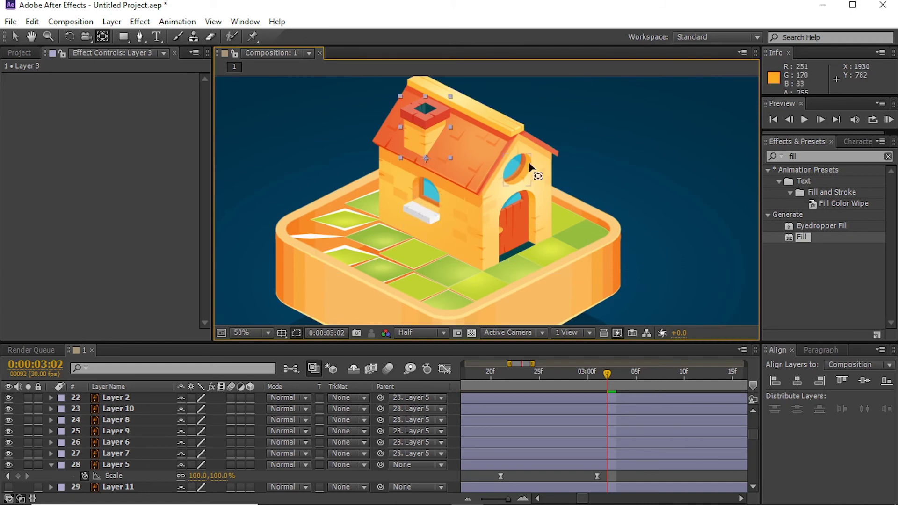
left_click(519, 176)
left_click(473, 114)
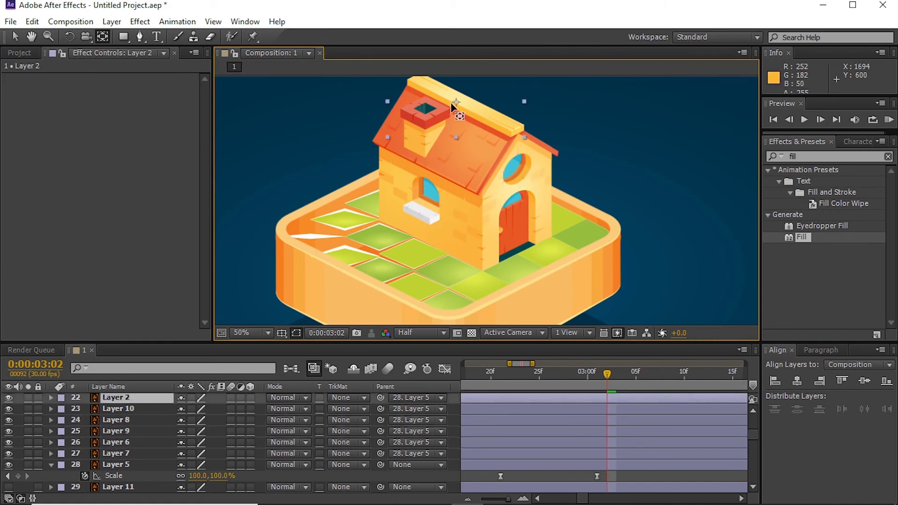
left_click_drag(607, 373, 516, 377)
key("comma")
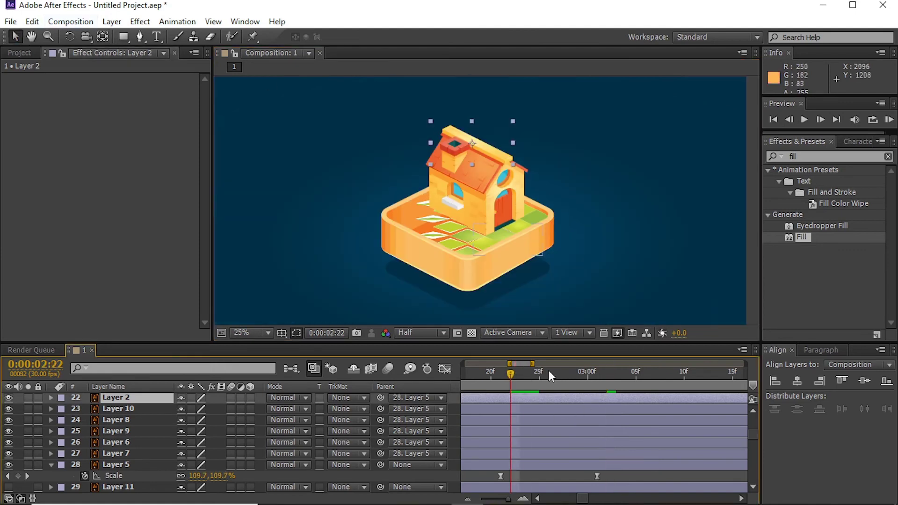
Delay the start of the door, round window, sill and chimney layers.
scroll(642, 431, "down", 1)
left_click(515, 432)
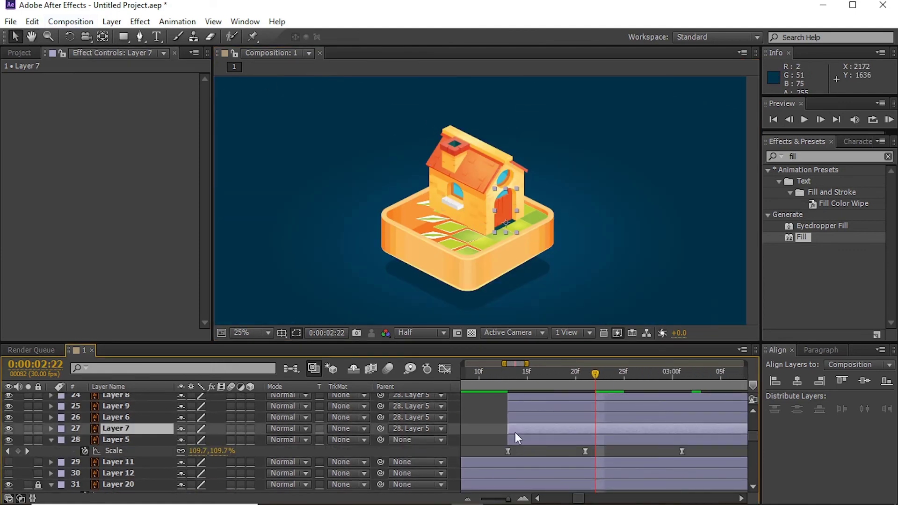
left_click_drag(524, 433, 575, 397)
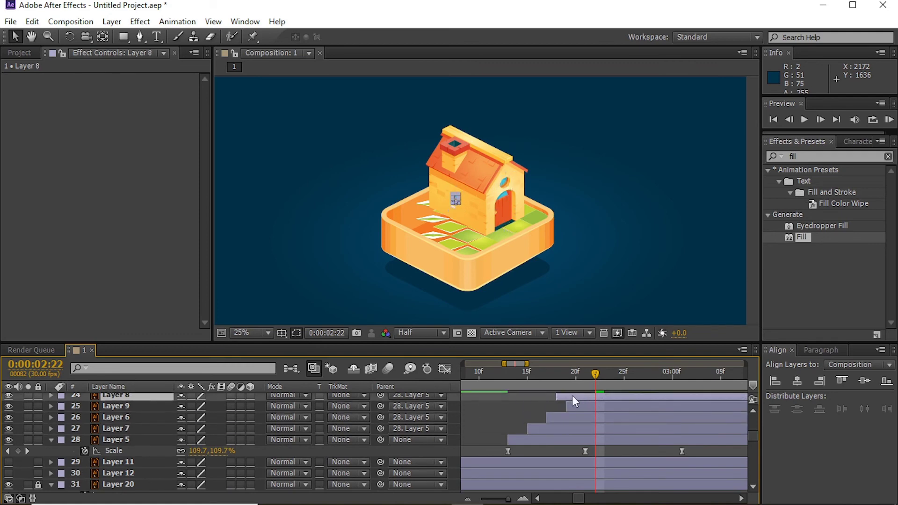
scroll(569, 406, "up", 2)
left_click(522, 416)
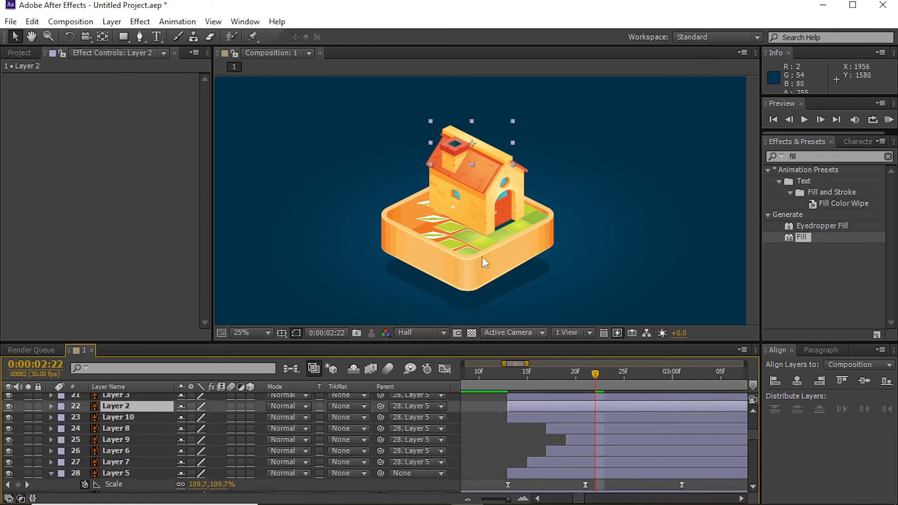
left_click_drag(520, 396, 569, 398)
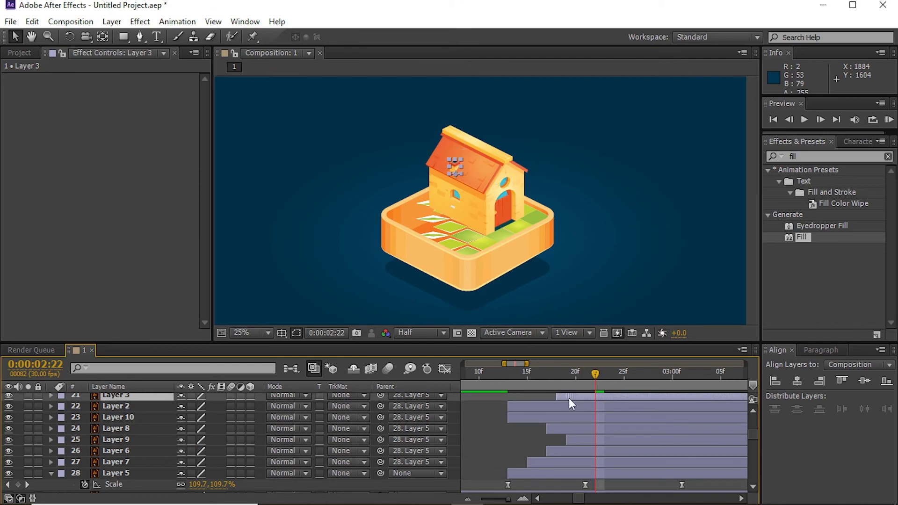
left_click(541, 405)
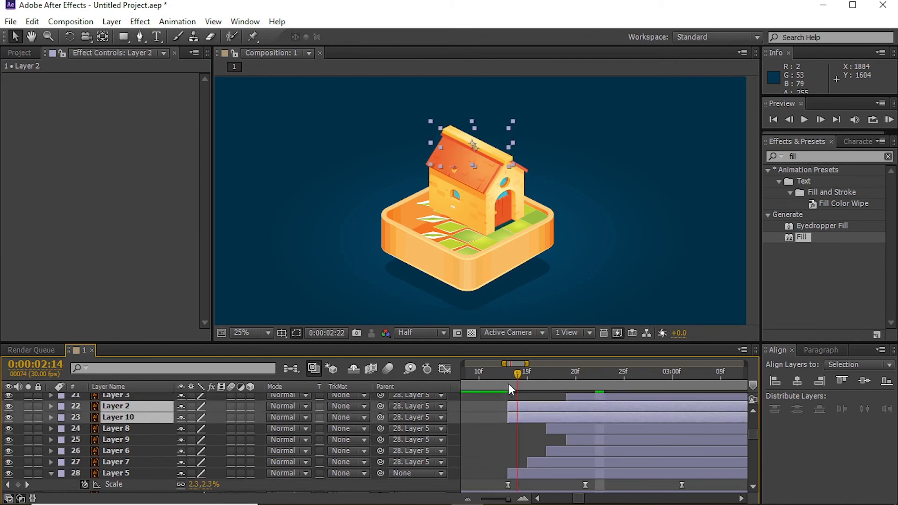
left_click_drag(509, 384, 594, 377)
left_click(519, 431)
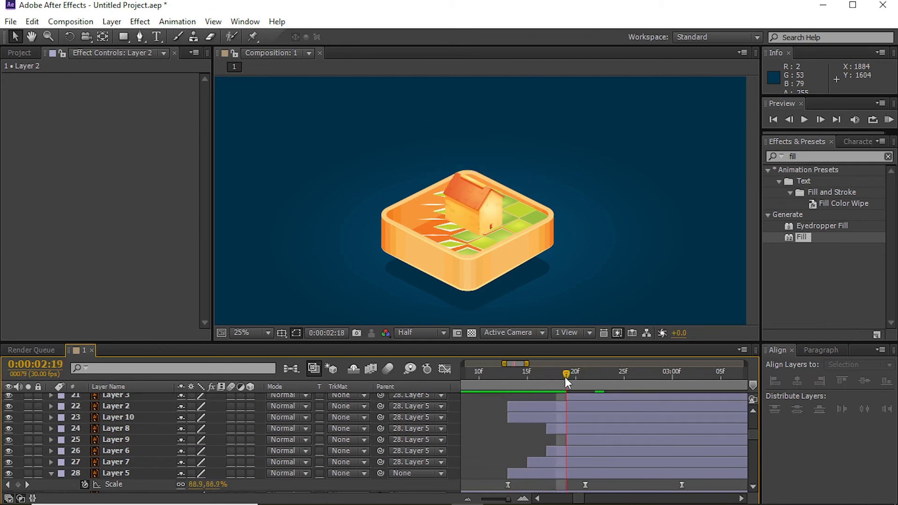
Delay Layers 2 and 10 a few more frames.
left_click(533, 407)
left_click(531, 419, "ctrl")
left_click_drag(530, 419, 557, 419)
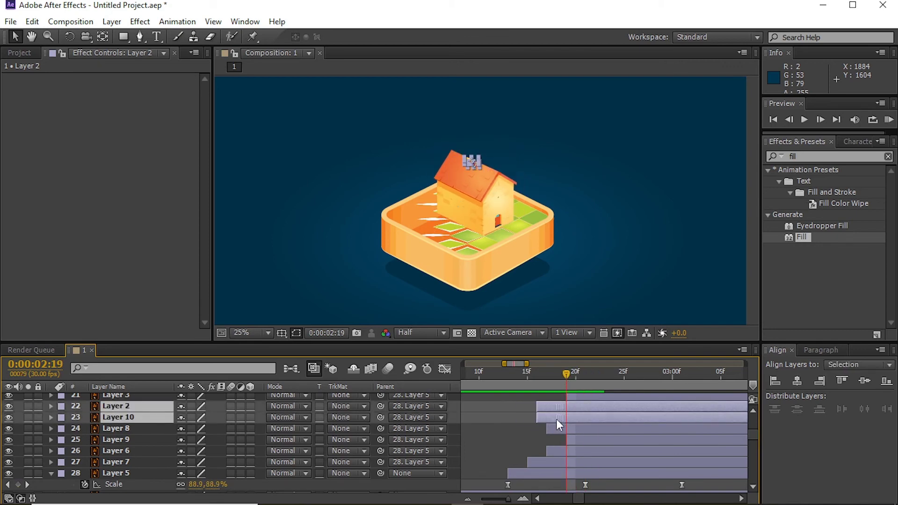
mouse_move(557, 384)
left_mouse_down()
mouse_move(510, 387)
mouse_move(687, 385)
mouse_move(644, 385)
left_mouse_up()
Adjust the door layer's timing apart from the lower layers and preview the staggered house.
left_click(566, 462)
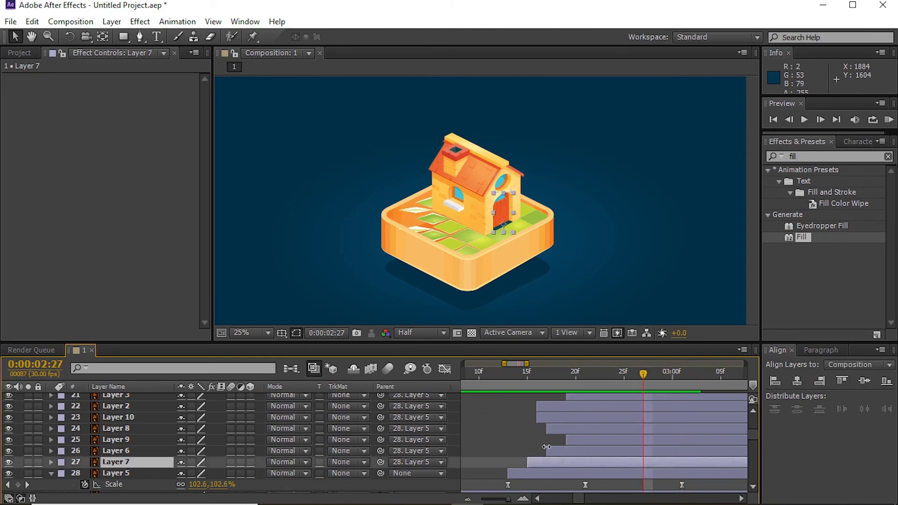
scroll(566, 452, "up", 2)
scroll(565, 446, "down", 3)
left_click_drag(554, 465, 573, 454)
left_click(572, 452, "ctrl")
left_click(588, 435, "ctrl")
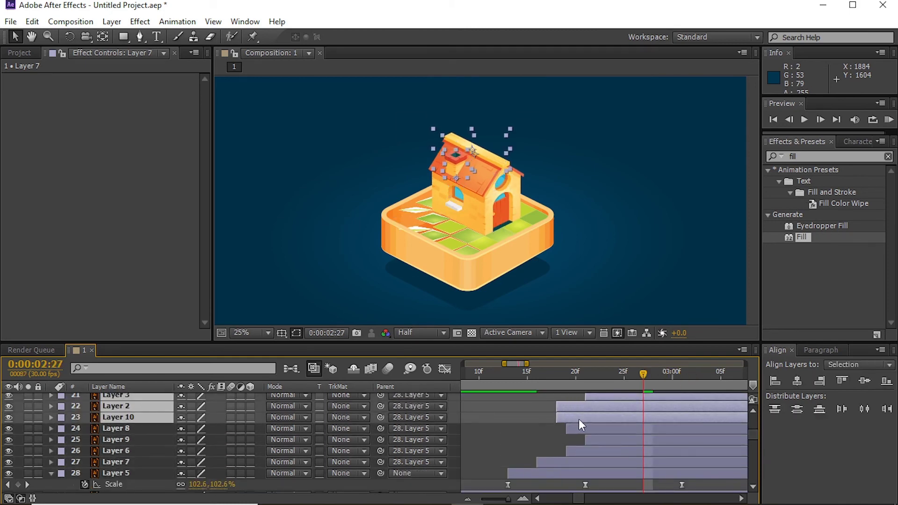
left_click_drag(531, 386, 696, 384)
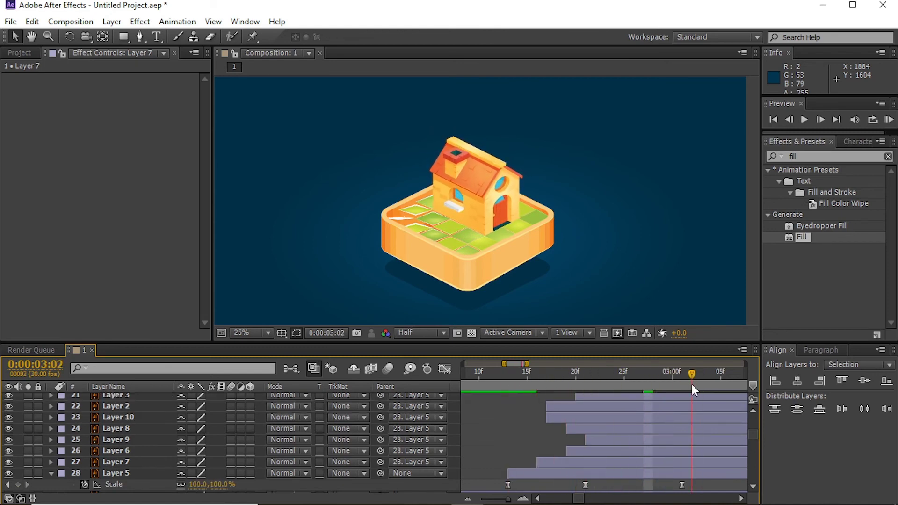
scroll(701, 436, "down", 10)
Select the teal shadow Layer 57 and move it three places up the layer stack.
left_click(468, 499)
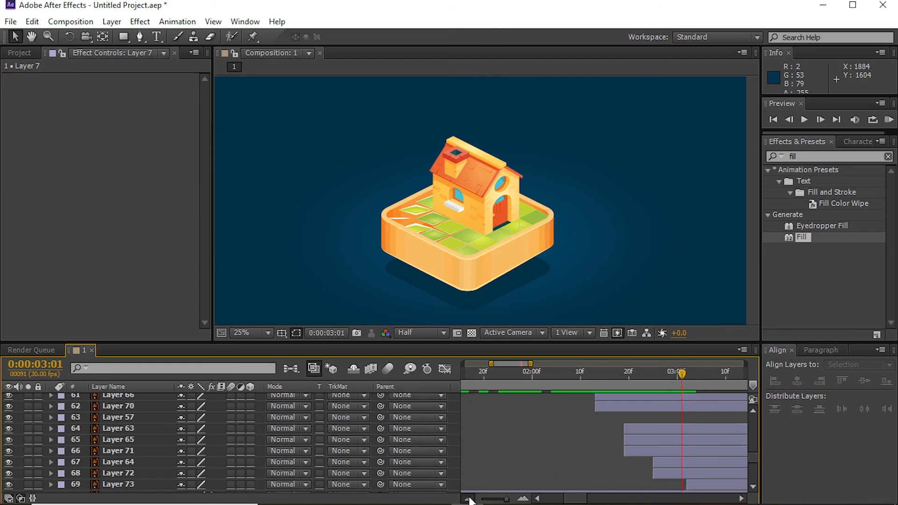
scroll(541, 431, "up", 1)
left_click(468, 499)
left_click(503, 452)
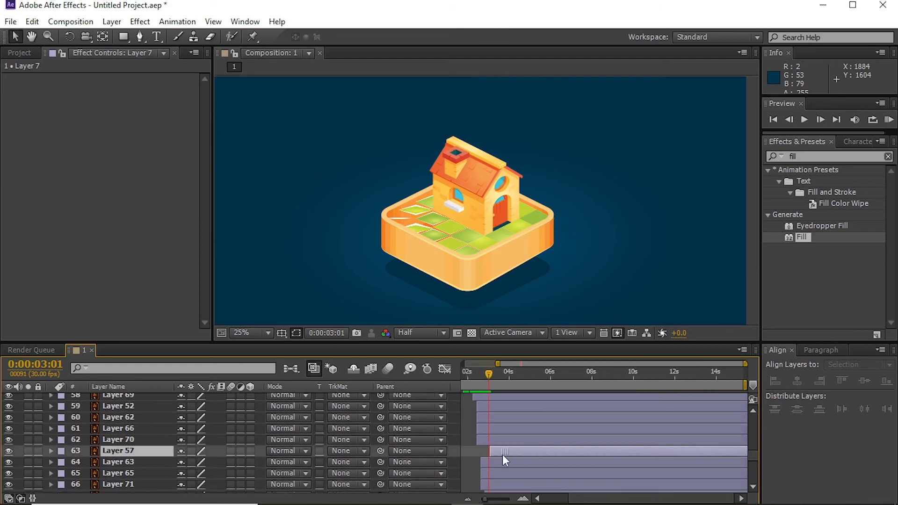
scroll(485, 199, "up", 2)
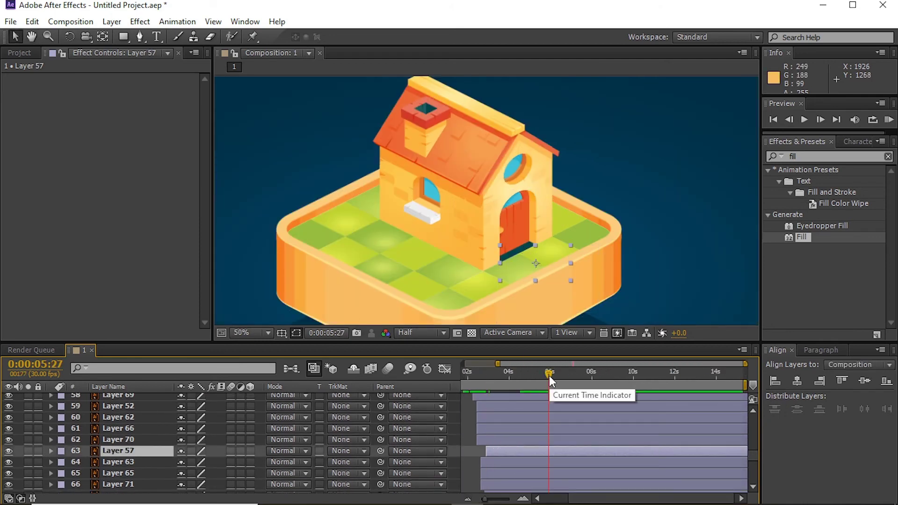
key("ctrl+bracketright")
key("ctrl+bracketright")
key("ctrl+bracketright")
key("ctrl+bracketright")
key("ctrl+bracketright")
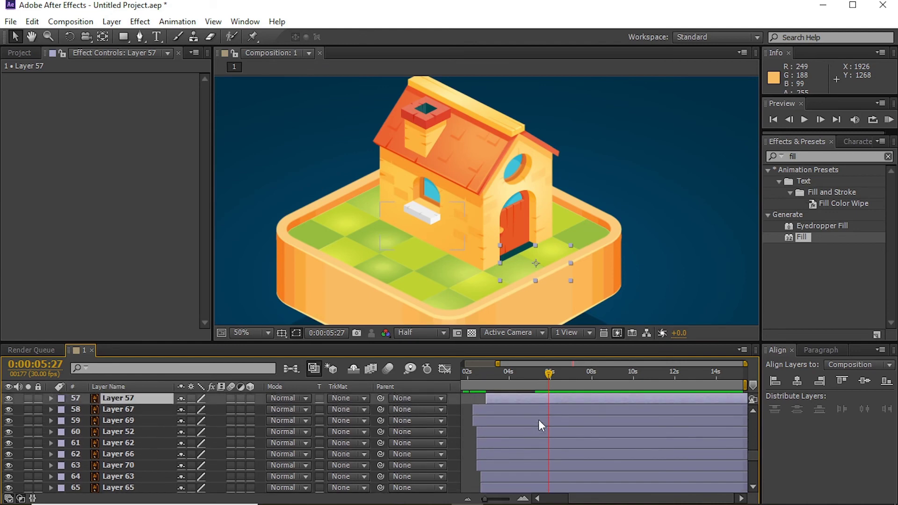
key("ctrl+bracketright")
key("ctrl+bracketright")
key("ctrl+bracketright")
key("ctrl+bracketright")
key("ctrl+bracketright")
key("ctrl+bracketright")
key("ctrl+bracketright")
key("ctrl+bracketright")
key("ctrl+bracketright")
key("ctrl+bracketright")
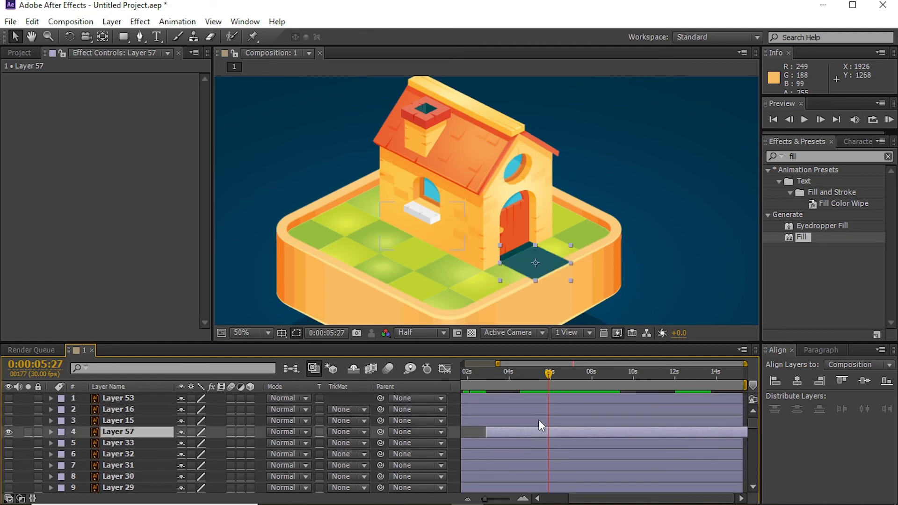
key("ctrl+bracketright")
key("ctrl+bracketright")
key("ctrl+bracketright")
key("ctrl+bracketright")
key("ctrl+bracketright")
key("ctrl+bracketright")
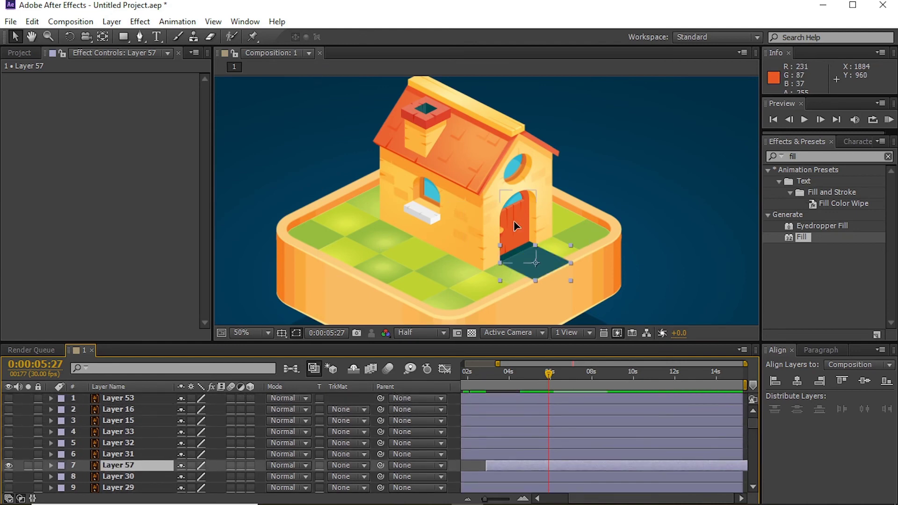
Bring the teal shadow to the top of the stack so it draws above the grass.
left_click(514, 221, "shift")
left_click(514, 222)
key("s")
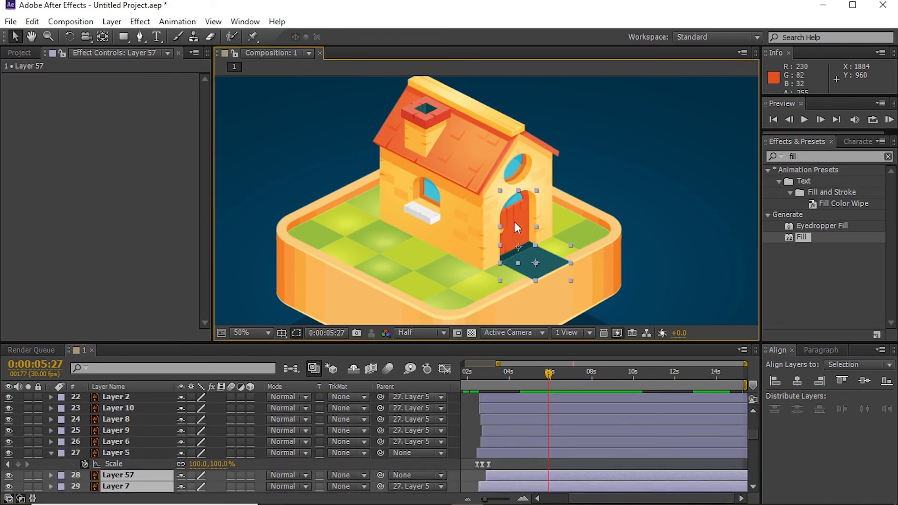
left_click(539, 303)
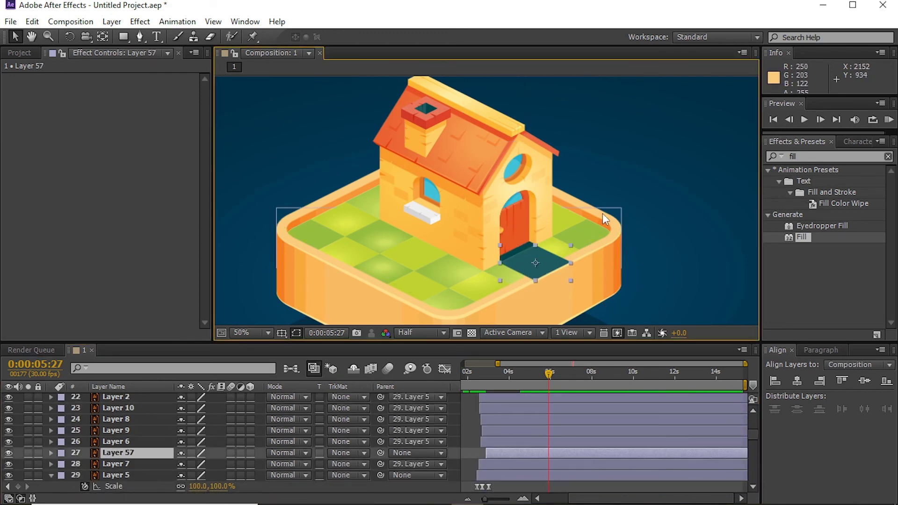
left_click(600, 275, "shift")
key("ctrl+shift+bracketright")
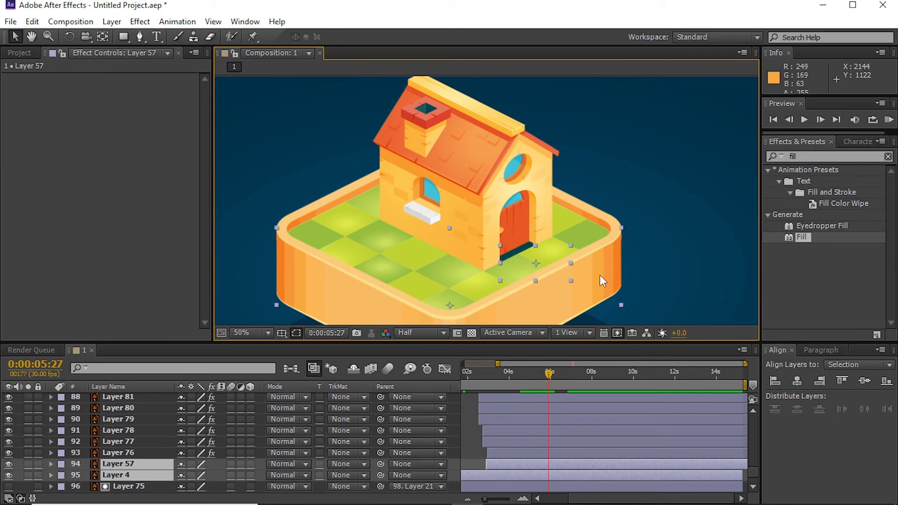
left_click(536, 283)
Drag Layer 57 down to position 44 in the layer stack.
scroll(542, 439, "up", 5)
scroll(542, 439, "up", 4)
left_click(467, 500)
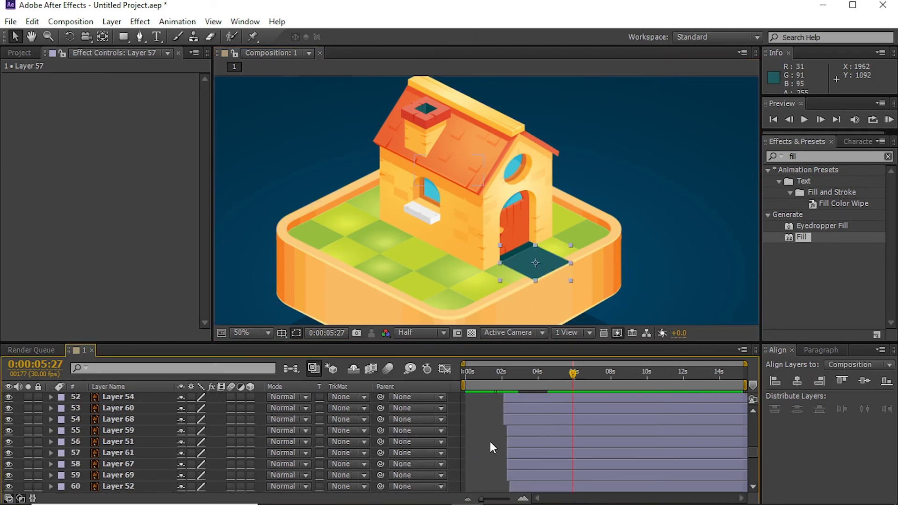
scroll(490, 441, "up", 3)
scroll(490, 441, "up", 4)
scroll(510, 447, "up", 5)
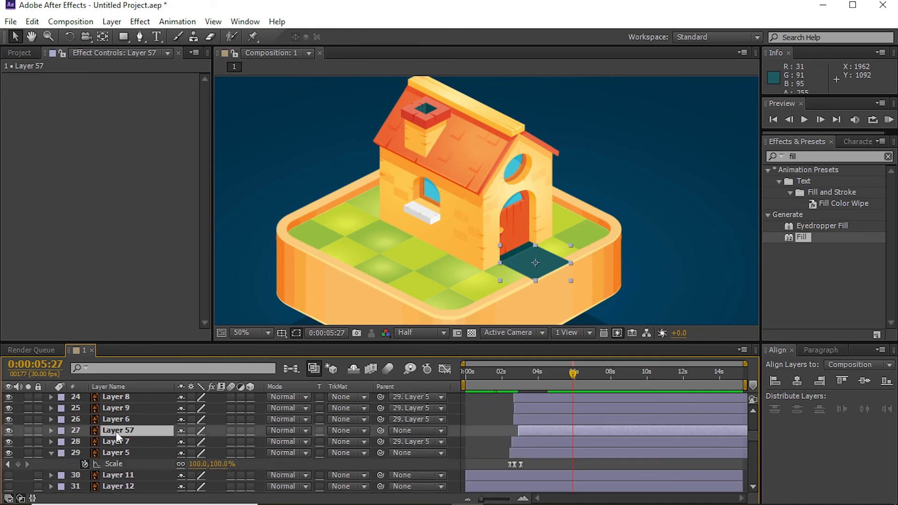
left_click_drag(128, 432, 138, 472)
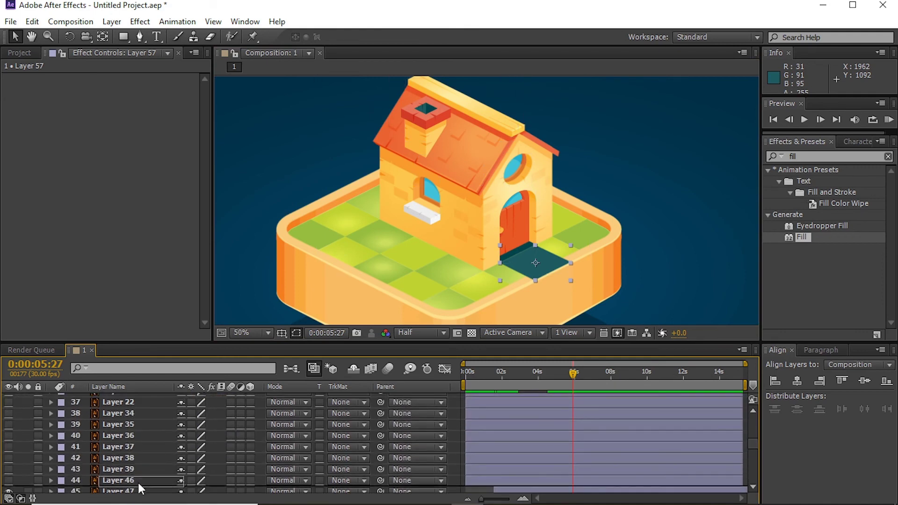
left_click(137, 39)
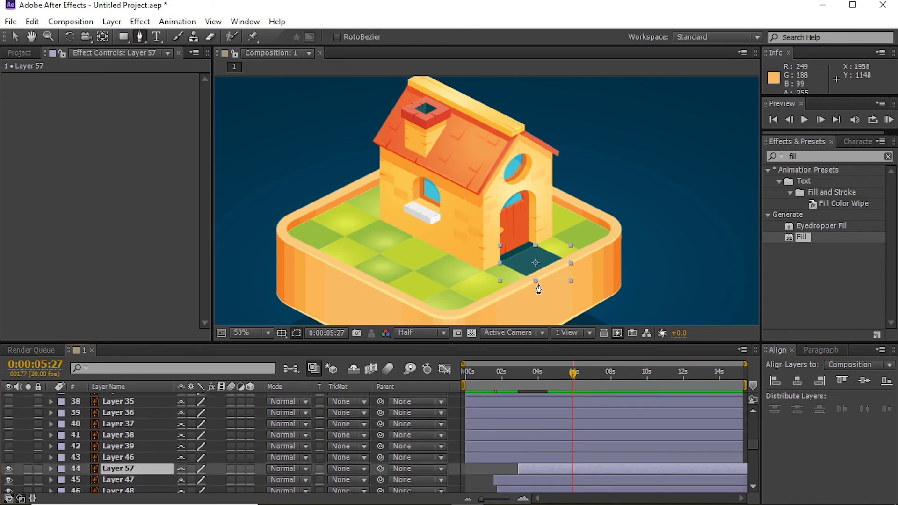
scroll(538, 288, "up", 1)
scroll(540, 266, "up", 1)
Add Layer 57 Scale keyframes at 0:00:04:24 and 0:00:02:11 so it grows in from 0%.
key("y")
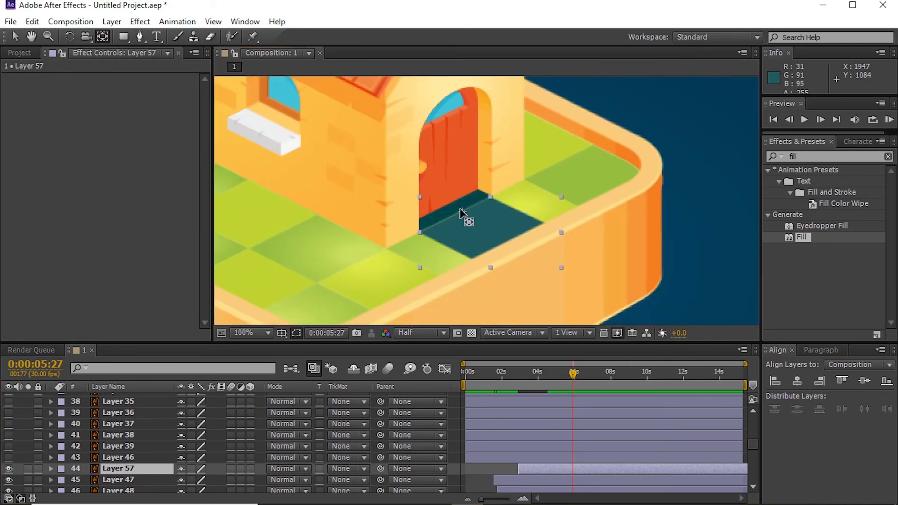
mouse_move(526, 372)
left_mouse_down()
mouse_move(509, 384)
mouse_move(560, 388)
left_mouse_up()
key("s")
left_click(86, 479)
left_click(524, 480)
left_click(508, 388)
scroll(465, 184, "down", 2)
left_click_drag(468, 371, 494, 367)
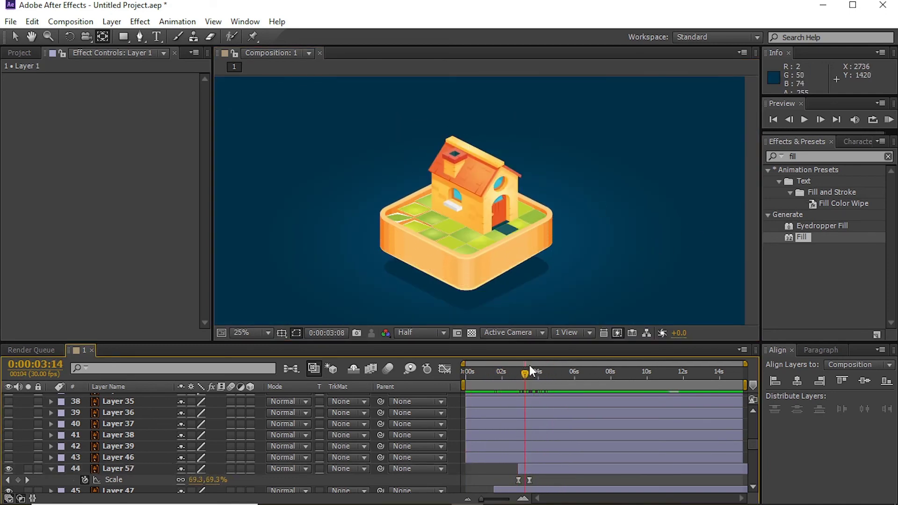
Preview the house animation, then reveal and marquee-select the house layers' Scale keyframes.
left_click_drag(495, 367, 492, 366)
left_click(888, 119)
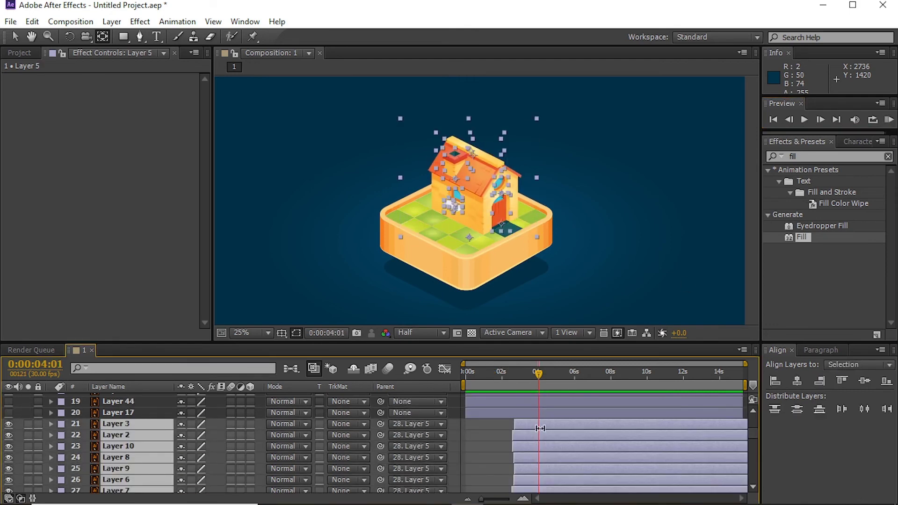
key("s")
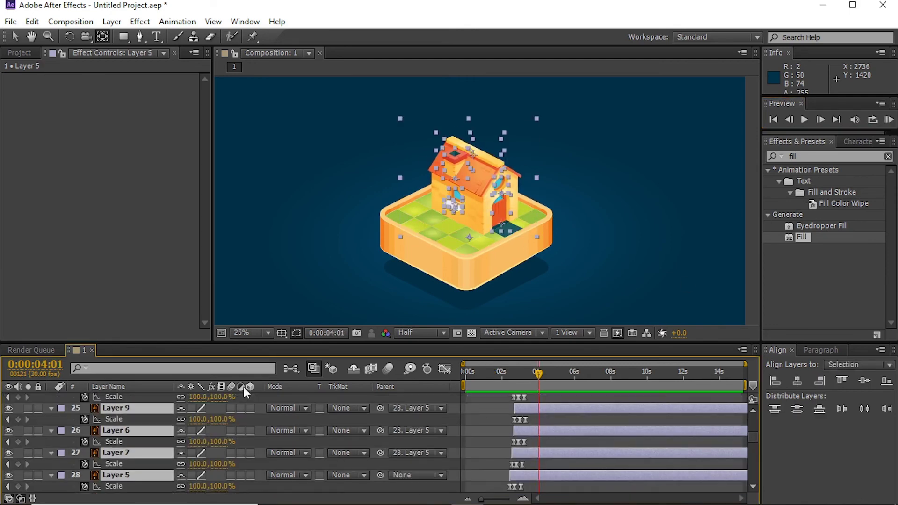
mouse_move(598, 458)
left_mouse_down()
mouse_move(498, 363)
mouse_move(526, 454)
left_mouse_up()
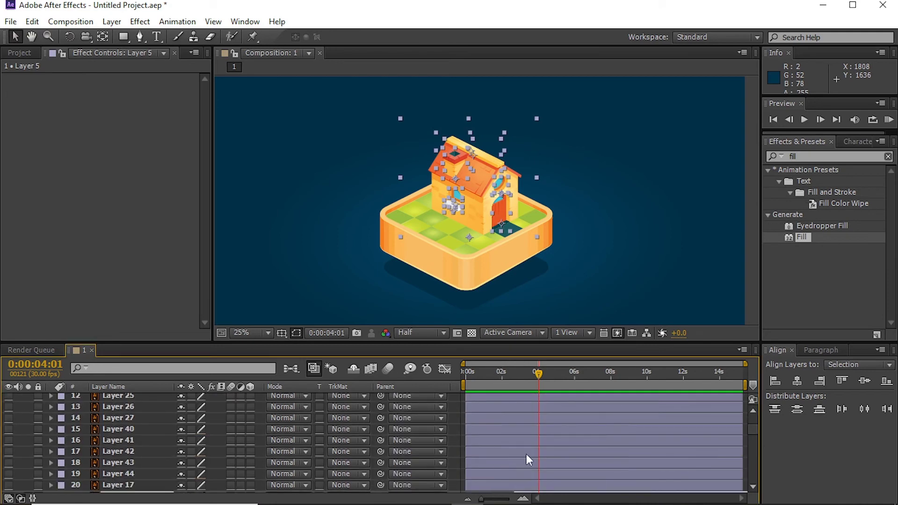
scroll(535, 449, "down", 1)
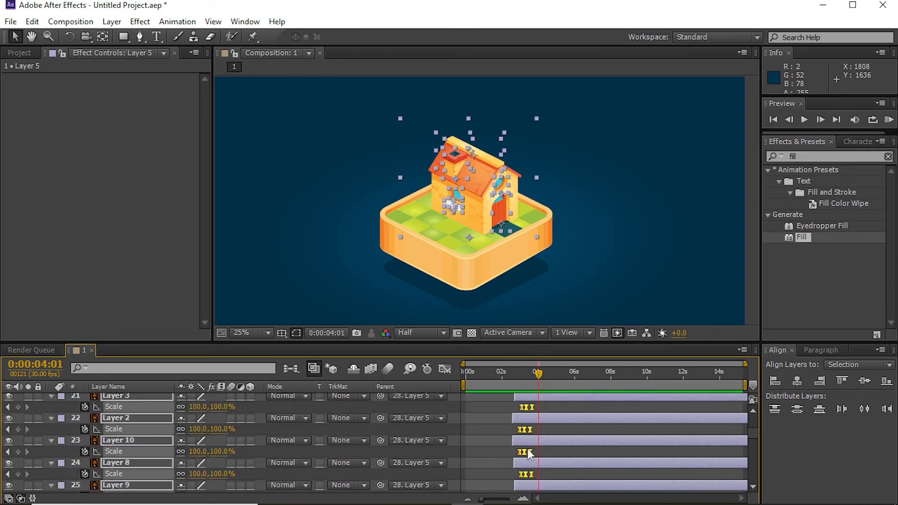
scroll(534, 459, "down", 1)
scroll(541, 469, "down", 1)
scroll(541, 469, "down", 1)
mouse_move(531, 470)
left_mouse_down()
mouse_move(503, 395)
mouse_move(528, 447)
left_mouse_up()
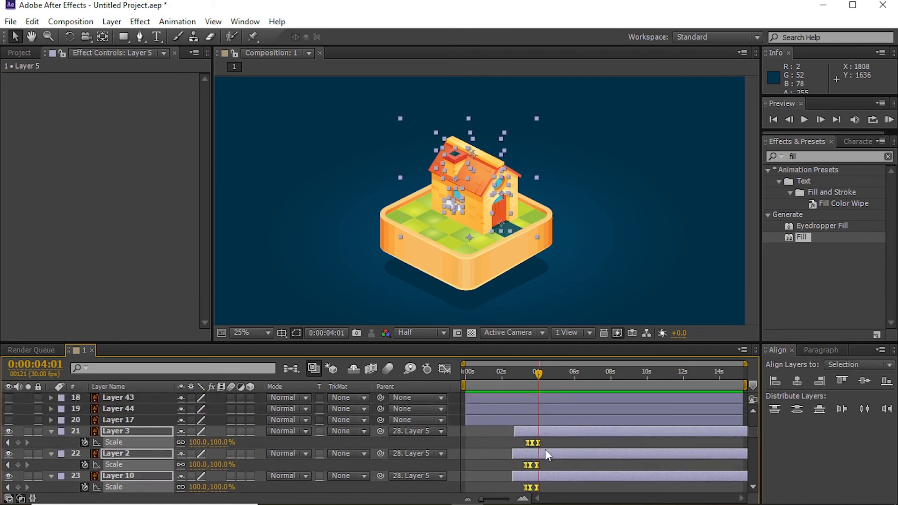
Select the Scale keyframes of Layers 8, 10, 2 and 3.
scroll(546, 449, "down", 3)
left_click(523, 453)
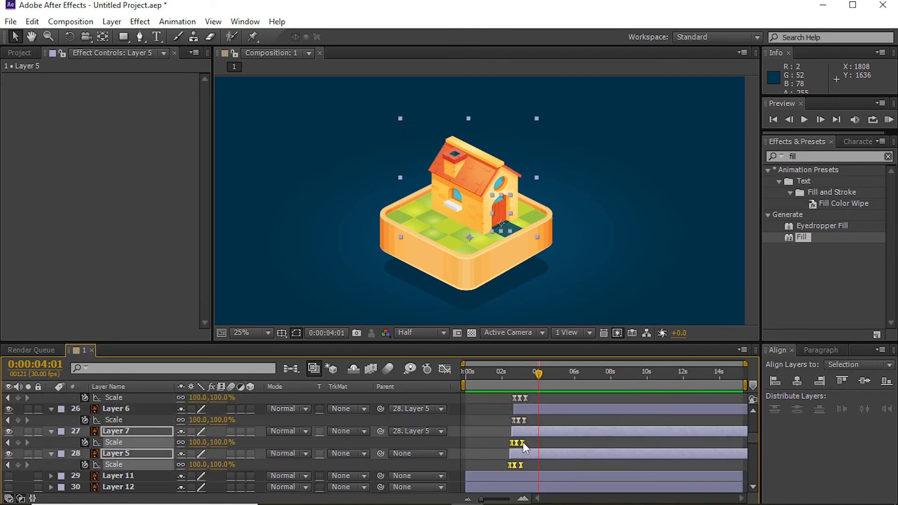
left_click(532, 405, "shift")
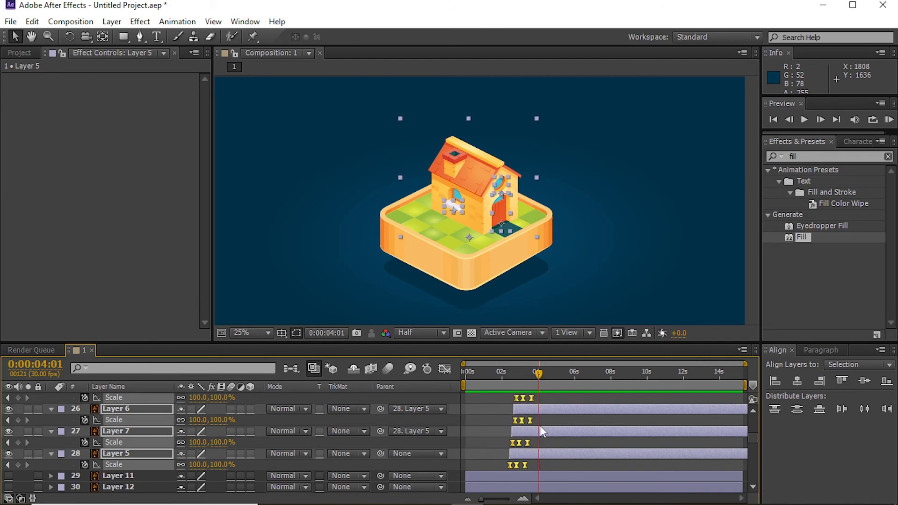
scroll(540, 426, "up", 2)
left_click(534, 398, "shift")
scroll(519, 412, "up", 3)
left_click(525, 439, "shift")
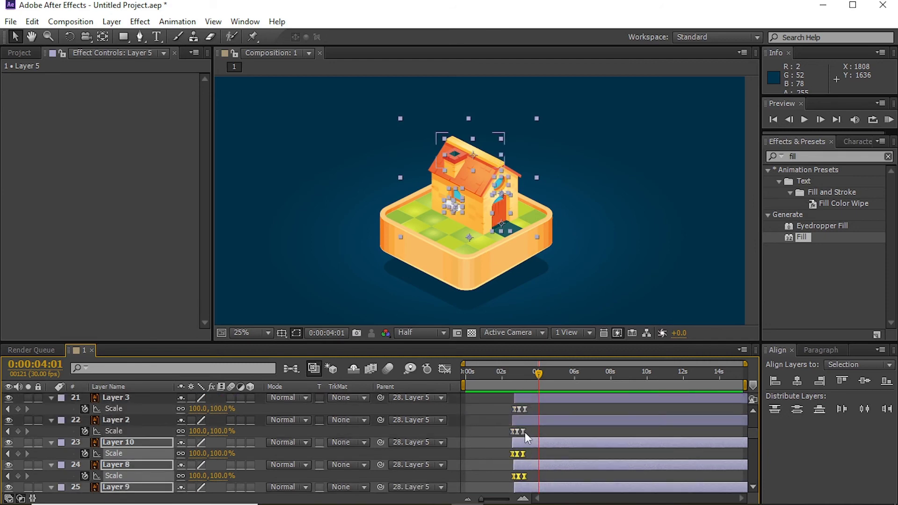
left_click(520, 408, "shift")
scroll(525, 421, "up", 3)
mouse_move(533, 438)
left_mouse_down()
mouse_move(500, 472)
mouse_move(503, 414)
mouse_move(509, 409)
mouse_move(515, 432)
mouse_move(524, 413)
mouse_move(523, 454)
left_mouse_up()
Shift Layers 2 and 3 keyframes earlier, offset Layer 3's three keyframes, and preview.
scroll(528, 456, "down", 5)
scroll(550, 461, "down", 7)
scroll(534, 424, "up", 3)
scroll(533, 421, "up", 3)
mouse_move(543, 438)
left_mouse_down()
mouse_move(511, 451)
mouse_move(496, 440)
left_mouse_up()
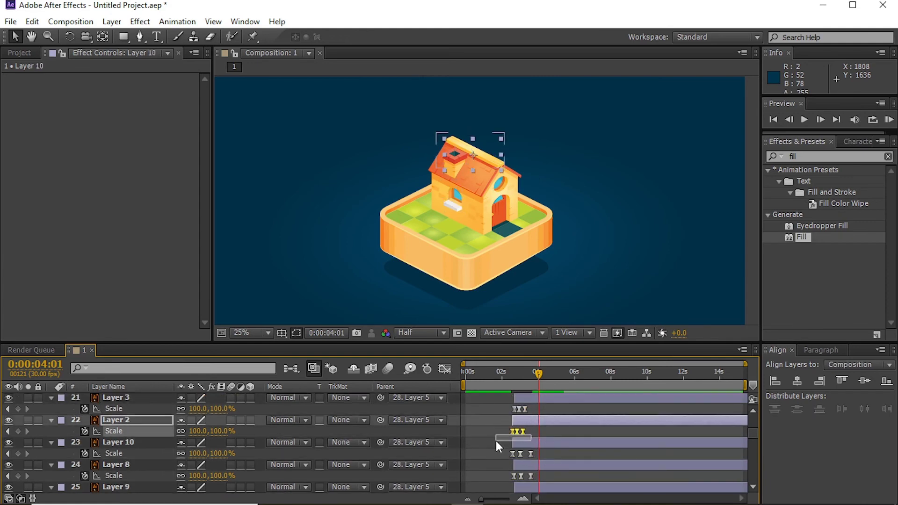
left_click_drag(507, 404, 526, 418)
scroll(534, 420, "down", 3)
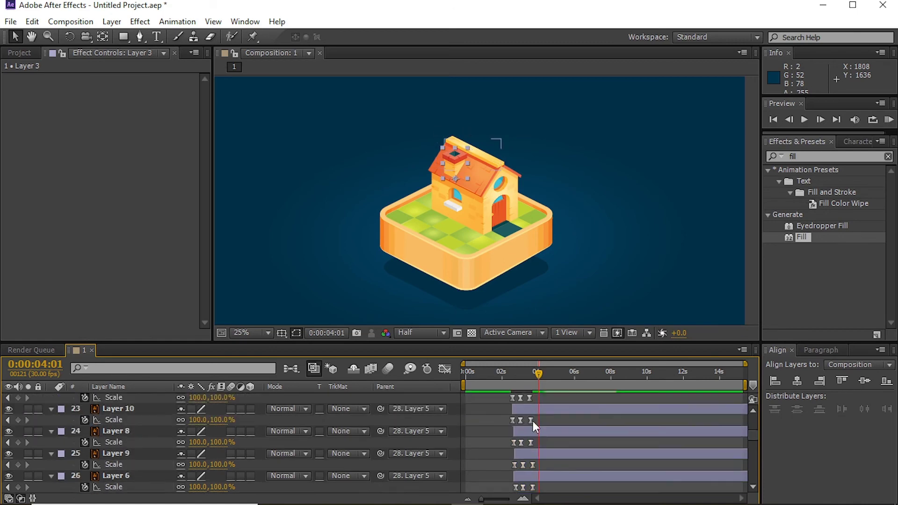
scroll(534, 421, "down", 2)
left_click_drag(511, 381, 520, 375)
left_click(890, 120)
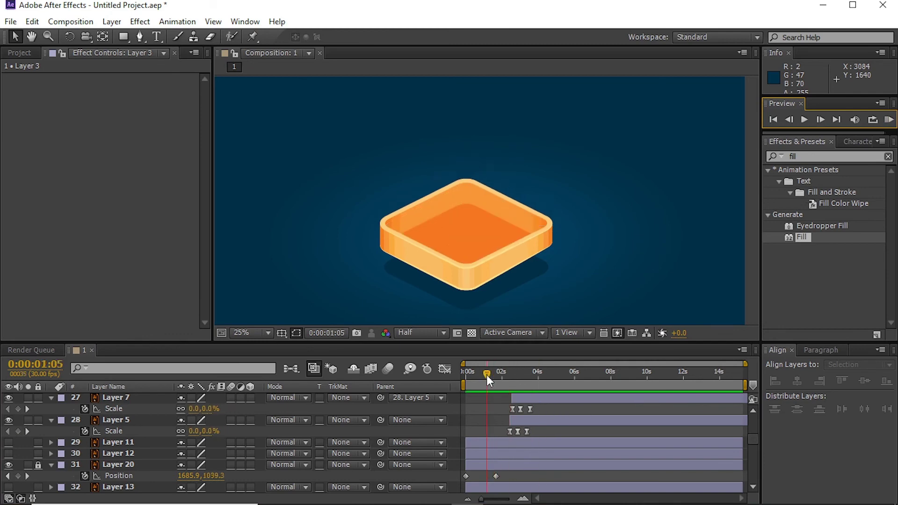
Hide the red pole Layer 17 and Layer 44.
scroll(513, 440, "up", 3)
scroll(512, 440, "up", 3)
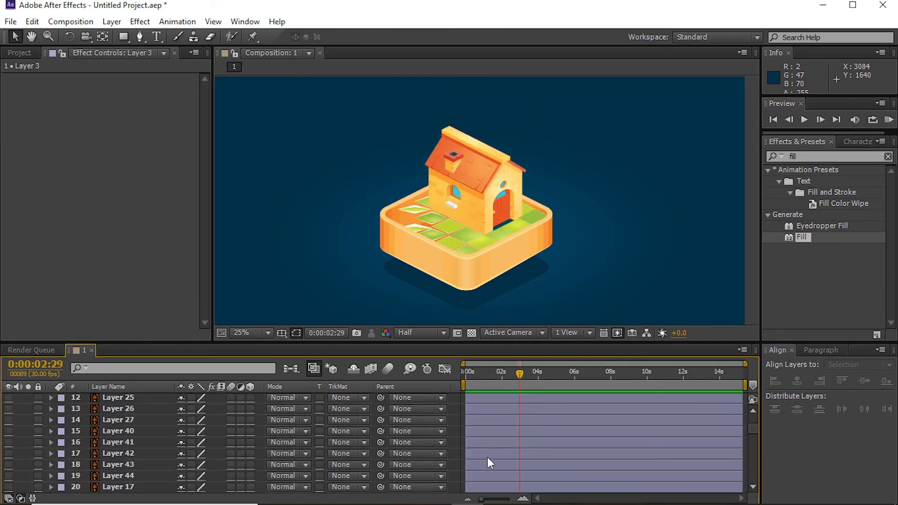
left_click(11, 454)
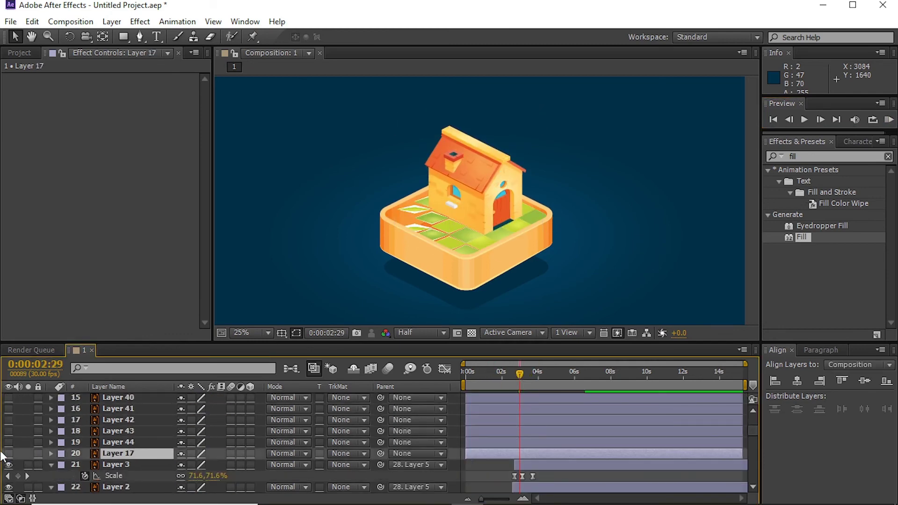
left_click(9, 442)
left_click(152, 455)
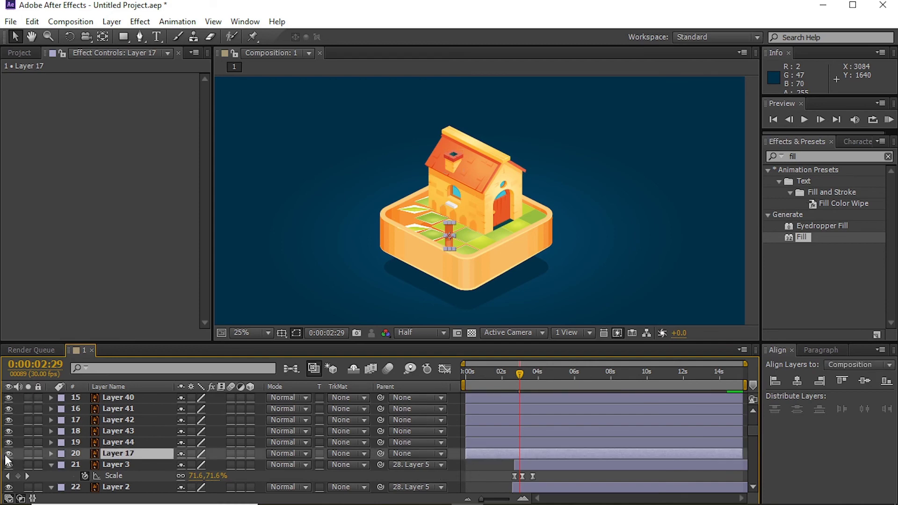
Show the white fence Layer 24, zoom the viewer to 50%, and select Layer 33.
scroll(183, 450, "up", 1)
scroll(10, 421, "up", 2)
left_click(10, 437)
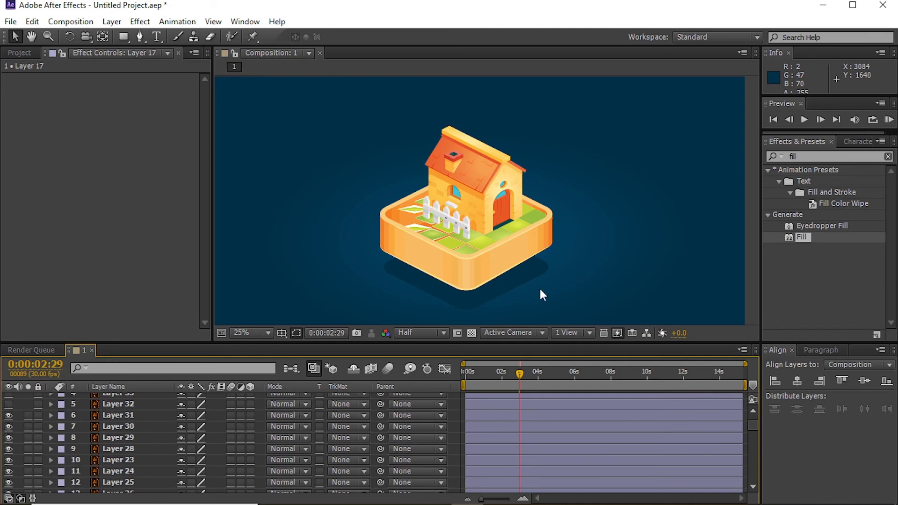
key("period")
scroll(16, 421, "down", 2)
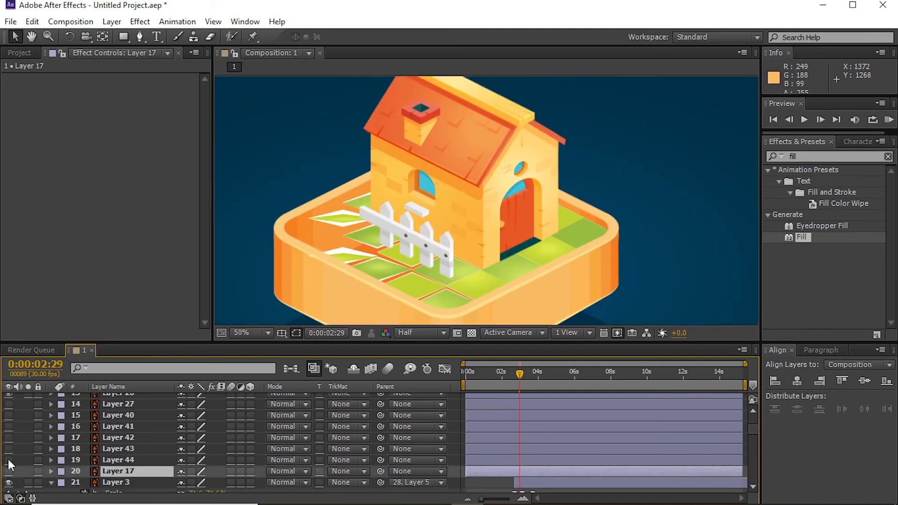
left_click(7, 406)
scroll(9, 435, "up", 5)
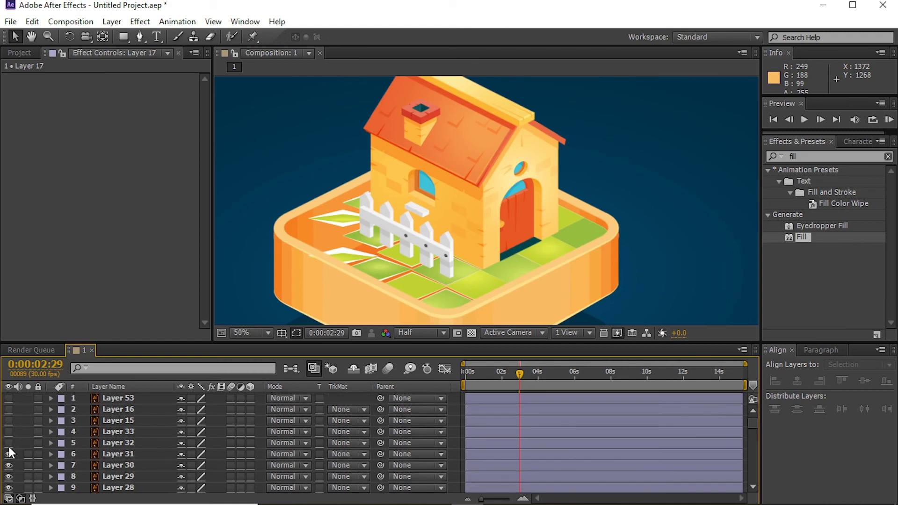
left_click(116, 435)
scroll(482, 446, "down", 4)
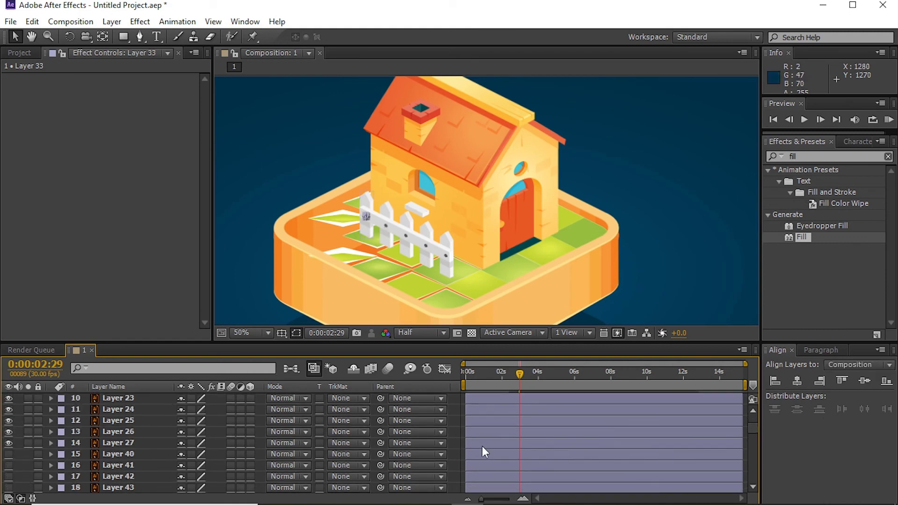
Trim the selected fence layers to start at the current time and zoom the view to 100%.
mouse_move(481, 474)
left_mouse_down()
mouse_move(490, 393)
mouse_move(524, 374)
left_mouse_up()
key("[")
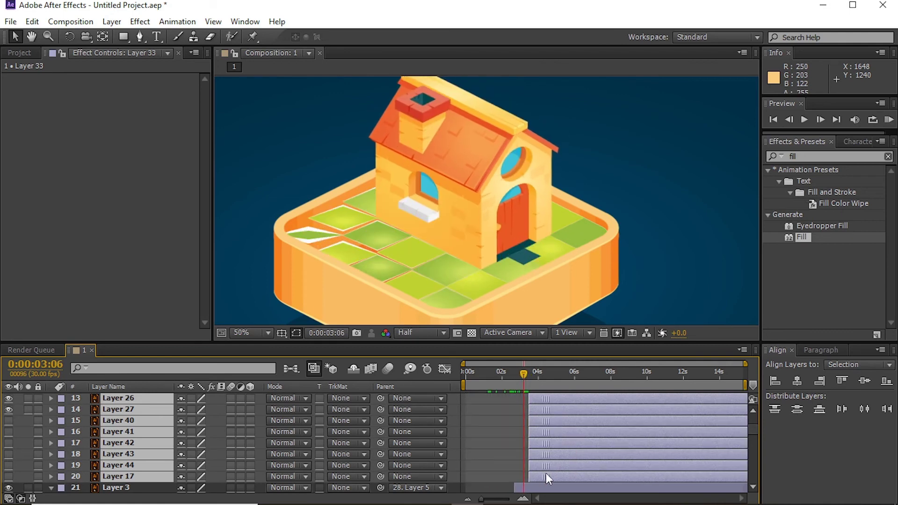
key("period")
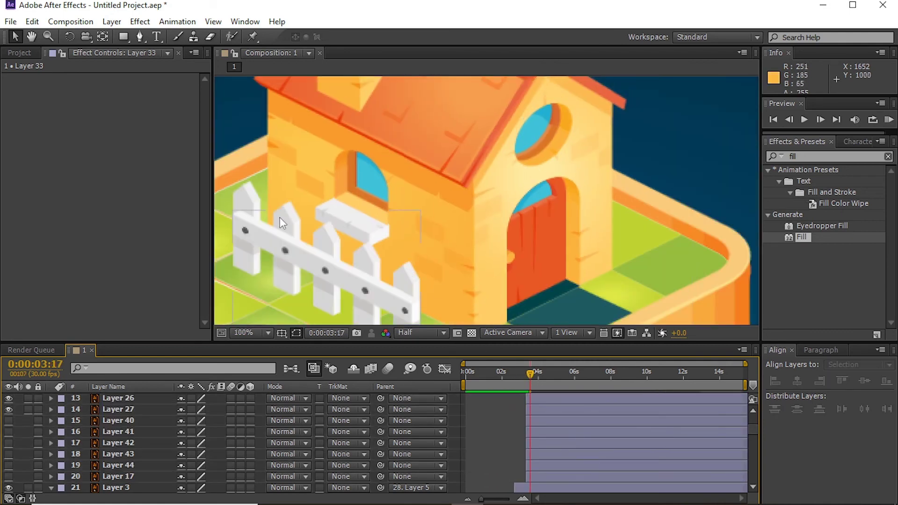
left_click(538, 408)
scroll(548, 457, "up", 2)
scroll(542, 432, "up", 1)
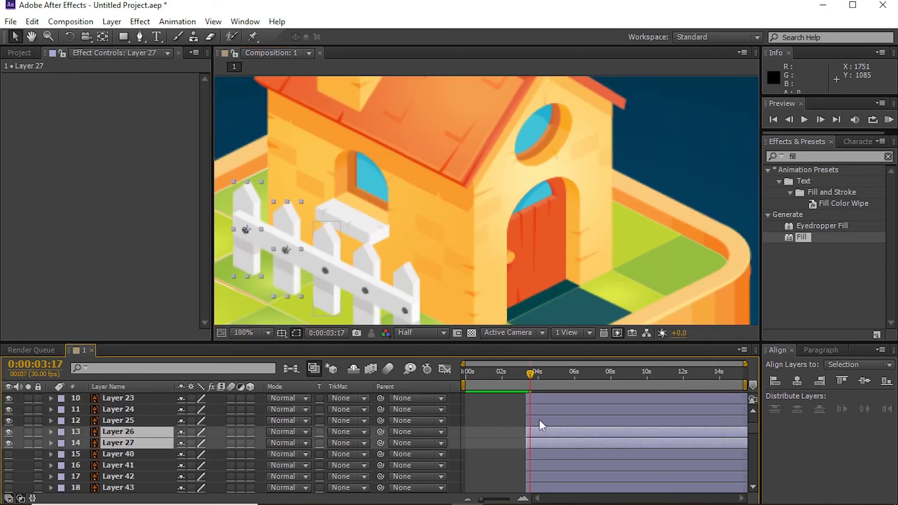
Select the five fence picket layers and centre the fence in the composition view.
left_click(539, 416, "shift")
left_click_drag(421, 253, 457, 191)
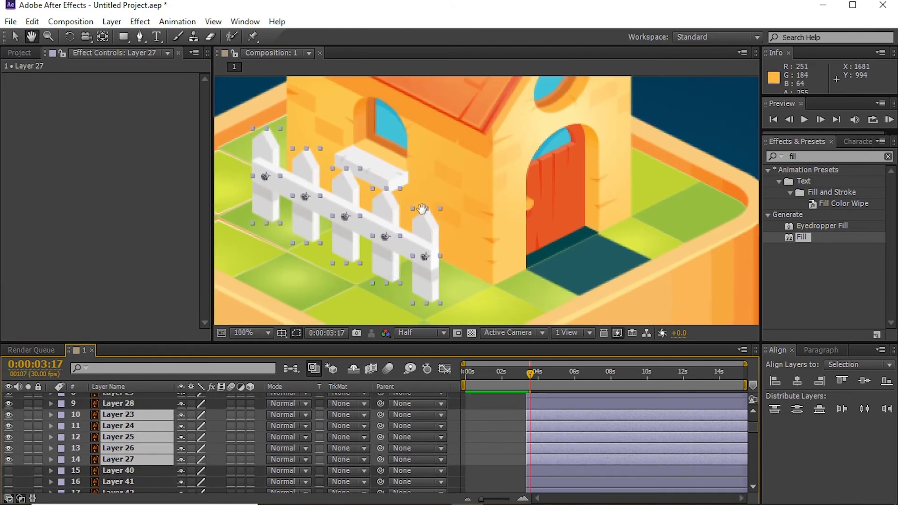
key("g")
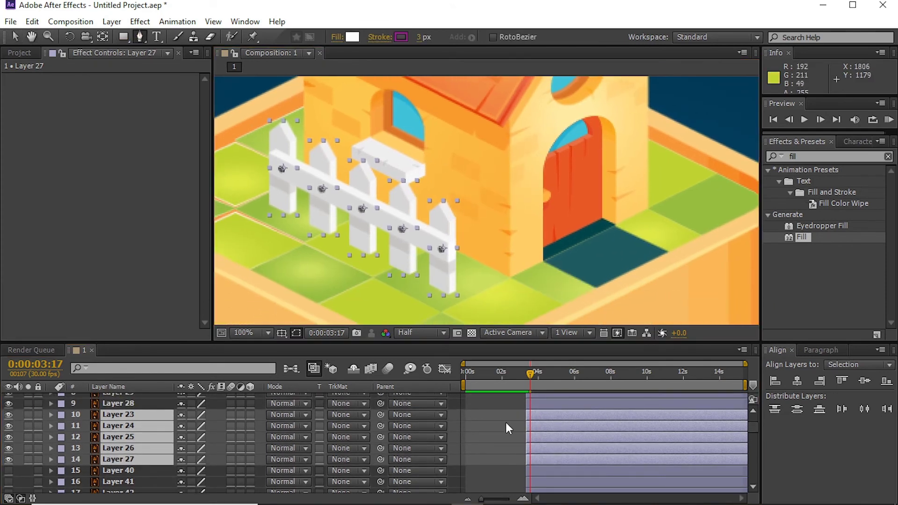
left_click(491, 405)
left_click(15, 38)
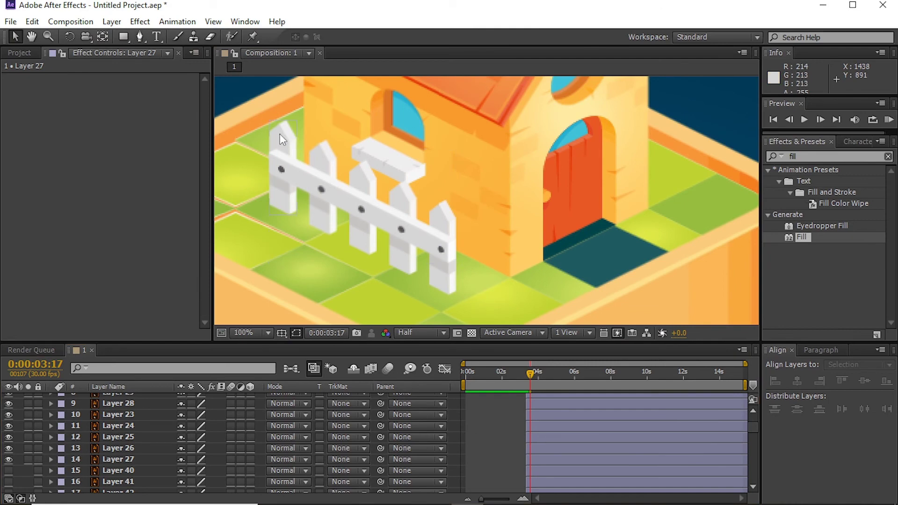
Select all five fence pickets together and move the current time back to 3:10.
left_click(281, 134)
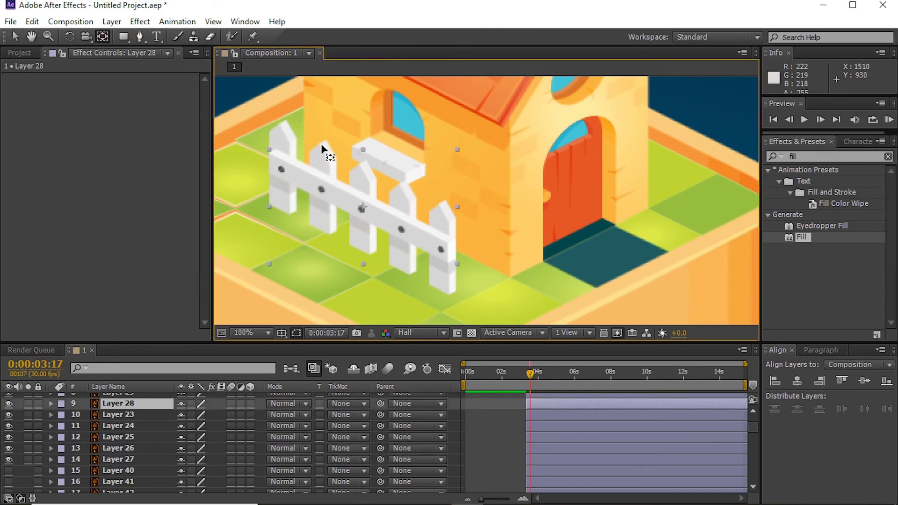
left_click(323, 191)
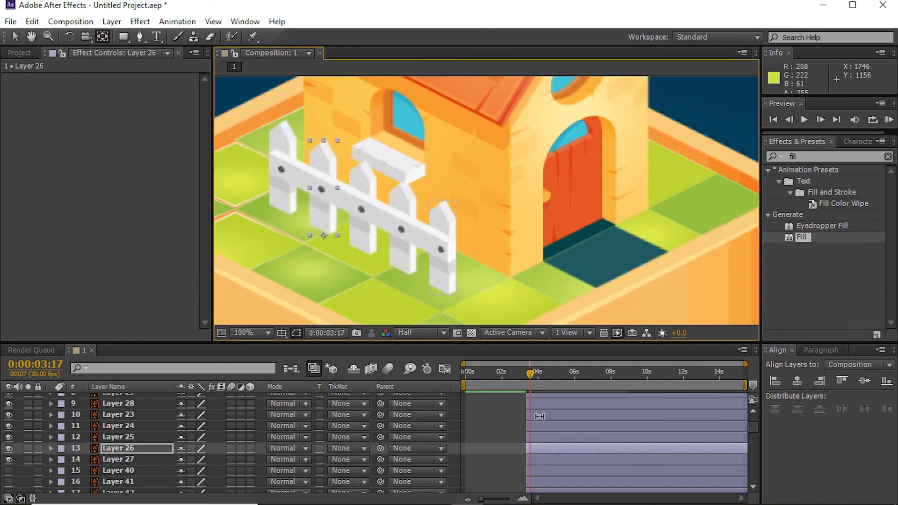
left_click(379, 256)
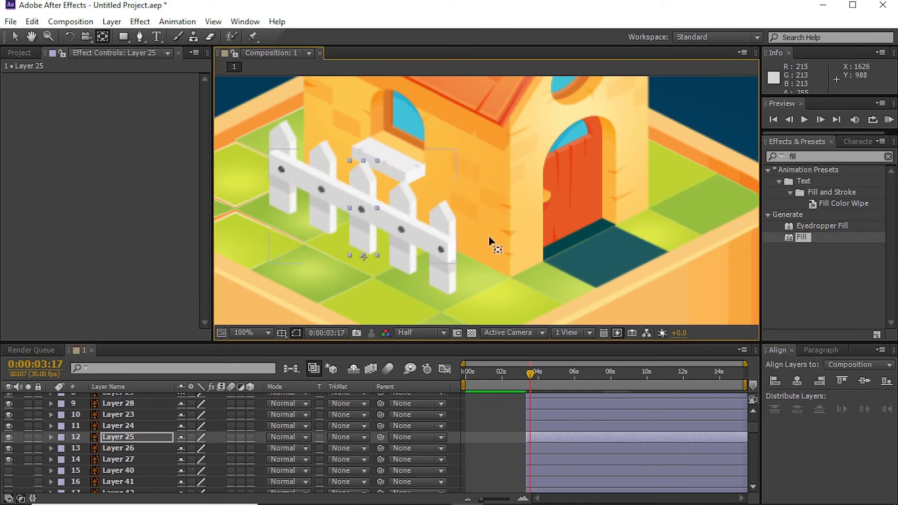
left_click(404, 228)
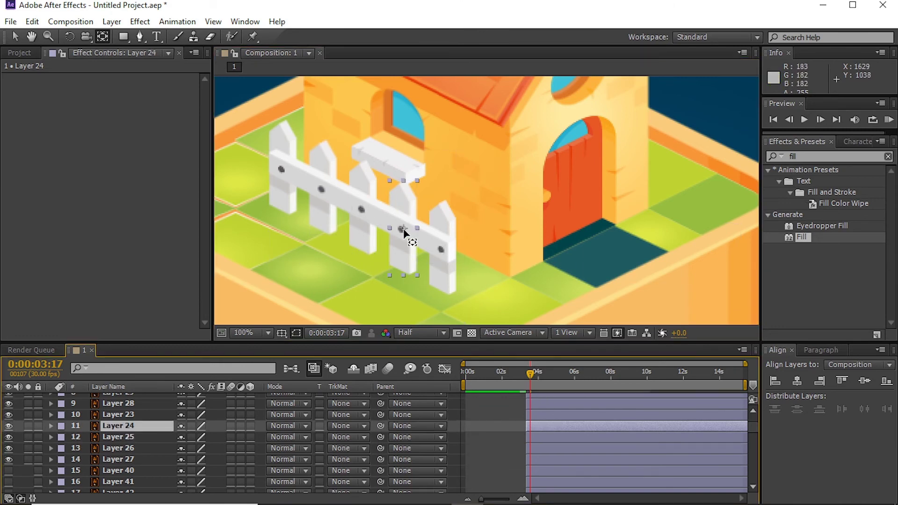
left_click(447, 252)
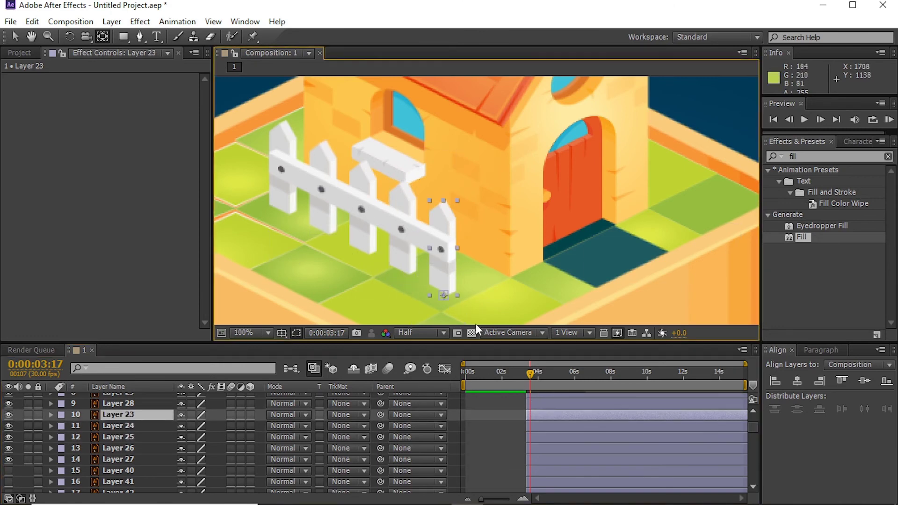
left_click(541, 469, "shift")
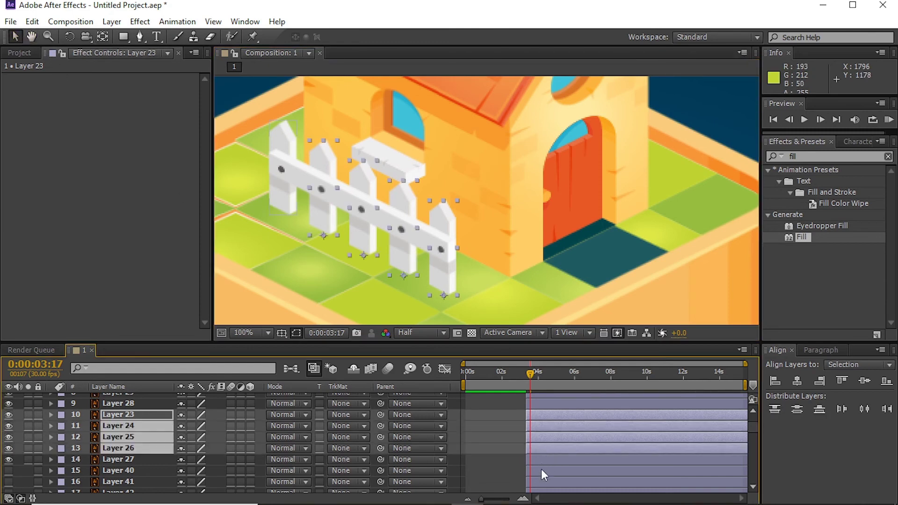
left_click_drag(522, 370, 527, 377)
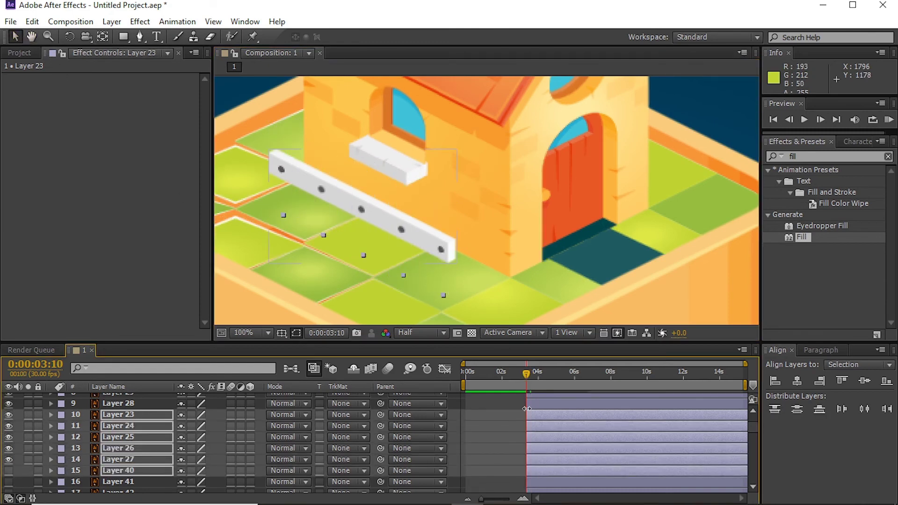
Reveal the pickets' Scale keyframes, preview them reaching 110%, and set the time to 3:25.
key("s")
left_click_drag(543, 426, 545, 426)
mouse_move(532, 374)
left_mouse_down()
mouse_move(546, 375)
mouse_move(532, 378)
left_mouse_up()
key("F2")
left_click(529, 416)
Select the fourth and first picket layers and zoom the timeline around their keyframes.
left_click(536, 376)
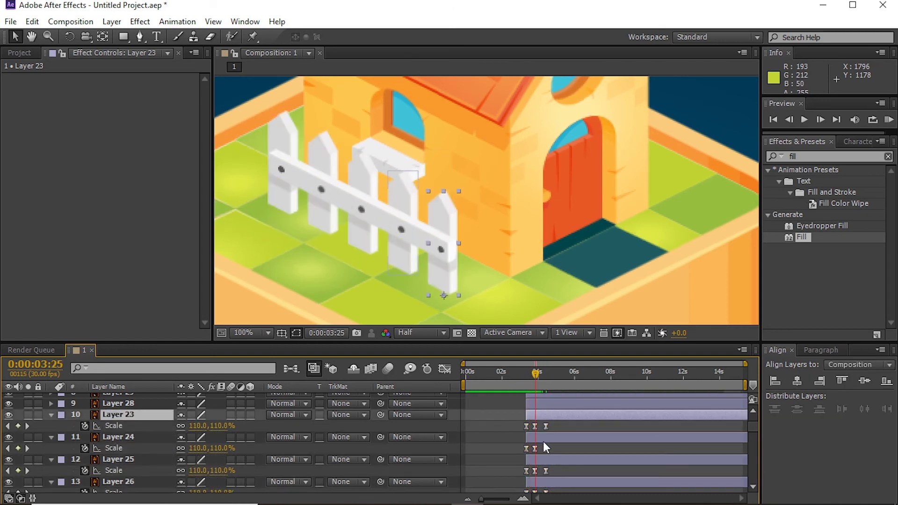
left_click(543, 440)
scroll(546, 465, "down", 1)
left_click(546, 466)
scroll(544, 468, "down", 2)
key("equal")
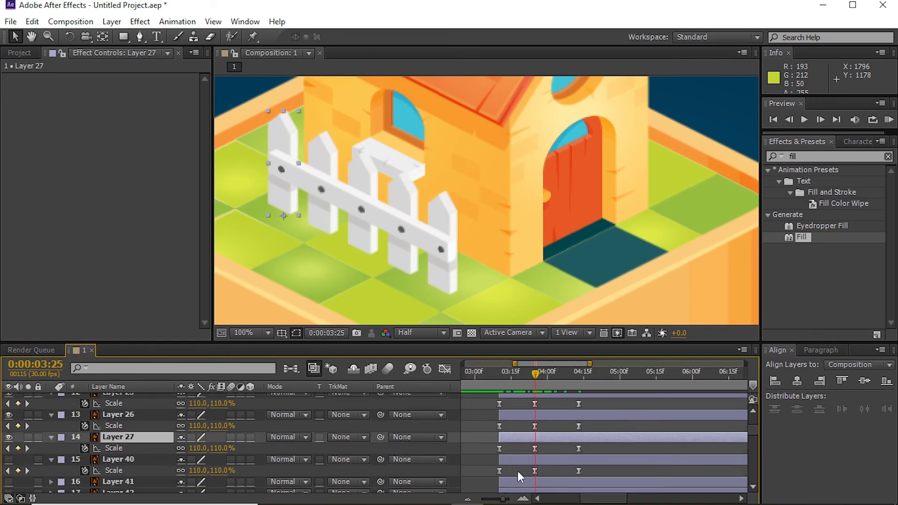
Offset the picket layer bars progressively later and preview the pickets growing one after another.
mouse_move(517, 415)
left_mouse_down()
mouse_move(532, 415)
mouse_move(533, 426)
mouse_move(548, 408)
mouse_move(546, 416)
left_mouse_up()
scroll(523, 422, "up", 3)
scroll(542, 421, "up", 1)
scroll(509, 416, "down", 3)
left_click(497, 381)
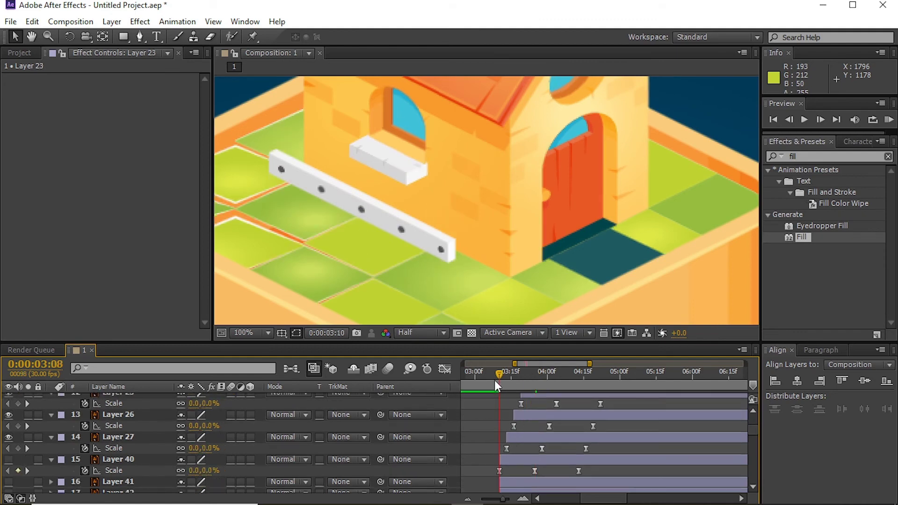
left_click_drag(494, 380, 548, 371)
Reveal fence rail Layer 28's Position, check an earlier frame, and return to 3:25.
left_click(468, 272)
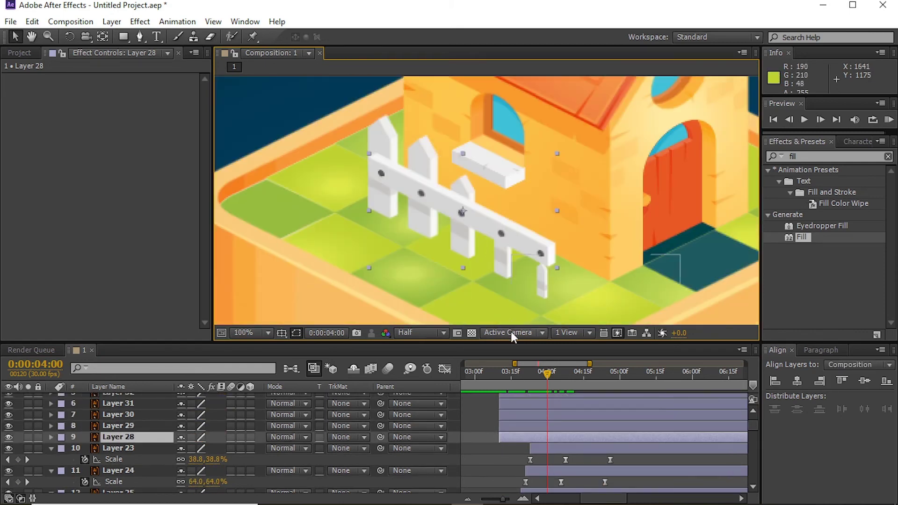
key("p")
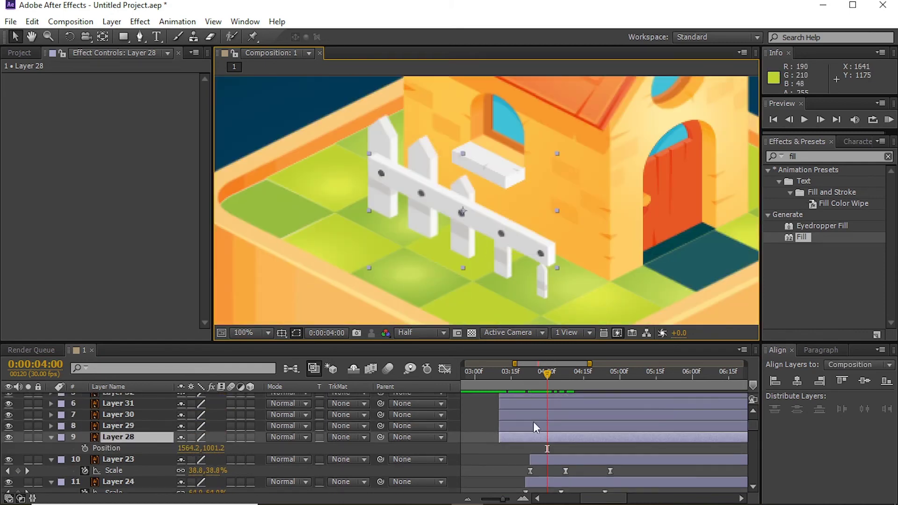
left_click(505, 374)
scroll(548, 439, "down", 2)
scroll(550, 438, "down", 1)
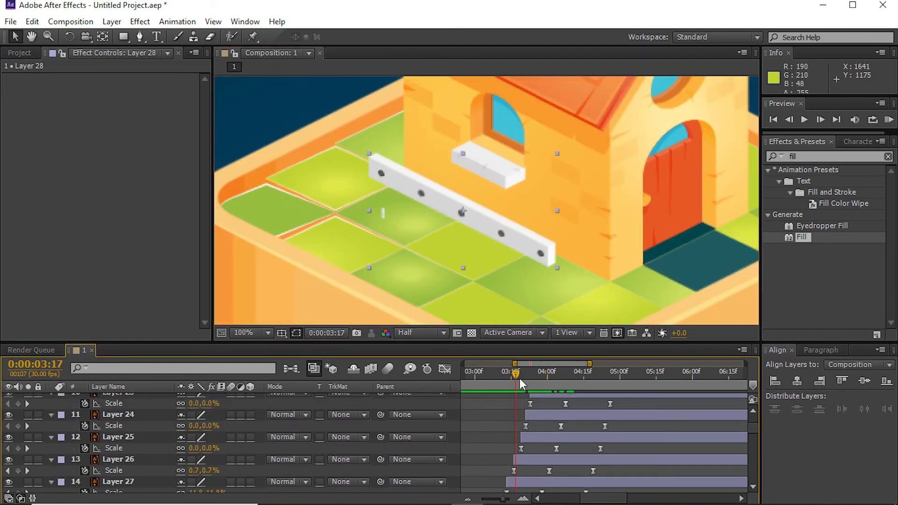
left_click_drag(520, 378, 543, 376)
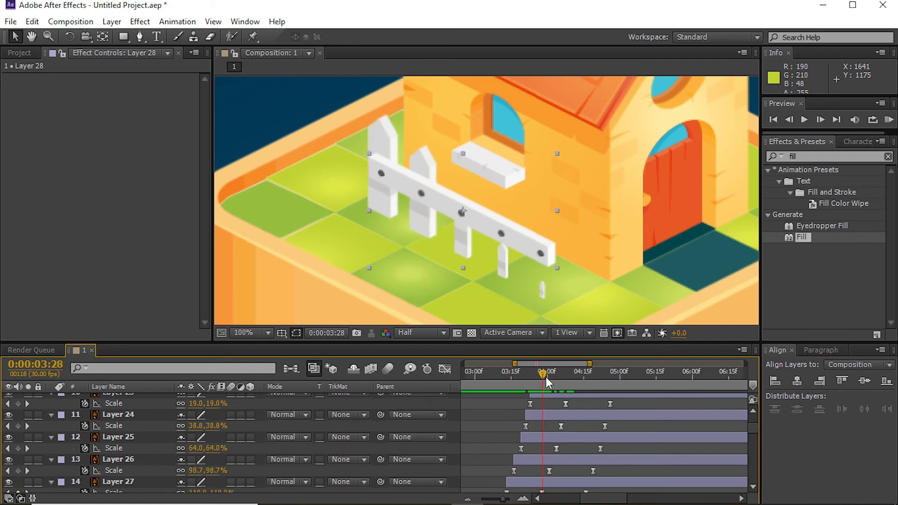
scroll(557, 444, "down", 1)
scroll(547, 427, "up", 1)
scroll(549, 443, "up", 2)
key("Page_Up")
key("Page_Up")
key("Page_Up")
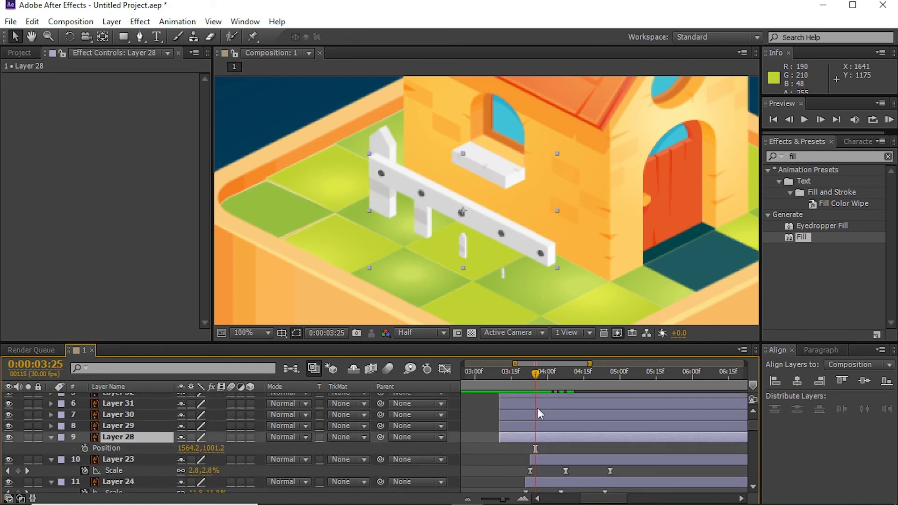
Duplicate the rail as Layer 101, set it as the rail's Alpha Matte, and render at Full resolution.
key("ctrl+v")
left_click(346, 448)
left_click(346, 383)
key("period")
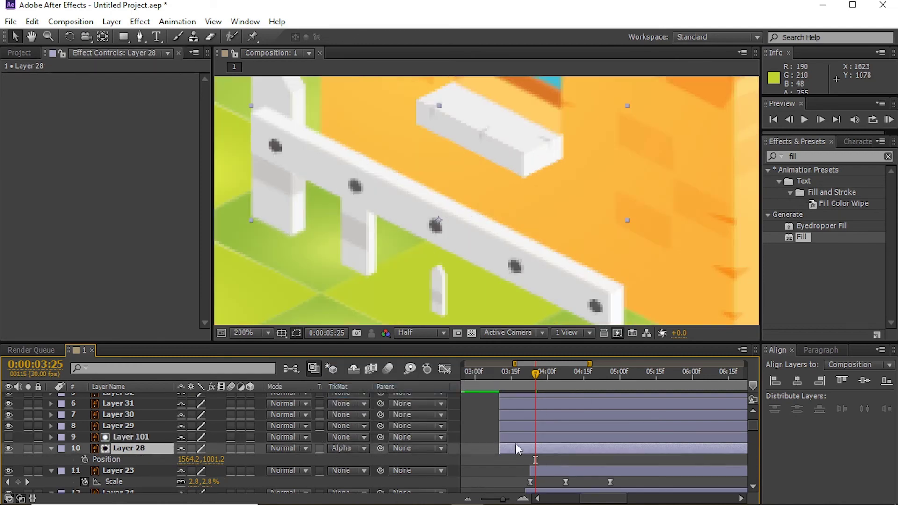
left_click(516, 437)
key("comma")
left_click(424, 332)
left_click(423, 369)
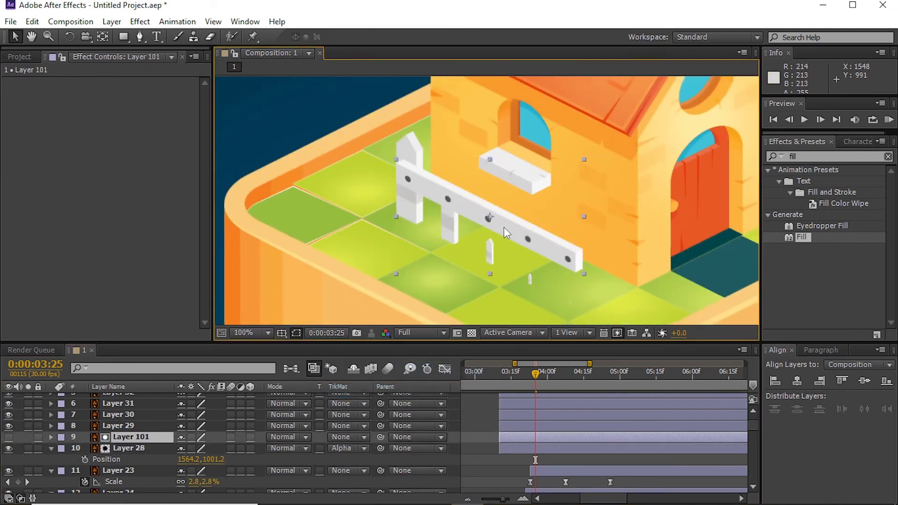
Keyframe the matte copy's Position at 3:25, shift the keyframe later, and slide the copy up-left along the rail.
key("p")
key("alt+shift+p")
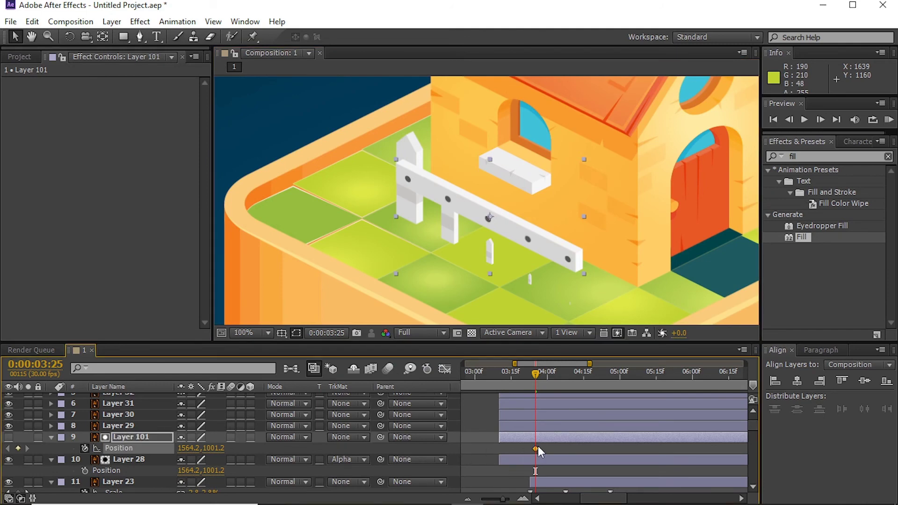
mouse_move(621, 446)
left_mouse_down()
mouse_move(641, 449)
mouse_move(610, 449)
left_mouse_up()
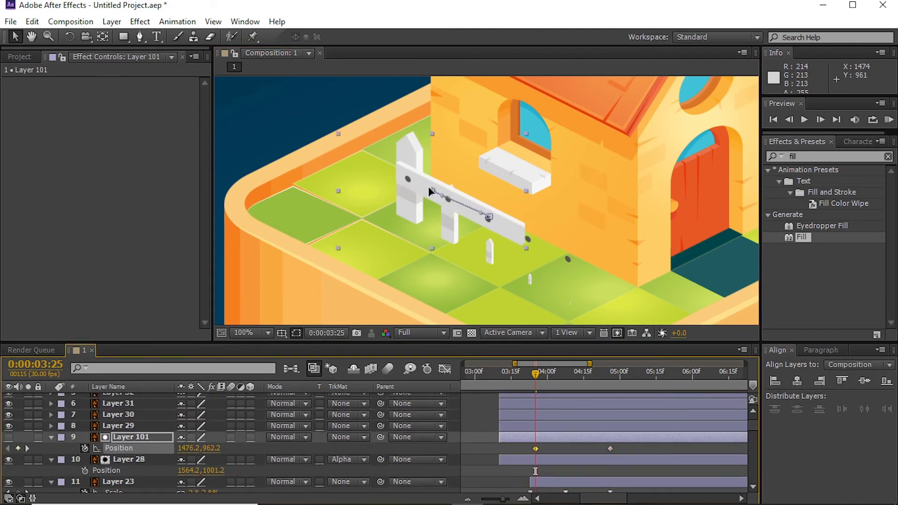
left_click_drag(293, 148, 278, 142)
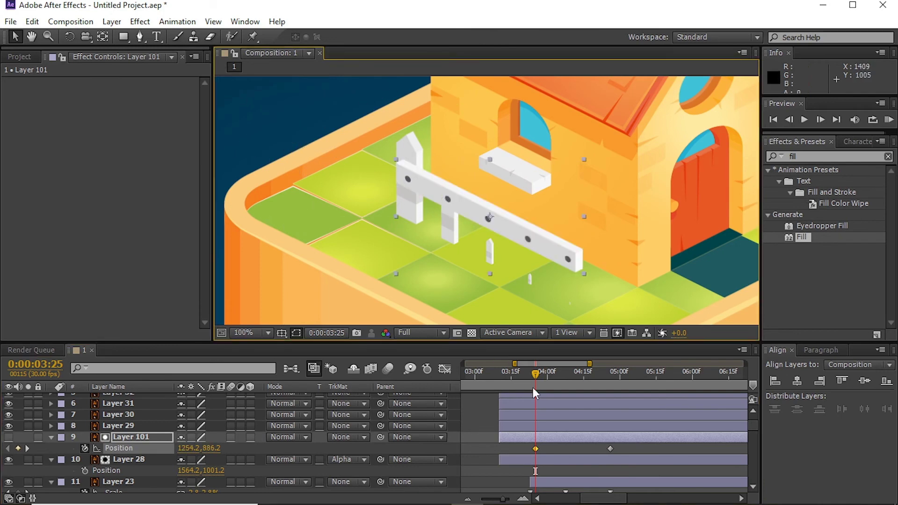
left_click(553, 453)
left_click(542, 462)
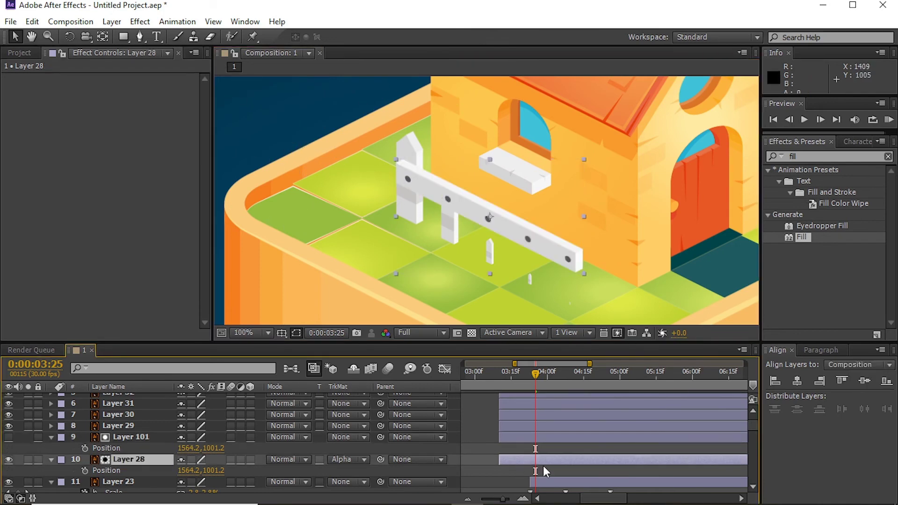
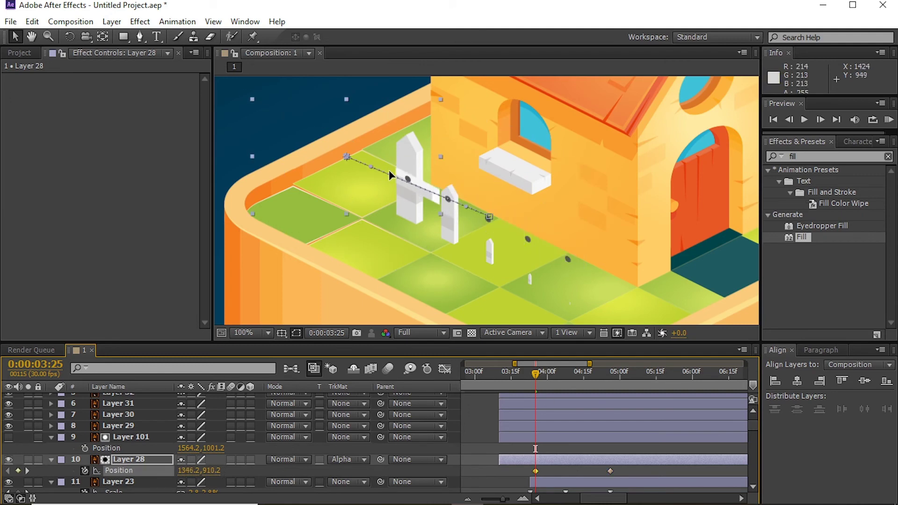
Move Layer 28's first Position keyframe slightly up-left so the rail slides onto the posts.
left_click_drag(389, 170, 377, 160)
scroll(377, 159, "up", 4)
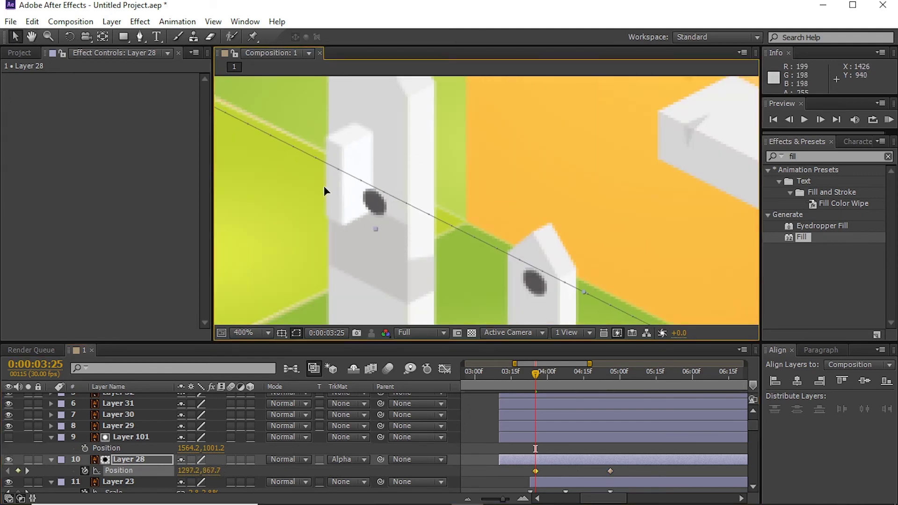
left_click_drag(324, 186, 299, 179)
key("Up")
key("Up")
scroll(467, 203, "down", 4)
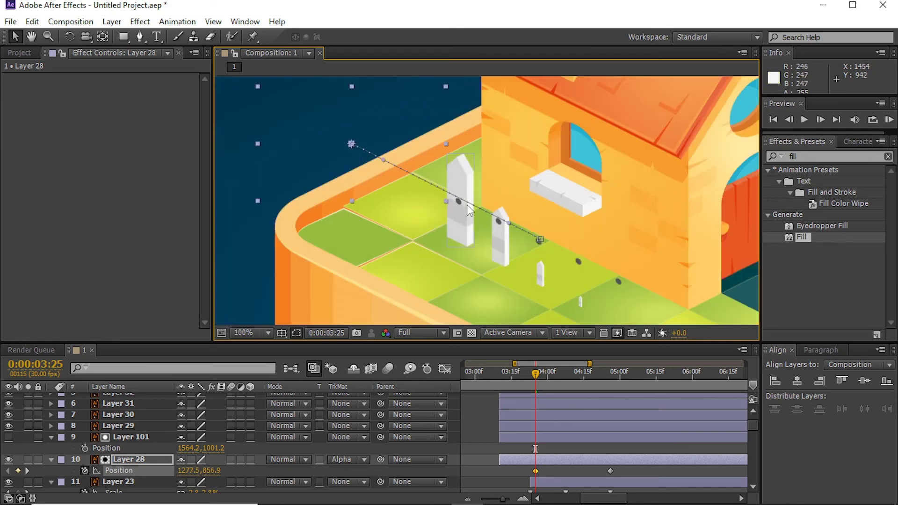
Check the fence rail's speed curve in the Graph Editor and preview the slide.
mouse_move(547, 384)
left_mouse_down()
mouse_move(624, 383)
mouse_move(611, 383)
left_mouse_up()
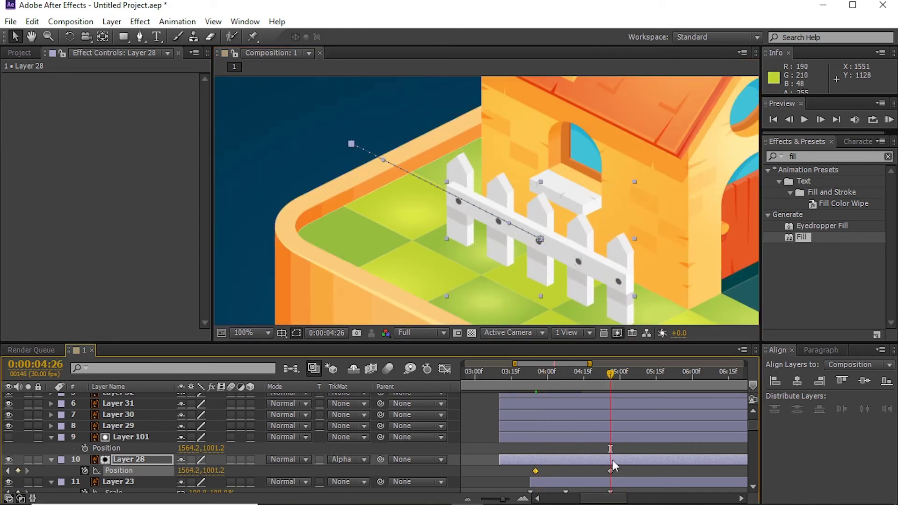
key("shift+F3")
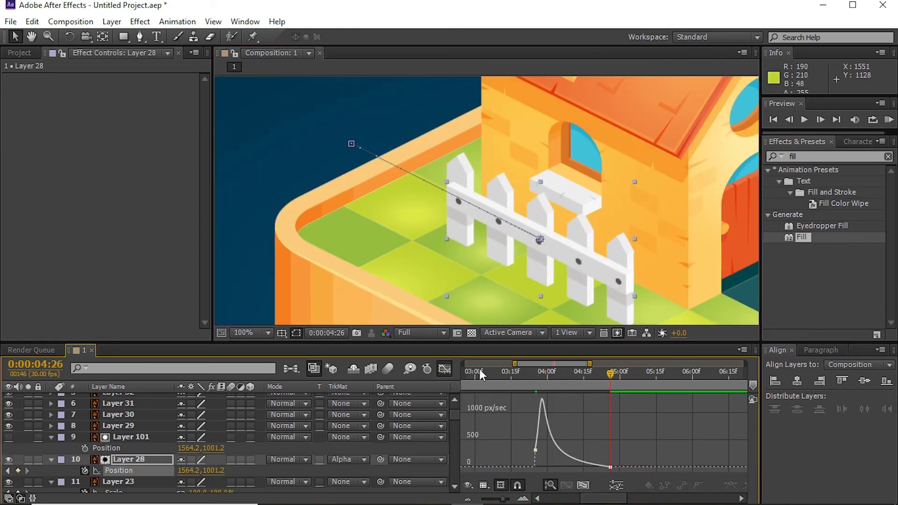
key("shift+F3")
mouse_move(518, 377)
left_mouse_down()
mouse_move(602, 386)
mouse_move(532, 376)
mouse_move(590, 378)
mouse_move(527, 382)
mouse_move(542, 379)
left_mouse_up()
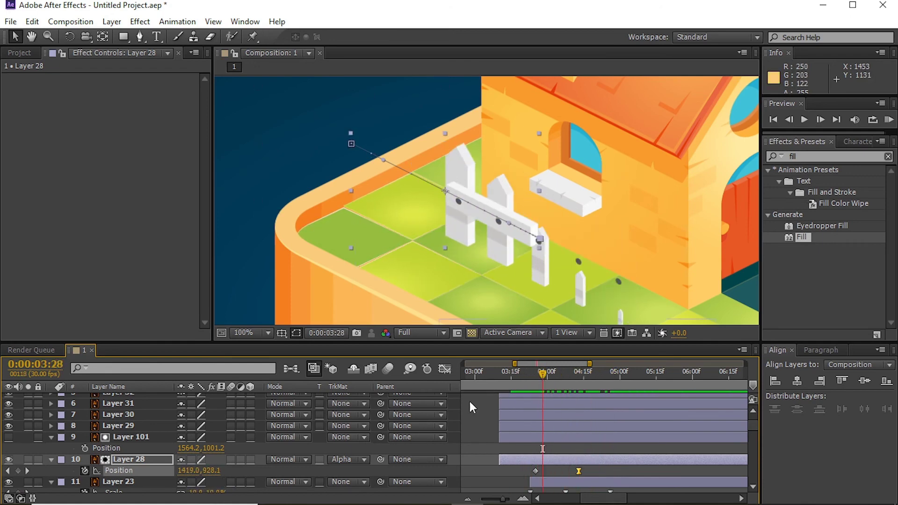
Trim the five fence-post layers (29–33) to start at 3:26.
left_click(407, 160)
scroll(406, 159, "up", 2)
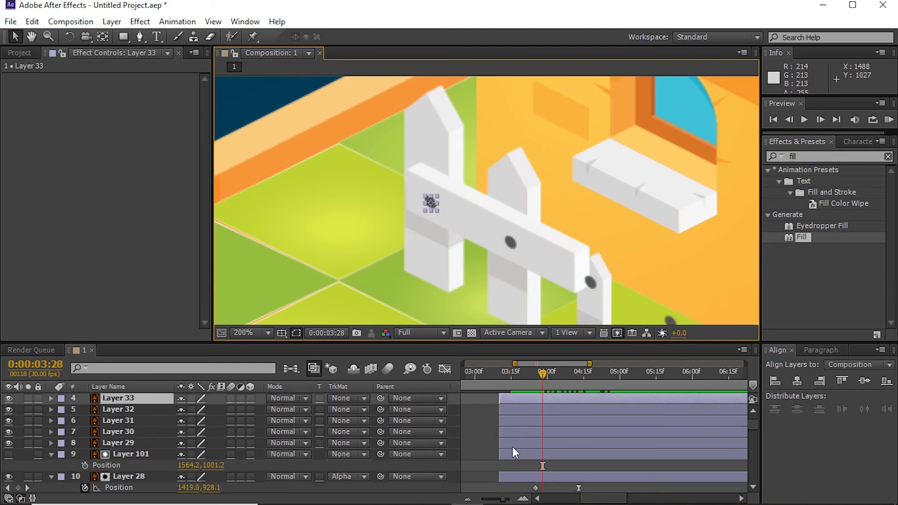
key("ctrl+a")
key("comma")
scroll(542, 430, "down", 3)
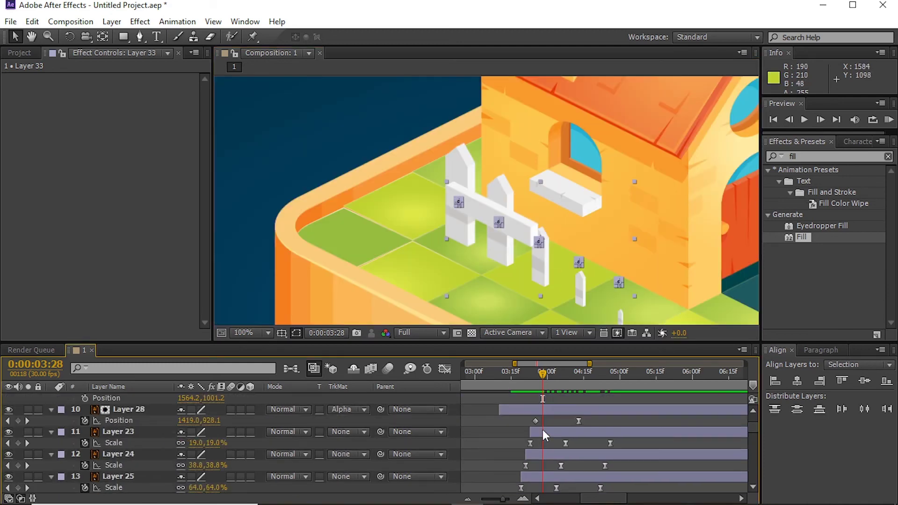
scroll(543, 429, "up", 2)
scroll(507, 413, "up", 3)
scroll(523, 417, "up", 3)
scroll(516, 431, "up", 3)
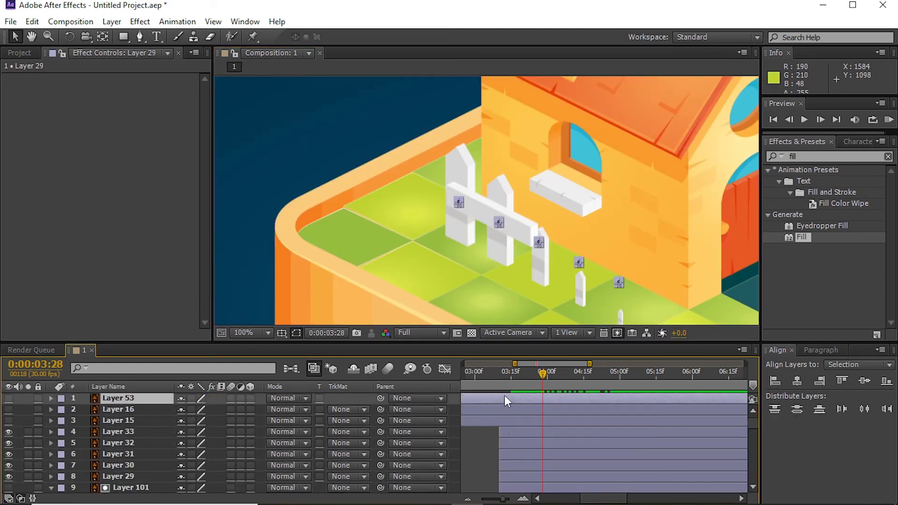
left_click(524, 431)
scroll(526, 442, "down", 1)
left_click_drag(501, 380, 538, 382)
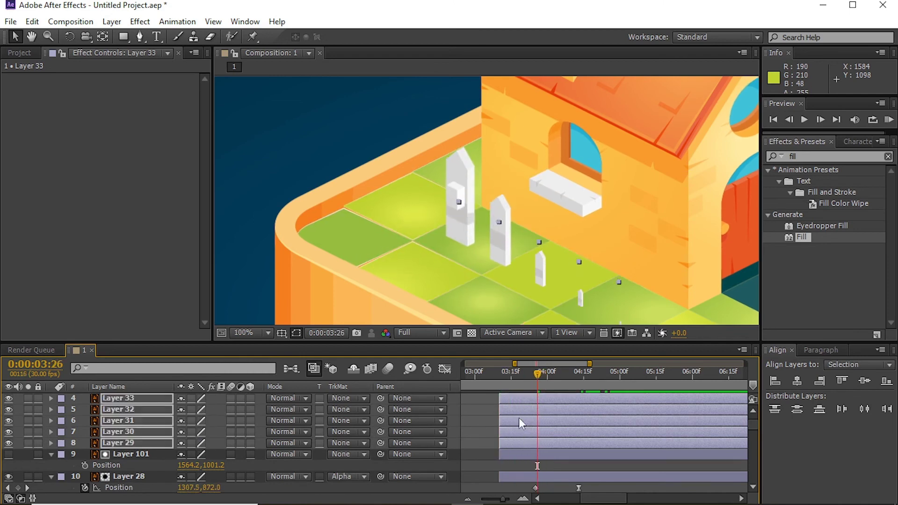
key("alt+bracketleft")
Reveal the fence posts' Scale keyframes and move the time to 4:03.
scroll(533, 421, "up", 2)
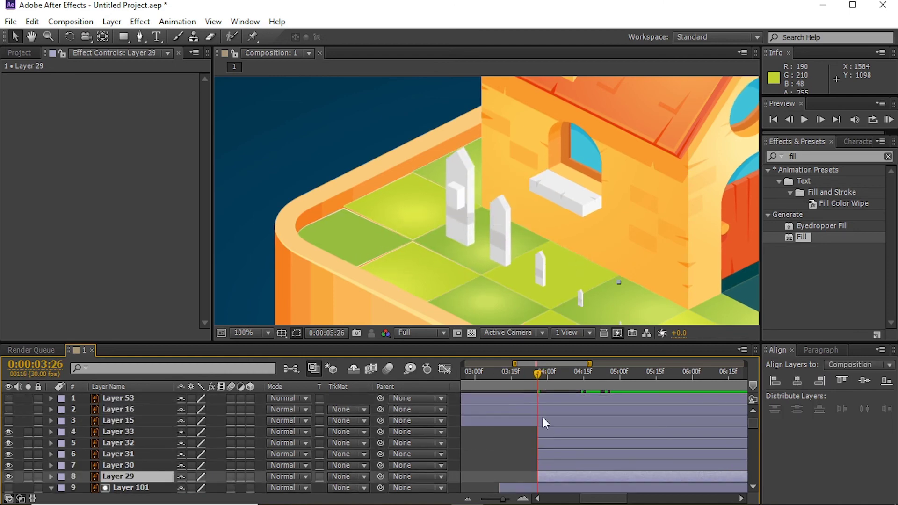
left_click(544, 428, "shift")
key("u")
scroll(561, 444, "down", 1)
left_click(547, 374)
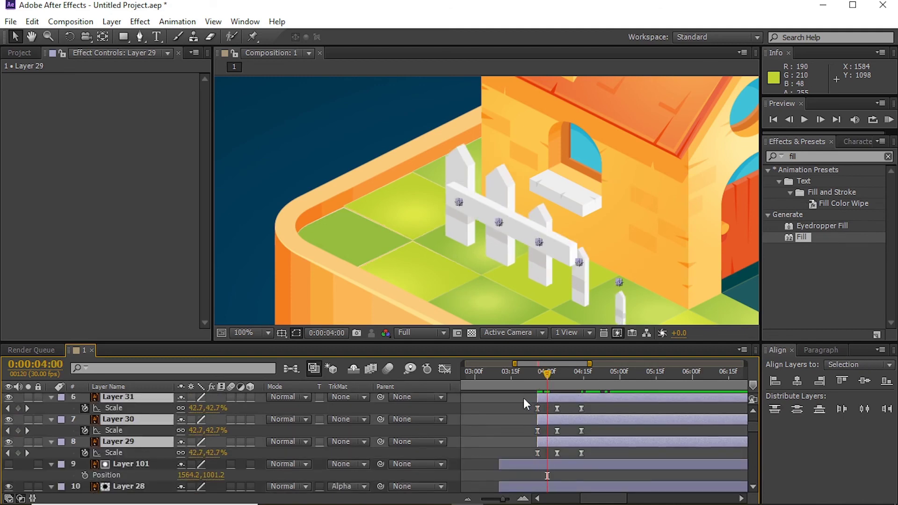
left_click(523, 397)
left_click(556, 374)
Stagger the fence-post layer bars so their Scale pop-ups play one after another.
scroll(551, 439, "up", 1)
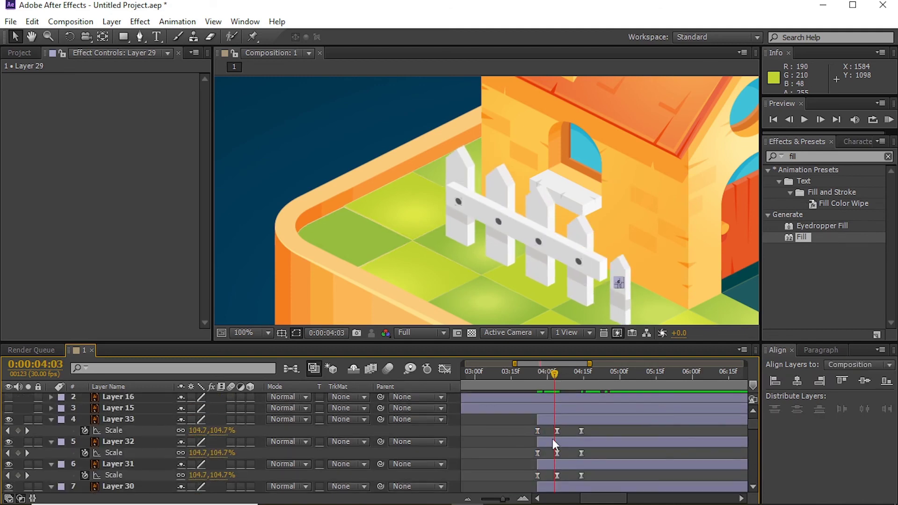
mouse_move(553, 442)
left_mouse_down()
mouse_move(569, 487)
mouse_move(581, 475)
mouse_move(572, 475)
left_mouse_up()
left_click(537, 472)
scroll(528, 458, "down", 1)
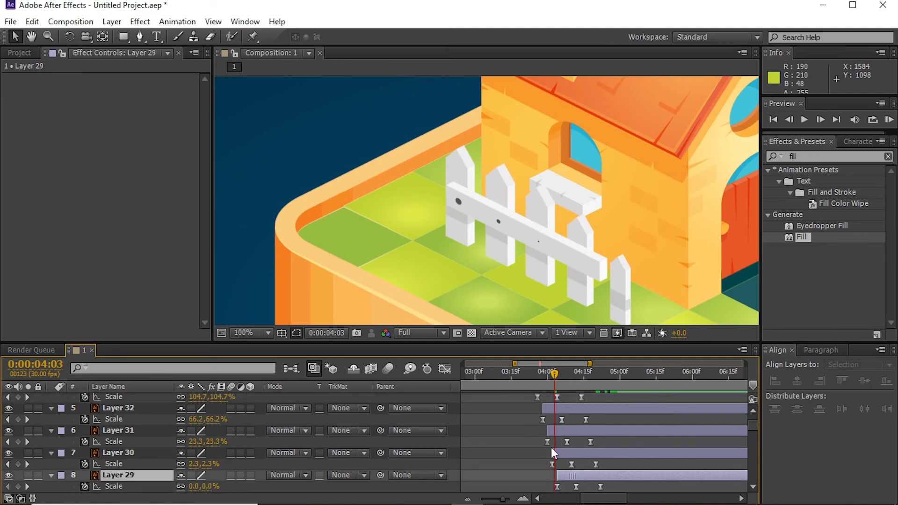
mouse_move(551, 381)
left_mouse_down()
mouse_move(563, 388)
mouse_move(599, 379)
mouse_move(518, 371)
left_mouse_up()
left_click(531, 425)
scroll(567, 249, "down", 4)
left_click(580, 476)
Collapse all properties and shift Layers 25, 26, 27 and 40 to start earlier.
scroll(570, 458, "up", 2)
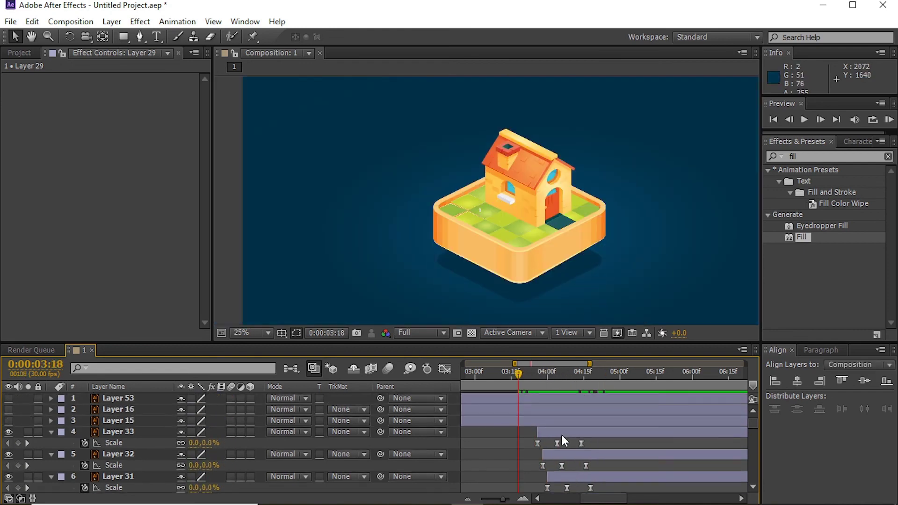
left_click(562, 439)
key("ctrl+a")
key("u")
scroll(538, 445, "down", 3)
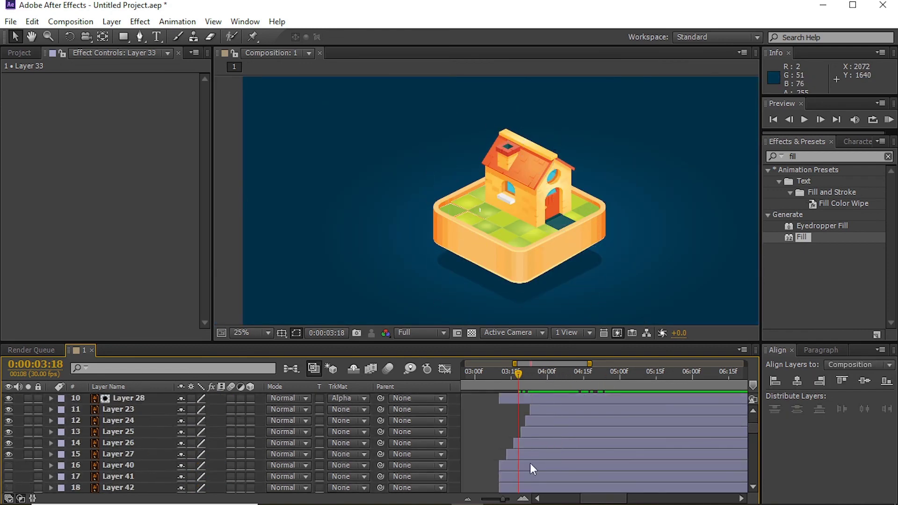
left_click(529, 463, "shift")
scroll(530, 455, "down", 1)
mouse_move(518, 373)
left_mouse_down()
mouse_move(466, 372)
mouse_move(550, 374)
left_mouse_up()
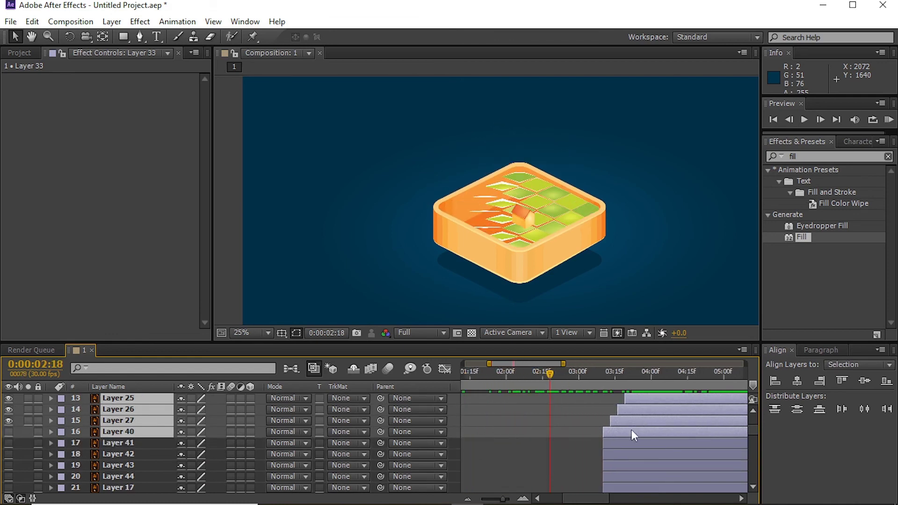
left_click_drag(631, 435, 583, 435)
left_click_drag(571, 374, 621, 375)
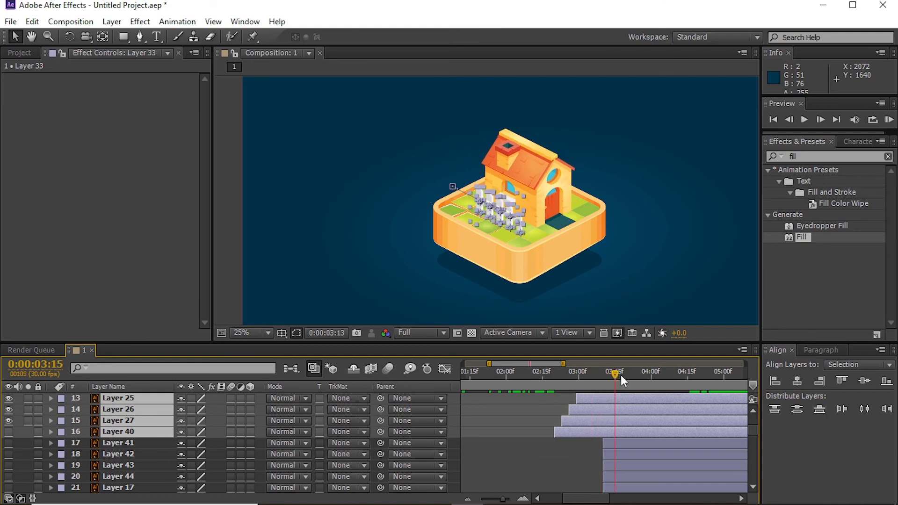
mouse_move(524, 385)
left_mouse_down()
mouse_move(666, 378)
mouse_move(590, 377)
left_mouse_up()
Show the full composition duration at 3:05 and review the layers from Layer 11 down.
left_click(526, 447)
scroll(524, 445, "up", 2)
scroll(524, 444, "up", 2)
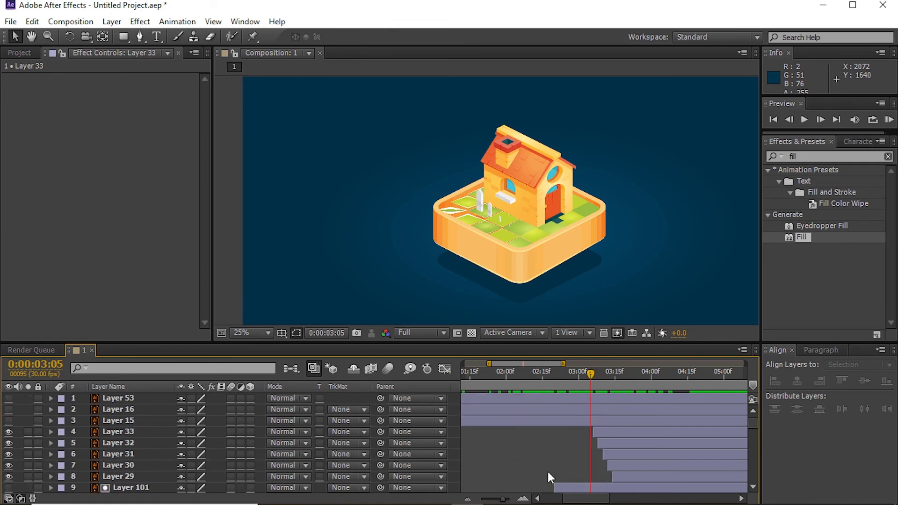
left_click(467, 499)
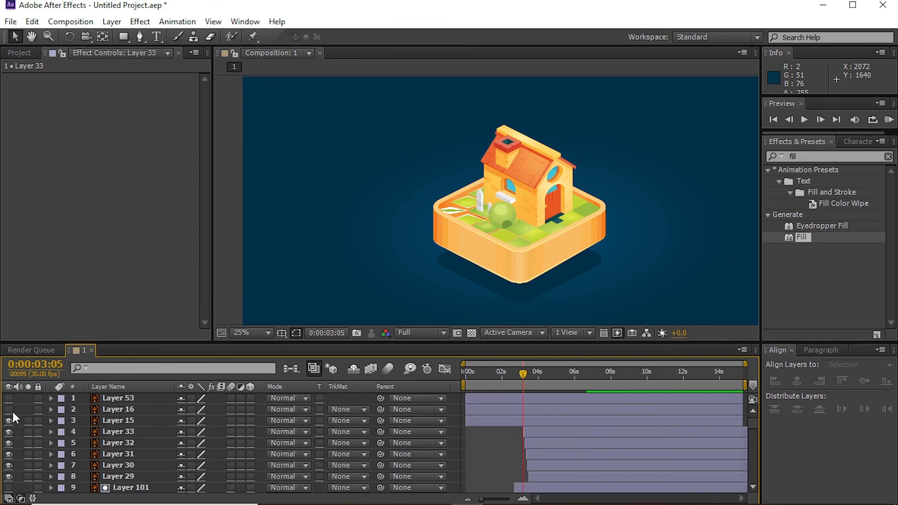
scroll(487, 431, "down", 5)
scroll(486, 439, "down", 3)
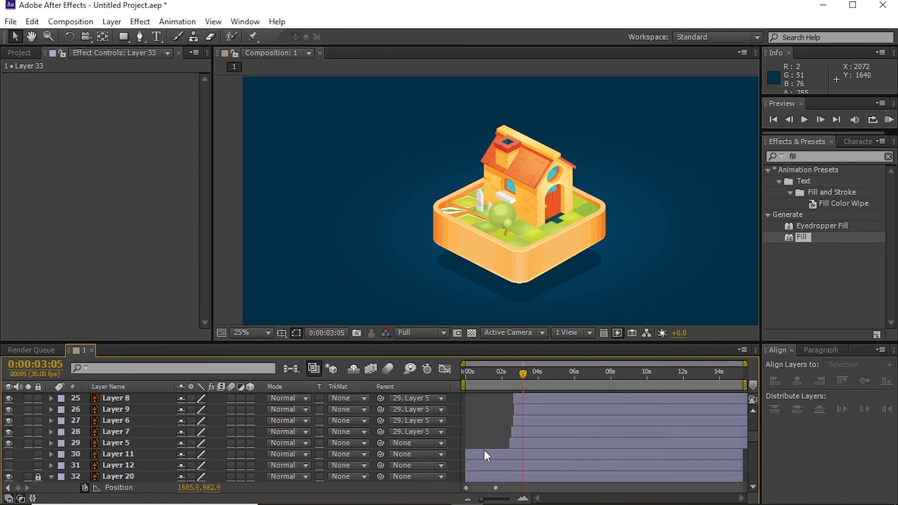
left_click(484, 452)
scroll(500, 455, "down", 1)
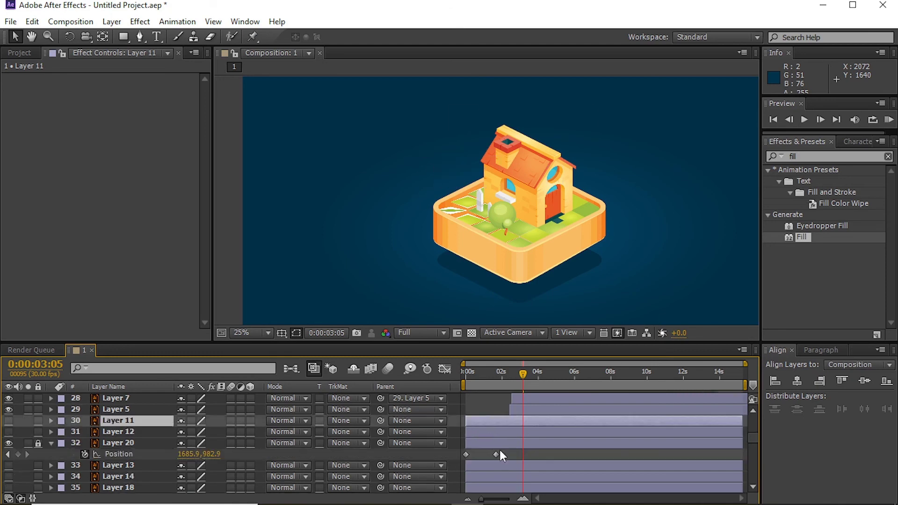
scroll(515, 432, "down", 1)
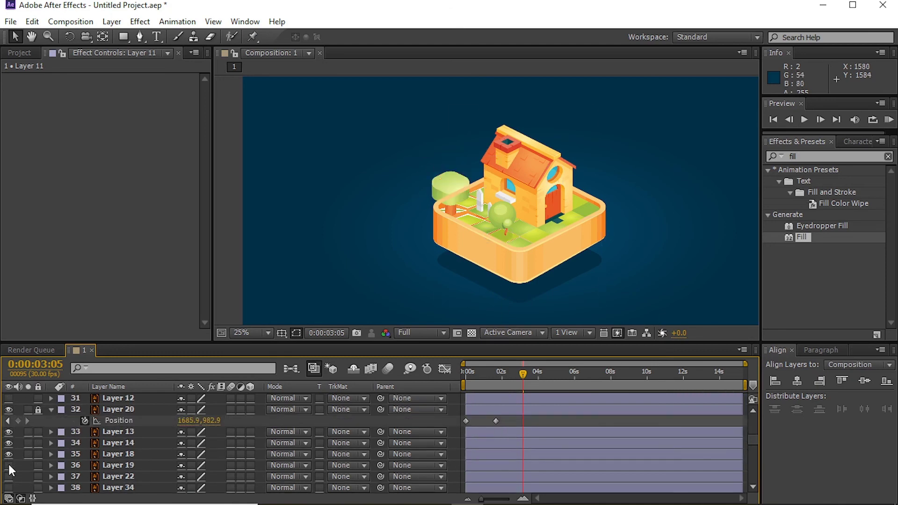
scroll(9, 487, "down", 1)
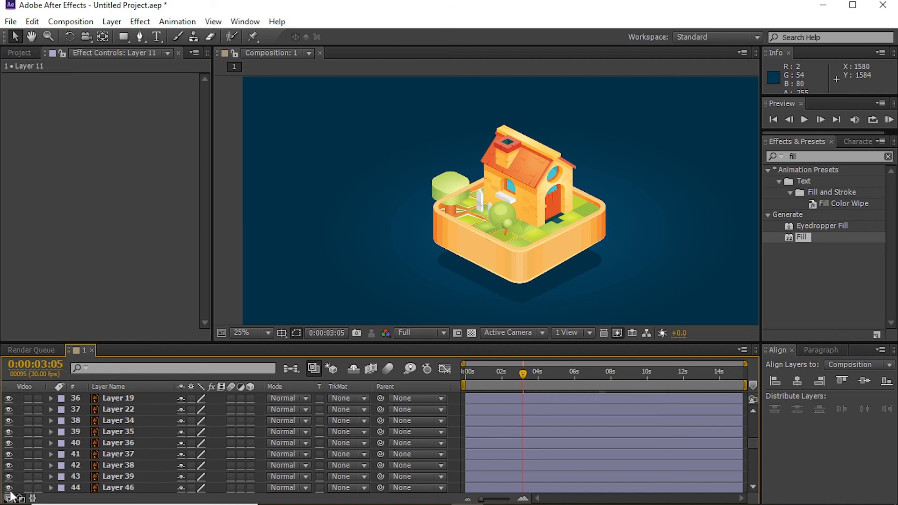
scroll(9, 486, "down", 3)
scroll(28, 461, "down", 2)
scroll(28, 463, "down", 2)
scroll(29, 465, "down", 3)
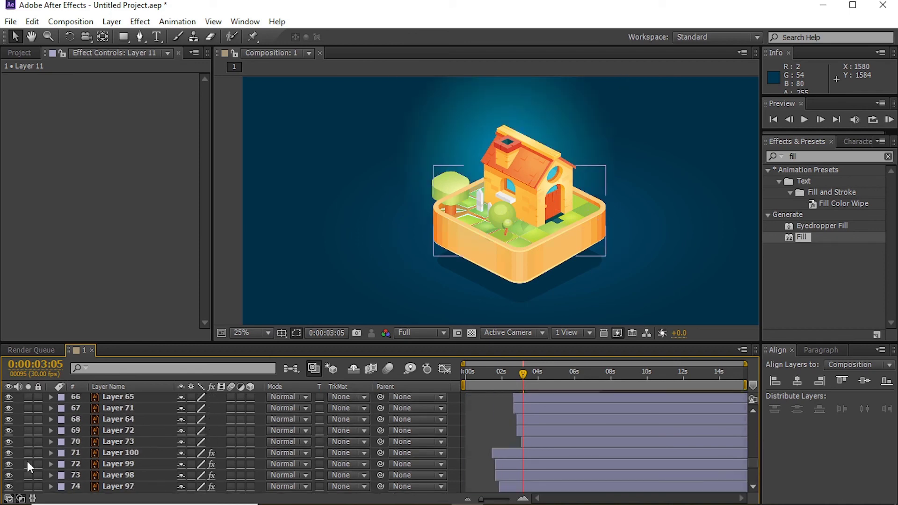
scroll(19, 473, "up", 12)
scroll(10, 487, "up", 3)
scroll(11, 468, "up", 3)
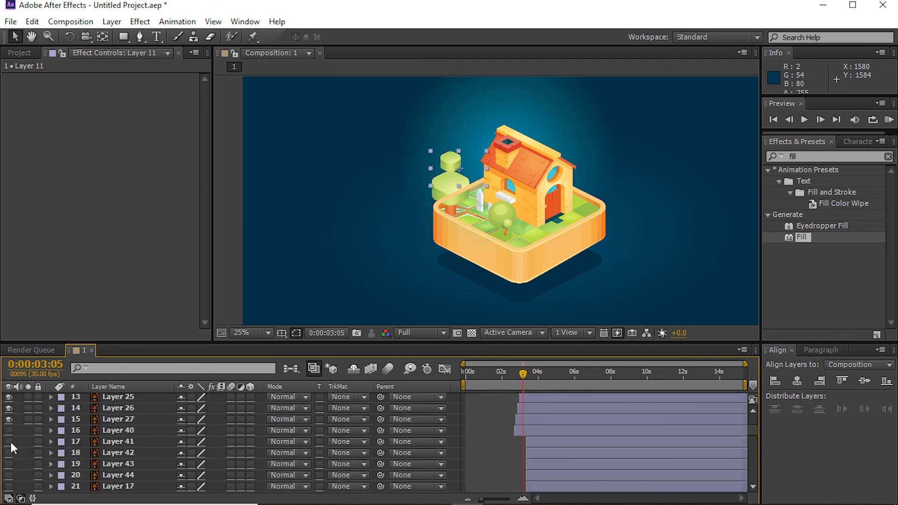
scroll(16, 481, "down", 2)
scroll(12, 440, "up", 2)
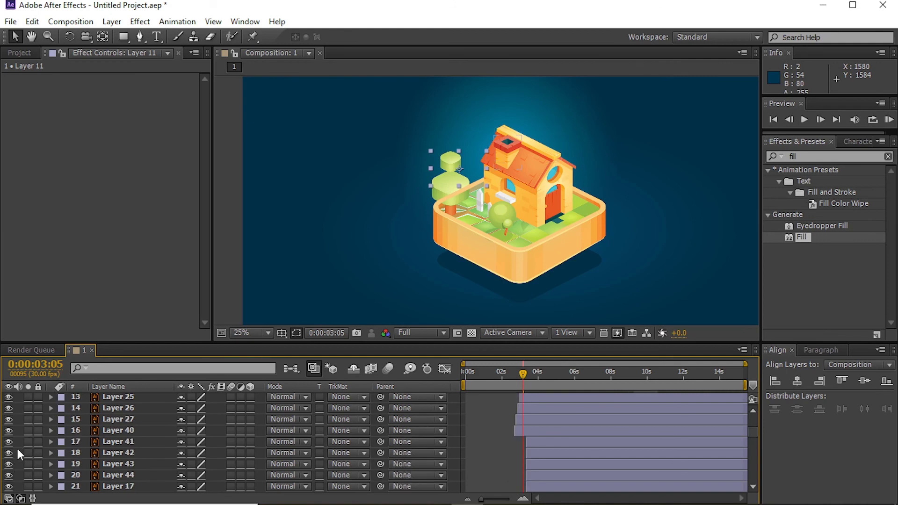
scroll(14, 446, "up", 4)
scroll(17, 451, "down", 1)
scroll(21, 454, "up", 1)
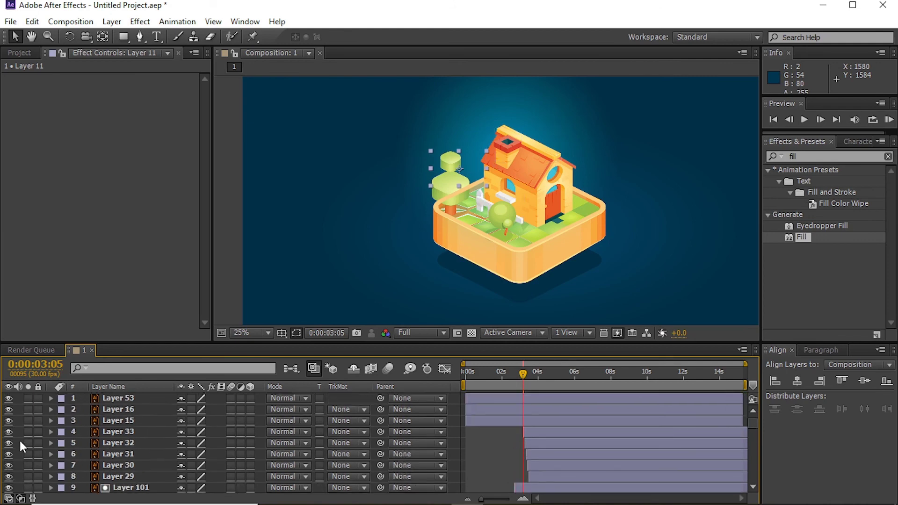
scroll(21, 447, "down", 12)
Reveal every layer's keyframed properties and review the full layer stack.
key("ctrl+a")
key("u")
scroll(14, 421, "up", 3)
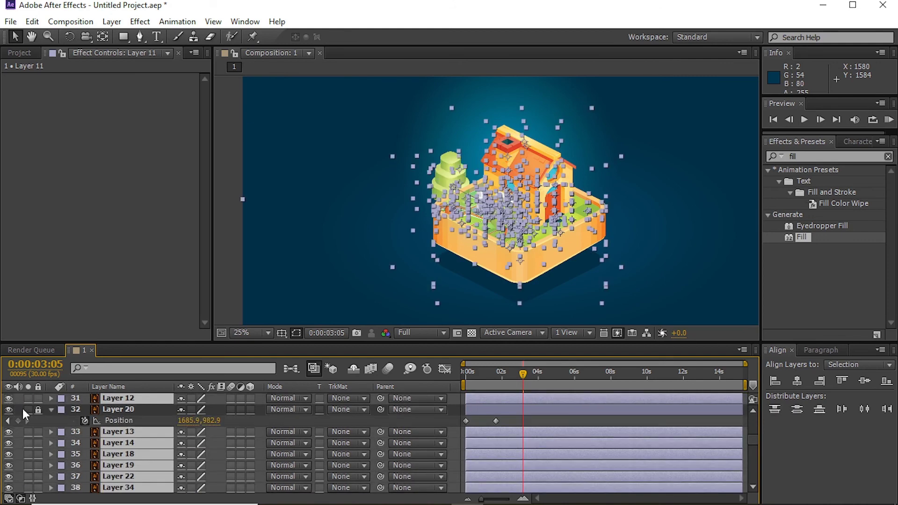
left_click(229, 256)
scroll(542, 480, "up", 5)
scroll(541, 478, "up", 4)
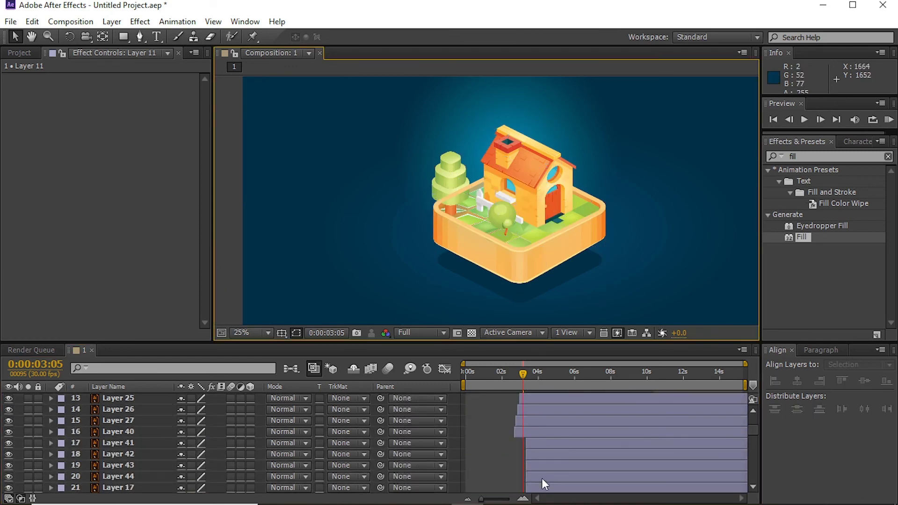
scroll(541, 476, "up", 3)
scroll(541, 463, "down", 5)
scroll(541, 444, "down", 8)
scroll(538, 431, "down", 12)
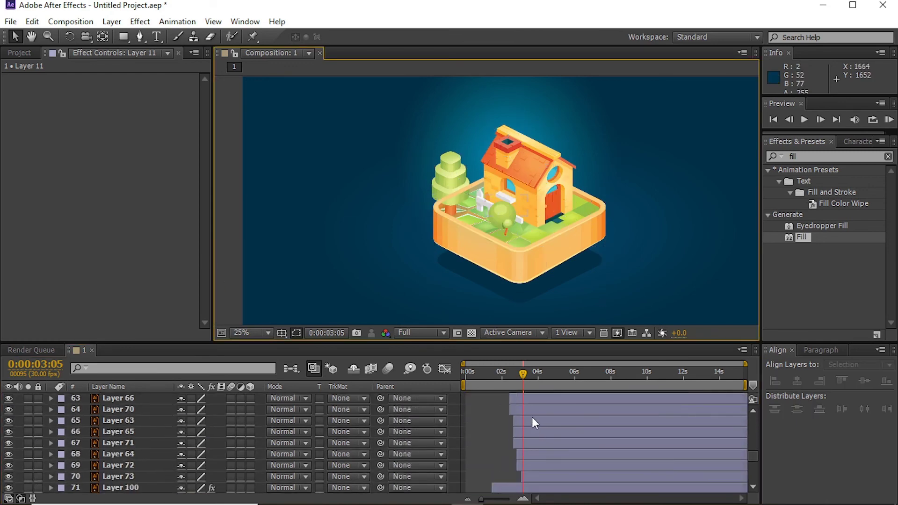
scroll(532, 416, "down", 12)
Move foliage Layers 53, 16 and 15 above trunk Layer 17 in the layer stack.
key("period")
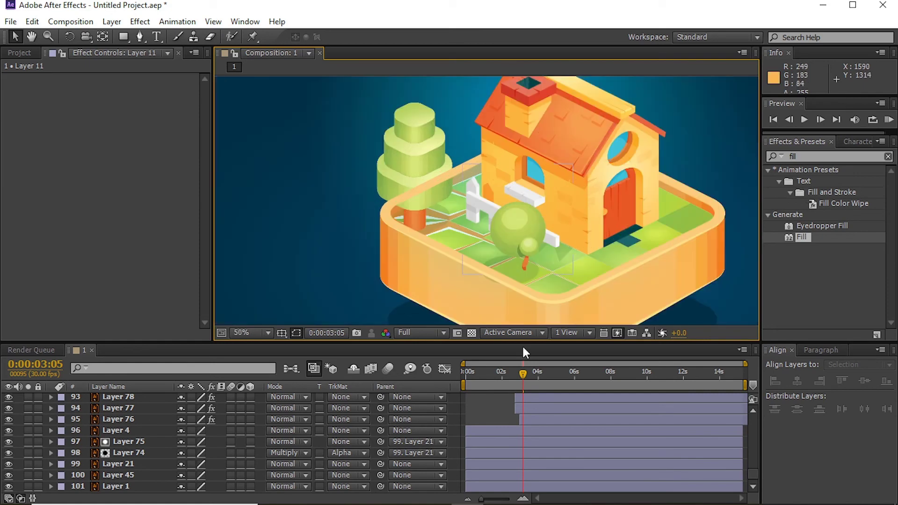
left_click(596, 378)
scroll(613, 420, "up", 9)
scroll(613, 419, "up", 10)
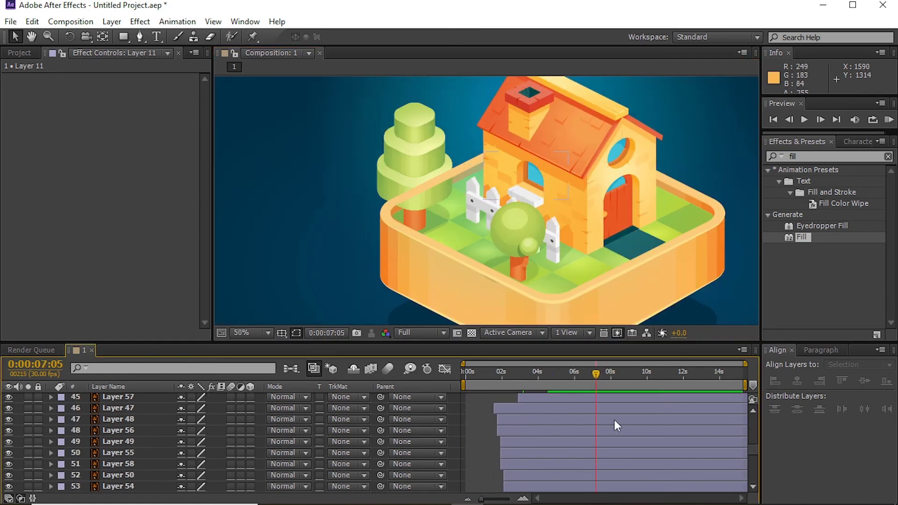
scroll(613, 420, "up", 10)
scroll(613, 420, "up", 7)
left_click(516, 262)
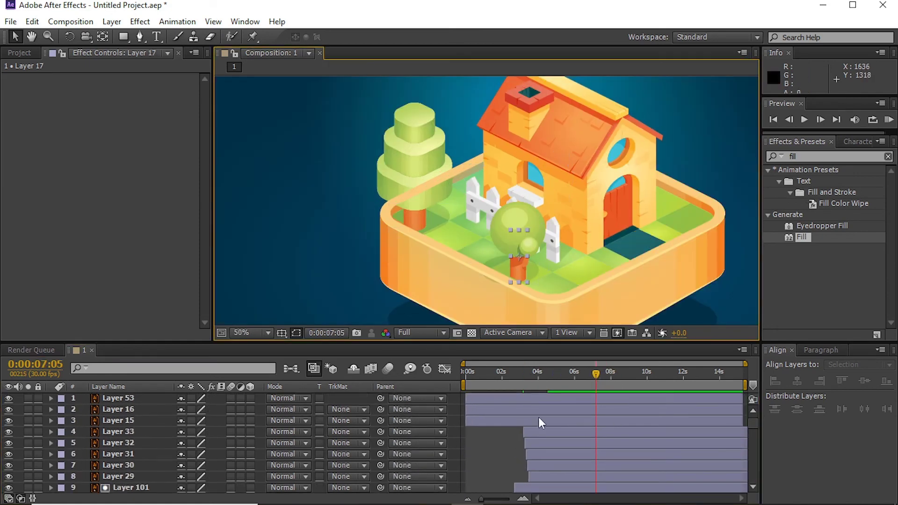
scroll(527, 445, "up", 2)
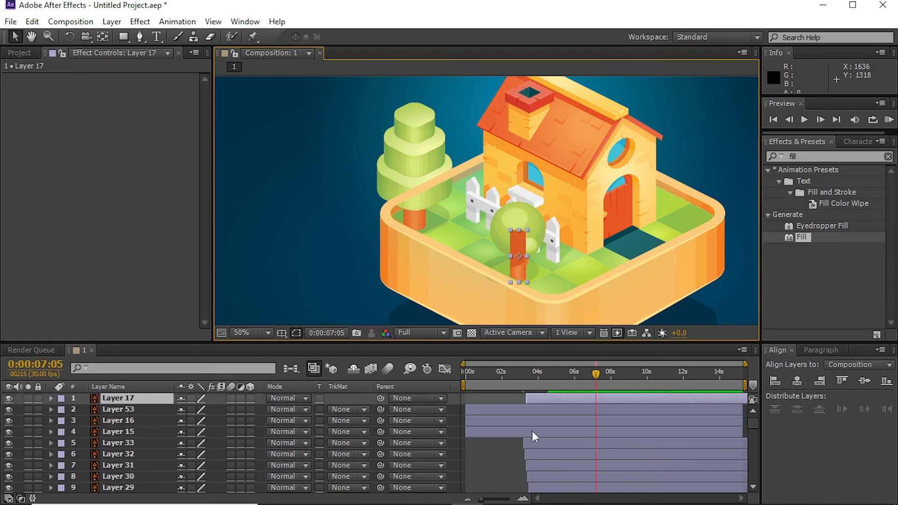
left_click(531, 431)
left_click(495, 406, "shift")
key("ctrl+bracketright")
mouse_move(486, 407)
left_mouse_down()
mouse_move(512, 402)
mouse_move(520, 385)
left_mouse_up()
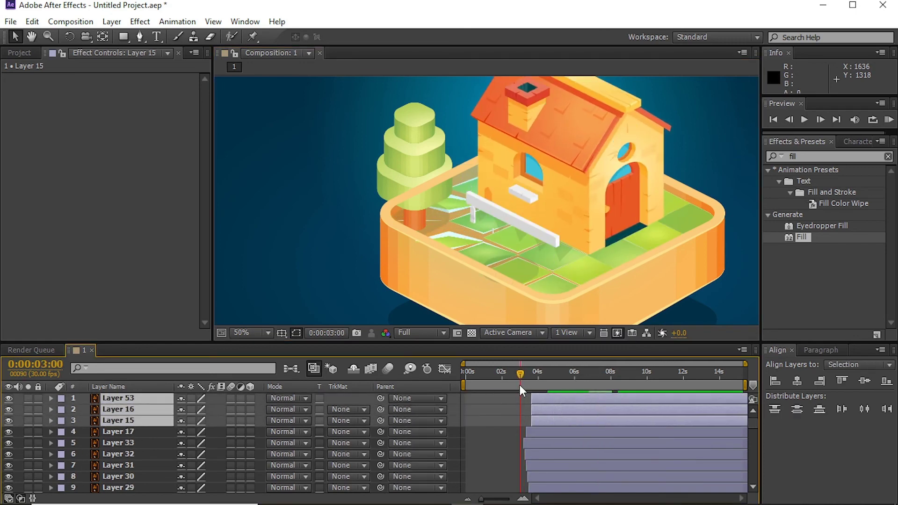
scroll(485, 142, "down", 2)
left_click(485, 141)
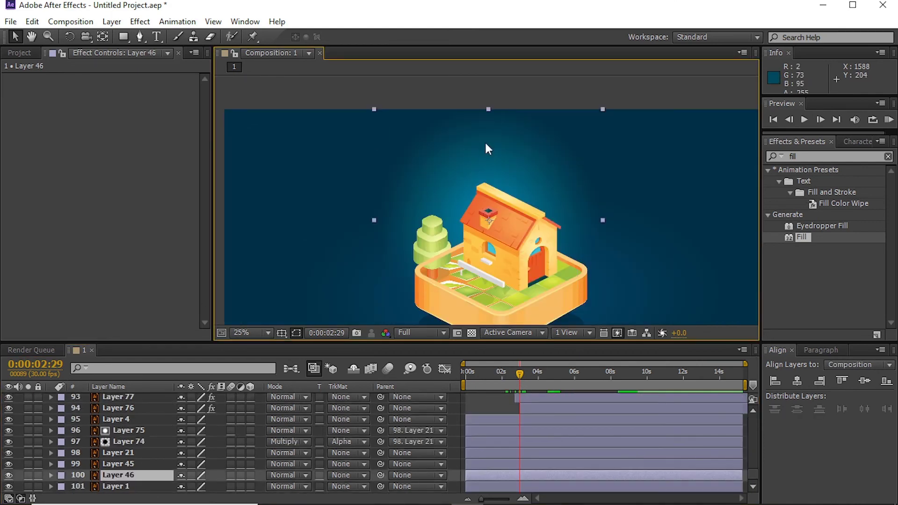
Move trunk Layer 17's anchor point down to the base of its cylinder.
scroll(553, 433, "up", 10)
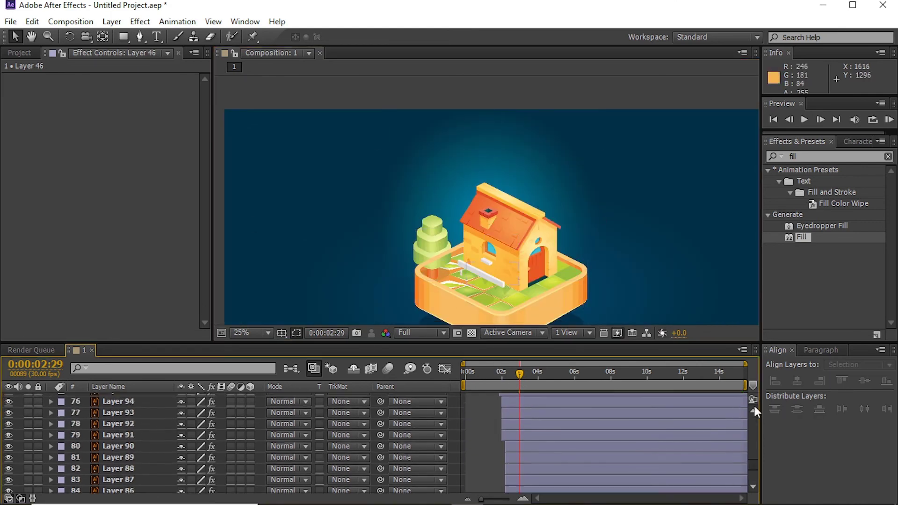
left_click(542, 398)
left_click(530, 377)
scroll(473, 298, "up", 4)
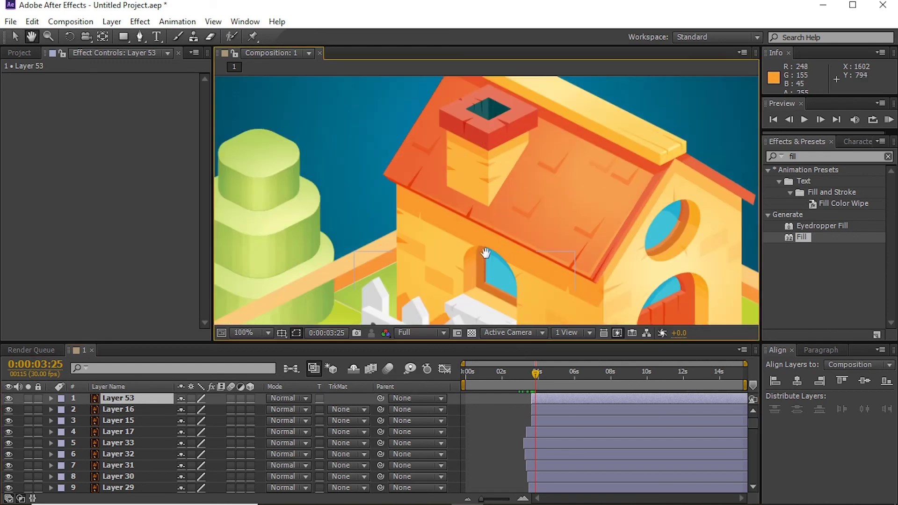
left_click(531, 376)
left_click(537, 431)
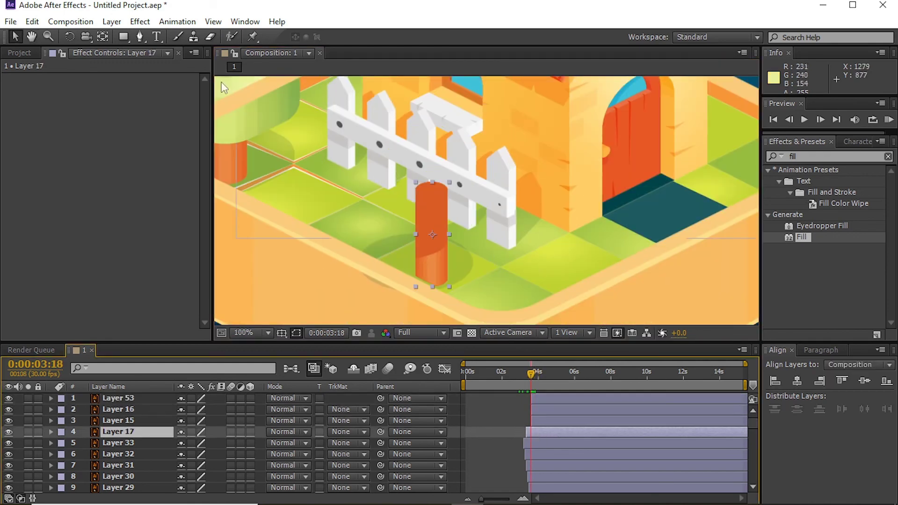
left_click_drag(433, 267, 432, 287)
key("v")
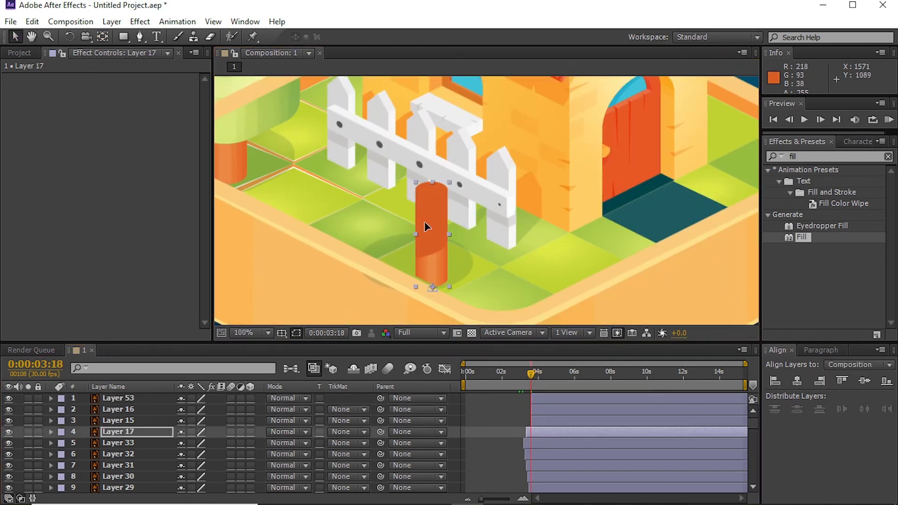
Preview the tree appearing and reselect the three foliage layers.
left_click(561, 378)
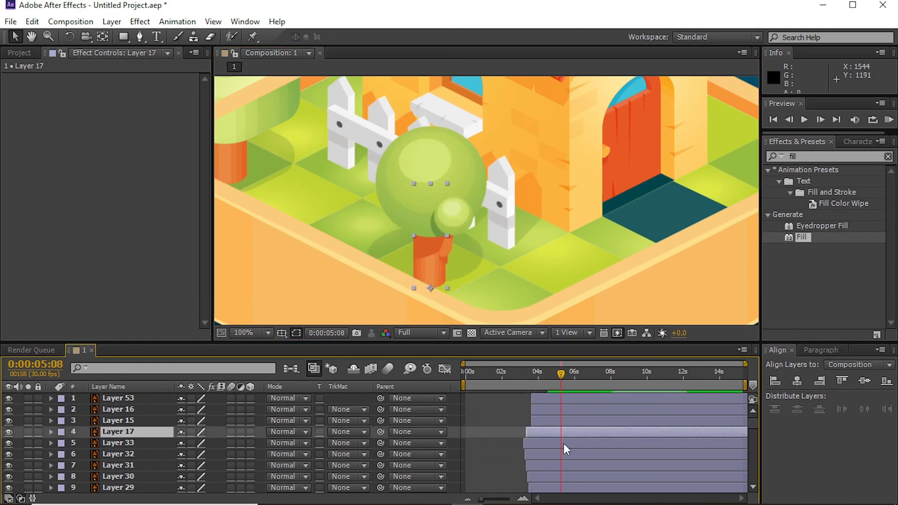
left_click(529, 383)
left_click_drag(531, 382, 528, 381)
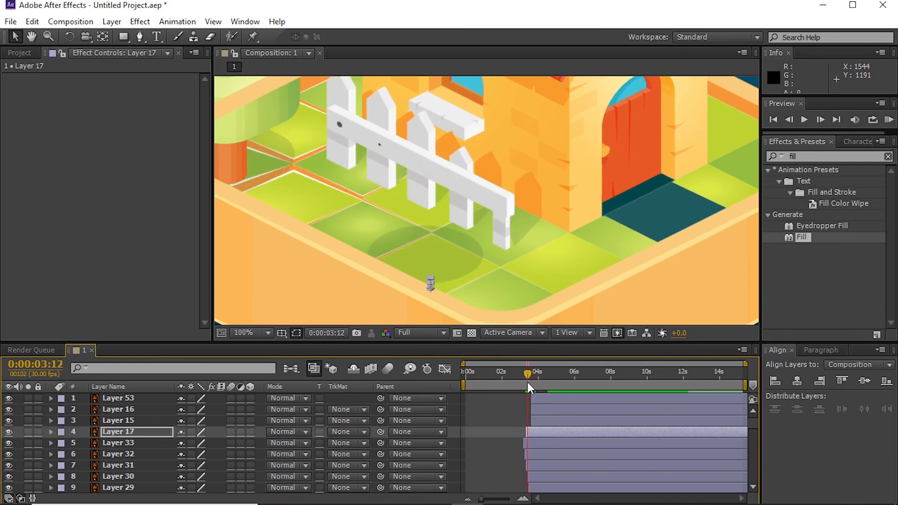
left_click(538, 421)
left_click(537, 399, "shift")
Give foliage Layers 53, 16 and 15 Scale keyframes popping from 0% to 110% to 100%.
left_click(526, 375)
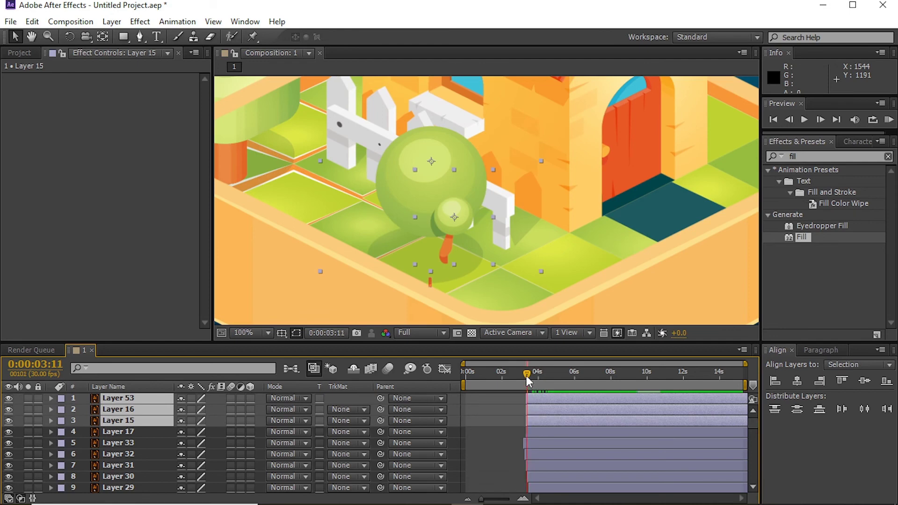
left_click_drag(522, 412, 546, 411)
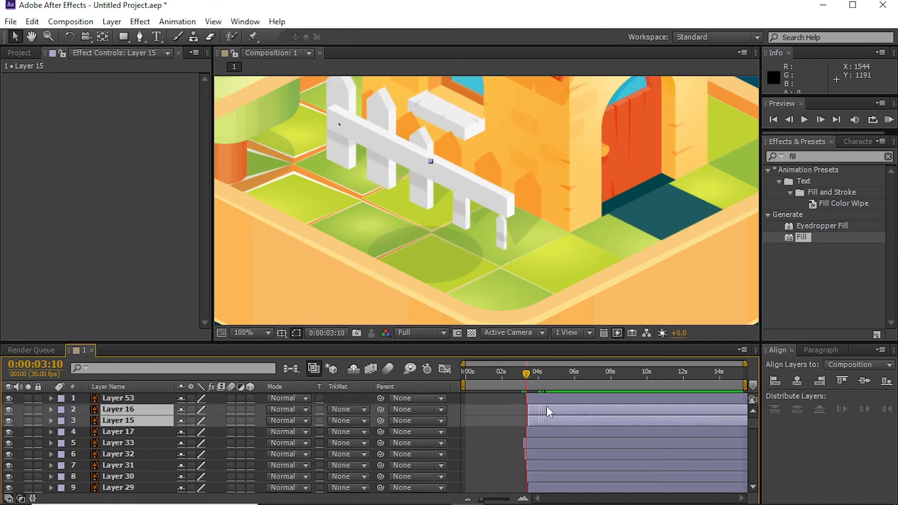
left_click(526, 374)
key("ctrl+a")
left_click(544, 417)
left_click(534, 397, "shift")
key("s")
left_click(538, 379)
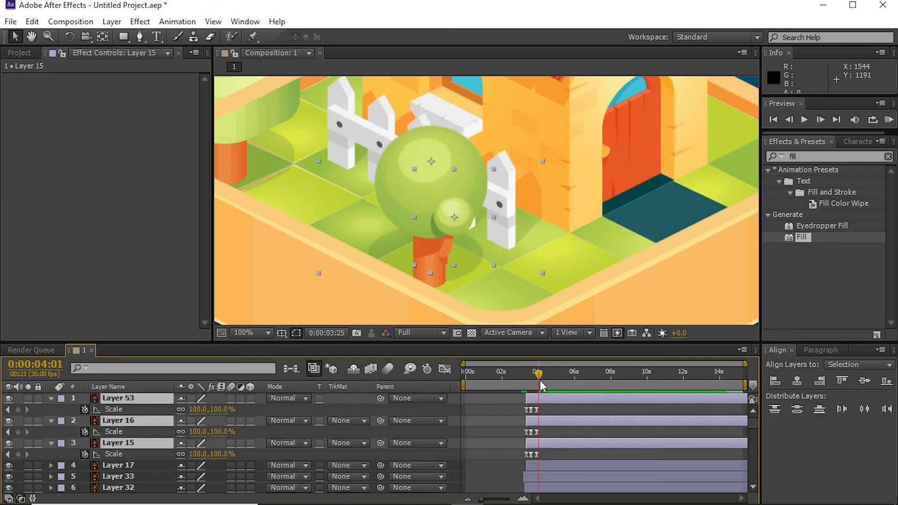
scroll(476, 260, "up", 2)
left_click(550, 374)
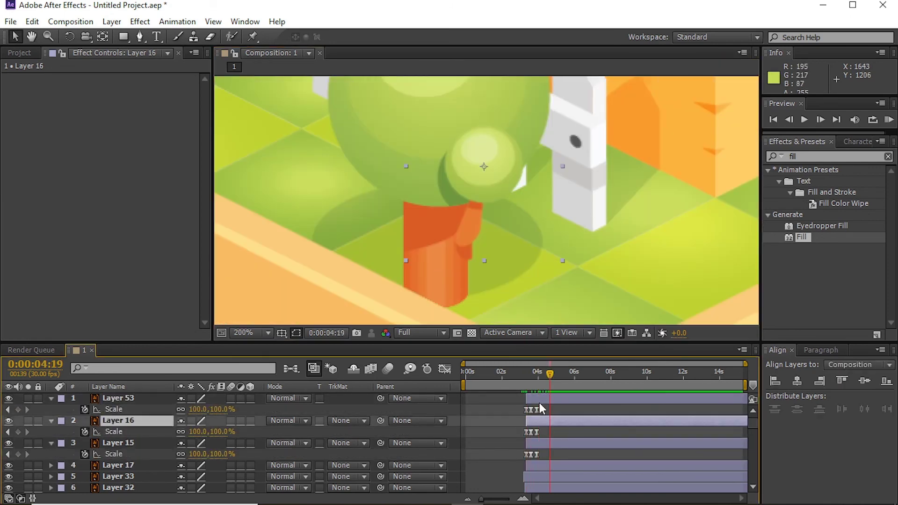
key("ctrl+shift+a")
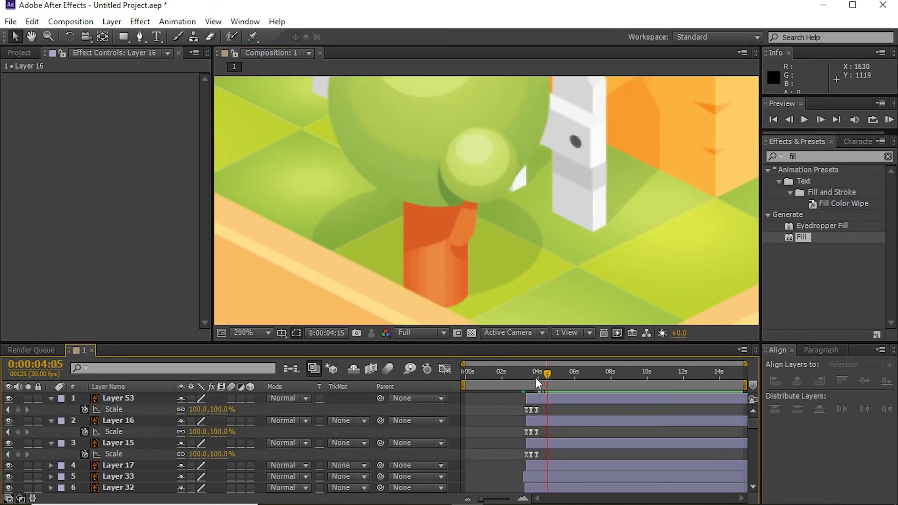
left_click(526, 377)
left_click_drag(526, 376, 544, 374)
scroll(523, 266, "down", 2)
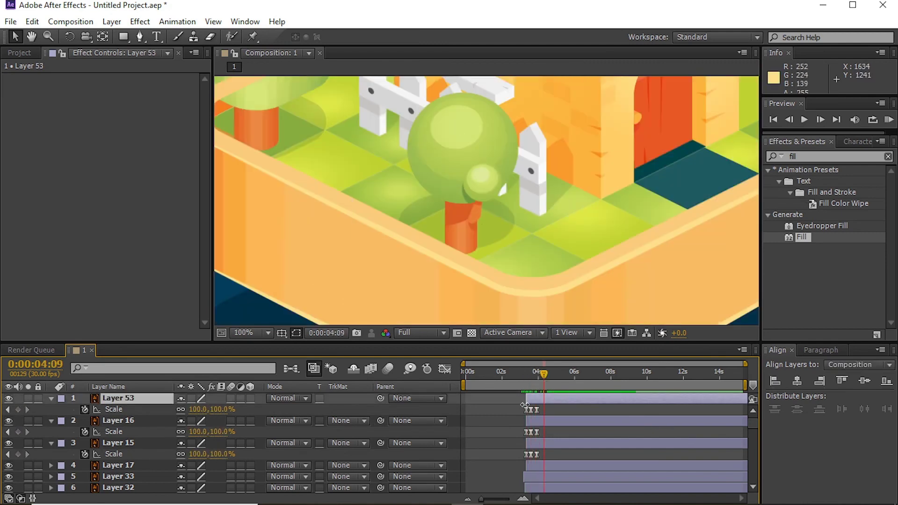
Move the foliage anchor points down to the tree trunk with Pan Behind.
left_click(482, 197)
key("y")
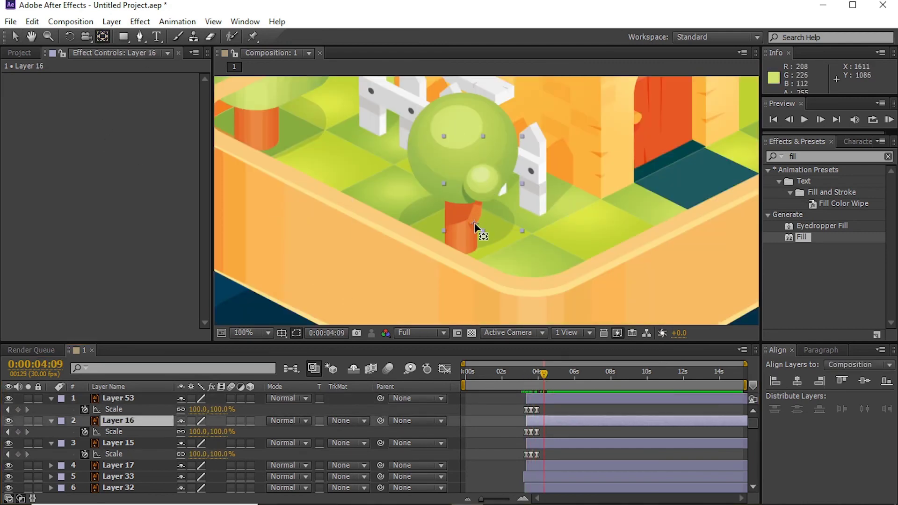
scroll(473, 180, "down", 1)
scroll(473, 181, "up", 1)
left_click(473, 180)
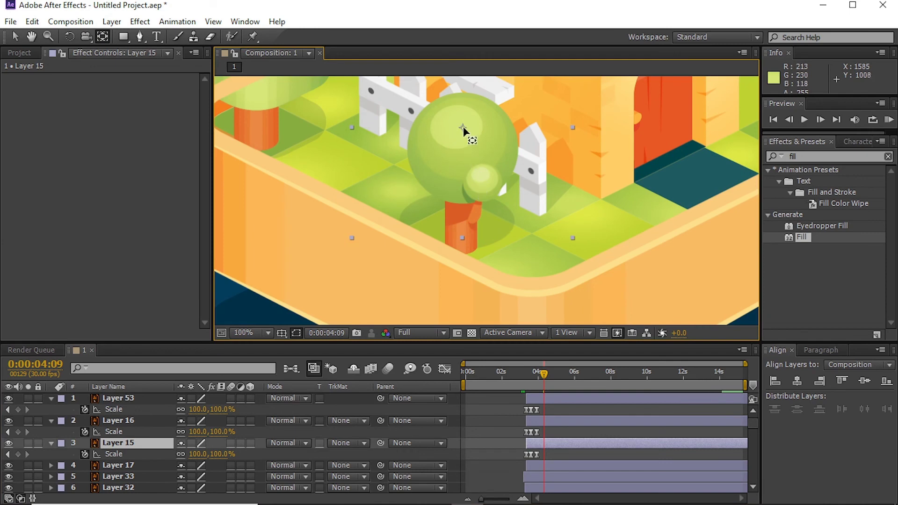
left_click_drag(463, 126, 461, 204)
key("v")
Delay foliage Layers 16 and 15 slightly in the timeline.
left_click_drag(526, 384, 527, 393)
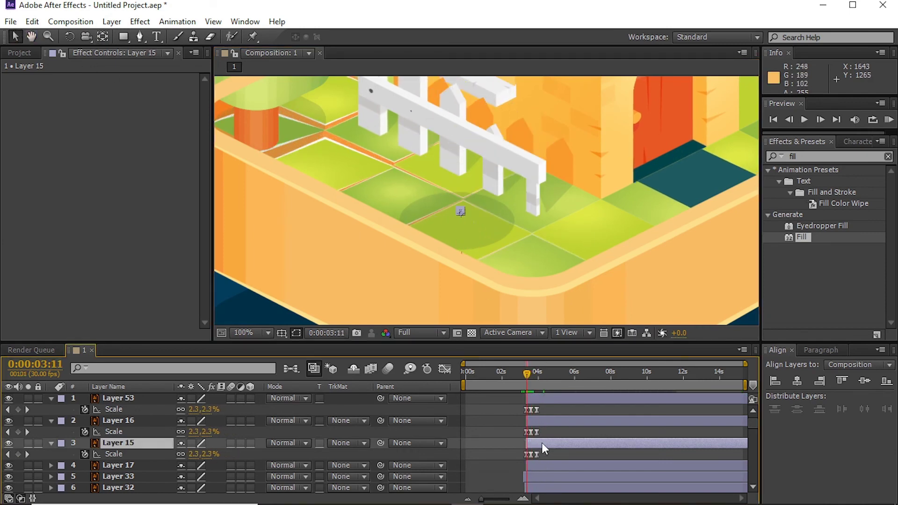
left_click(545, 420)
left_click(548, 445)
left_click(554, 420, "ctrl")
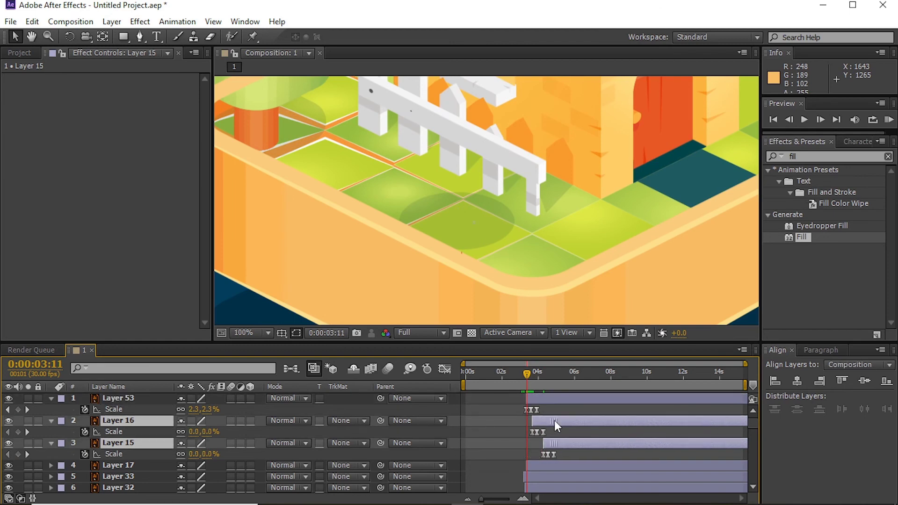
left_click_drag(554, 420, 561, 420)
left_click_drag(531, 375, 541, 393)
mouse_move(550, 443)
left_mouse_down()
mouse_move(537, 465)
mouse_move(534, 443)
left_mouse_up()
left_click(561, 420)
left_click(532, 377)
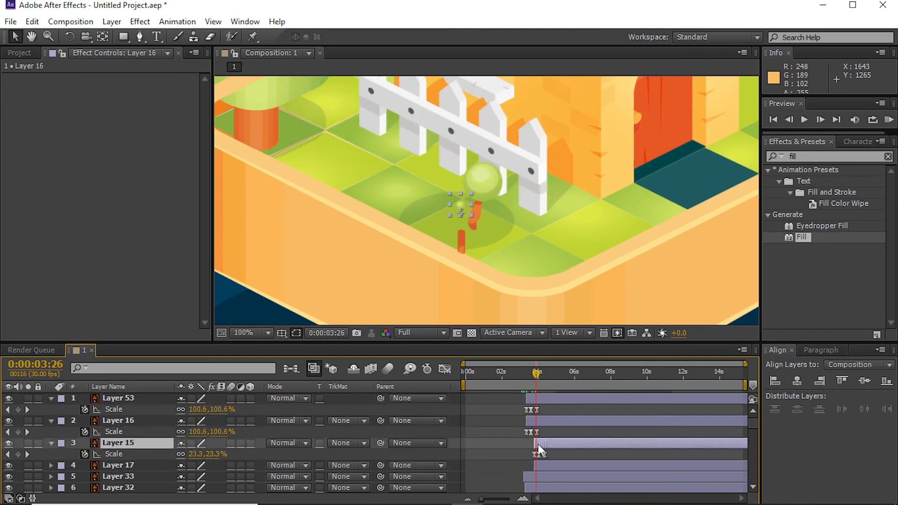
Offset Layers 53 and 16 to start after the crown, so the foliage pops in turn.
left_click(551, 420)
left_click(549, 398, "ctrl")
left_click_drag(548, 398, 532, 380)
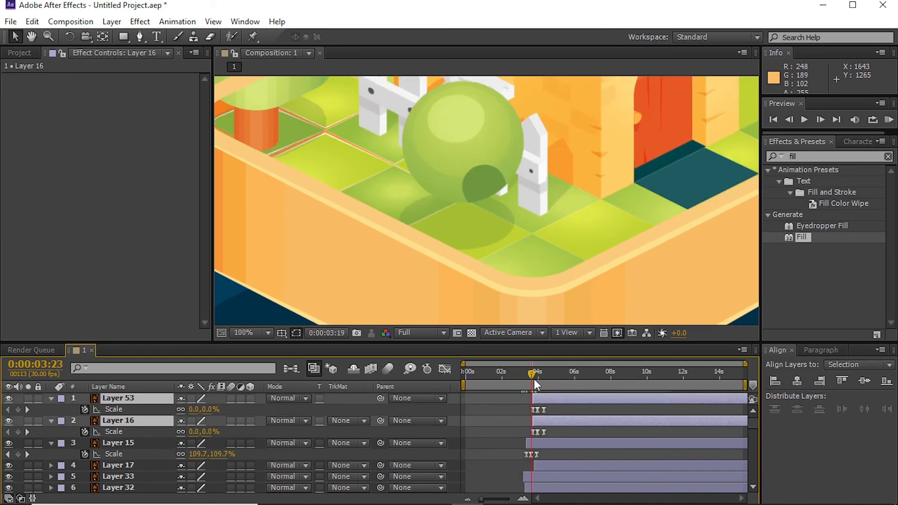
left_click(530, 436)
mouse_move(542, 423)
left_mouse_down()
mouse_move(541, 385)
mouse_move(573, 387)
mouse_move(588, 416)
left_mouse_up()
left_click(530, 380)
left_click(522, 498)
left_click(566, 463)
mouse_move(574, 374)
left_mouse_down()
mouse_move(566, 374)
mouse_move(599, 378)
mouse_move(552, 376)
mouse_move(596, 376)
mouse_move(562, 380)
mouse_move(590, 380)
left_mouse_up()
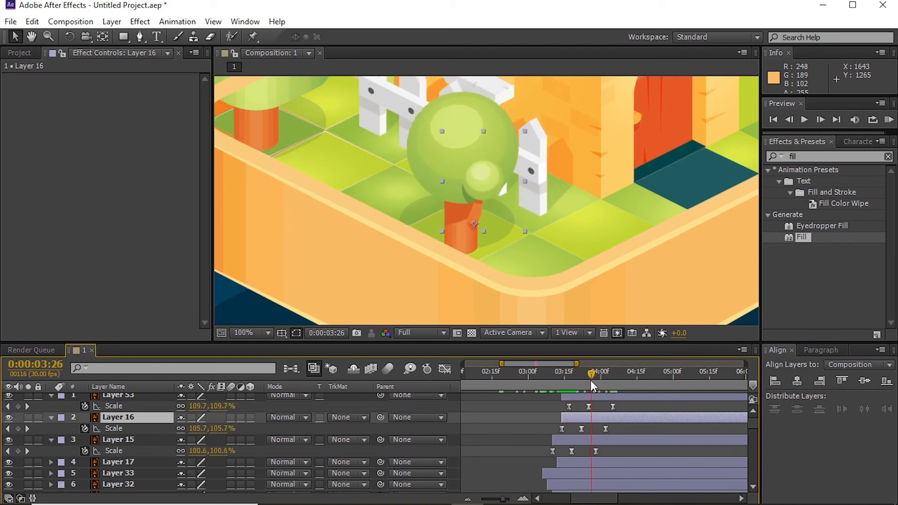
Select Layer 18 and shift its bar to start later in the timeline.
left_click(443, 242)
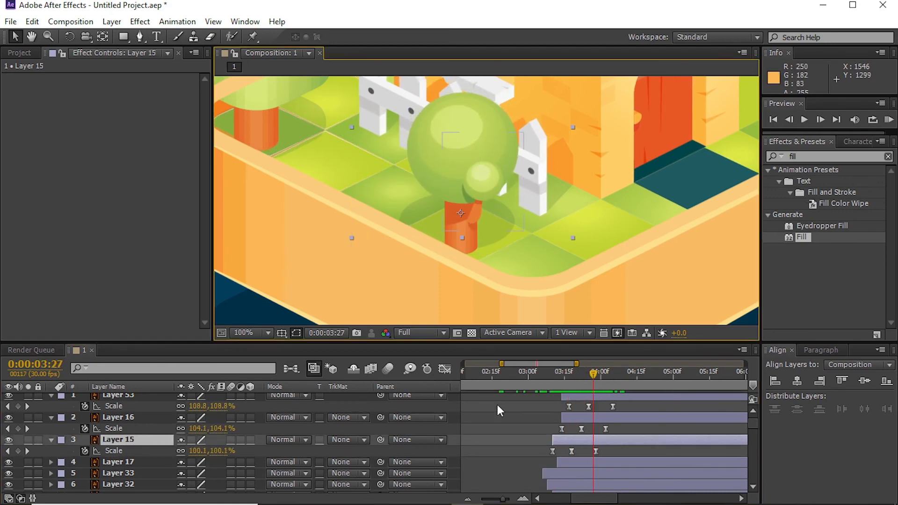
left_click(439, 243)
left_click_drag(593, 374, 567, 377)
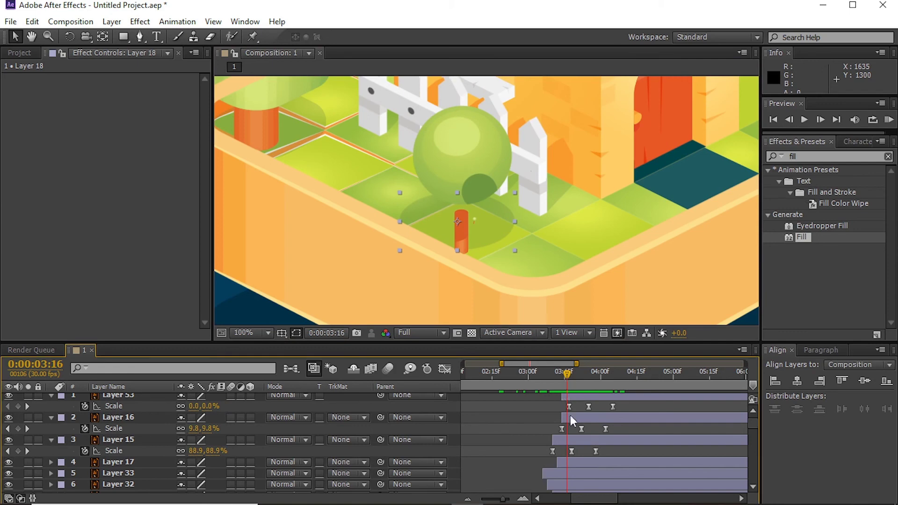
left_click_drag(574, 469, 605, 473)
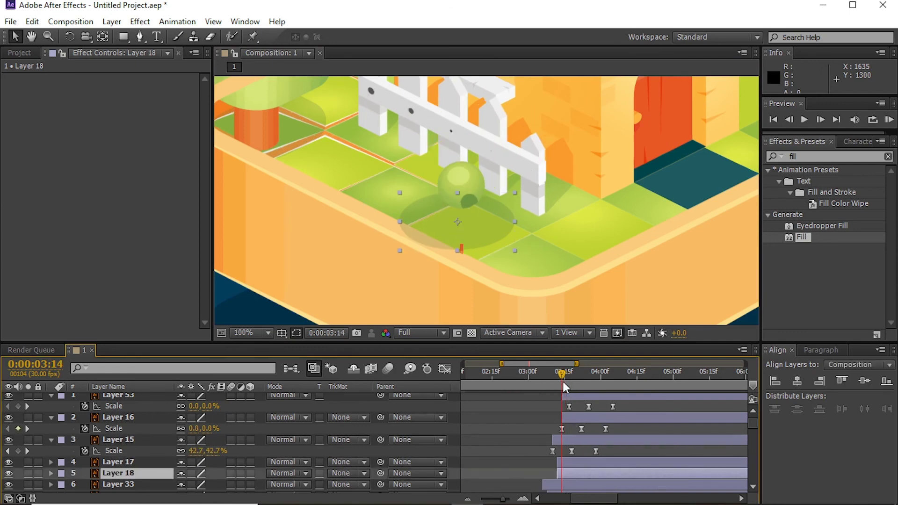
left_click_drag(563, 381, 604, 385)
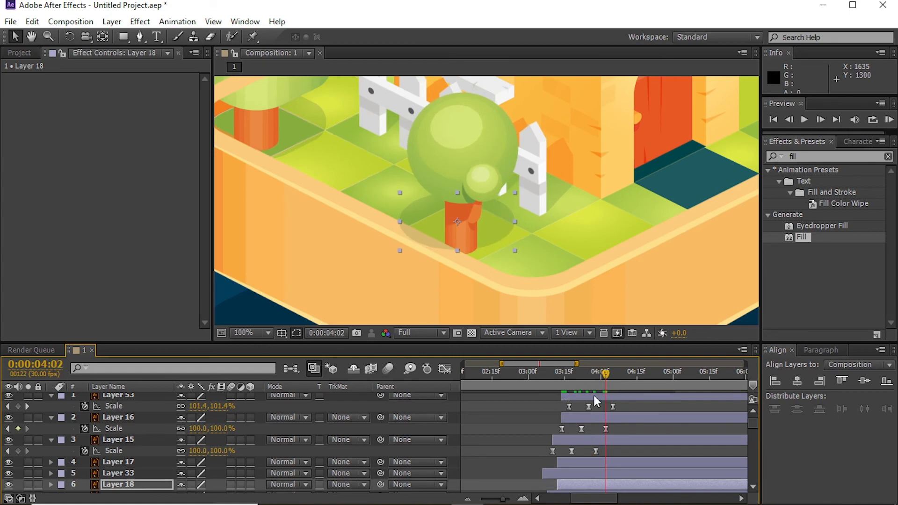
Send Layer 18 backward in the layer stack and undo an accidental shape move.
scroll(593, 395, "down", 3)
key("ctrl+[")
key("ctrl+[")
key("ctrl+[")
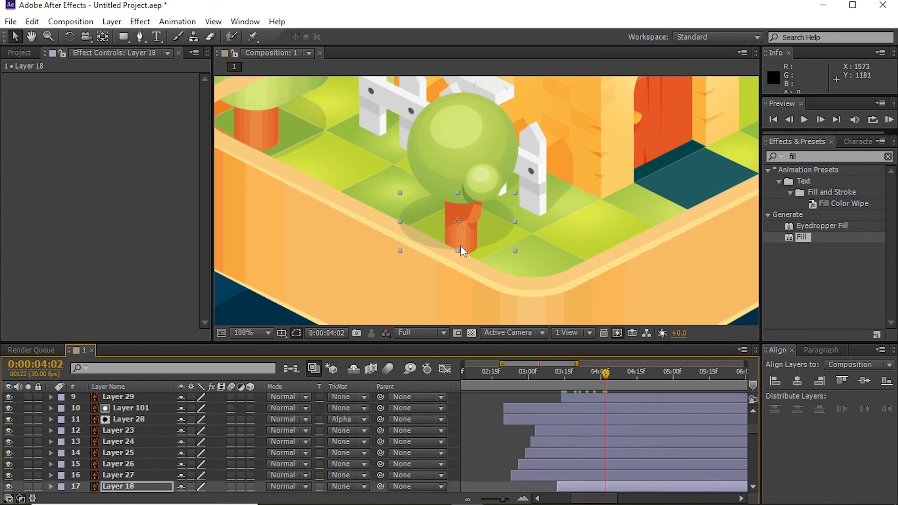
key("ctrl+[")
key("ctrl+[")
key("ctrl+[")
key("ctrl+[")
key("ctrl+[")
key("ctrl+[")
key("ctrl+[")
scroll(486, 201, "down", 6)
scroll(486, 201, "up", 4)
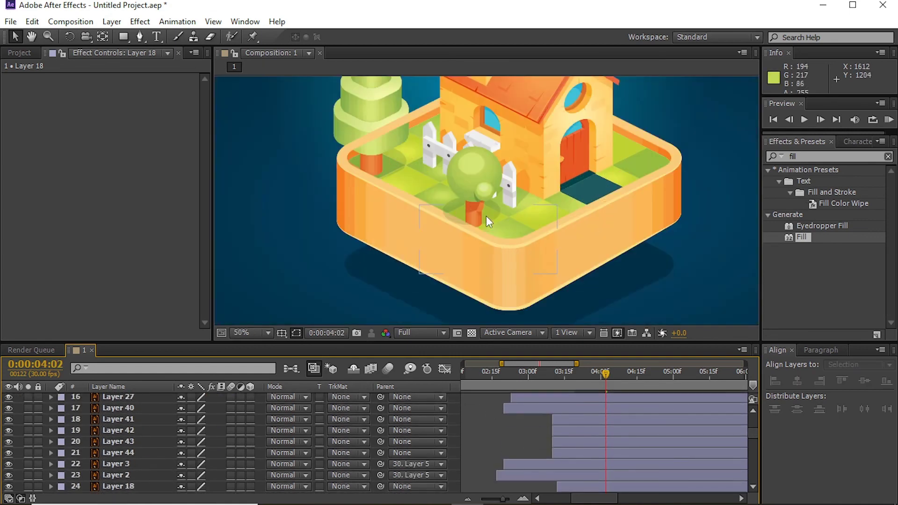
left_click(454, 225)
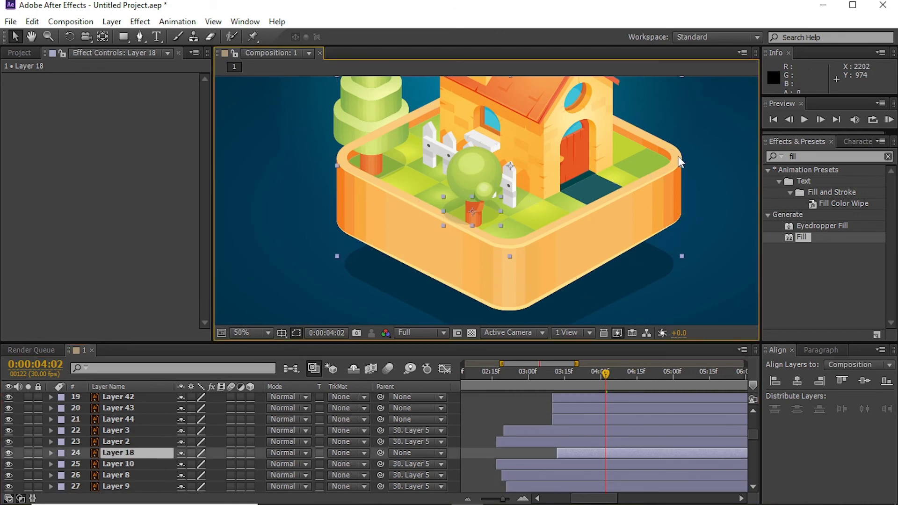
key("ctrl+shift+[")
left_click(653, 186, "shift")
left_click(475, 416)
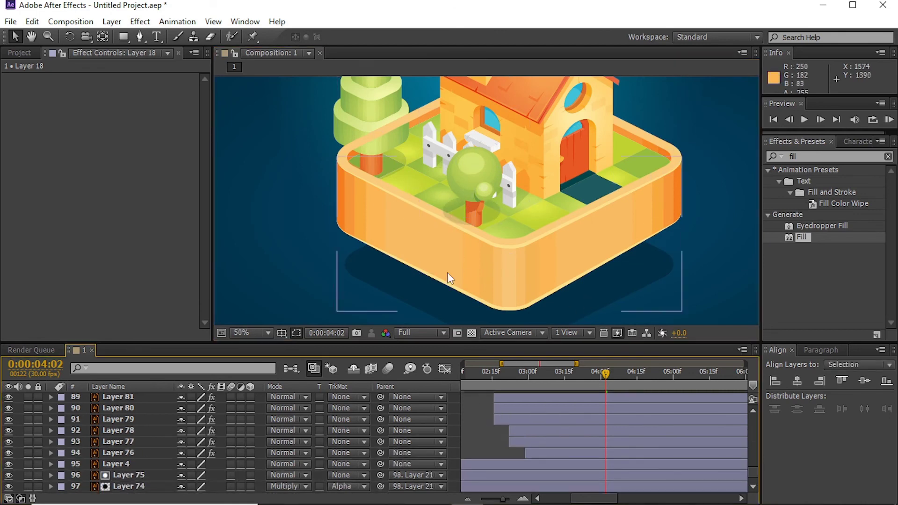
left_click_drag(339, 163, 707, 127)
key("ctrl+z")
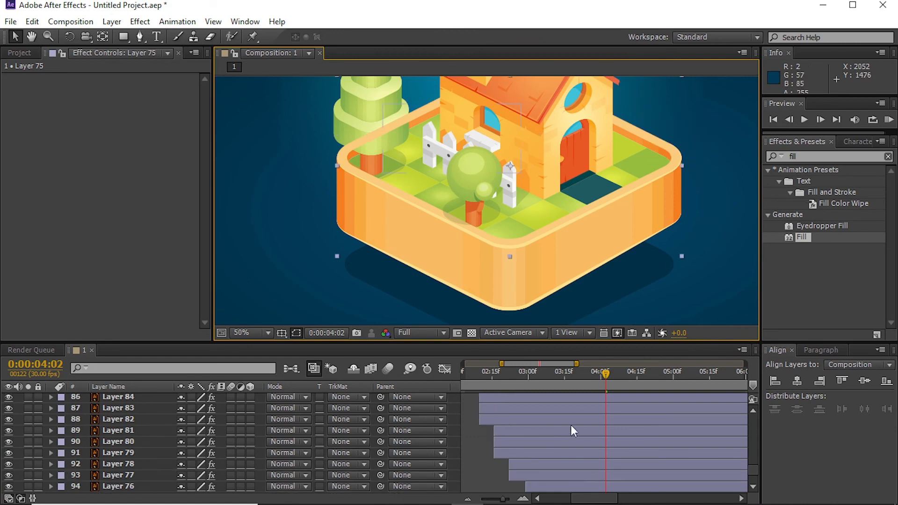
Drag Layer 18 directly below Layer 20 and preview the tree at 3:09.
left_click(478, 209)
left_click(448, 219)
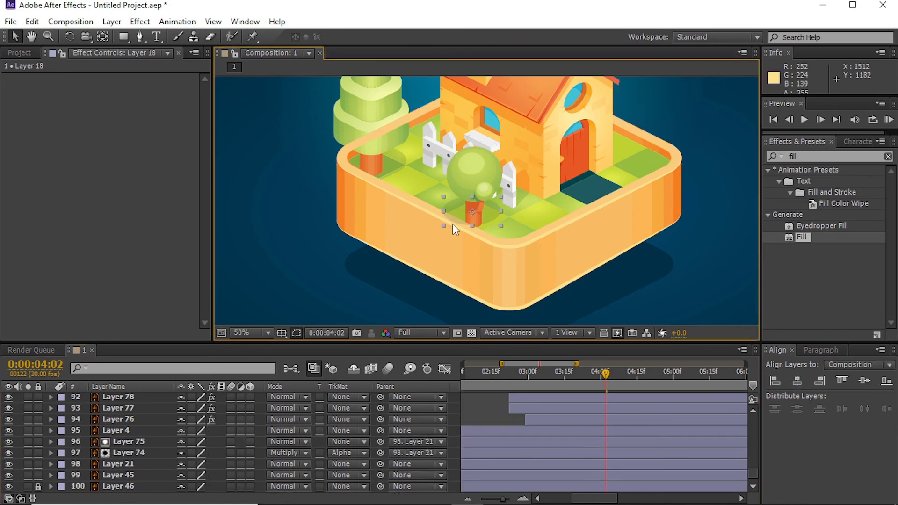
left_click(452, 223)
scroll(540, 440, "up", 10)
left_click_drag(489, 499, 487, 500)
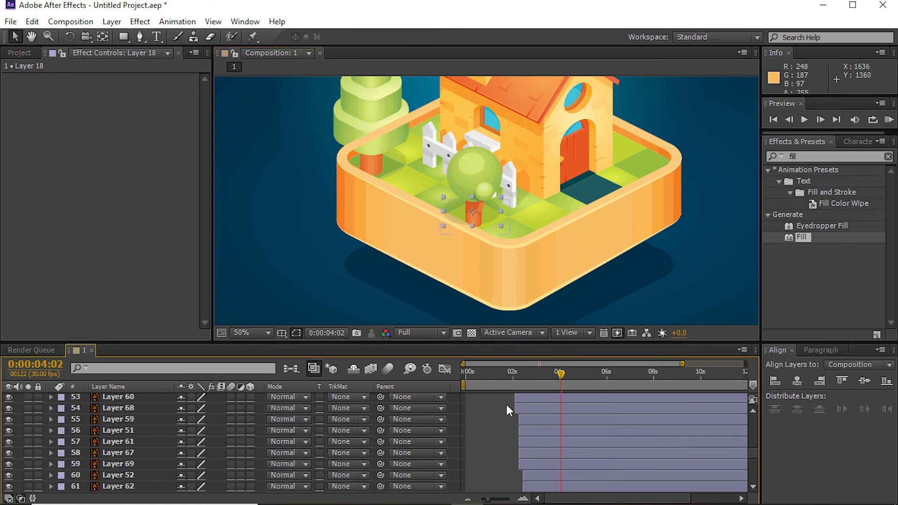
scroll(507, 409, "up", 12)
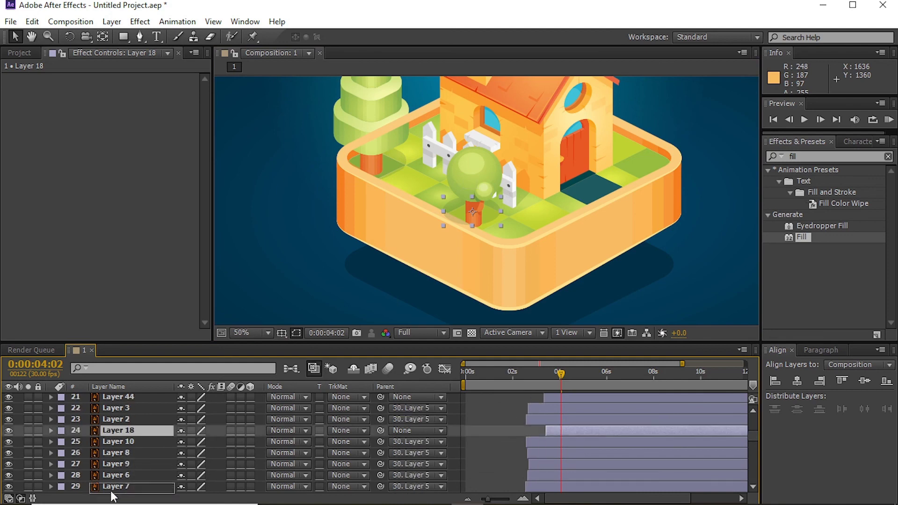
scroll(109, 467, "down", 3)
left_click_drag(109, 468, 109, 456)
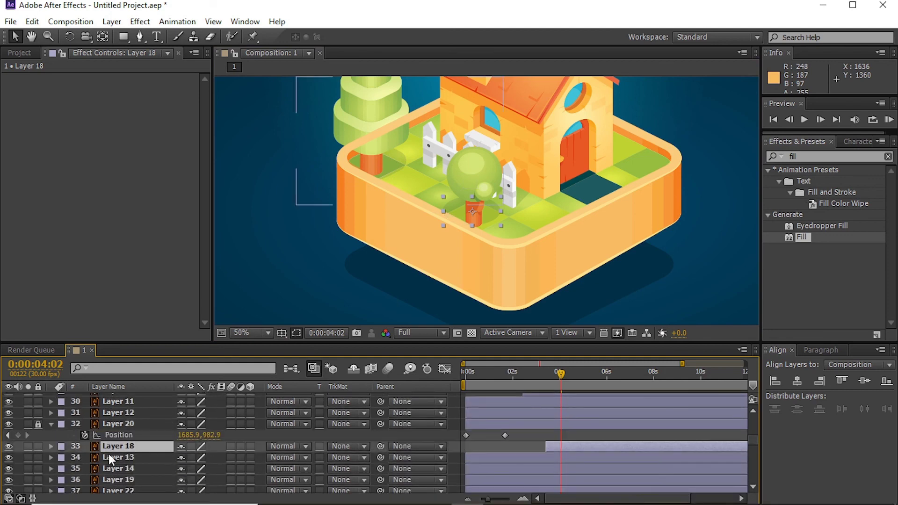
left_click_drag(557, 381, 543, 382)
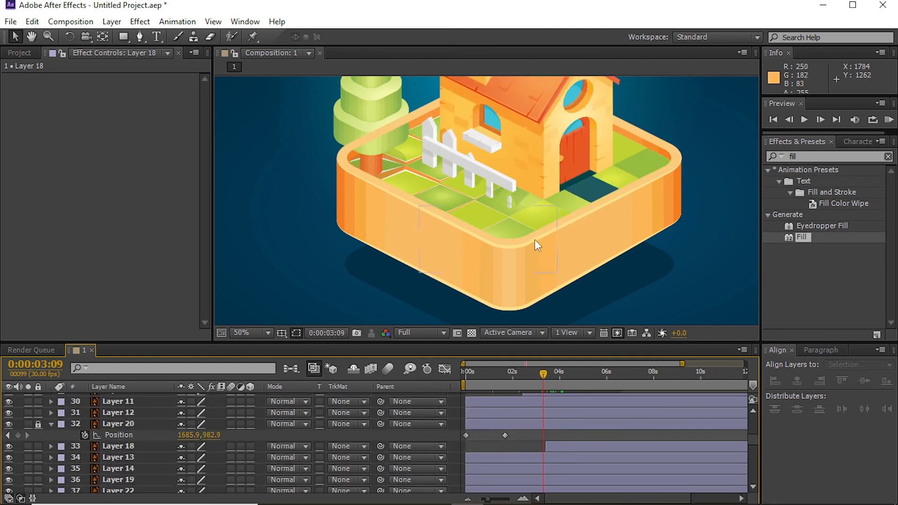
left_click(517, 203)
left_click(519, 208)
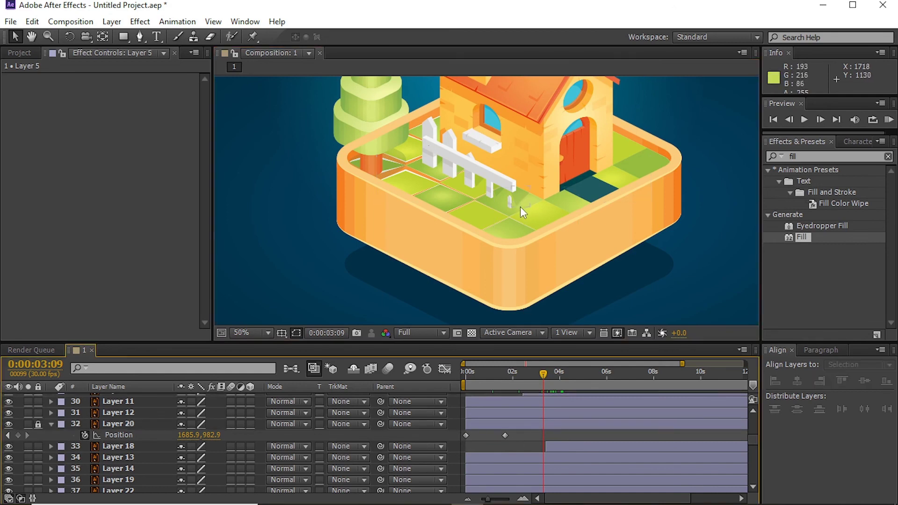
scroll(534, 434, "down", 1)
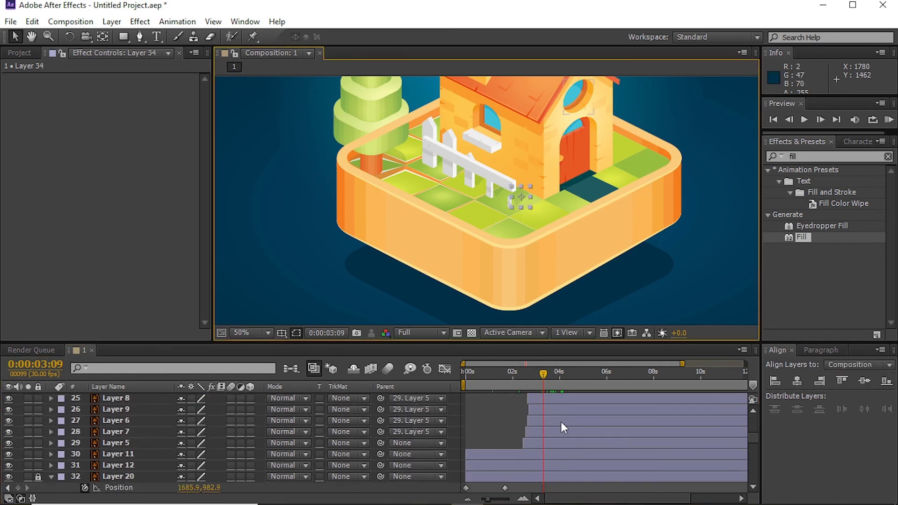
scroll(560, 421, "down", 5)
Select fence post Layers 34–38 and scrub around 3:00 to check the fence.
left_click(486, 476)
scroll(503, 217, "up", 2)
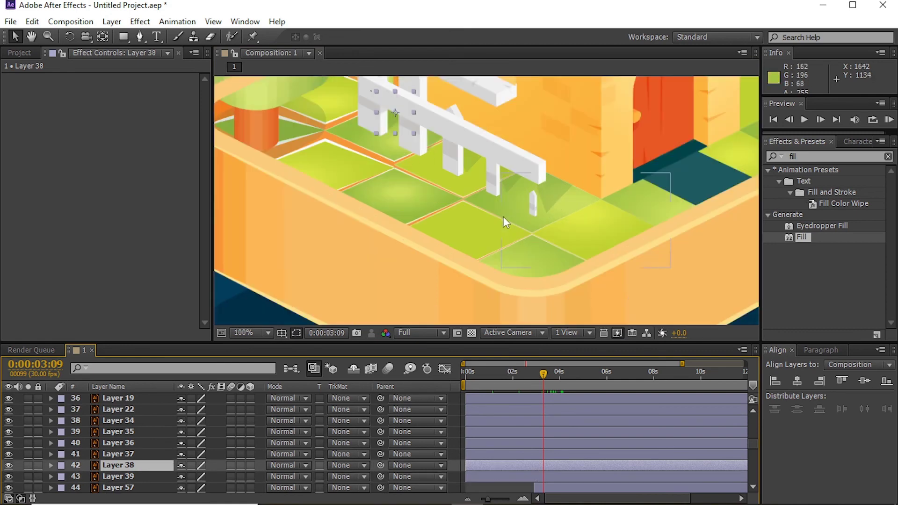
left_click(523, 201)
left_click(552, 454)
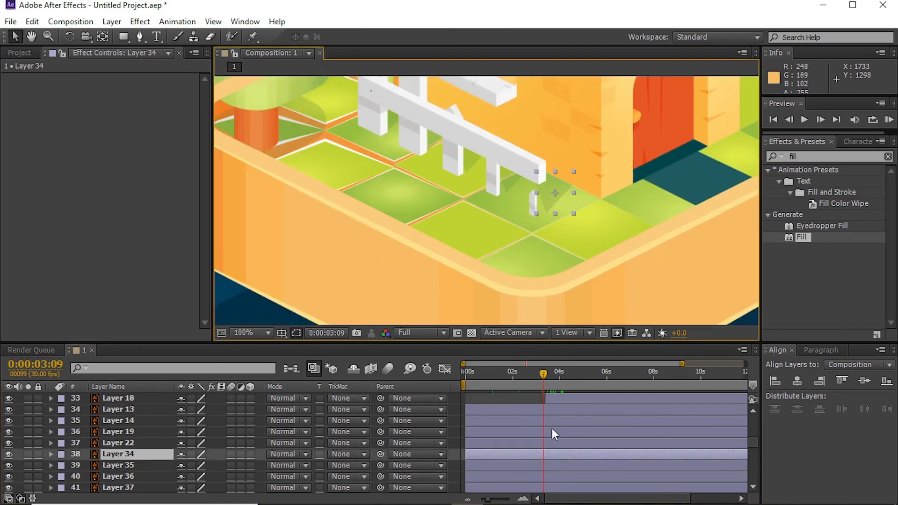
left_click(515, 465, "shift")
scroll(520, 474, "down", 1)
left_click(509, 454, "shift")
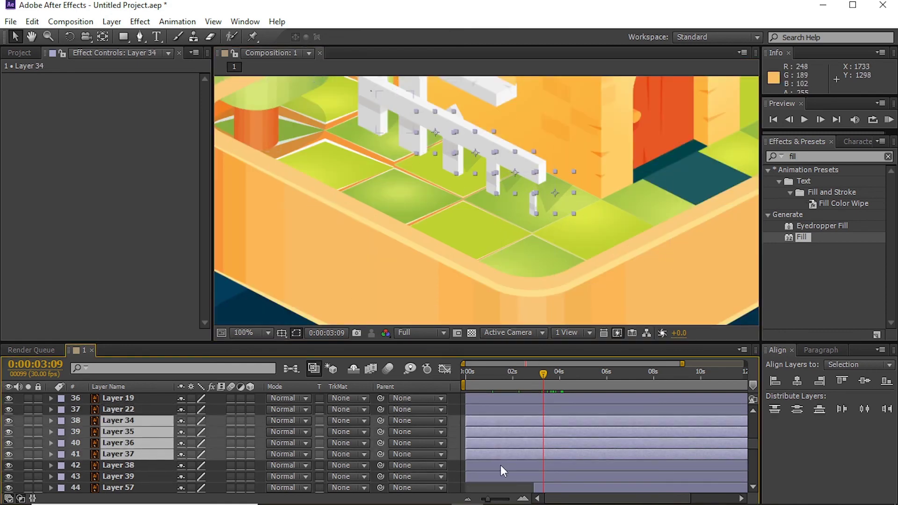
left_click_drag(520, 372, 540, 373)
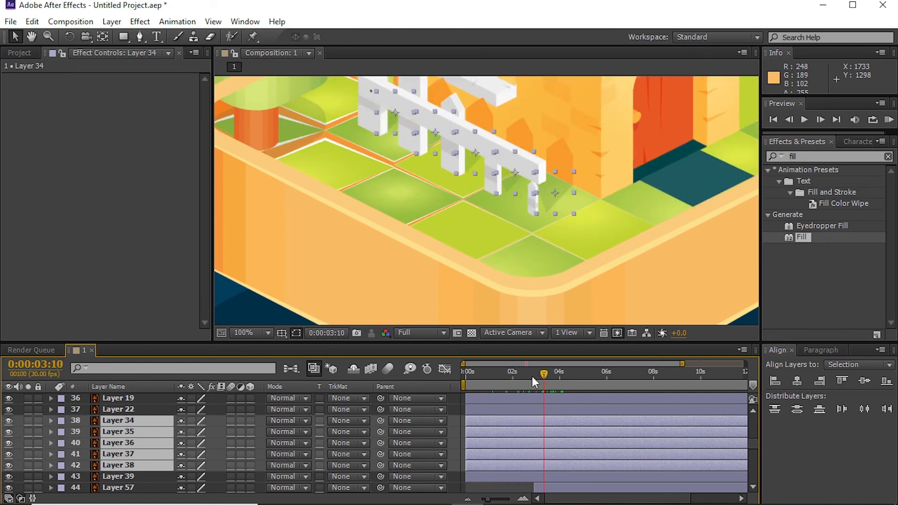
left_click(495, 373)
scroll(533, 427, "up", 2)
scroll(533, 428, "up", 2)
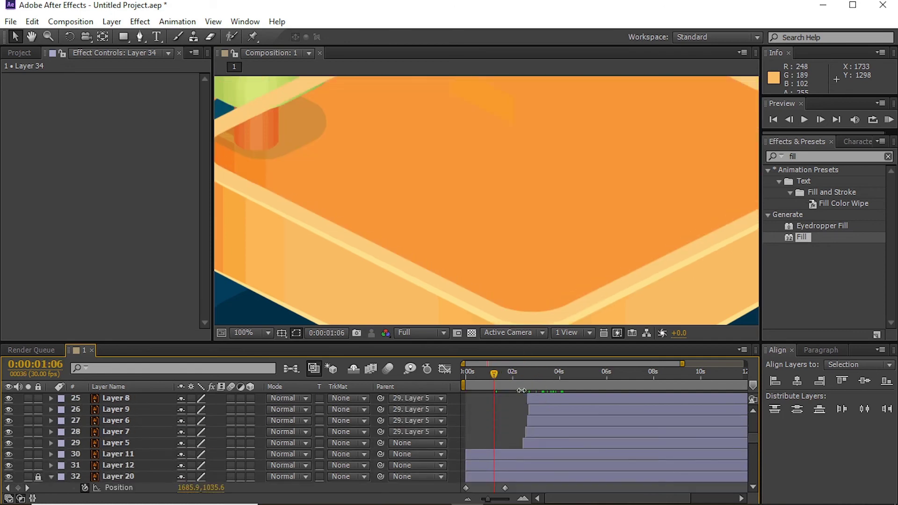
left_click_drag(517, 380, 538, 380)
scroll(544, 427, "up", 2)
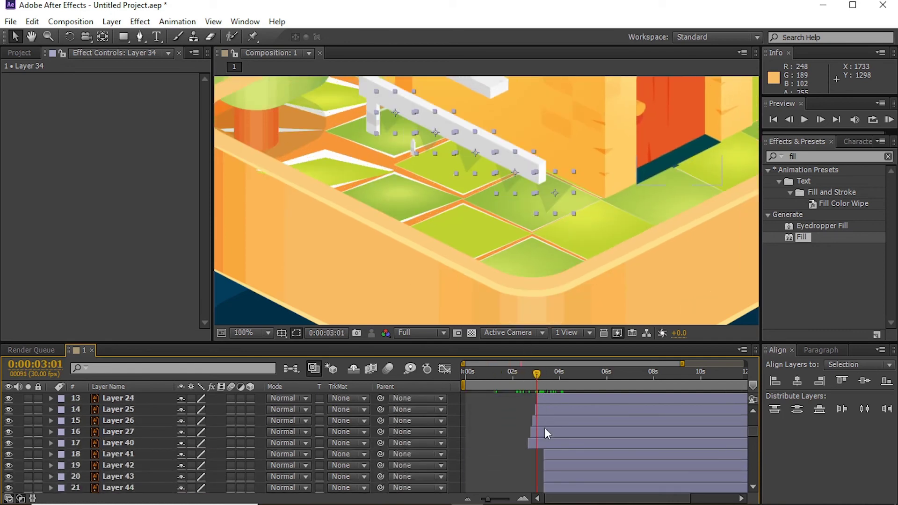
scroll(544, 427, "up", 2)
scroll(544, 428, "up", 2)
scroll(545, 428, "up", 2)
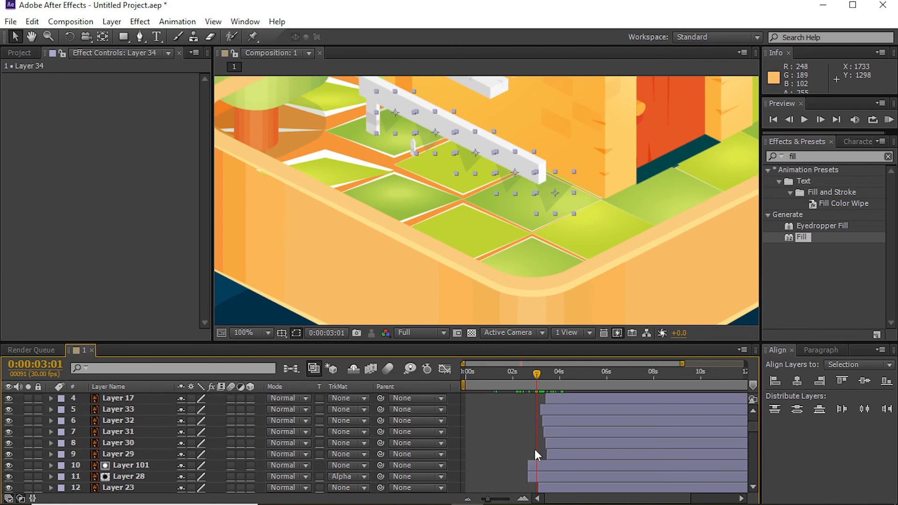
Reorder the fence post layers in the stack and push their start later, previewing at 3:20.
left_click(548, 484)
key("ctrl+shift+Down")
key("ctrl+shift+Down")
key("ctrl+shift+Down")
key("ctrl+shift+Down")
key("ctrl+shift+Down")
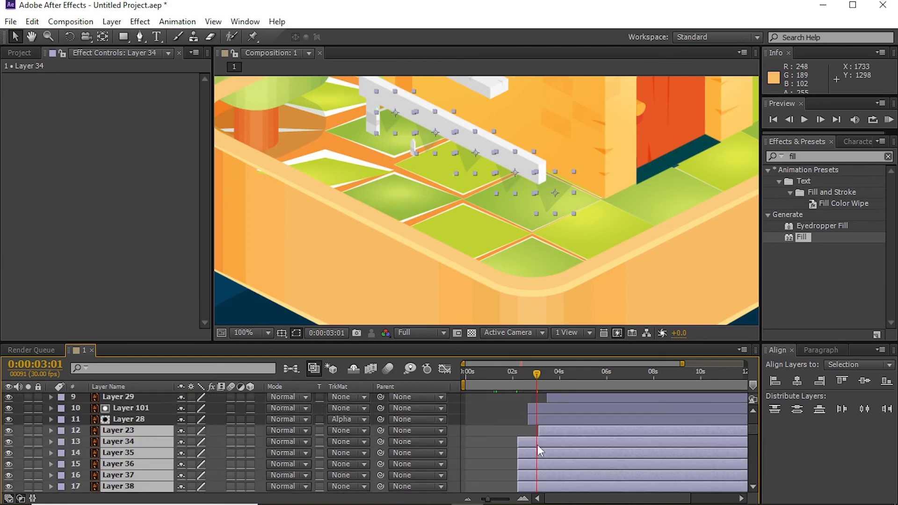
left_click(552, 431, "ctrl")
key("ctrl+bracketright")
left_click_drag(537, 428, 559, 431)
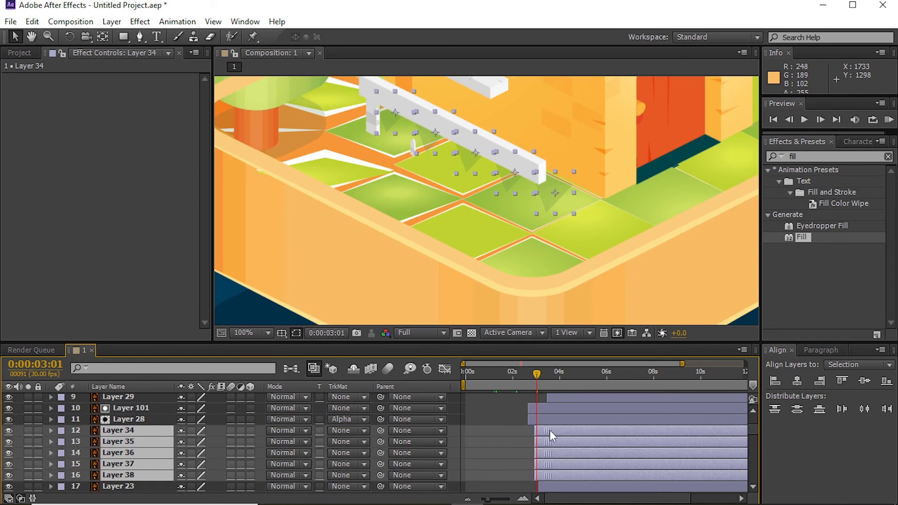
left_click_drag(529, 381, 552, 377)
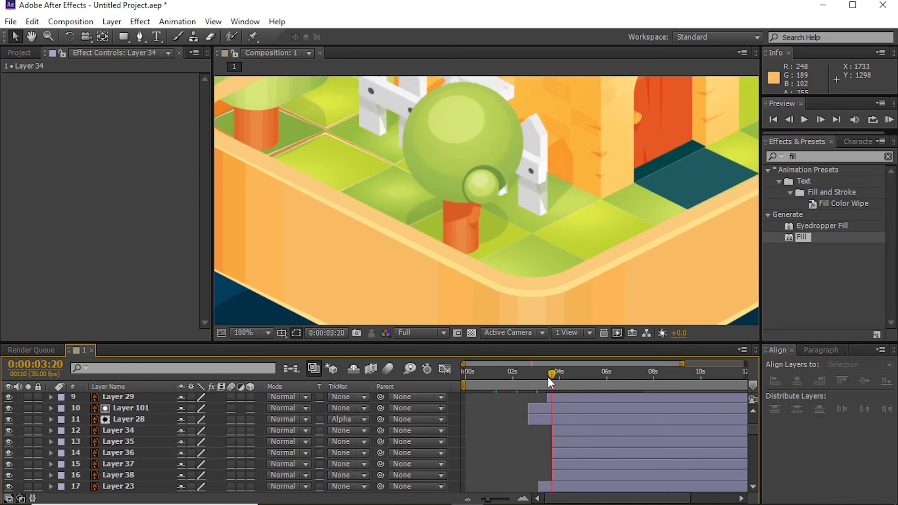
left_click(562, 430)
left_click(568, 473, "shift")
key("ctrl+bracketleft")
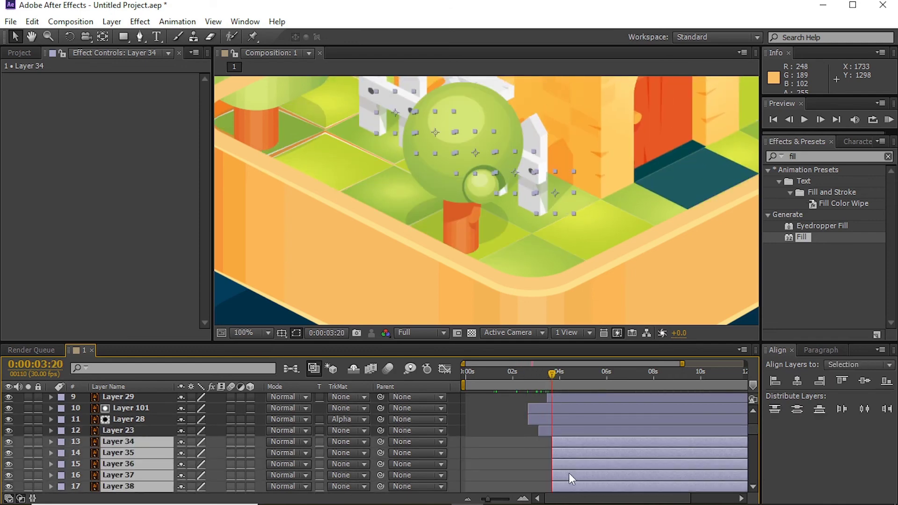
key("ctrl+bracketleft")
key("ctrl+bracketleft")
key("ctrl+bracketleft")
key("ctrl+bracketleft")
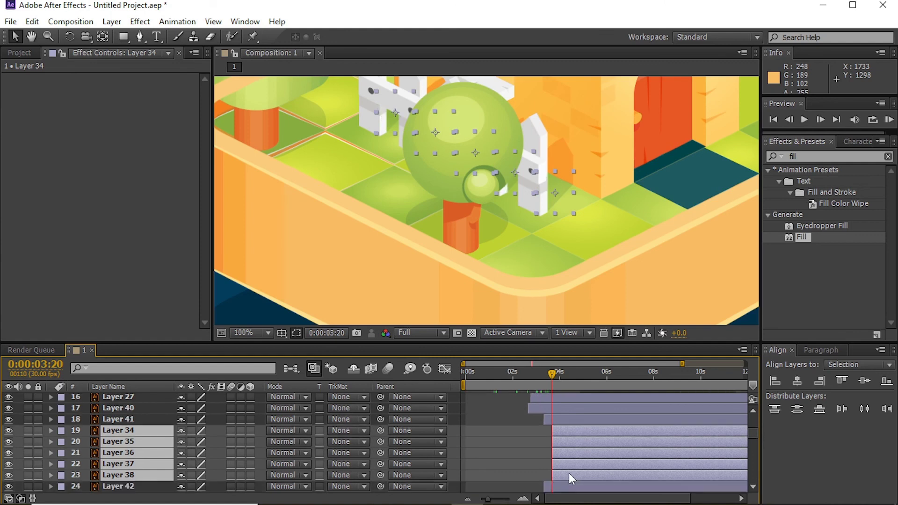
left_click(537, 431)
left_click_drag(543, 384, 540, 383)
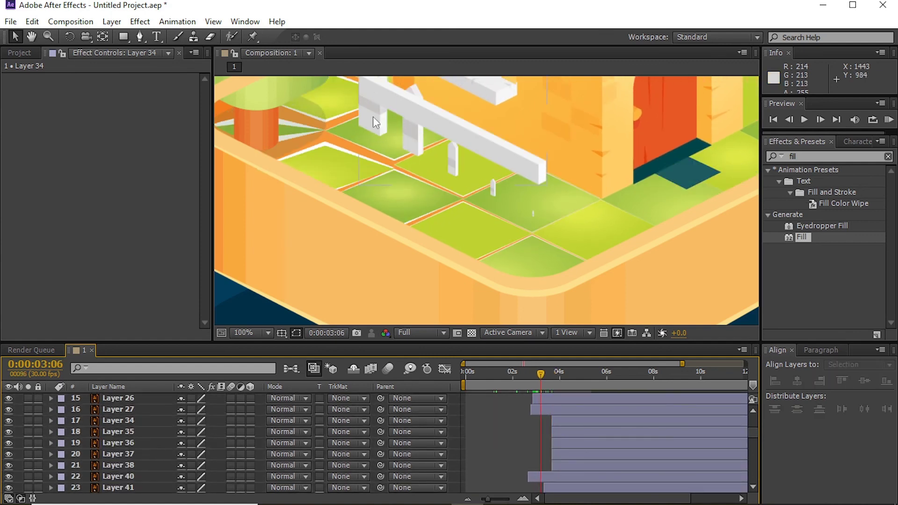
Stagger the in-points of fence Layers 37–34, from 2:26 through 3:02 and 3:03.
left_click(549, 465)
left_click(531, 374)
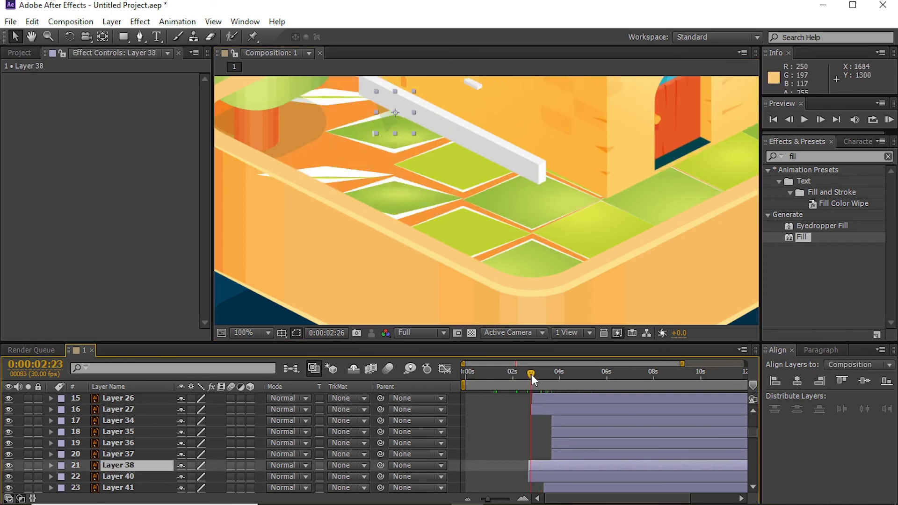
left_click(523, 499)
left_click(540, 374)
left_click(582, 457)
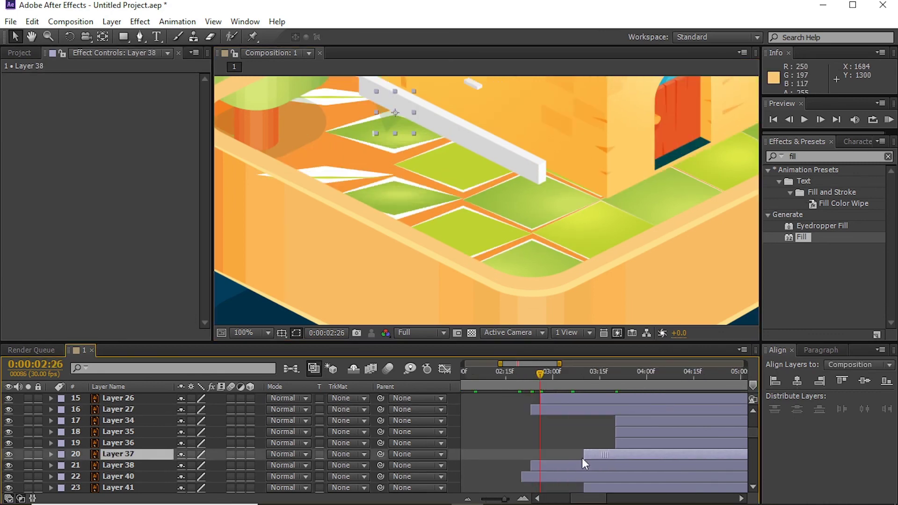
key("[")
scroll(562, 462, "up", 1)
left_click(549, 374)
left_click_drag(657, 476, 576, 477)
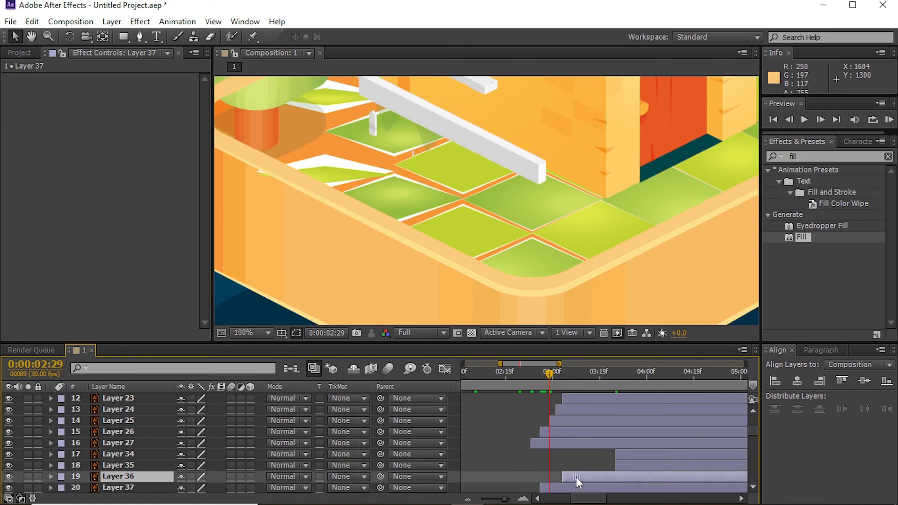
left_click(554, 374)
left_click(591, 467)
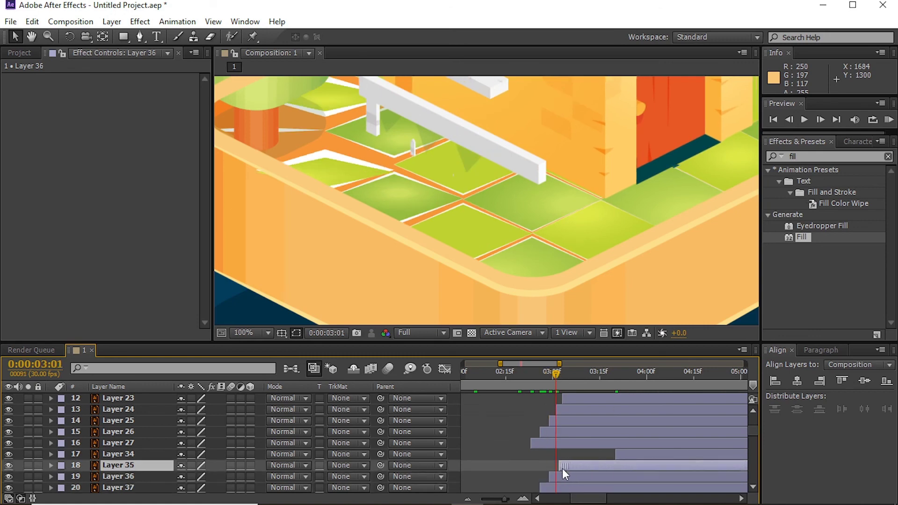
key("[")
left_click(559, 378)
left_click(640, 457)
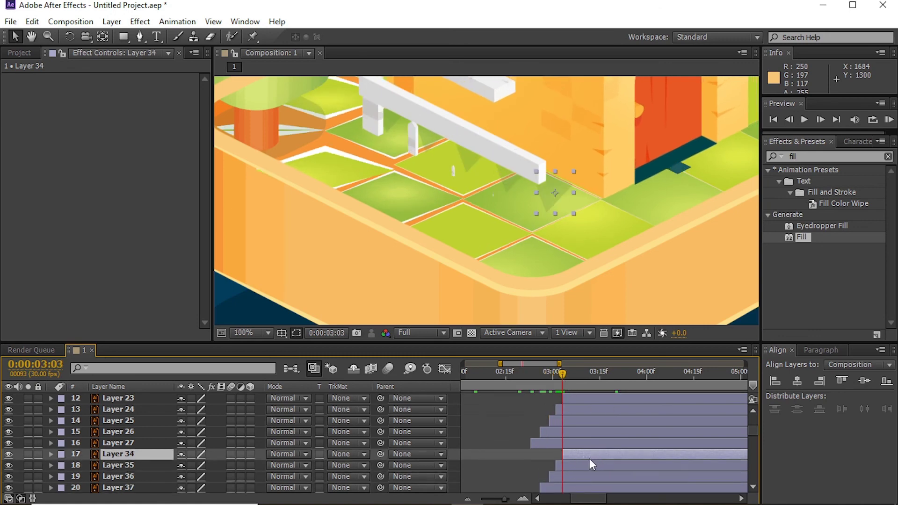
key("[")
scroll(589, 458, "down", 1)
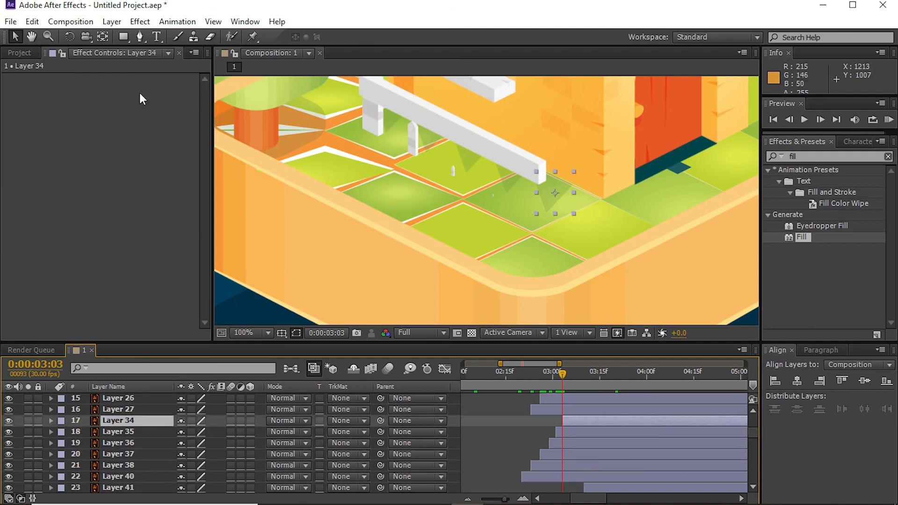
Adjust the anchor points of the small fence posts with Pan Behind.
key("y")
left_click(563, 432)
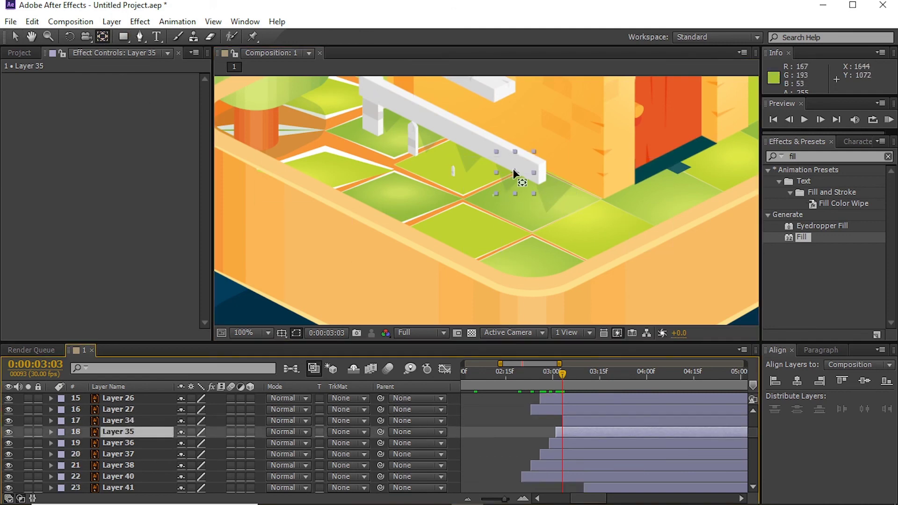
left_click(552, 442)
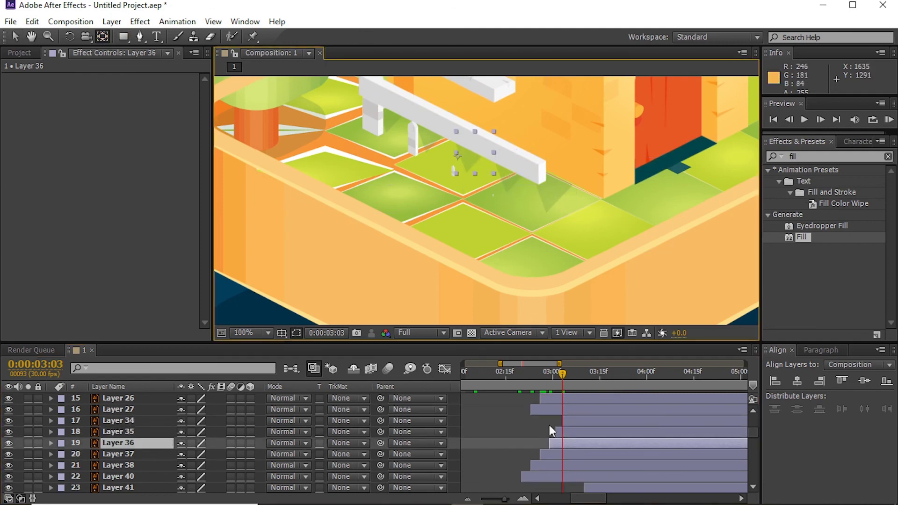
left_click(554, 454)
left_click(387, 115)
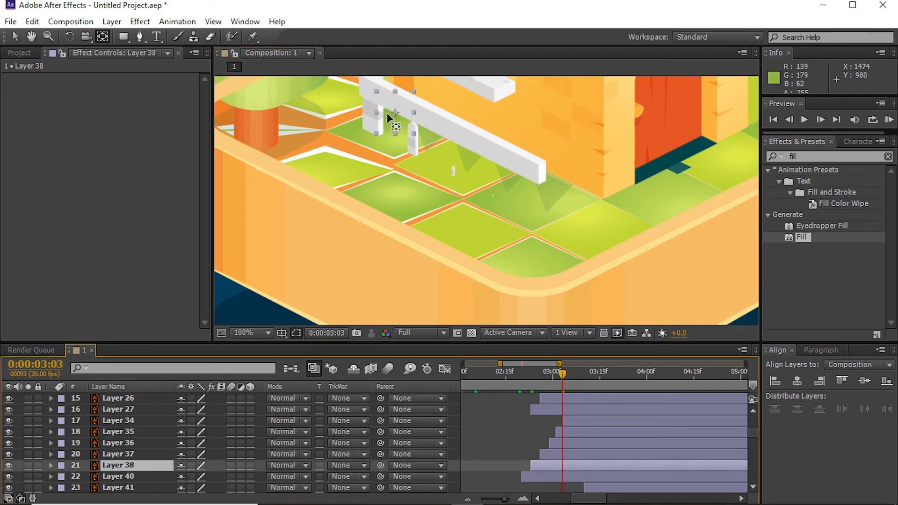
key("v")
Shift fence Layers 34–38 later and start Layer 38 slightly earlier.
left_click_drag(307, 175, 420, 84)
left_click_drag(560, 442, 569, 442)
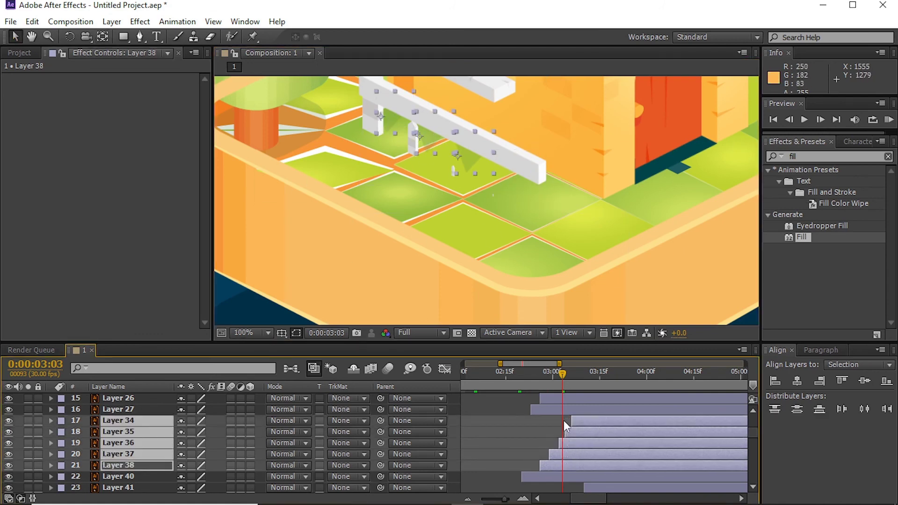
left_click(542, 380)
left_click(551, 464)
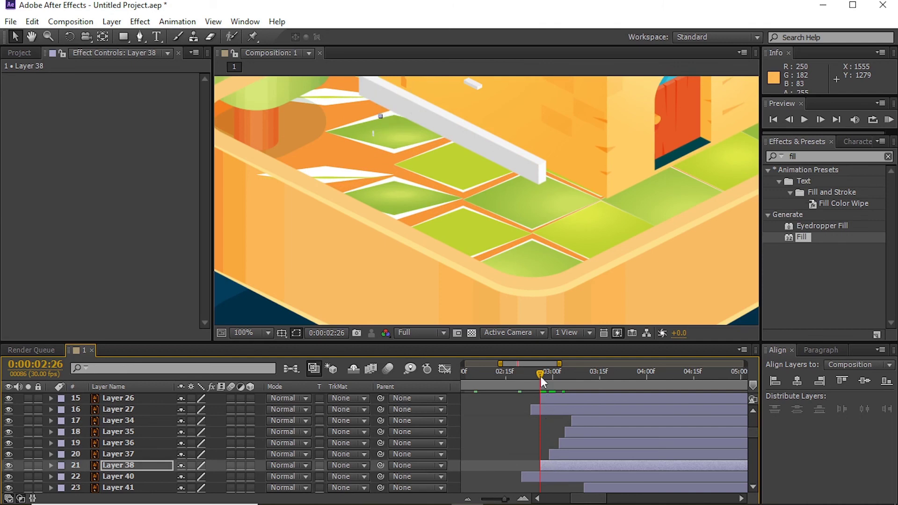
left_click_drag(540, 377, 553, 364)
Step through the fence post layers to check their staggered pop-in up to 3:13.
key("ctrl+Up")
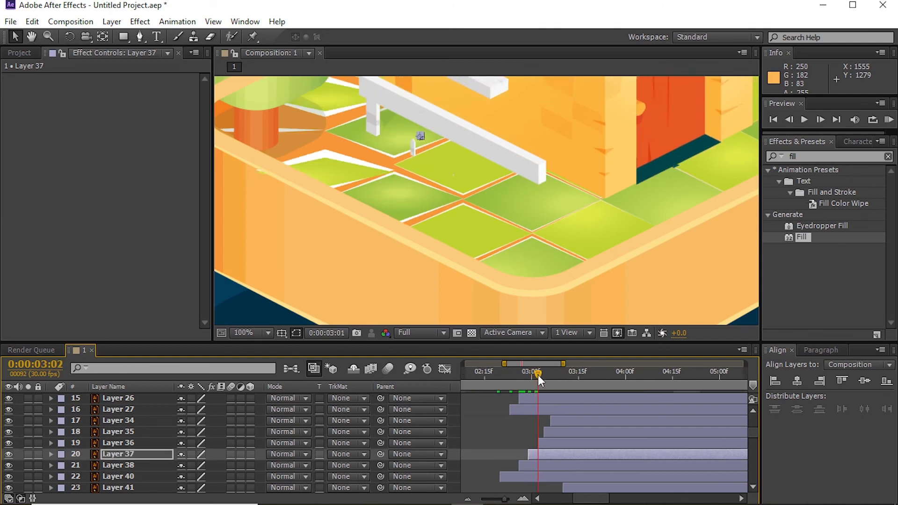
left_click(538, 373)
key("ctrl+Up")
key("Page_Down")
key("Page_Down")
key("ctrl+Up")
key("Page_Down")
key("Page_Down")
key("ctrl+Up")
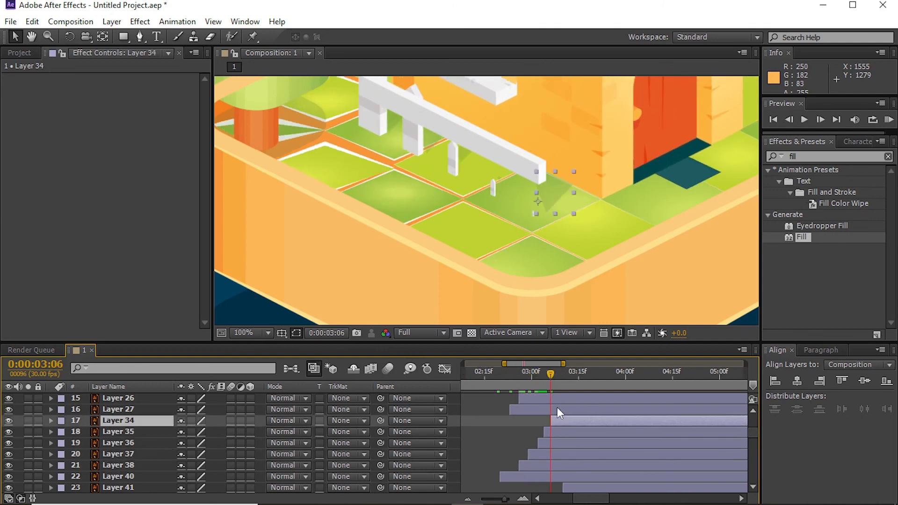
left_click_drag(537, 374, 572, 388)
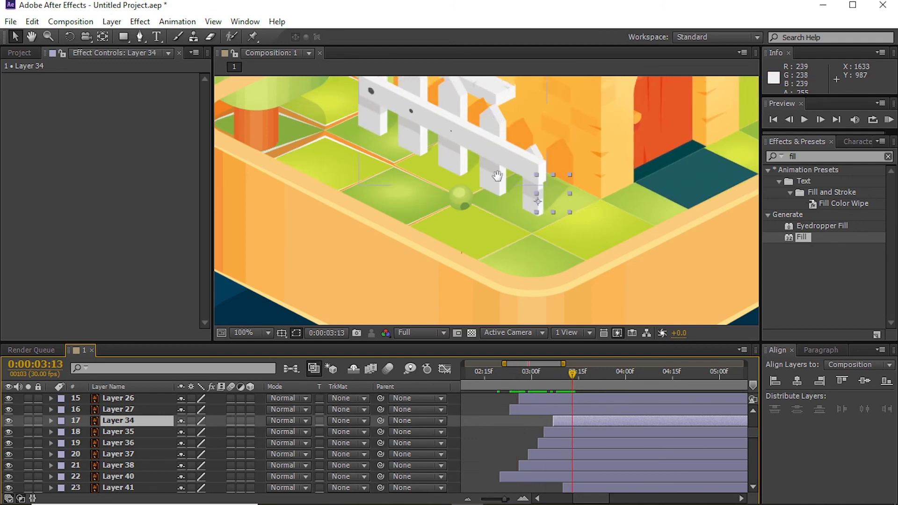
scroll(395, 146, "up", 4)
scroll(519, 430, "down", 3)
scroll(524, 440, "down", 3)
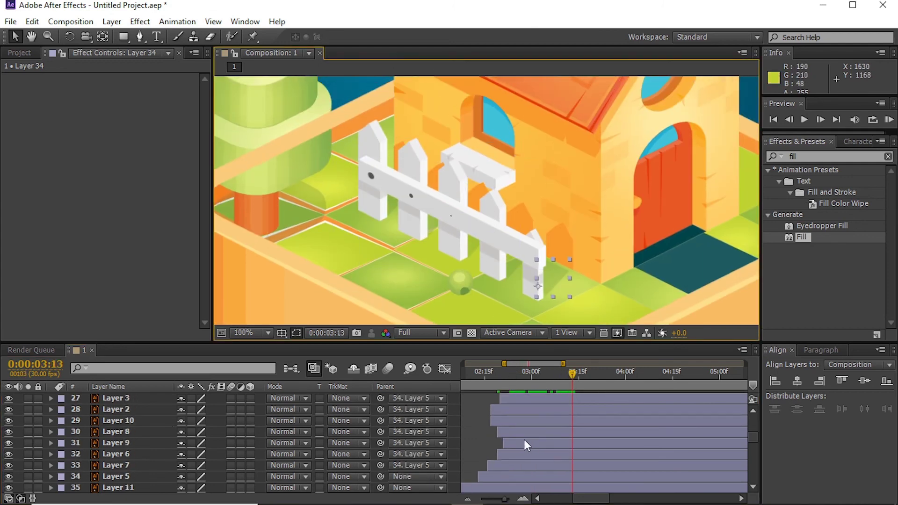
scroll(526, 421, "down", 2)
Precompose shadow Layers 41–44 into a comp named 'shadows' and move it up one row.
left_click(562, 235)
scroll(586, 437, "up", 2)
scroll(585, 438, "up", 2)
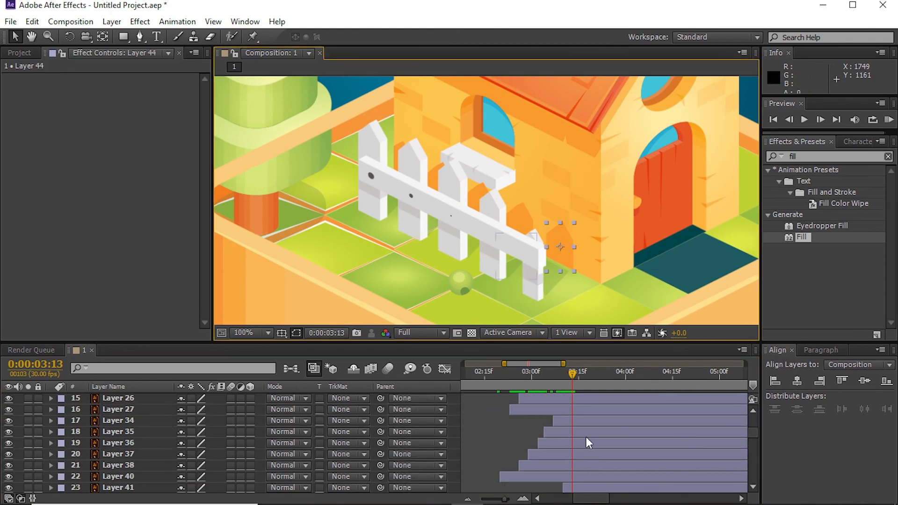
scroll(580, 428, "up", 1)
scroll(575, 419, "up", 1)
left_click(558, 423, "shift")
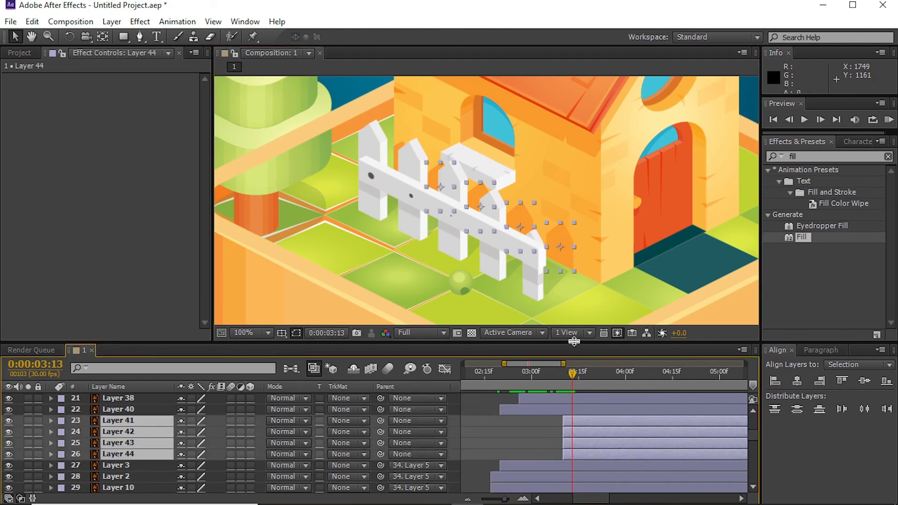
right_click(568, 312)
left_click(603, 421)
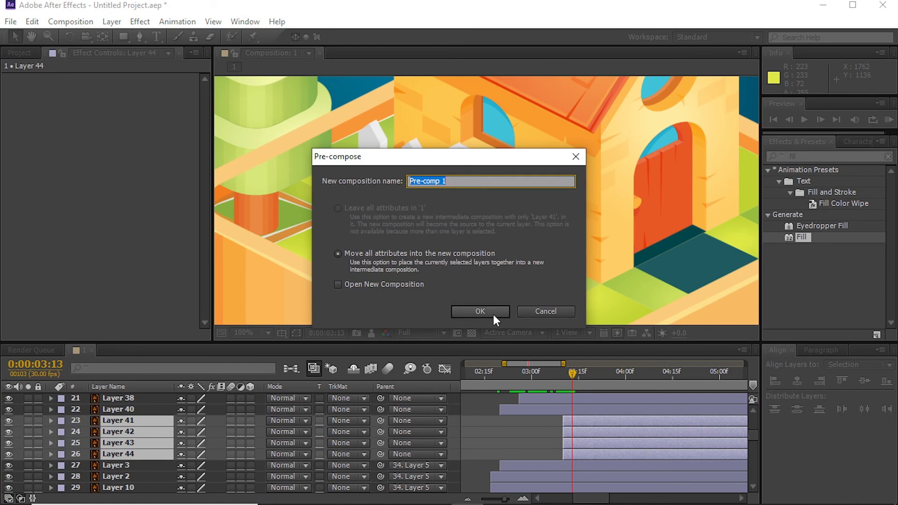
type("shadows")
key("Return")
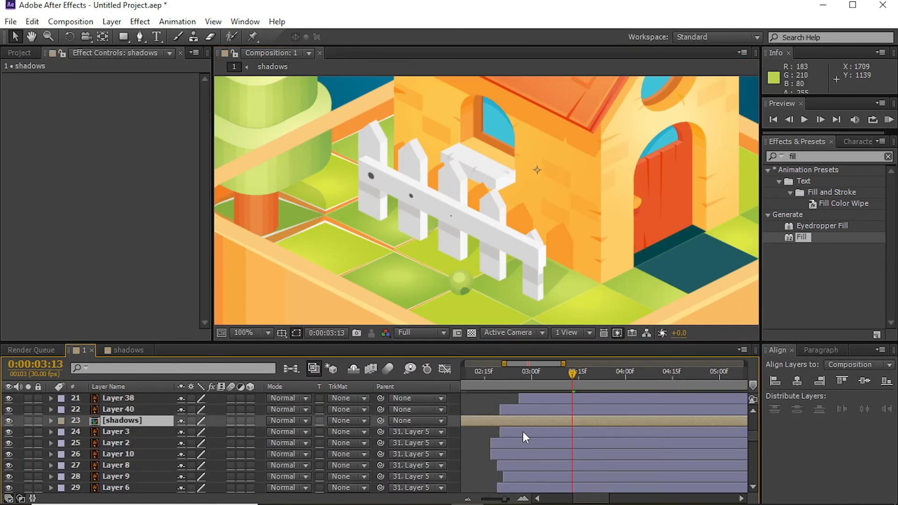
left_click_drag(507, 432, 507, 411)
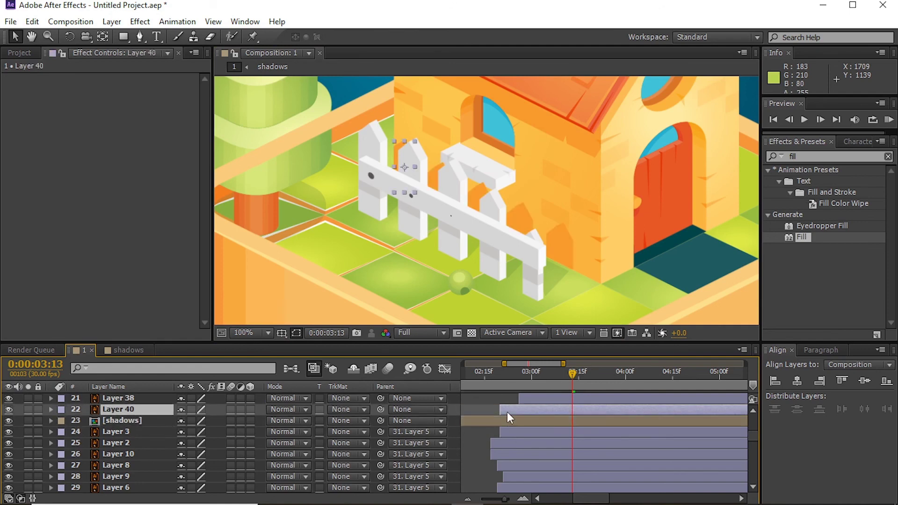
Inside the shadows precomp, make all five shadow layers start at 0 seconds.
double_click(500, 412)
left_click(578, 444)
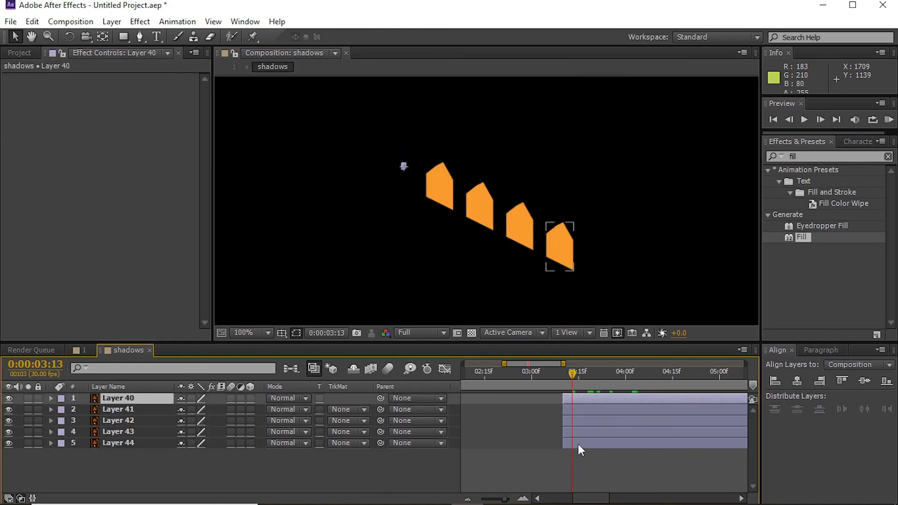
key("ctrl+a")
left_click_drag(568, 428, 508, 428)
key("Home")
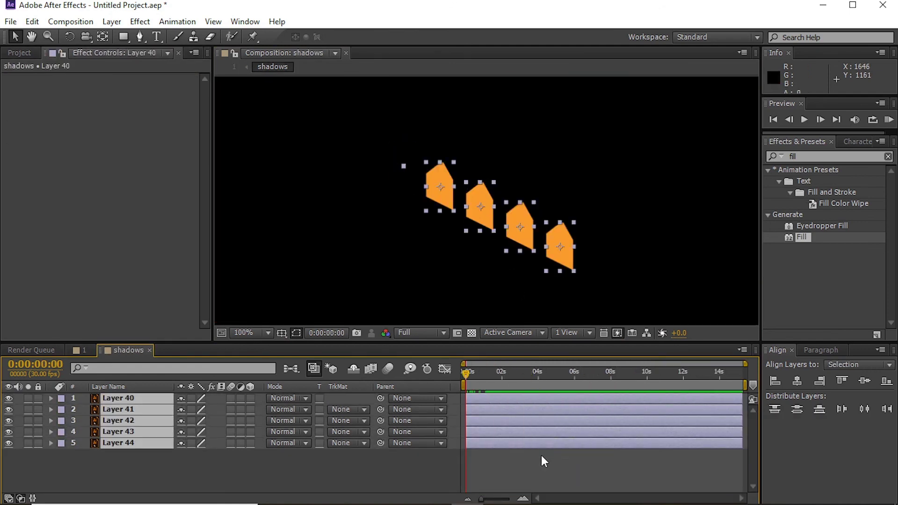
left_click(540, 456)
left_click(481, 371)
Keyframe Position on all five shadow layers so they rise up into place.
left_click(493, 395)
key("s")
key("ctrl+a")
key("Home")
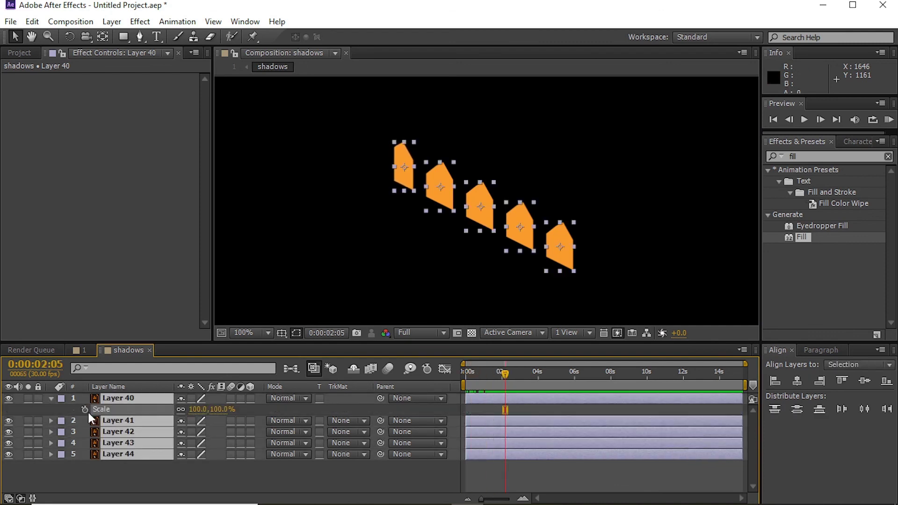
key("p")
key("alt+shift+p")
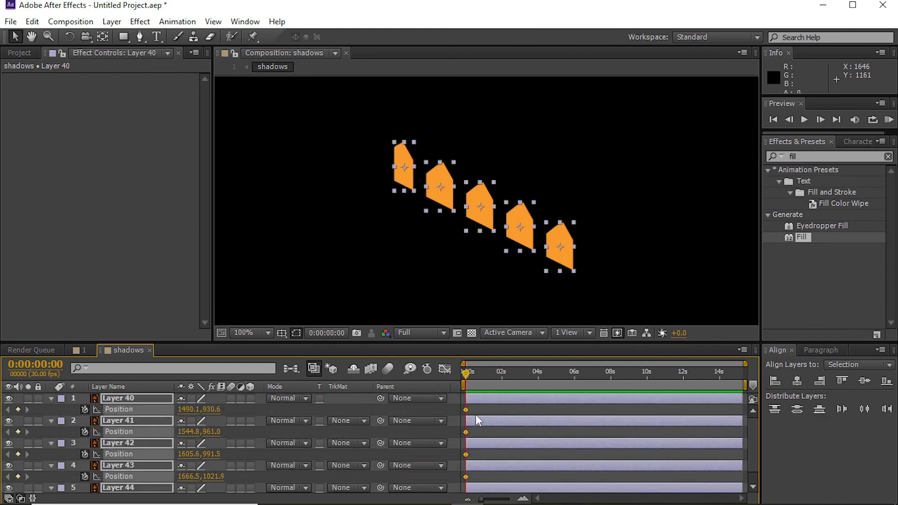
left_click_drag(483, 253, 485, 315)
left_click_drag(503, 403, 482, 482)
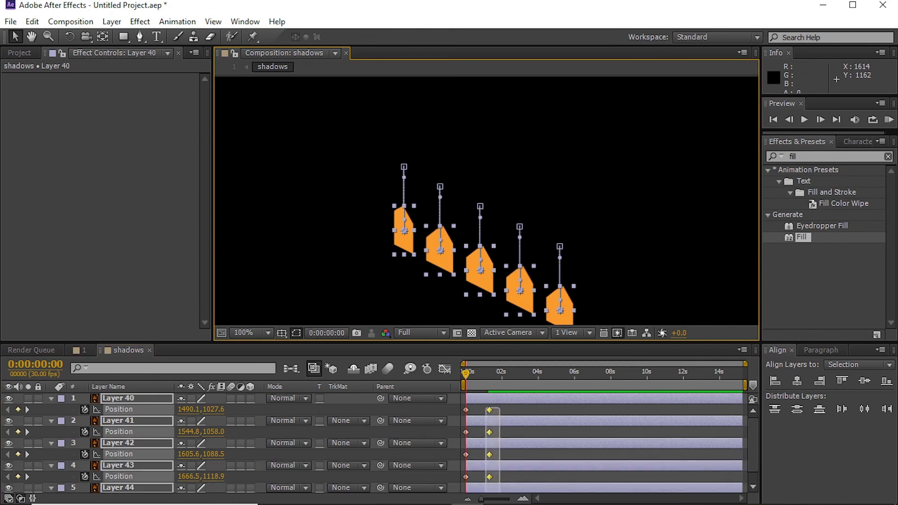
scroll(505, 465, "down", 1)
Ease the Position keyframes so the rise starts fast and settles slowly.
key("shift+F3")
key("F9")
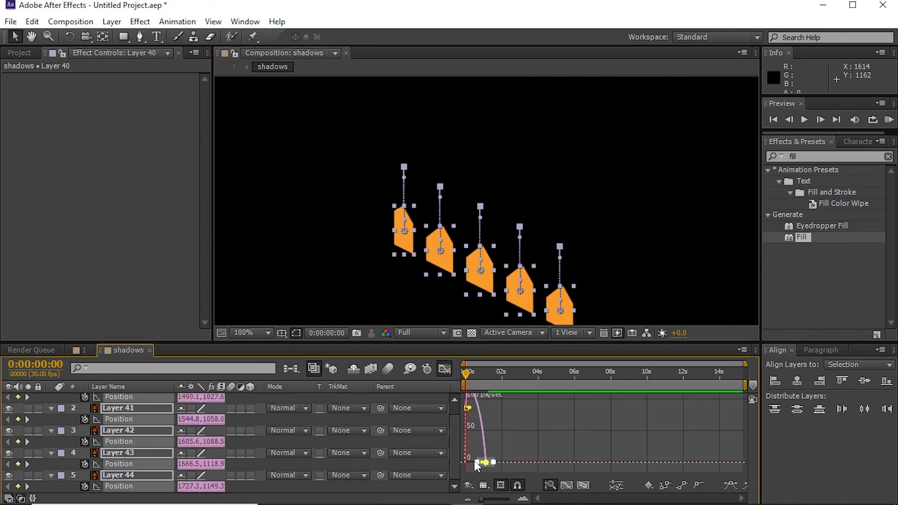
left_click_drag(554, 463, 521, 462)
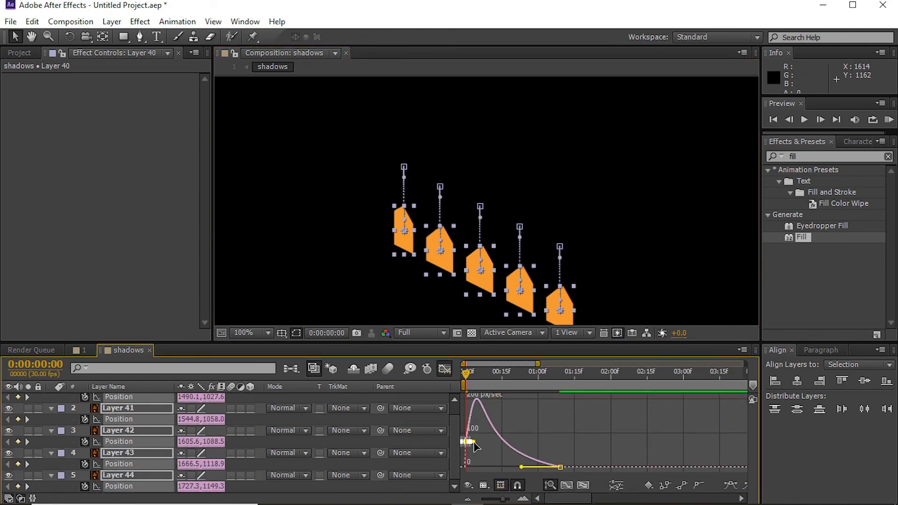
left_click_drag(473, 415, 481, 462)
key("shift+F3")
Stagger Layers 41–44 to start after Layer 40 and preview the sequence.
left_click(482, 417)
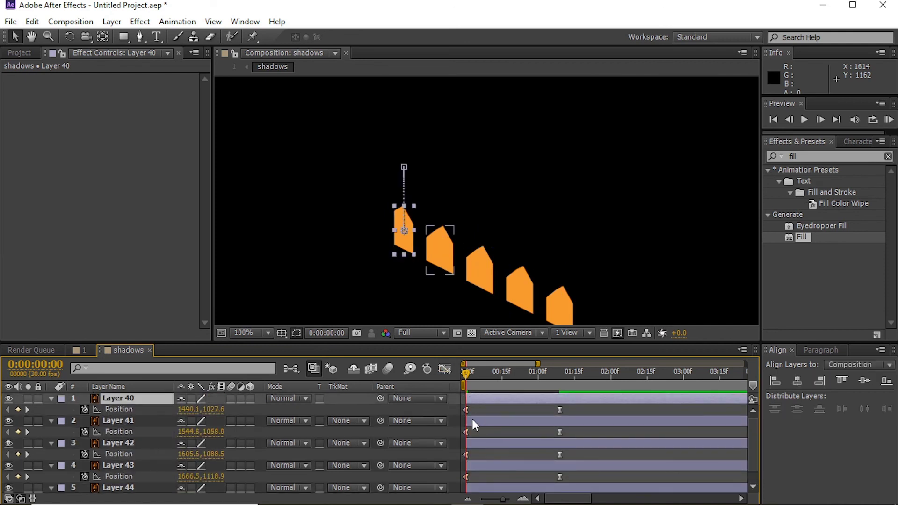
left_click(475, 472)
scroll(475, 471, "up", 2)
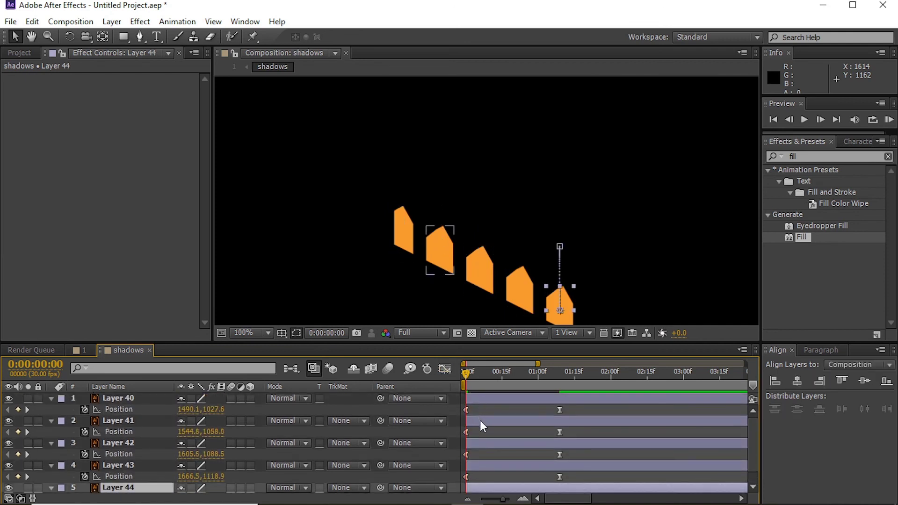
mouse_move(480, 419)
left_mouse_down()
mouse_move(489, 420)
mouse_move(489, 445)
mouse_move(481, 419)
left_mouse_up()
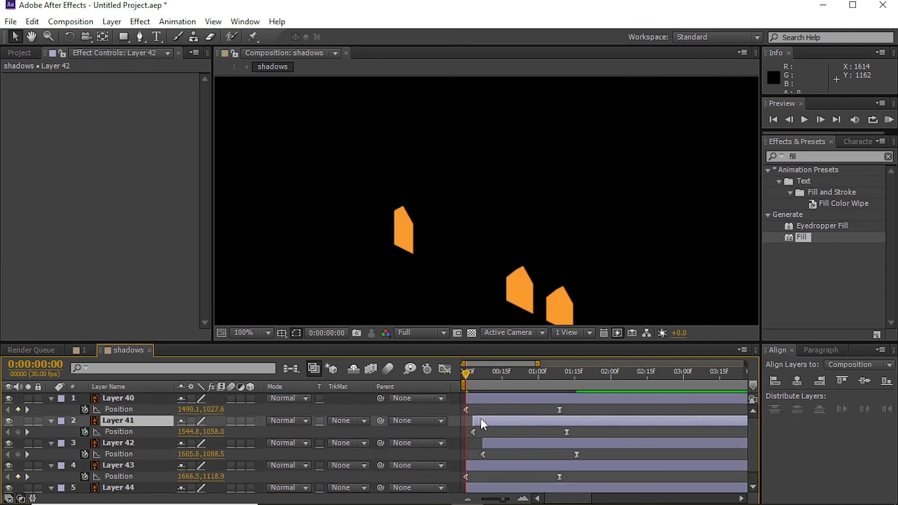
left_click(484, 445)
left_click_drag(480, 467, 509, 470)
scroll(499, 463, "down", 1)
left_click(484, 373)
left_click_drag(497, 387, 571, 387)
In comp 1 at 03:06, draw a four-point mask over the house wall.
left_click(80, 350)
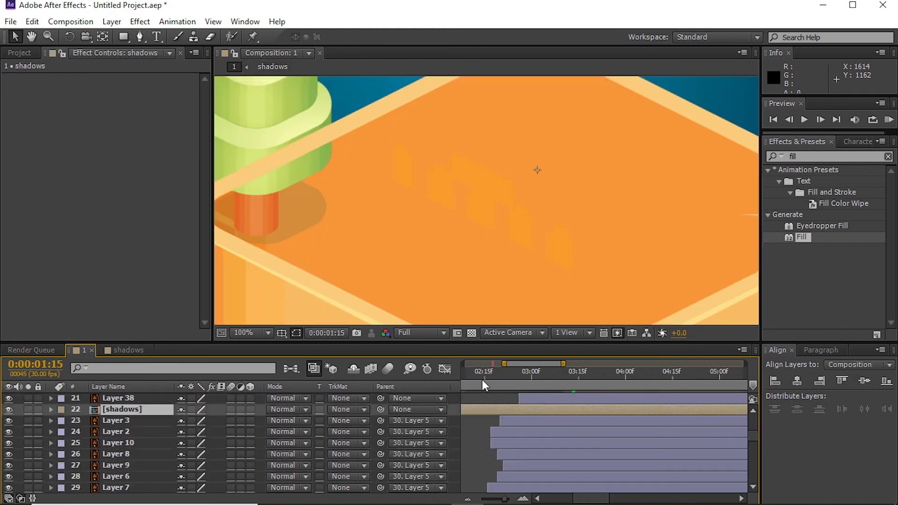
left_click_drag(481, 379, 560, 382)
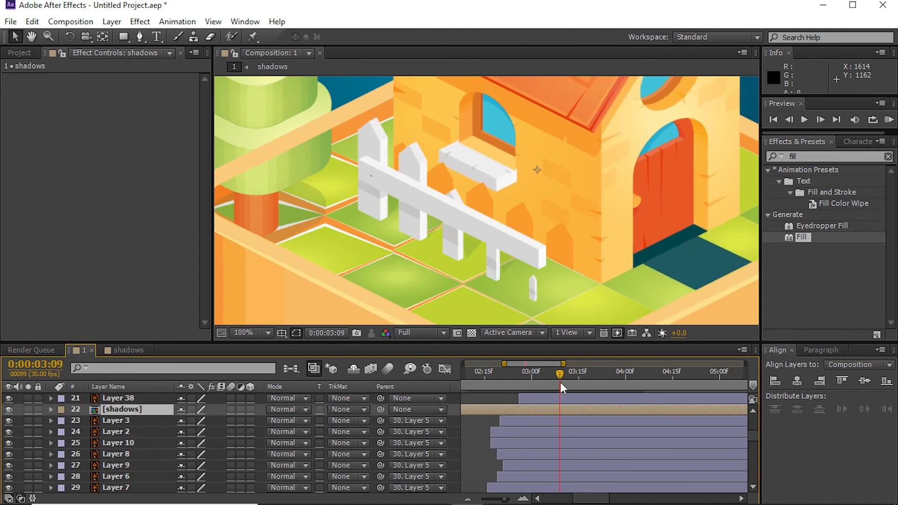
left_click(140, 37)
left_click(602, 282)
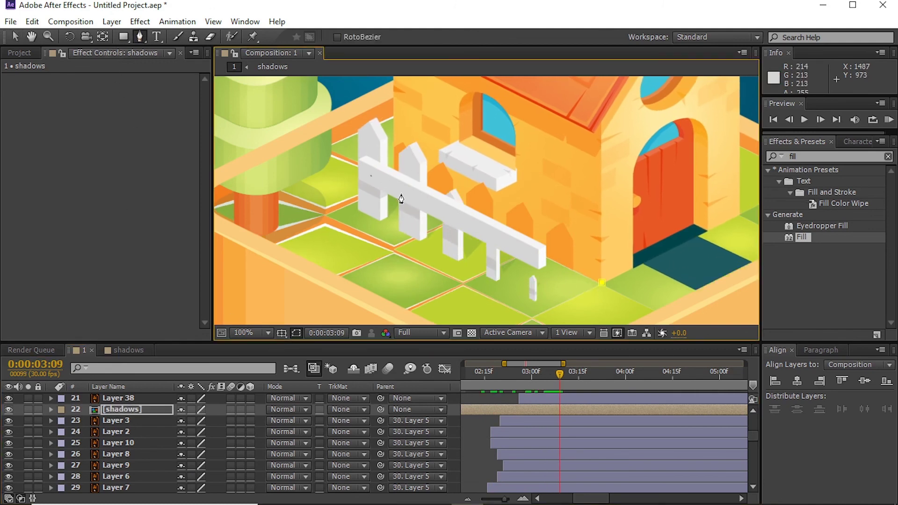
left_click(394, 185)
left_click(394, 97)
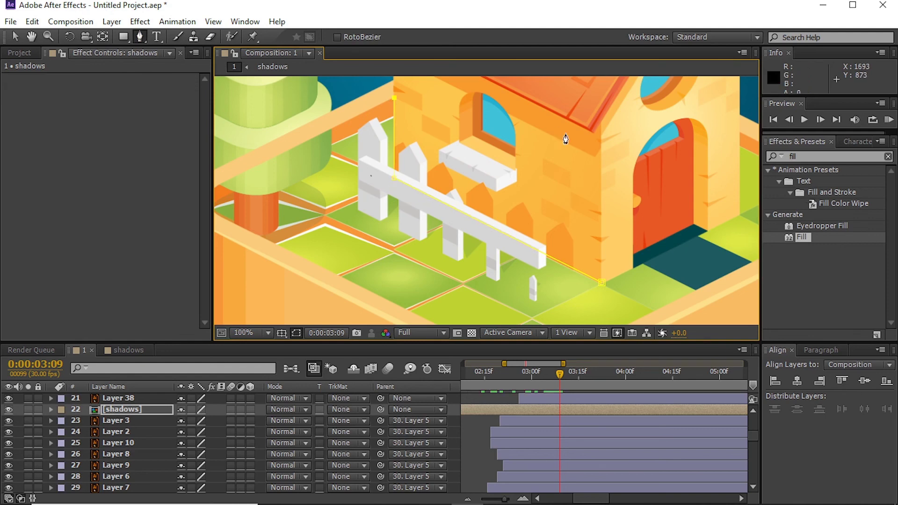
left_click(599, 163)
left_click(602, 283)
Make the shadows layer start around 03:00 and preview it appearing on the wall.
left_click(525, 385)
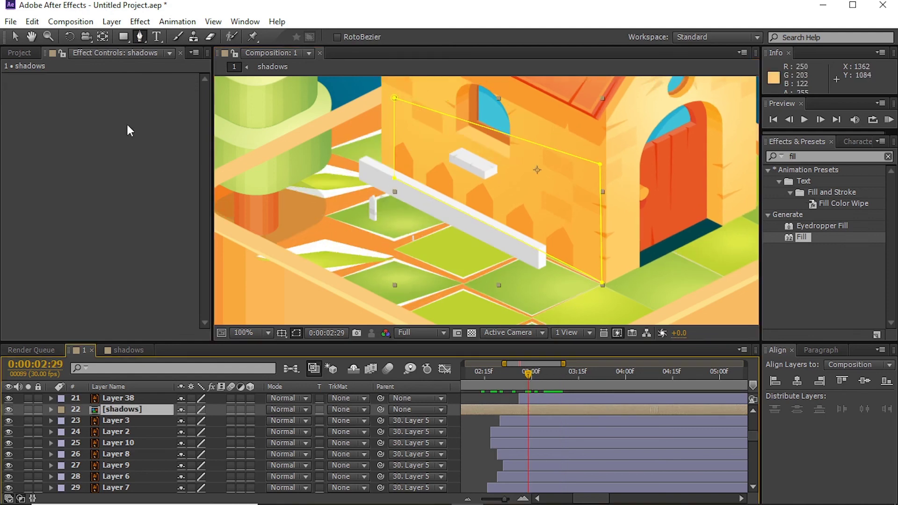
key("v")
mouse_move(489, 411)
left_mouse_down()
mouse_move(712, 412)
mouse_move(591, 414)
left_mouse_up()
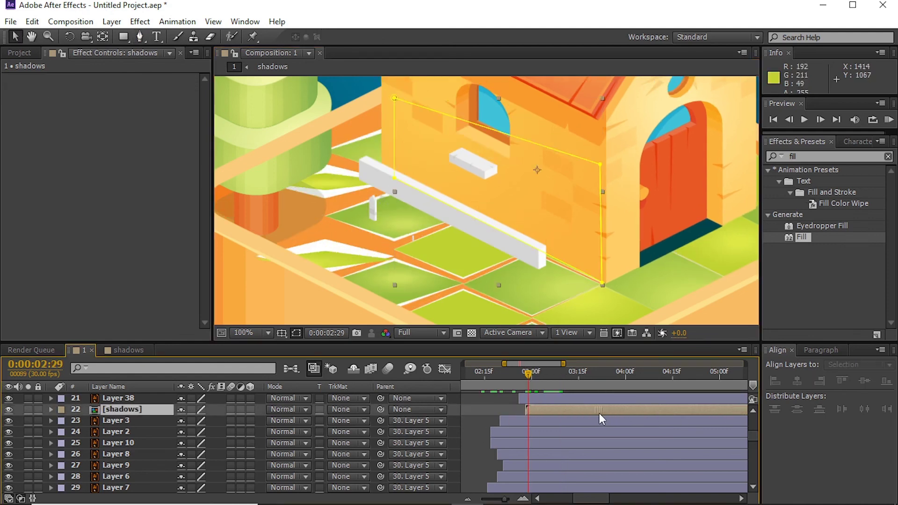
left_click_drag(546, 381, 663, 378)
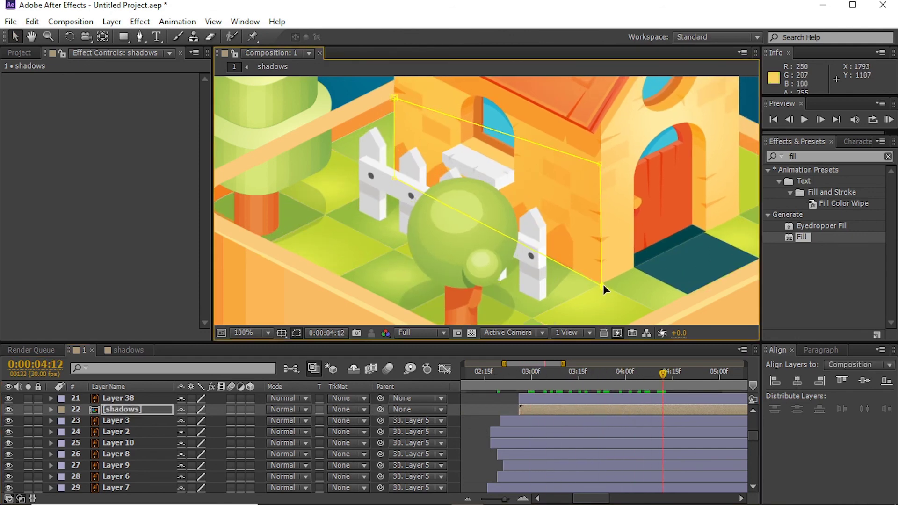
left_click(524, 380)
left_click_drag(530, 380, 666, 372)
Review the house at 03:29 and lock Layer 20 against accidental edits.
scroll(581, 194, "down", 4)
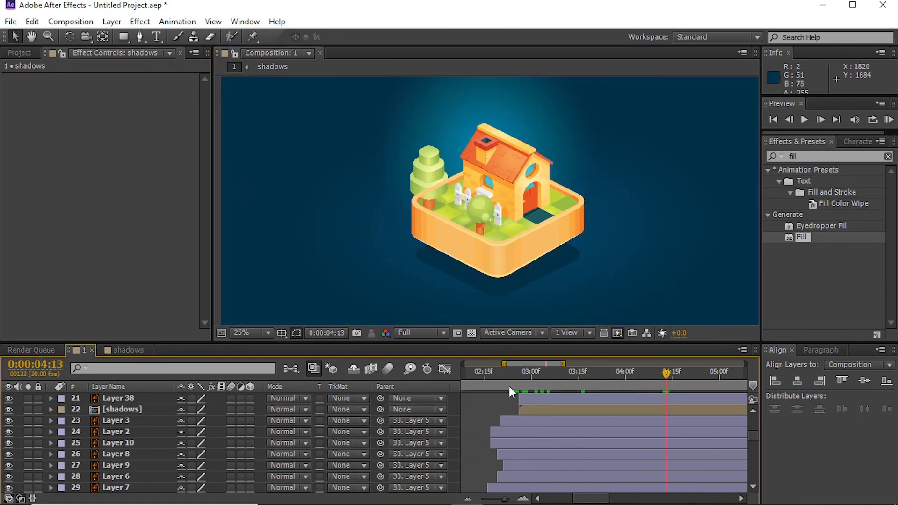
left_click_drag(508, 381, 621, 376)
scroll(486, 201, "up", 2)
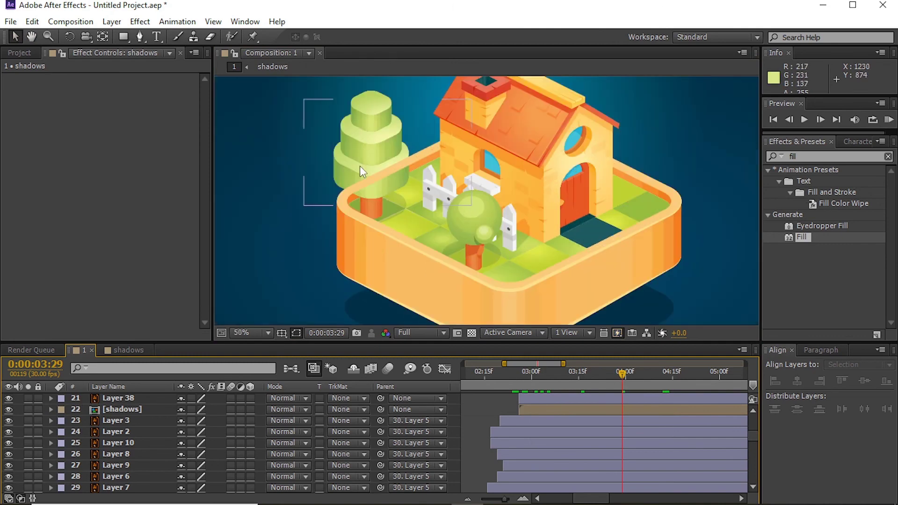
left_click(357, 136)
scroll(532, 425, "down", 3)
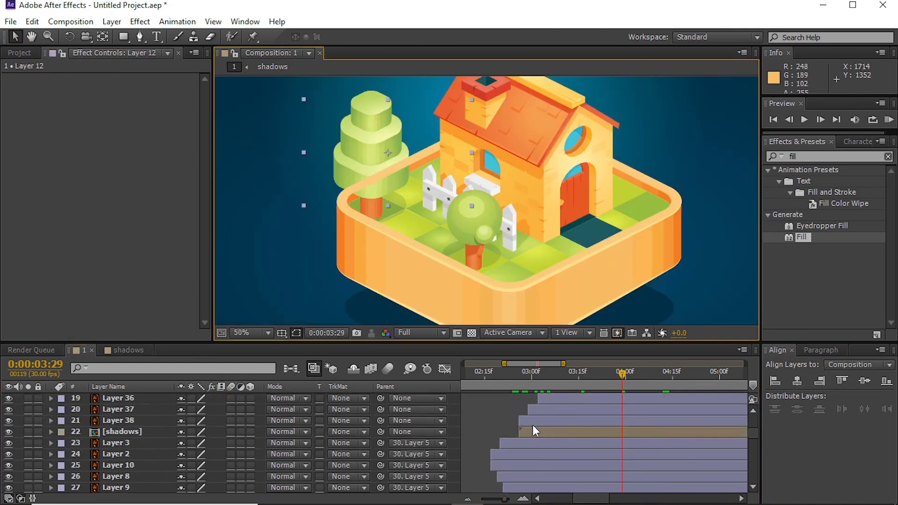
scroll(501, 419, "down", 3)
scroll(499, 428, "up", 1)
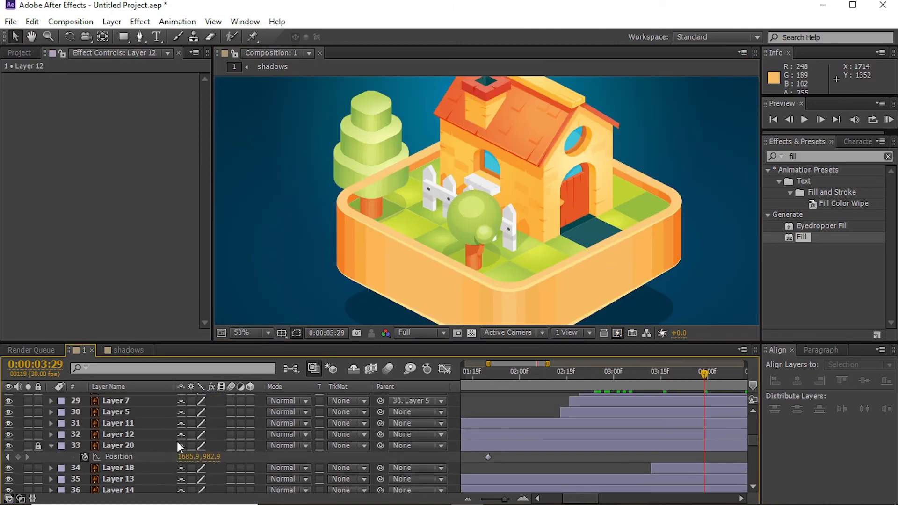
left_click(33, 446)
left_click(38, 445)
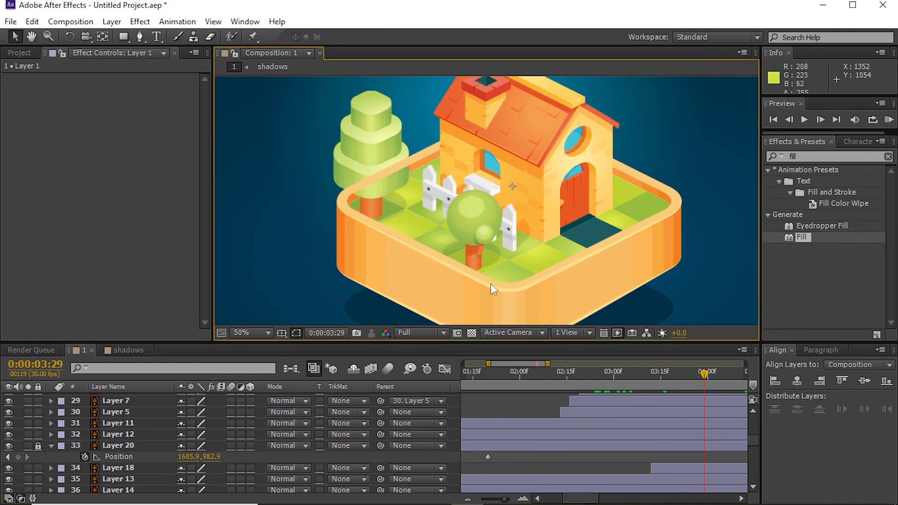
Bring the tall tree's Layers 11–13 to the top of the layer stack.
left_click(412, 157)
left_click(501, 434, "shift")
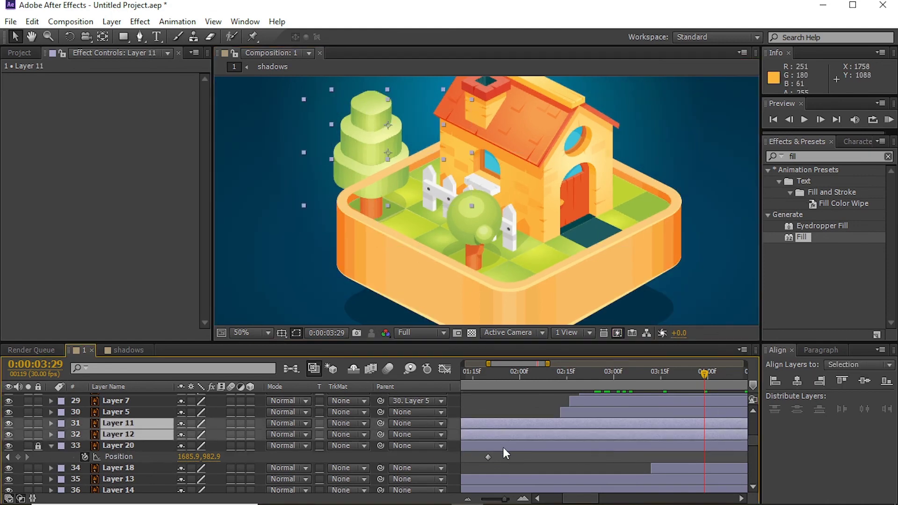
left_click(527, 478, "shift")
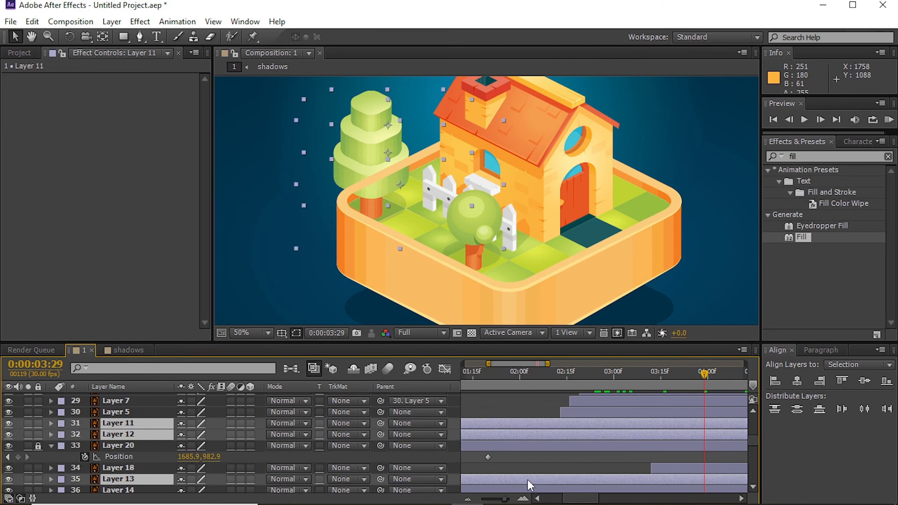
left_click(366, 128)
key("ctrl+shift+bracketright")
key("minus")
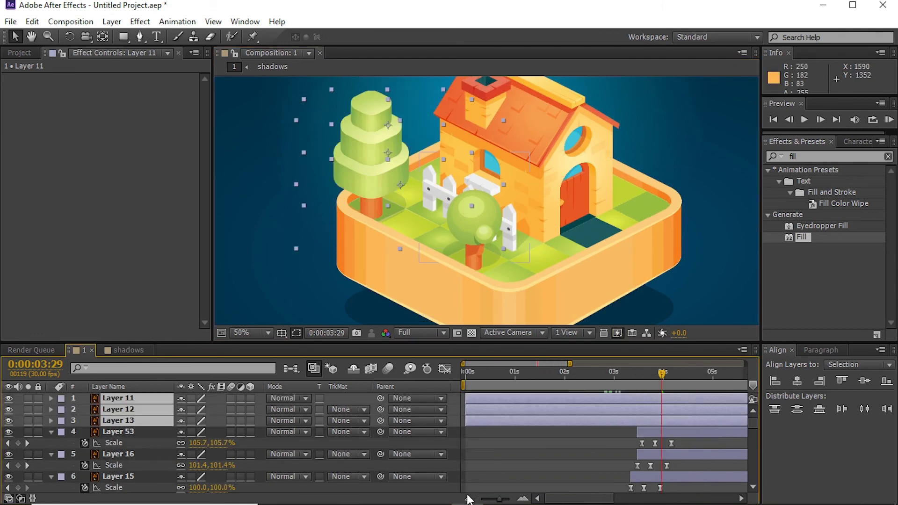
Make tree Layers 11–13 start at about 3:11, then step back two frames.
key("minus")
left_click_drag(520, 370, 555, 371)
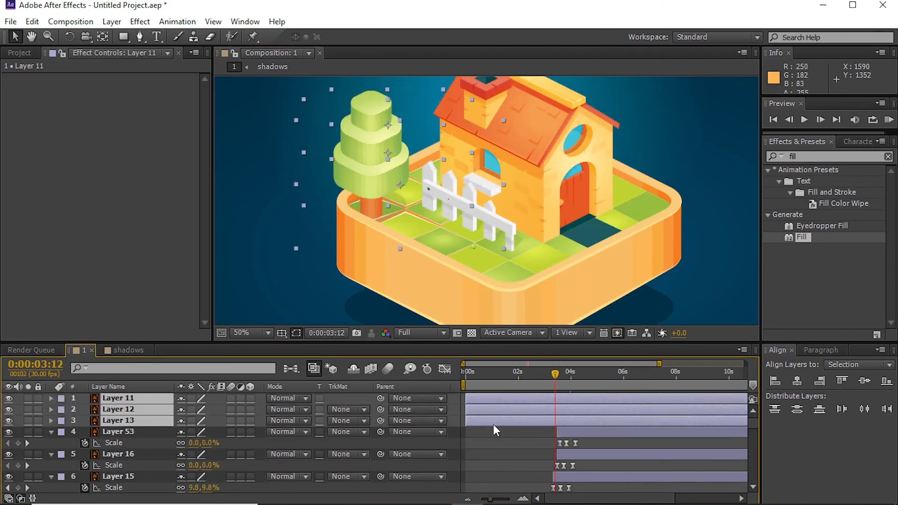
left_click_drag(493, 425, 576, 415)
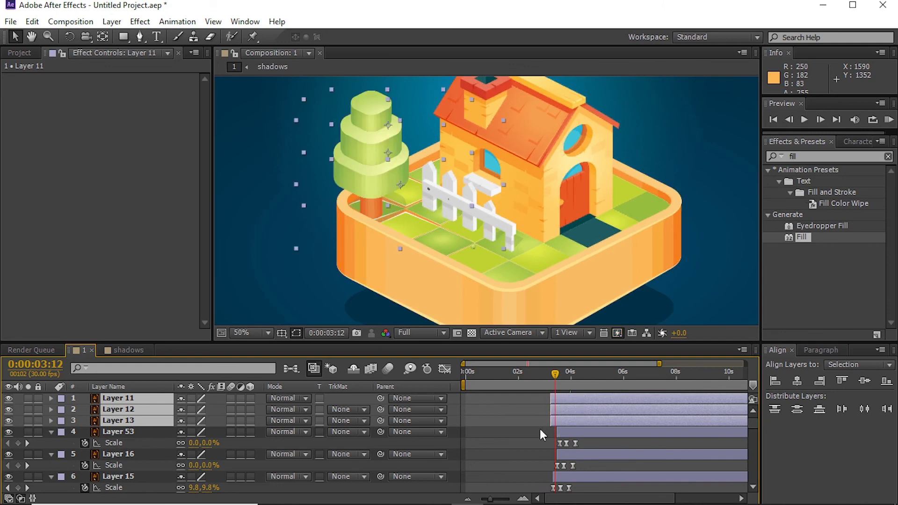
left_click(551, 420)
key("Page_Up")
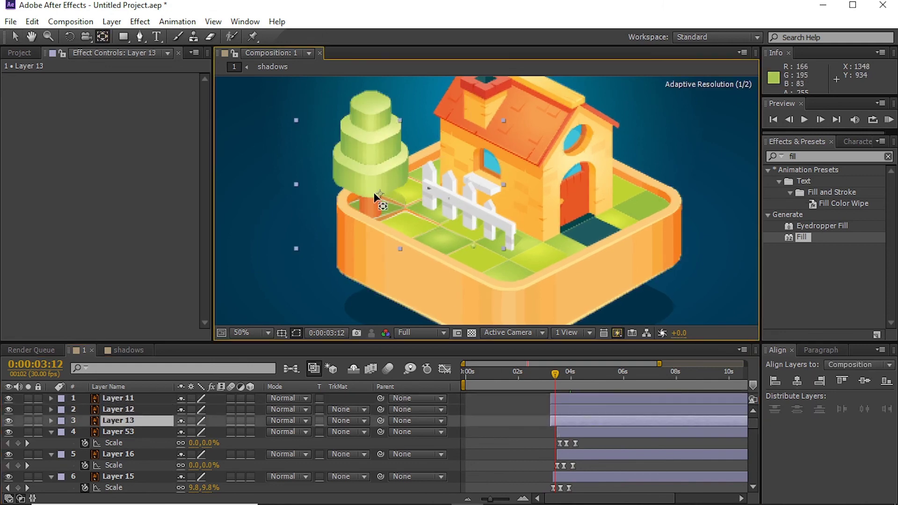
key("Page_Up")
Reselect tree Layers 11–13 and shift their start to around 3:06.
left_click(381, 168)
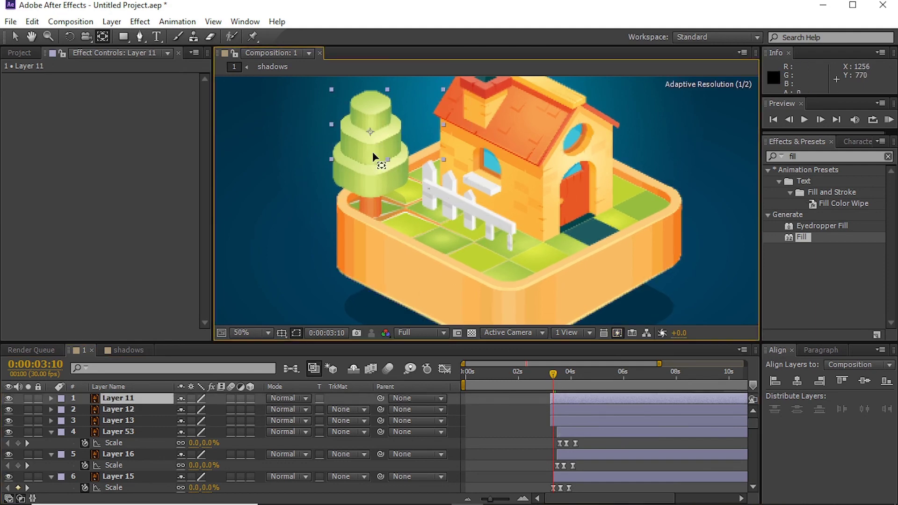
left_click(373, 156, "shift")
left_click(551, 376)
left_click_drag(560, 418, 549, 383)
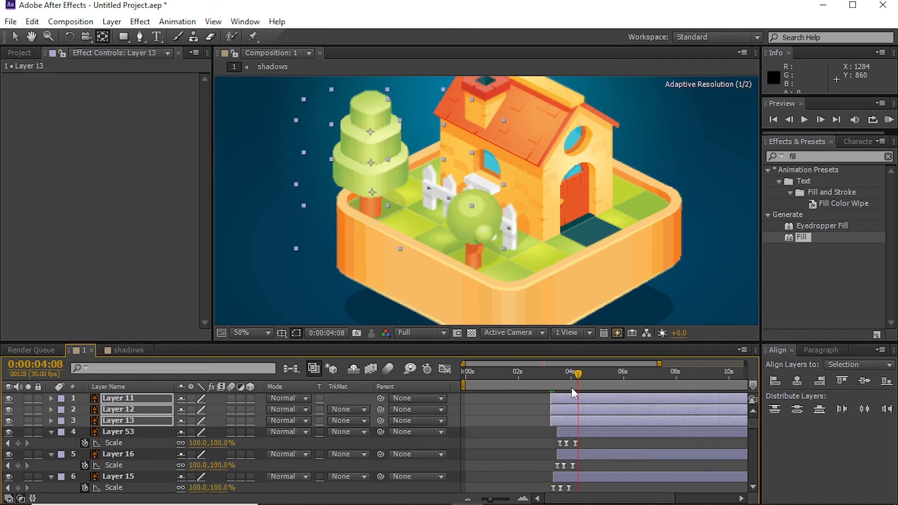
left_click(584, 117)
Try Position keyframes on tree Layers 11 and 12, then undo them.
scroll(561, 122, "up", 1)
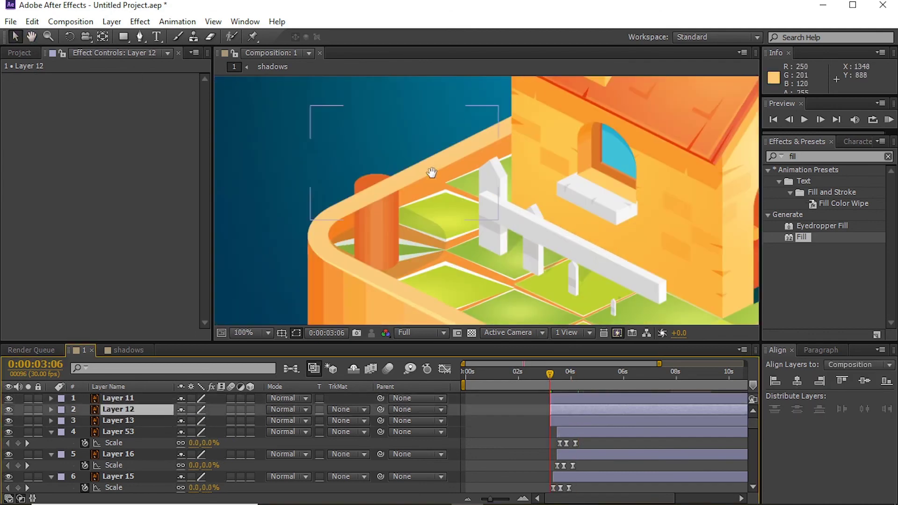
mouse_move(557, 375)
left_mouse_down()
mouse_move(564, 380)
mouse_move(549, 380)
mouse_move(562, 410)
mouse_move(571, 410)
mouse_move(567, 381)
mouse_move(551, 376)
left_mouse_up()
left_click(559, 399, "shift")
key("alt+shift+p")
left_click(885, 381)
left_click(418, 239)
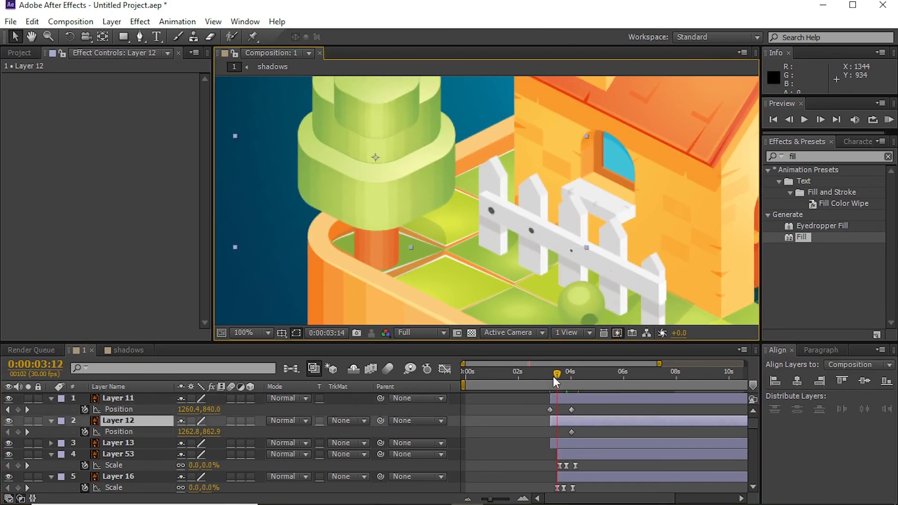
left_click_drag(375, 170, 374, 187)
key("ctrl+z")
mouse_move(551, 372)
left_mouse_down()
mouse_move(559, 372)
mouse_move(550, 373)
left_mouse_up()
scroll(474, 241, "down", 2)
key("ctrl+z")
key("ctrl+z")
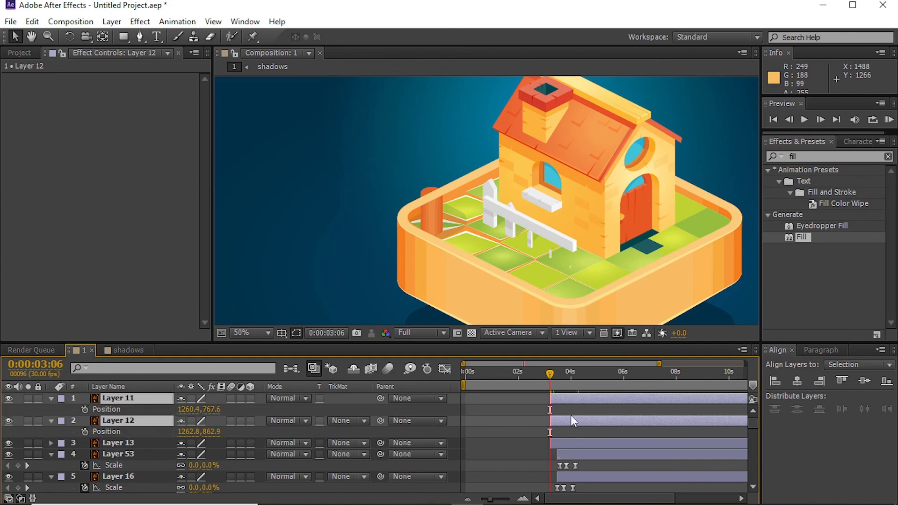
key("ctrl+z")
key("ctrl+z")
Offset Layer 12 and Layer 11 starts so the tiers follow Layer 13.
left_click(566, 403)
left_click_drag(559, 377, 560, 375)
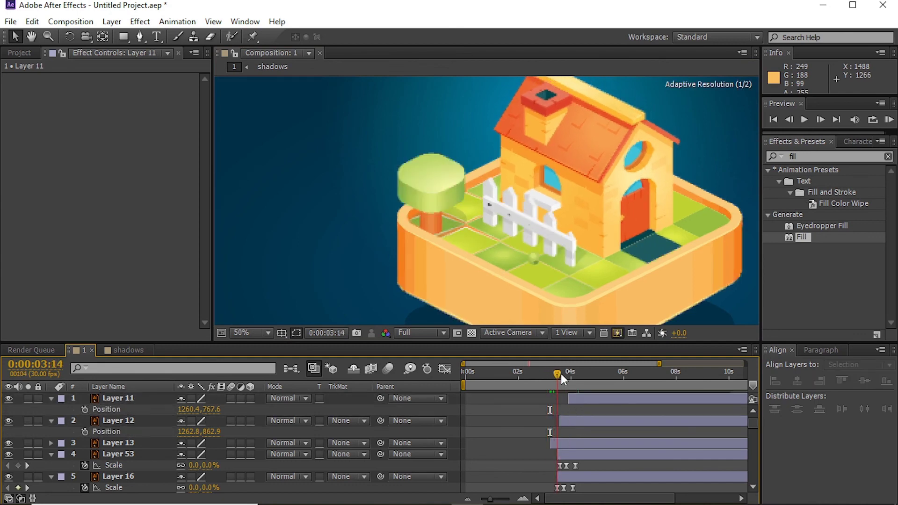
left_click_drag(576, 419, 570, 403)
left_click_drag(562, 374, 545, 377)
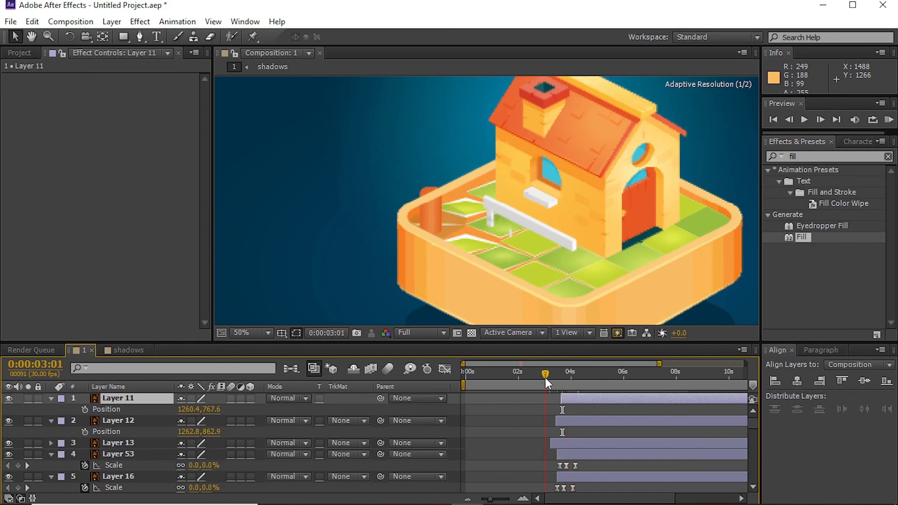
left_click(426, 206)
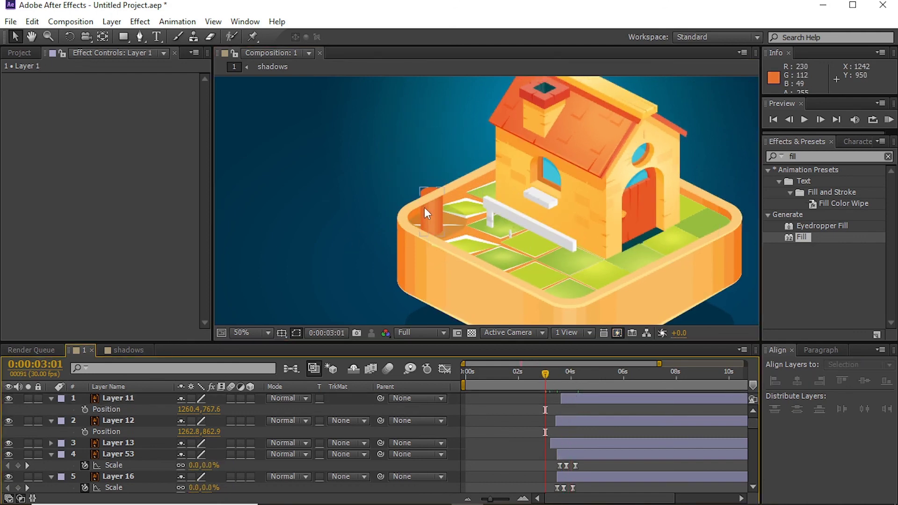
Adjust the tree stump's anchor point and bring its layer to the top.
left_click(424, 206)
key("y")
left_click_drag(422, 213, 432, 237)
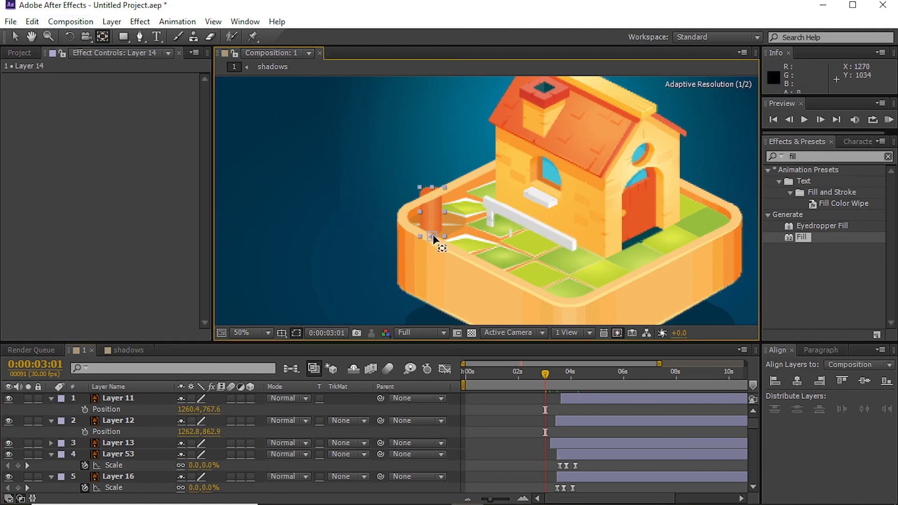
key("ctrl+shift+bracketright")
Trim stump Layer 14 to start at the current time and place it below Layer 13.
left_click(525, 402)
key("v")
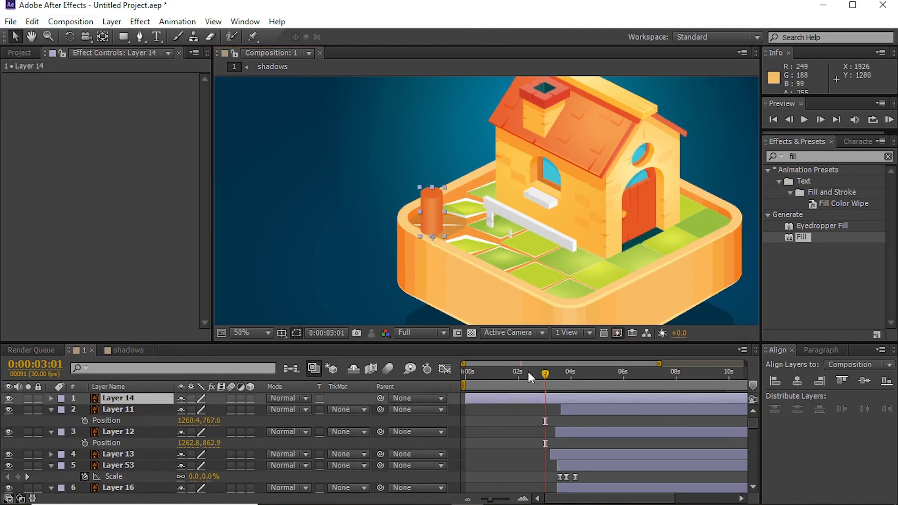
key("bracketleft")
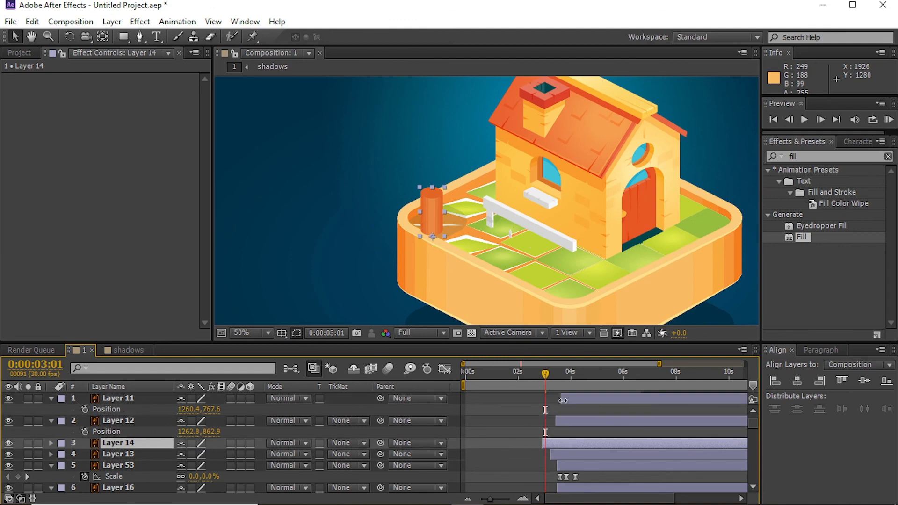
left_click_drag(562, 400, 556, 455)
left_click_drag(546, 380, 568, 392)
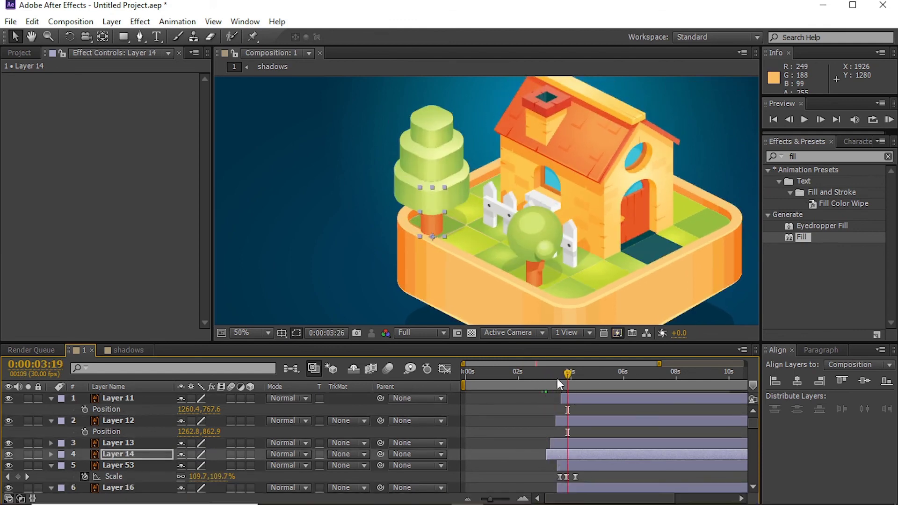
left_click_drag(569, 392, 585, 374)
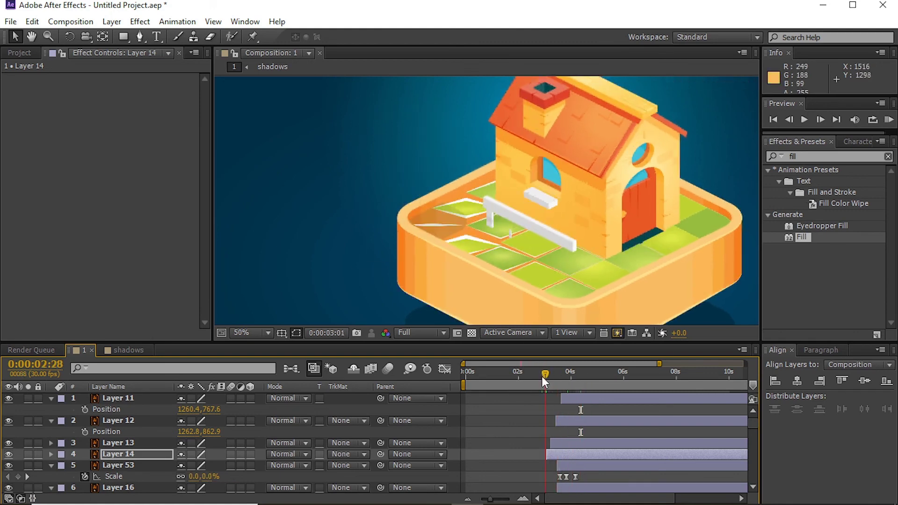
key("period")
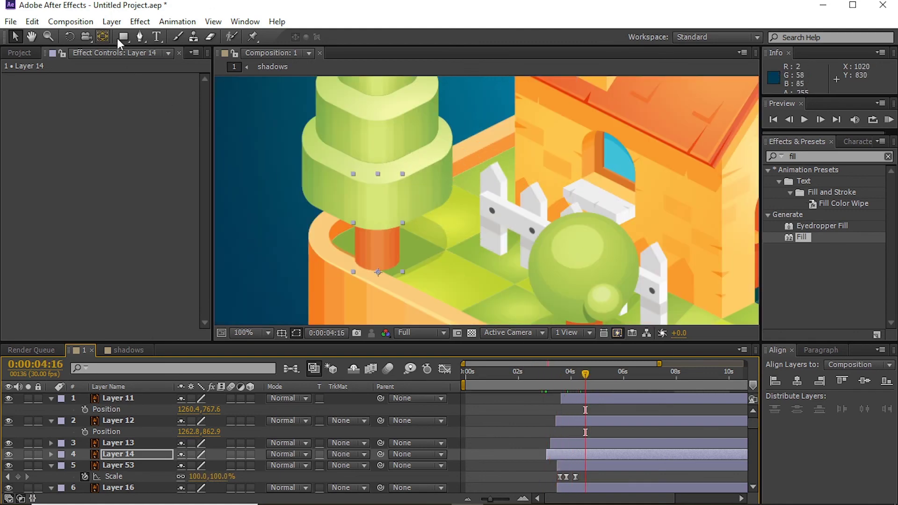
Draw Shape Layer 1 over the trunk base with the Pen tool.
key("F2")
left_click(139, 37)
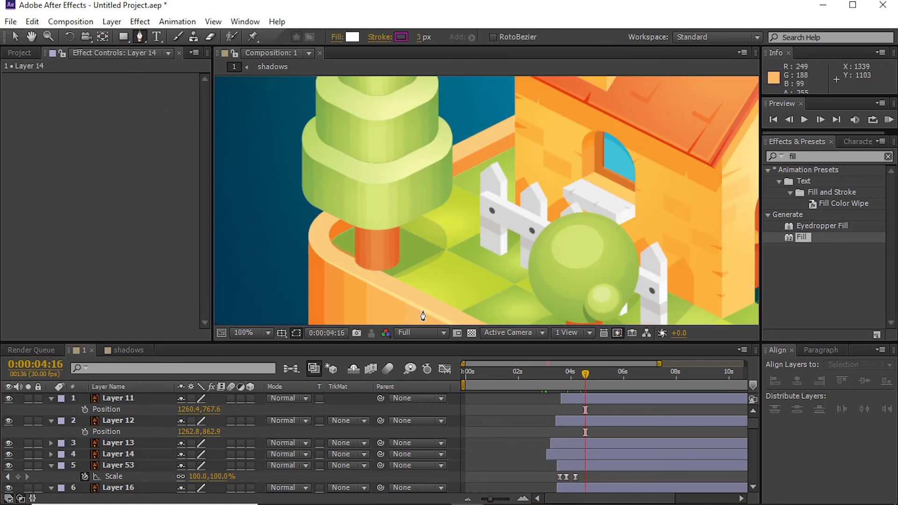
left_click(409, 284)
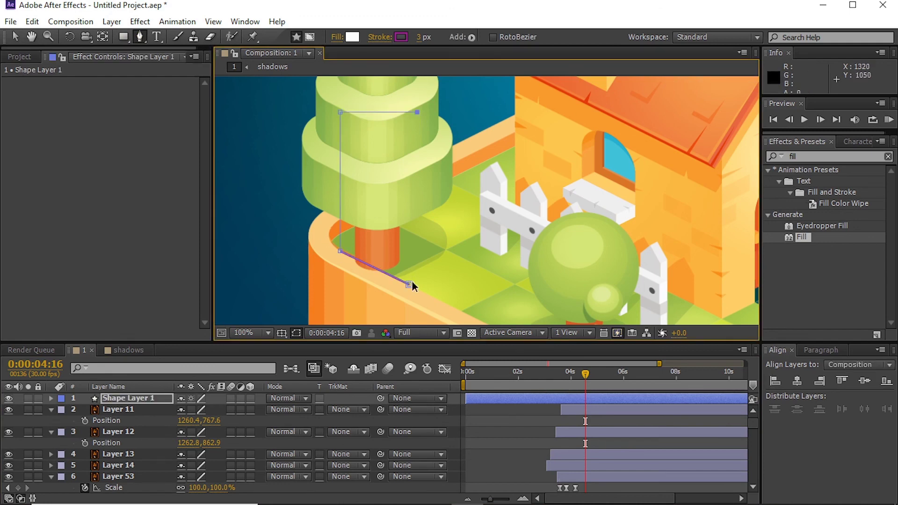
left_click(417, 112)
key("v")
Place Shape Layer 1 above Layer 14 and set it as Layer 14's Alpha Matte.
left_click(564, 463, "ctrl")
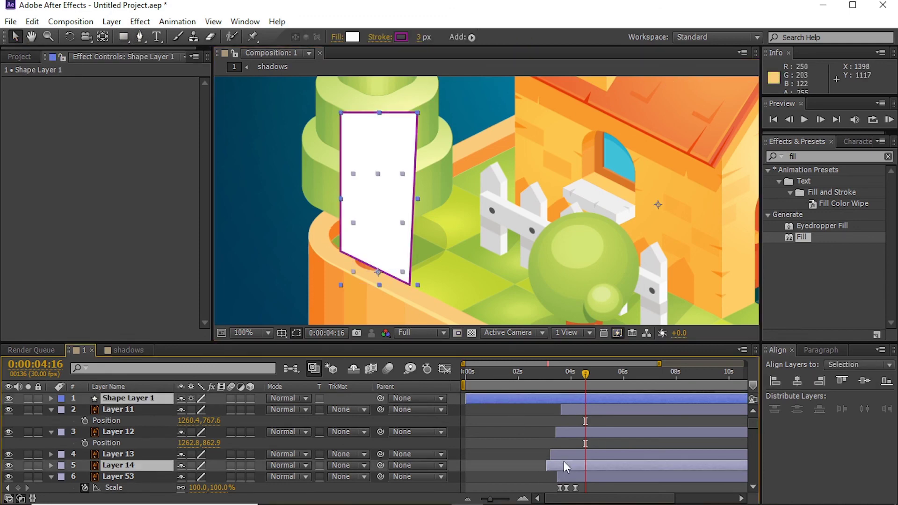
left_click(502, 421)
left_click(561, 420)
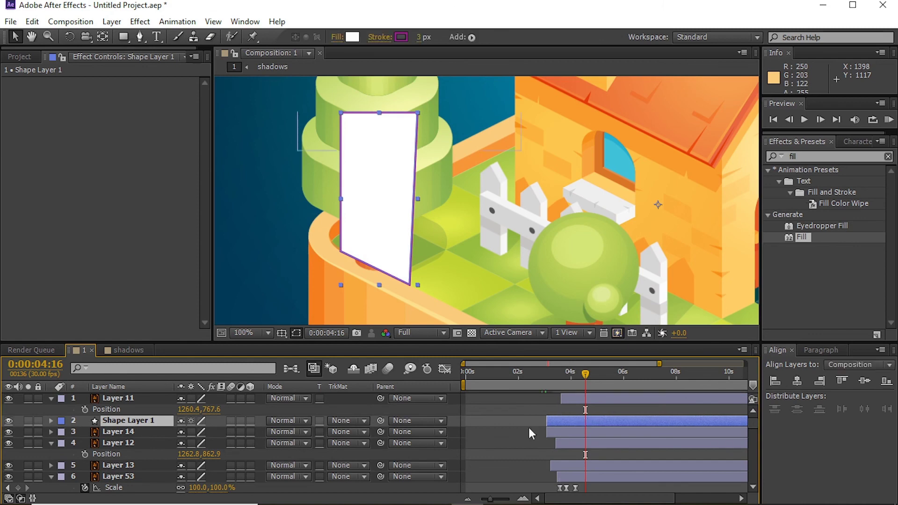
left_click(349, 431)
left_click(400, 371)
left_click_drag(549, 372, 567, 372)
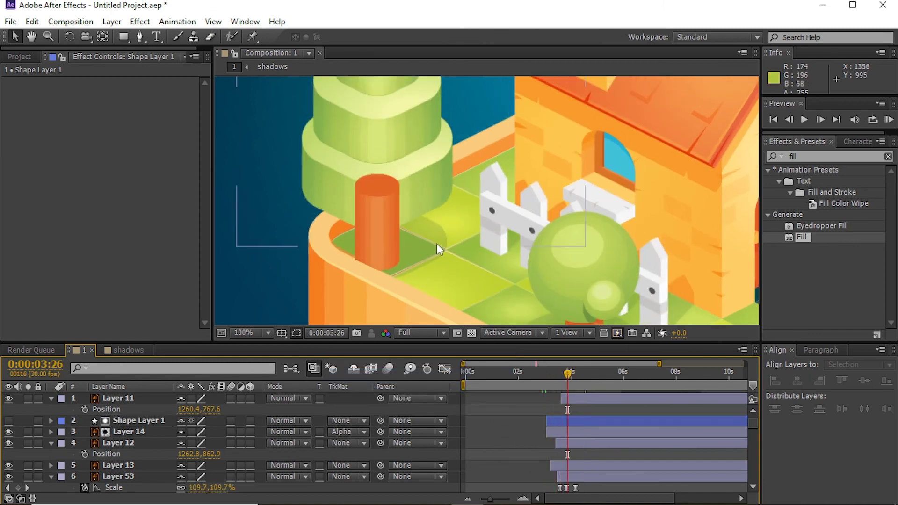
left_click(369, 264)
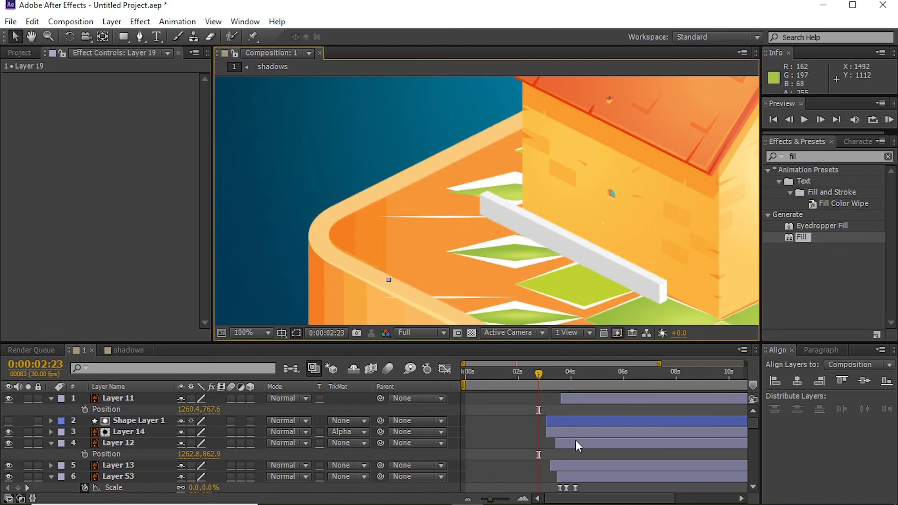
Shift Layer 19 and its Scale keyframes later in time.
scroll(575, 440, "down", 3)
scroll(566, 436, "up", 3)
mouse_move(567, 445)
left_mouse_down()
mouse_move(526, 466)
mouse_move(518, 449)
mouse_move(551, 445)
left_mouse_up()
key("s")
left_click_drag(551, 380, 610, 377)
key("comma")
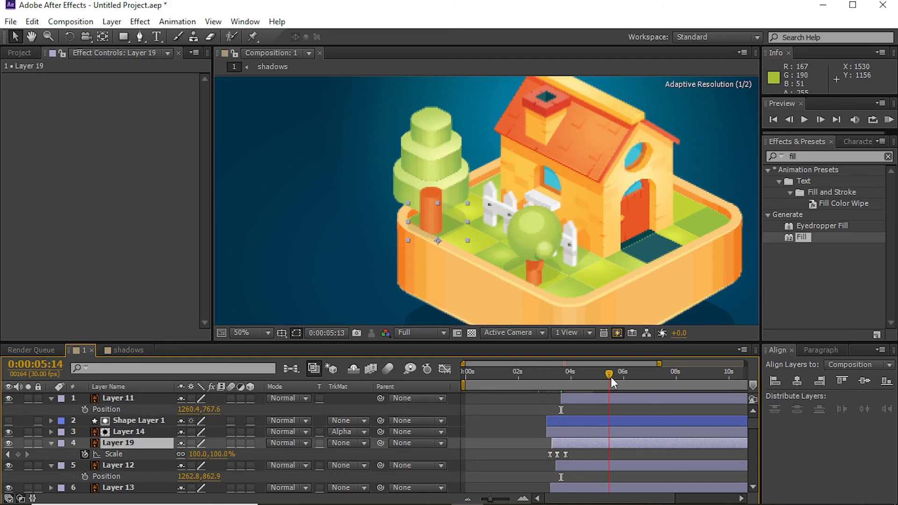
Reorder the small tree Layer 19 in the layer stack.
left_click(554, 276, "shift")
key("ctrl+bracketright")
key("ctrl+bracketleft")
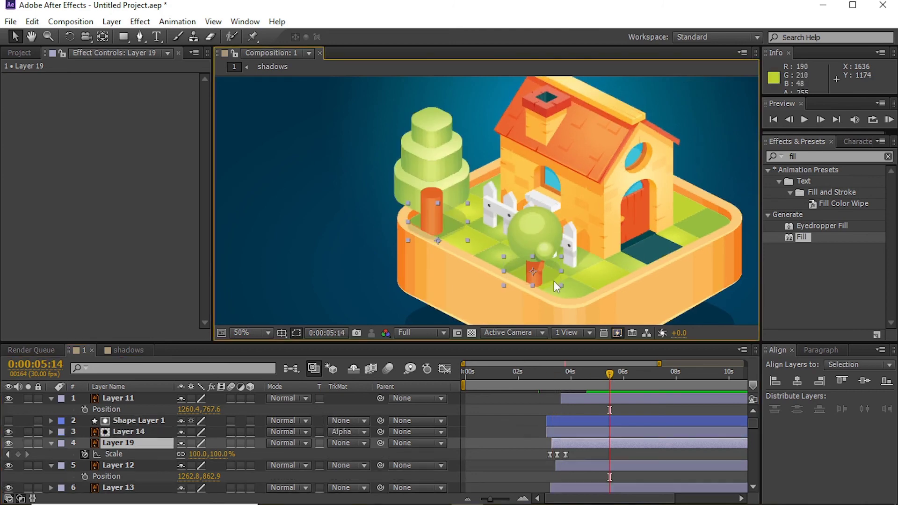
key("ctrl+bracketright")
key("ctrl+bracketright")
key("ctrl+bracketleft")
key("ctrl+bracketleft")
left_click(481, 422)
Nudge Layer 75 slightly lower, then select Layer 19 together with Layer 75.
left_click(461, 226)
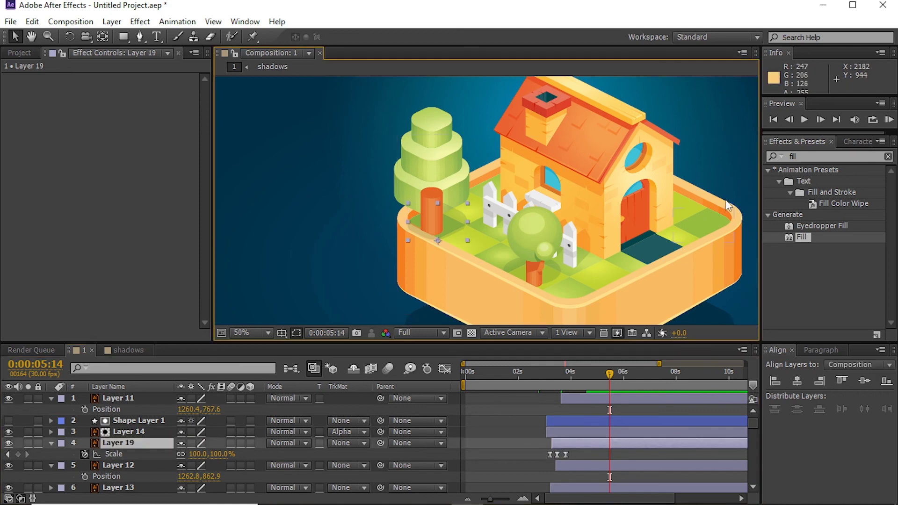
left_click_drag(730, 190, 730, 209)
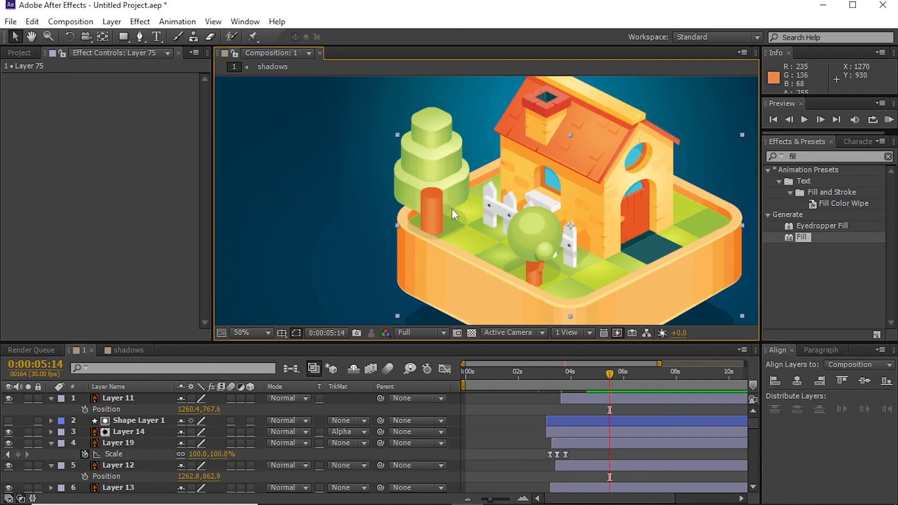
left_click(433, 235)
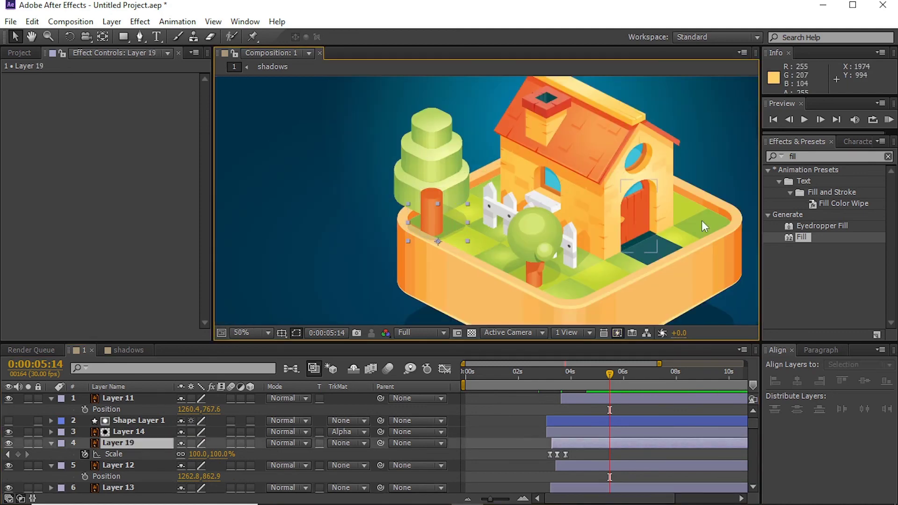
left_click(737, 201, "shift")
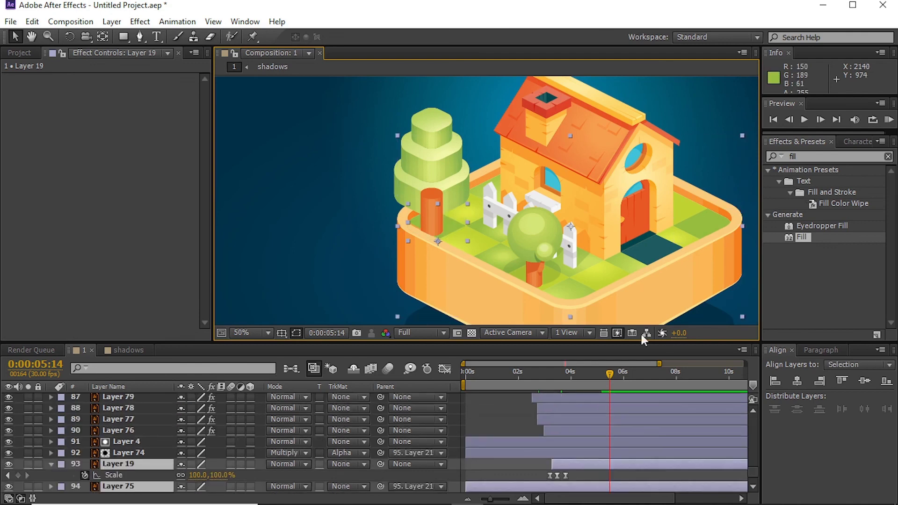
Bring Layer 75 several levels higher in the layer stack.
left_click(506, 483)
key("ctrl+bracketright")
key("ctrl+bracketright")
key("ctrl+bracketright")
key("ctrl+bracketright")
key("ctrl+bracketright")
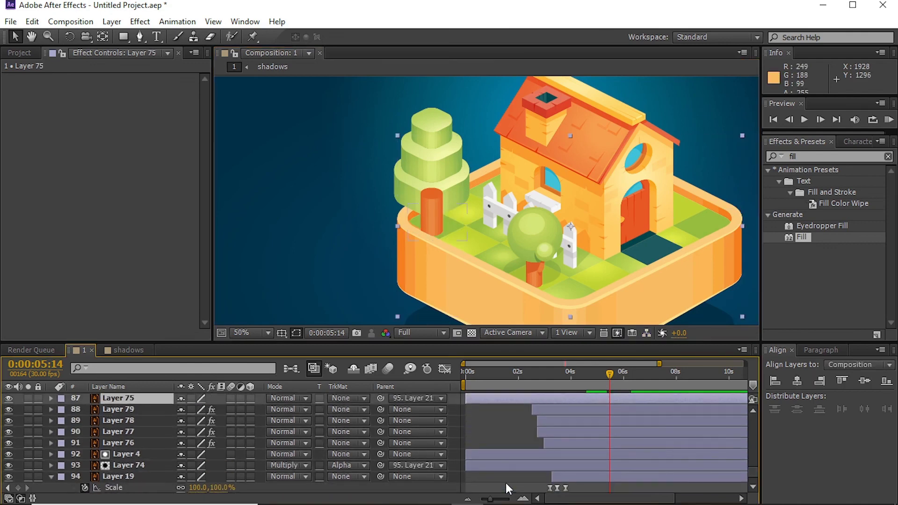
key("ctrl+bracketright")
key("ctrl+bracketright")
key("ctrl+bracketright")
key("ctrl+bracketright")
key("ctrl+bracketright")
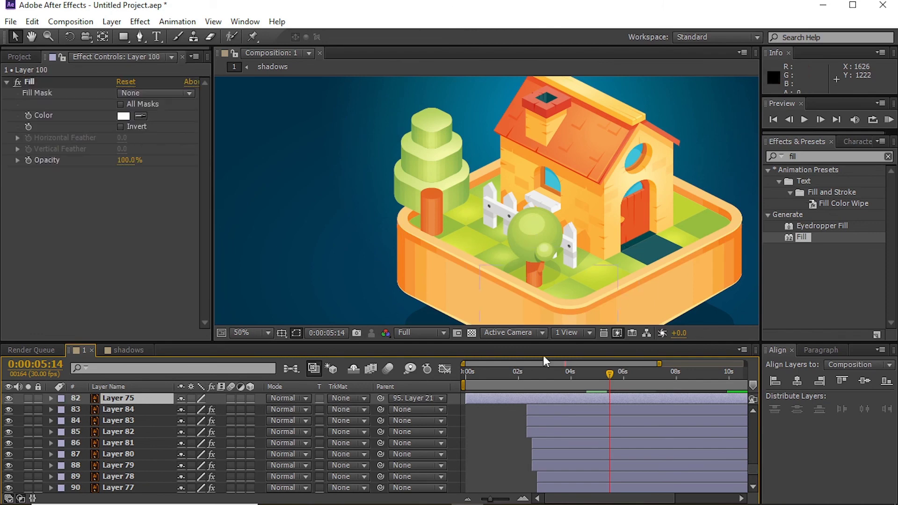
key("ctrl+bracketright")
left_click(432, 156)
key("comma")
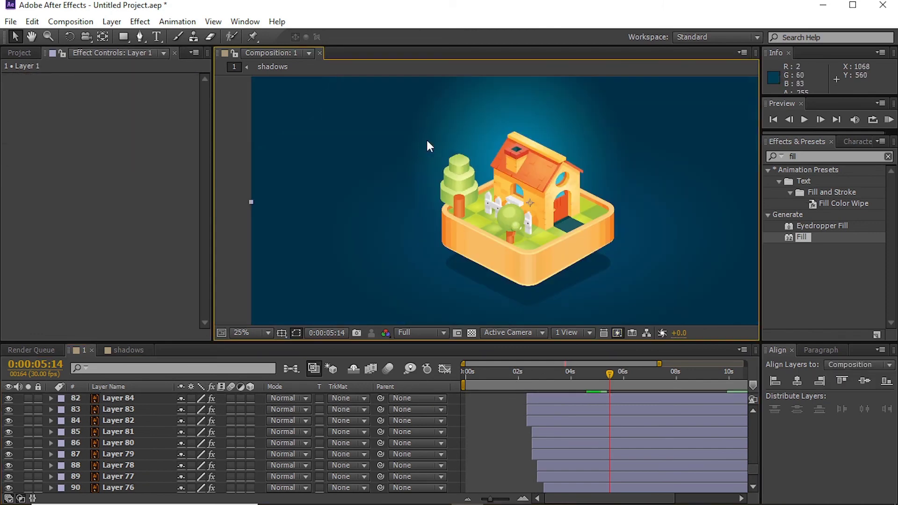
Move tree Layers 12 and 13 up to sit directly beneath Layer 11.
left_click(469, 171)
scroll(598, 430, "up", 10)
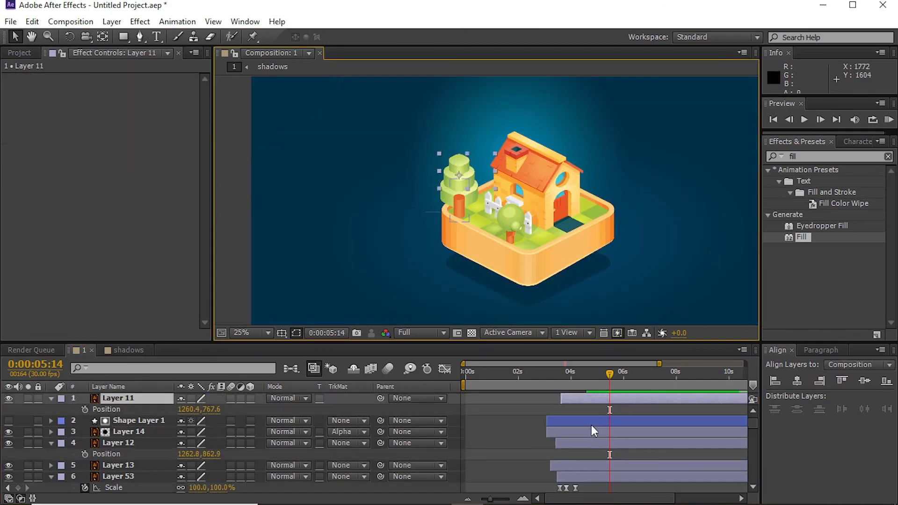
key("period")
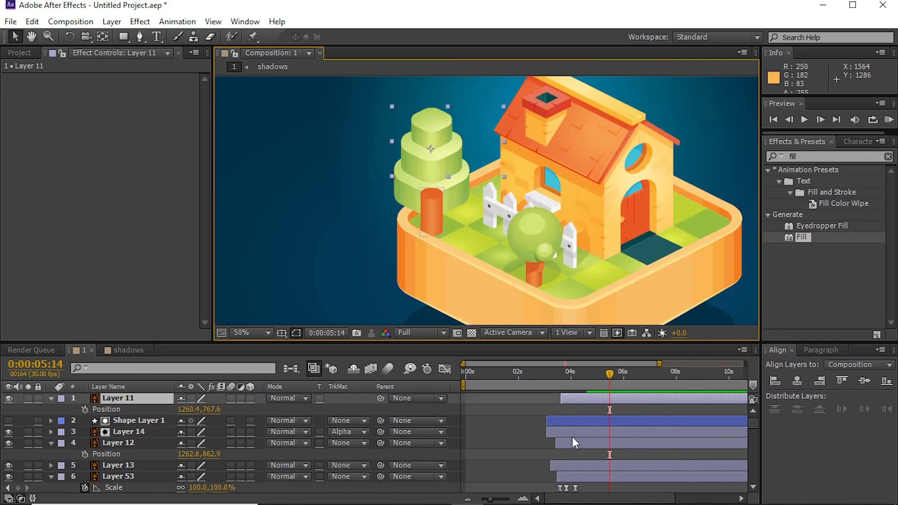
left_click(572, 437)
left_click(564, 466, "shift")
key("ctrl+bracketright")
key("ctrl+bracketright")
key("ctrl+a")
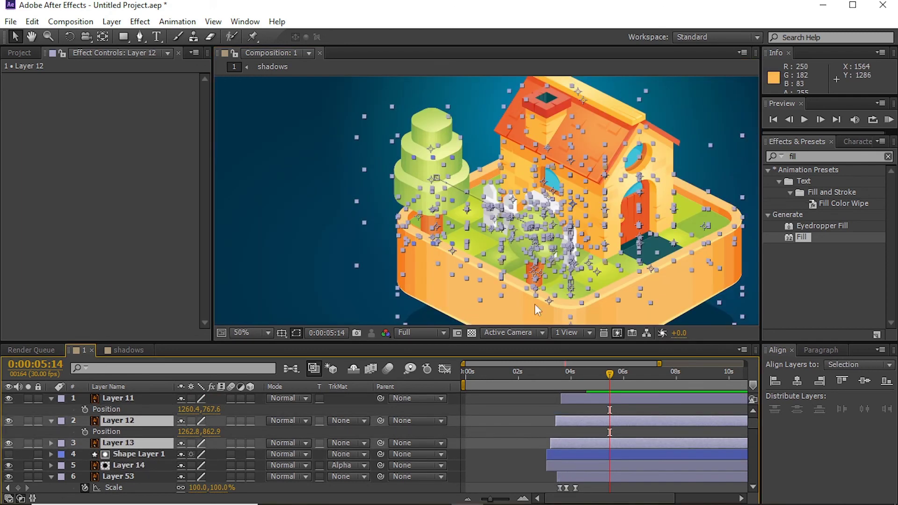
key("comma")
key("ctrl+grave")
key("ctrl+shift+a")
Scrub the playhead to 0:00:01:15 to preview the animation.
mouse_move(609, 373)
left_mouse_down()
mouse_move(474, 377)
mouse_move(581, 381)
mouse_move(458, 386)
mouse_move(489, 371)
mouse_move(562, 377)
left_mouse_up()
left_click(444, 205)
left_click(510, 195)
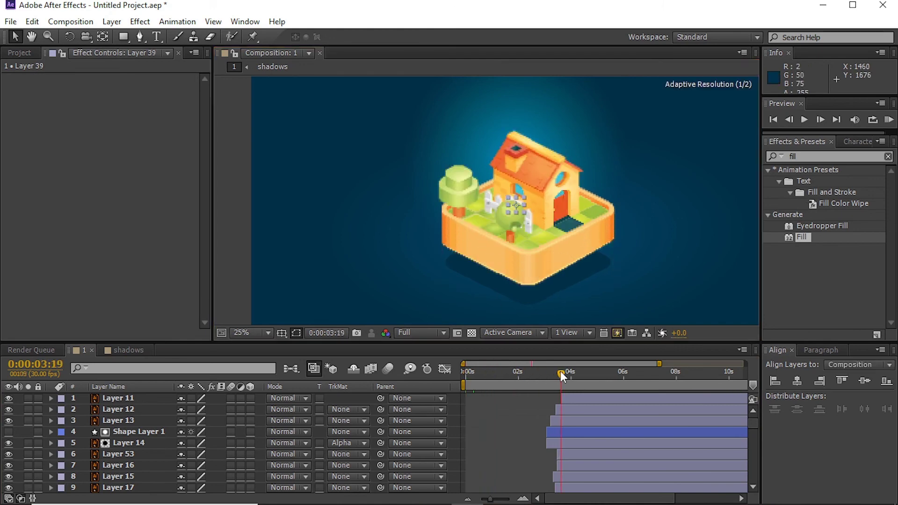
Move the round bush Layer 39 below fence Layer 9 and parent it to Layer 9.
left_click(545, 214, "shift")
key("period")
key("period")
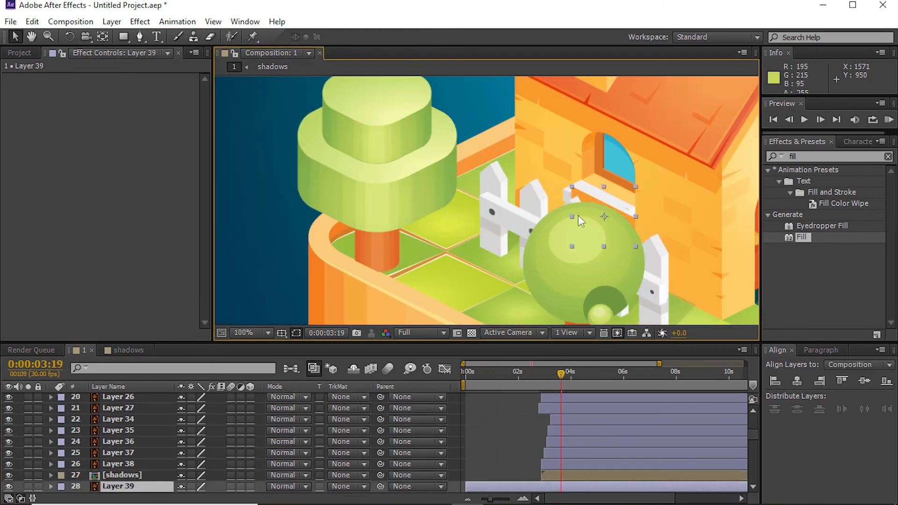
left_click_drag(578, 215, 488, 315)
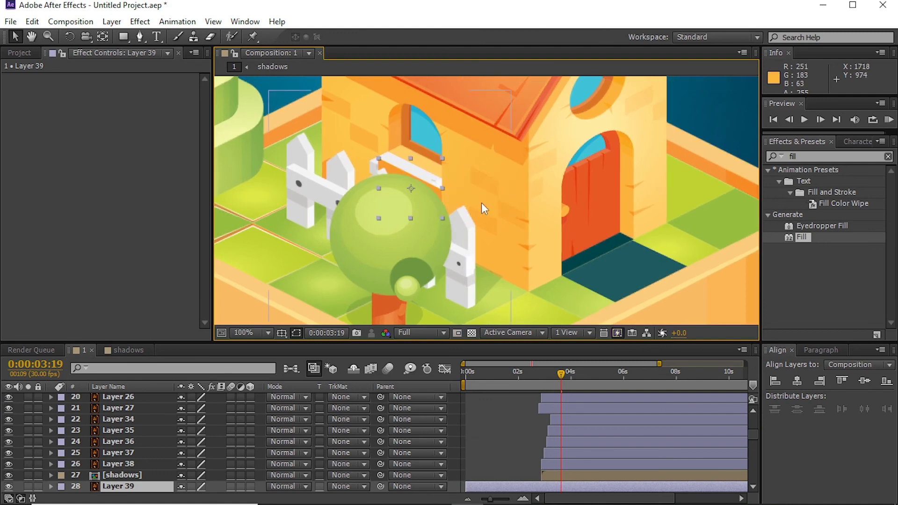
key("ctrl+shift+bracketleft")
key("ctrl+bracketleft")
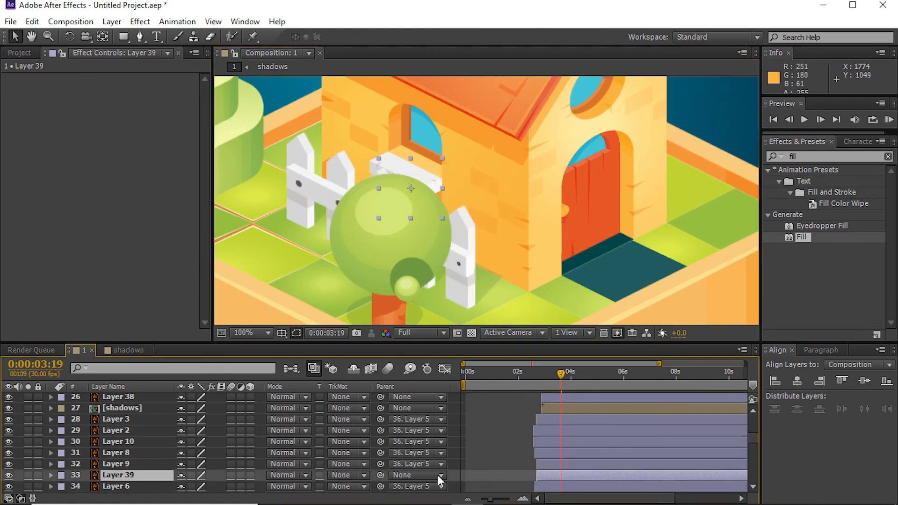
left_click(551, 464)
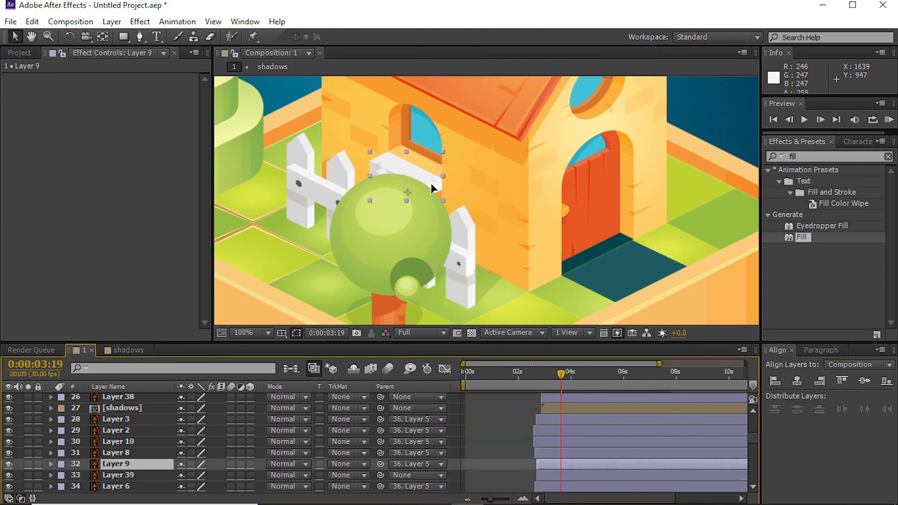
left_click_drag(381, 475, 121, 464)
Preview to 0:00:02:25, return to the start, and select the orange diamond platform Layer 74.
left_click(540, 374)
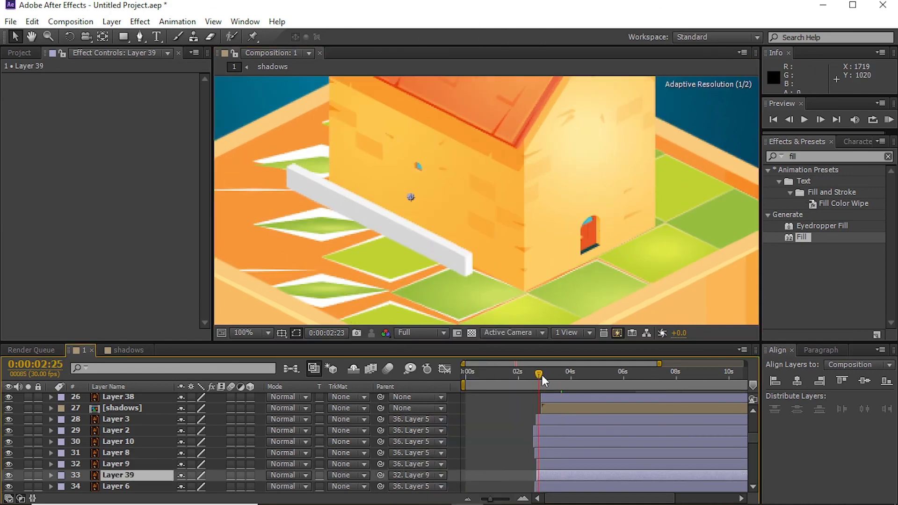
key("comma")
key("comma")
left_click_drag(544, 376, 466, 372)
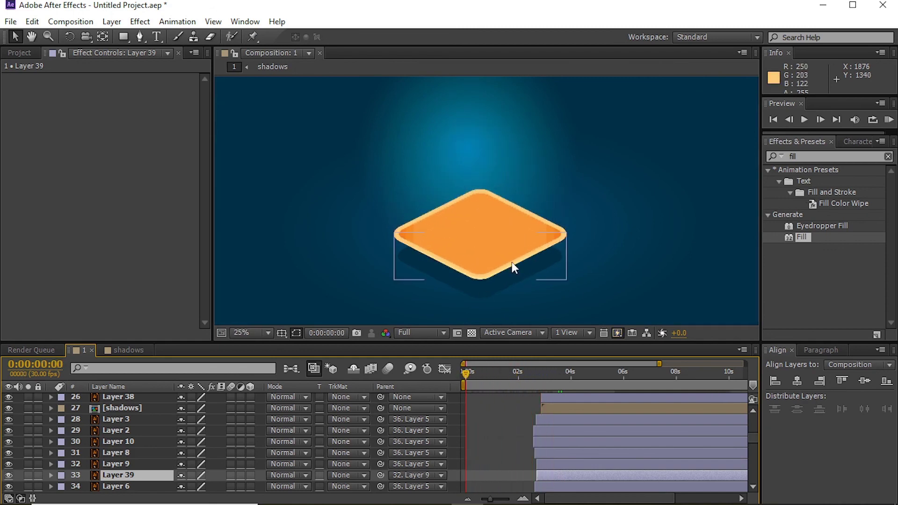
left_click(505, 228)
scroll(504, 428, "up", 15)
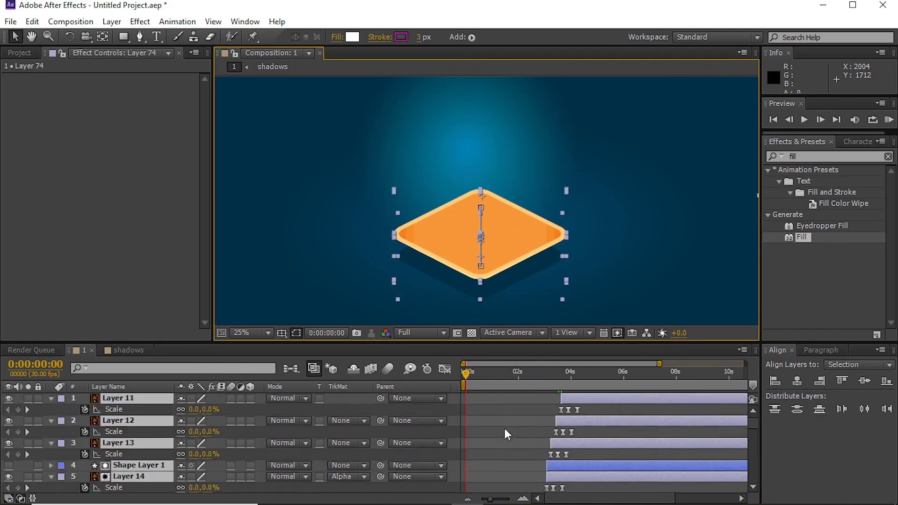
left_click(504, 429)
scroll(514, 421, "down", 8)
scroll(520, 414, "down", 12)
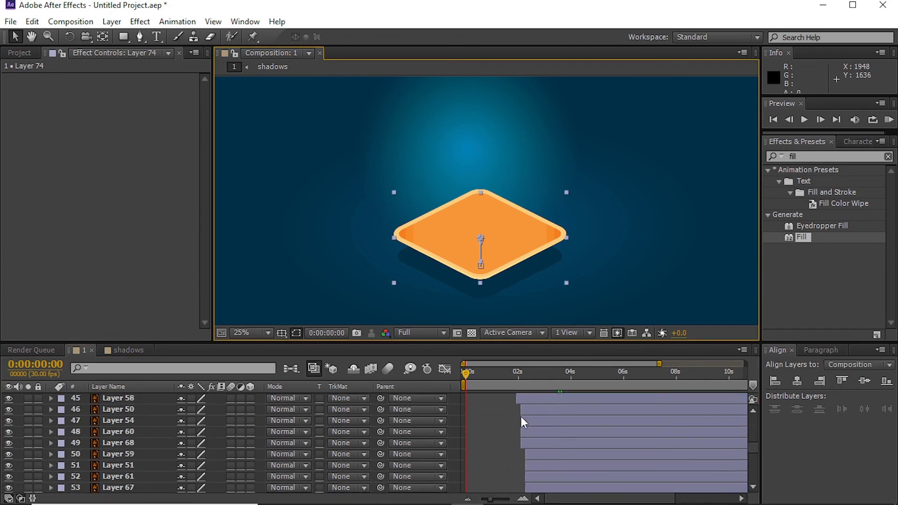
scroll(519, 416, "down", 6)
scroll(518, 417, "down", 5)
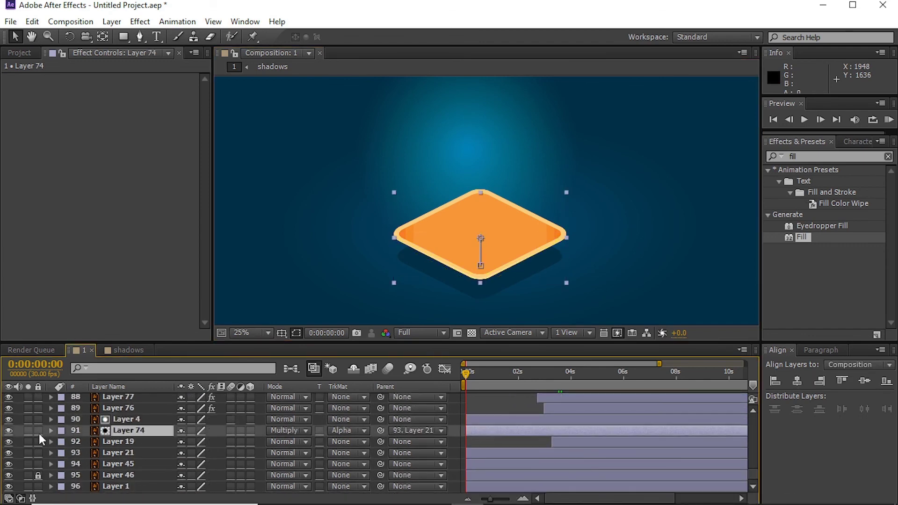
Parent Layer 19 to Layer 21, undoing an accidental move of the orange diamond.
left_click(503, 445)
left_click(477, 454)
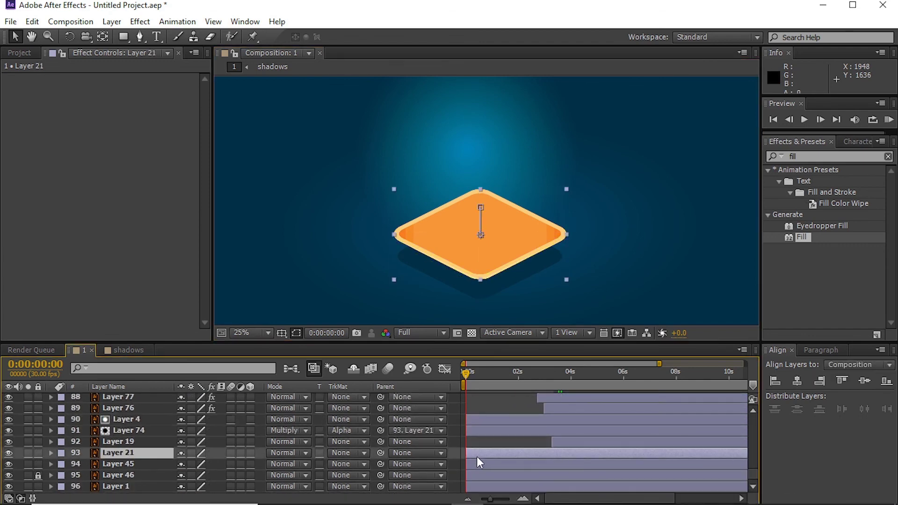
left_click(475, 468)
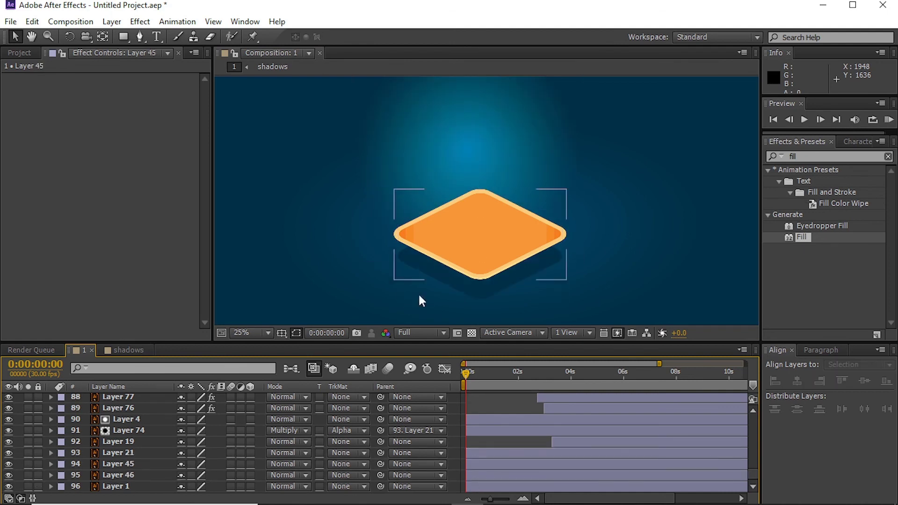
left_click(476, 292)
left_click(474, 432)
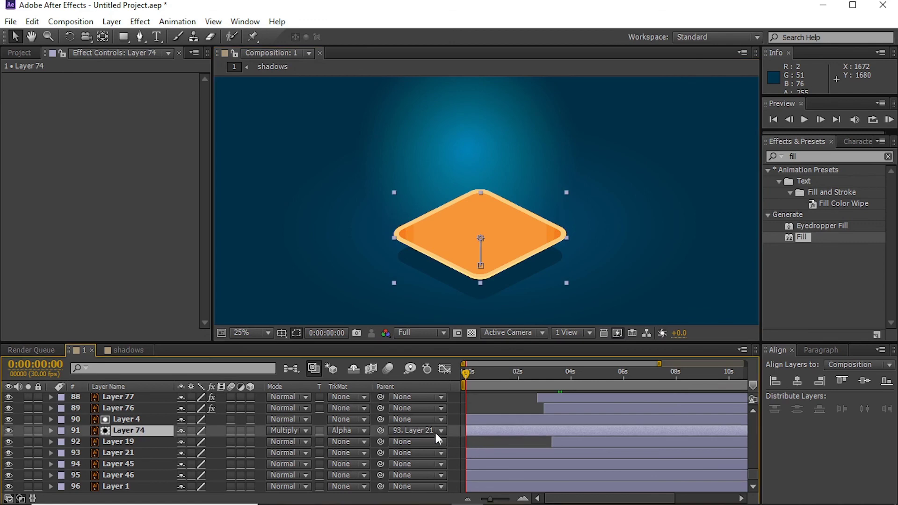
left_click(498, 421)
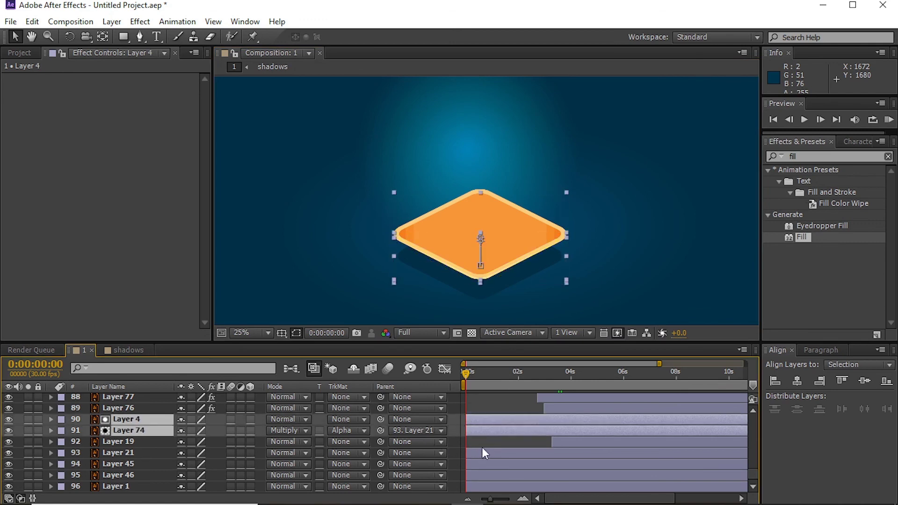
left_click(482, 452, "ctrl")
left_click_drag(381, 441, 121, 453)
left_click(490, 452)
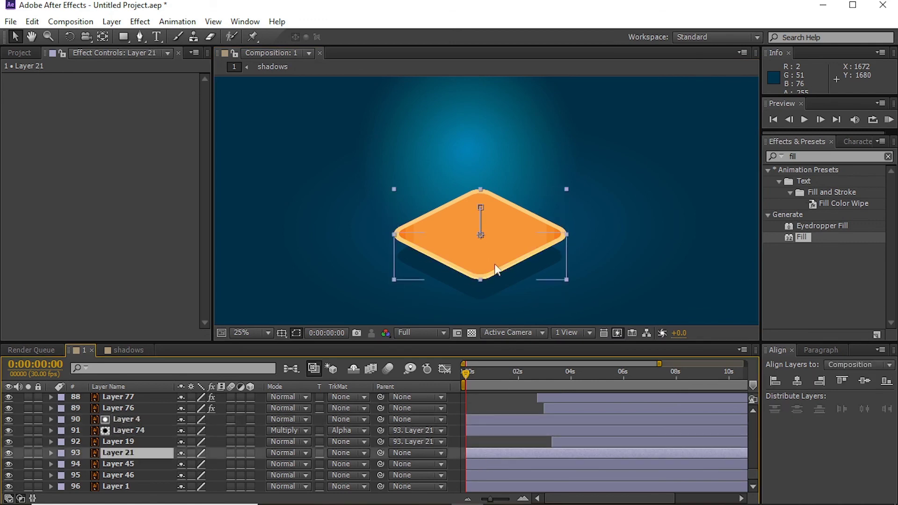
left_click_drag(495, 263, 495, 299)
key("ctrl+z")
key("ctrl+z")
left_click_drag(385, 457, 118, 464)
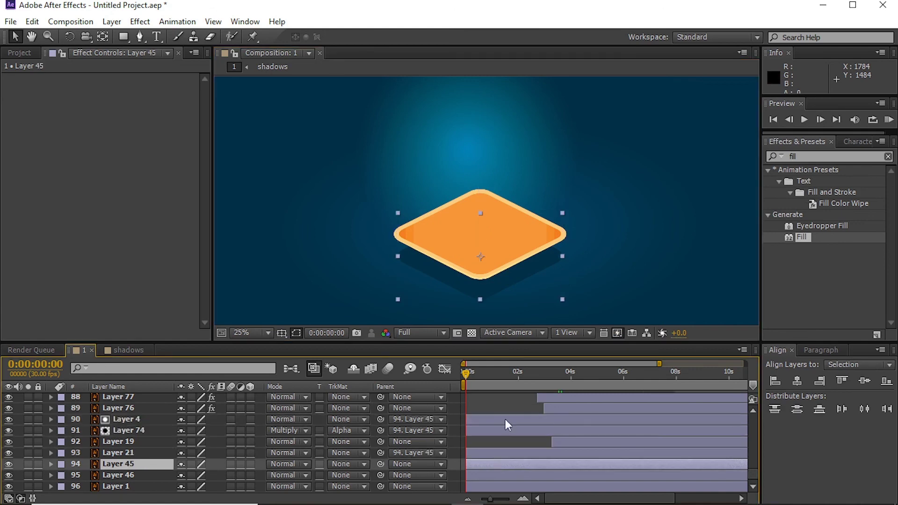
Adjust the timeline selection, deselecting Layer 20 and selecting Layer 45.
scroll(512, 445, "up", 1)
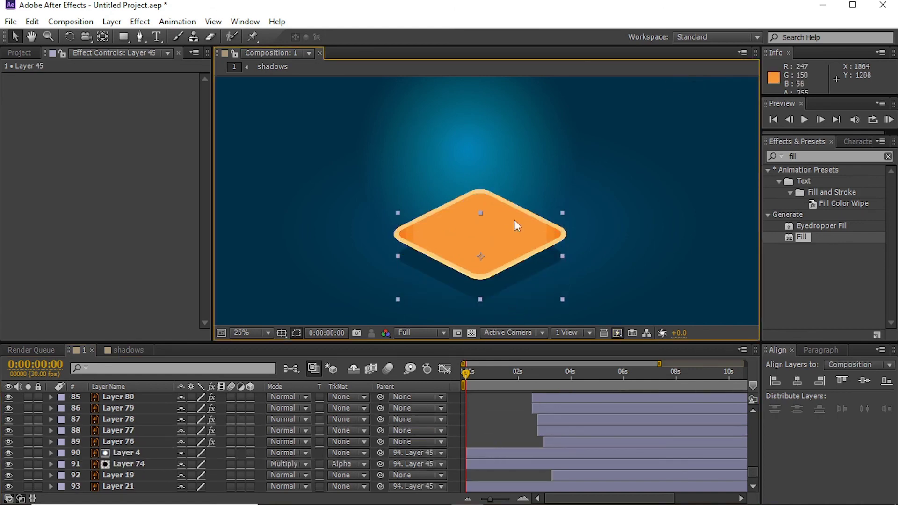
scroll(128, 449, "up", 5)
scroll(129, 449, "up", 5)
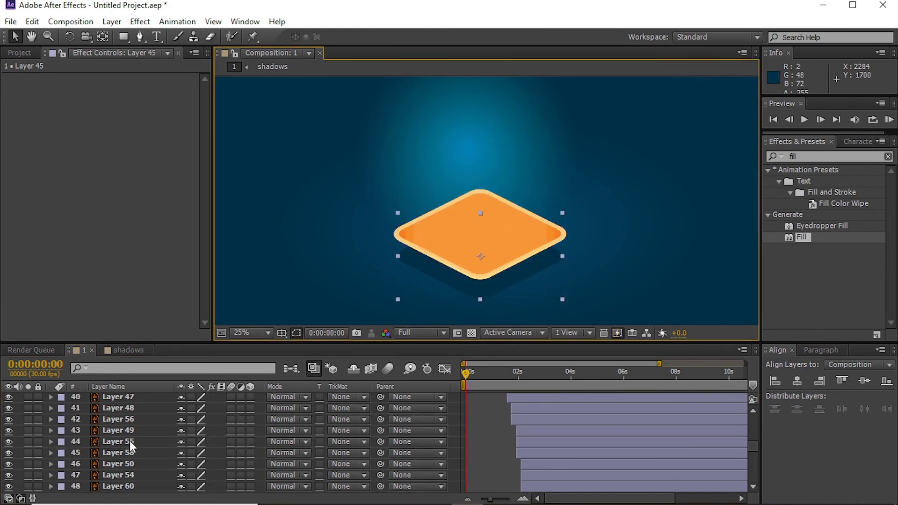
scroll(529, 443, "up", 4)
scroll(492, 453, "up", 4)
left_click(491, 450)
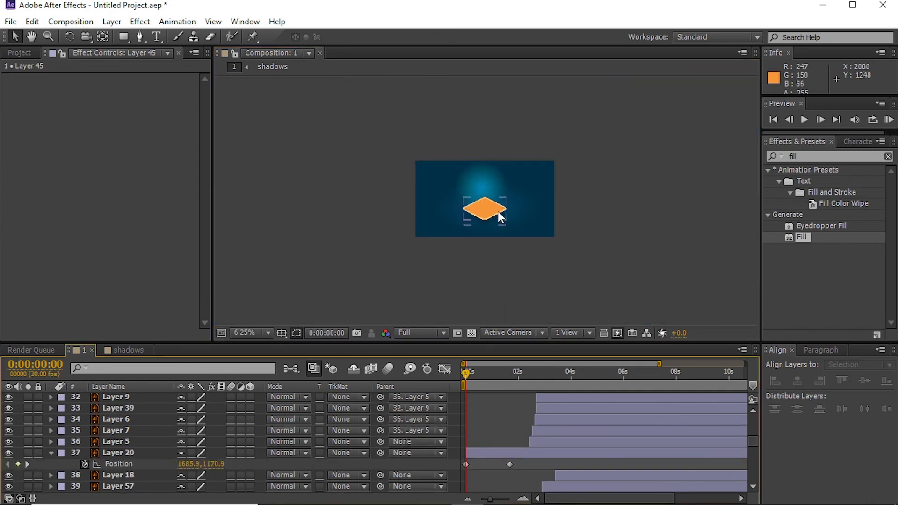
scroll(491, 160, "down", 1)
scroll(495, 151, "up", 1)
scroll(506, 412, "down", 8)
scroll(506, 407, "down", 9)
scroll(505, 409, "down", 2)
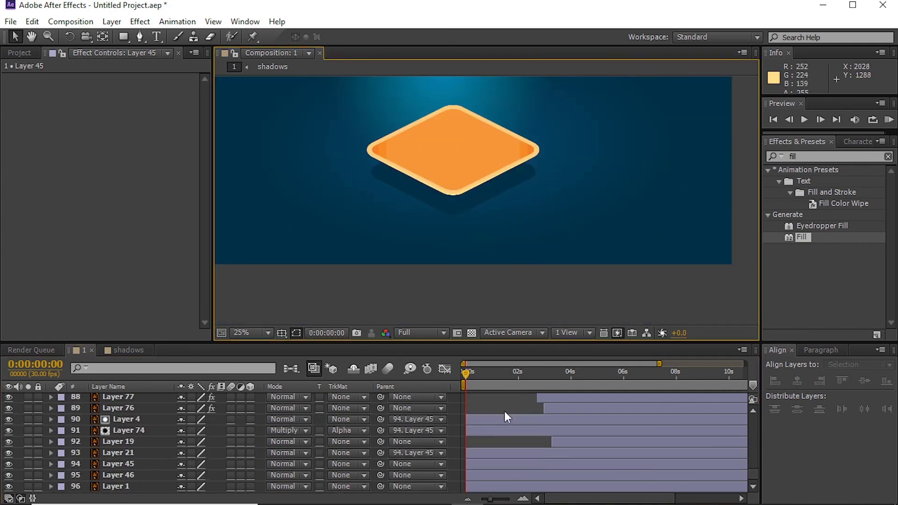
left_click(474, 464)
Select Layer 20 and reveal its Position property.
left_click(454, 174)
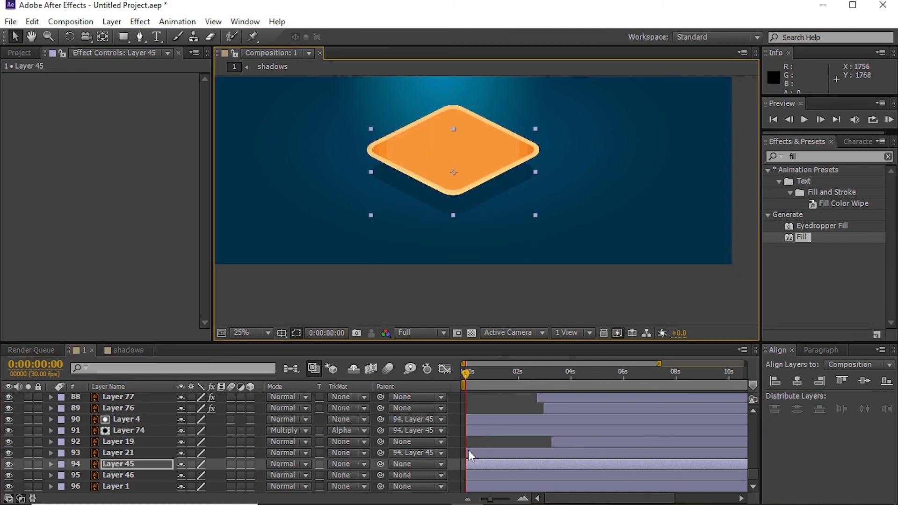
key("ctrl+z")
scroll(495, 402, "up", 20)
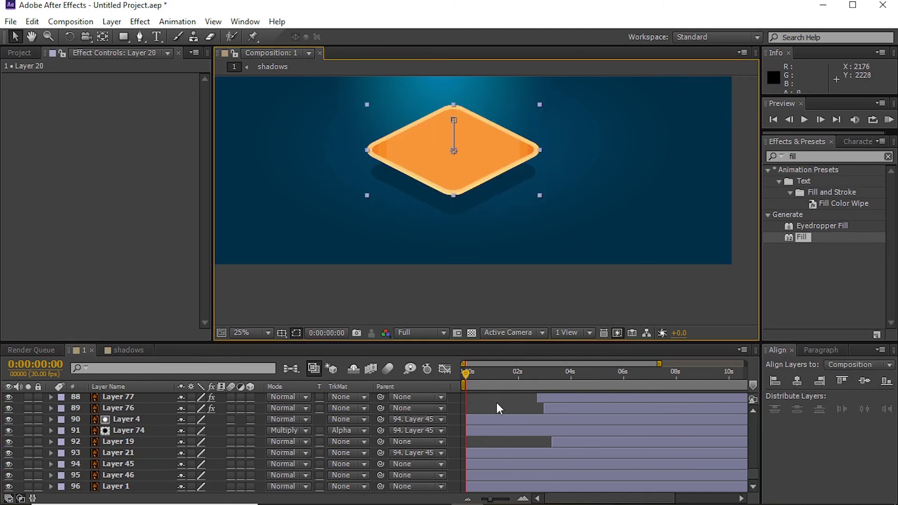
key("p")
left_click(409, 453)
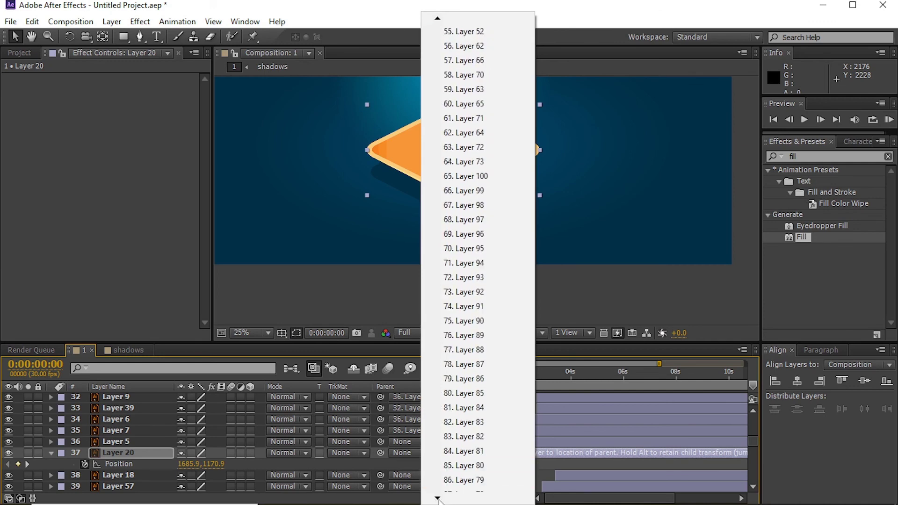
Parent Layer 20, then keyframe Layer 45's Position so the island starts below the frame.
left_click(472, 453)
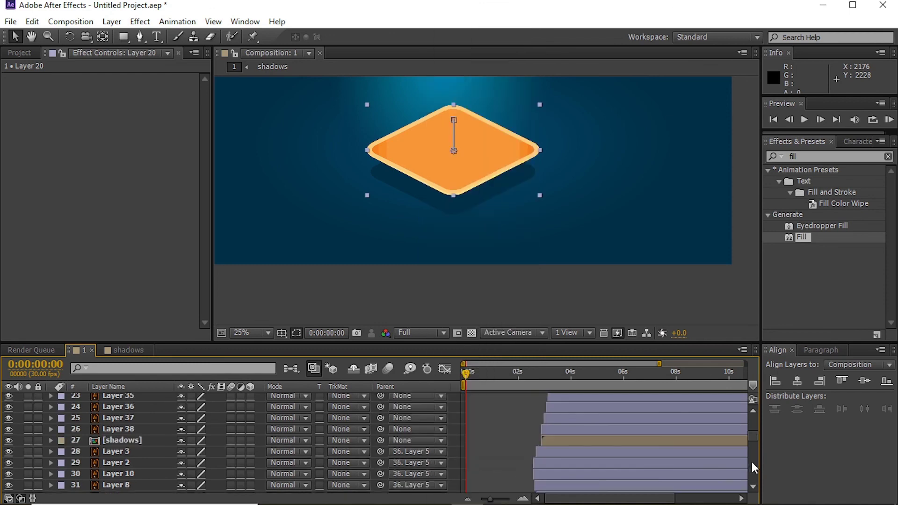
left_click_drag(751, 461, 752, 474)
left_click(464, 464)
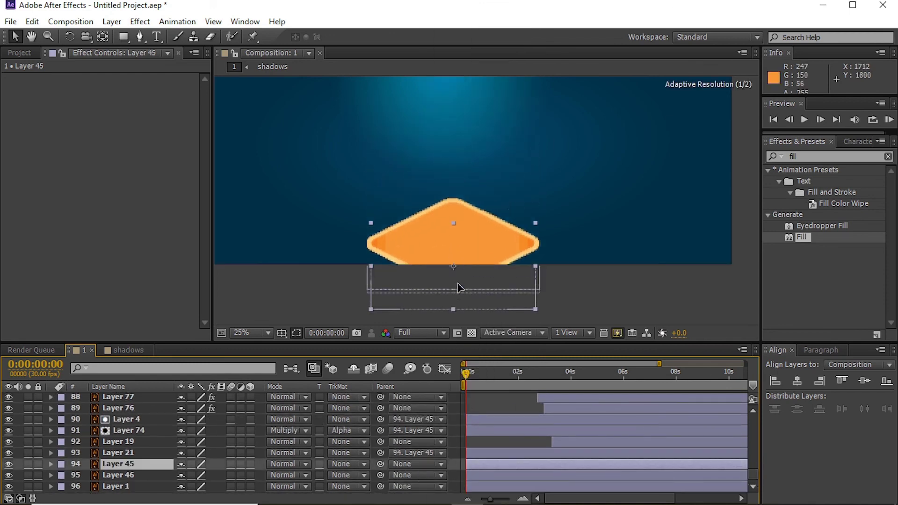
key("p")
mouse_move(499, 375)
left_mouse_down()
mouse_move(513, 375)
mouse_move(503, 375)
left_mouse_up()
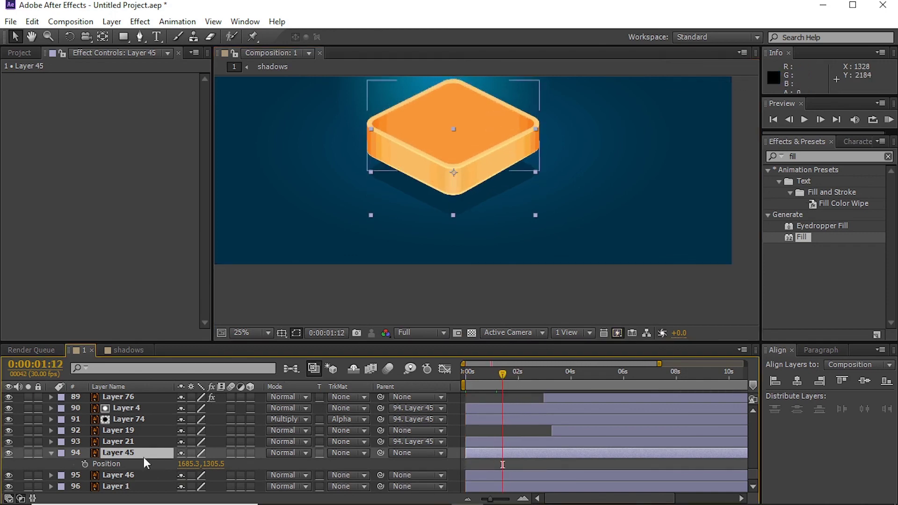
left_click(84, 464)
mouse_move(418, 206)
left_mouse_down()
mouse_move(456, 279)
mouse_move(457, 347)
mouse_move(501, 374)
mouse_move(466, 374)
left_mouse_up()
left_click_drag(460, 264, 471, 335)
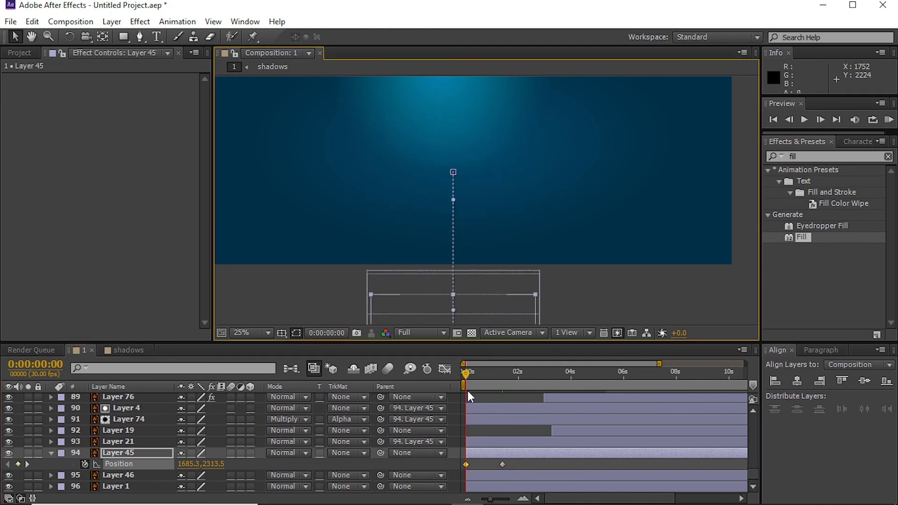
Check the Position speed curve in the Graph Editor and scrub through the island's rise.
left_click(502, 464)
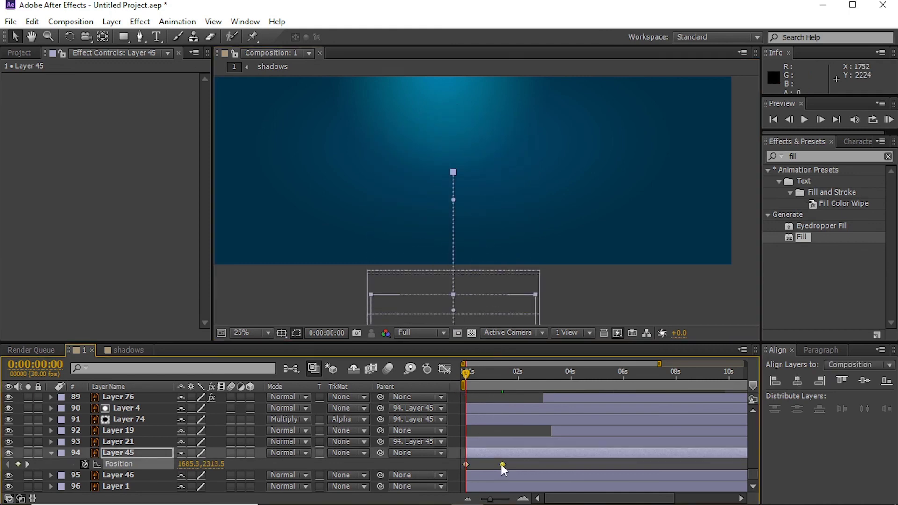
left_click(443, 369)
left_click(443, 369)
left_click_drag(496, 374, 542, 374)
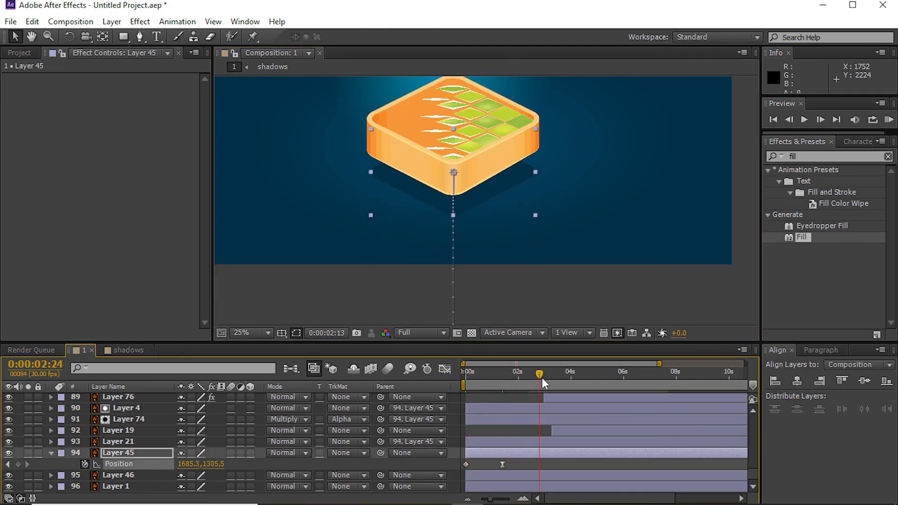
scroll(533, 225, "down", 1)
mouse_move(473, 384)
left_mouse_down()
mouse_move(510, 381)
mouse_move(460, 380)
mouse_move(506, 388)
left_mouse_up()
mouse_move(584, 388)
left_mouse_down()
mouse_move(643, 383)
mouse_move(476, 374)
mouse_move(624, 376)
left_mouse_up()
scroll(547, 206, "up", 1)
left_click_drag(526, 378, 544, 375)
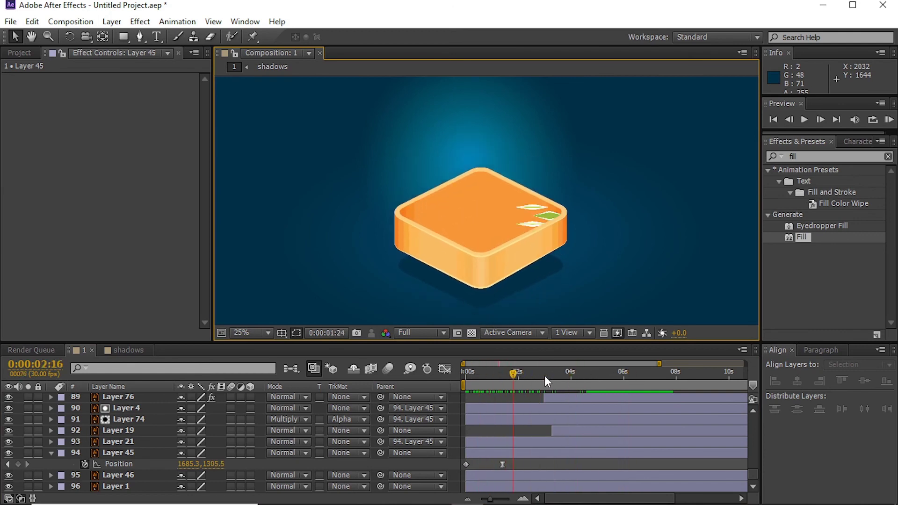
left_click(19, 53)
Create composition 2, nest comp 1 inside it, and fit the frame in view.
key("ctrl+n")
left_click(803, 382)
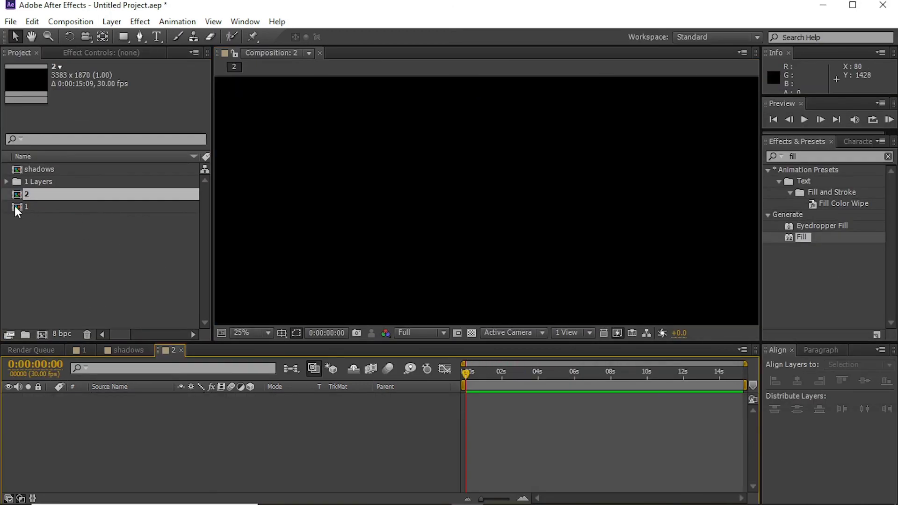
left_click_drag(15, 206, 120, 380)
left_click(150, 351)
left_click(92, 350)
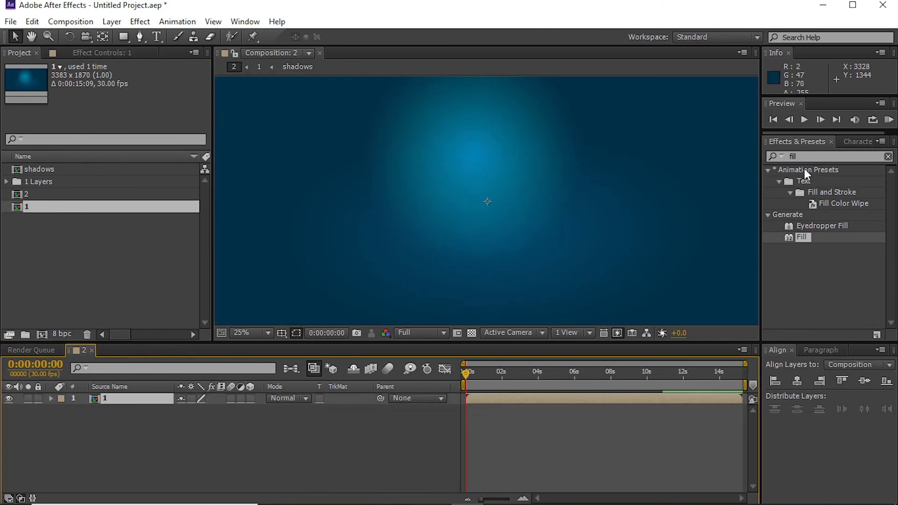
left_click(812, 151)
left_click(252, 333)
left_click(262, 94)
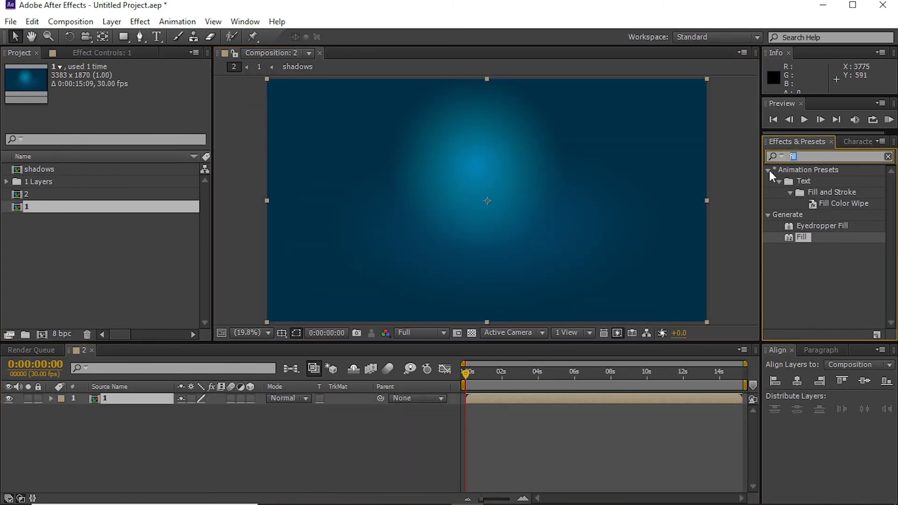
Apply Levels to the nested comp with Input Black 8 and Gamma 1.02.
type("level")
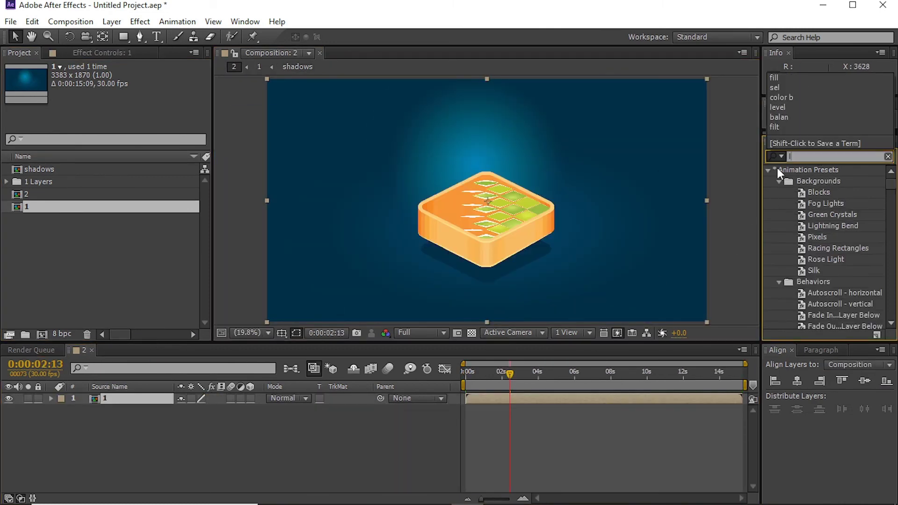
left_click_drag(807, 237, 559, 399)
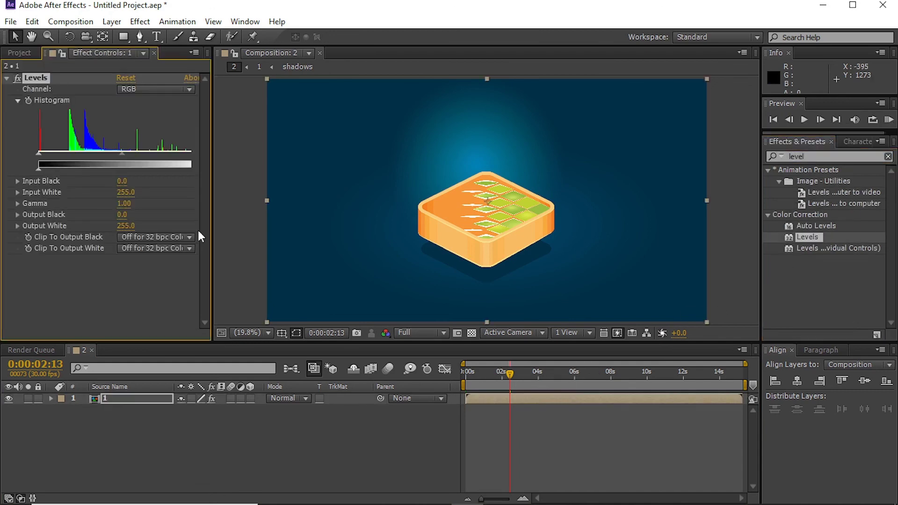
left_click_drag(45, 157, 49, 157)
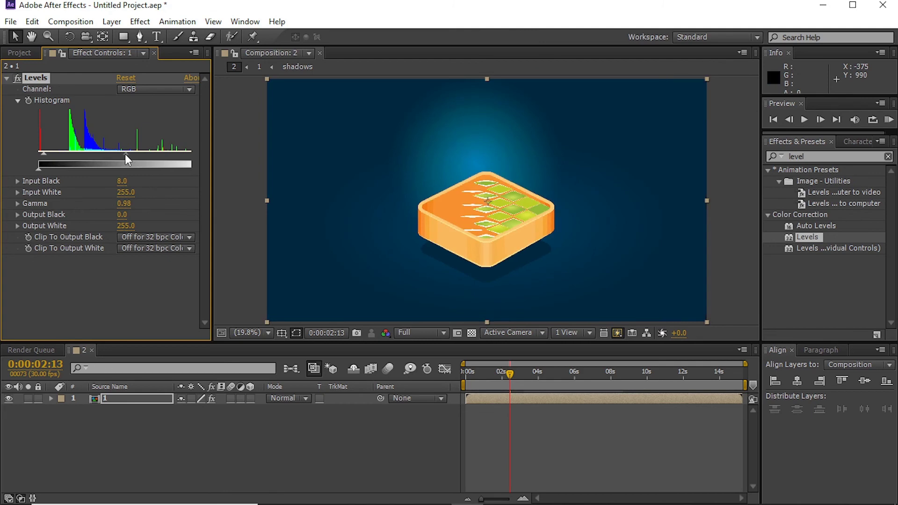
Apply Color Balance to the nested comp, then delete it again.
left_click(795, 156)
type("color ba")
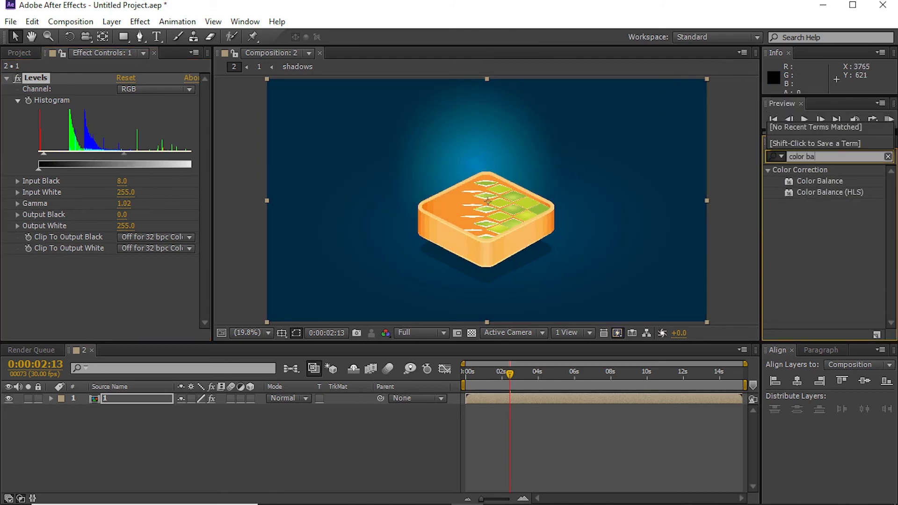
left_click_drag(820, 181, 549, 383)
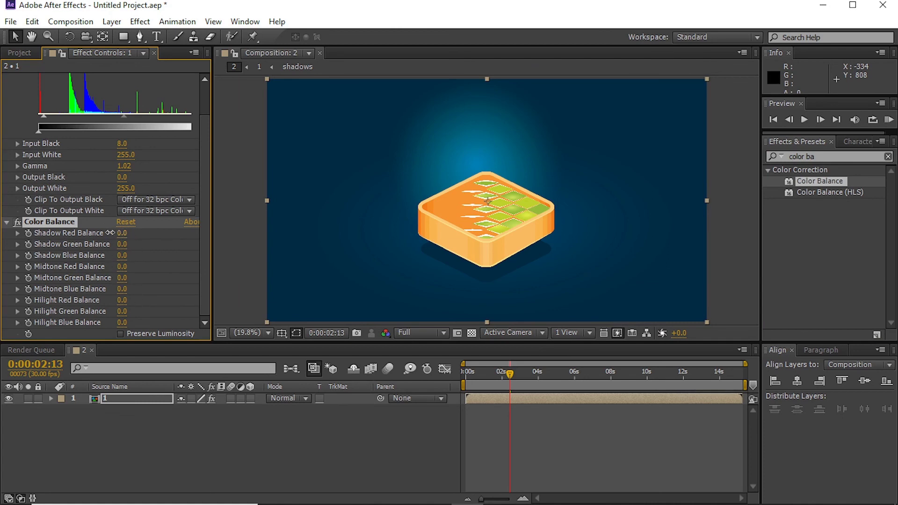
left_click(51, 222)
key("Delete")
left_click(781, 187)
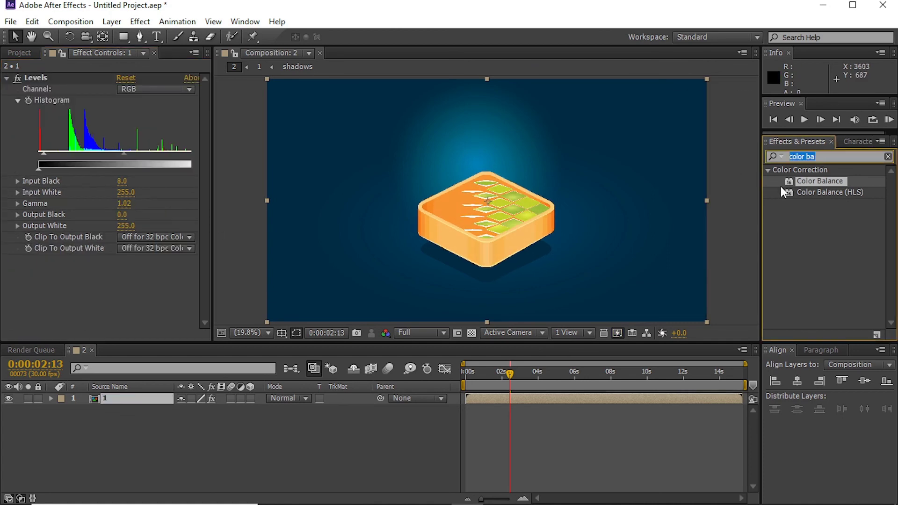
key("BackSpace")
Apply Selective Color and adjust the Reds' cyan, magenta, yellow and black.
type("sele")
left_click_drag(821, 181, 556, 404)
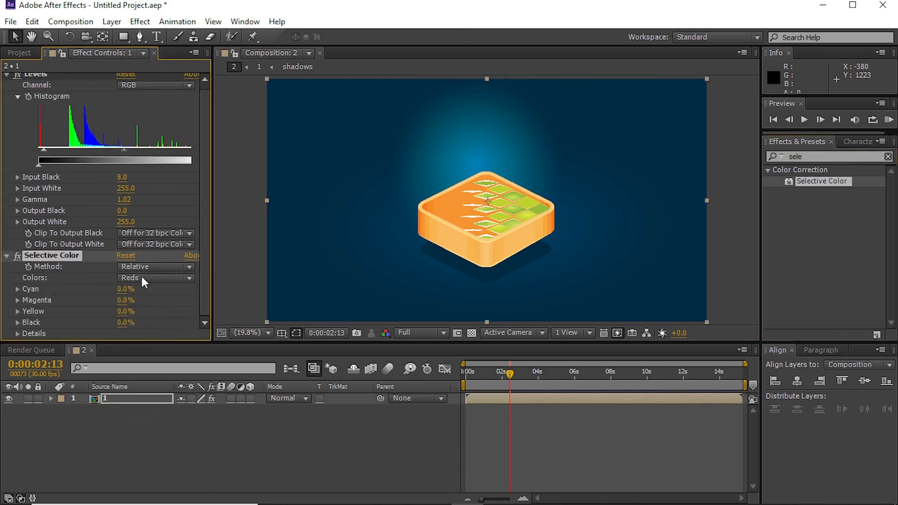
left_click(142, 280)
left_click_drag(125, 289, 67, 289)
left_click_drag(126, 299, 175, 295)
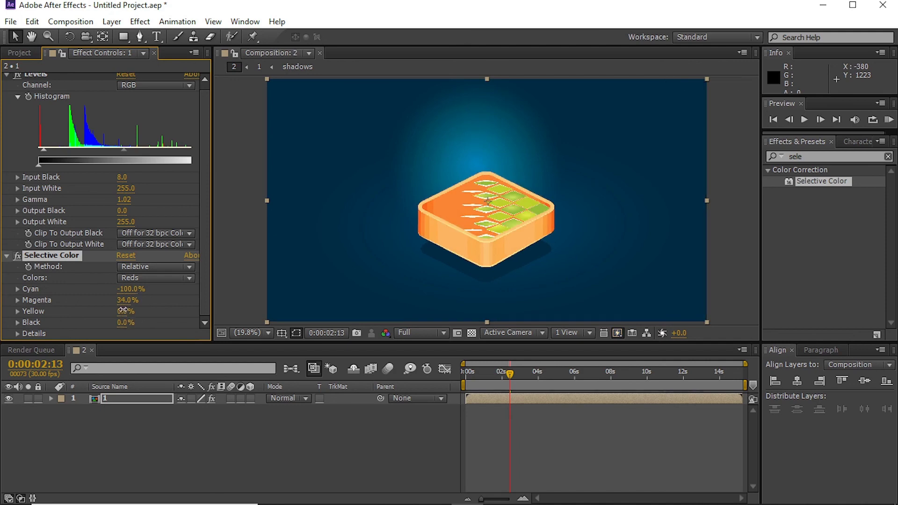
mouse_move(126, 311)
left_mouse_down()
mouse_move(145, 310)
mouse_move(113, 322)
mouse_move(146, 302)
mouse_move(185, 302)
left_mouse_up()
Shift the Greens by adding cyan and adjusting yellow and black.
left_click(145, 277)
left_click(140, 319)
key("period")
key("period")
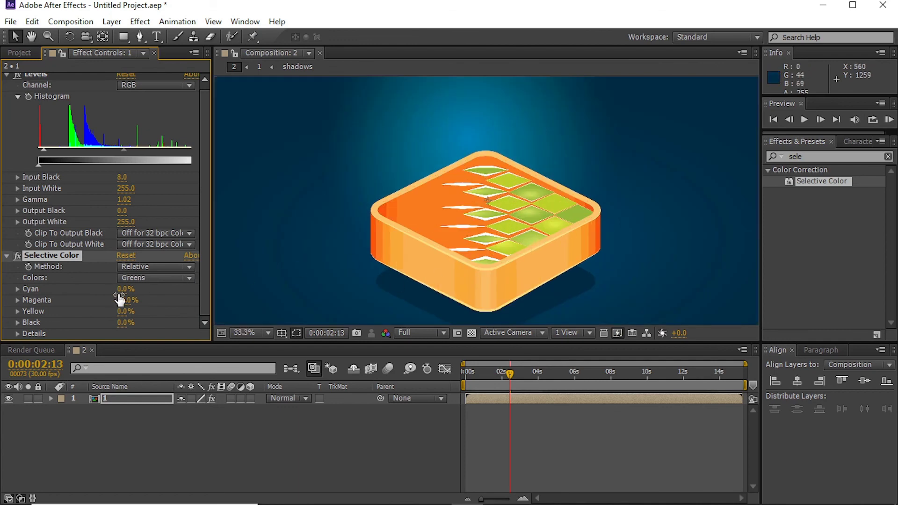
left_click_drag(123, 289, 151, 290)
mouse_move(112, 312)
left_mouse_down()
mouse_move(170, 314)
mouse_move(127, 322)
mouse_move(93, 304)
left_mouse_up()
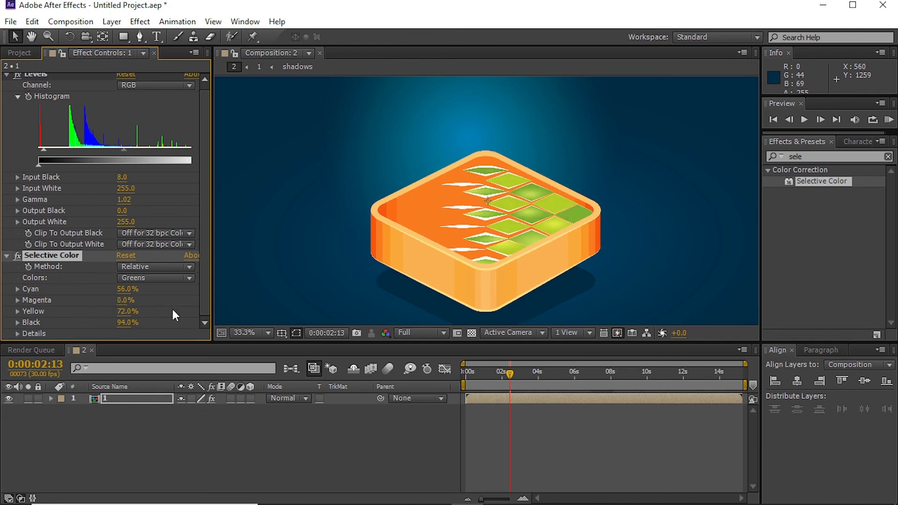
Adjust the Blues in Selective Color, reducing their magenta.
left_click(150, 278)
left_click(143, 347)
key("comma")
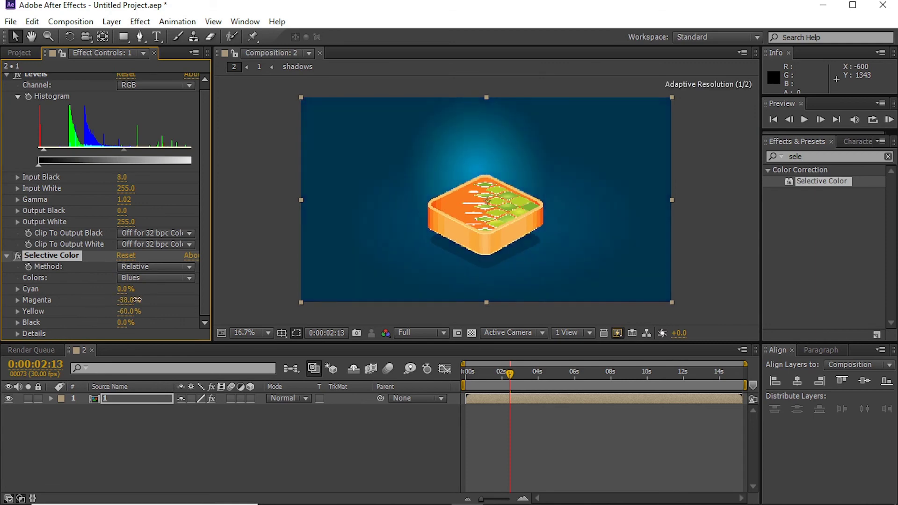
mouse_move(137, 300)
left_mouse_down()
mouse_move(125, 295)
mouse_move(152, 300)
mouse_move(164, 321)
left_mouse_up()
At 0:00:06:18, refine the Reds to Cyan 56% and Magenta about 45%.
left_click(584, 374)
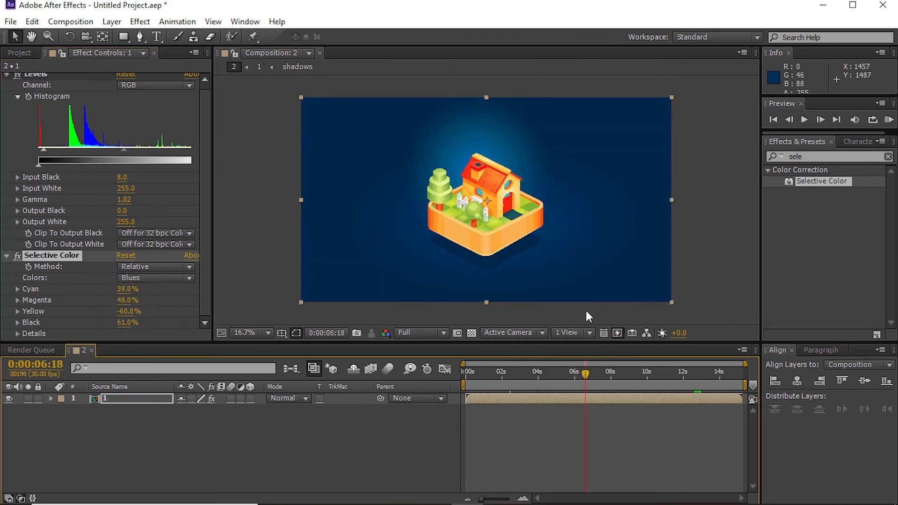
key("period")
left_click(144, 279)
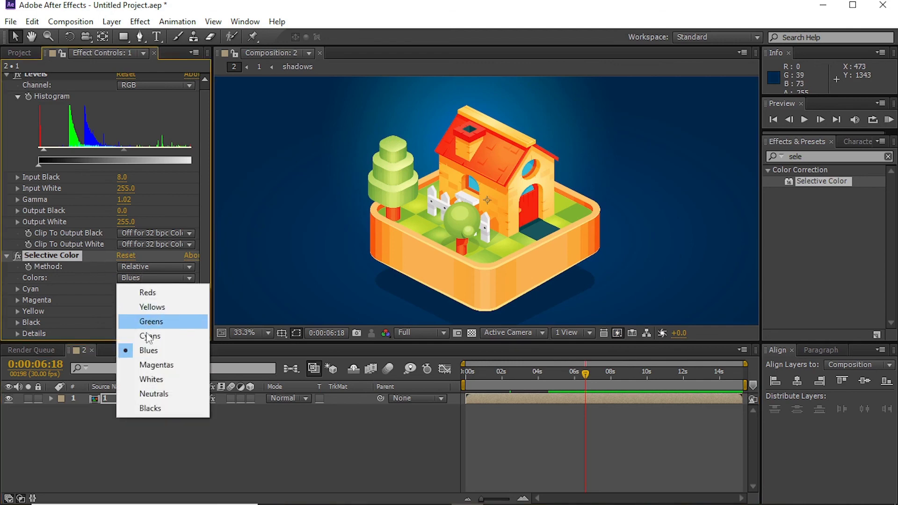
left_click(140, 369)
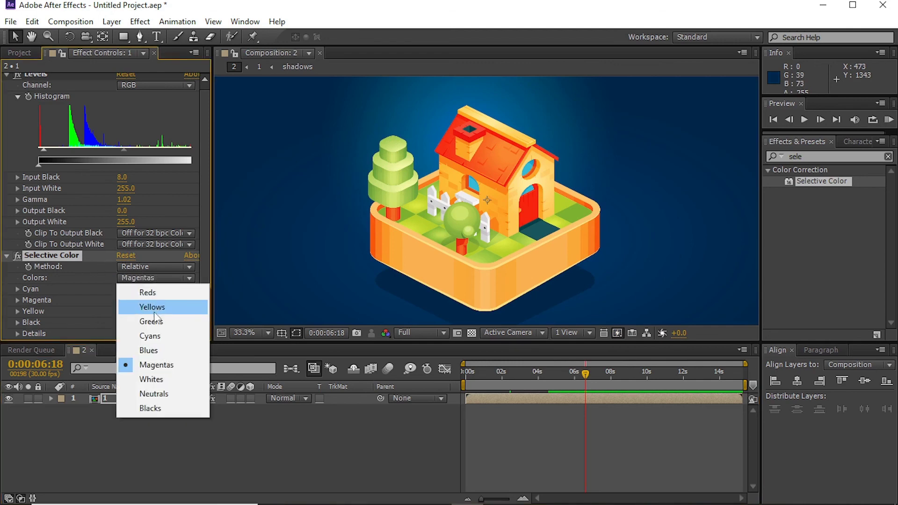
left_click(147, 292)
left_click_drag(171, 290, 136, 297)
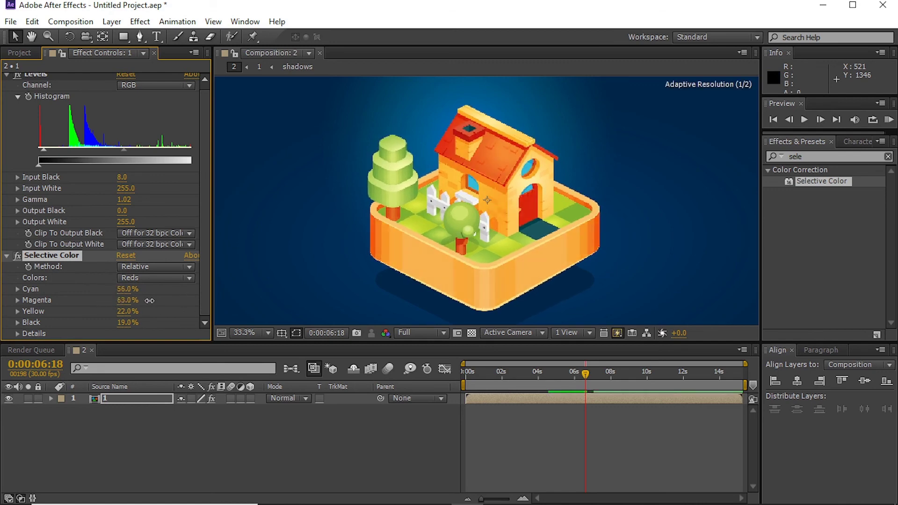
left_click_drag(125, 304, 114, 297)
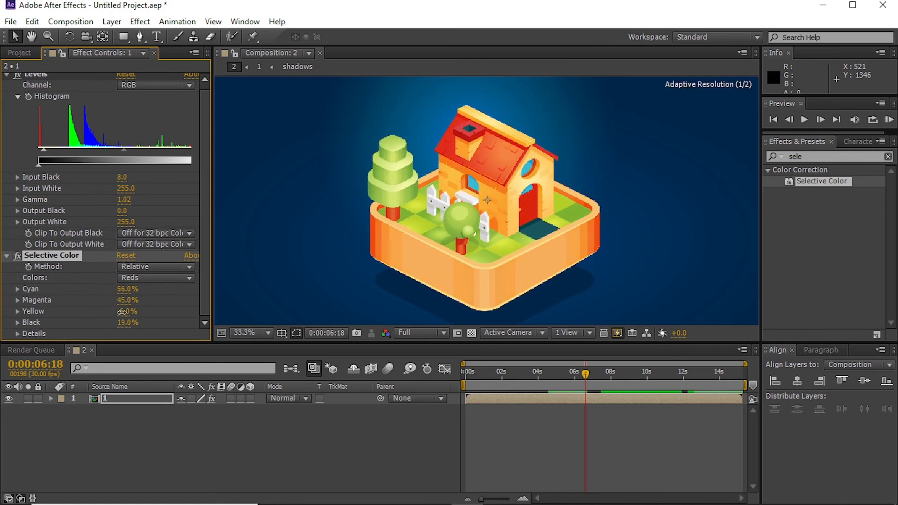